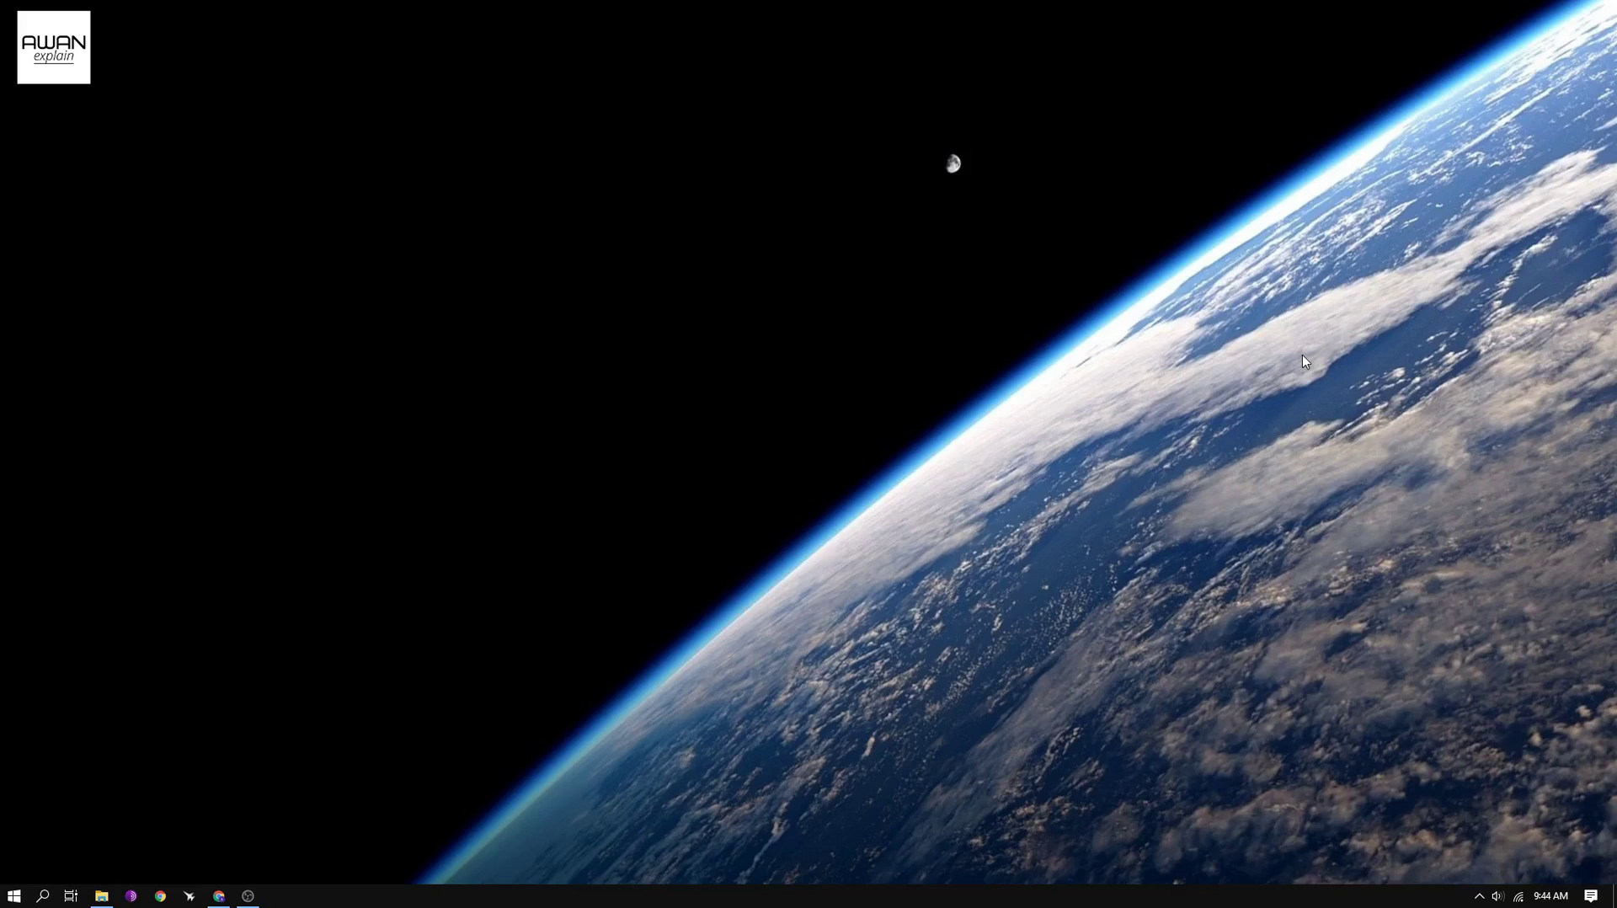
Launch Chrome from the taskbar, landing on Canva's 'Get started with Canva' page
left_click(219, 895)
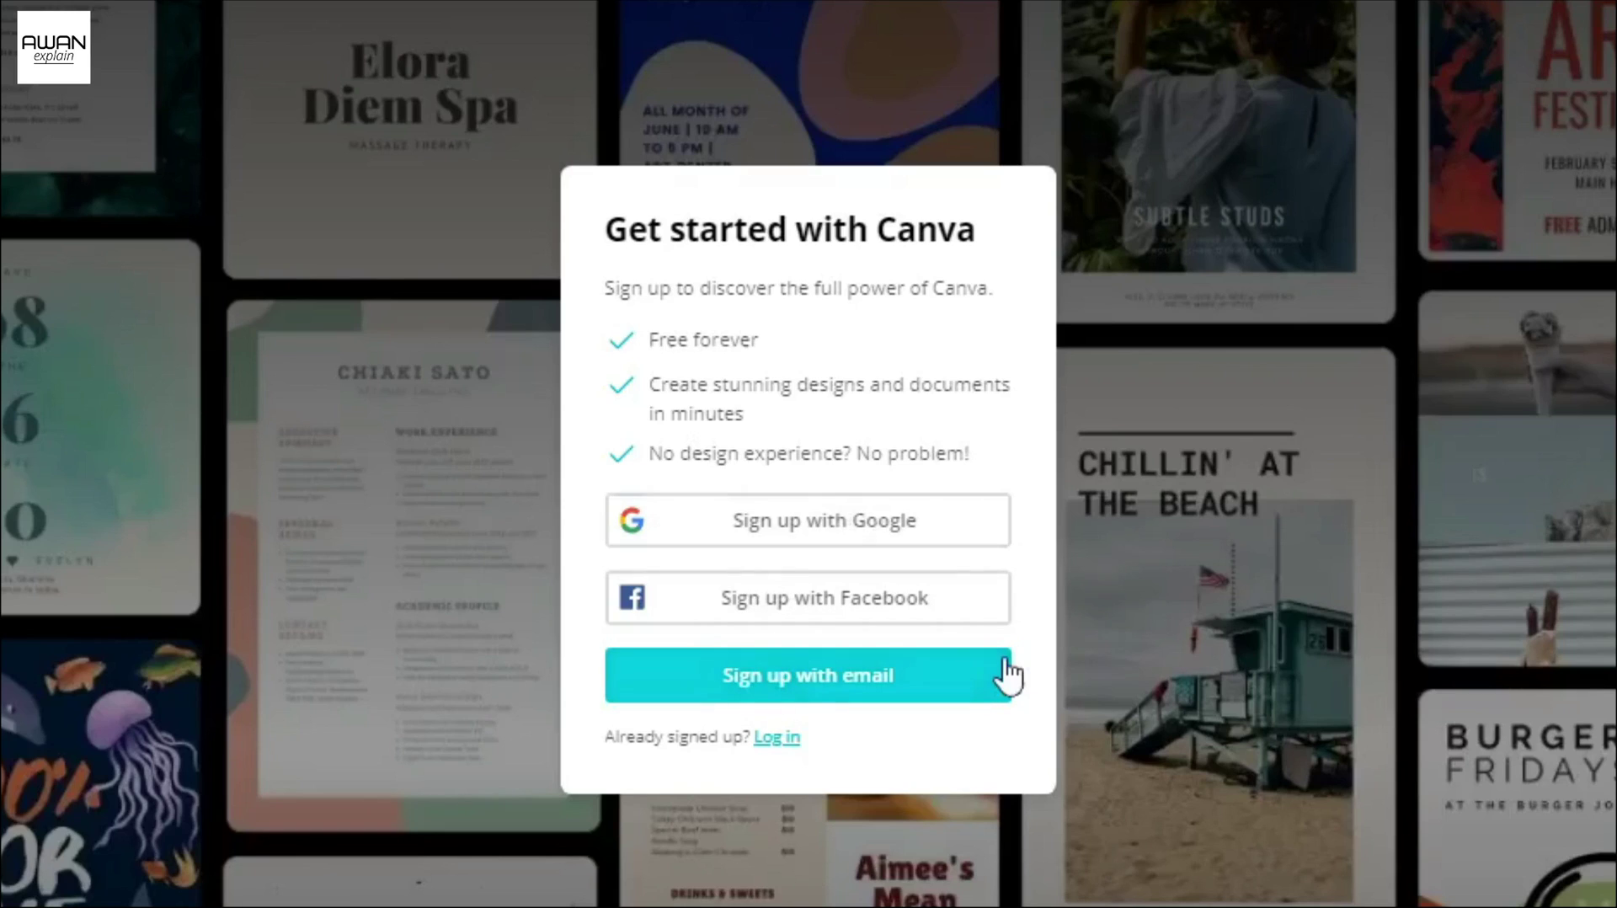
Sign up by email, entering the user's full name, e-mail address and password, and submit
left_click(945, 678)
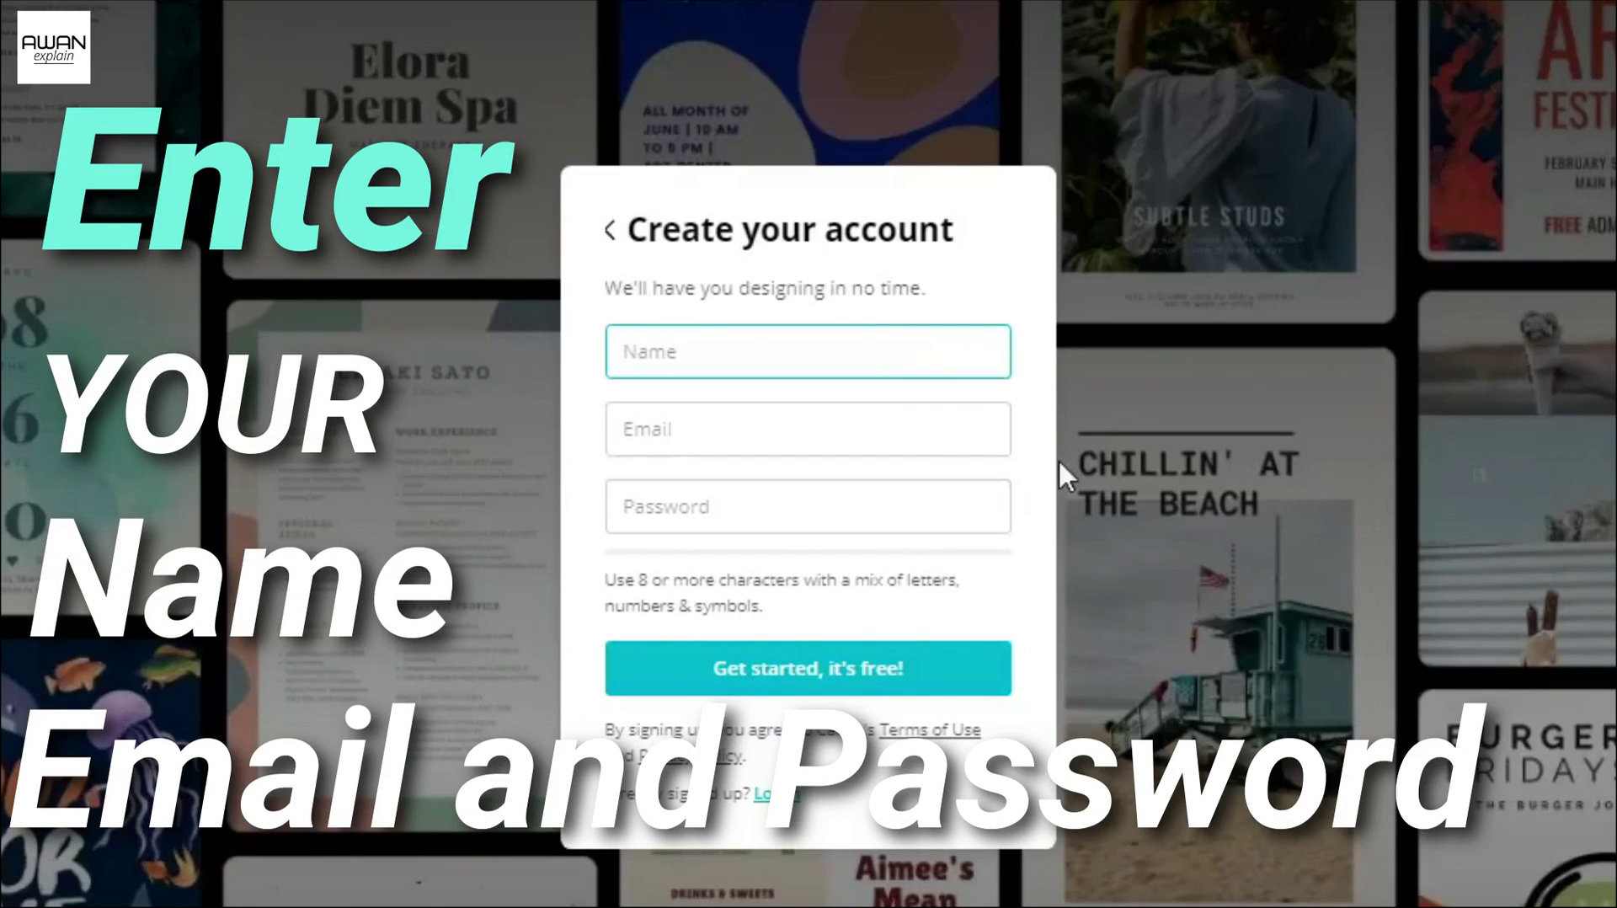
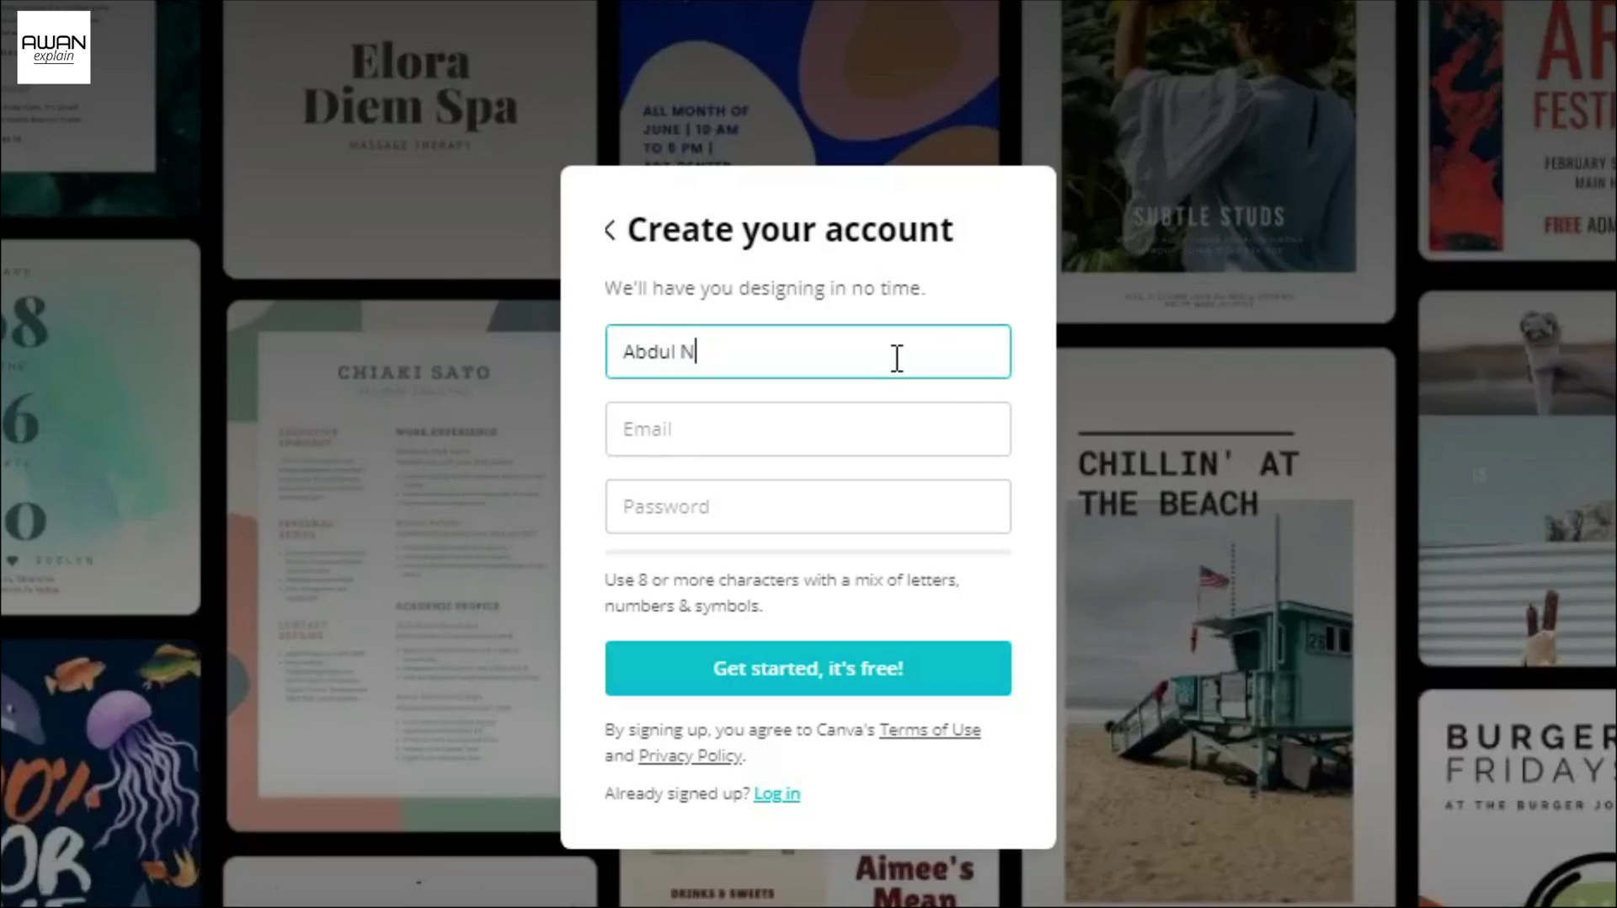
left_click(707, 430)
left_click(752, 493)
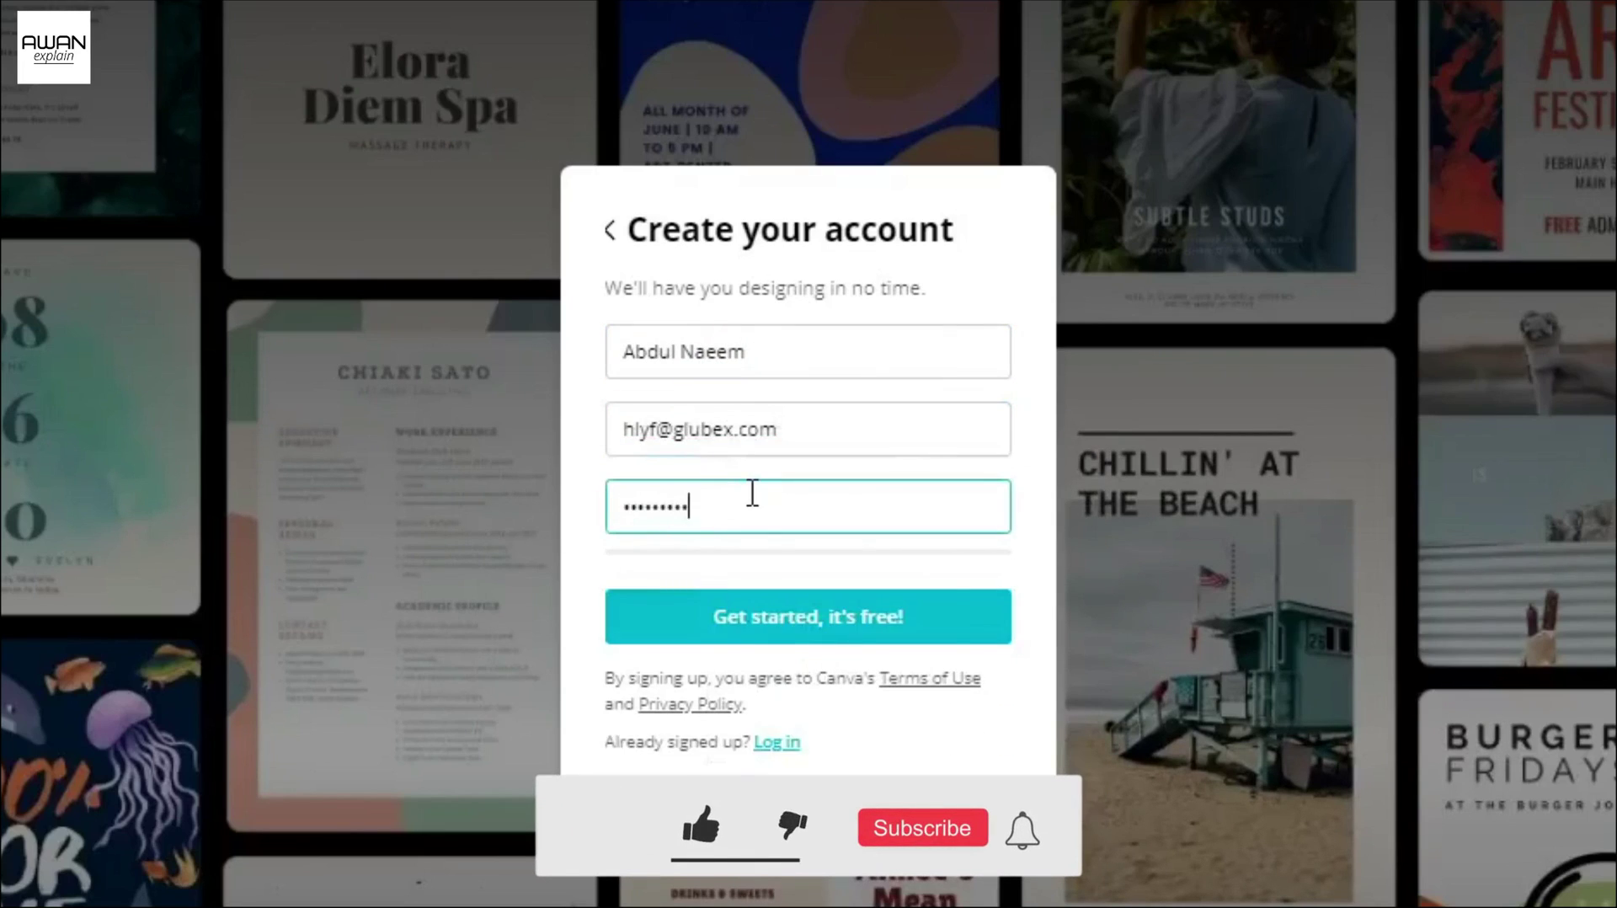
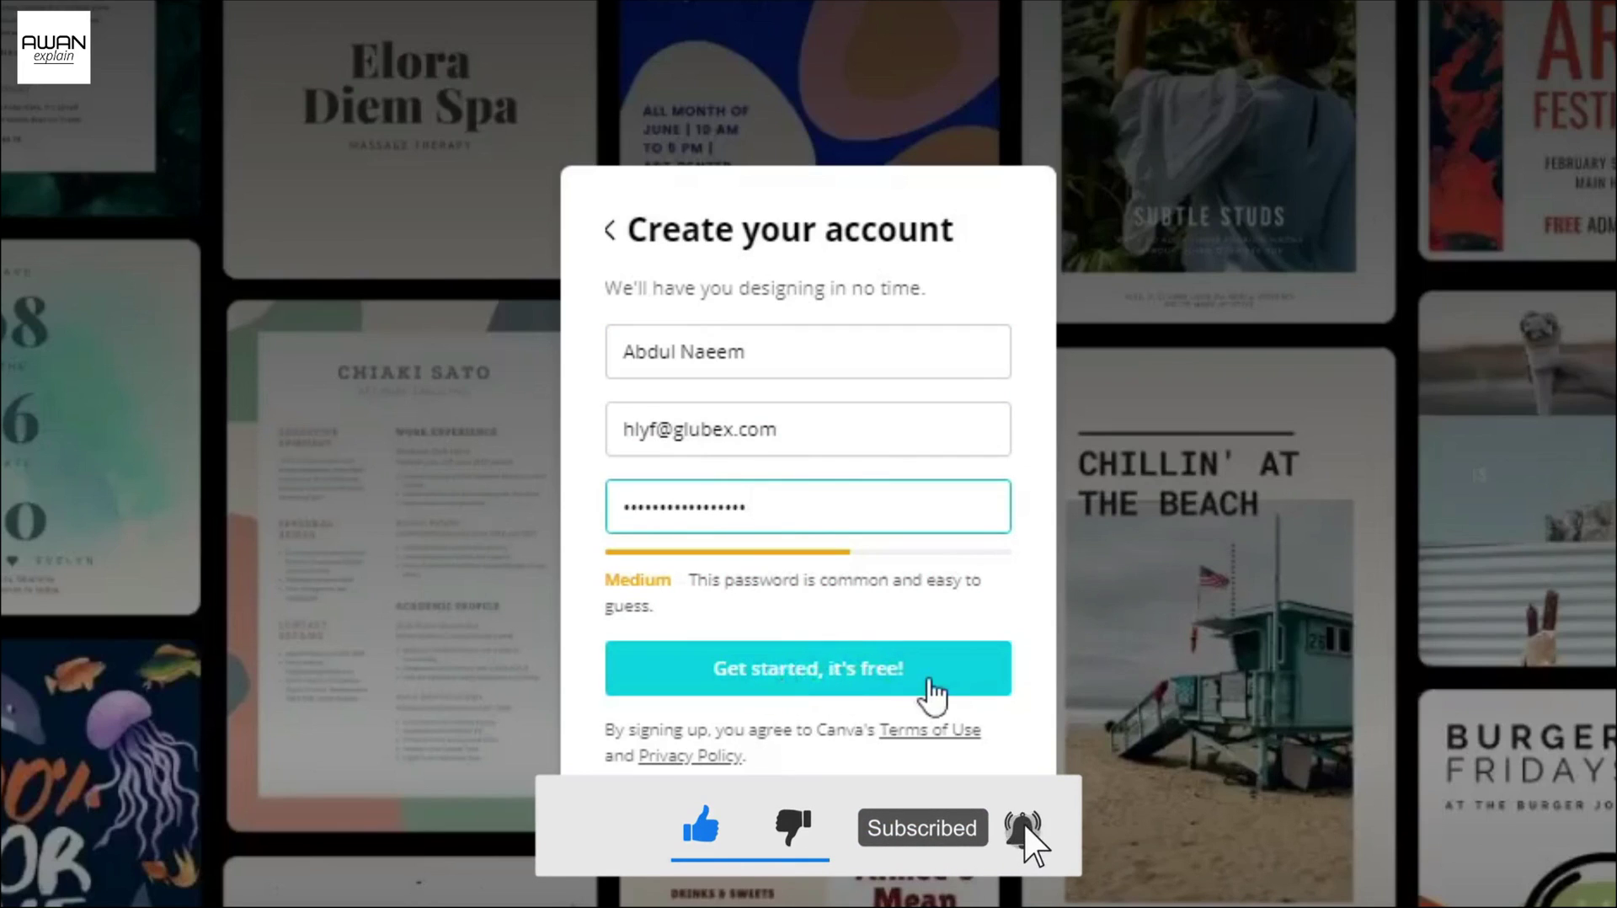
left_click(933, 692)
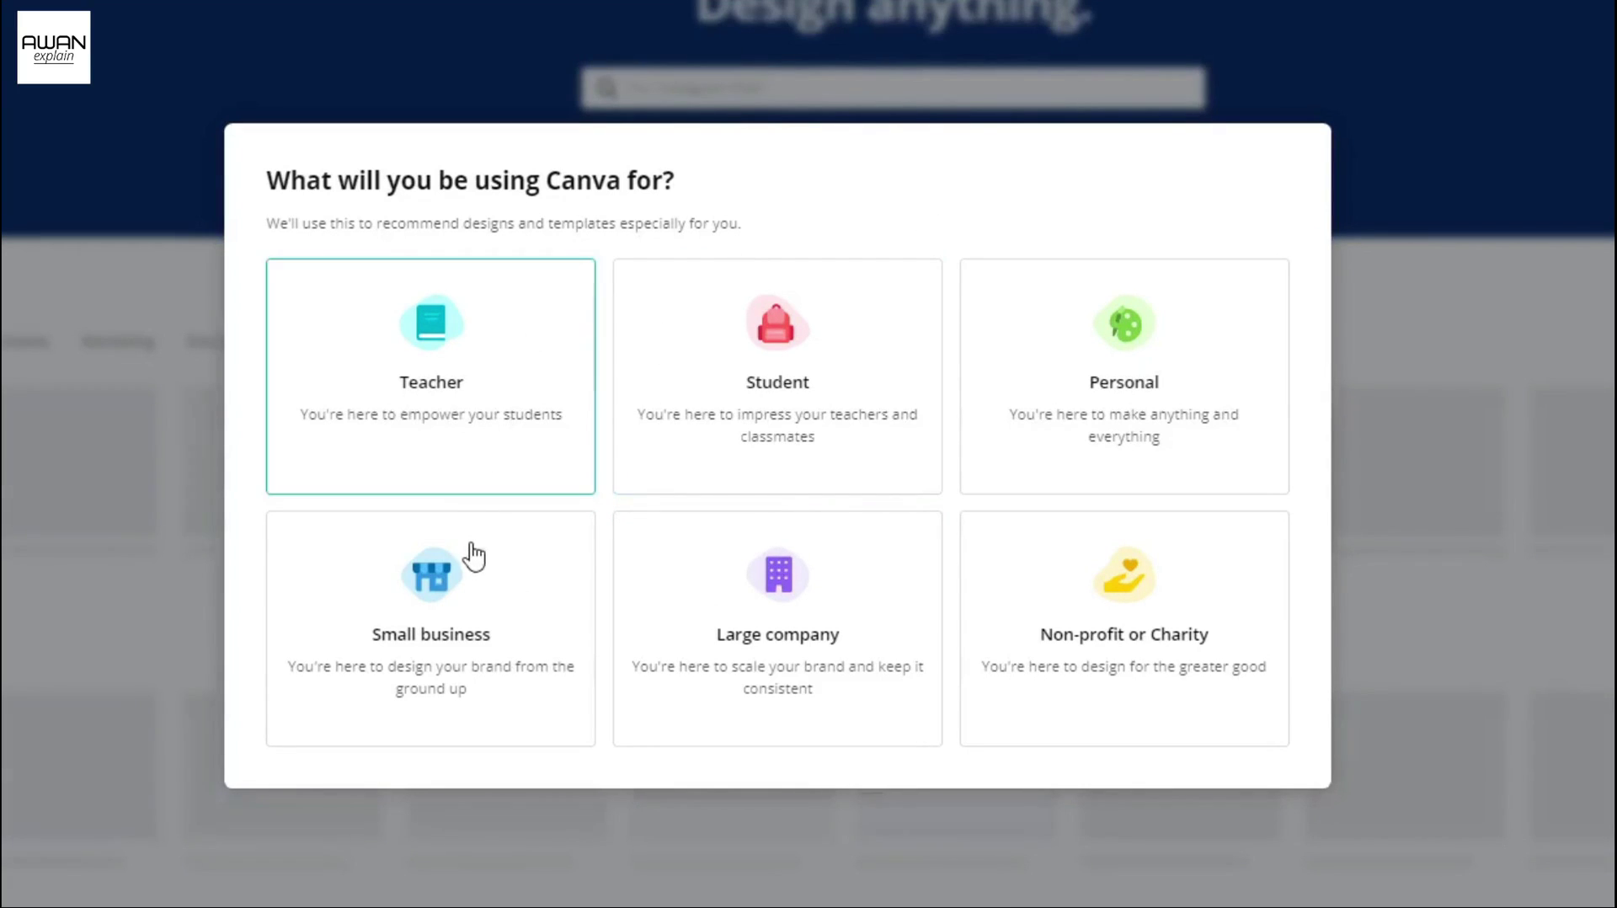
Choose Personal use in onboarding and decline the Canva Pro trial with 'Maybe later'
left_click(480, 457)
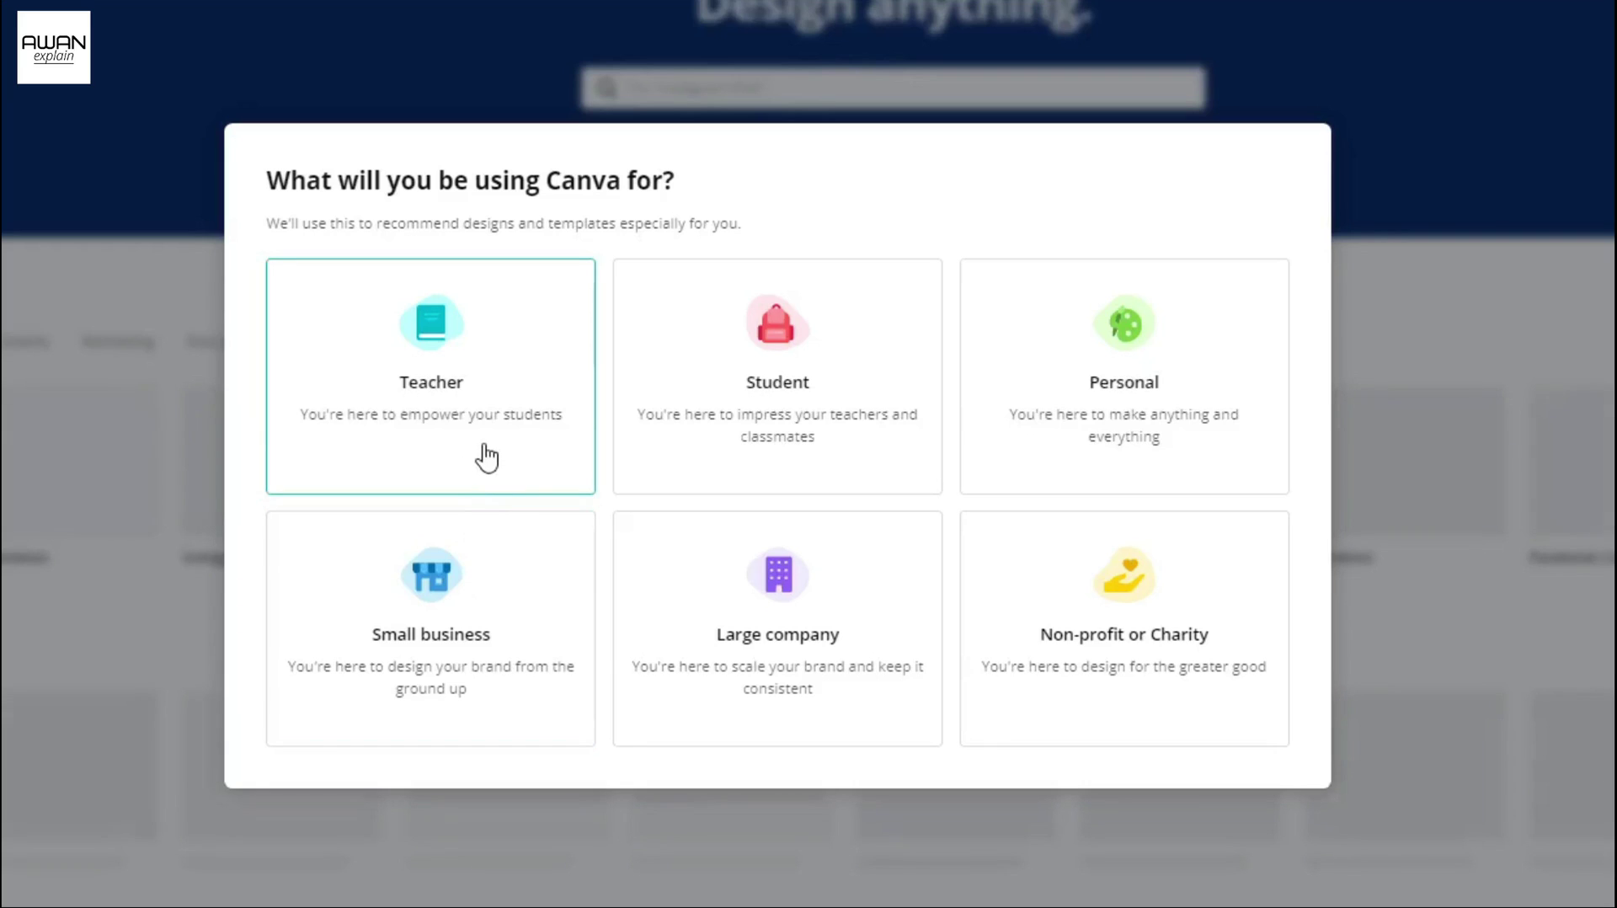
left_click(1143, 389)
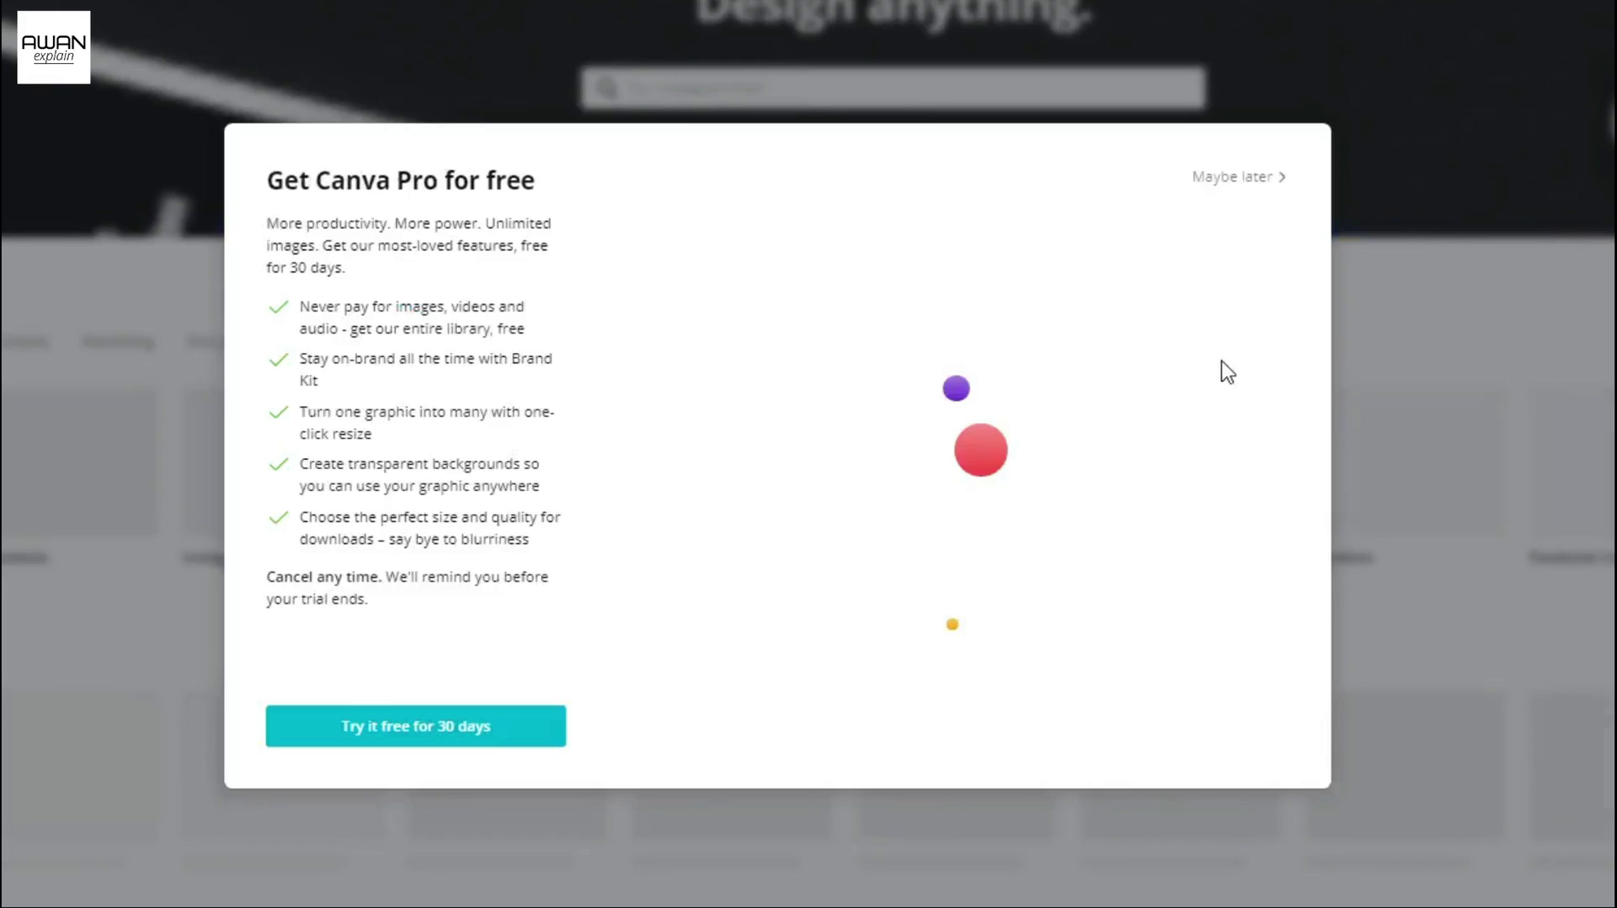
left_click(1260, 190)
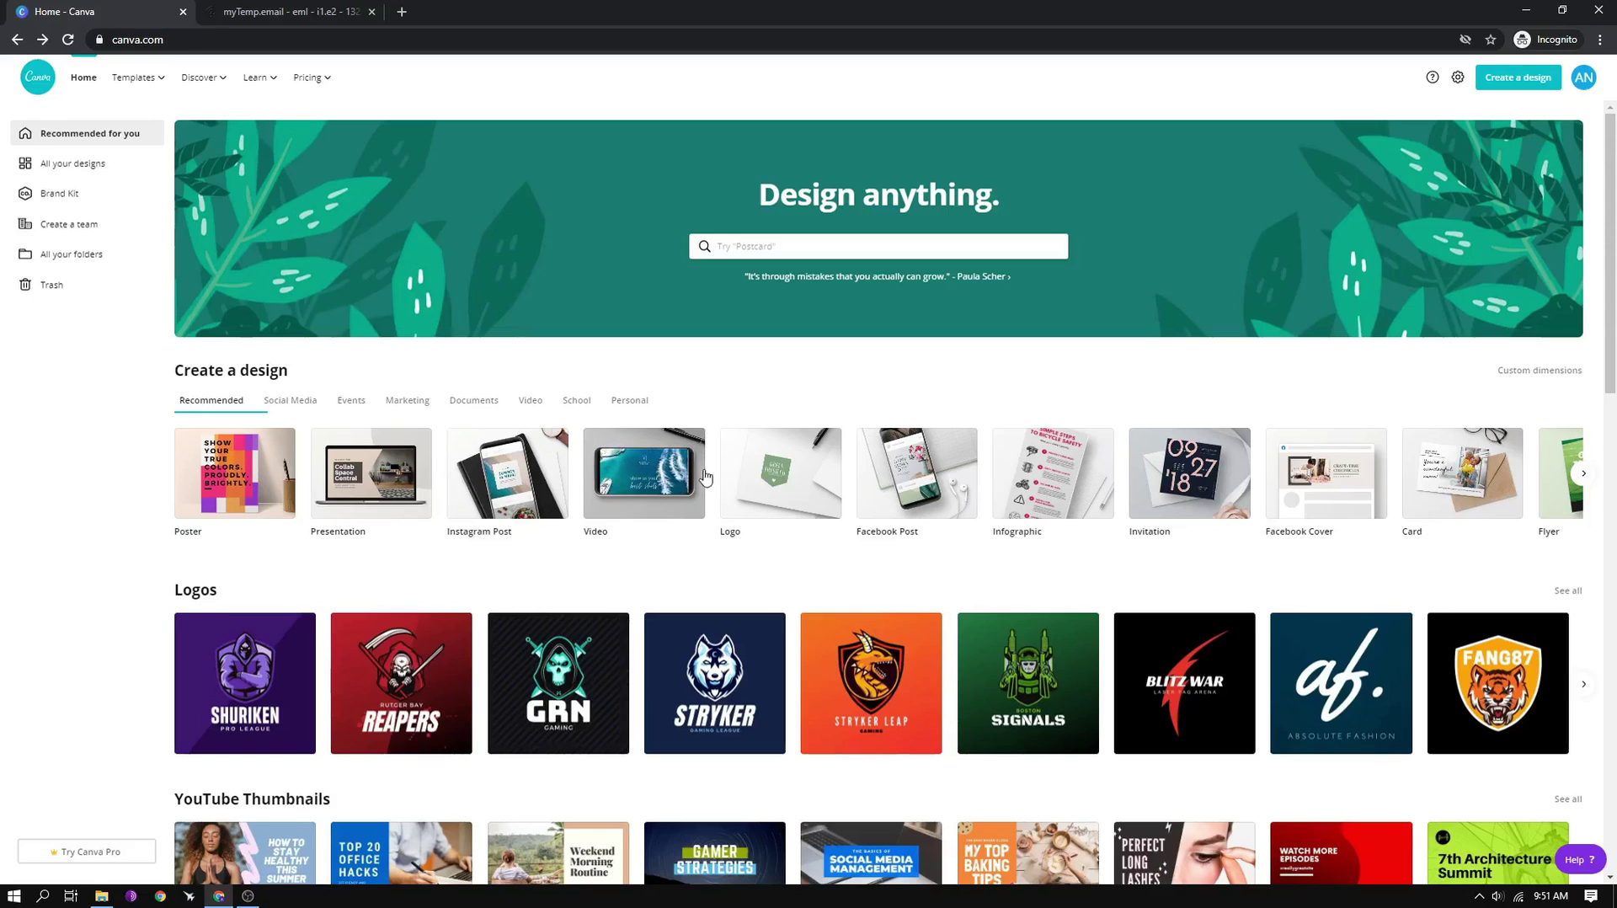
scroll(699, 478, "down", 2)
scroll(700, 478, "down", 2)
scroll(697, 473, "down", 4)
scroll(801, 498, "down", 3)
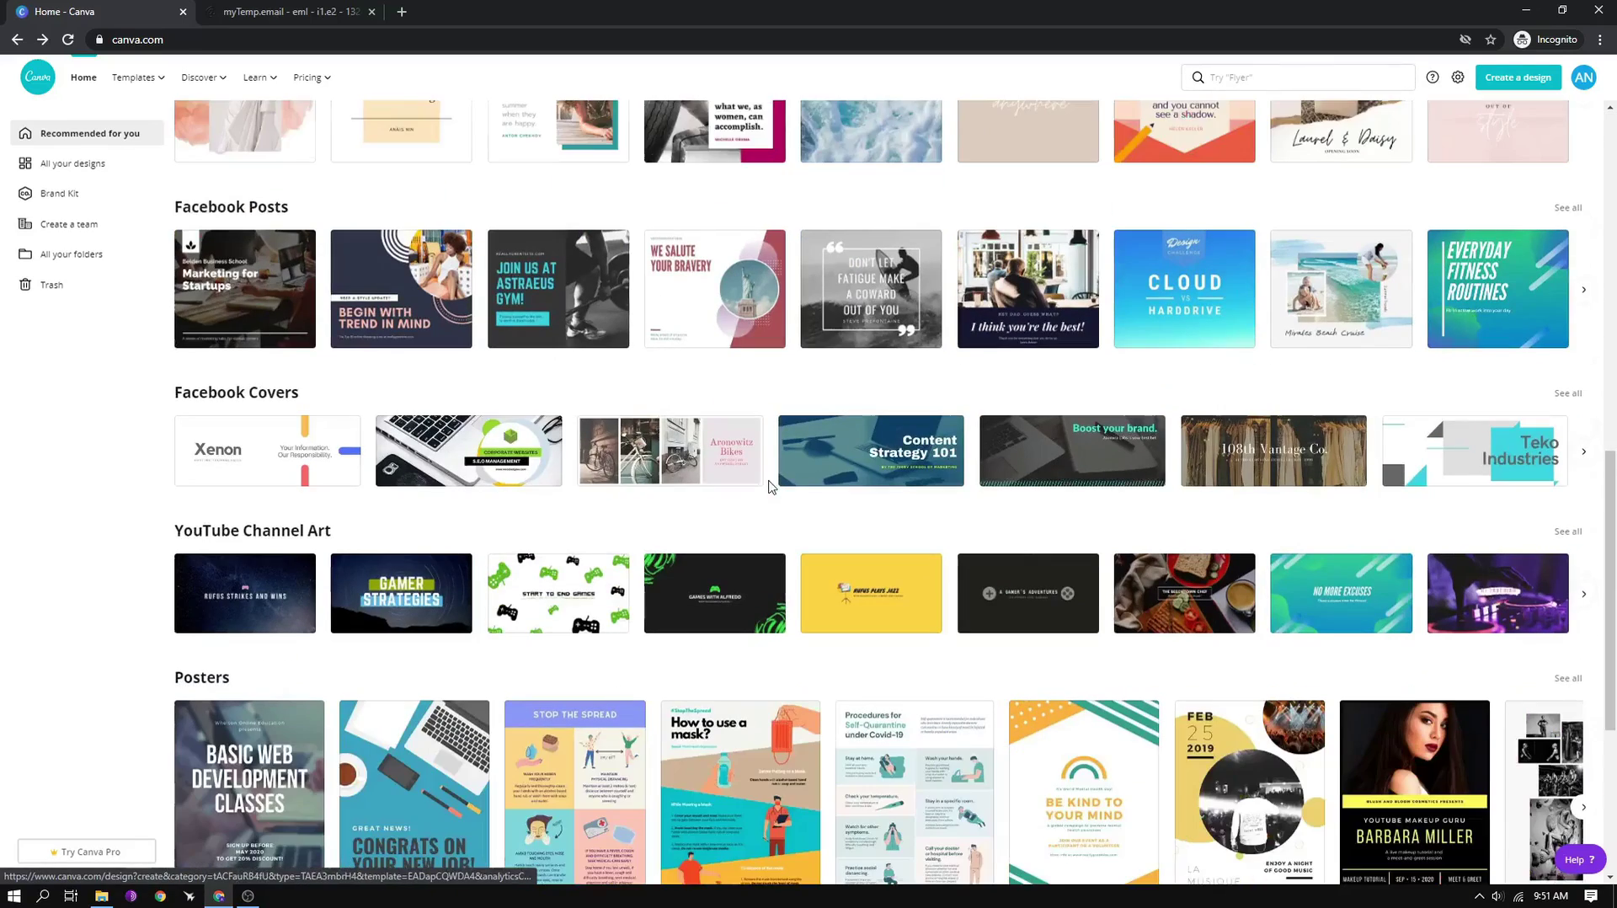
scroll(762, 487, "down", 1)
scroll(814, 487, "down", 3)
scroll(1036, 518, "down", 4)
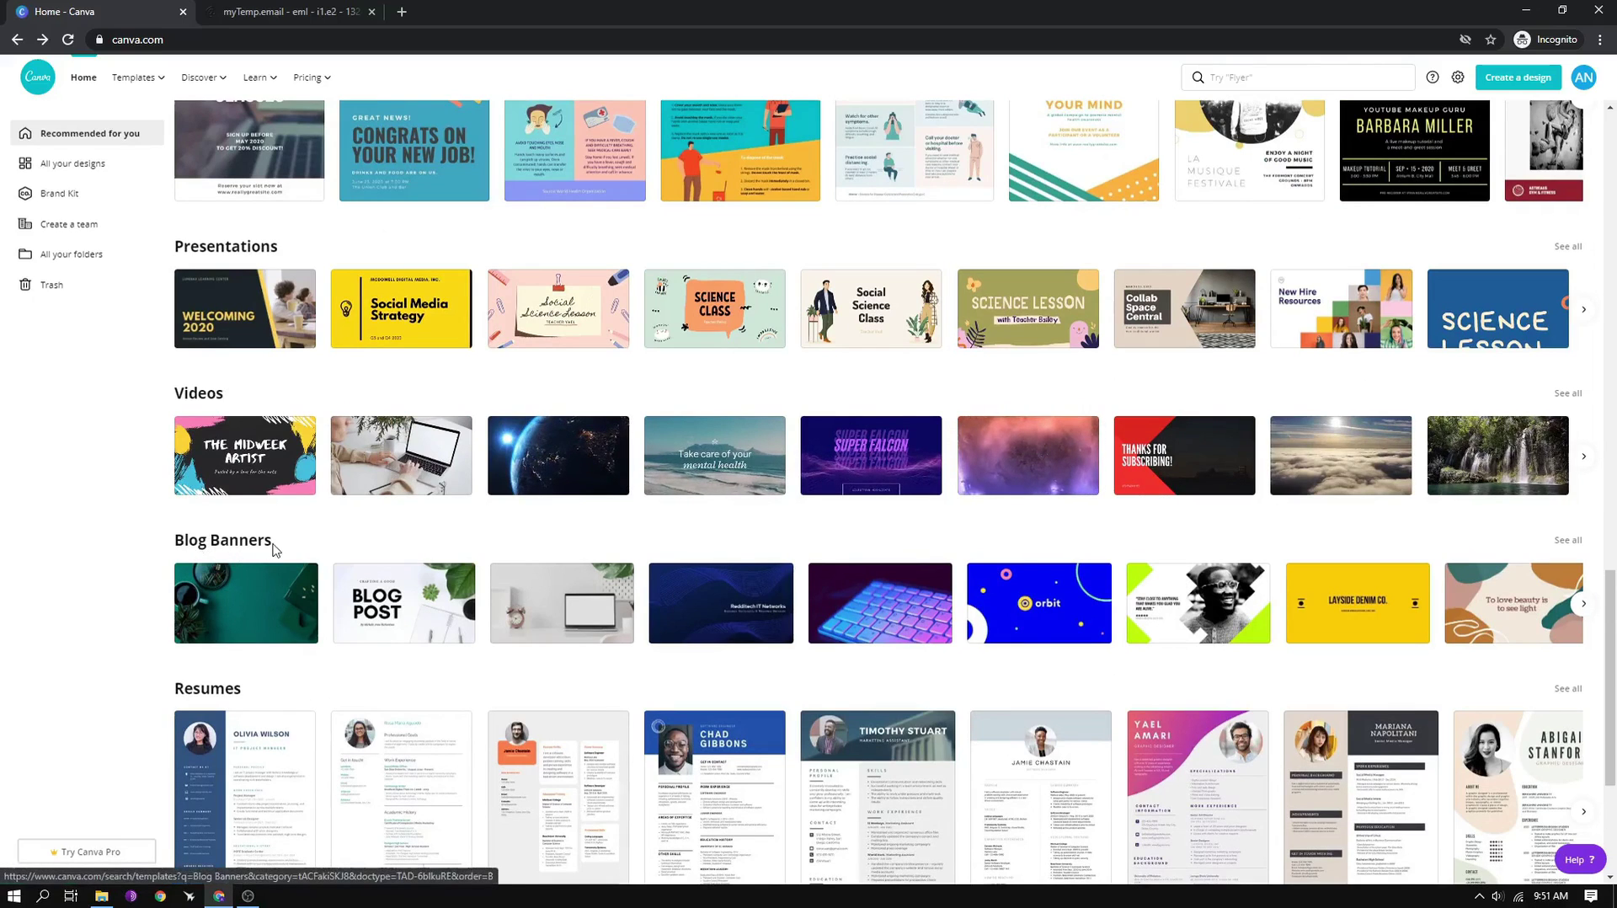
scroll(208, 439, "up", 4)
scroll(210, 472, "up", 4)
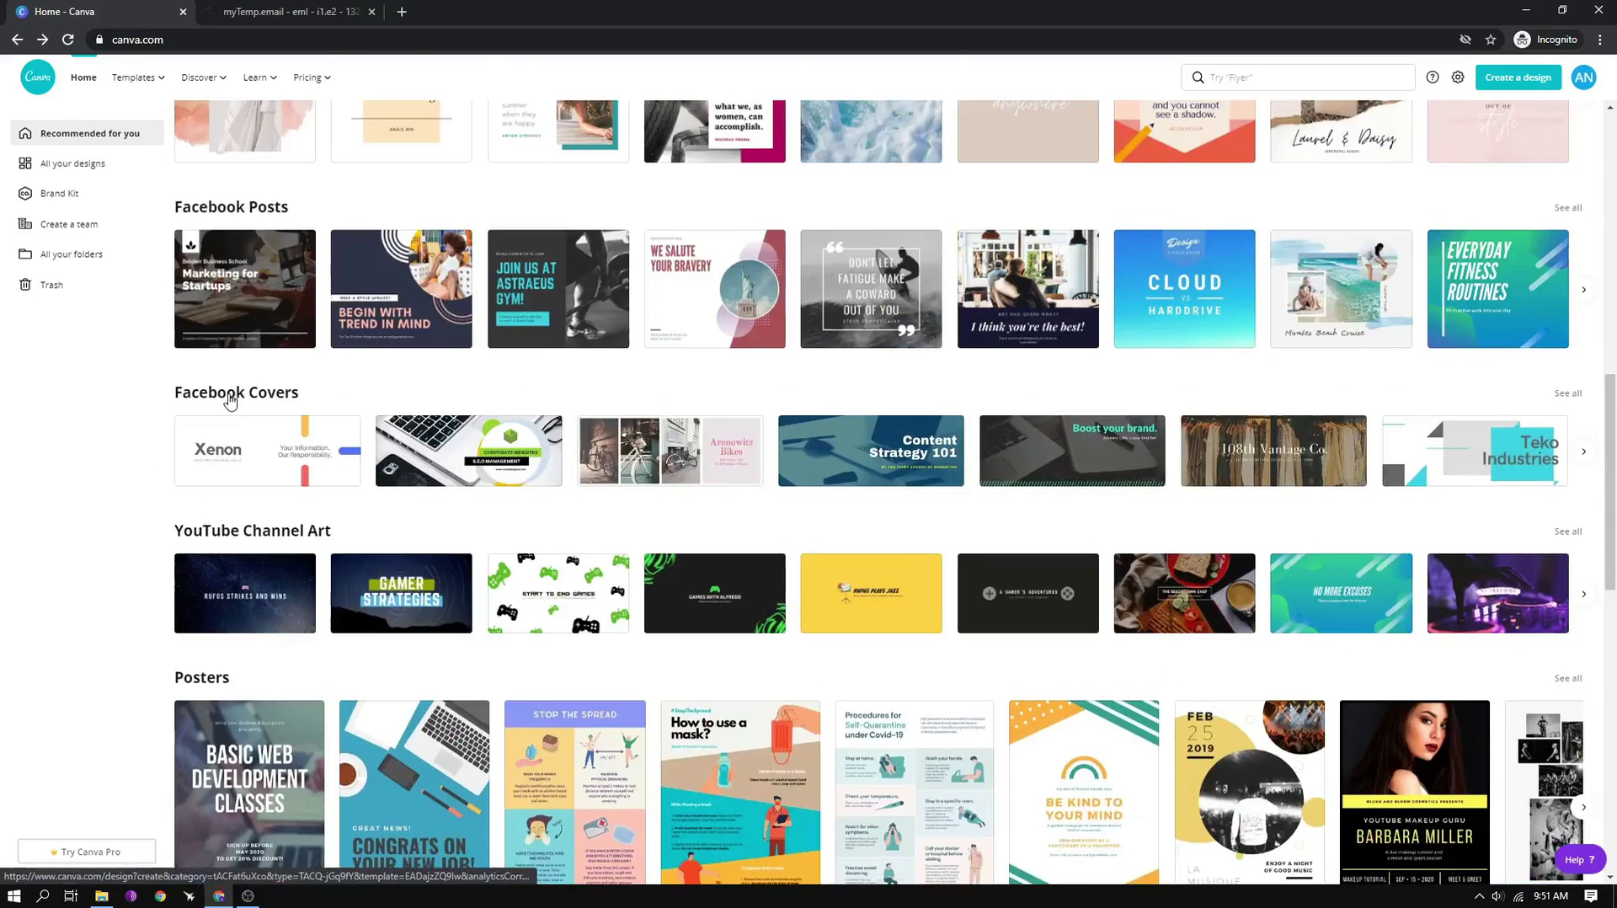
scroll(328, 392, "up", 4)
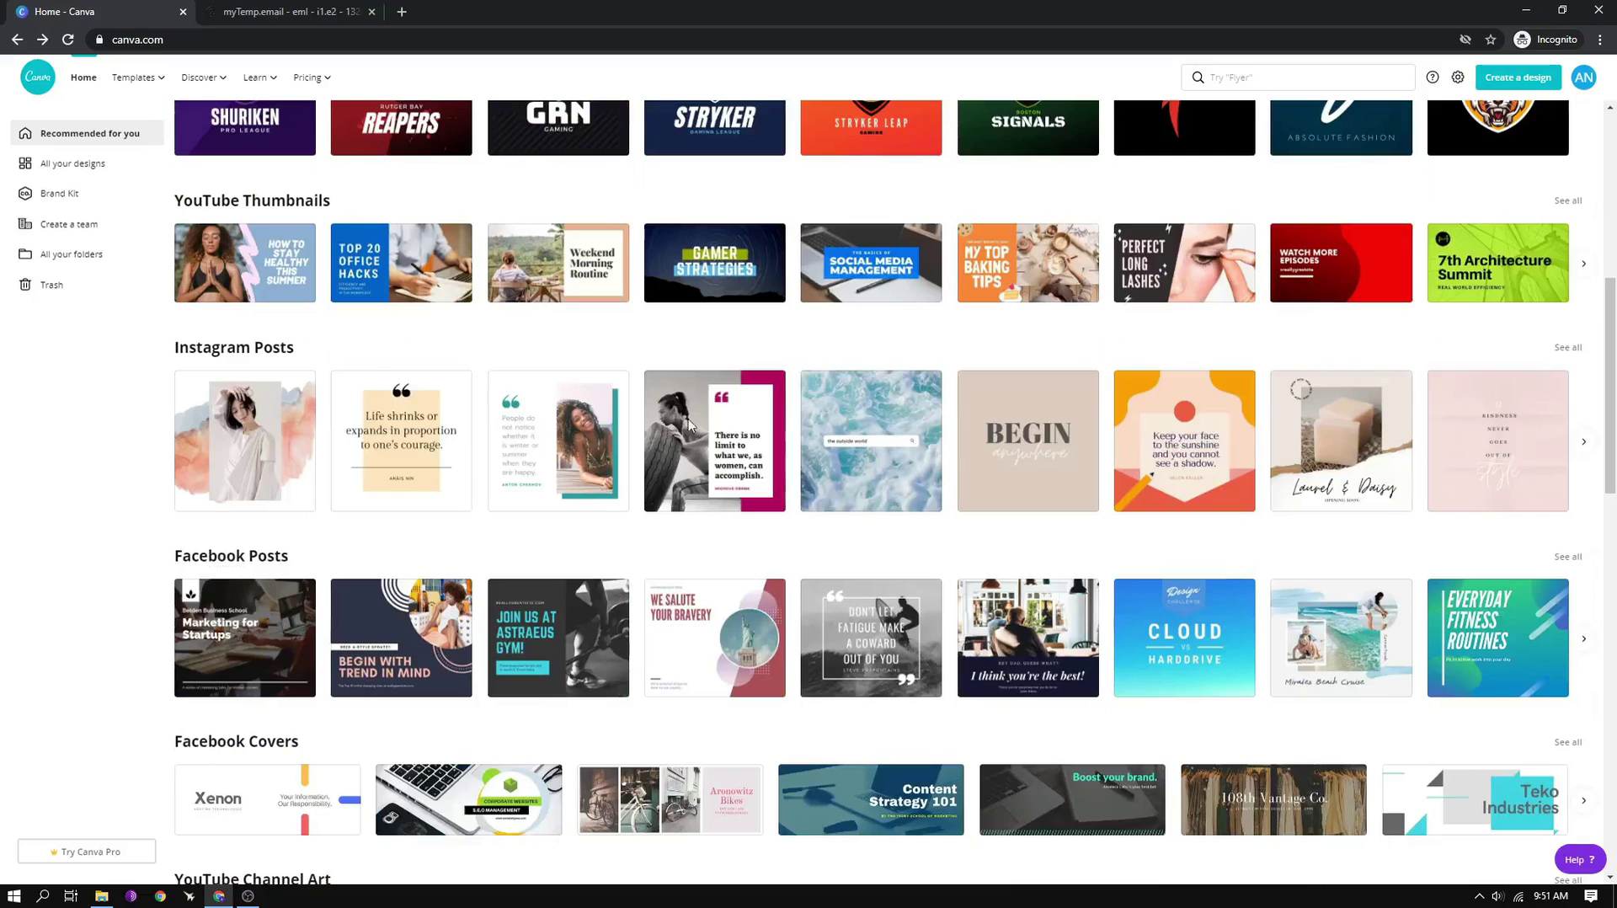
scroll(1129, 480, "up", 5)
scroll(1263, 484, "up", 3)
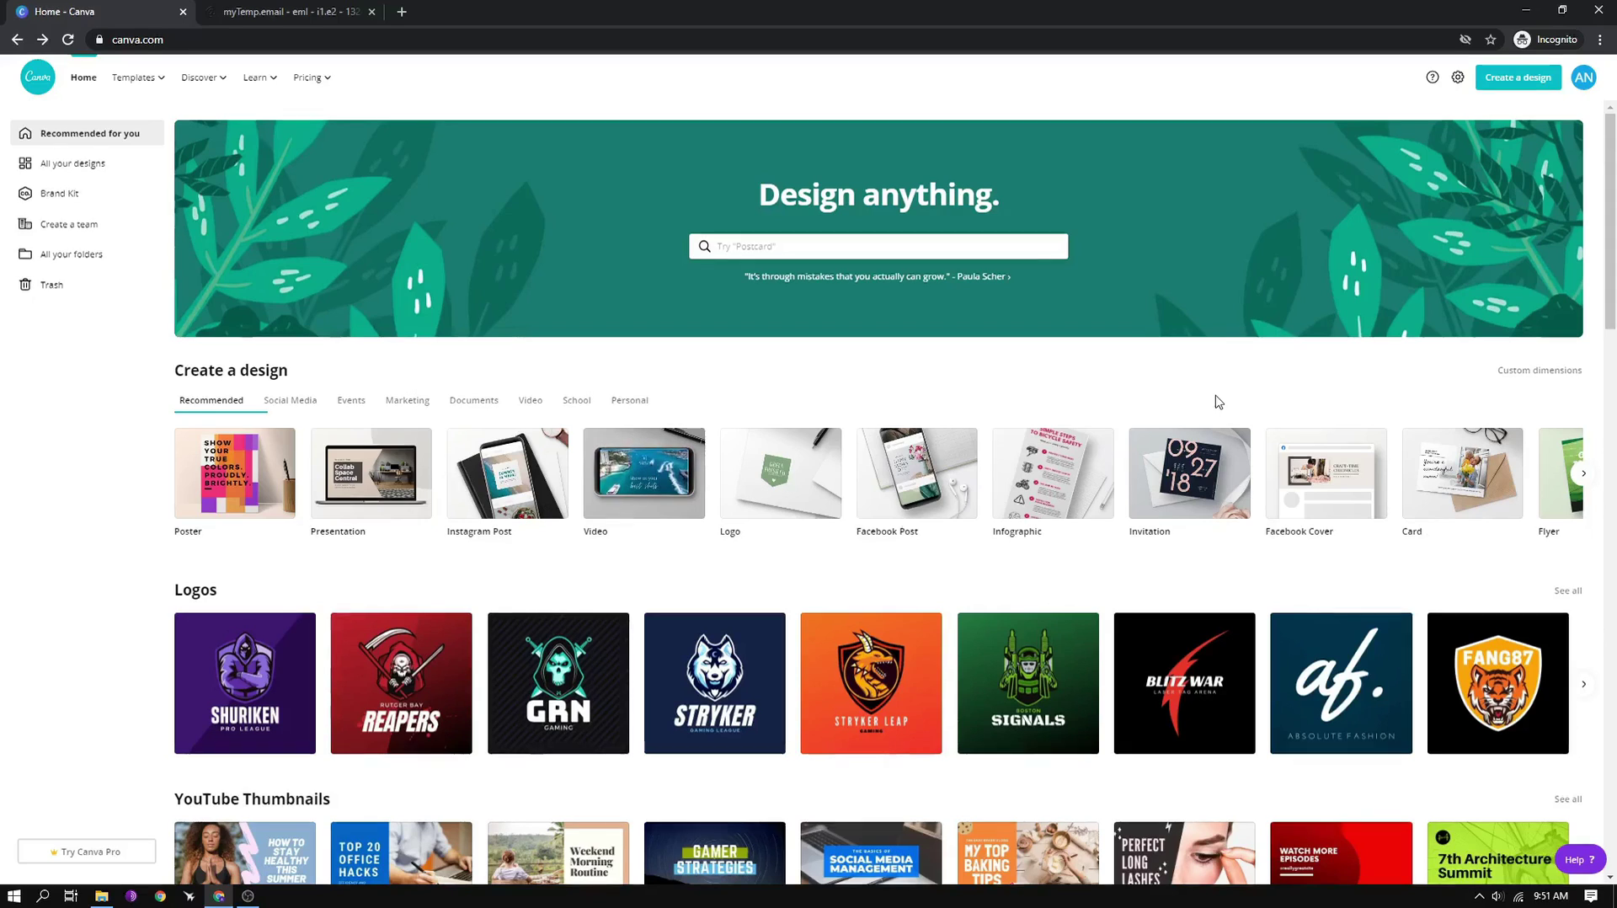
scroll(576, 621, "down", 2)
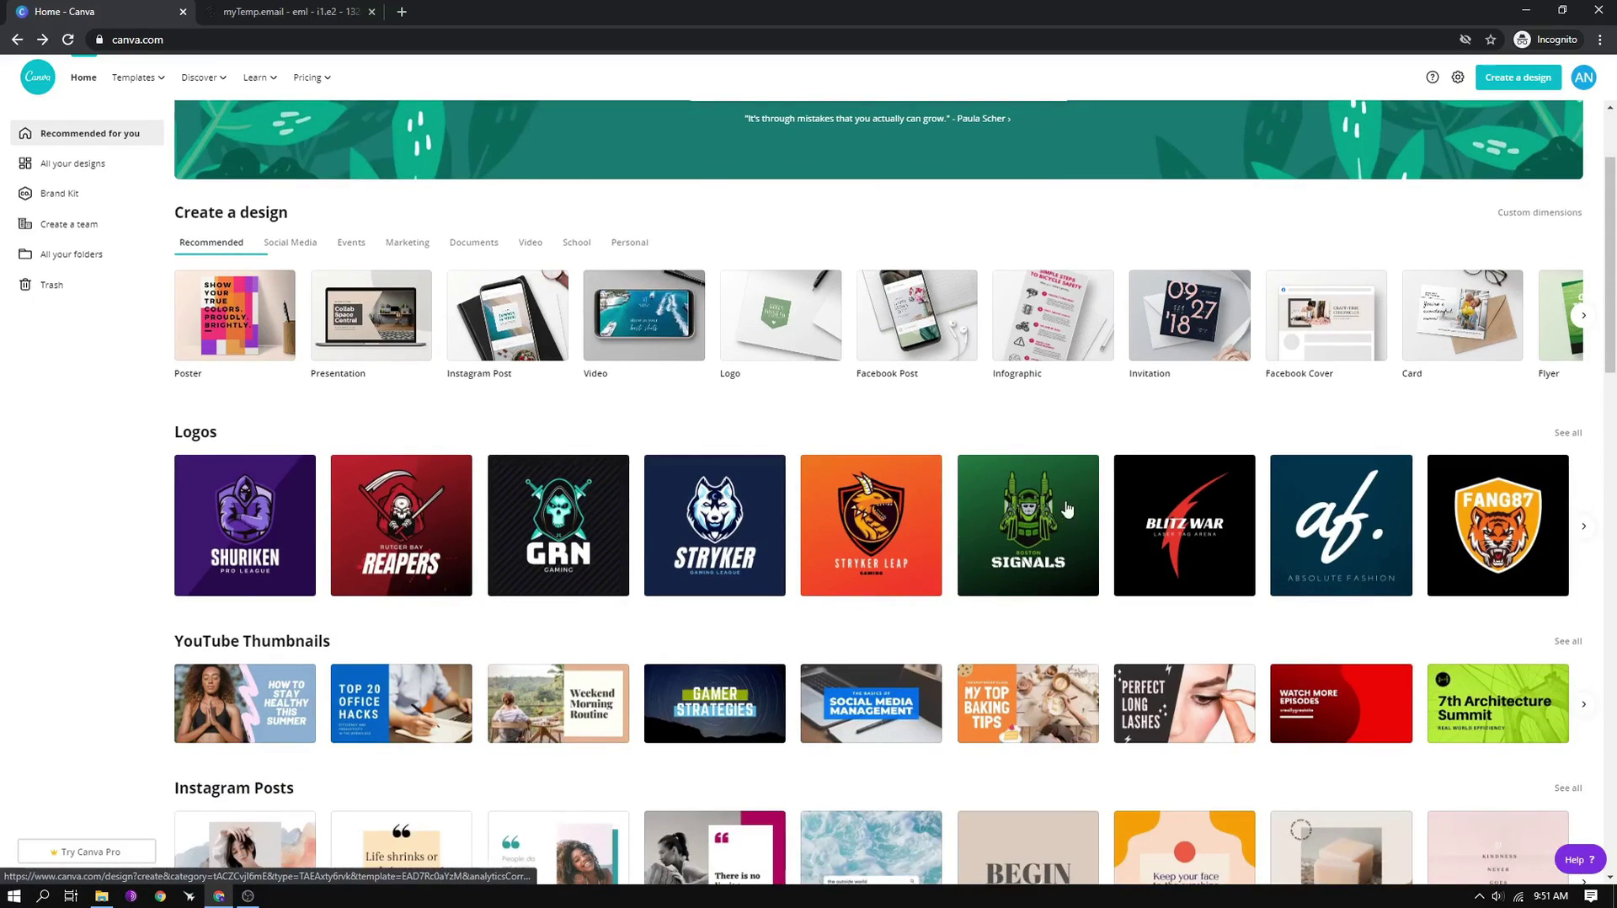
scroll(867, 505, "up", 2)
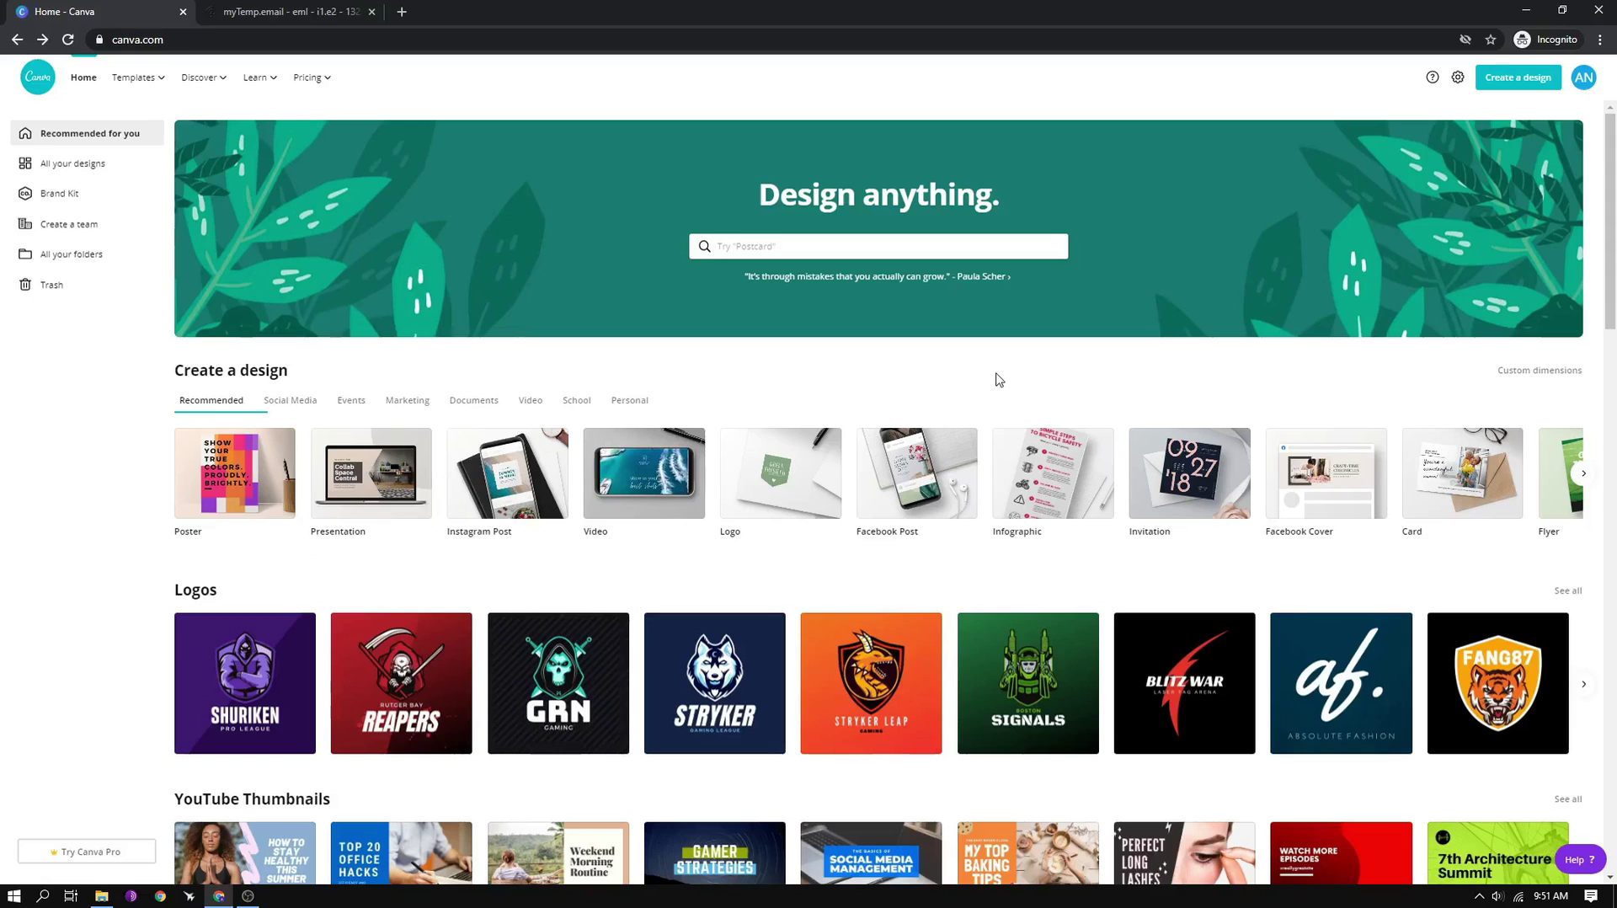
scroll(994, 379, "down", 1)
scroll(994, 379, "down", 3)
scroll(994, 379, "up", 1)
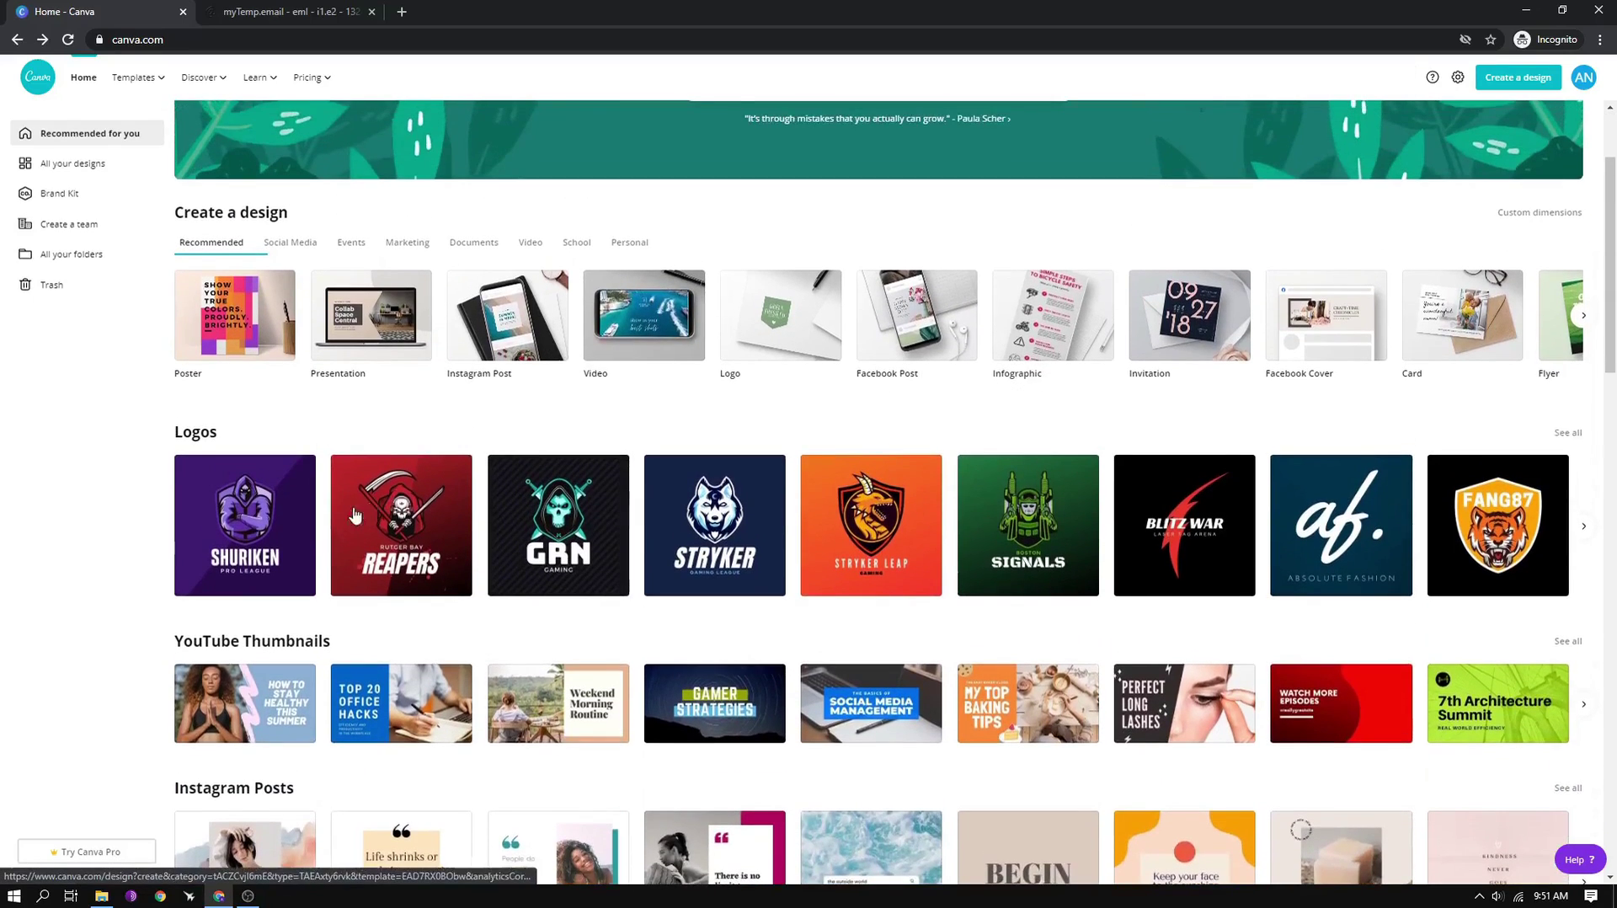
Open the eSports Ninja logo template and select its dark purple page background
left_click(249, 522)
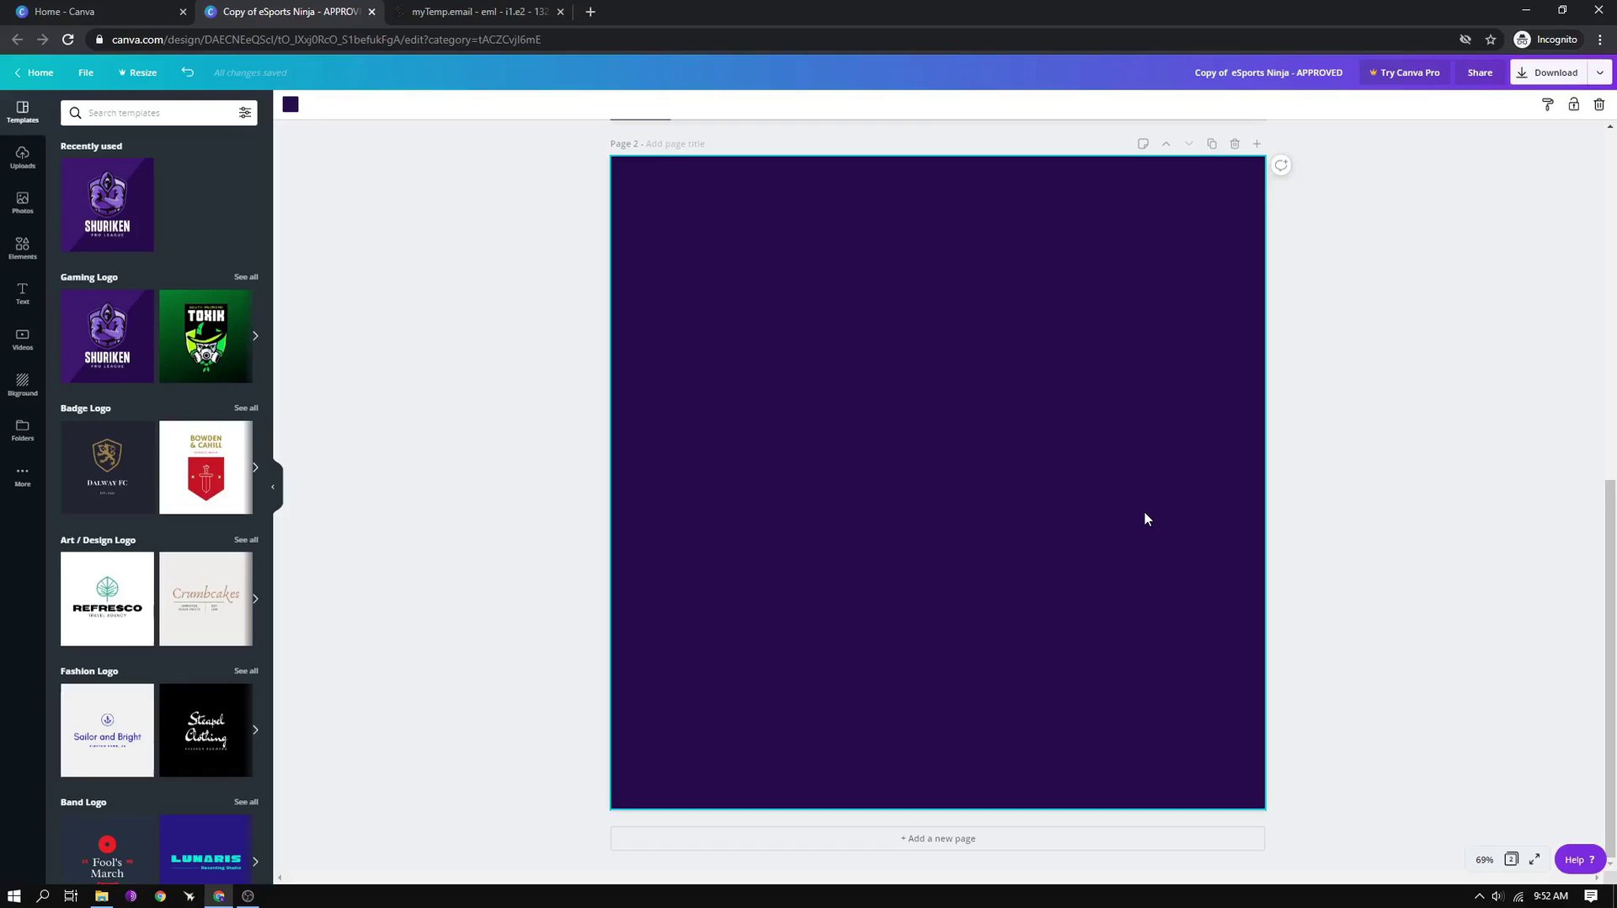
left_click(1399, 334)
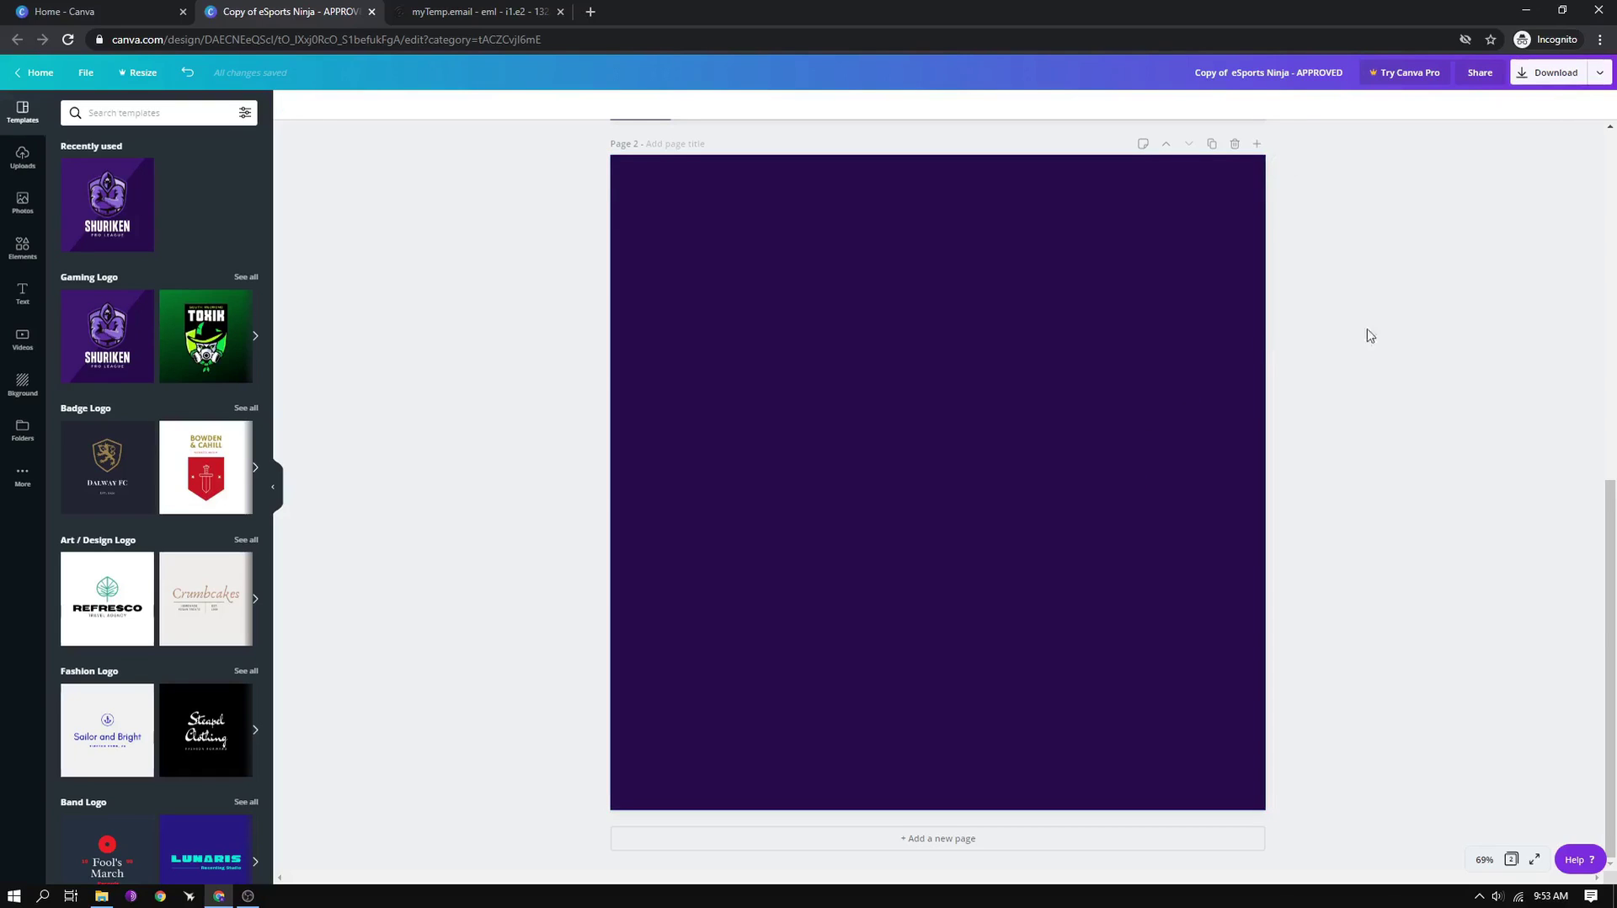
left_click(1025, 358)
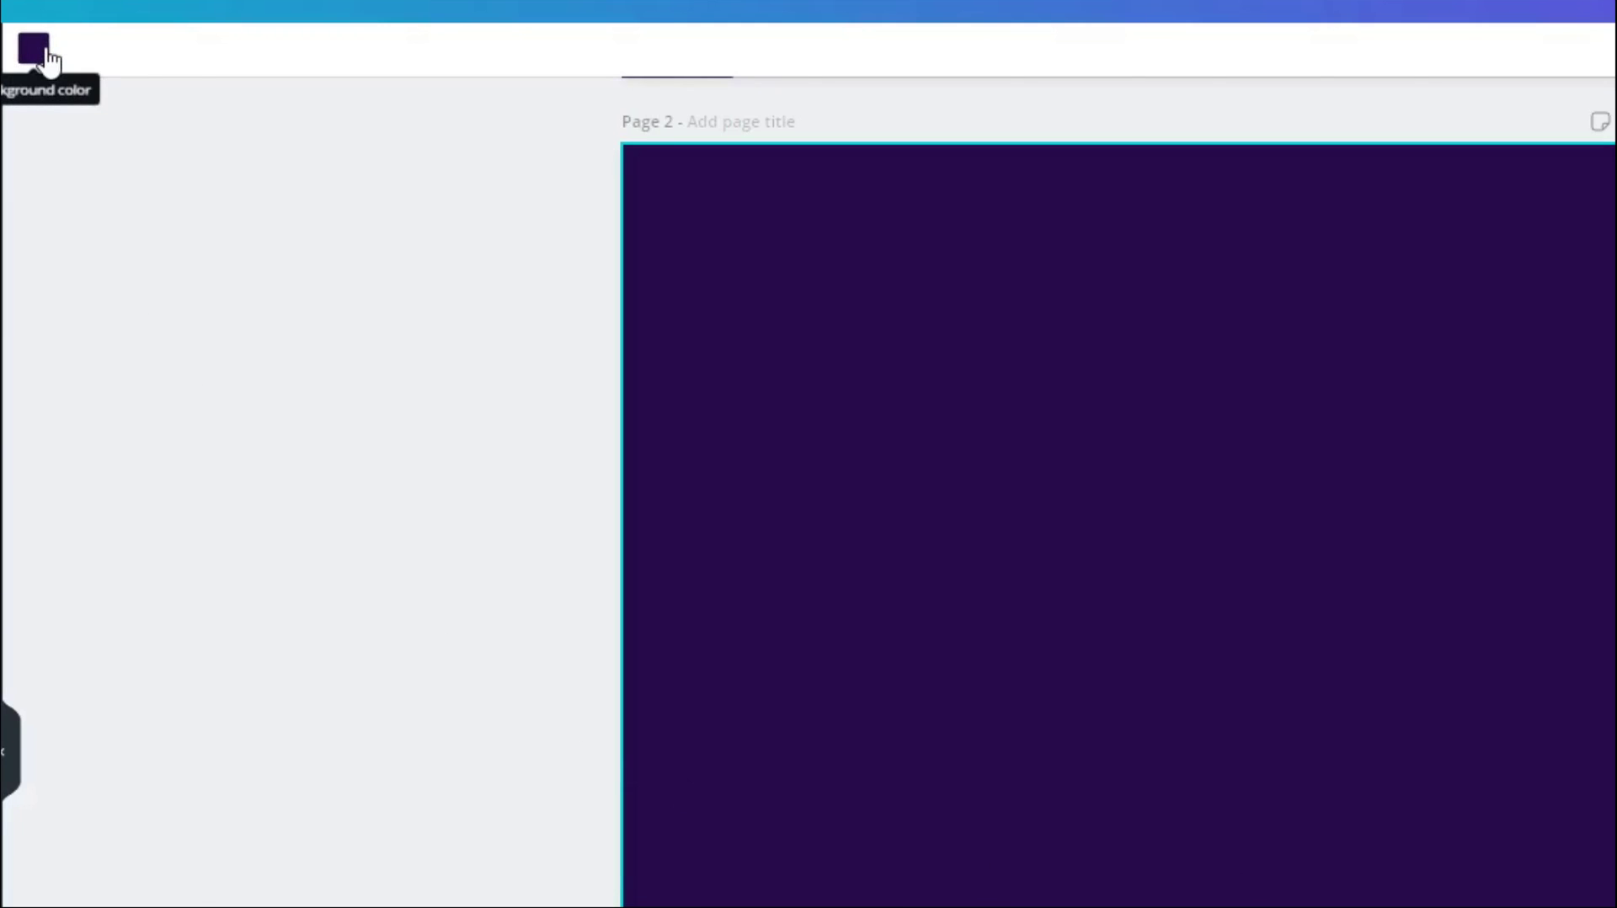
Try white and blue background swatches, then edit the hex code in the custom colour picker
left_click(41, 56)
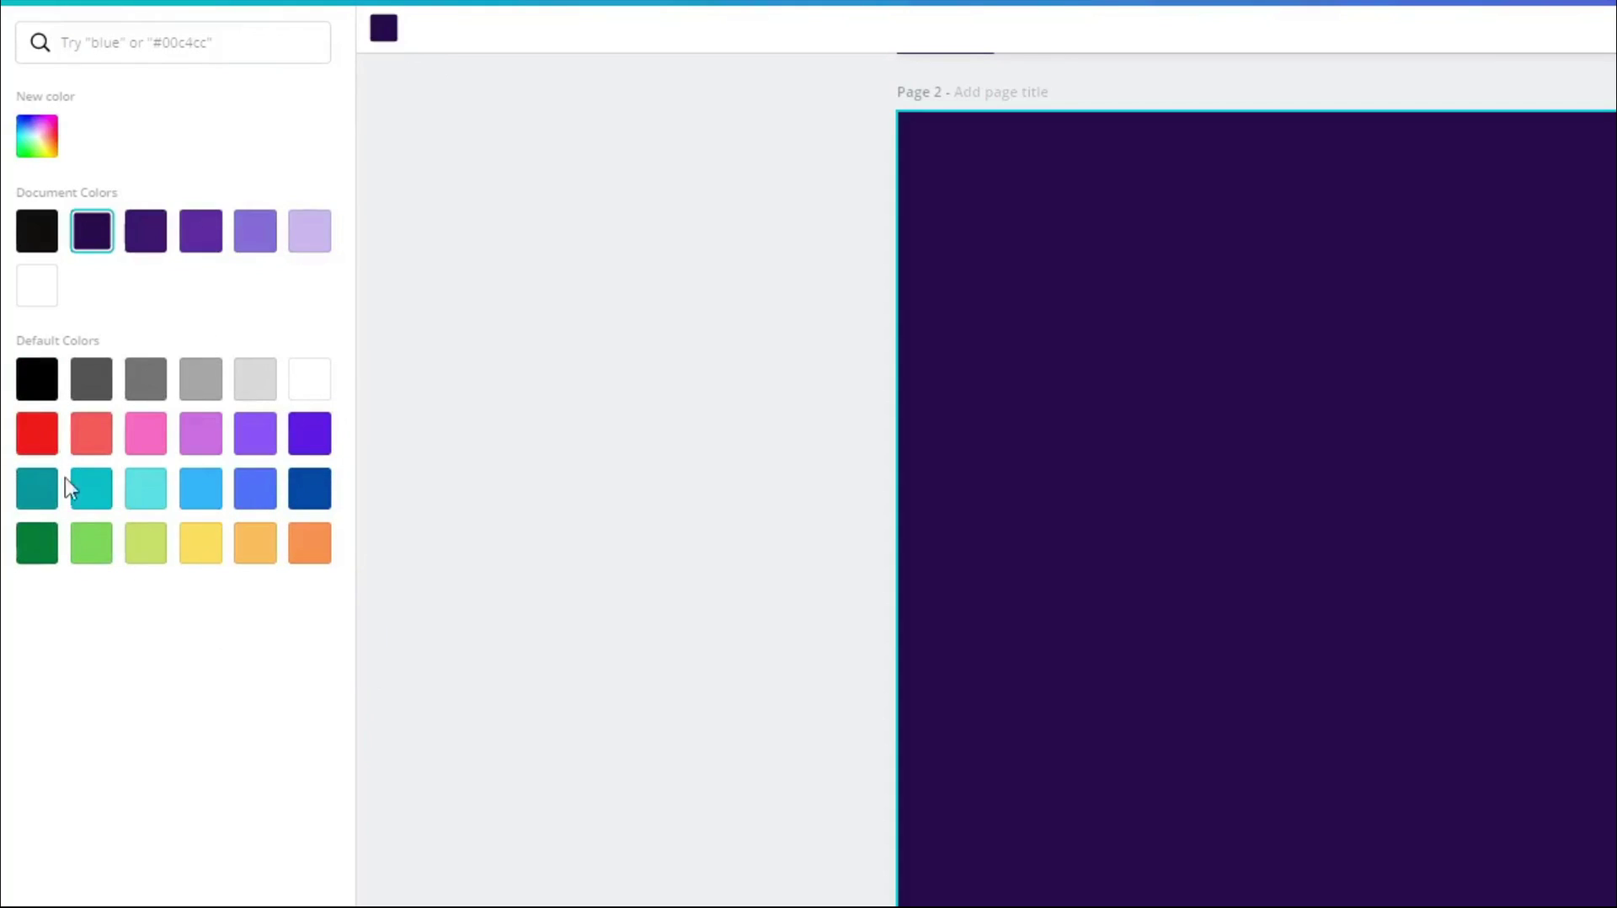
left_click(306, 395)
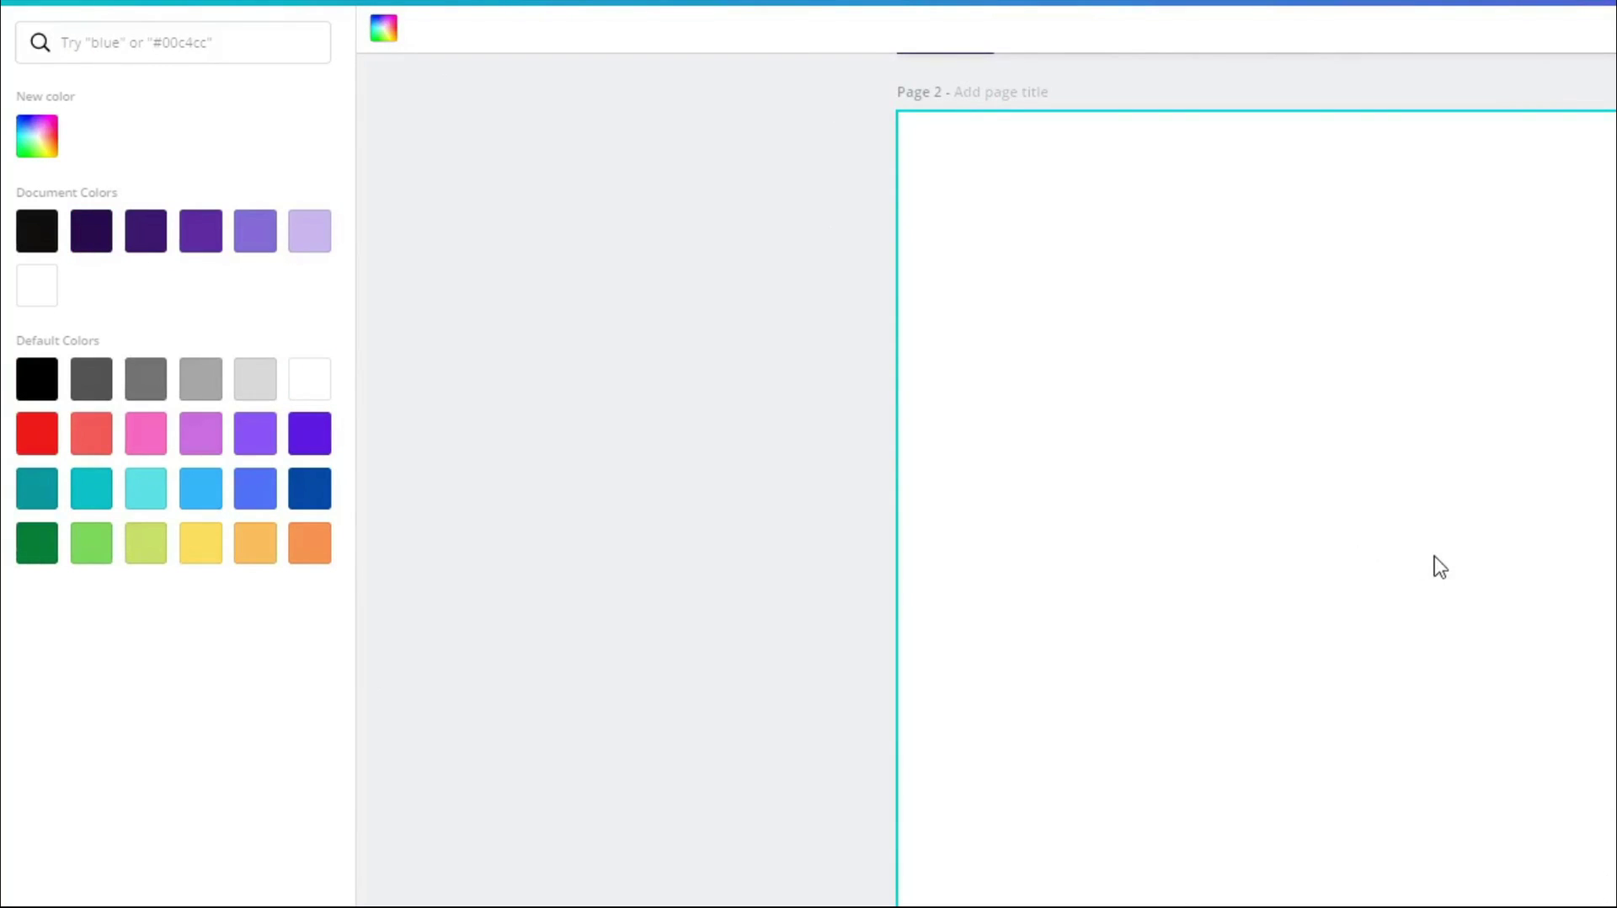
left_click(257, 499)
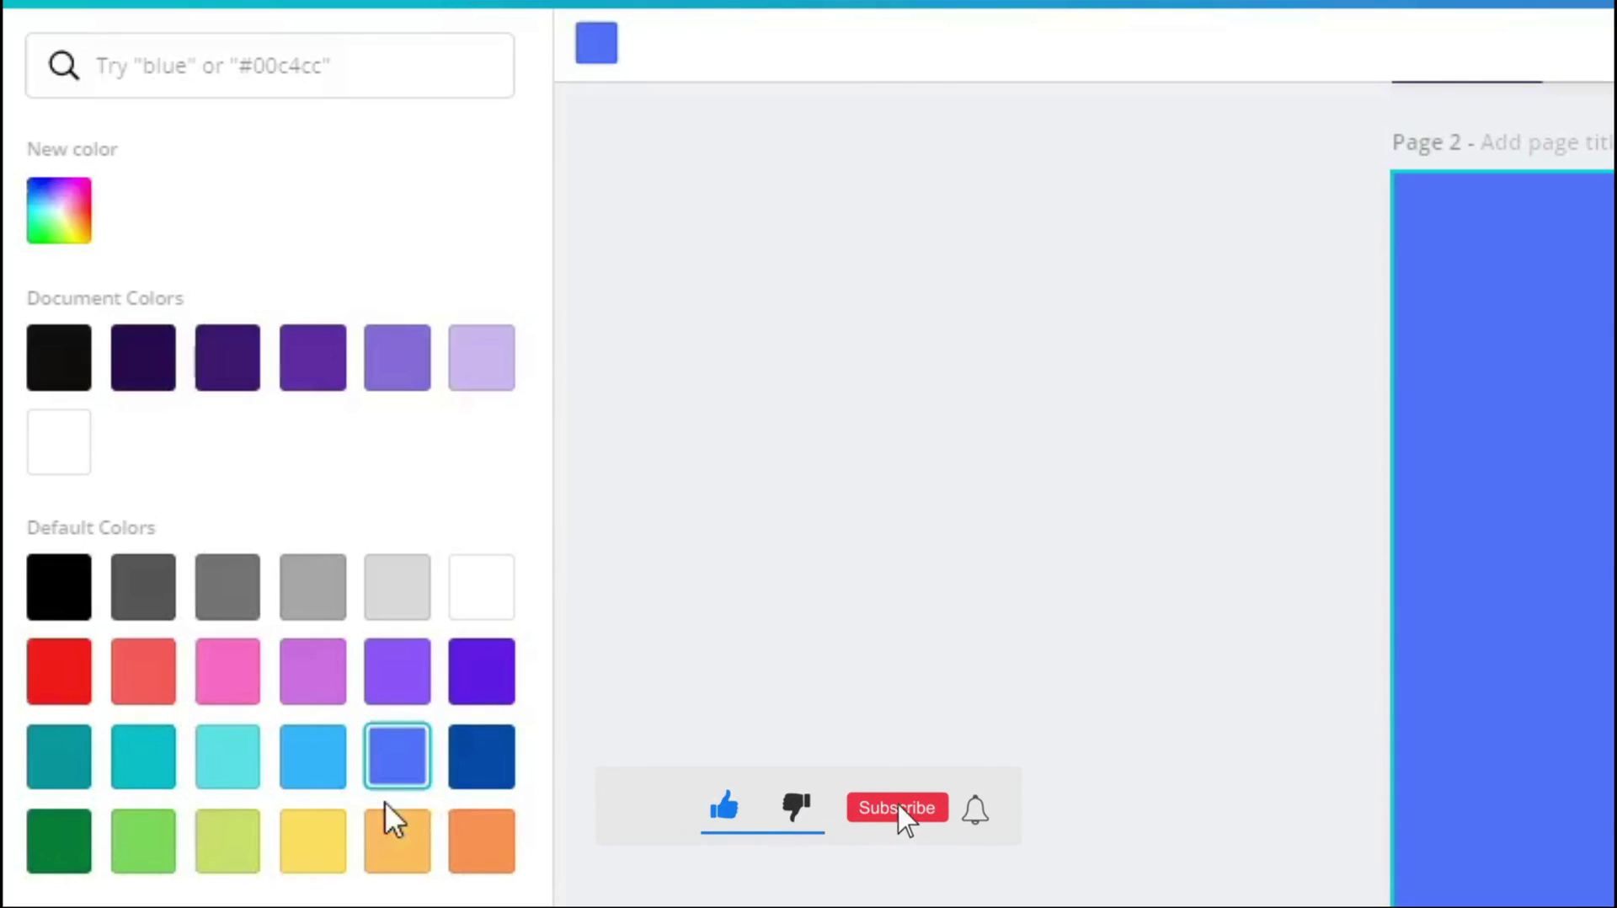
left_click(63, 220)
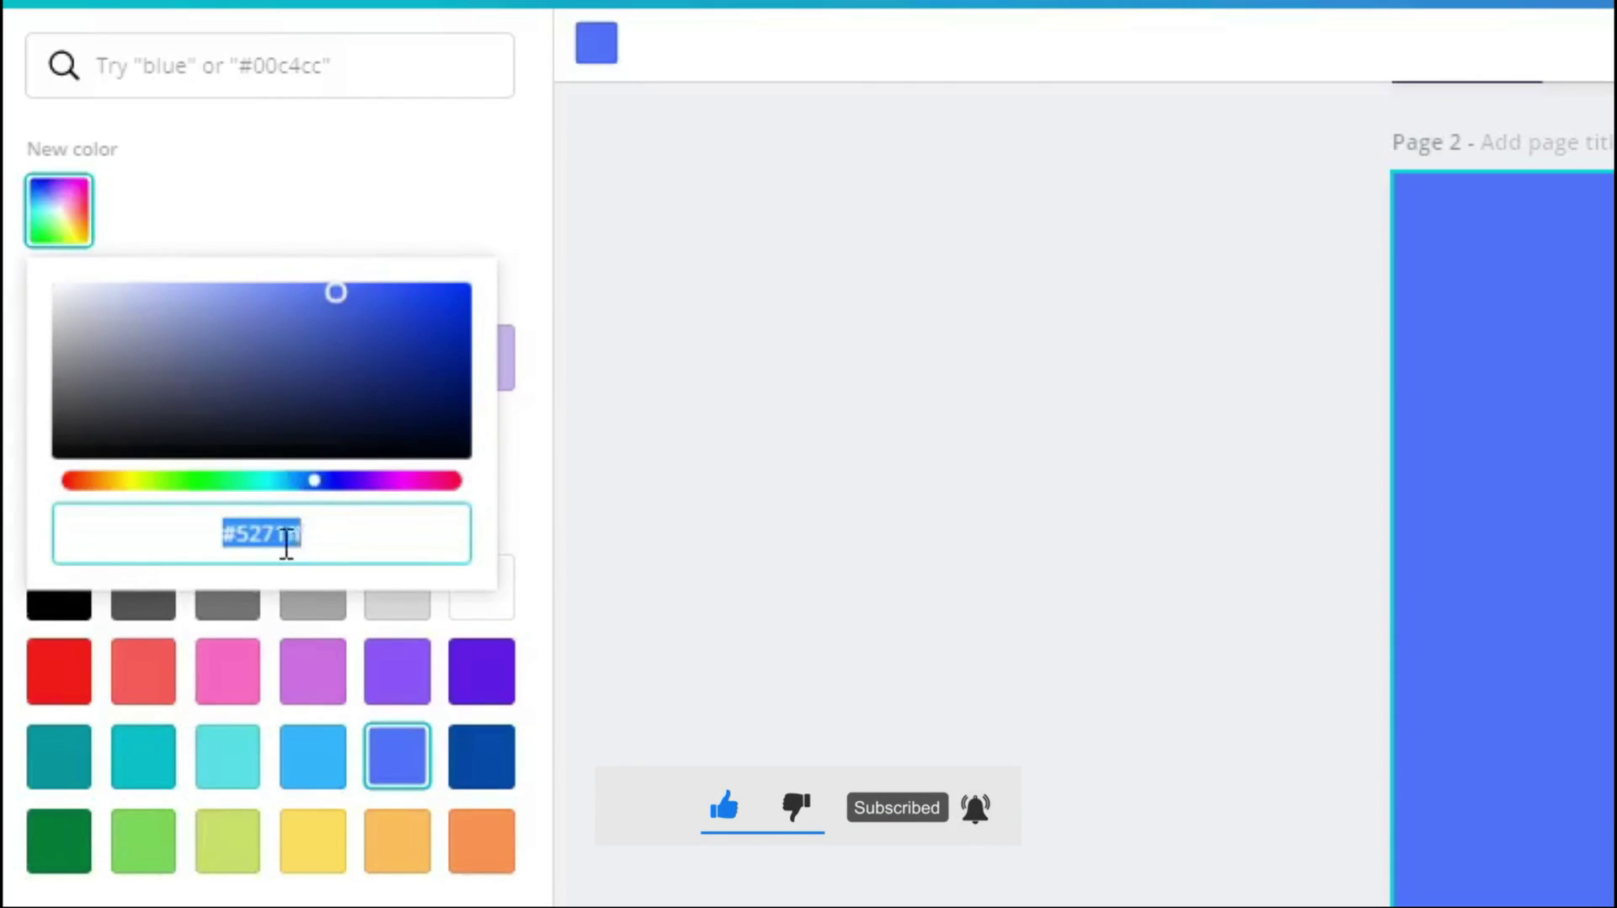
left_click(201, 534)
key("BackSpace")
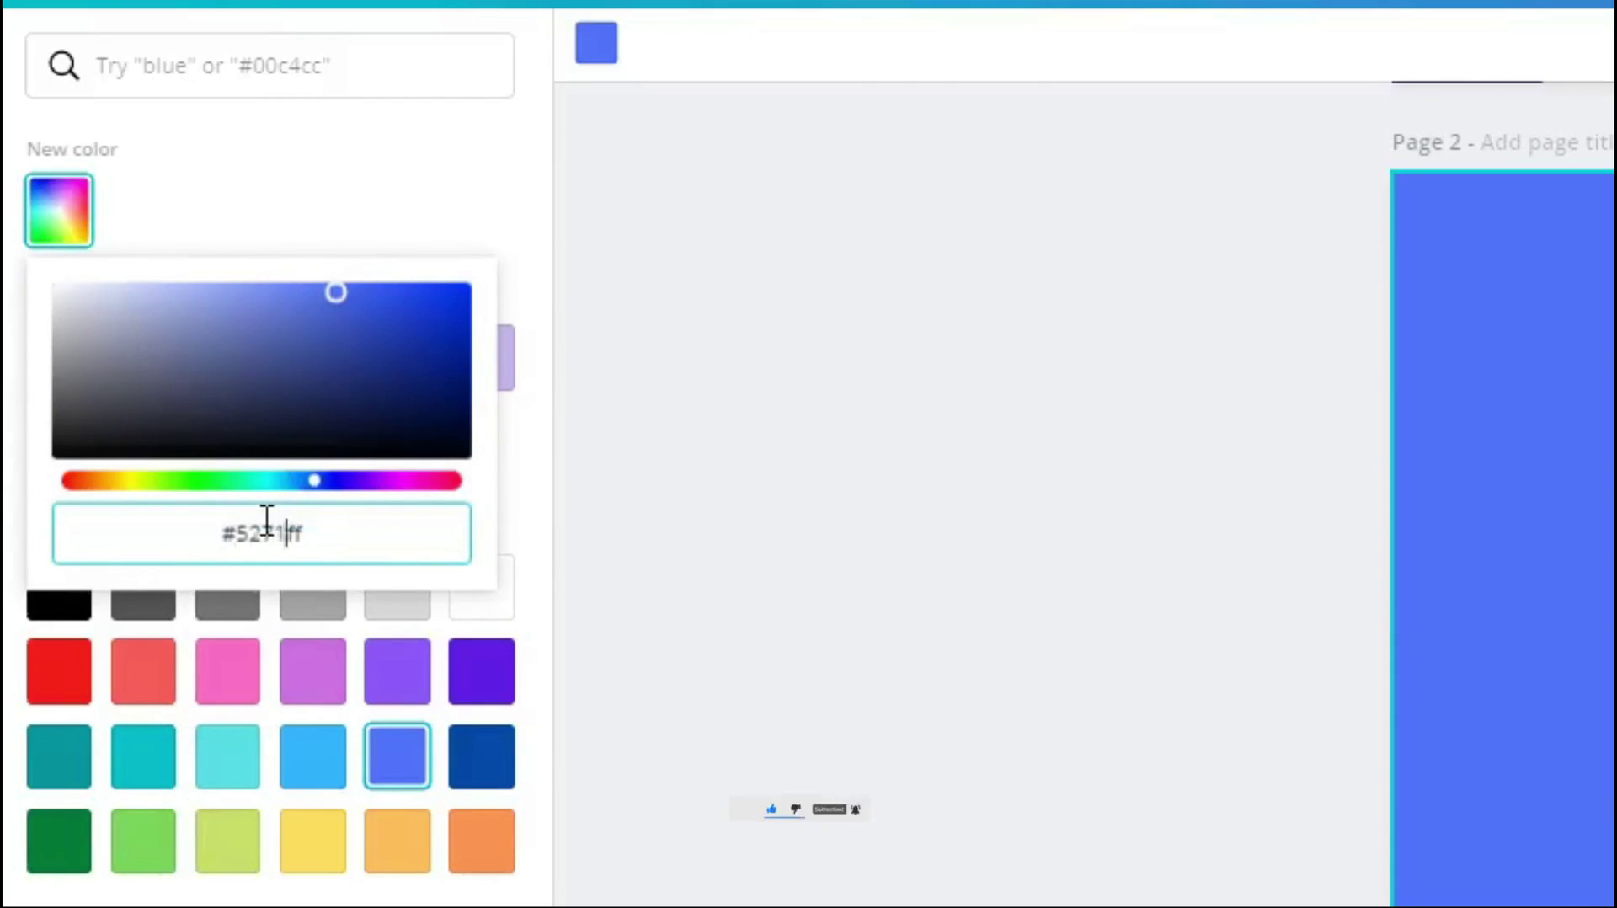
key("BackSpace")
key("BackSpace")
key("BackSpace")
key("BackSpace")
key("BackSpace")
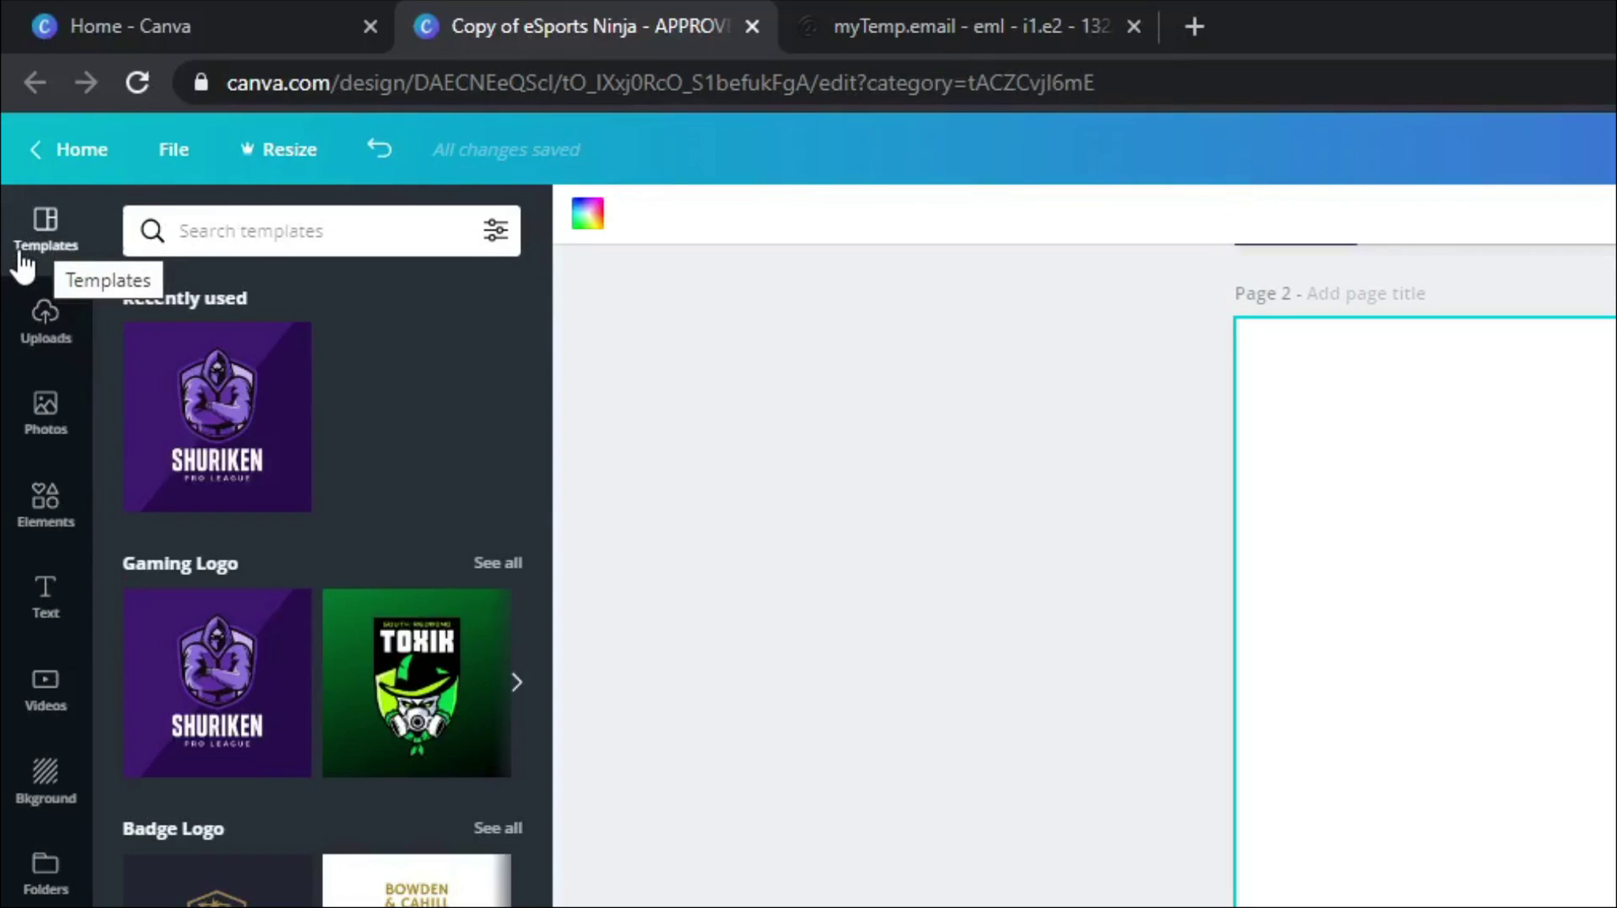
scroll(441, 400, "down", 3)
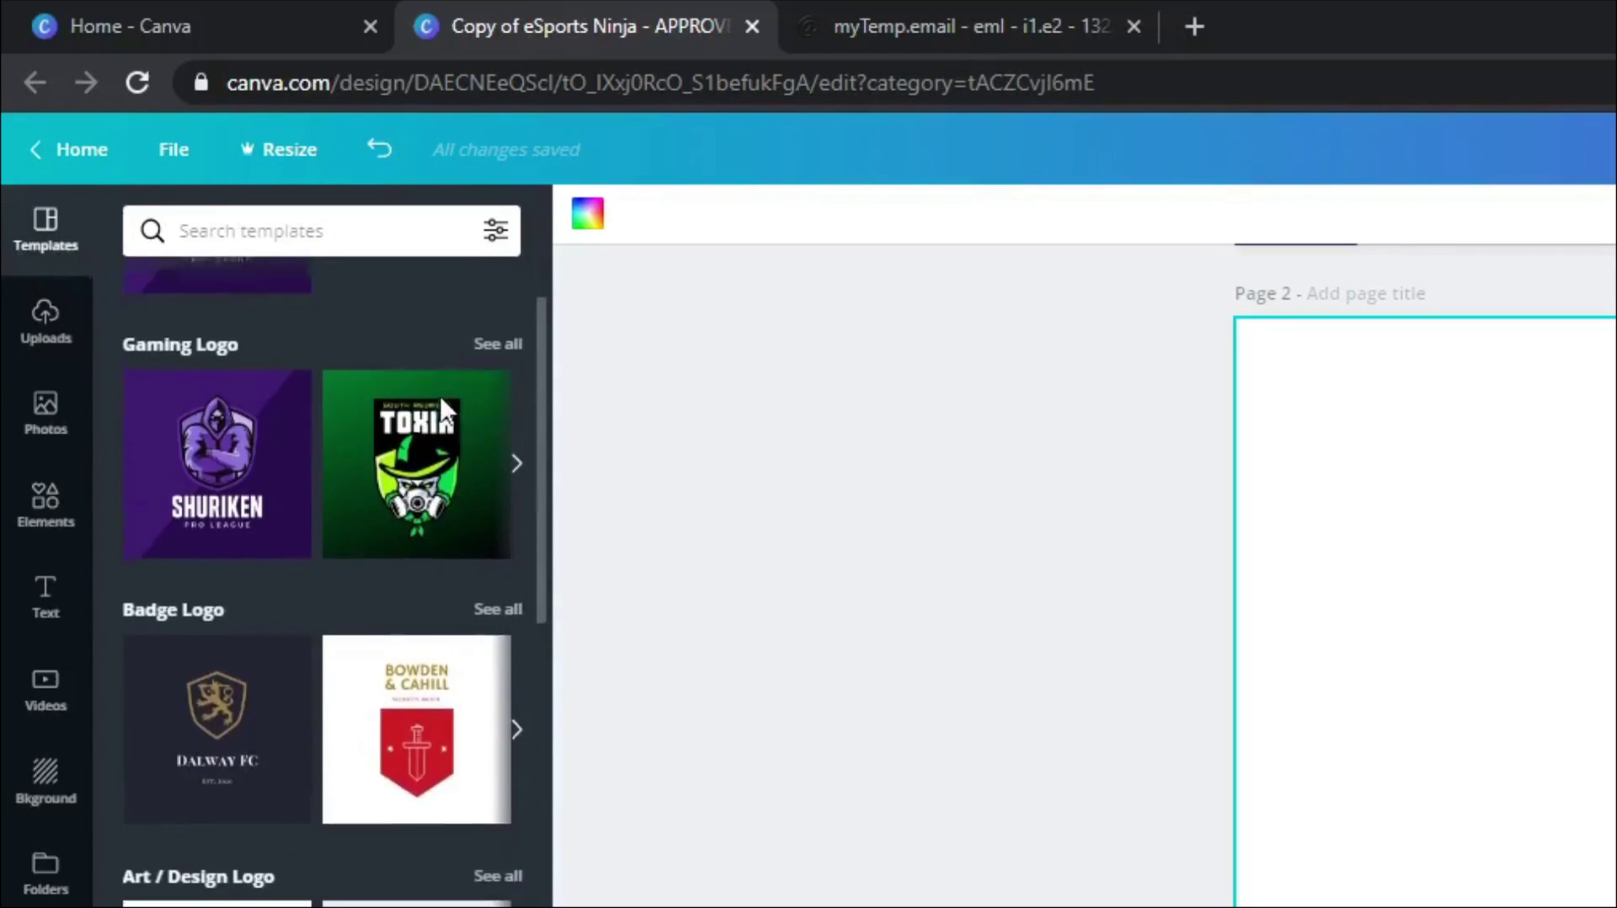
scroll(441, 400, "down", 6)
scroll(442, 400, "down", 5)
scroll(441, 403, "down", 2)
scroll(441, 409, "up", 5)
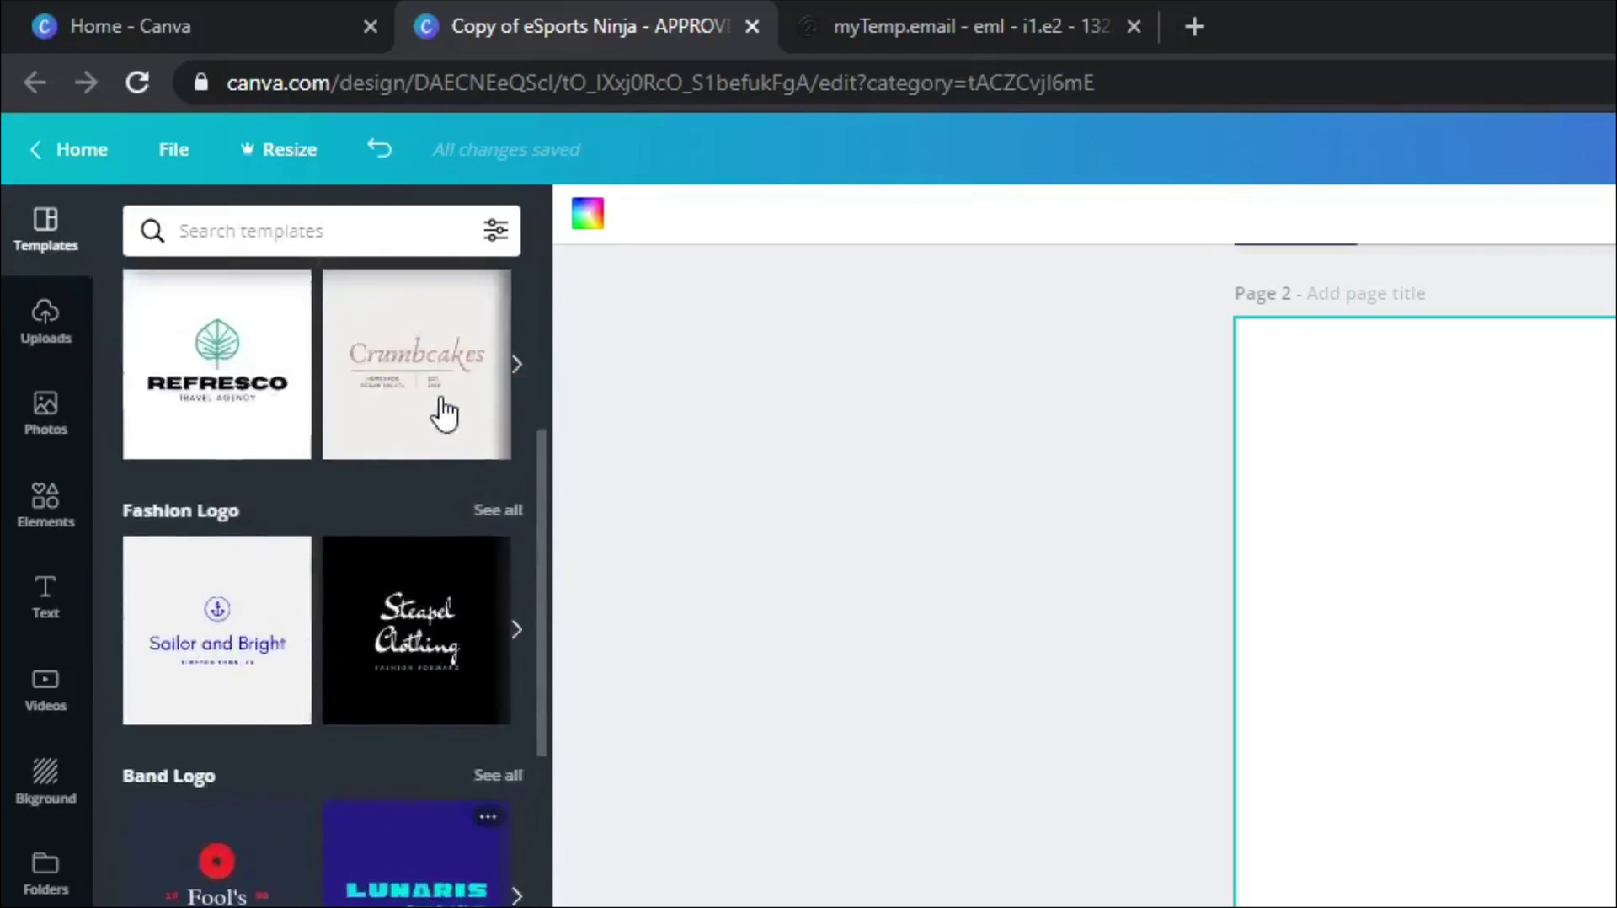
scroll(441, 409, "up", 7)
scroll(441, 409, "up", 2)
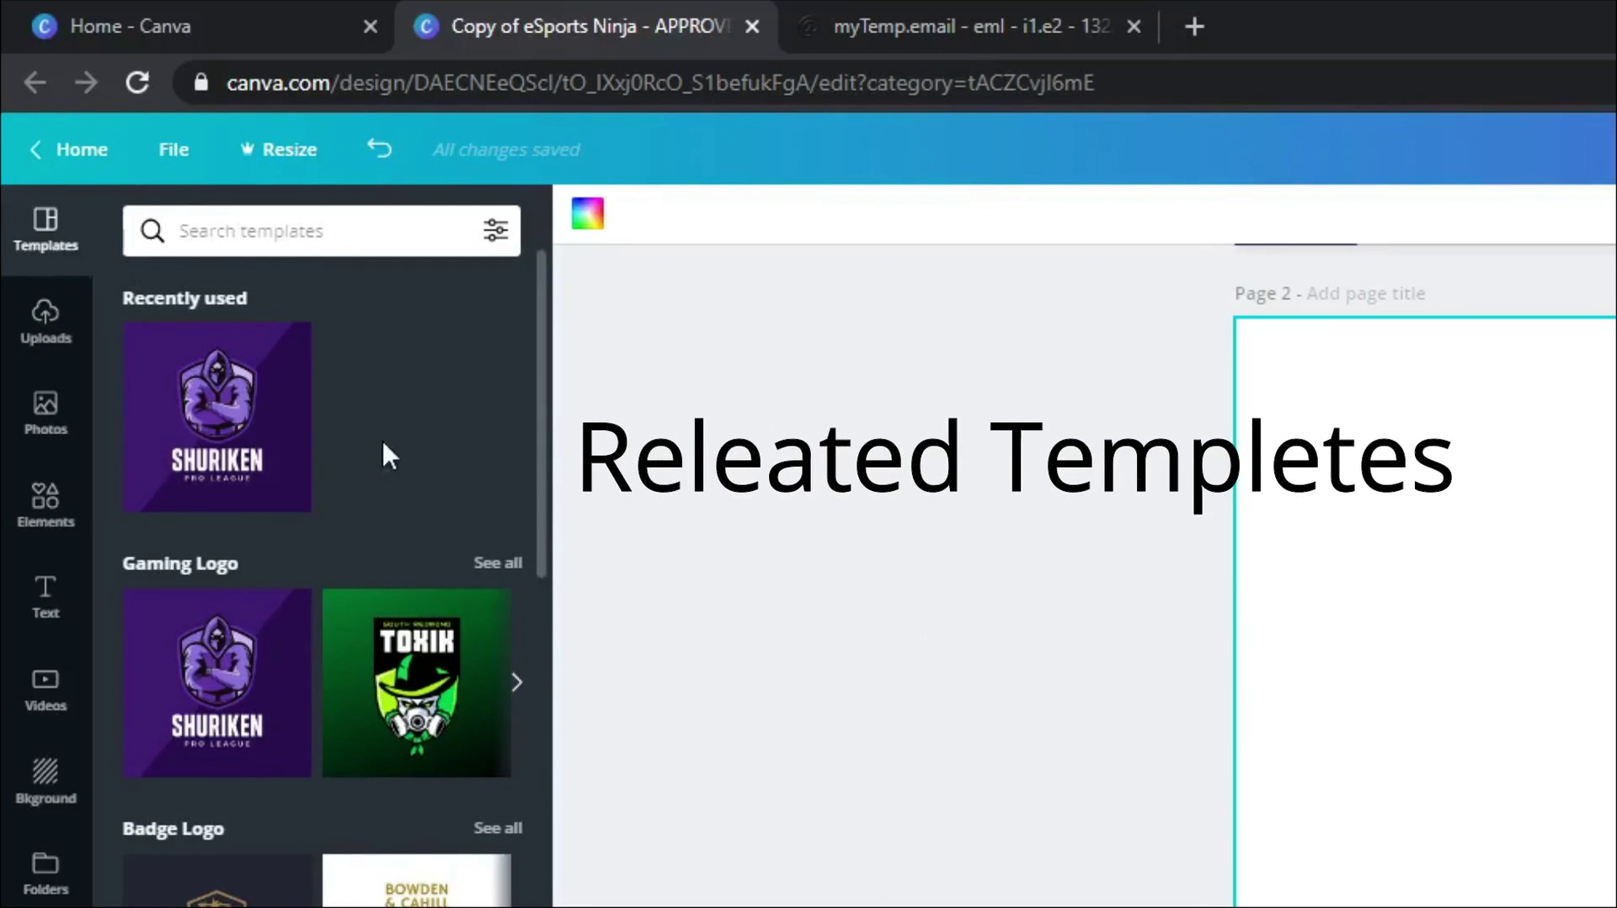
scroll(382, 443, "down", 5)
scroll(382, 443, "up", 2)
scroll(383, 445, "up", 3)
scroll(180, 362, "down", 2)
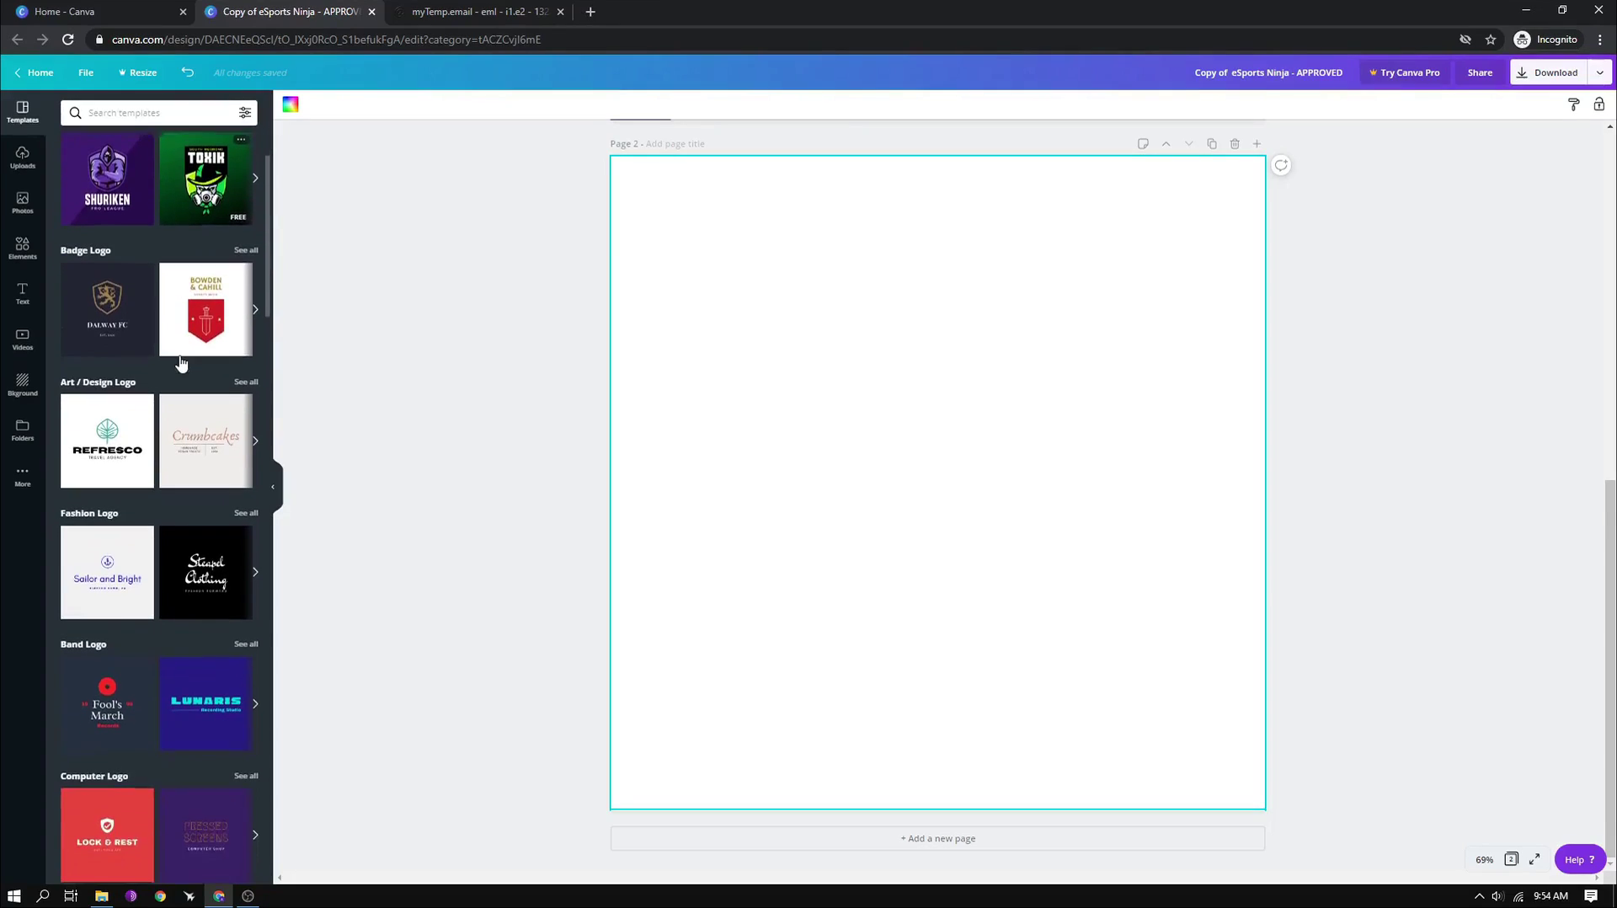
scroll(180, 362, "down", 1)
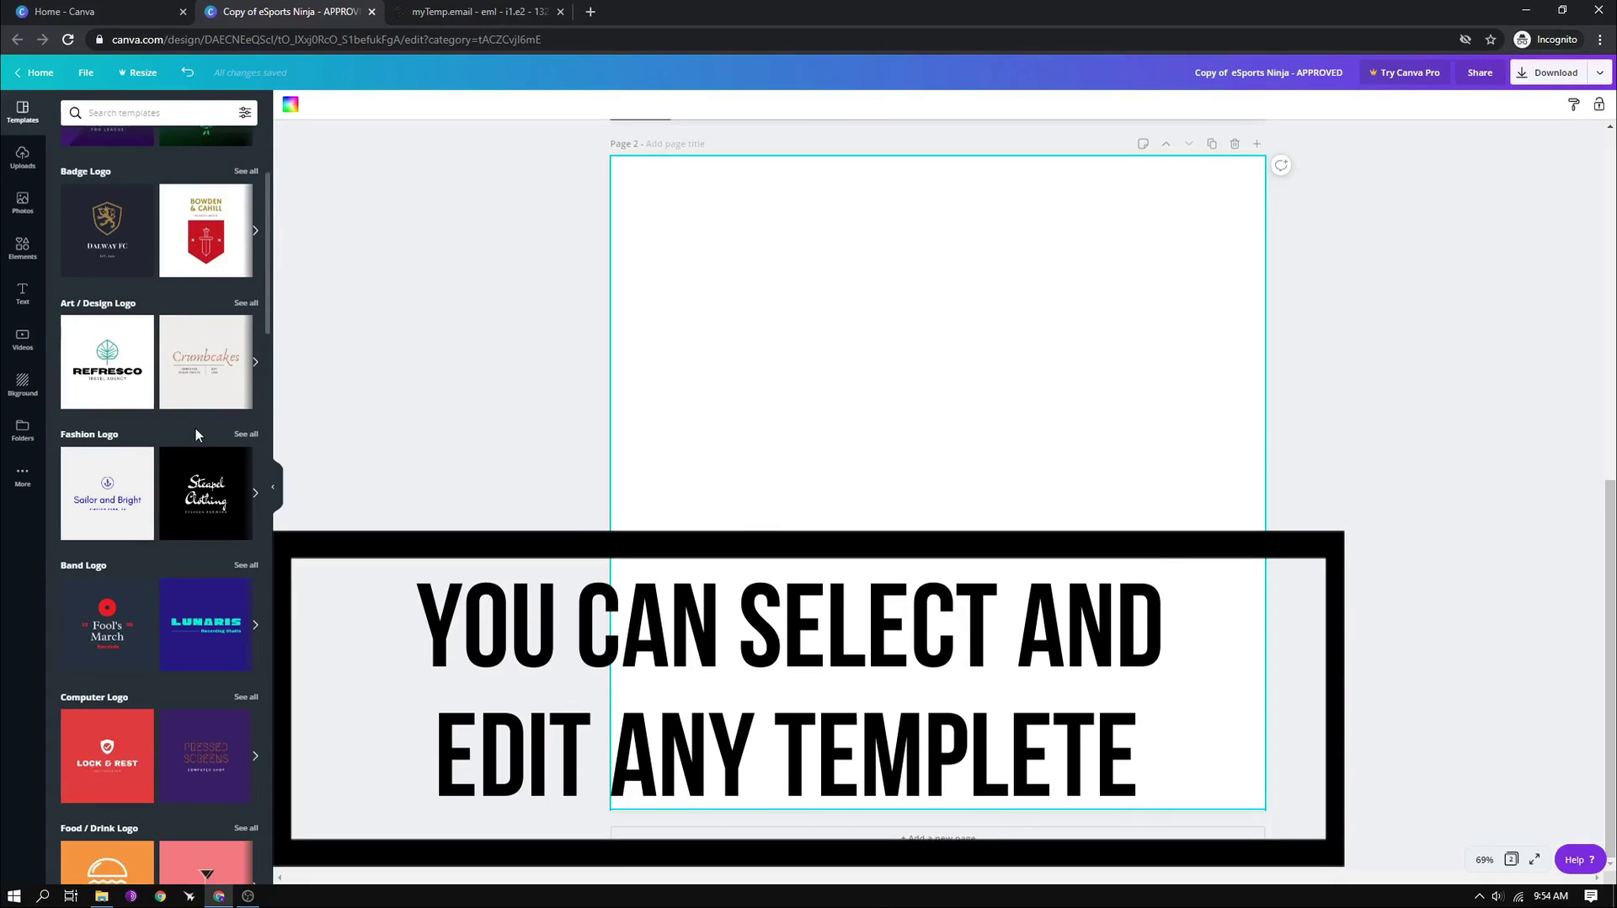
scroll(179, 439, "up", 3)
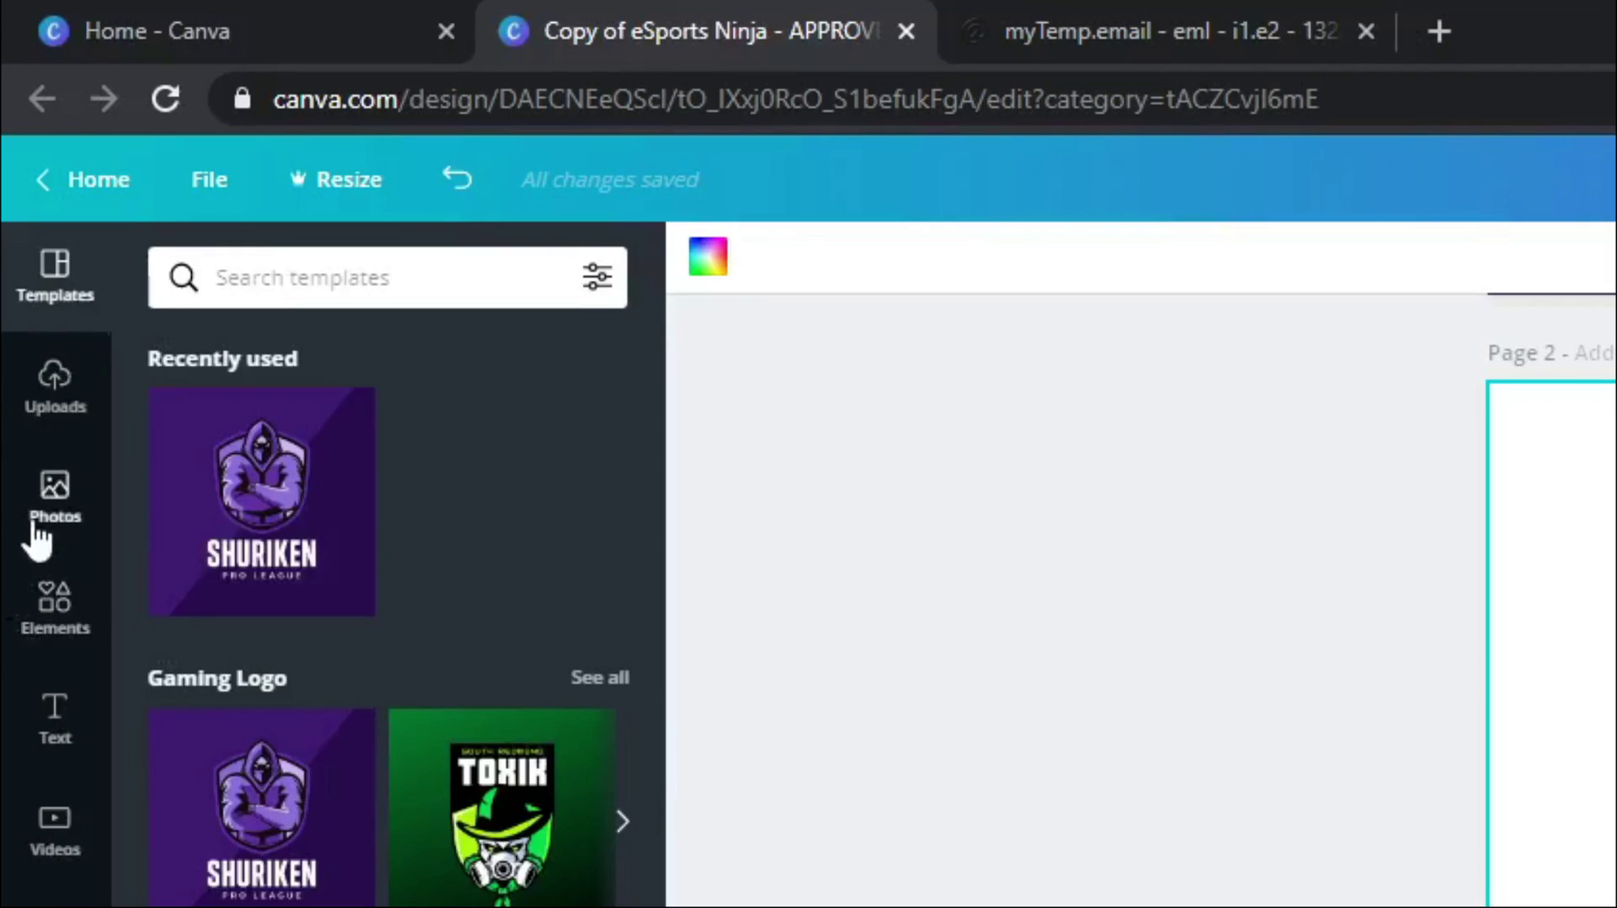
Open Photos and browse the Trending stock images
left_click(34, 526)
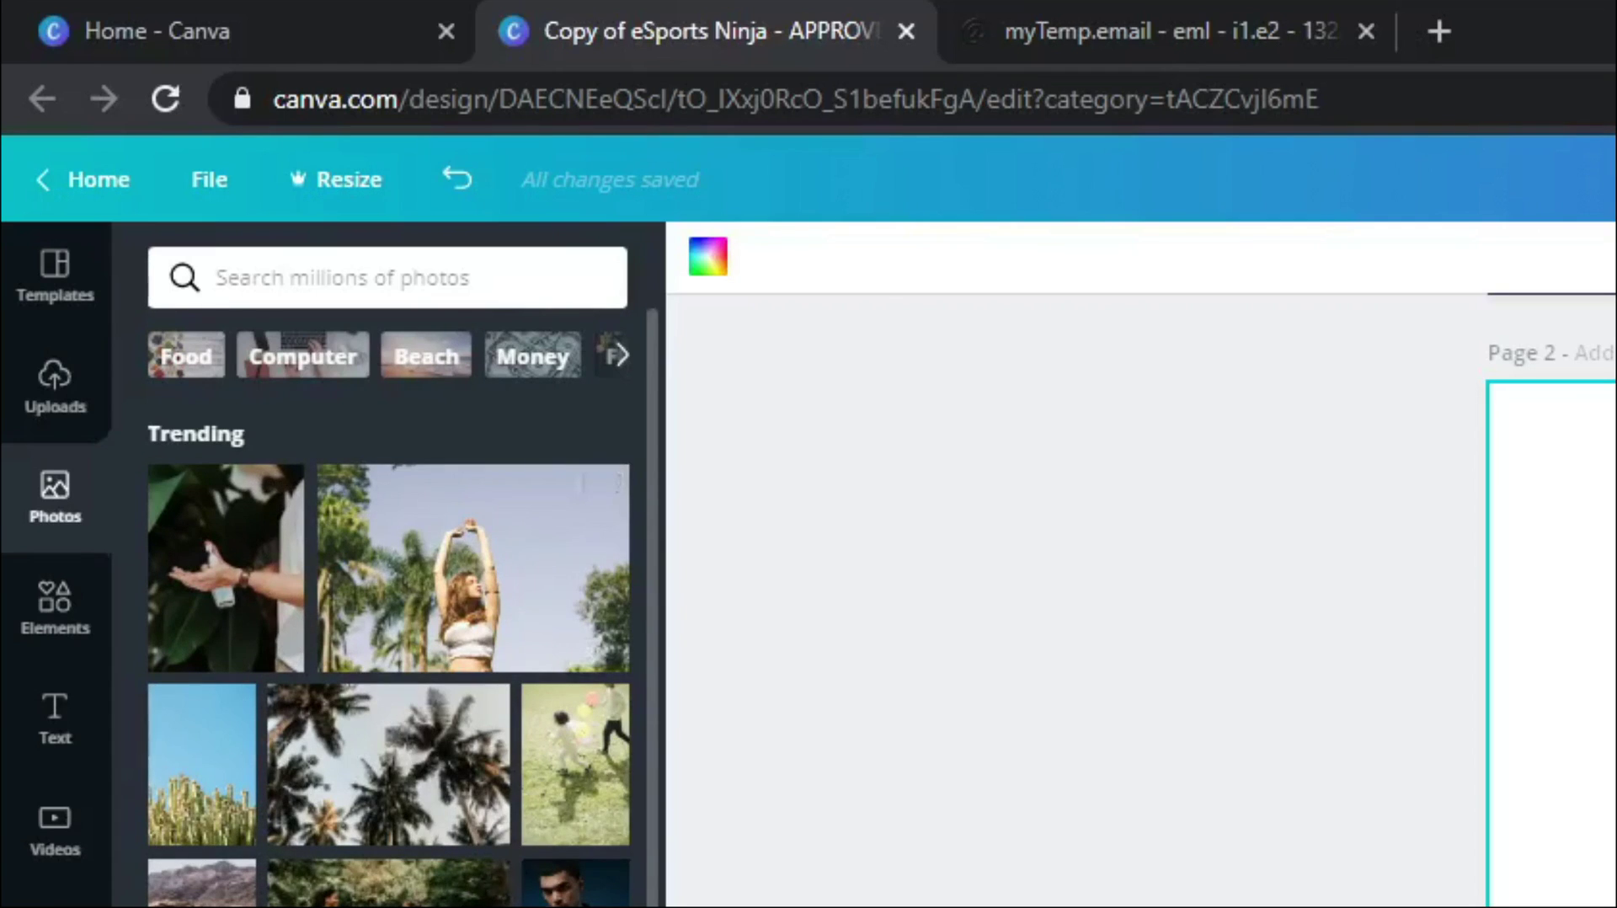
scroll(387, 589, "down", 2)
scroll(388, 590, "down", 4)
scroll(387, 589, "up", 2)
scroll(388, 590, "up", 4)
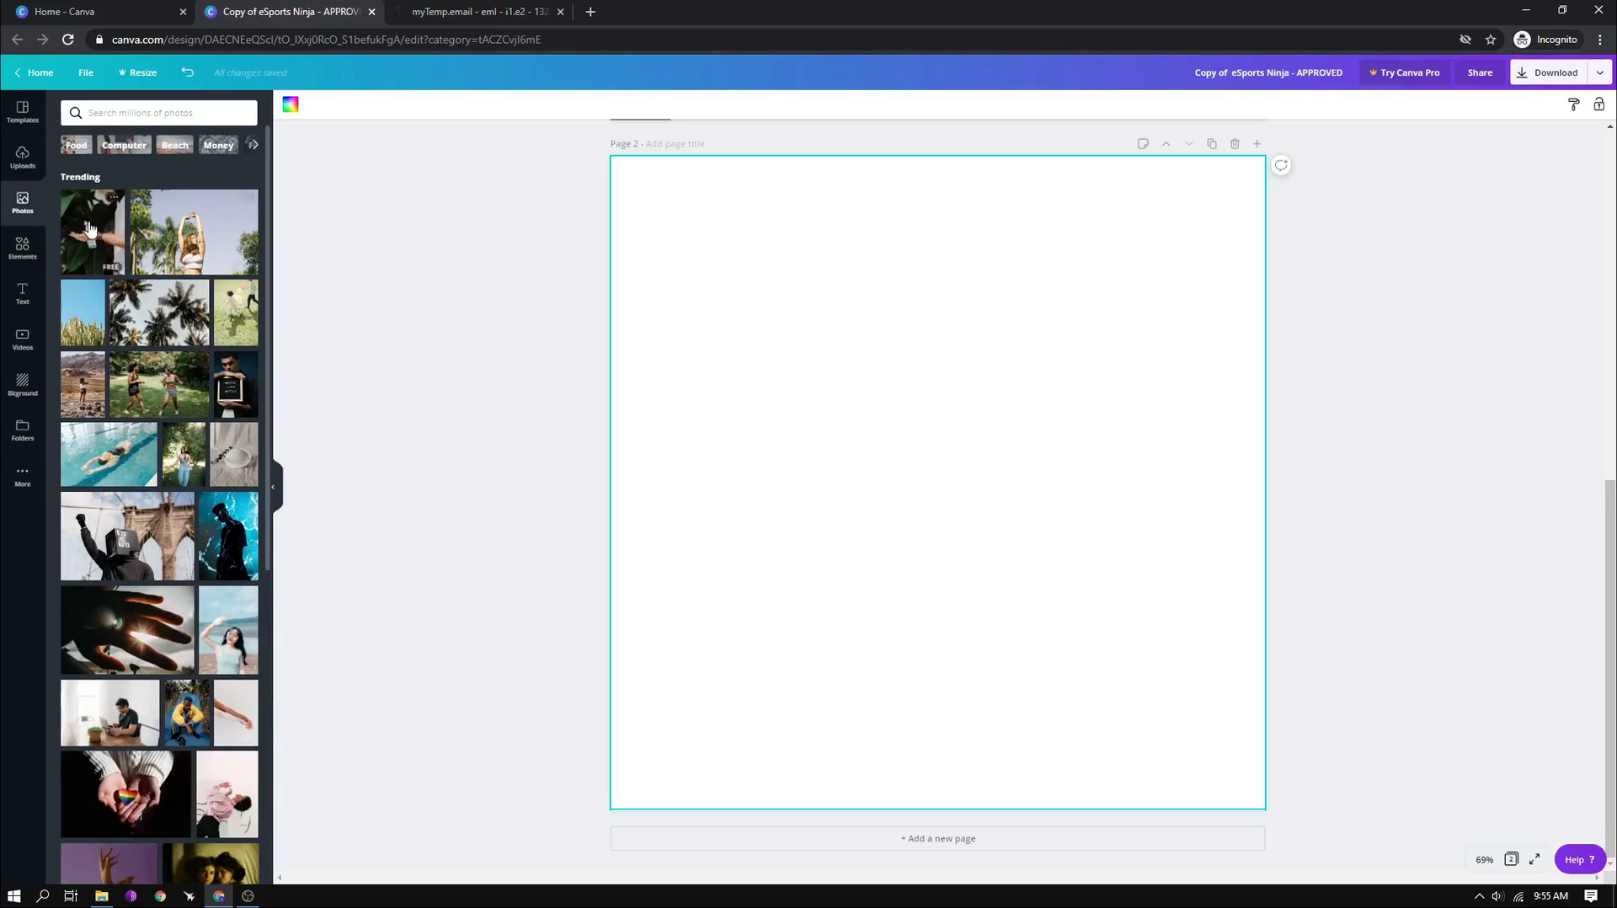
Add the hand-with-spray-bottle photo, drag it to the page centre, then deselect it
mouse_move(94, 240)
left_click(93, 238)
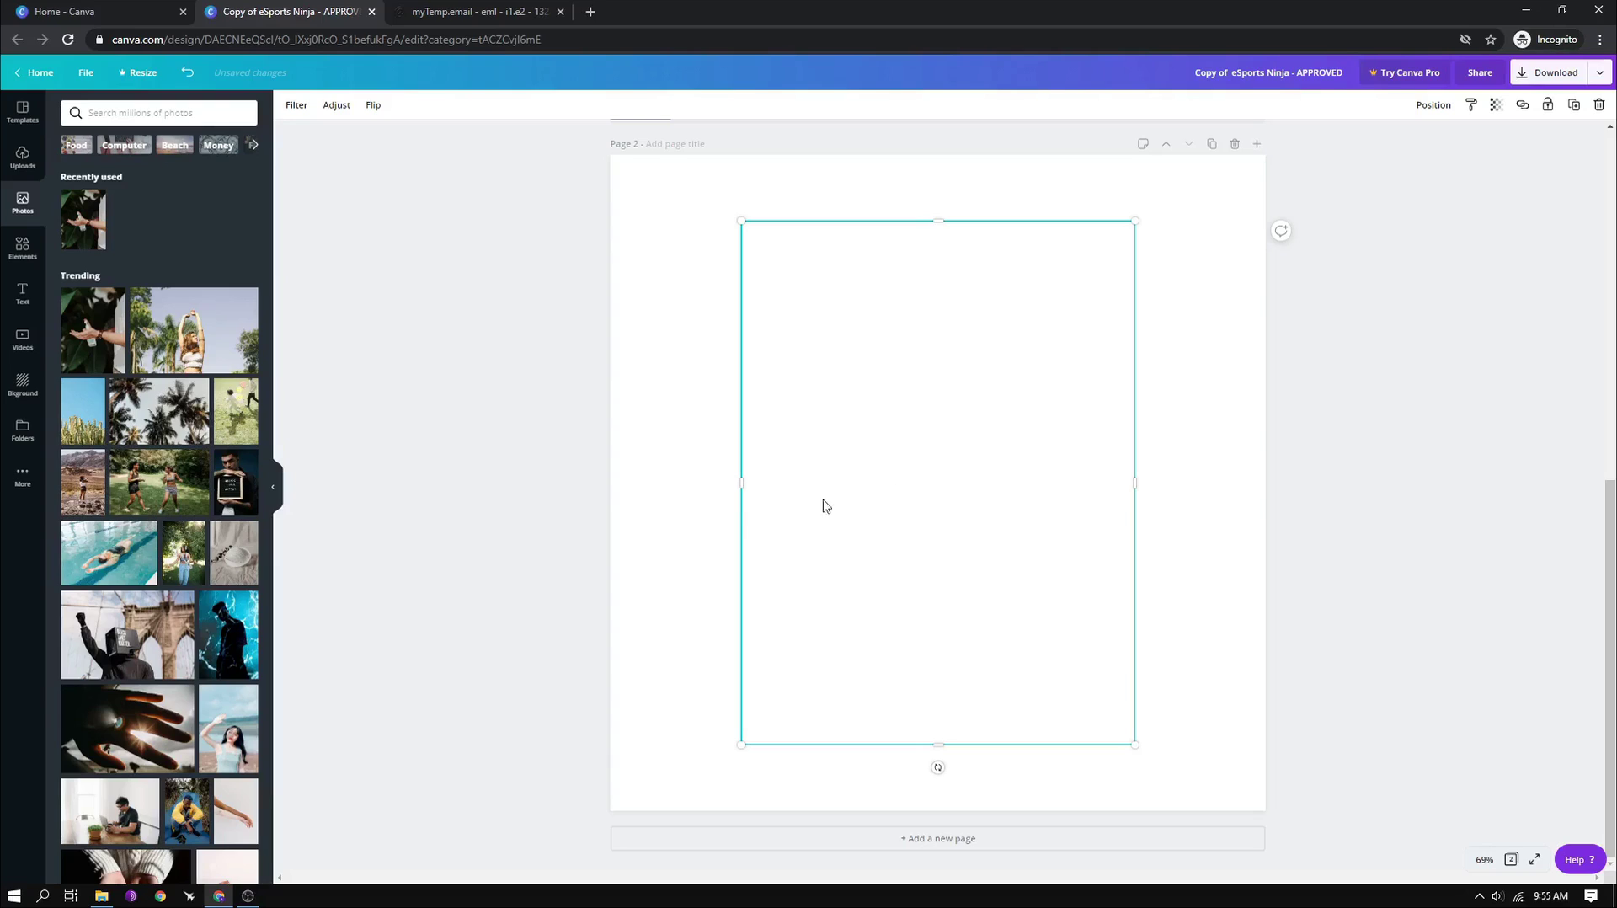
left_click_drag(827, 480, 857, 496)
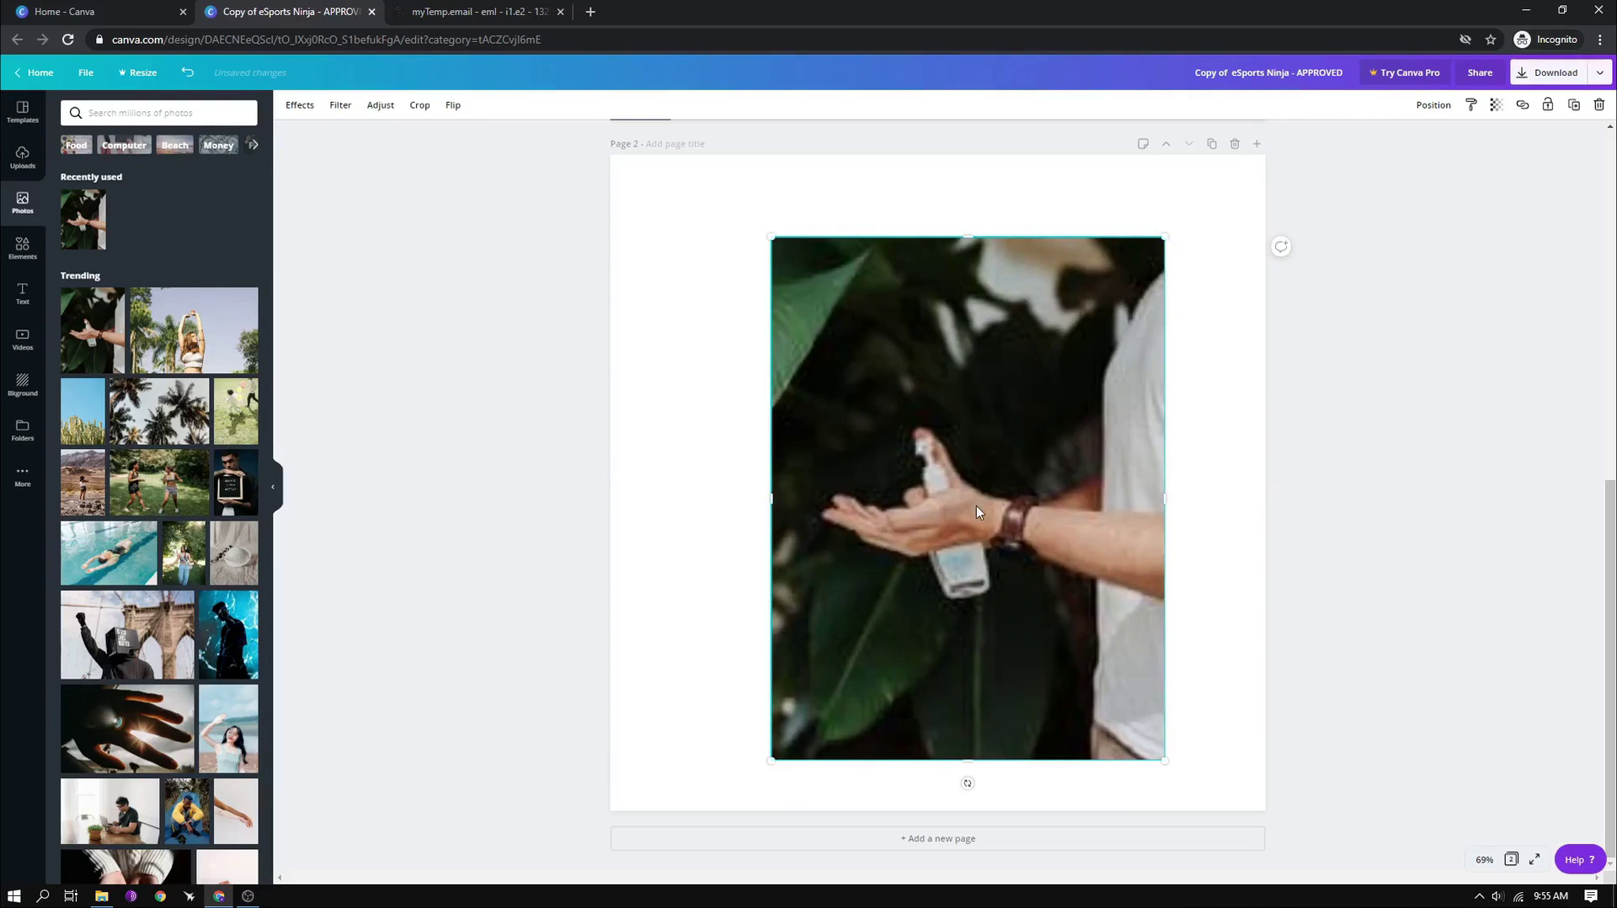
mouse_move(979, 488)
left_mouse_down()
mouse_move(949, 473)
mouse_move(995, 463)
left_mouse_up()
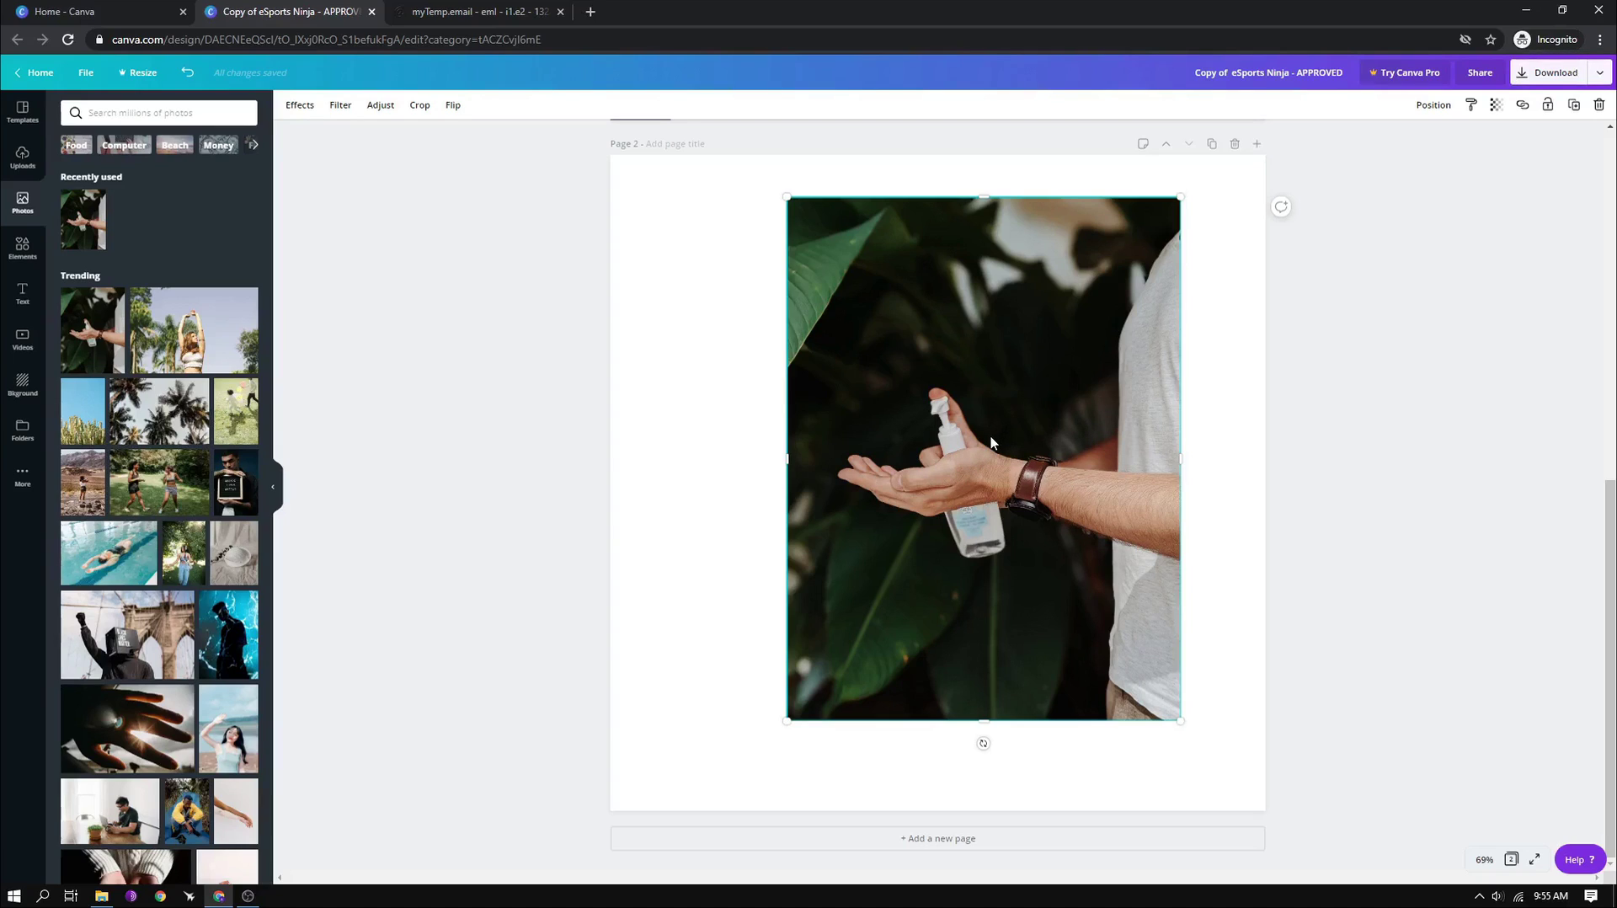
left_click_drag(996, 378, 836, 353)
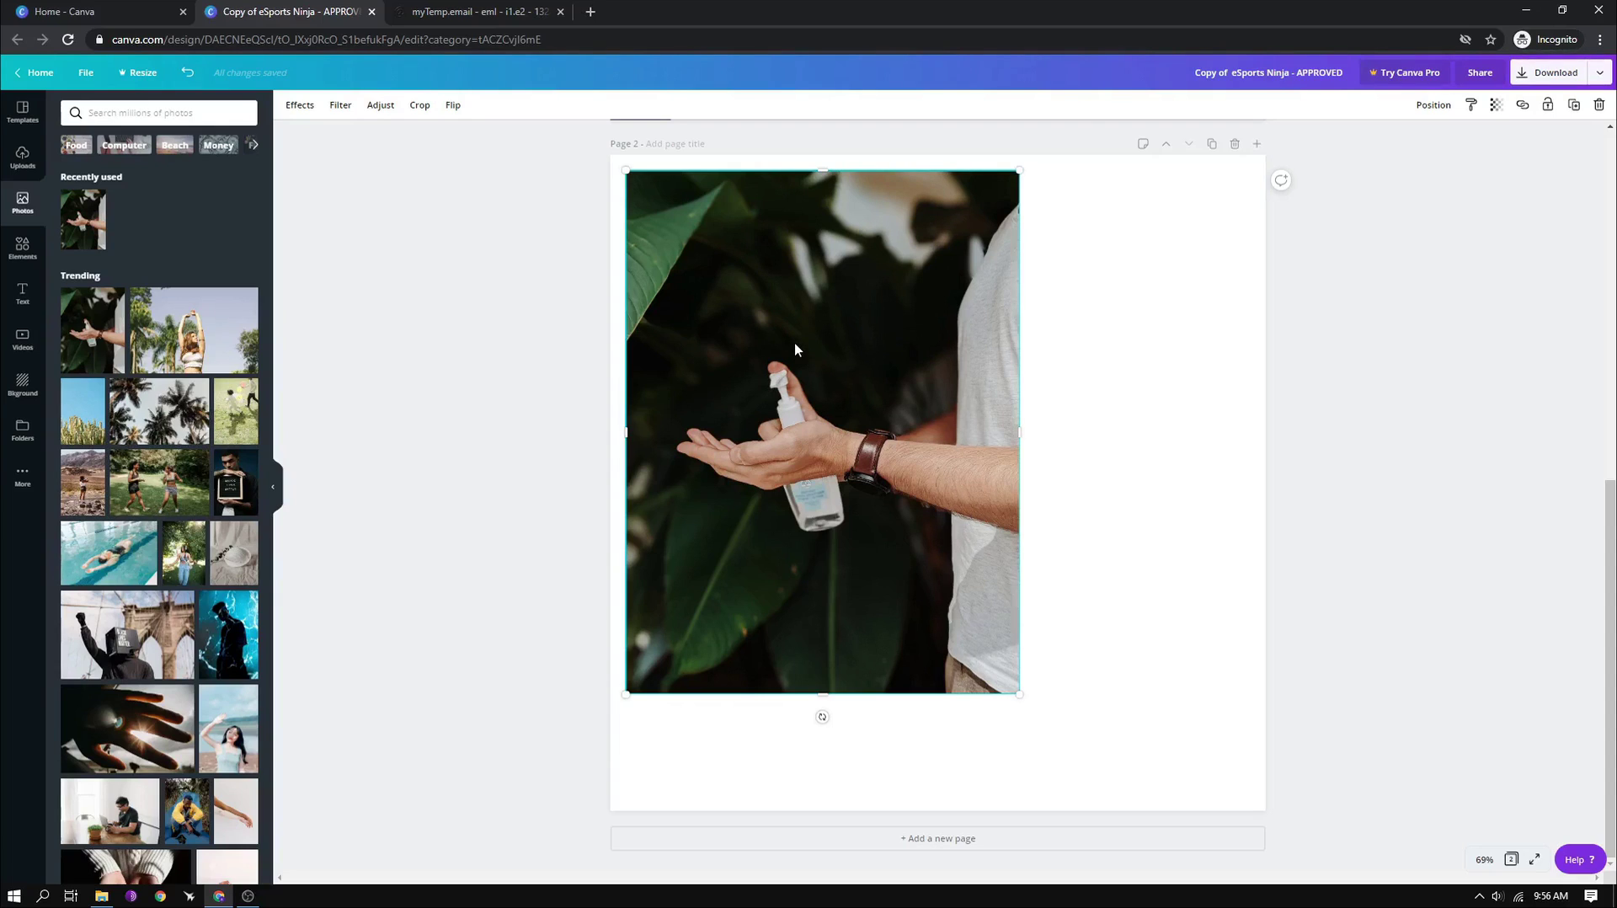
mouse_move(796, 349)
left_mouse_down()
mouse_move(967, 392)
mouse_move(920, 420)
left_mouse_up()
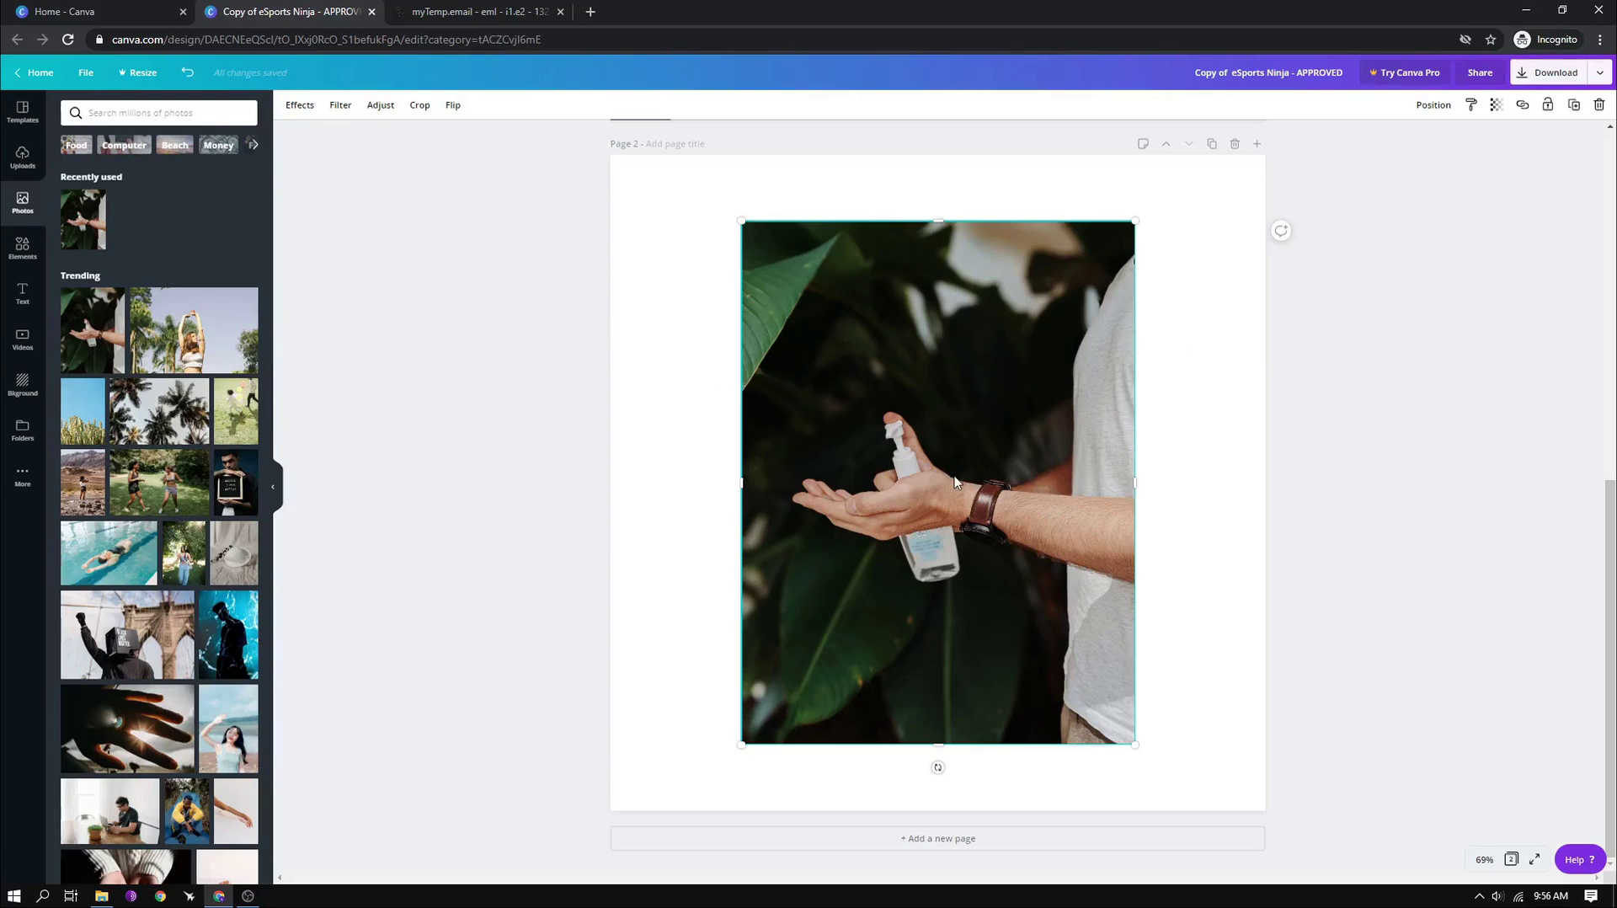
left_click_drag(954, 481, 951, 472)
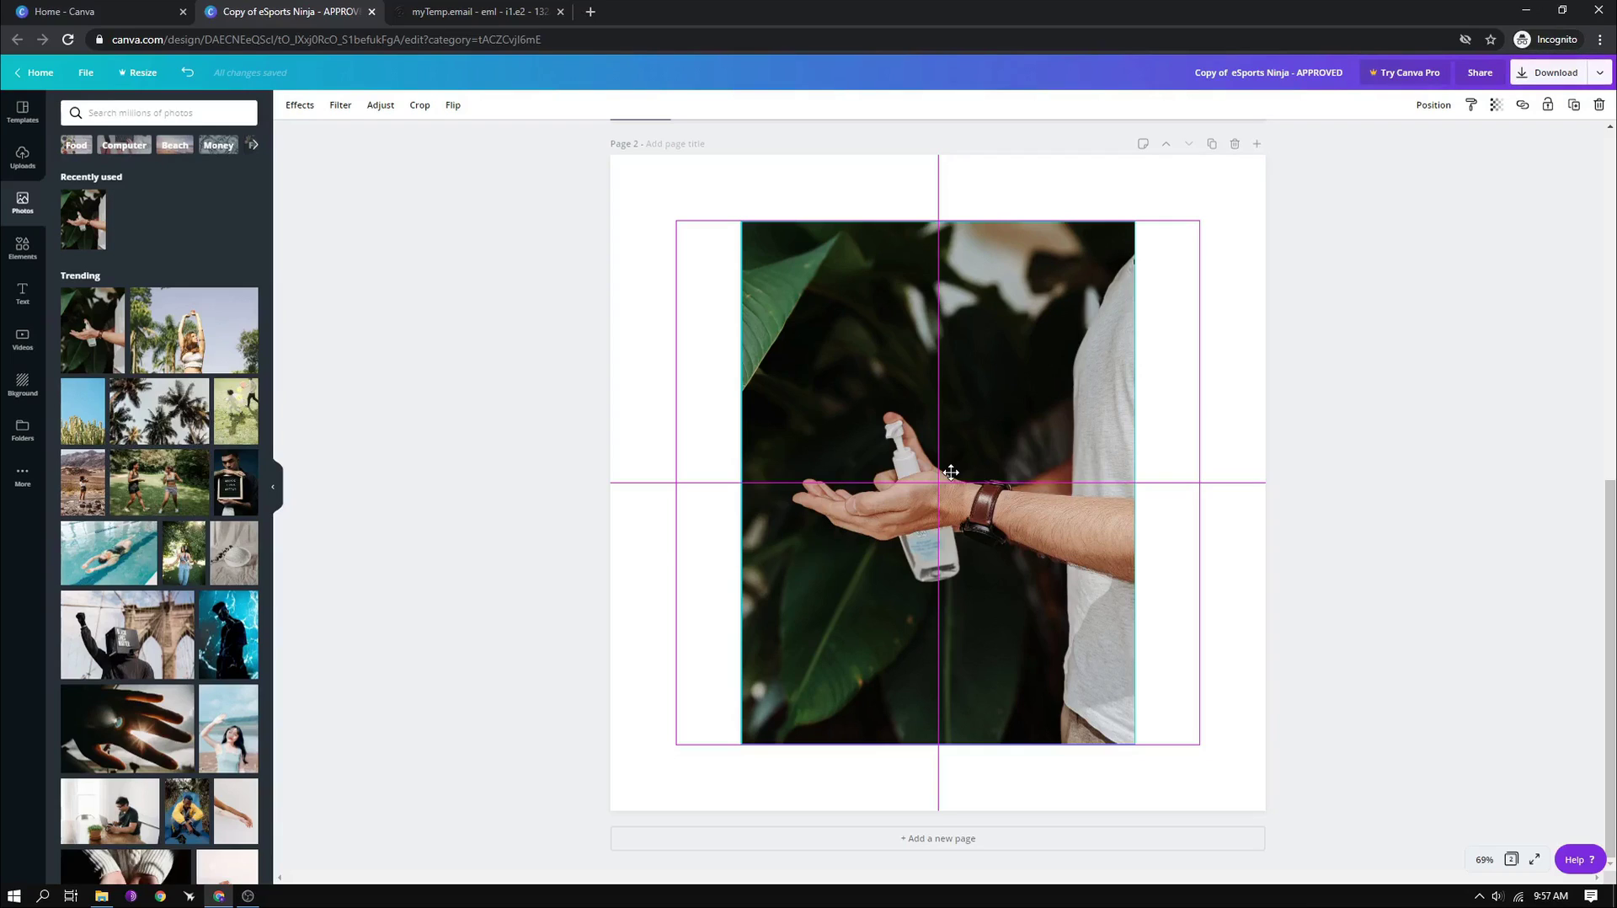
left_click_drag(950, 472, 927, 477)
left_click(654, 288)
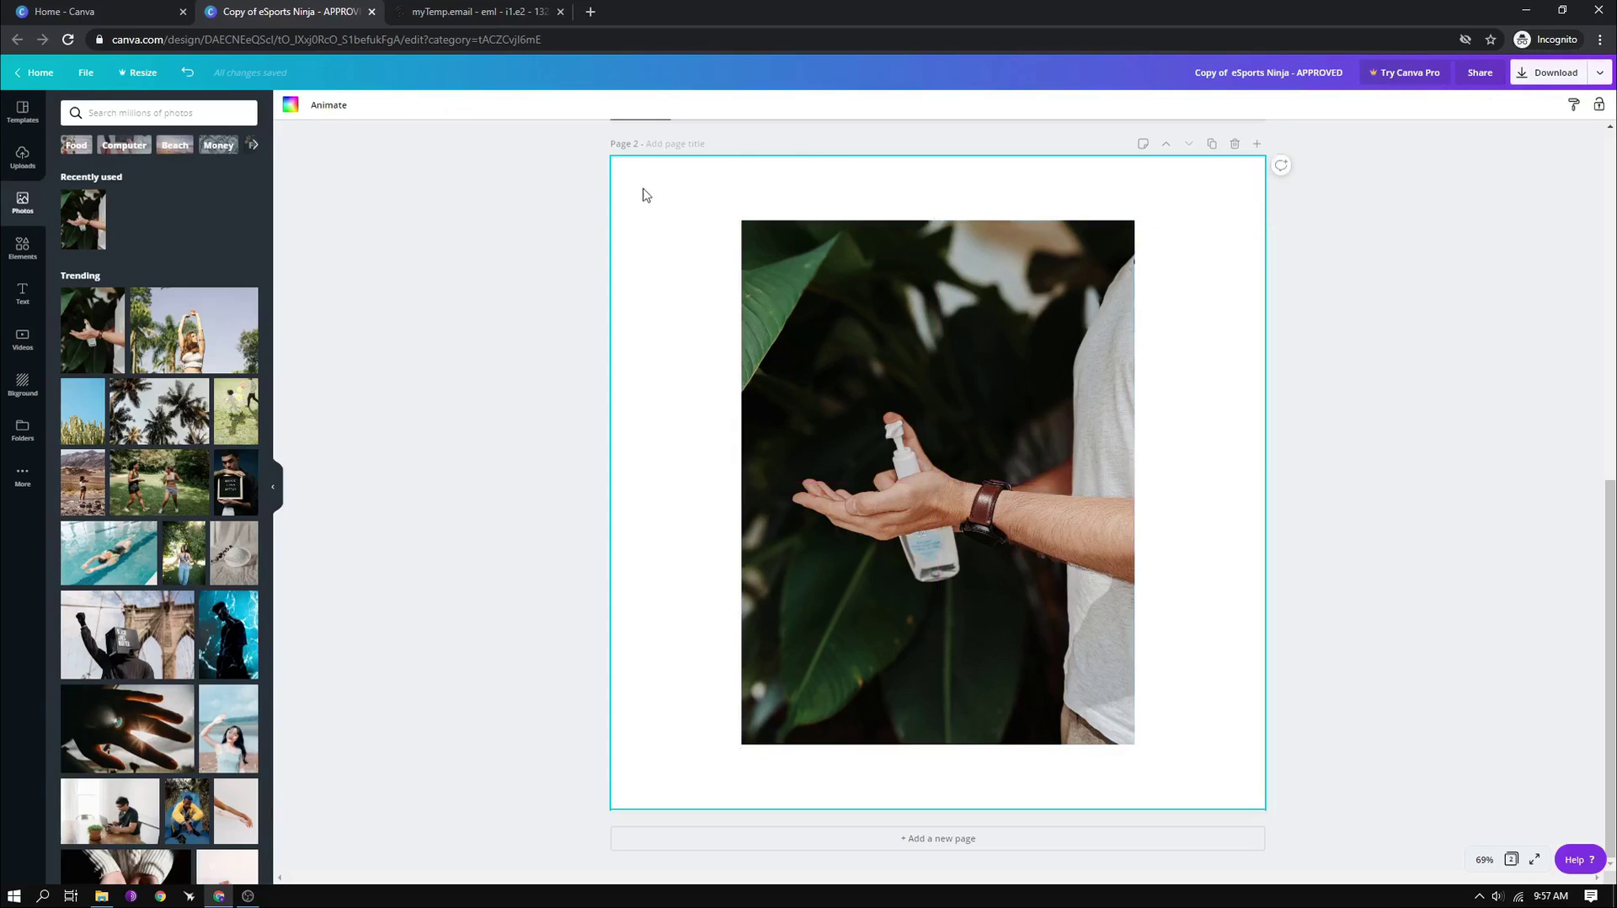
left_click(1411, 442)
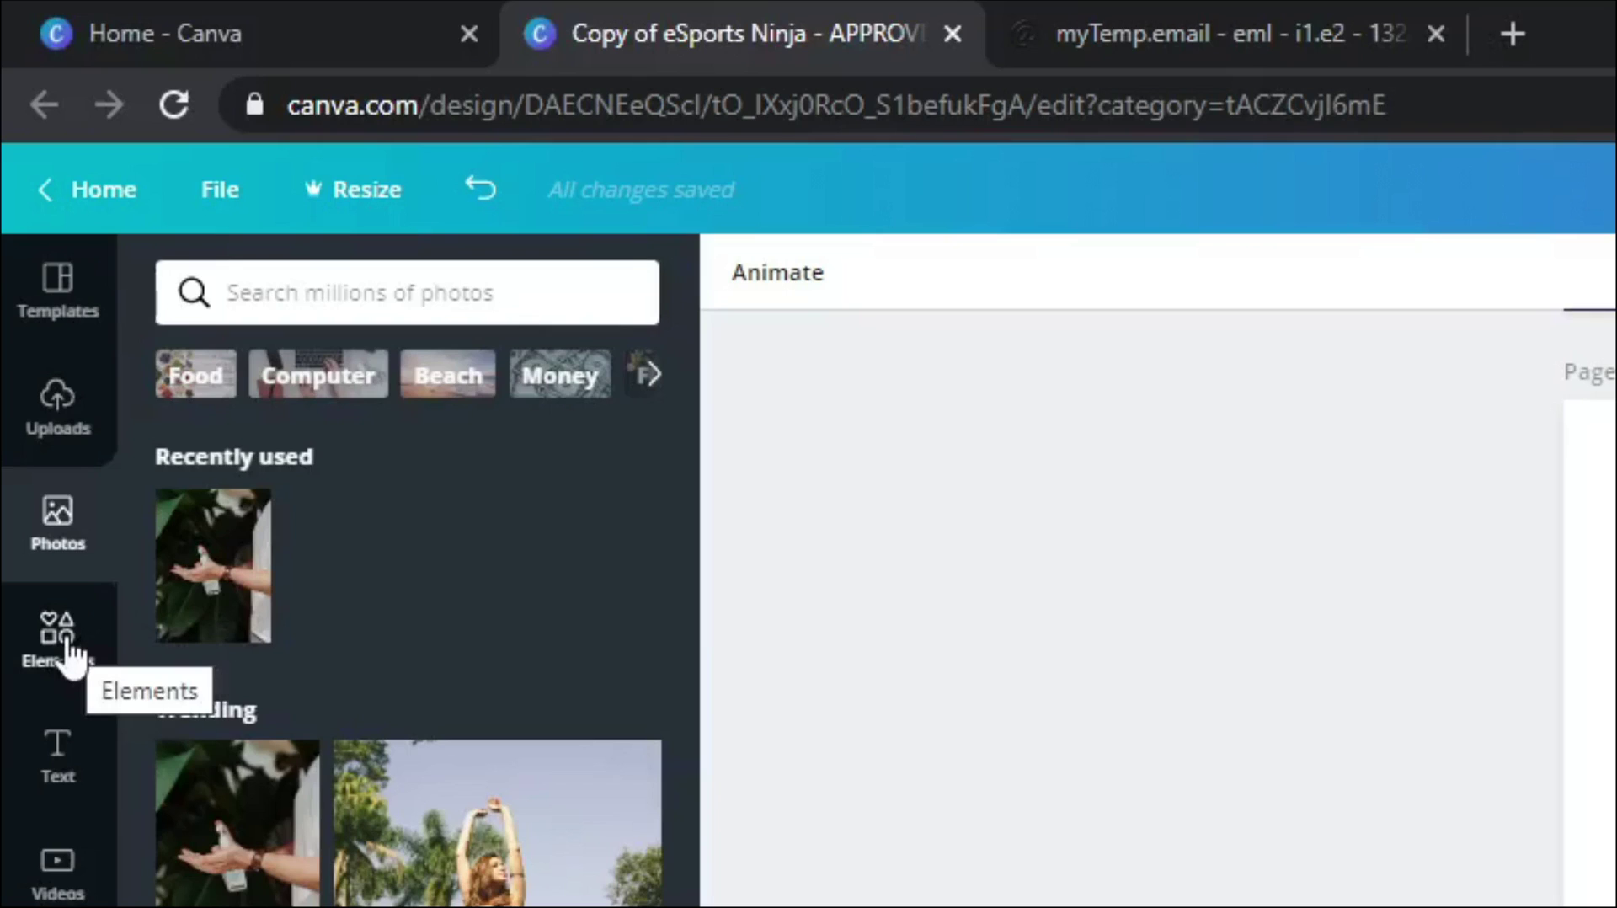
Open the Elements library and select the photo on page 2
left_click(72, 656)
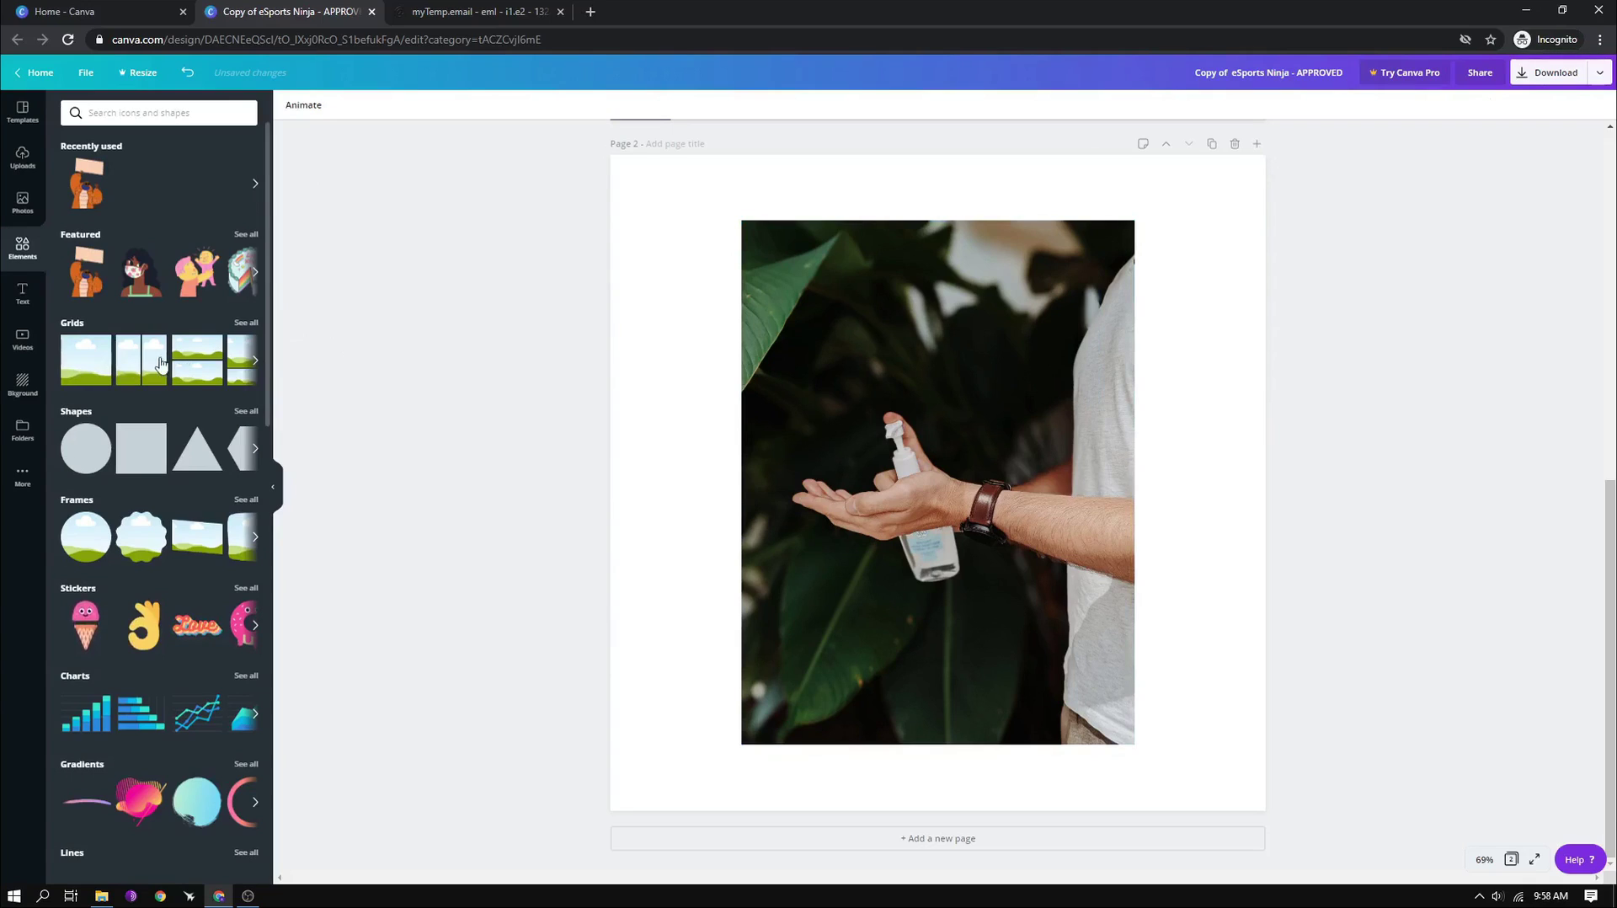
left_click(988, 344)
Delete the photo, page through the Grids carousel and open the full Grids list
key("Delete")
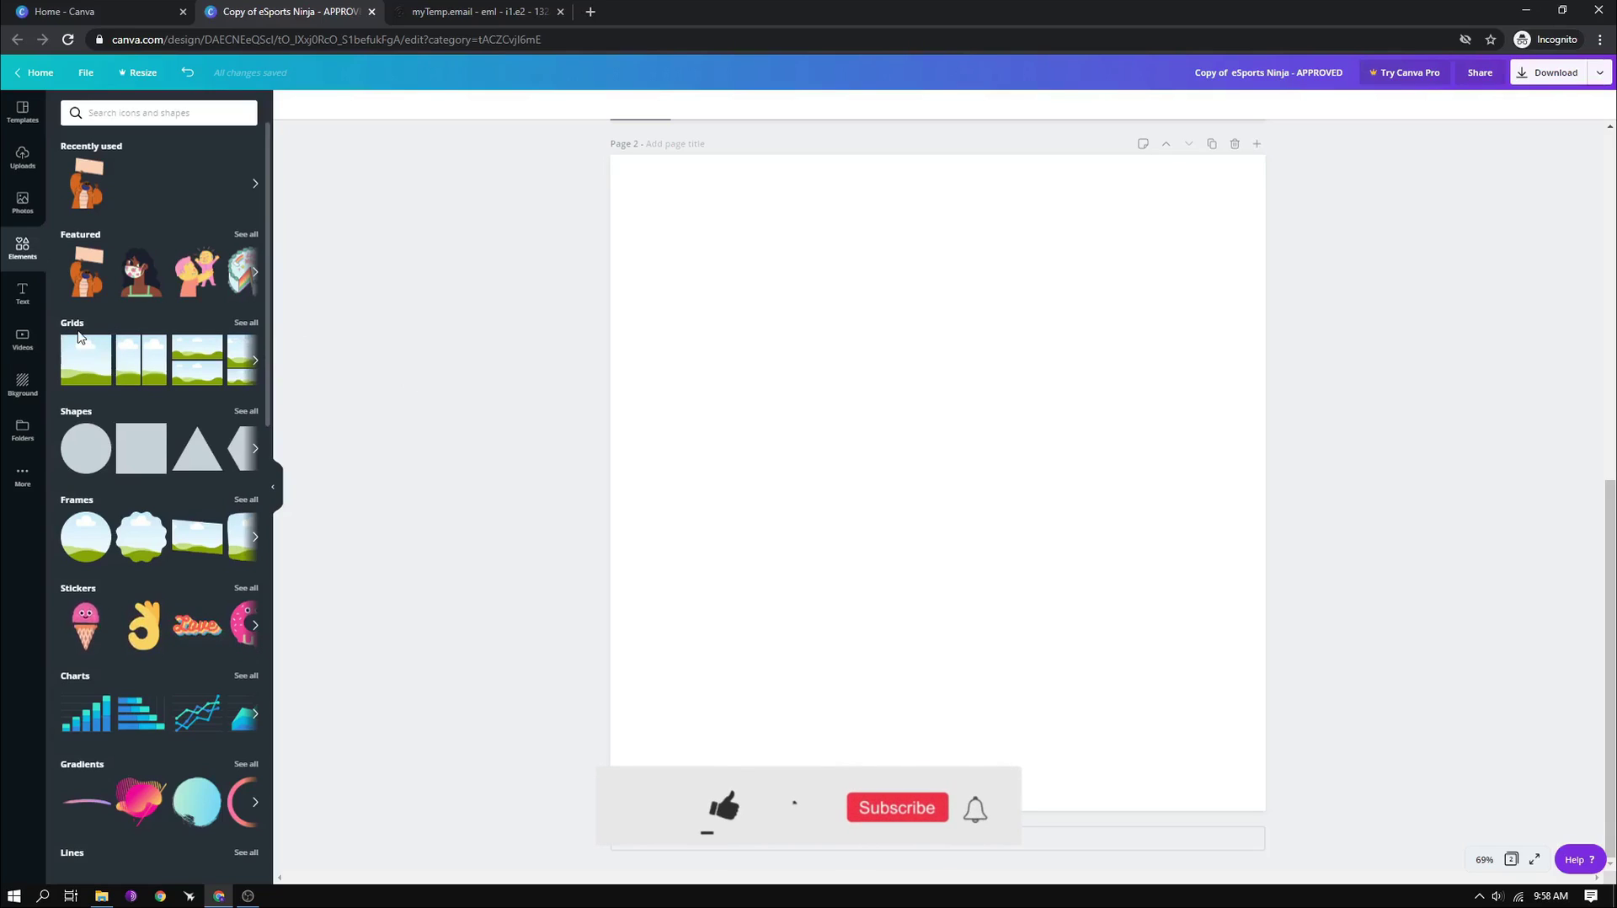
left_click(253, 363)
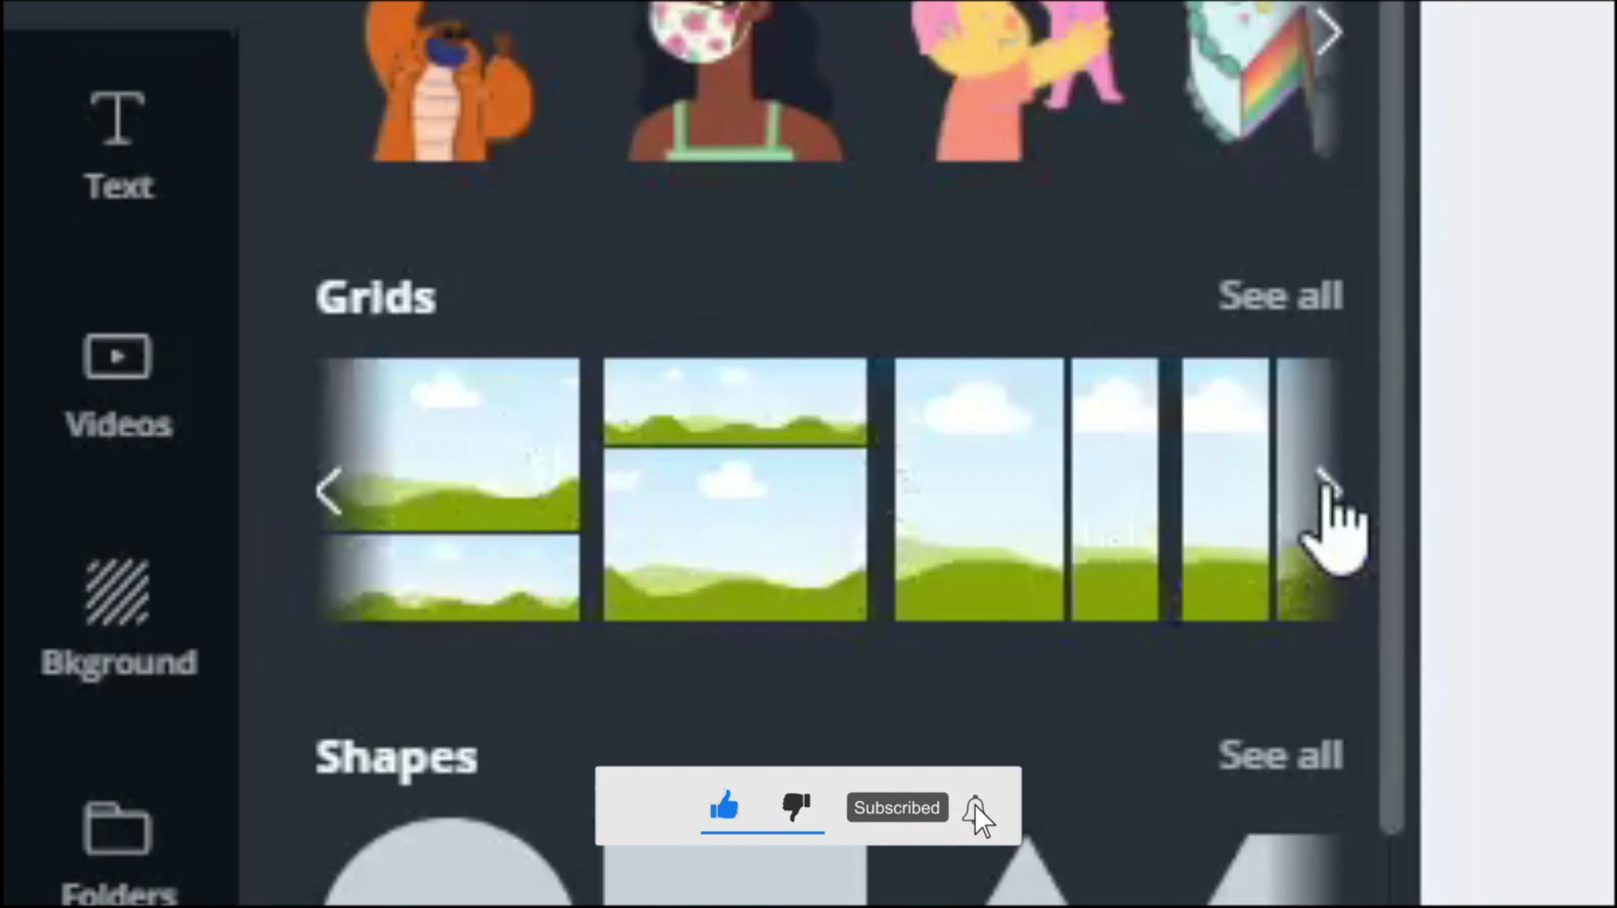
left_click(1328, 492)
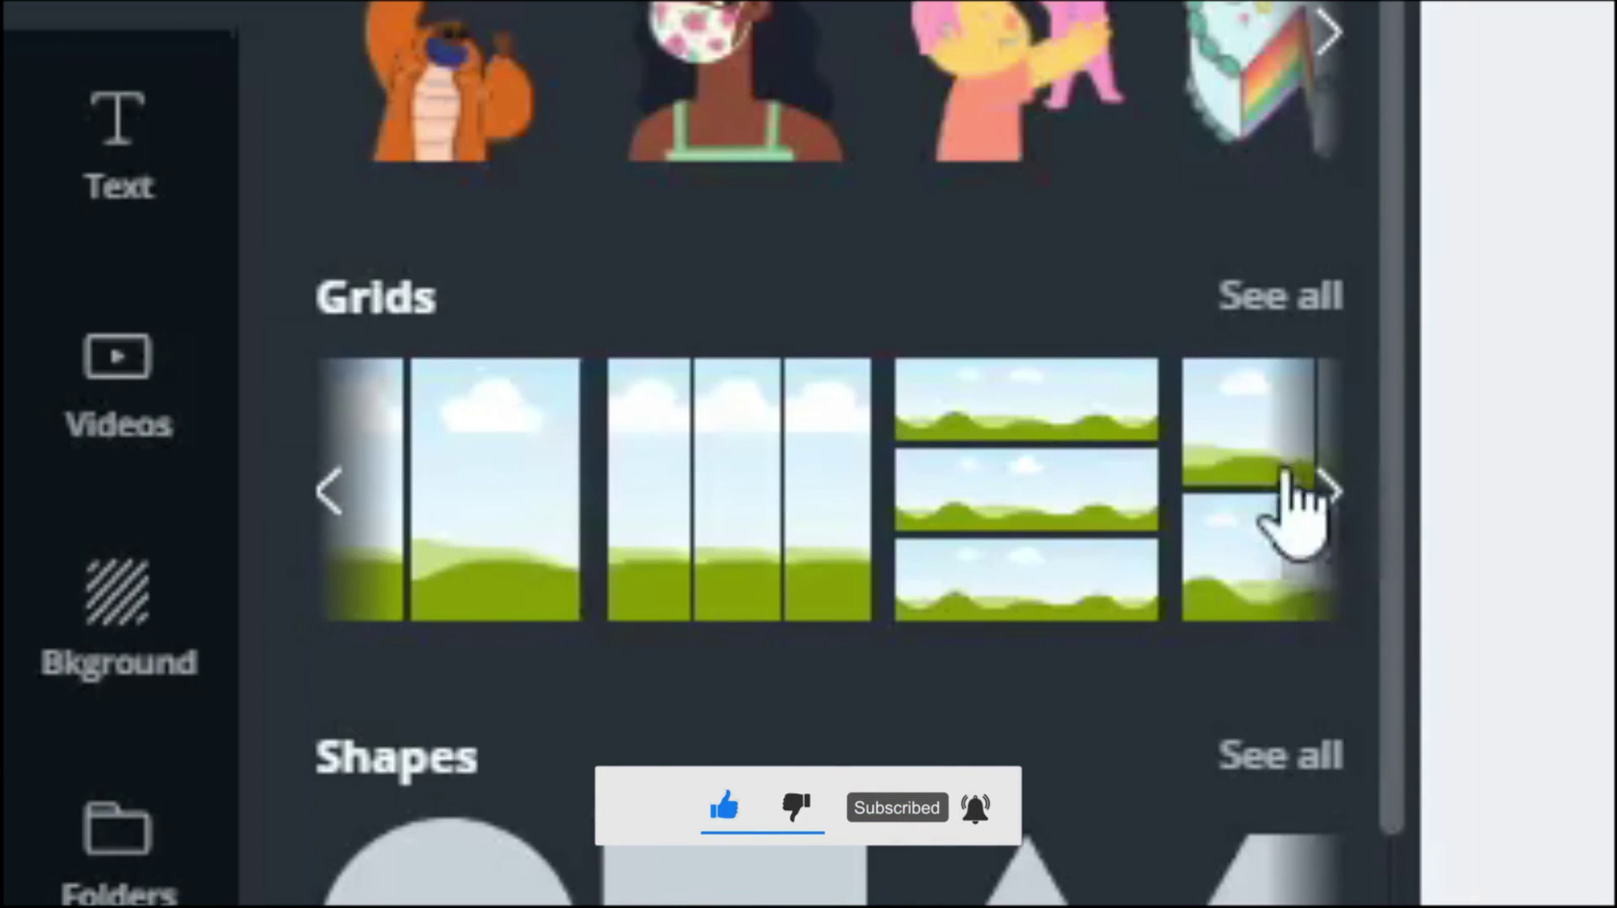
left_click(1291, 310)
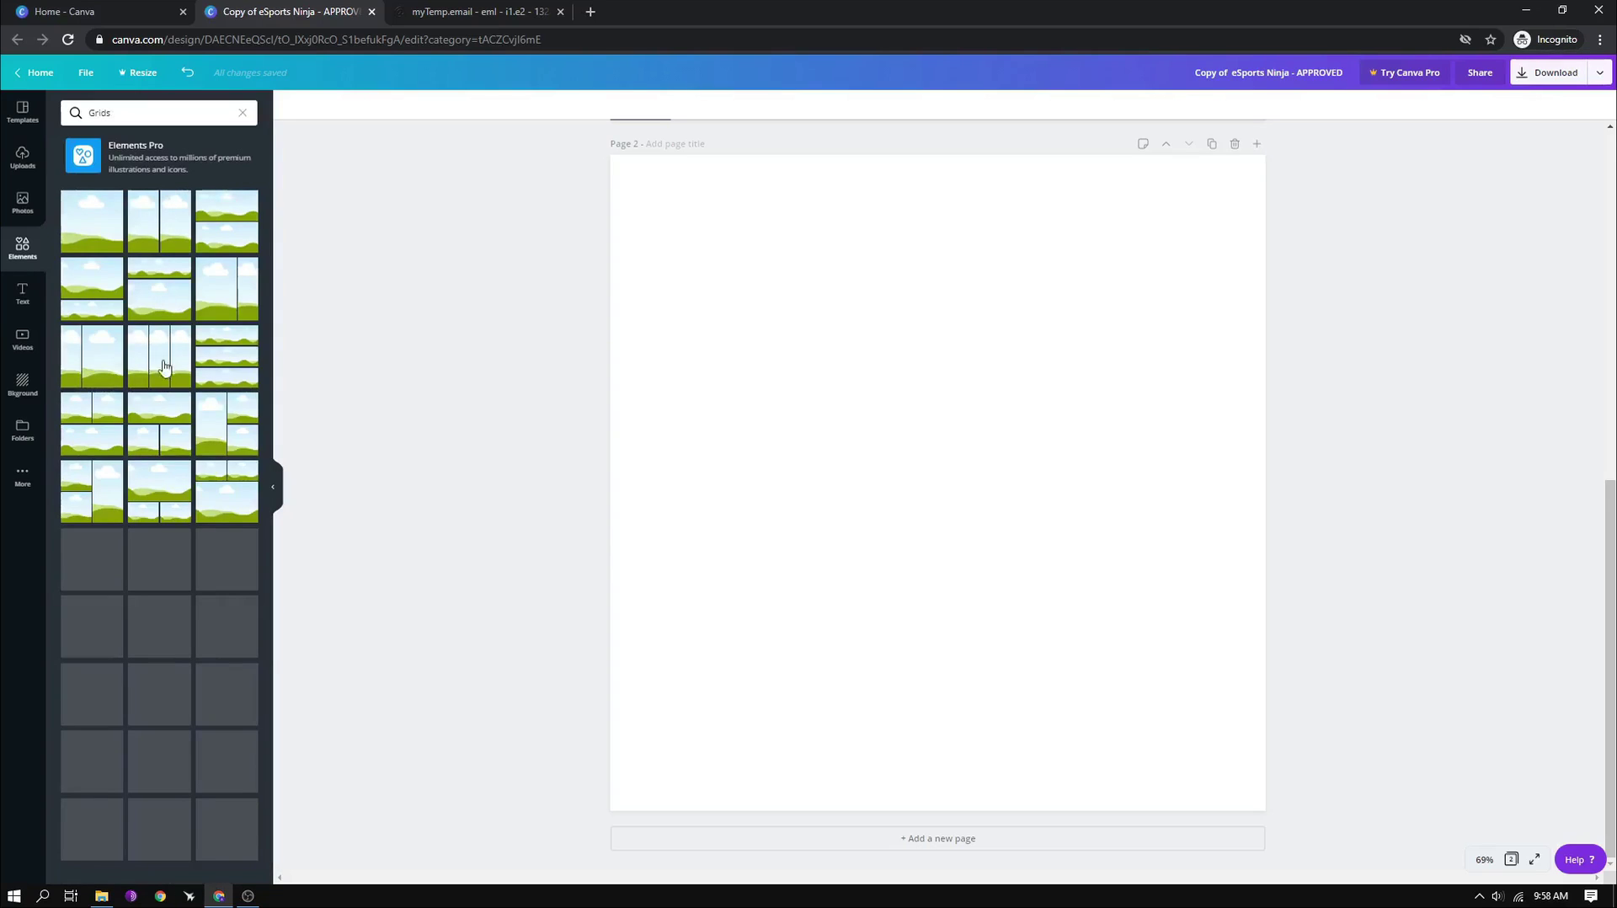
scroll(160, 462, "down", 3)
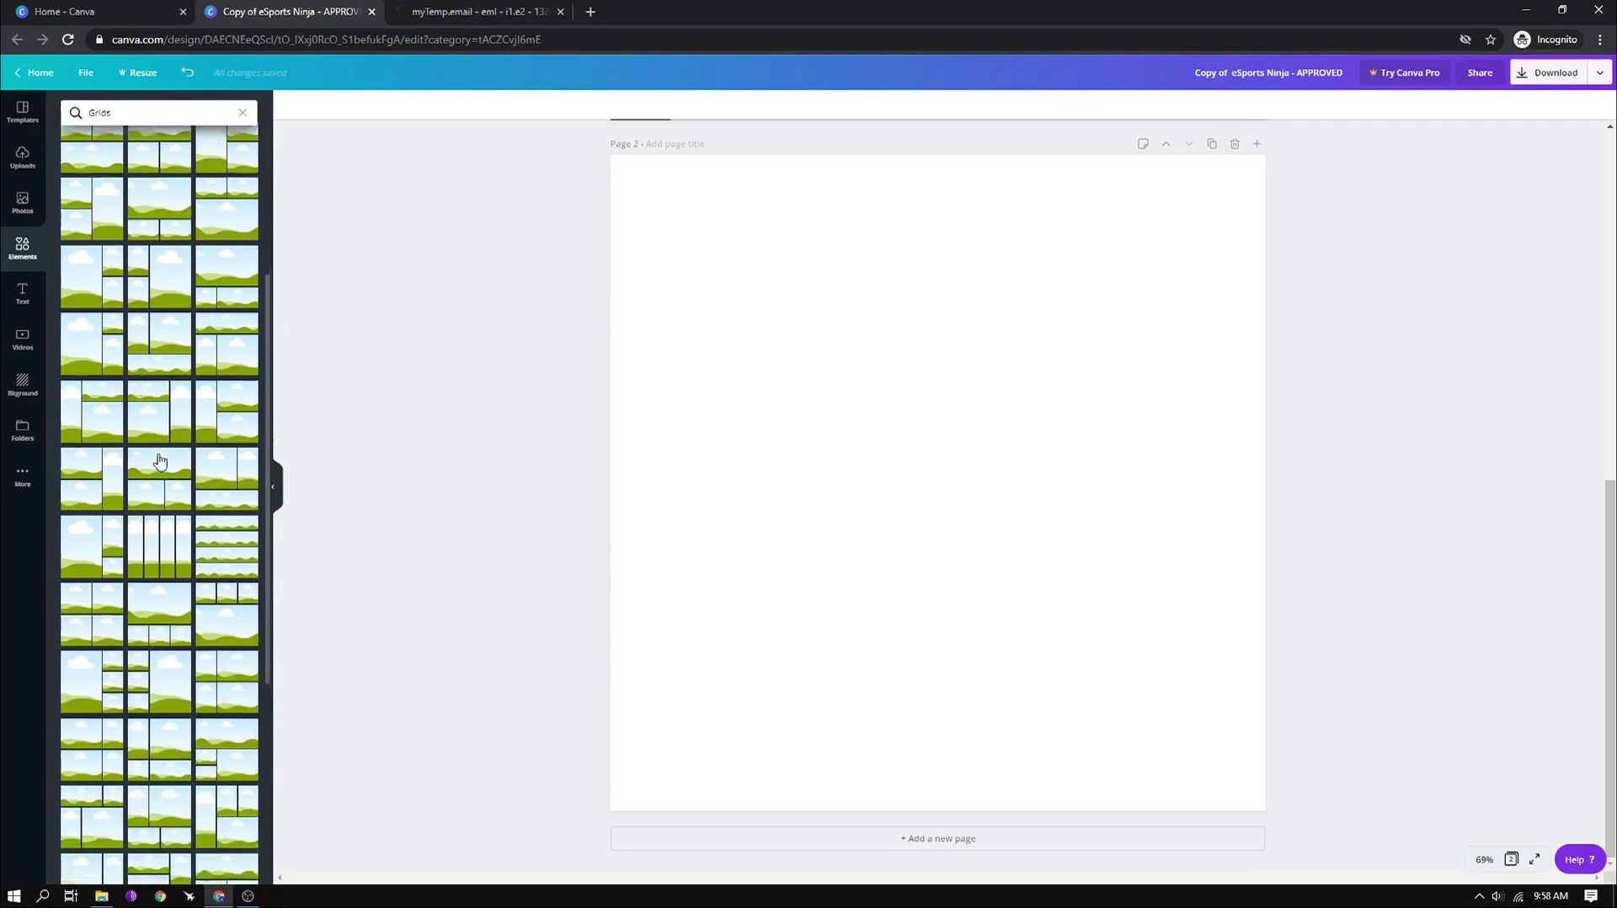
scroll(160, 462, "down", 3)
scroll(160, 461, "up", 6)
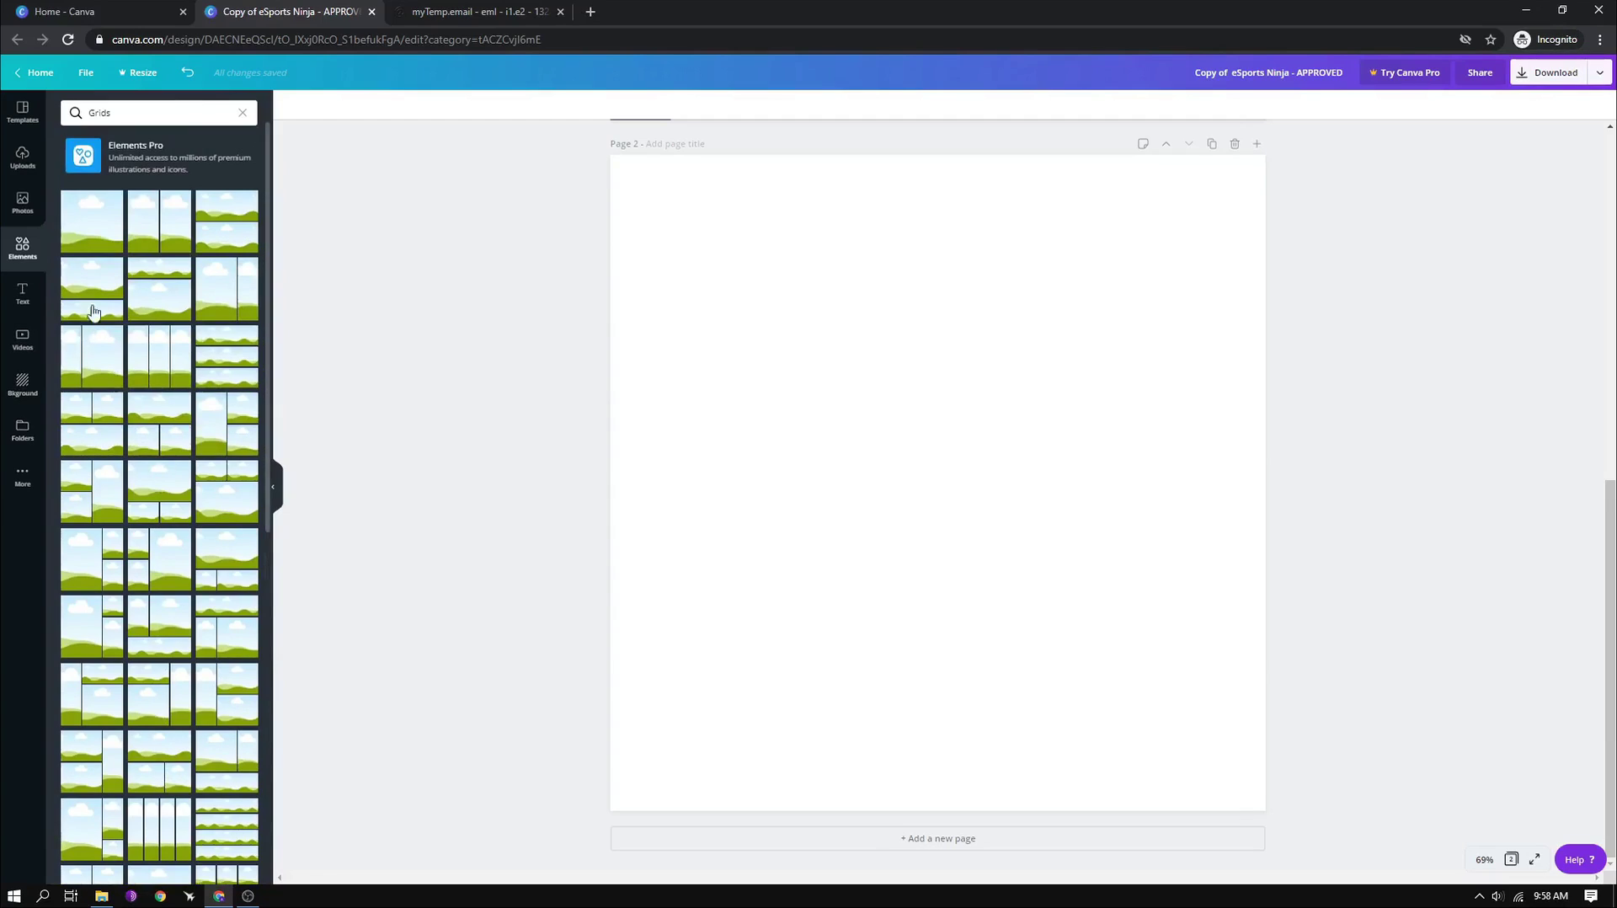
Add a two-column grid and drop the sanitizer photo into both cells
left_click(159, 230)
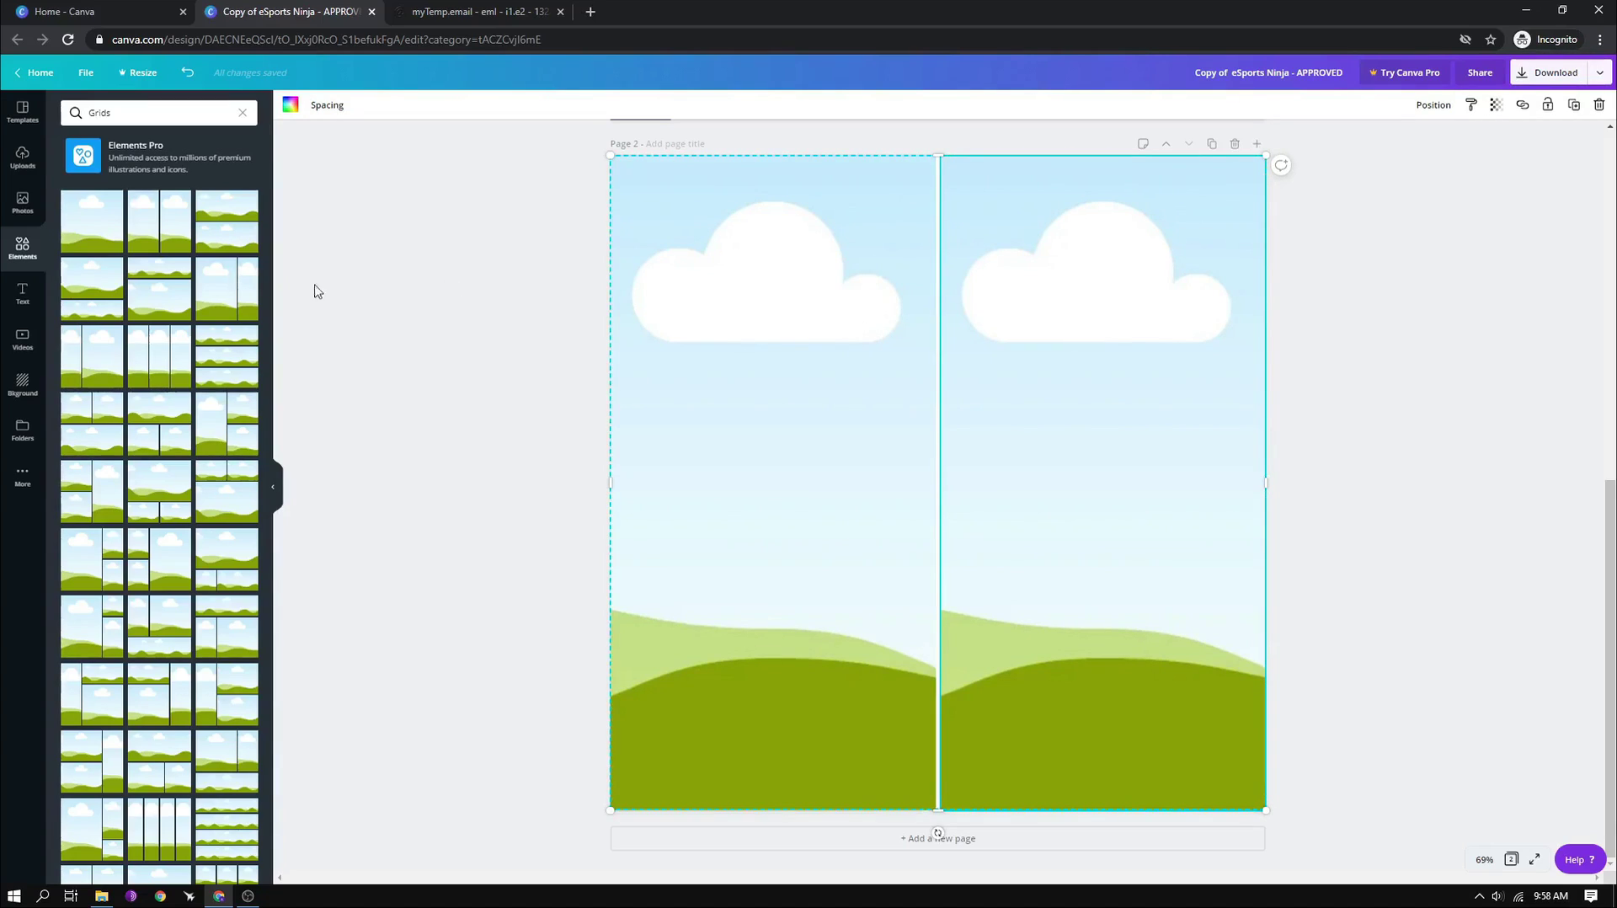
left_click(23, 200)
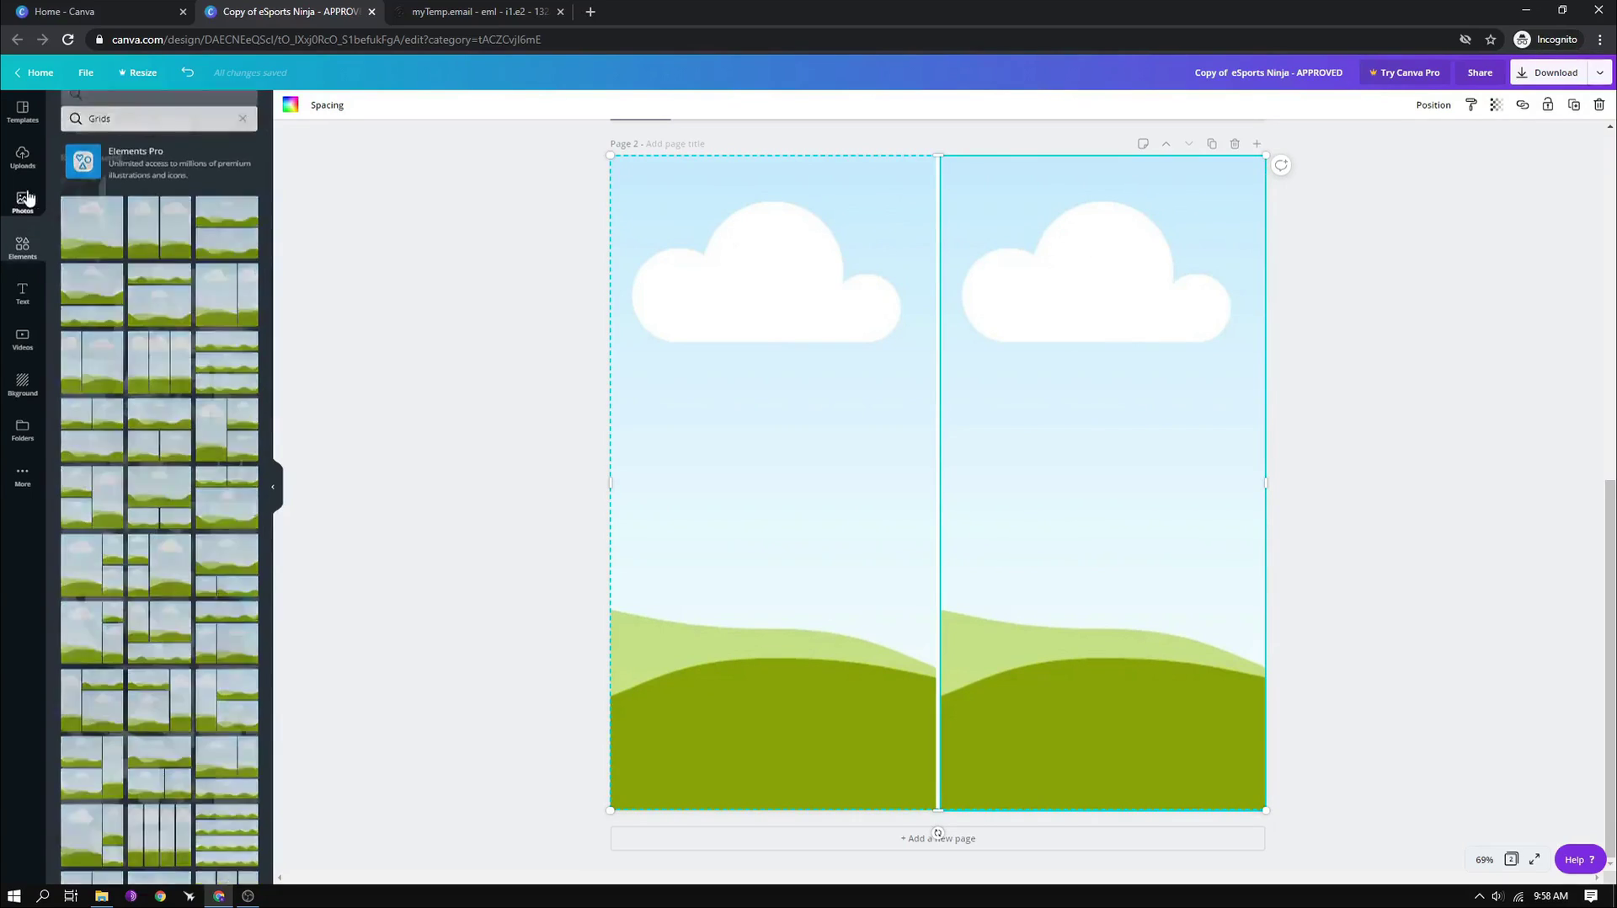
left_click_drag(91, 328, 664, 265)
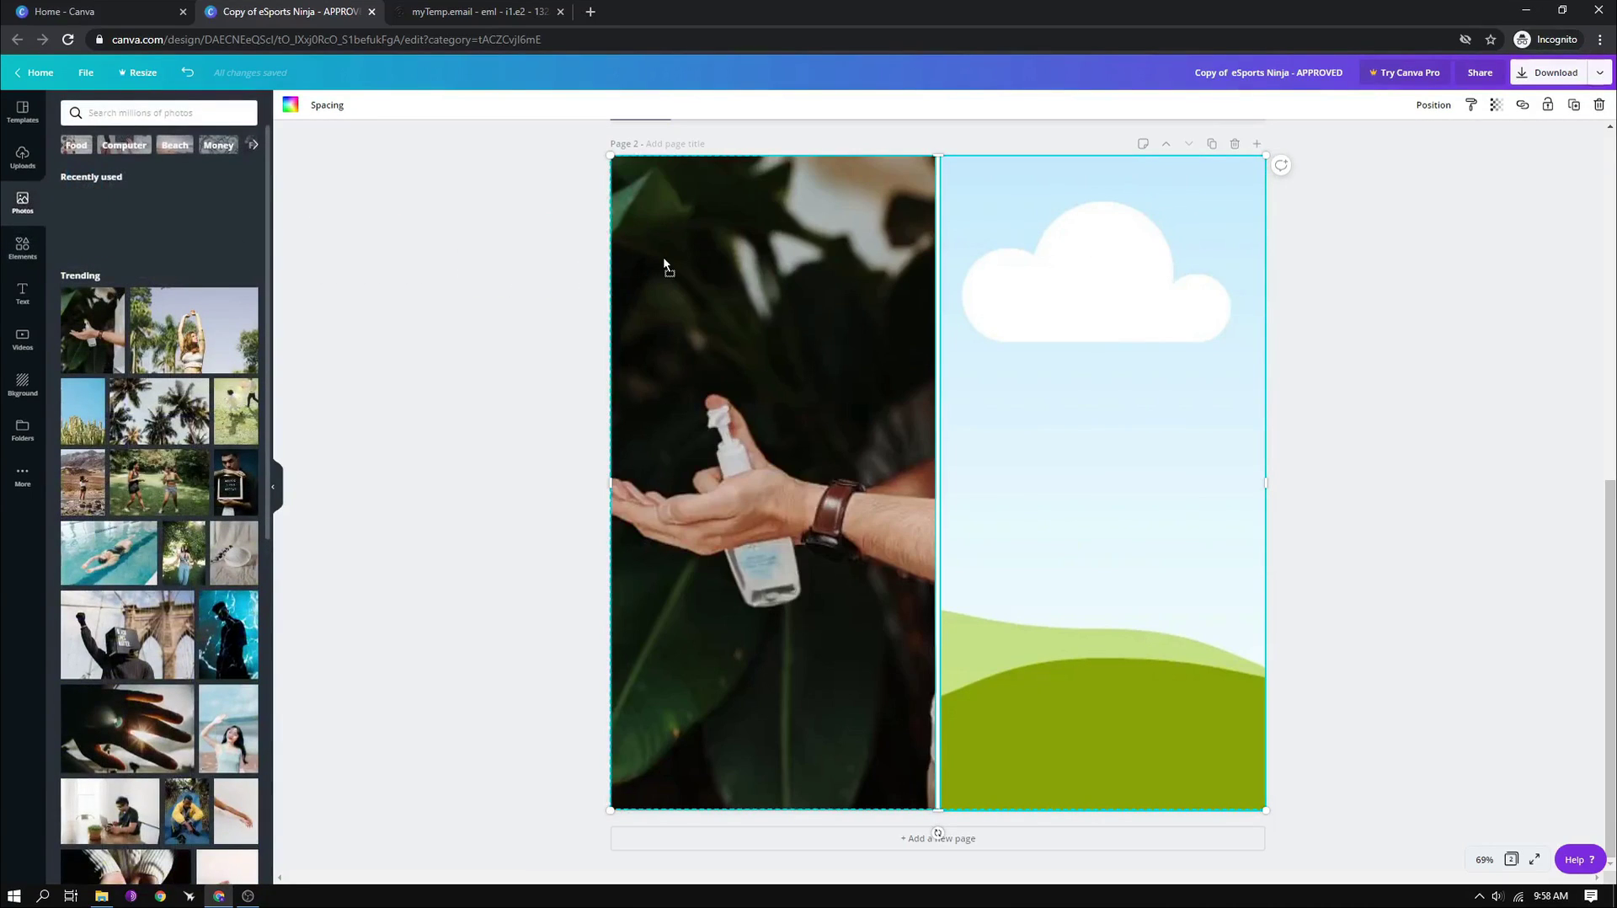
left_click(83, 225)
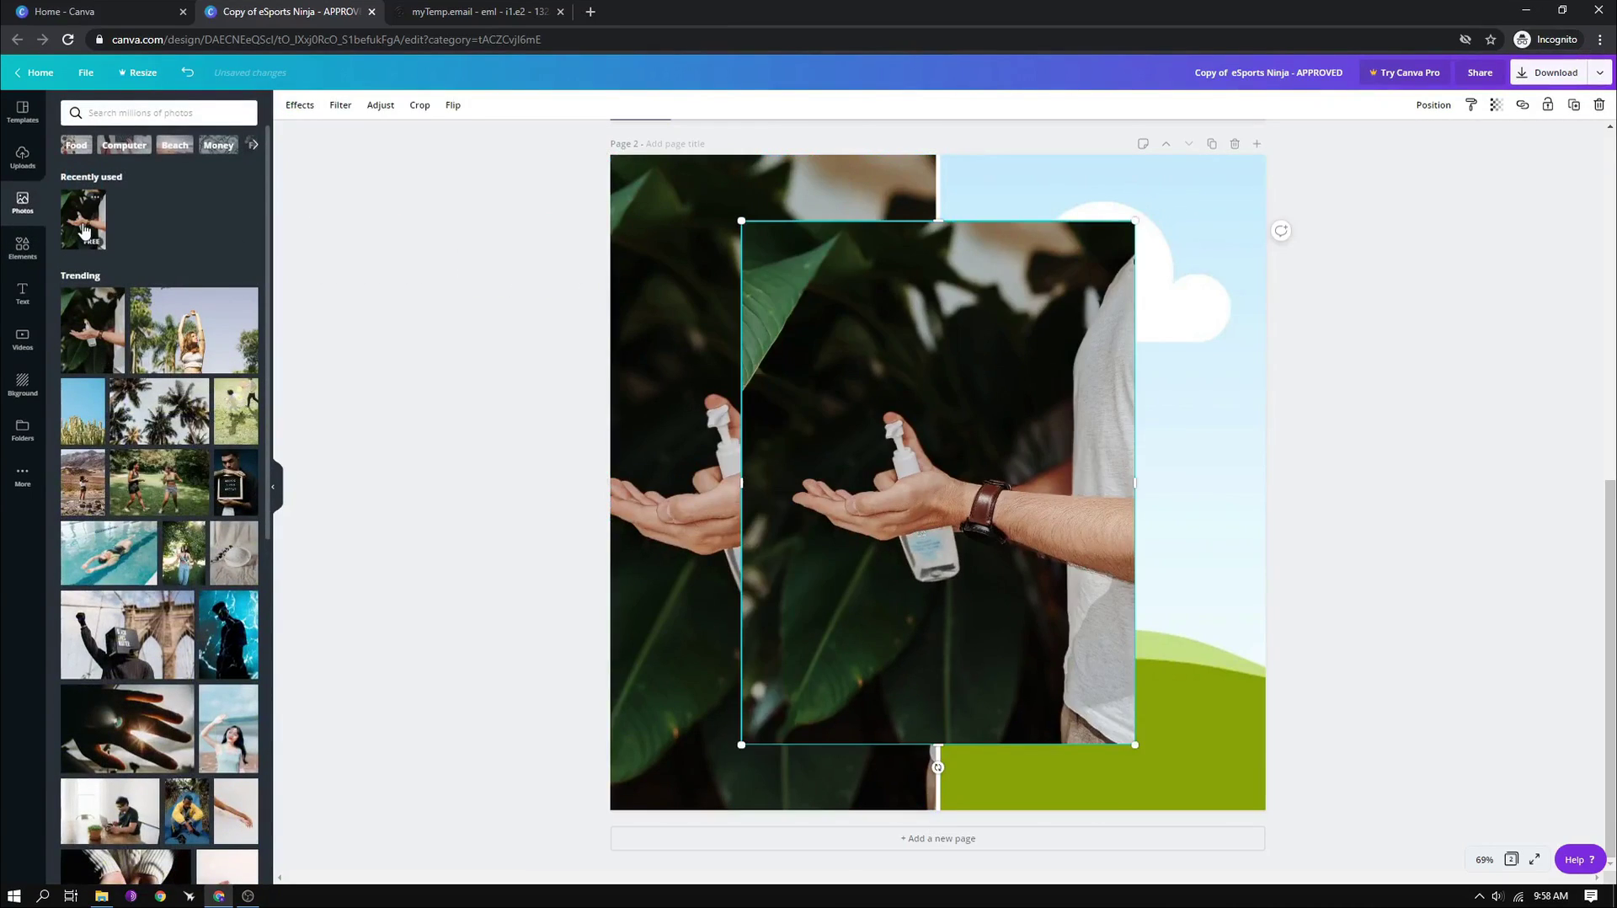
left_click_drag(865, 347, 1056, 347)
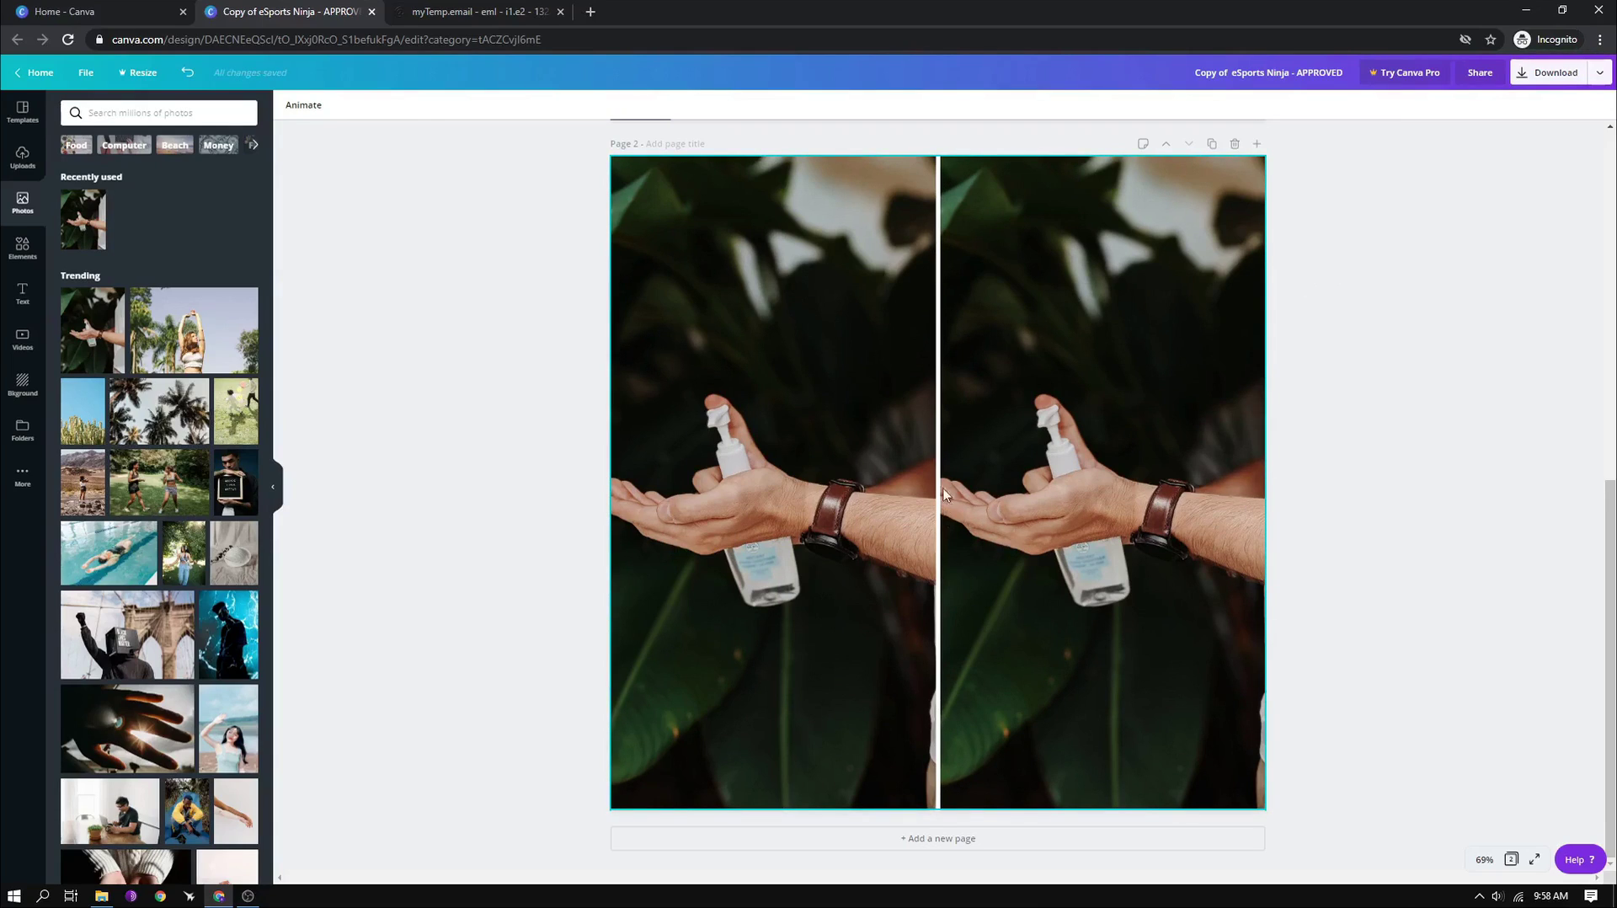
Check the right cell's photo crop twice, leaving its framing unchanged
left_click(937, 214)
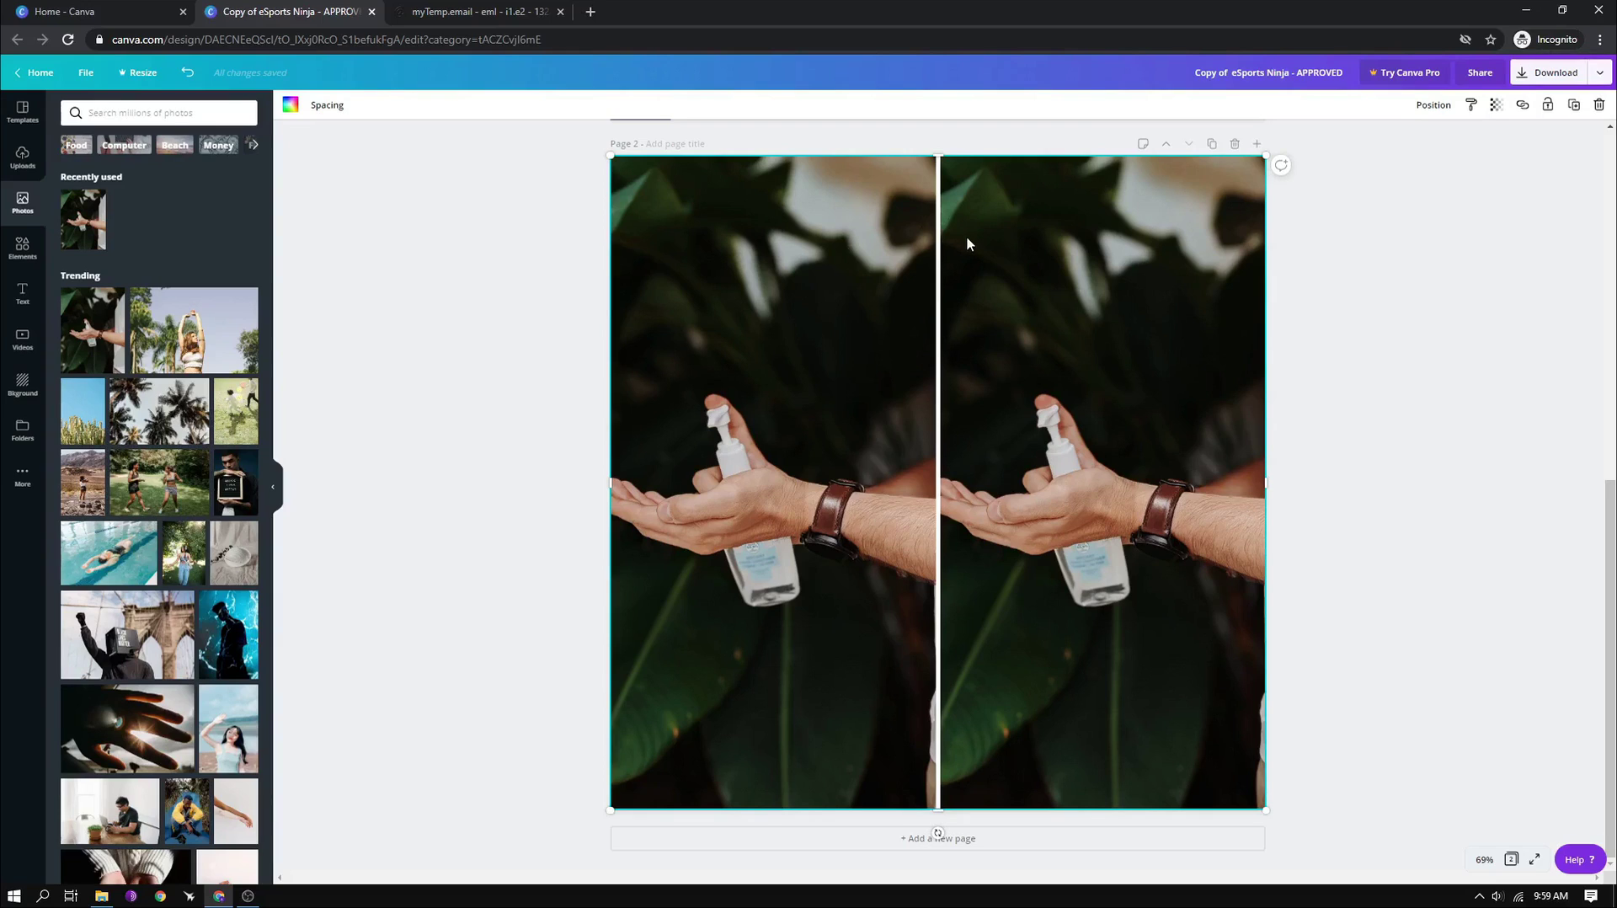
double_click(945, 229)
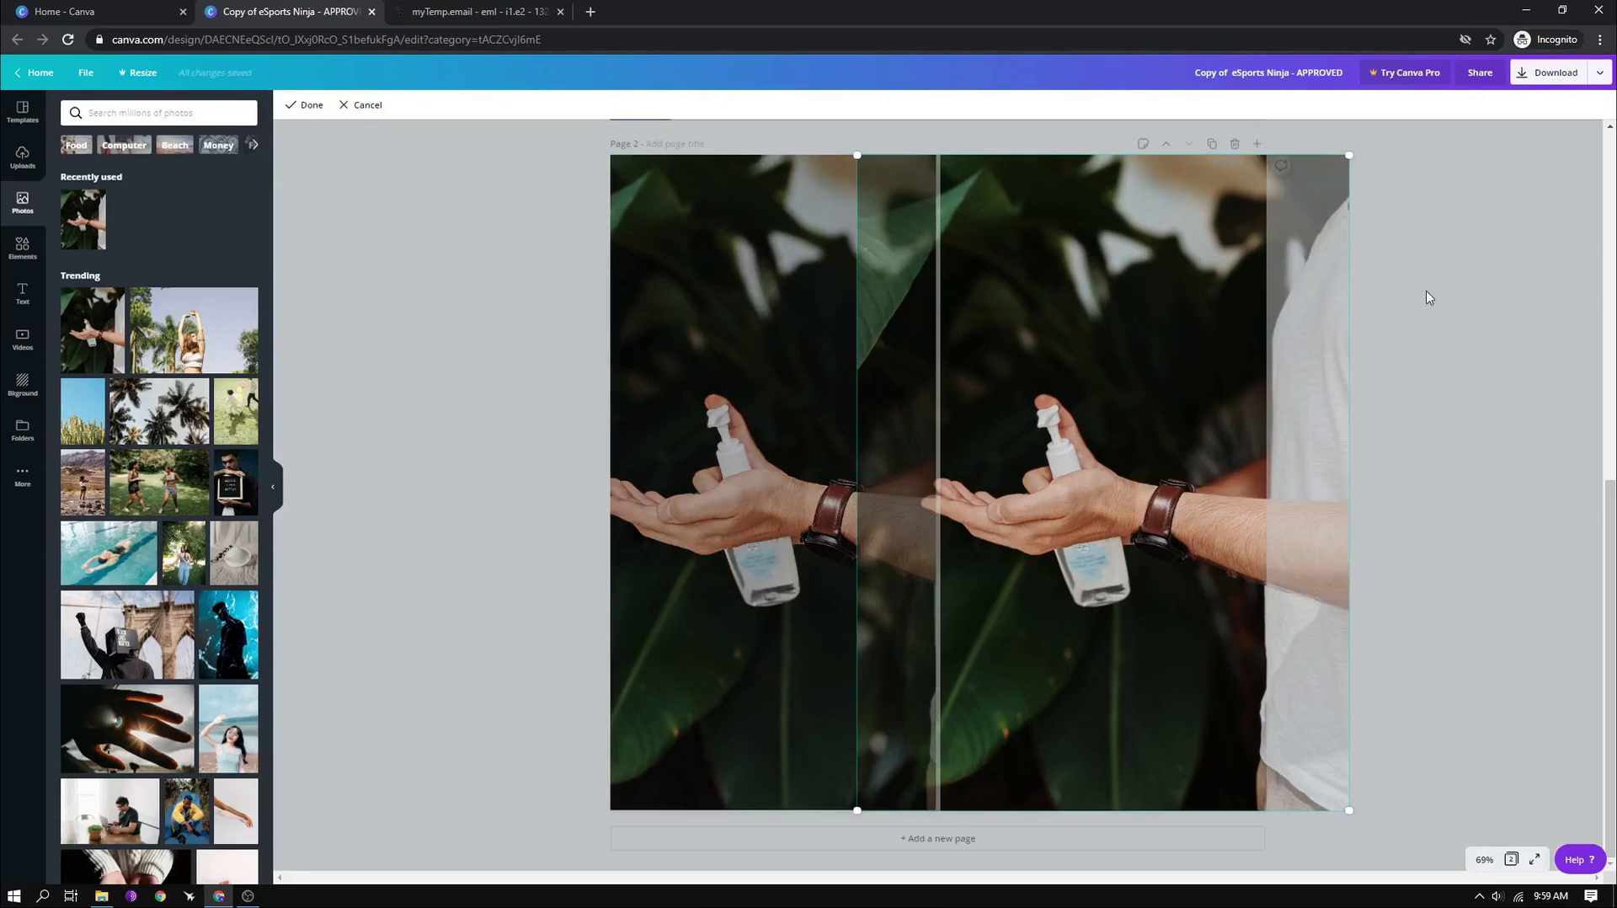
left_click(1426, 293)
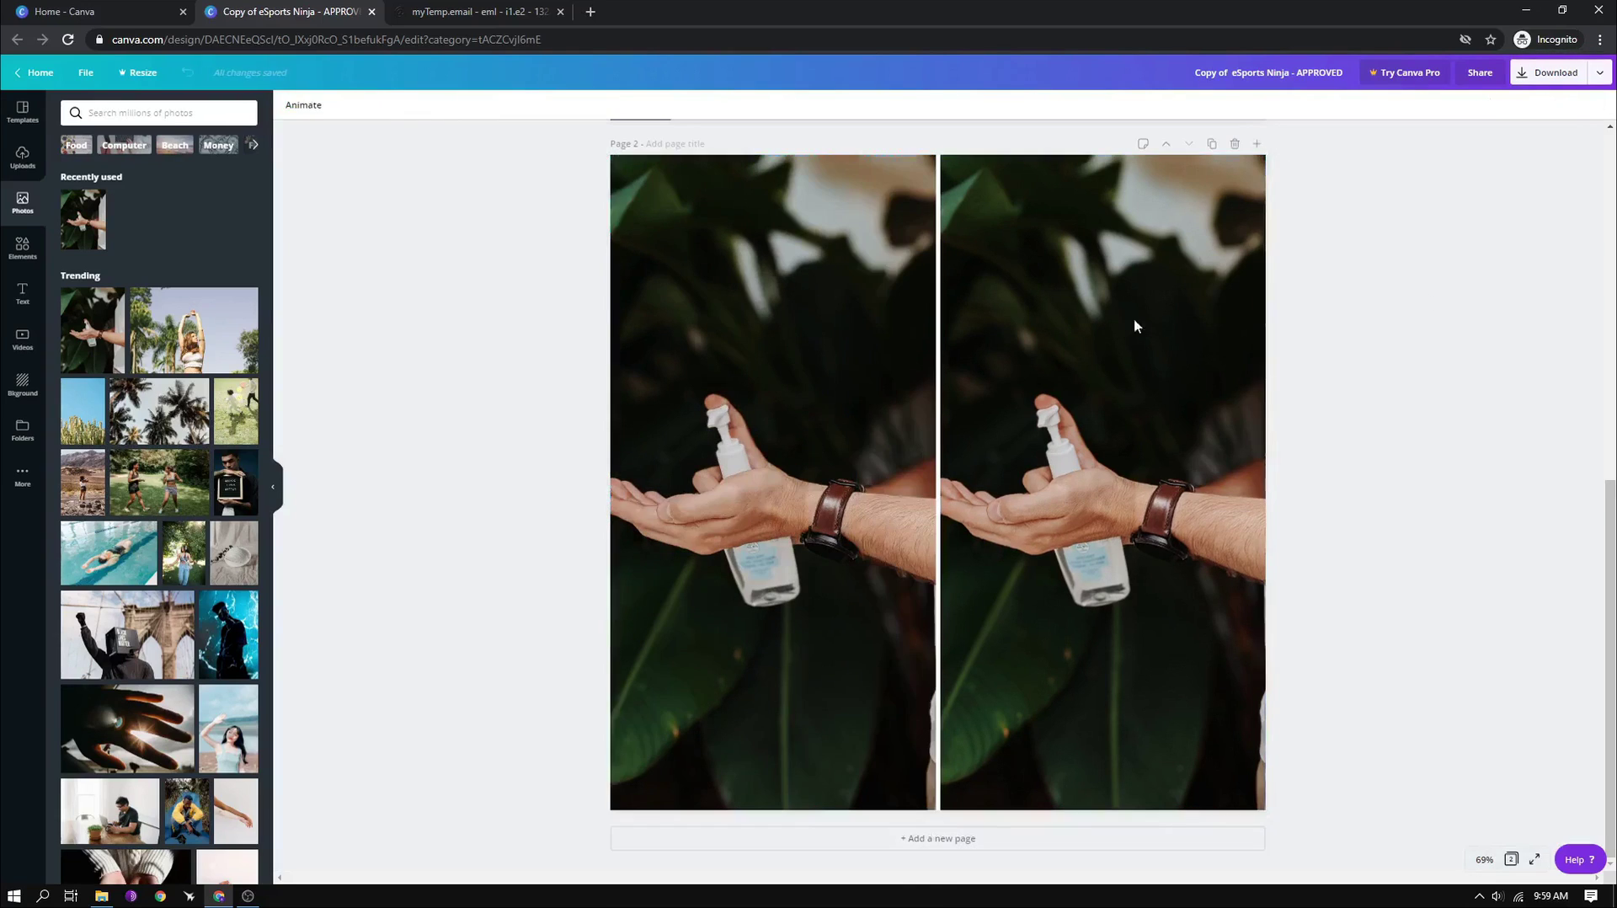
left_click(938, 306)
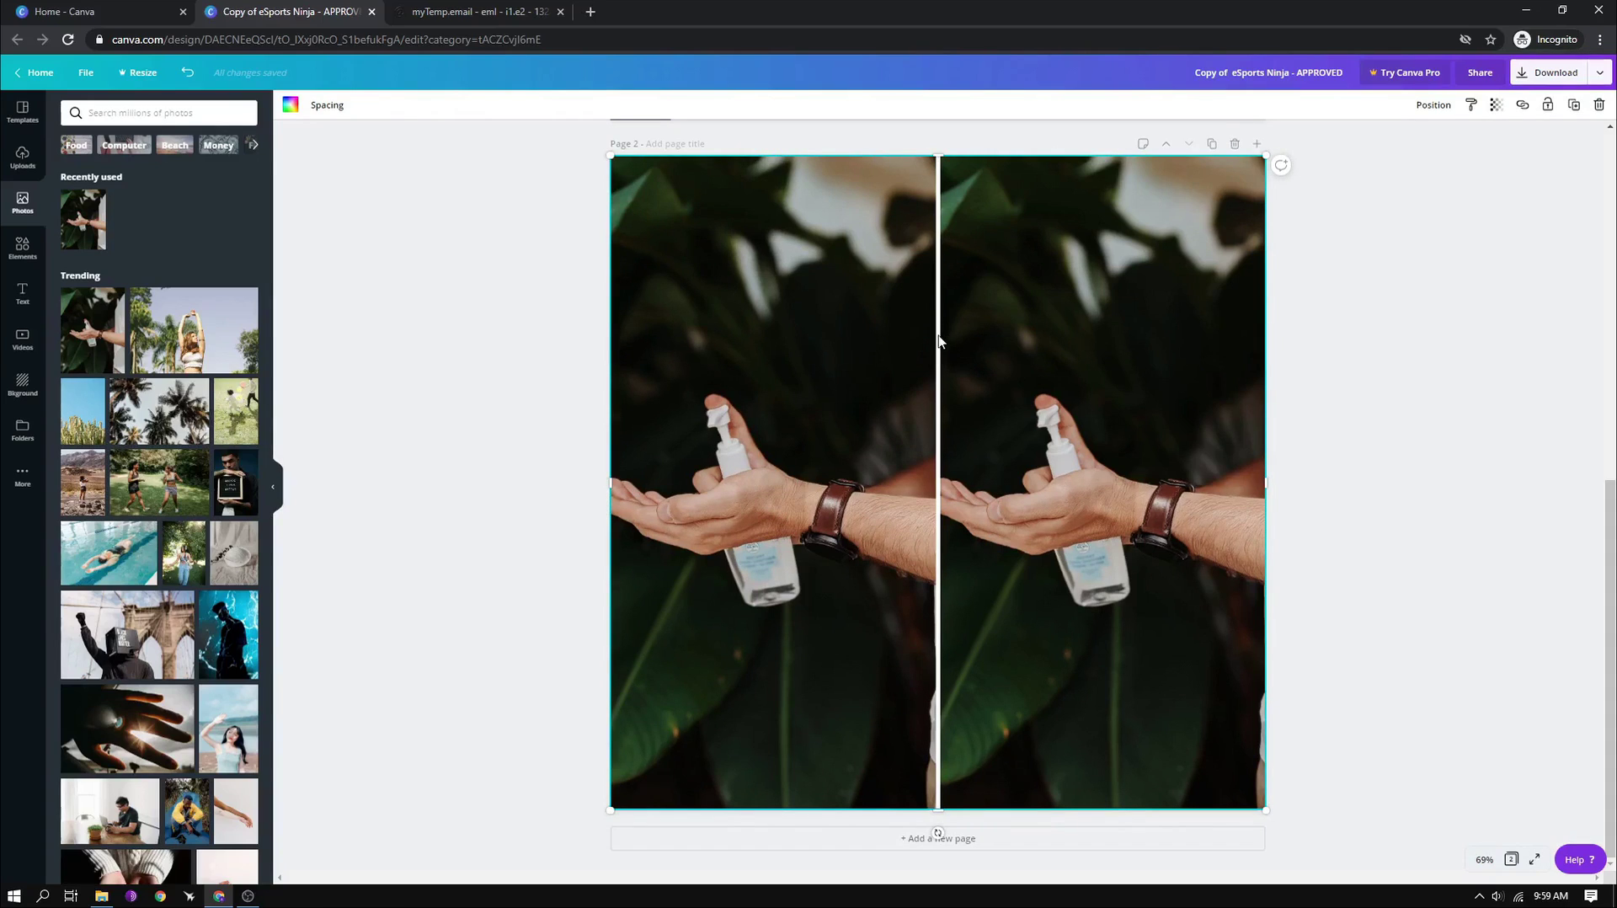
double_click(967, 342)
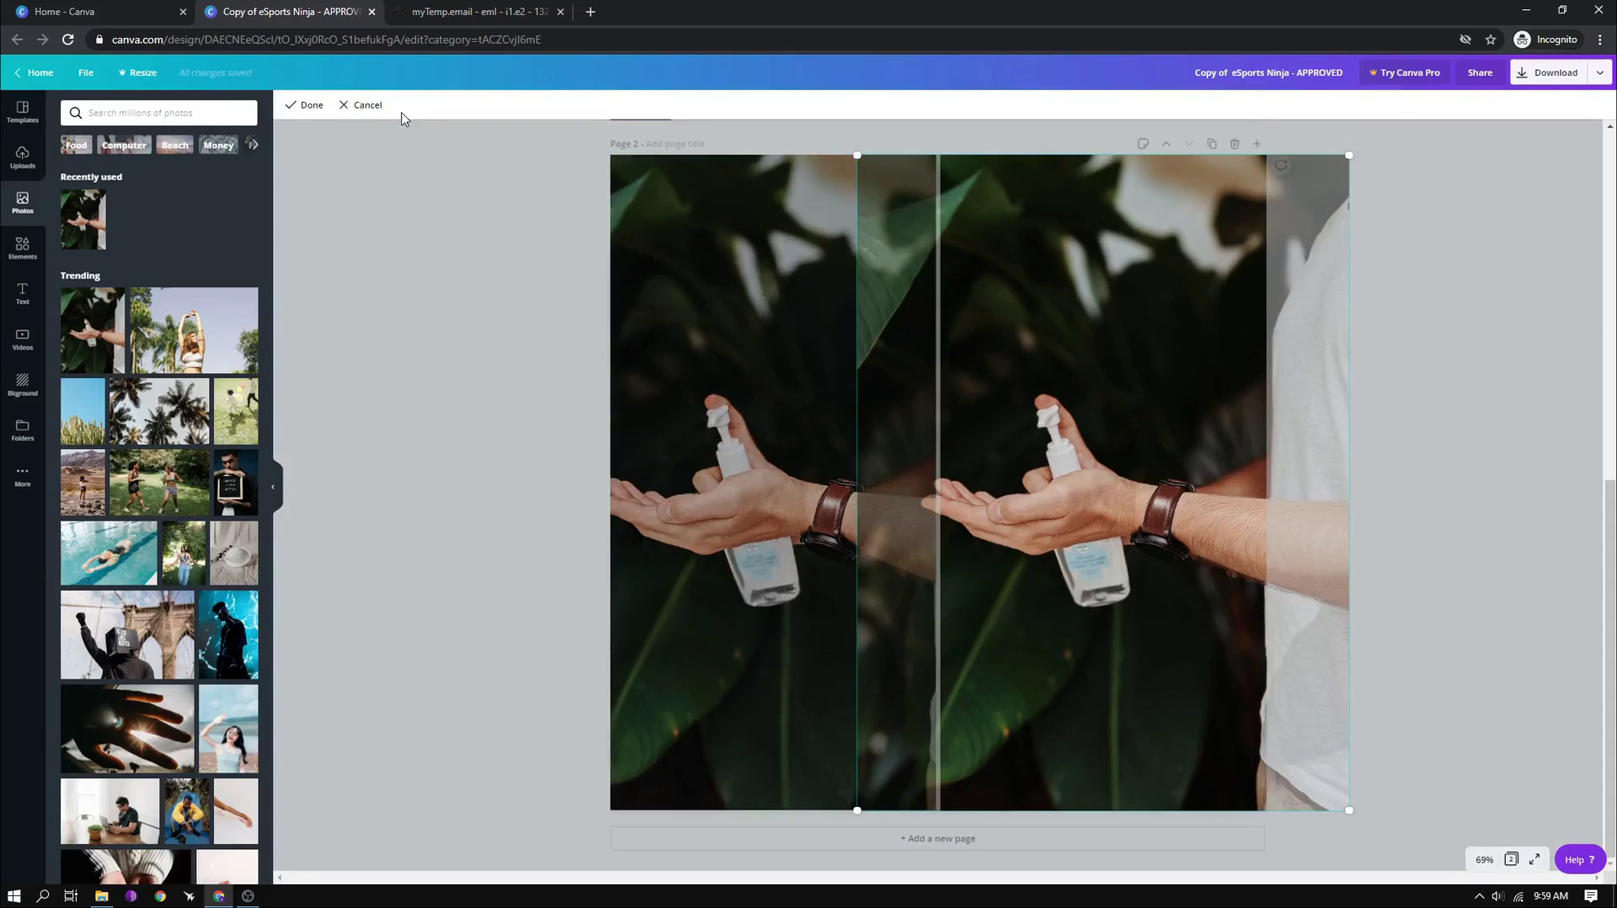
left_click(308, 106)
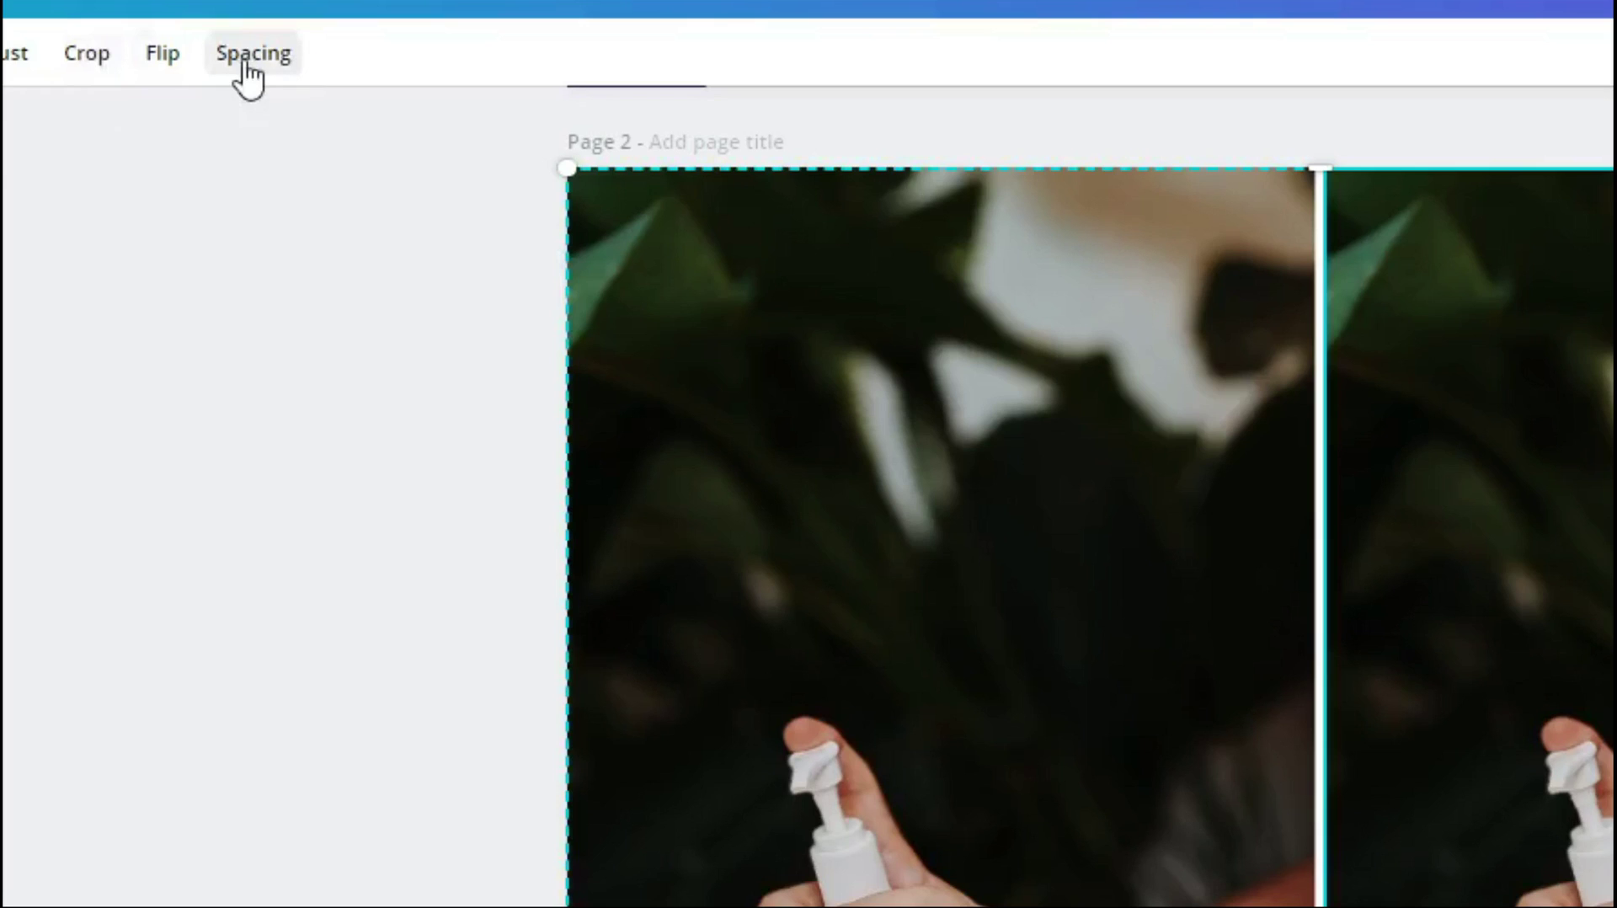
Set the photo grid spacing to 0 so both sanitizer photos touch
left_click(470, 112)
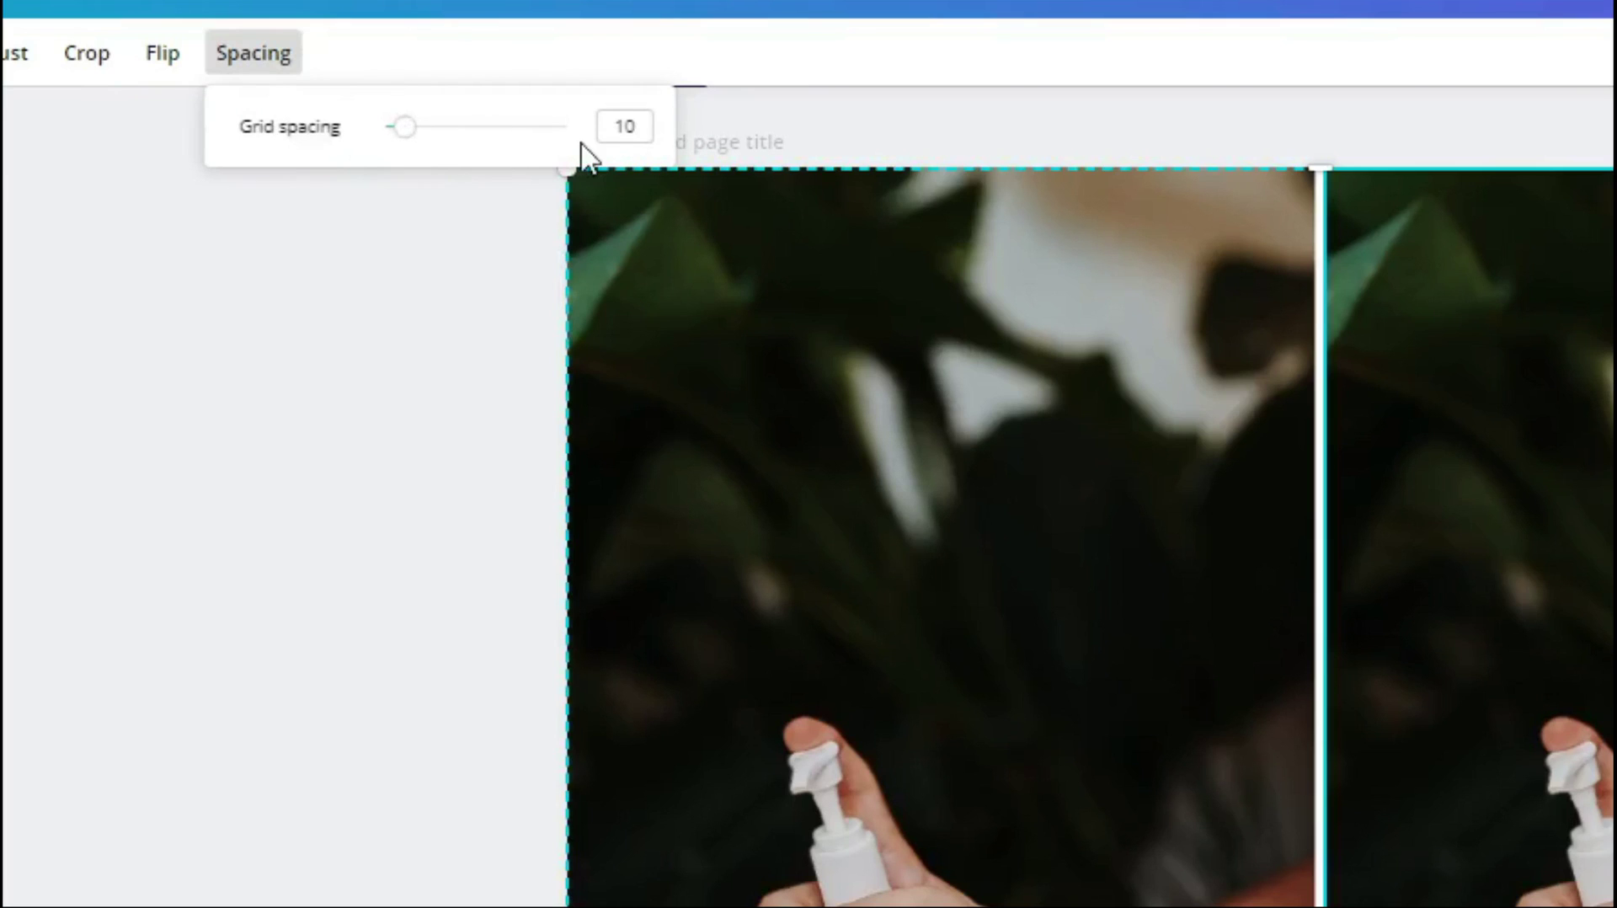
left_click_drag(405, 134, 600, 135)
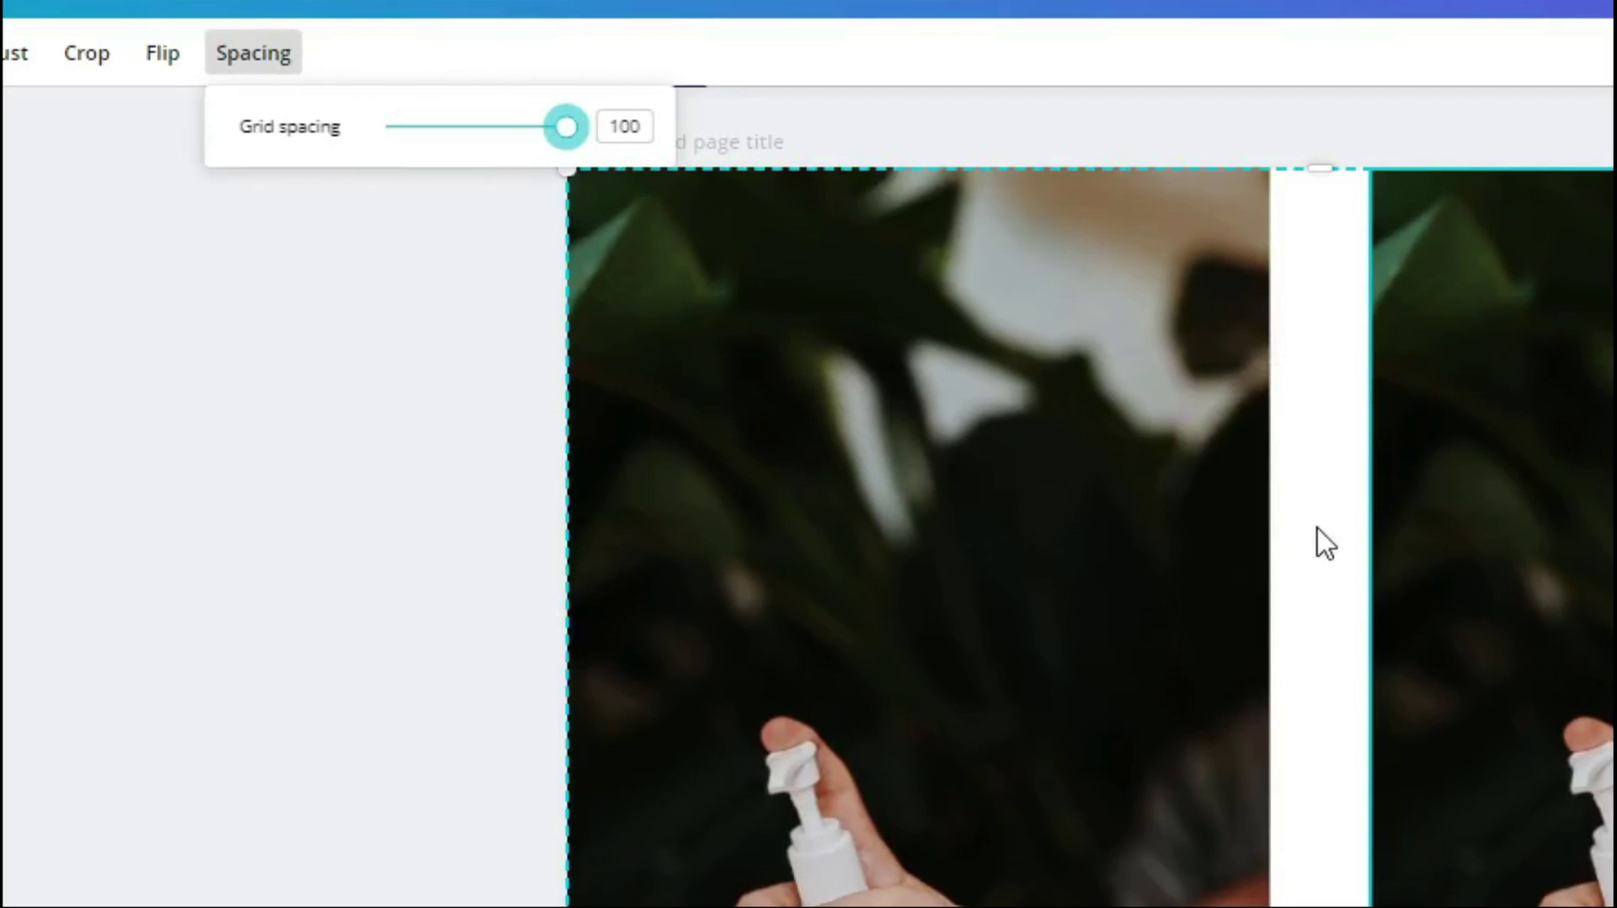
mouse_move(575, 133)
left_mouse_down()
mouse_move(407, 133)
mouse_move(460, 128)
left_mouse_up()
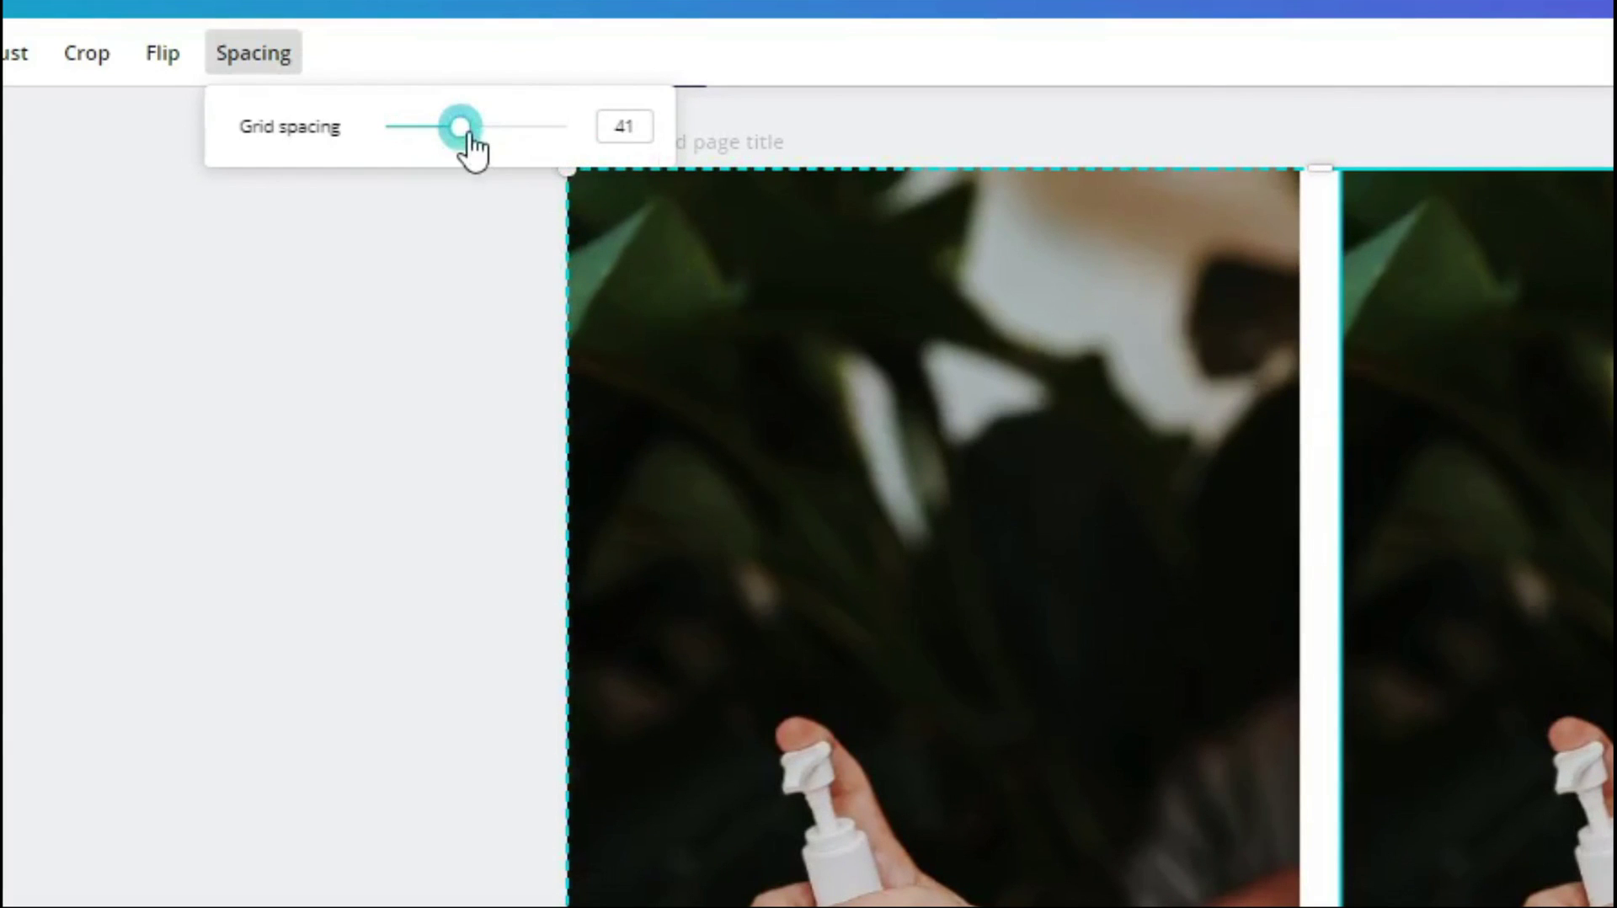
left_click_drag(468, 133, 339, 139)
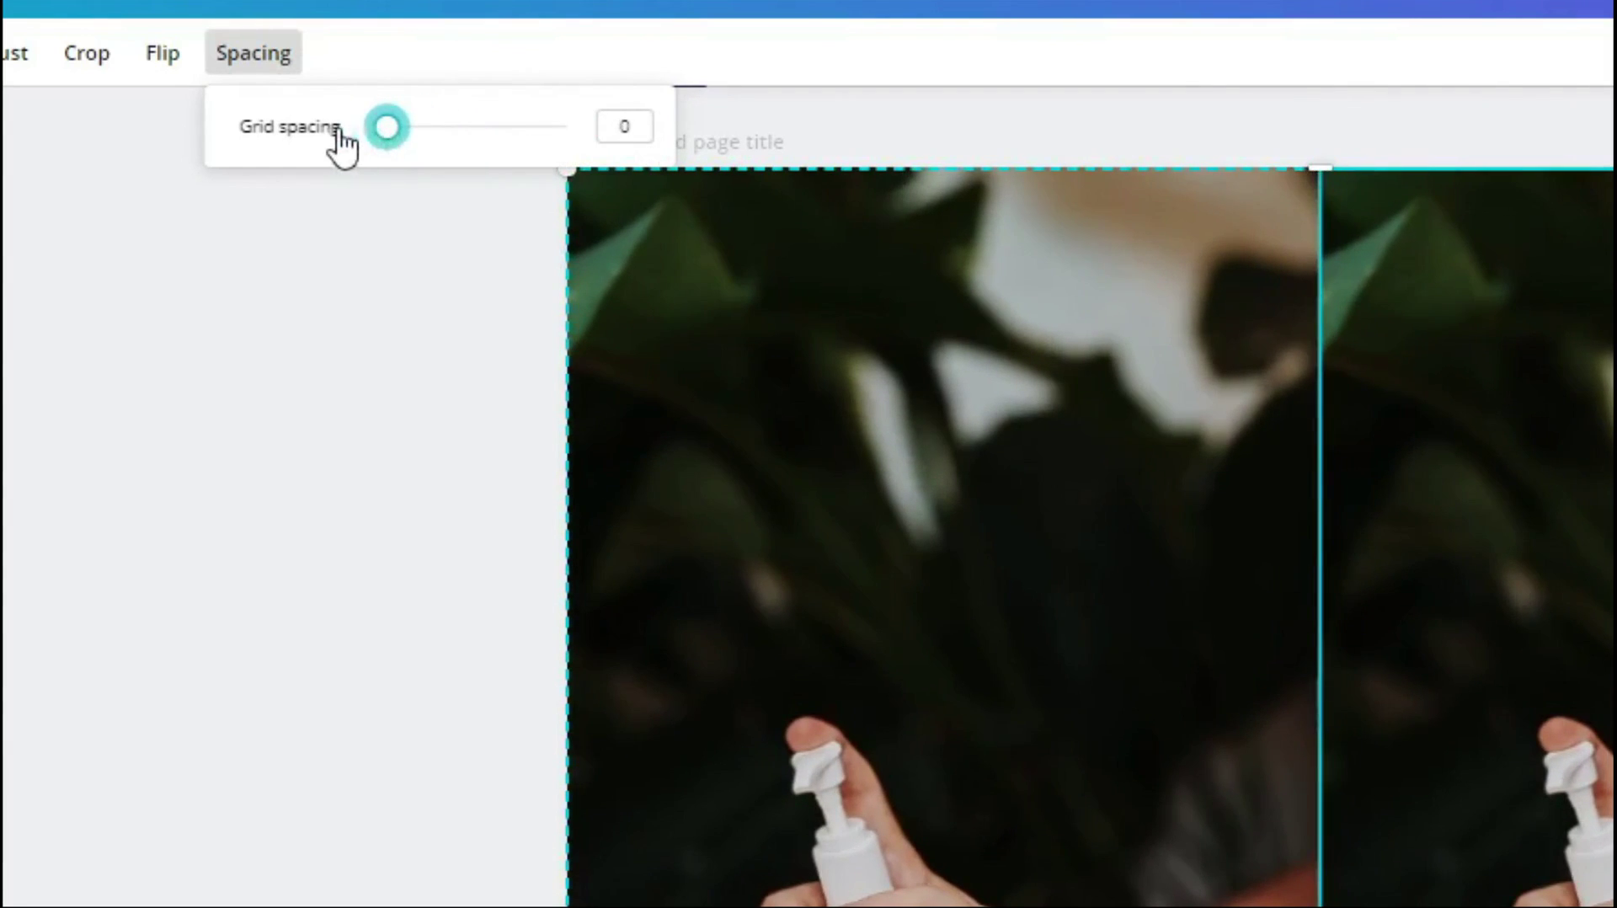
left_click(172, 613)
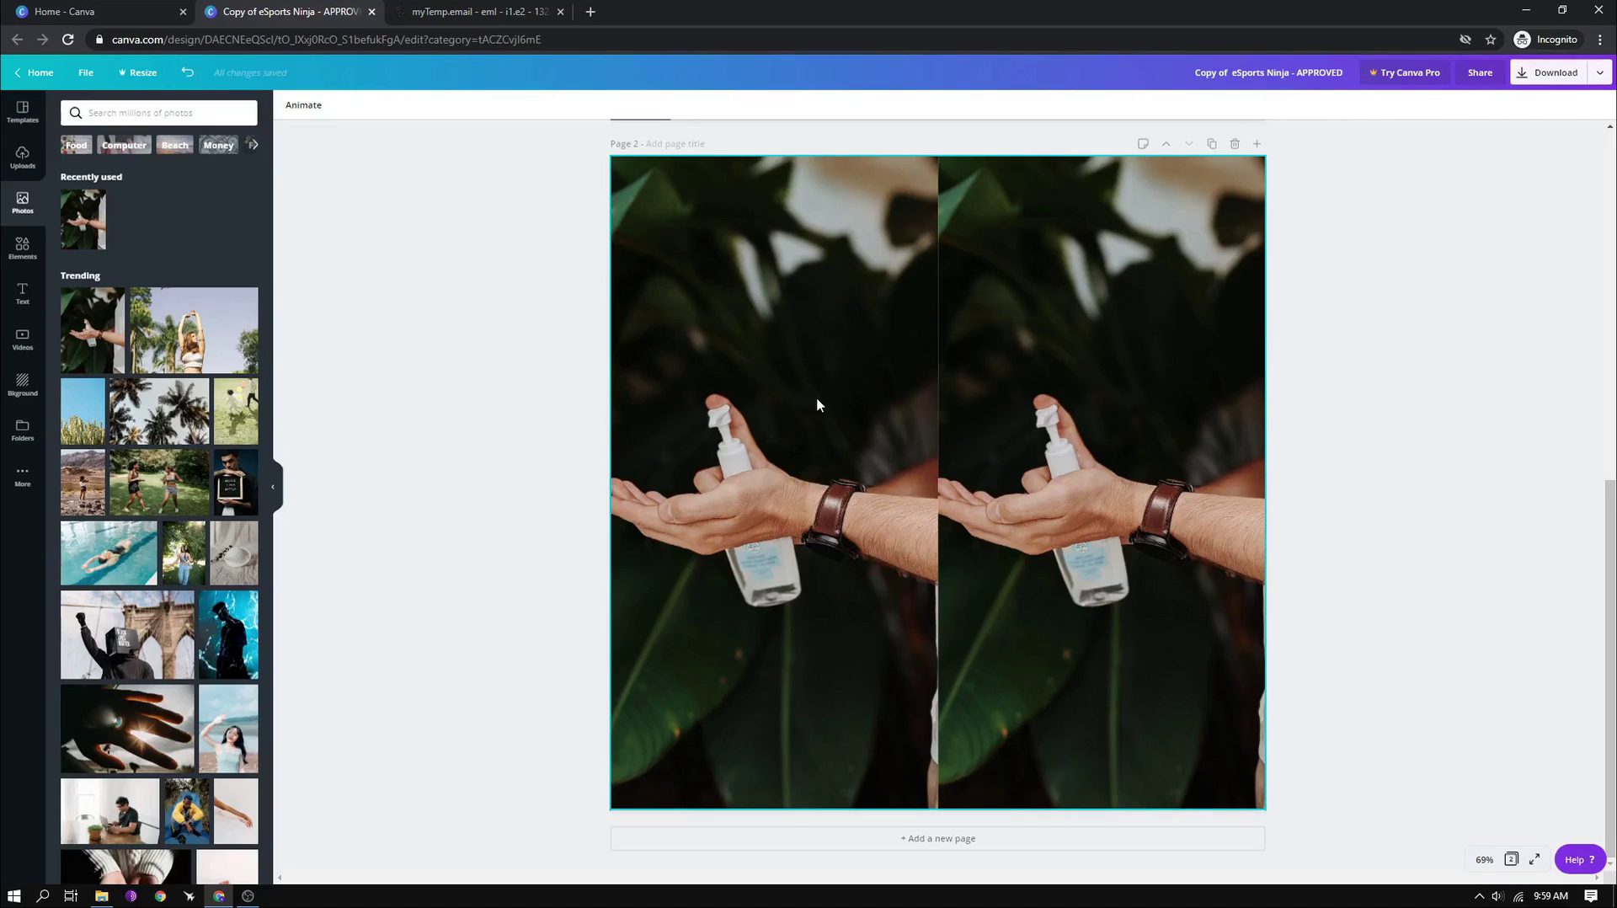
Crop the left grid photo, sliding it left so the white shirt shows on its right
double_click(820, 362)
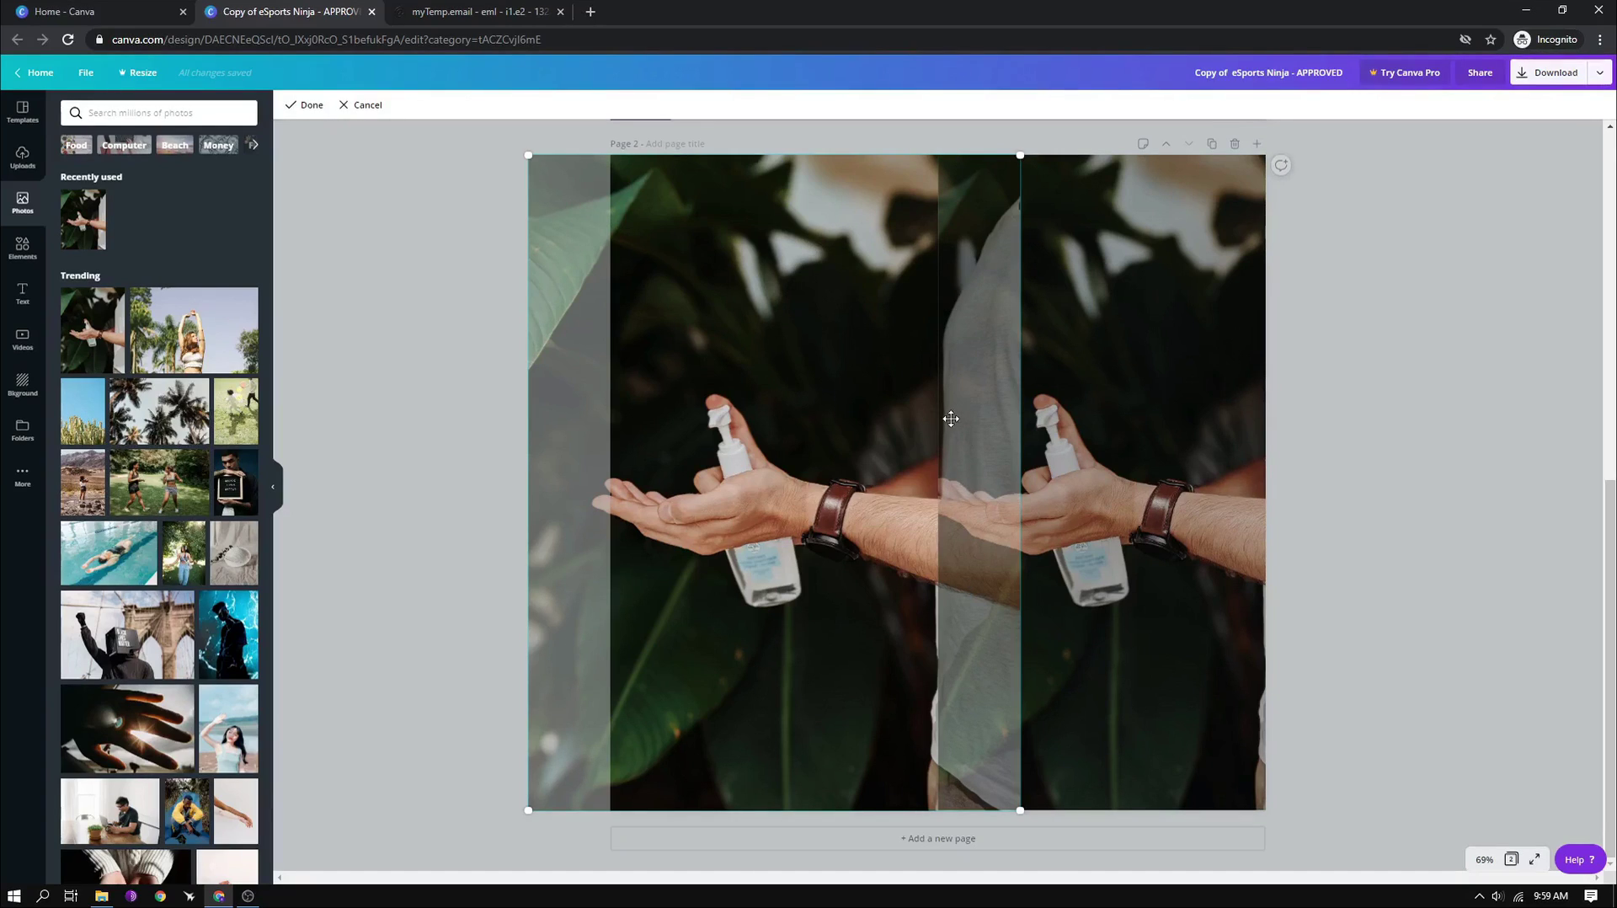
left_click_drag(836, 398, 728, 400)
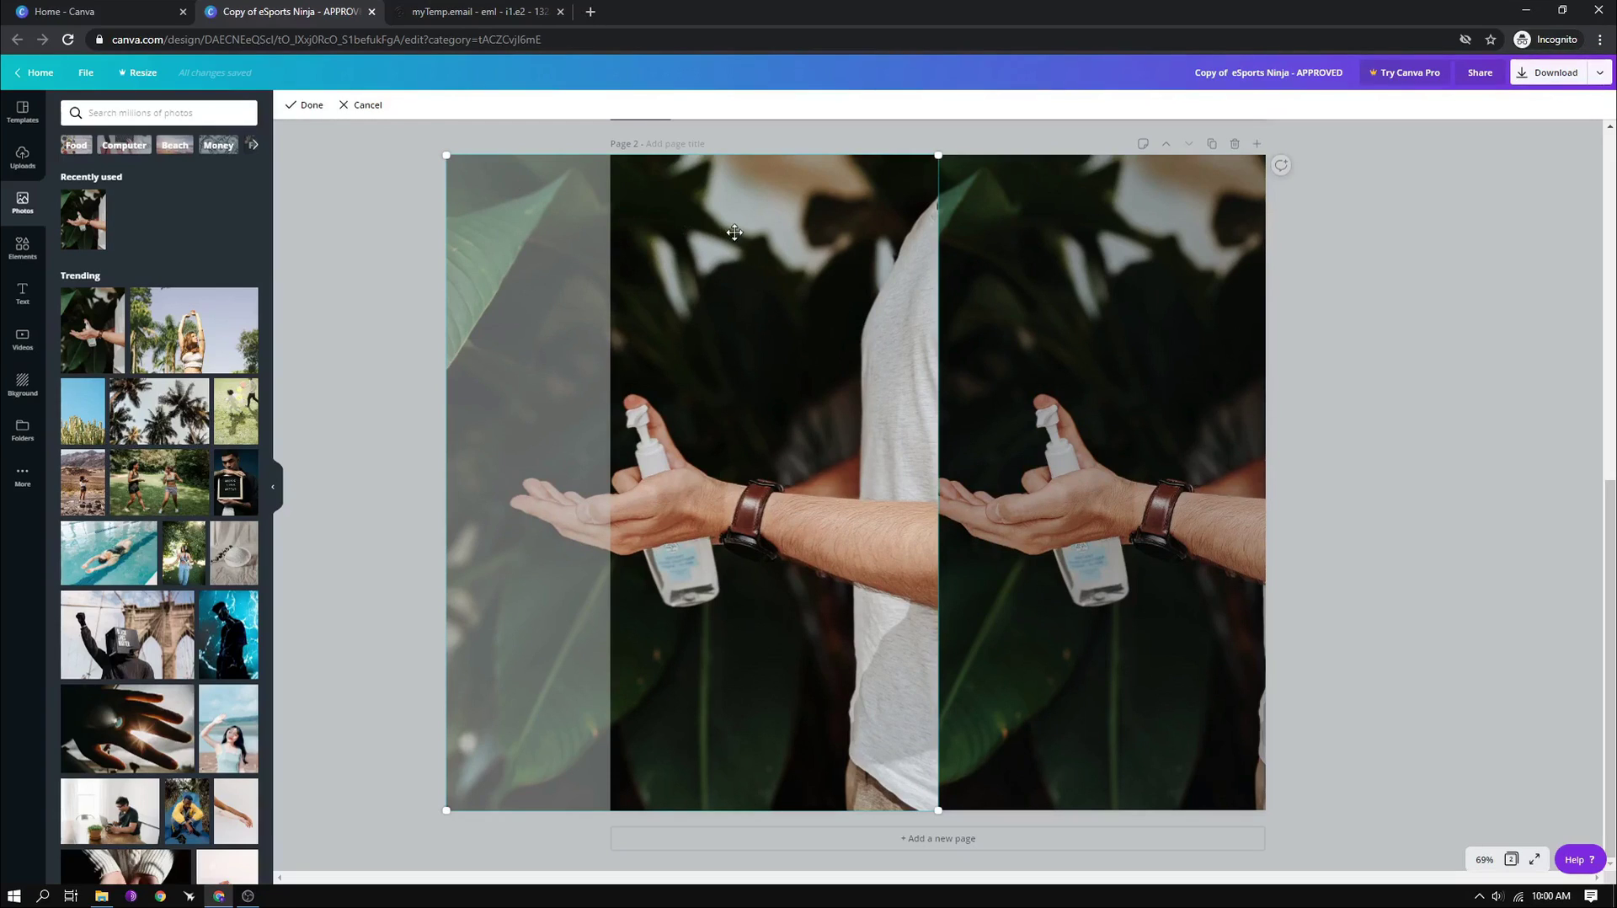
left_click(305, 107)
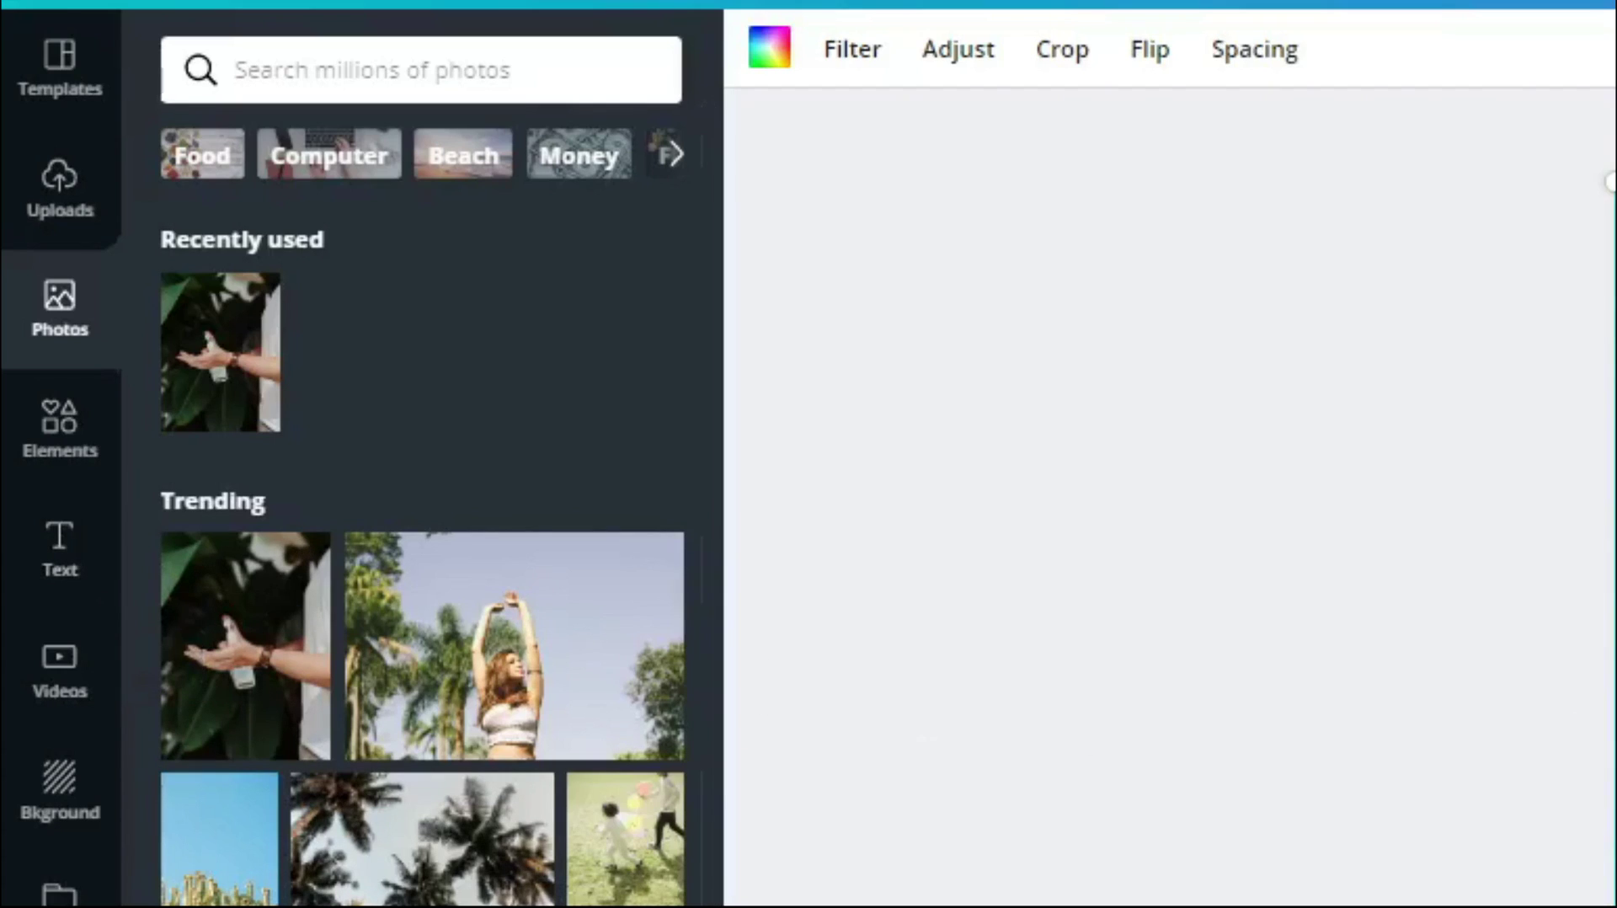
Browse the Text panel's styled presets, such as GLOW and COFFEE PLEASE
left_click(57, 591)
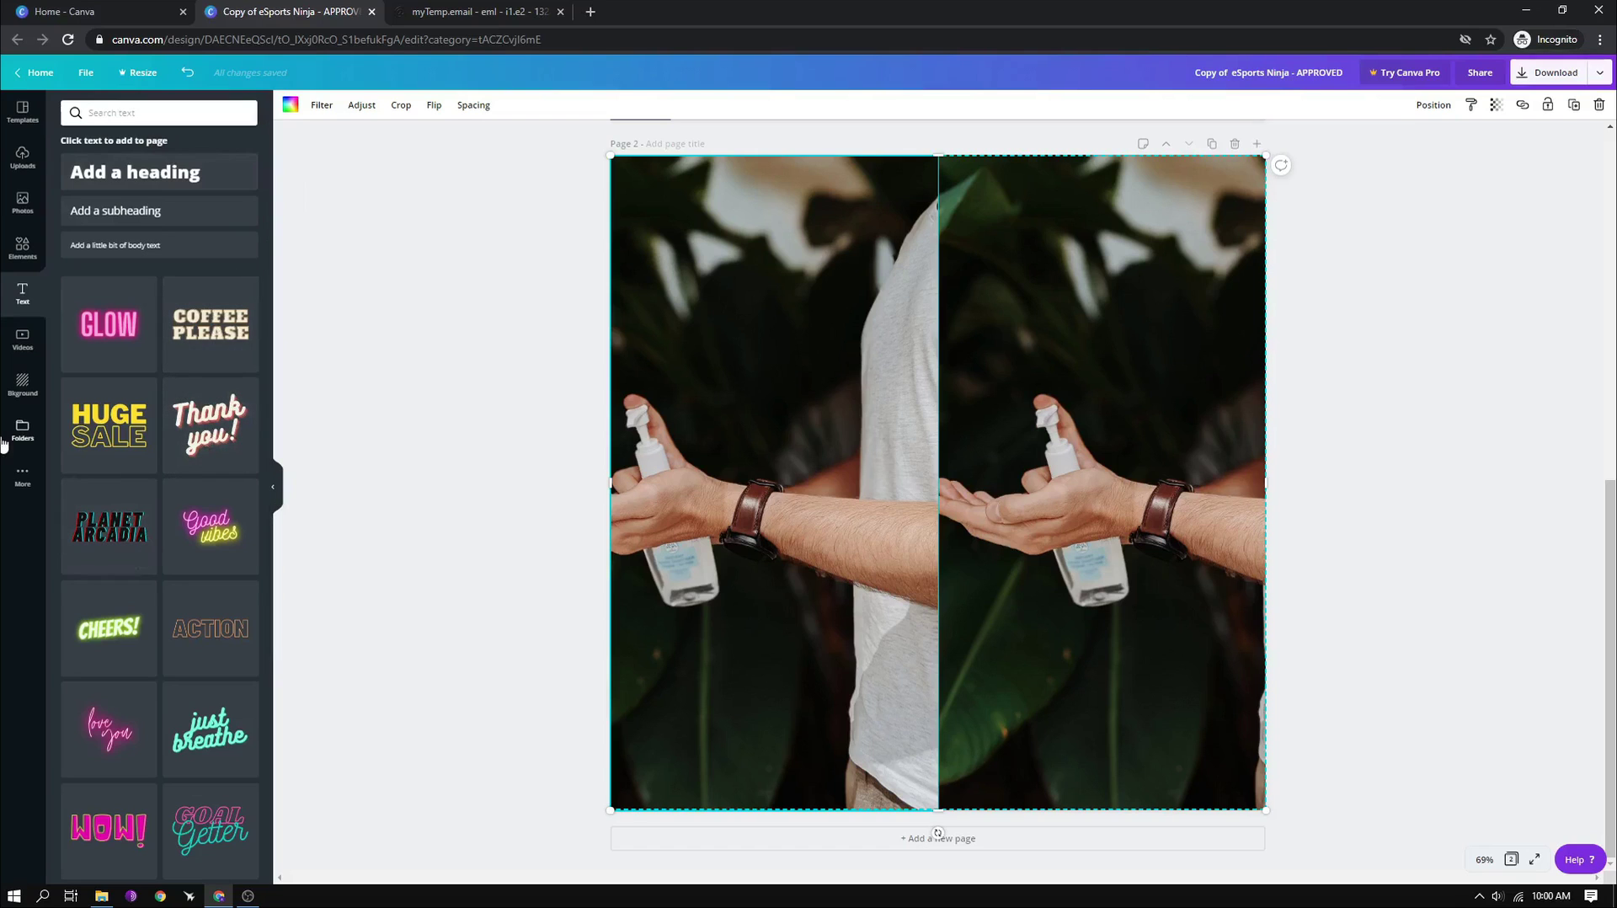
scroll(109, 329, "down", 2)
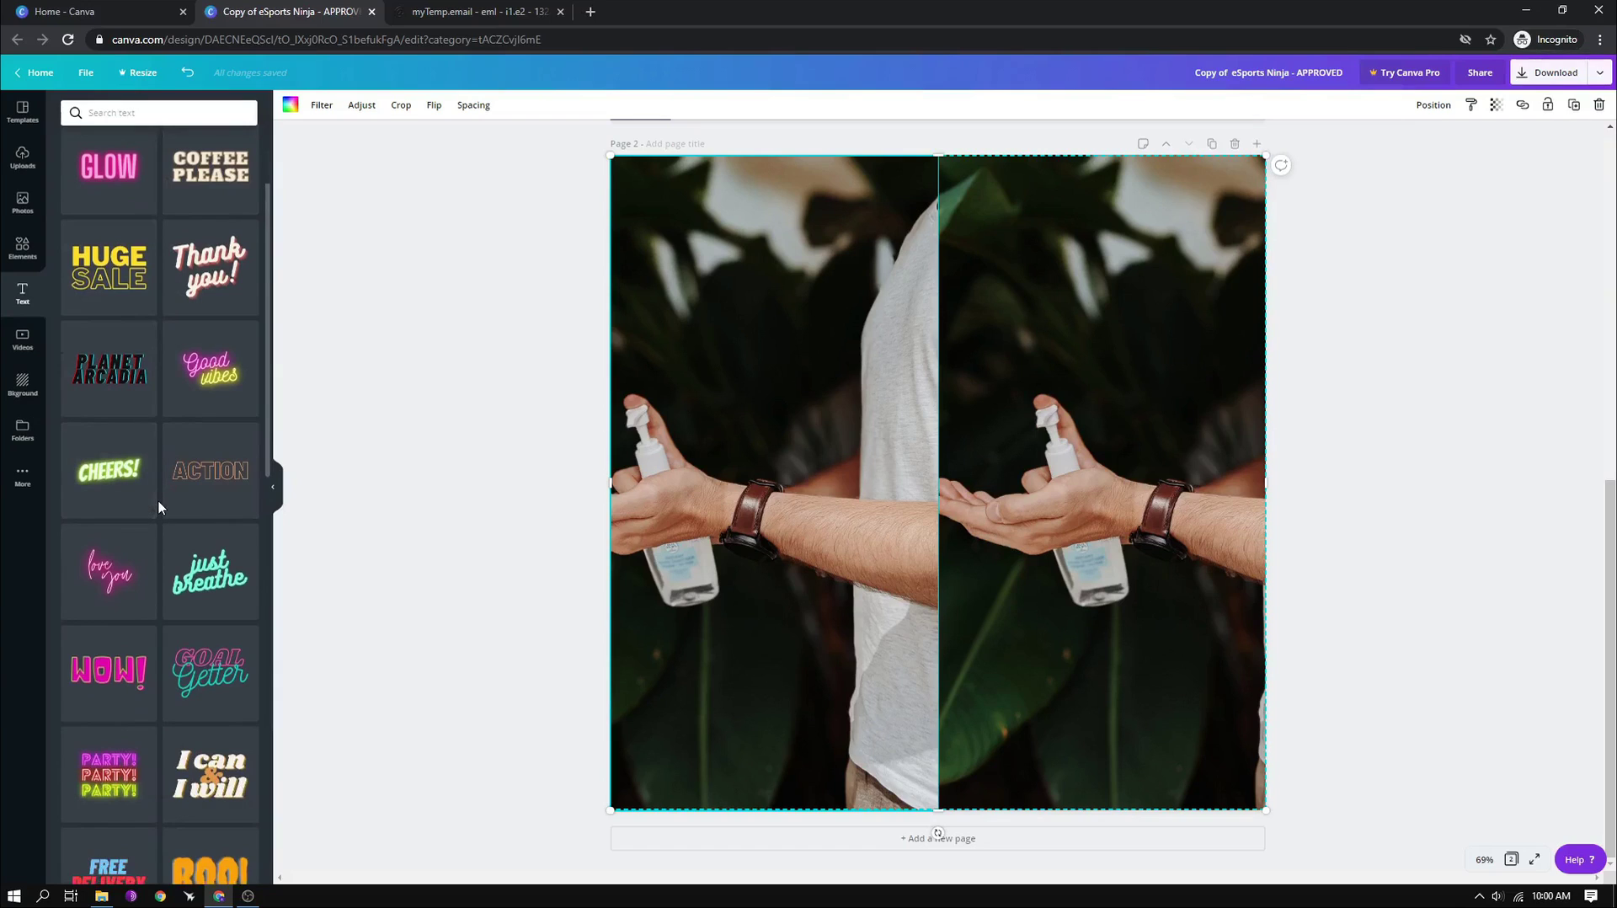
scroll(160, 507, "down", 1)
scroll(160, 506, "down", 2)
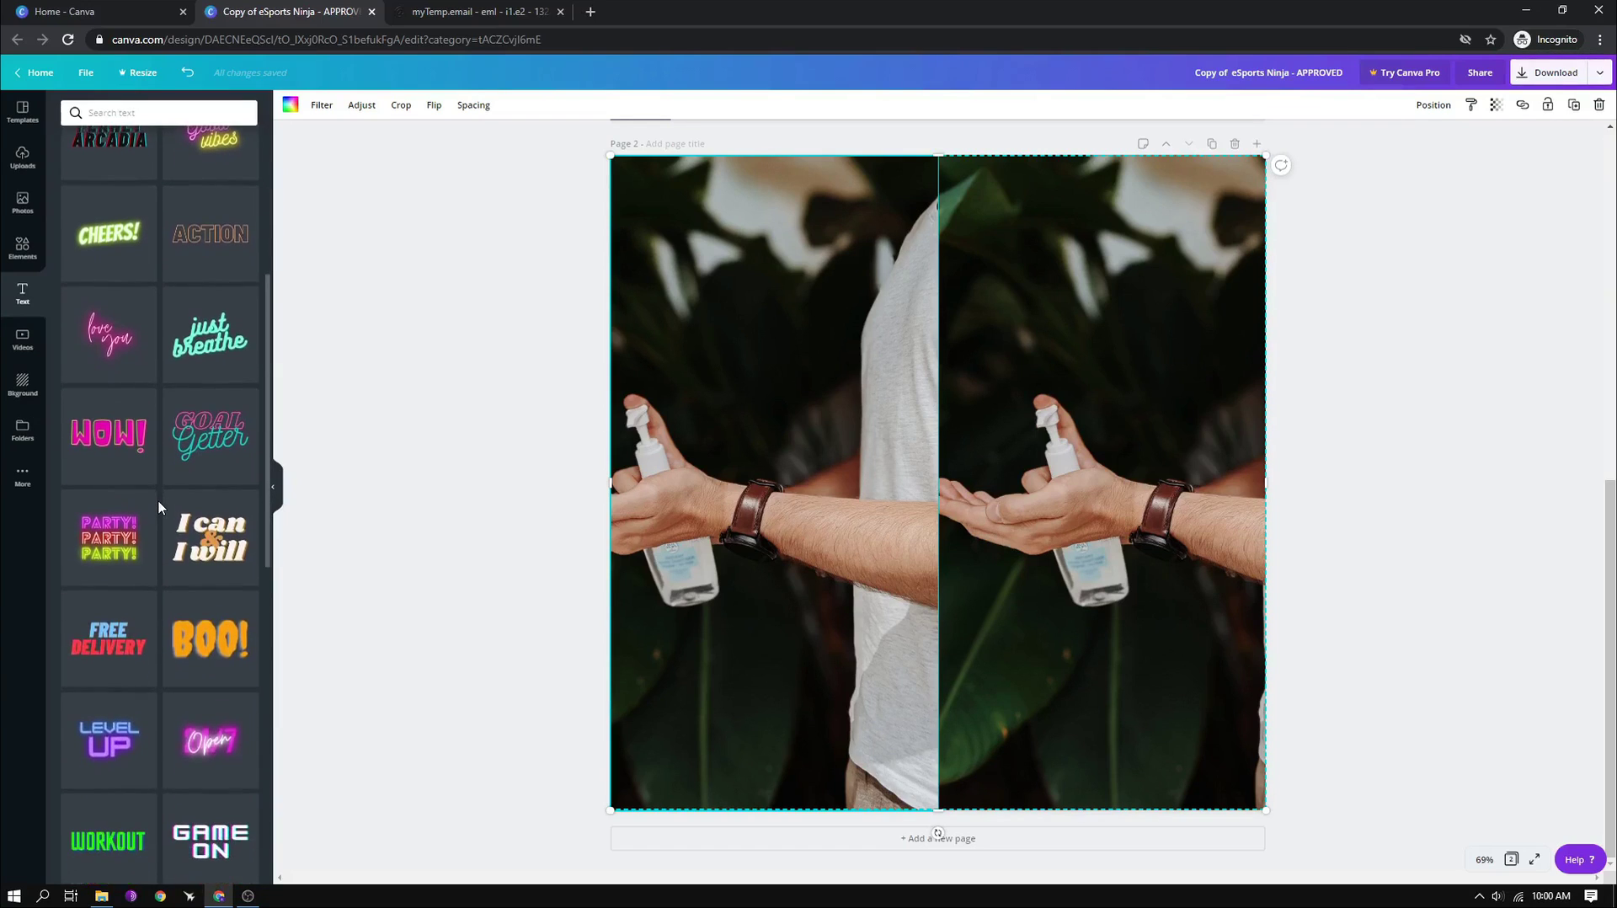
scroll(160, 507, "up", 3)
scroll(160, 507, "up", 1)
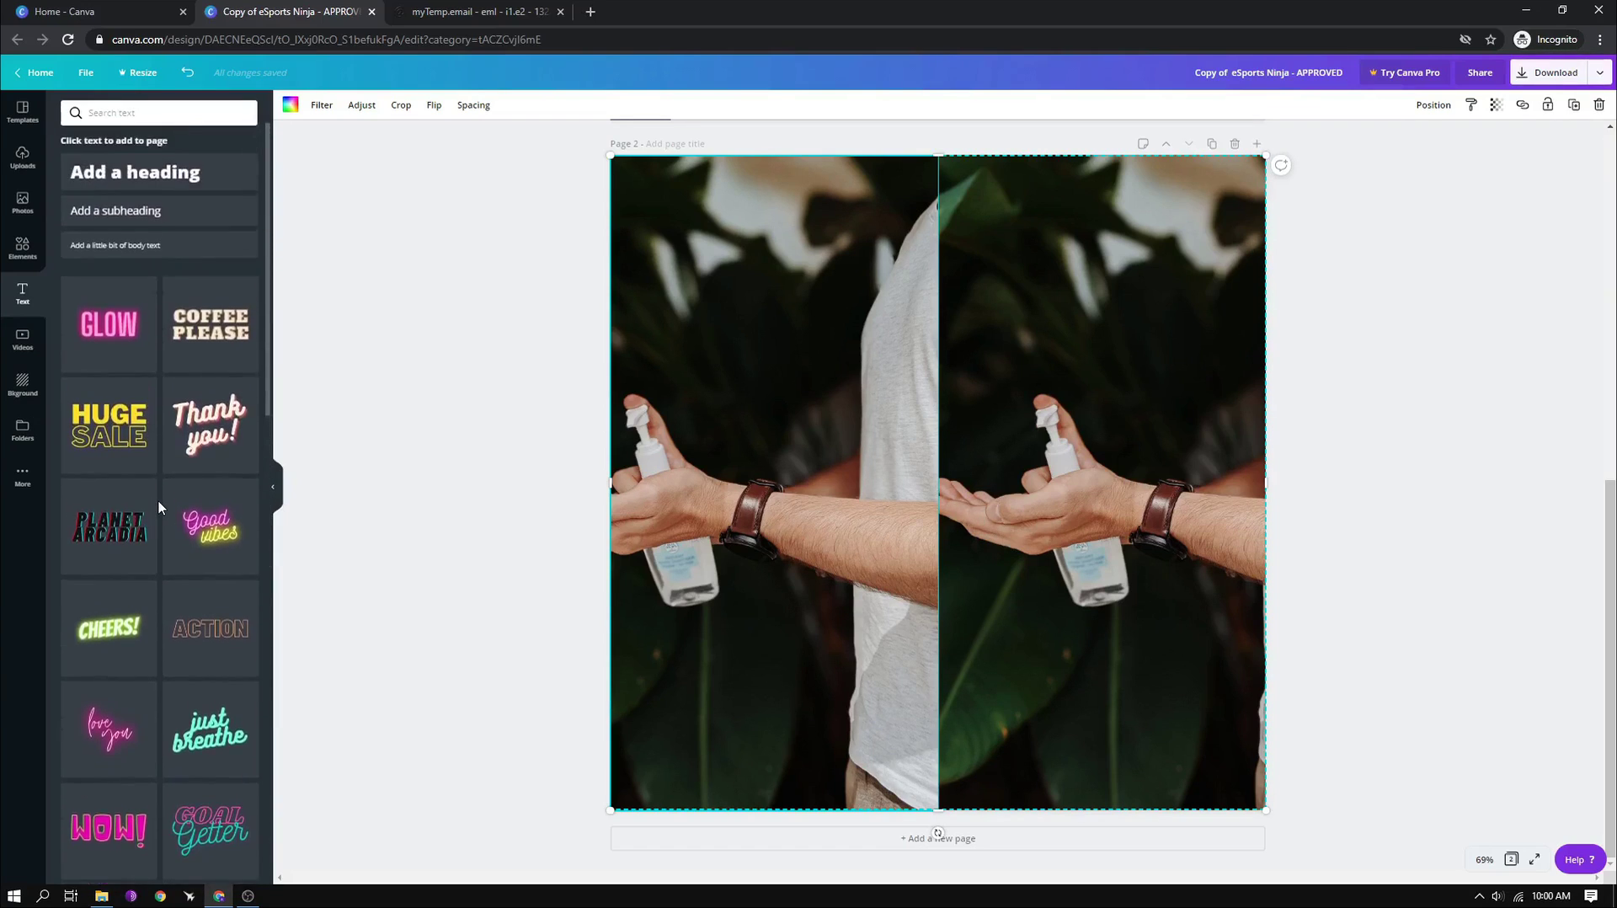
scroll(160, 507, "down", 3)
scroll(160, 507, "down", 4)
scroll(160, 507, "up", 5)
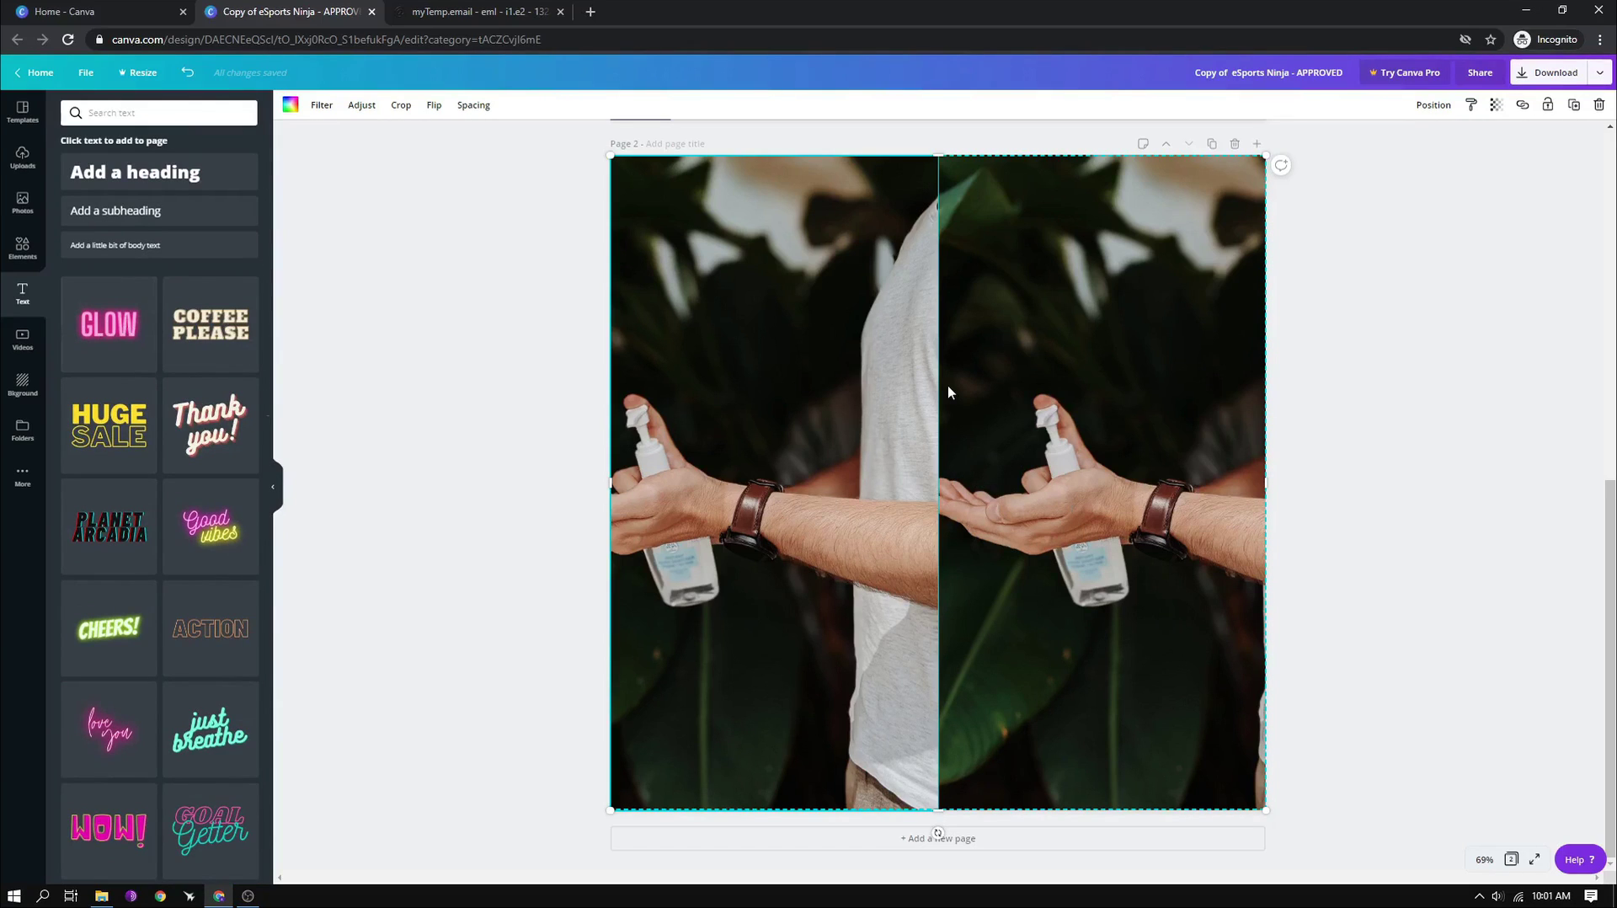
Place one pink GLOW heading near the page bottom and a second across the top
left_click_drag(928, 493, 949, 615)
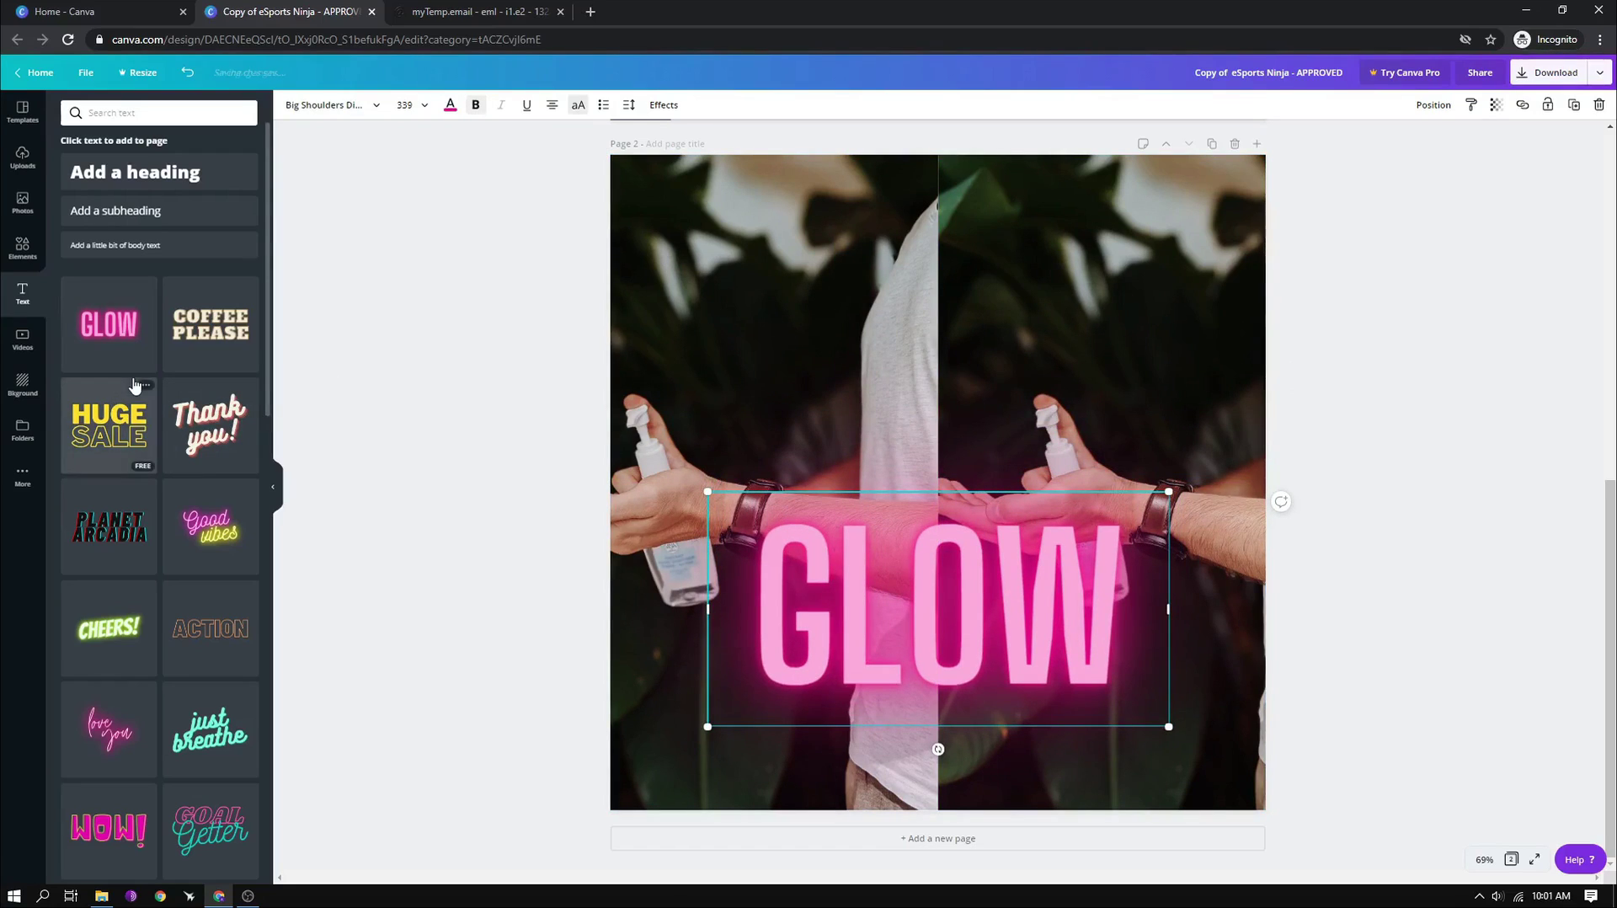
left_click_drag(941, 549, 936, 619)
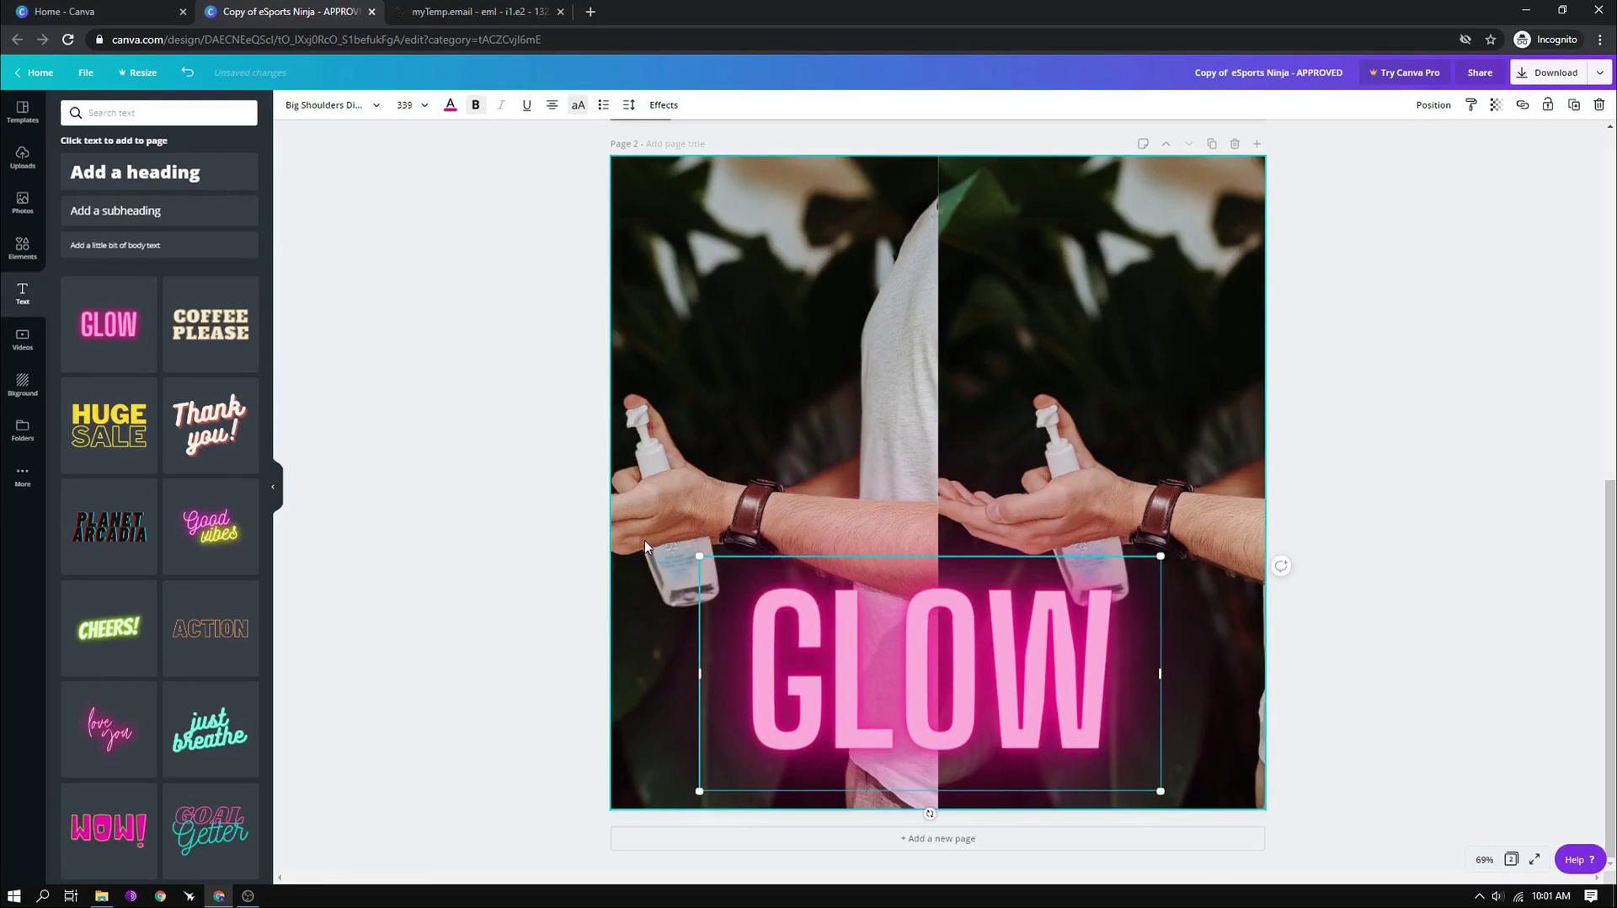
mouse_move(109, 325)
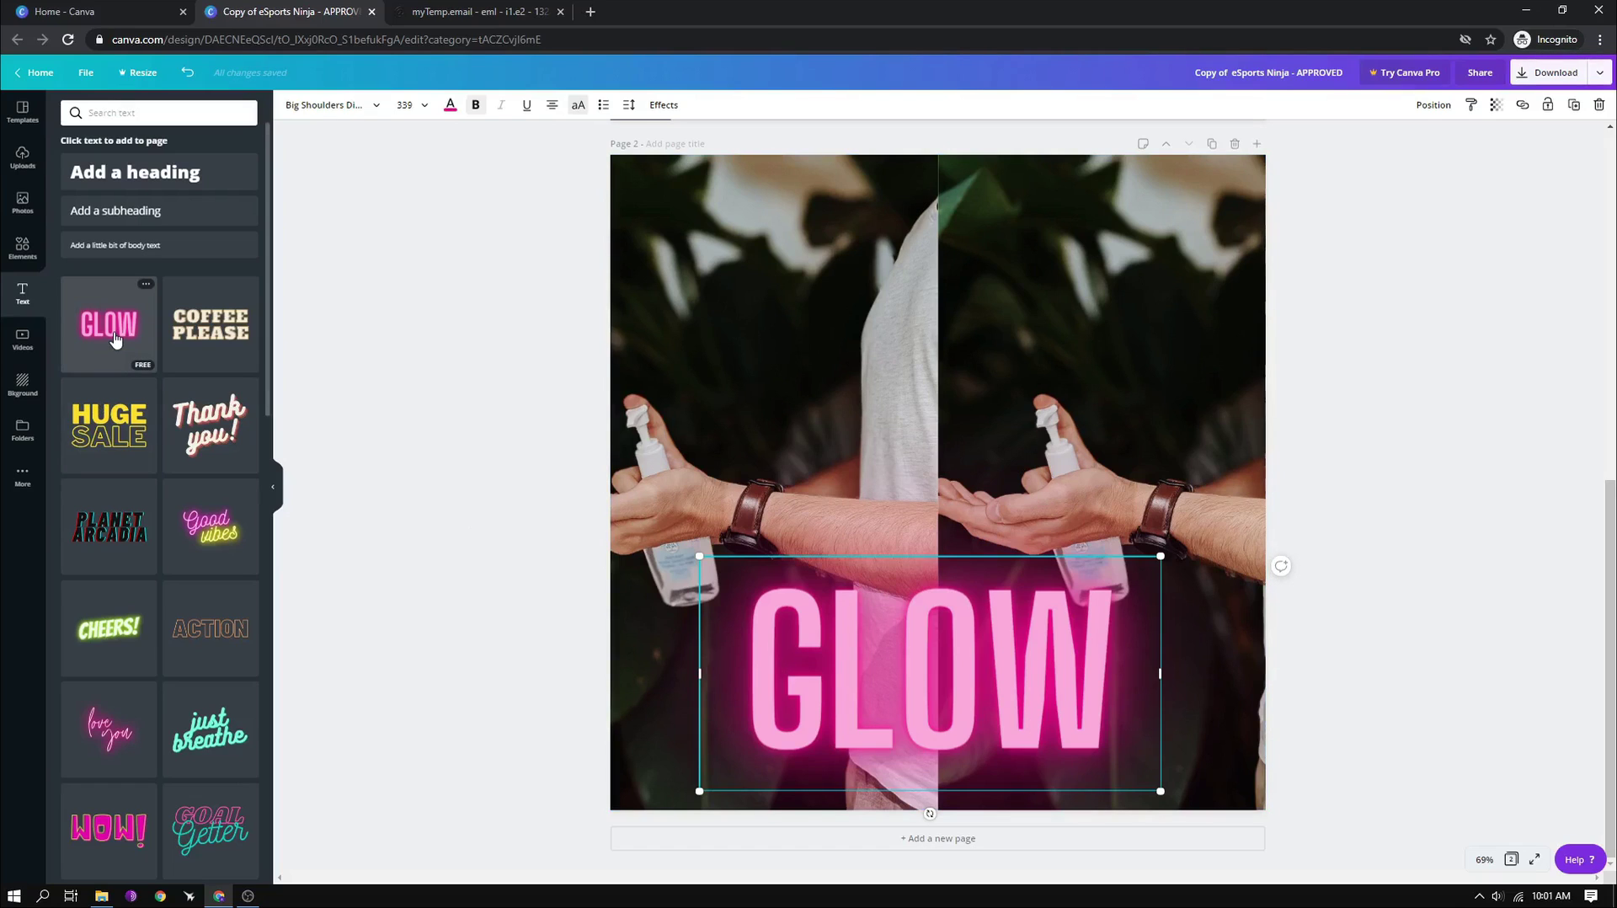
mouse_move(116, 339)
left_mouse_down()
mouse_move(867, 305)
mouse_move(760, 249)
left_mouse_up()
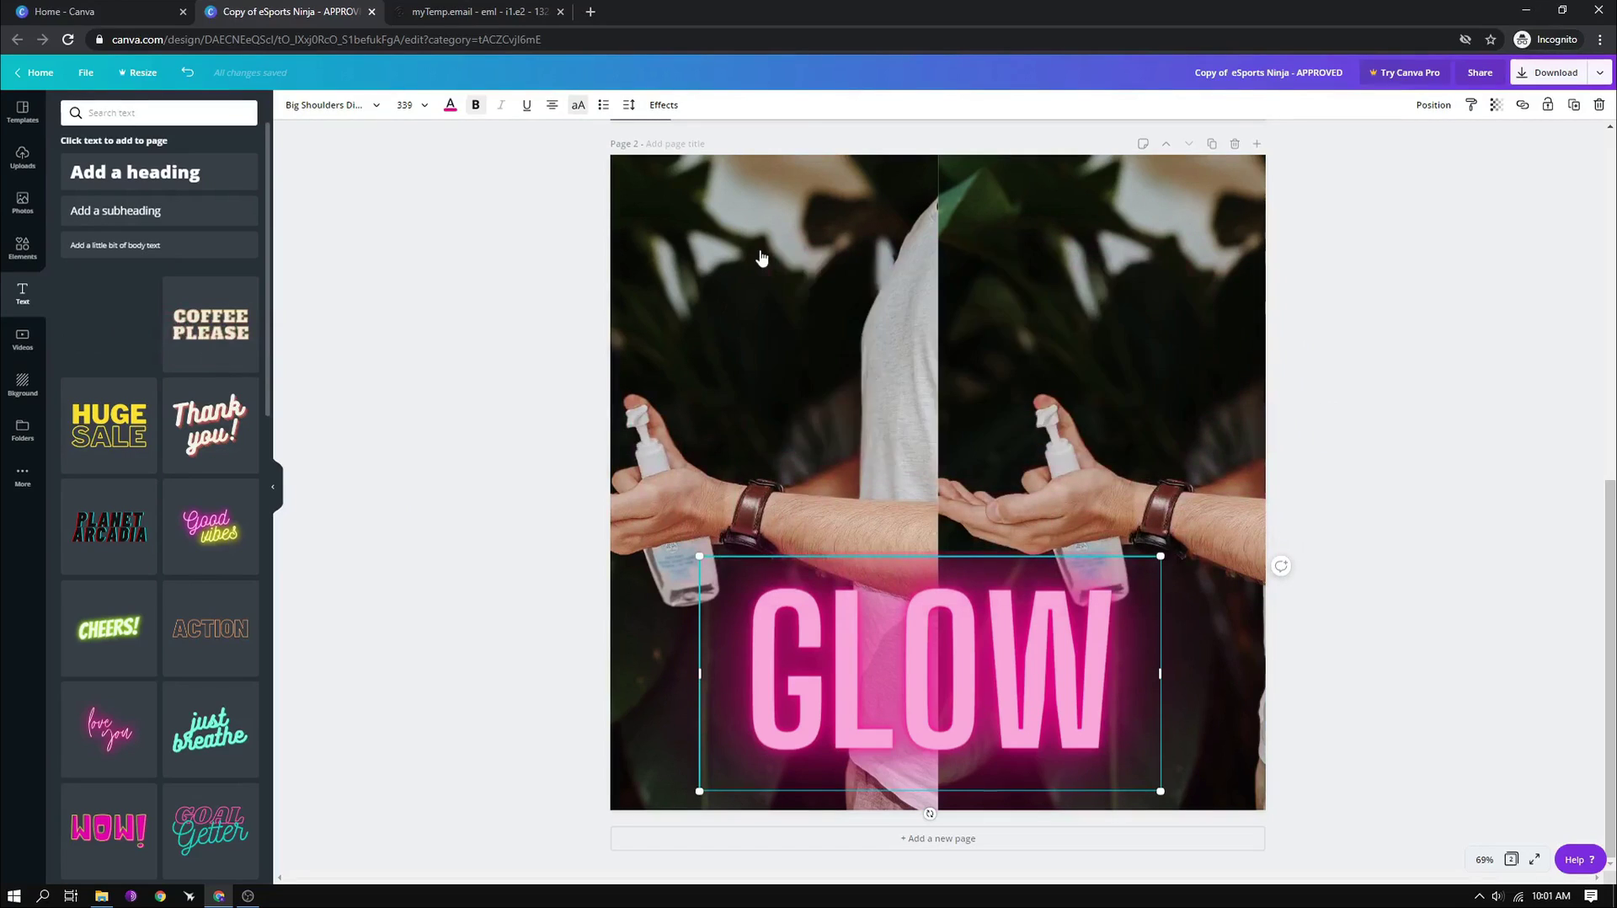
left_click_drag(965, 351, 935, 352)
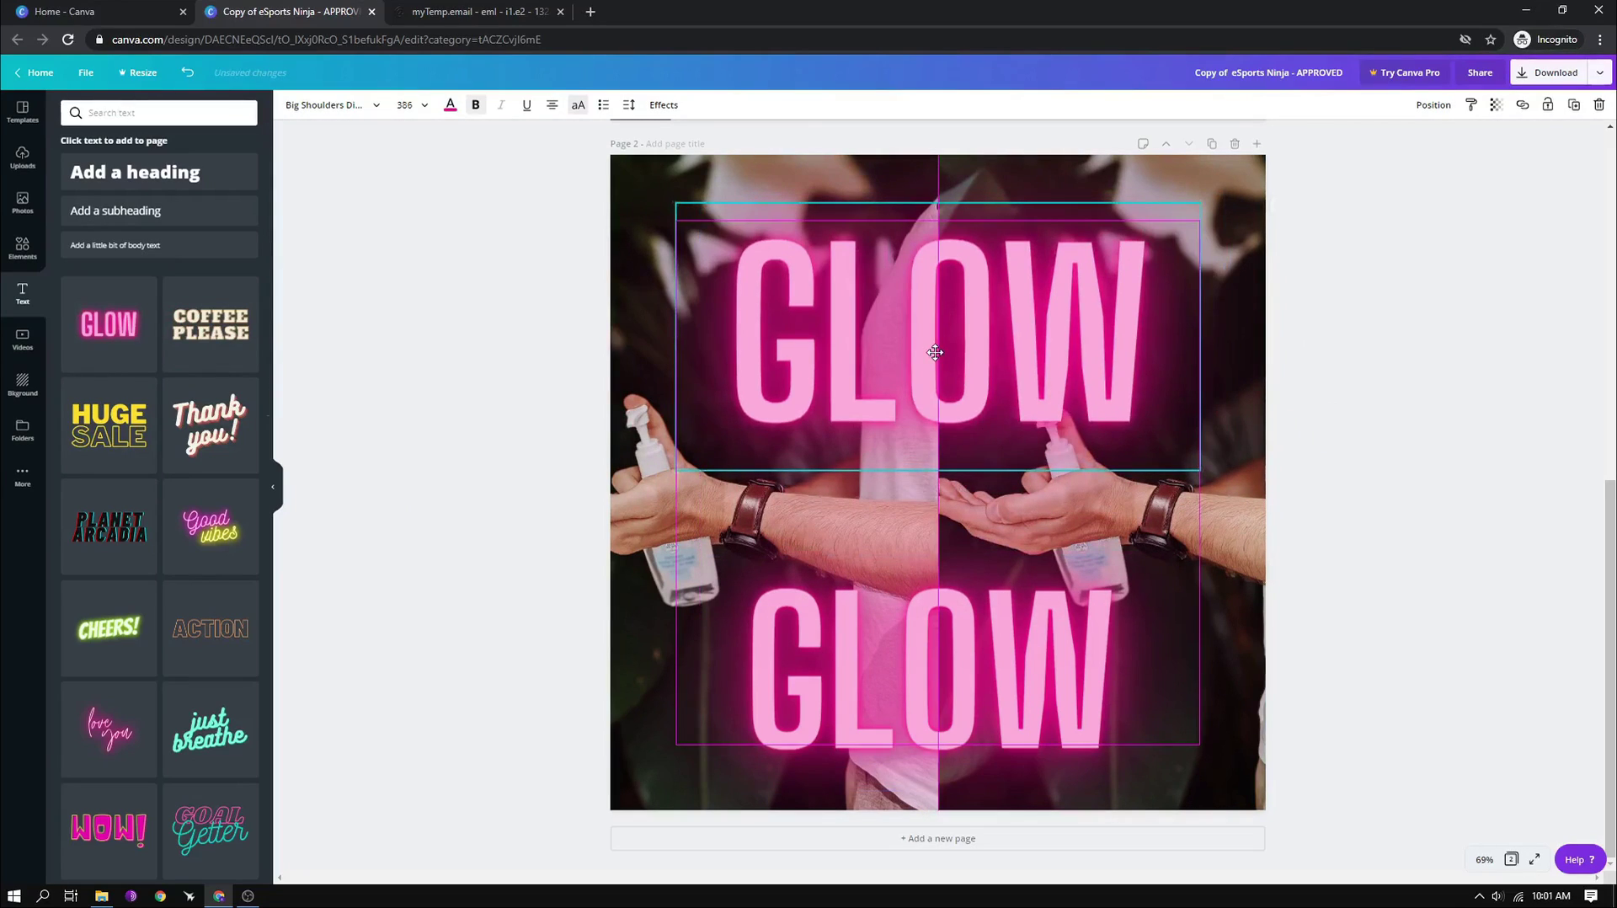
left_click(1226, 219)
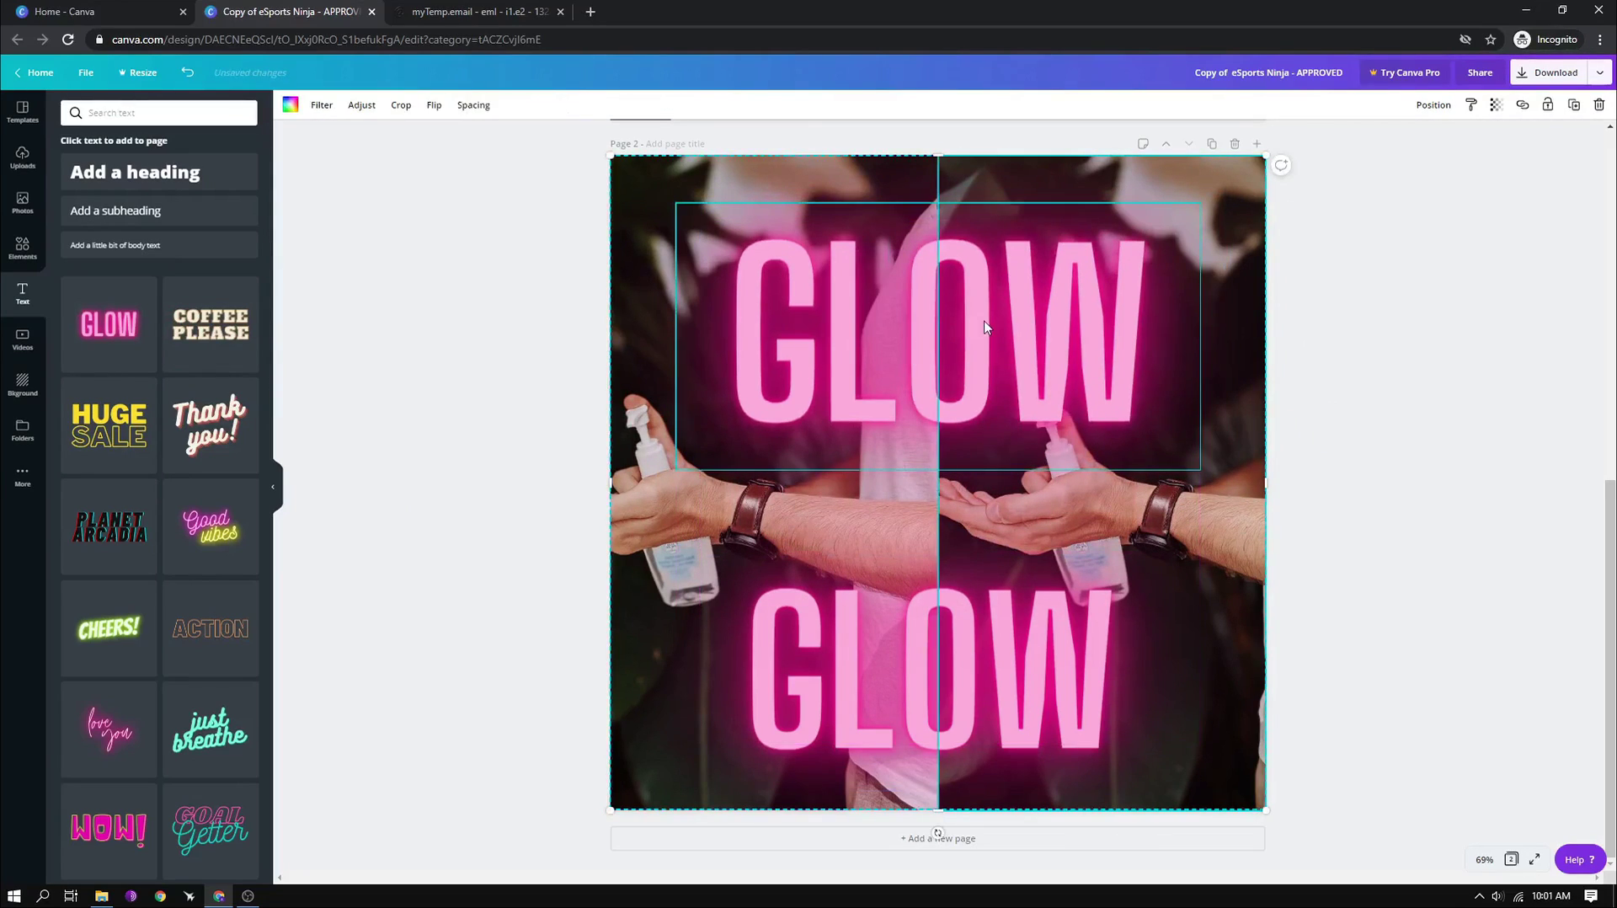
left_click(1135, 361)
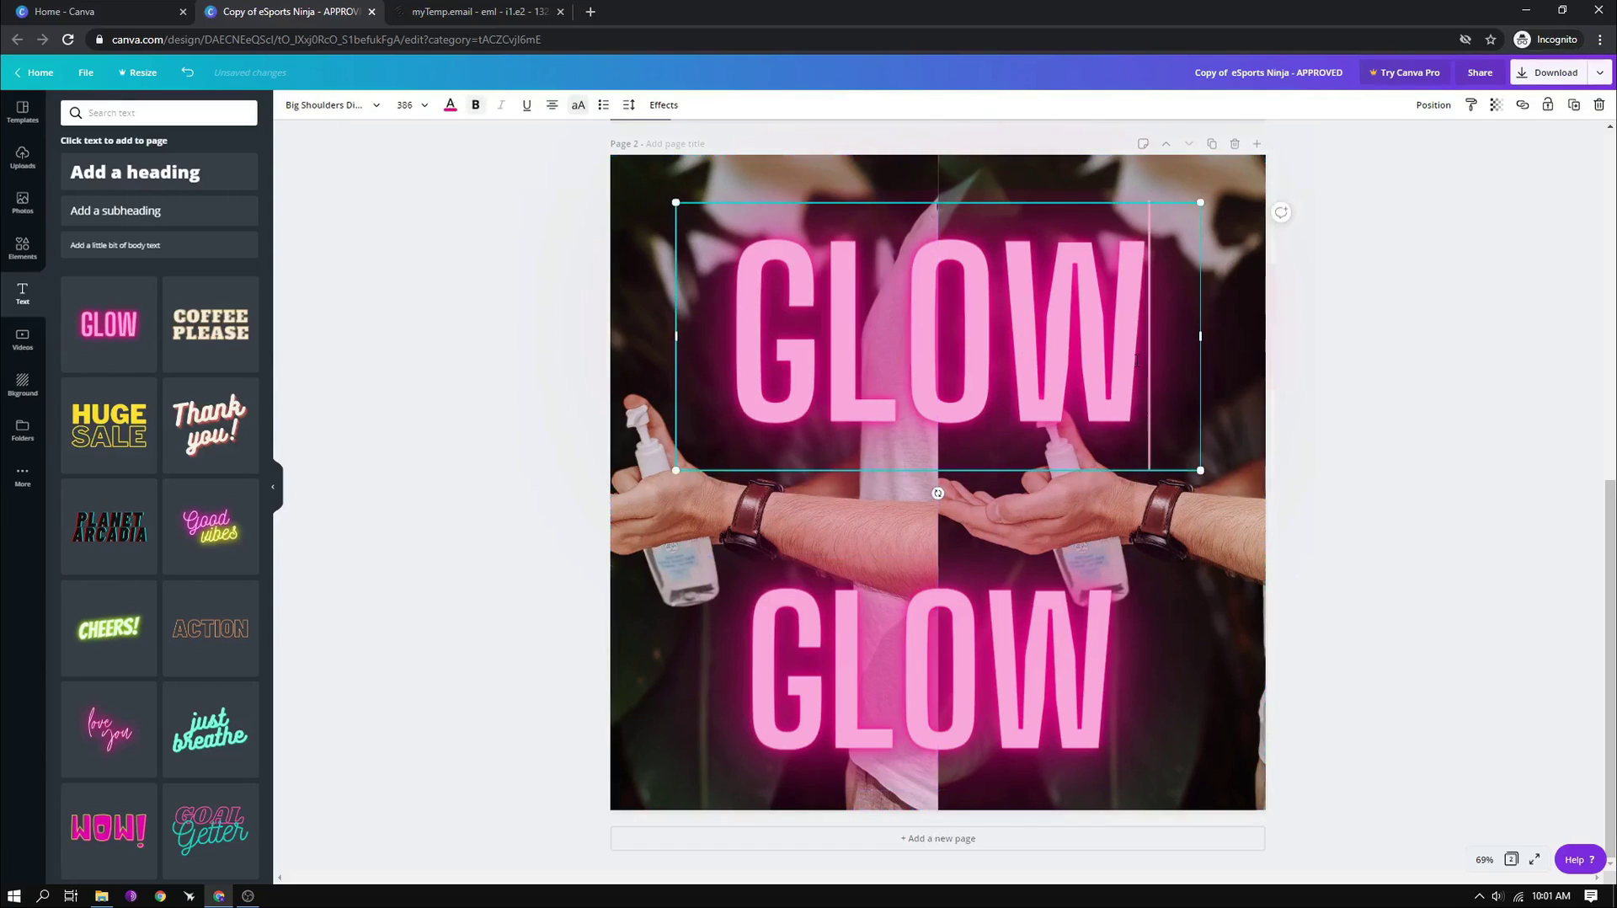
left_click(1135, 361)
Make the top GLOW heading white, keeping size 386 and uppercase lettering
left_click(369, 107)
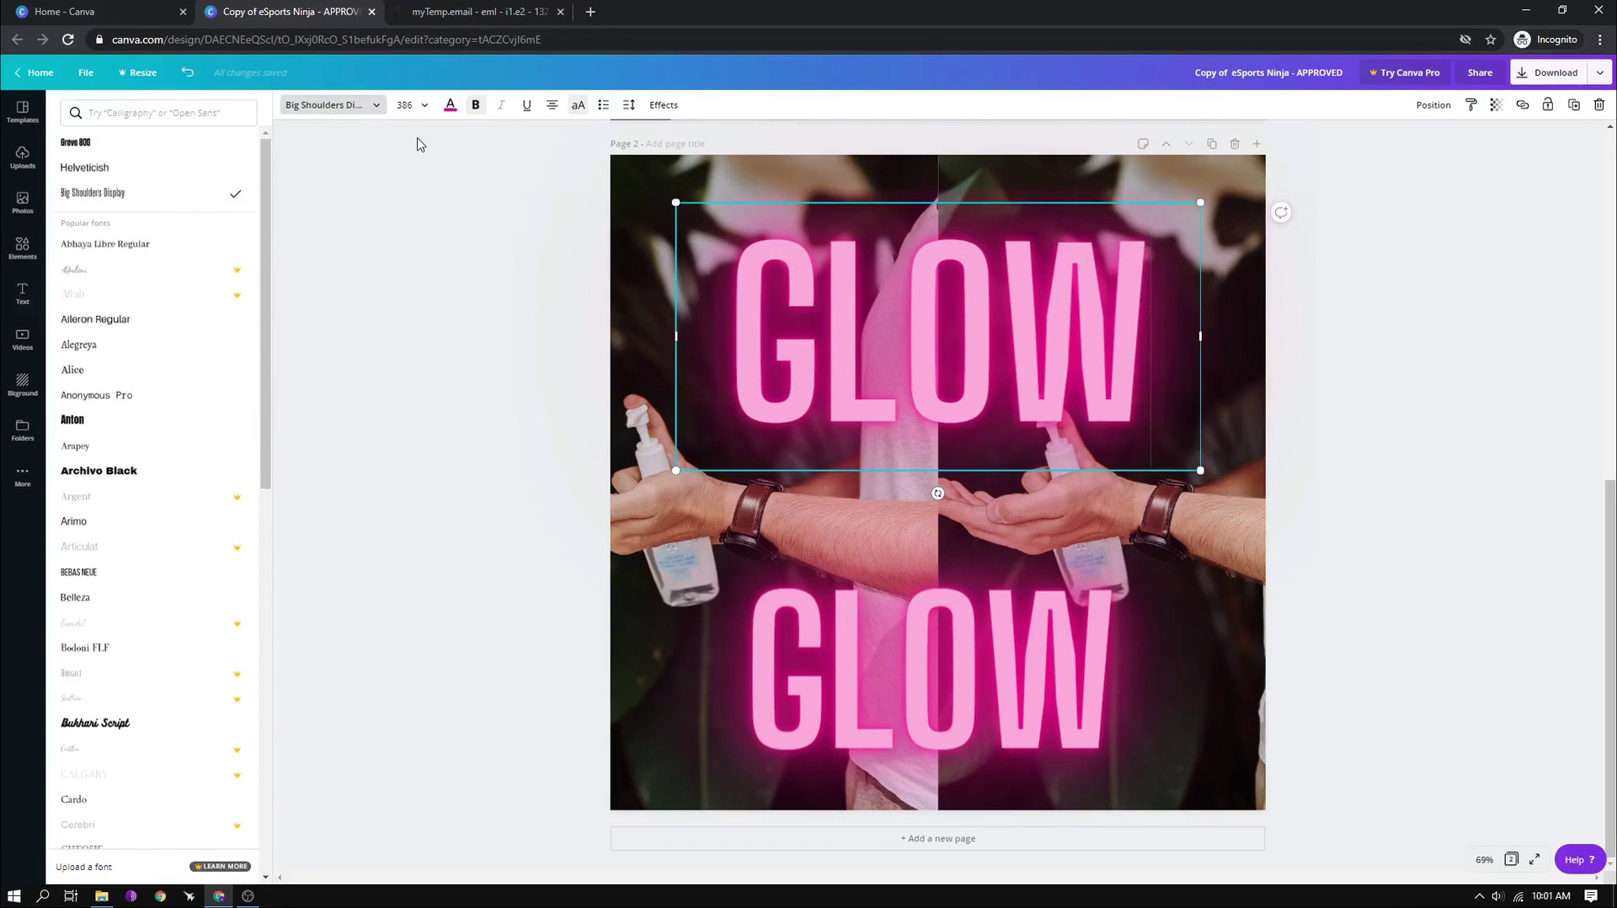
left_click(405, 105)
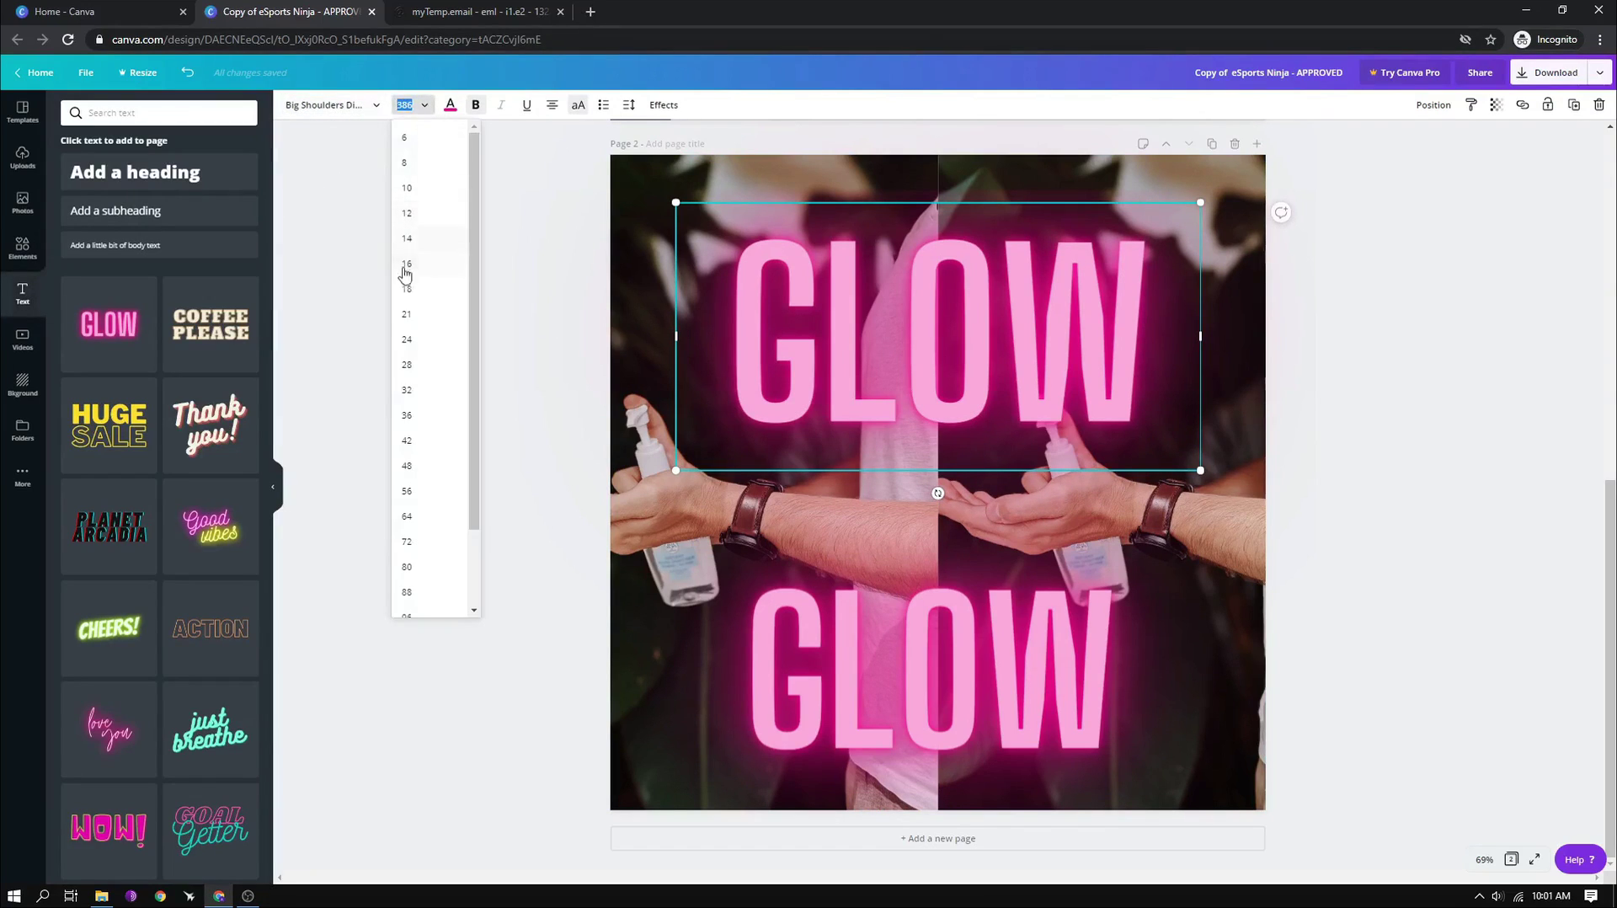
left_click(505, 191)
left_click(822, 270)
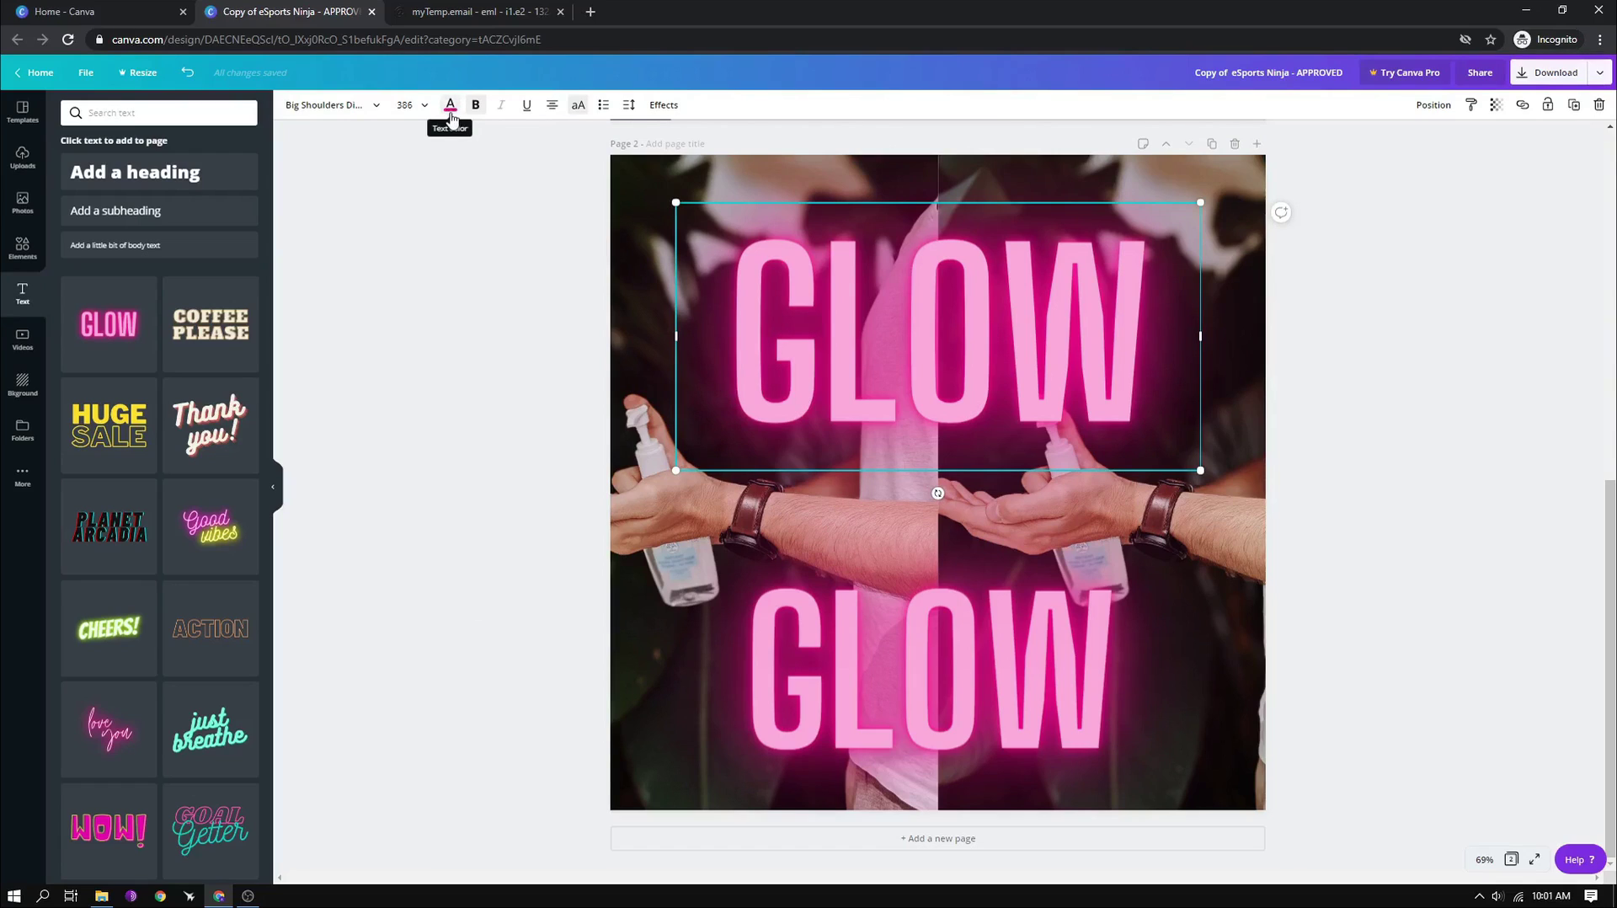
left_click(451, 106)
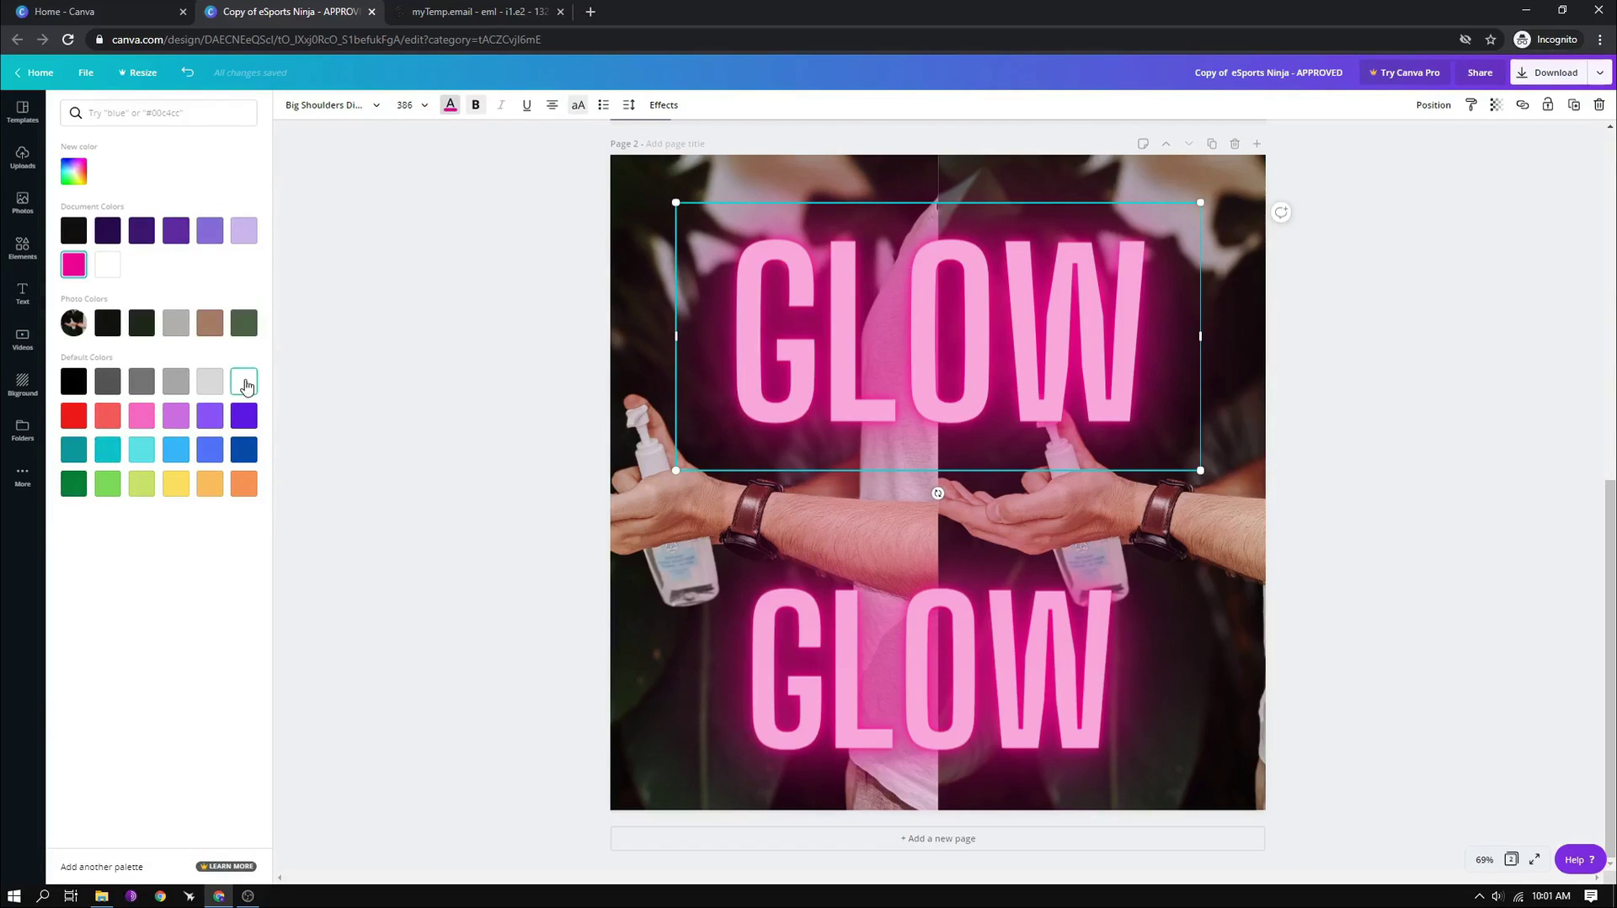
left_click(246, 386)
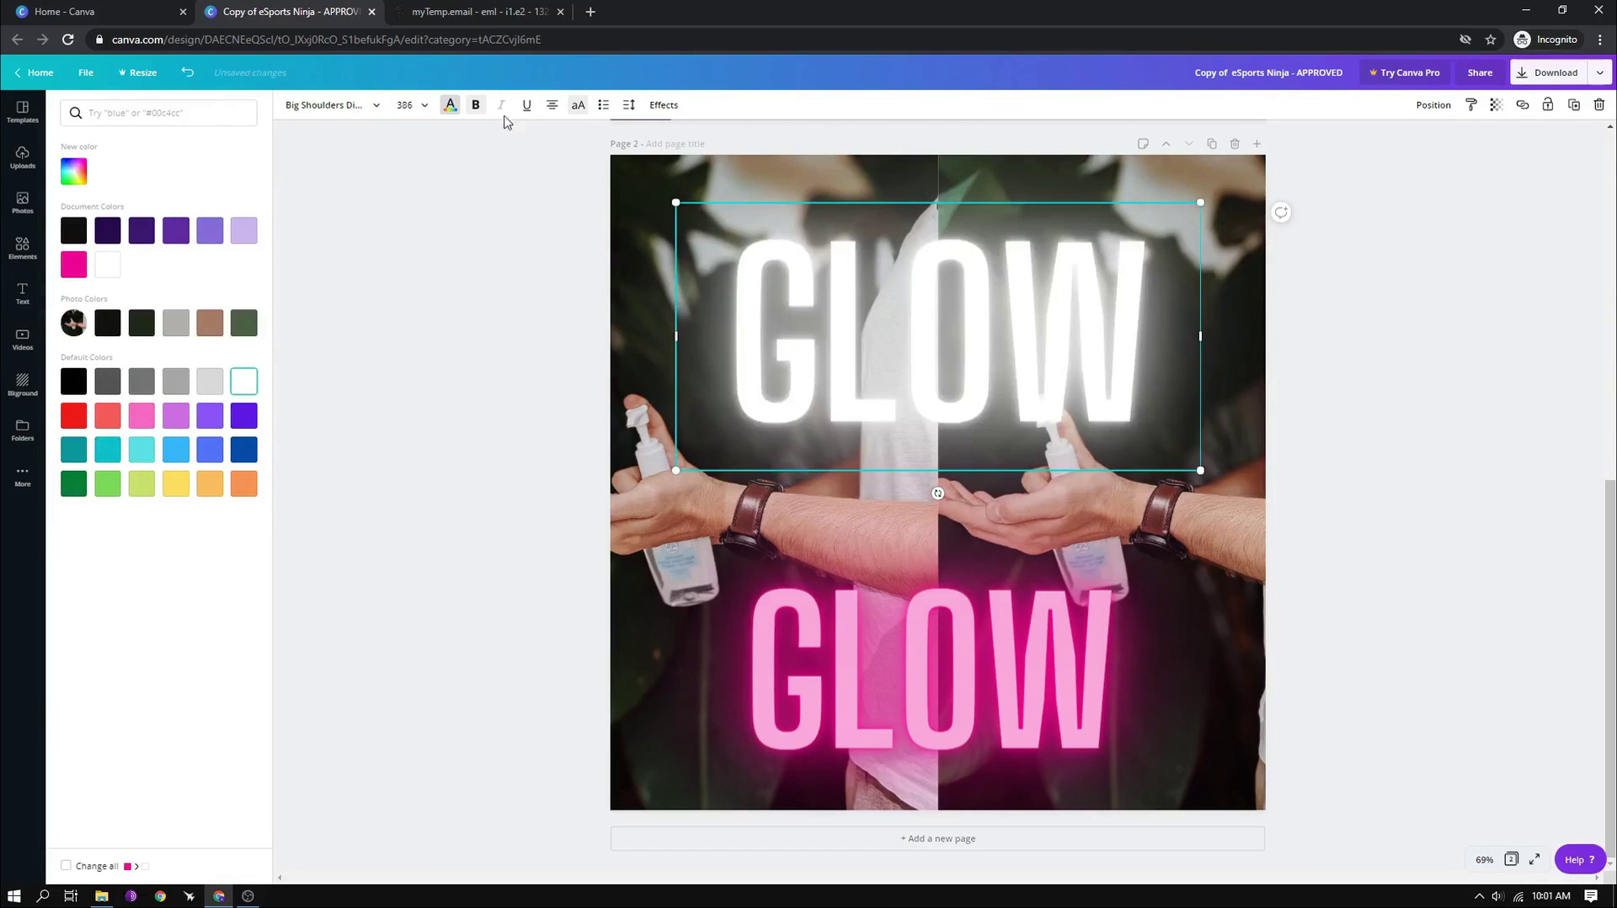
left_click(476, 106)
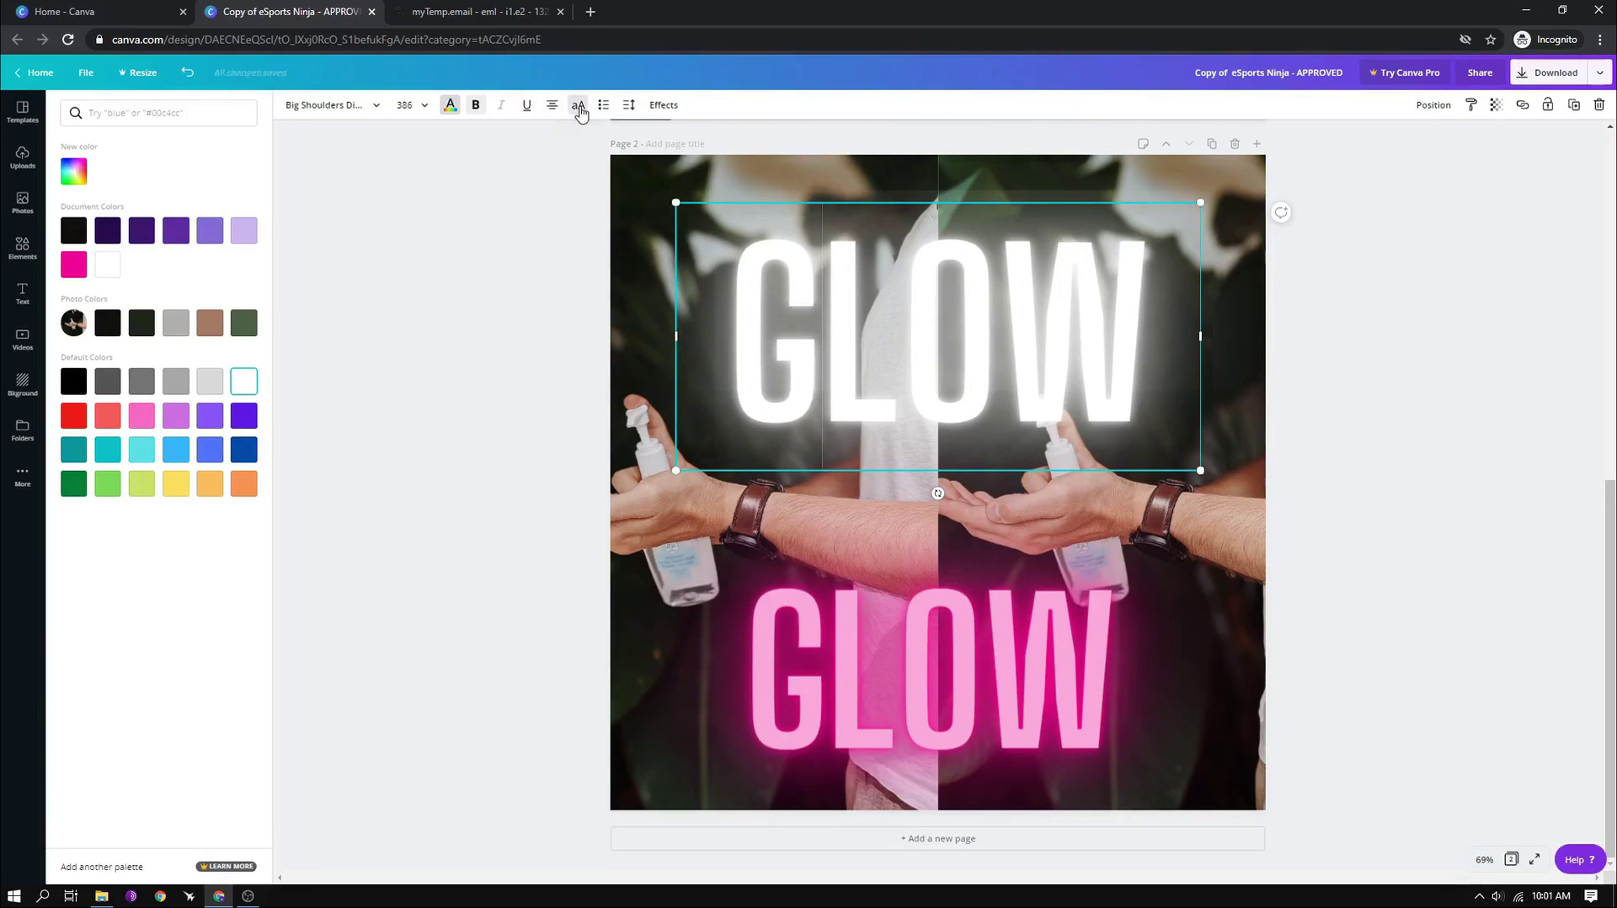
left_click(578, 106)
left_click(577, 106)
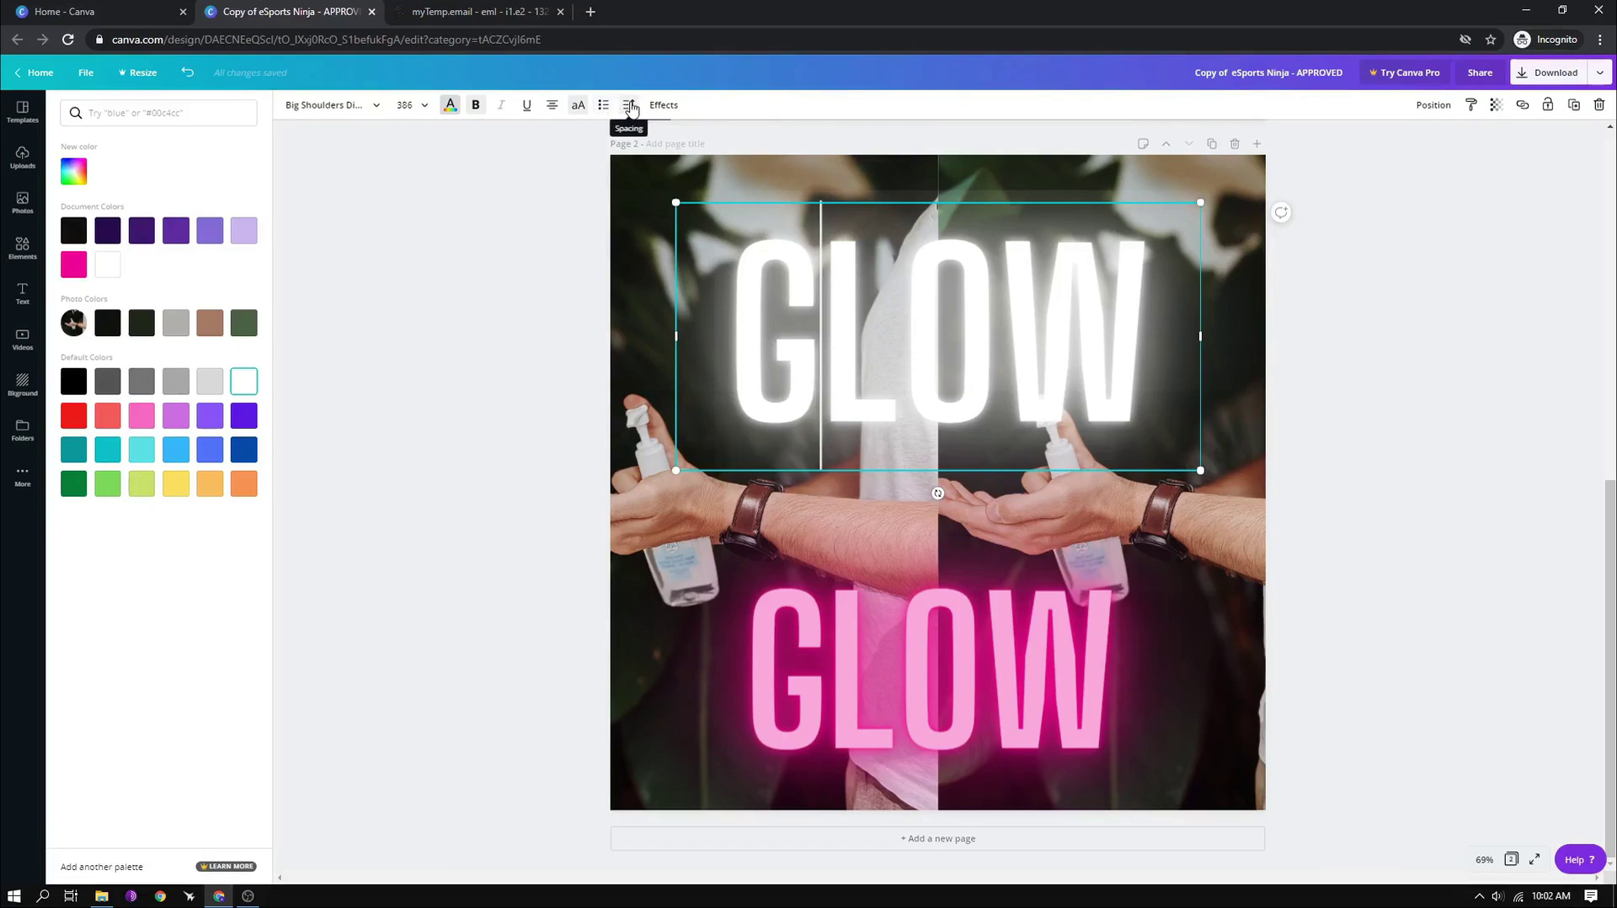
Set GLOW letter spacing to 20 and add a second word on a new line beneath it
left_click(630, 106)
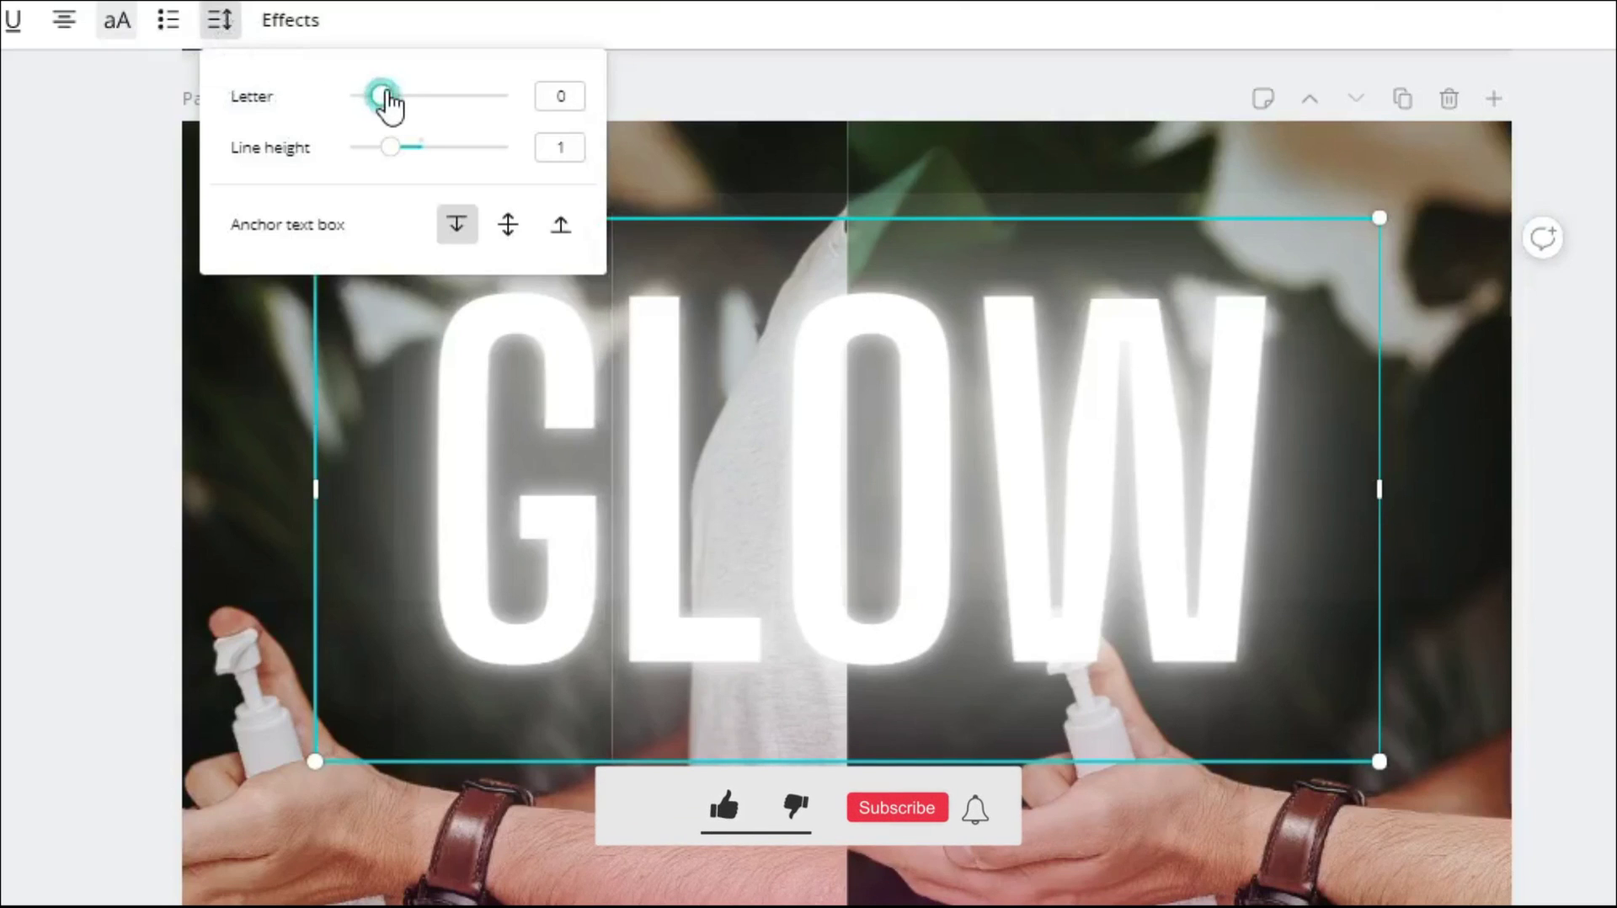
mouse_move(383, 96)
left_mouse_down()
mouse_move(410, 95)
mouse_move(385, 95)
left_mouse_up()
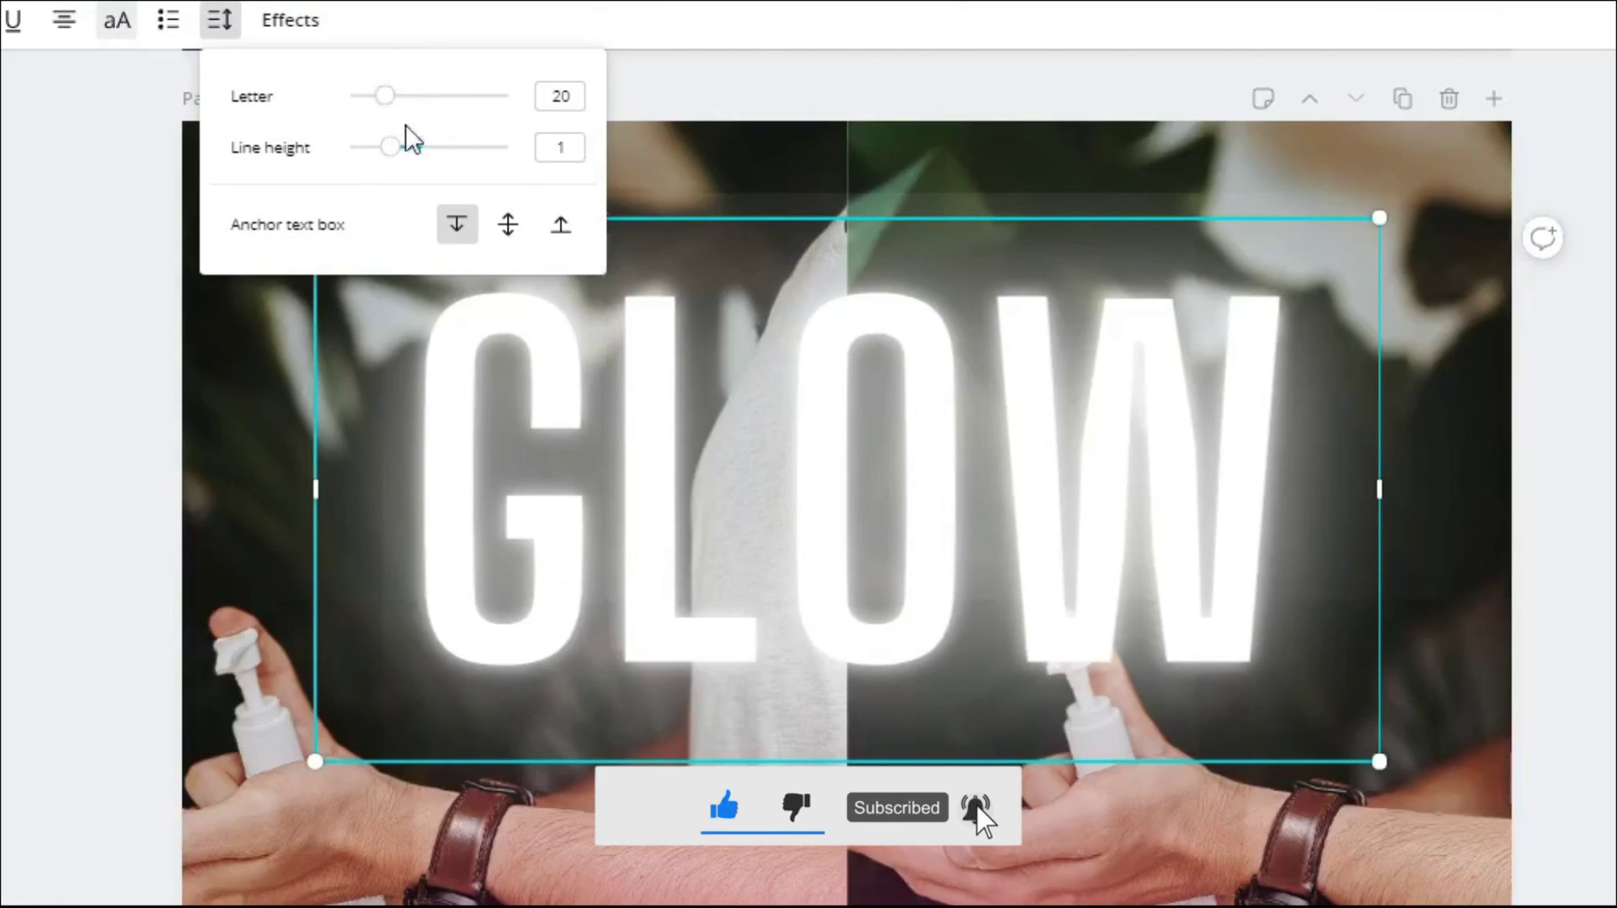
mouse_move(390, 147)
left_mouse_down()
mouse_move(487, 172)
mouse_move(403, 176)
left_mouse_up()
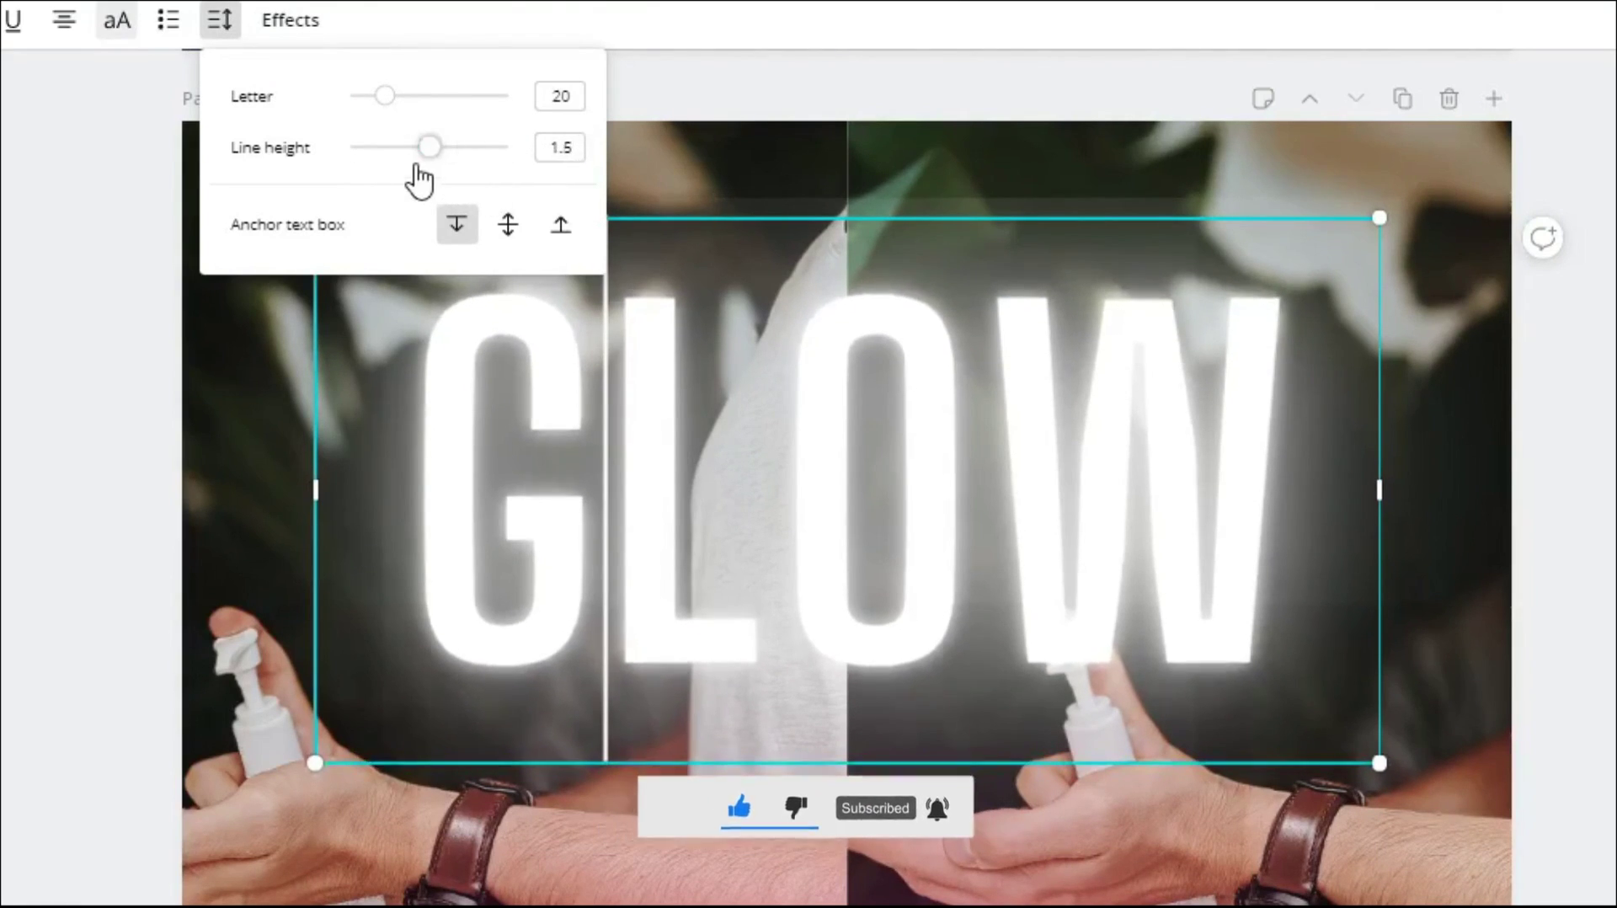
left_click(1261, 500)
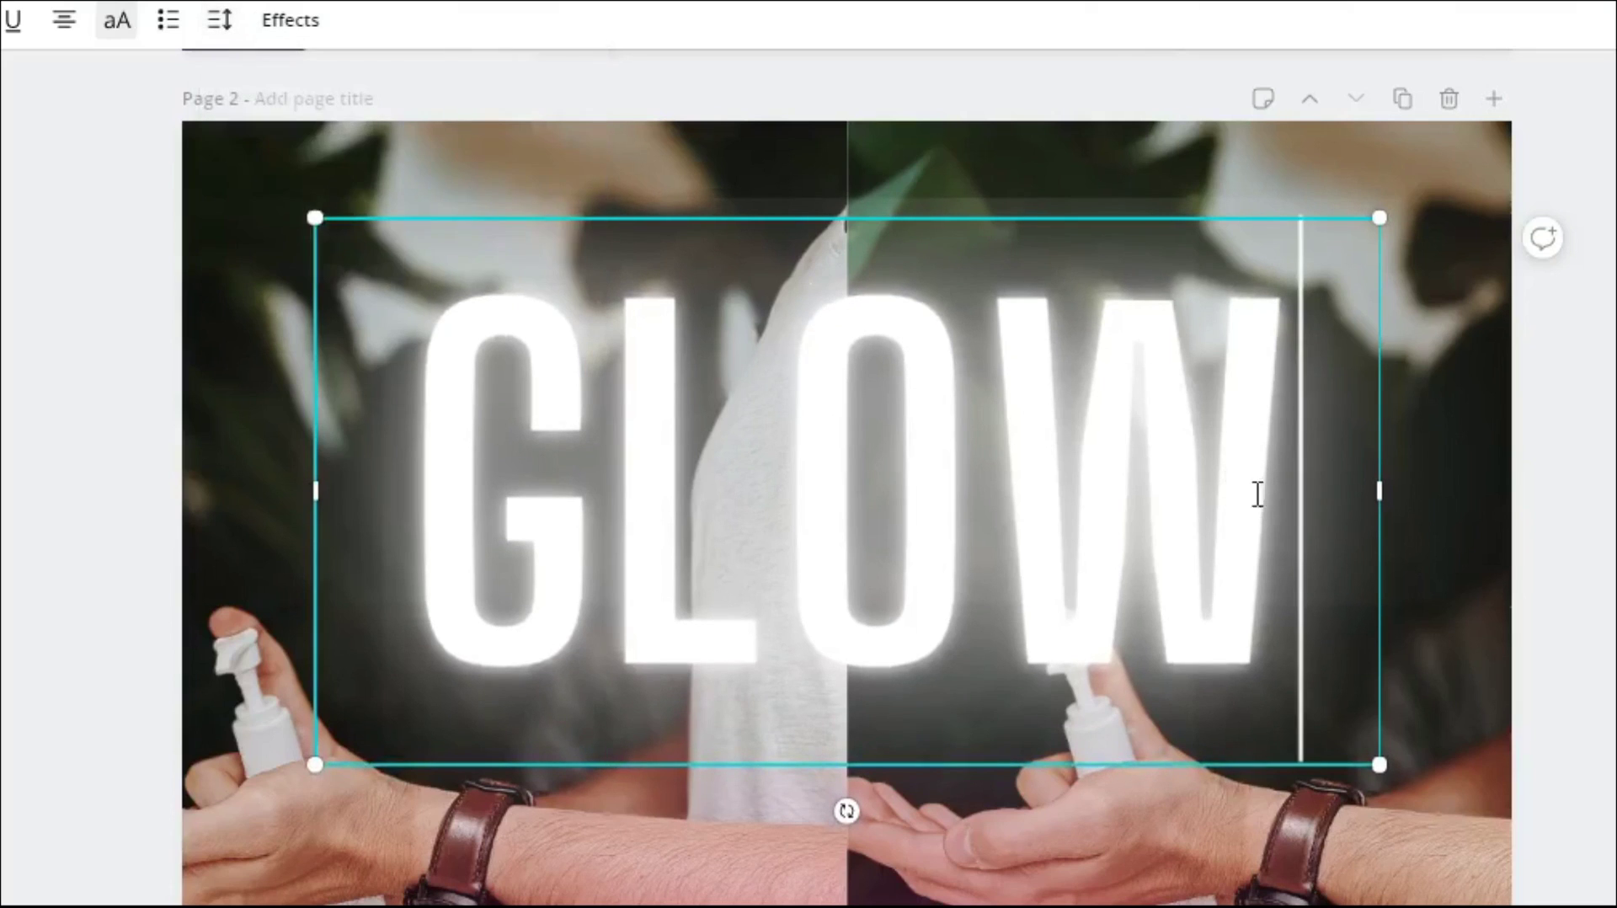
key("Return")
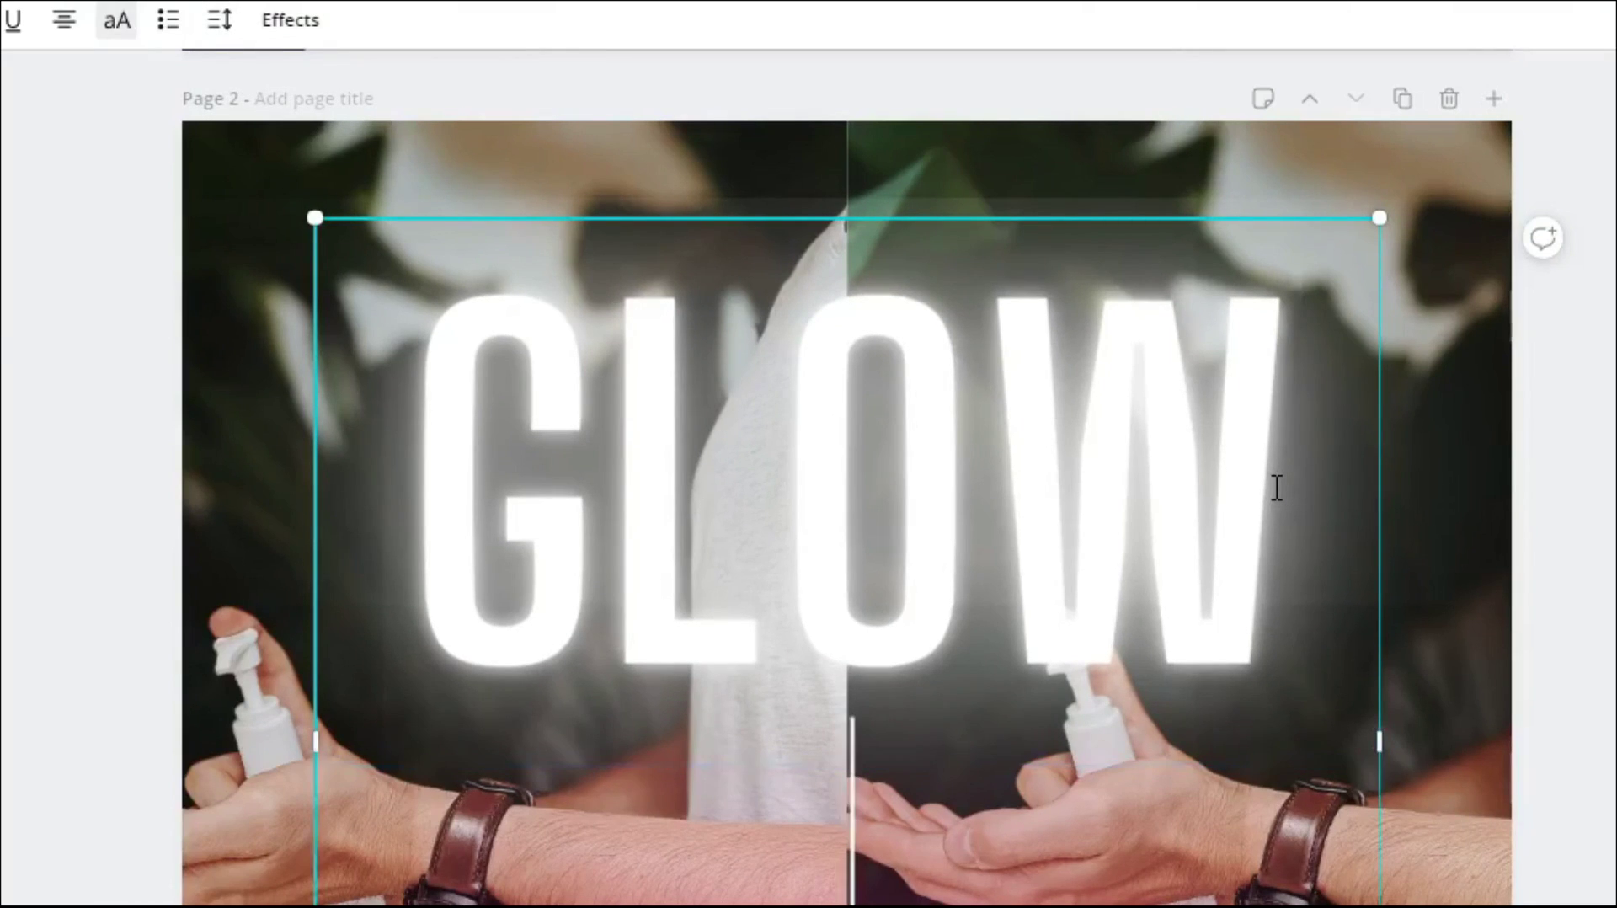
type("APRIL")
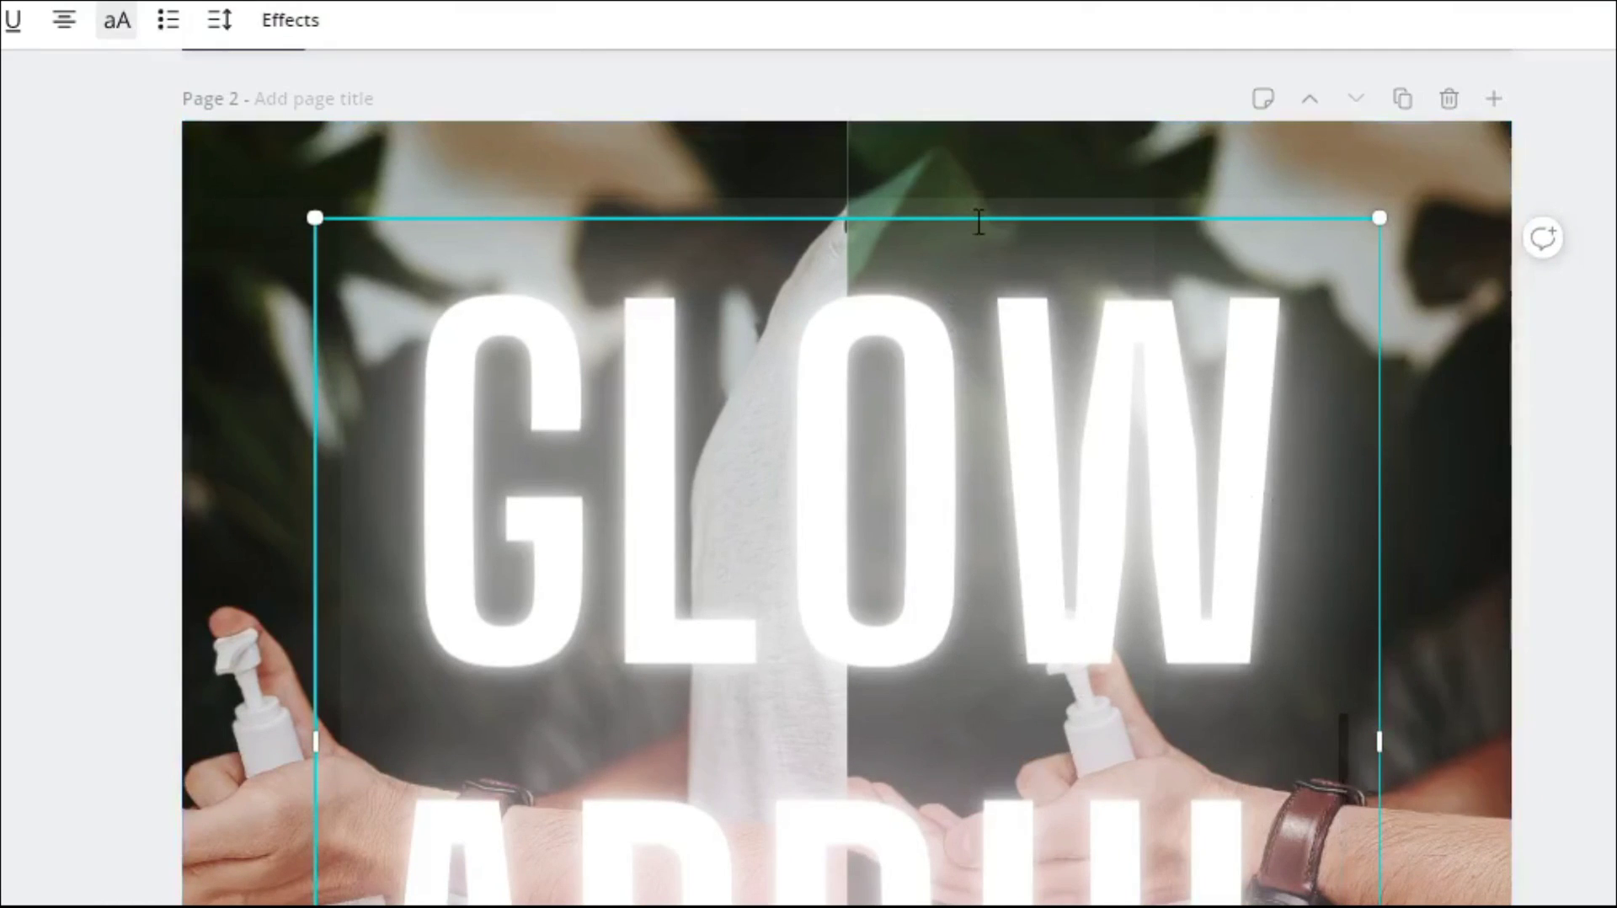
Move the two-line heading up and raise its line height to about 1.8
left_click_drag(985, 177, 352, 516)
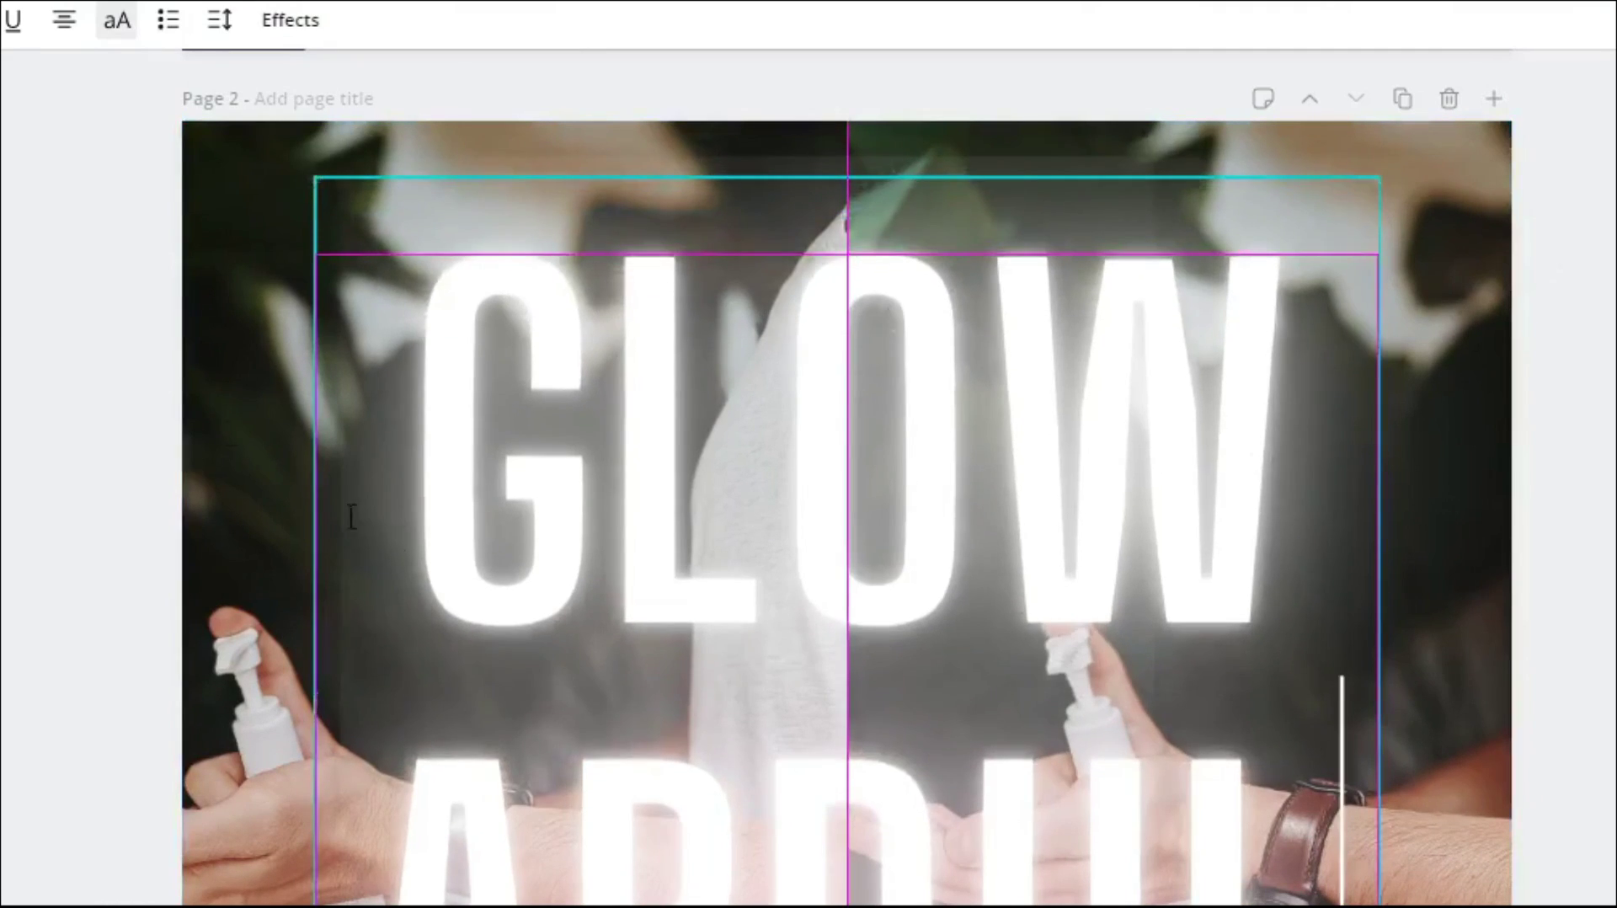
left_click(221, 20)
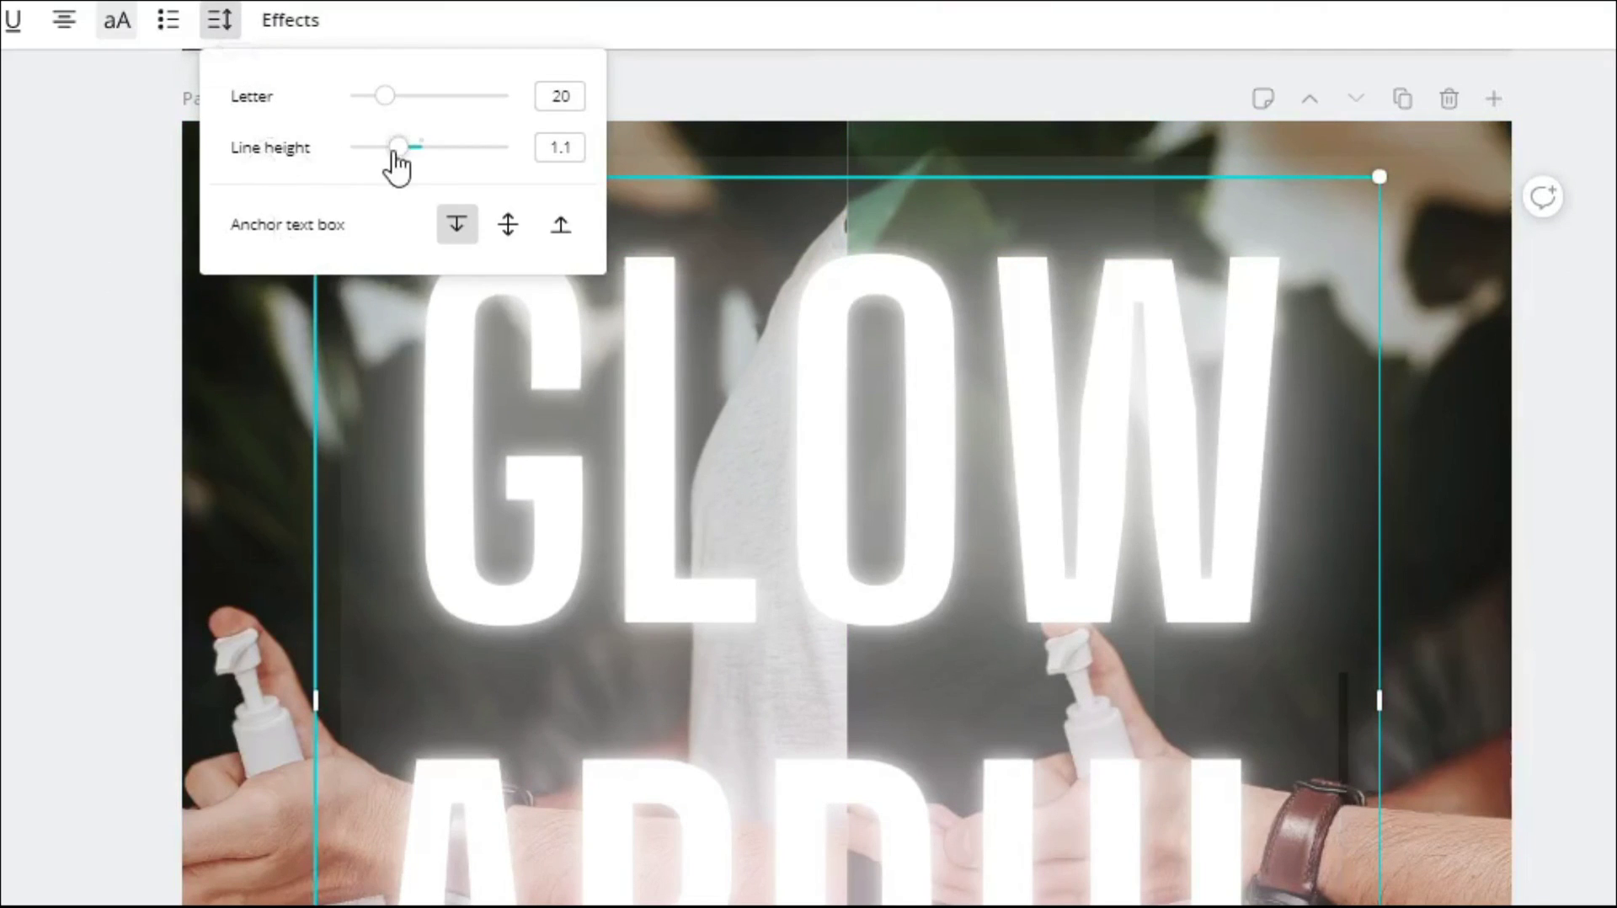
left_click_drag(430, 150, 471, 147)
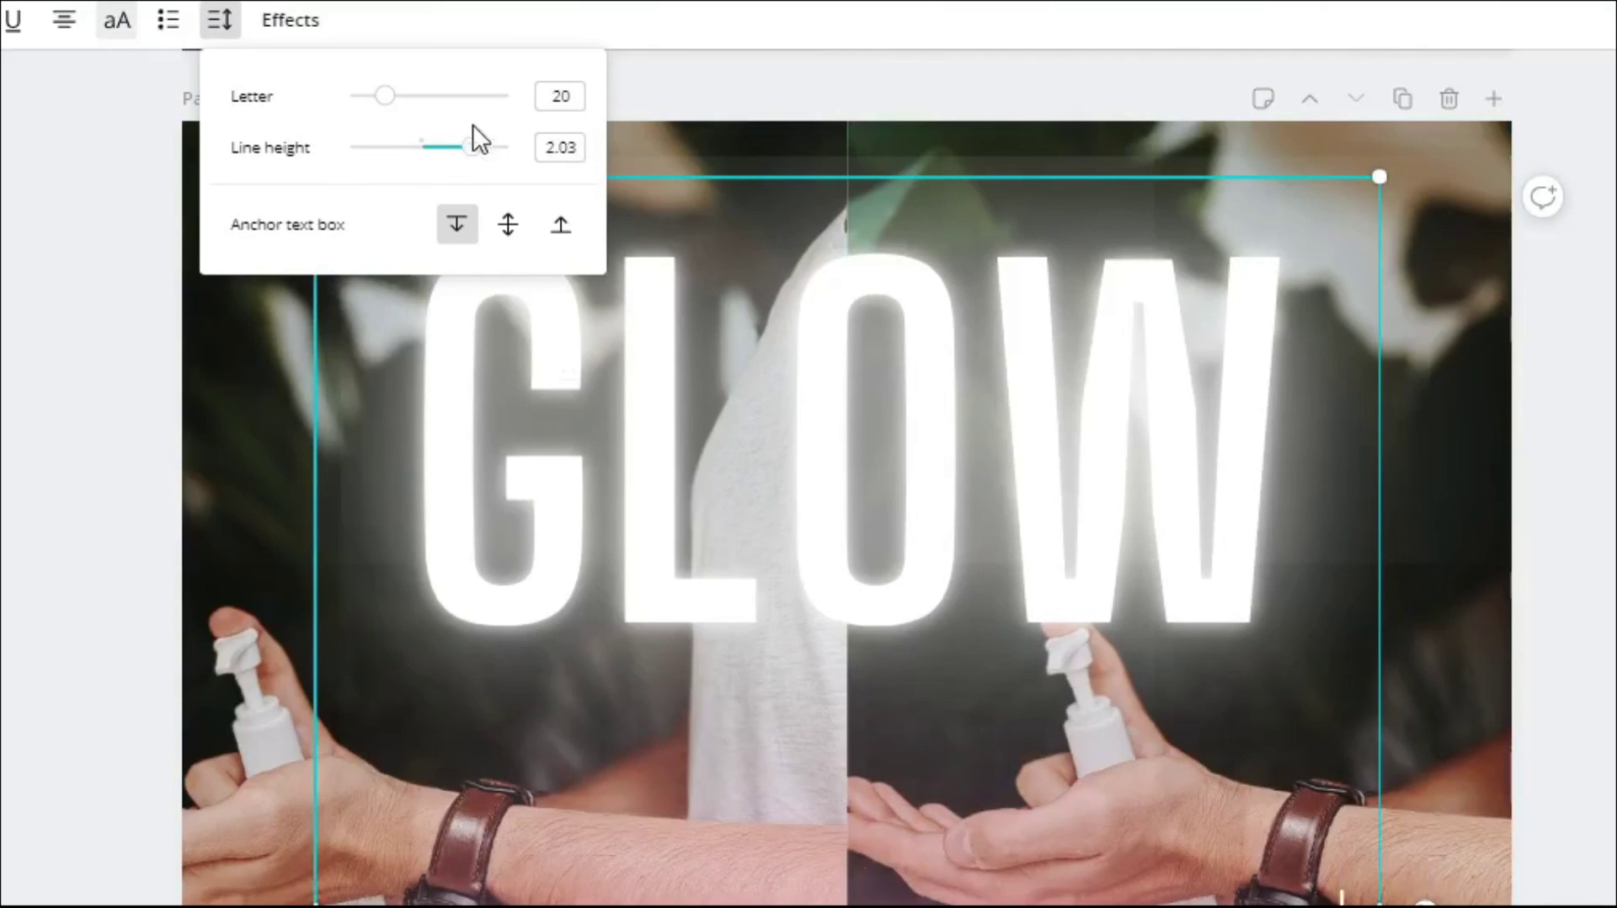
left_click_drag(462, 158, 369, 162)
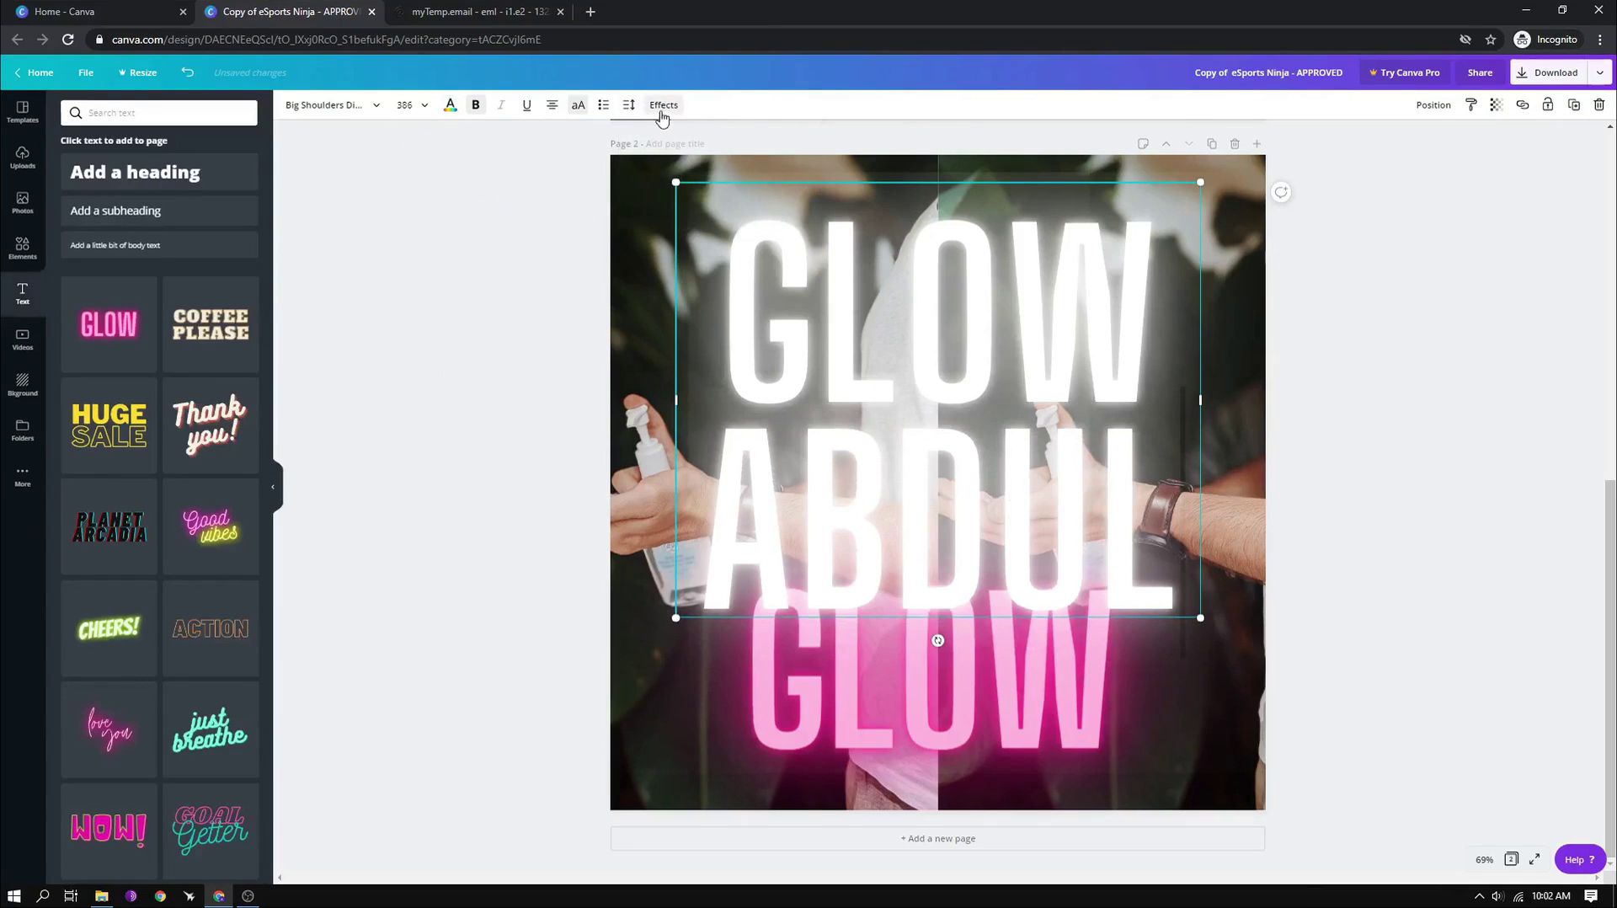
Check the text effects, then shift the white two-line heading down over the pink GLOW
left_click(662, 106)
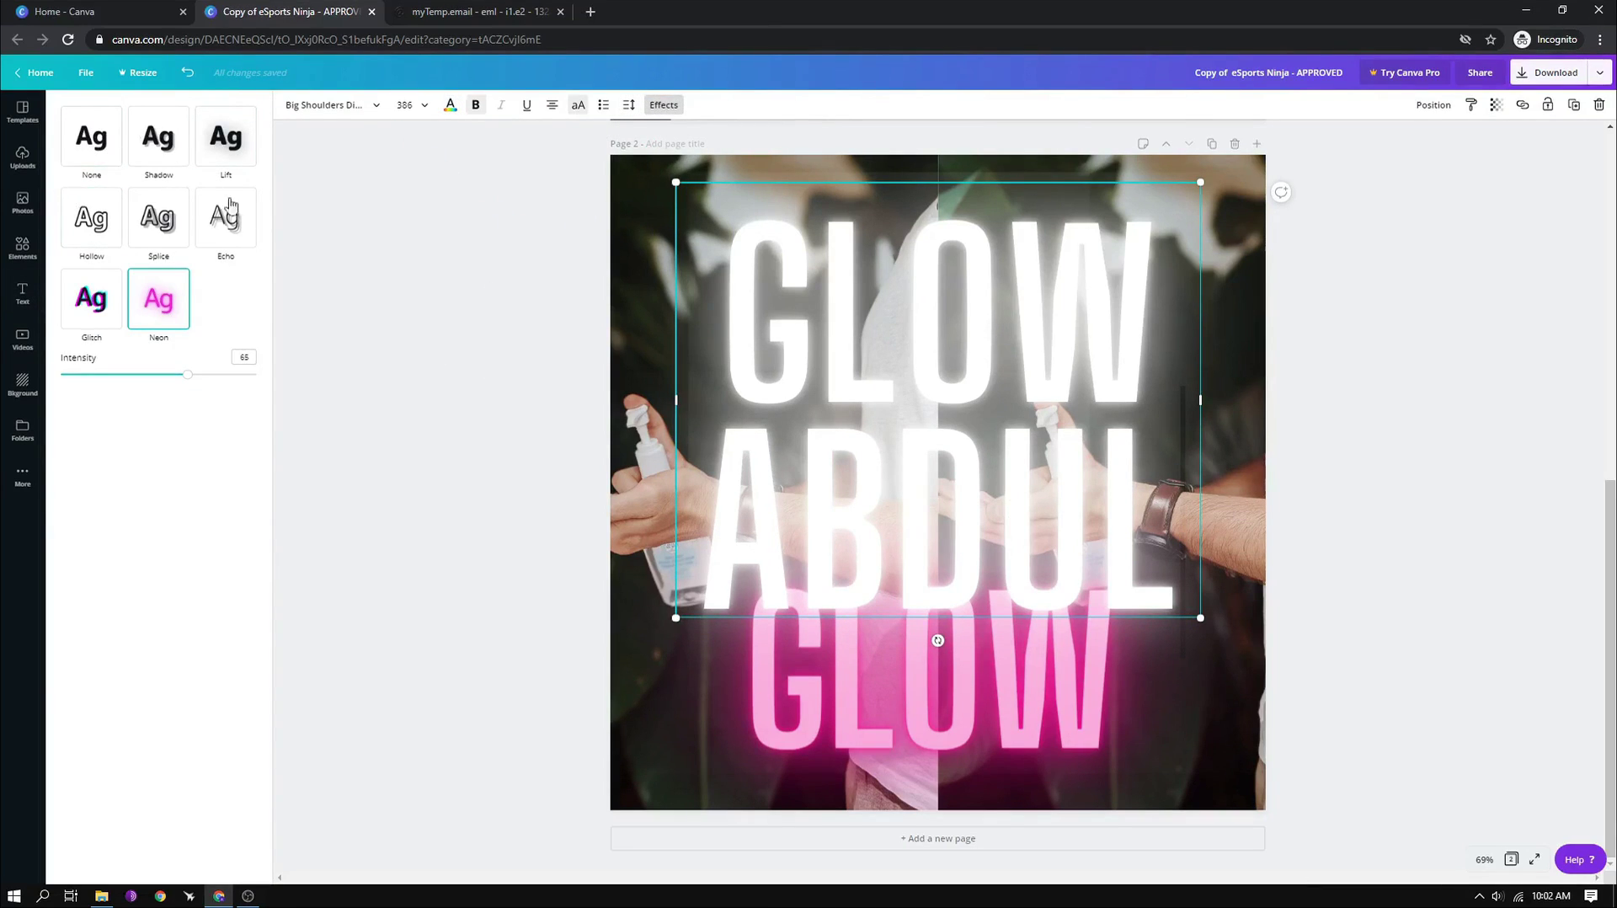
left_click(664, 105)
key("Escape")
scroll(126, 353, "down", 3)
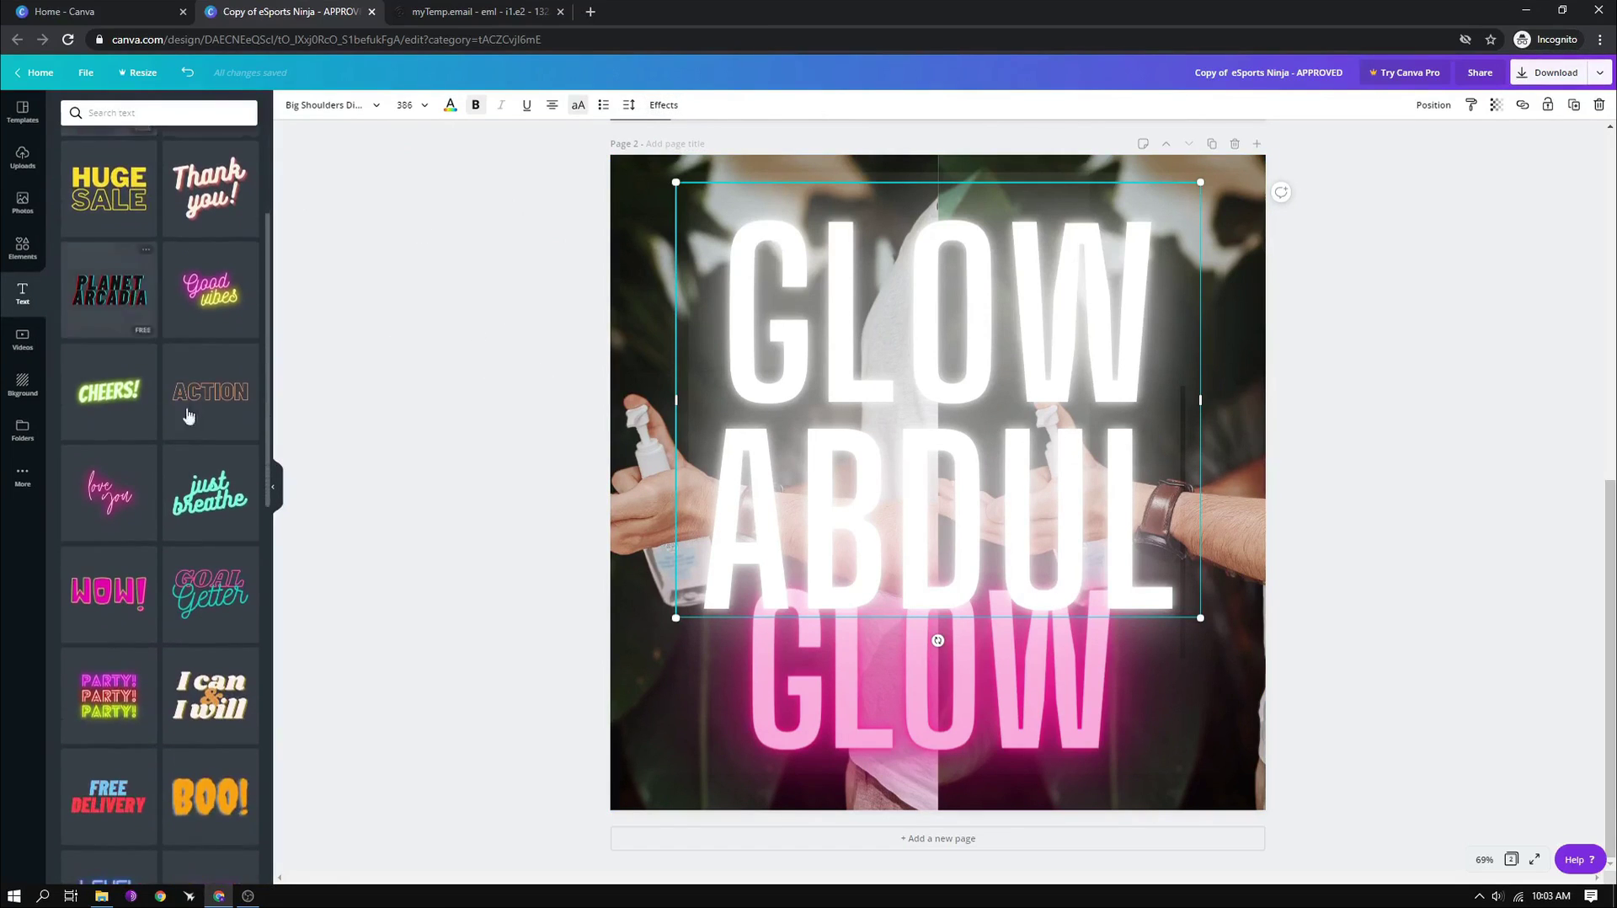
scroll(224, 320, "up", 3)
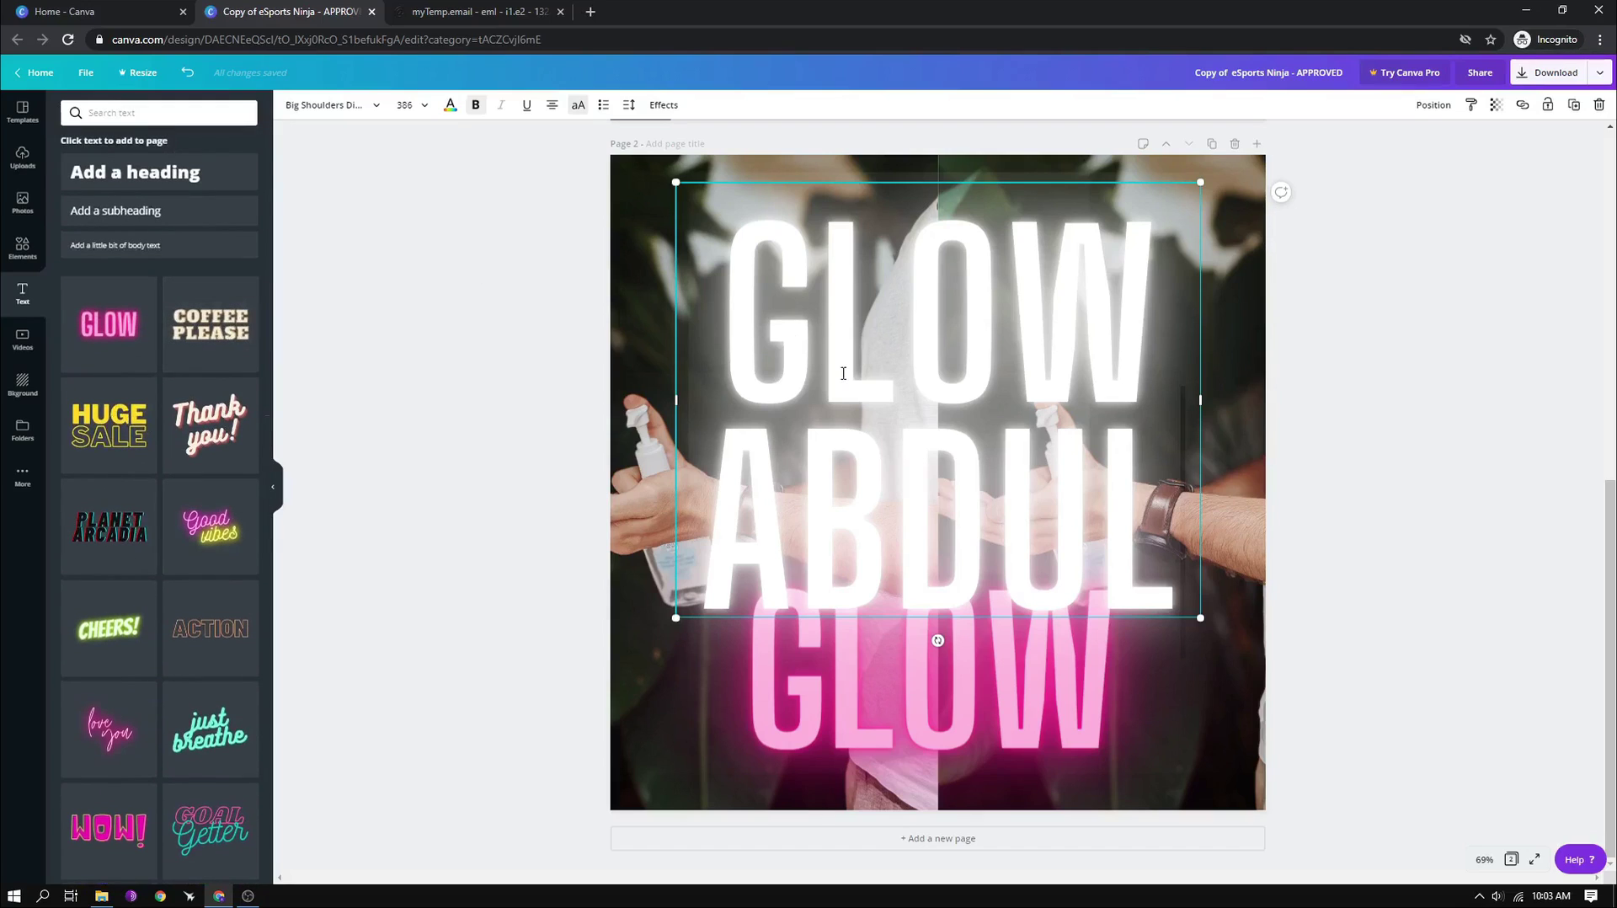
key("Right")
scroll(144, 360, "down", 3)
scroll(160, 310, "down", 2)
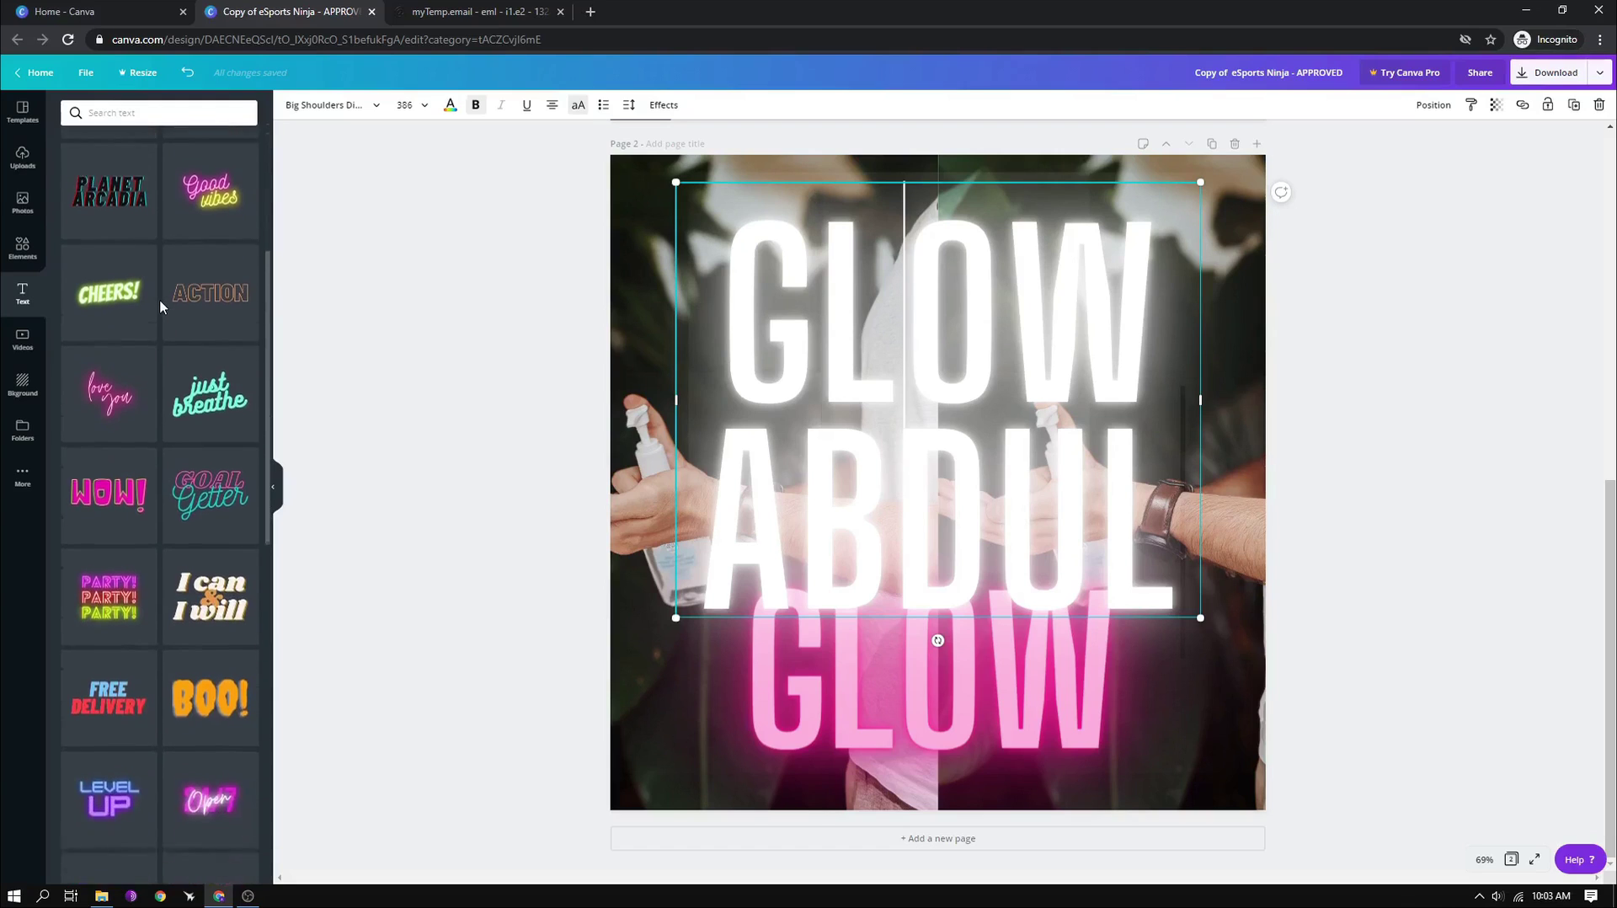
mouse_move(962, 177)
left_mouse_down()
mouse_move(972, 312)
mouse_move(890, 198)
left_mouse_up()
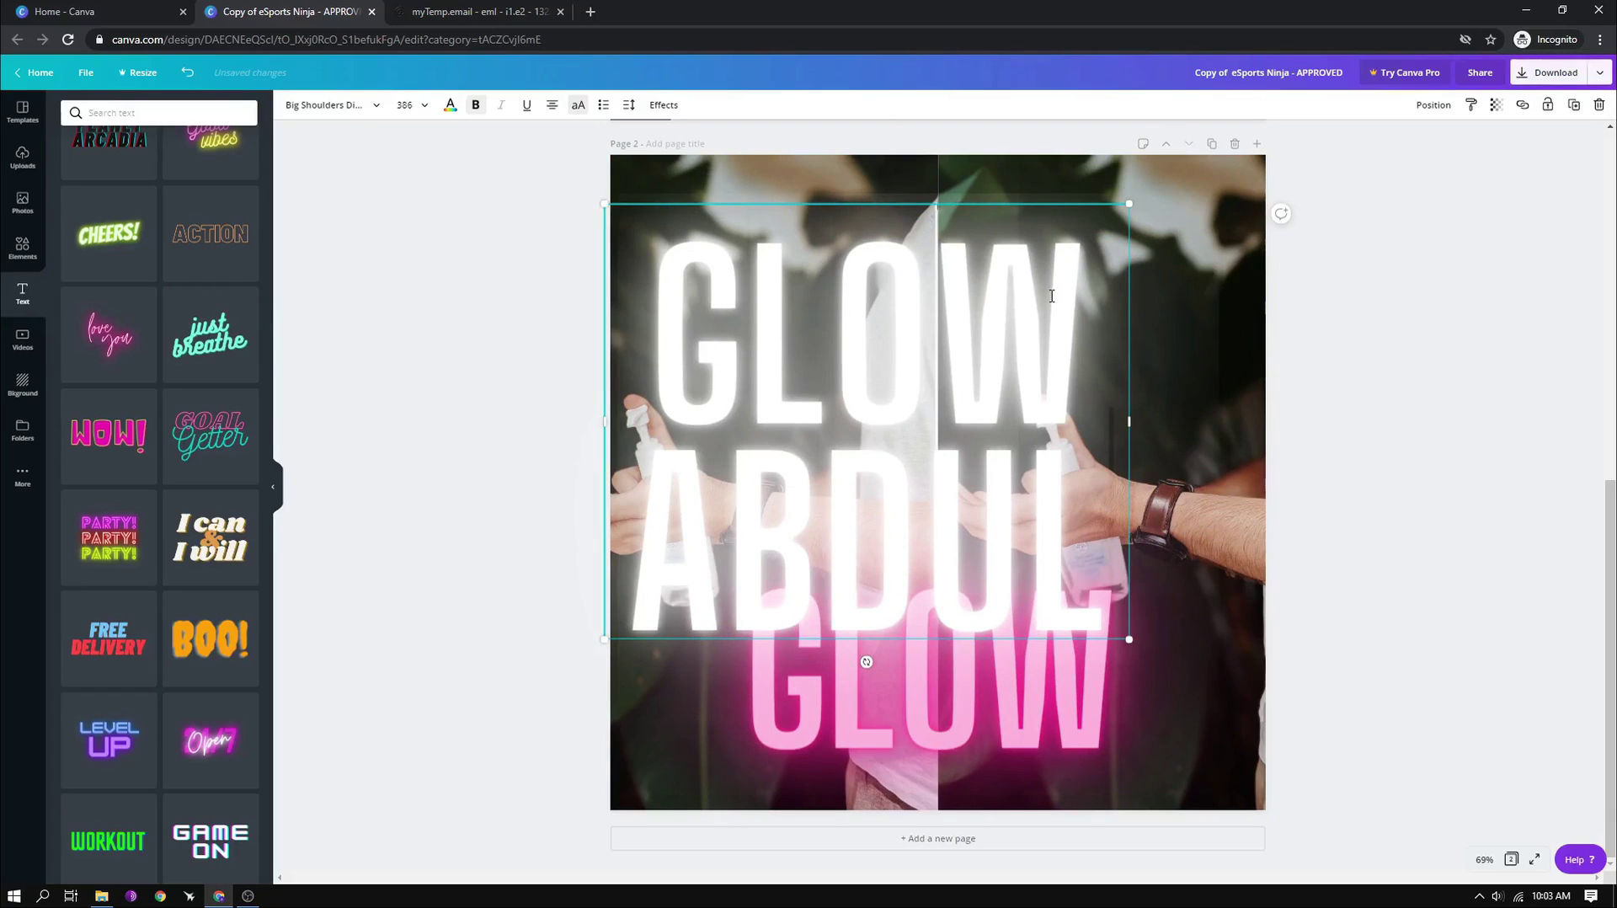
Delete the white two-line heading from the page
key("BackSpace")
key("Delete")
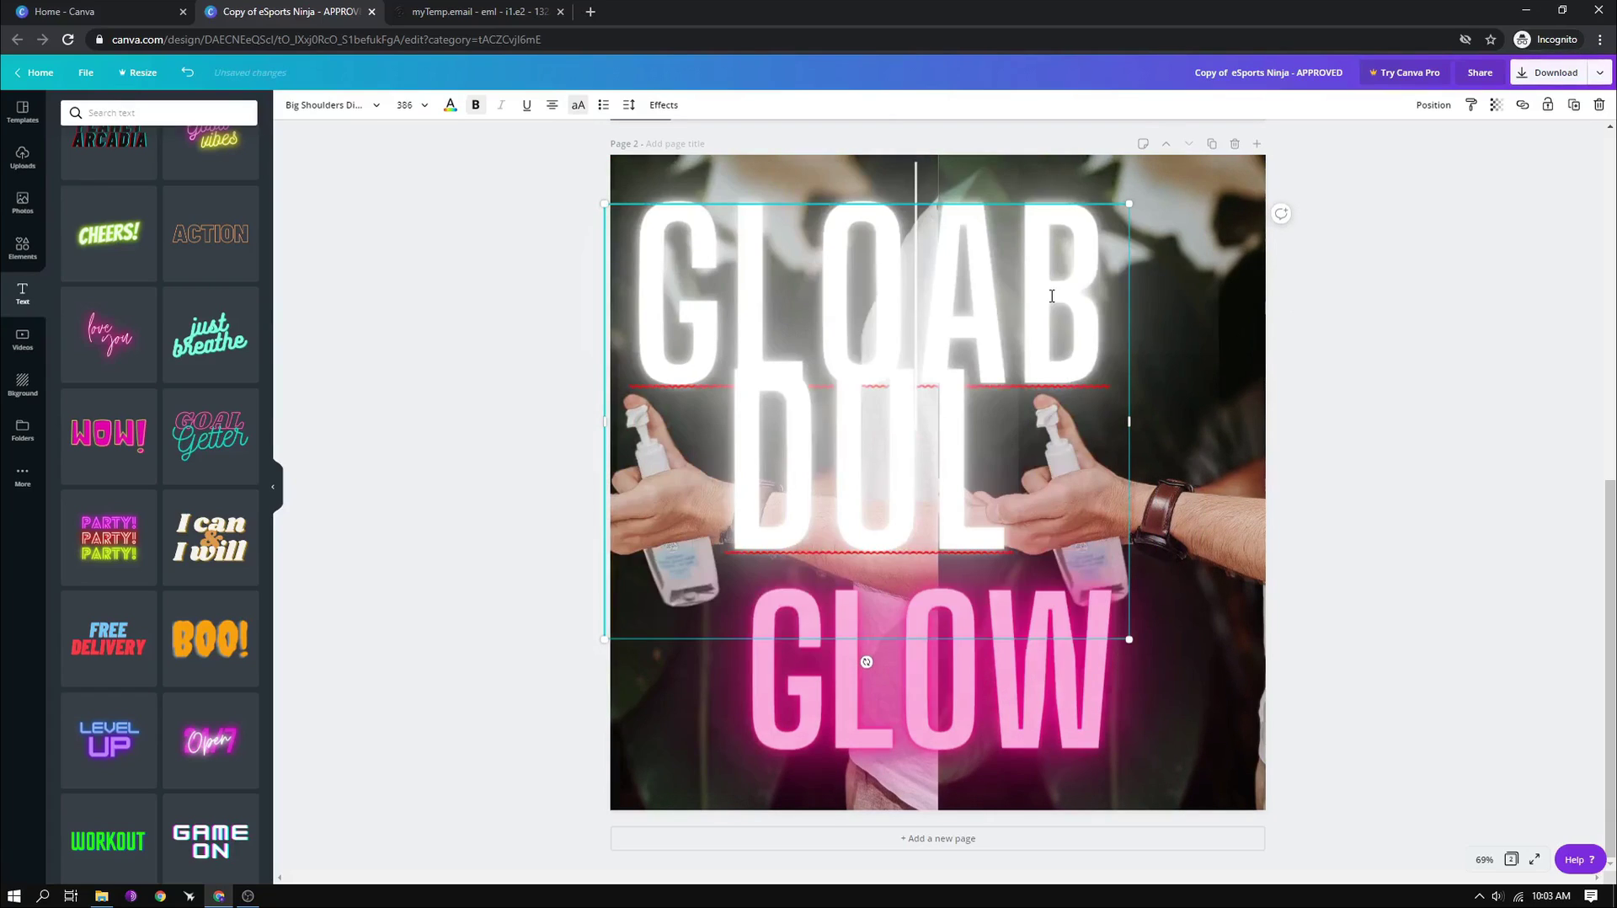
key("Delete")
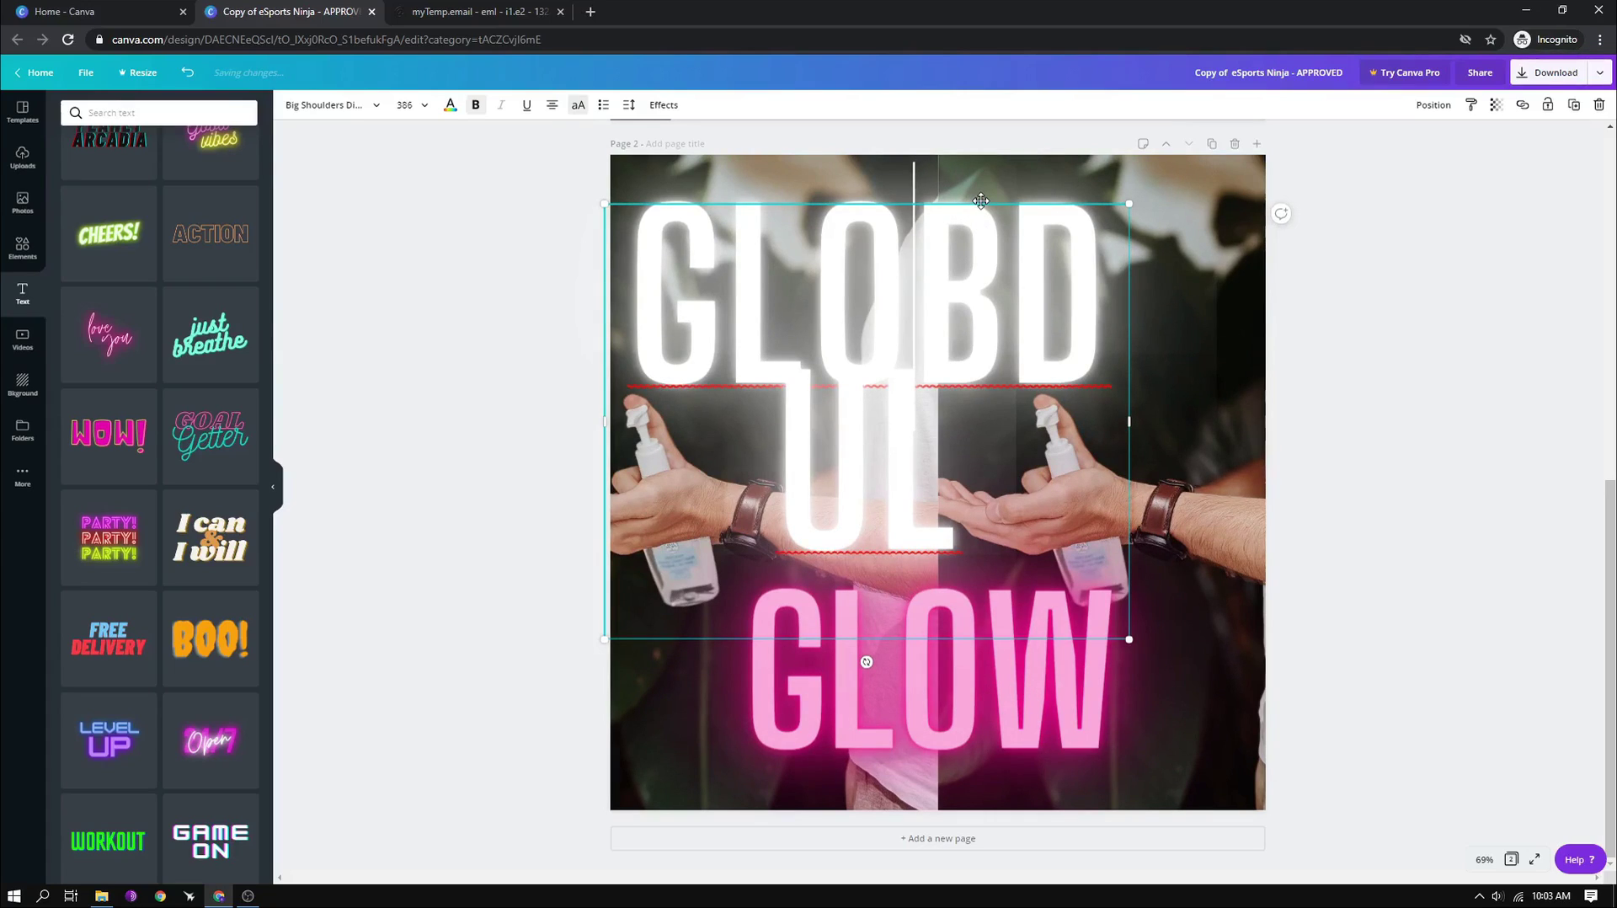
left_click(980, 203)
left_click(974, 358)
key("Delete")
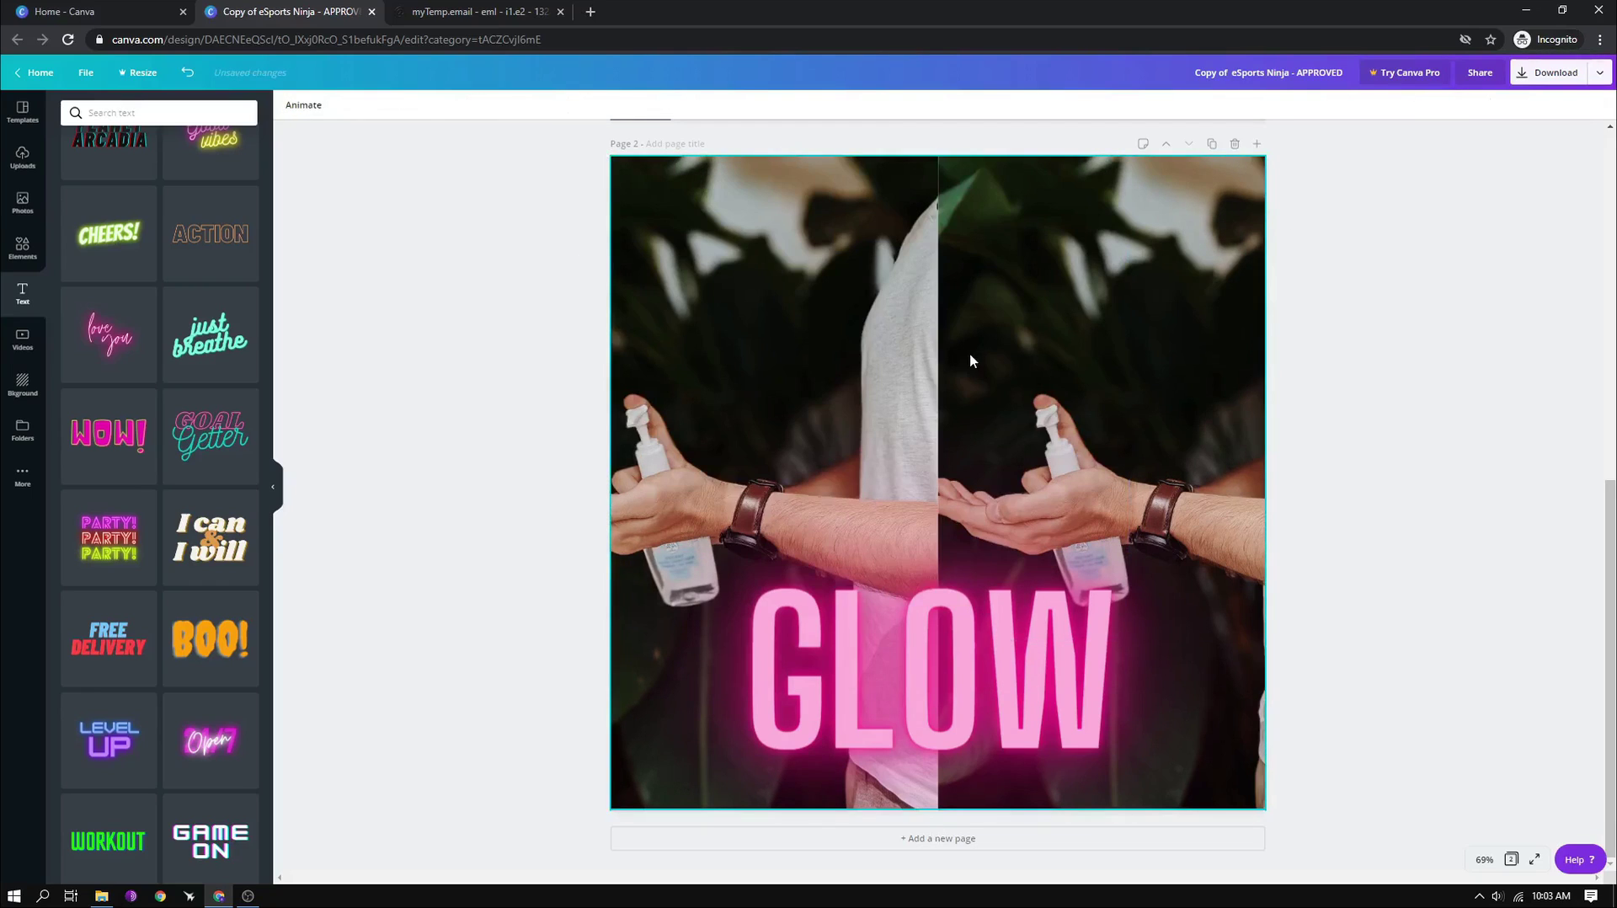
Move the pink GLOW heading up and delete it
left_click_drag(964, 613, 954, 320)
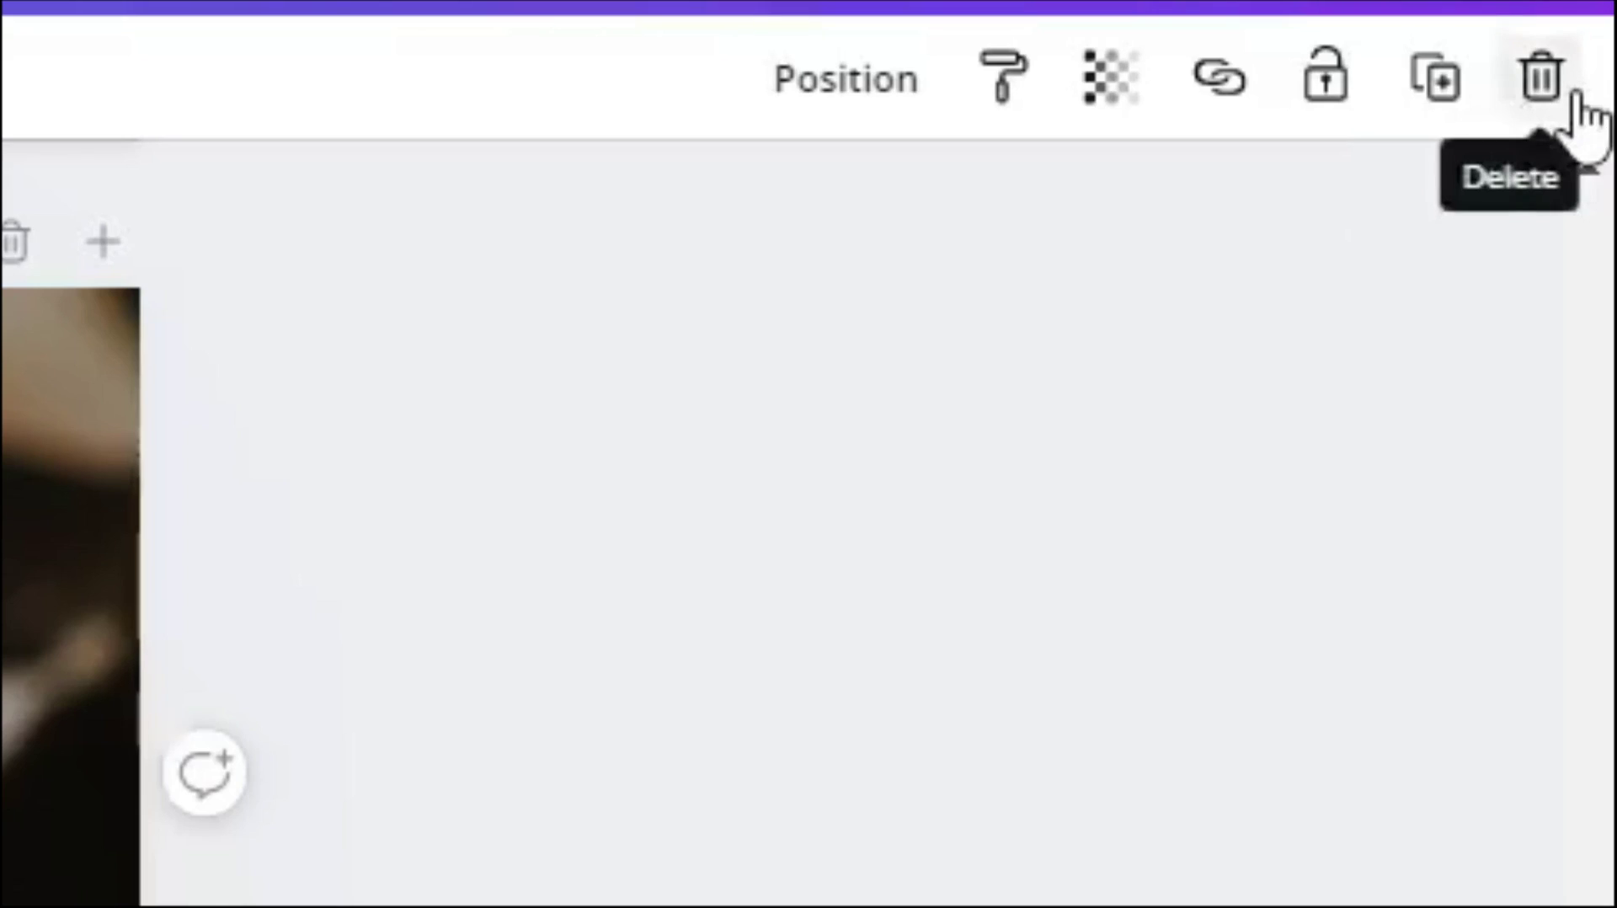
left_click(1574, 95)
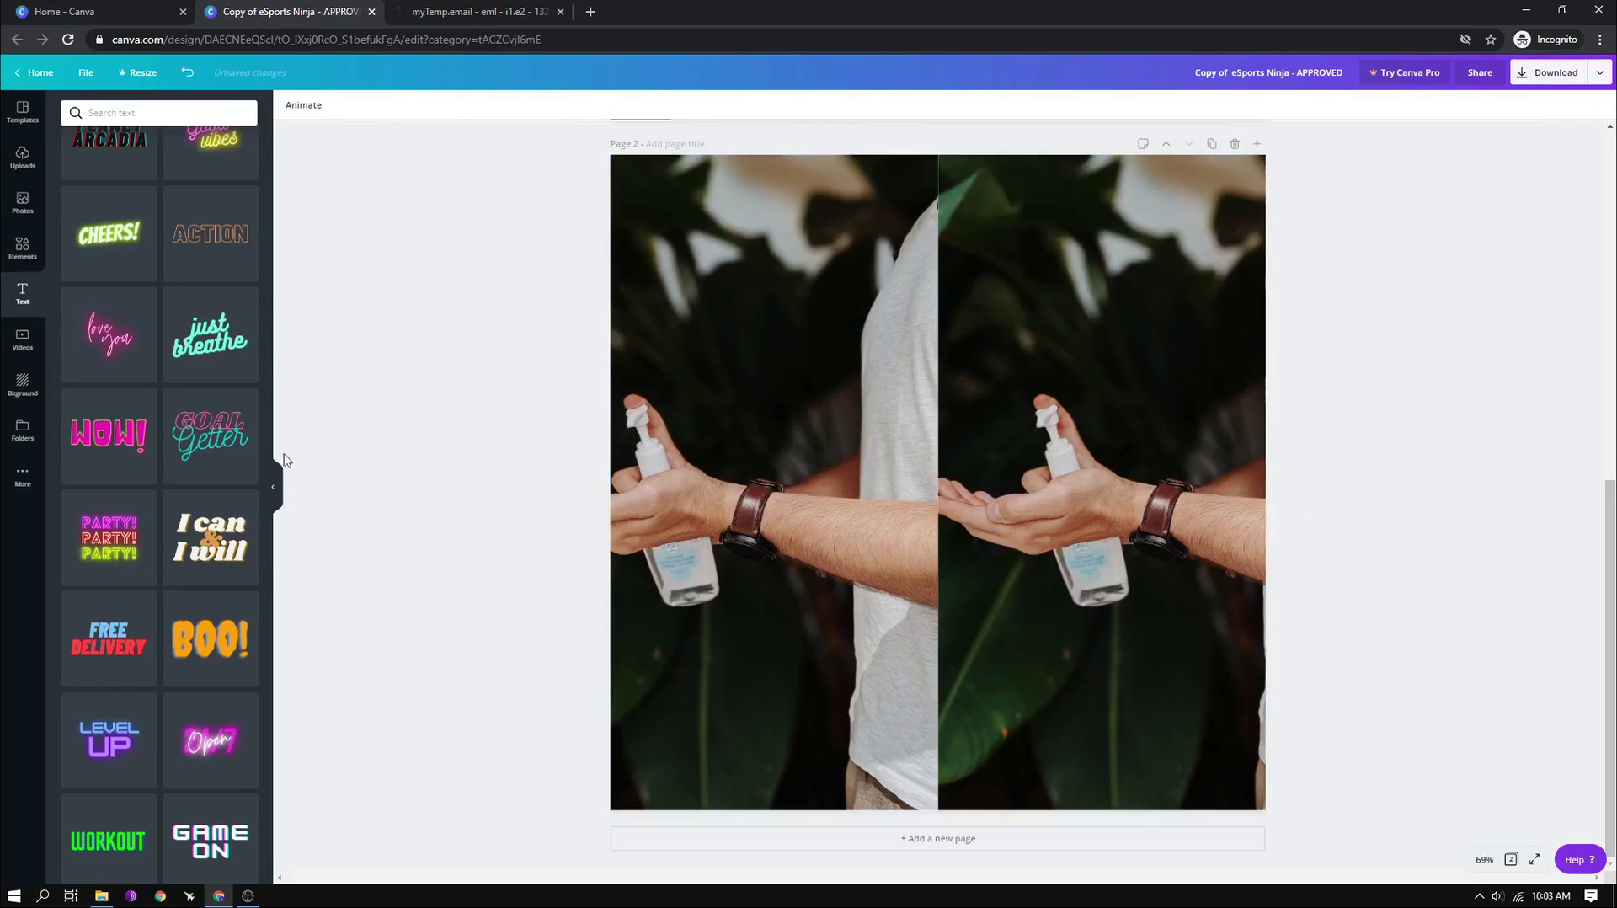
scroll(244, 455, "up", 3)
scroll(241, 450, "up", 3)
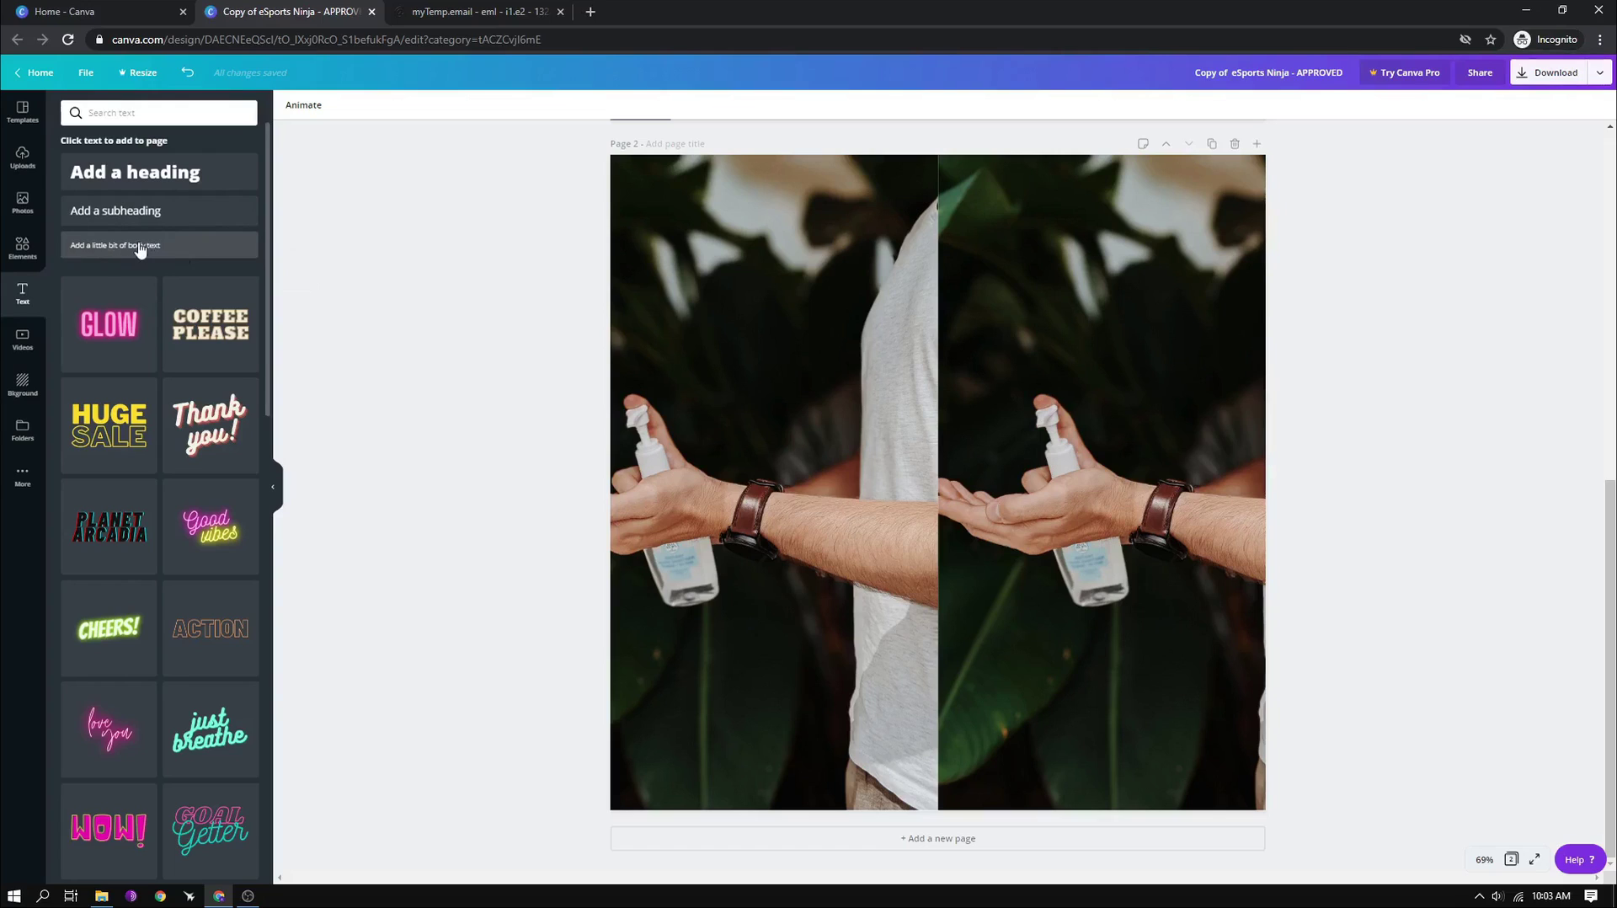
Add a body text box at the photo's upper right containing 'ngjklaglgohg'
left_click(198, 246)
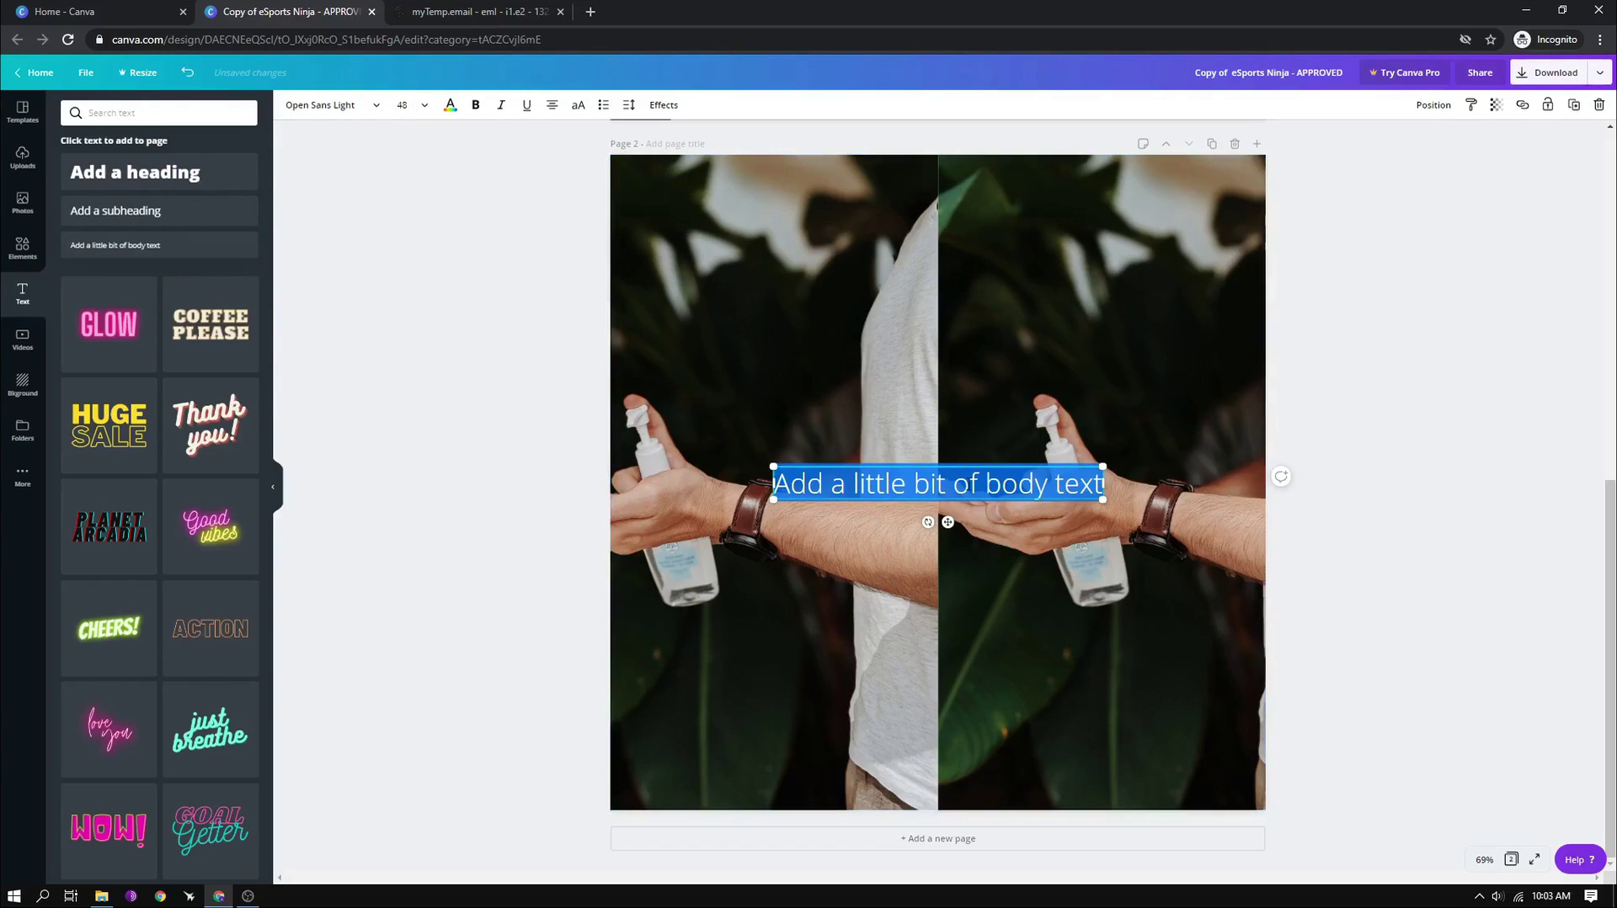
left_click(968, 482)
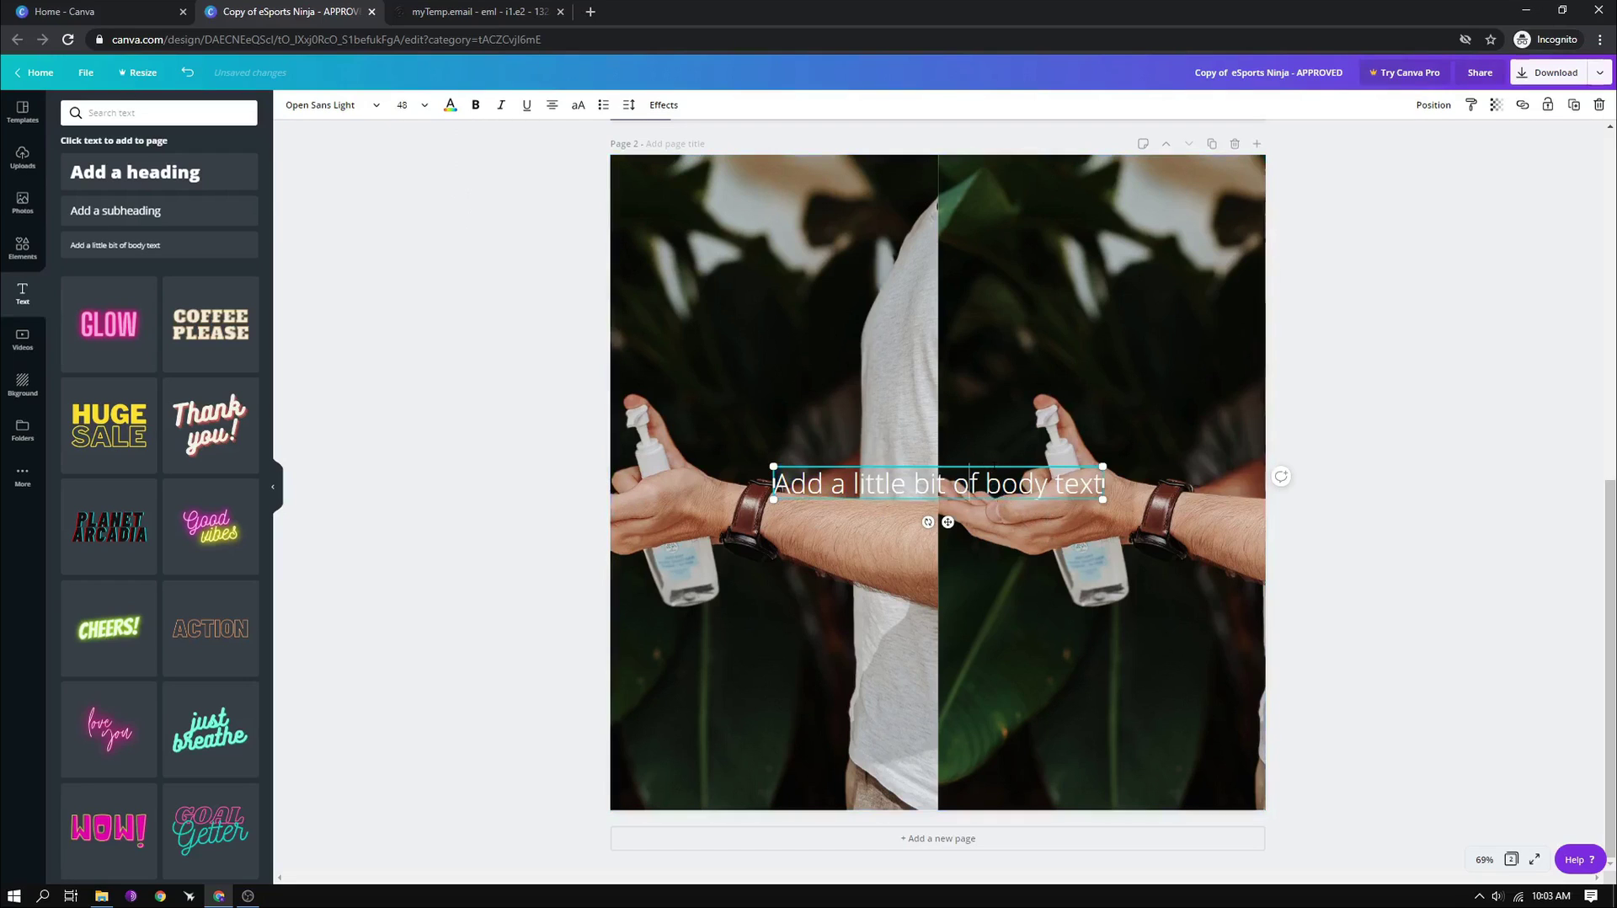
mouse_move(993, 476)
left_mouse_down()
mouse_move(1061, 712)
mouse_move(1120, 295)
left_mouse_up()
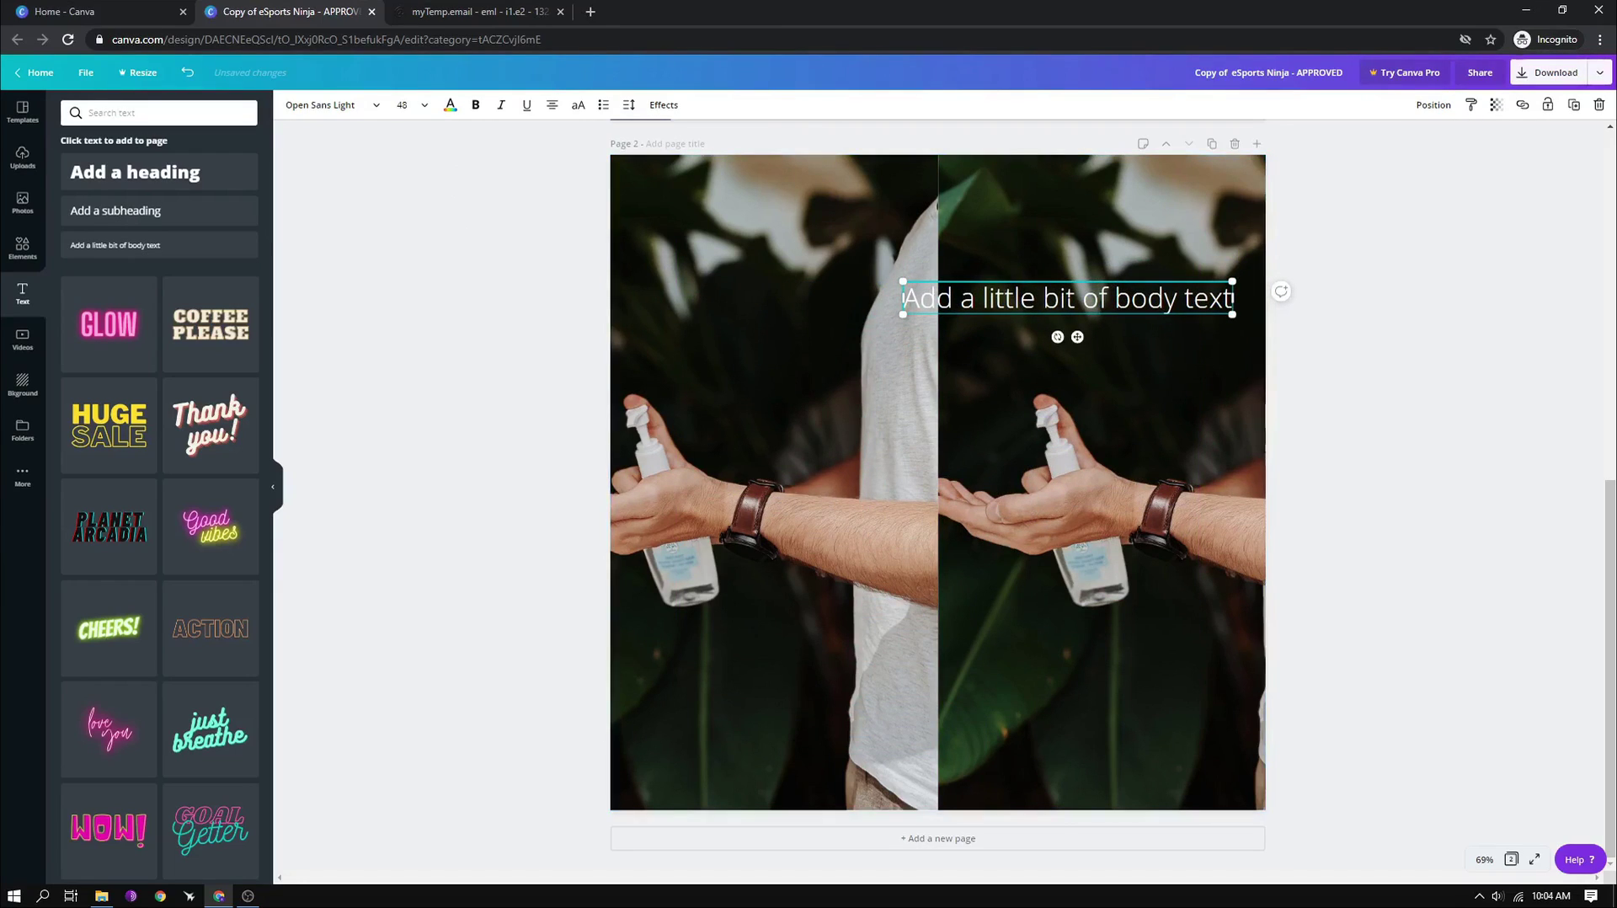
double_click(1149, 299)
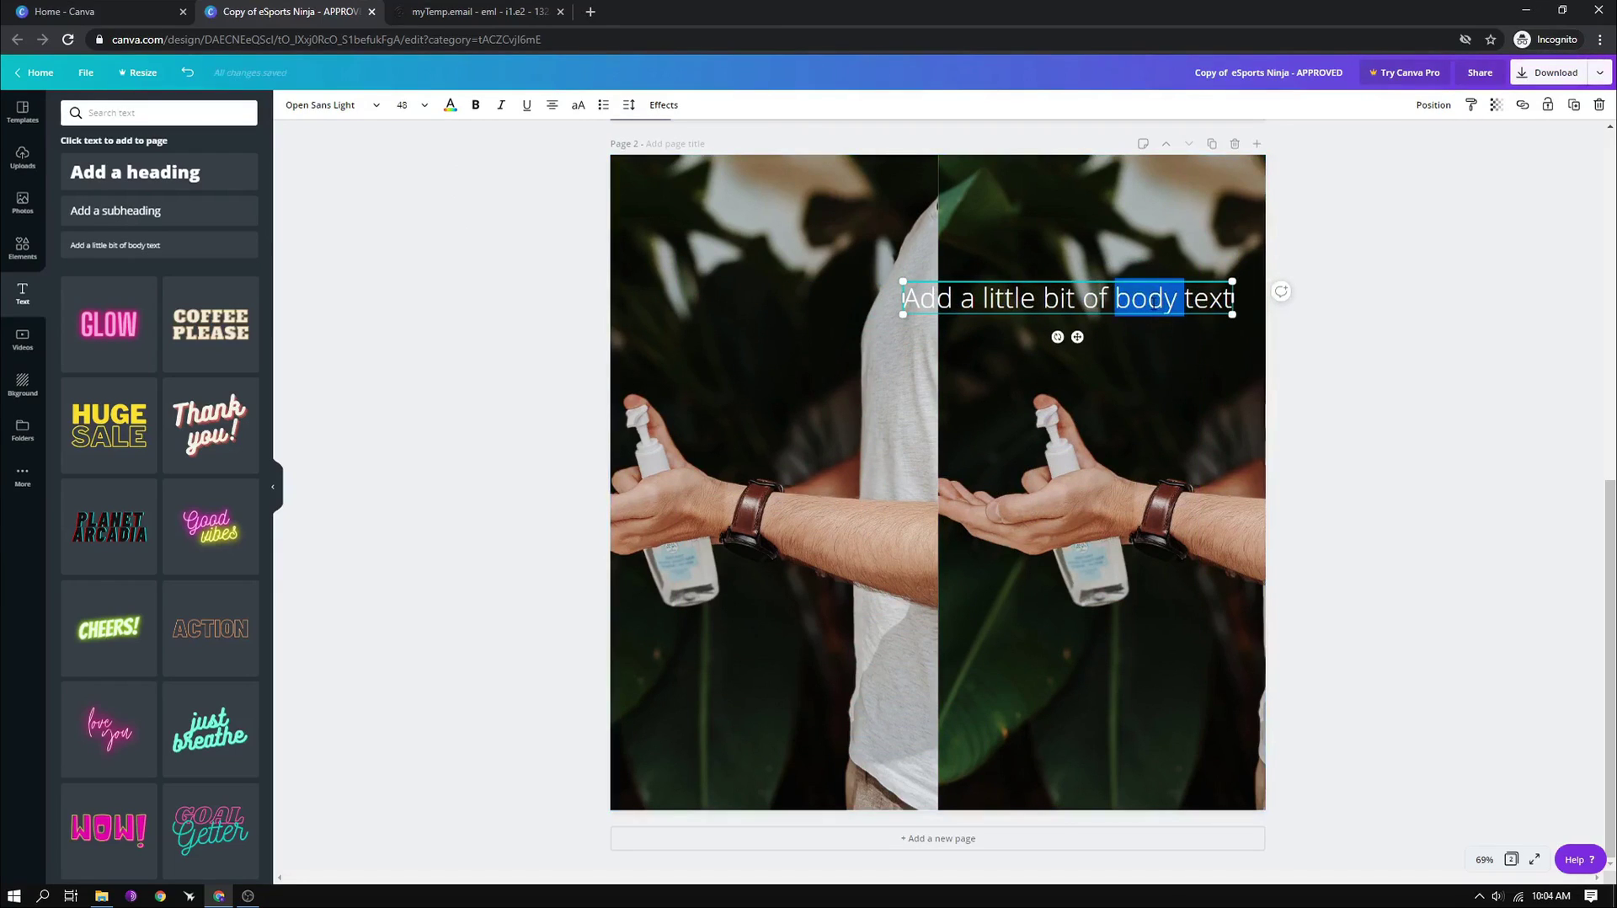
key("BackSpace")
key("BackSpace")
key("BackSpace")
key("BackSpace")
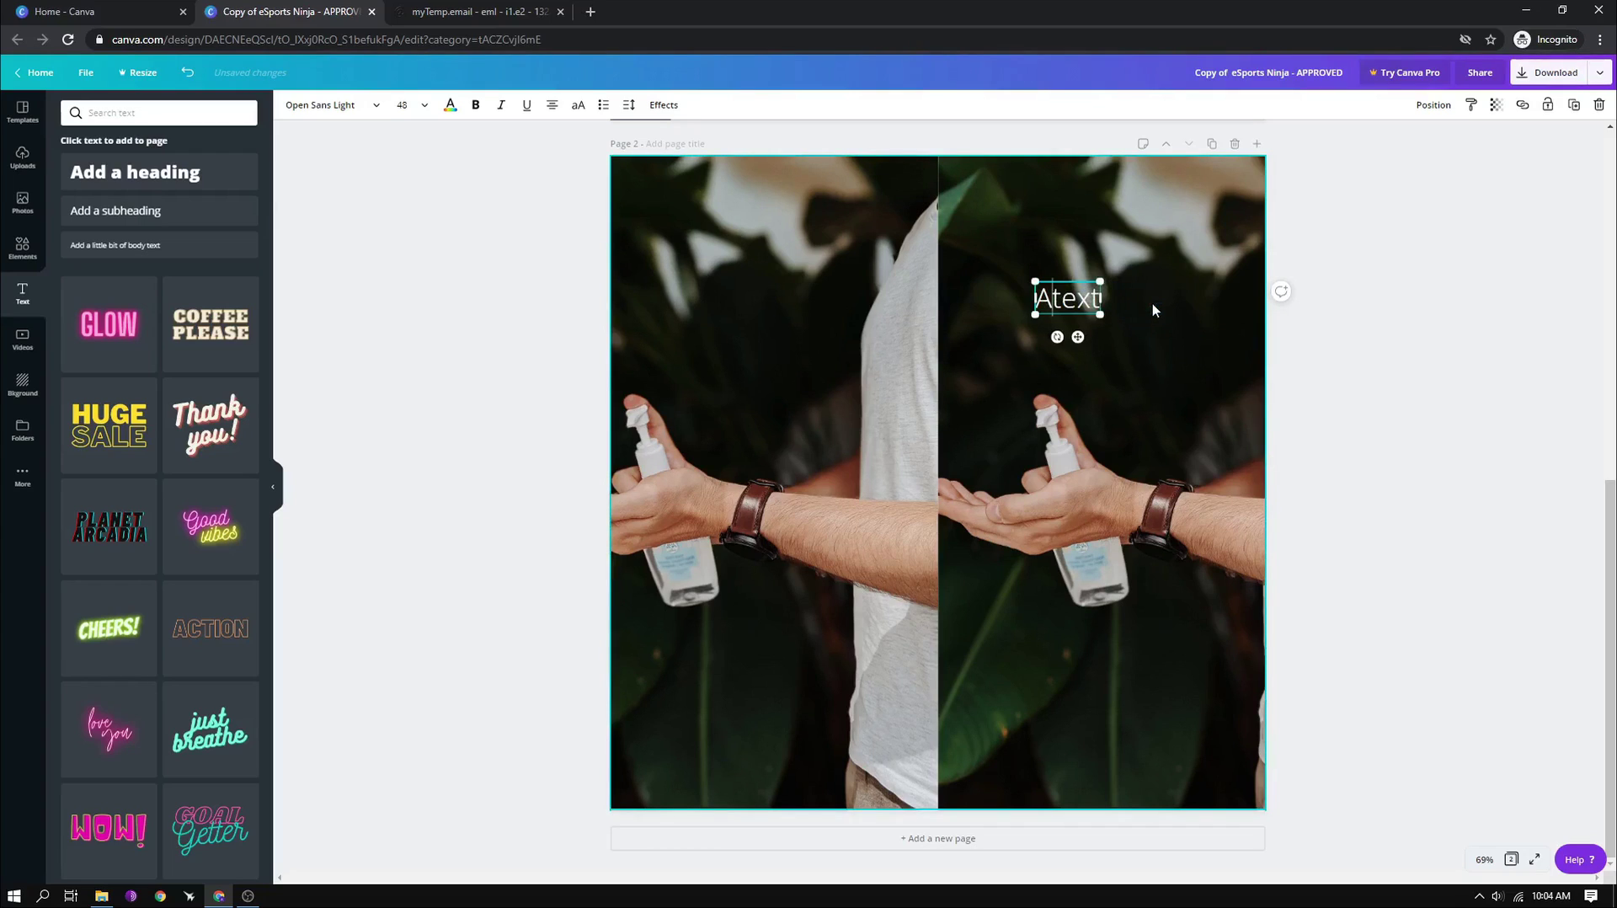
type("ngjklaglgohg")
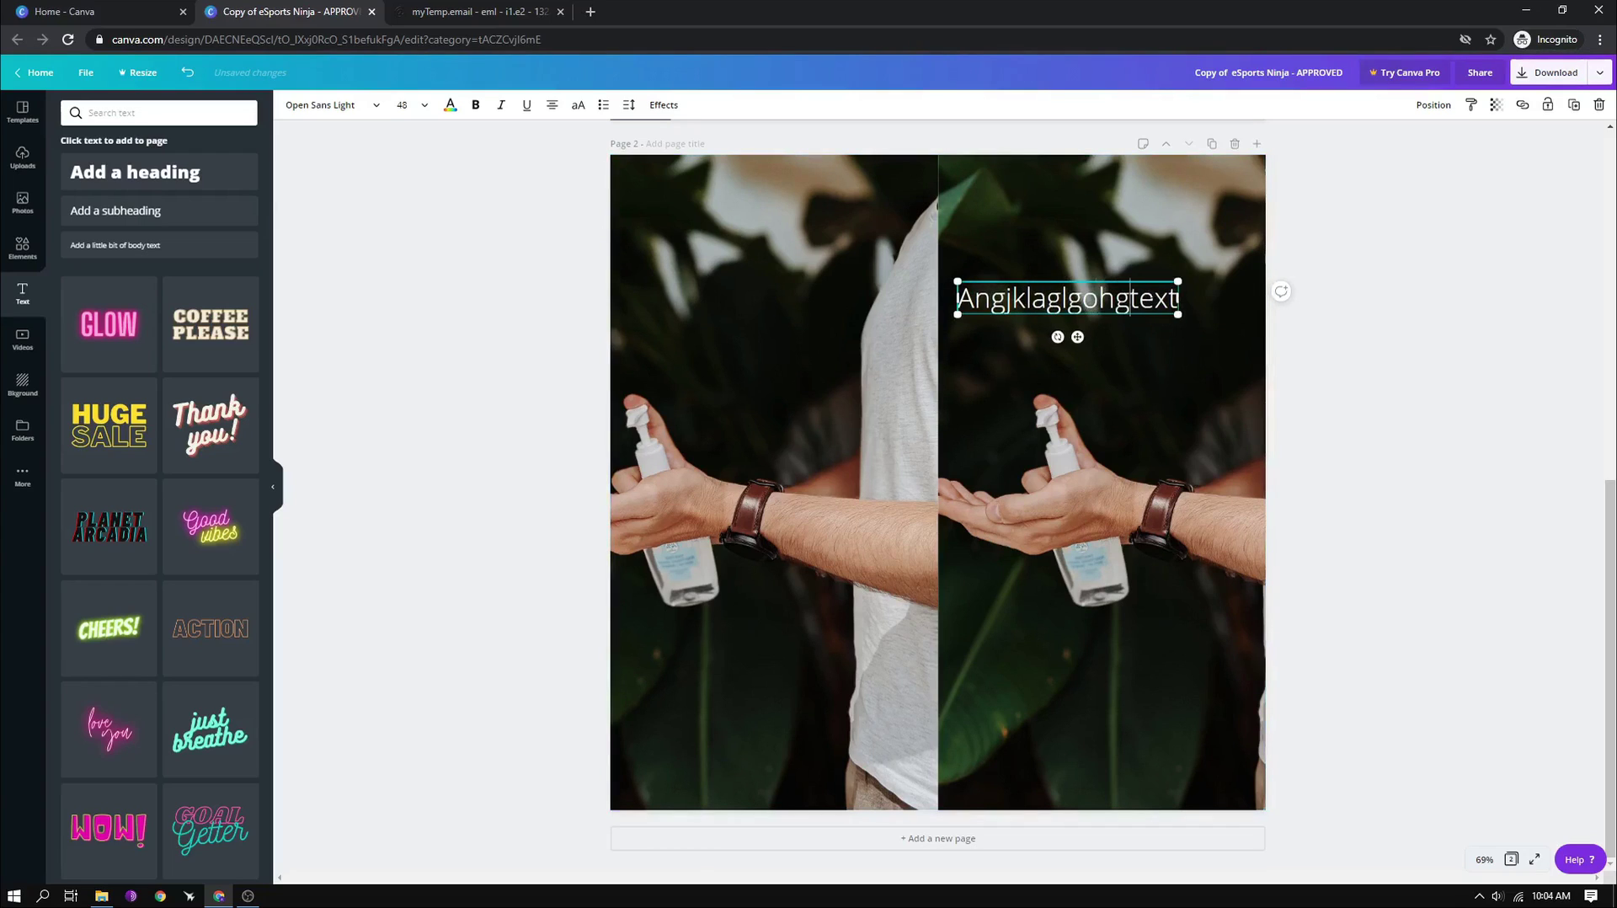
Size the sample text to 105, widen it onto one line, and centre it vertically
left_click(411, 105)
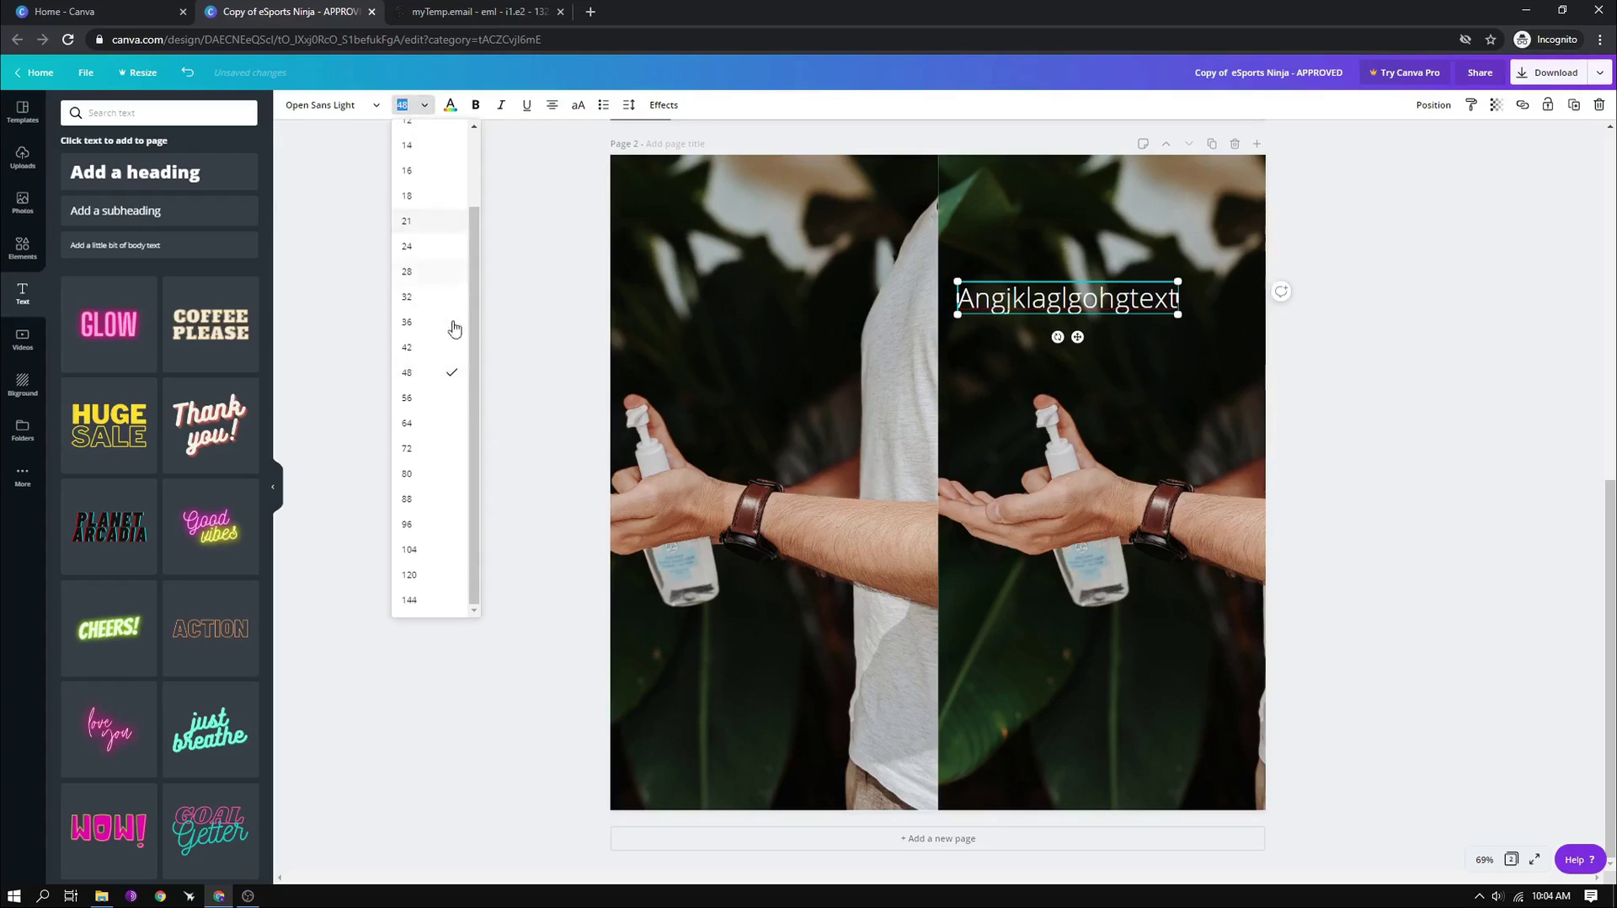
left_click(419, 448)
left_click(539, 471)
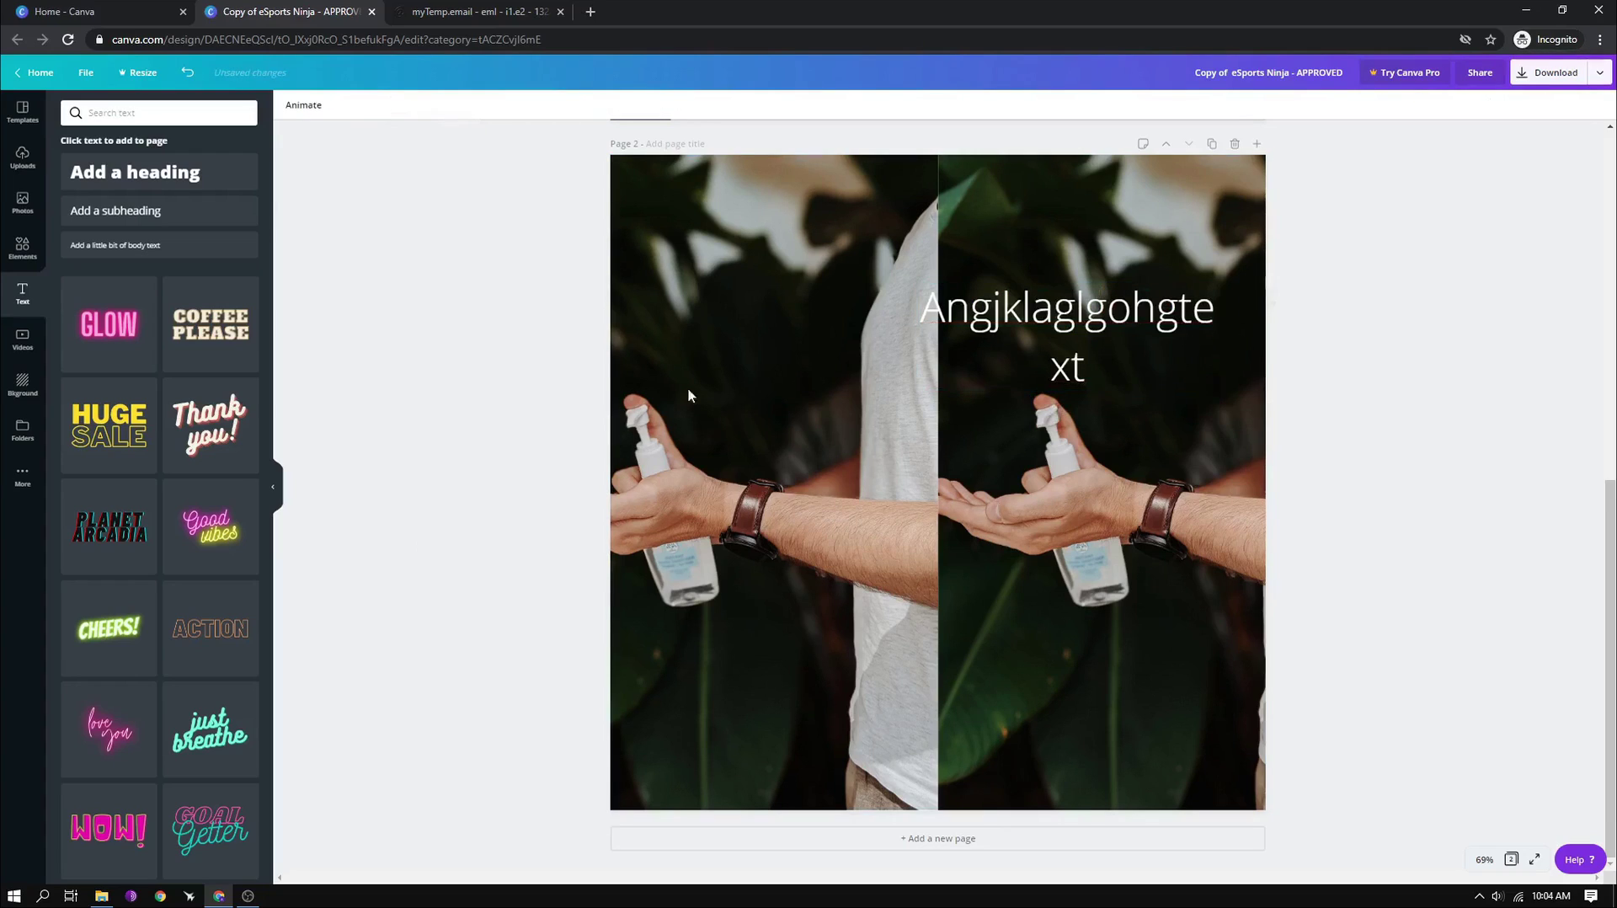
left_click(1000, 339)
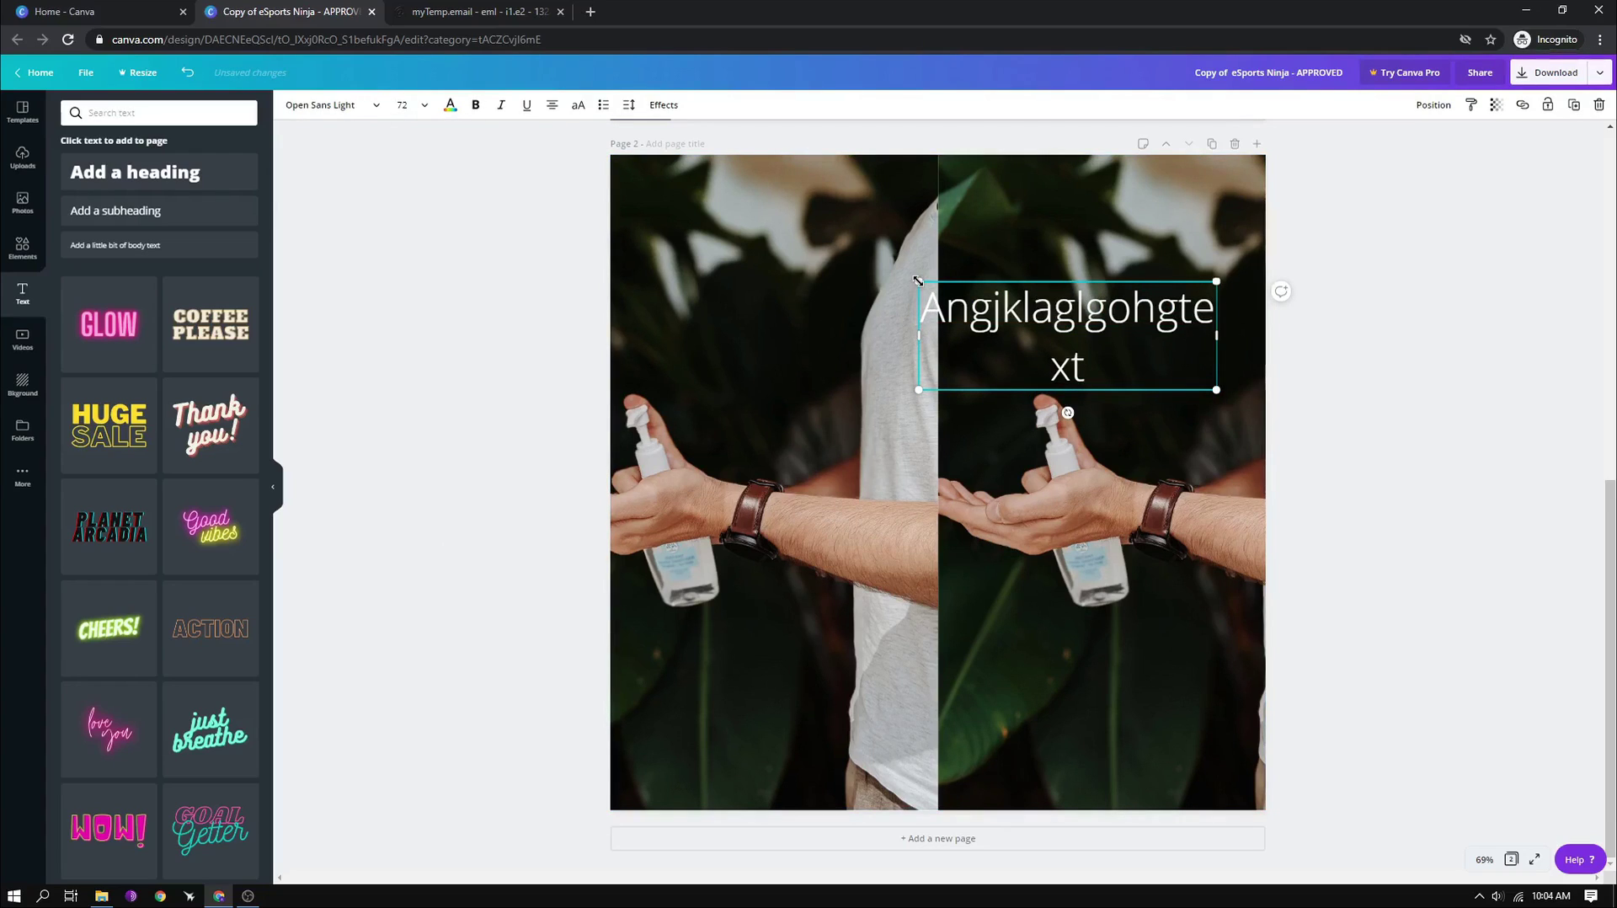
left_click_drag(917, 280, 670, 244)
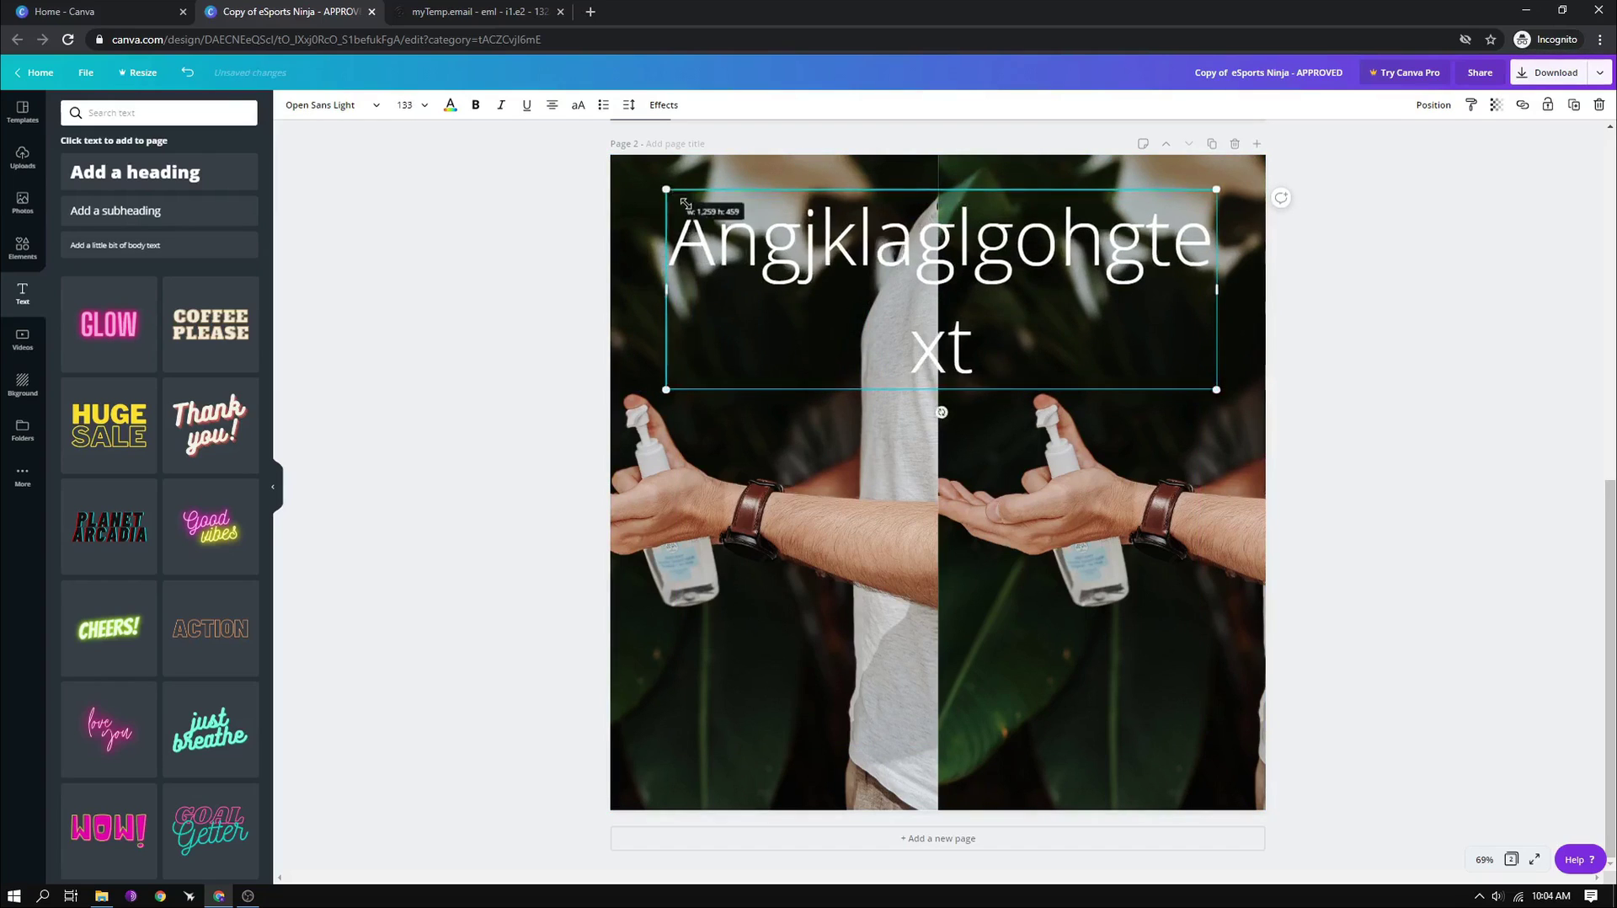
left_click_drag(660, 186, 781, 230)
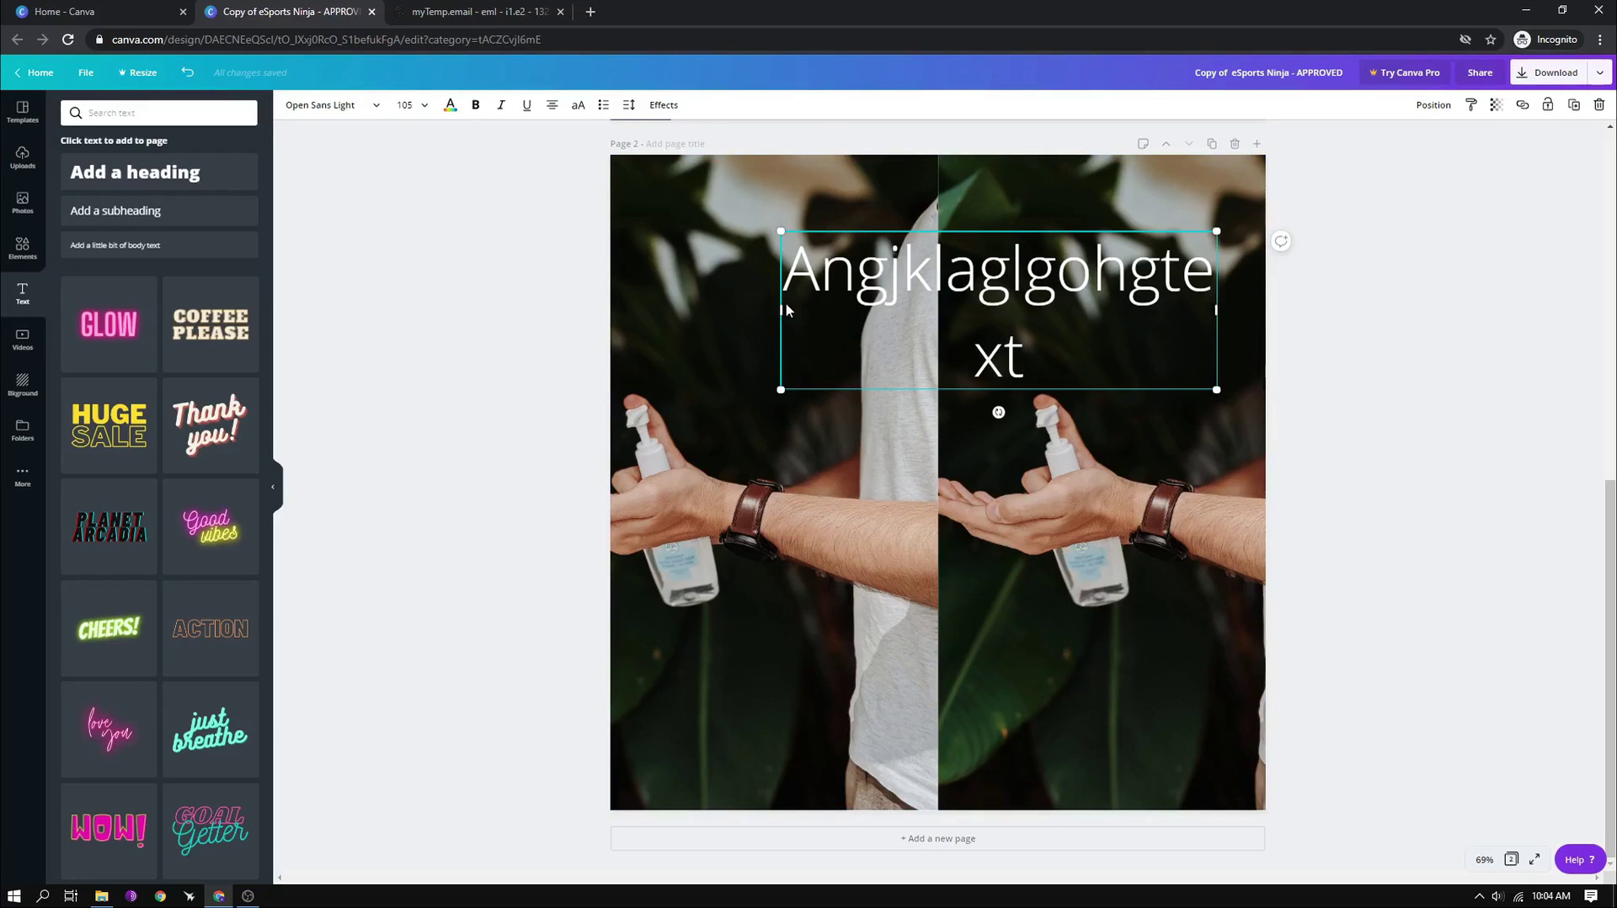
mouse_move(779, 315)
left_mouse_down()
mouse_move(614, 304)
mouse_move(652, 304)
left_mouse_up()
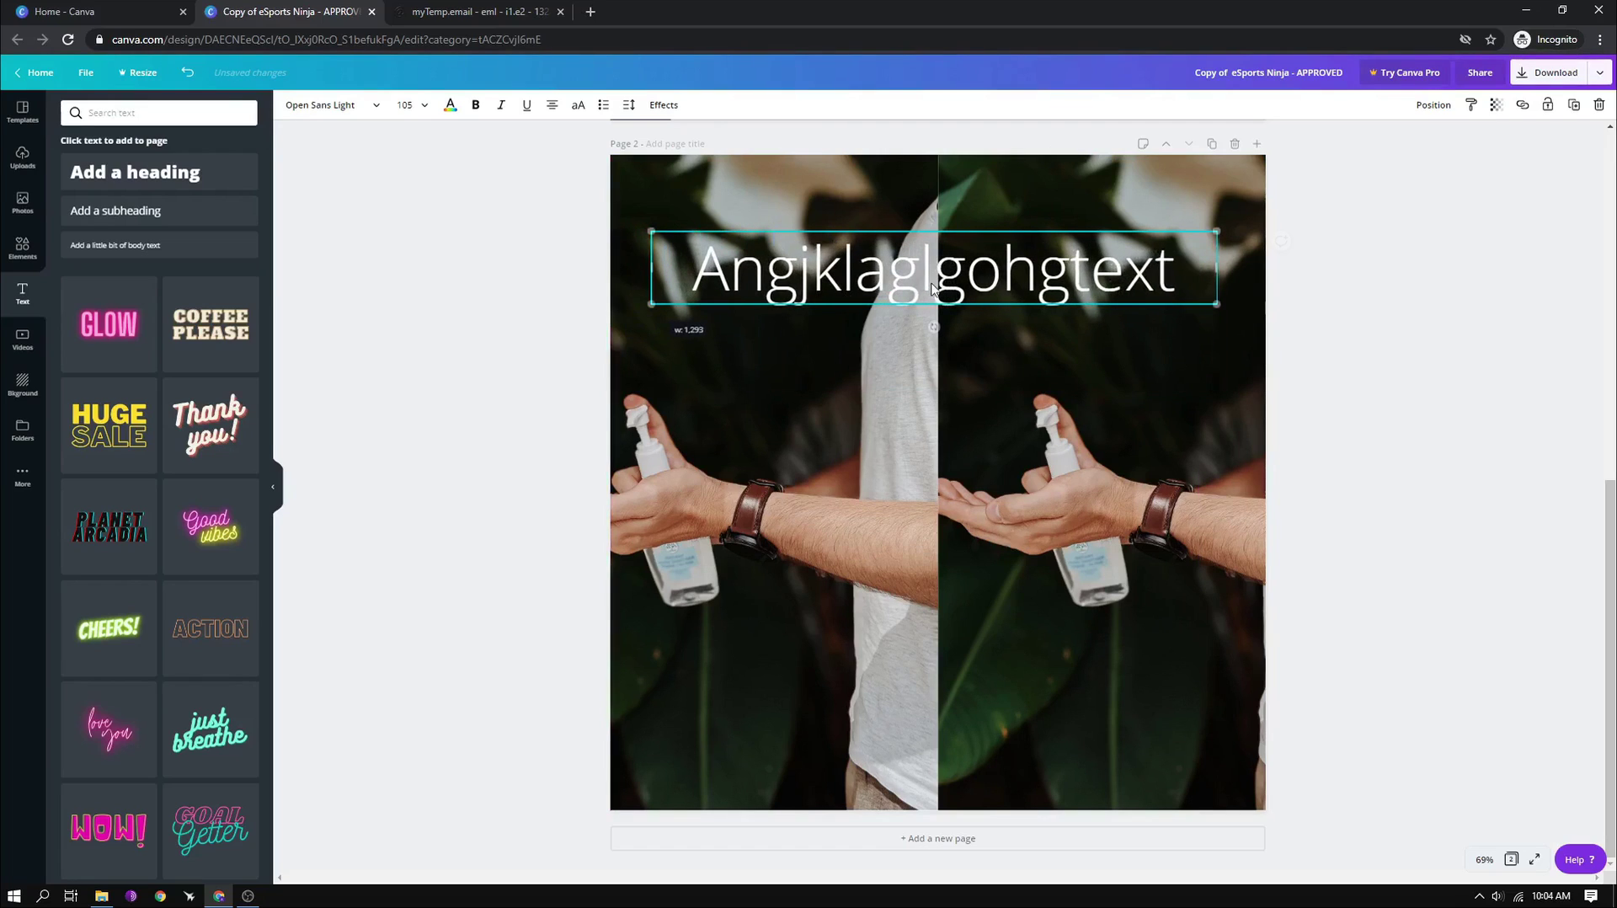
left_click_drag(926, 269, 931, 414)
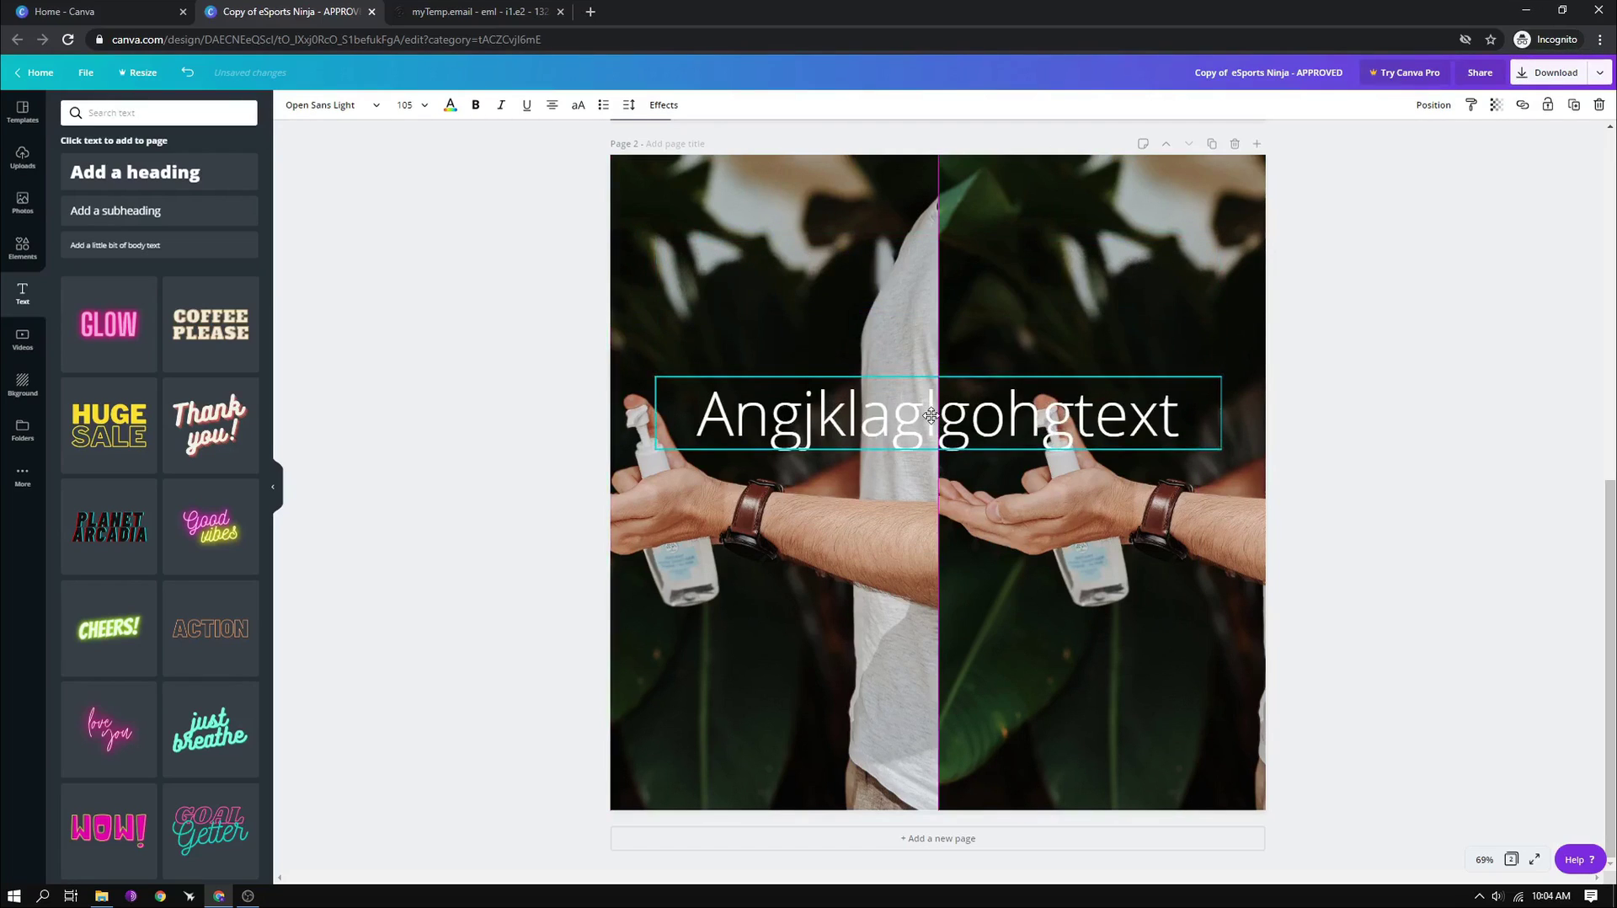
Colour the sample text light cyan and make it all bold
left_click(452, 104)
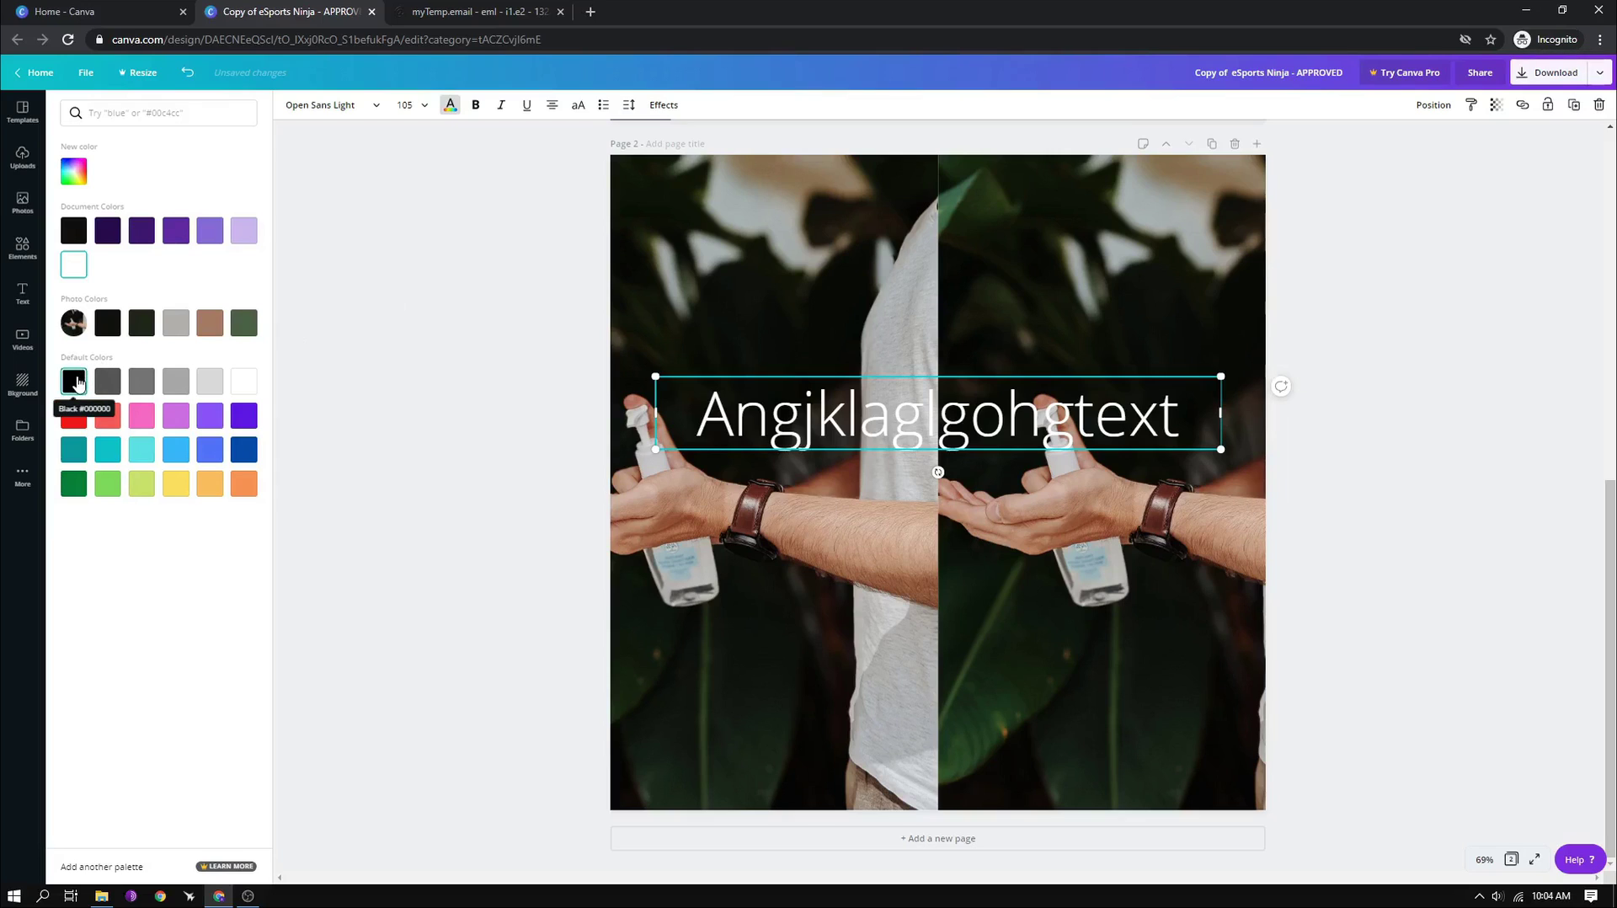
left_click(77, 383)
left_click(152, 450)
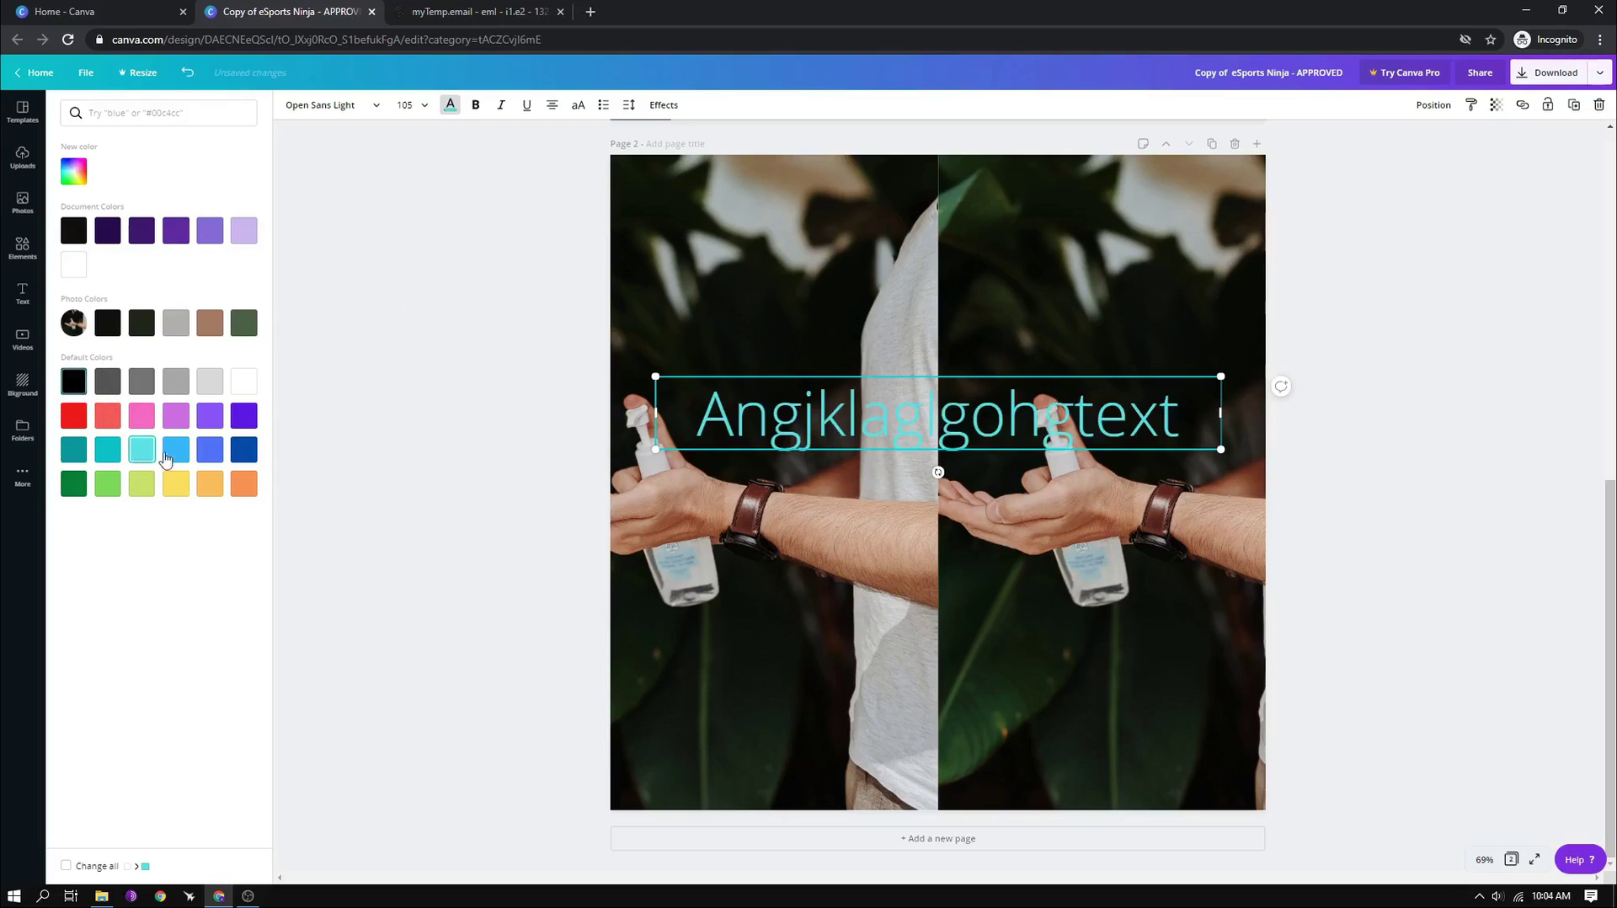
left_click(747, 433)
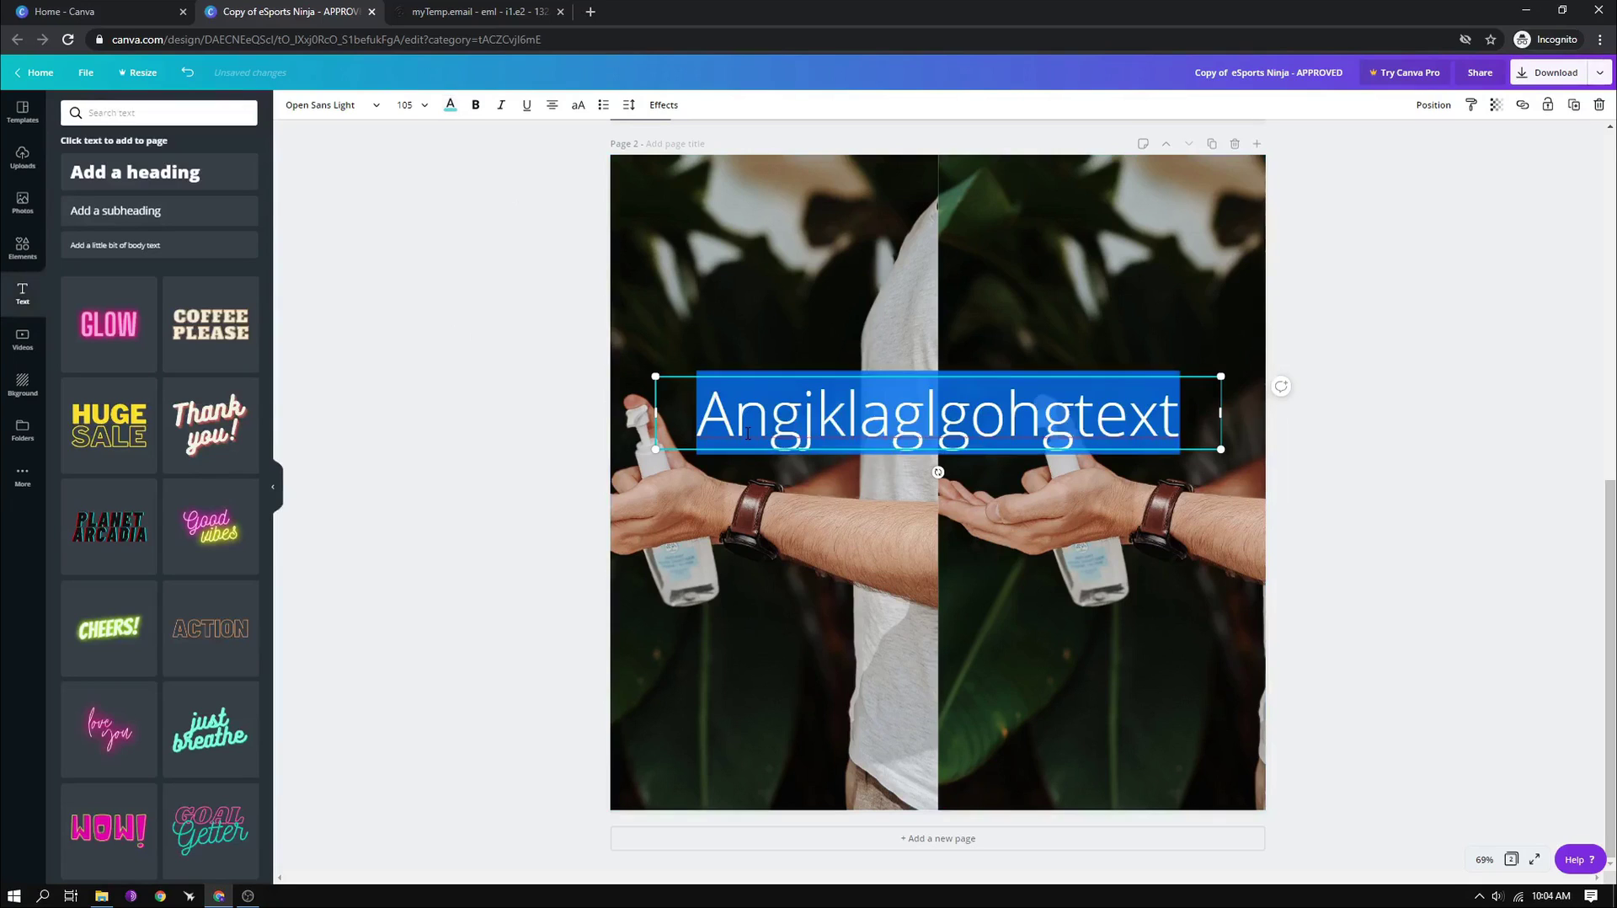
left_click(475, 105)
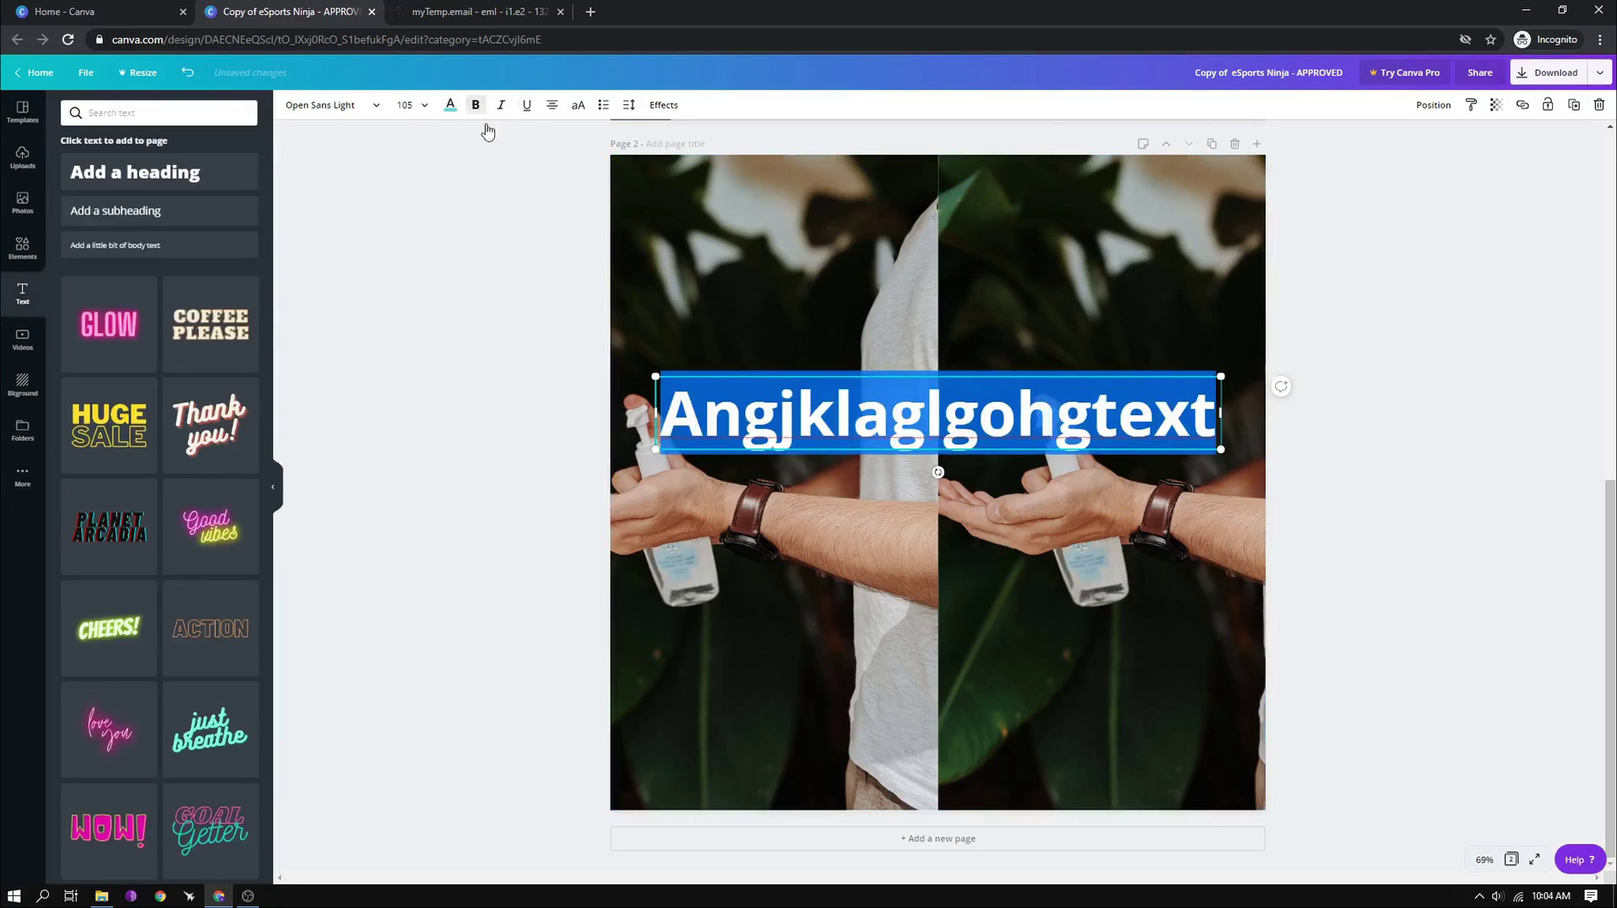
Unbold the letters 'jk' and 'gohgtext', then move the text toward the photo's bottom
left_click_drag(784, 414, 827, 414)
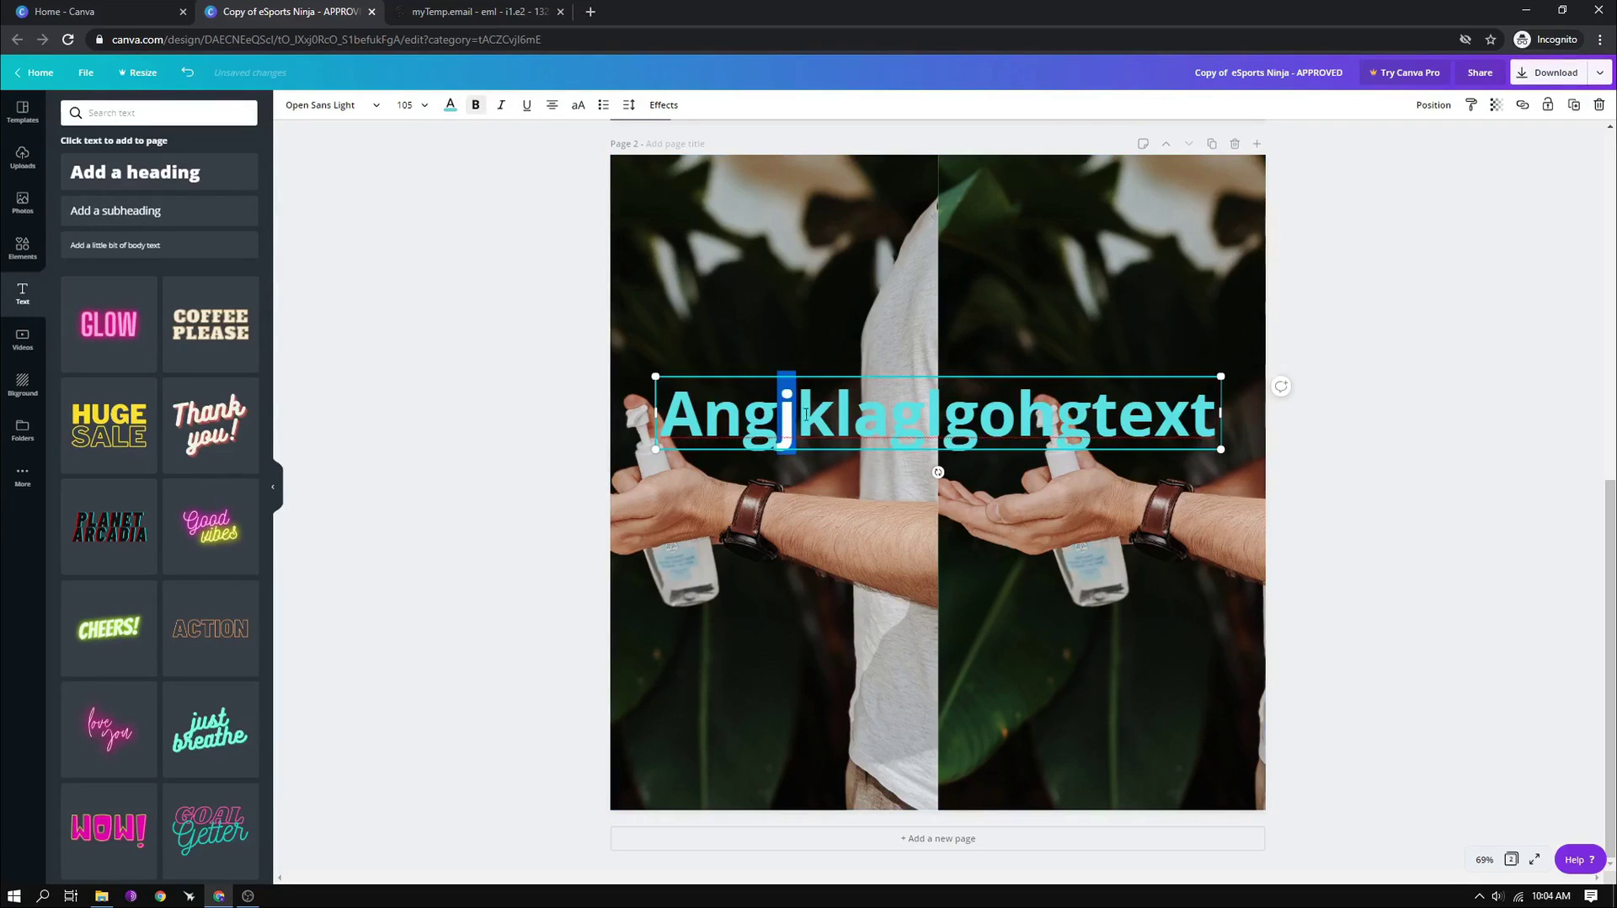
left_click(470, 107)
left_click(473, 293)
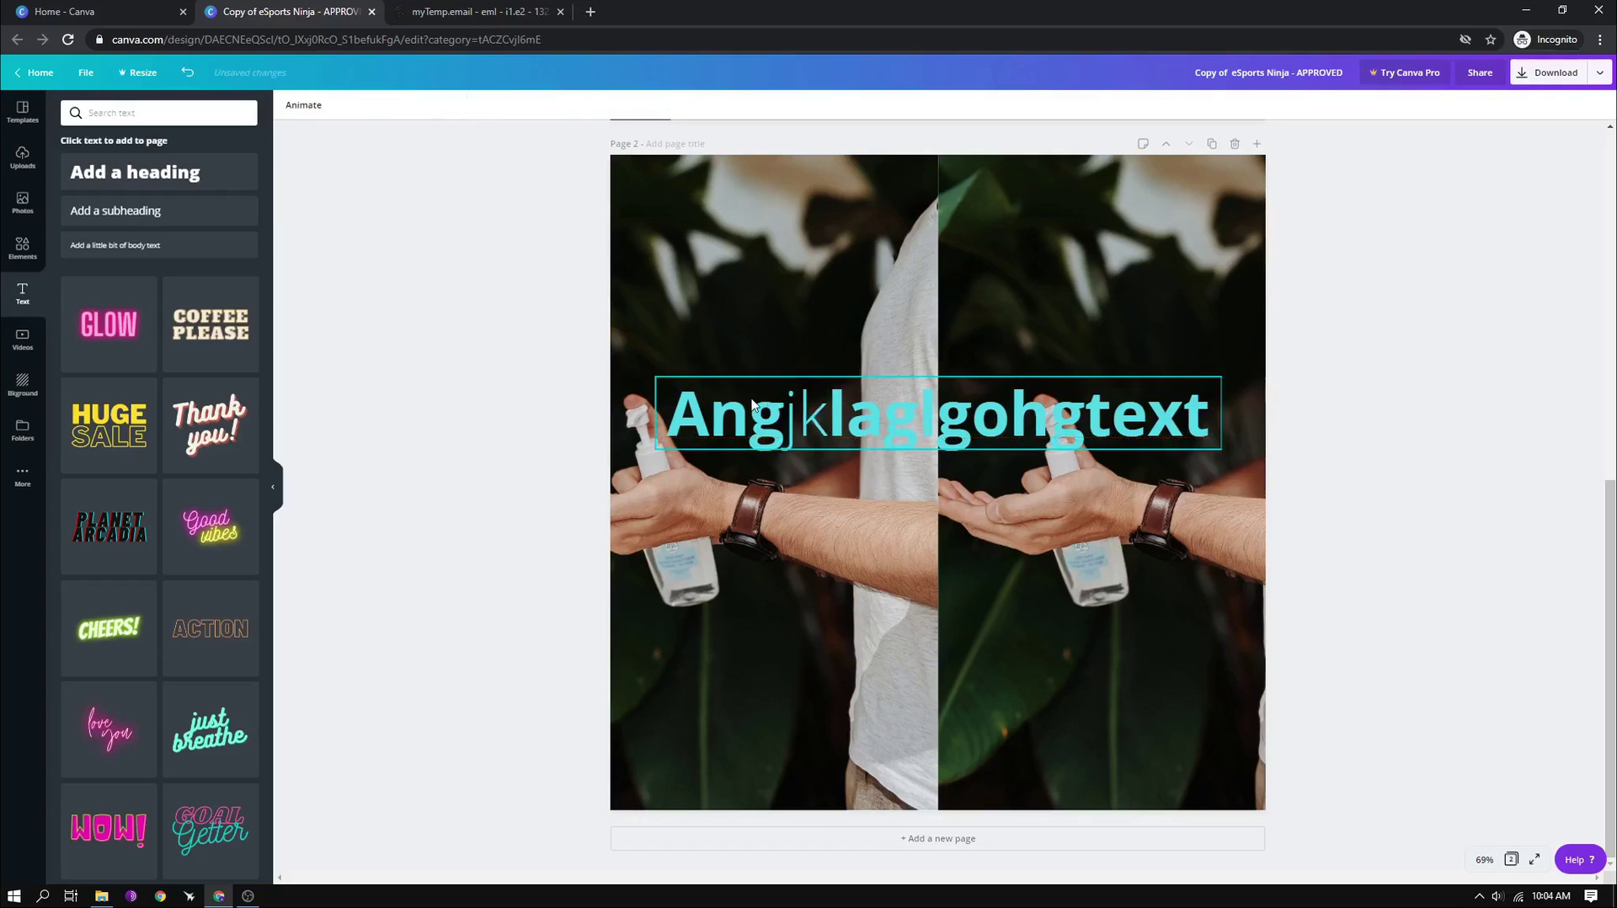
left_click(867, 424)
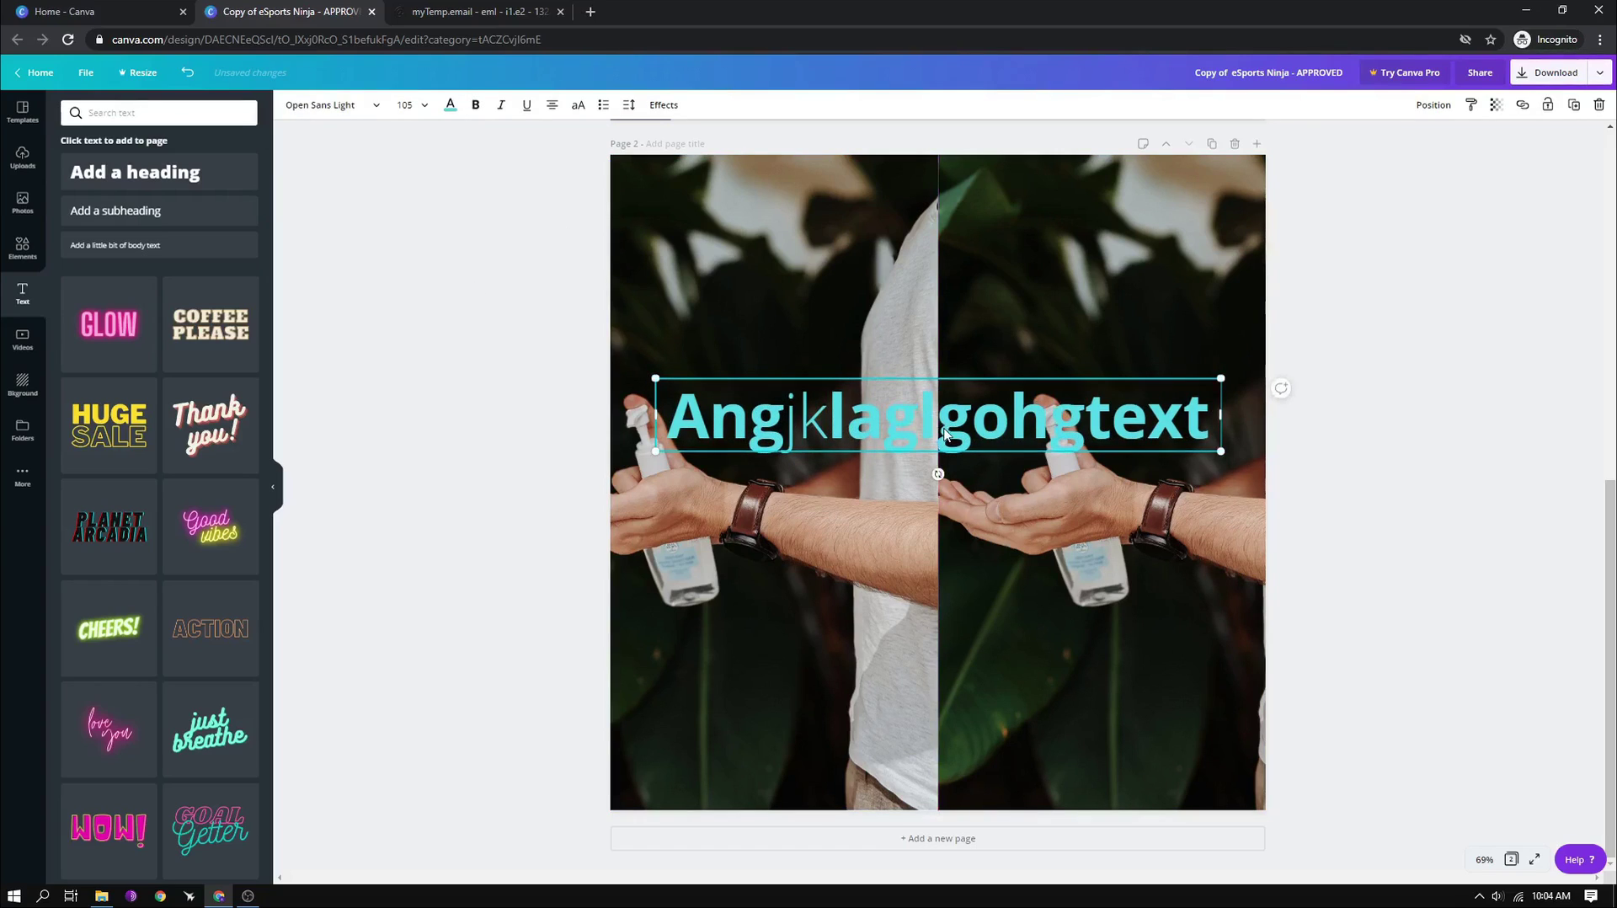
double_click(944, 428)
left_click_drag(944, 428, 1210, 432)
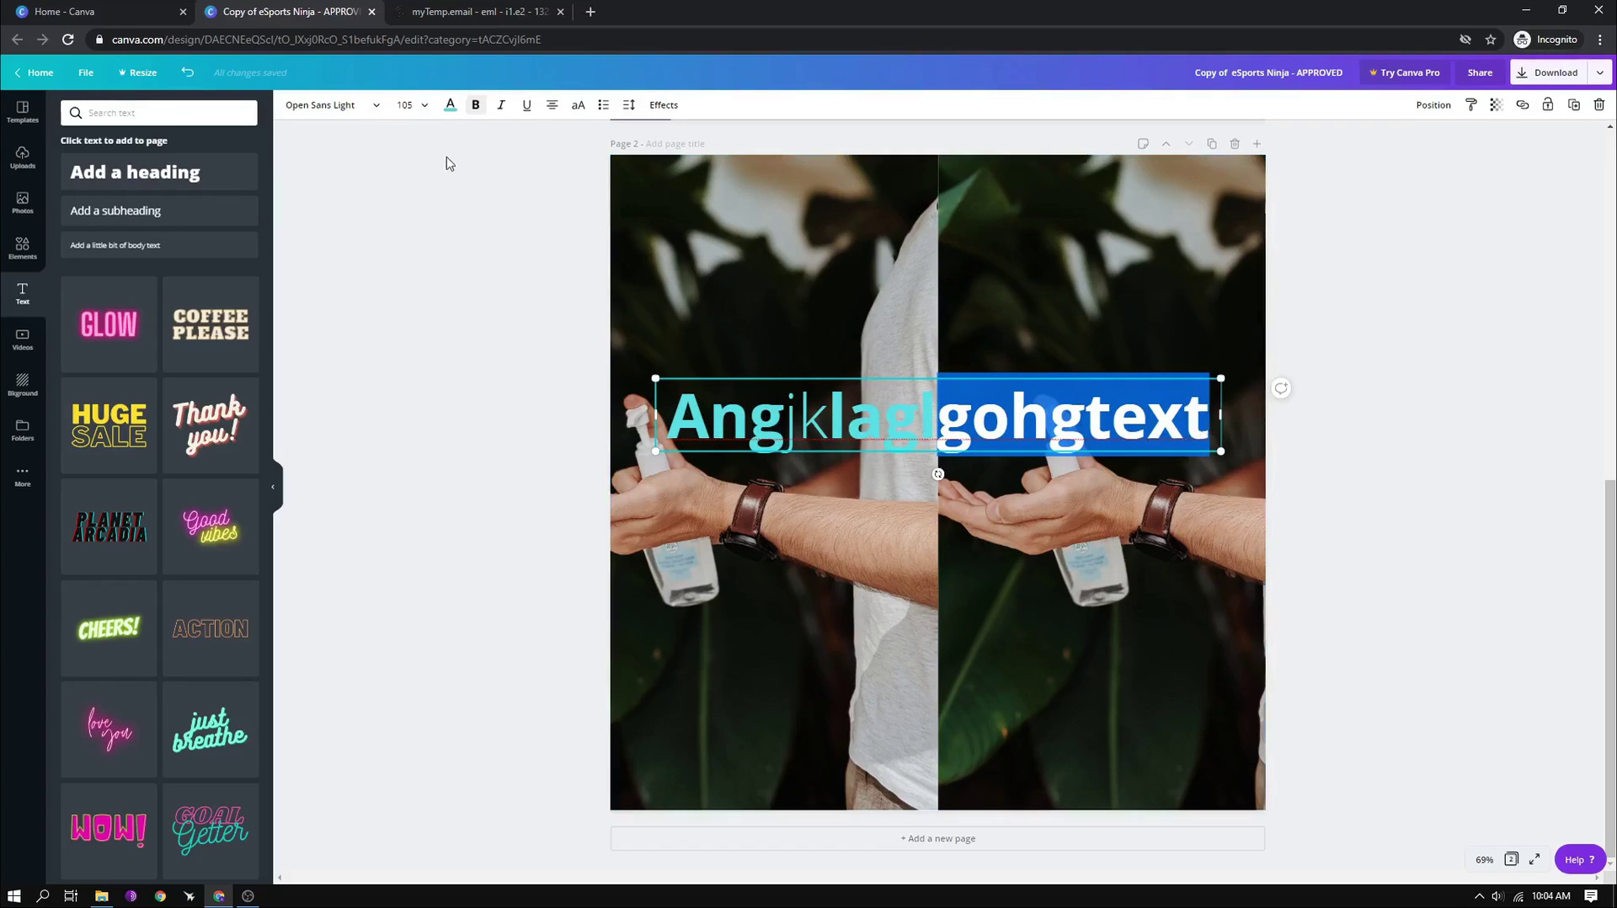
left_click(477, 106)
left_click(486, 377)
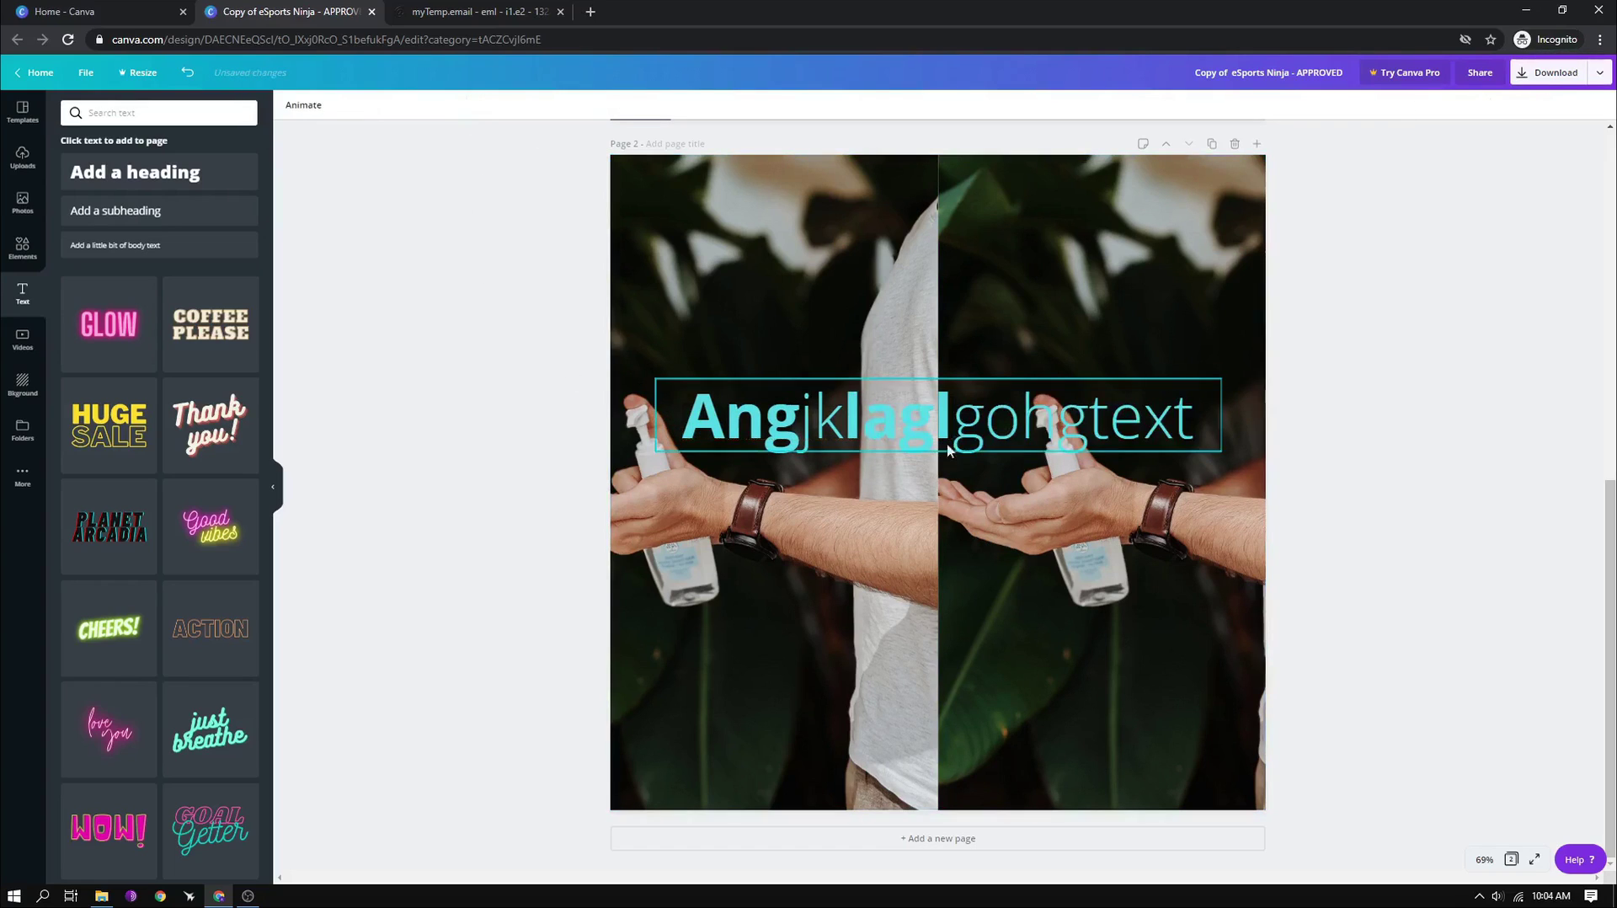
left_click(981, 431)
left_click_drag(981, 431, 980, 708)
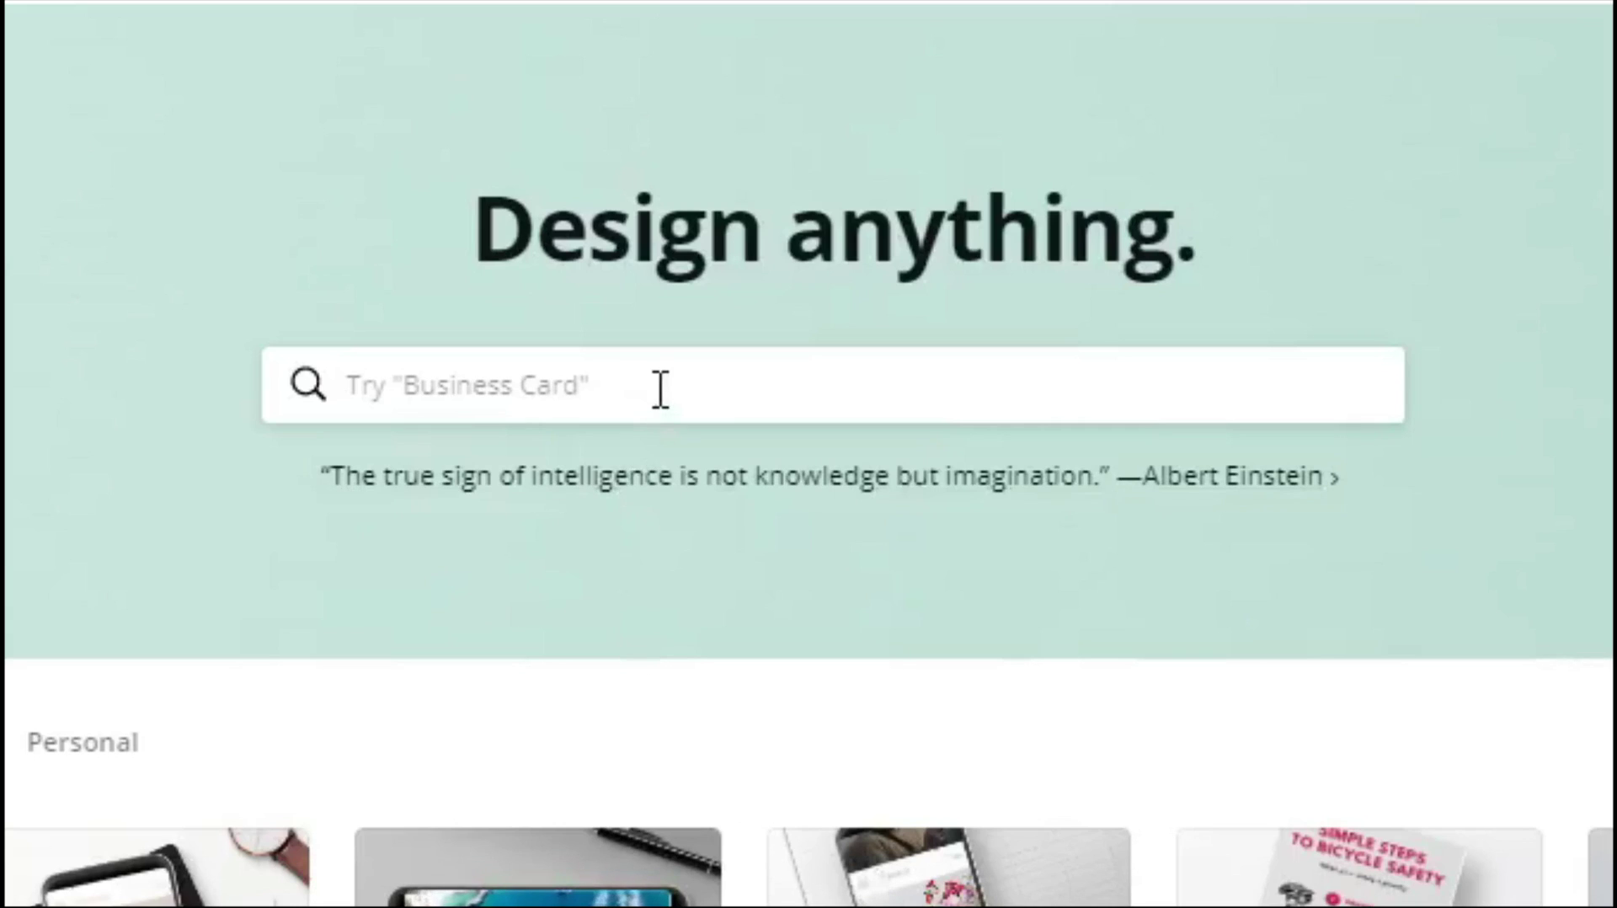
Search Canva's templates for 'logo'
left_click(660, 390)
type("l")
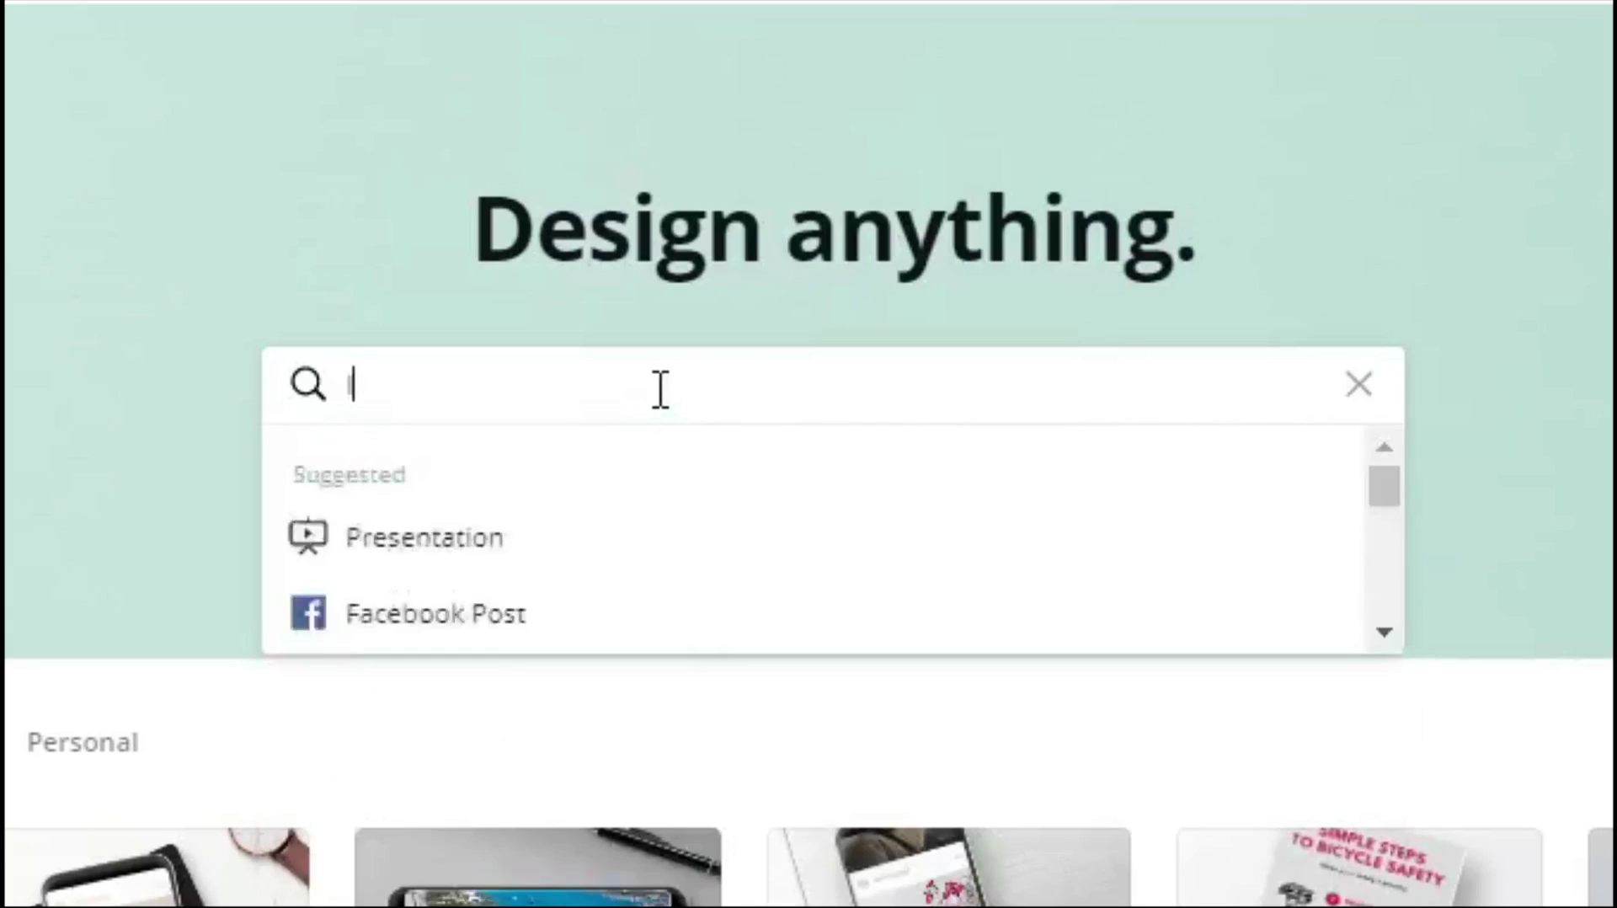
type("ogo")
key("Return")
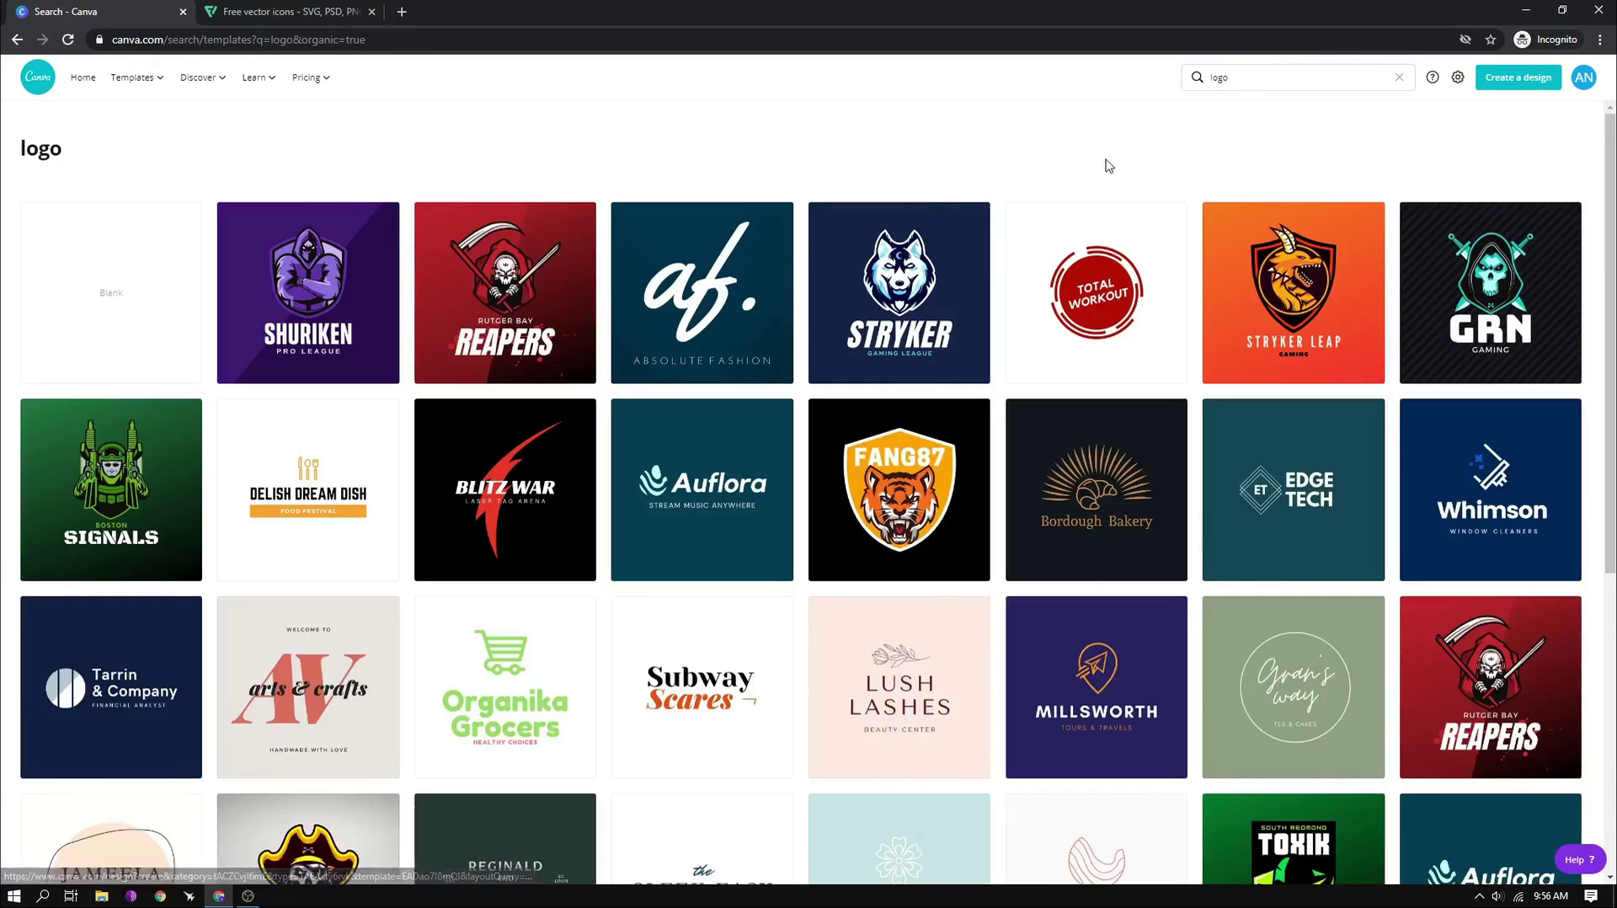
Scroll through the logo results and open the red circular Onnoble Sports template
scroll(1173, 152, "down", 3)
scroll(1188, 153, "down", 1)
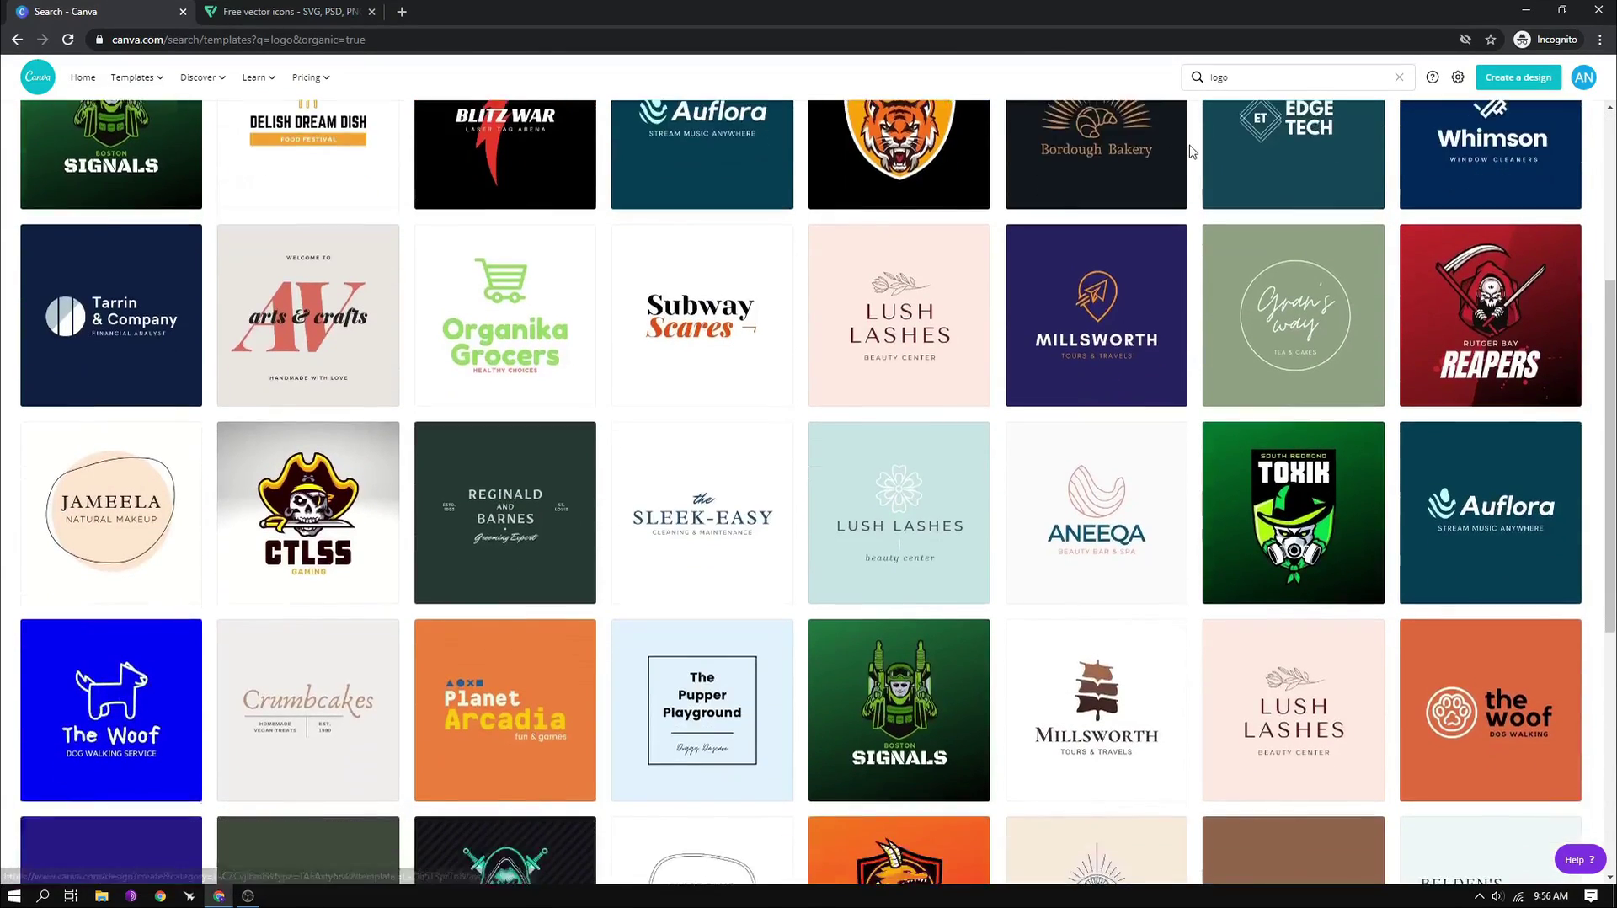
scroll(1189, 151, "down", 1)
scroll(1190, 151, "down", 1)
scroll(1193, 150, "down", 1)
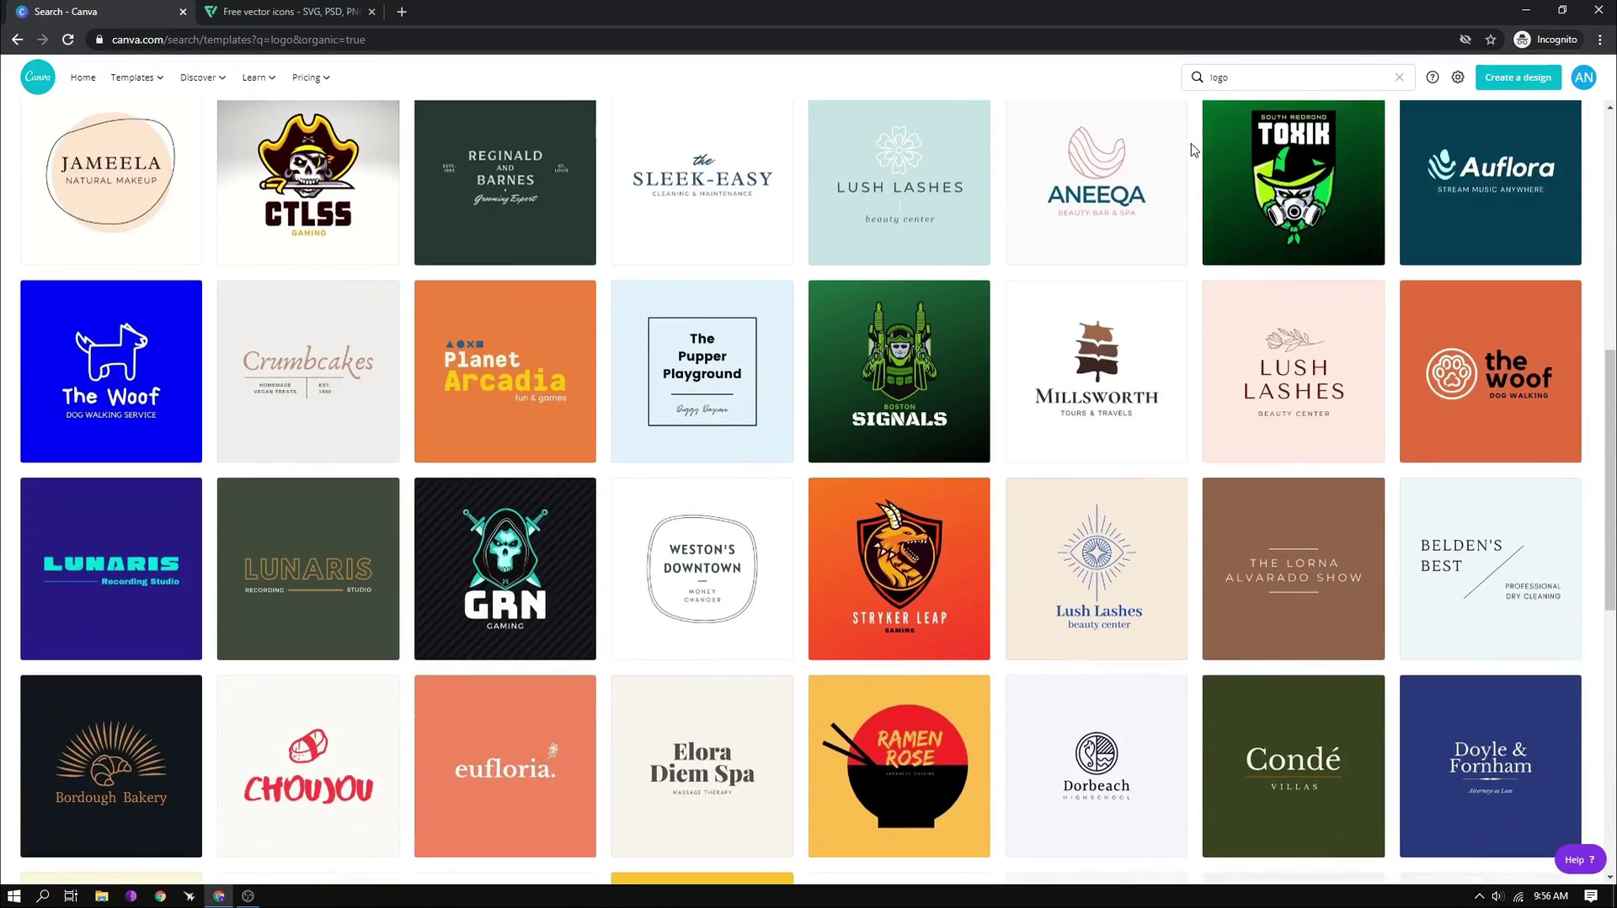
scroll(1191, 149, "up", 3)
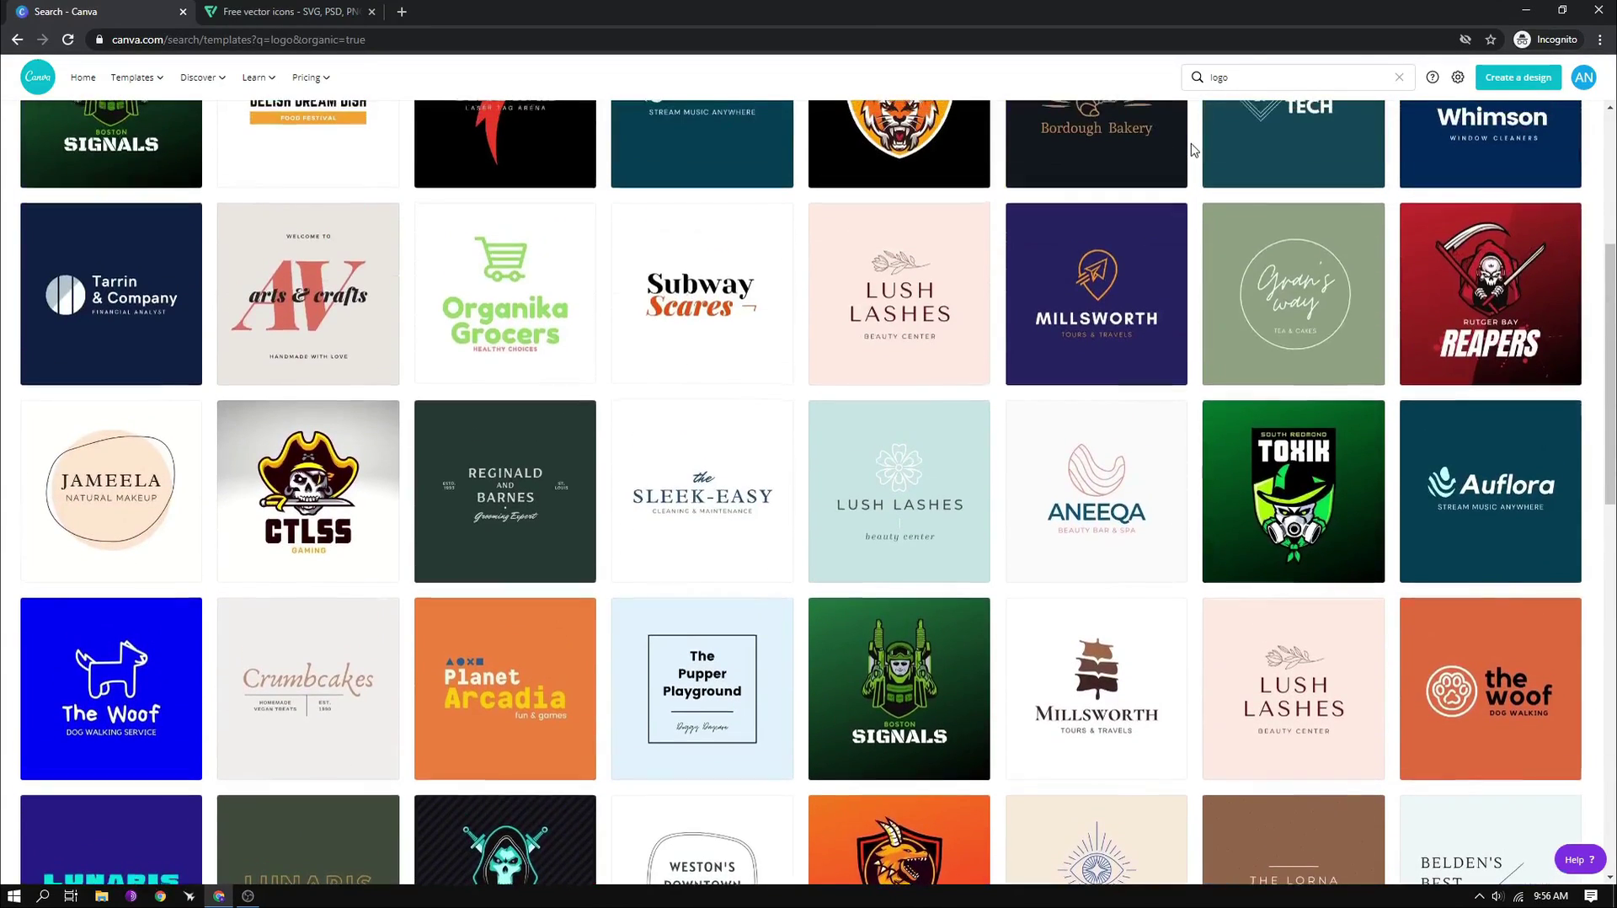
scroll(1192, 150, "up", 3)
scroll(1192, 150, "up", 1)
scroll(1192, 150, "down", 2)
scroll(1191, 149, "down", 5)
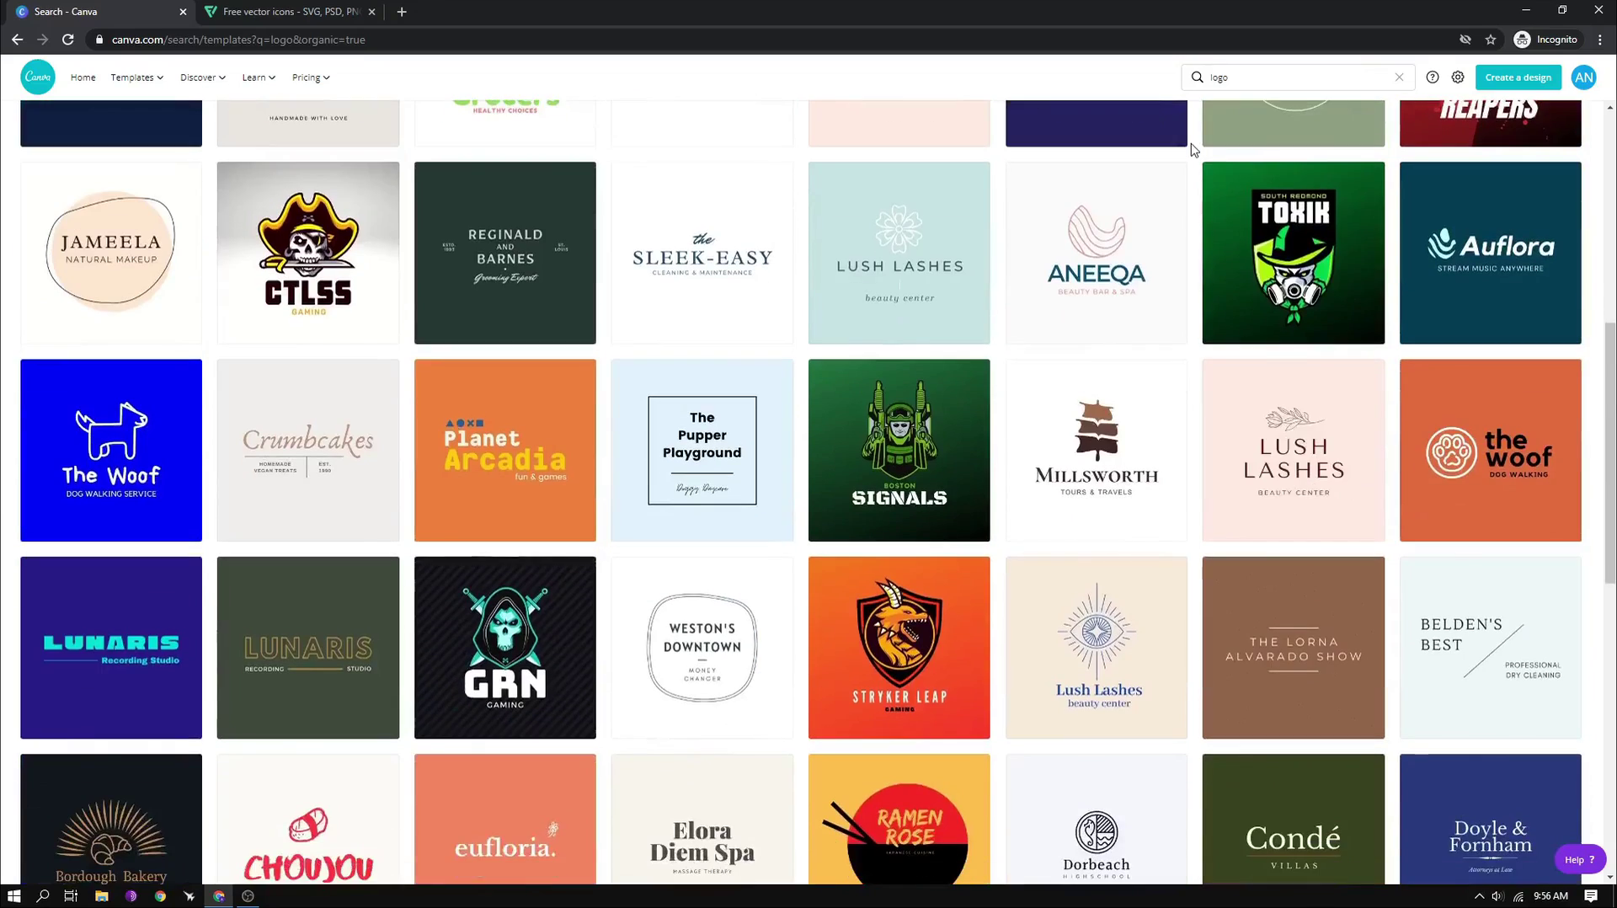
scroll(1190, 149, "down", 2)
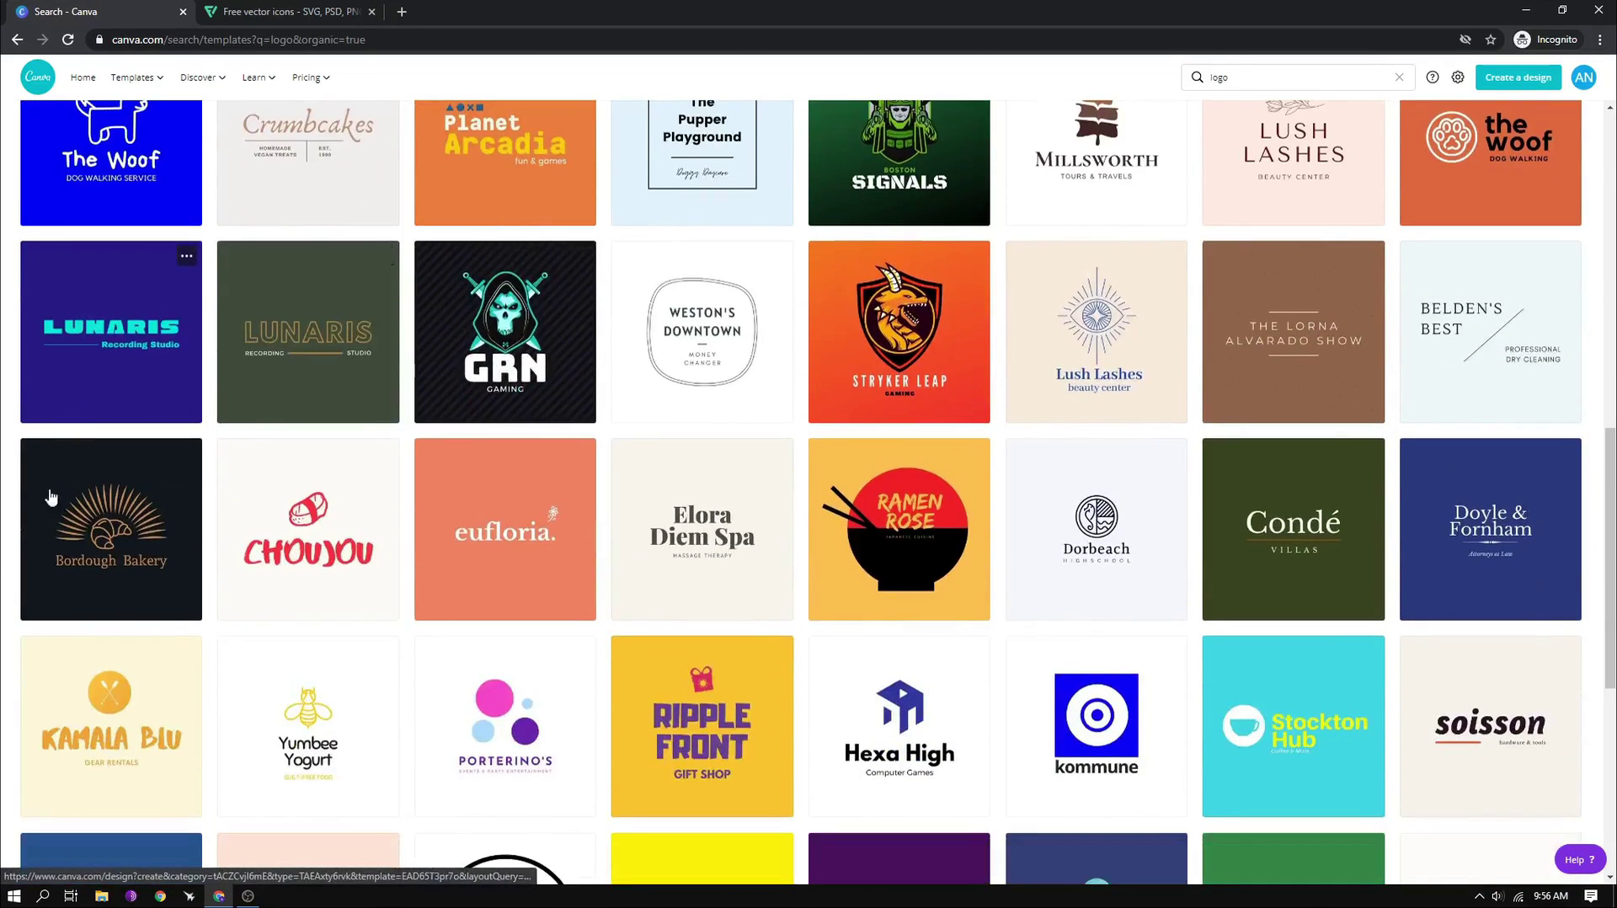
mouse_move(1096, 647)
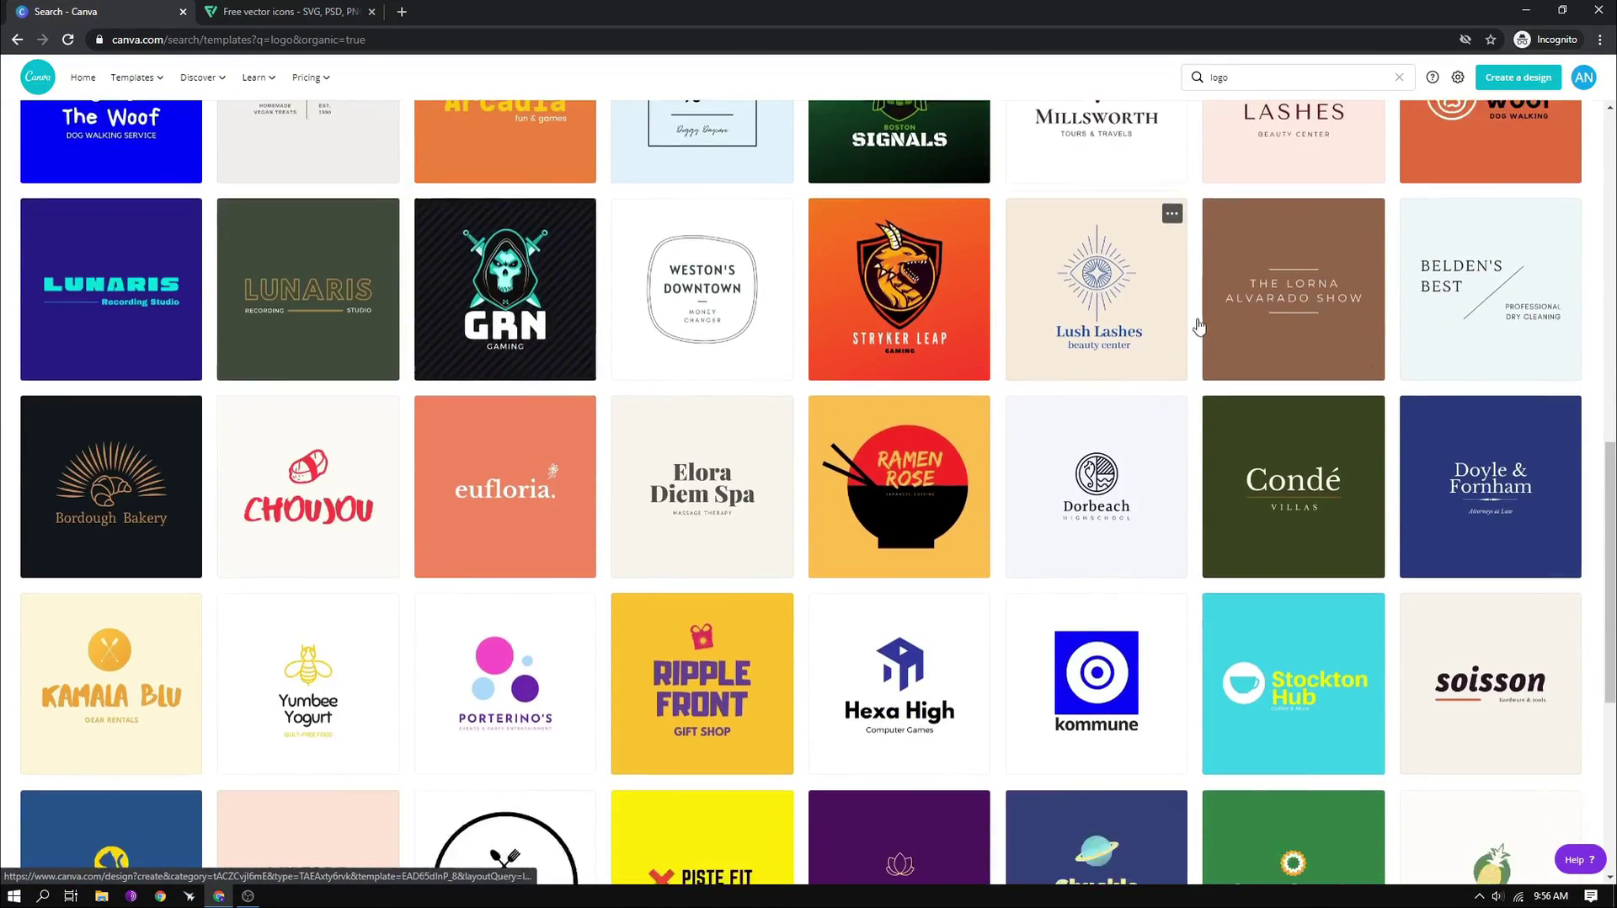
scroll(1188, 337, "down", 3)
scroll(1192, 352, "down", 2)
scroll(1192, 356, "down", 3)
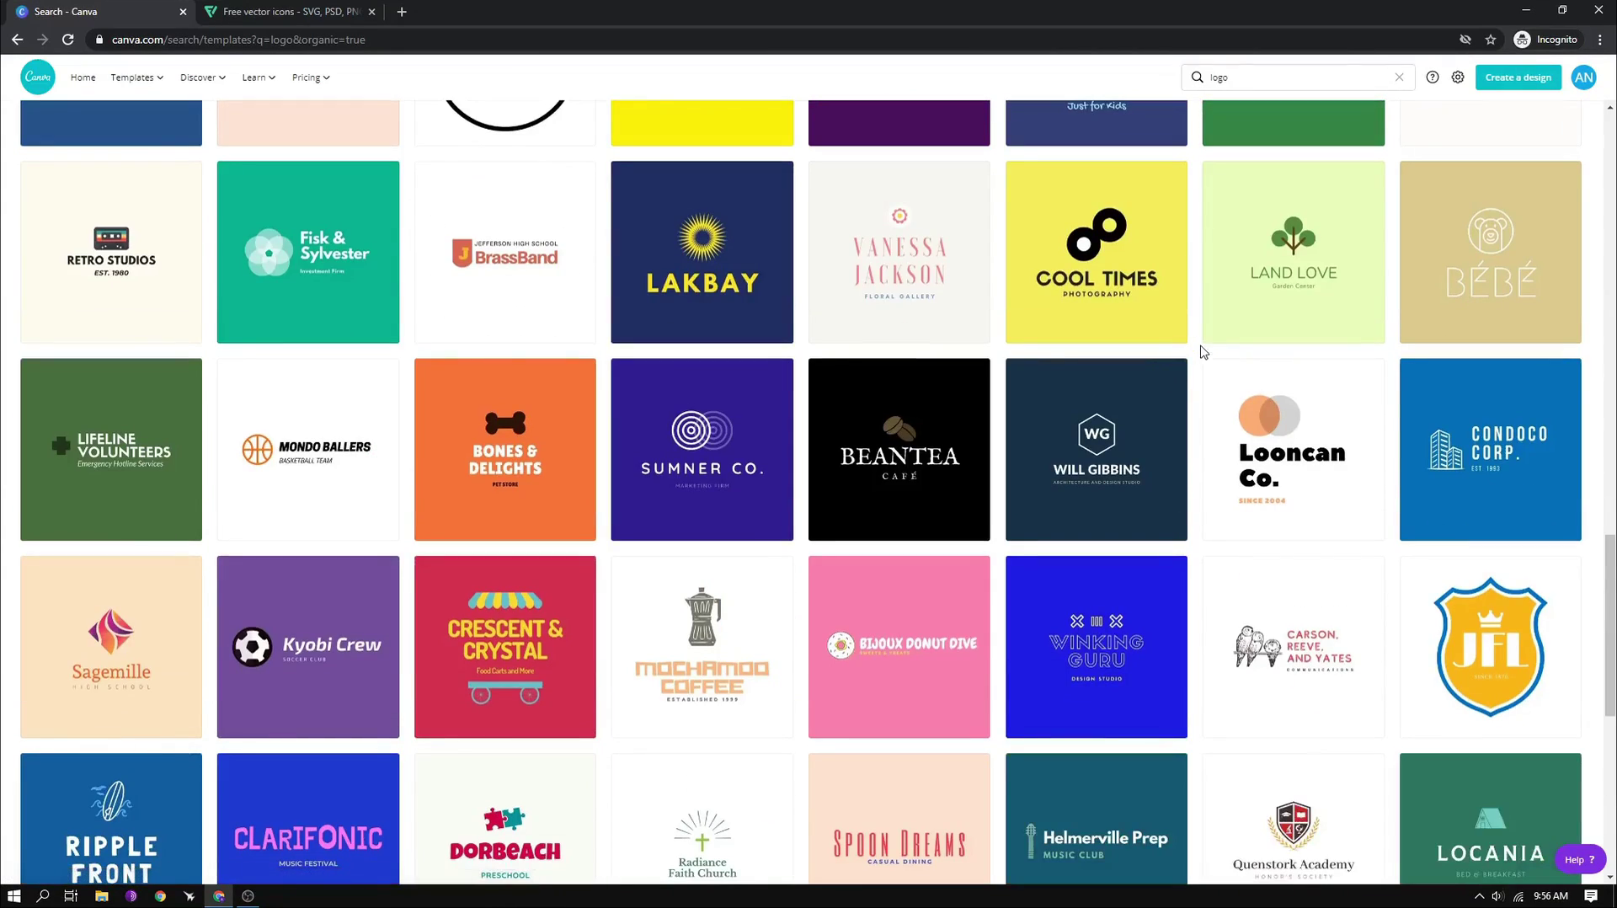
scroll(1196, 358, "down", 2)
scroll(1199, 354, "down", 4)
scroll(1202, 350, "down", 2)
scroll(1201, 350, "down", 1)
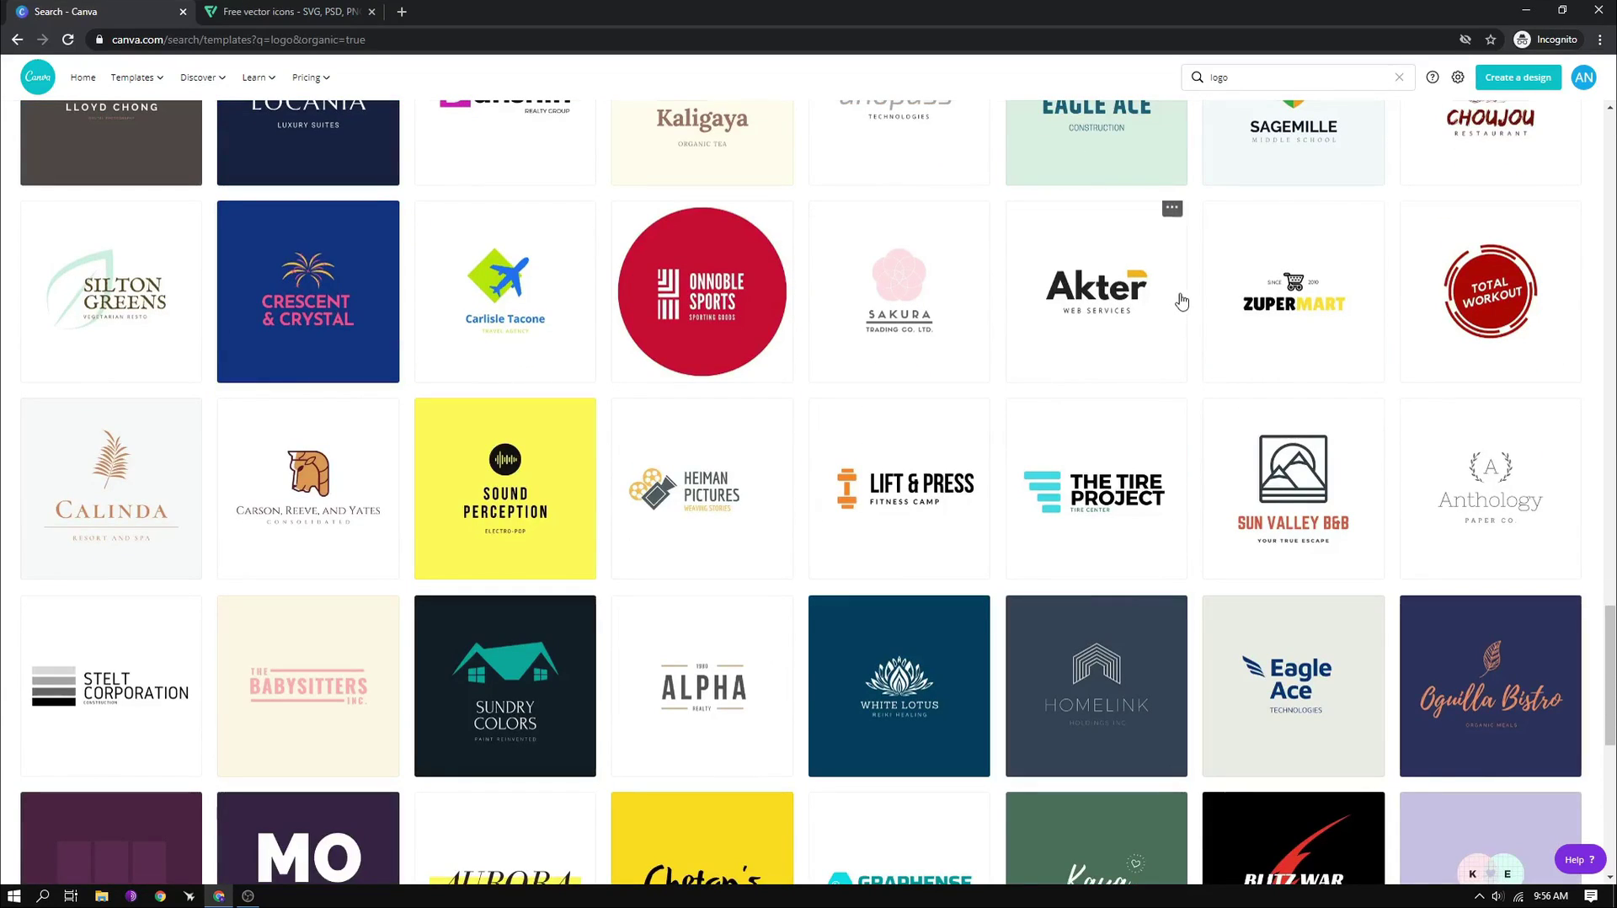
mouse_move(702, 291)
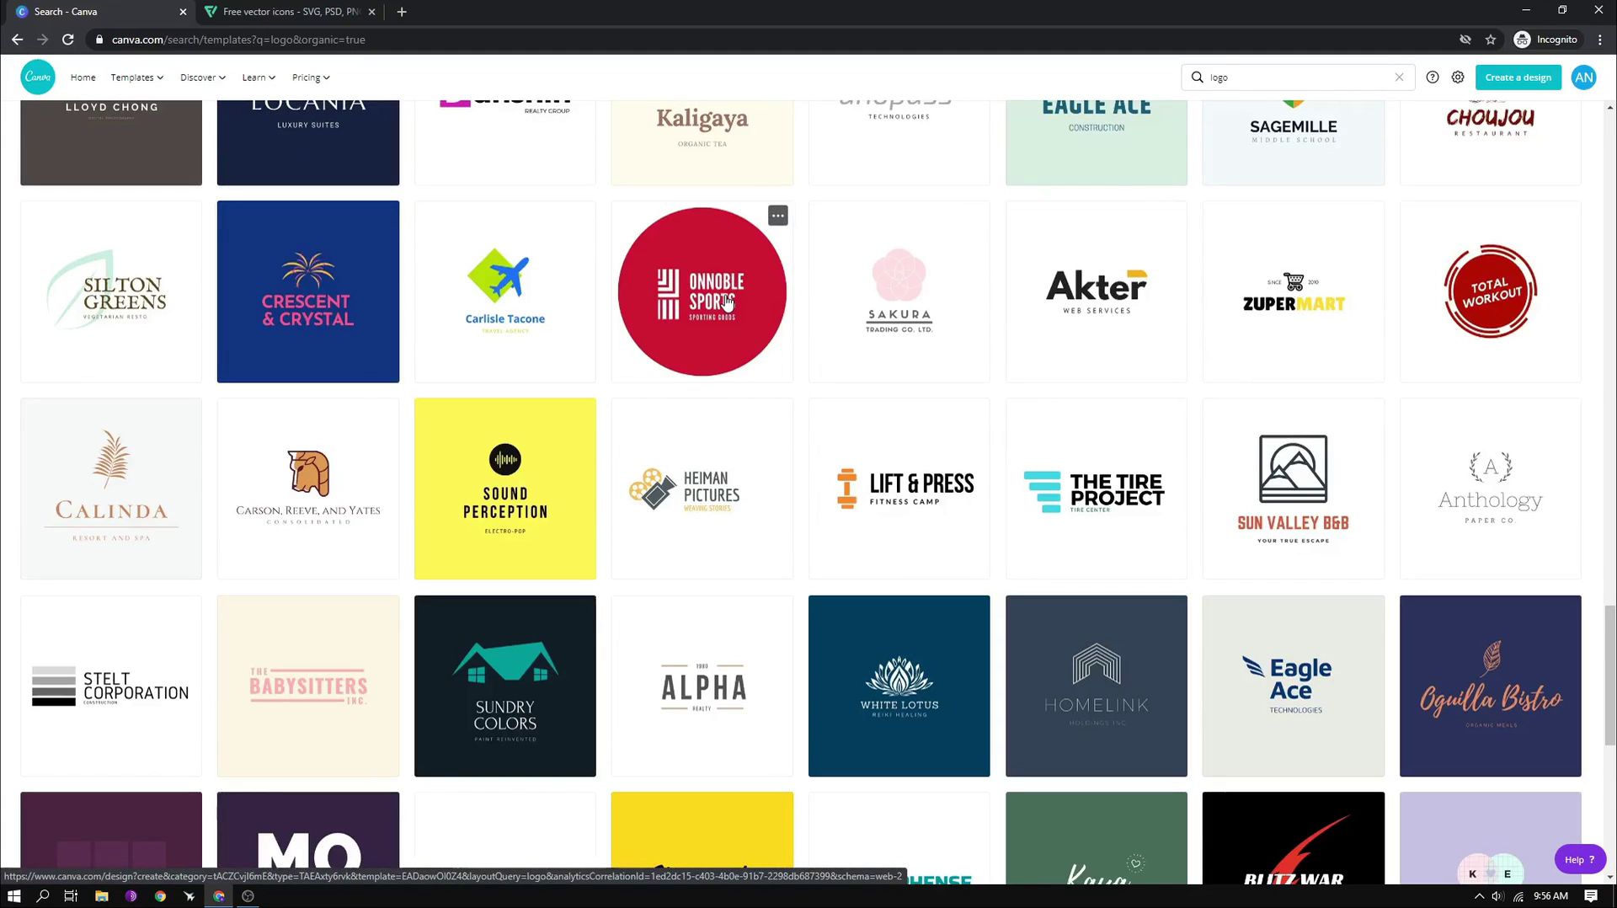
left_click(726, 302)
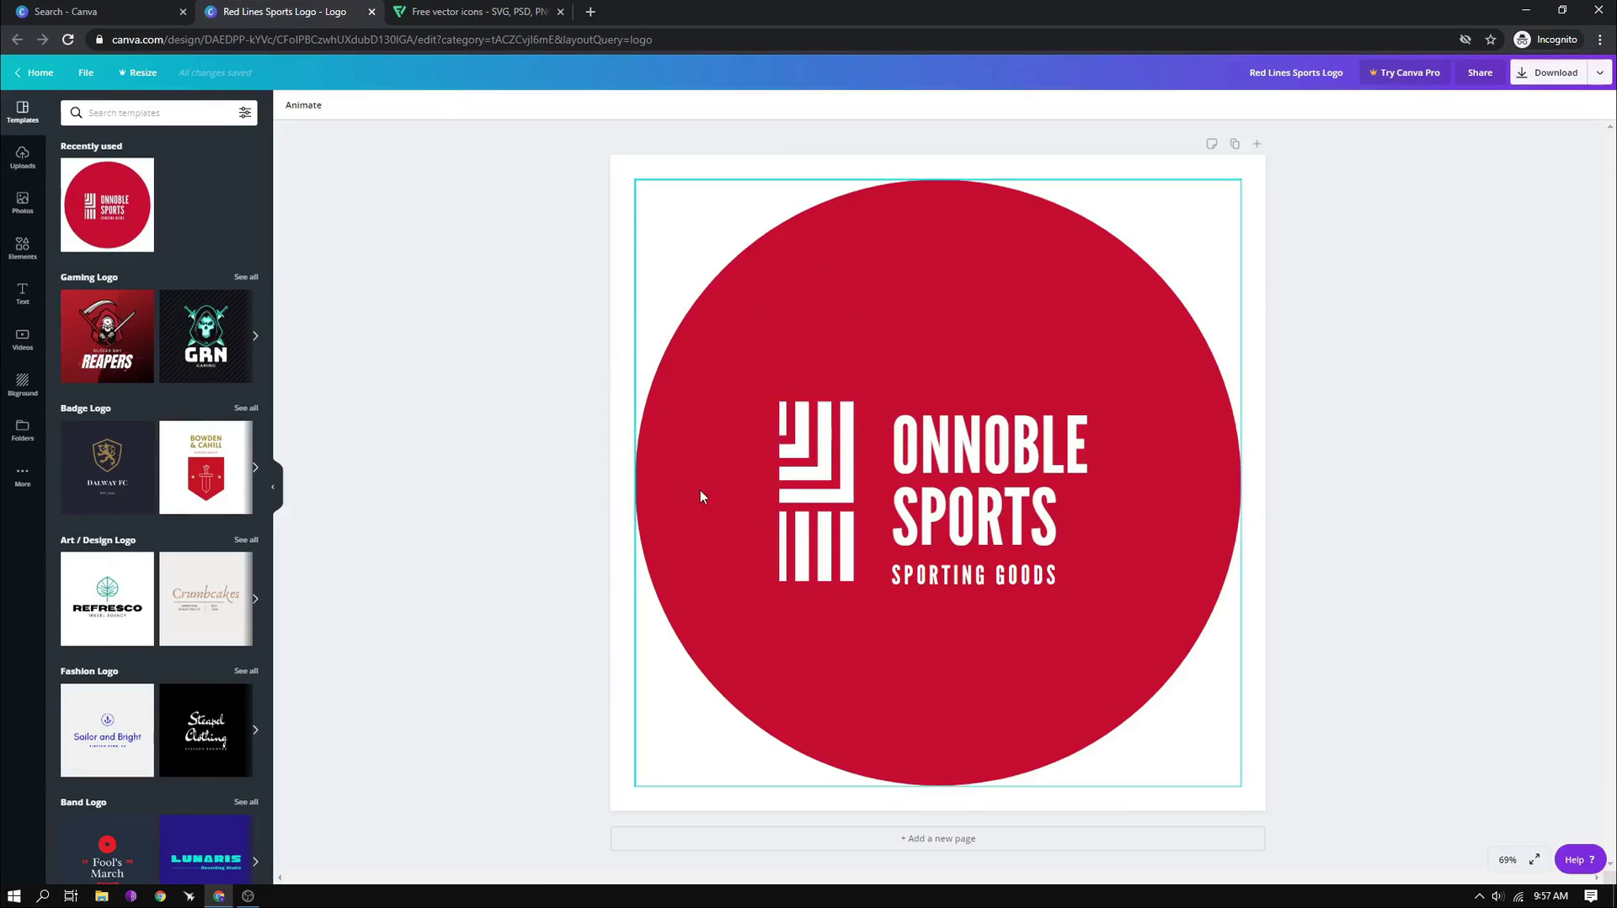
left_click(84, 11)
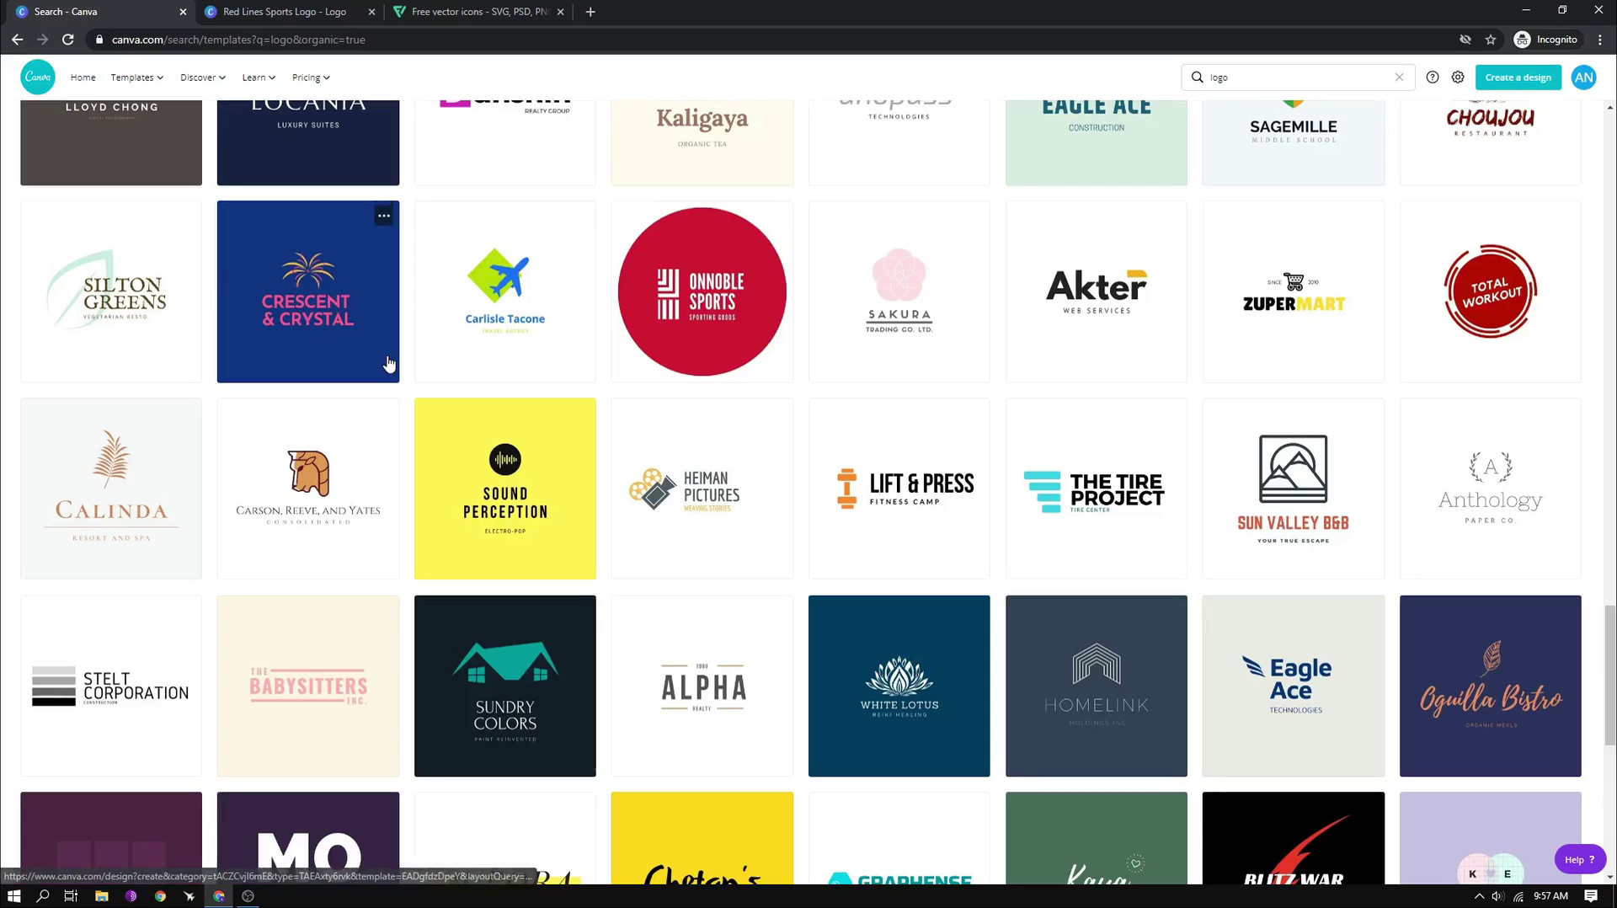
left_click(226, 5)
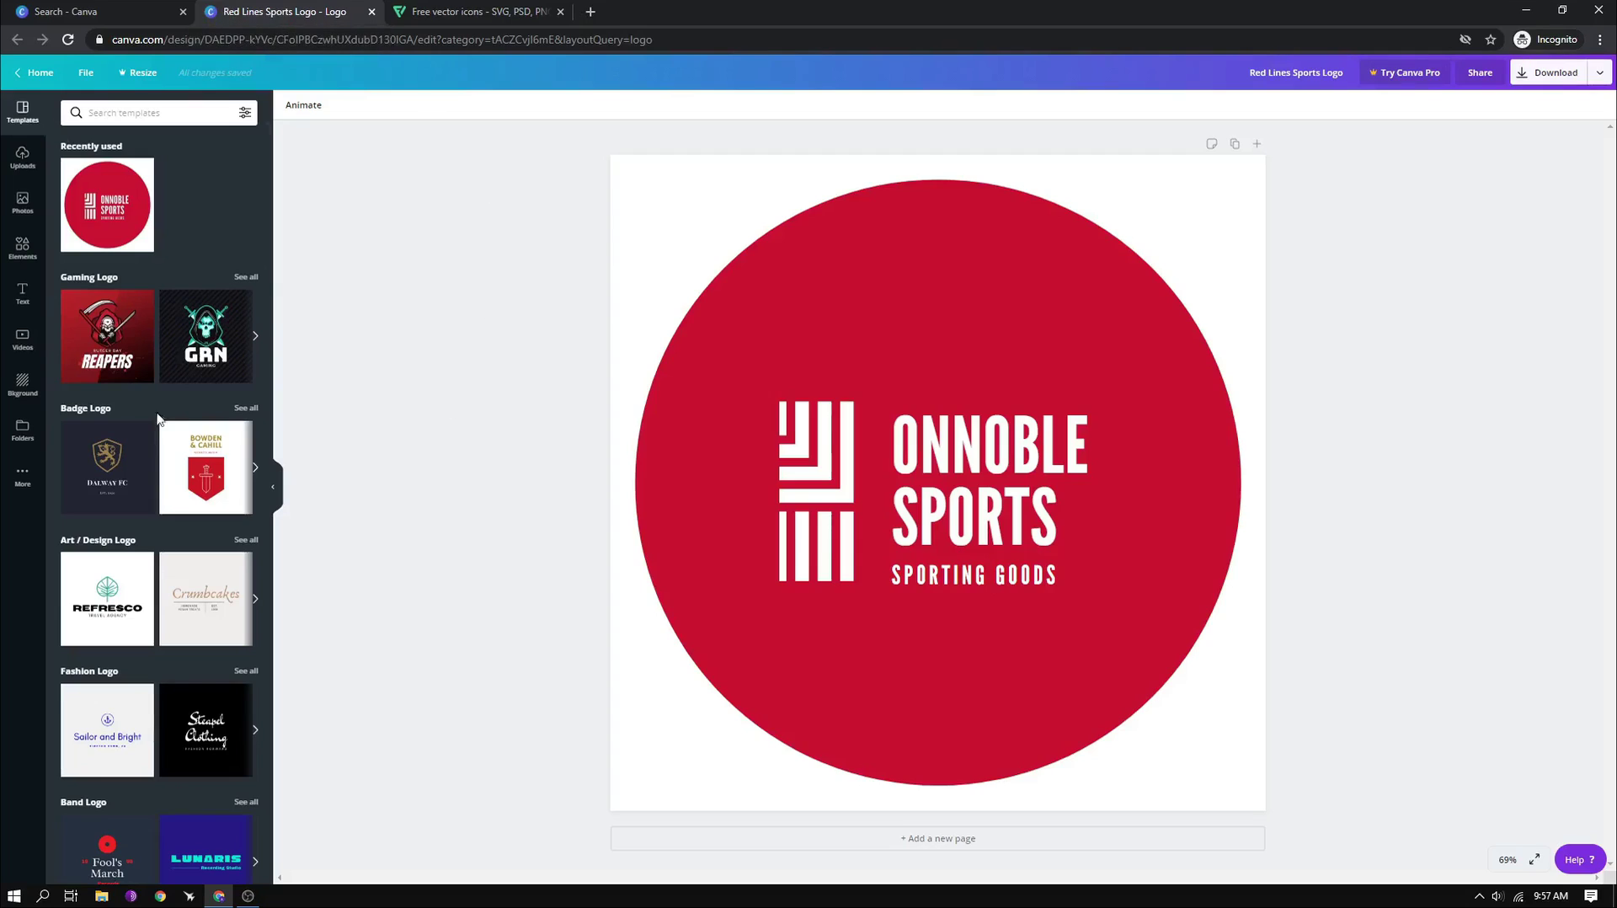
scroll(158, 419, "down", 3)
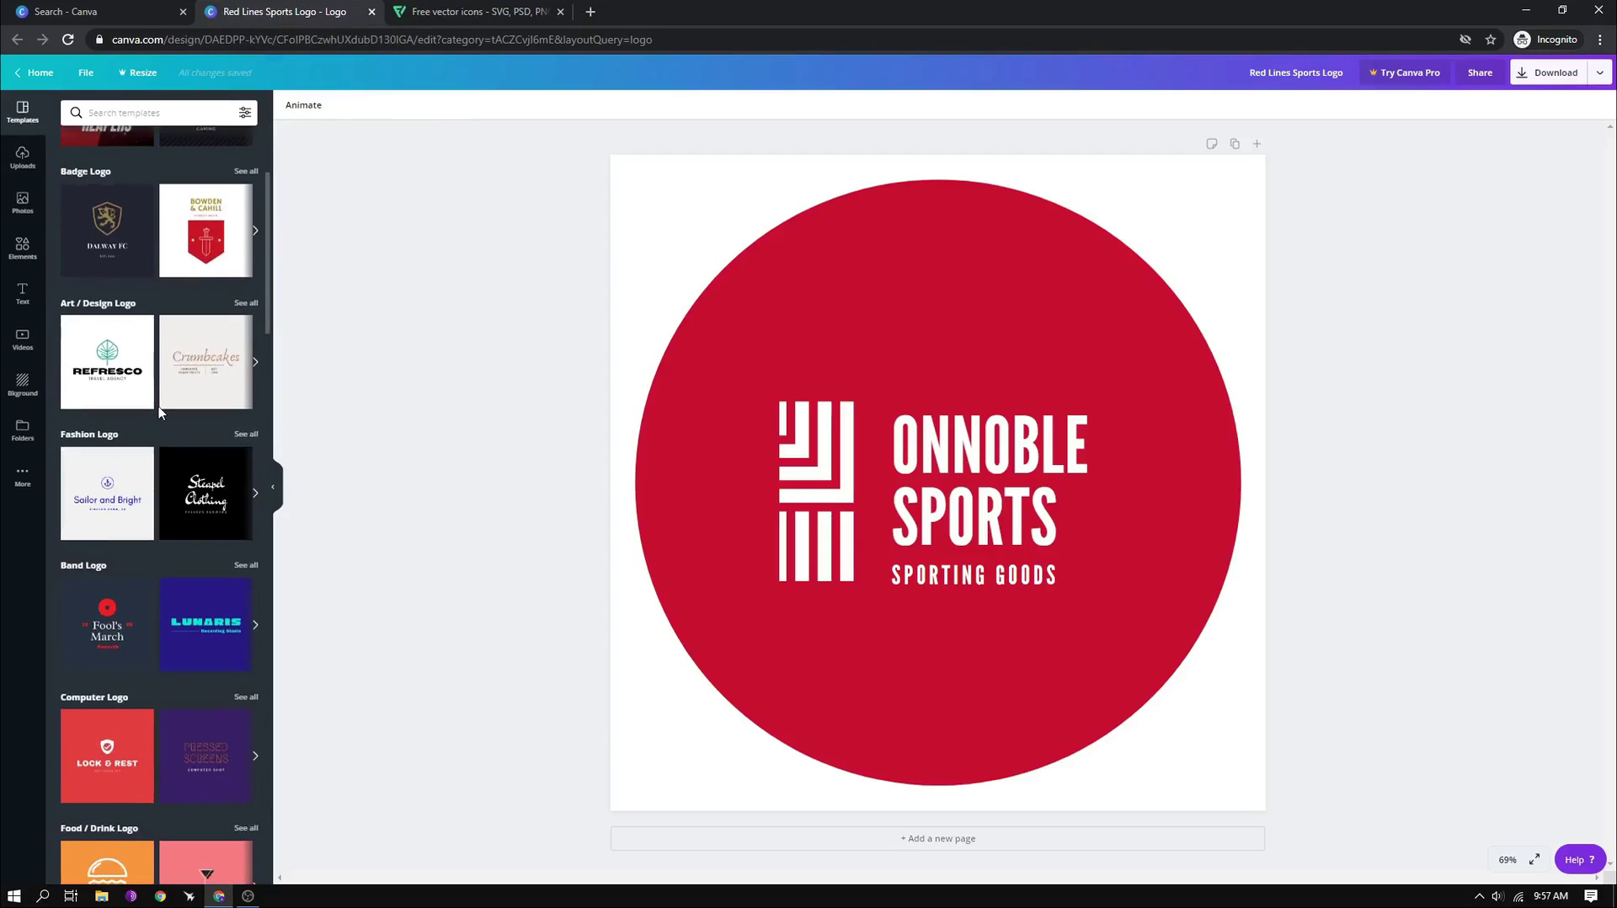
scroll(160, 411, "down", 3)
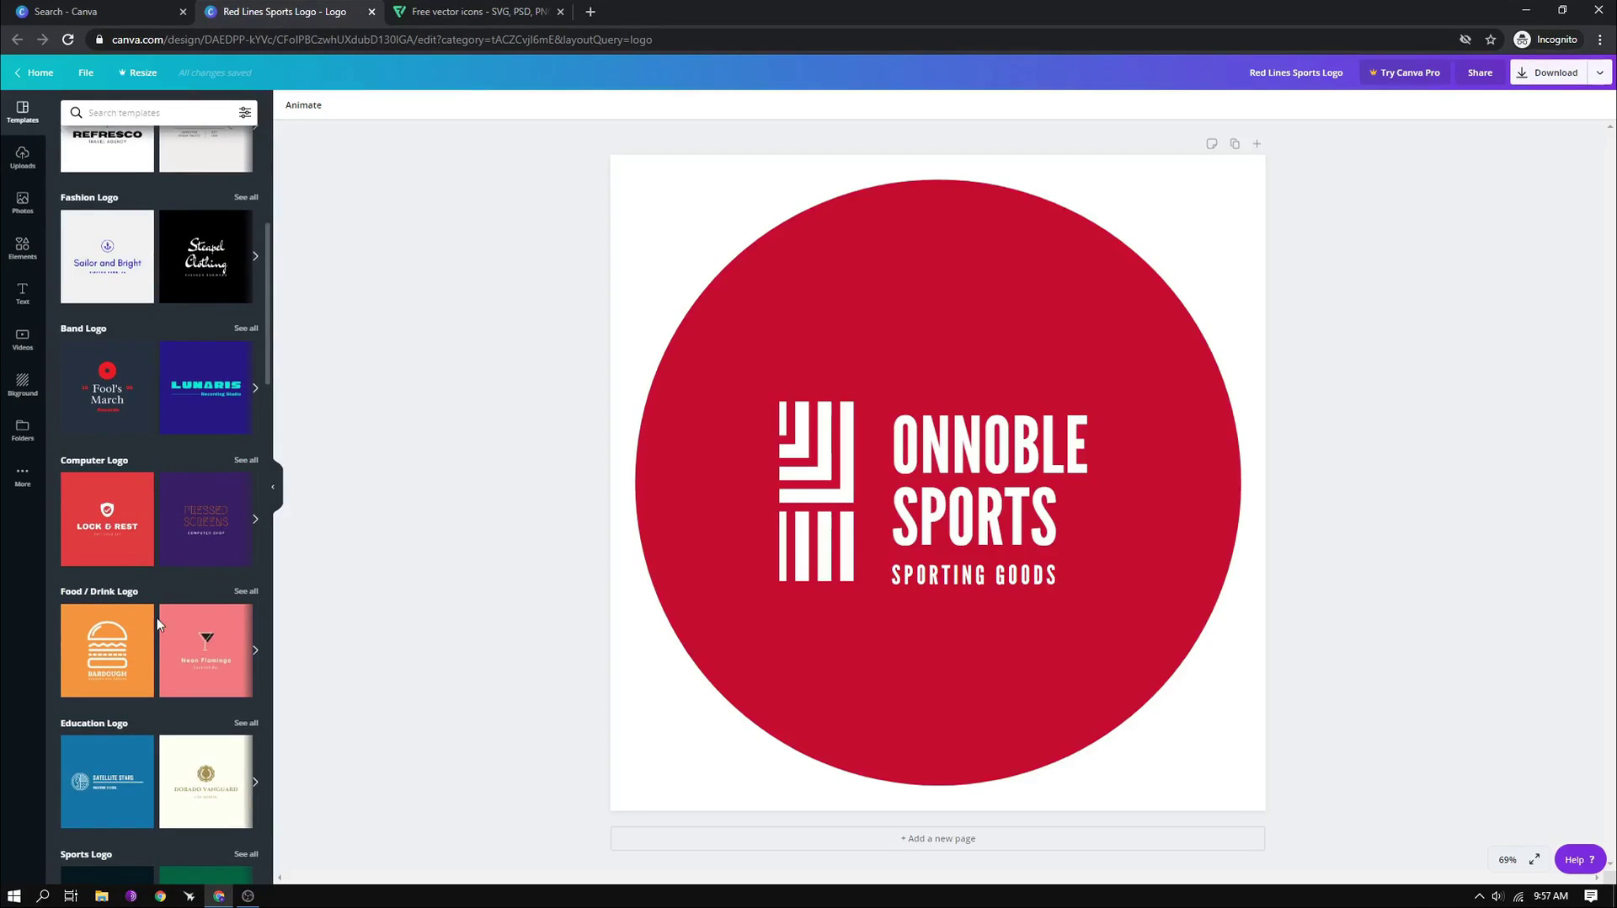
scroll(158, 624, "down", 2)
scroll(147, 376, "up", 2)
scroll(220, 575, "up", 6)
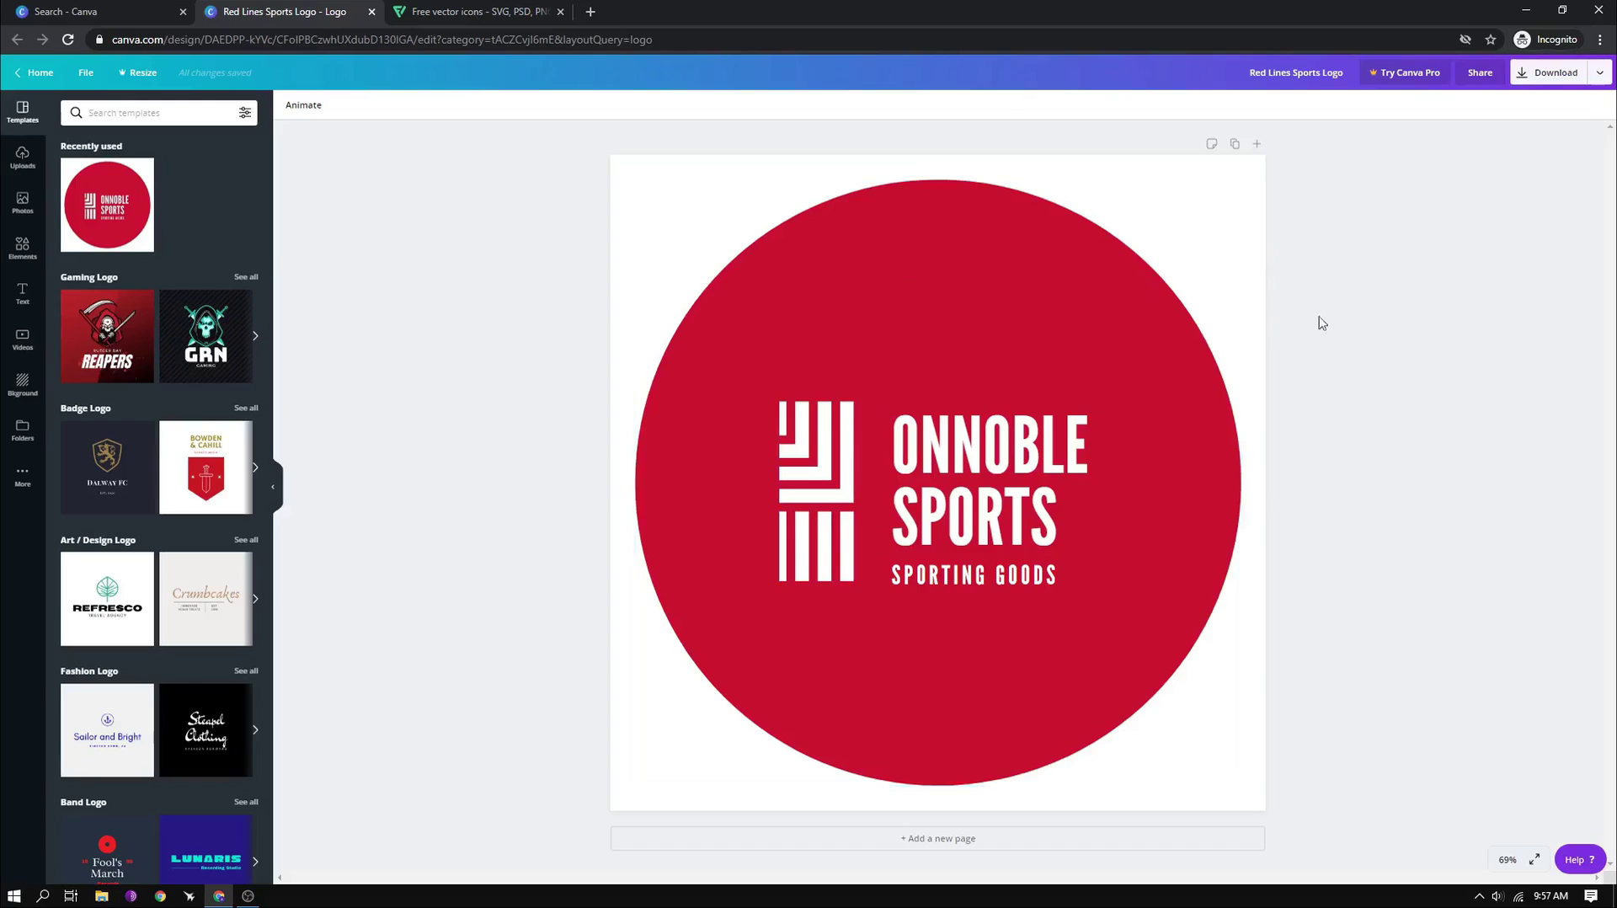
left_click(661, 426)
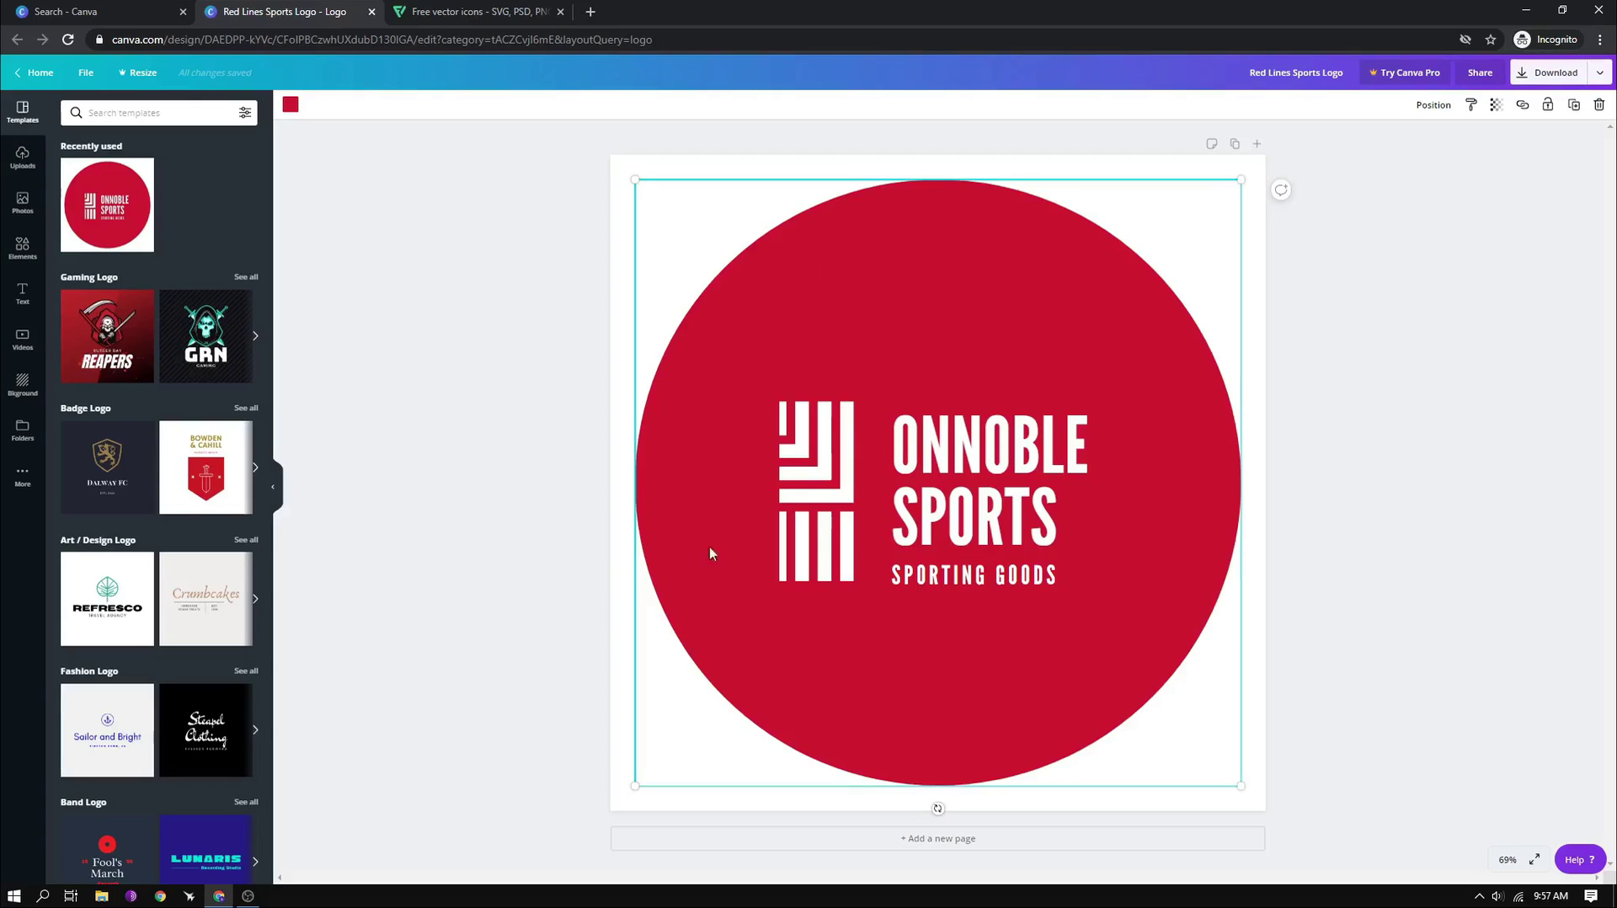
Recolour the red background circle yellow and nudge the white striped icon left and down
left_click(826, 472)
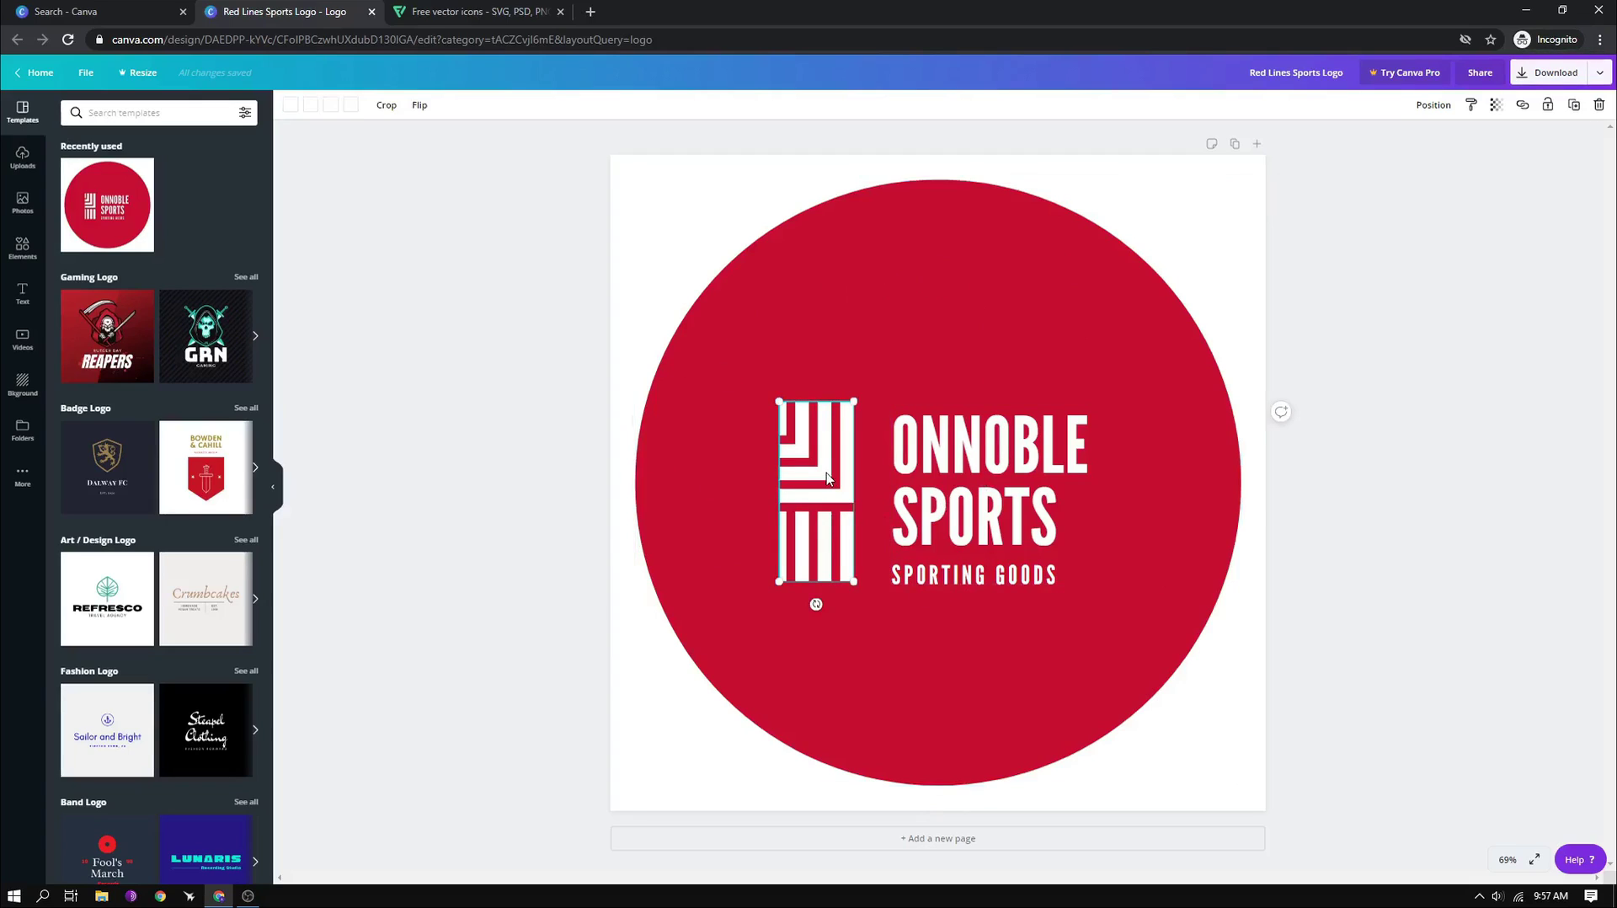
left_click(916, 455)
left_click(1327, 290)
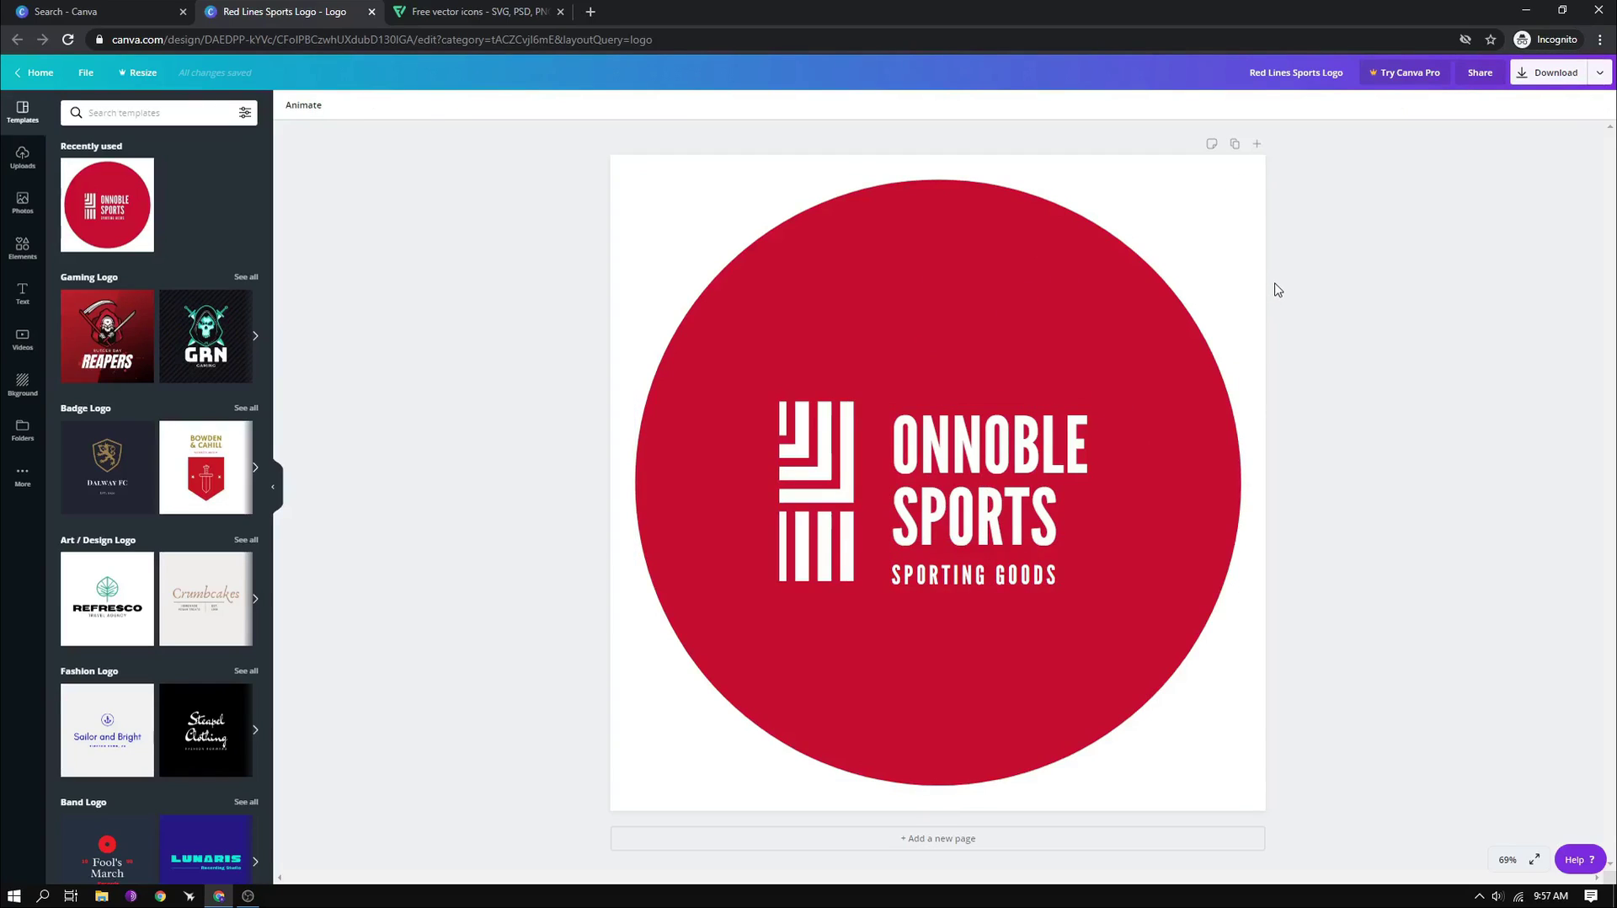
left_click(862, 250)
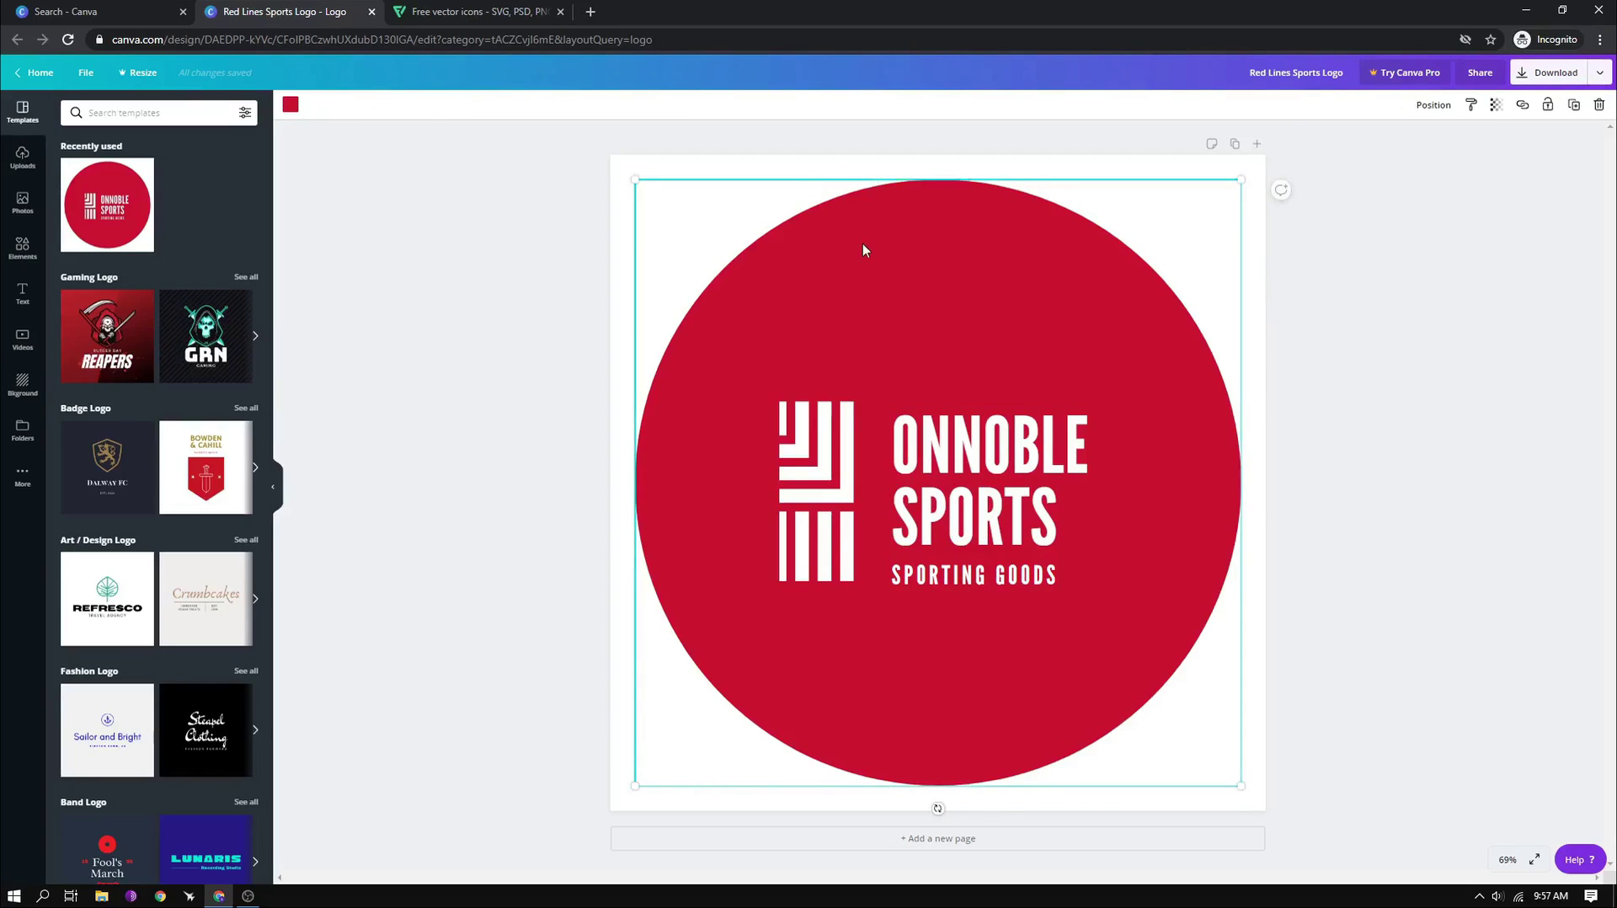
left_click(291, 107)
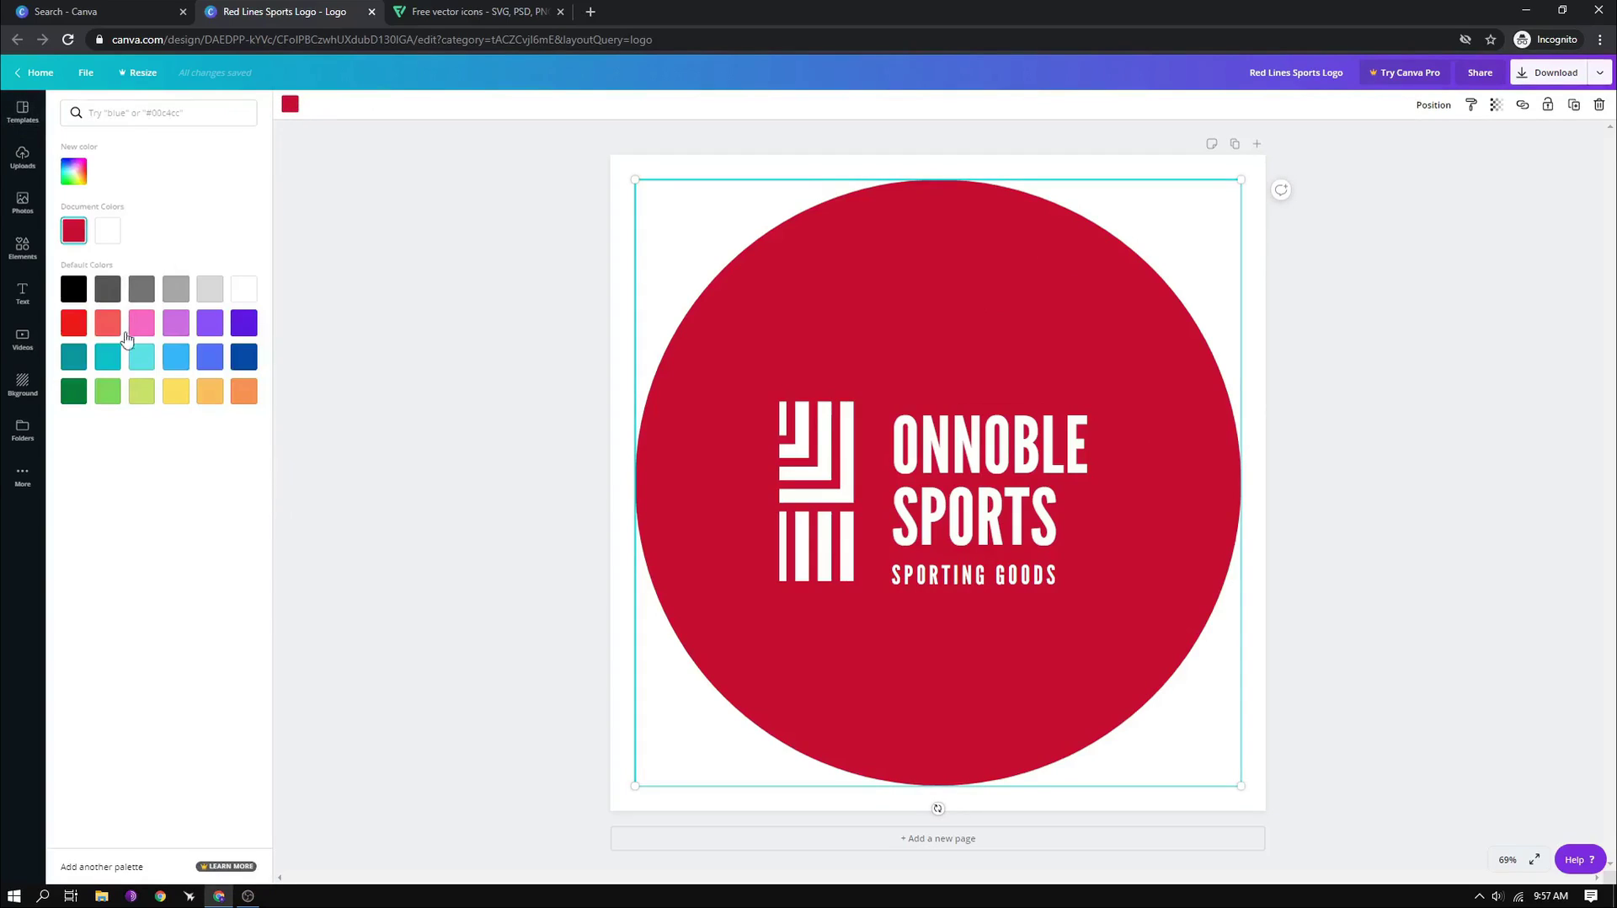
left_click(177, 389)
left_click(342, 315)
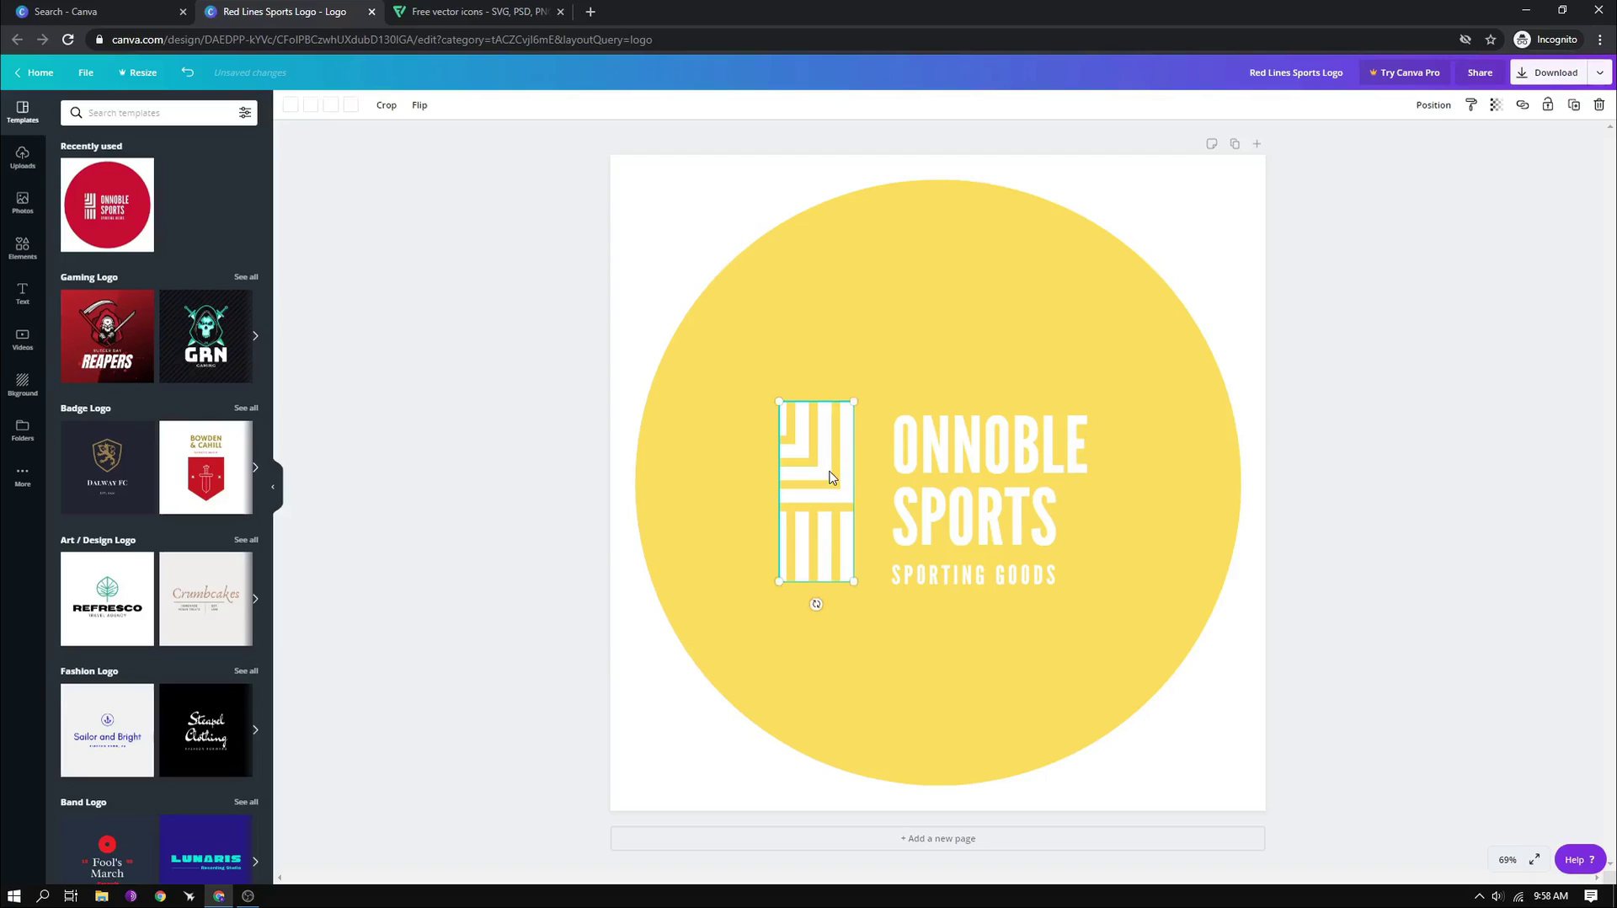
left_click_drag(824, 486, 809, 461)
mouse_move(810, 467)
left_mouse_down()
mouse_move(780, 491)
mouse_move(805, 455)
mouse_move(801, 485)
left_mouse_up()
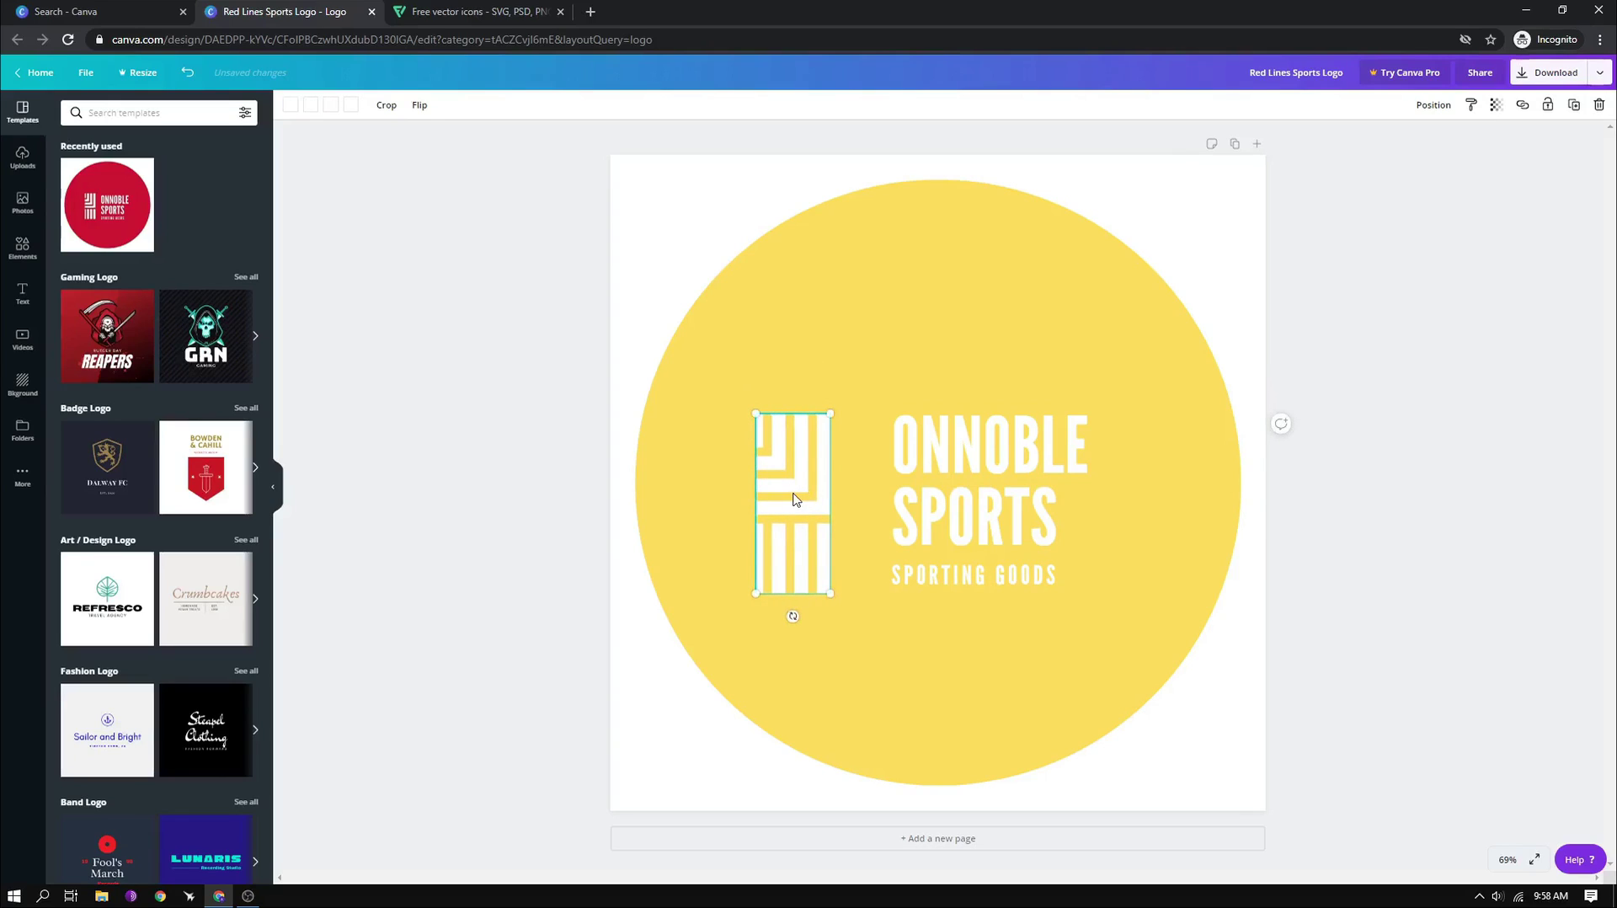
Delete the striped icon, move the text block down-left, and remove the SPORTING GOODS line
key("Delete")
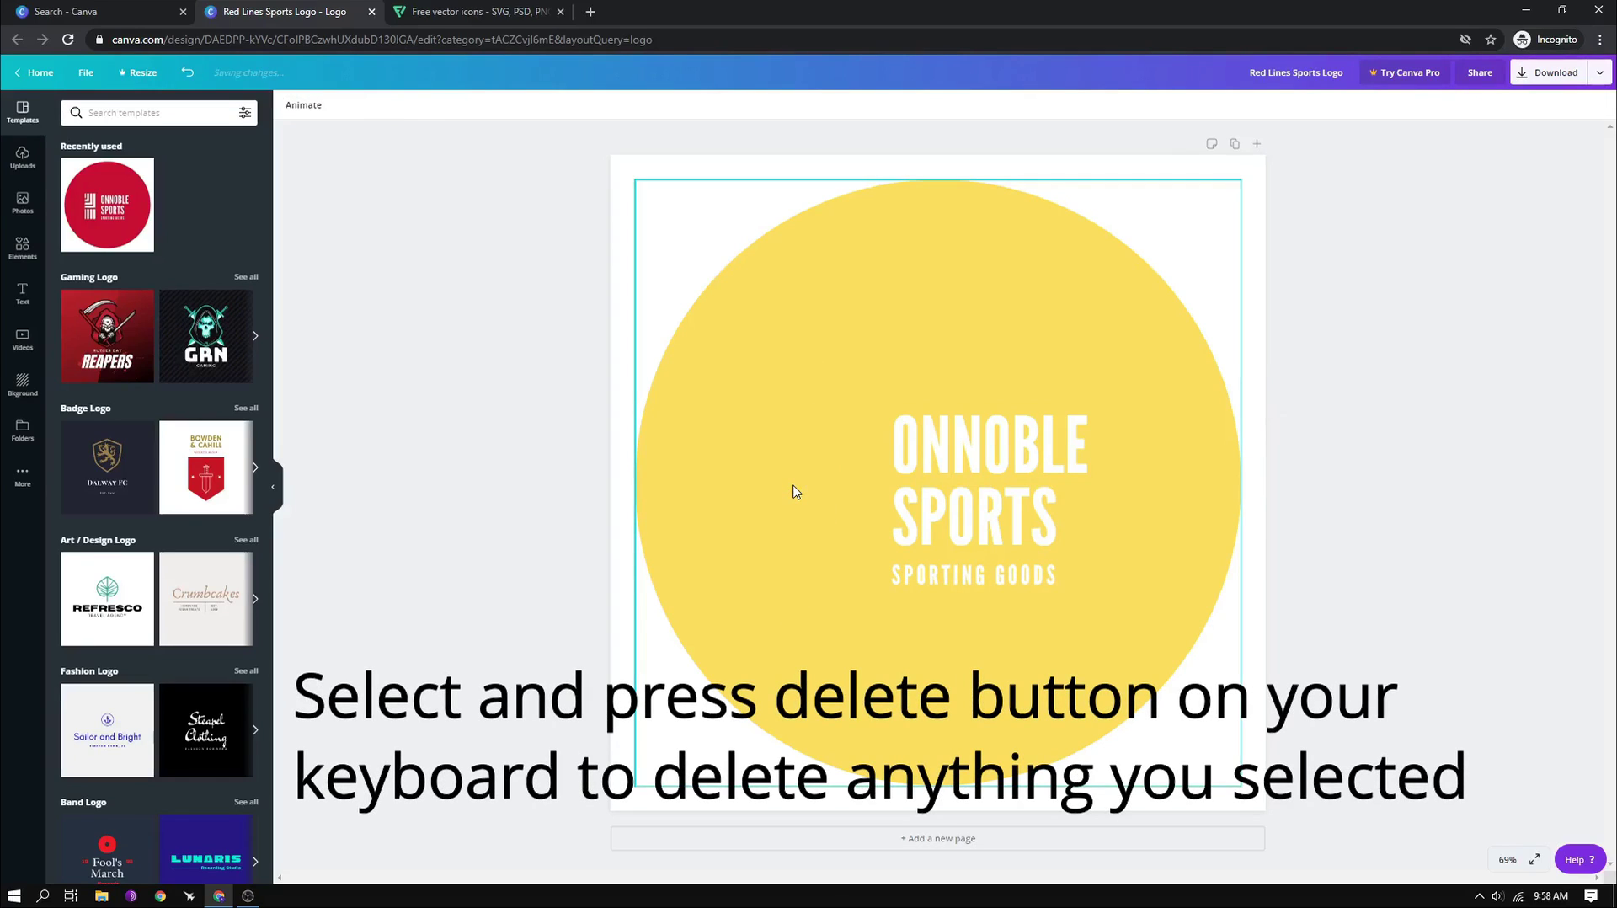
left_click(1055, 531)
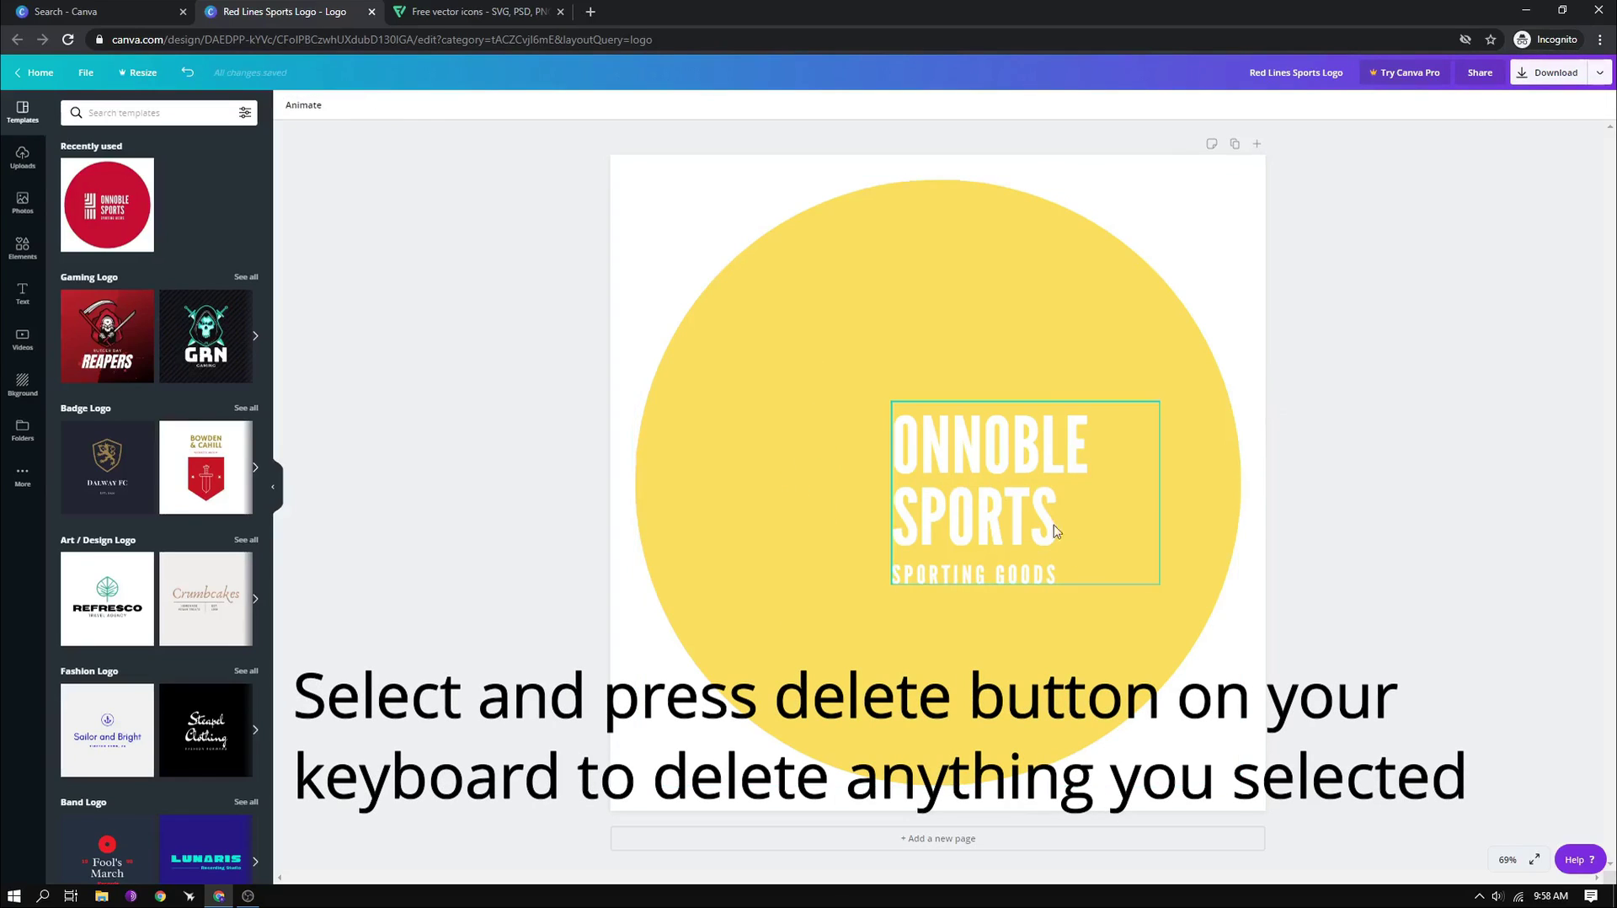
left_click(965, 574)
left_click_drag(980, 466, 900, 535)
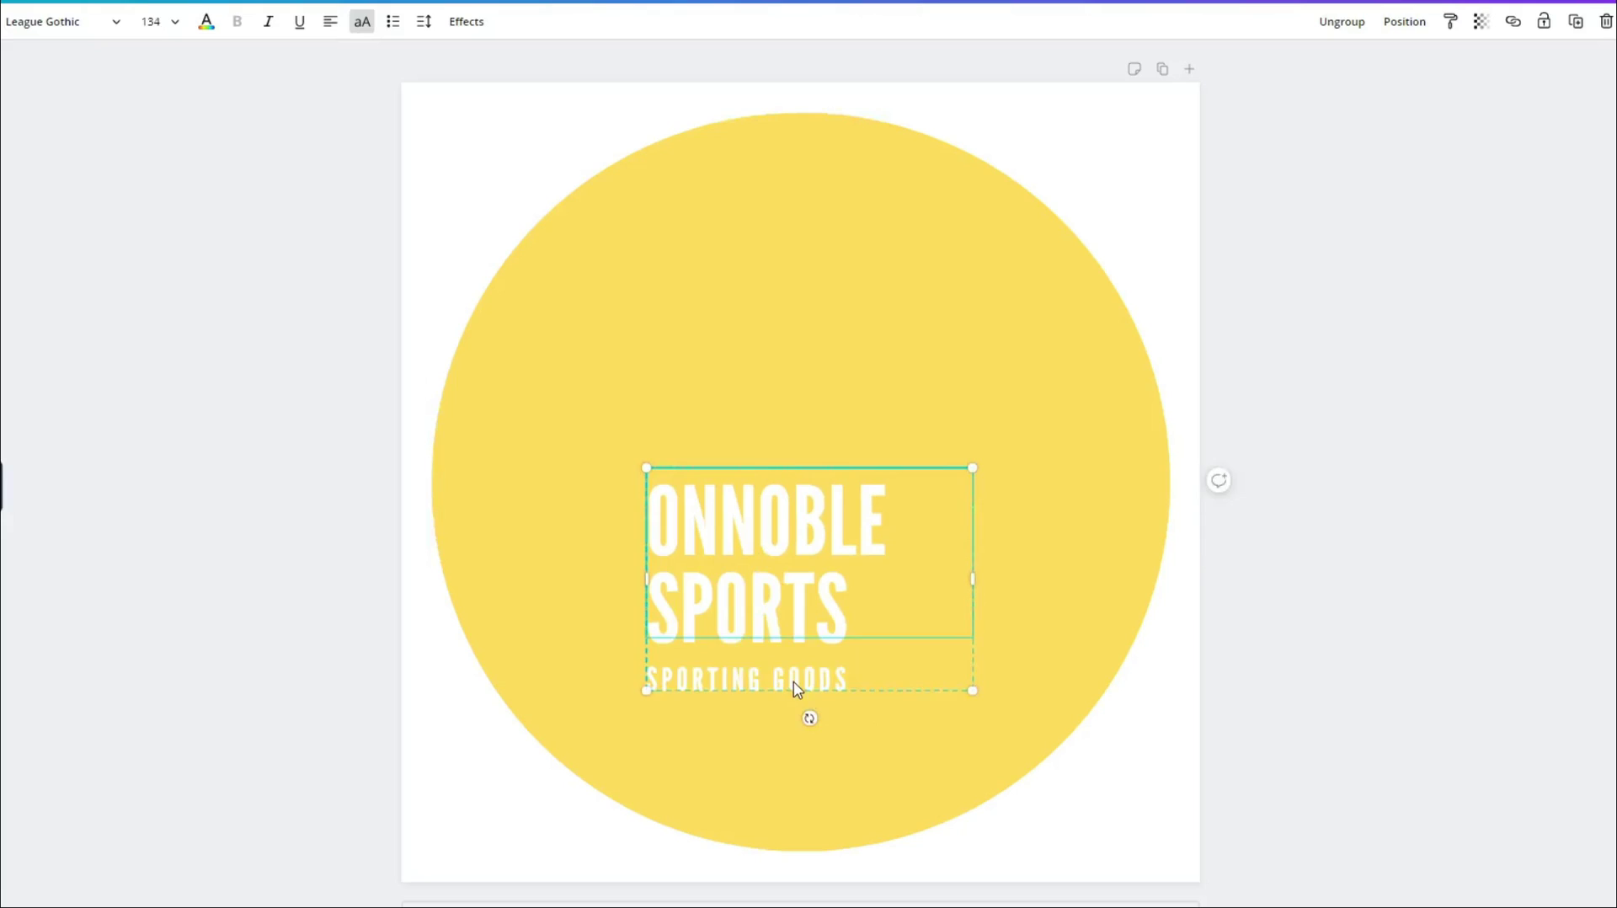
left_click(952, 647)
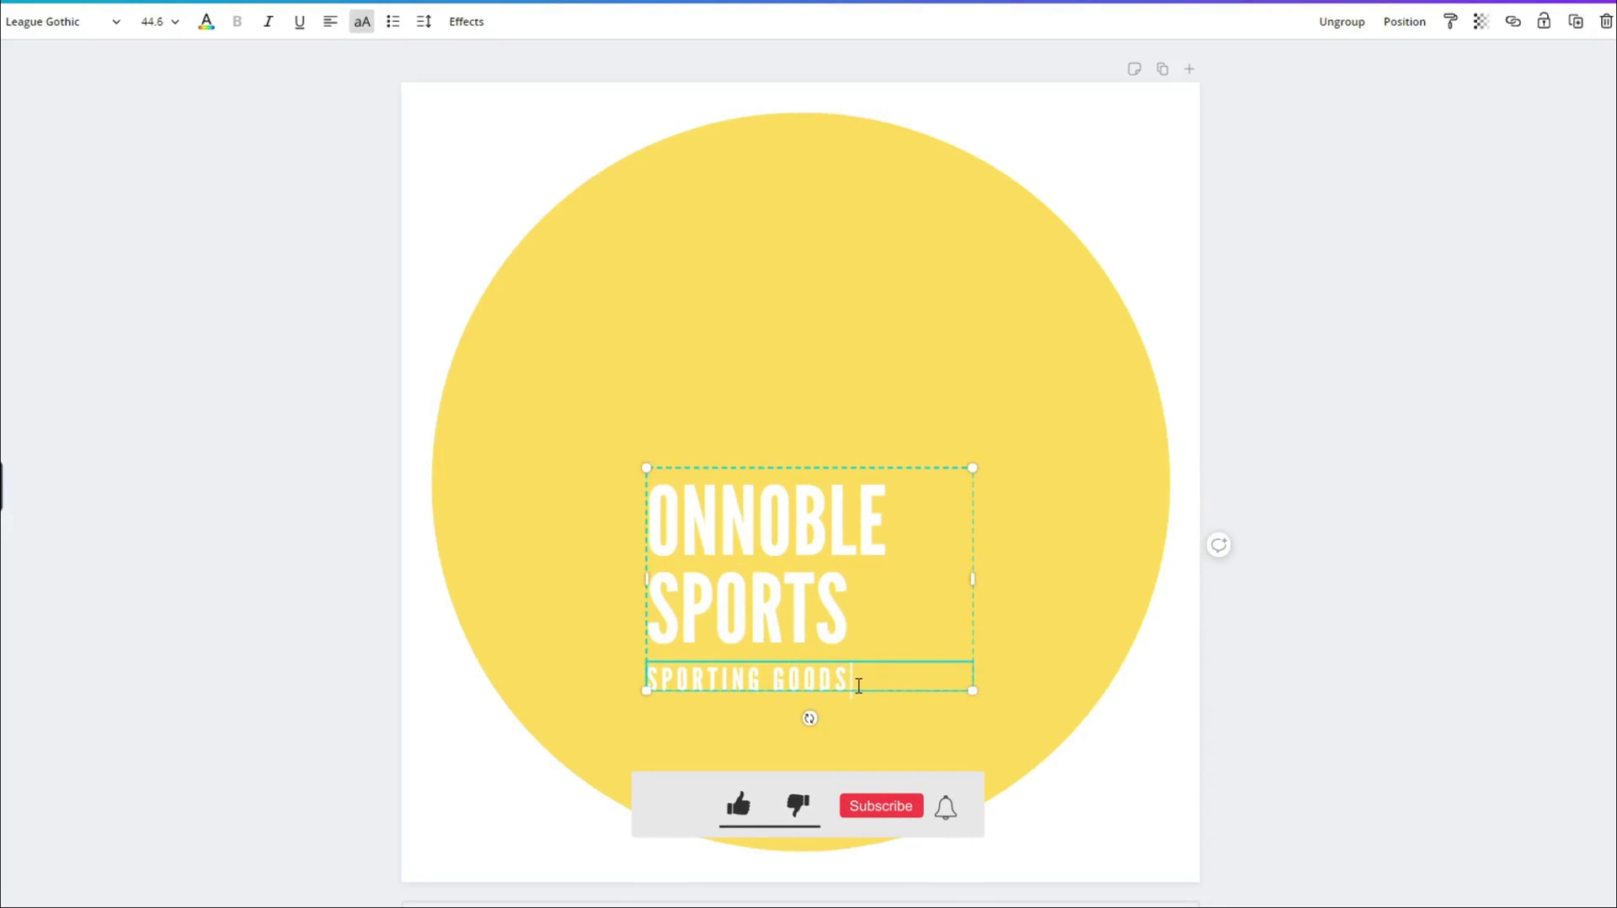
key("ctrl+shift+Left")
key("BackSpace")
key("ctrl+BackSpace")
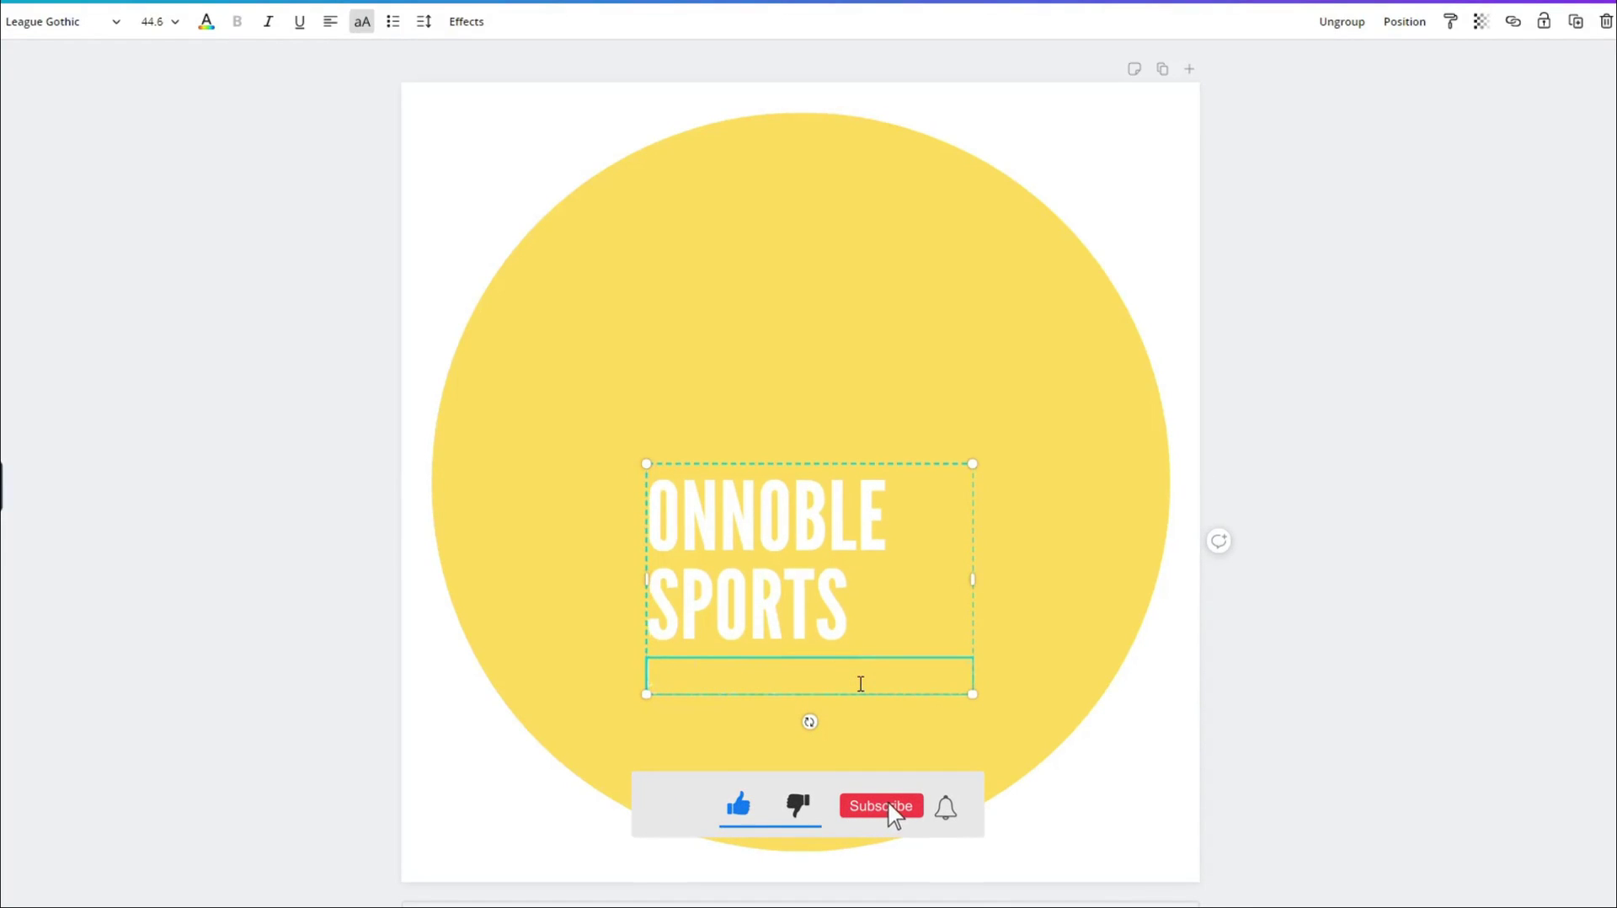
Replace the ONNOBLE SPORTS wording with 'BURGER POINT'
left_click(884, 601)
double_click(862, 603)
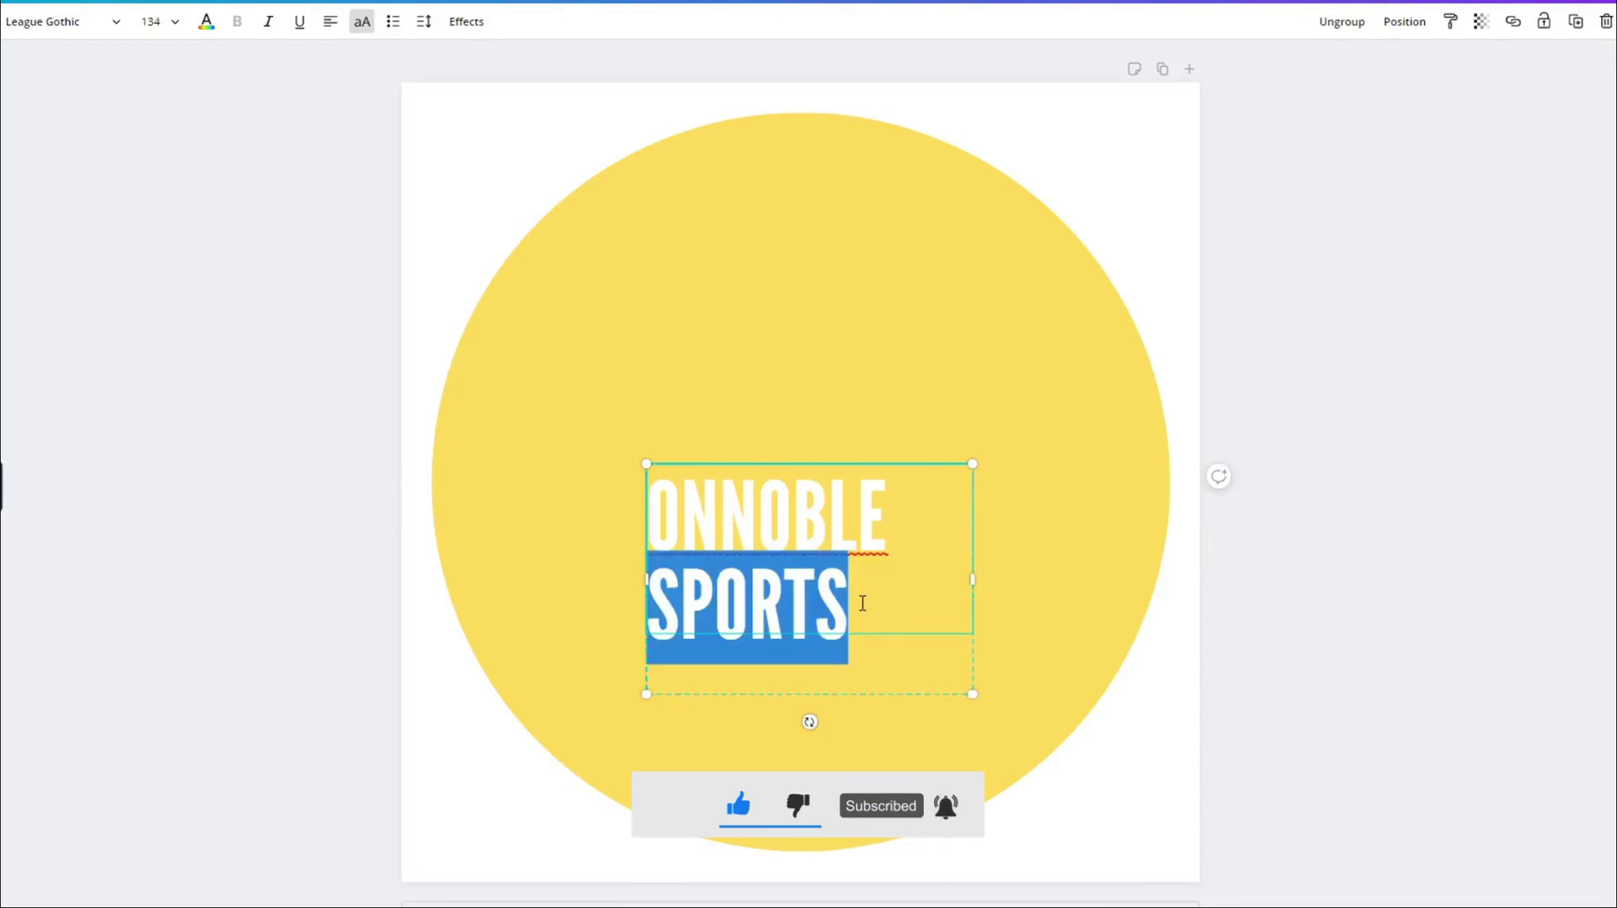
left_click_drag(862, 602, 656, 497)
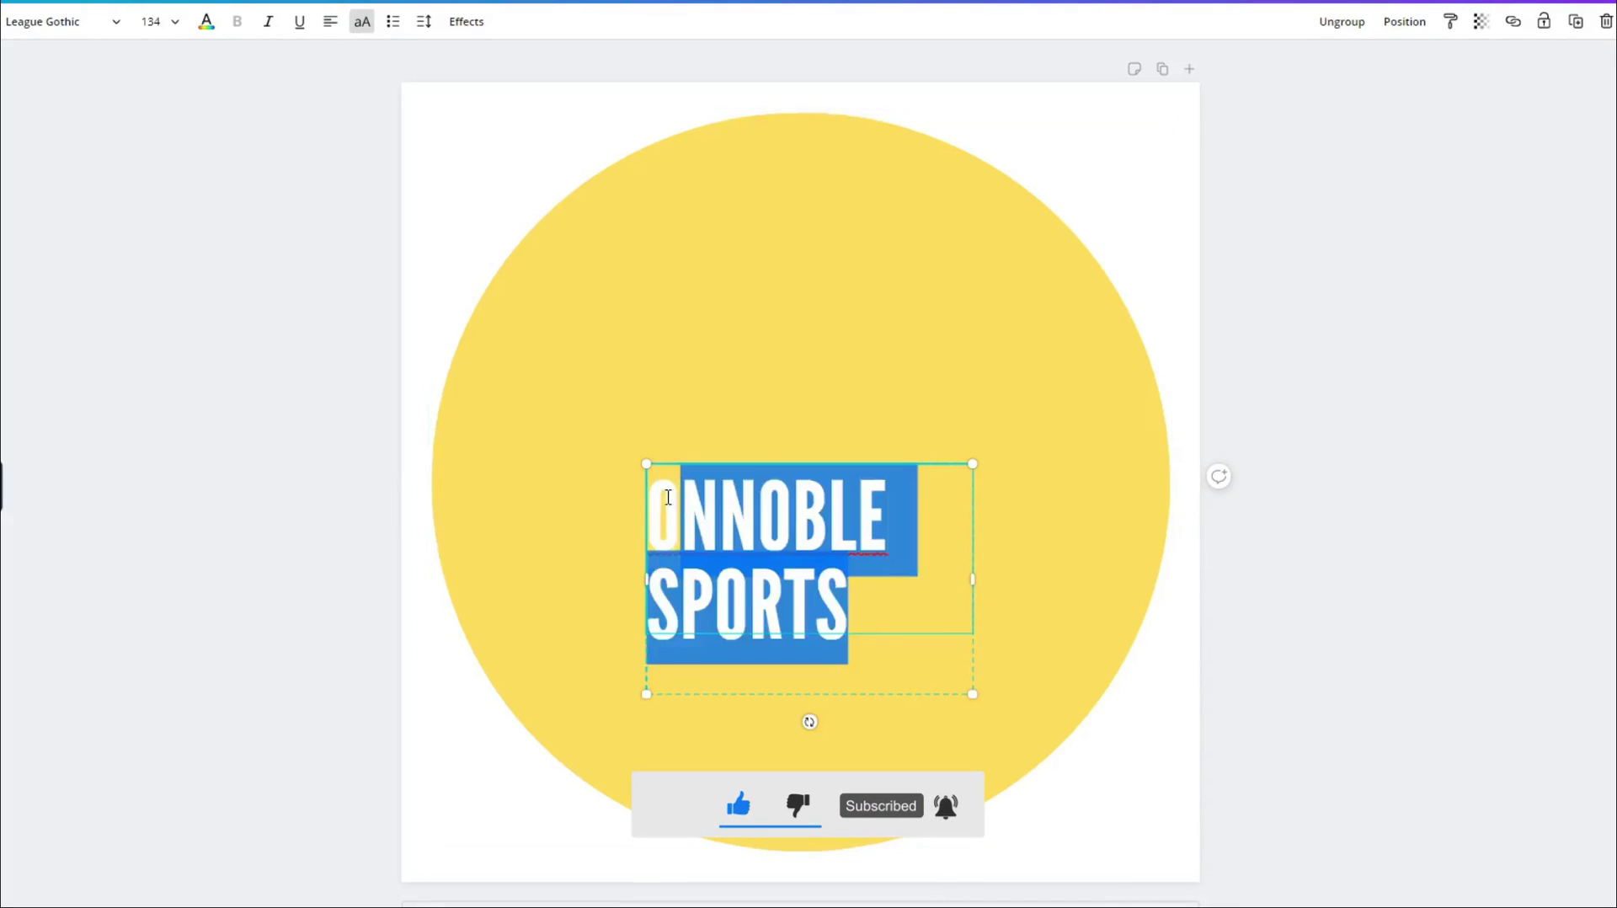
key("BackSpace")
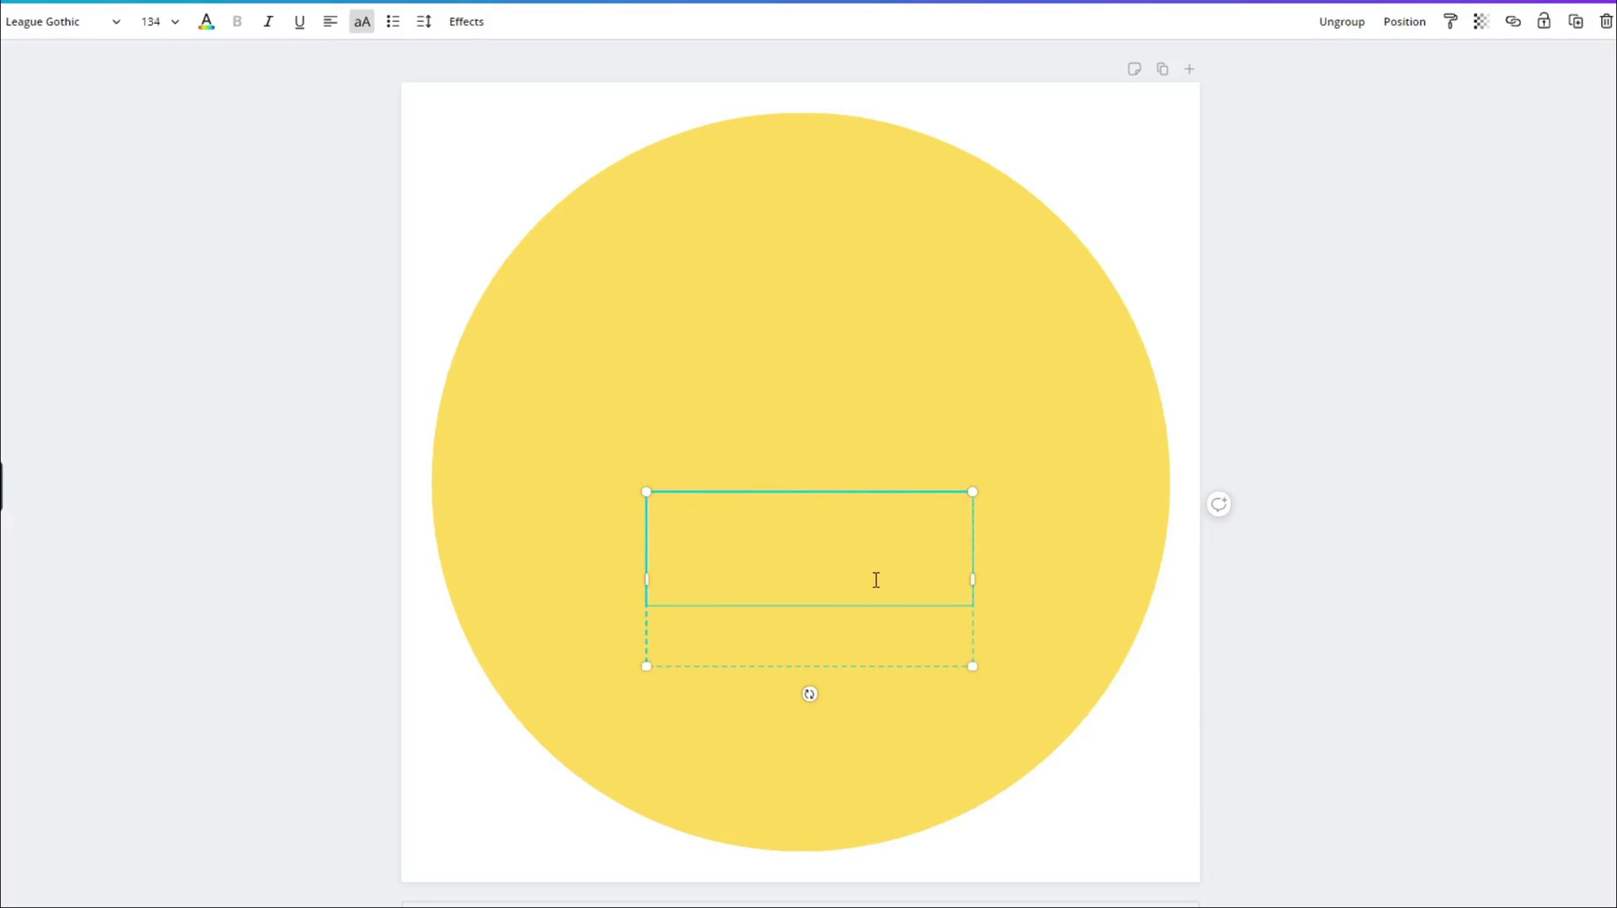
type("BURHER")
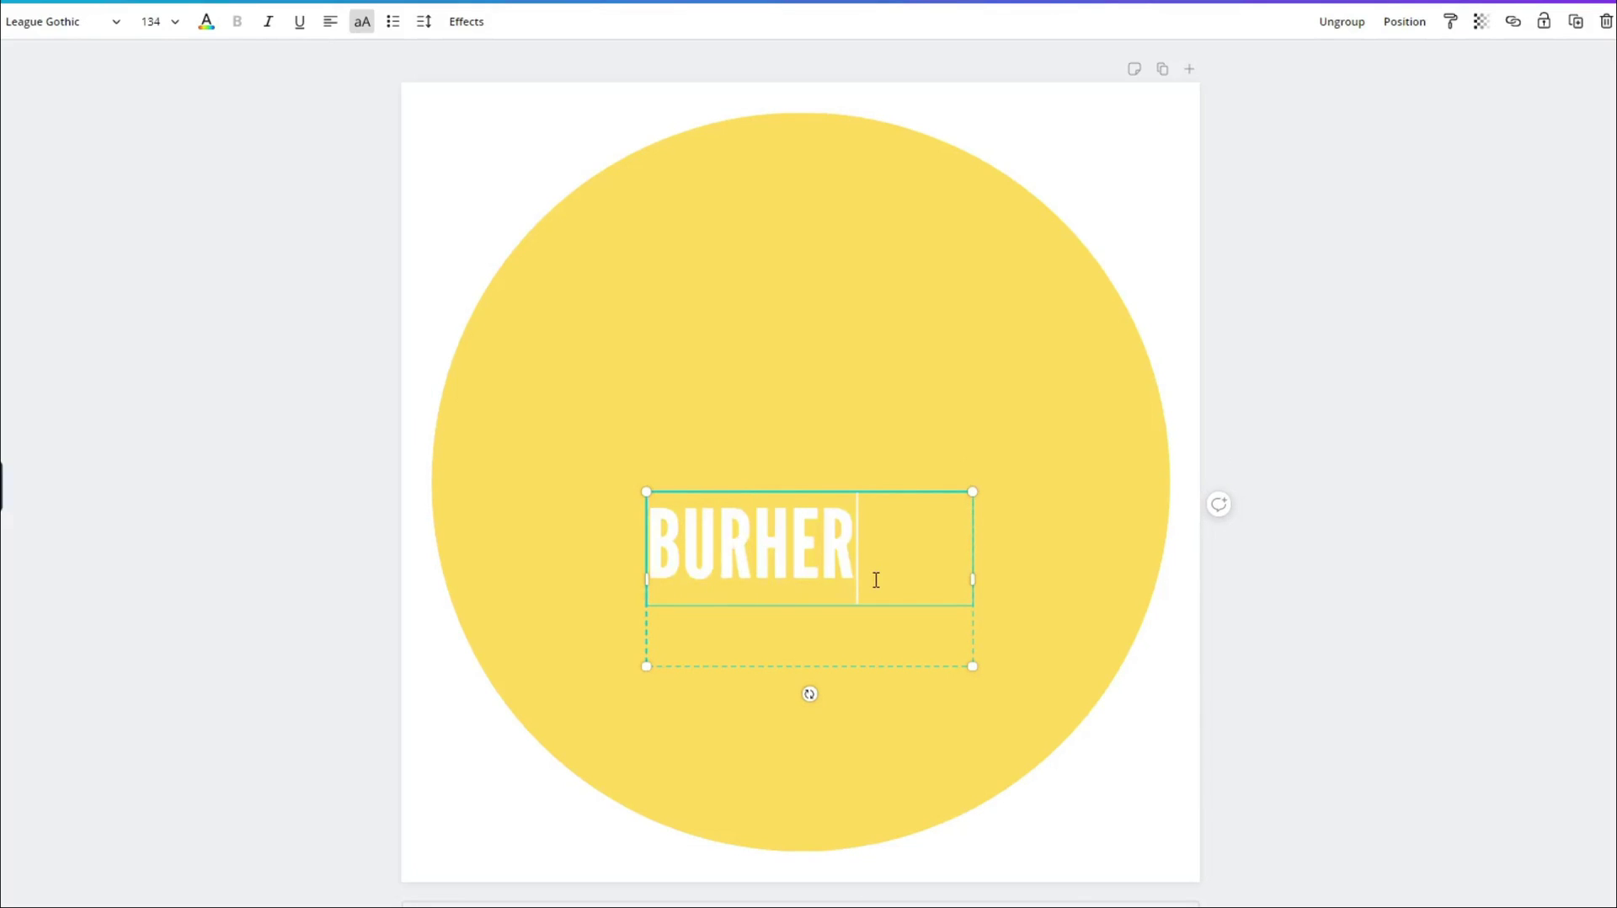
key("BackSpace")
key("BackSpace")
key("BackSpace")
type("GER ")
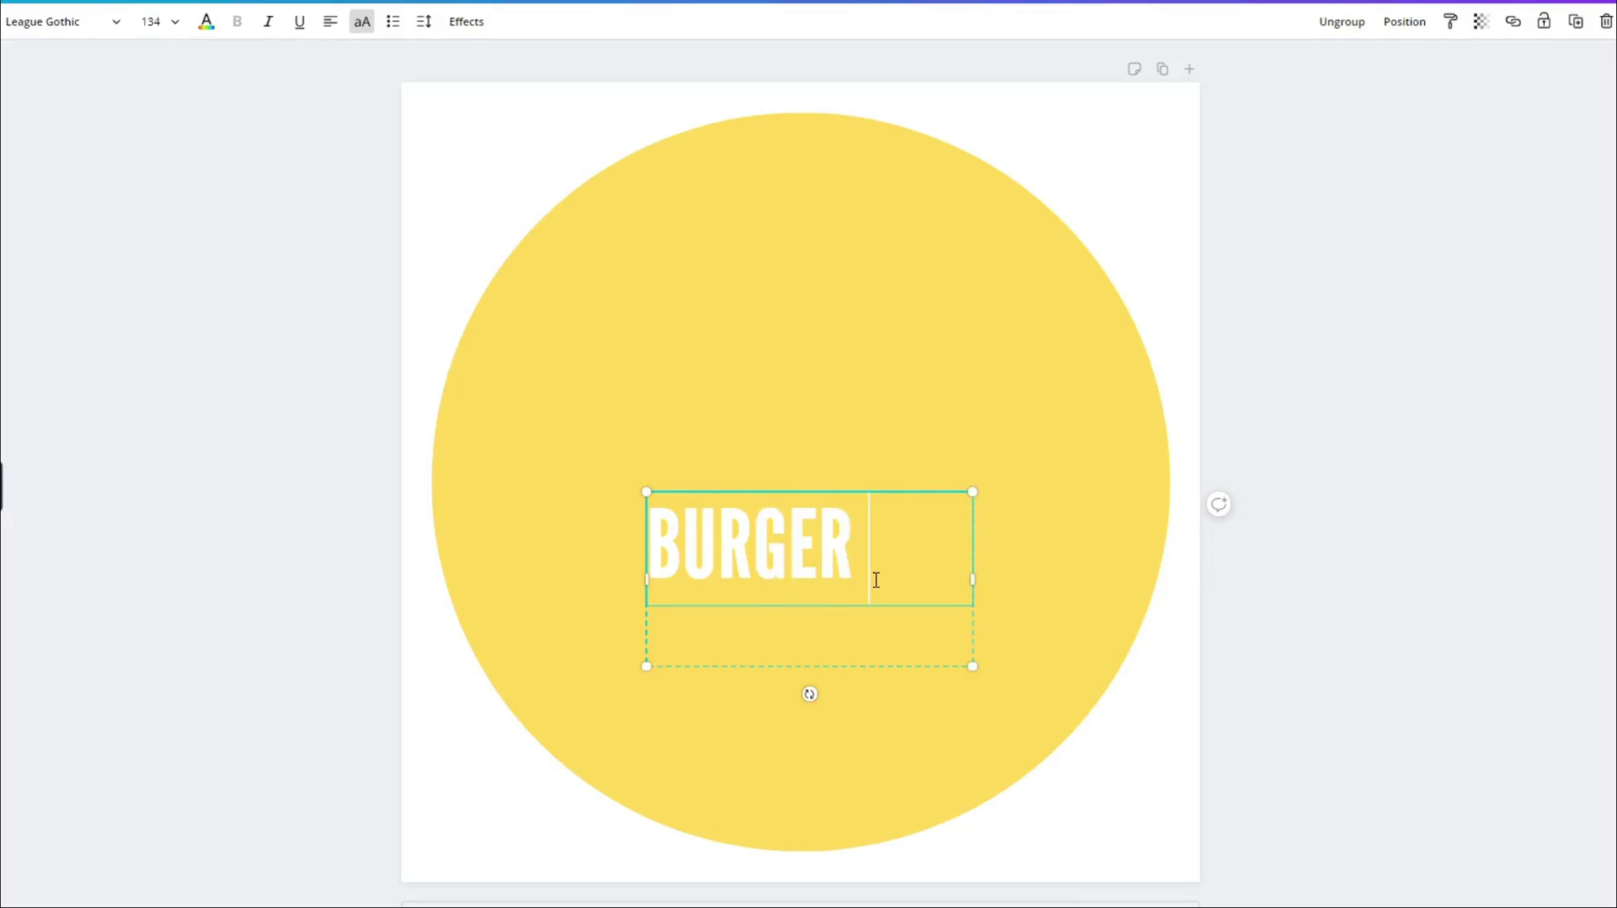
type("POINT")
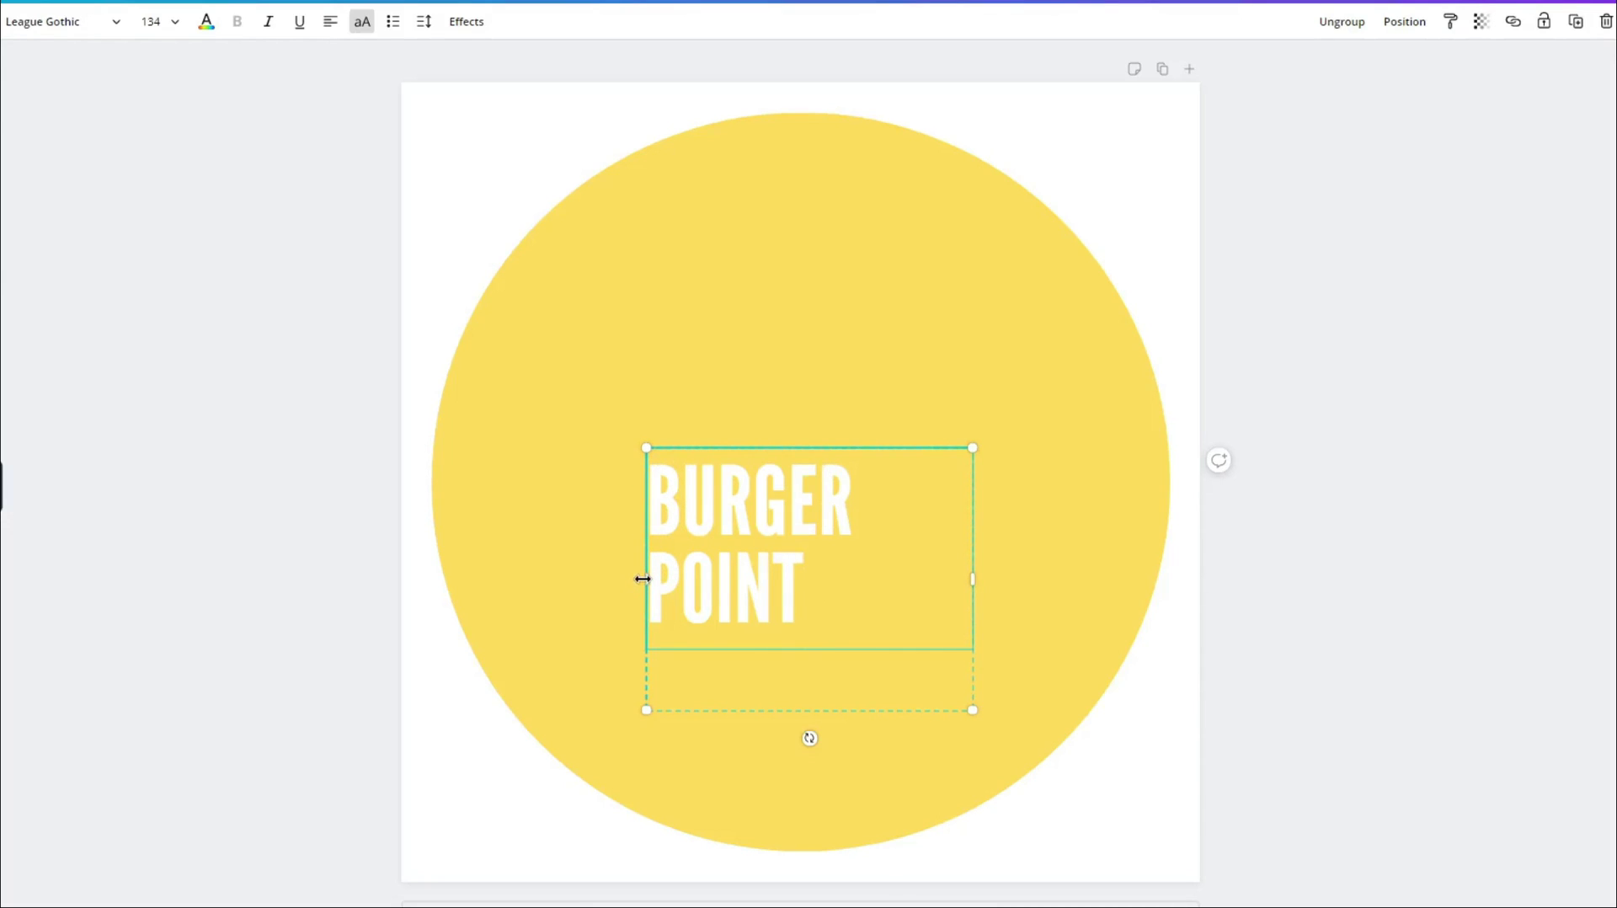
Resize the text box so BURGER POINT fits one line, enlarging the lettering
left_click_drag(642, 579, 526, 573)
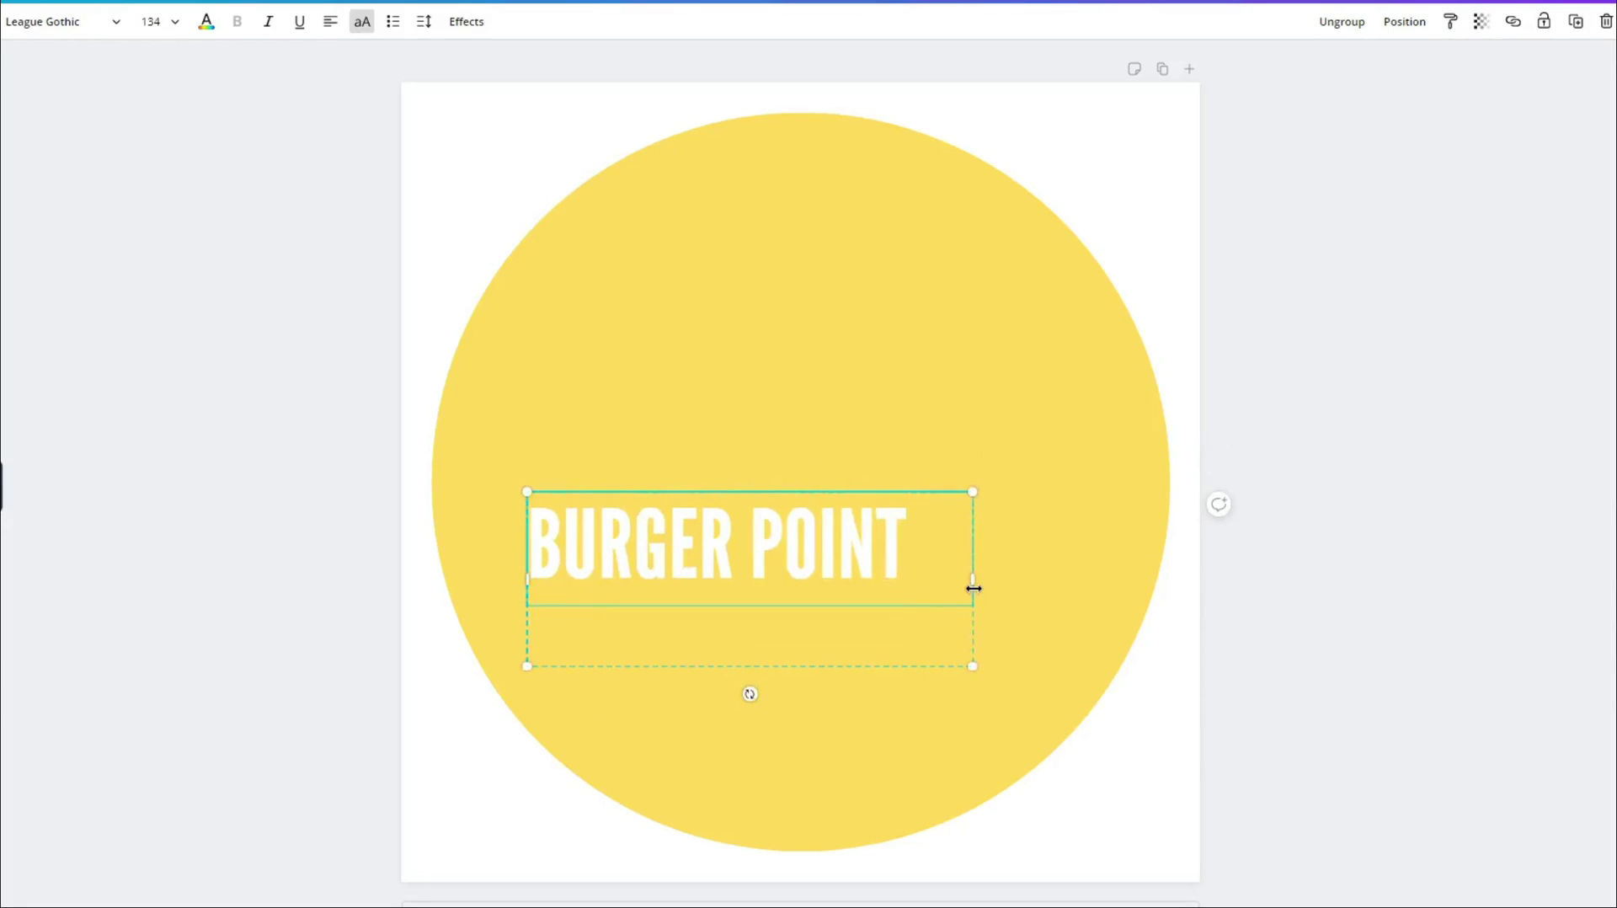
left_click_drag(974, 575, 934, 577)
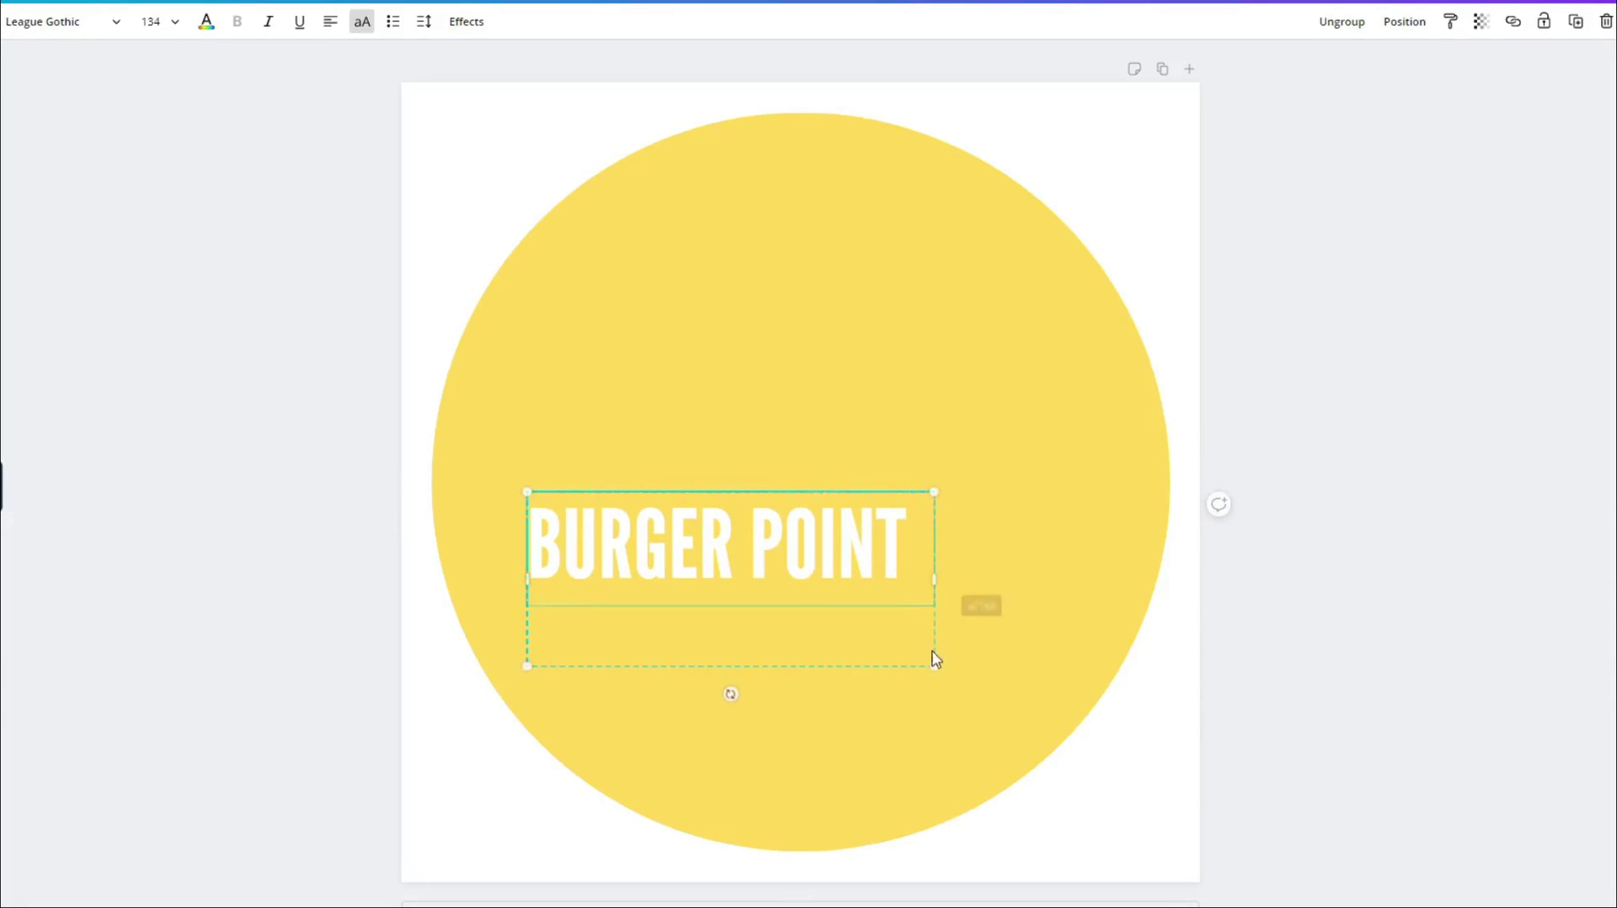
left_click_drag(935, 668, 1171, 767)
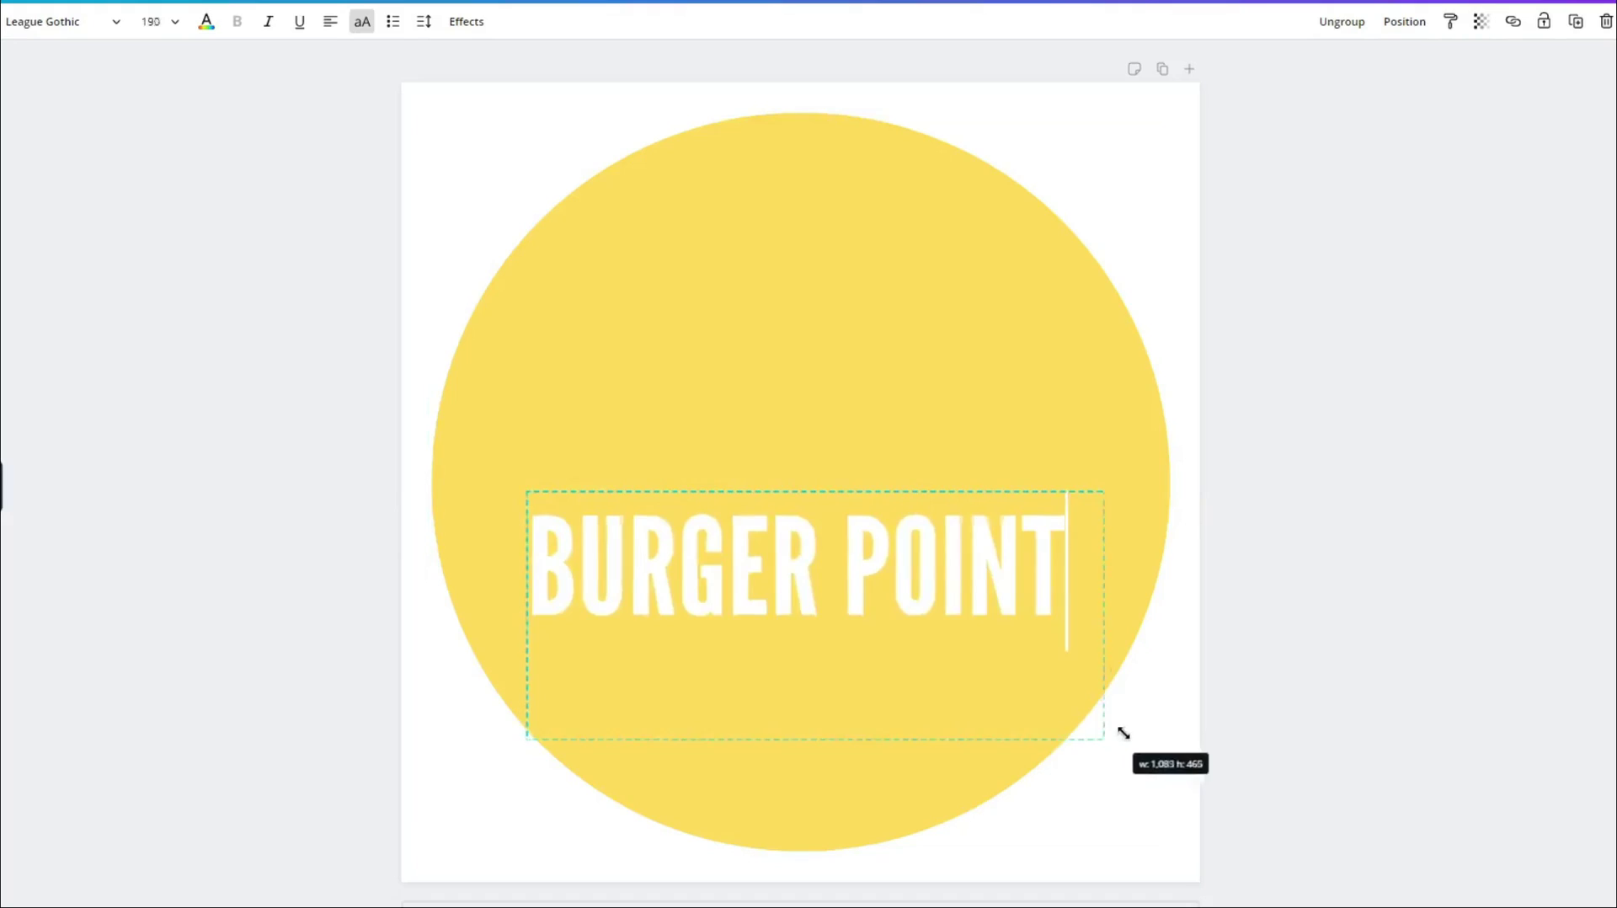
left_click_drag(527, 767, 480, 787)
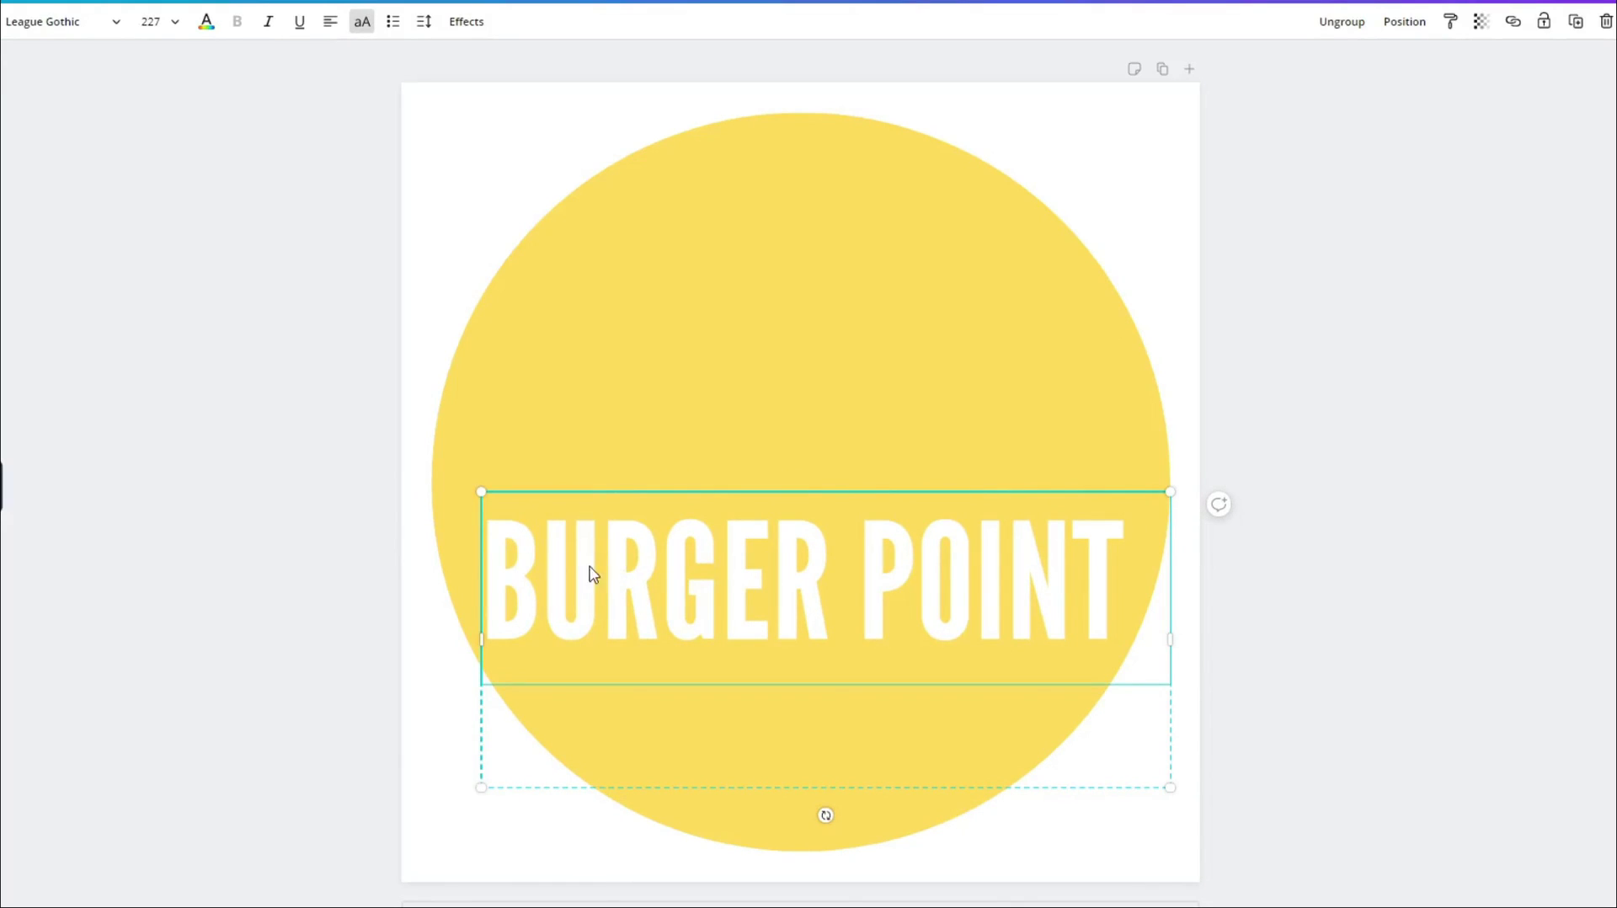
Make BURGER POINT underlined and italic, then shrink it slightly to fit
double_click(718, 589)
triple_click(719, 587)
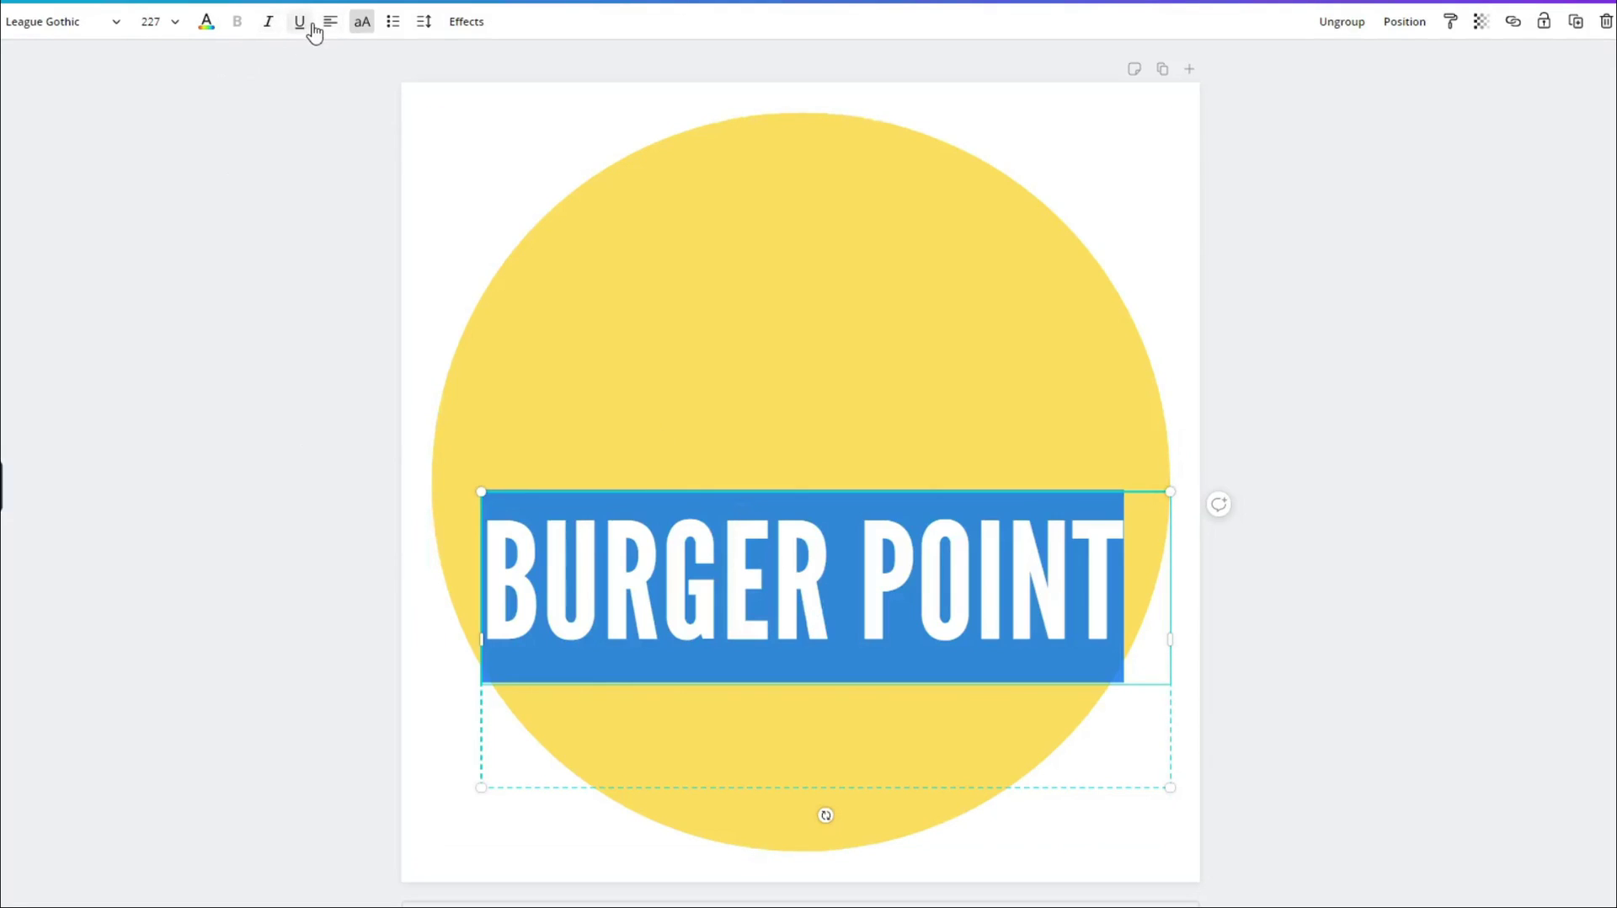
left_click(314, 32)
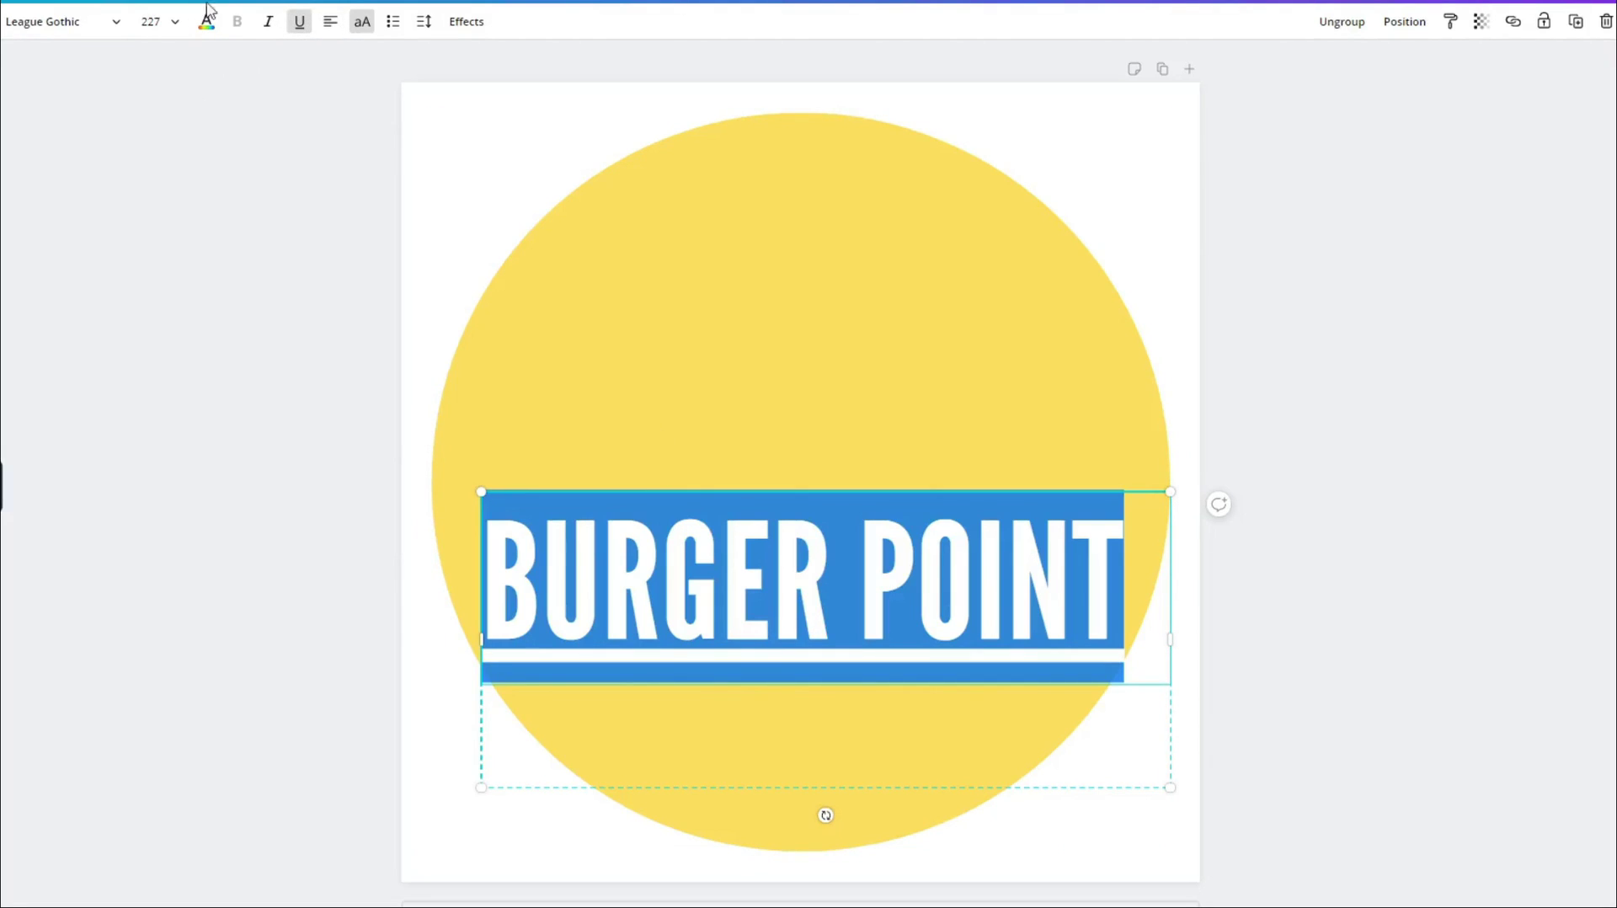
left_click(274, 32)
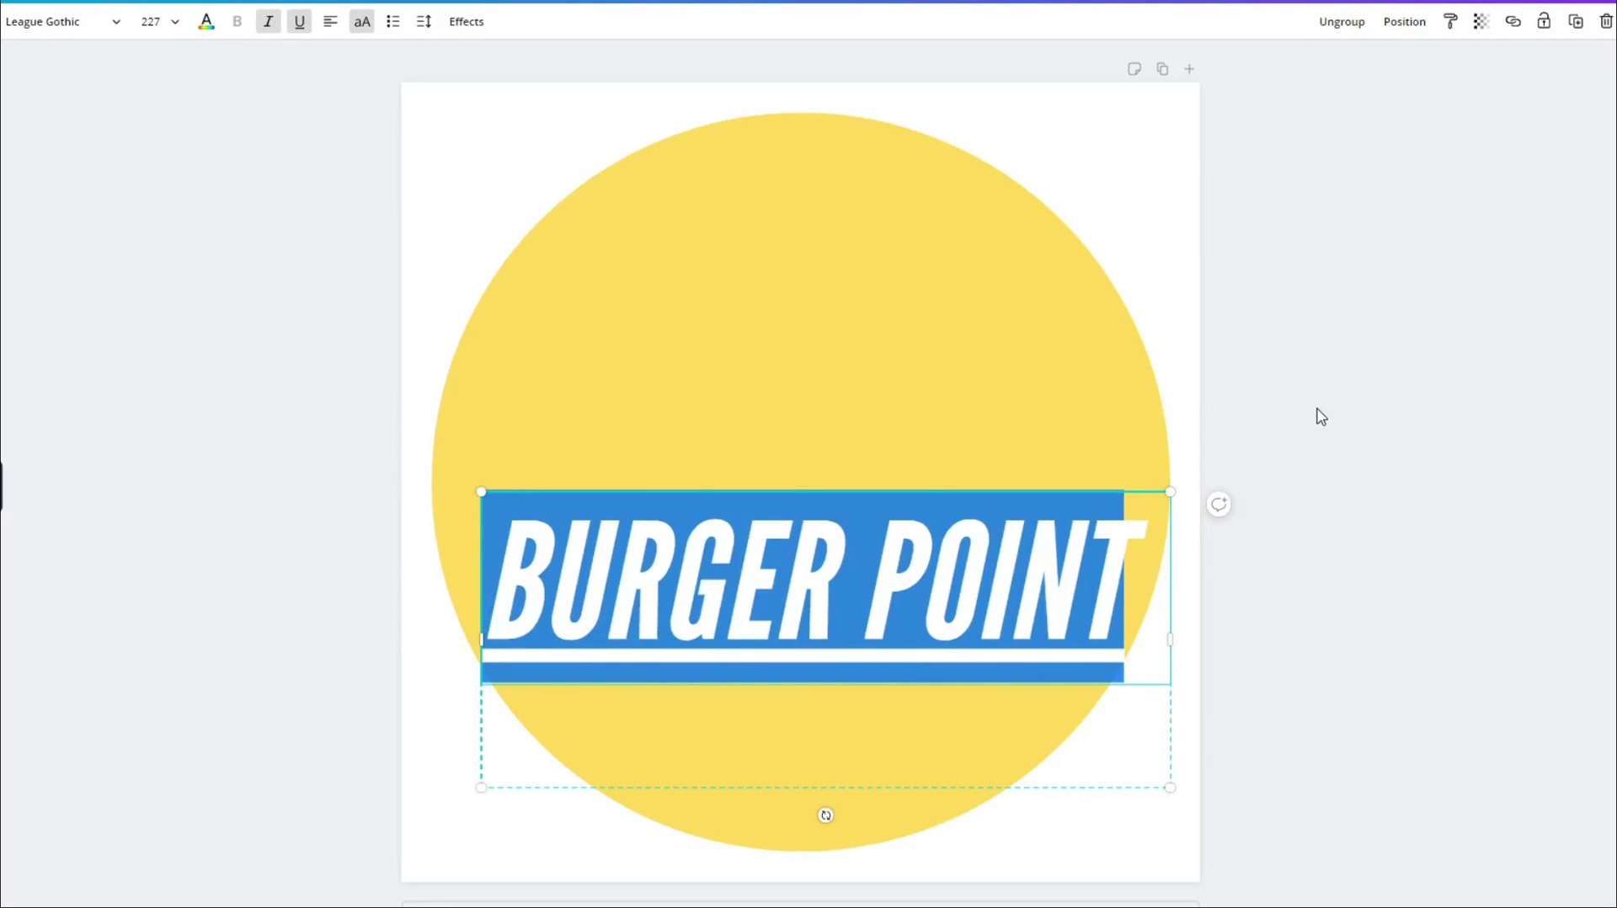
key("Escape")
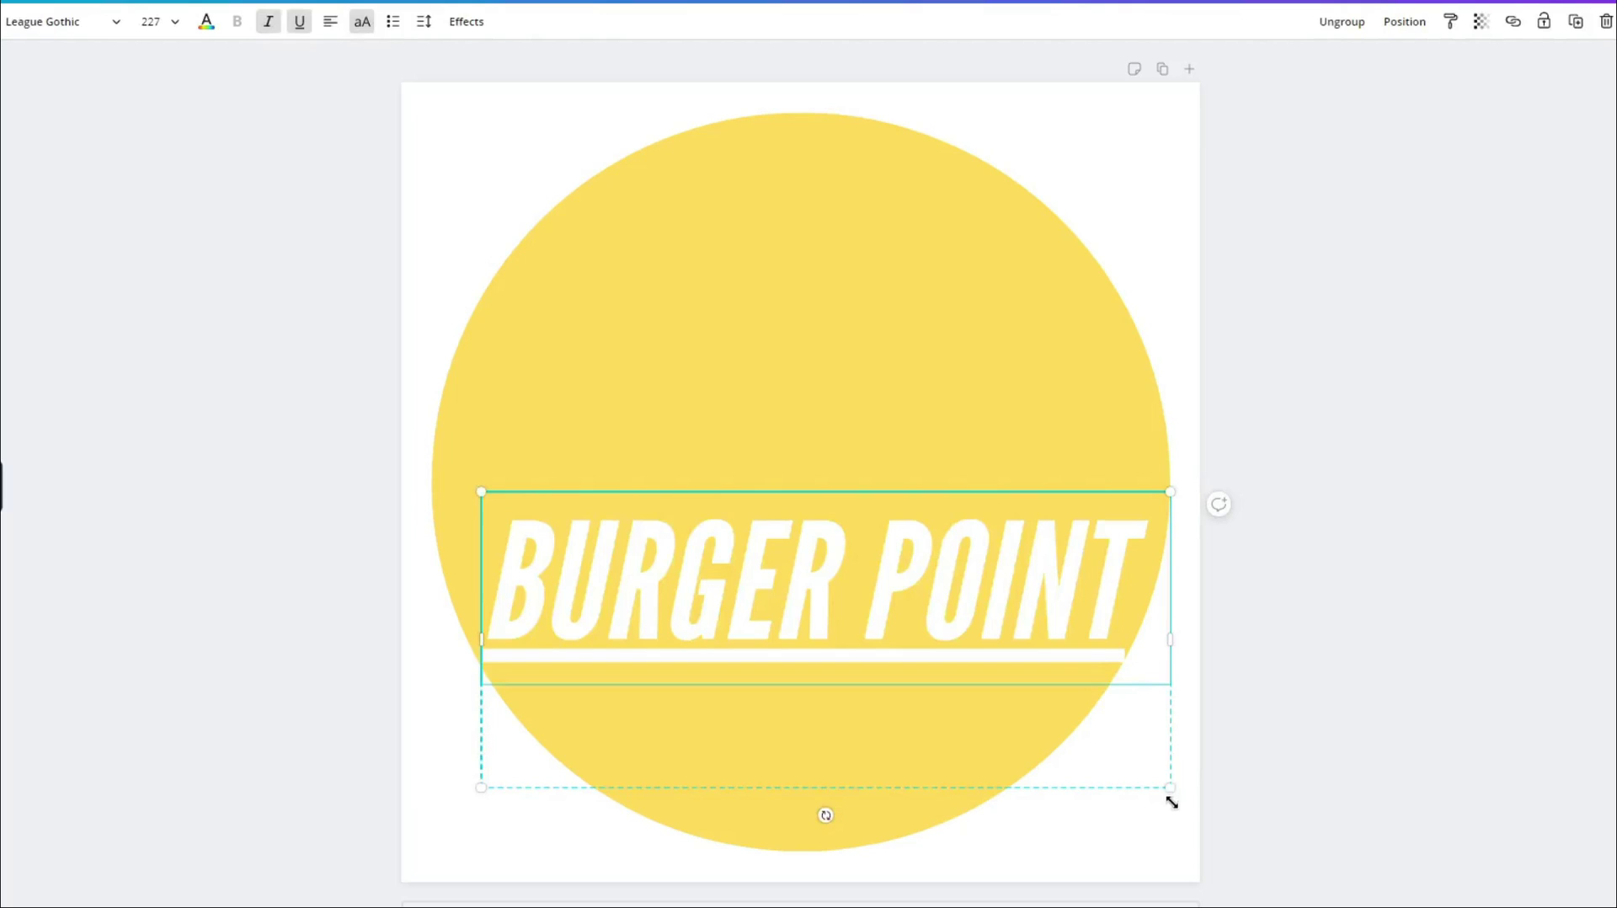
left_click_drag(1175, 791, 1153, 780)
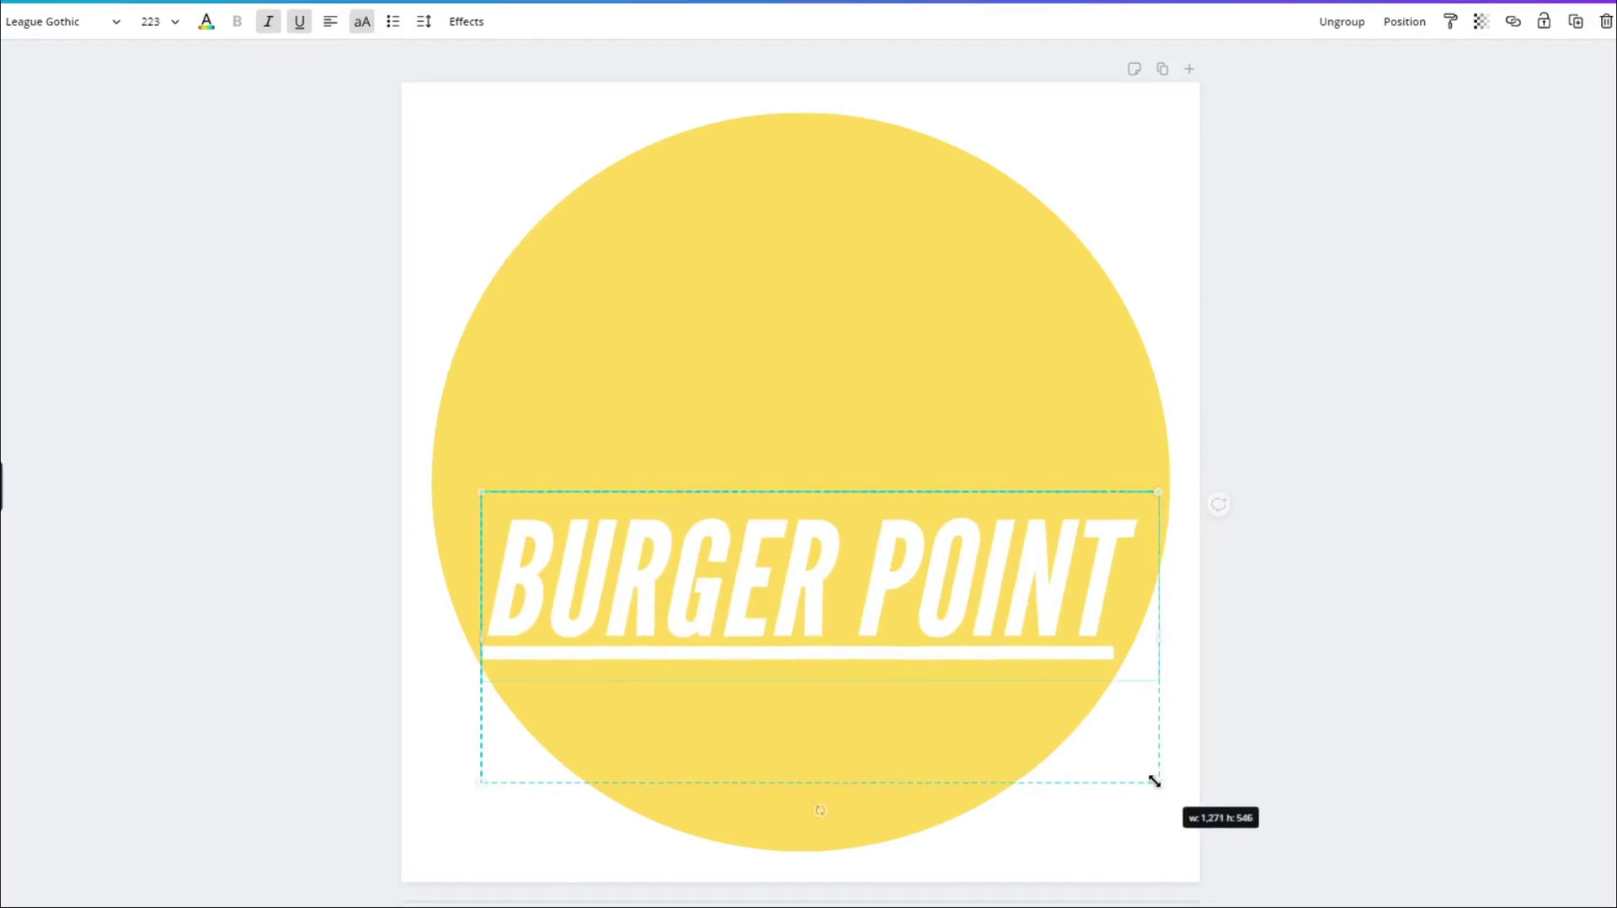
left_click_drag(475, 773, 480, 770)
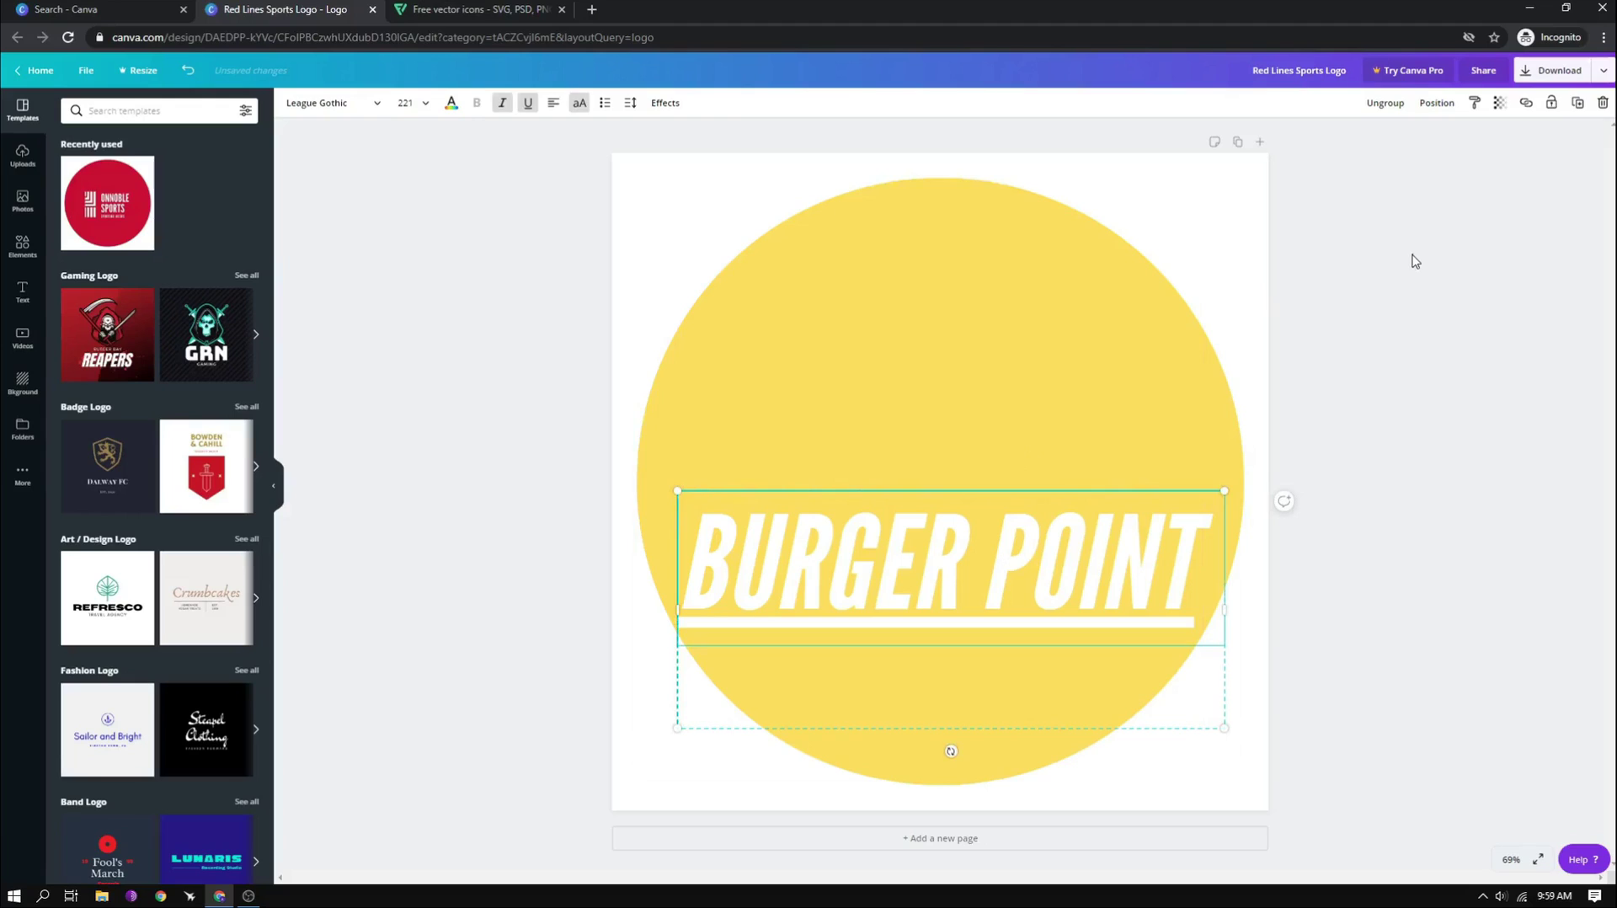
key("Escape")
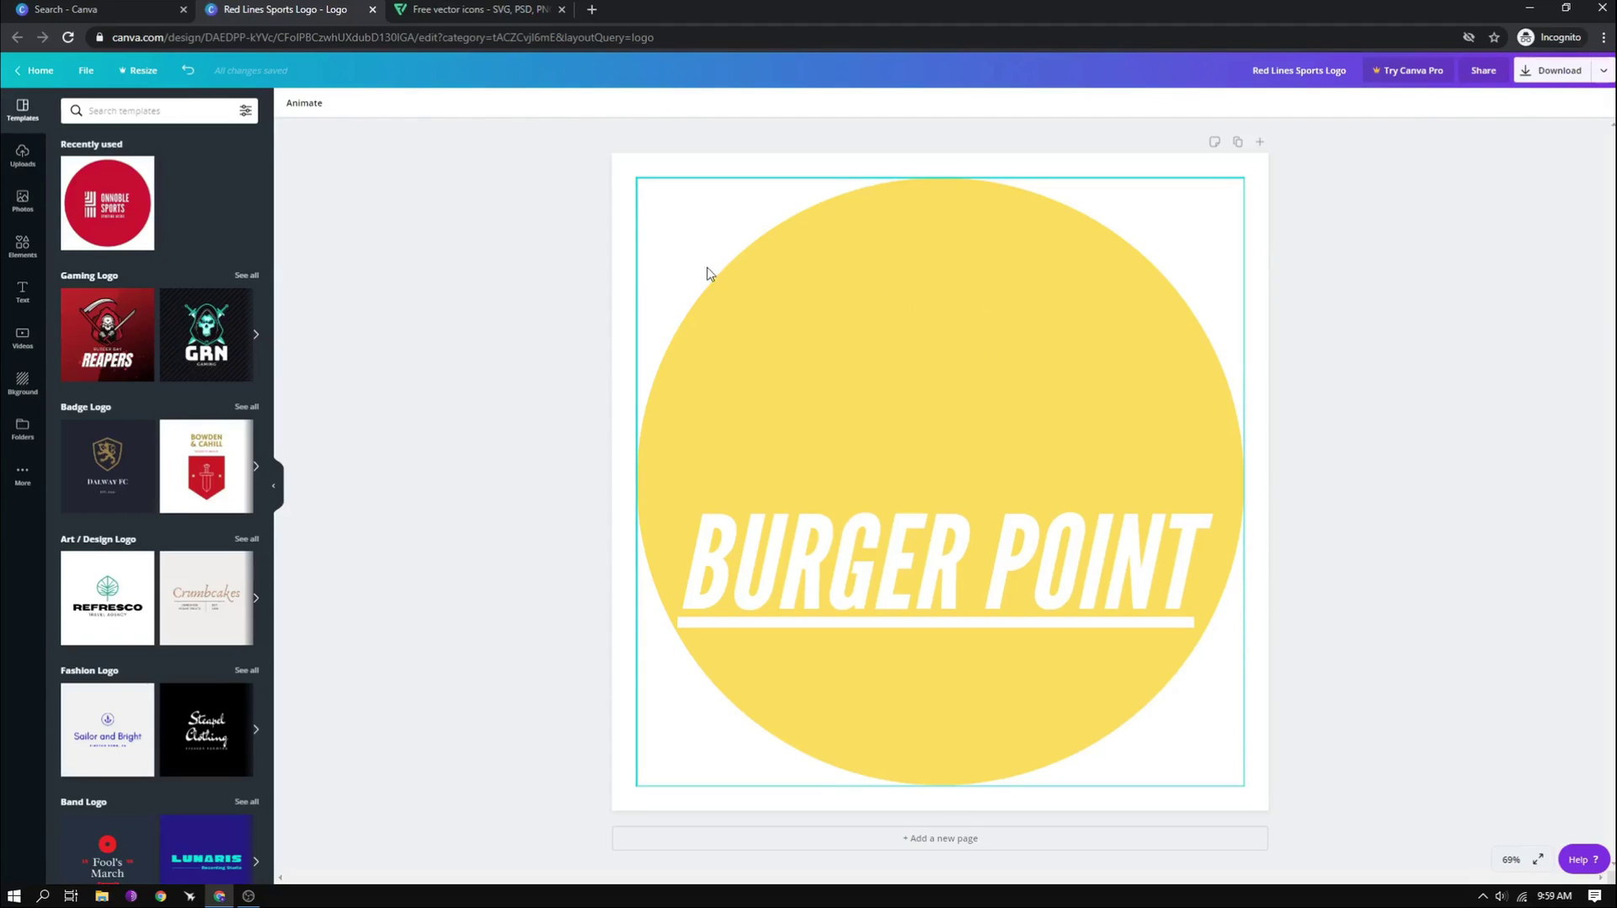
Search the Elements graphics for burger illustrations
left_click(22, 200)
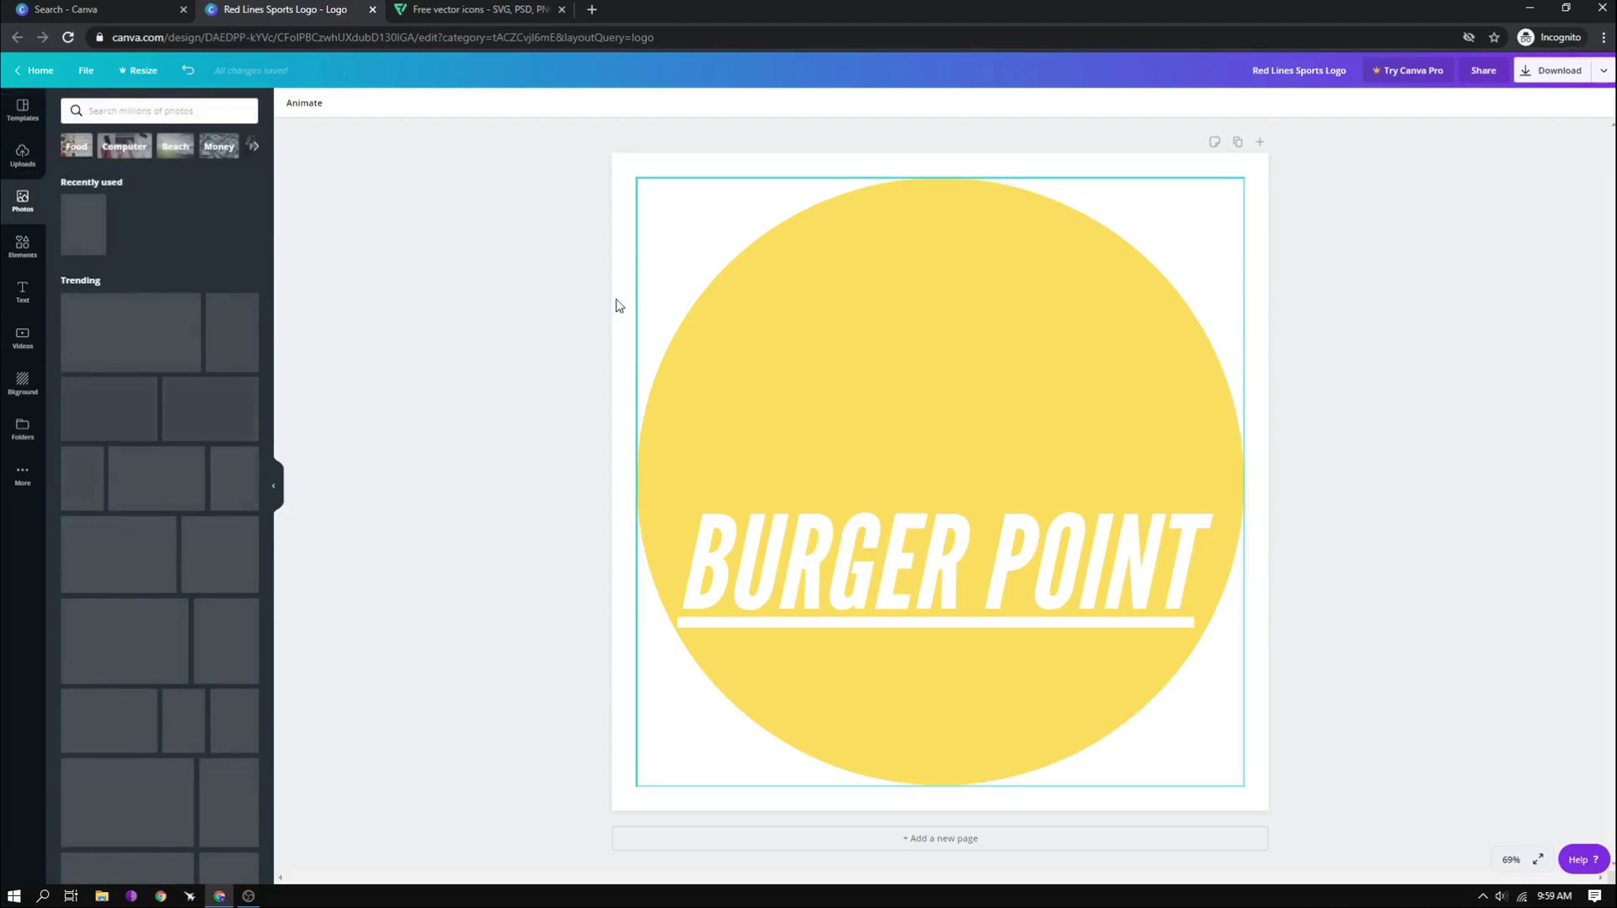
left_click(23, 248)
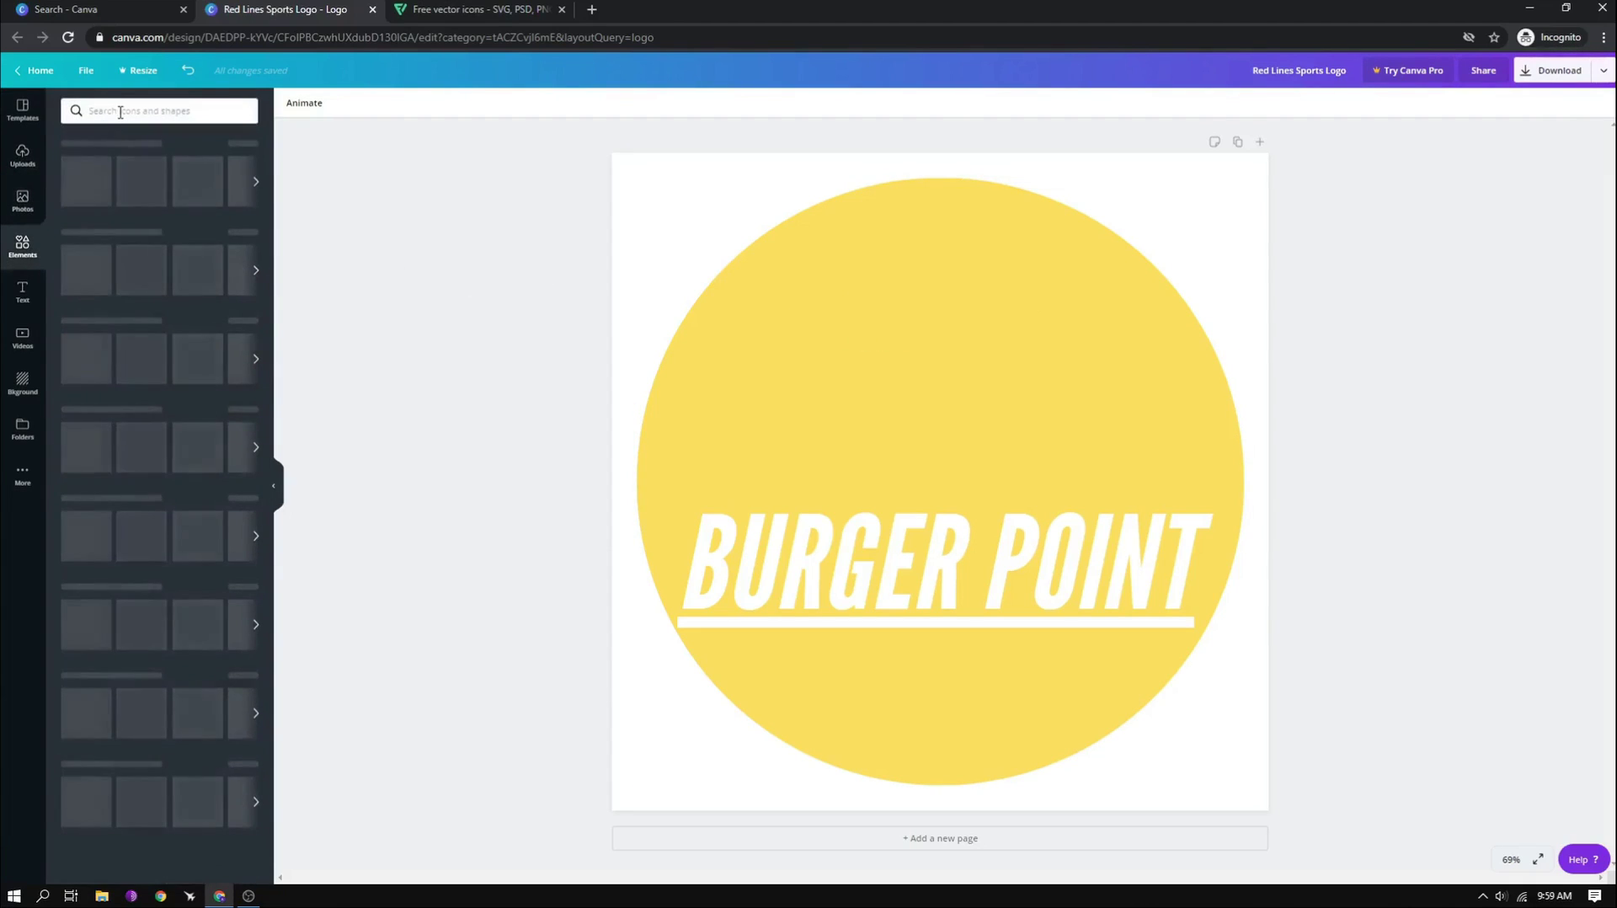
type("burher")
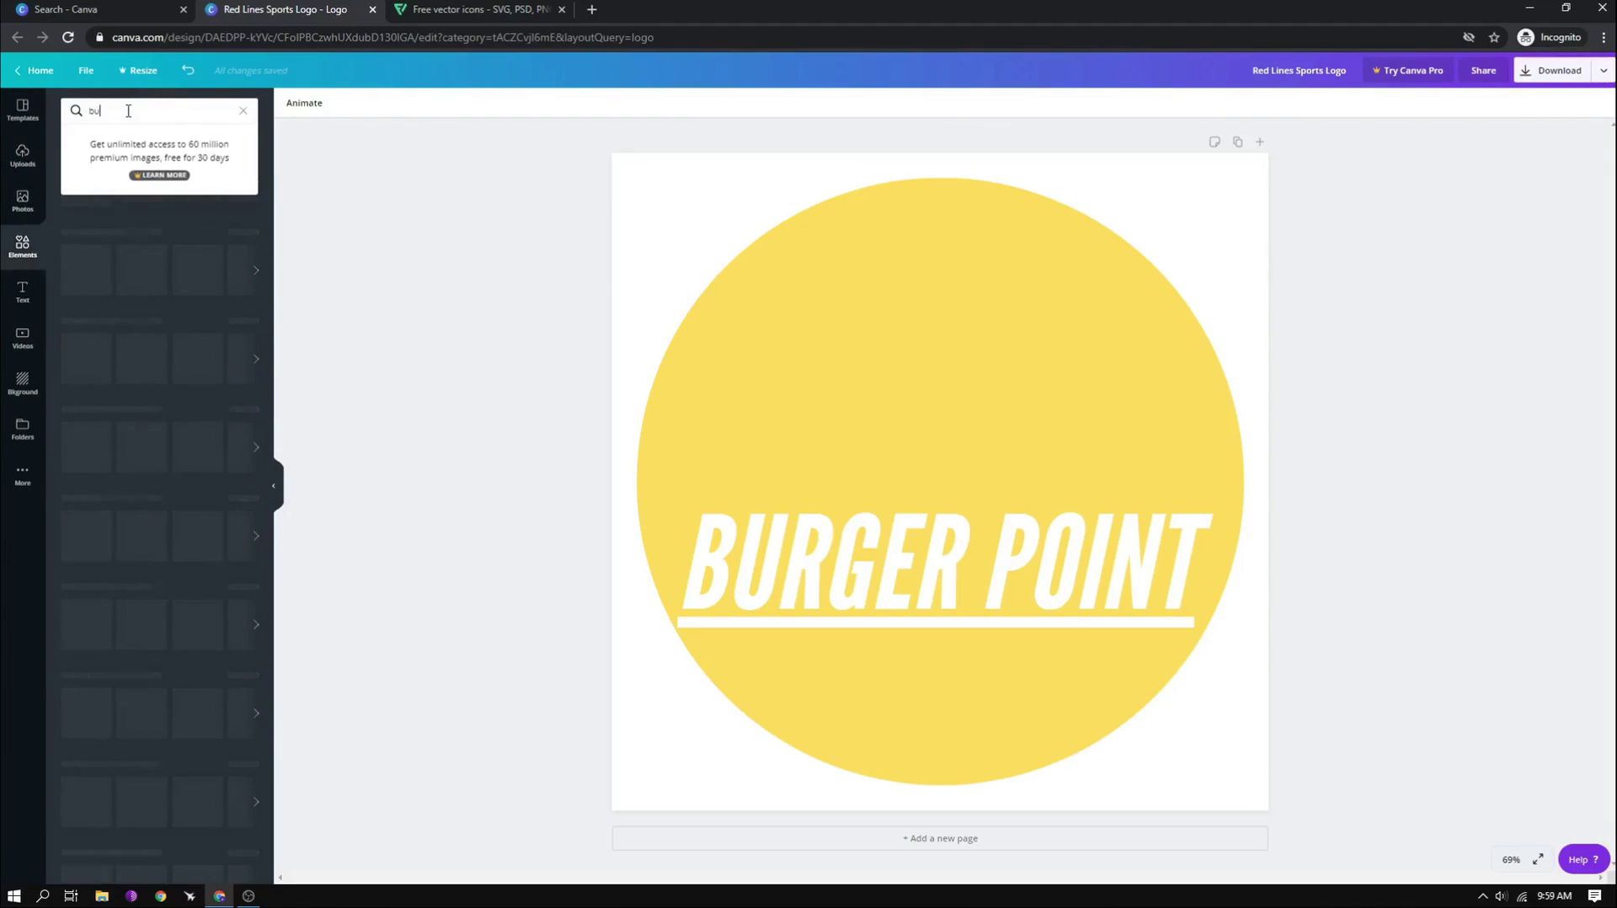
key("Return")
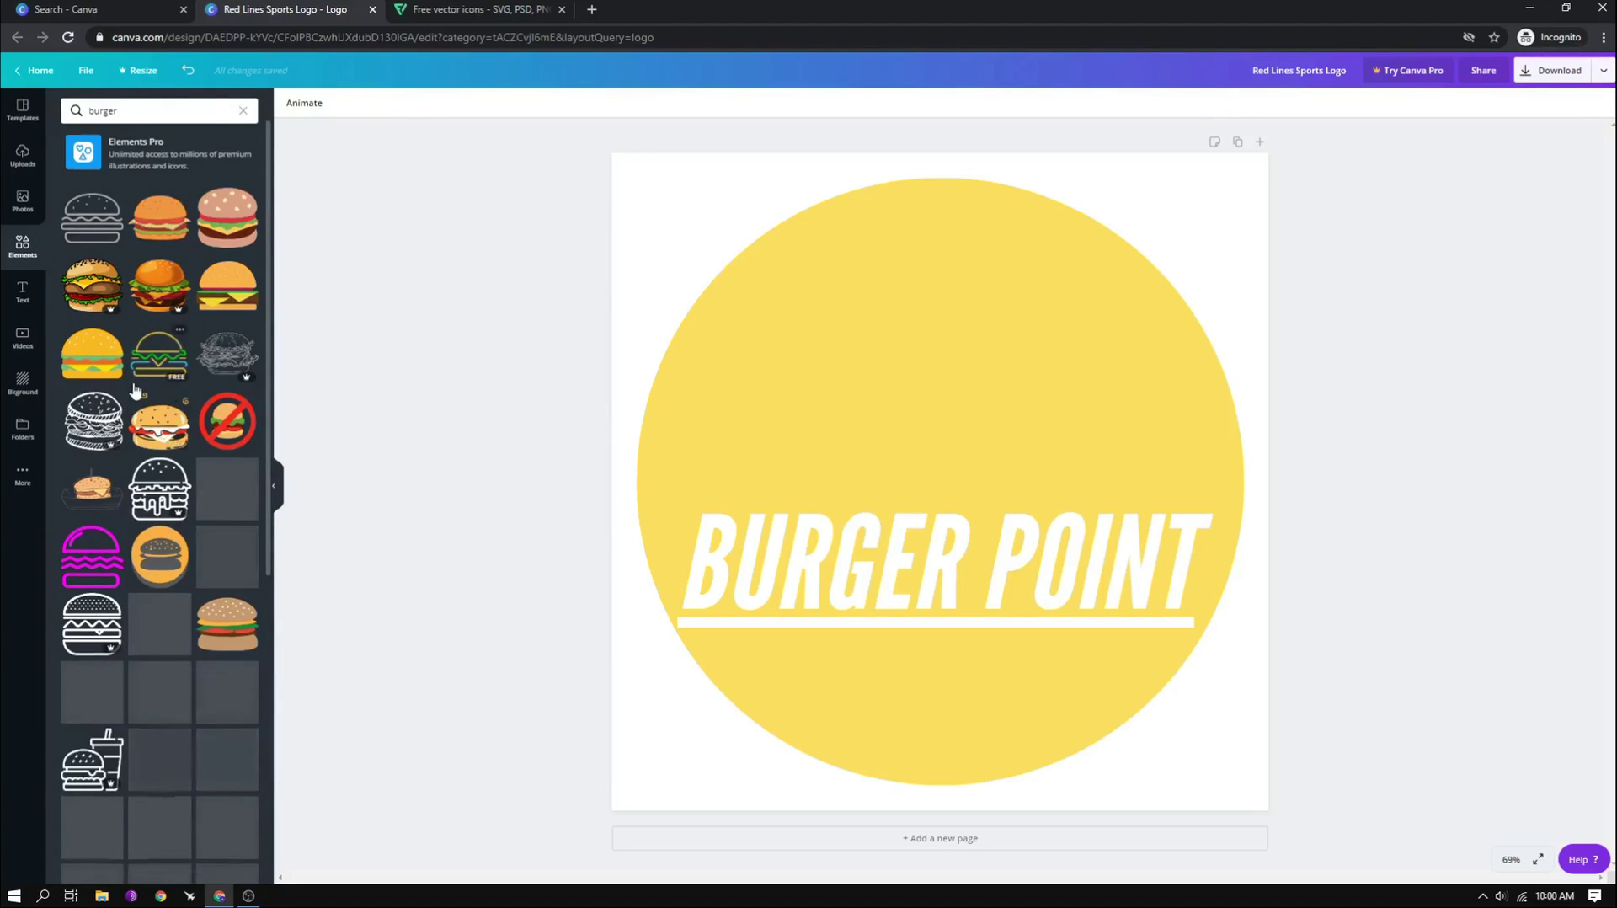
scroll(133, 396, "down", 3)
scroll(139, 387, "up", 3)
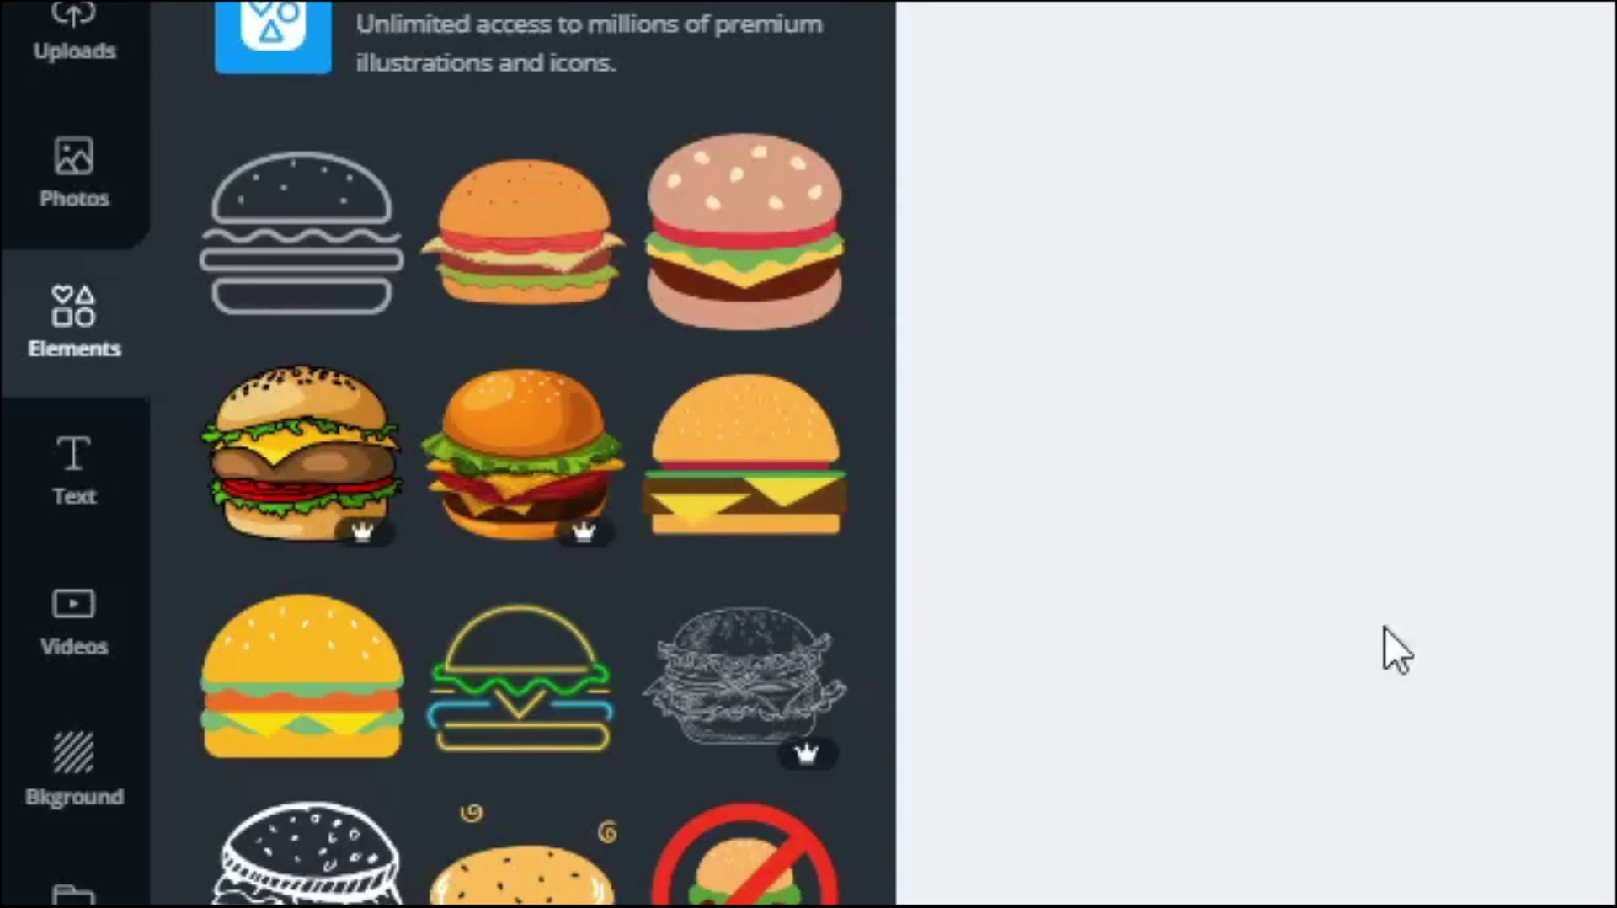
mouse_move(159, 285)
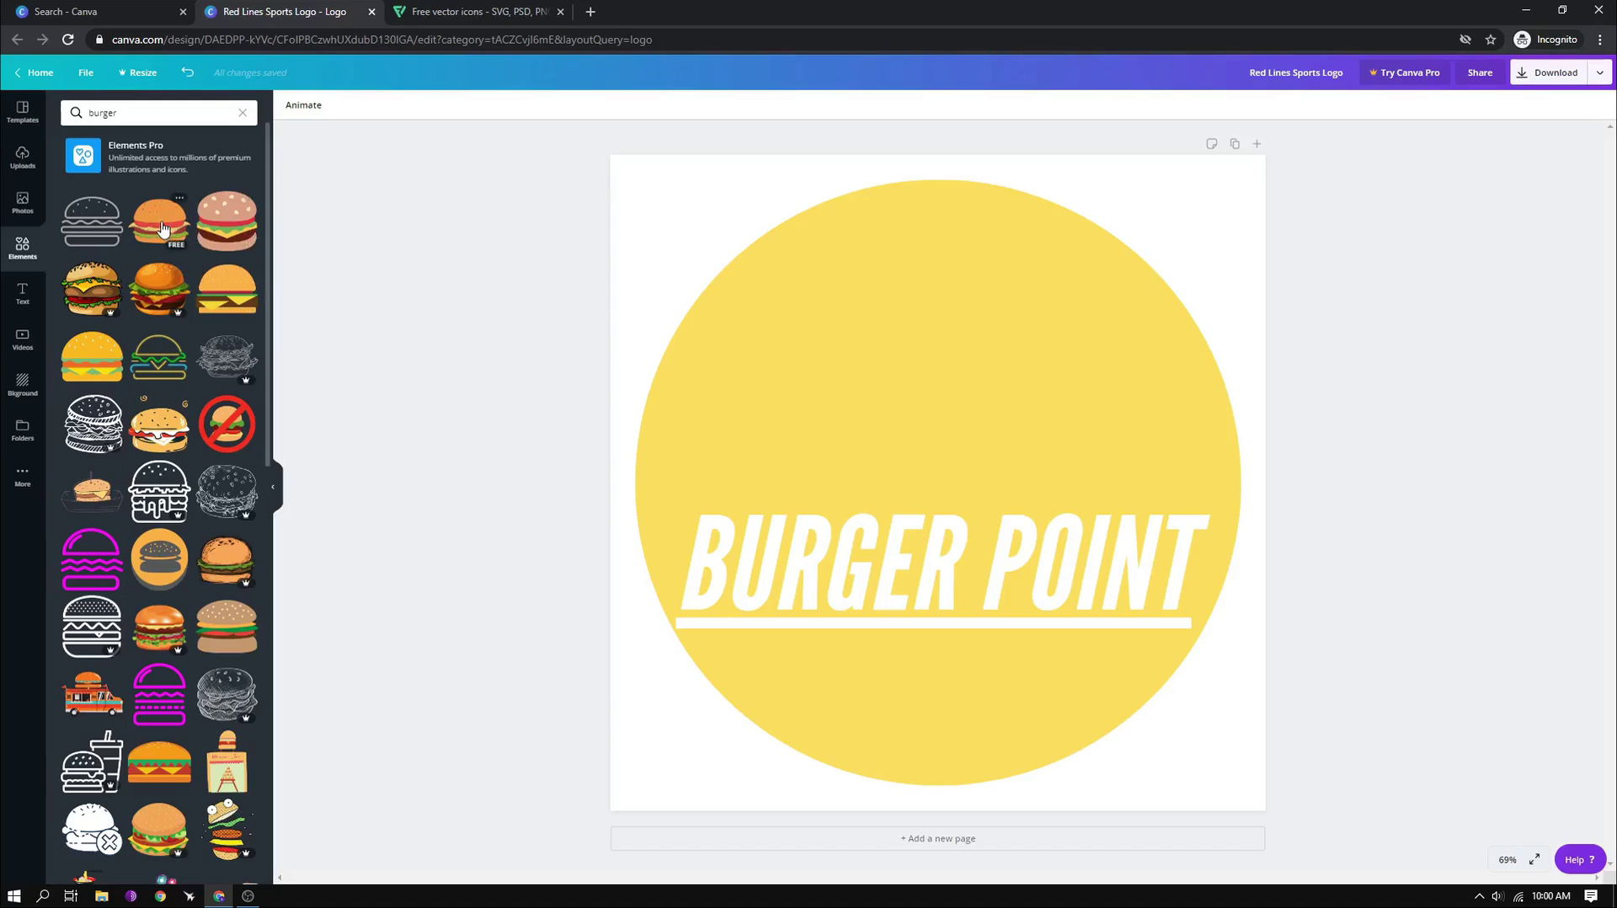
Add a cartoon burger, enlarge it, and centre it above the BURGER POINT text
mouse_move(162, 228)
left_mouse_down()
mouse_move(927, 447)
mouse_move(914, 339)
mouse_move(924, 350)
left_mouse_up()
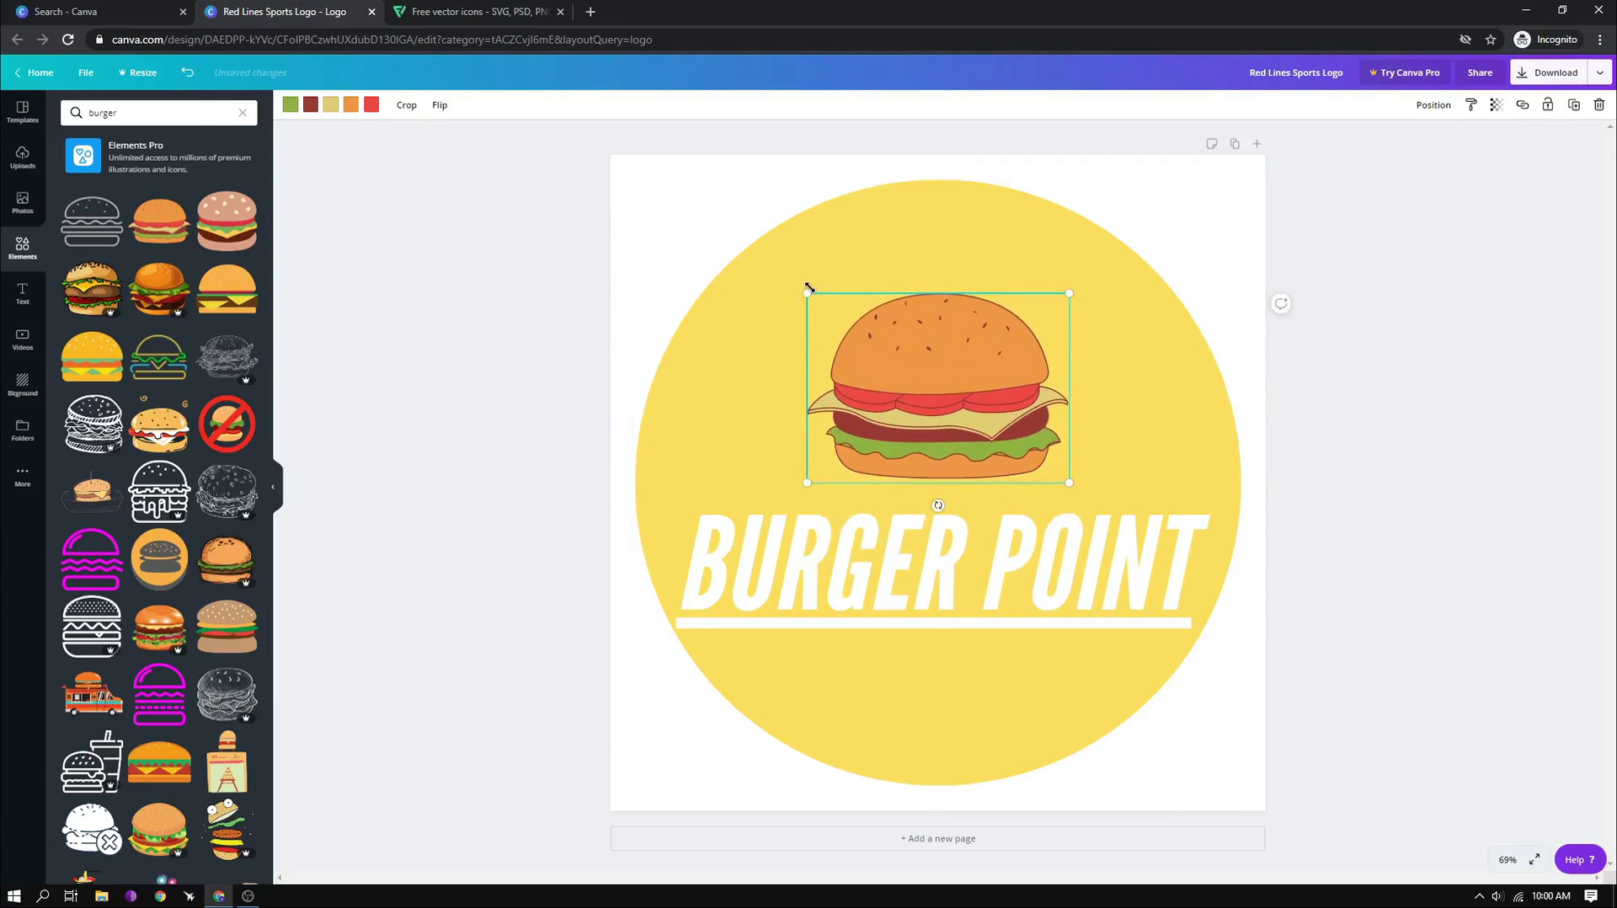
left_click_drag(807, 292, 793, 283)
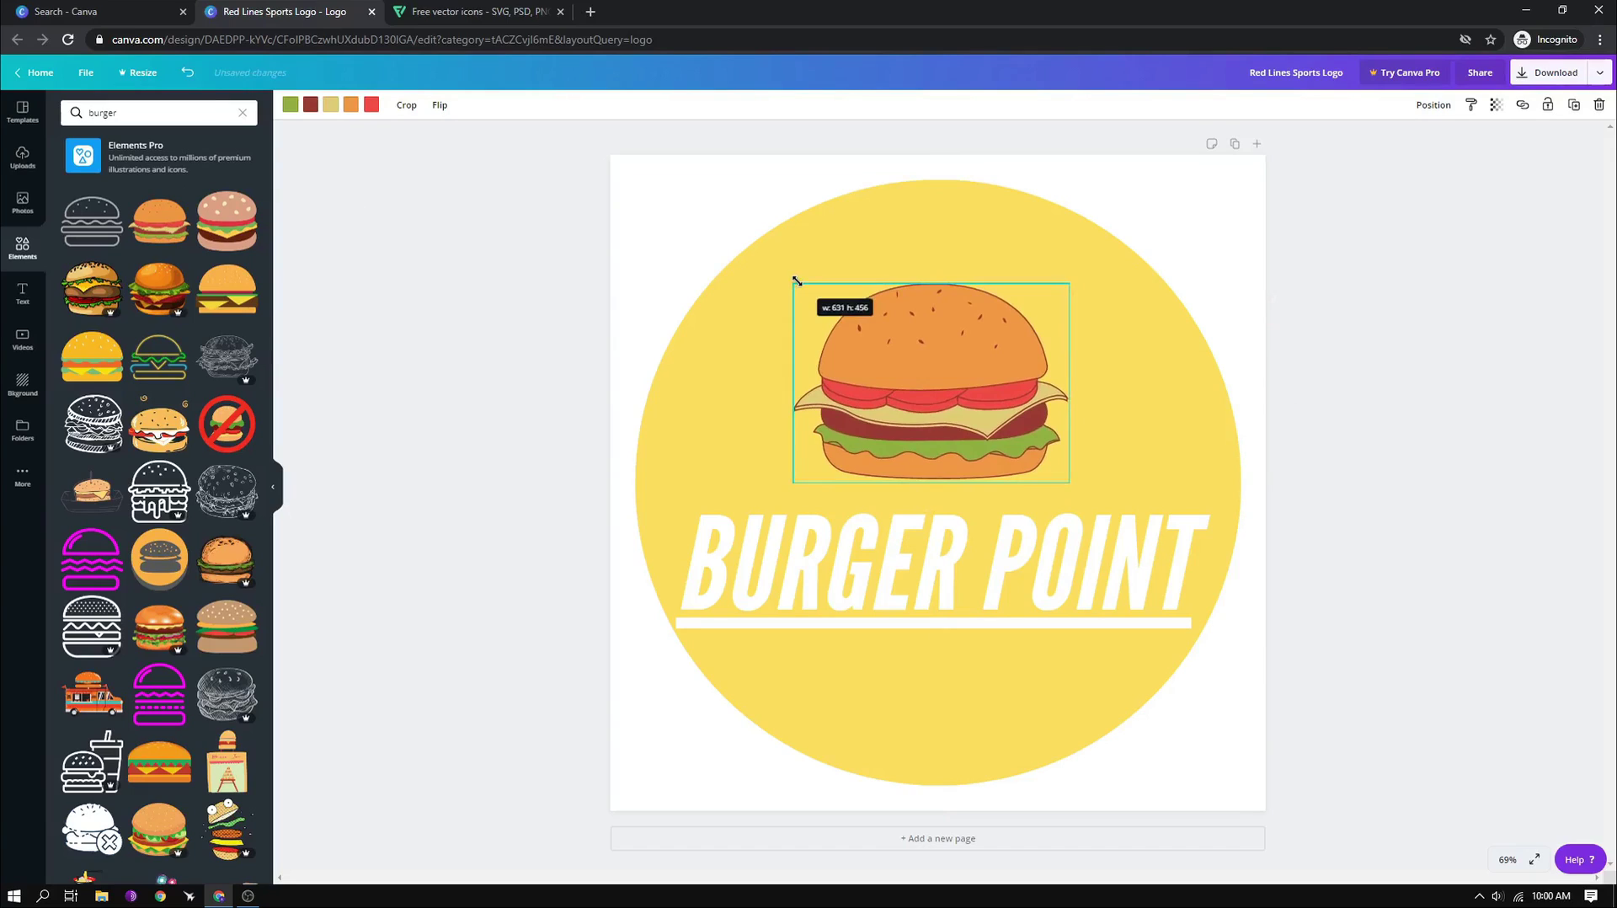
left_click_drag(1069, 483, 1103, 506)
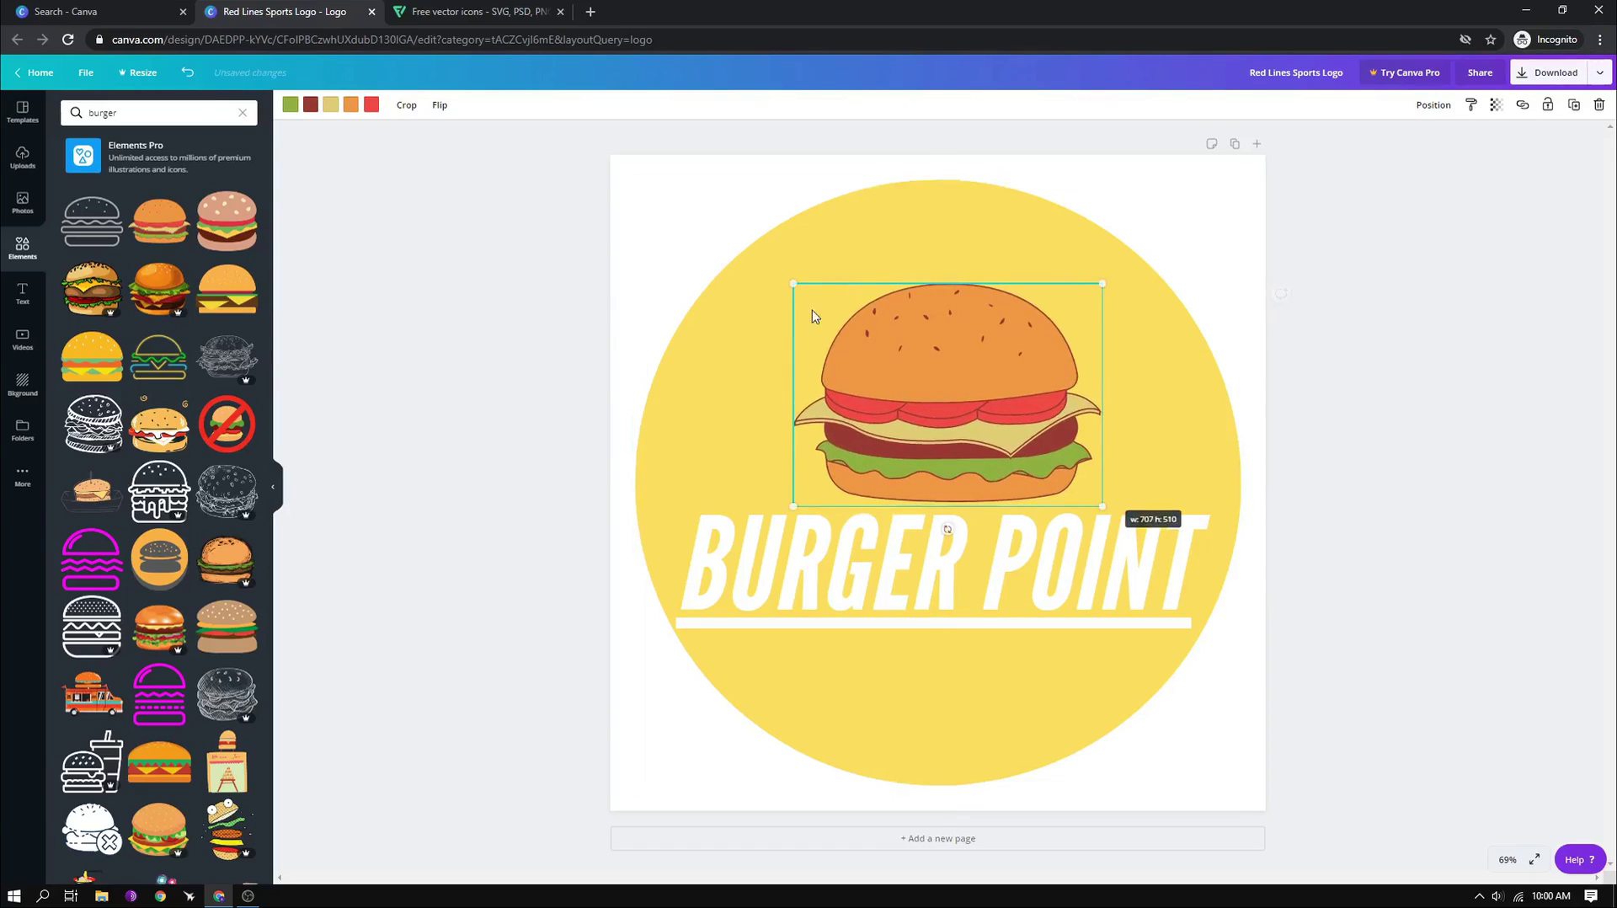
left_click_drag(779, 278, 750, 245)
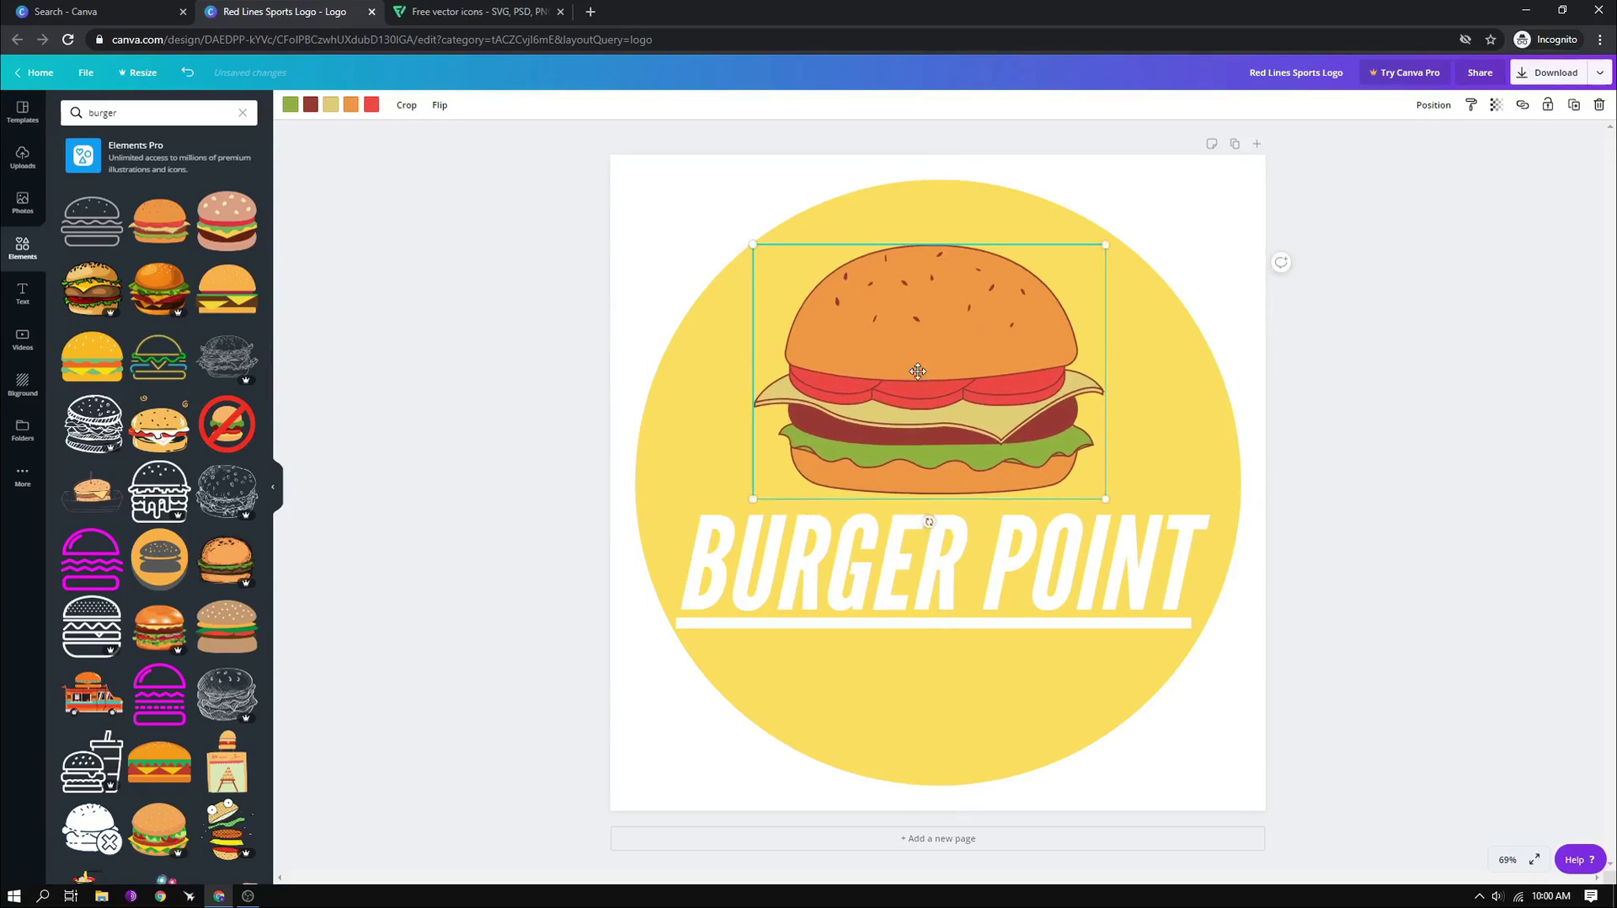
left_click_drag(920, 371, 930, 364)
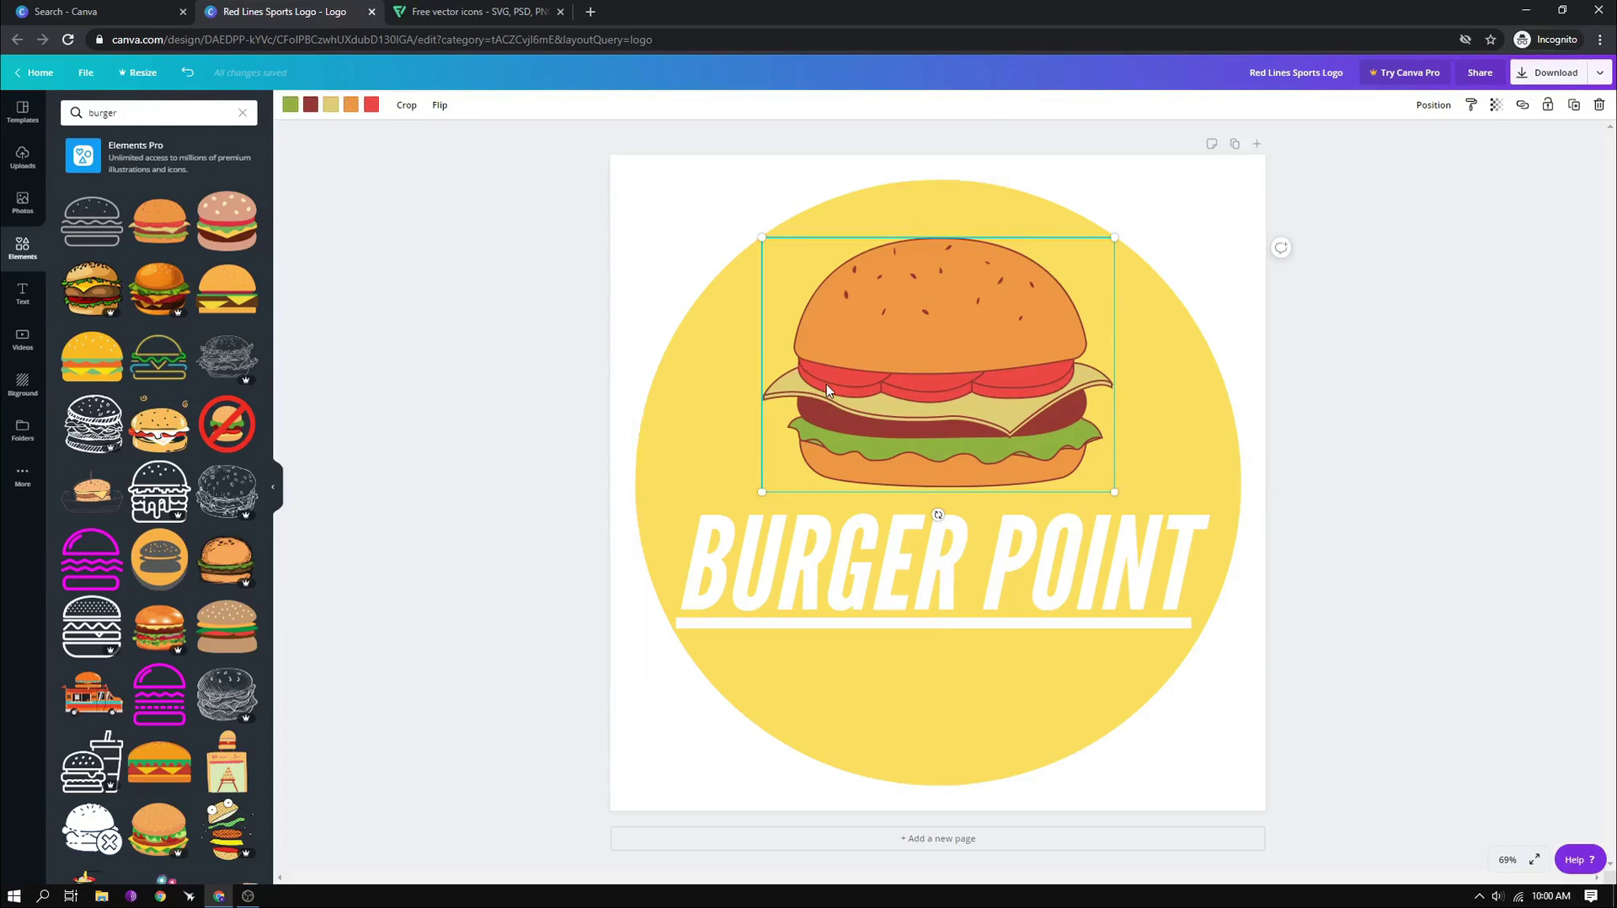
left_click(371, 104)
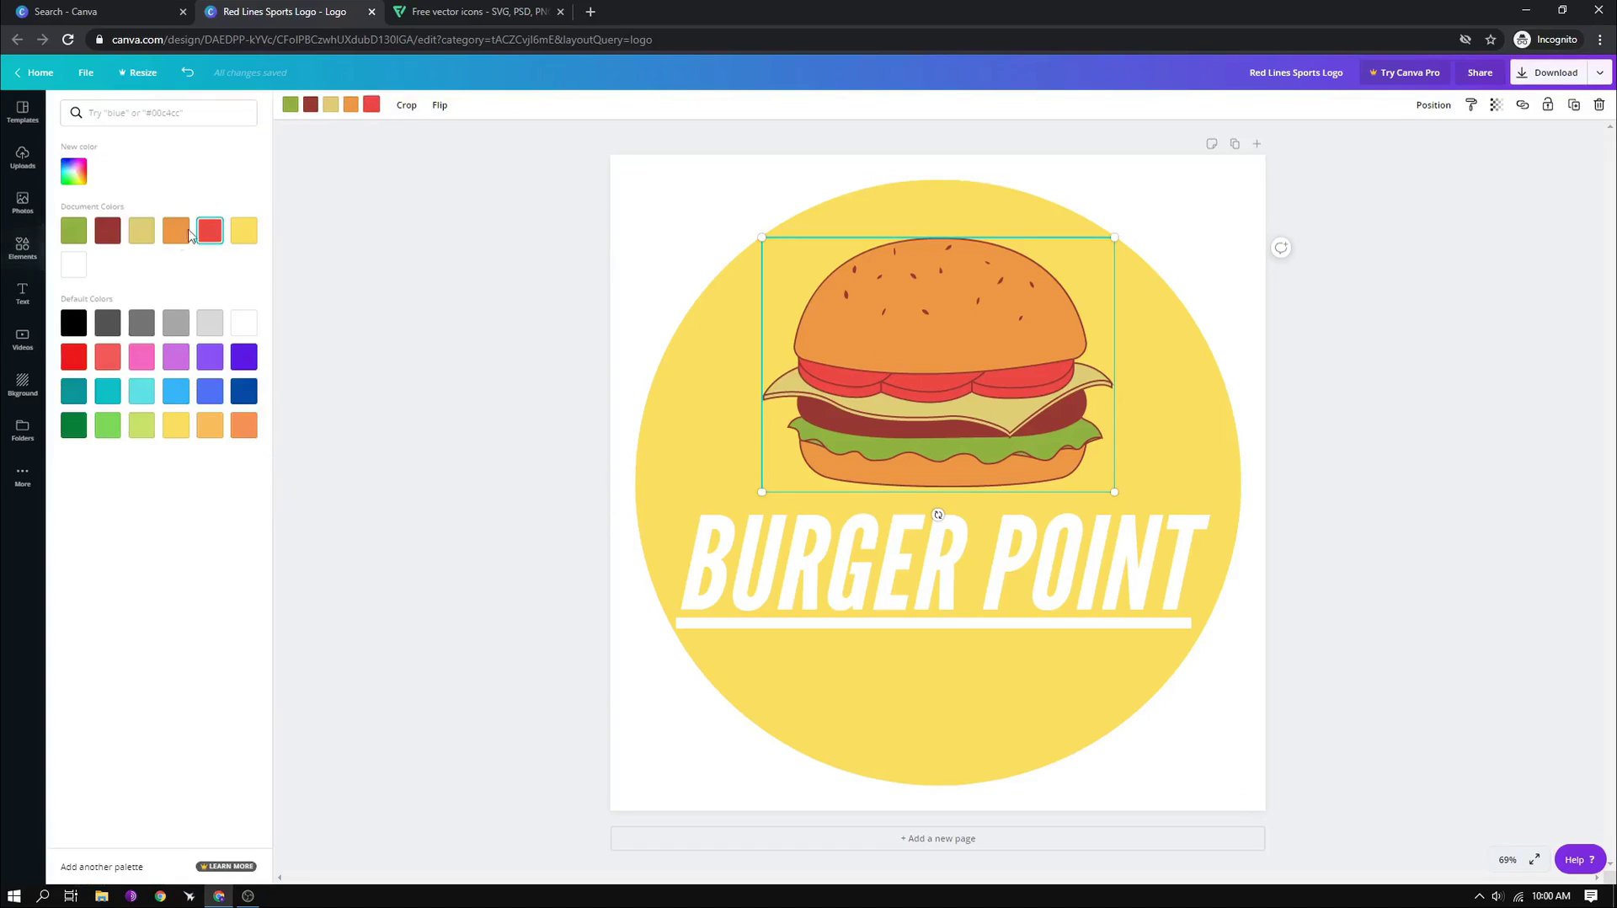
Try blue, then set the burger's tomato slices to a light coral red
left_click(244, 389)
left_click(176, 390)
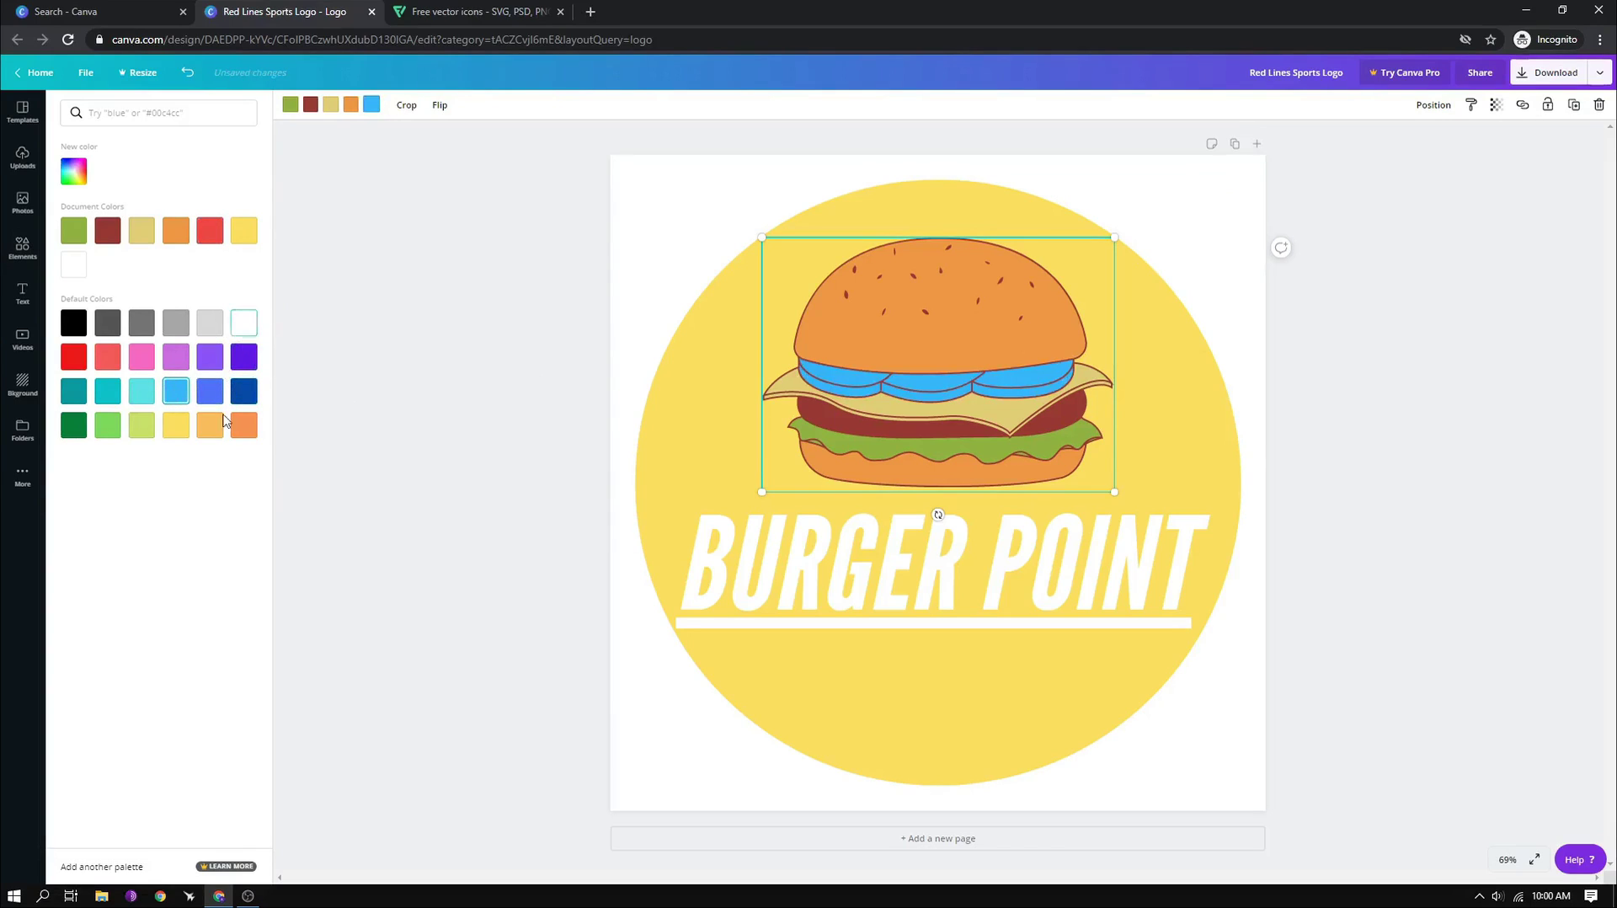
left_click(73, 356)
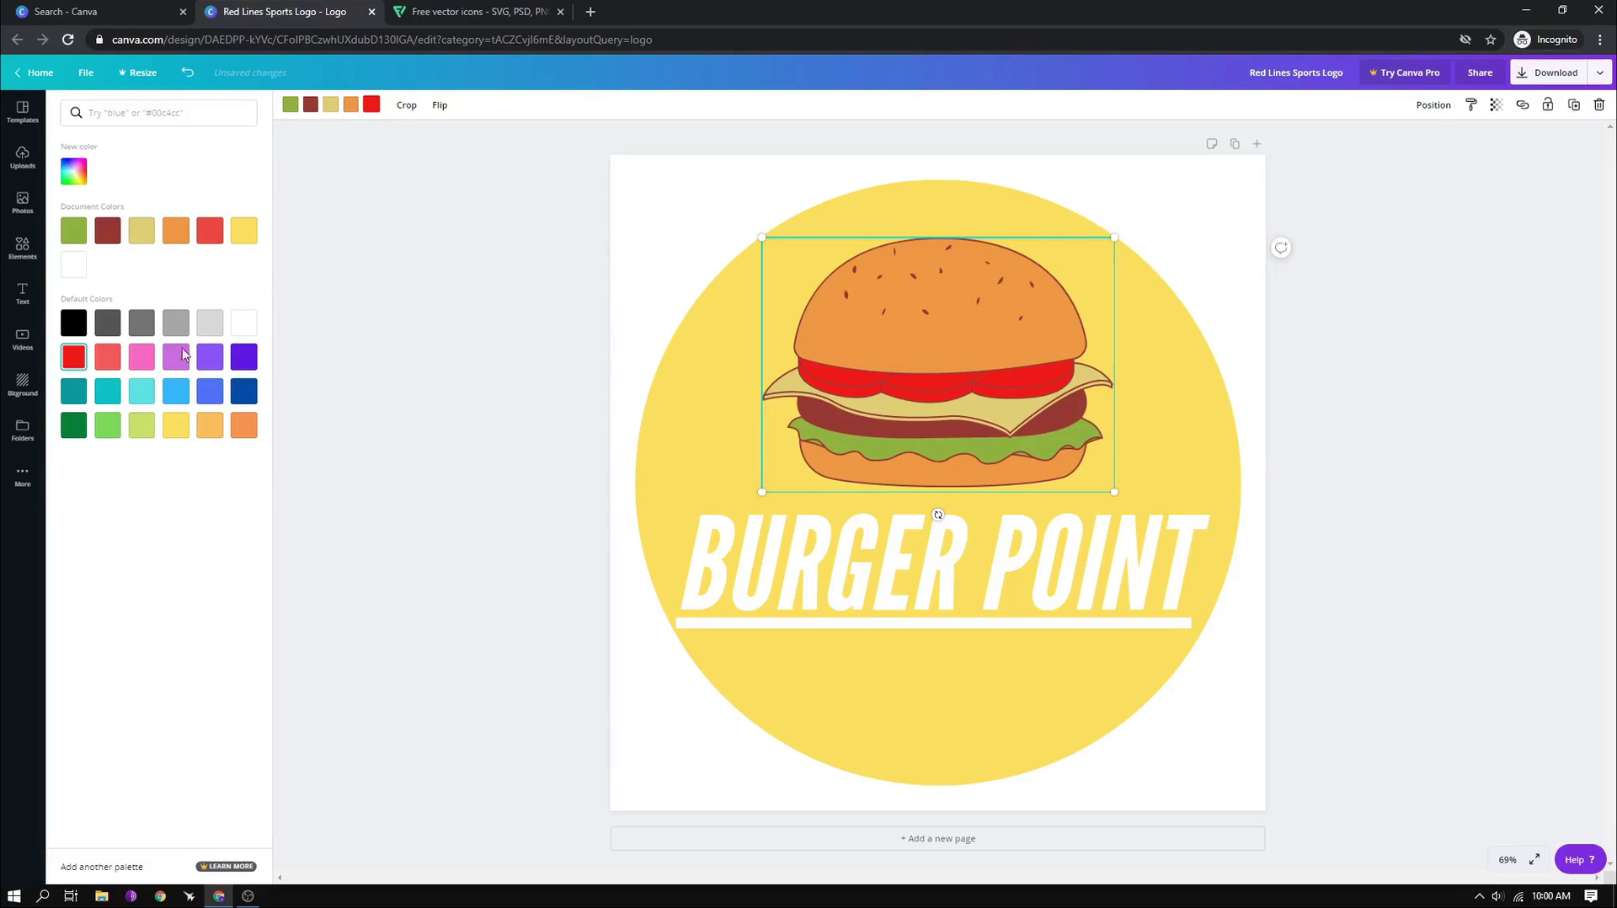
left_click(110, 359)
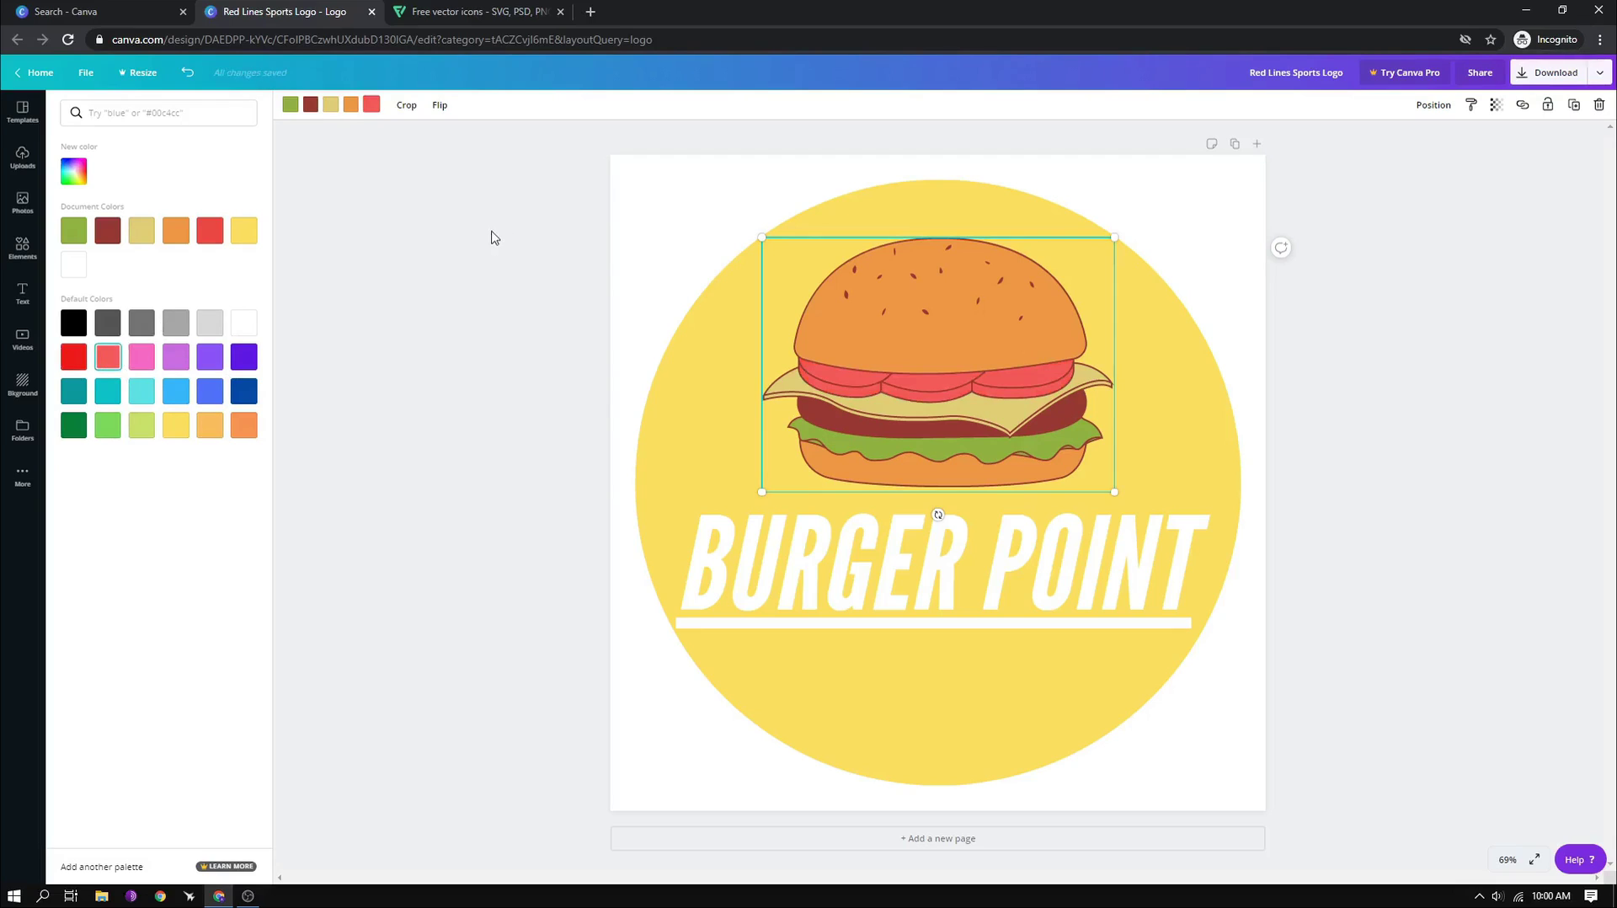
key("Escape")
key("Escape")
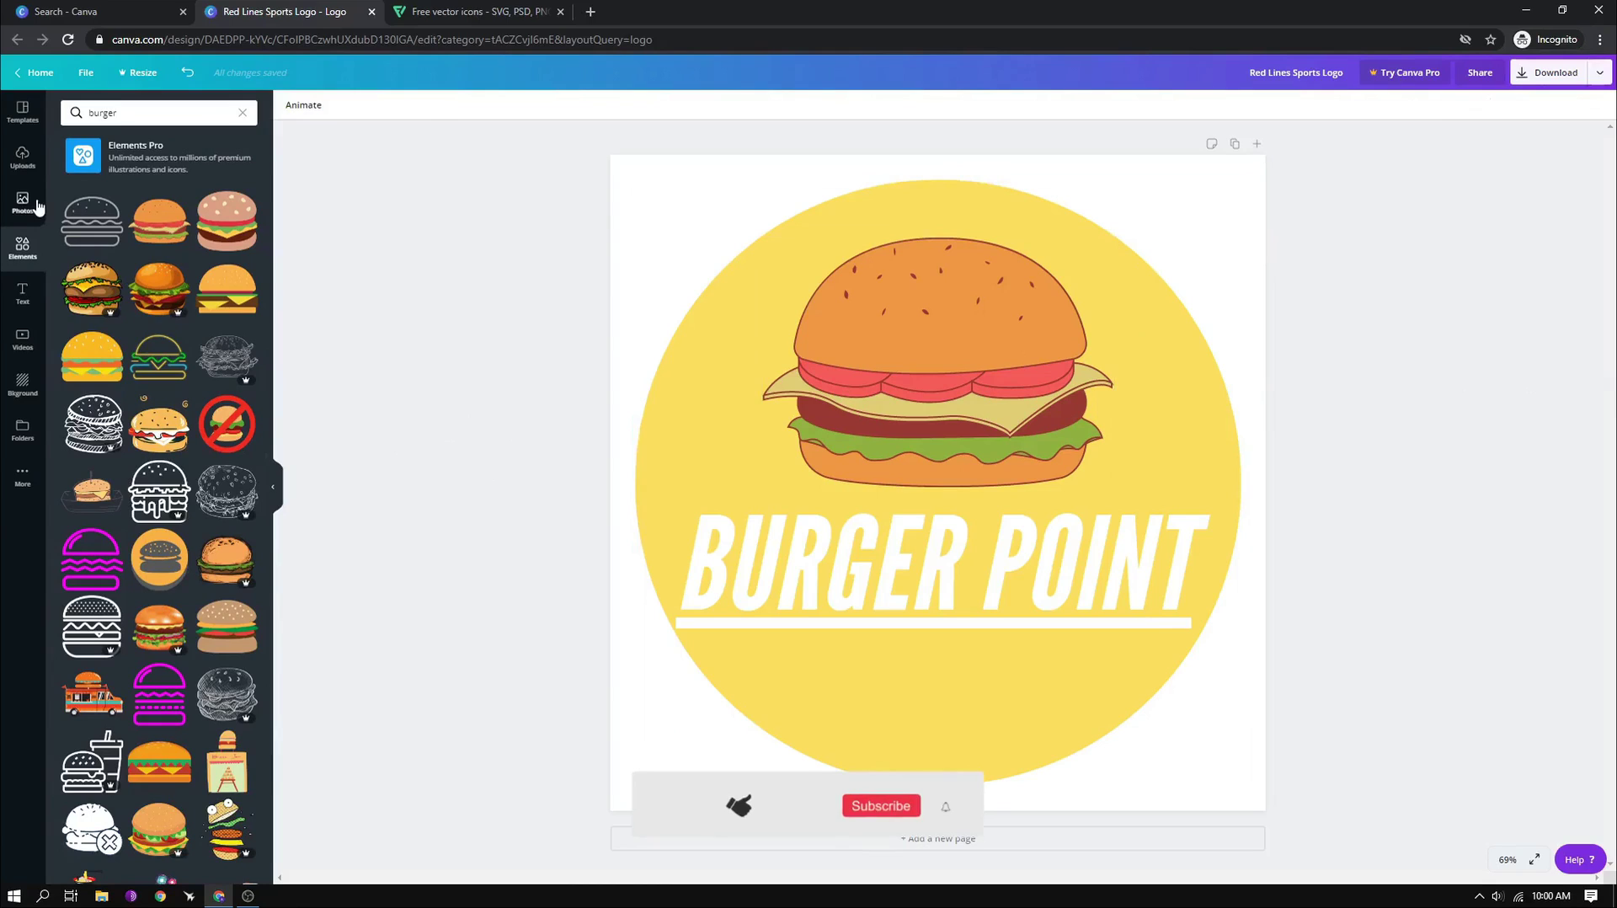
Clear the burger search results and scroll through the Elements panel
left_click(242, 113)
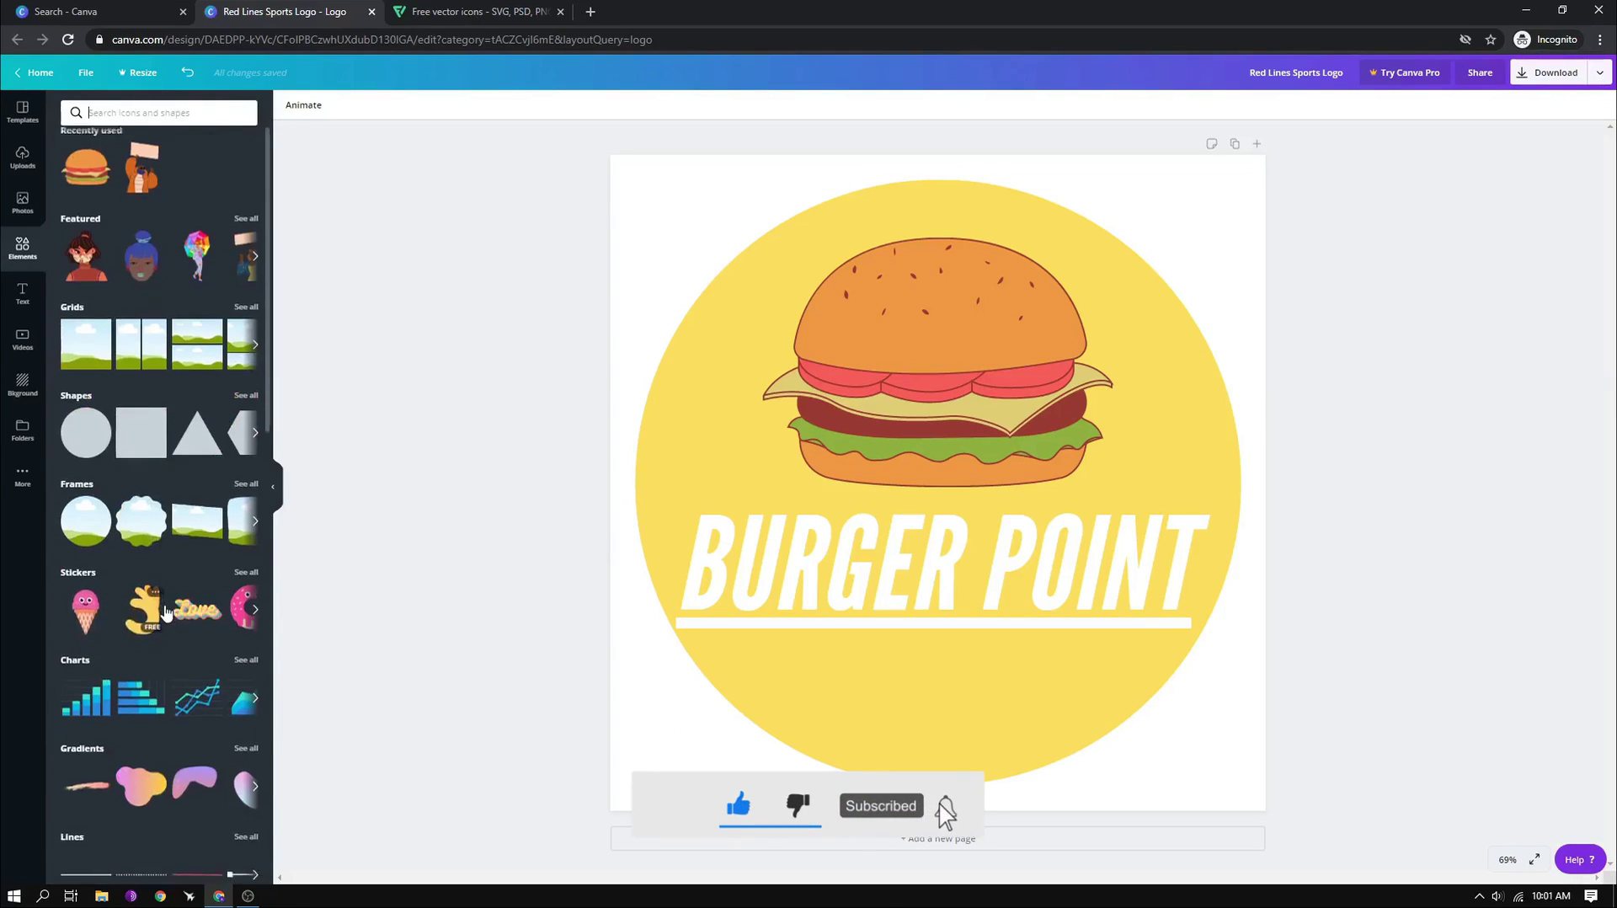
scroll(151, 463, "down", 4)
scroll(145, 394, "down", 1)
scroll(143, 391, "down", 4)
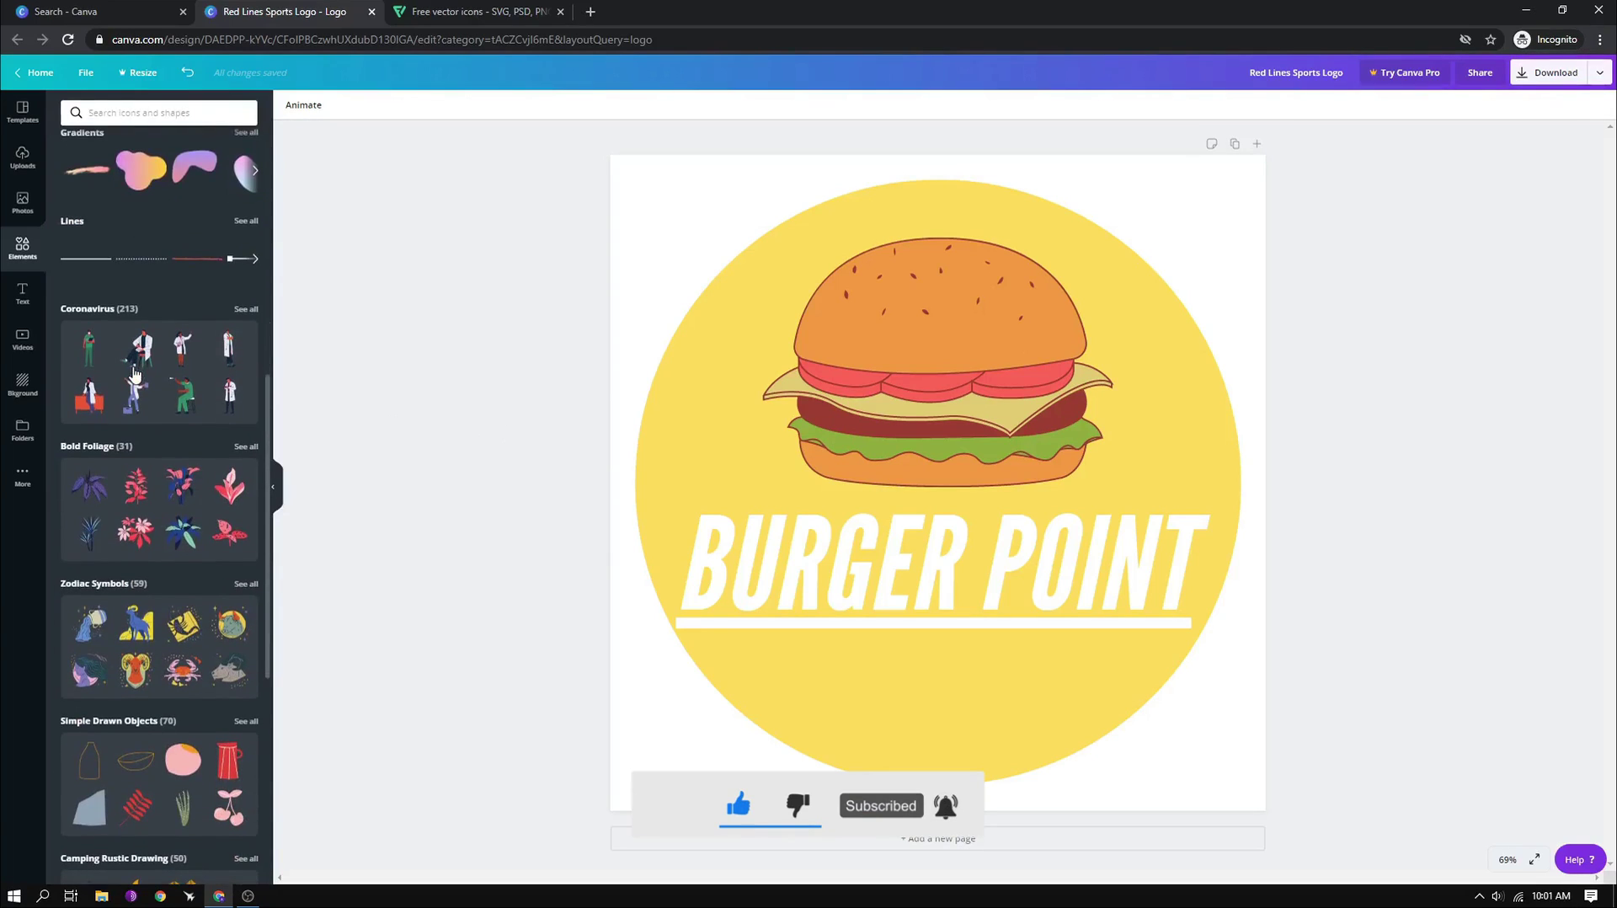
scroll(139, 387, "down", 2)
scroll(135, 380, "down", 3)
scroll(143, 421, "down", 6)
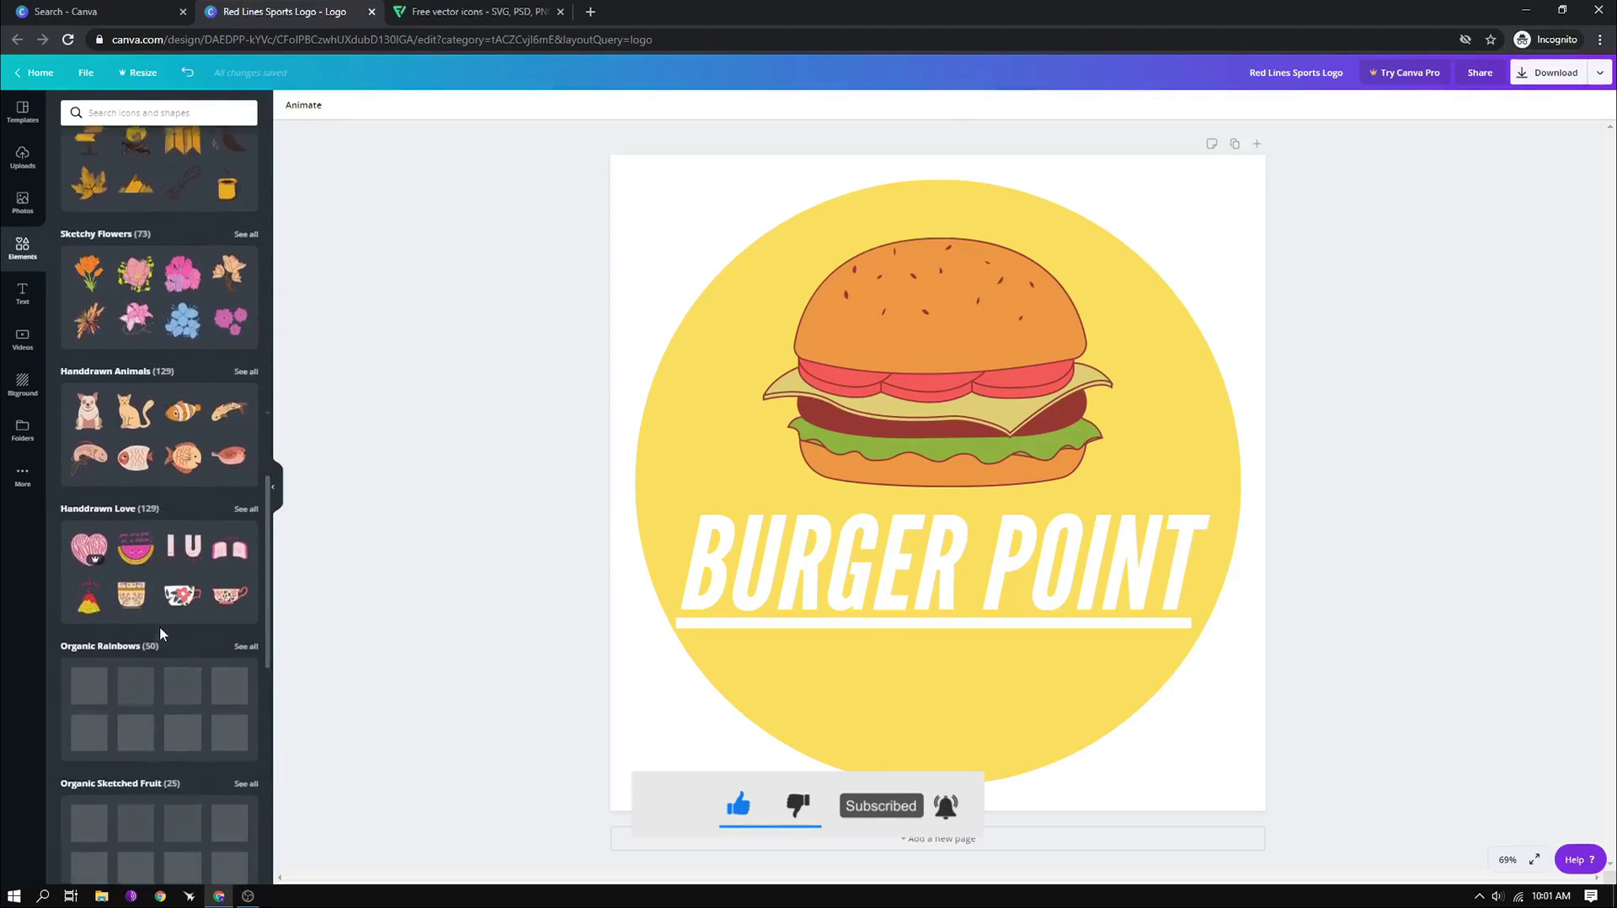
scroll(164, 615, "up", 7)
scroll(168, 602, "up", 13)
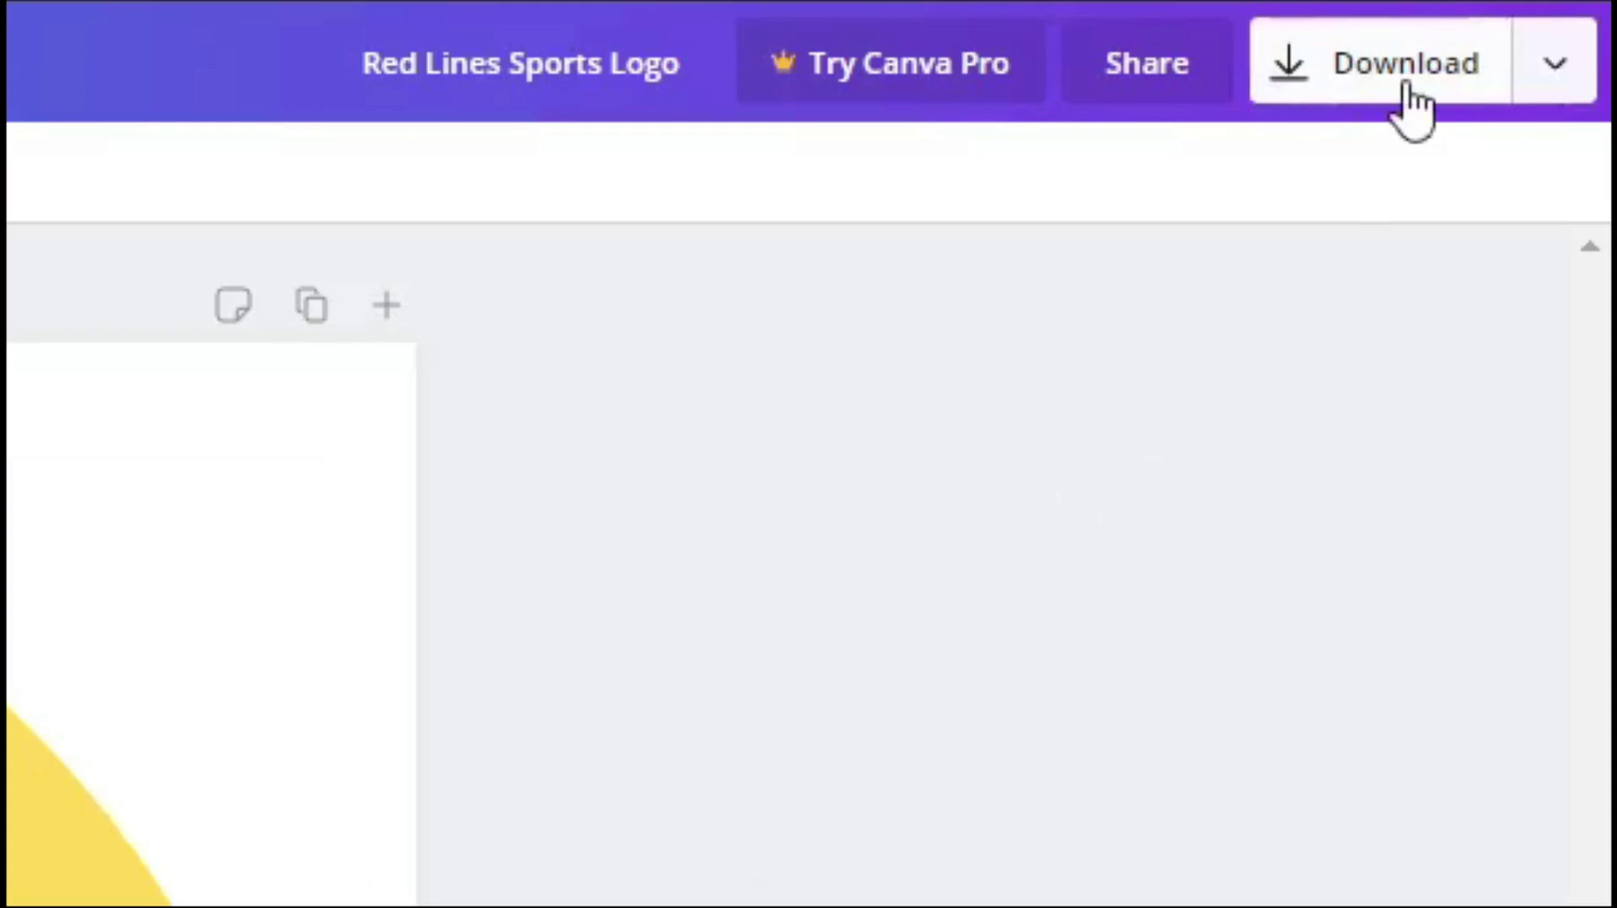
Download the logo with PNG file type and dismiss the Try Canva Pro offer
left_click(1412, 91)
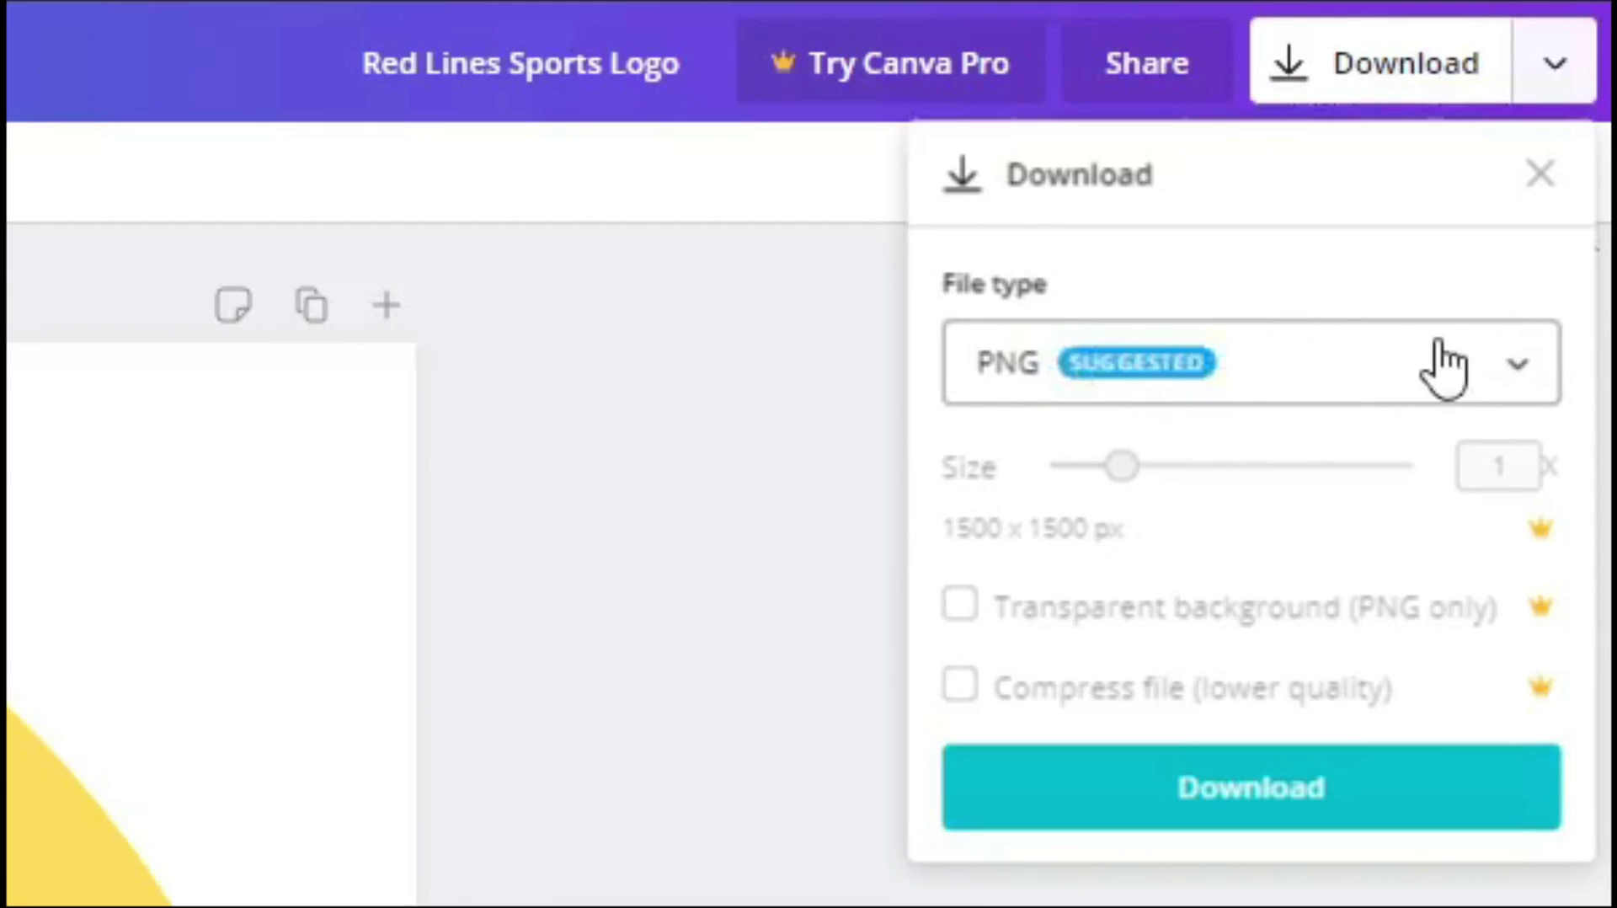
left_click(1504, 386)
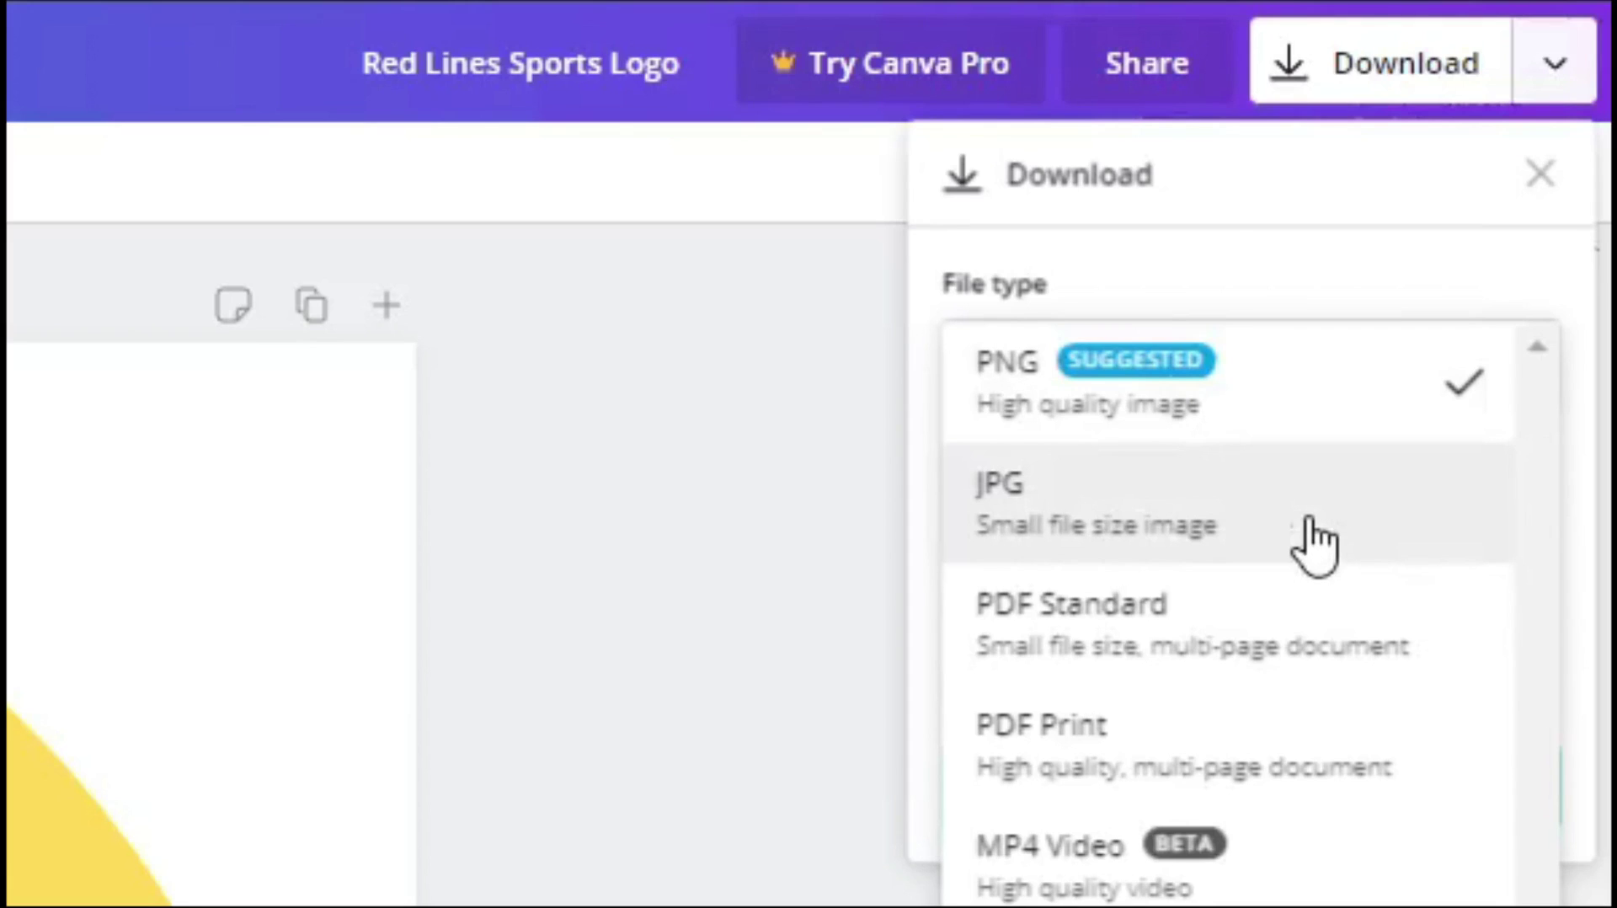
left_click(1309, 383)
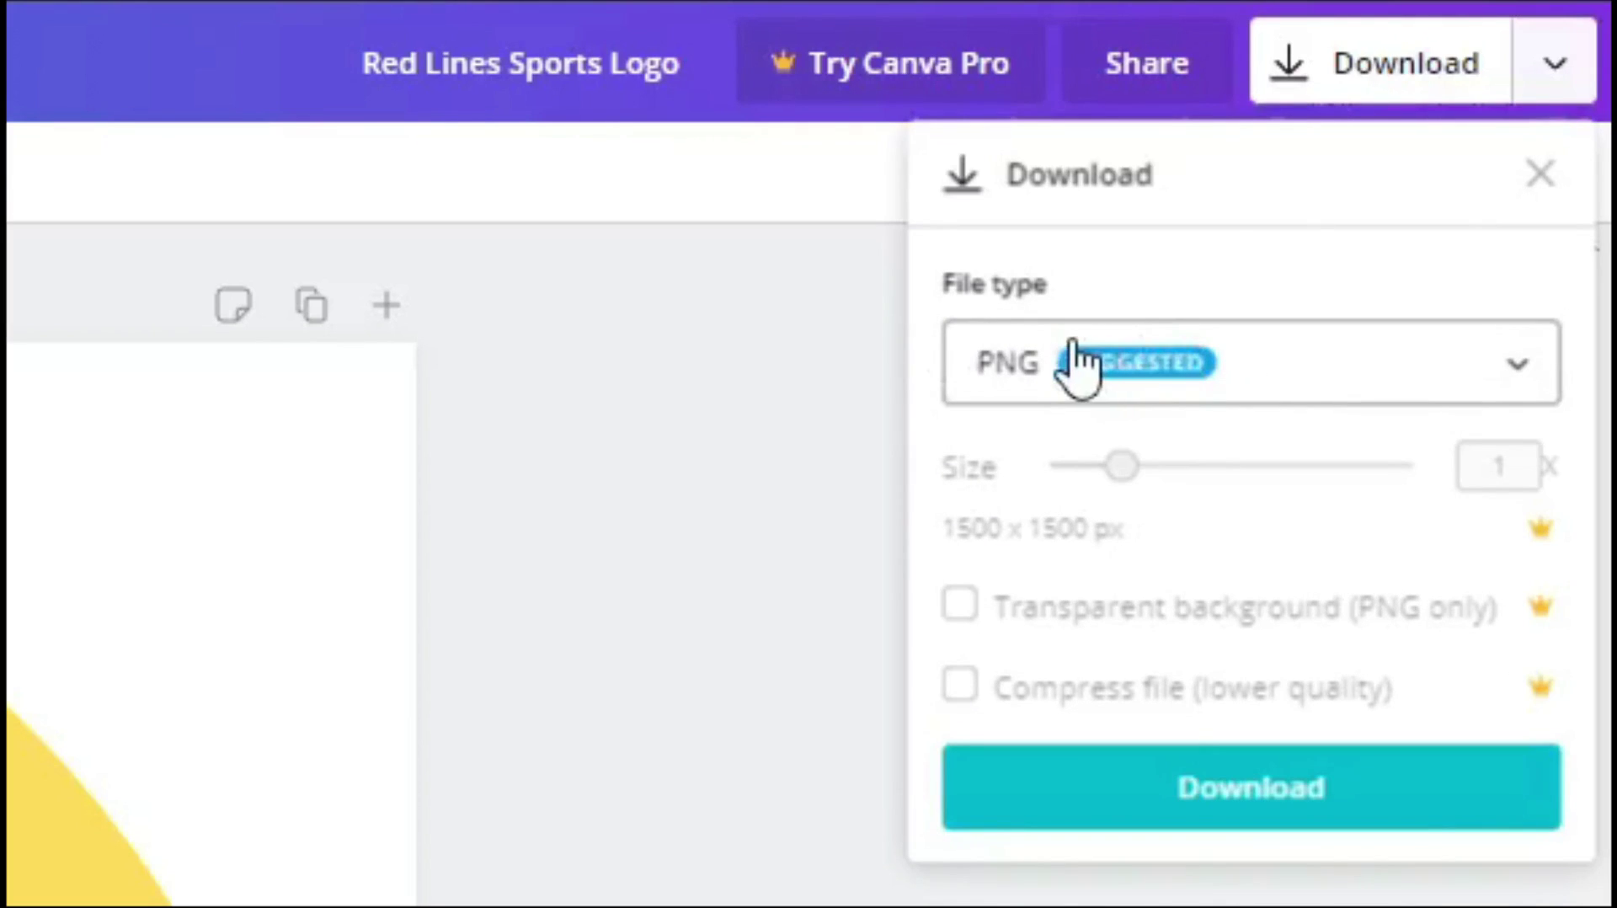
left_click(1073, 762)
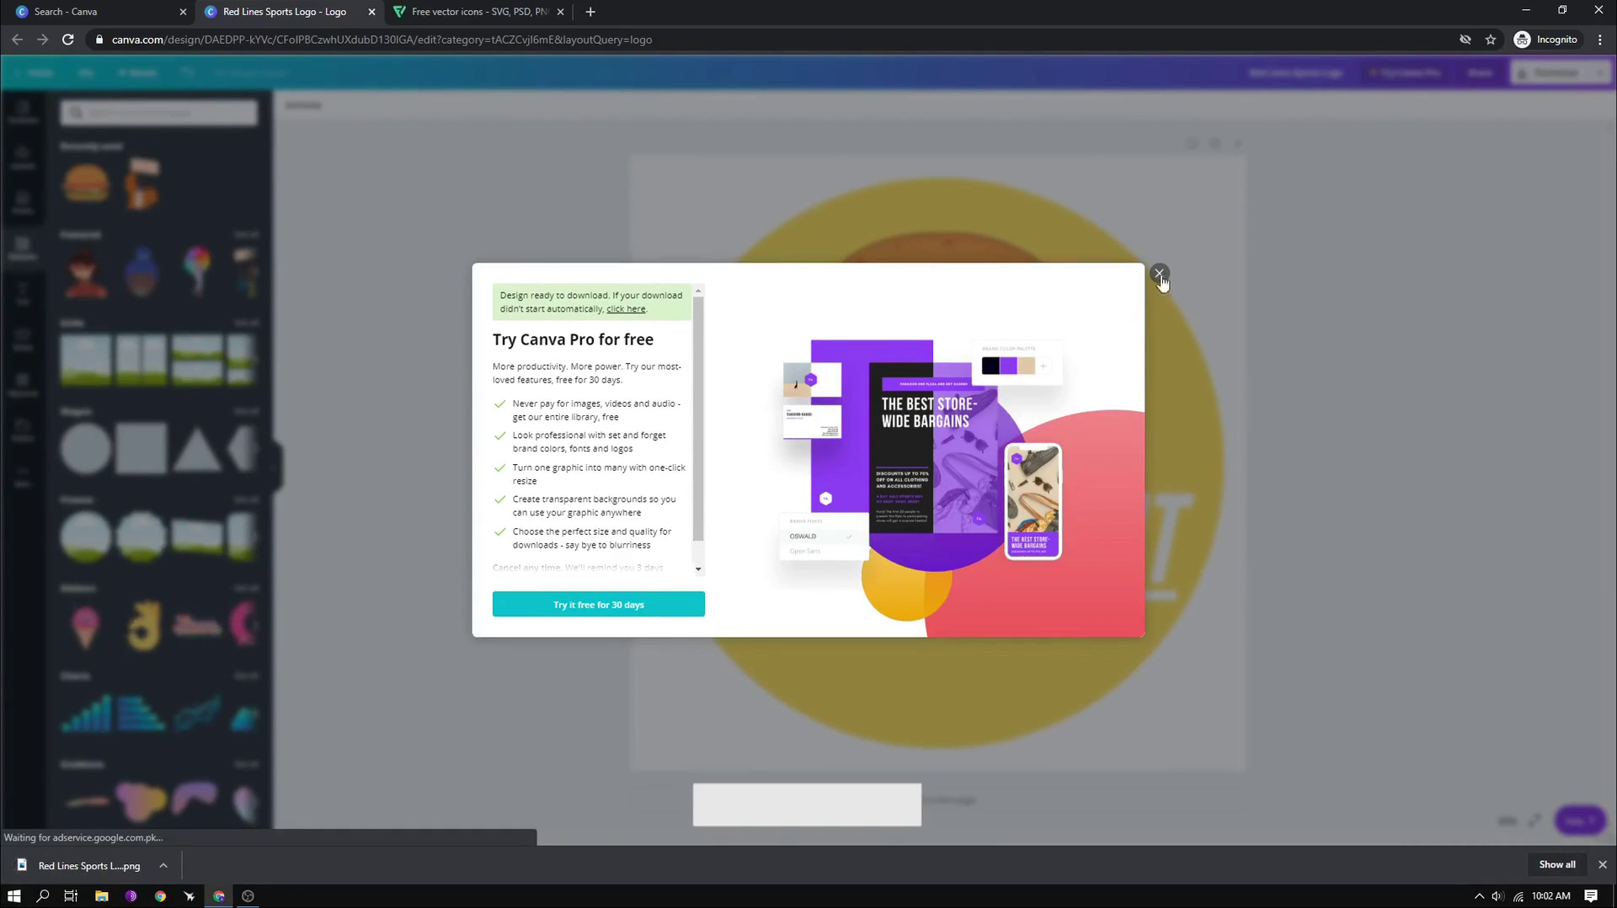
left_click(1158, 274)
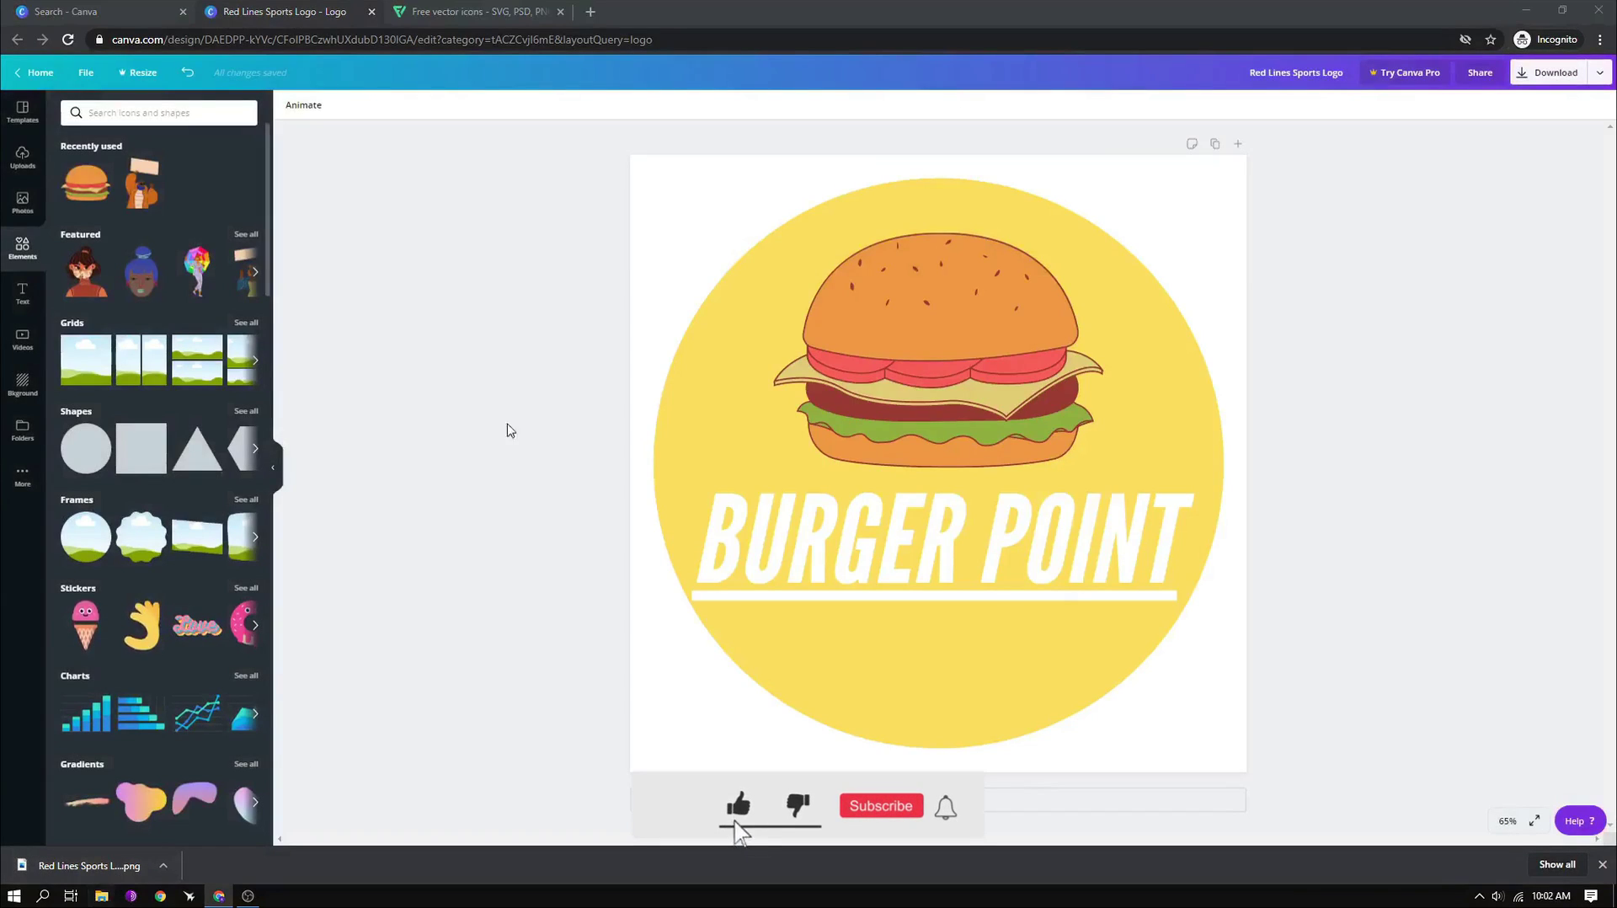
In File Explorer's Downloads folder, select Red Lines Sports Logo.png
key("super+e")
left_click(396, 297)
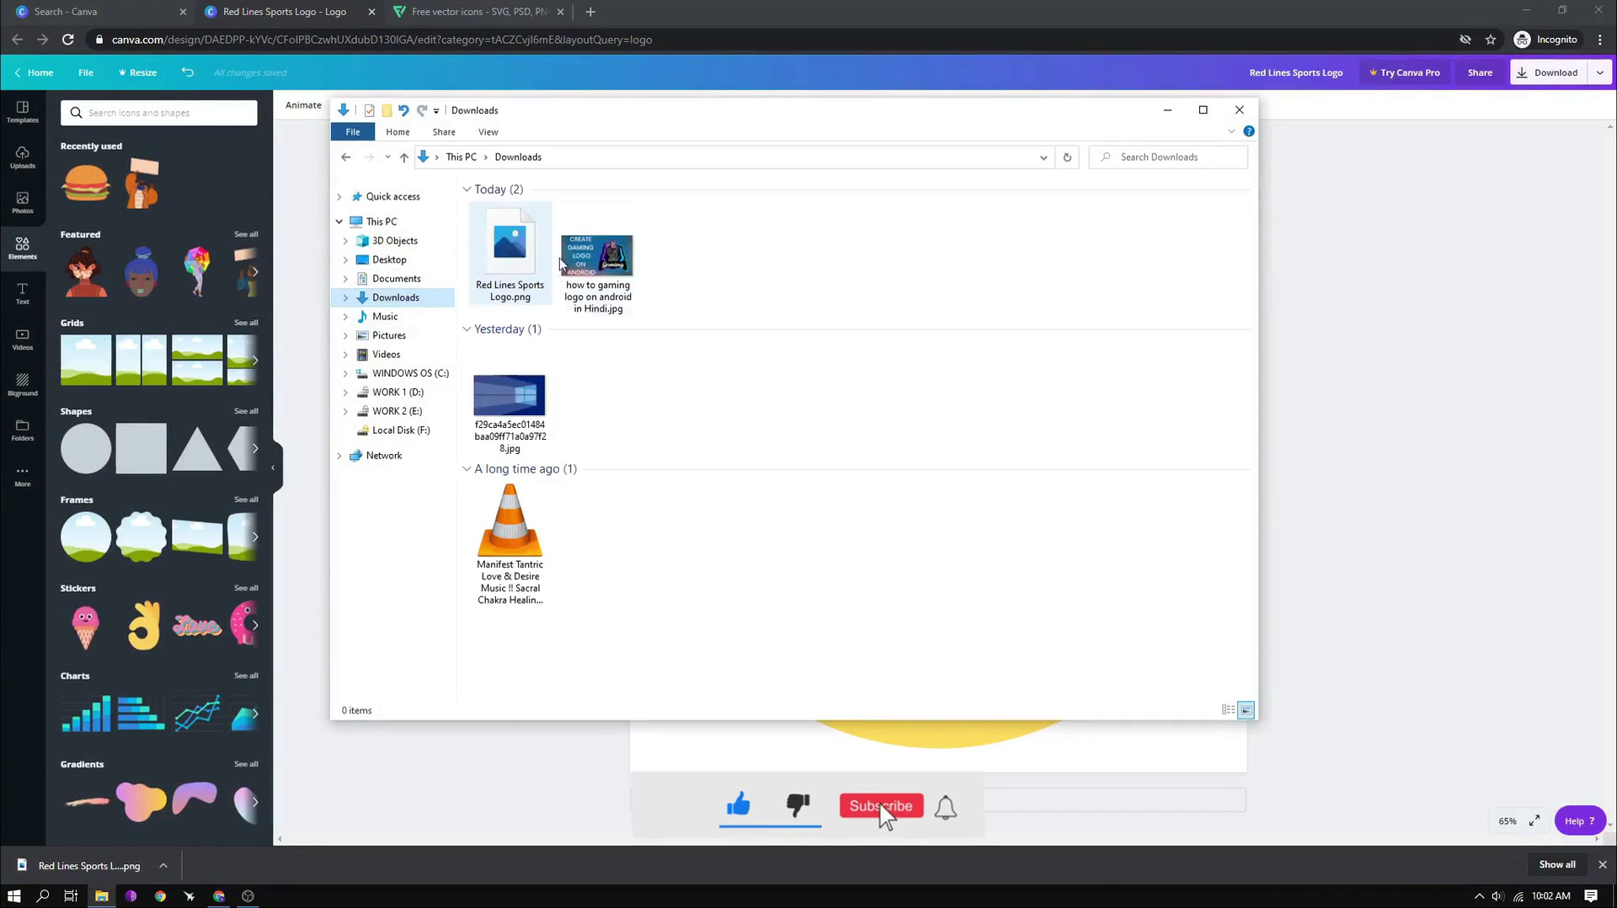
left_click(507, 263)
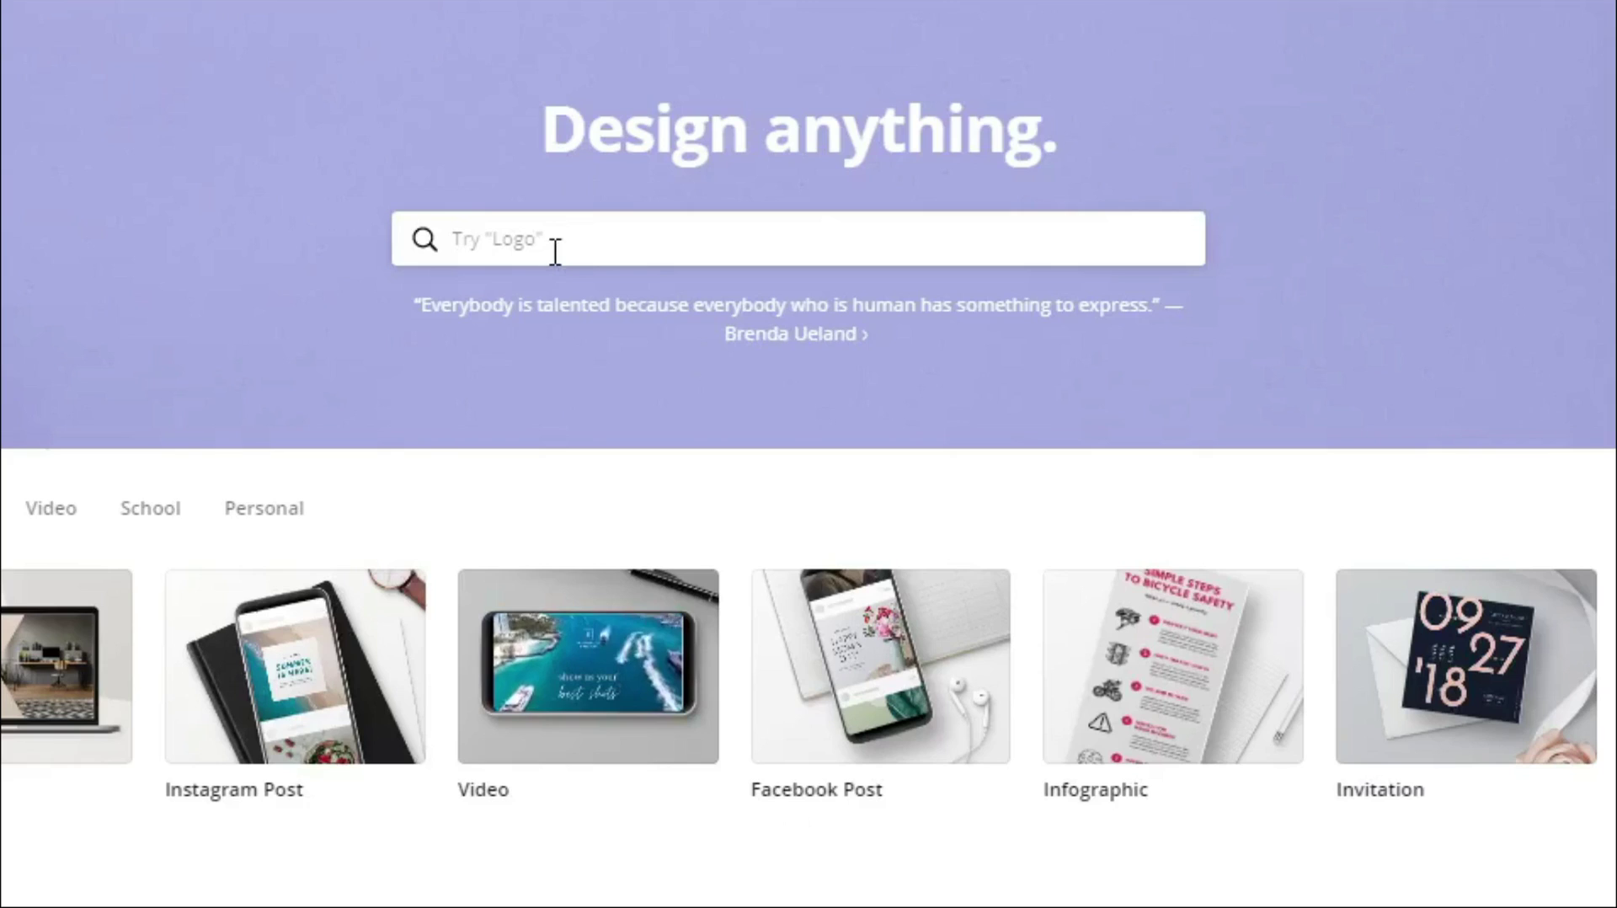
left_click(764, 247)
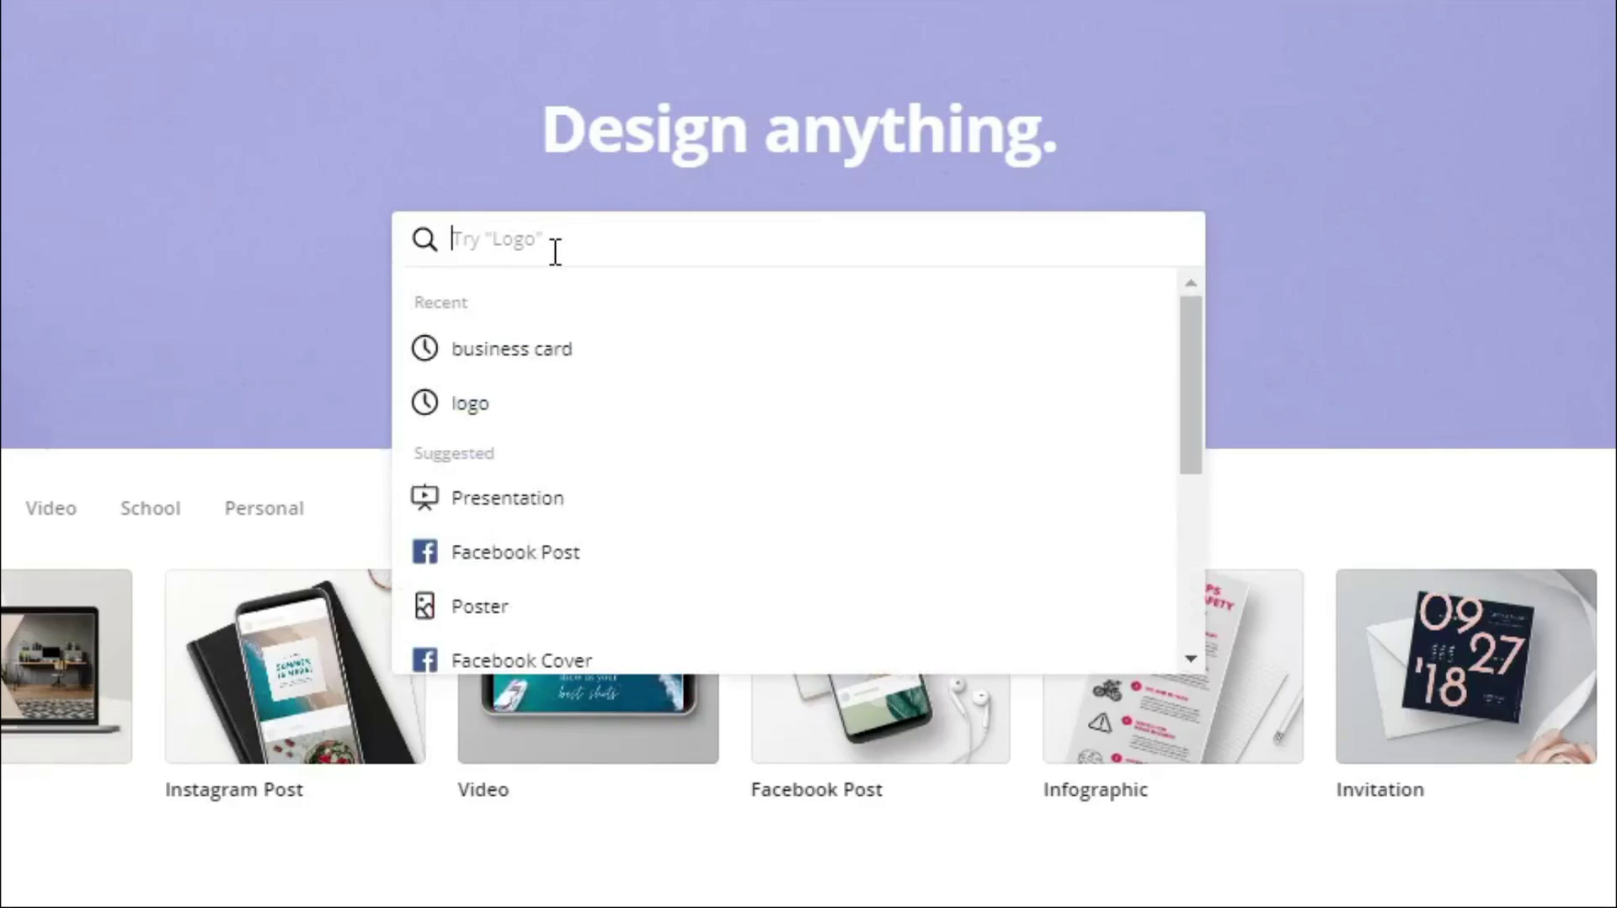
type("business car")
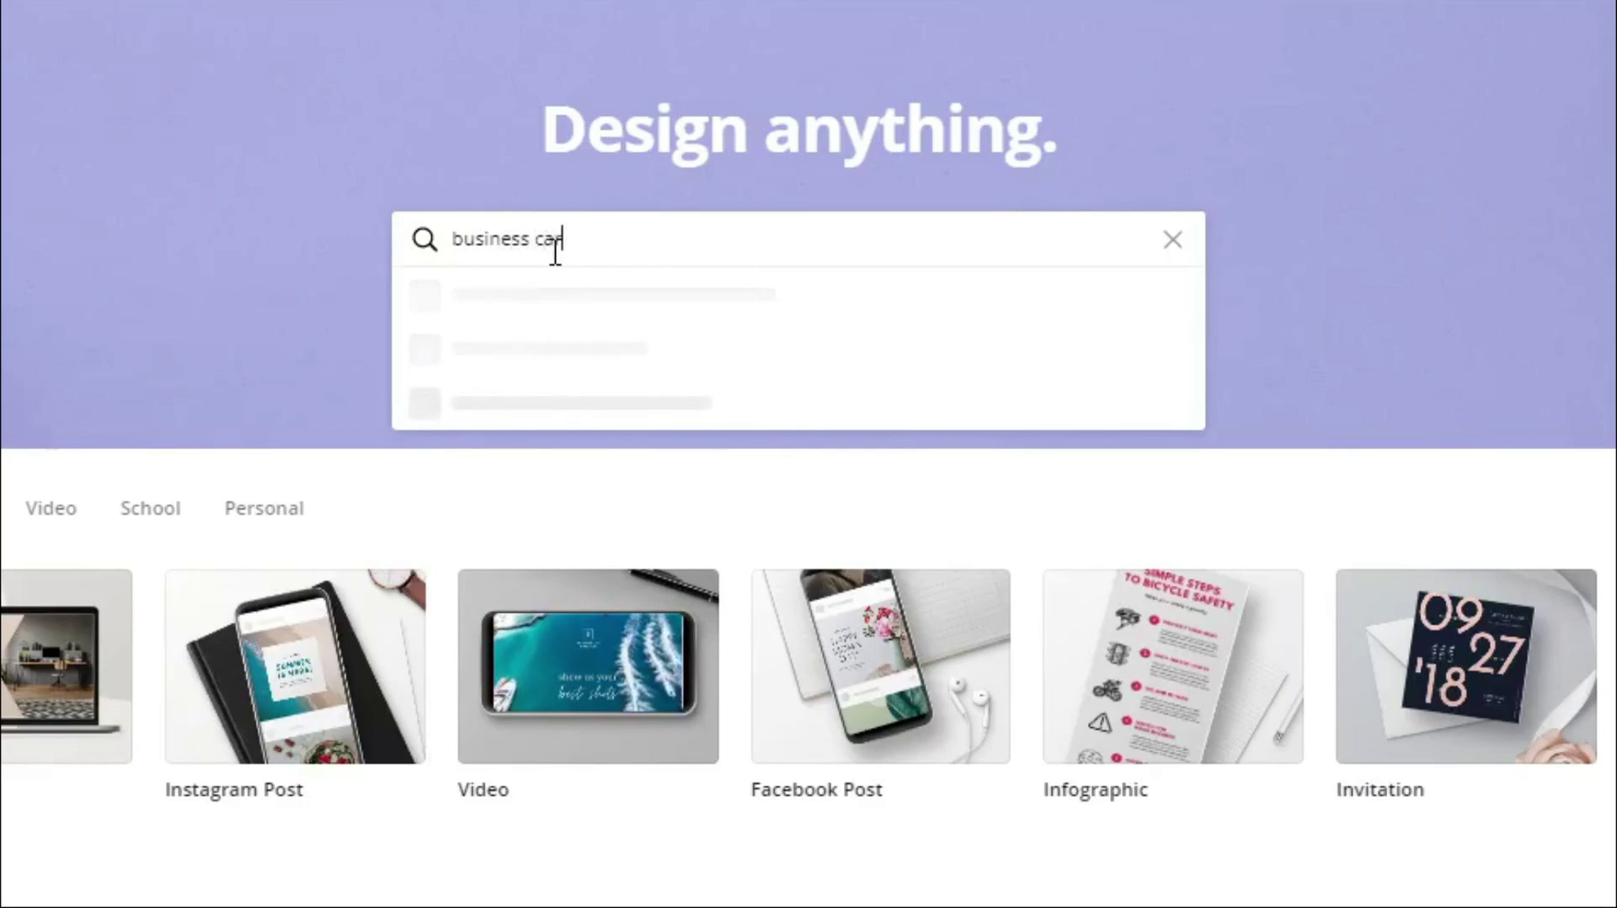
type("d")
key("Return")
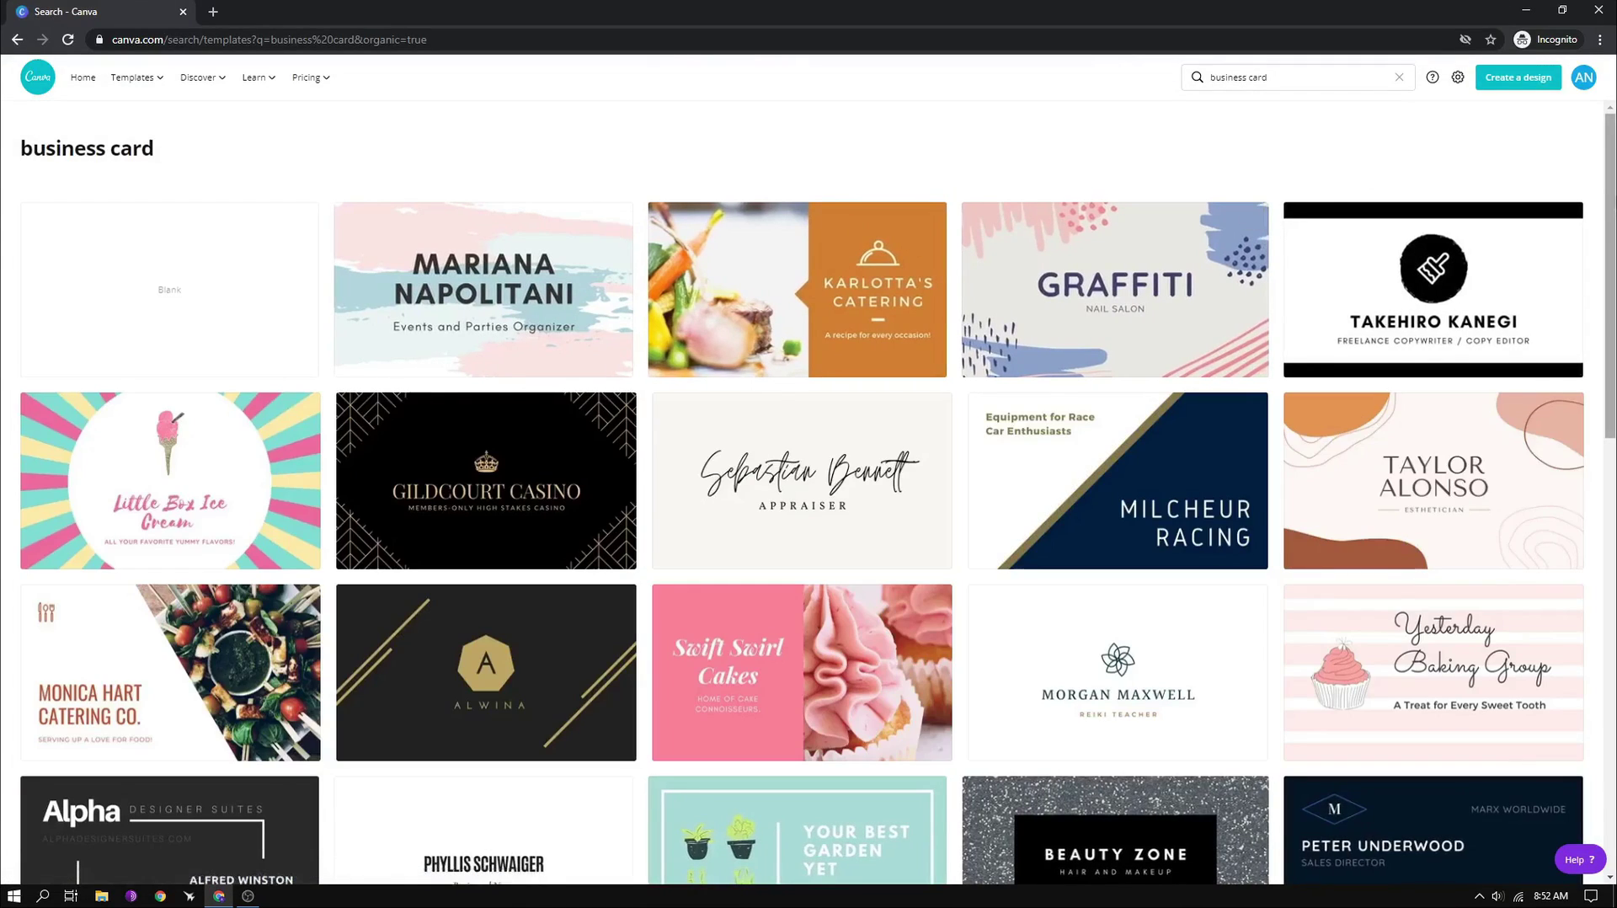
left_click_drag(1611, 170, 1611, 529)
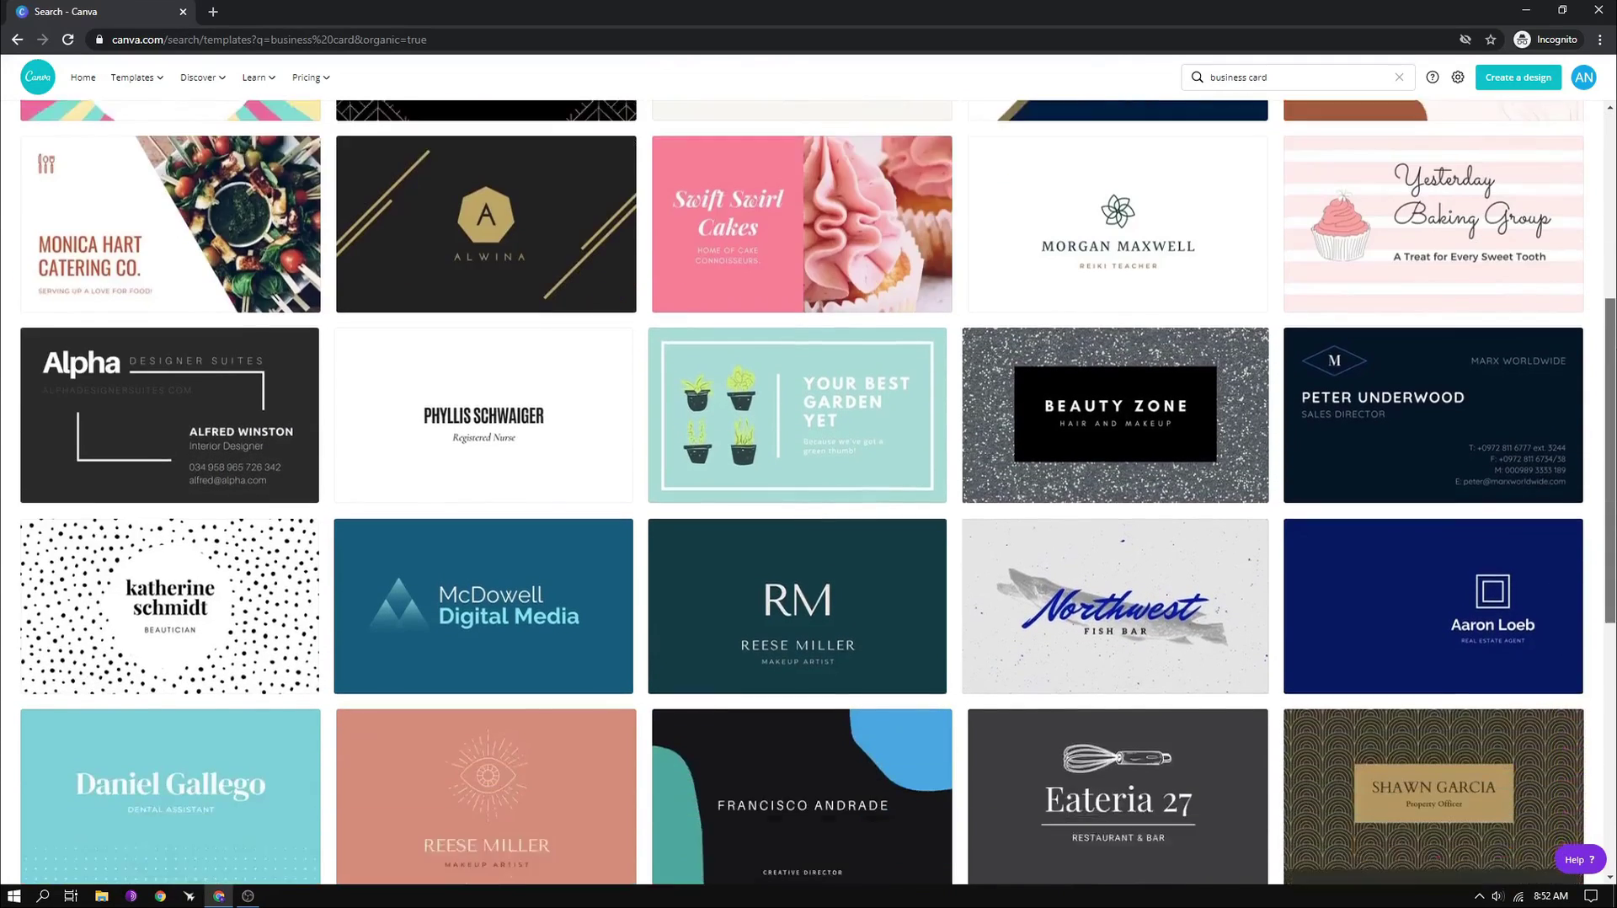
scroll(809, 491, "down", 6)
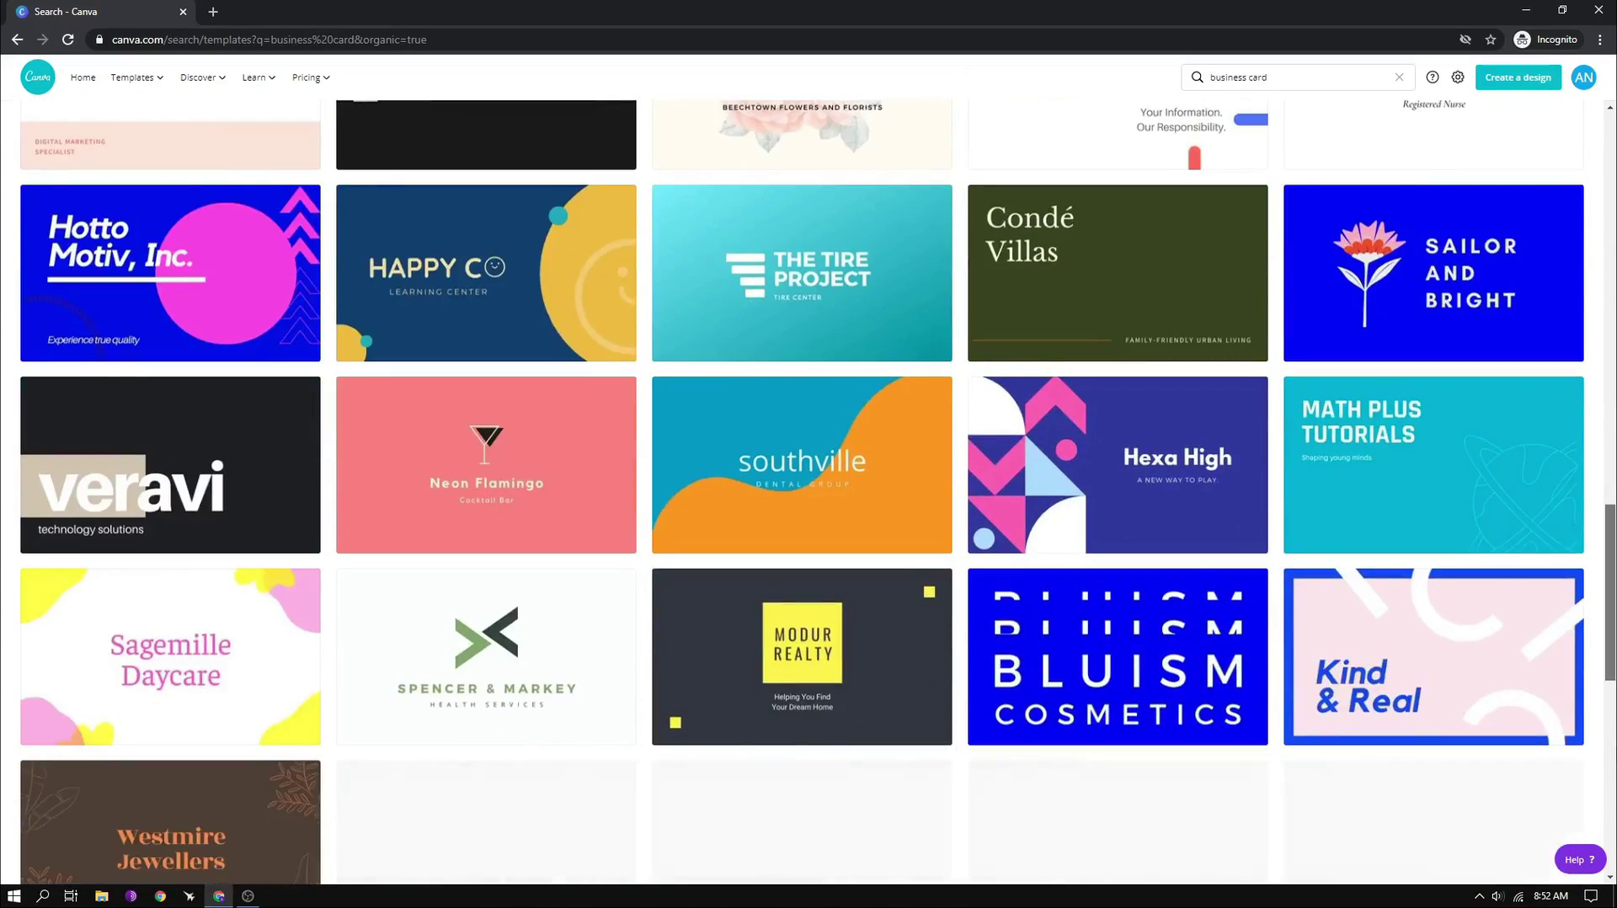
scroll(809, 491, "down", 6)
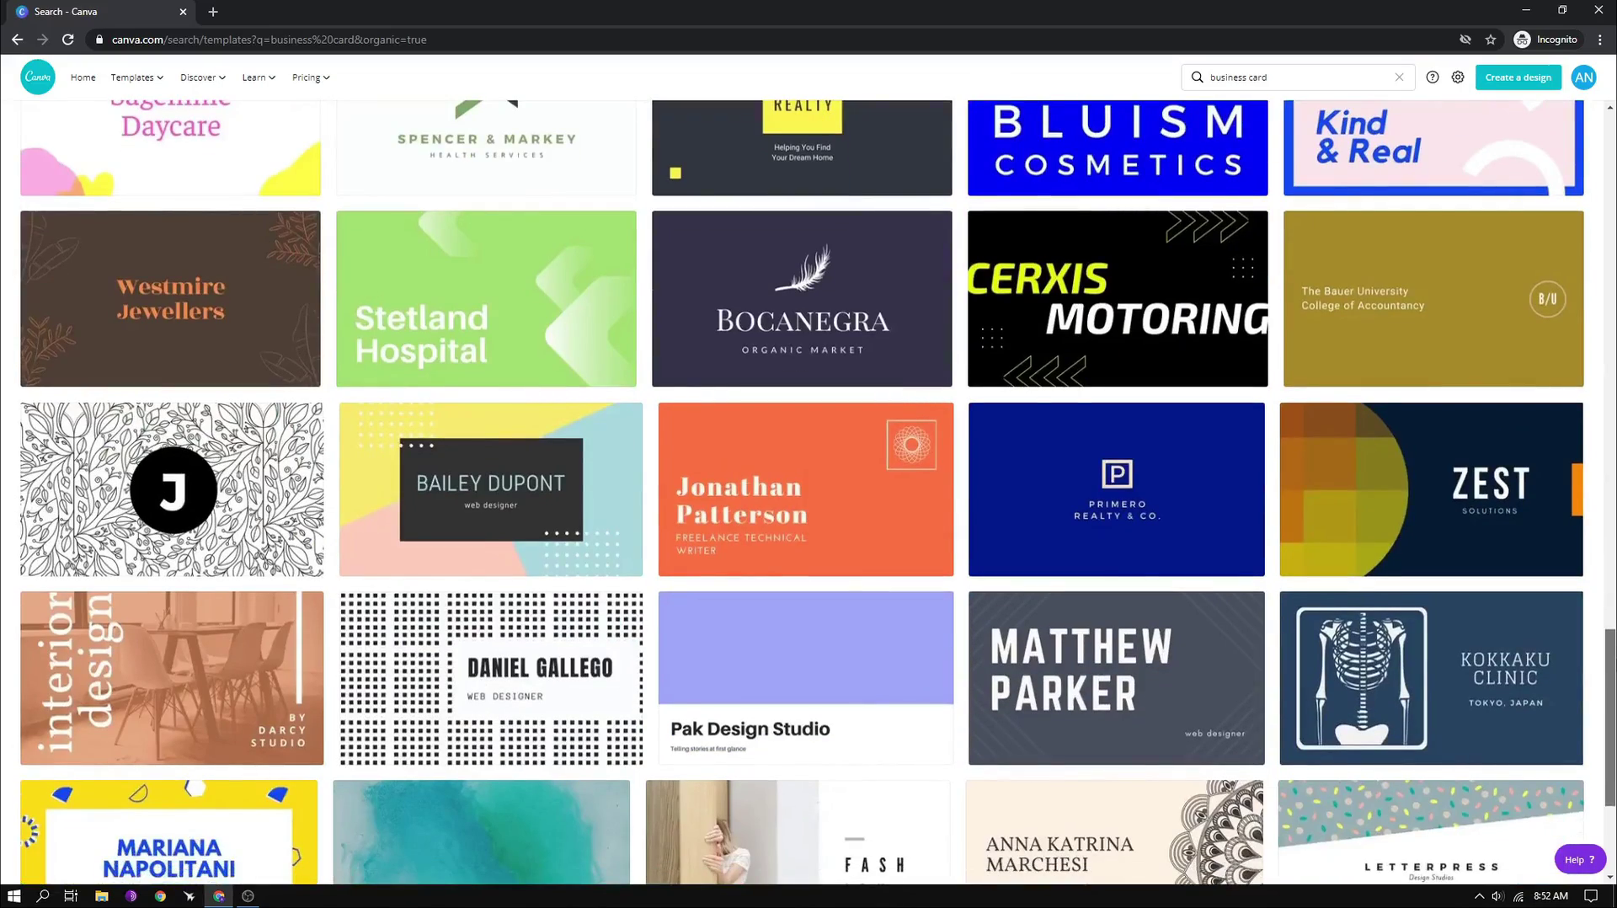
scroll(808, 491, "up", 2)
scroll(808, 491, "down", 3)
scroll(808, 491, "down", 2)
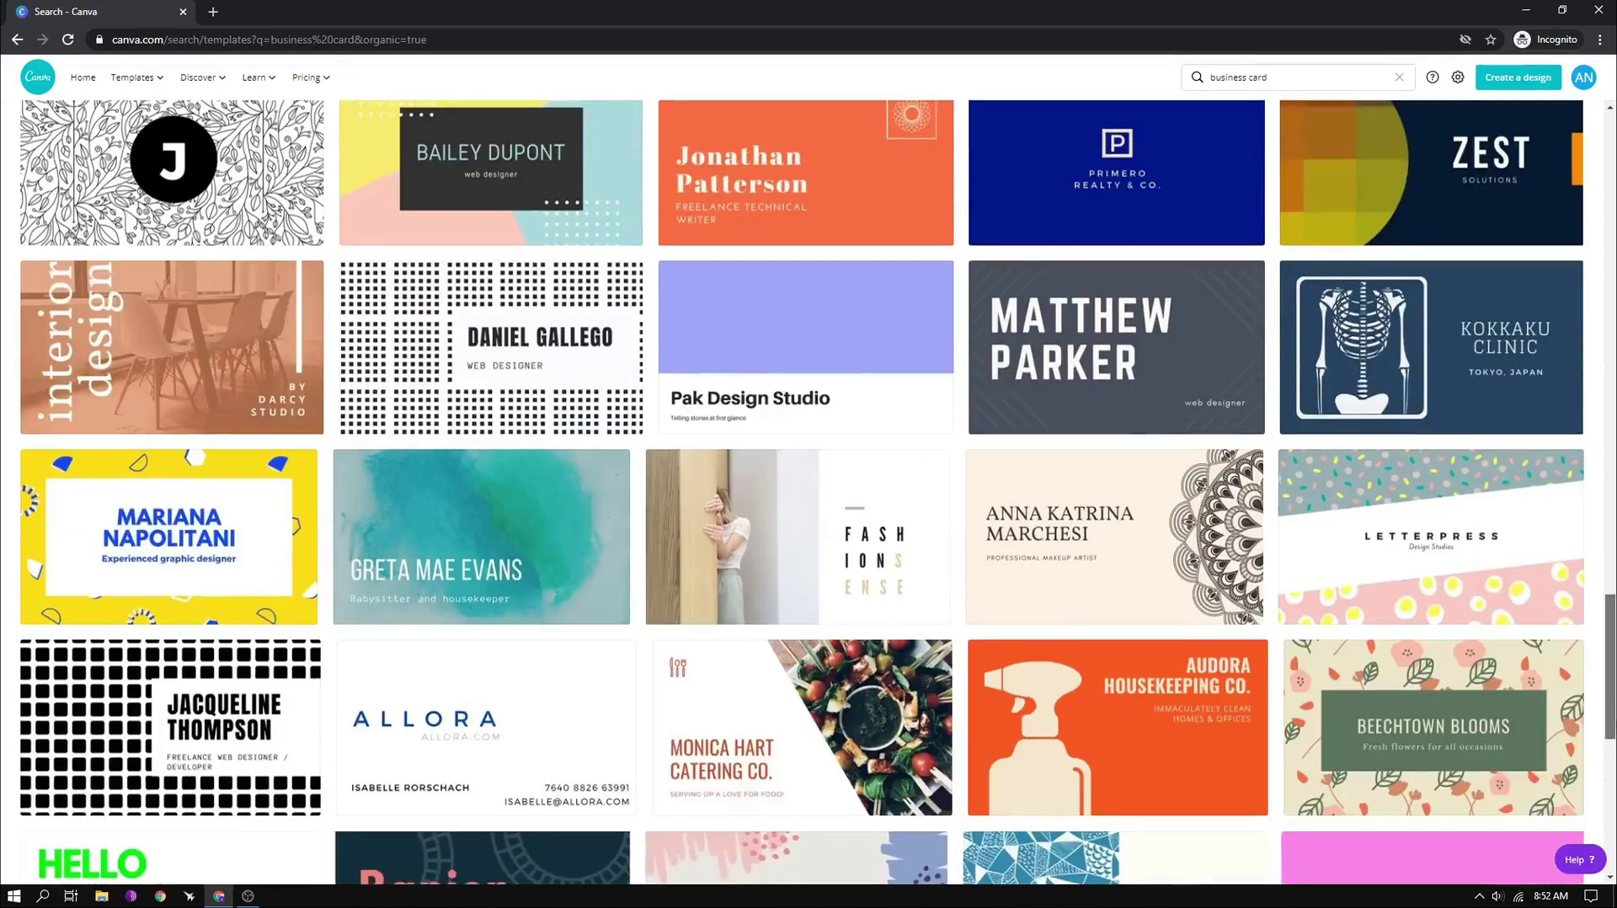
scroll(808, 491, "up", 2)
scroll(808, 491, "up", 5)
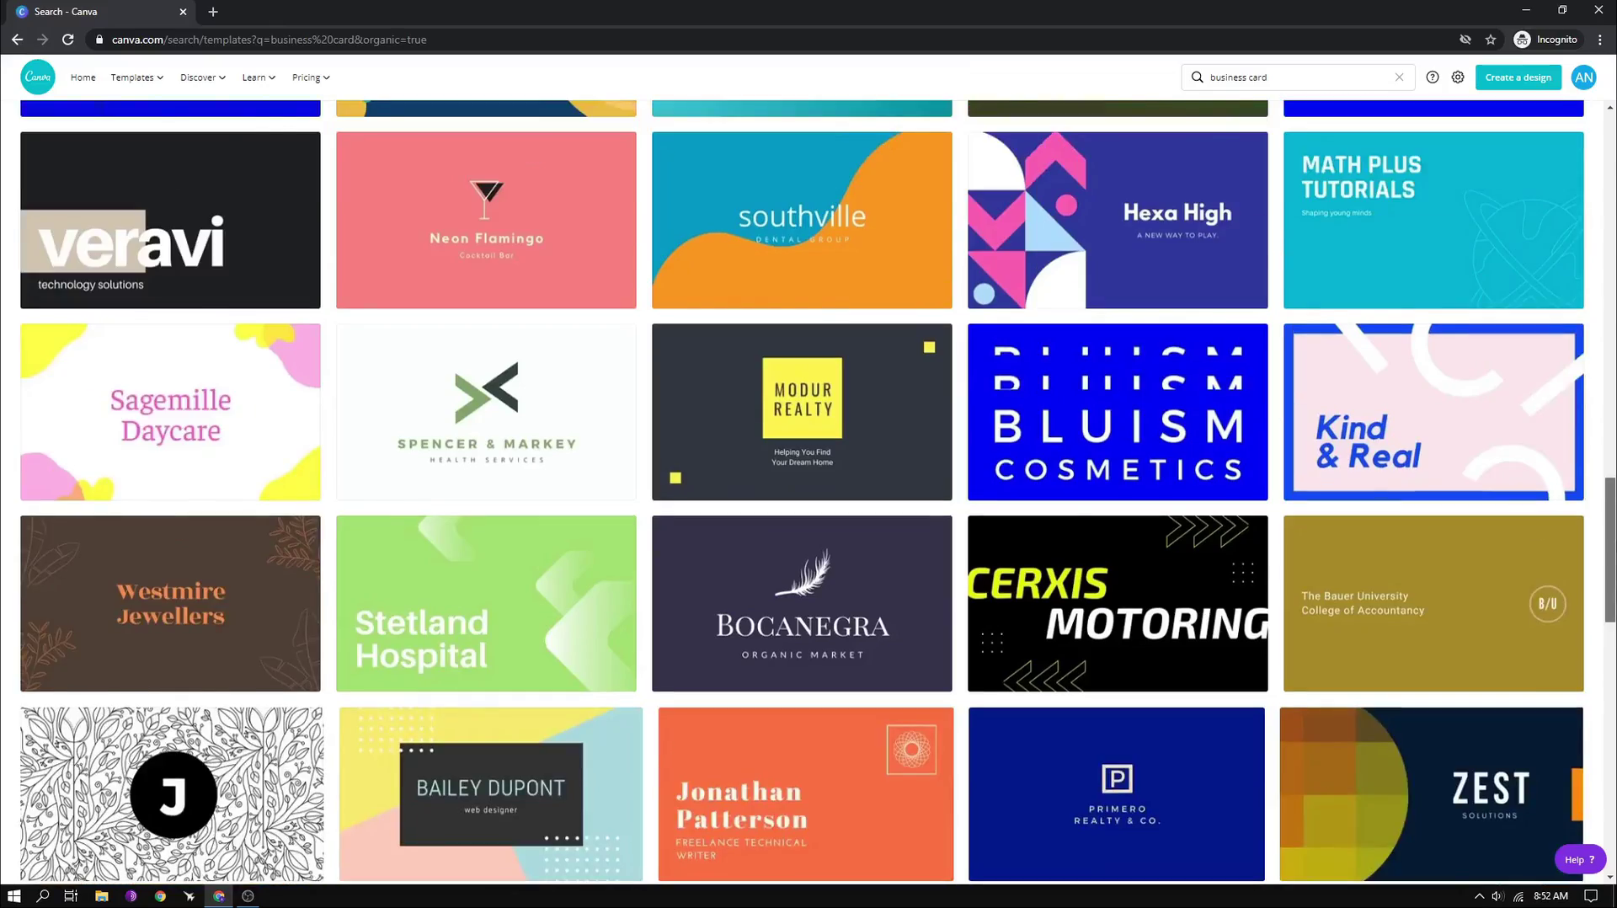
scroll(1175, 154, "up", 20)
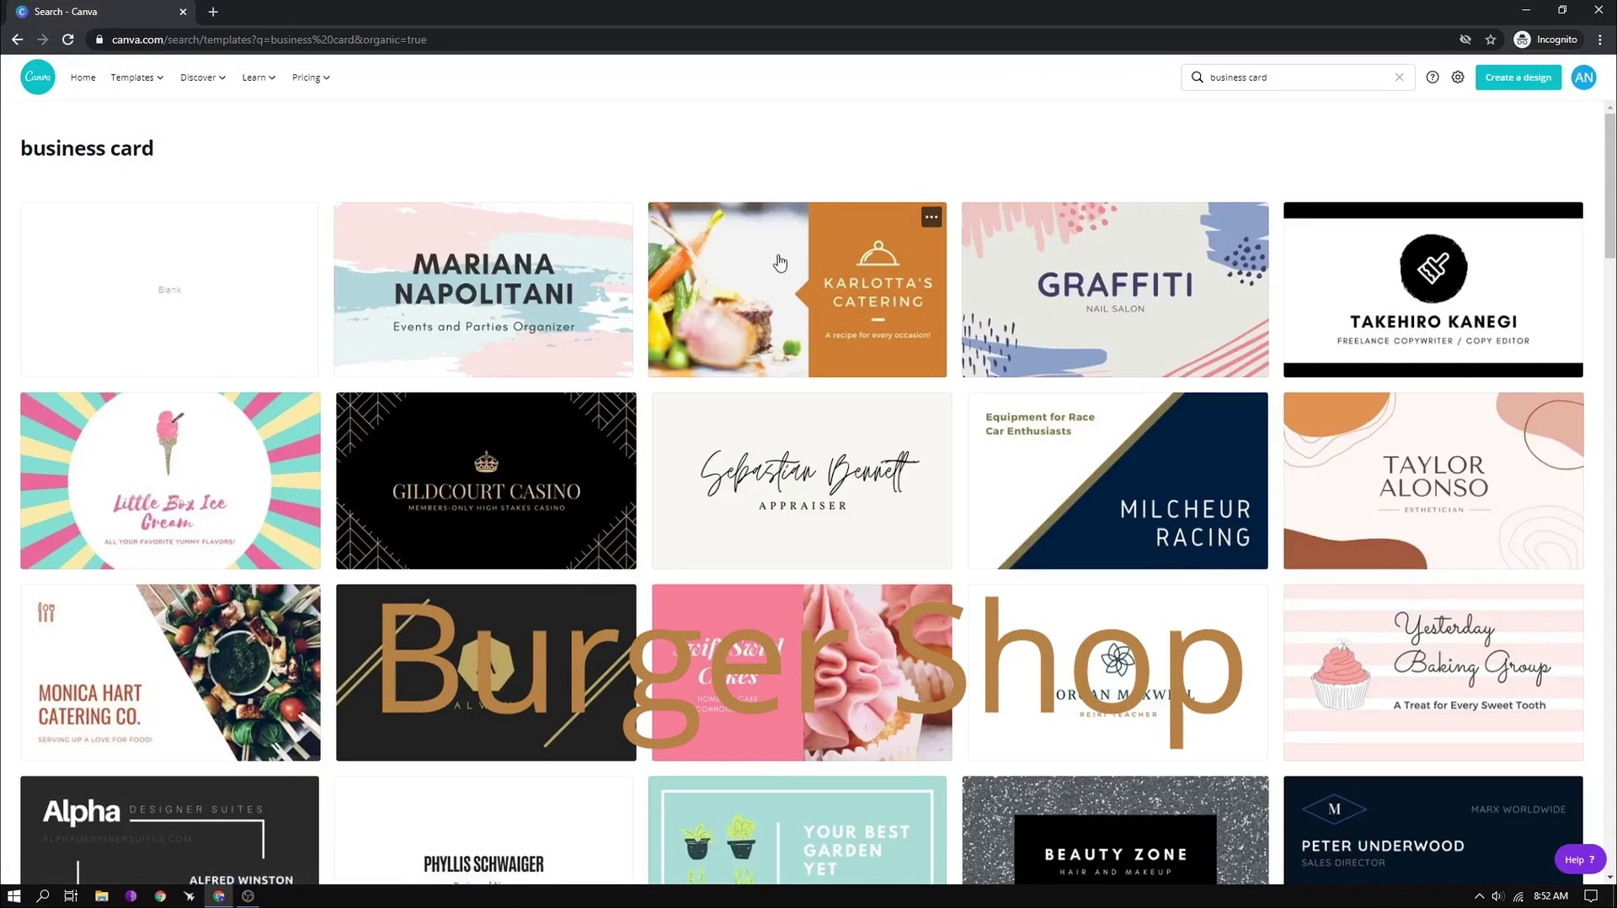
mouse_move(796, 289)
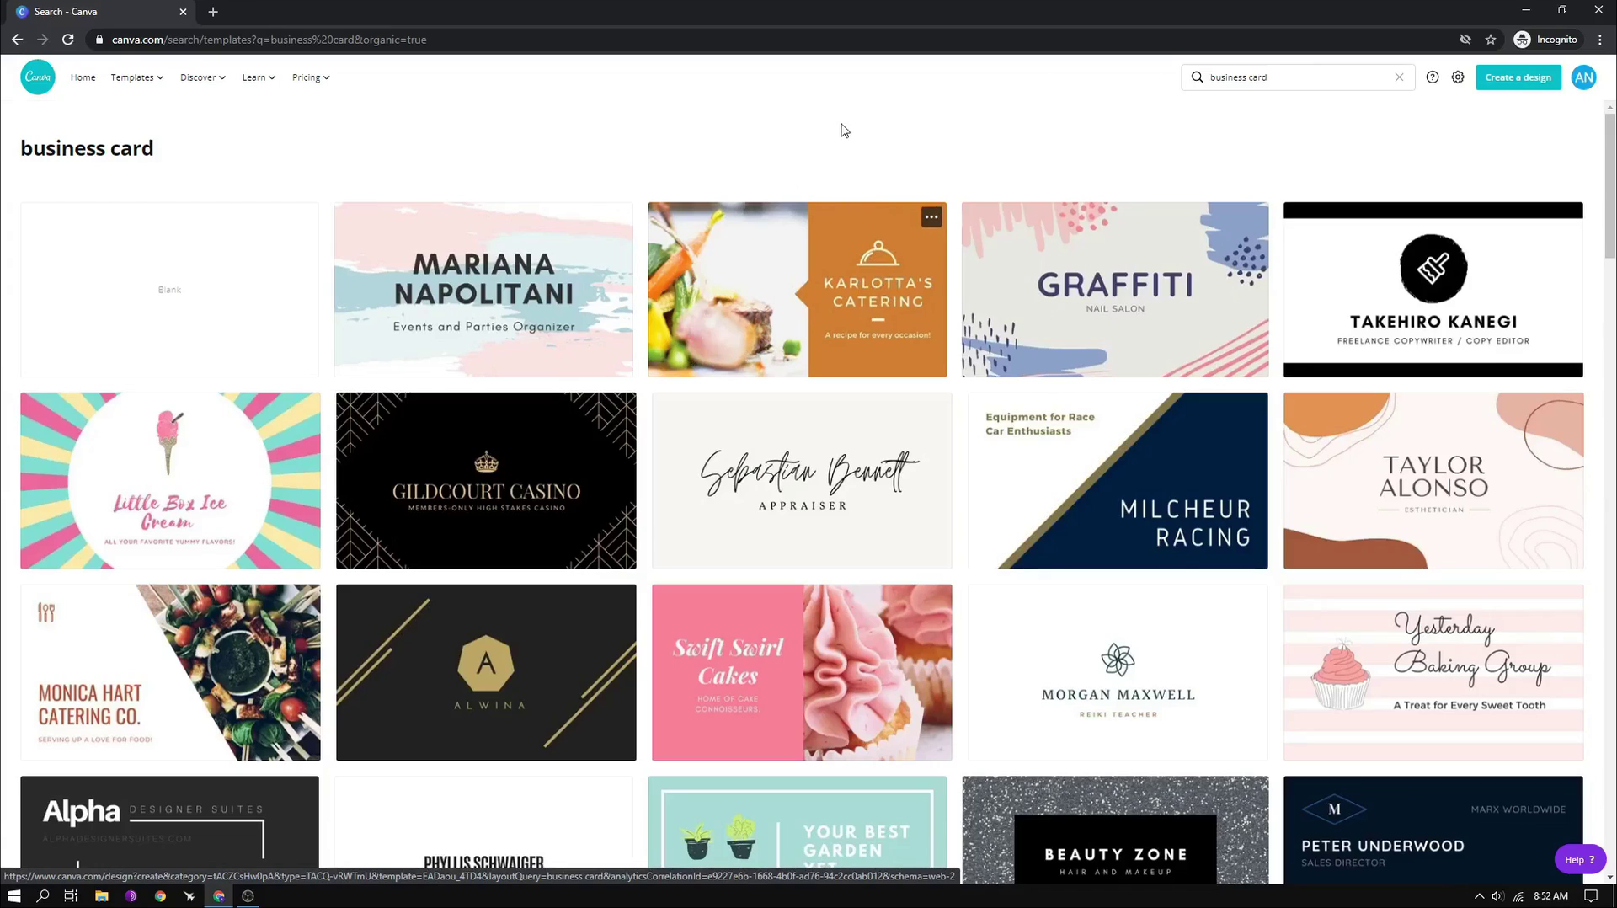
Open the orange Karlotta's Catering business card template and scroll through its pages
left_click(829, 290)
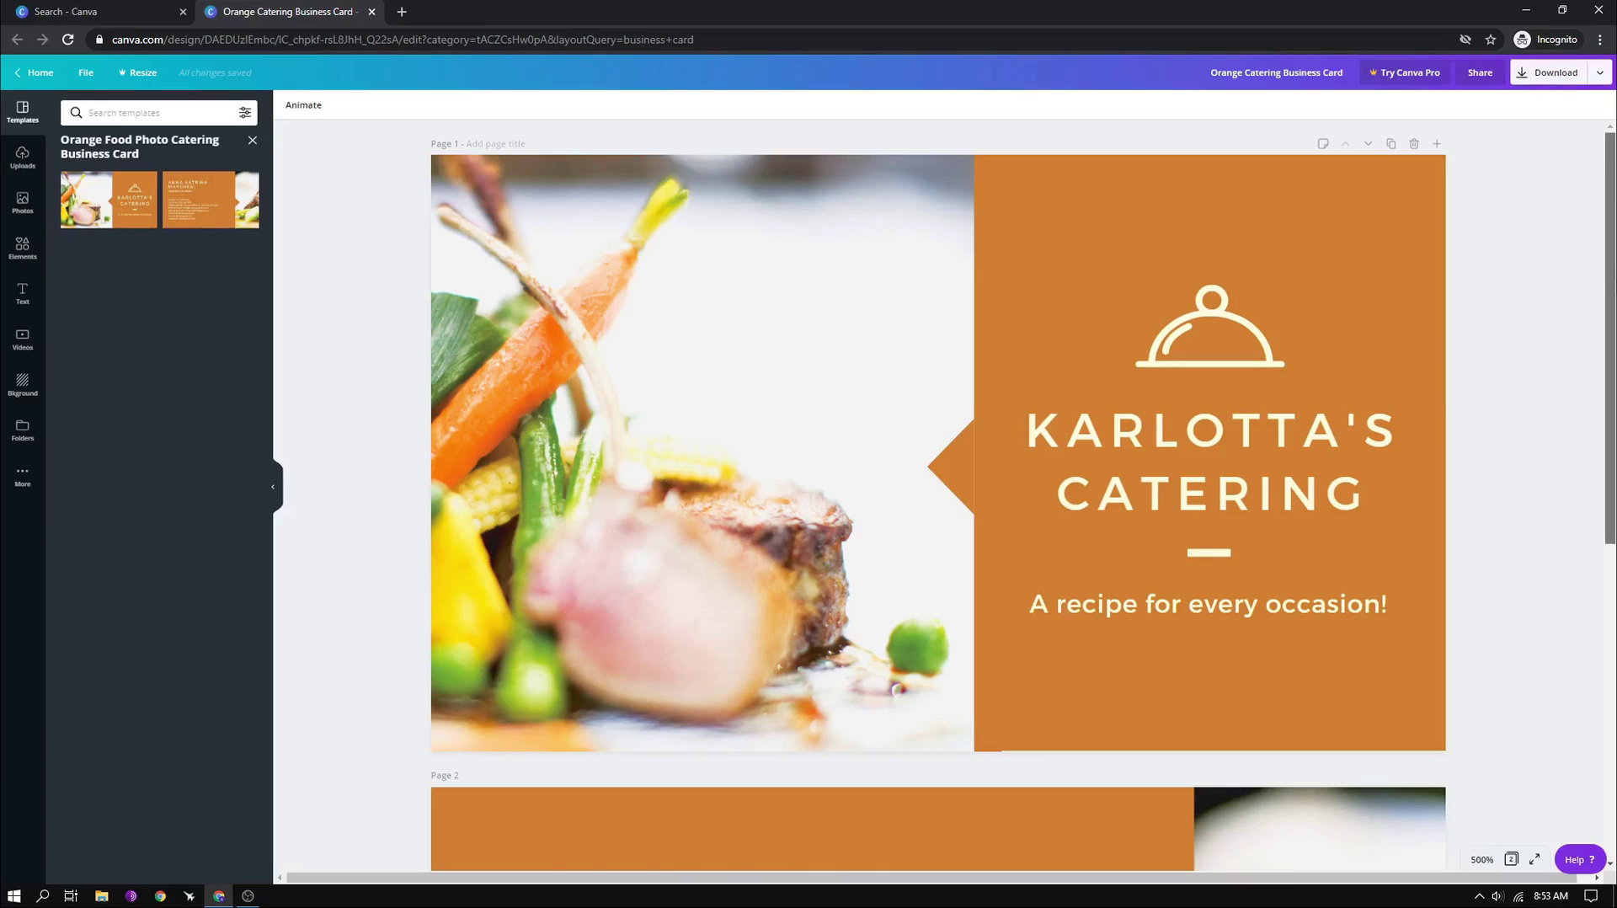
scroll(938, 495, "down", 7)
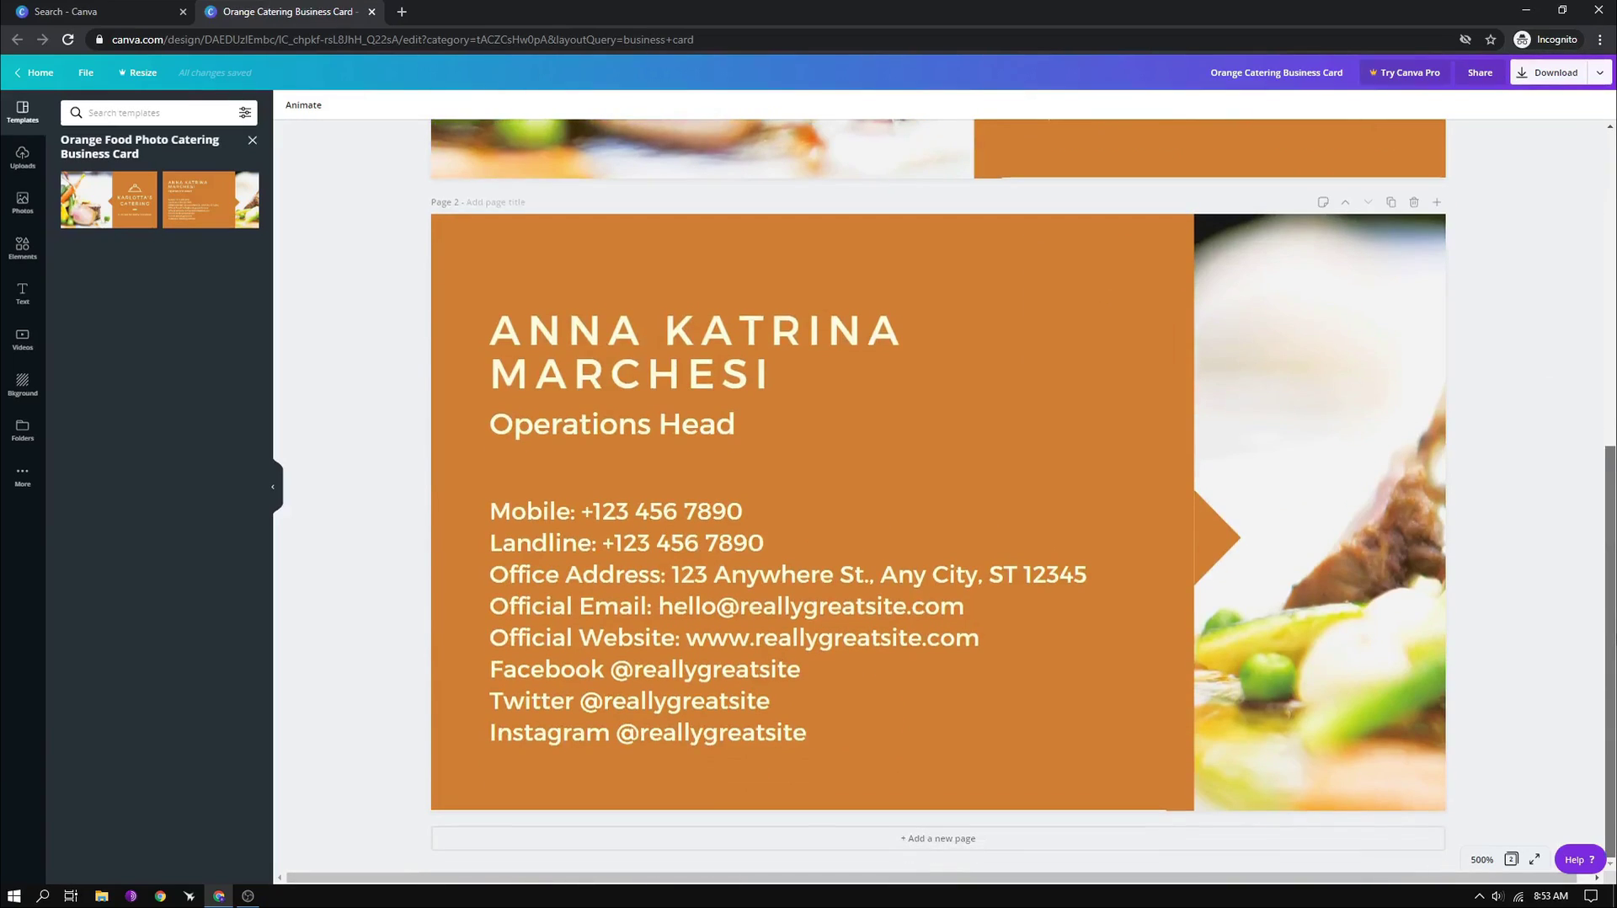
scroll(1571, 341, "up", 7)
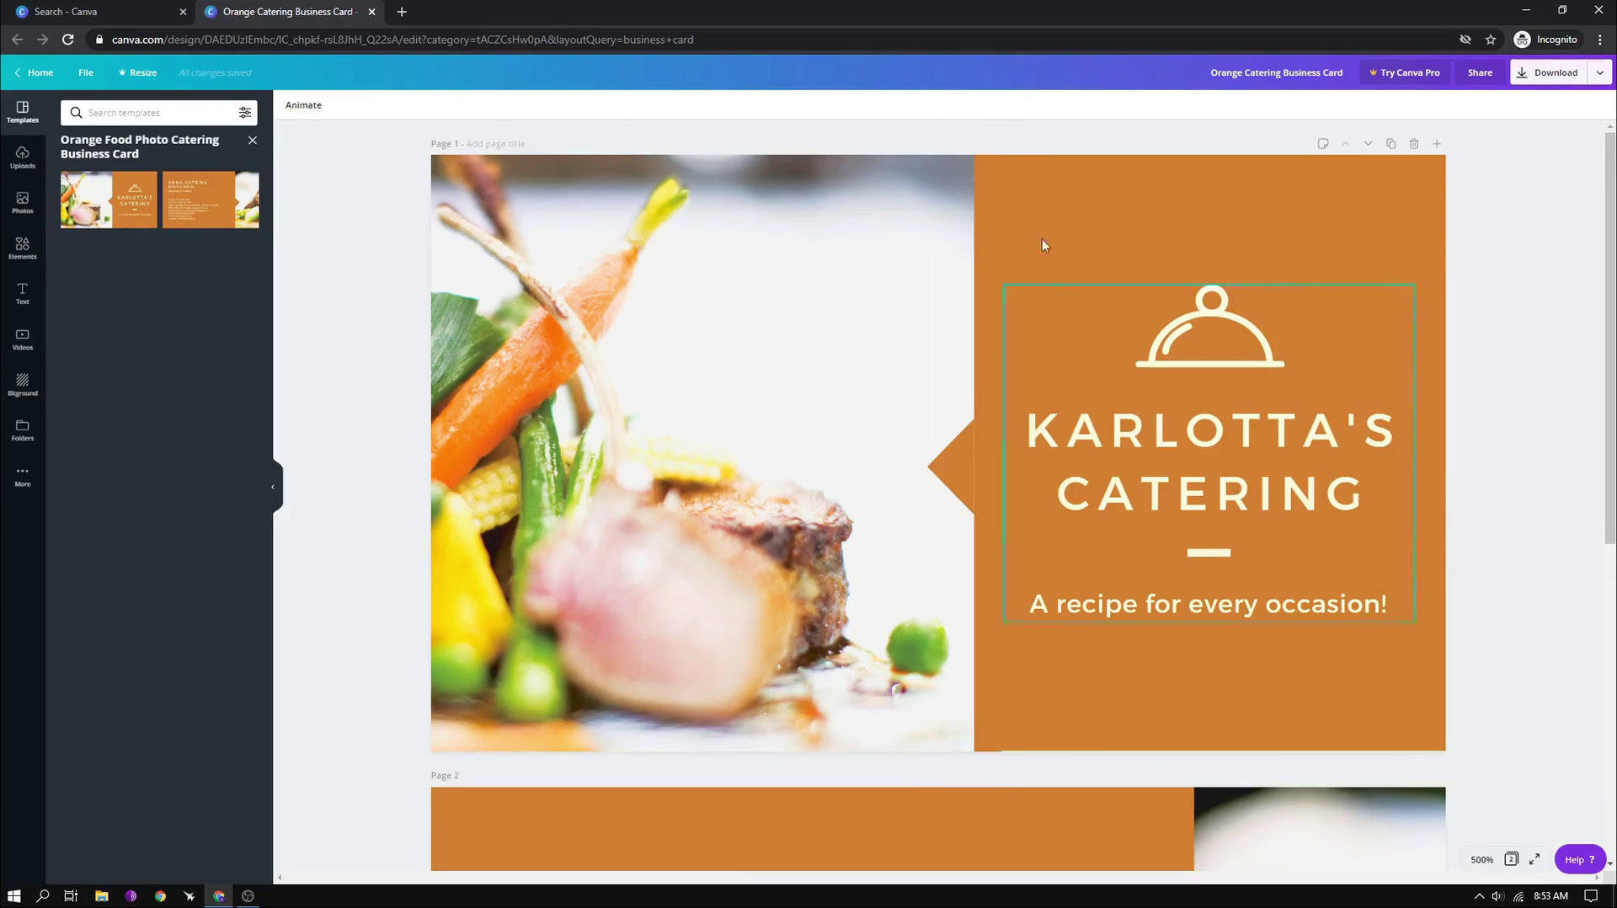
Browse the side panel's template categories, then select and deselect the card's food photo
left_click(253, 141)
scroll(130, 324, "down", 2)
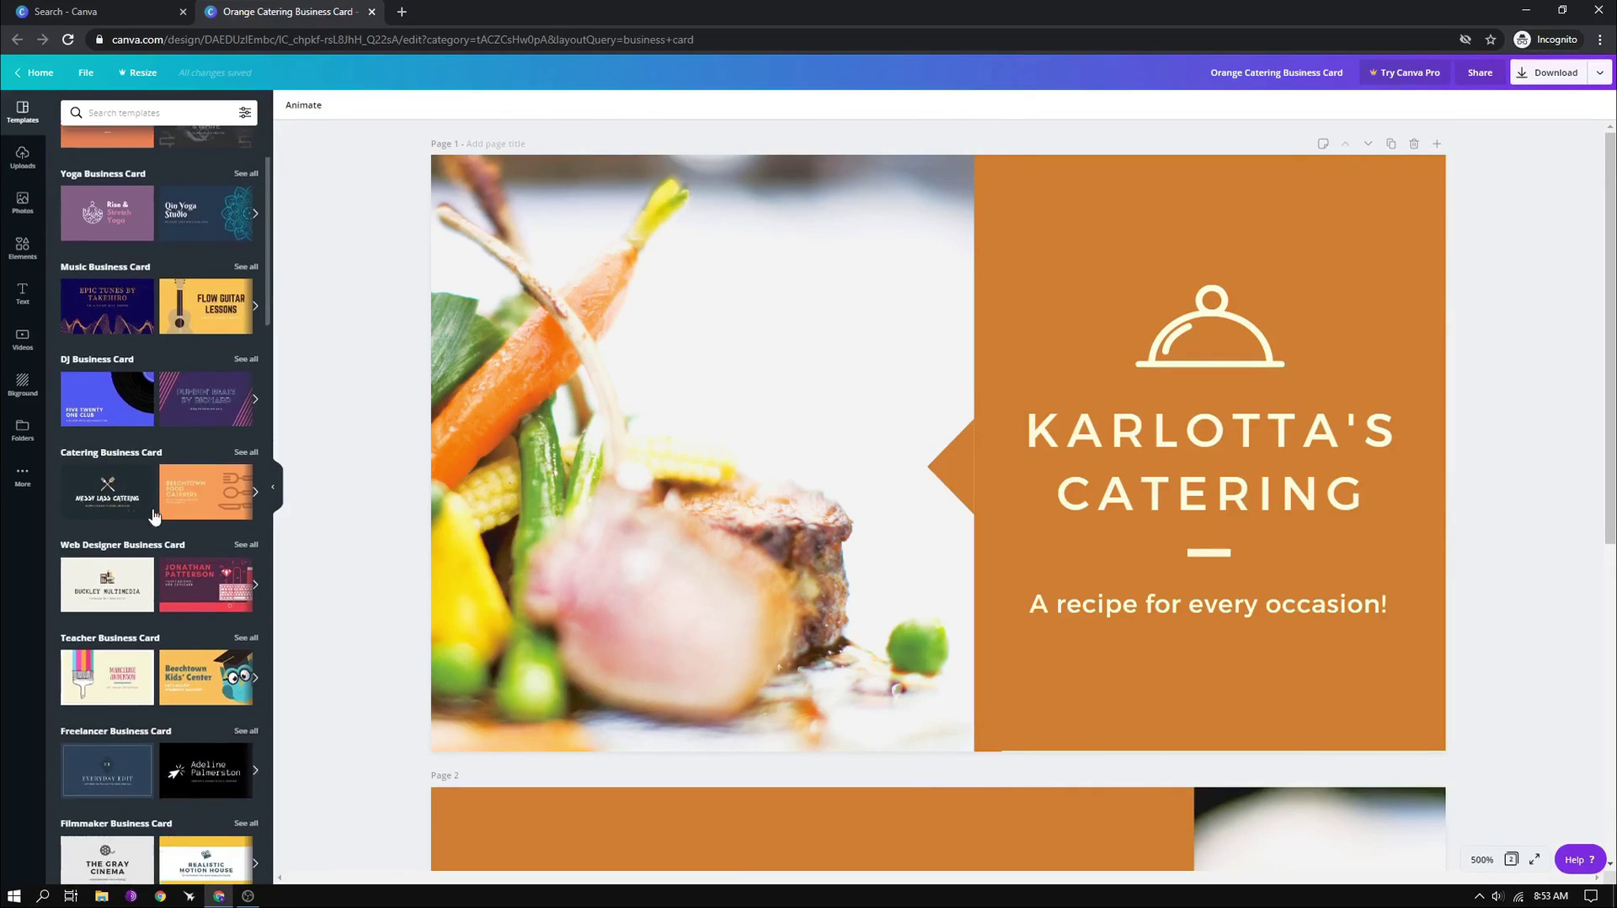
mouse_move(204, 491)
left_click_drag(234, 493, 509, 341)
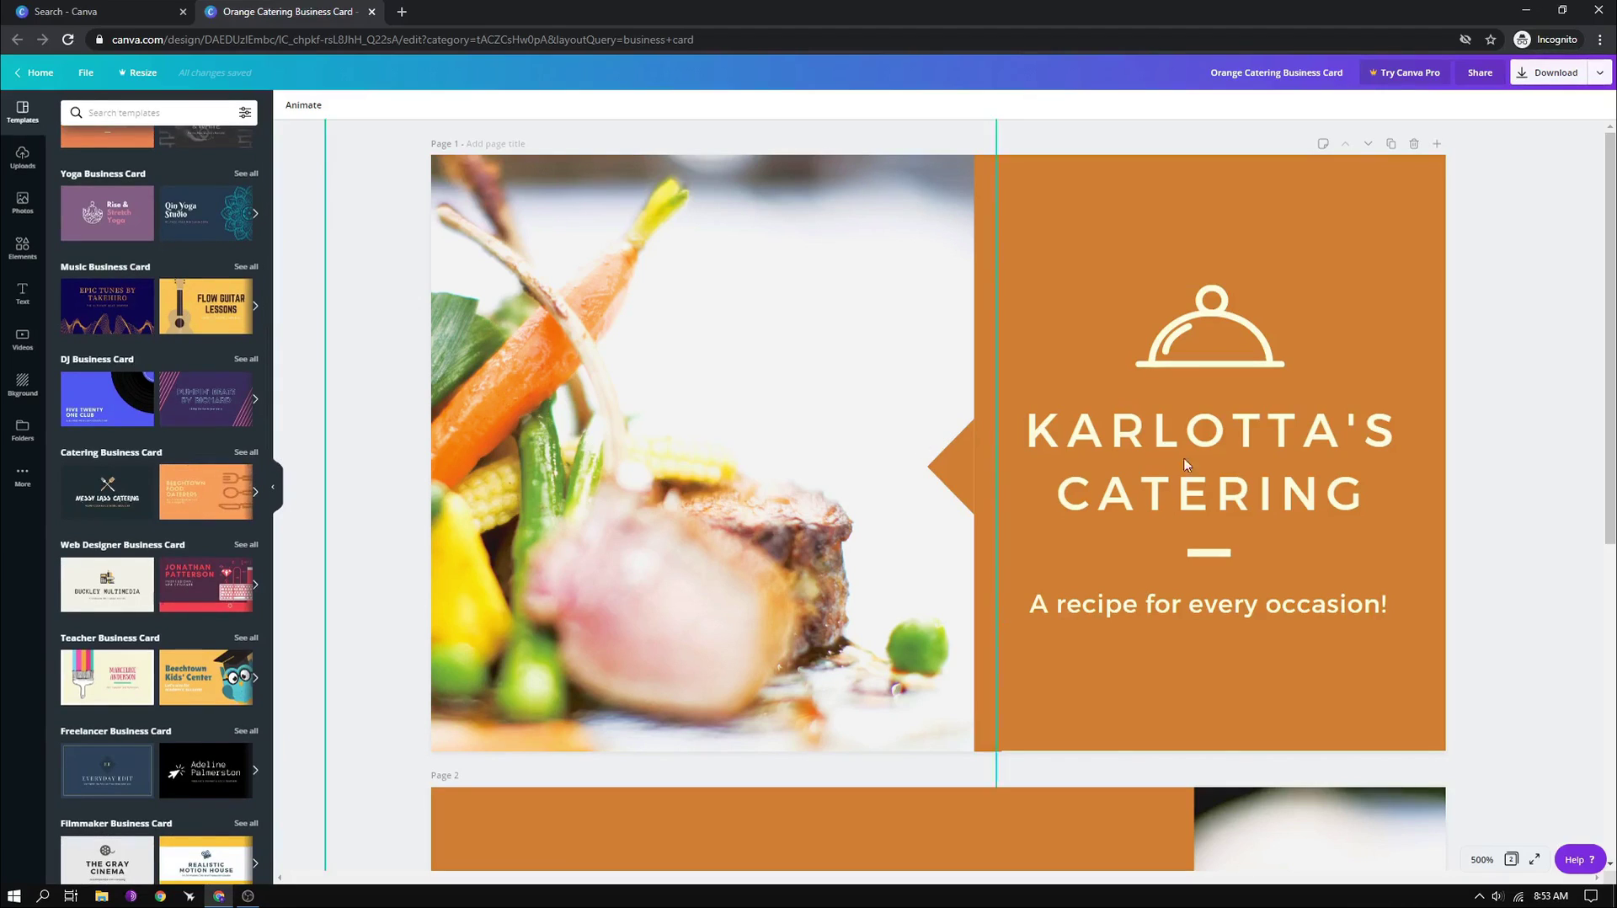
scroll(464, 585, "down", 5)
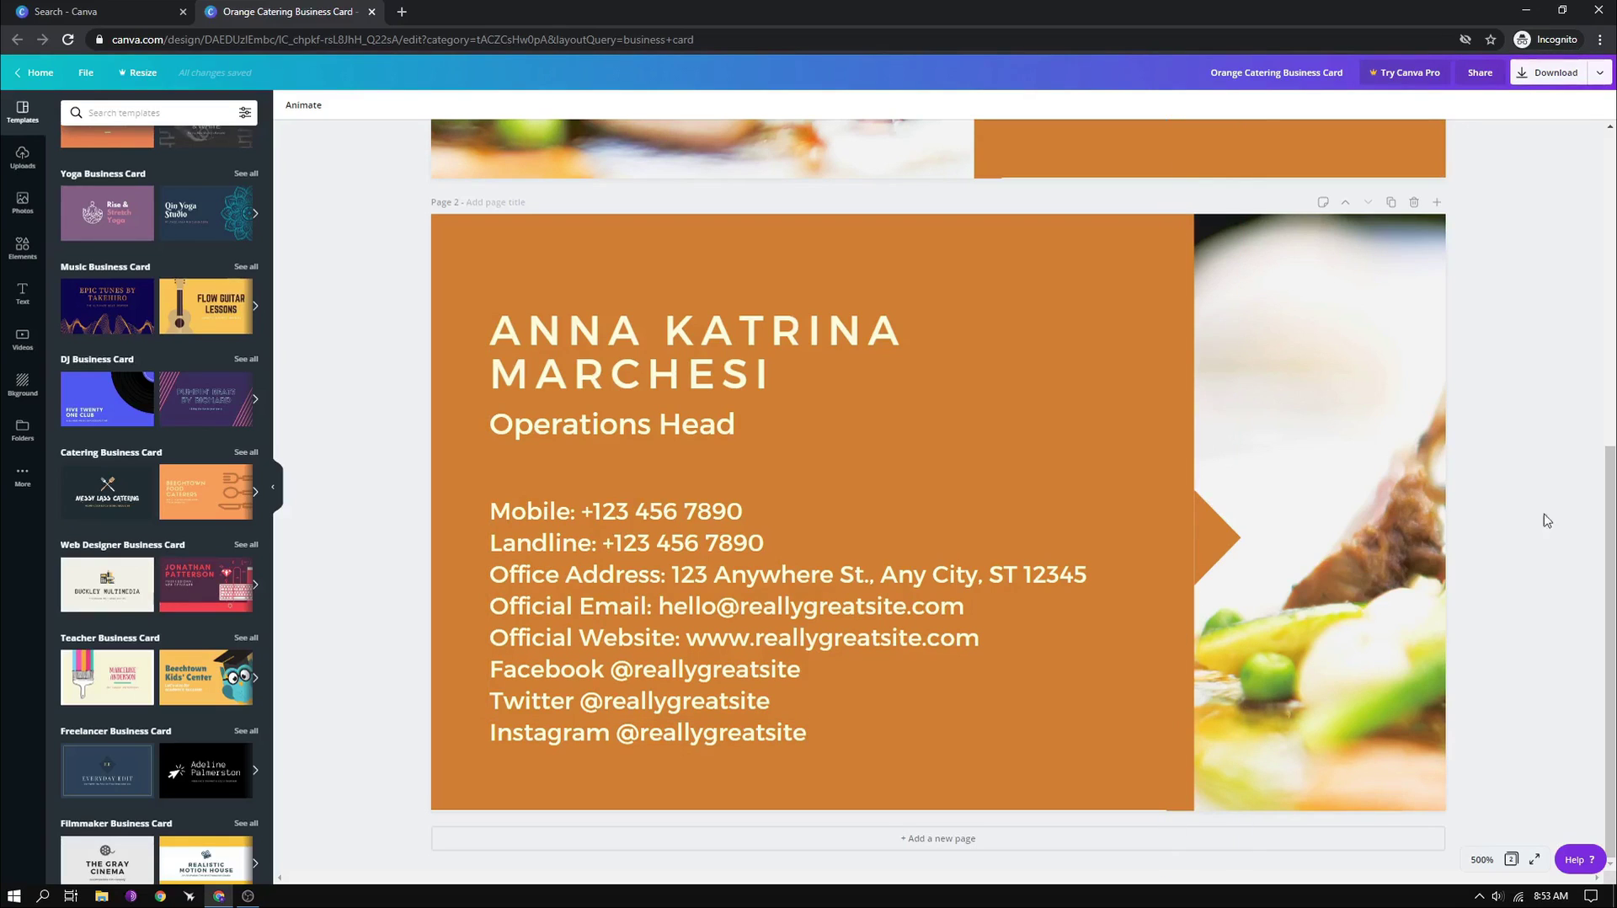
scroll(1546, 505, "up", 5)
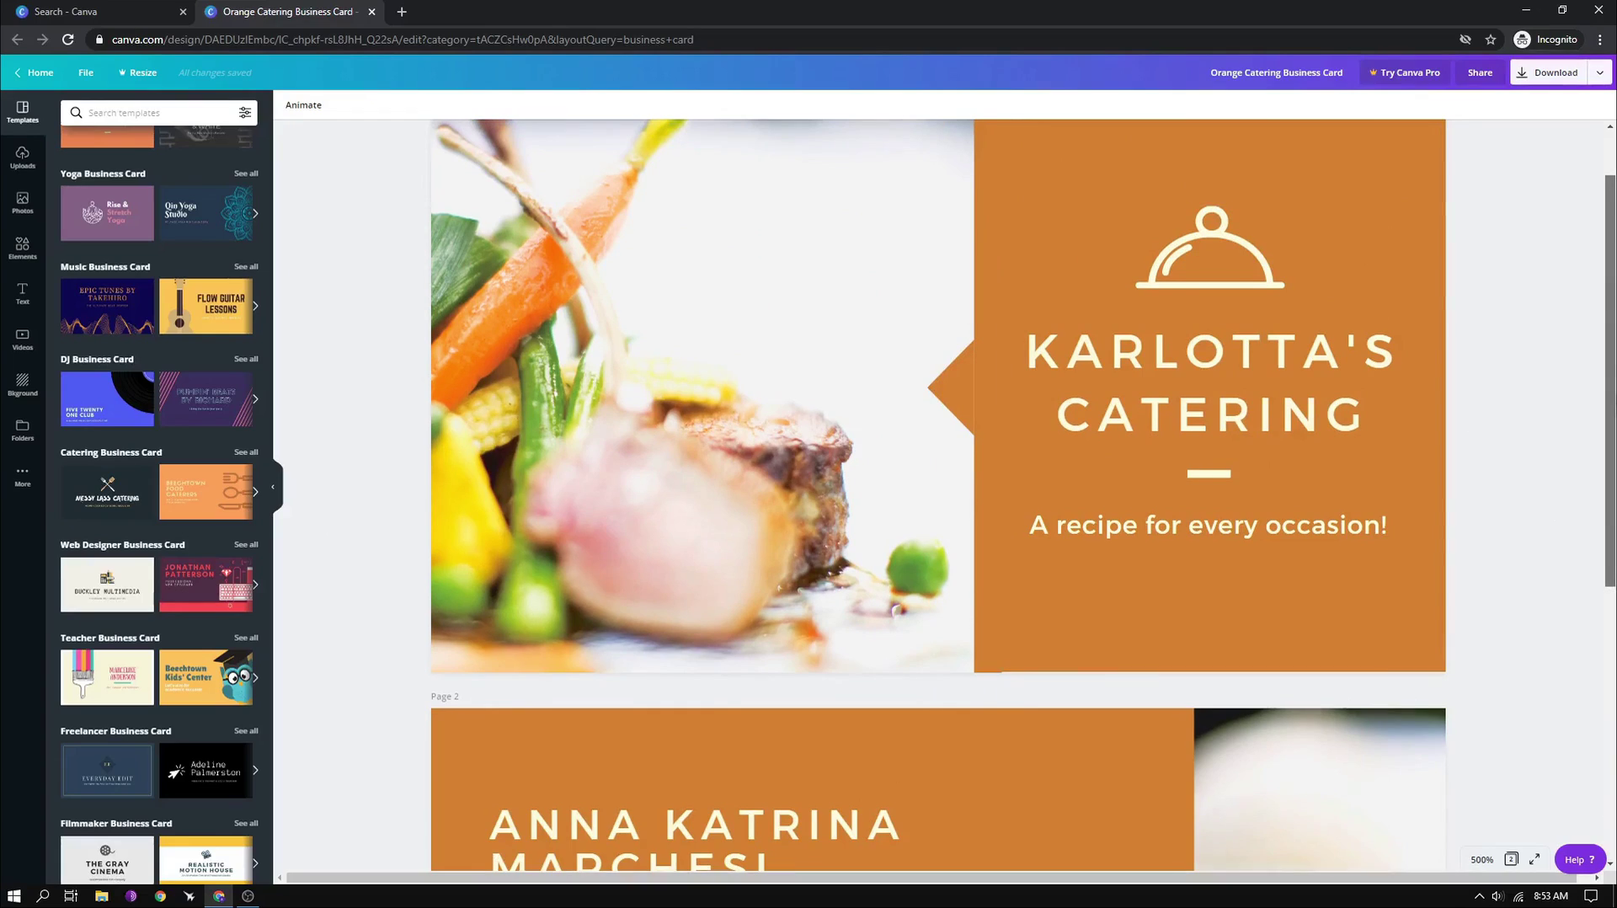
scroll(967, 386, "up", 1)
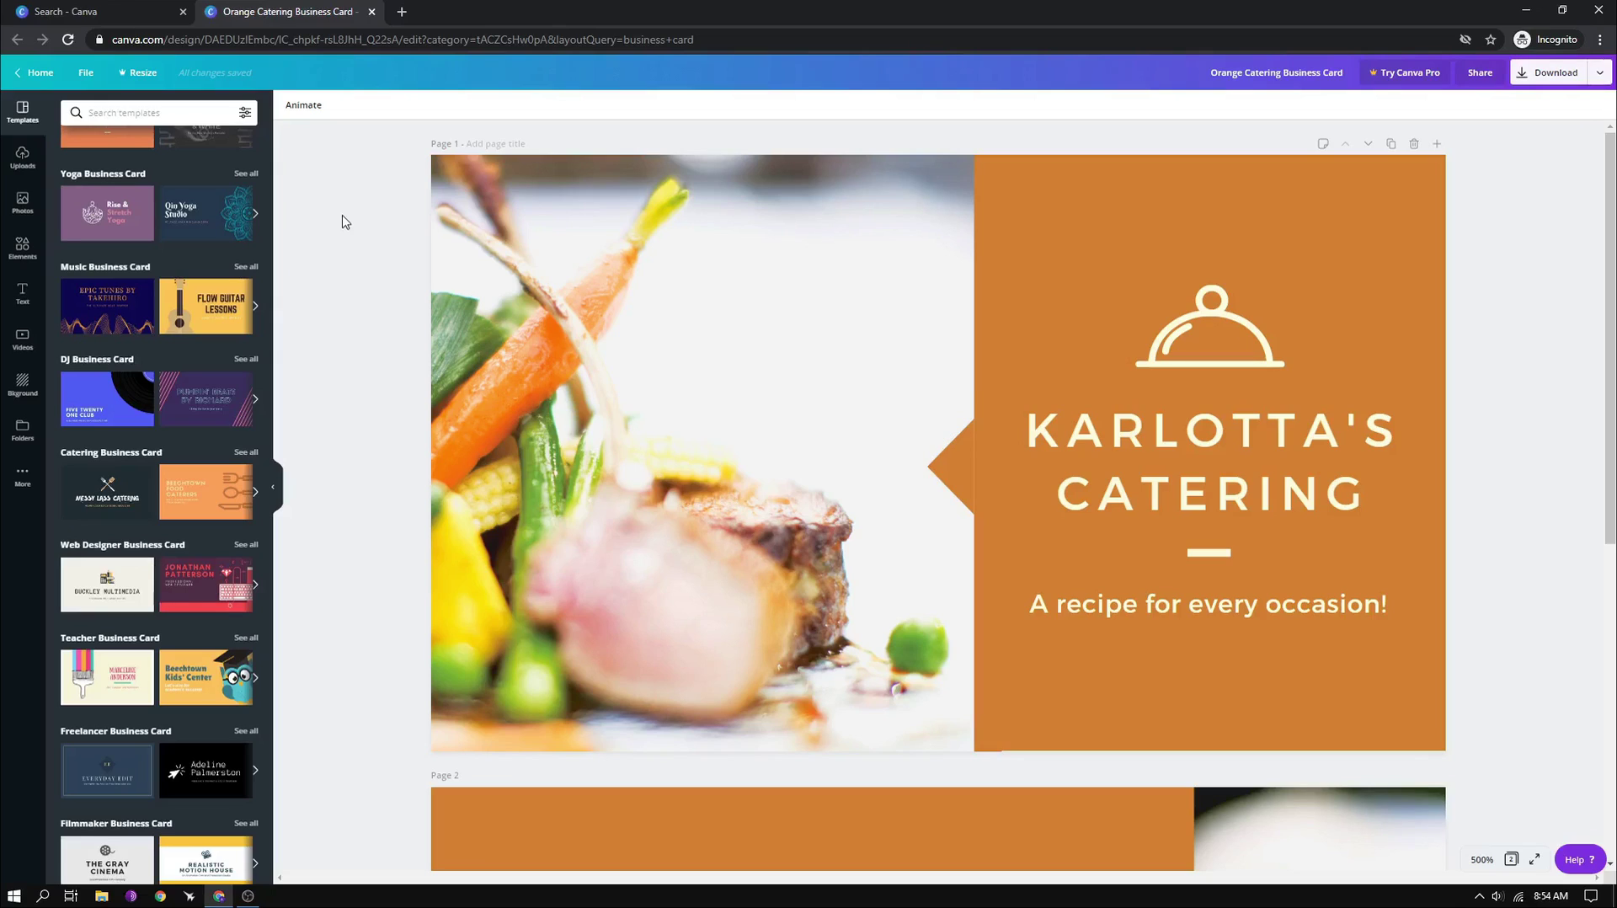
left_click(534, 290)
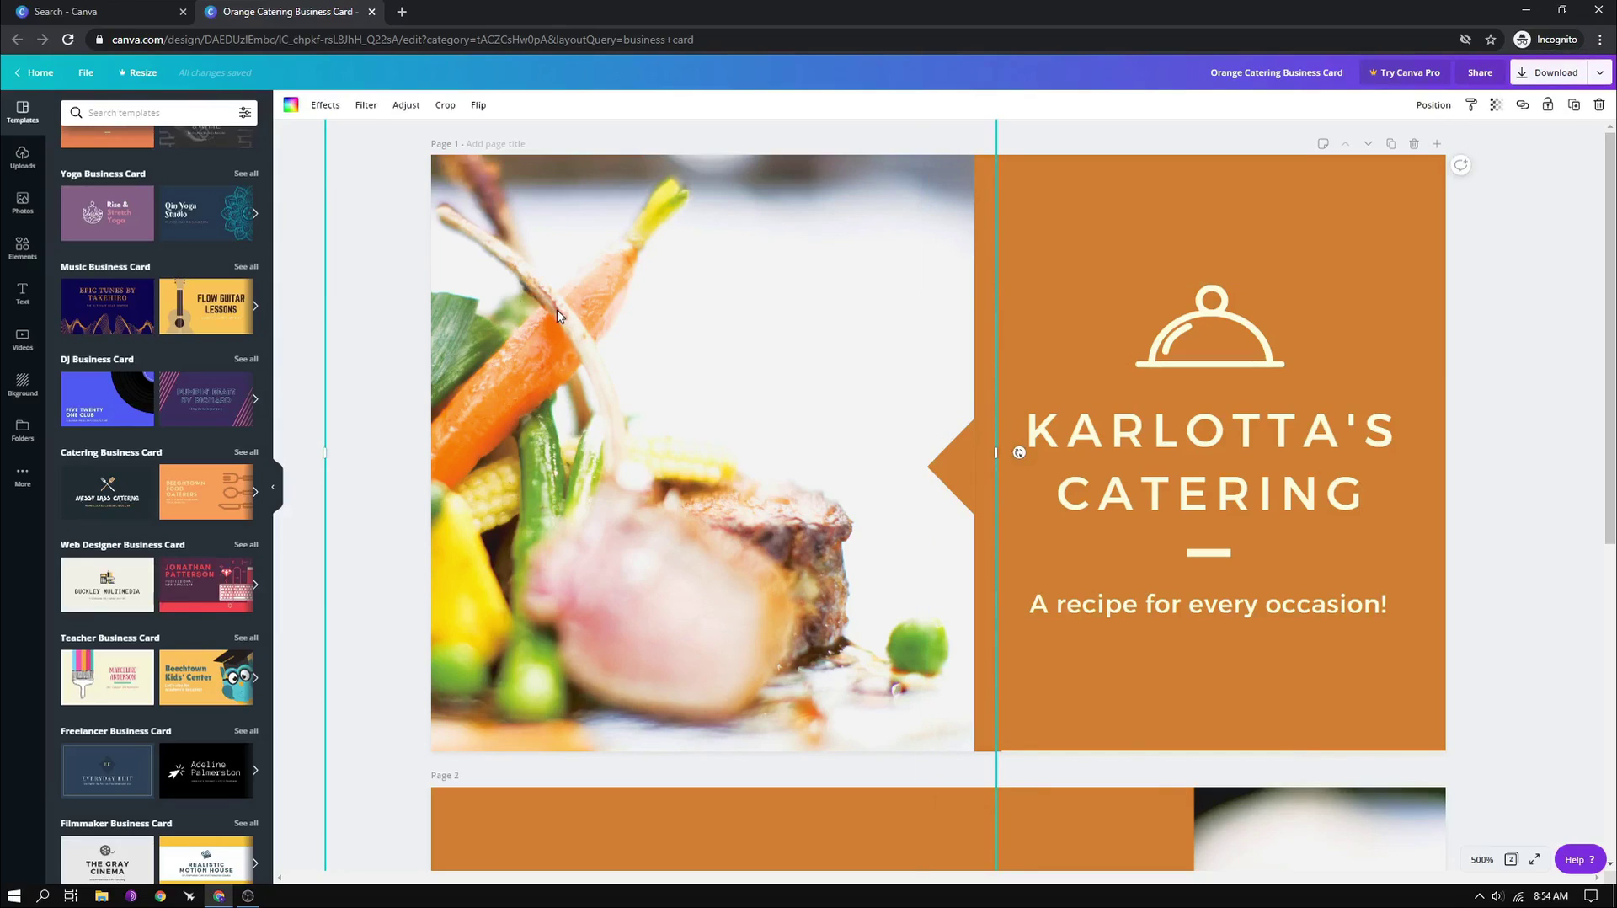
left_click(309, 293)
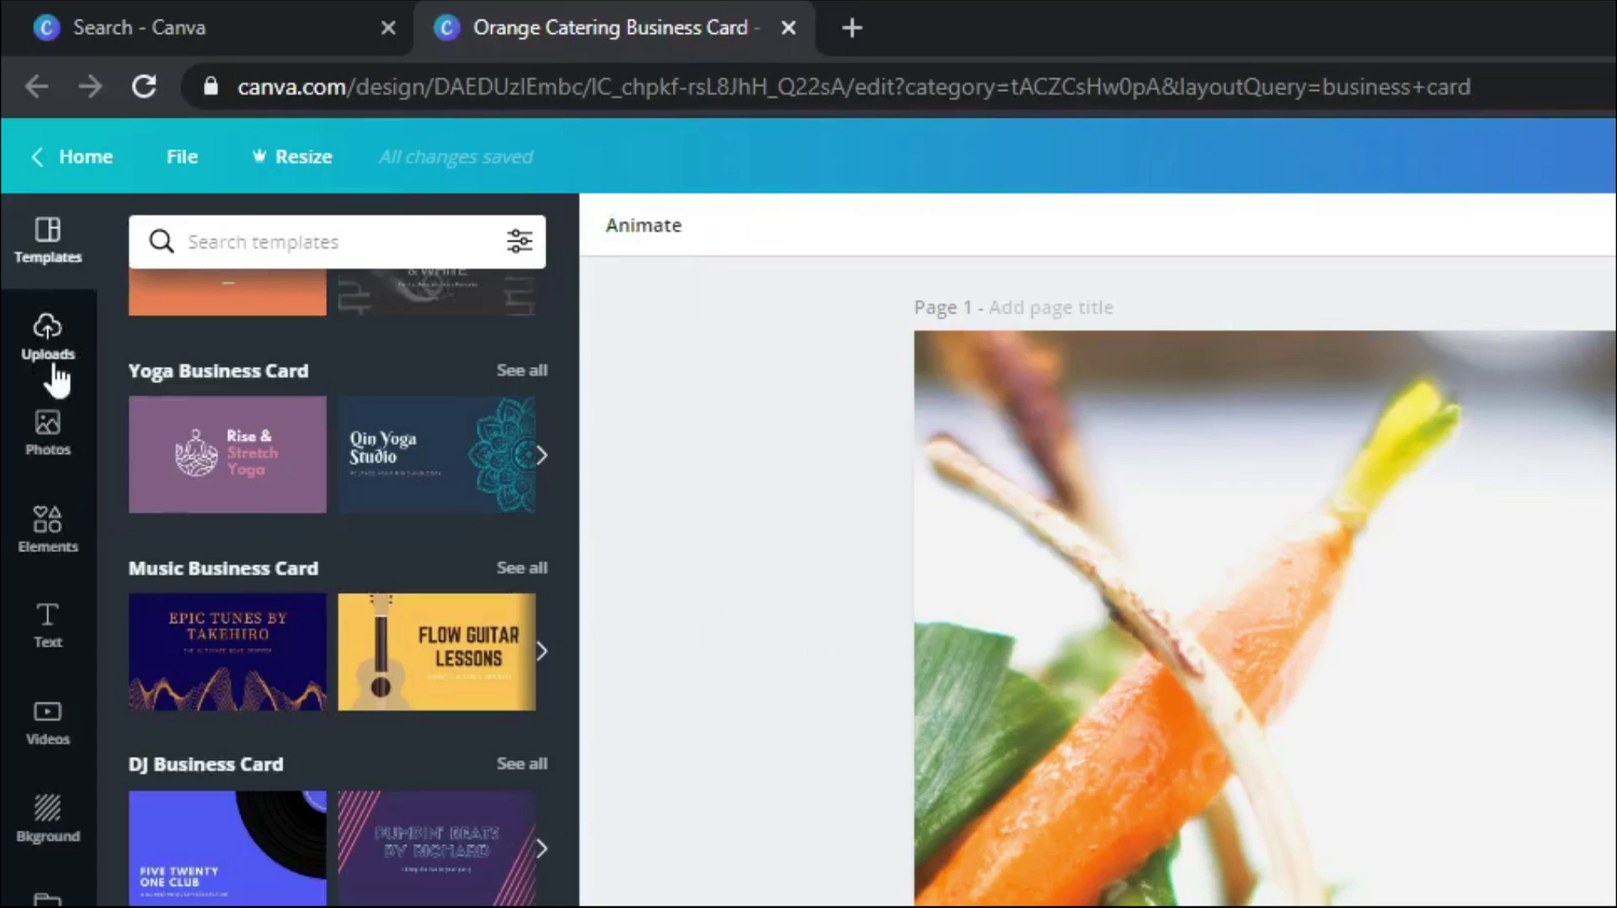
Upload Red Lines Sports Logo.jpg from the Downloads folder into Canva's Uploads
left_click(50, 363)
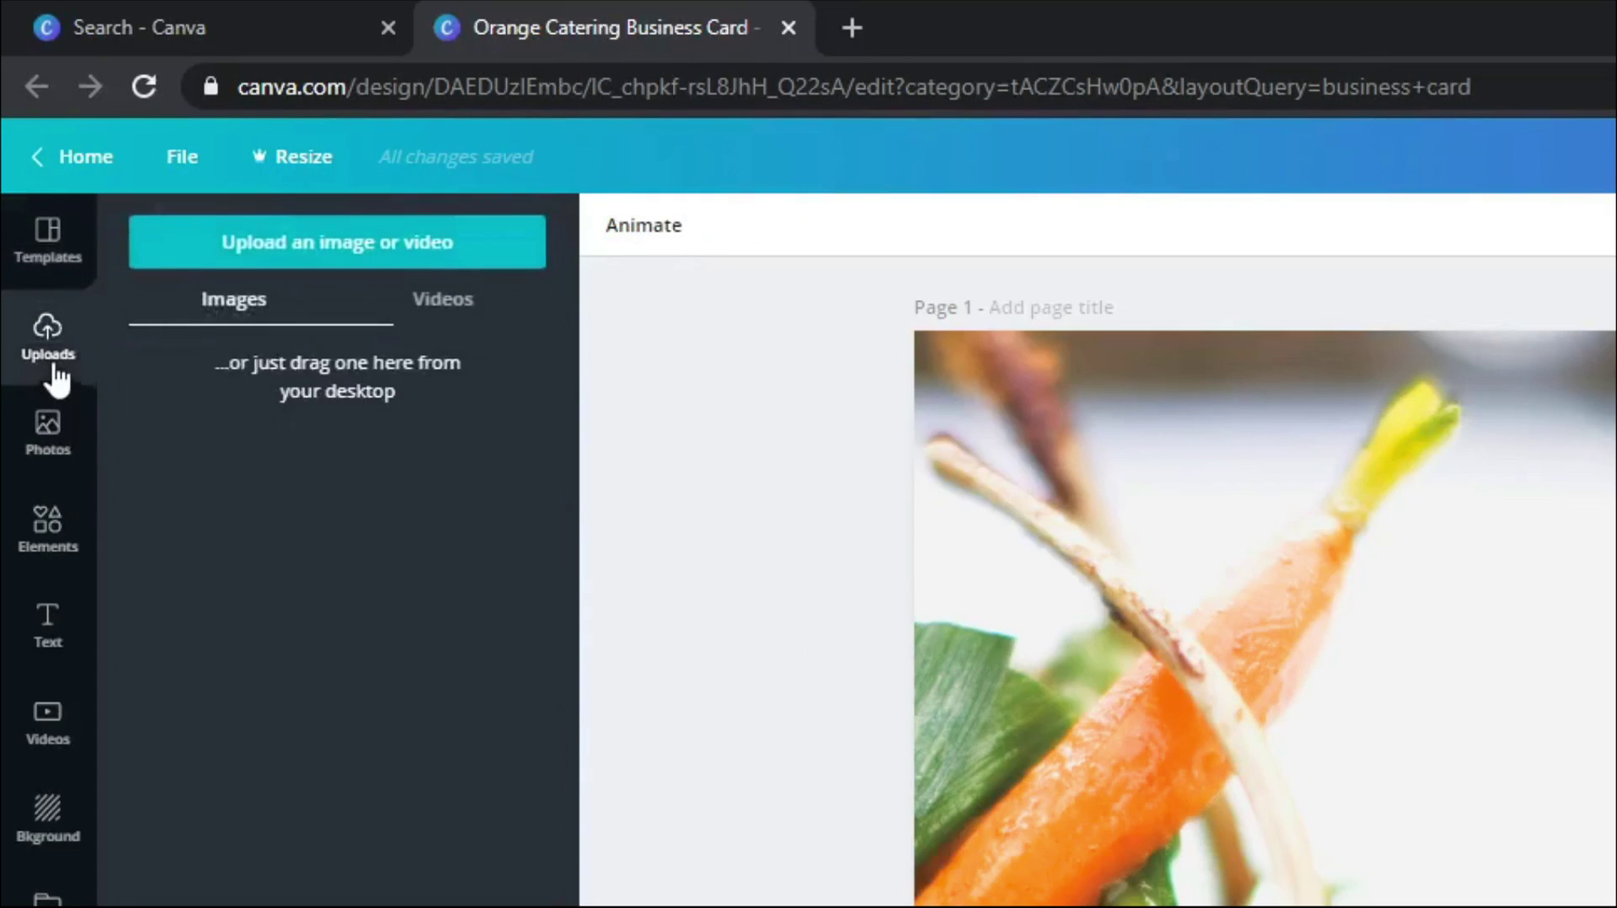
left_click(328, 263)
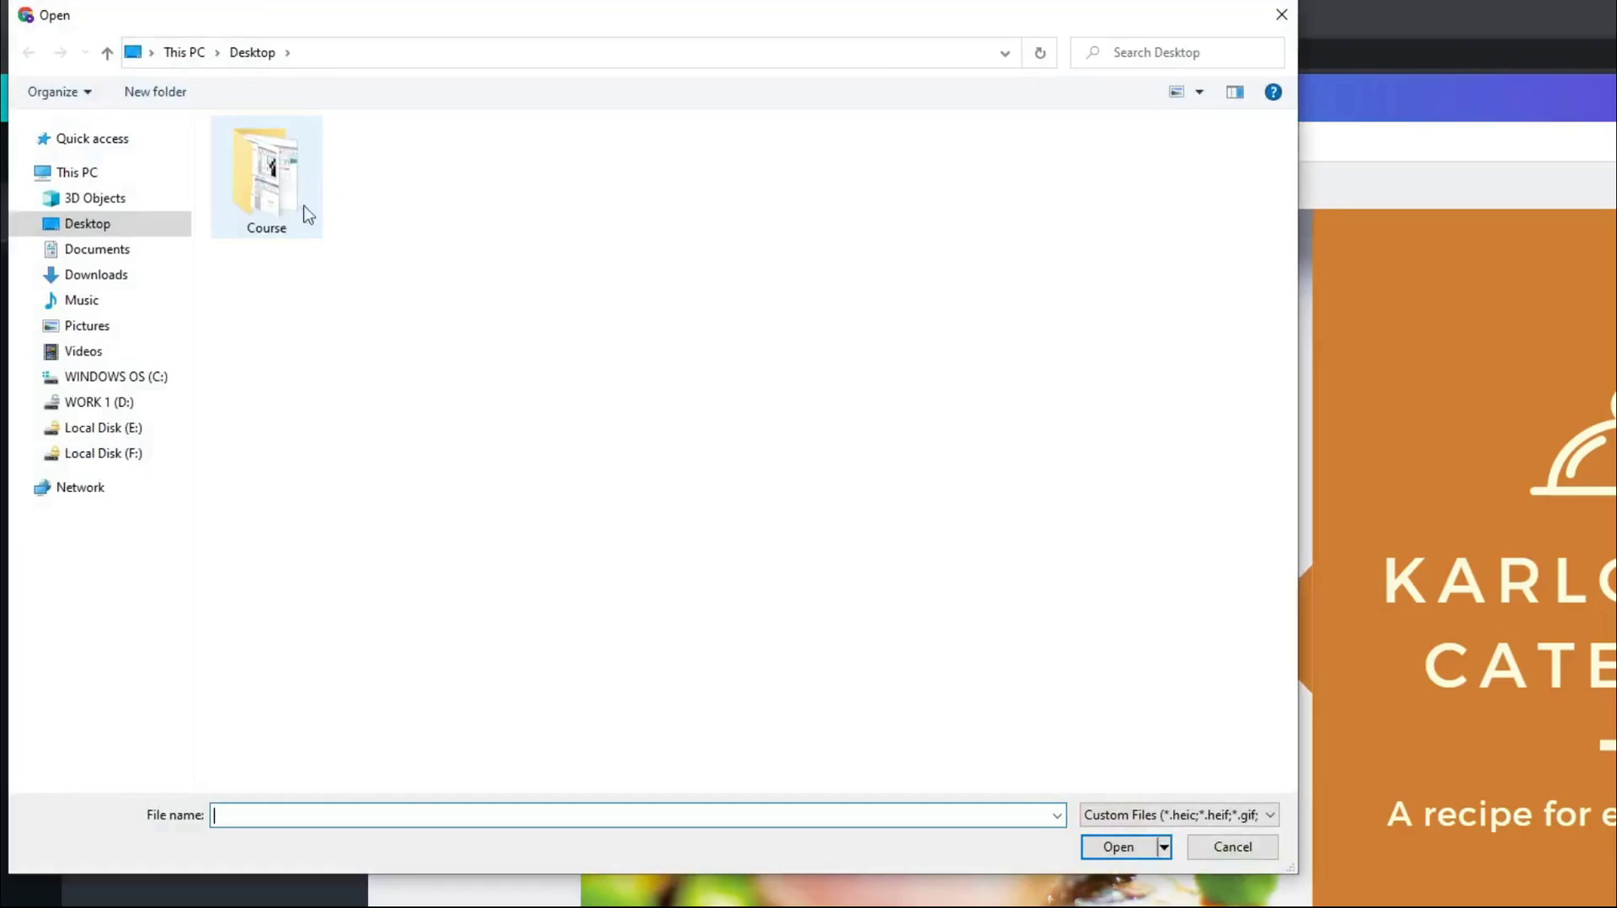
left_click(97, 275)
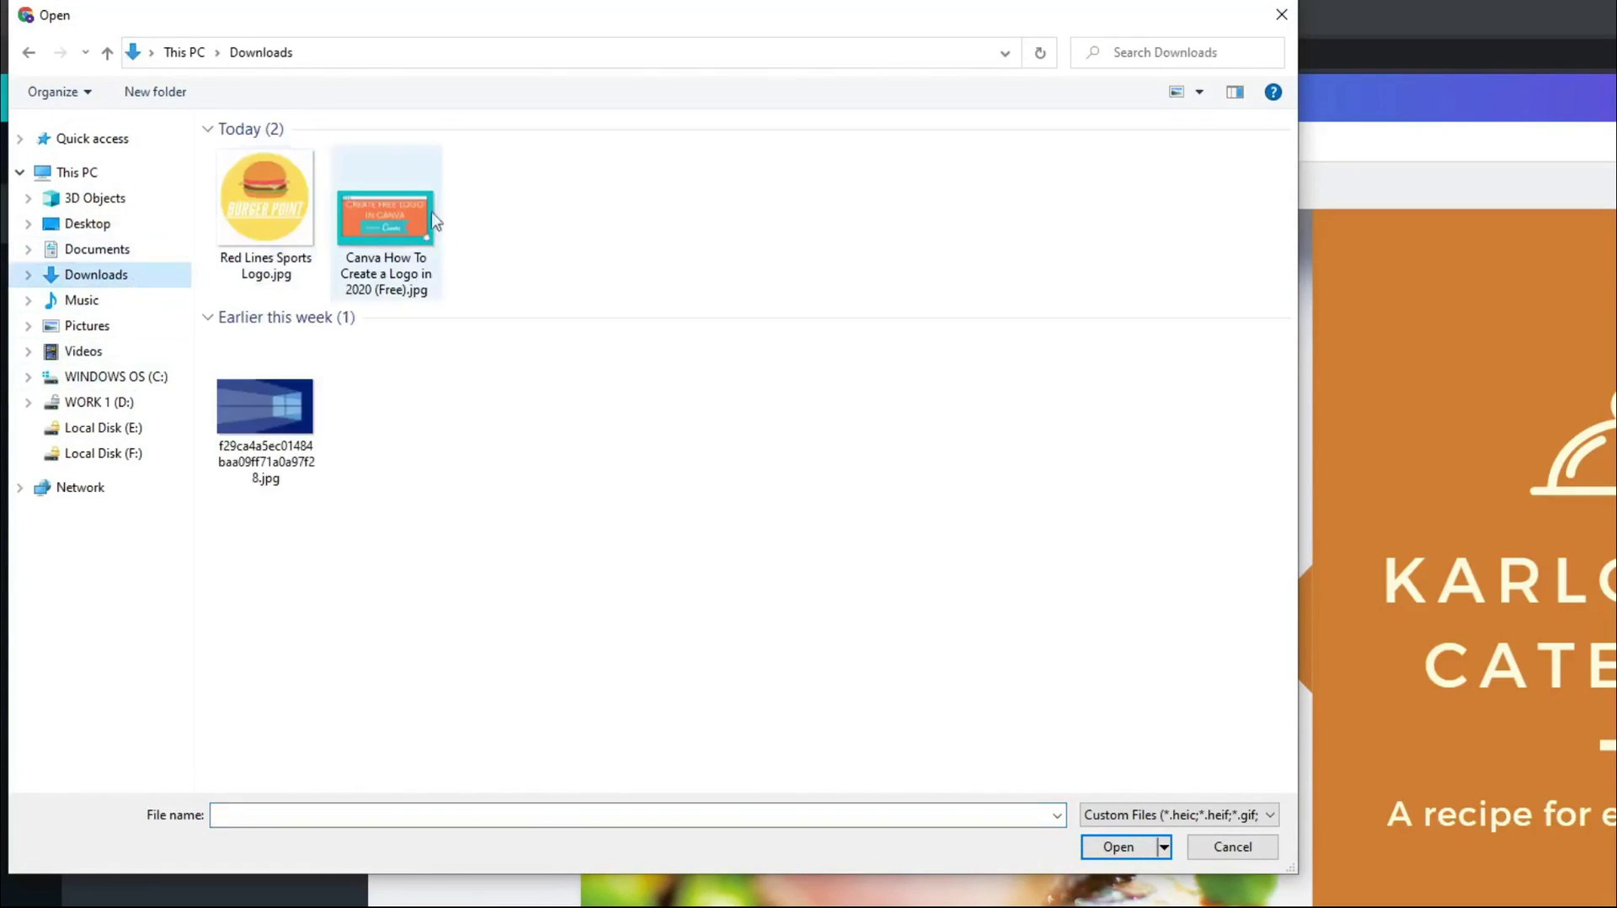
left_click(257, 252)
left_click(1111, 846)
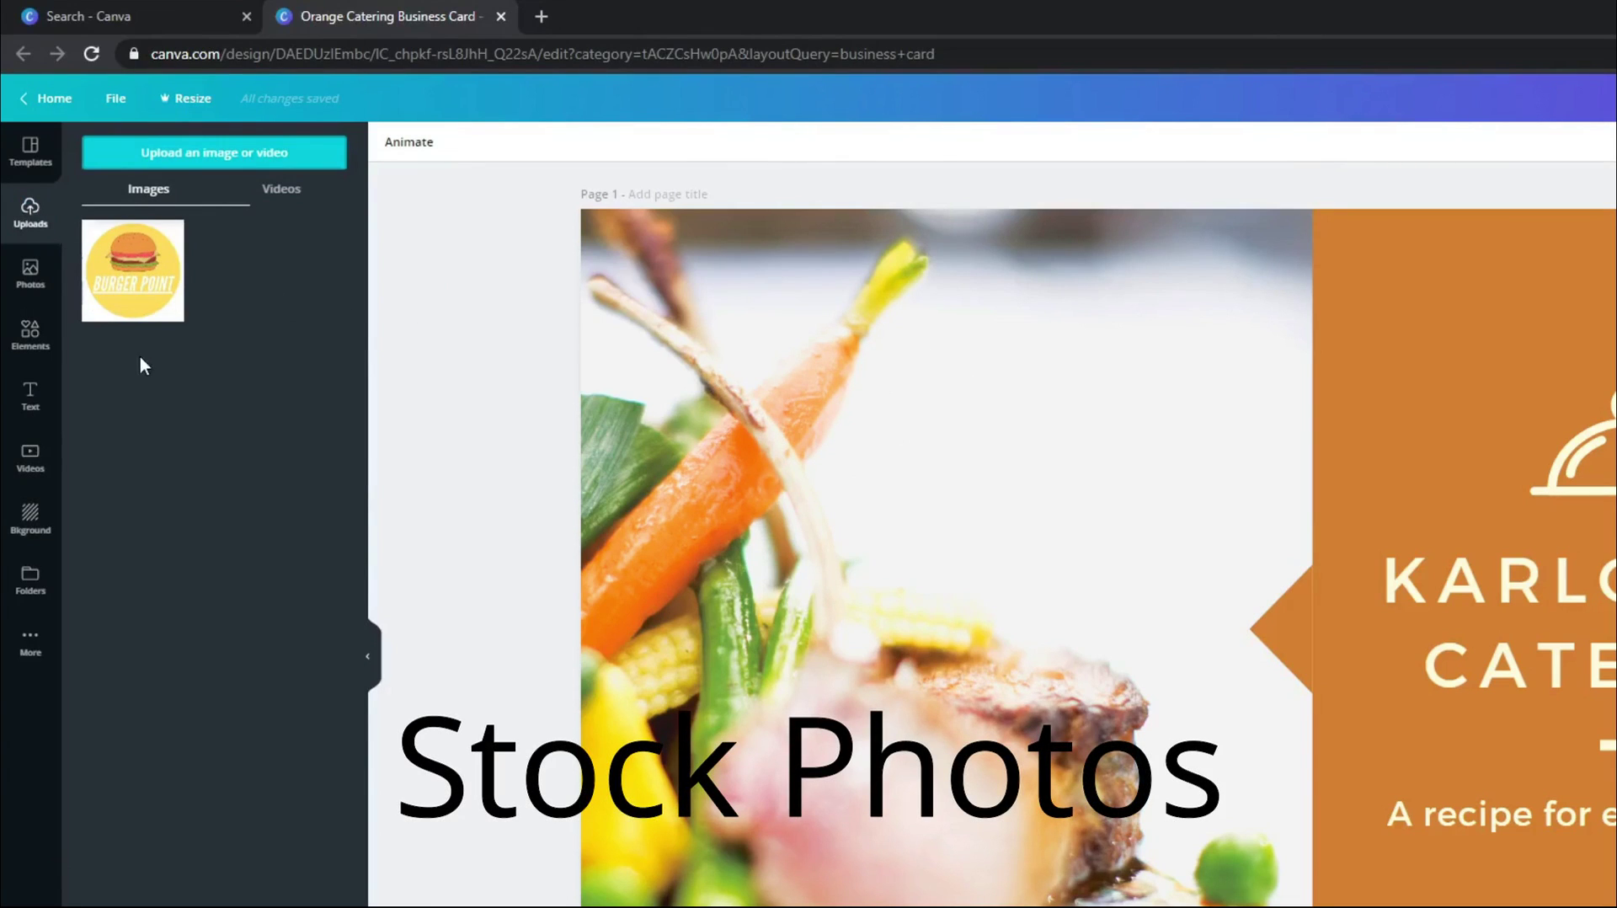
Search Canva's stock Photos library for "burger" beside the orange catering card
left_click(32, 278)
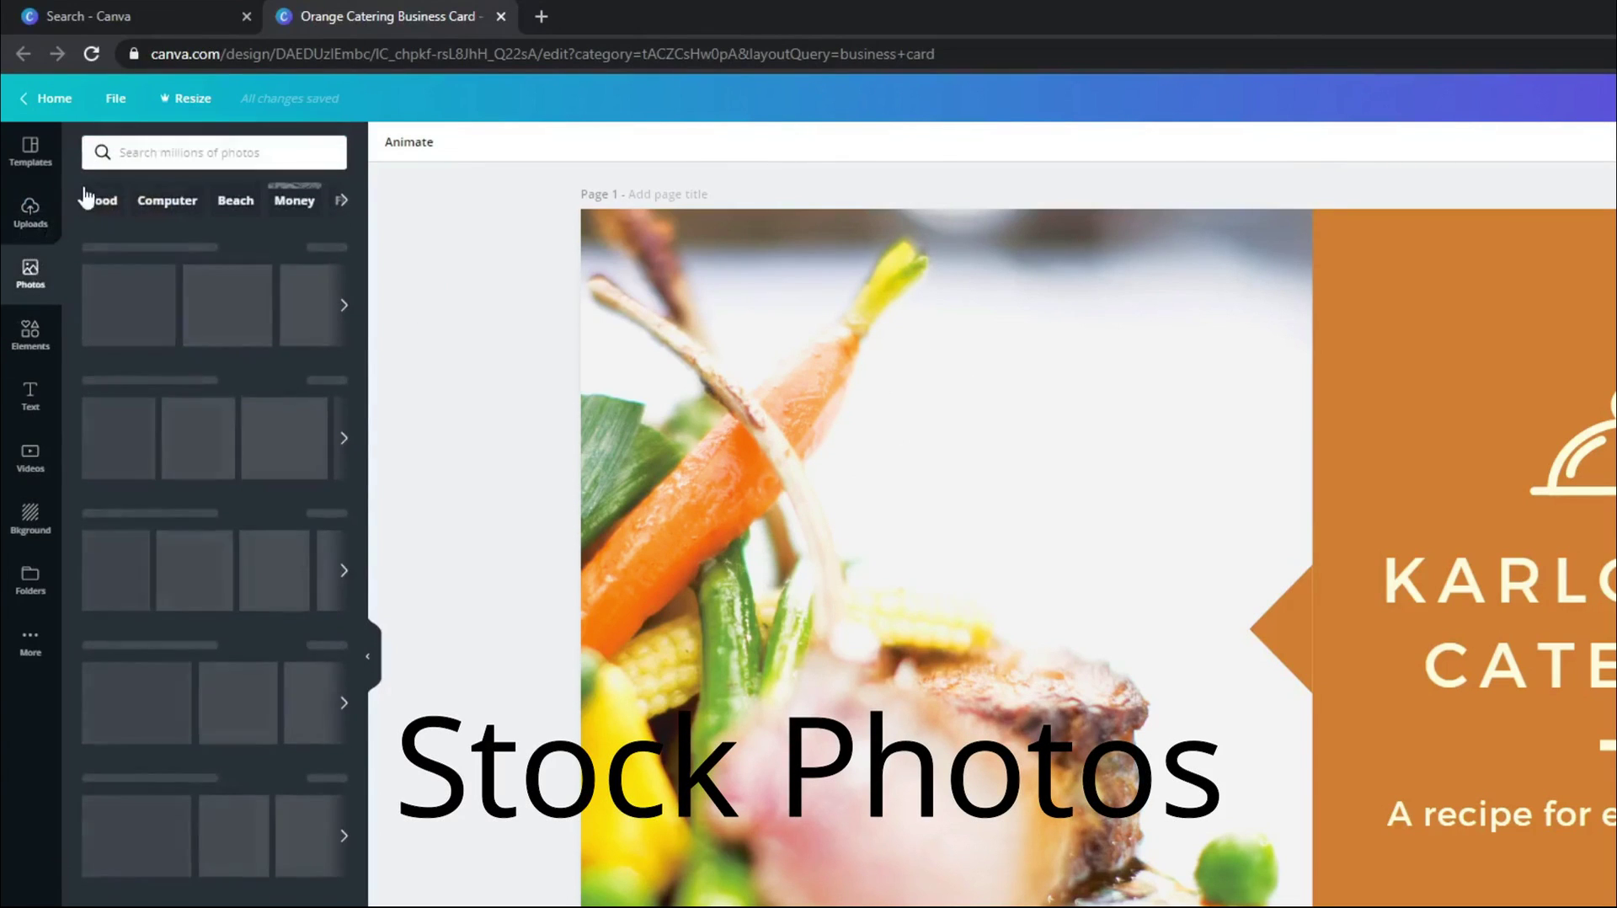
left_click(170, 155)
type("burger")
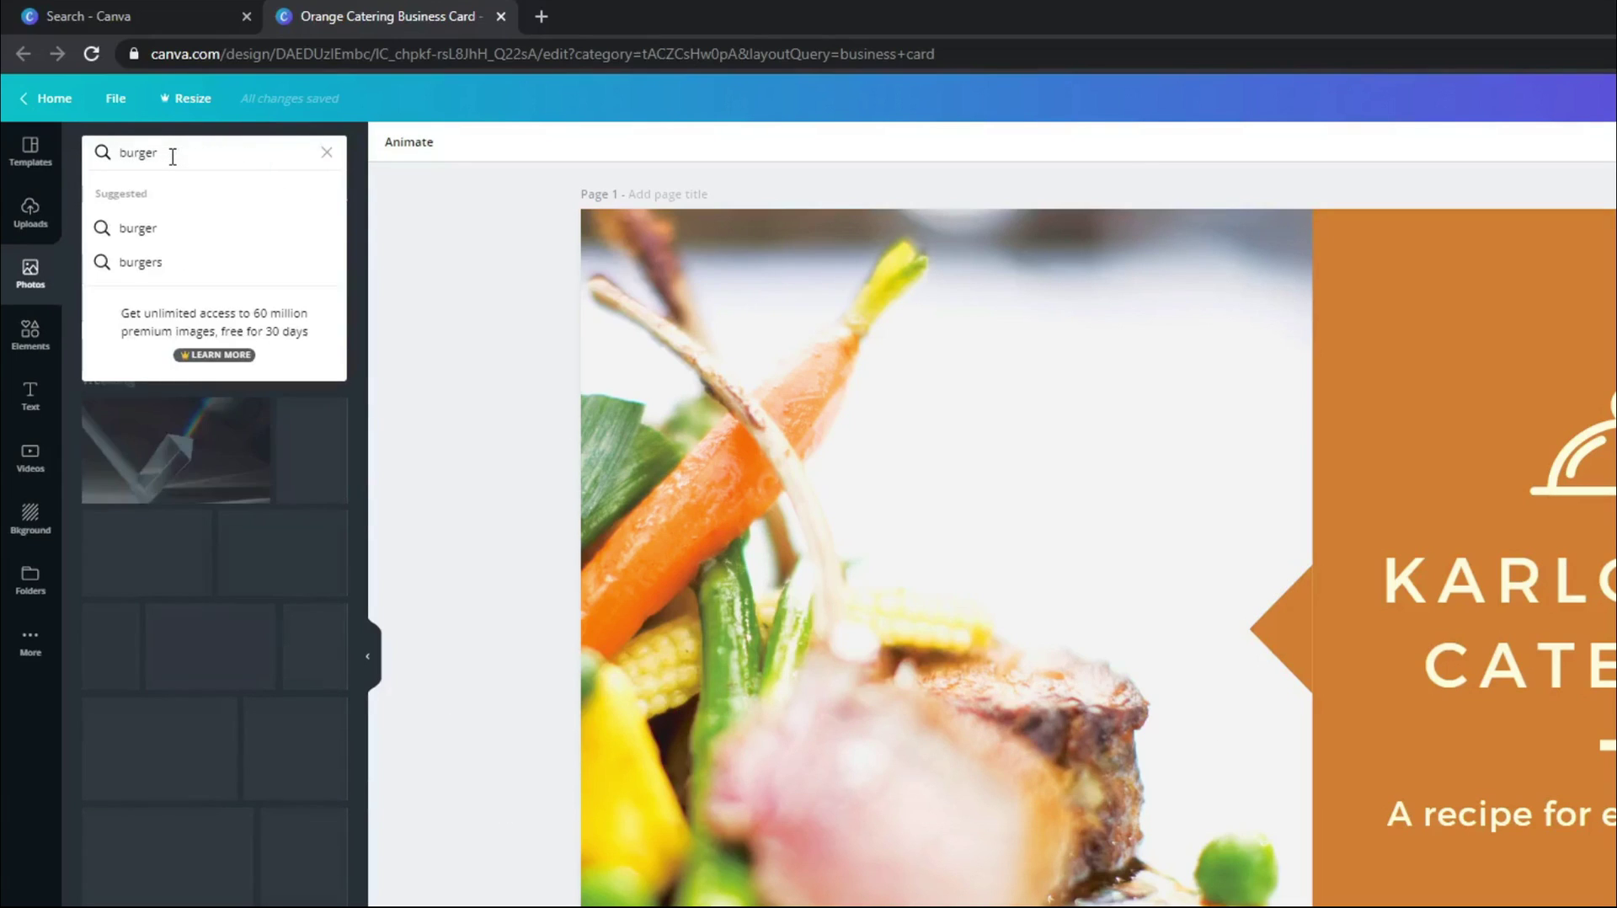
key("Return")
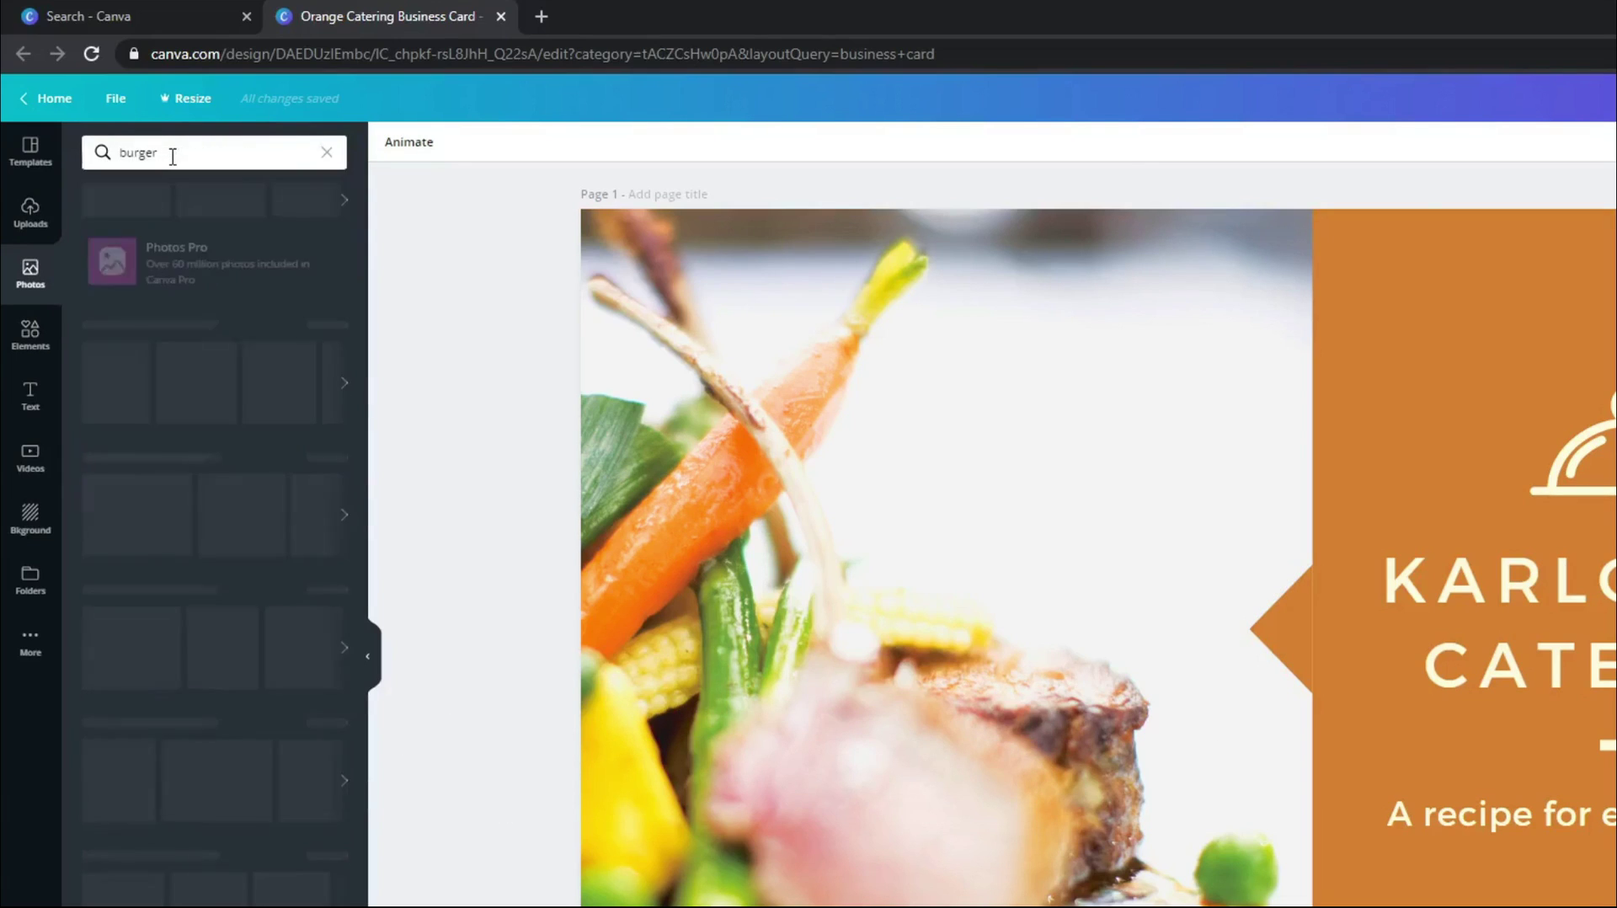
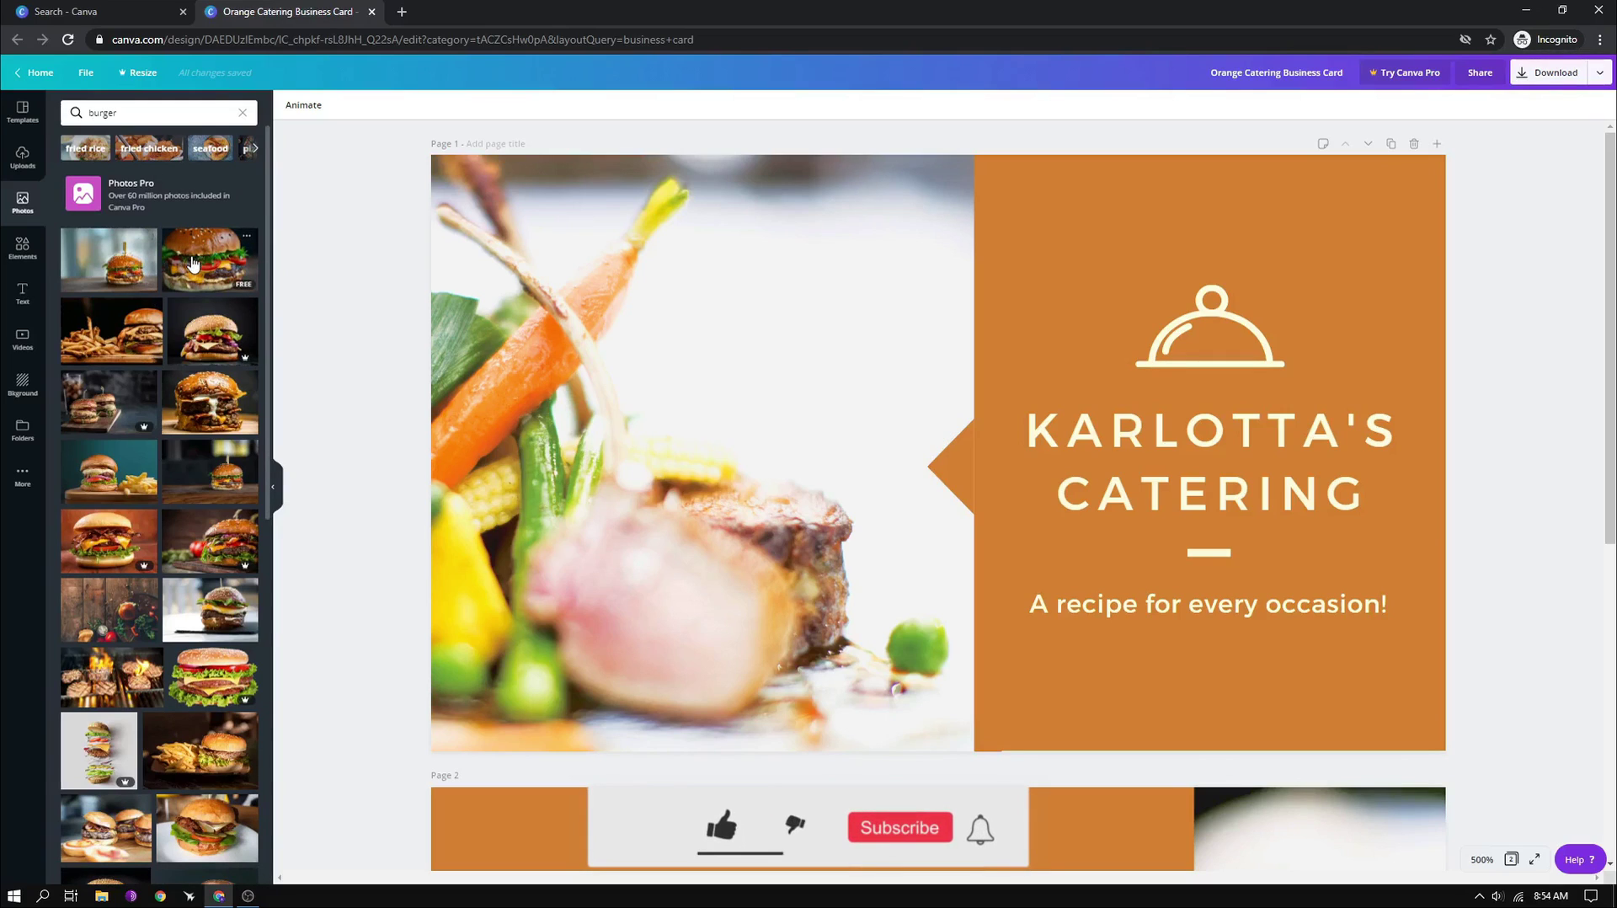
Drop a burger photo into the card's left image frame and reposition it within the crop
left_click_drag(210, 258, 445, 253)
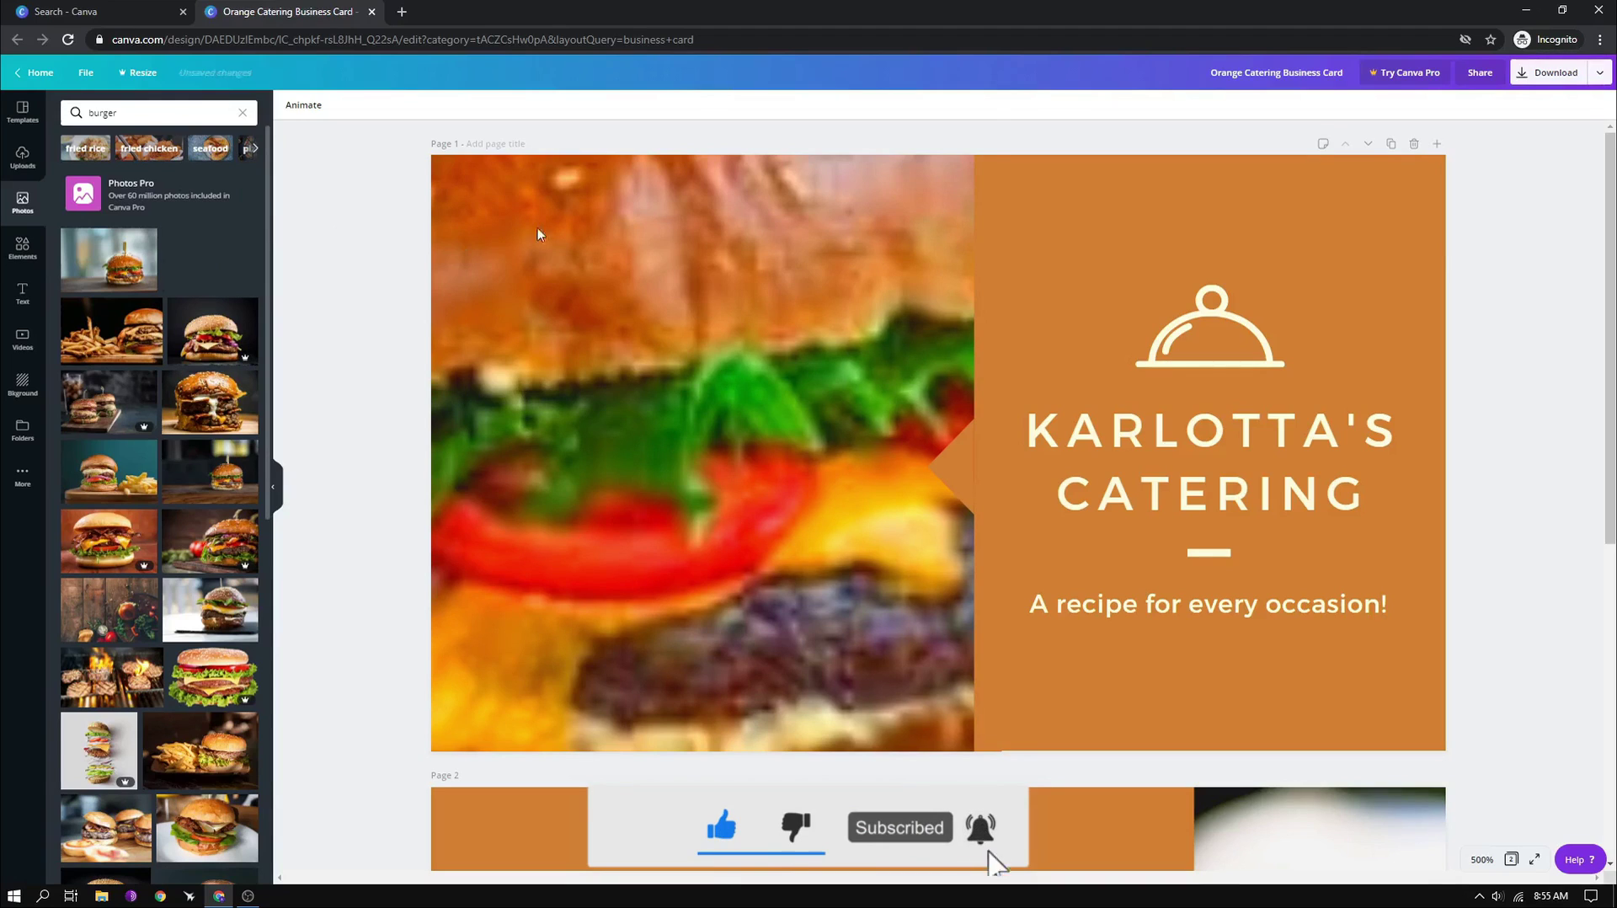
left_click_drag(455, 248, 537, 228)
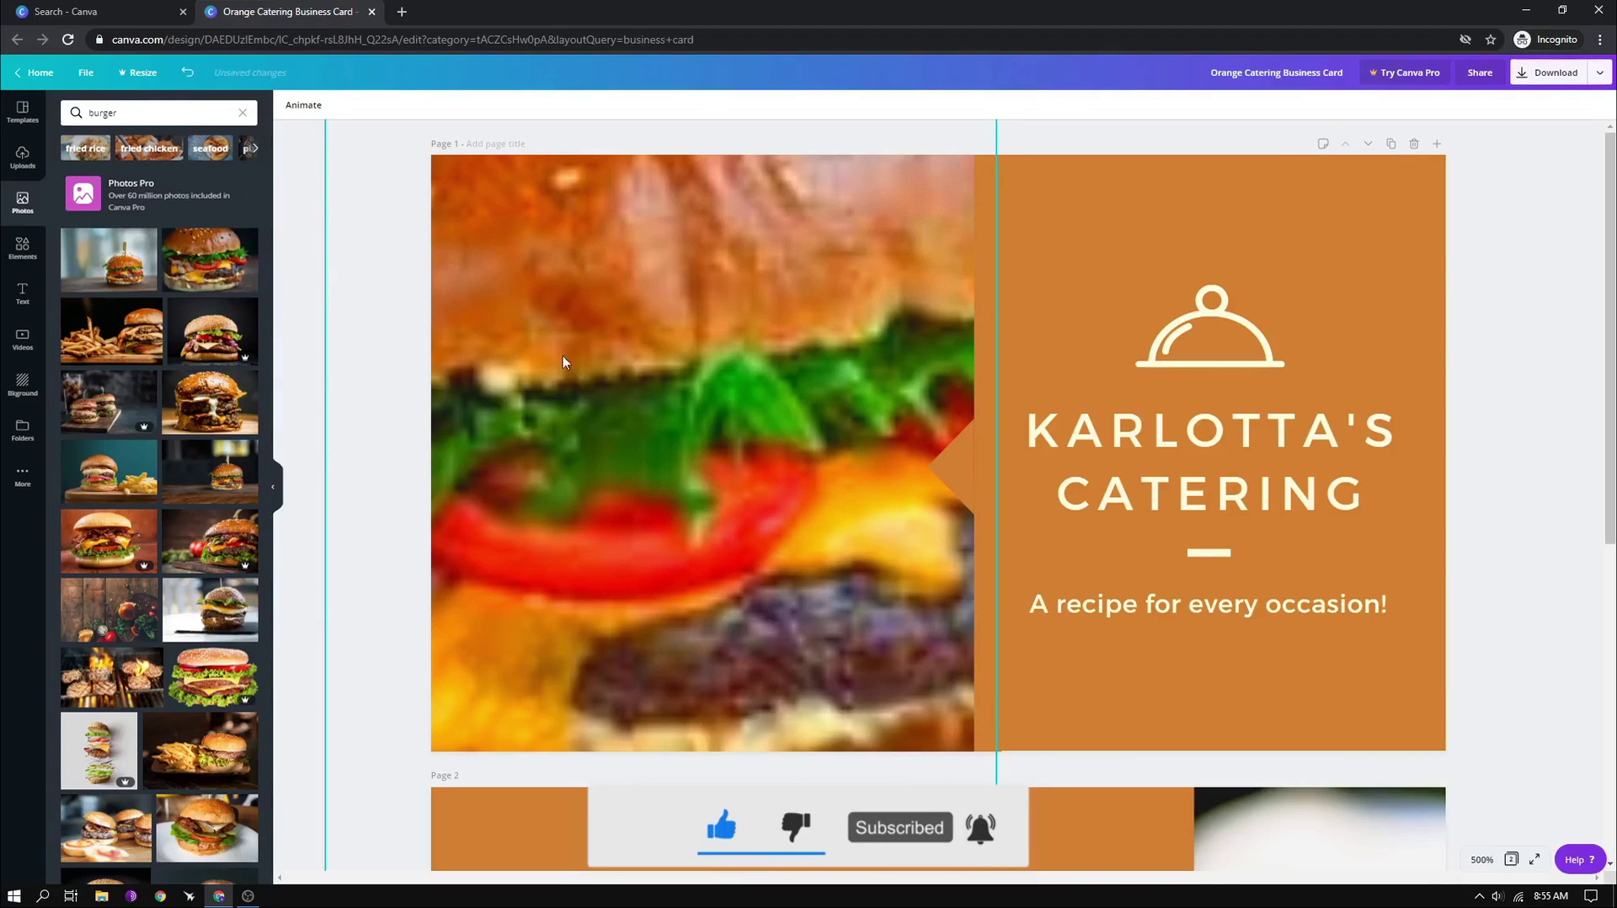
double_click(725, 357)
scroll(1010, 505, "down", 5)
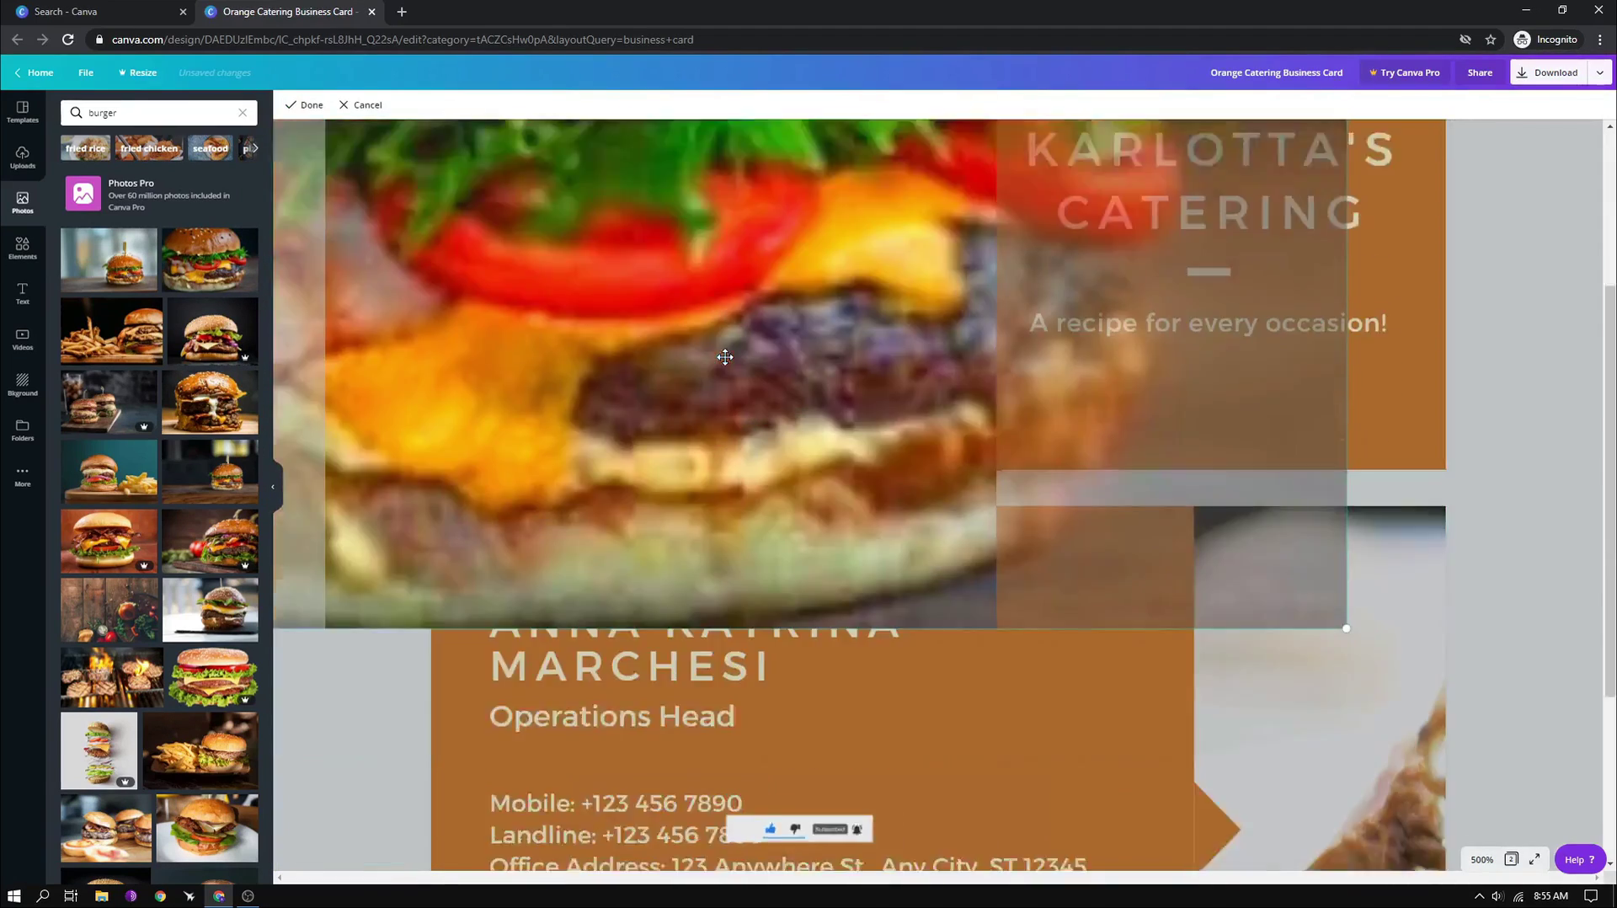
scroll(1347, 539, "up", 2)
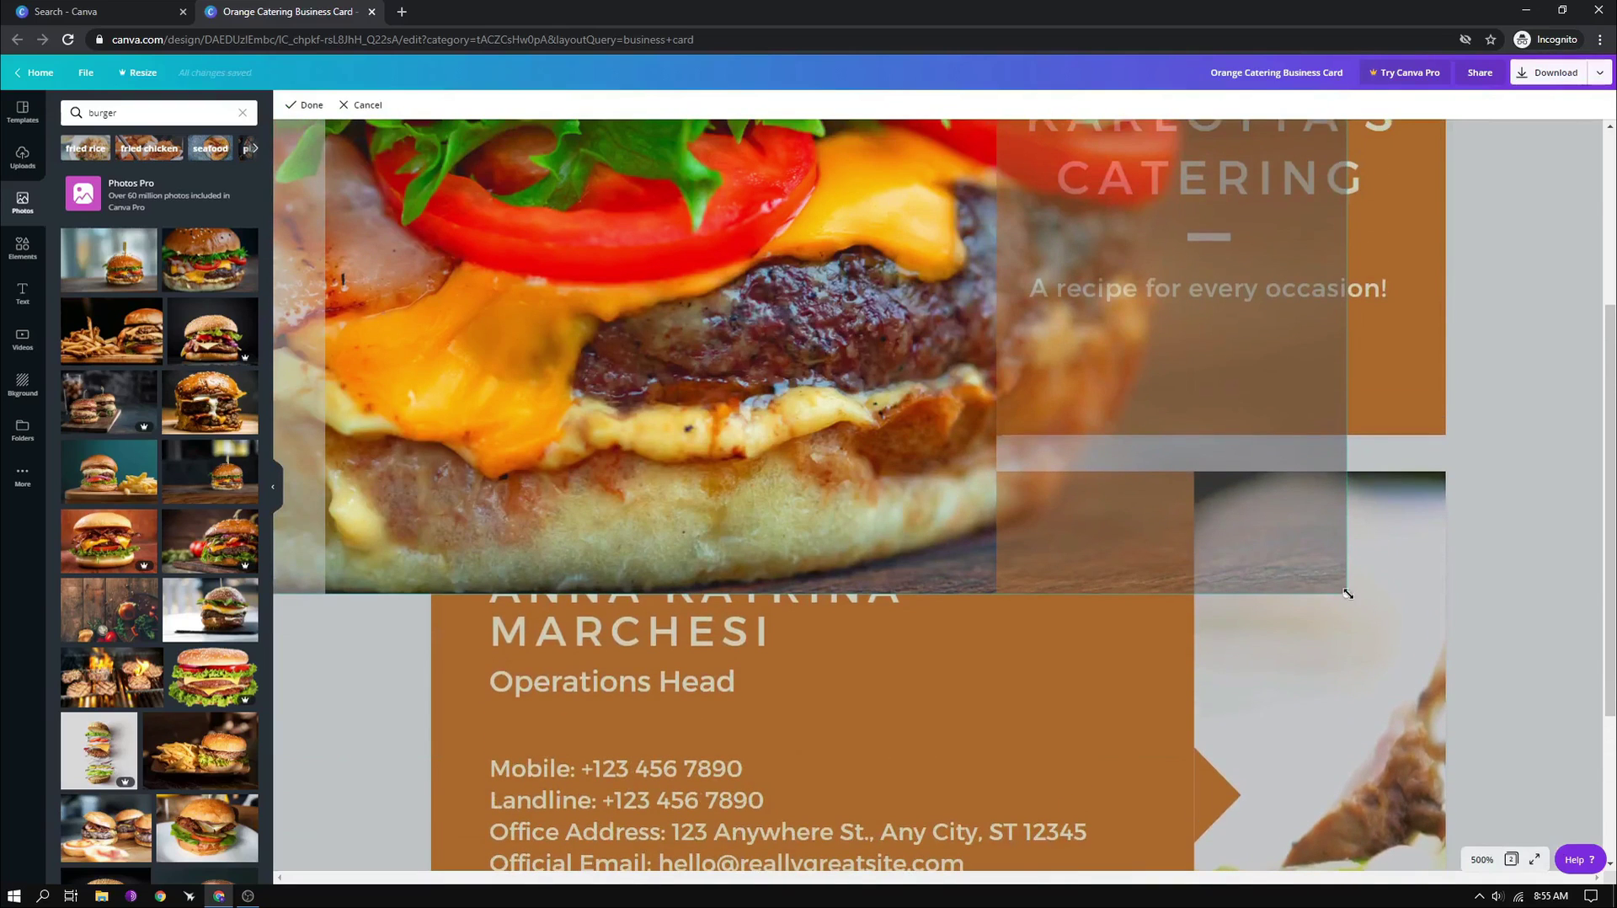
left_click_drag(1238, 573, 692, 502)
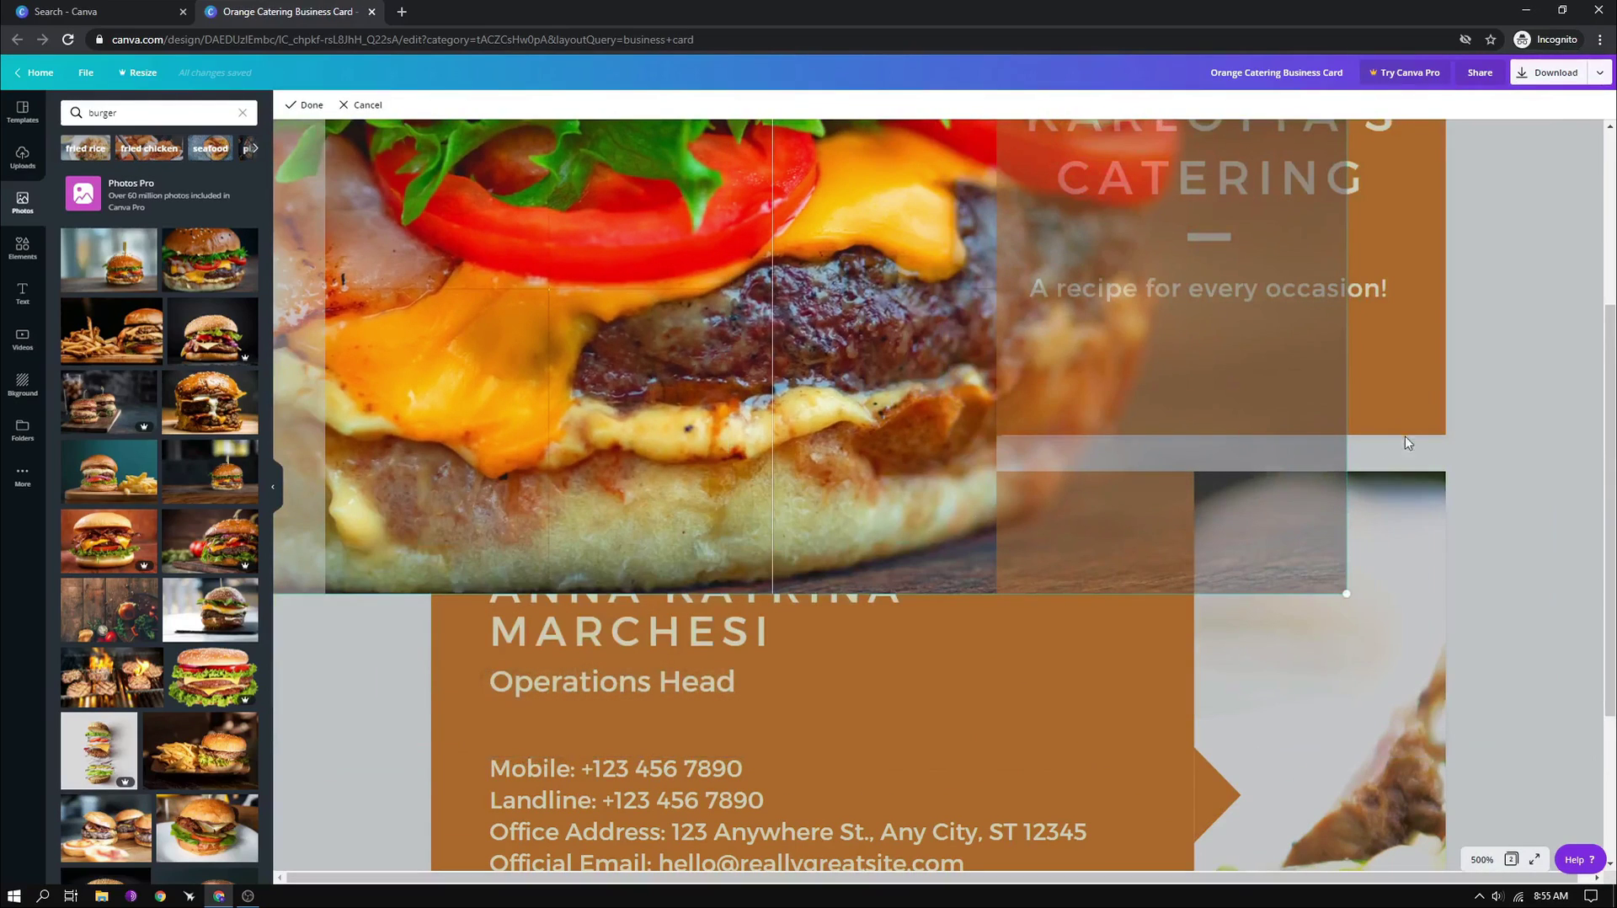
left_click(1404, 438)
Swap in a dark-background burger photo and fine-tune its crop until centred
scroll(926, 421, "up", 5)
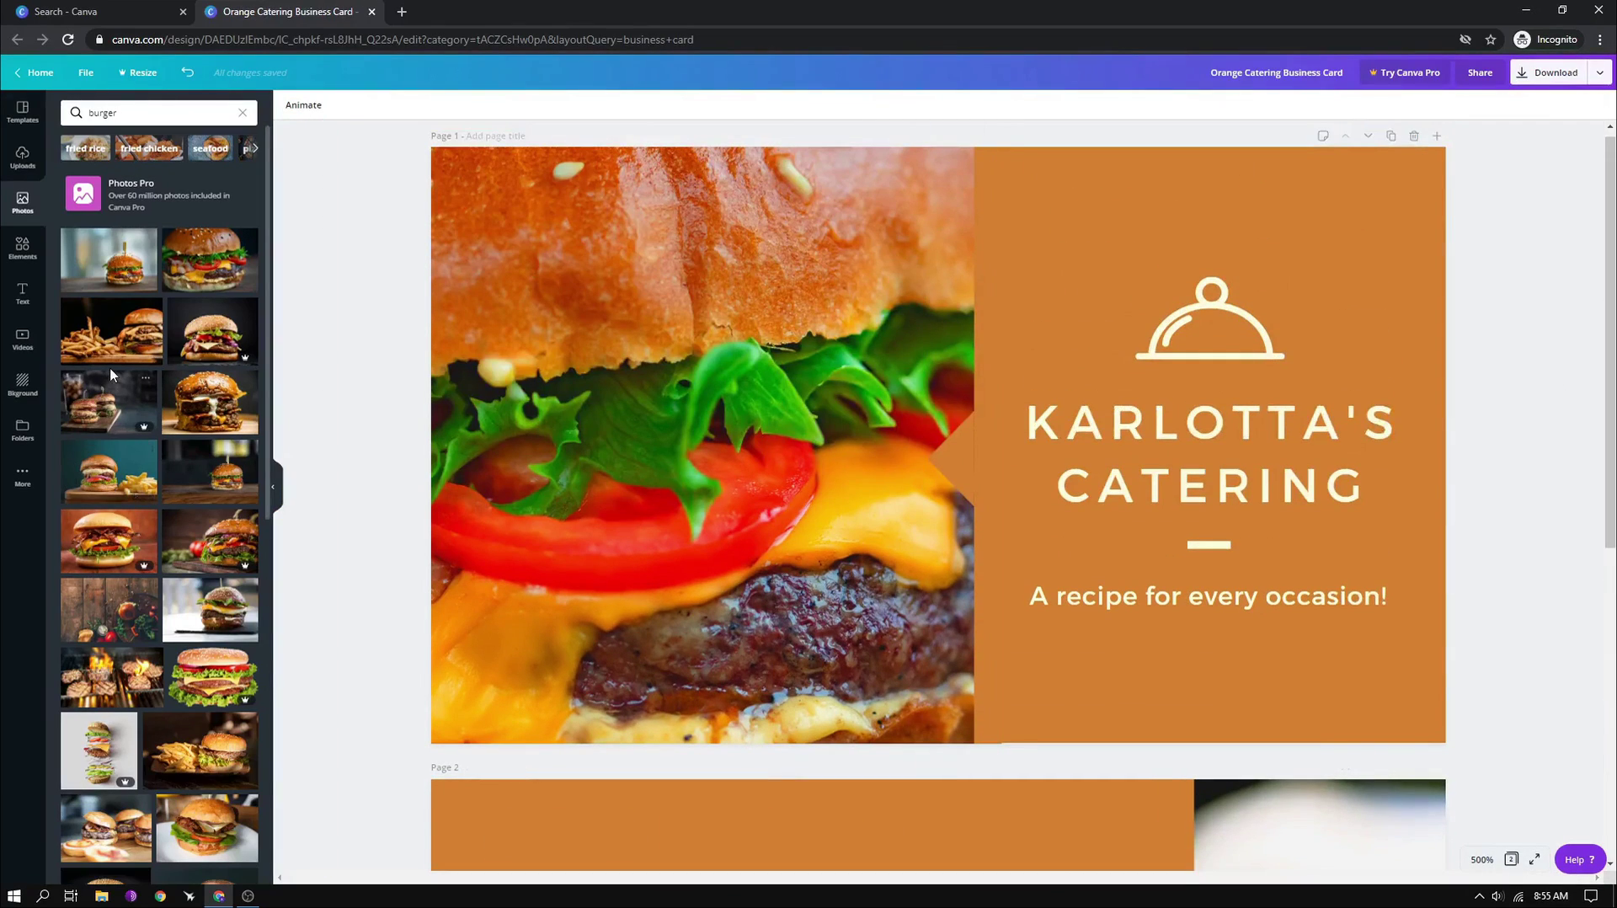
scroll(110, 373, "down", 1)
left_click_drag(207, 394, 821, 387)
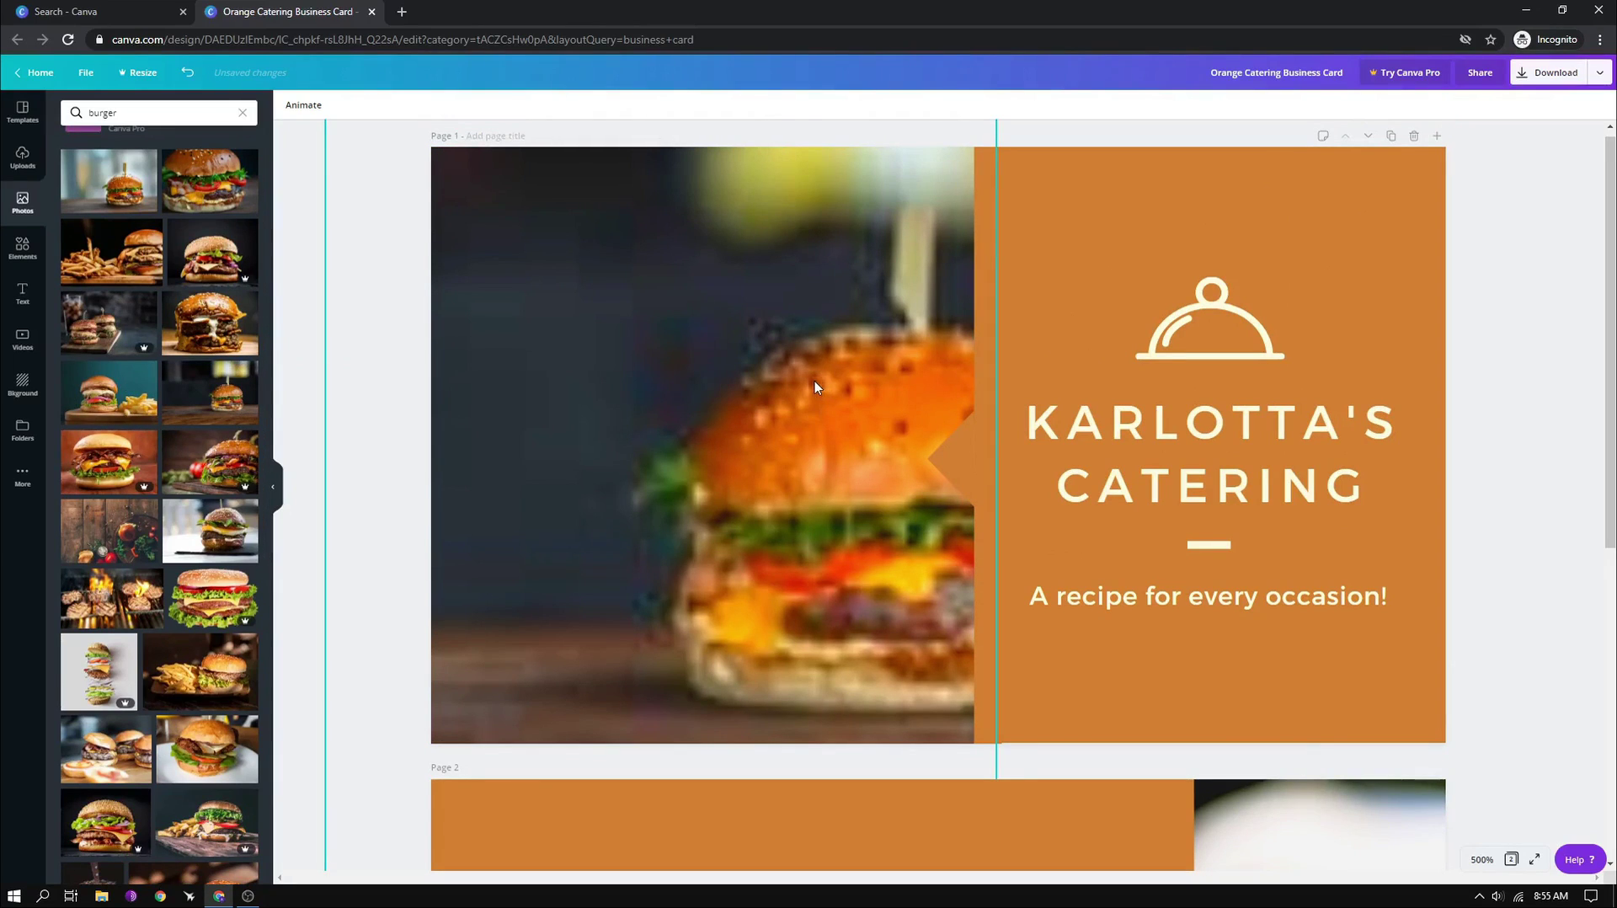
double_click(765, 412)
left_click_drag(875, 429, 628, 429)
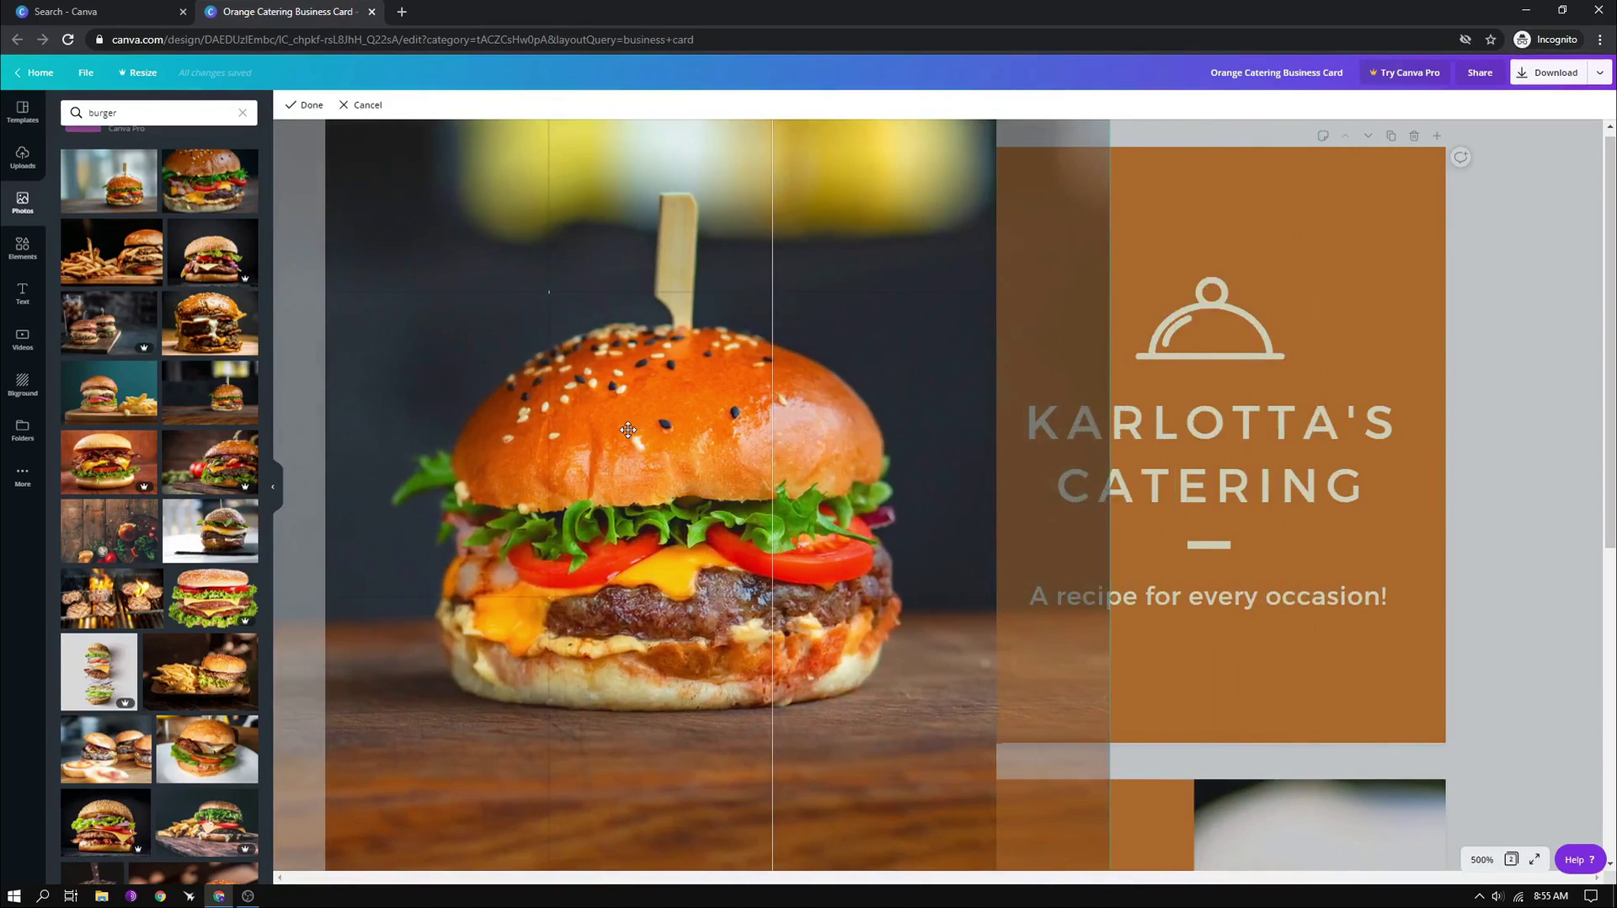
left_click(1562, 327)
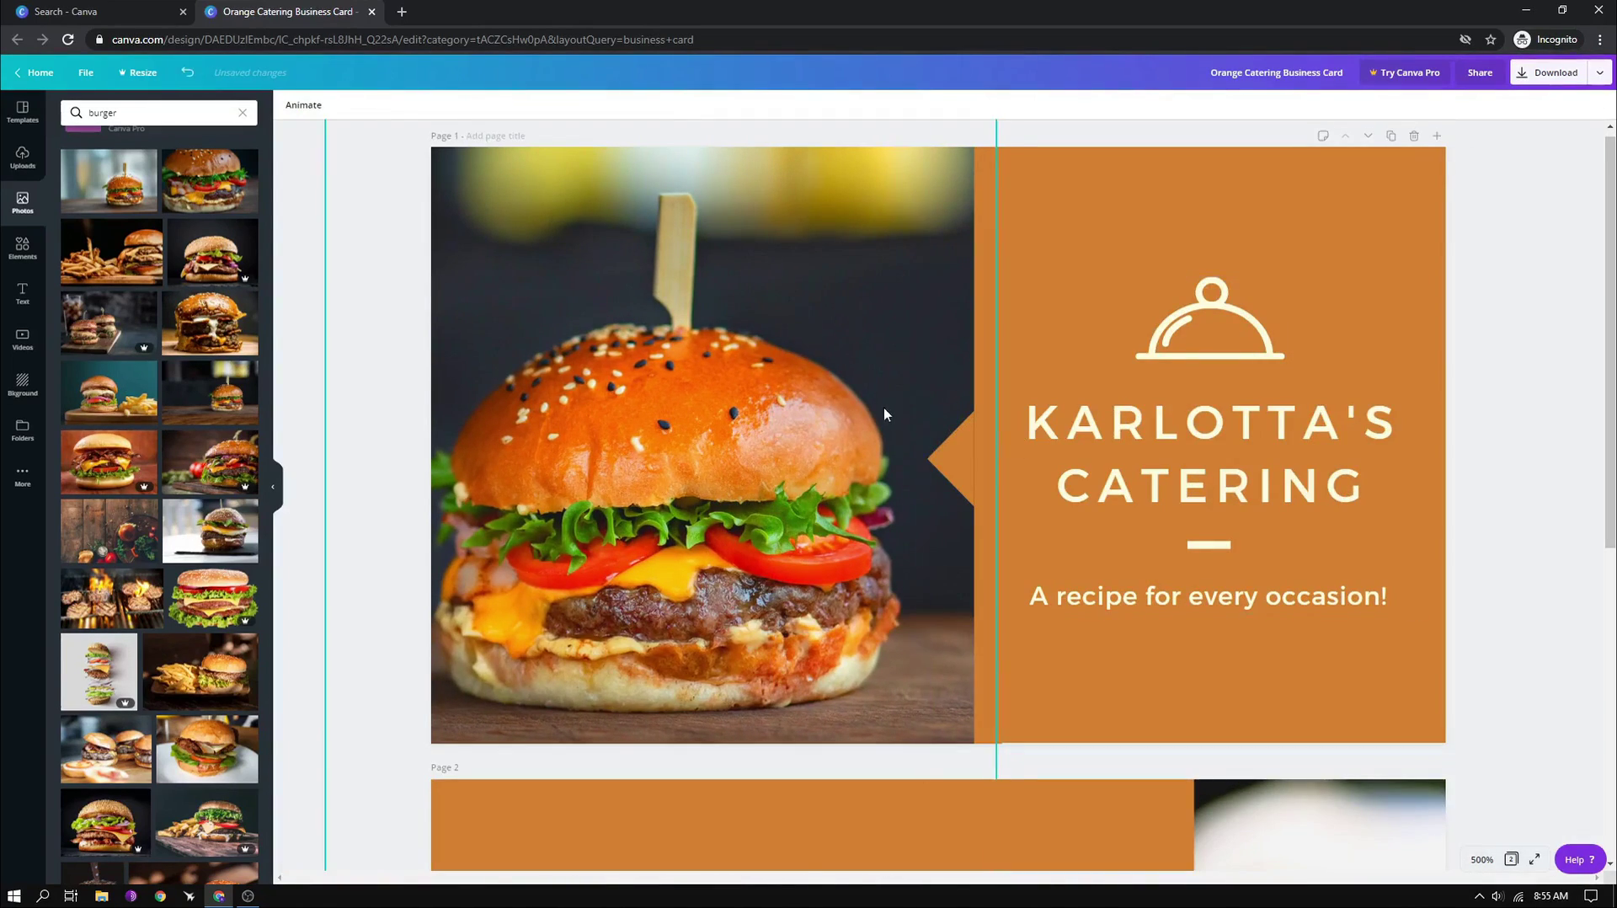
double_click(634, 444)
left_click_drag(634, 444, 653, 438)
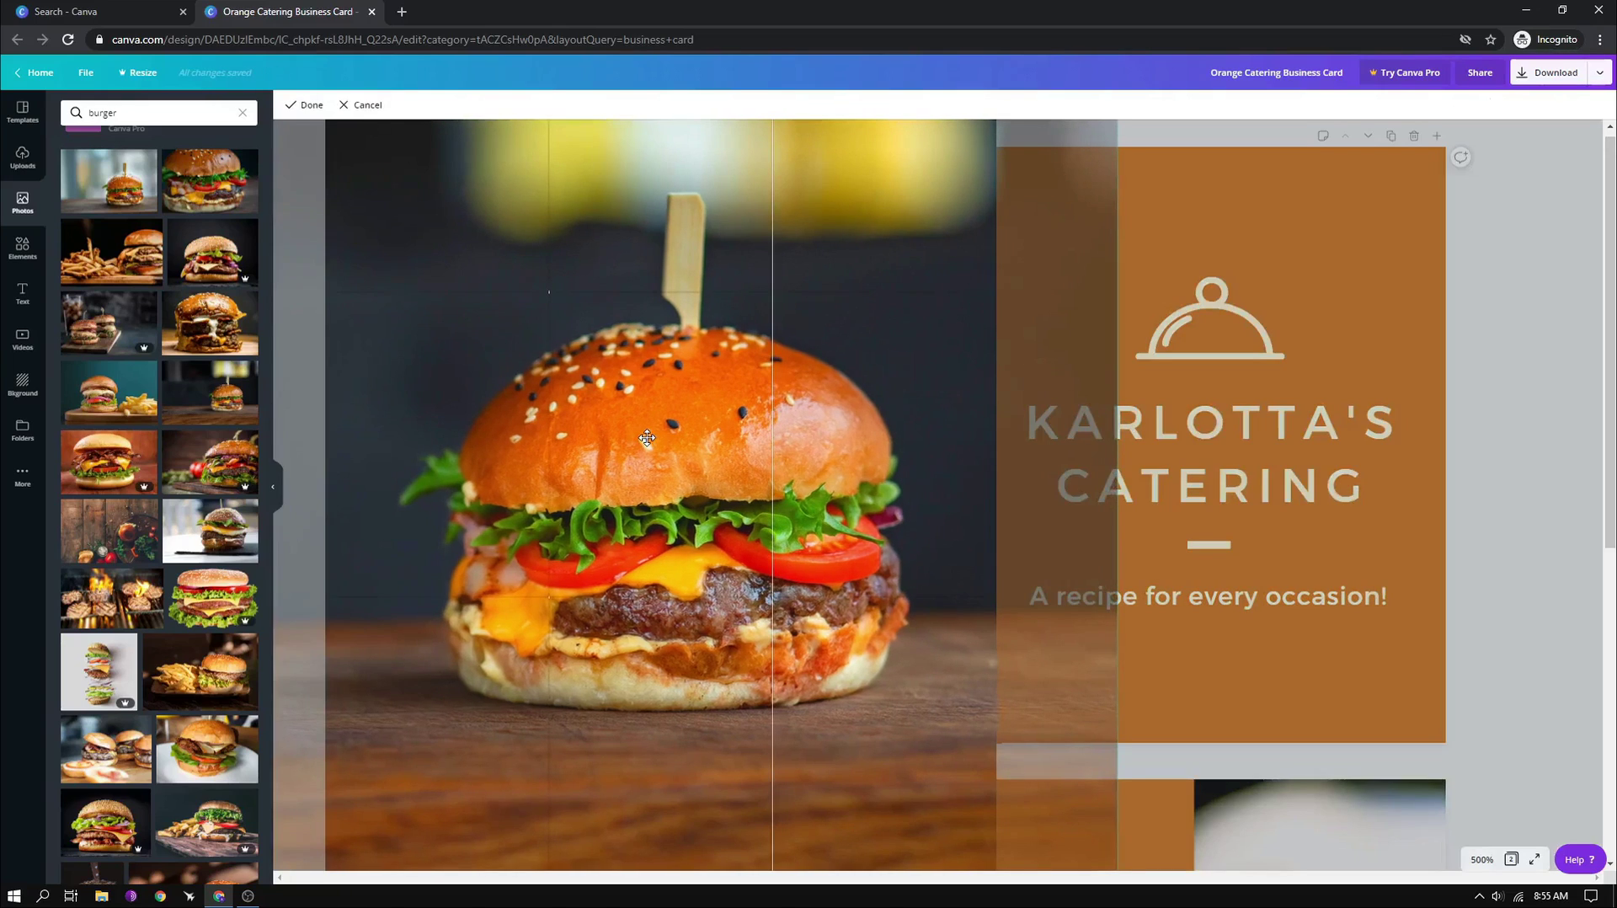
left_click(1535, 285)
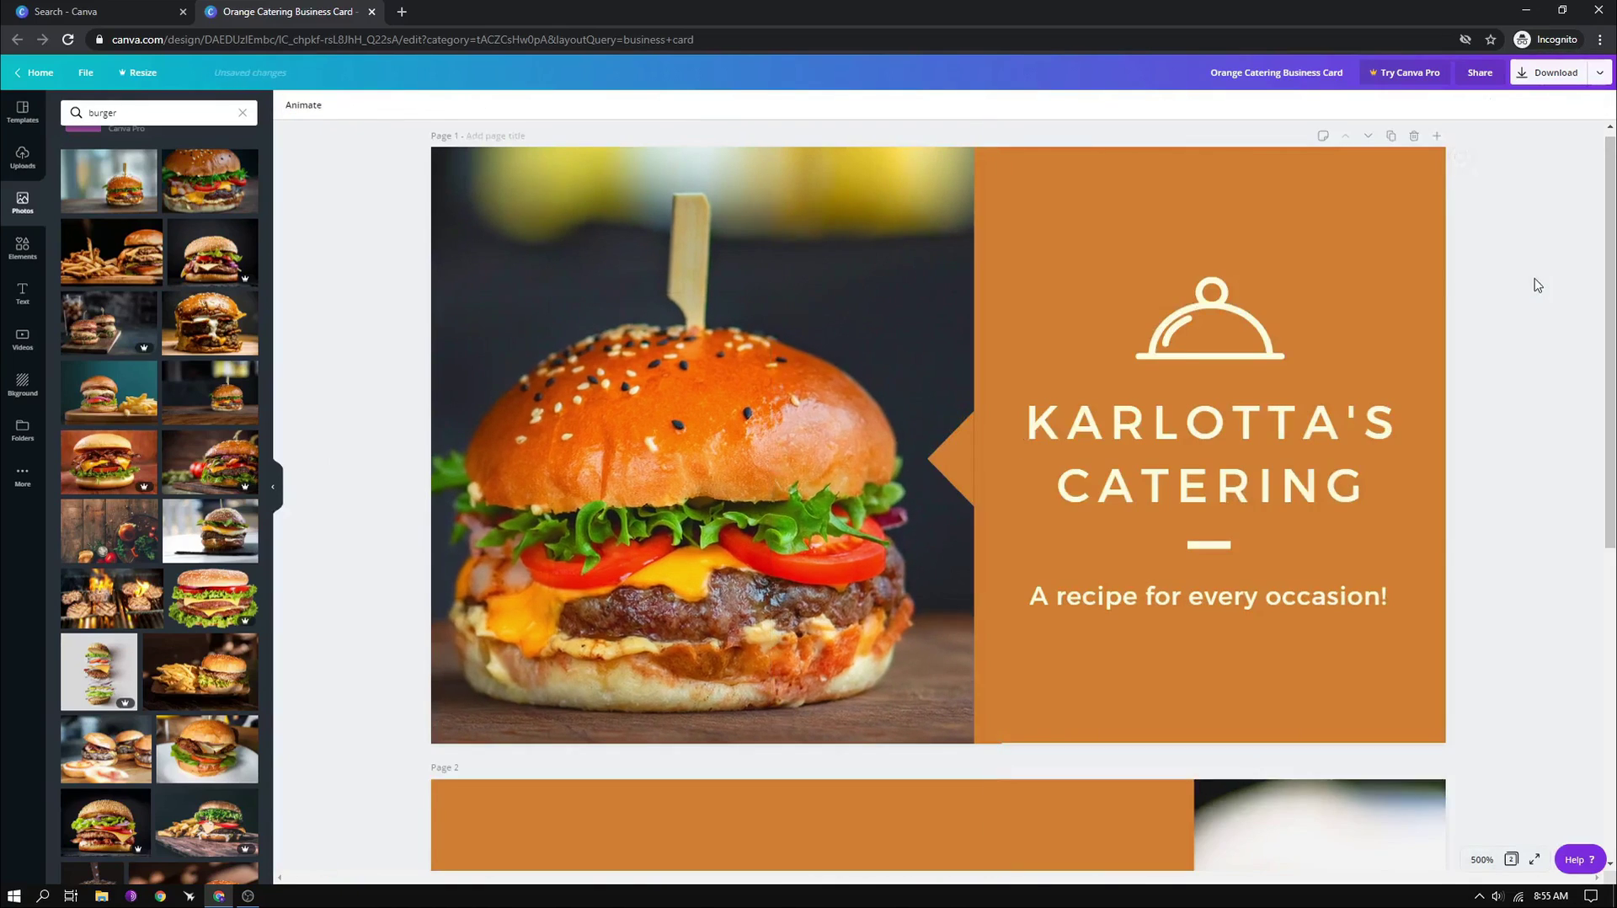
double_click(653, 496)
left_click_drag(653, 496, 670, 495)
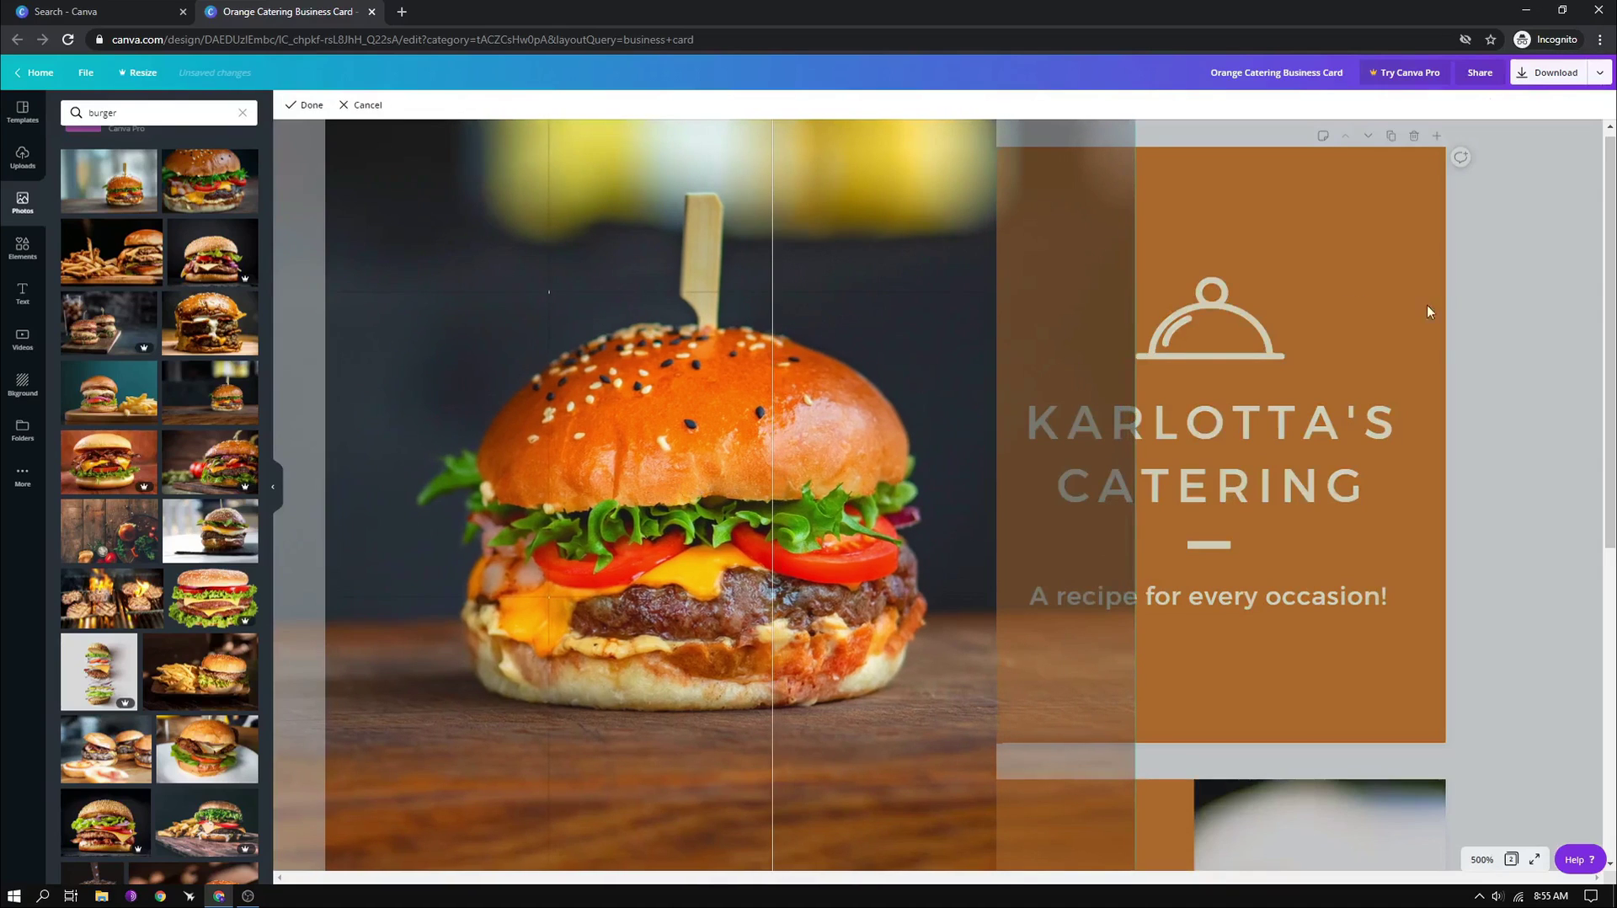
left_click(1481, 305)
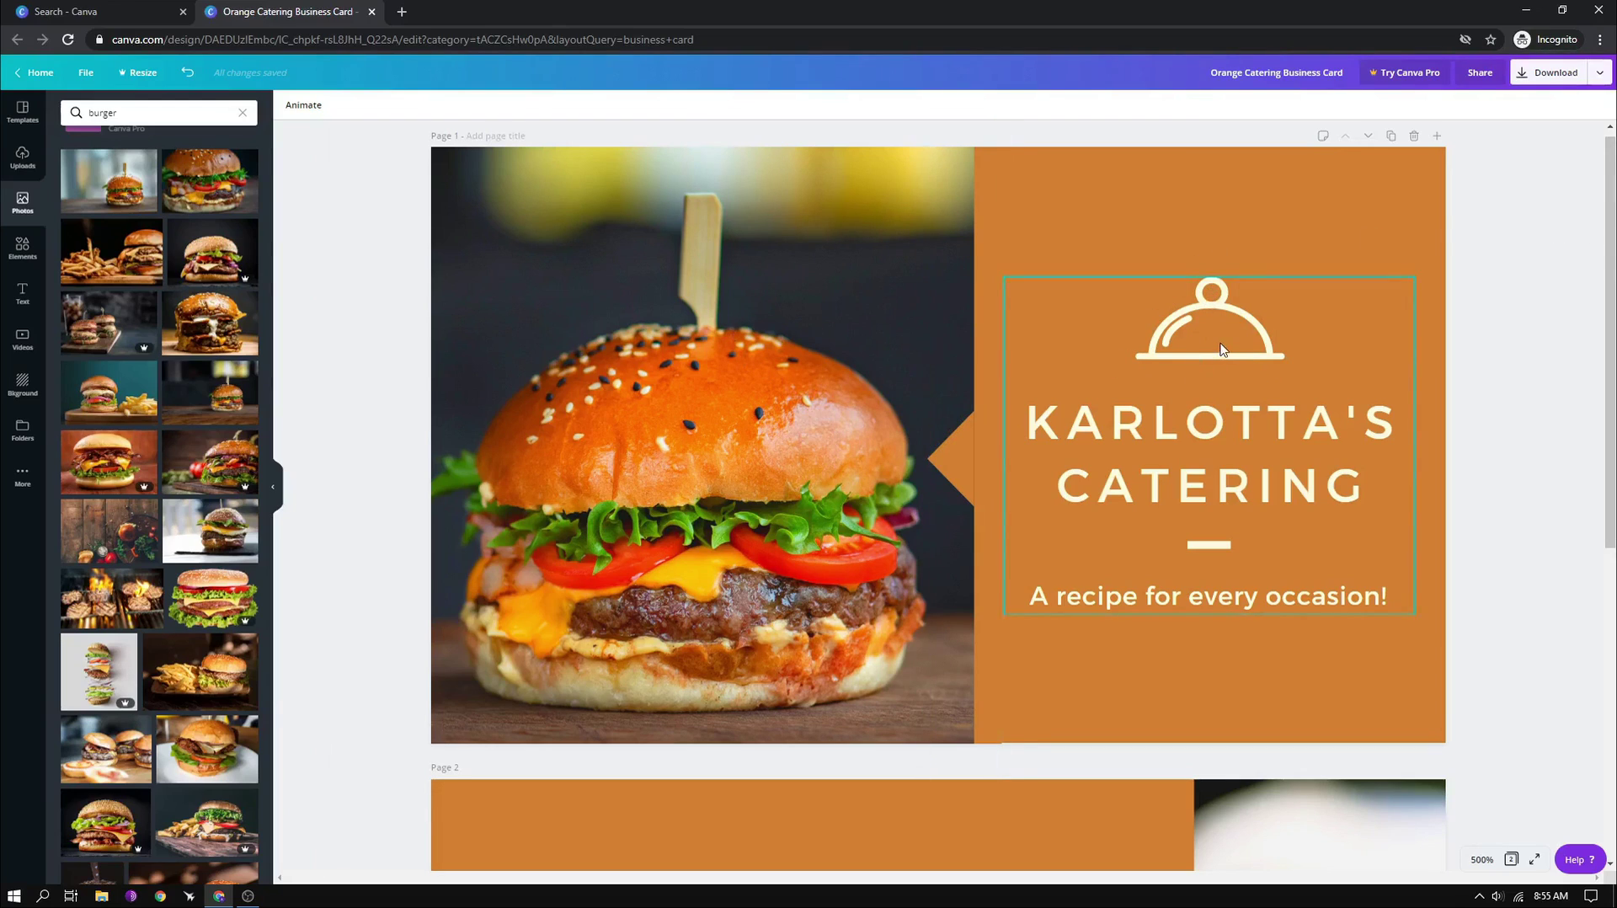
Add the Burger Point logo from Uploads, resize and move it, then delete it
left_click(22, 157)
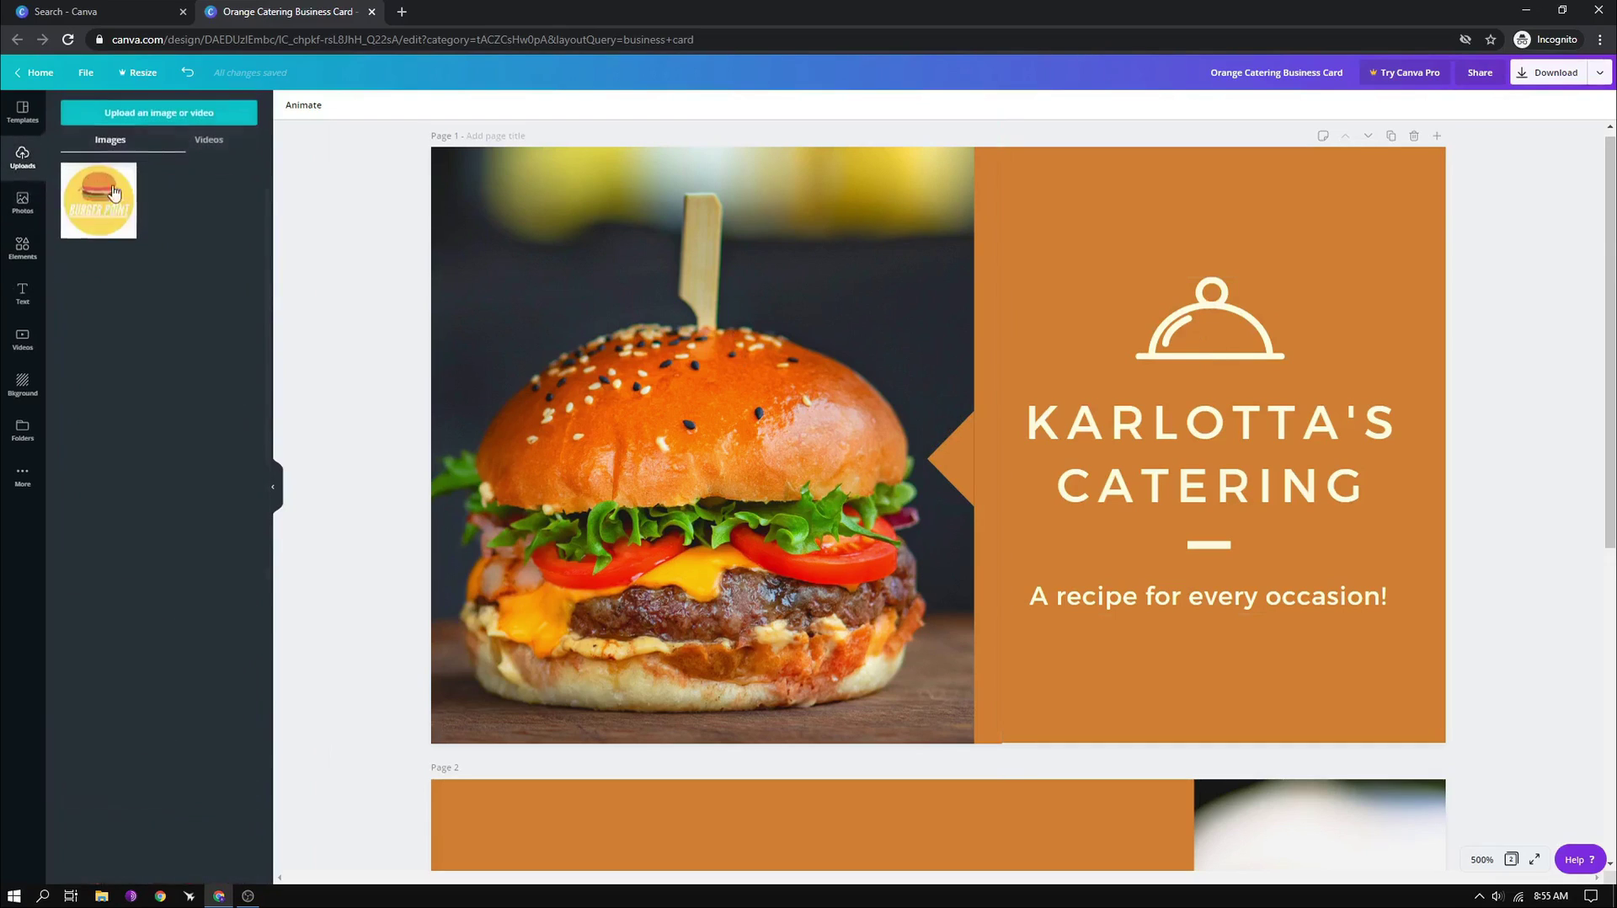
left_click(84, 215)
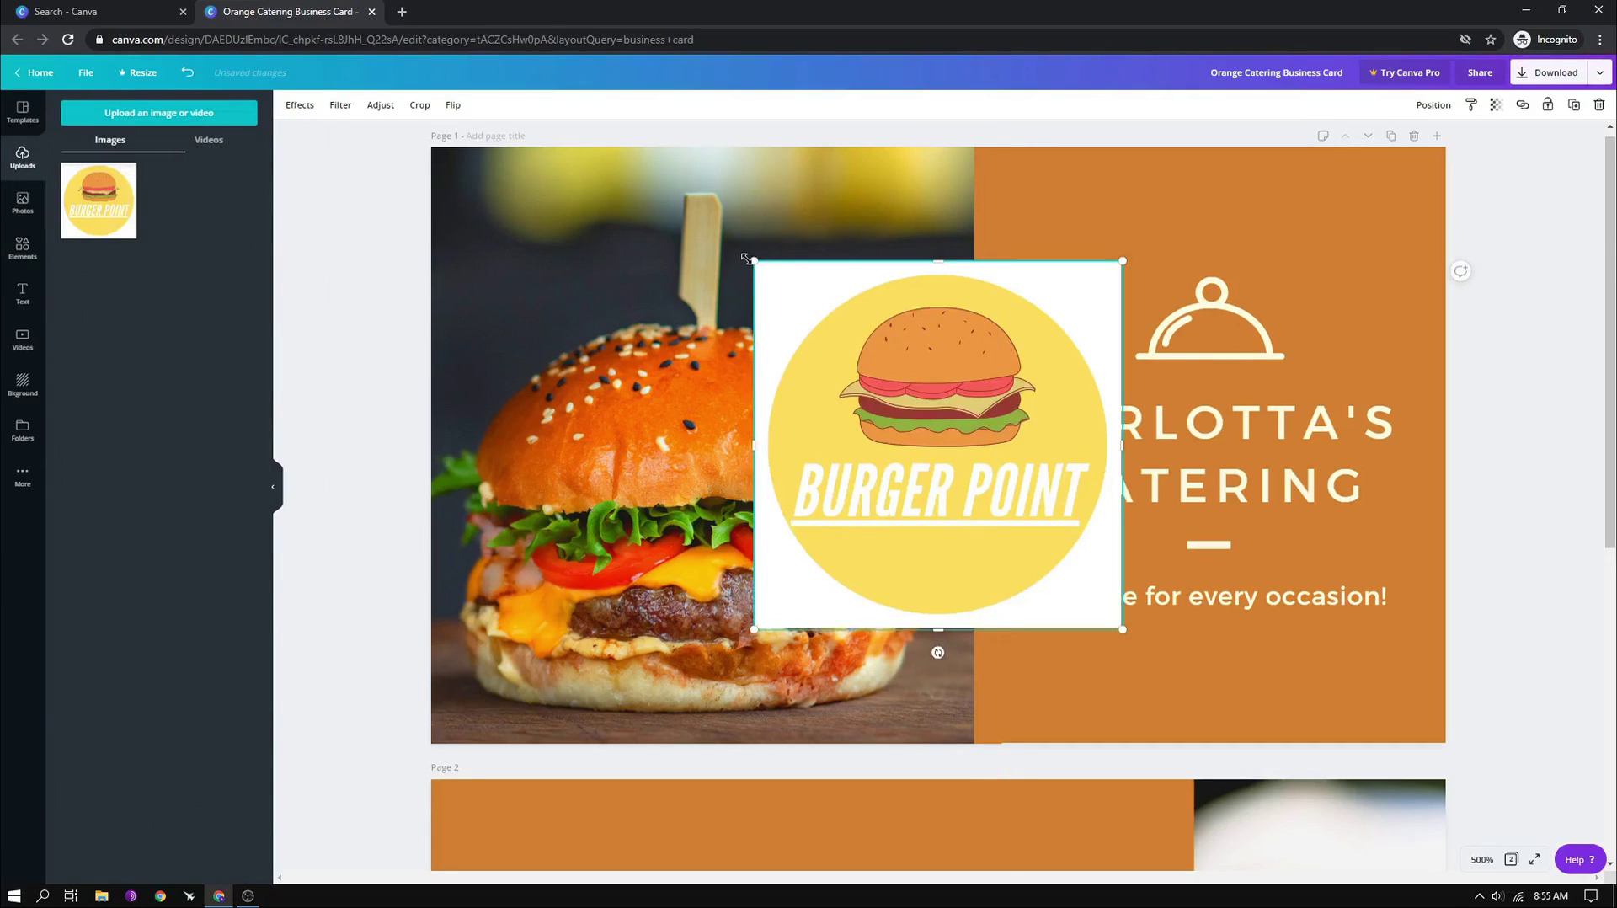
left_click_drag(745, 258, 877, 379)
mouse_move(962, 501)
left_mouse_down()
mouse_move(1185, 296)
mouse_move(1188, 376)
left_mouse_up()
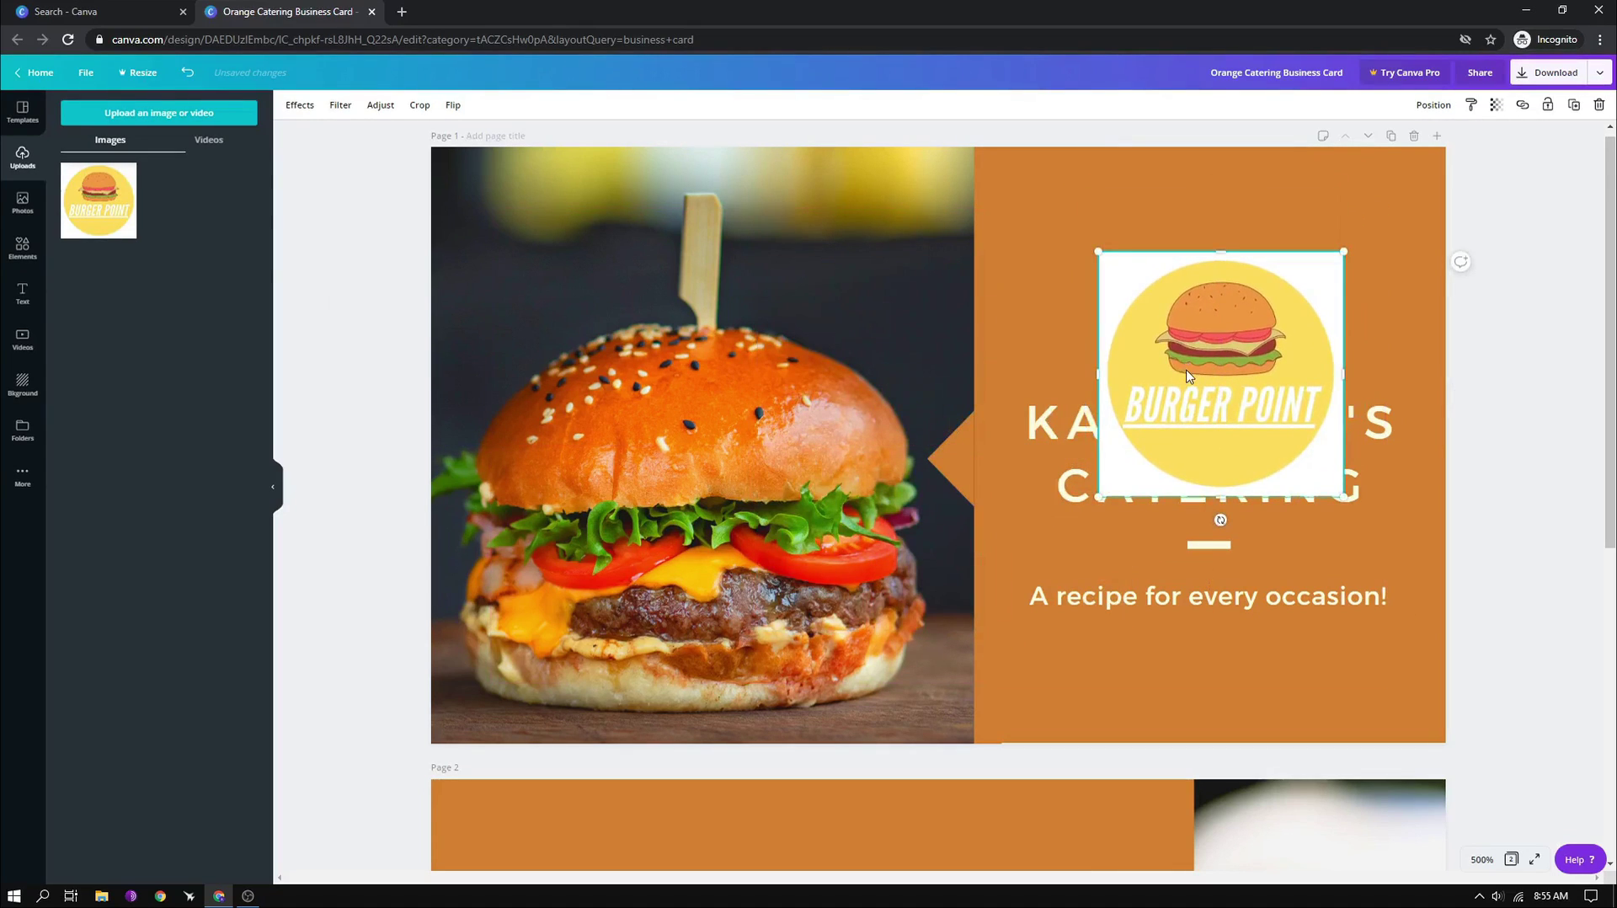
key("Delete")
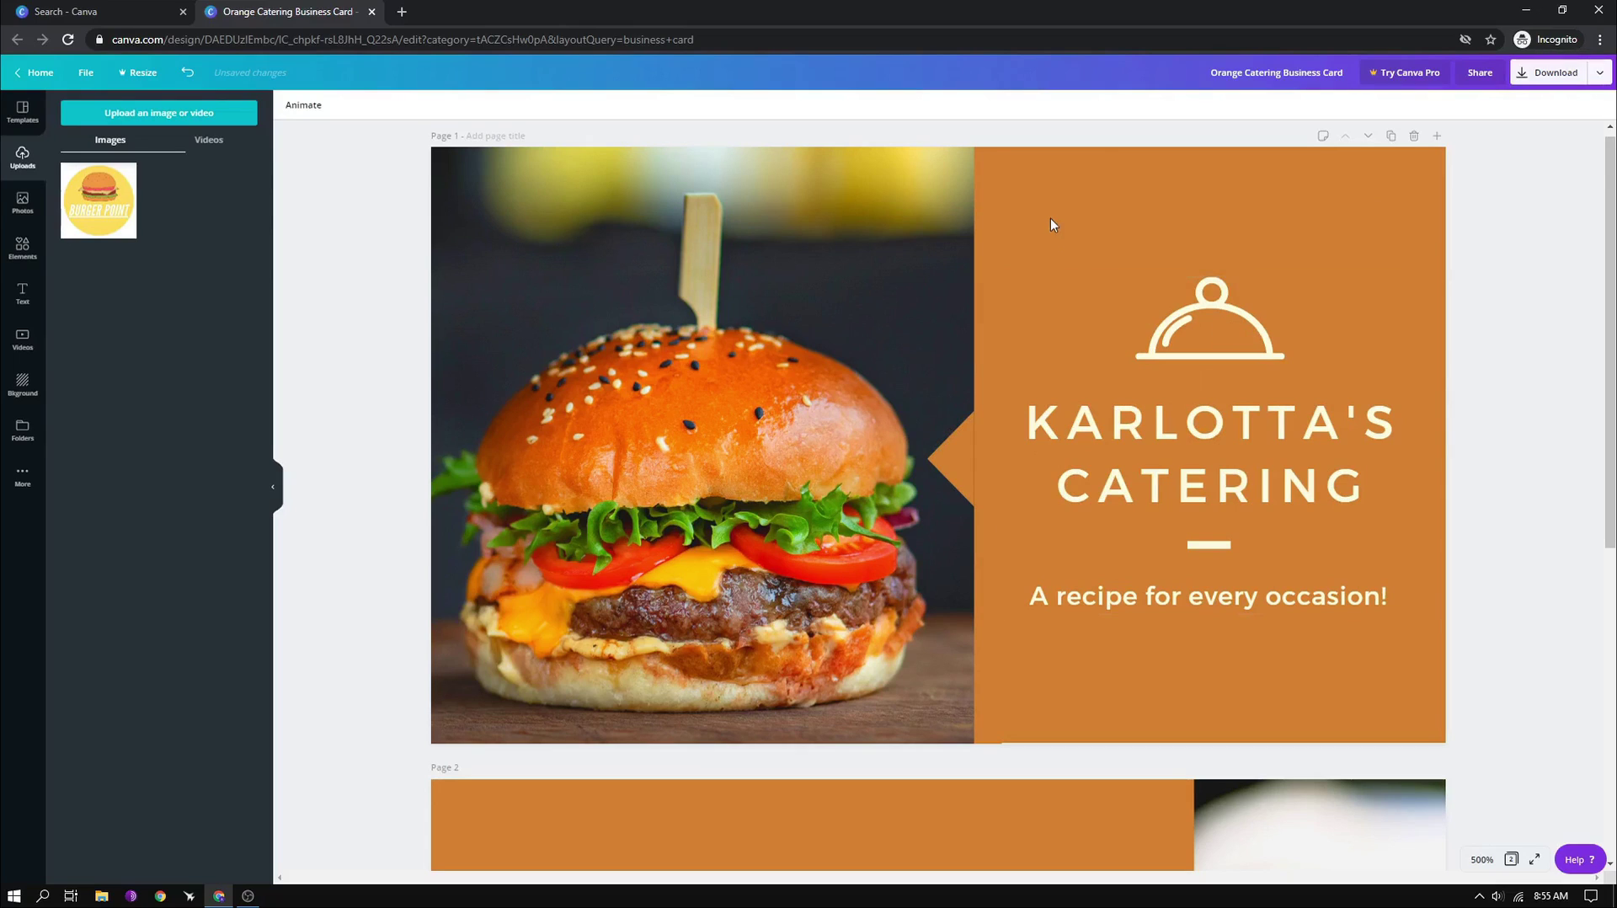
Recolour the page background and the orange strip with its arrow point to yellow
left_click(1049, 219)
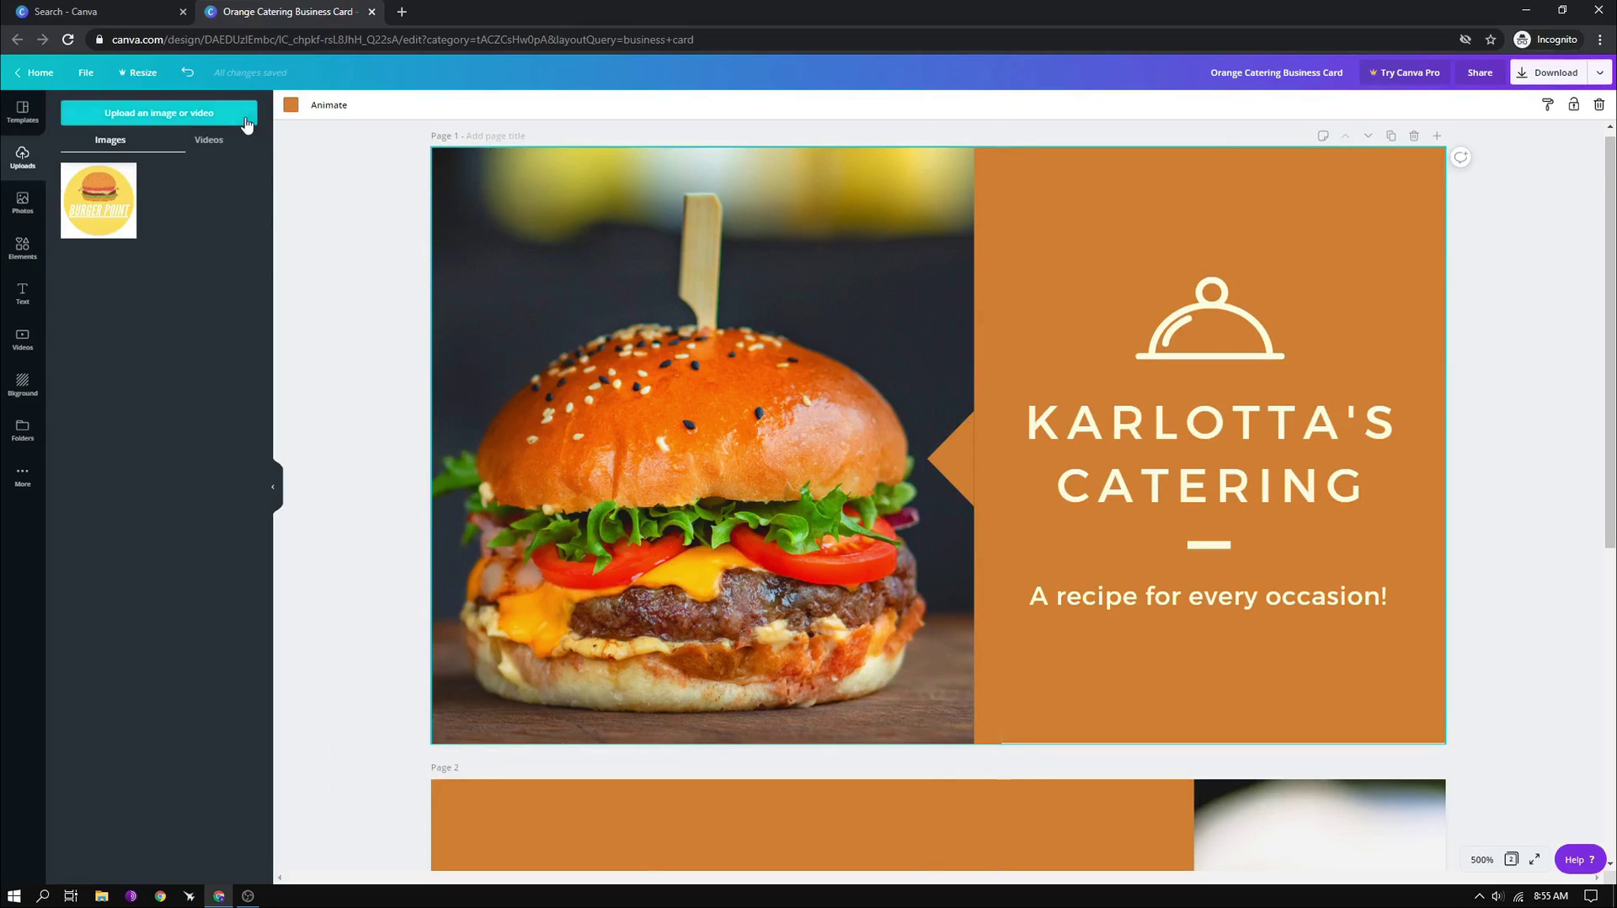
mouse_move(99, 200)
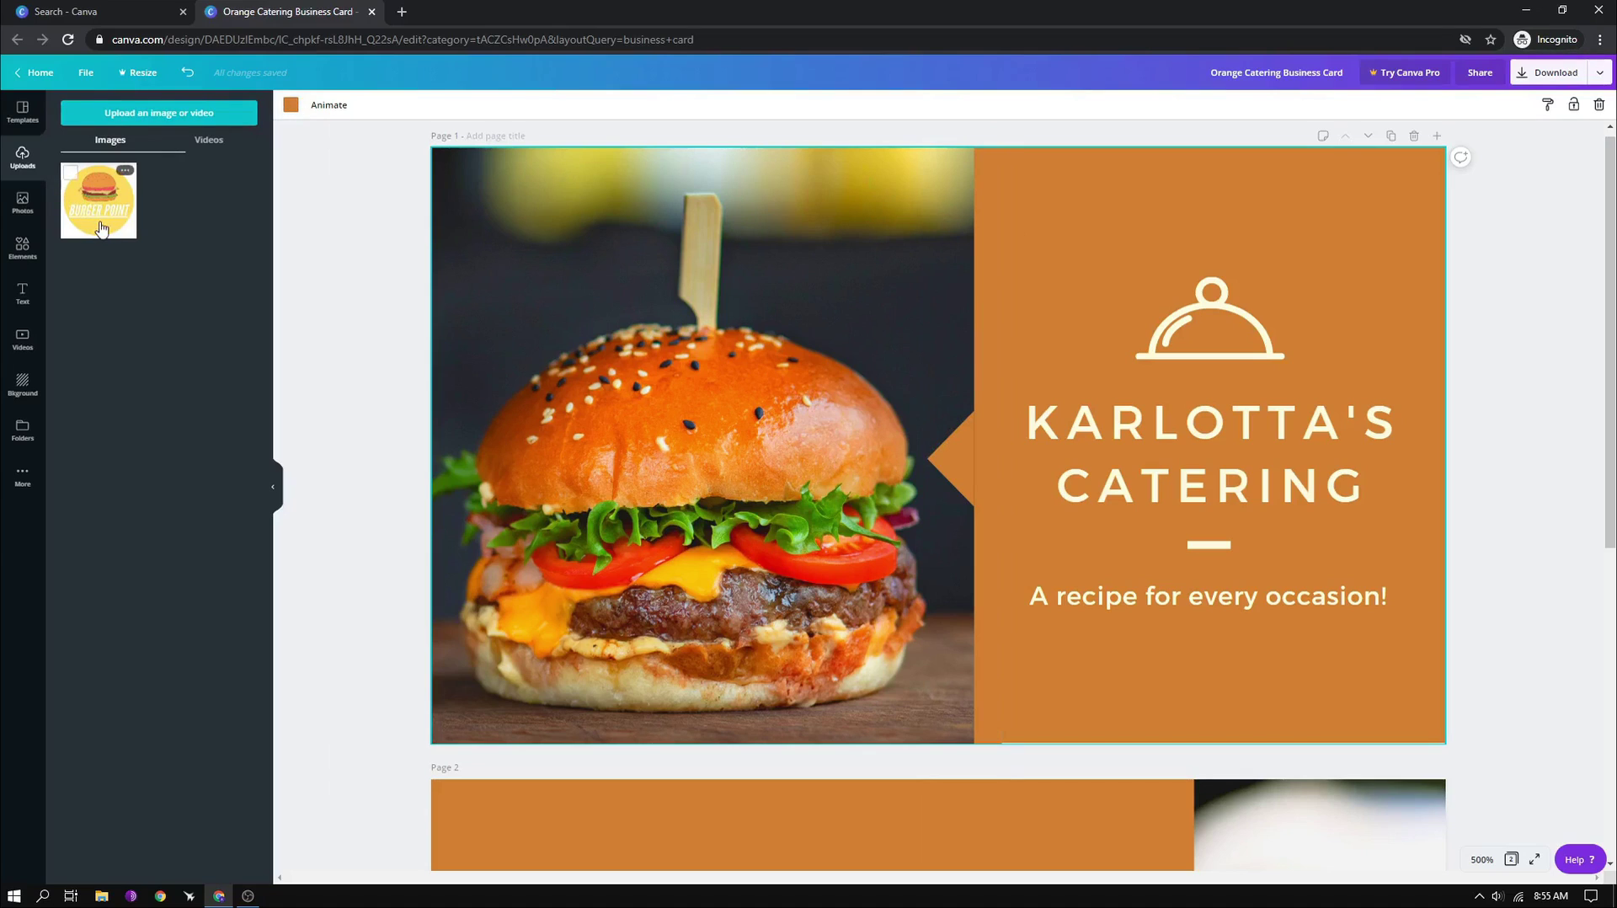
left_click(290, 104)
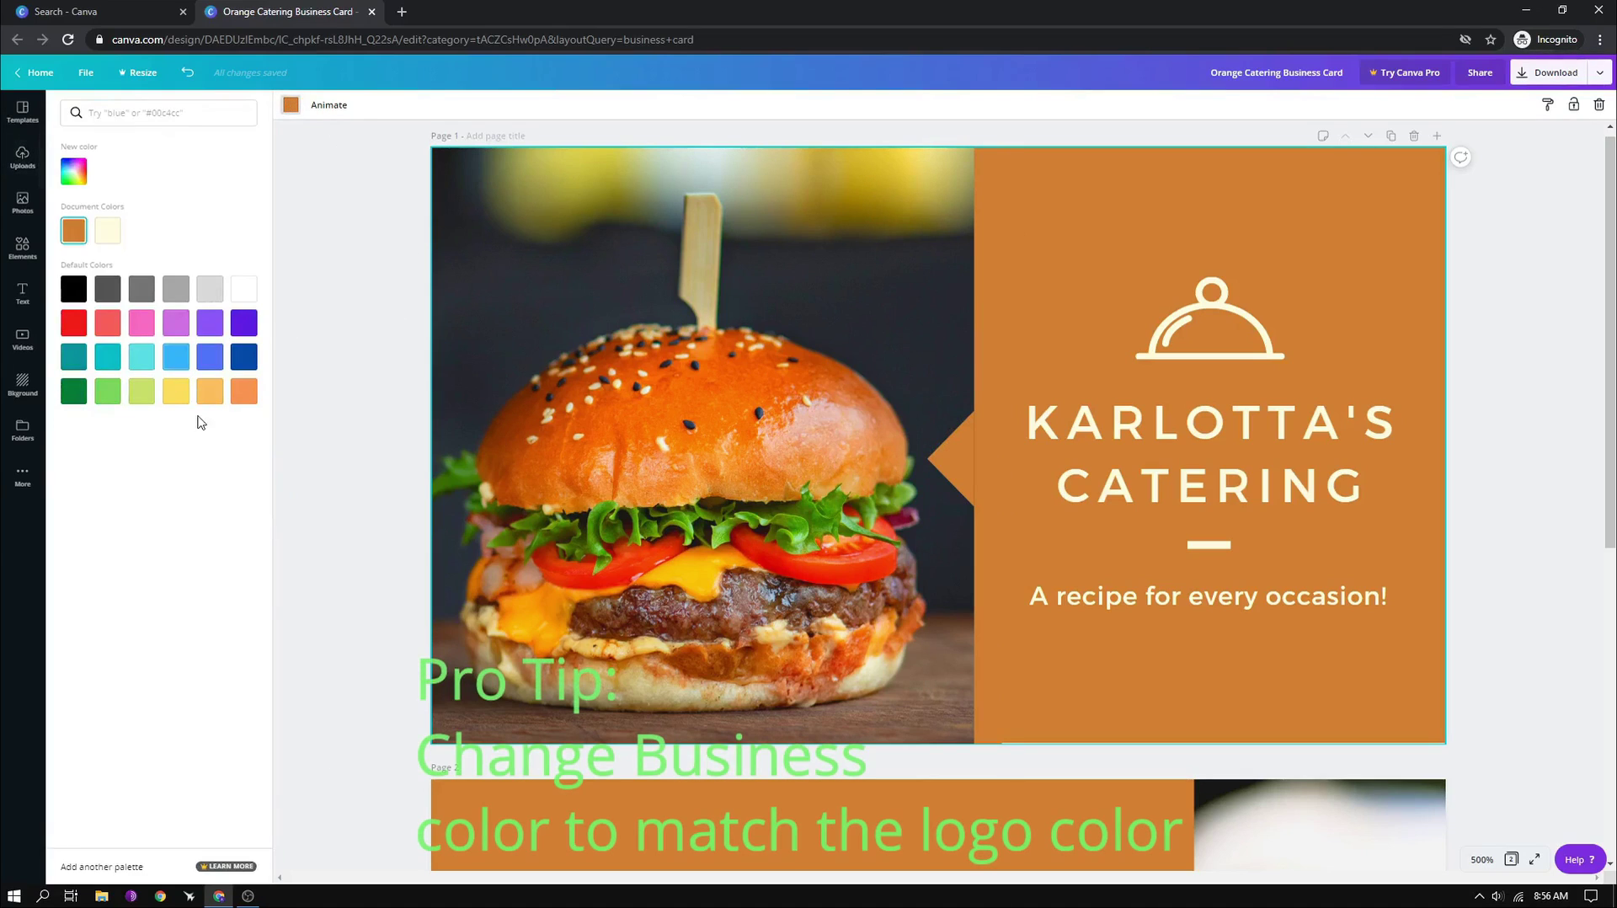
left_click(176, 391)
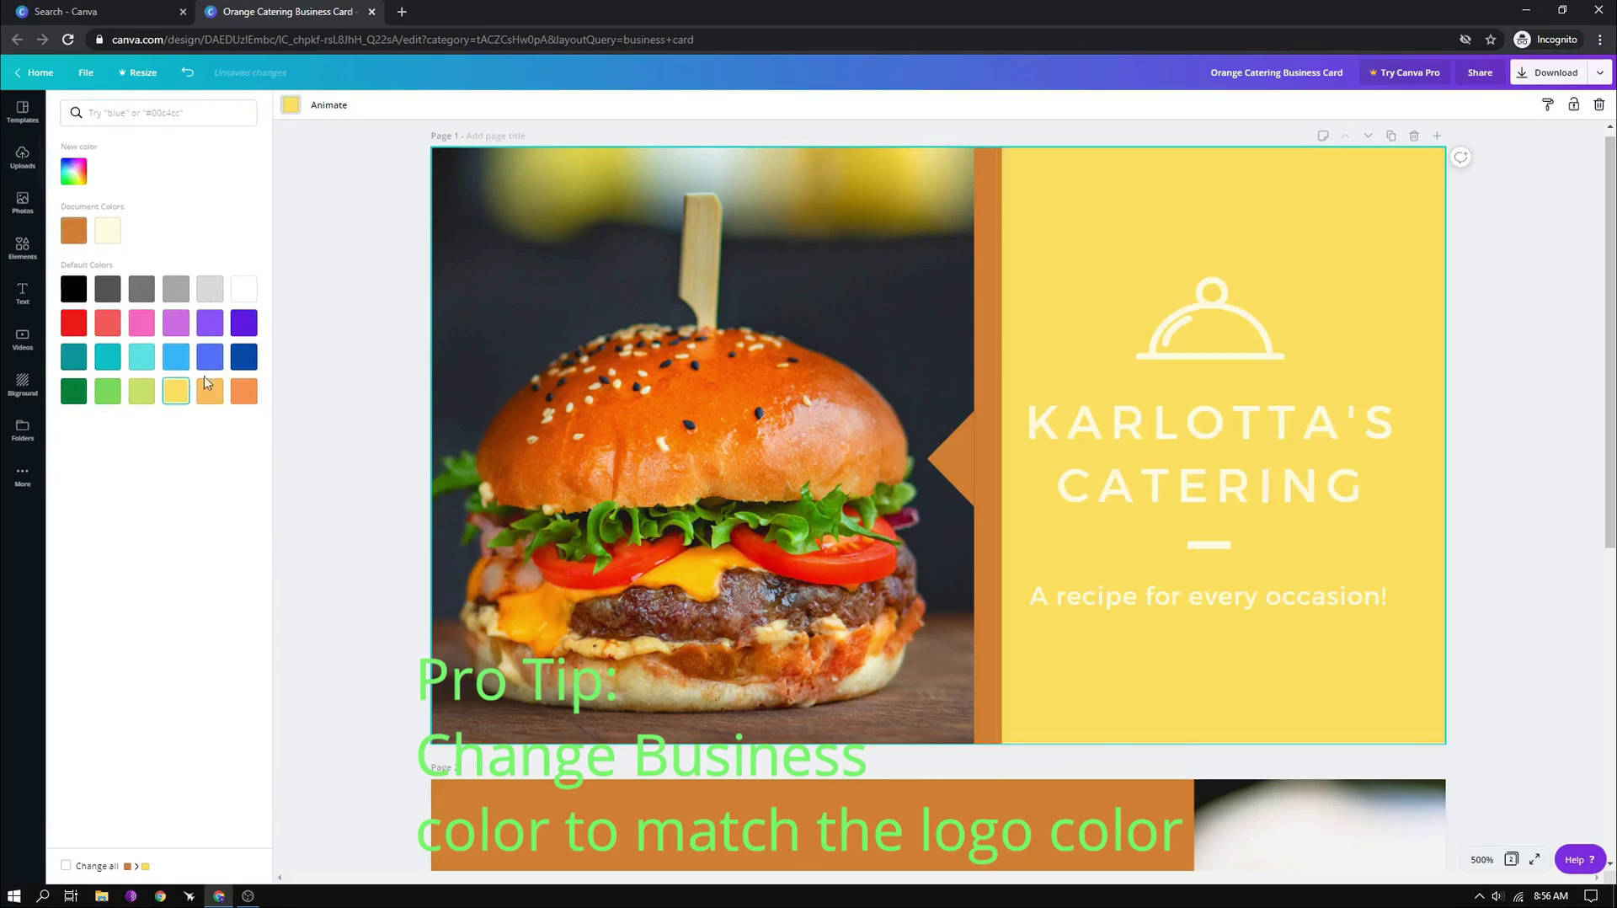
left_click(985, 398)
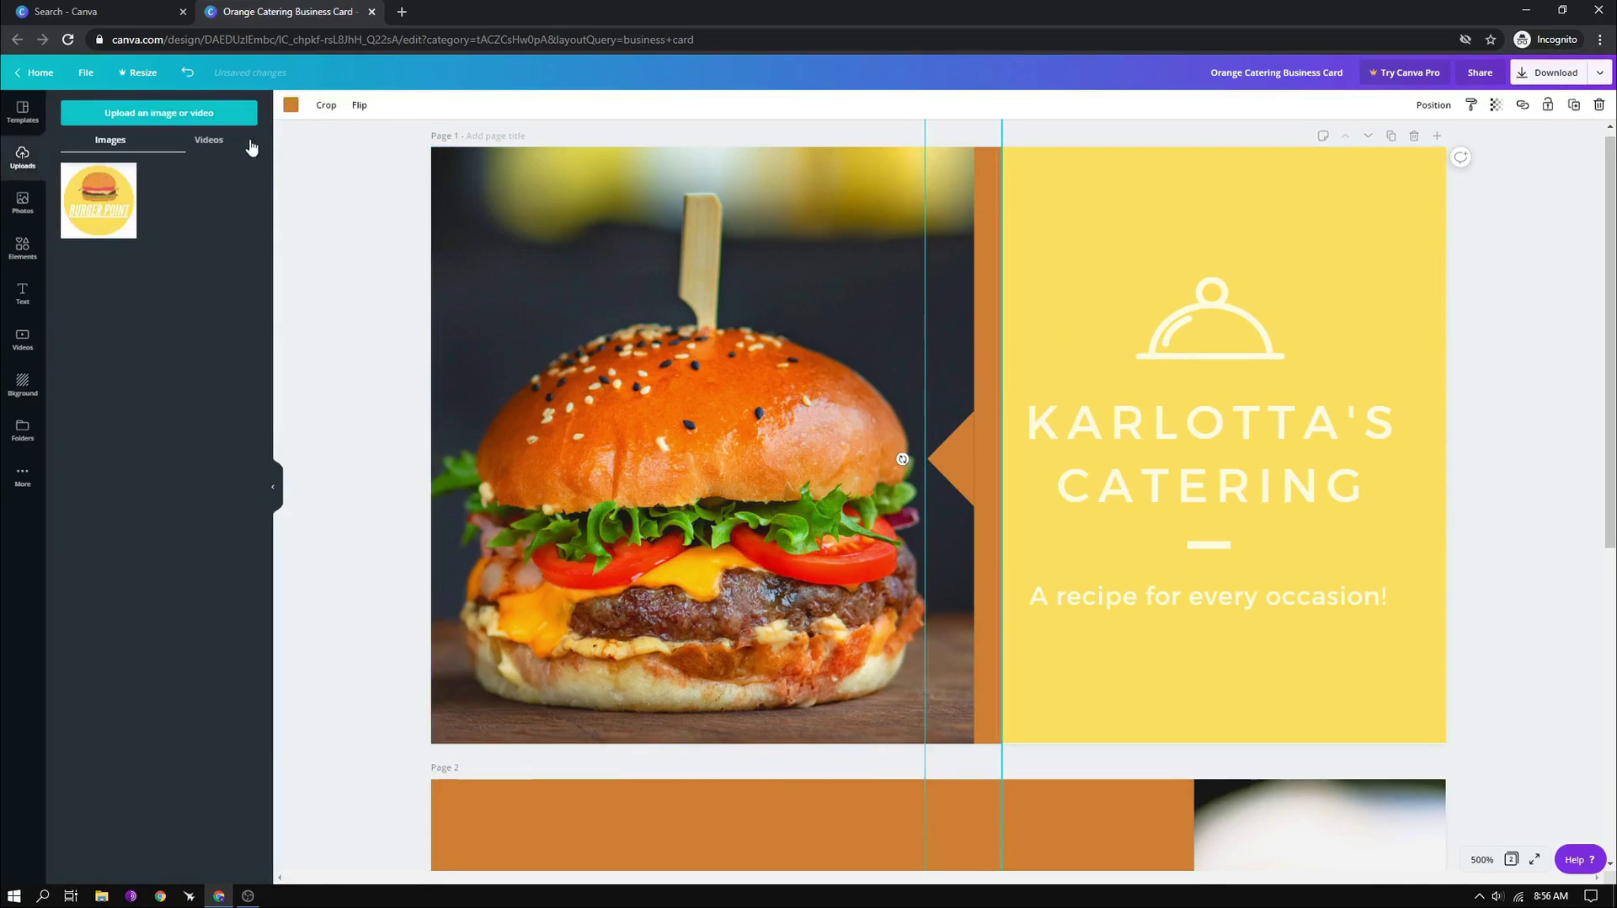
left_click(289, 104)
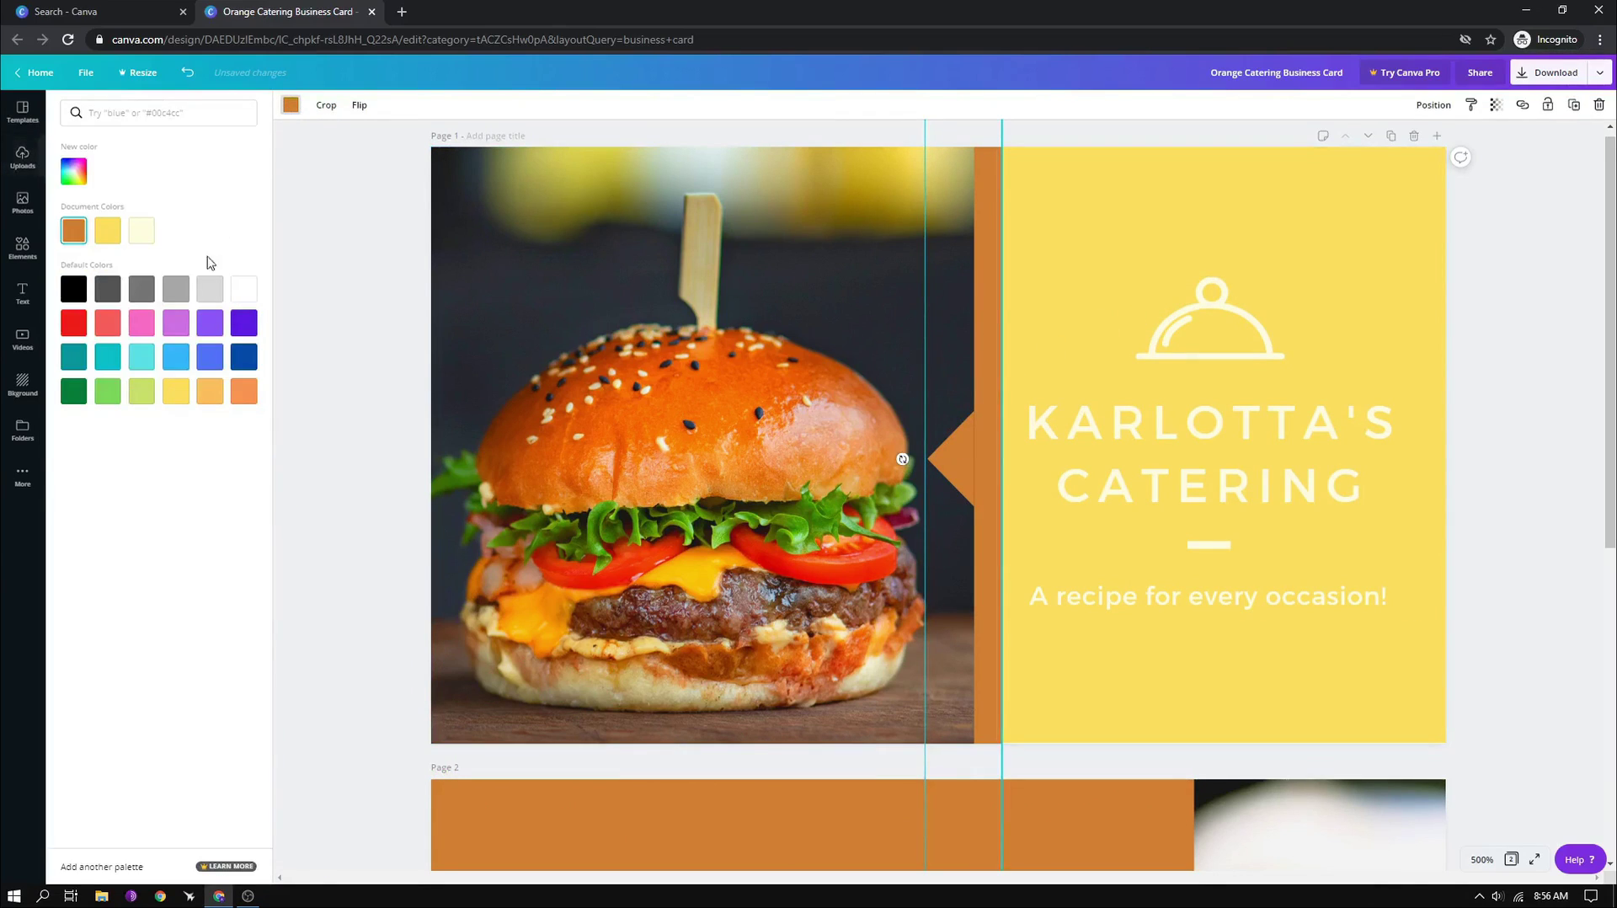
left_click(175, 403)
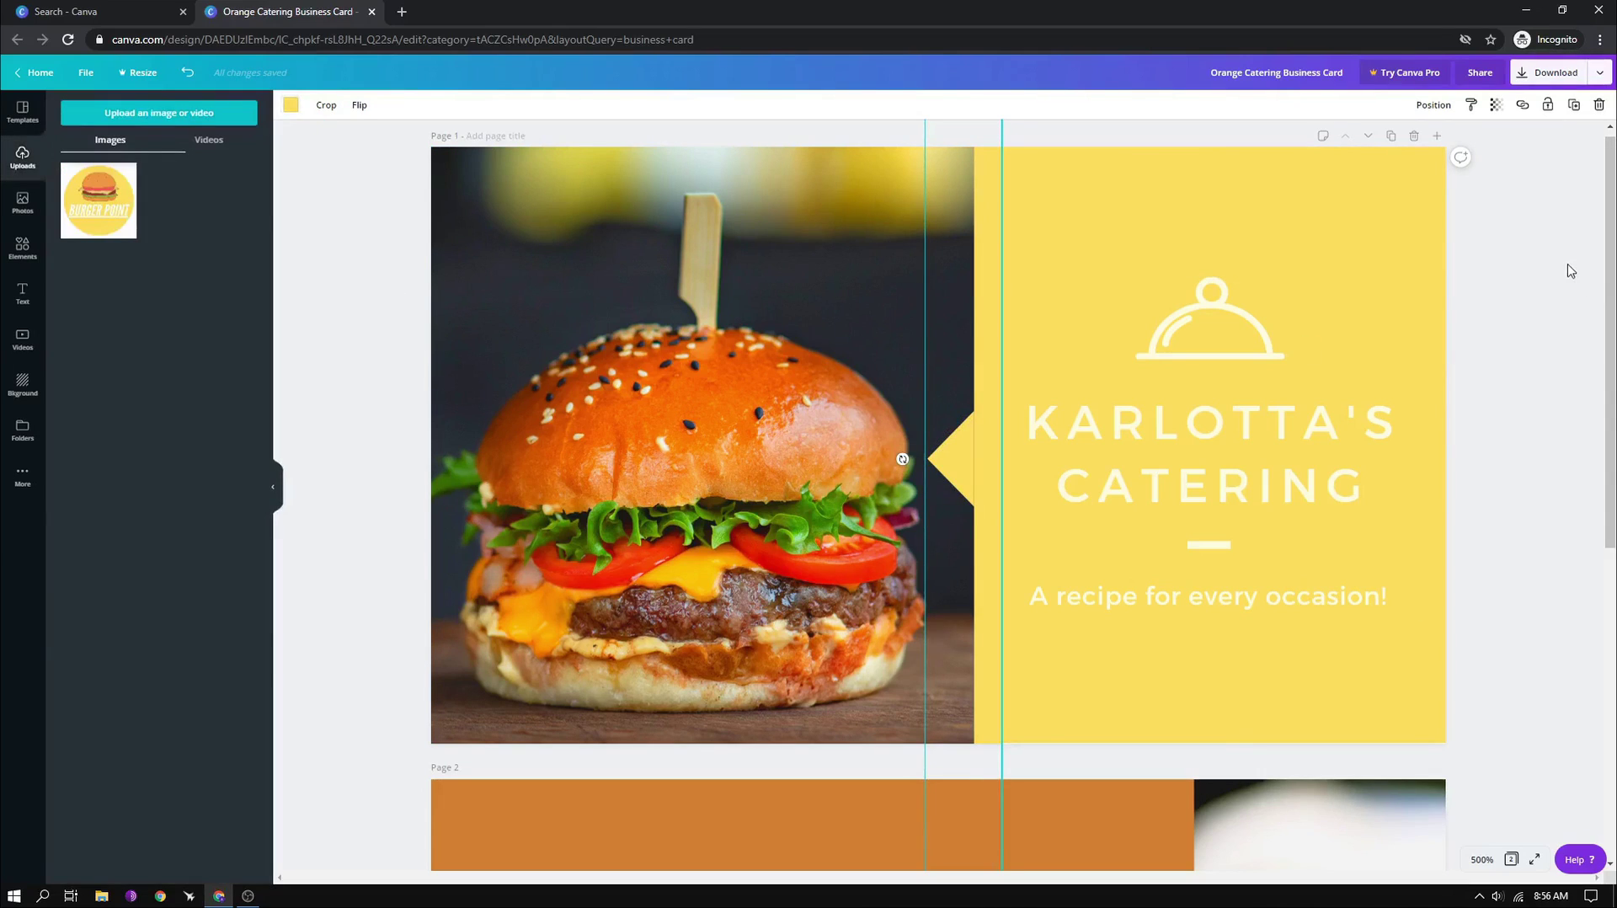
left_click(1571, 270)
Replace the KARLOTTA'S CATERING heading with 'BURGER POINT' and make it bold
double_click(1183, 432)
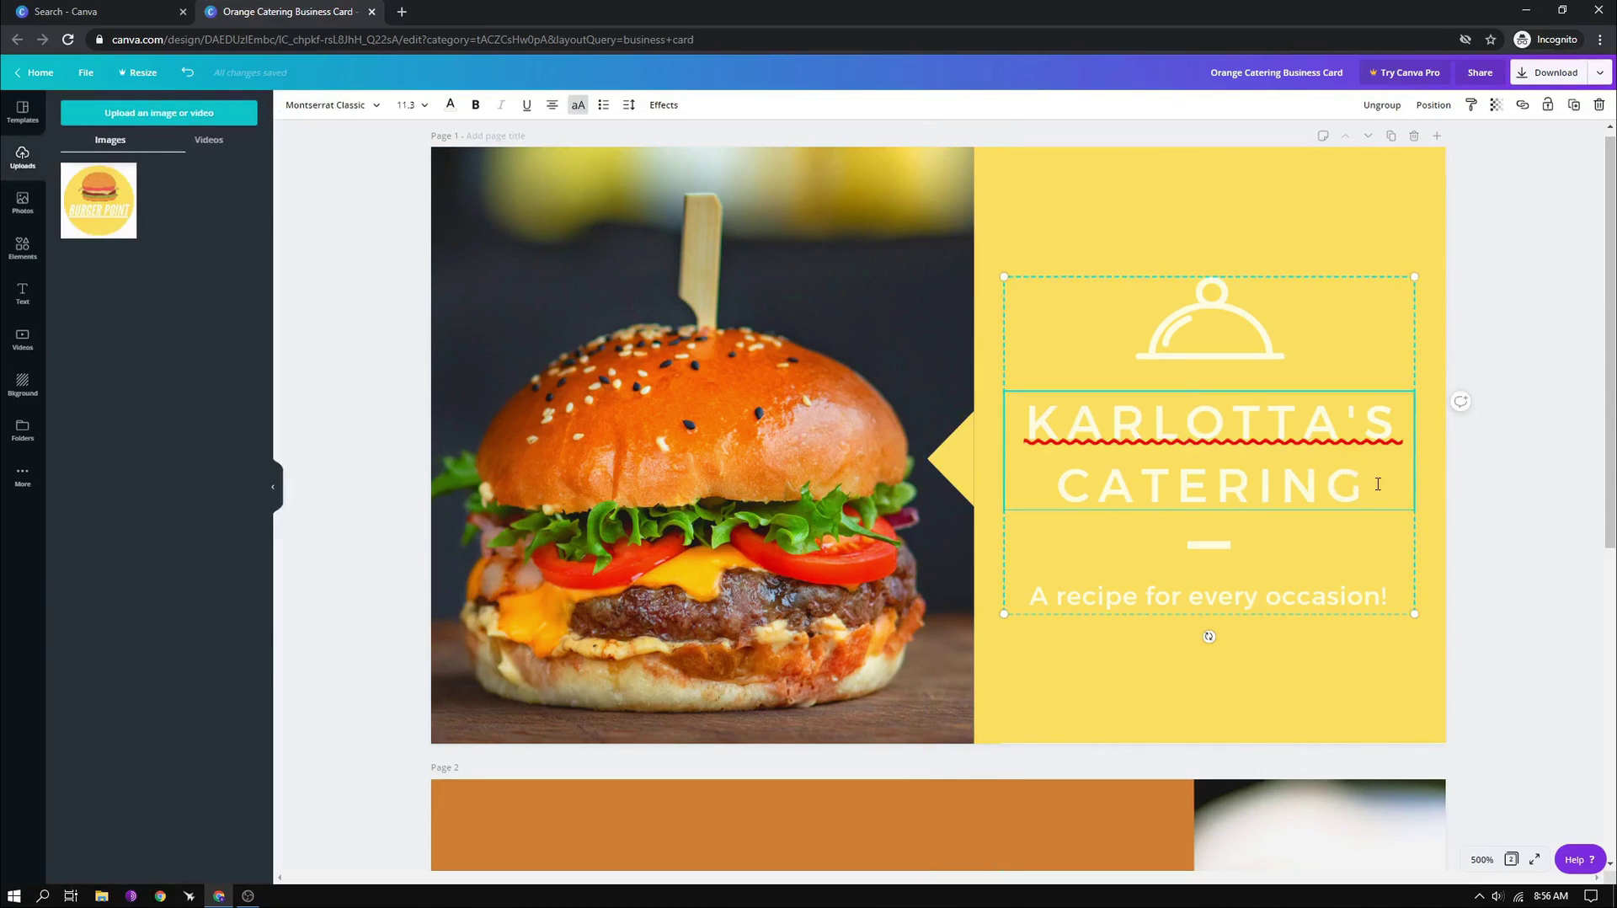
left_click_drag(1377, 484, 1060, 425)
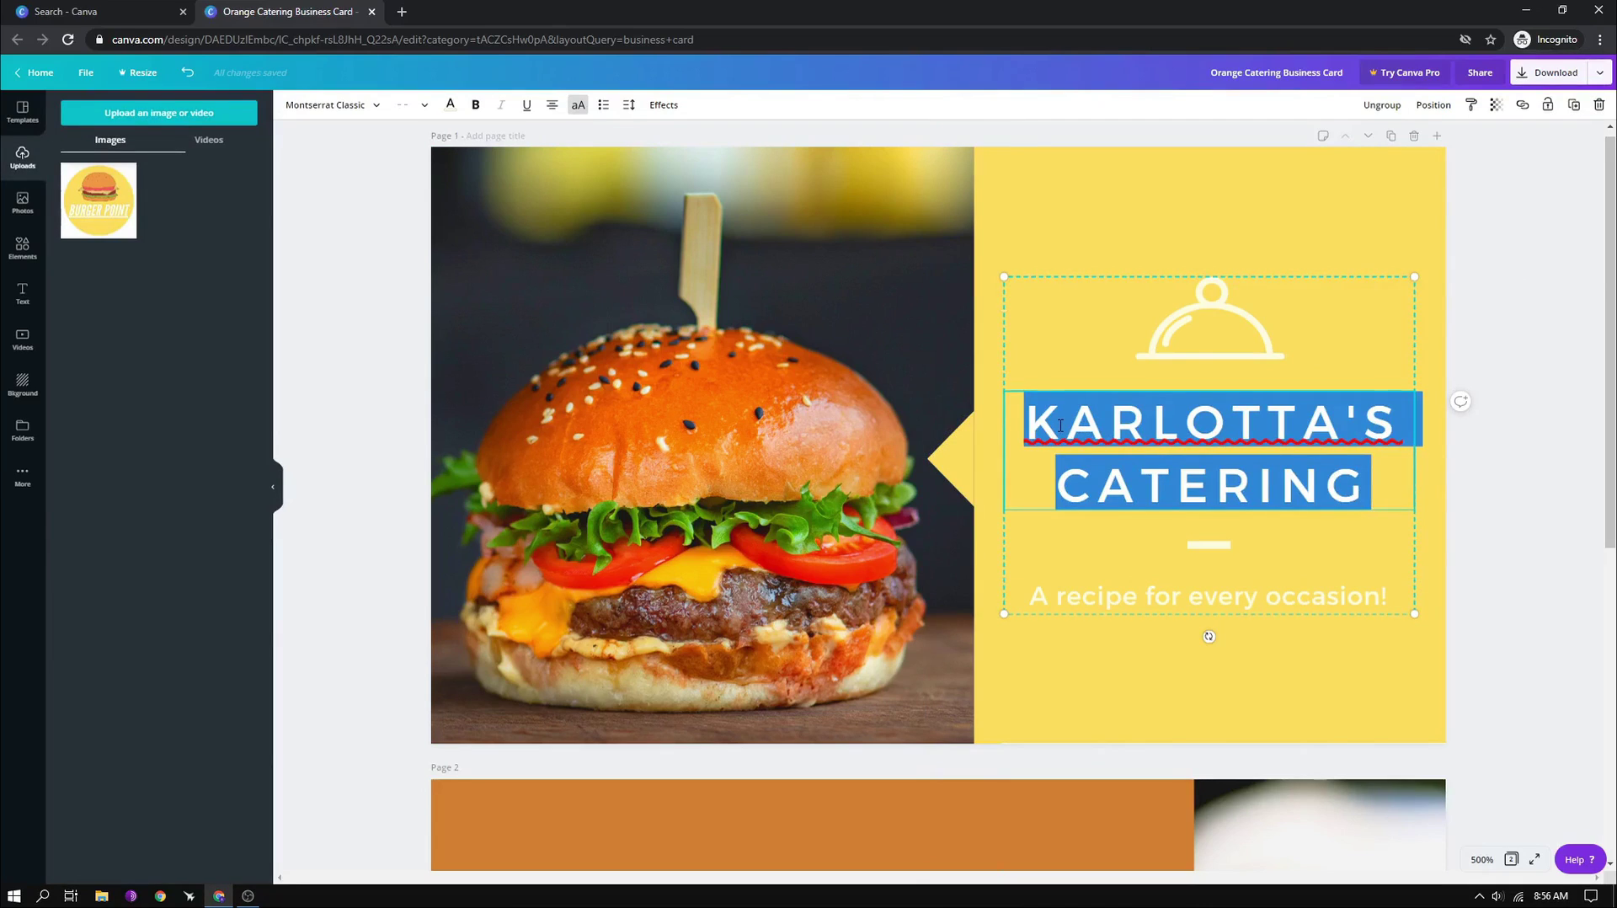
key("BackSpace")
type("BURGER ")
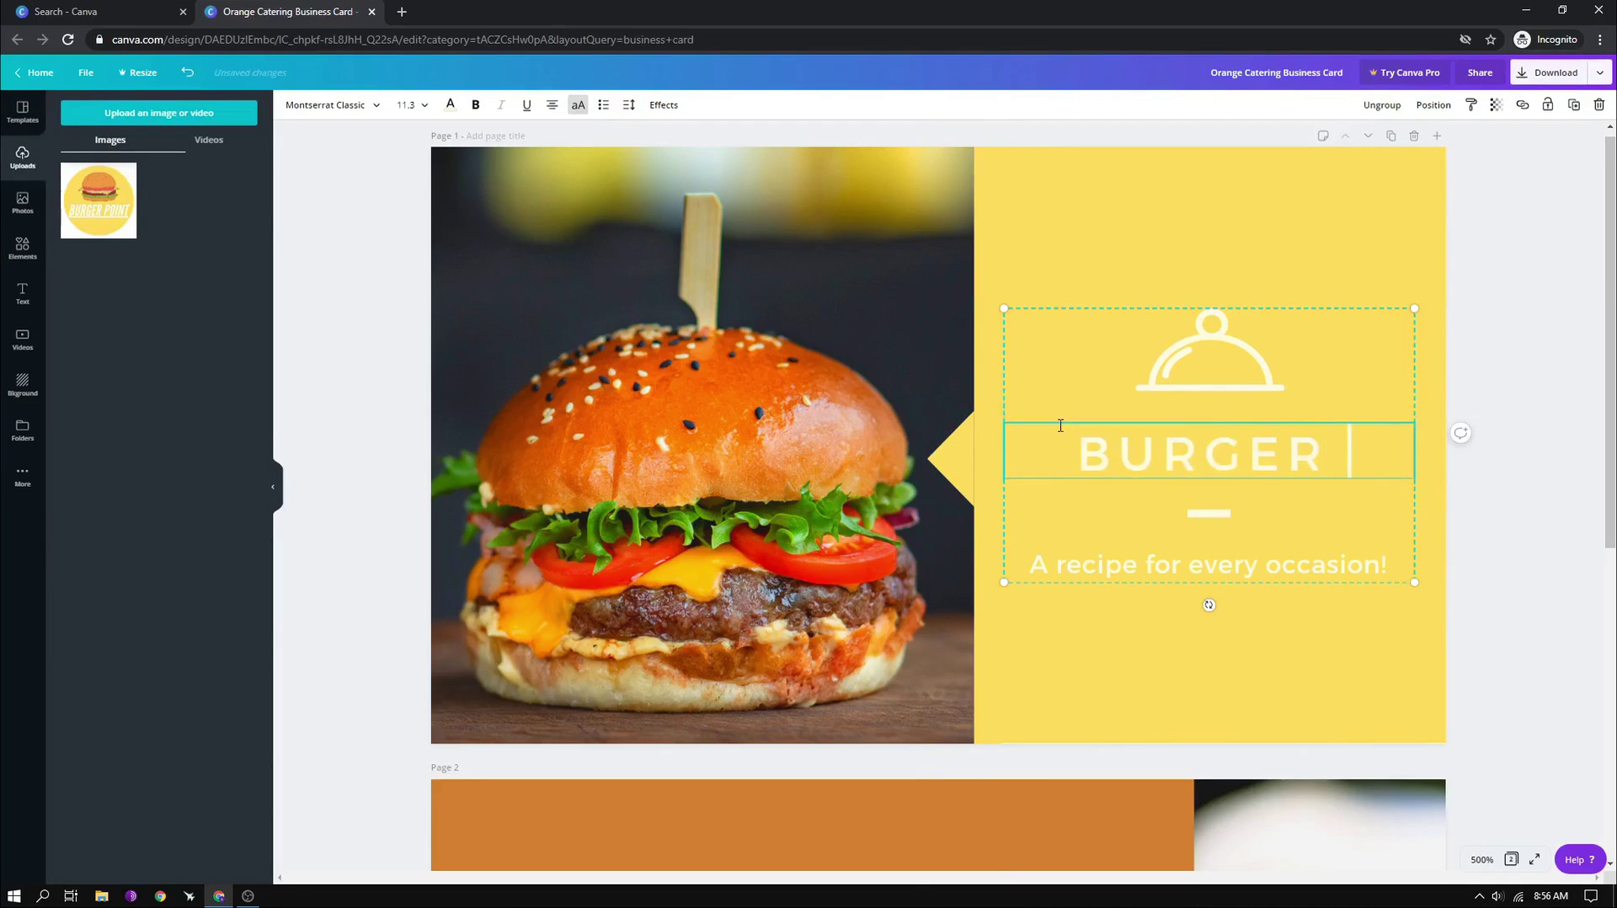
type("POINT")
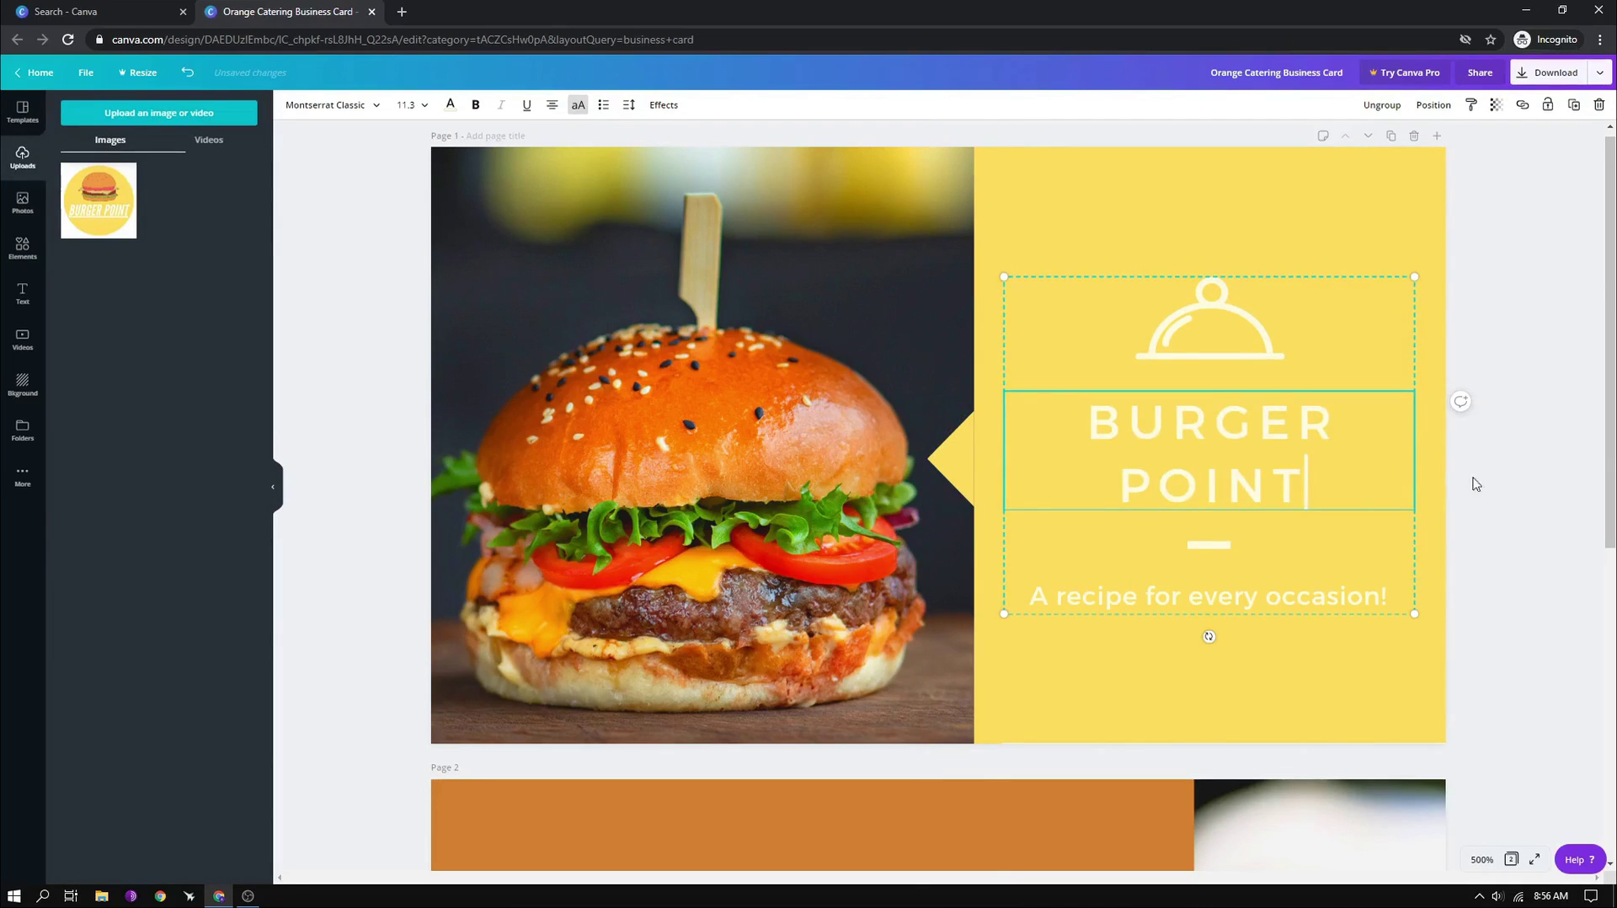
left_click_drag(1305, 469, 1085, 438)
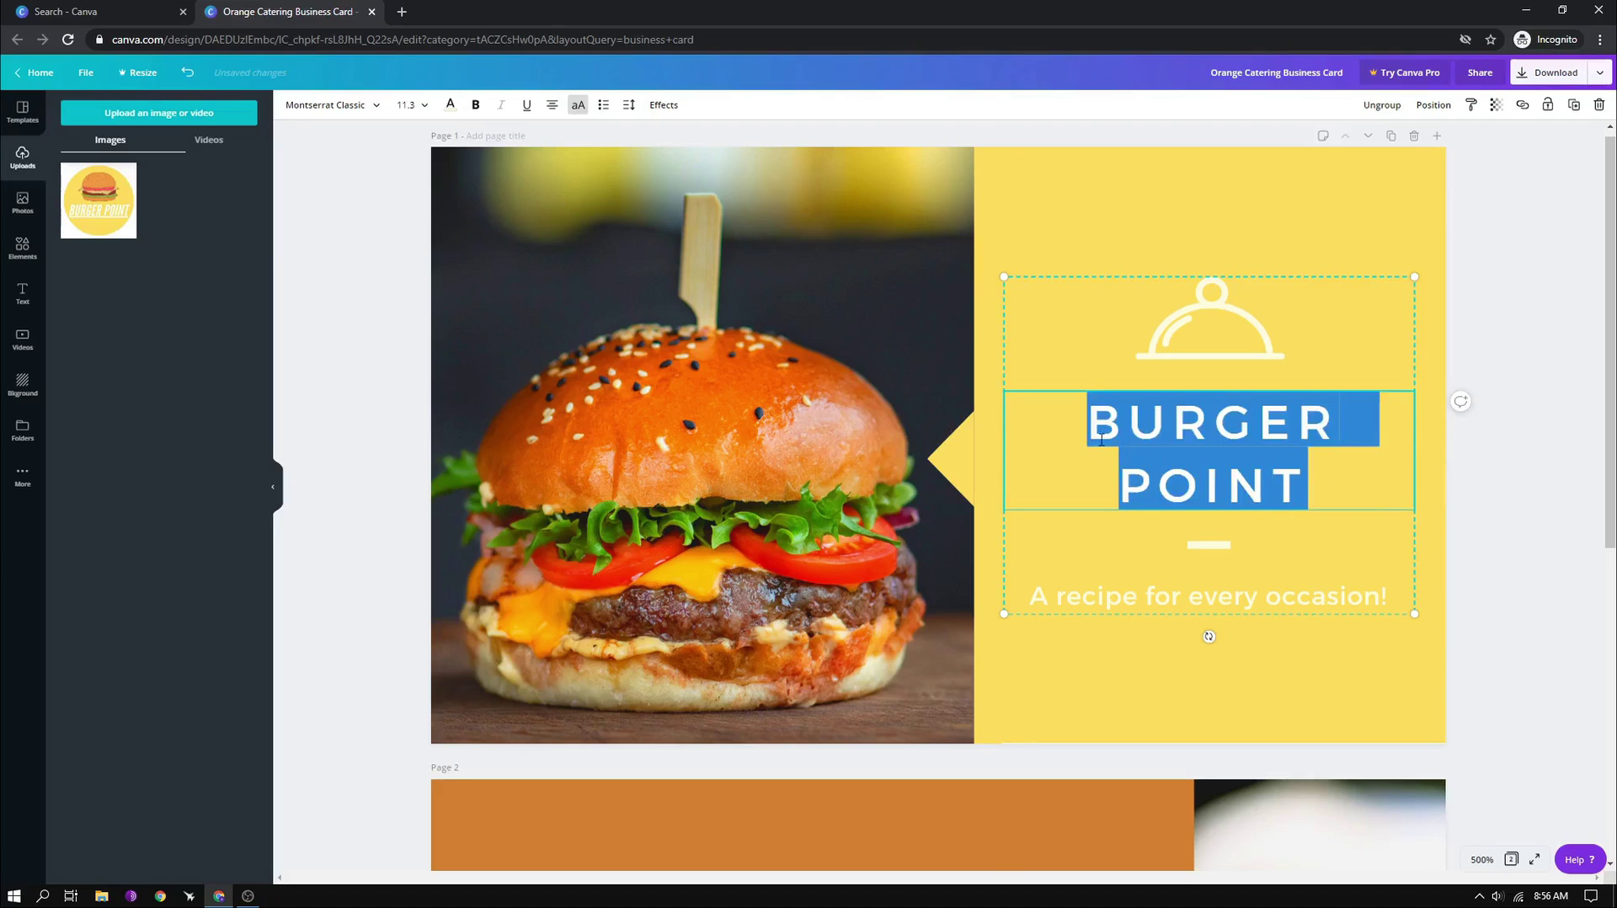
left_click(476, 106)
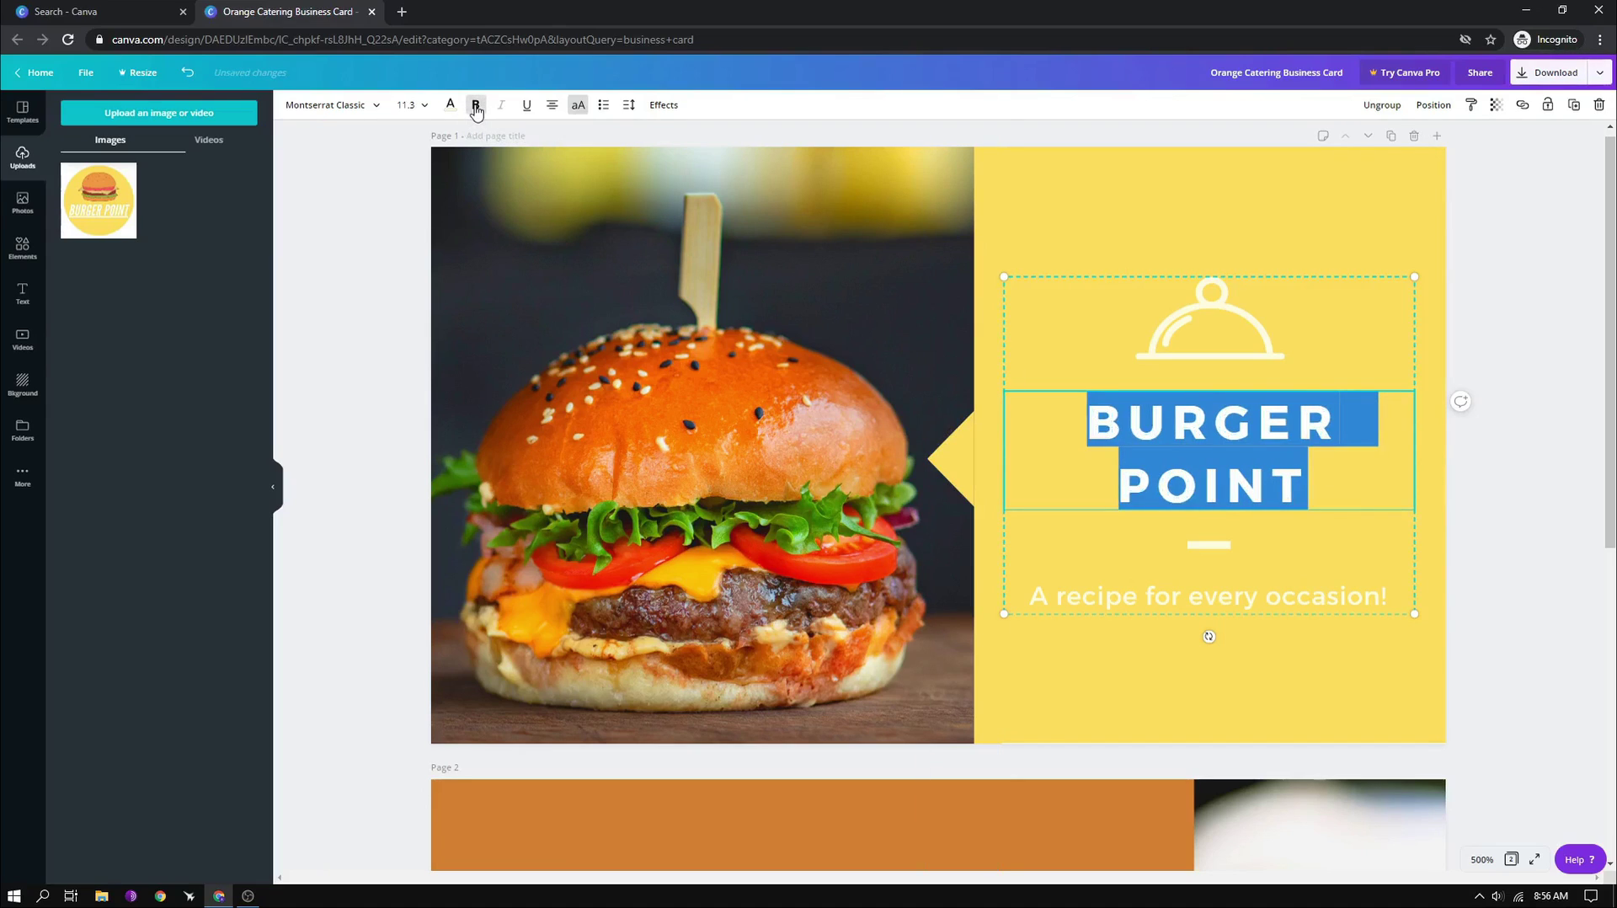
Check the font list, then delete the cloche icon above the heading
left_click(364, 106)
key("Escape")
left_click(1212, 320)
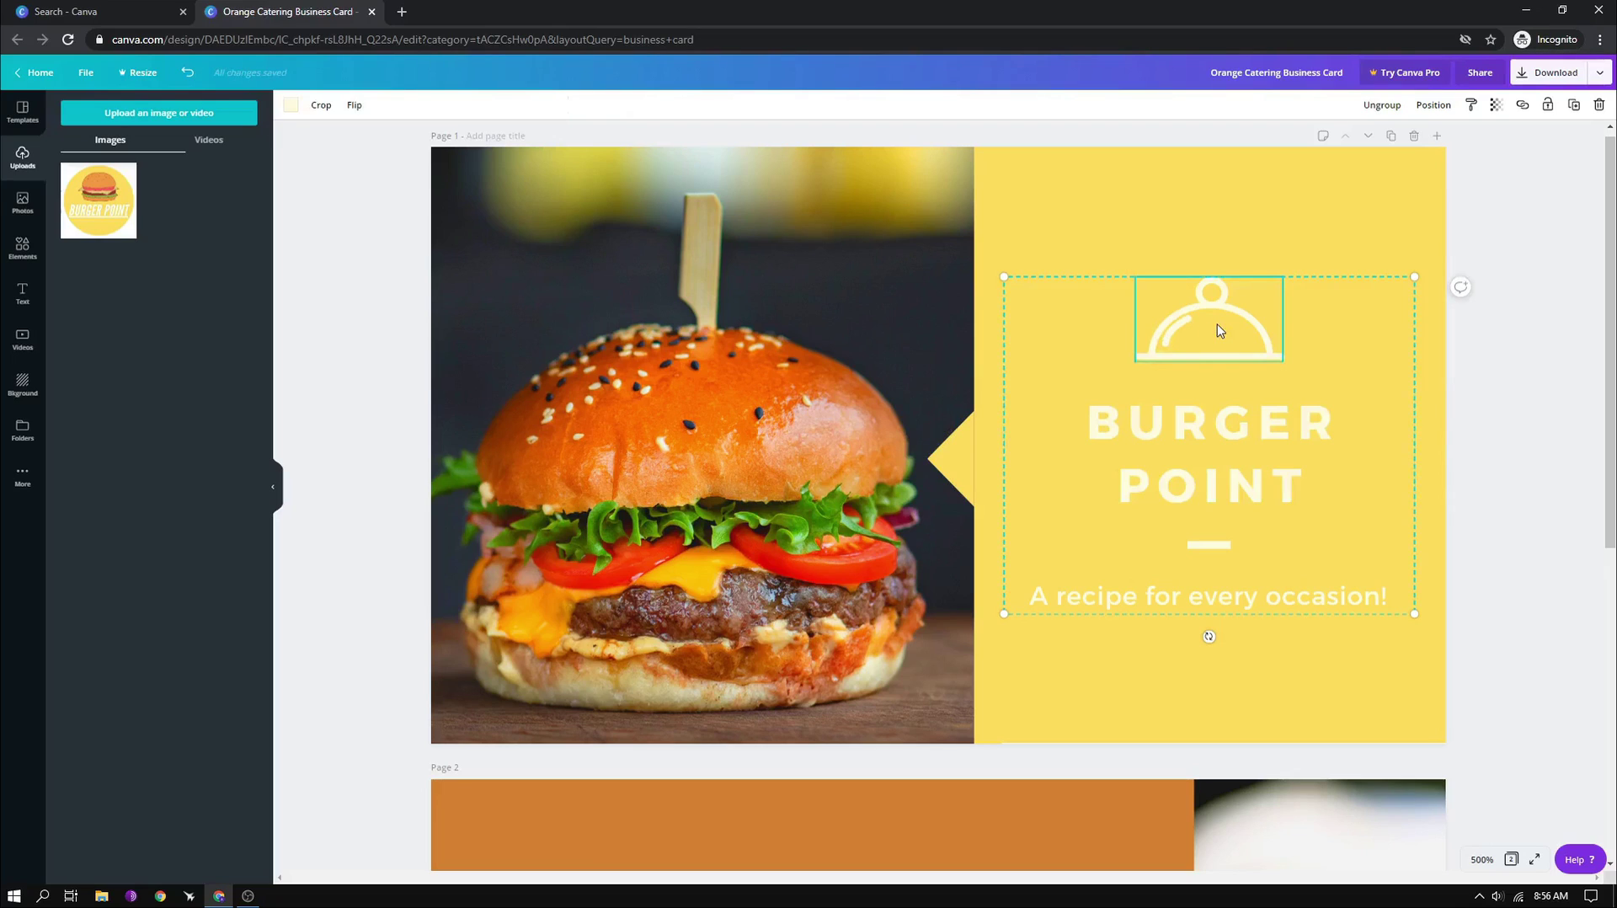
key("Delete")
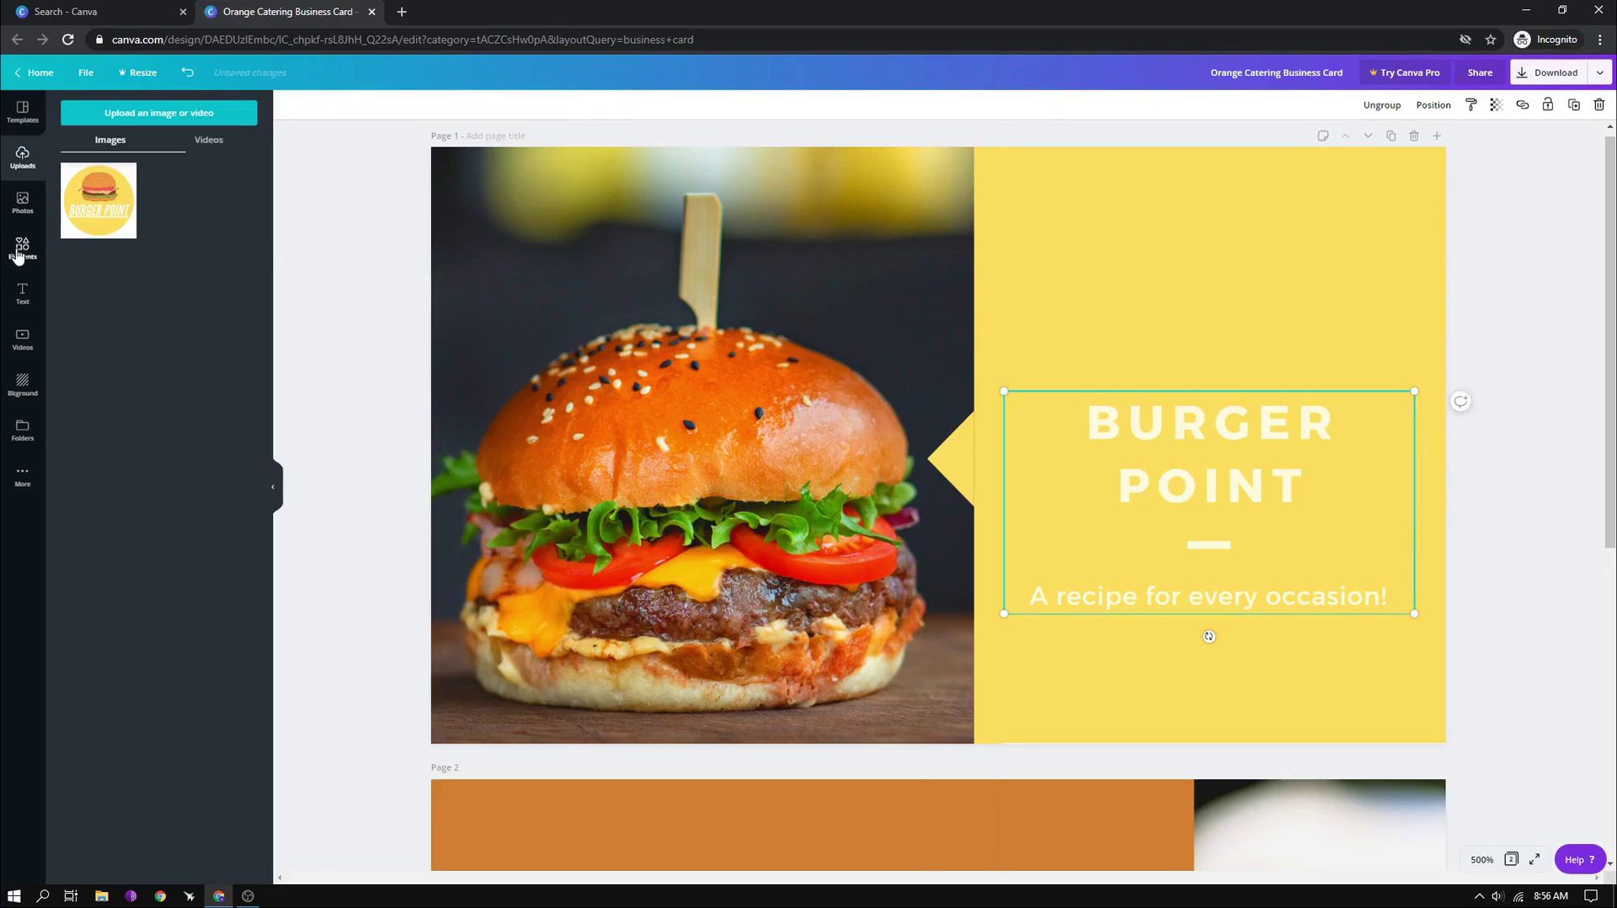
Search Elements for 'burger' and add the cartoon burger illustration
left_click(20, 249)
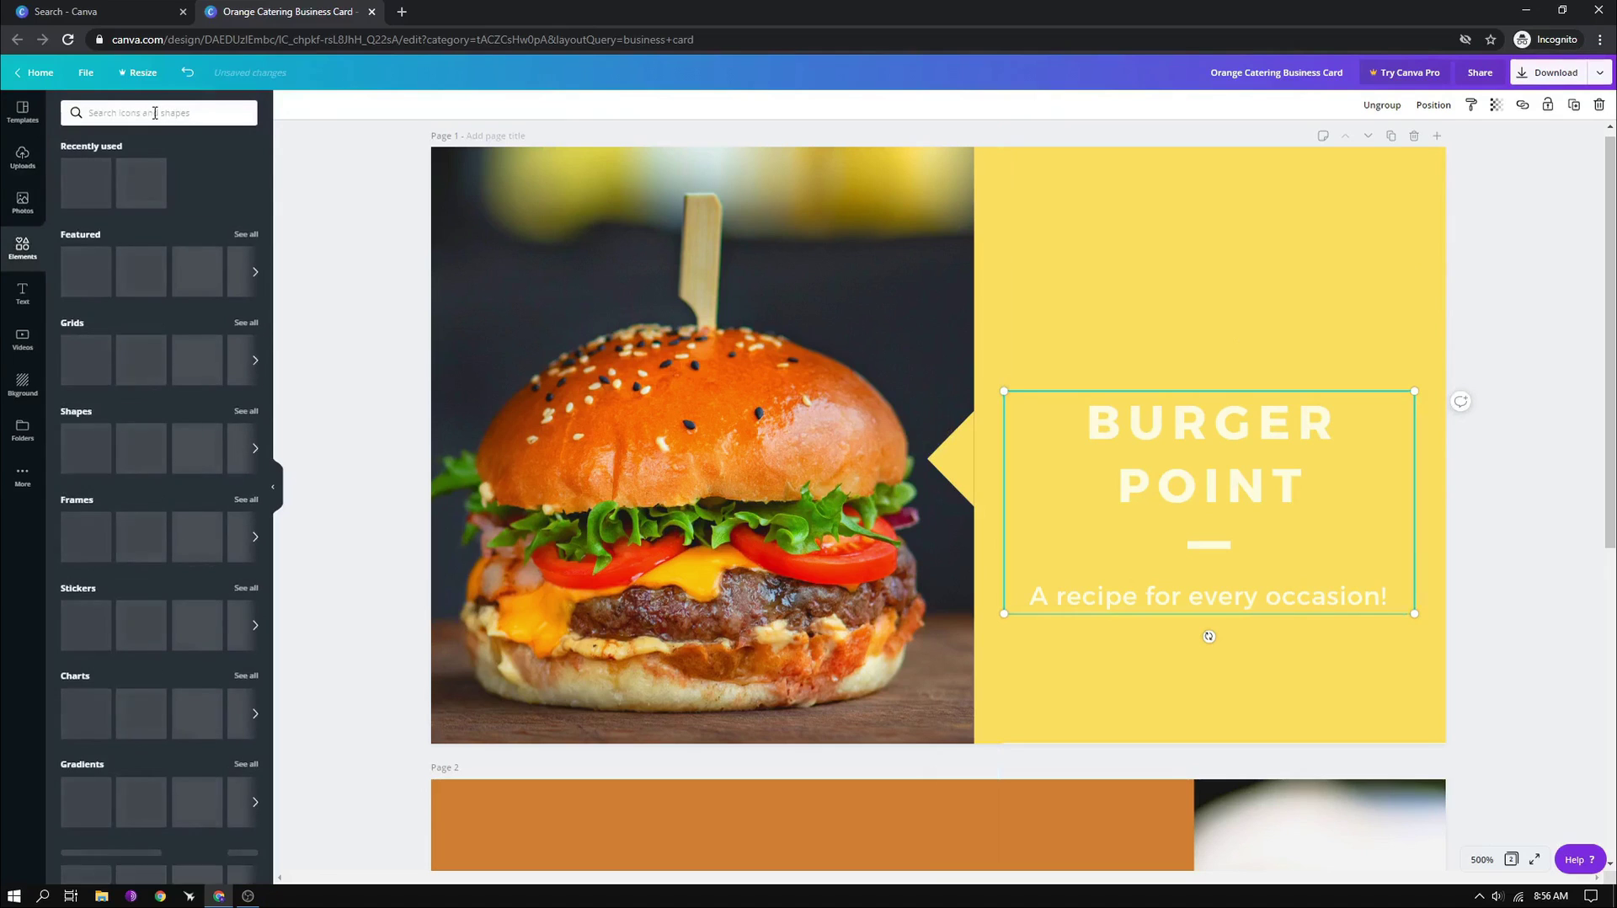
left_click(179, 122)
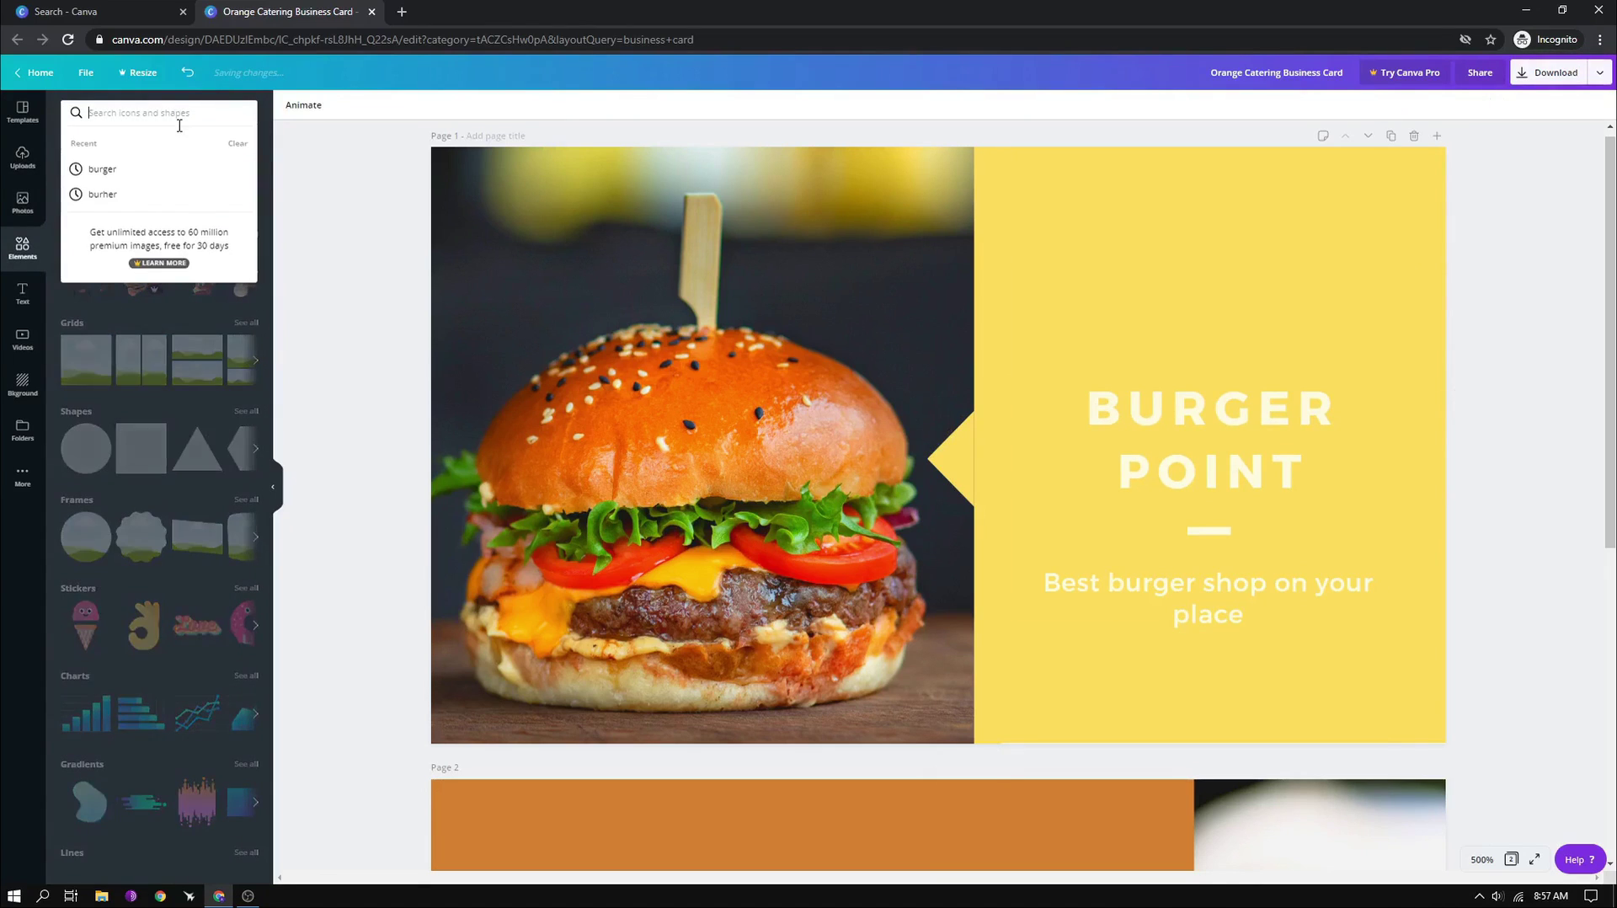
type("burger")
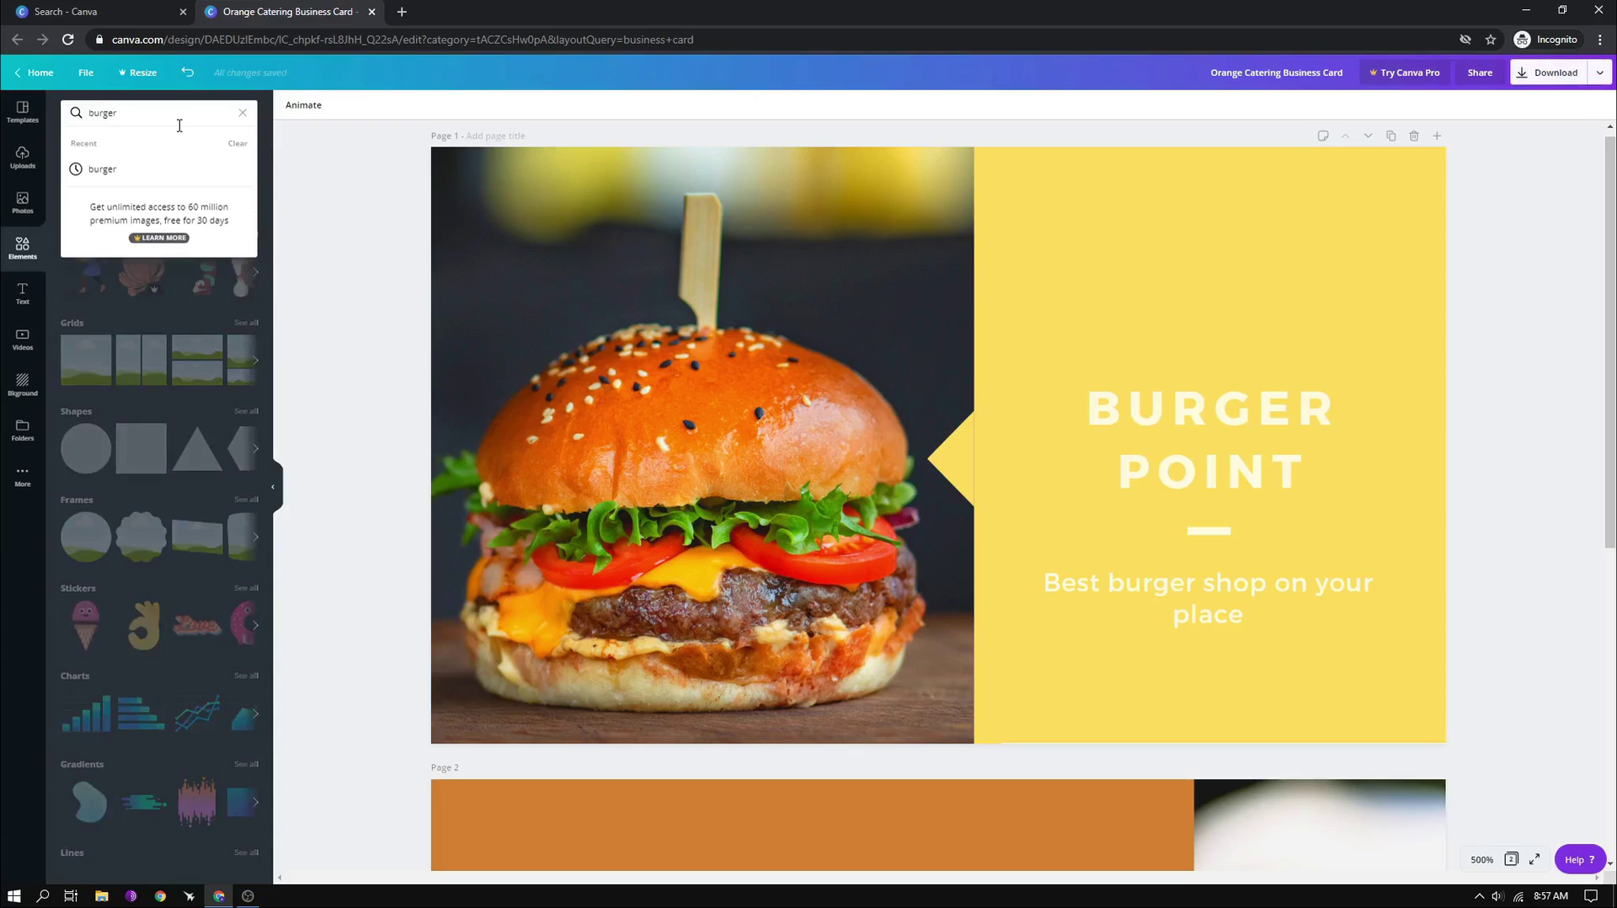
key("Return")
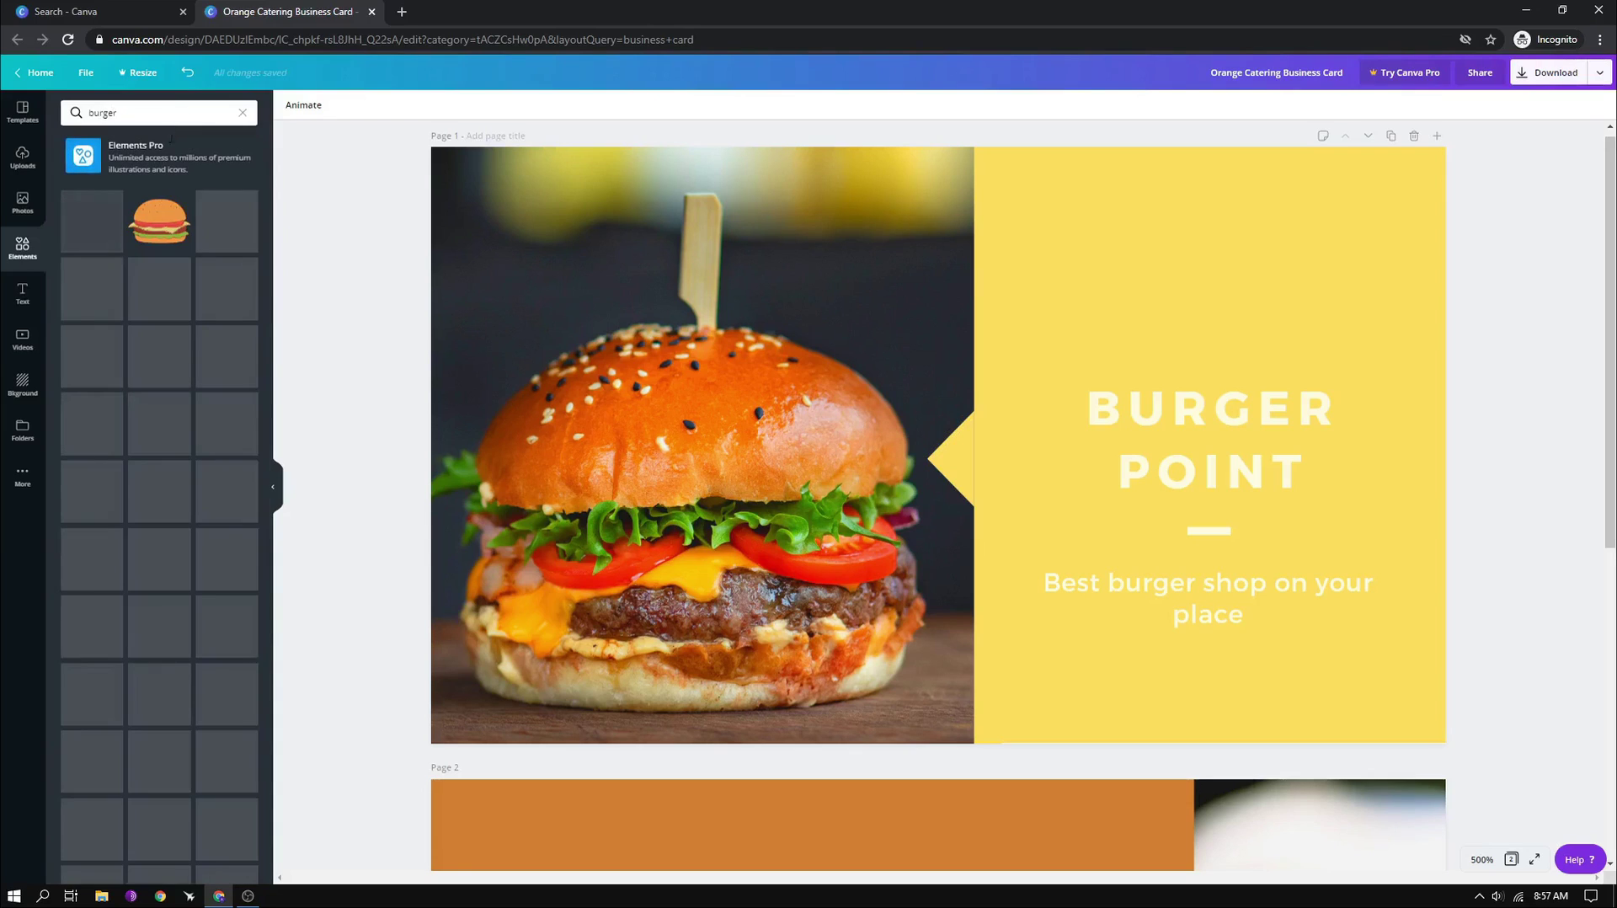
left_click(166, 221)
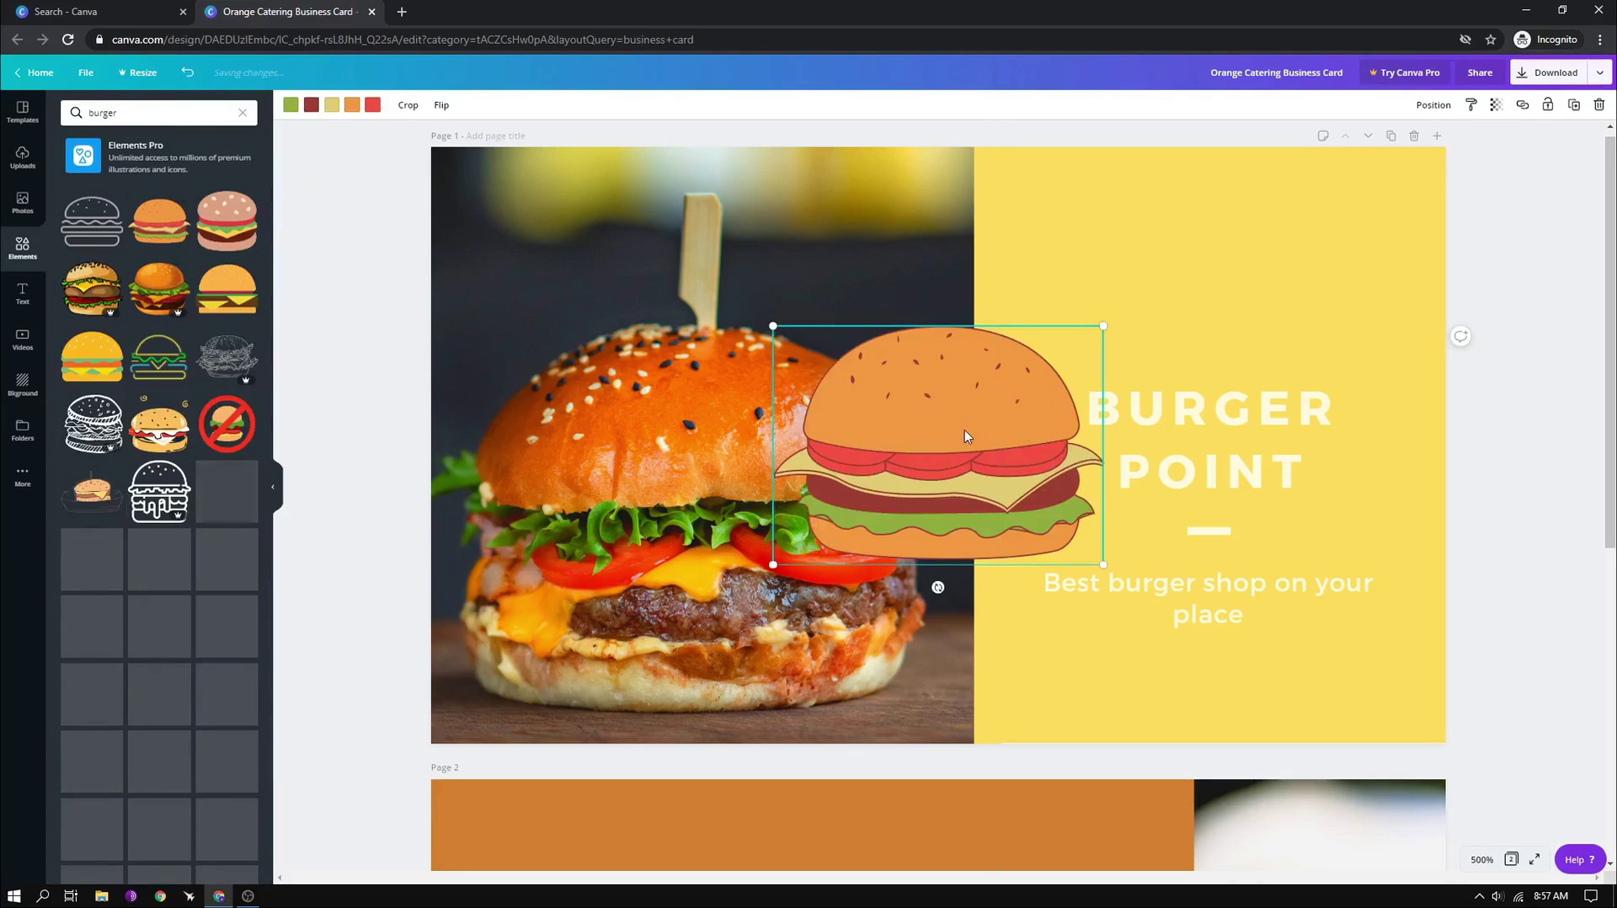
Move the burger above the BURGER POINT heading, shrink it and centre it in the yellow panel
mouse_move(956, 447)
left_mouse_down()
mouse_move(1228, 263)
mouse_move(1220, 284)
left_mouse_up()
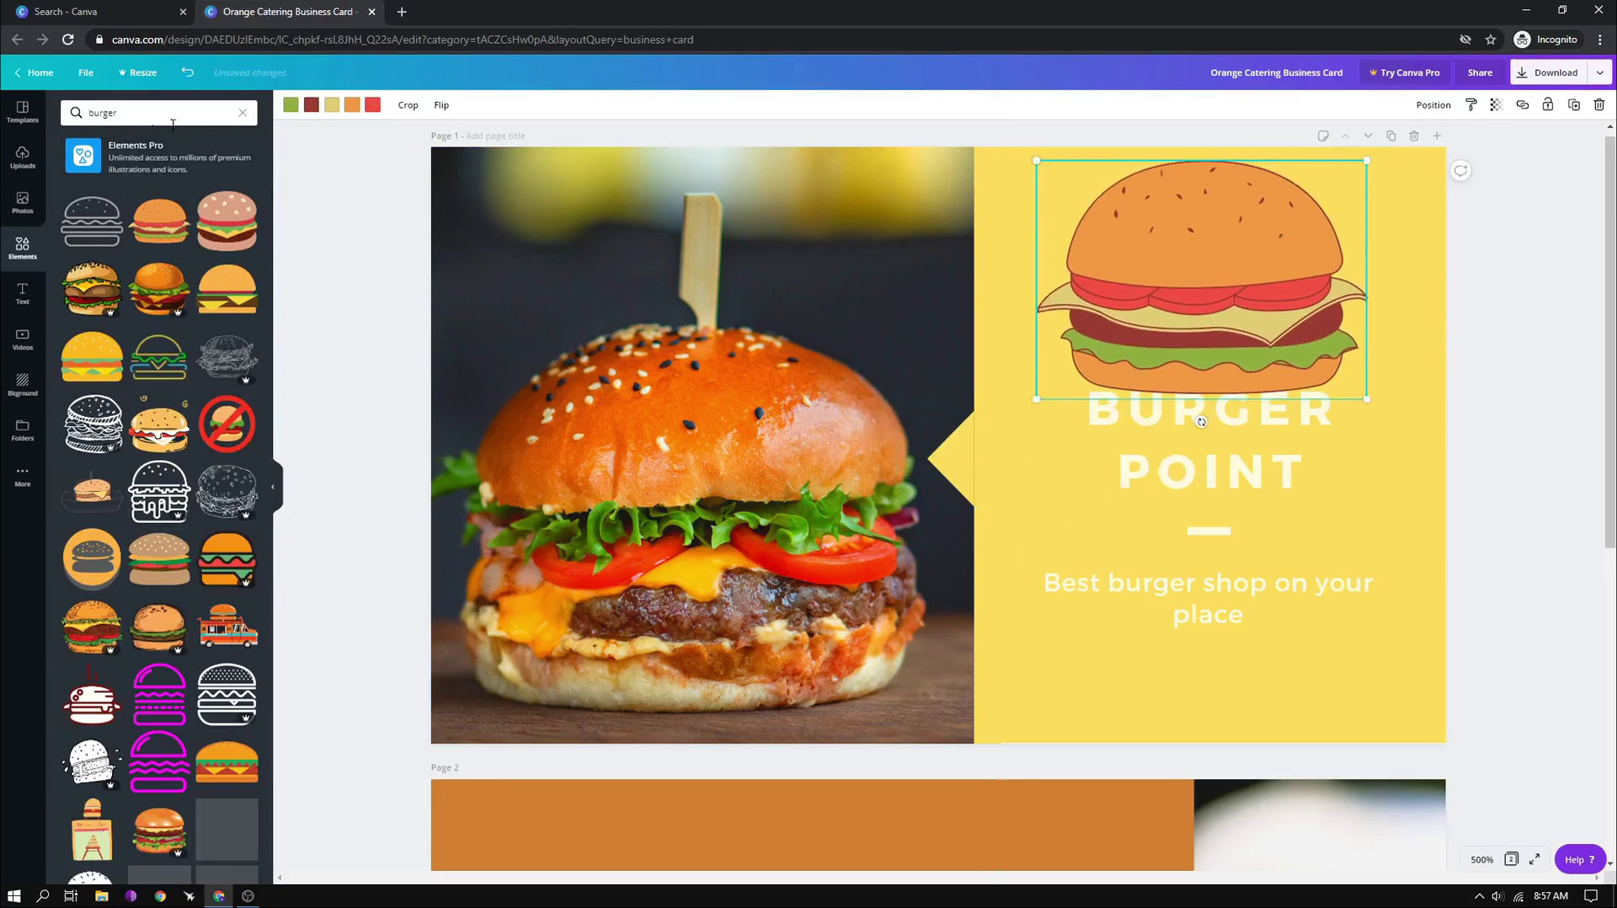
left_click(243, 112)
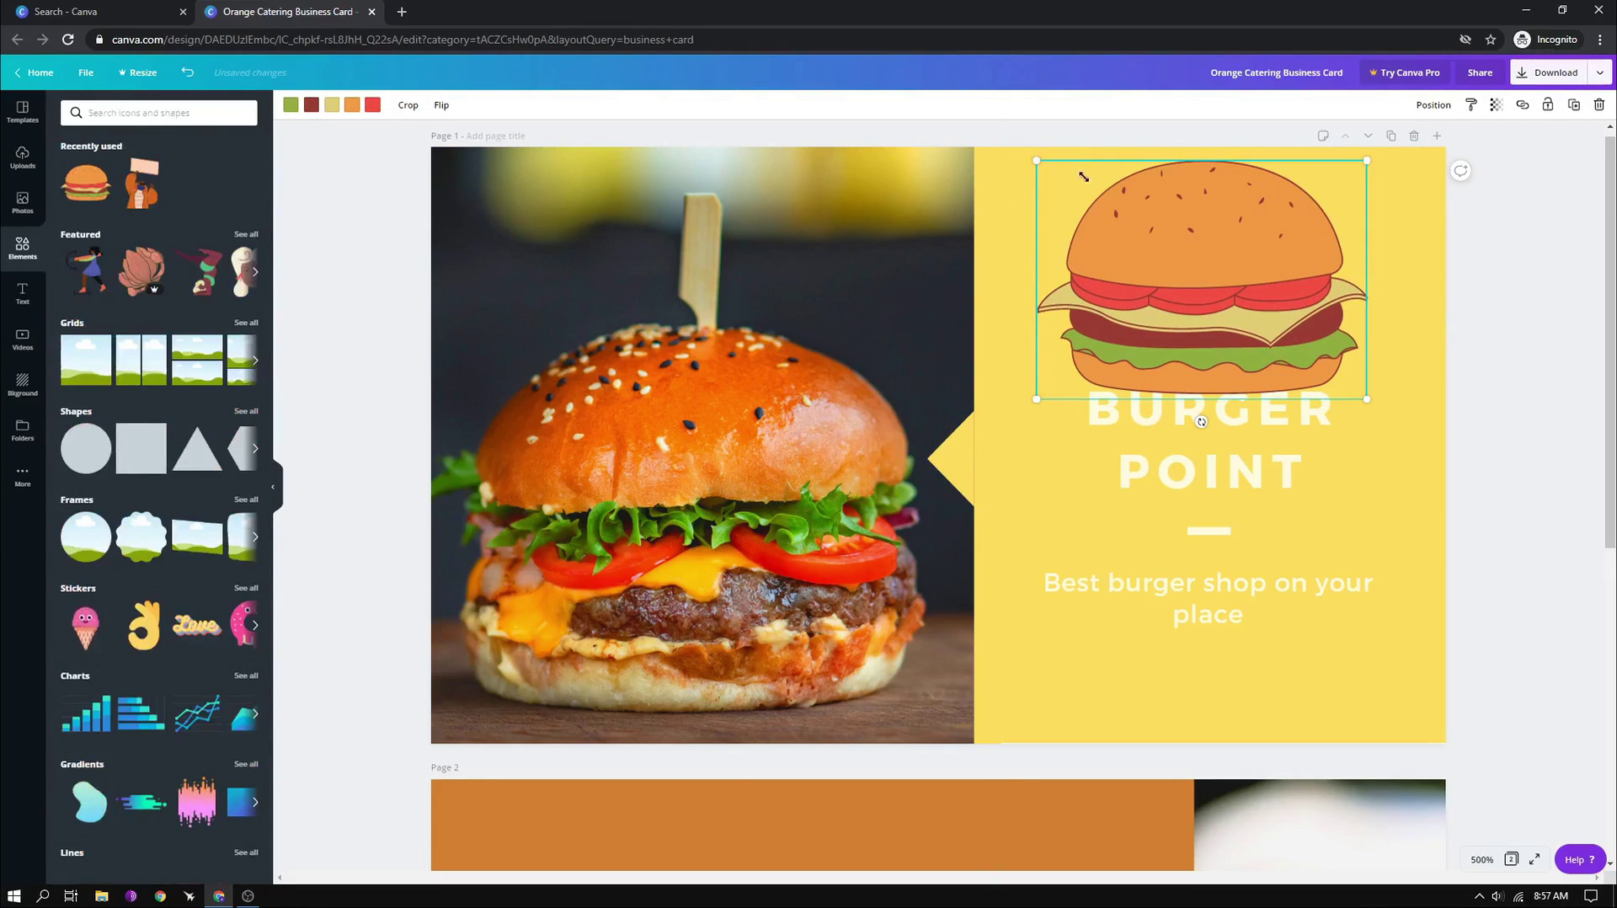
left_click_drag(1084, 176, 1137, 211)
left_click_drag(1241, 315, 1210, 298)
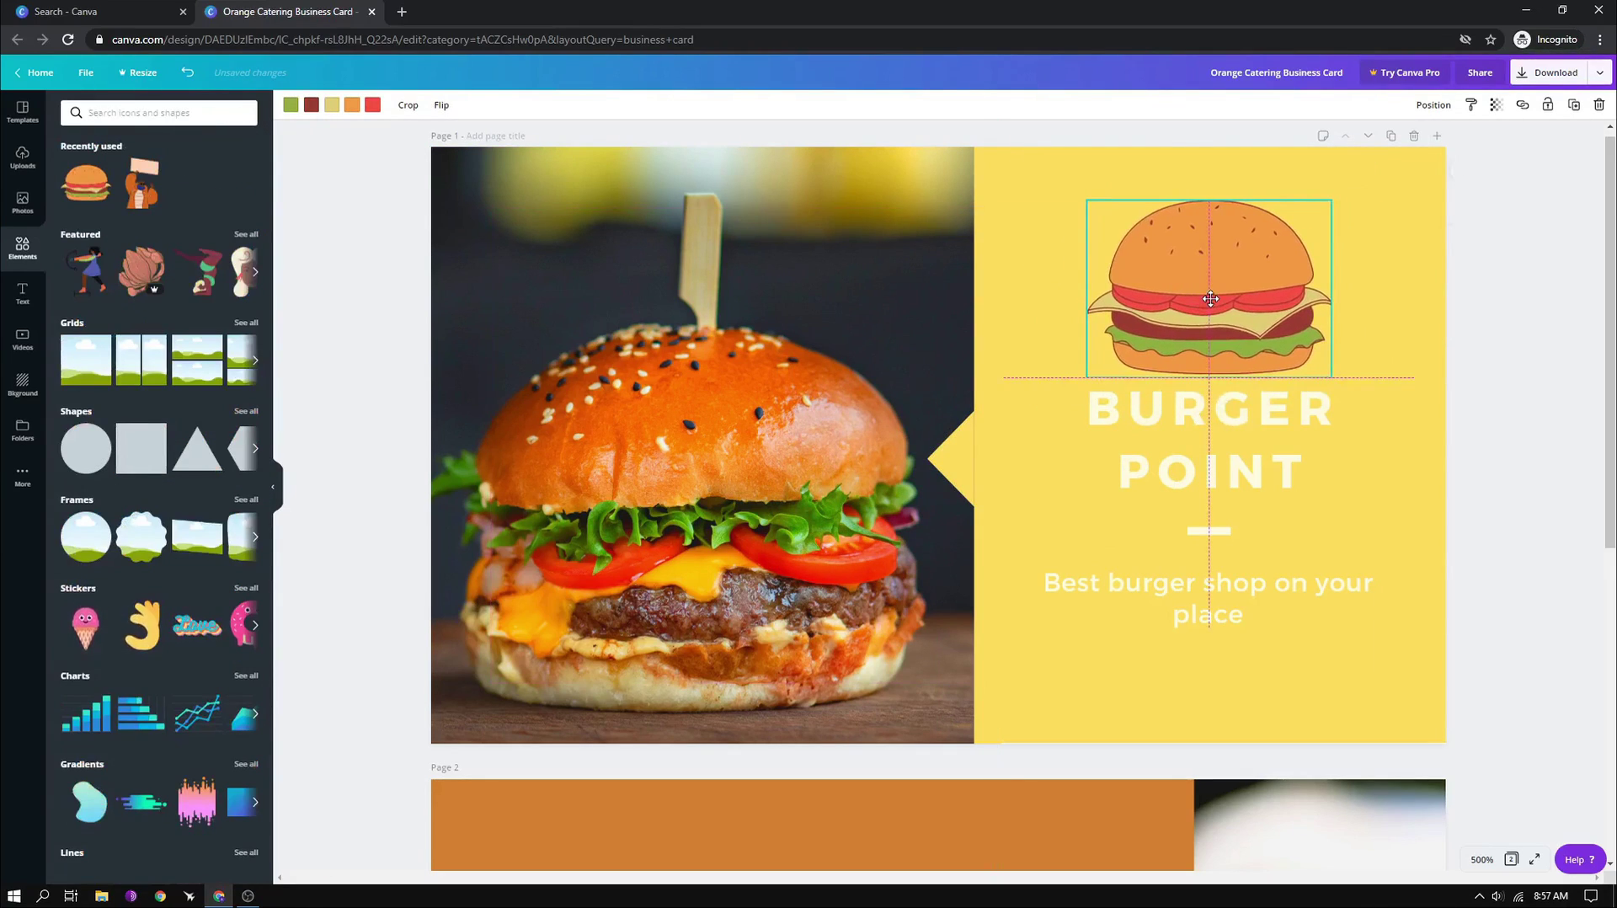
left_click_drag(1087, 200, 1117, 221)
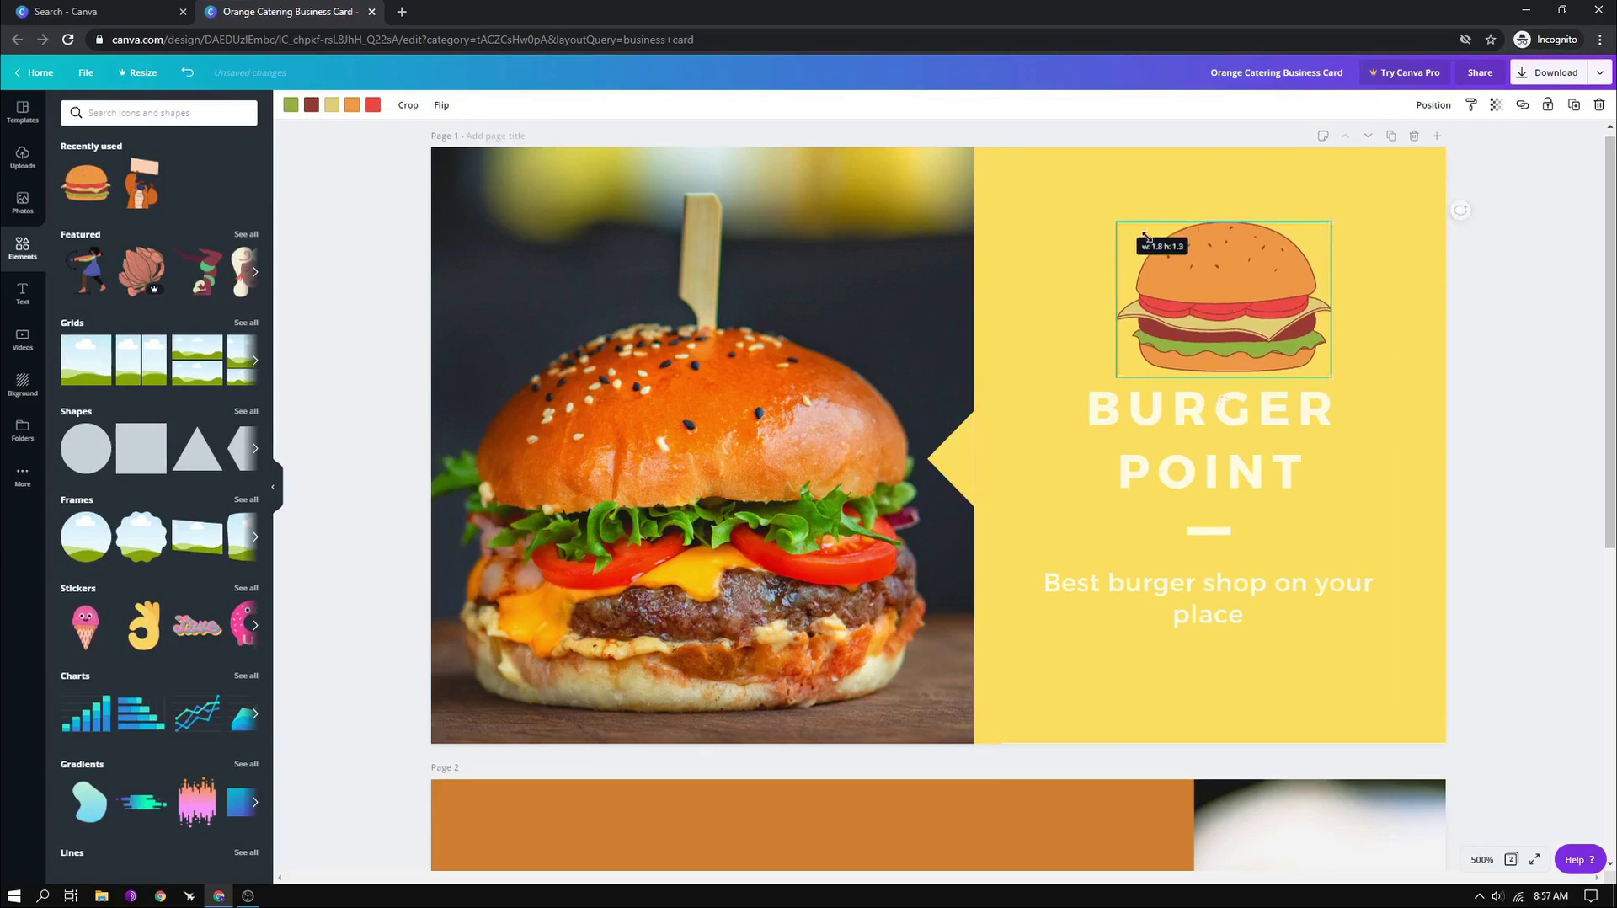
left_click_drag(1223, 287, 1209, 287)
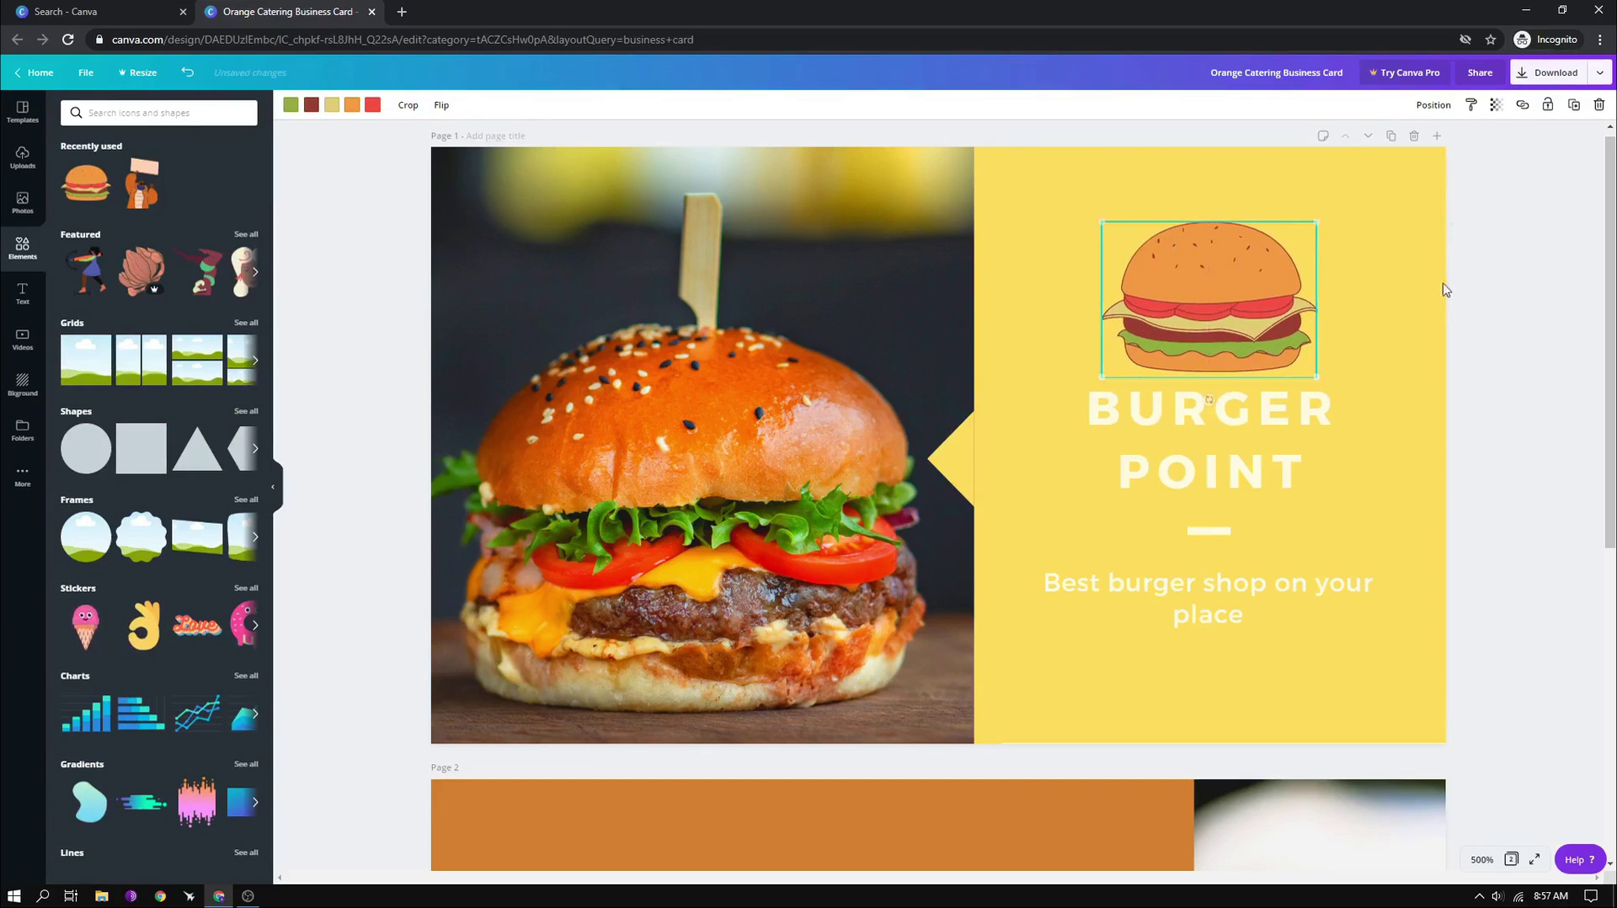
left_click(1505, 275)
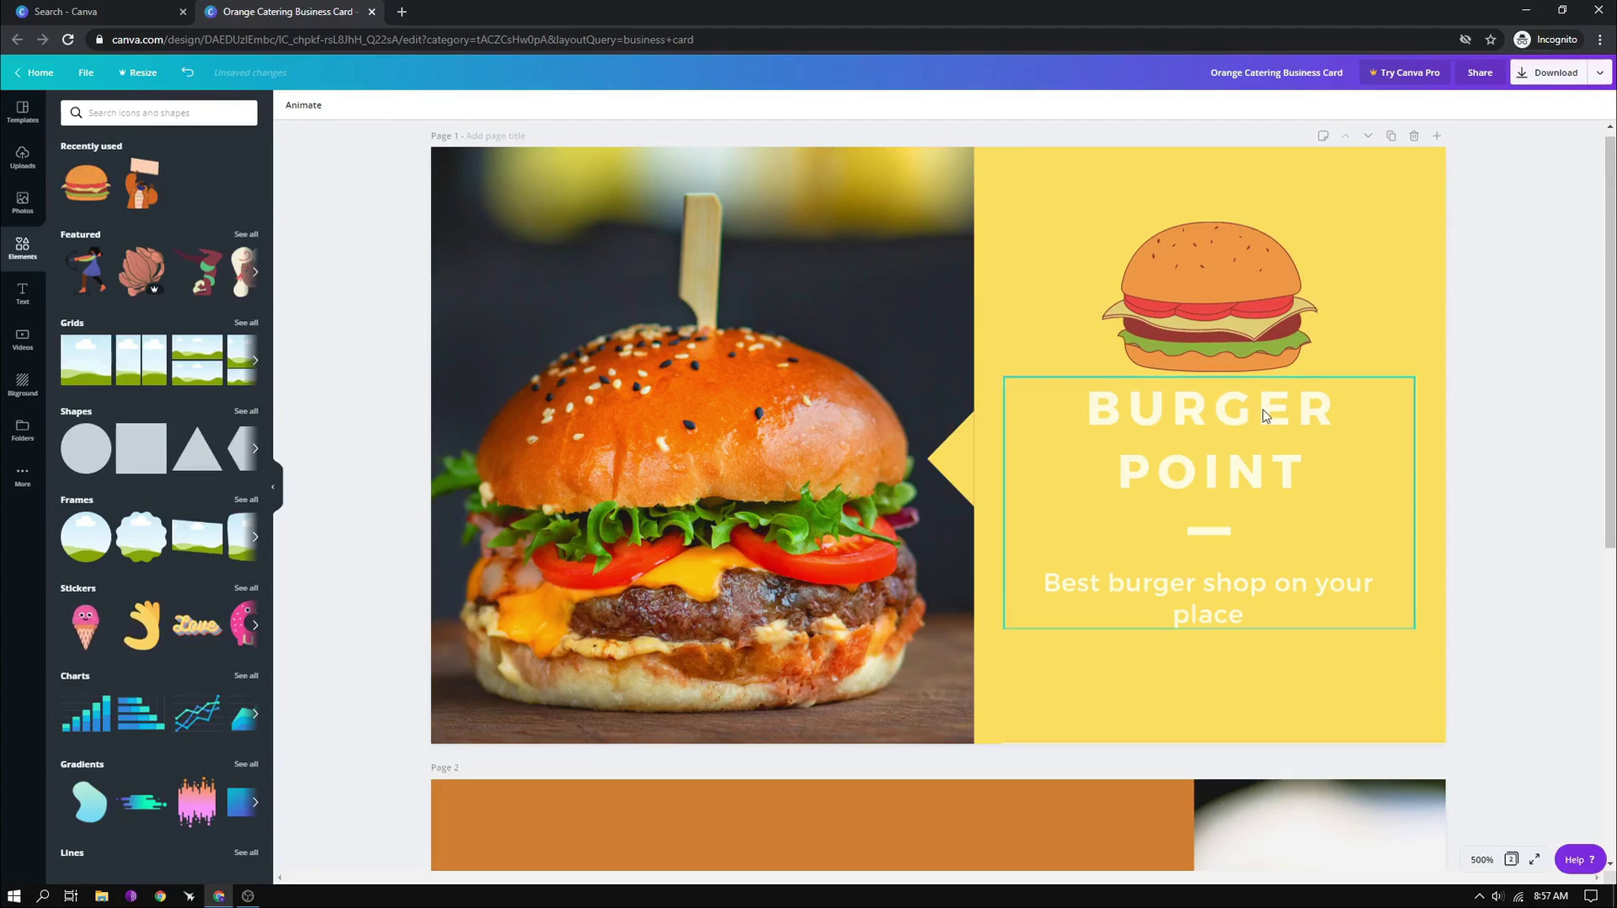
Select the text group and begin editing the BURGER POINT heading
left_click(1230, 587)
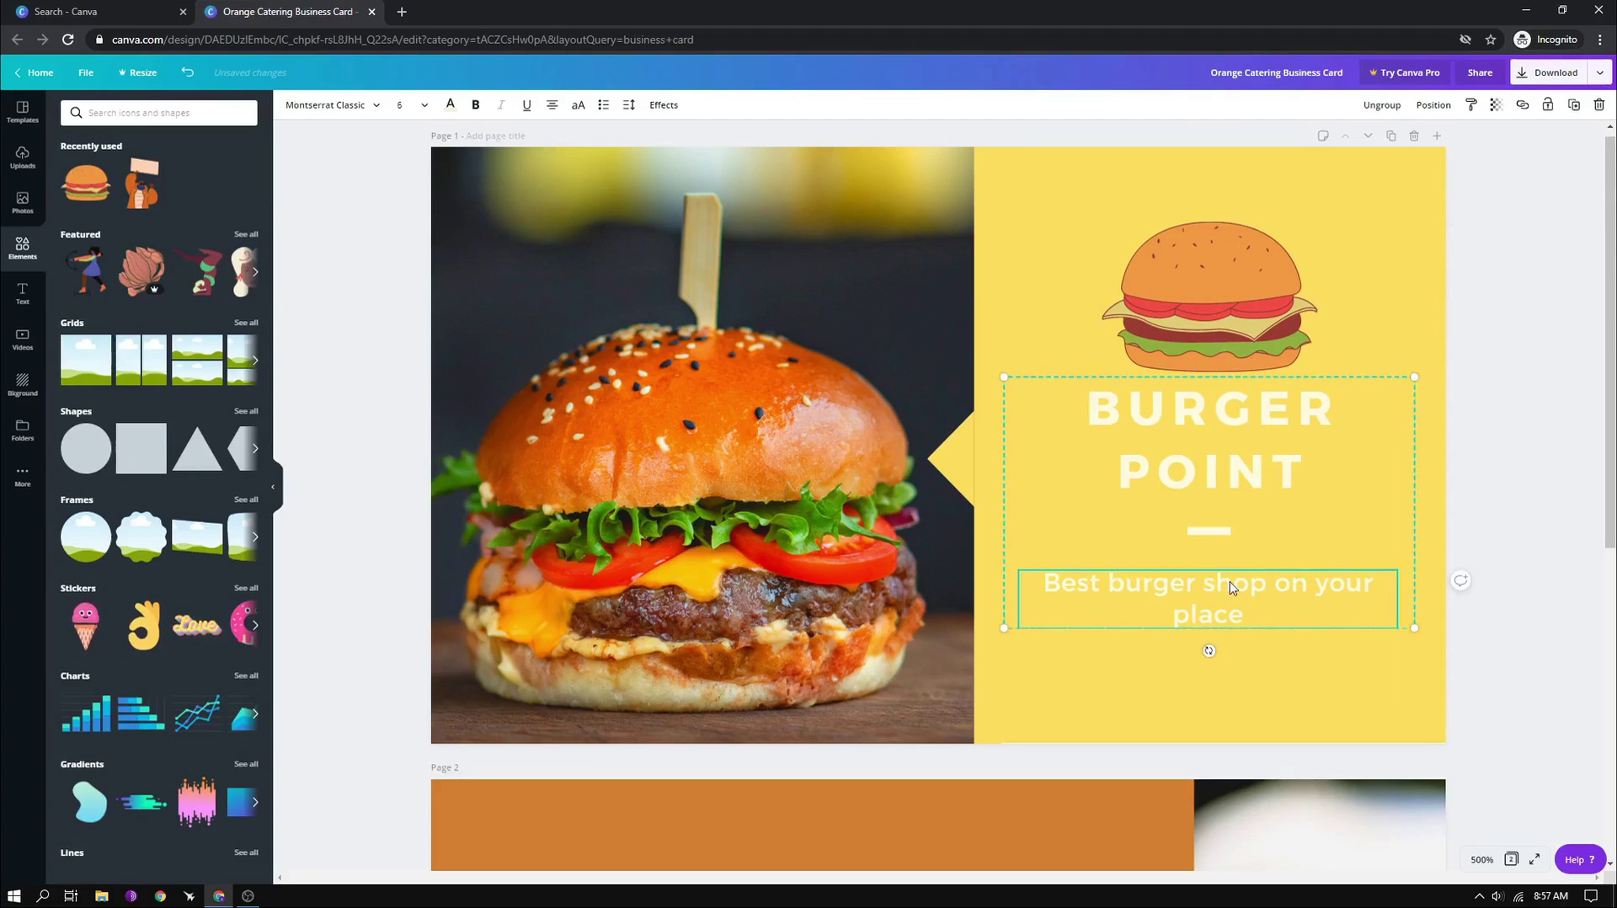
left_click(1281, 469)
double_click(1303, 465)
Set the BURGER POINT heading font size to 18, trying 24 and 21 first
key("ctrl+a")
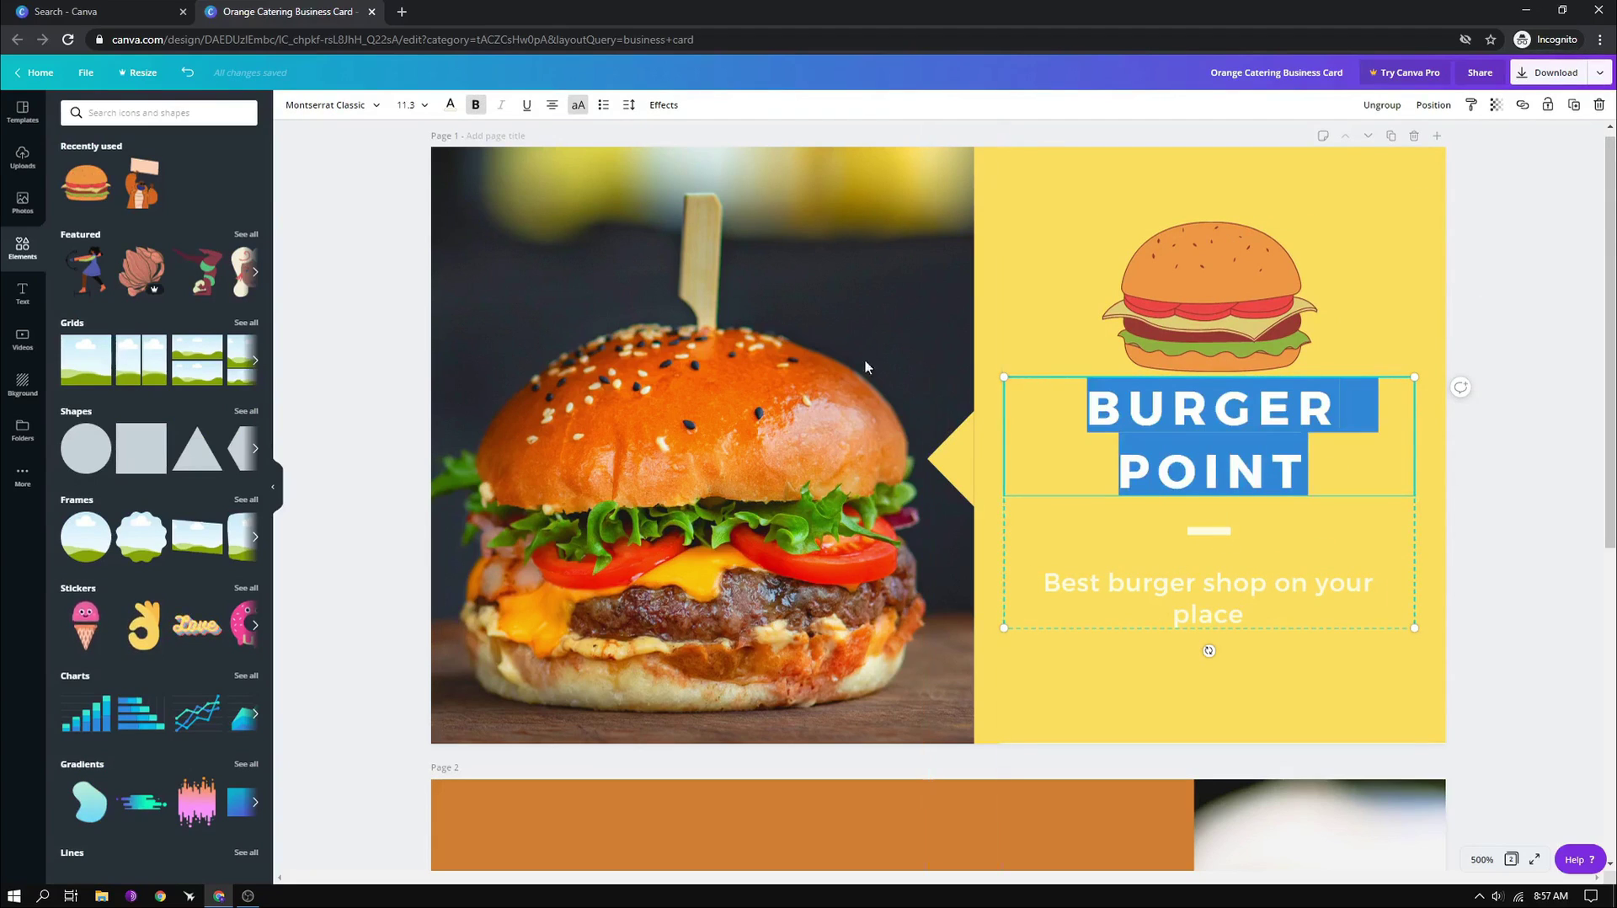
left_click(407, 104)
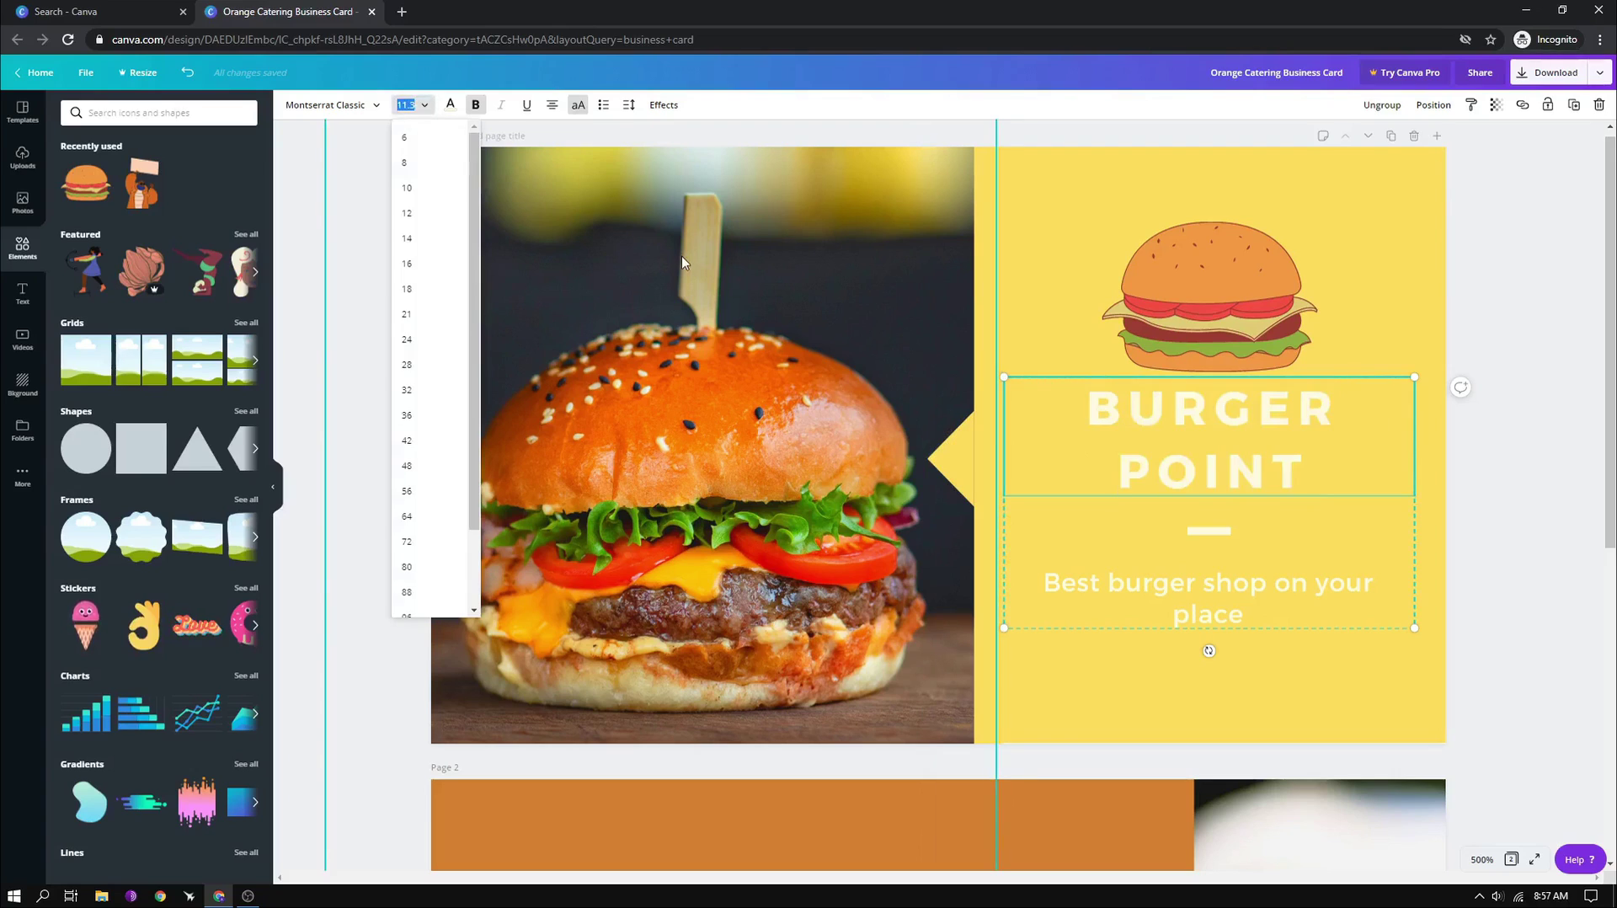
left_click(415, 348)
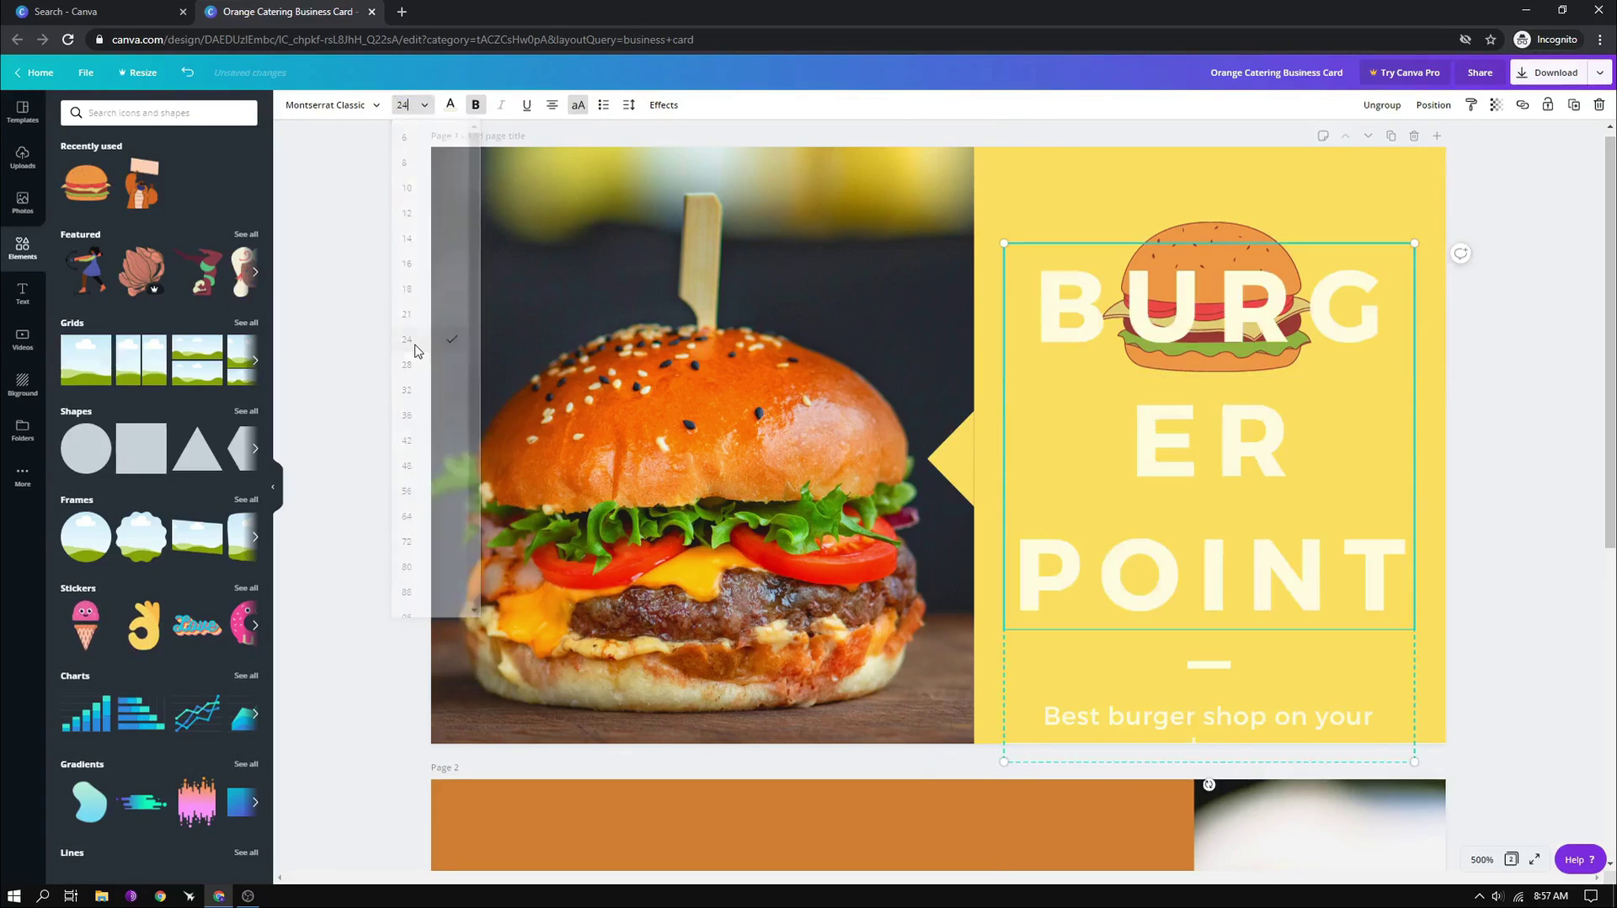
left_click(424, 108)
left_click(423, 315)
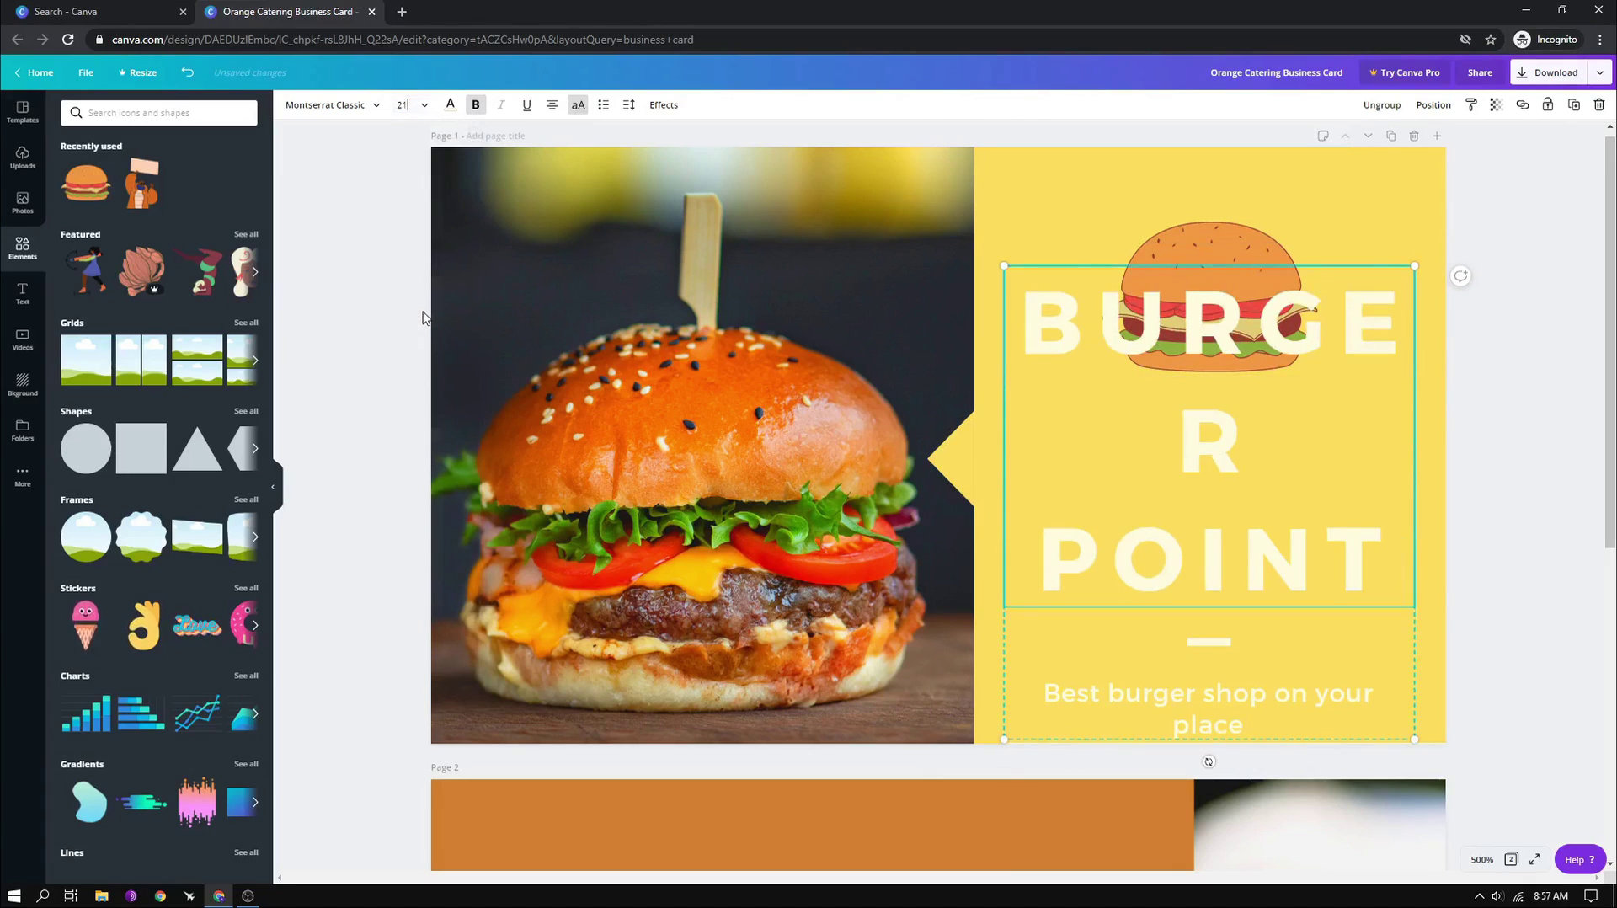
left_click(425, 107)
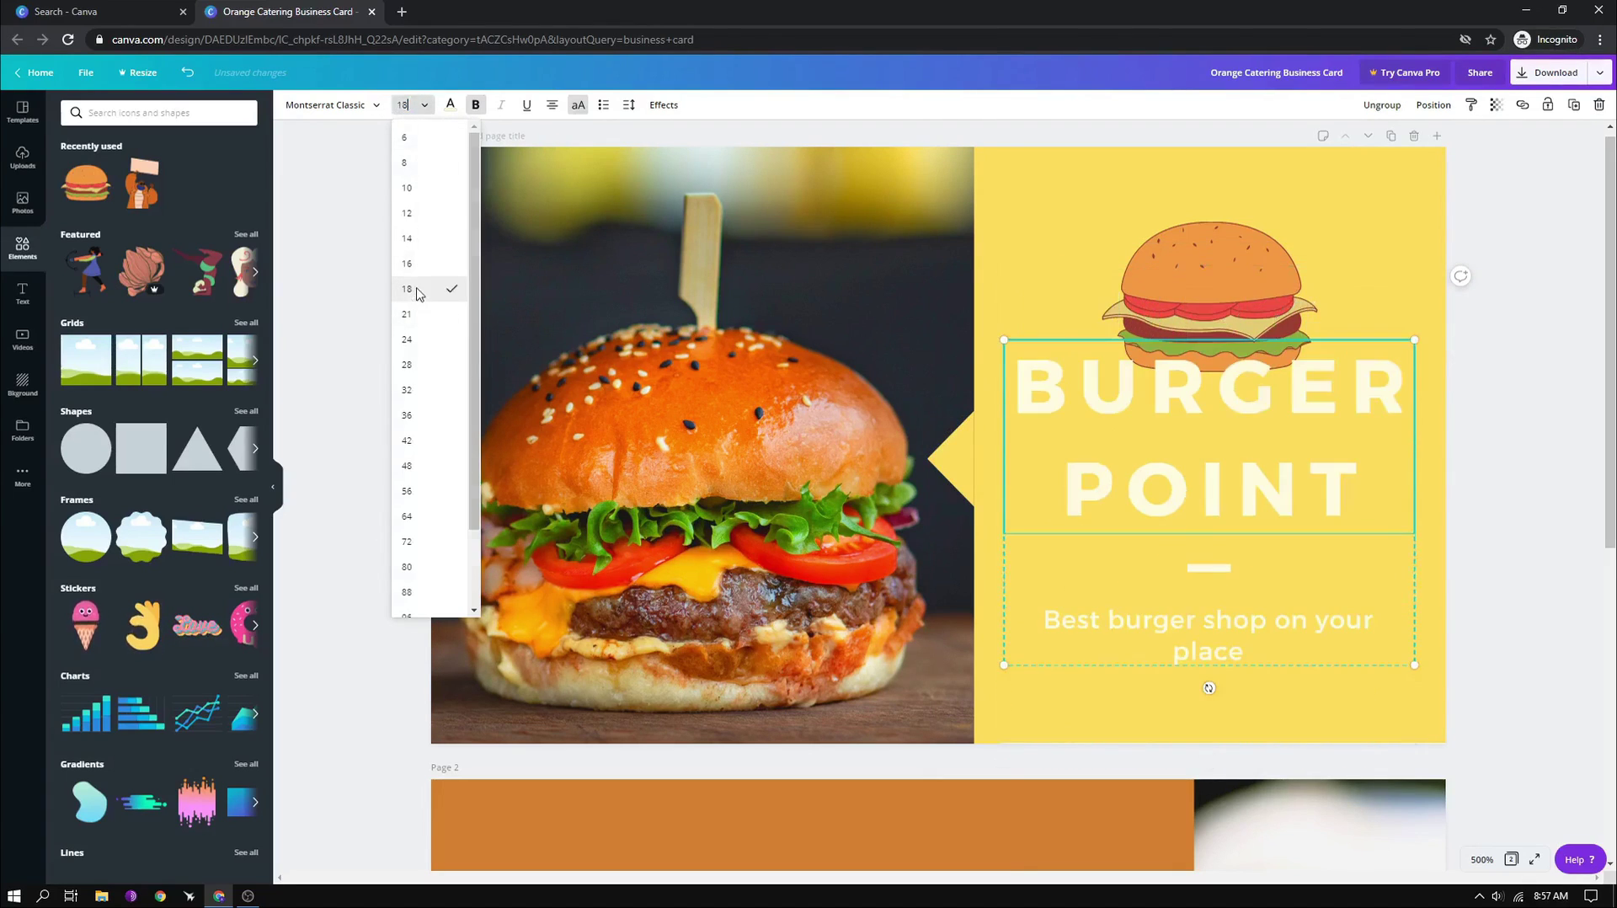
left_click(419, 289)
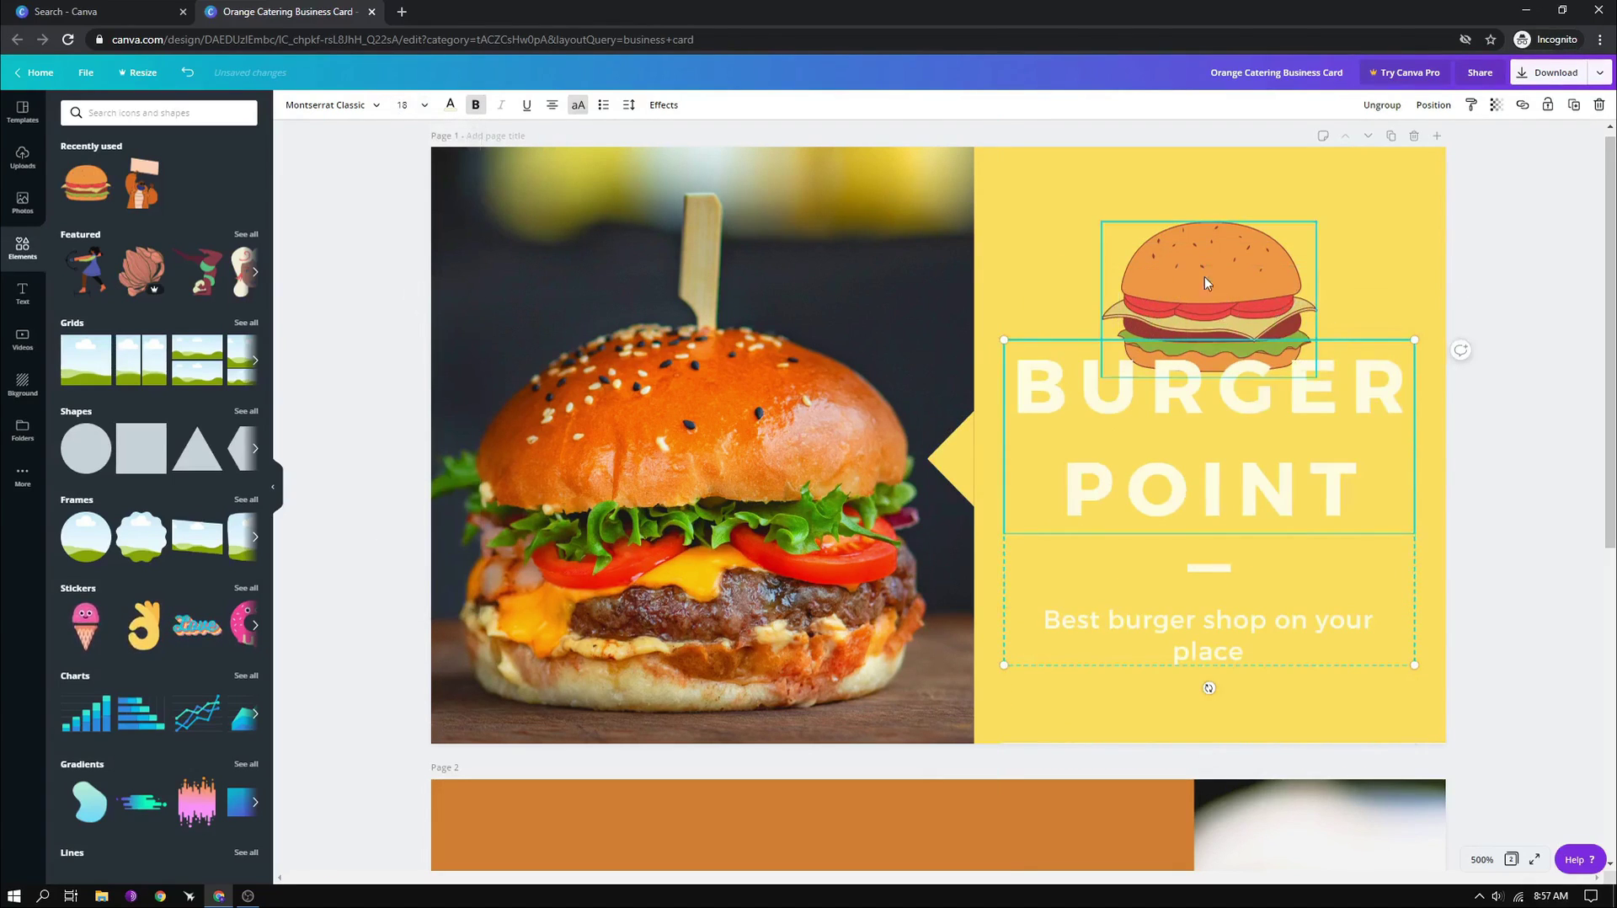
Move the text group down and enlarge the burger illustration, centred above the heading
left_click_drag(1213, 281, 1212, 243)
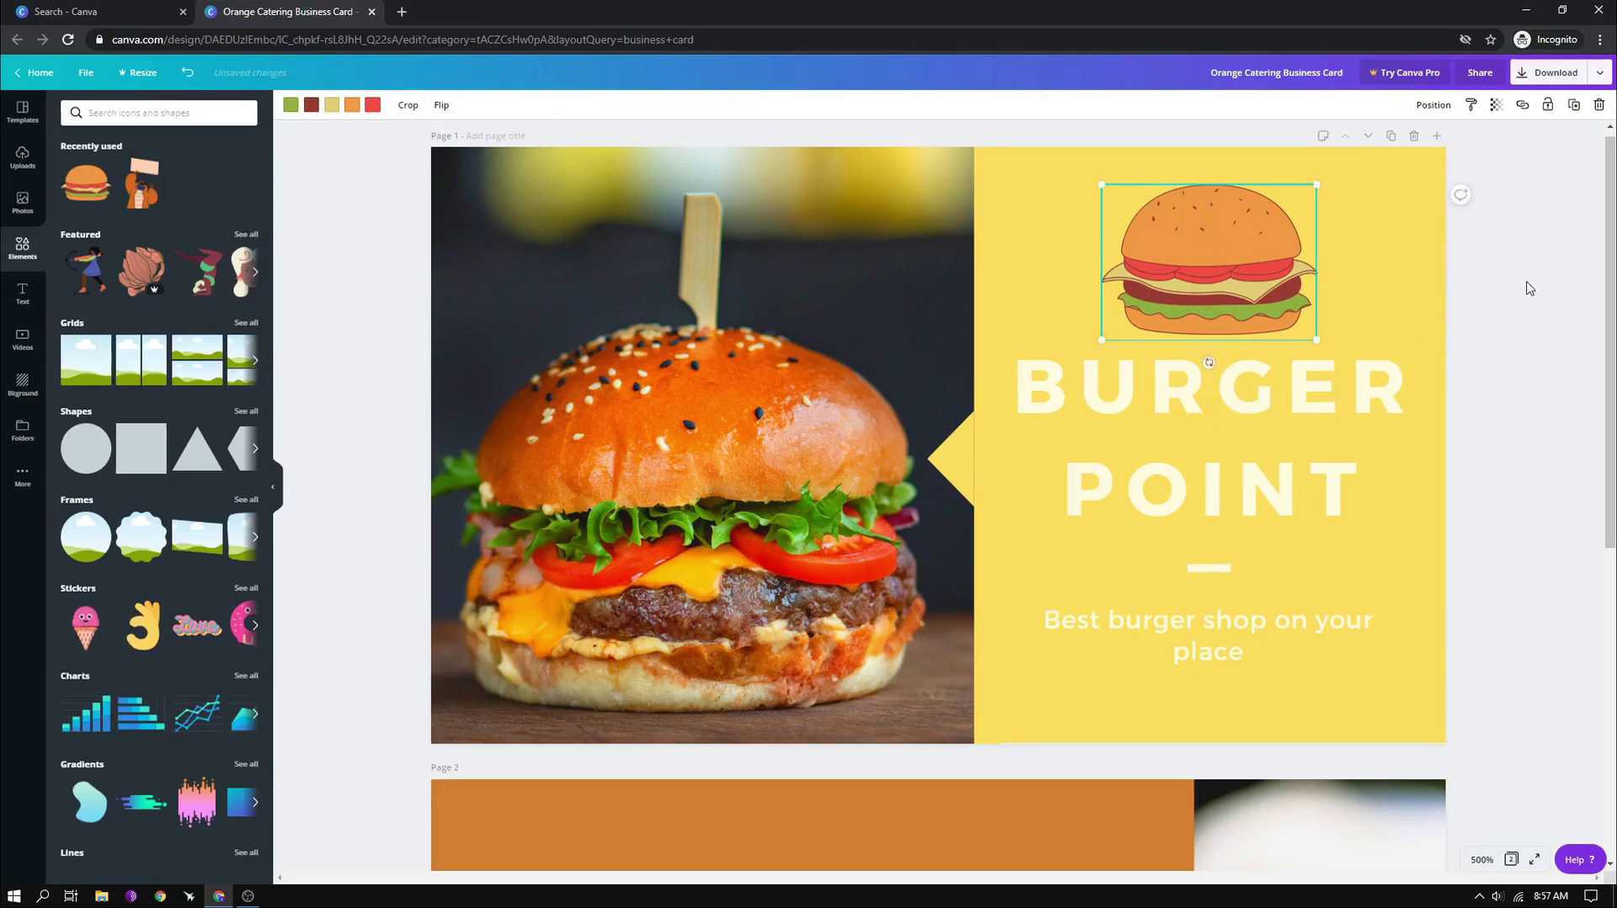
left_click(1461, 194)
left_click(1259, 466)
left_click(1261, 423)
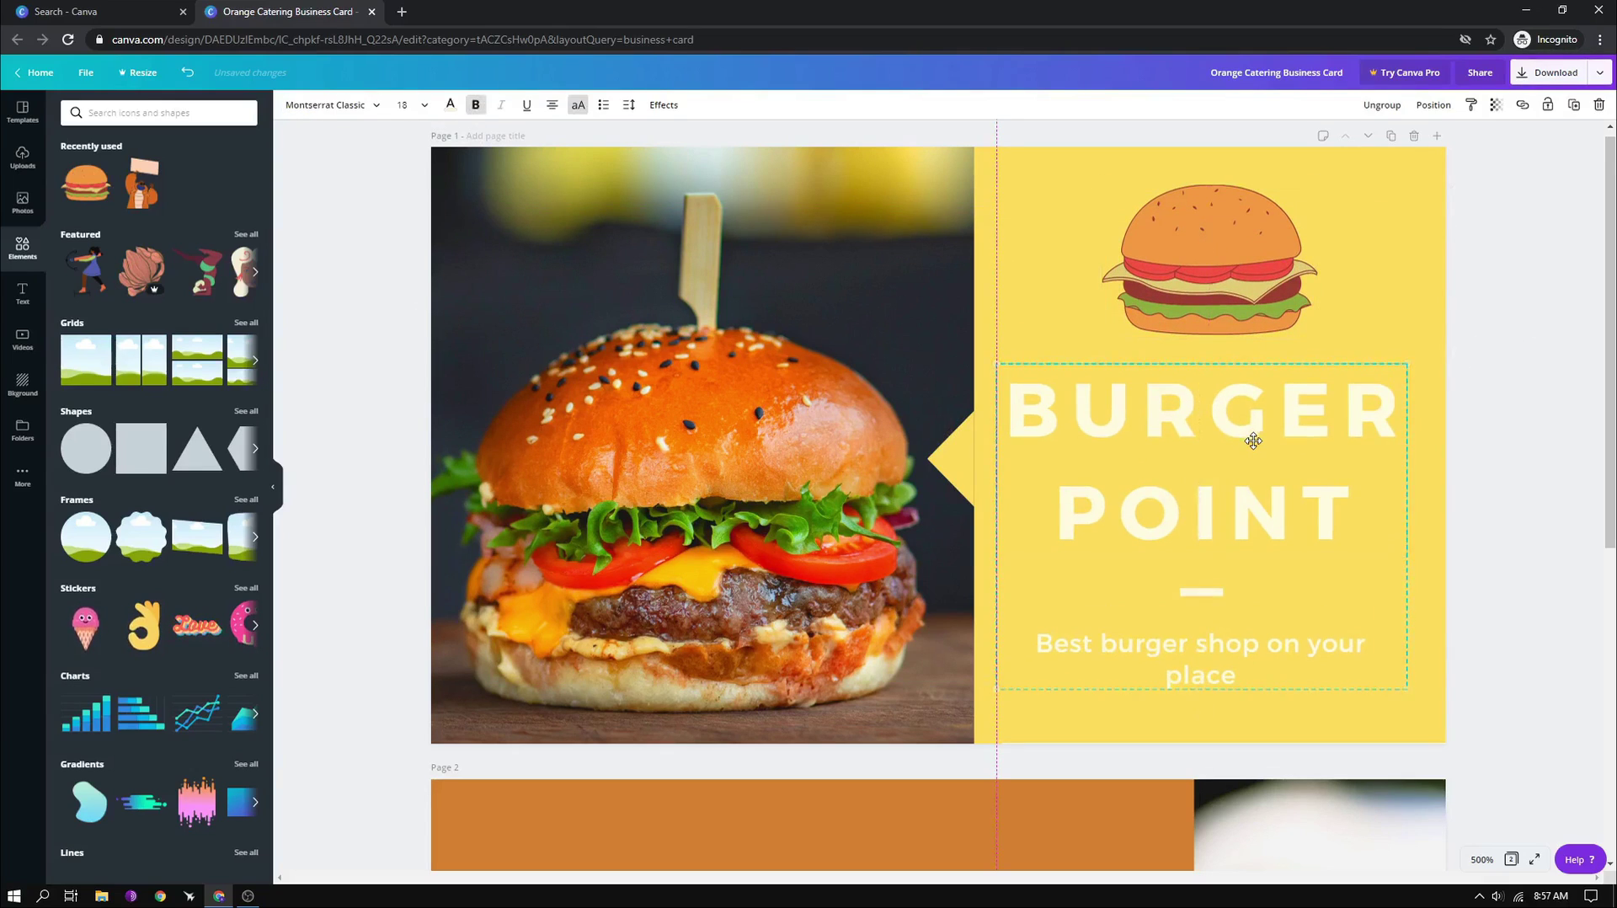
left_click_drag(1261, 423, 1258, 458)
left_click(1145, 324)
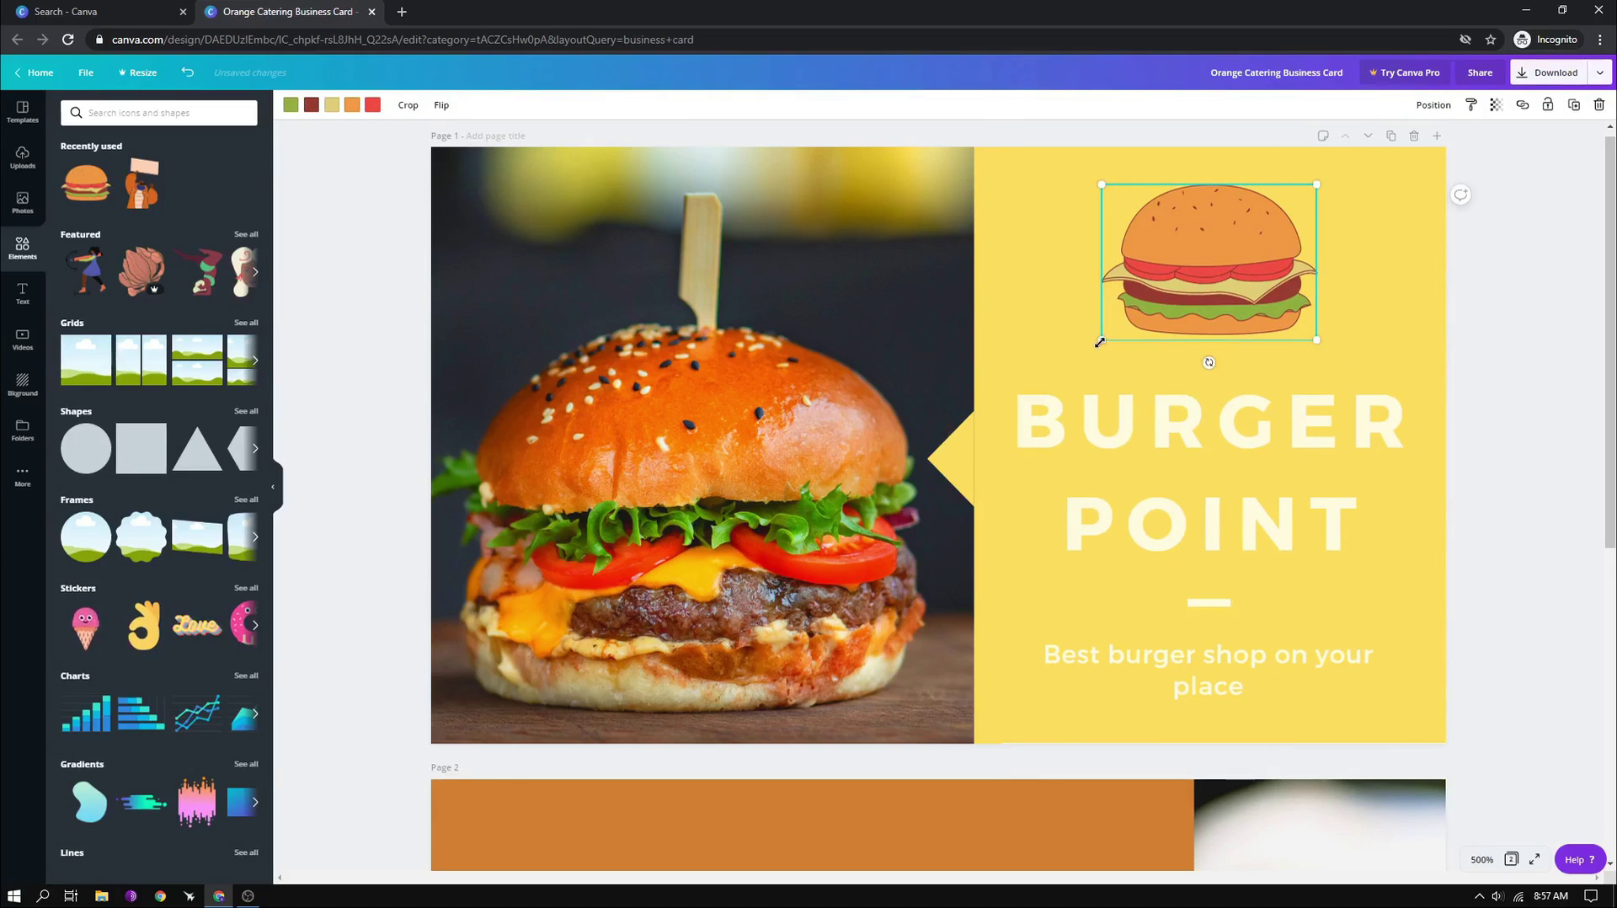
left_click_drag(1099, 341, 1063, 367)
left_click_drag(1193, 286, 1214, 290)
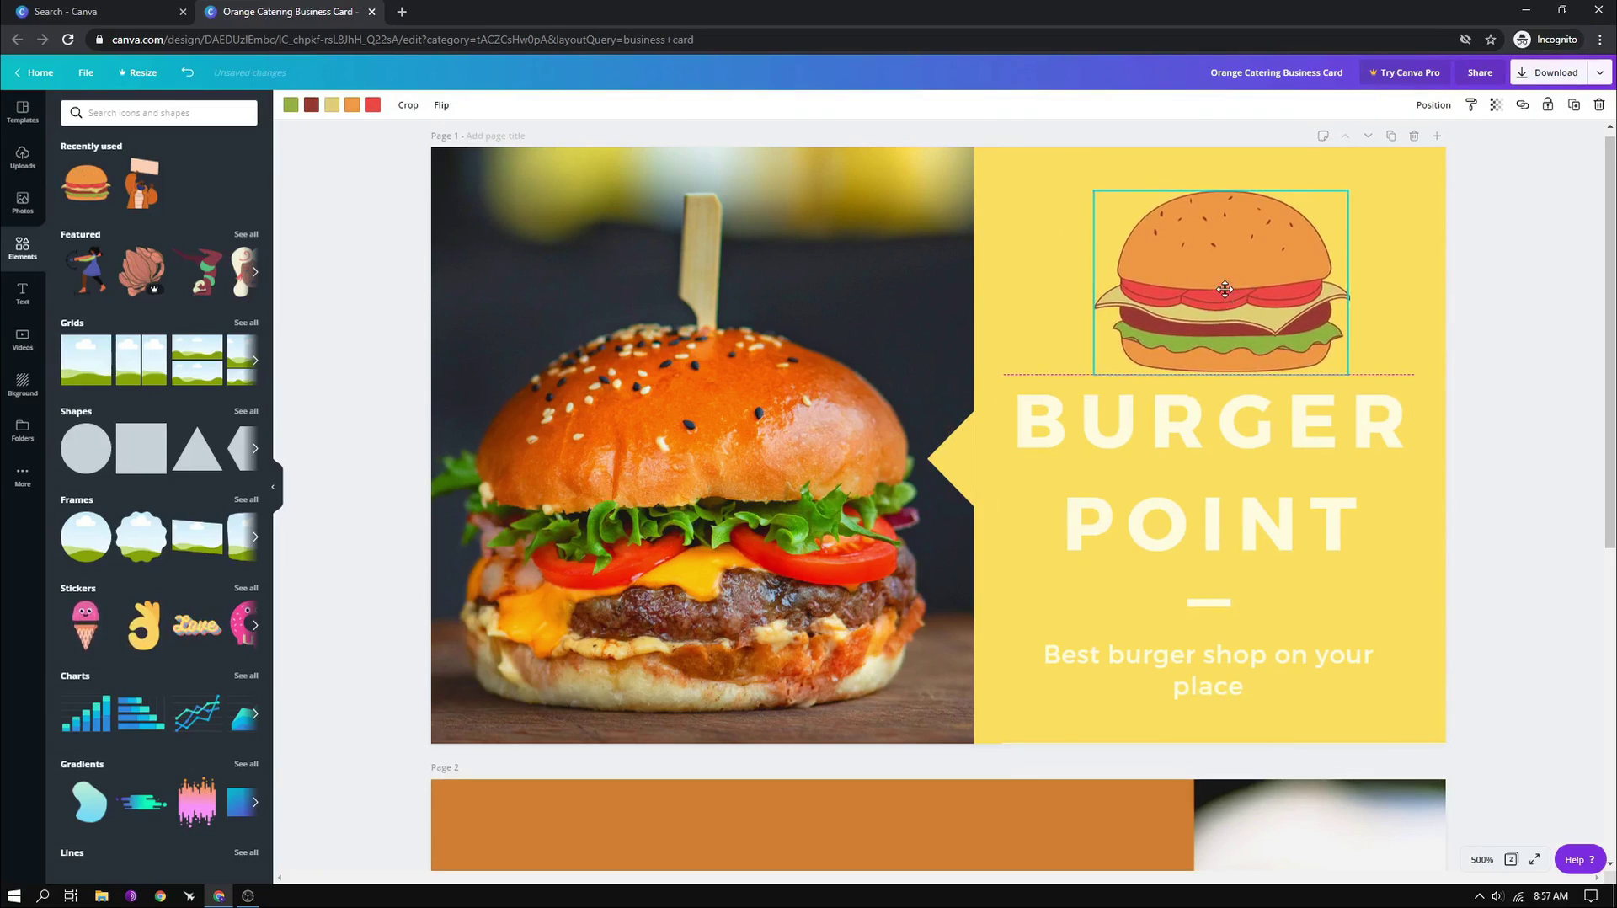
left_click(1520, 310)
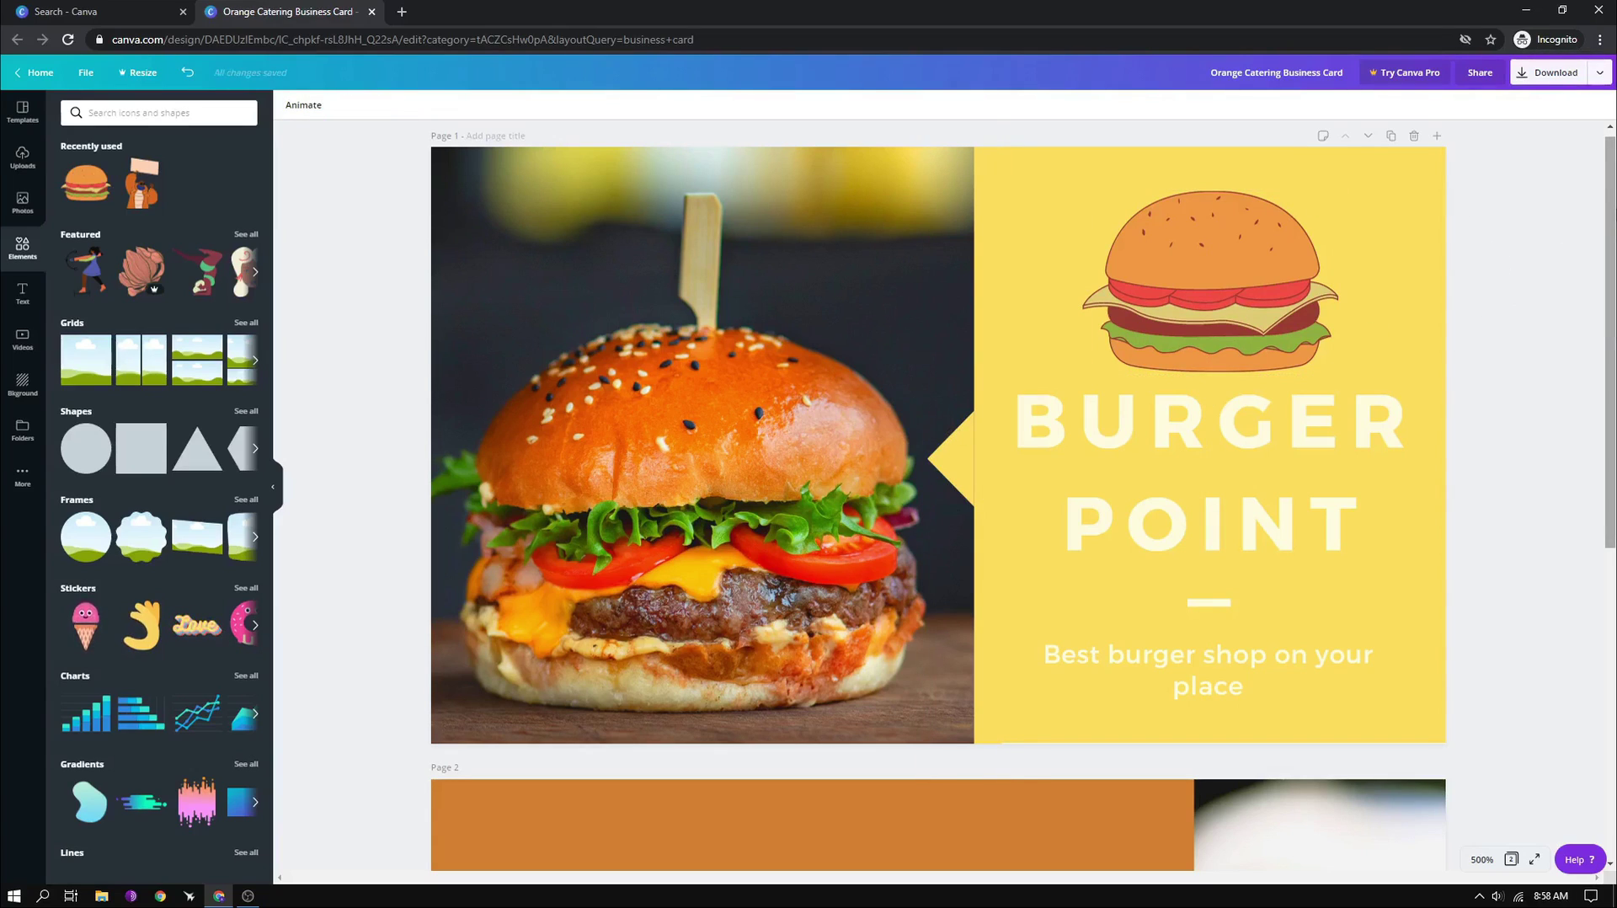
Replace the page-2 food photo with the dark burger photo and slide it to show its dark backdrop
left_click_drag(1614, 216, 1614, 524)
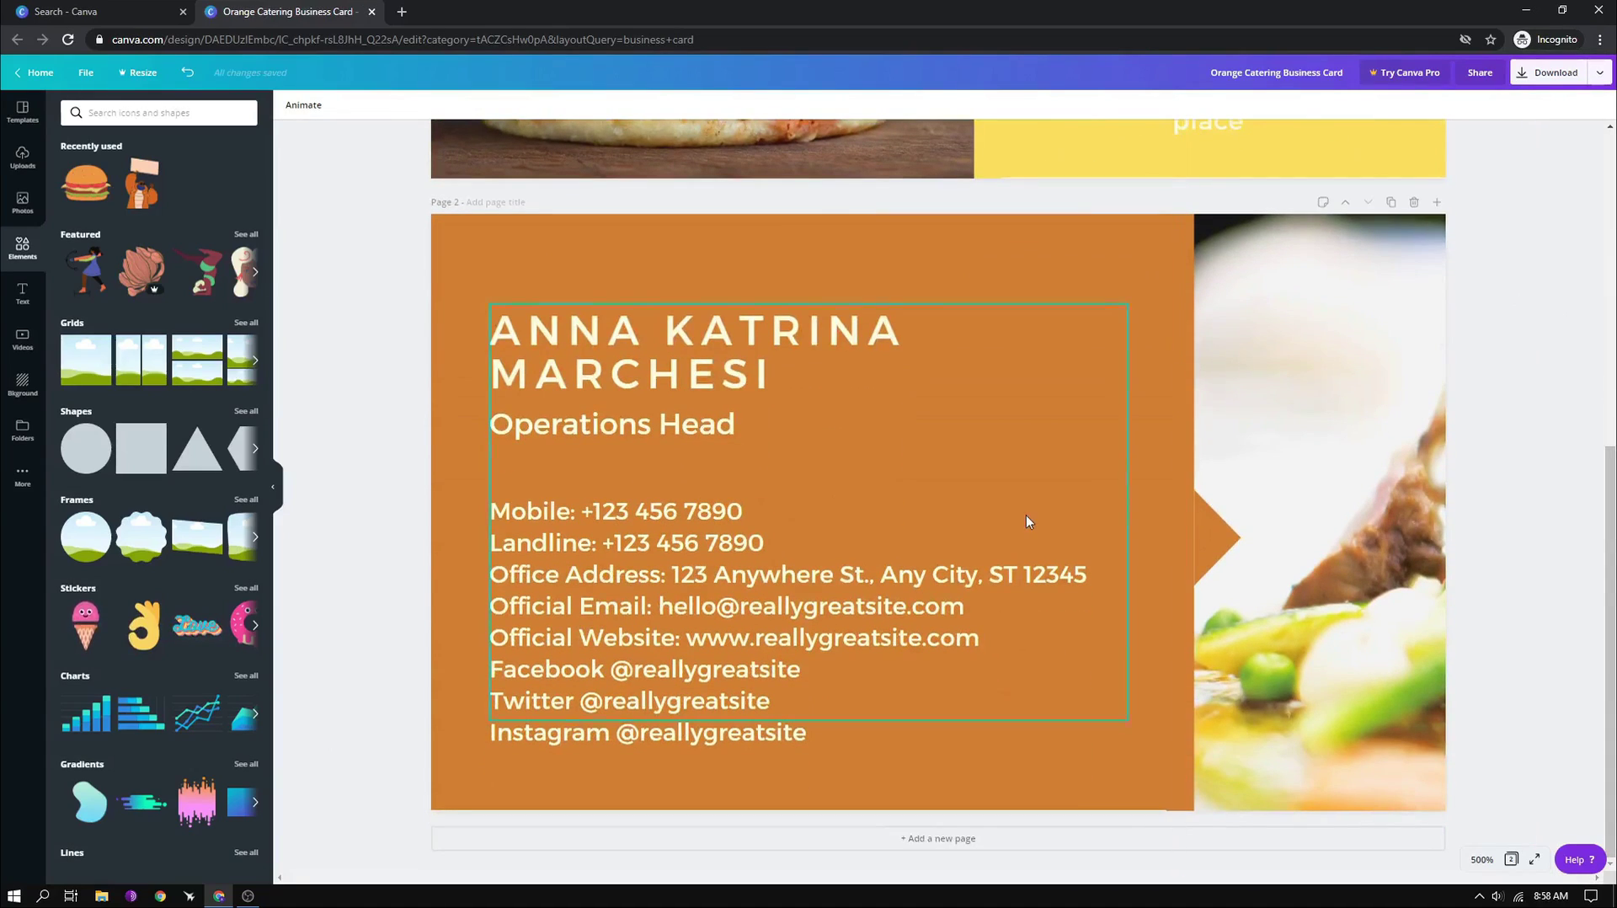
left_click(1295, 416)
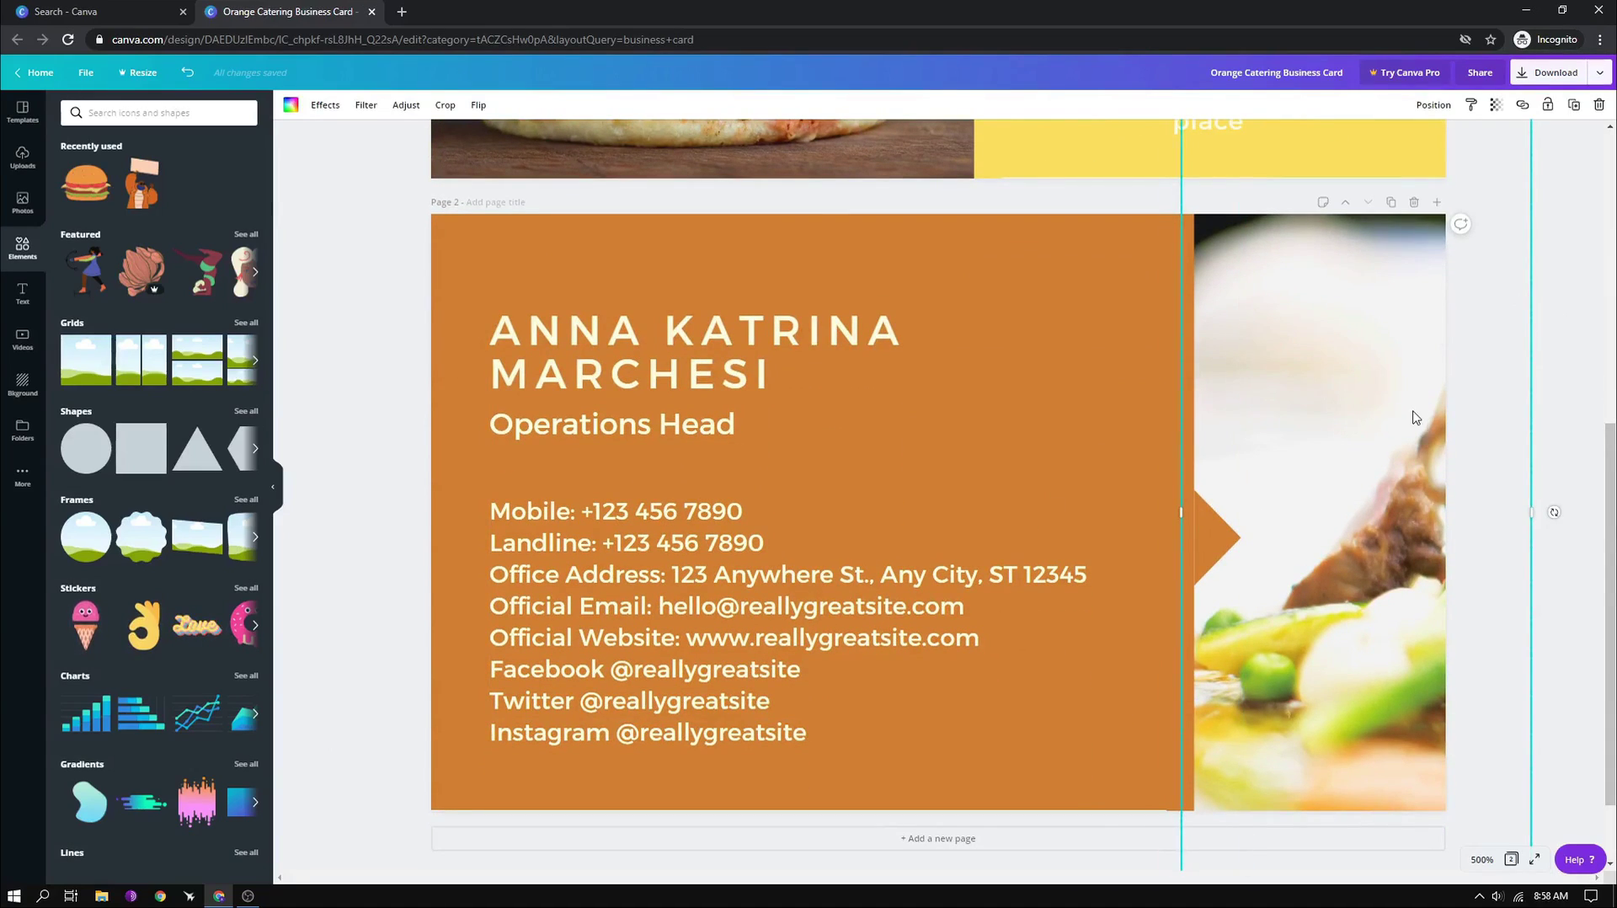
left_click(22, 202)
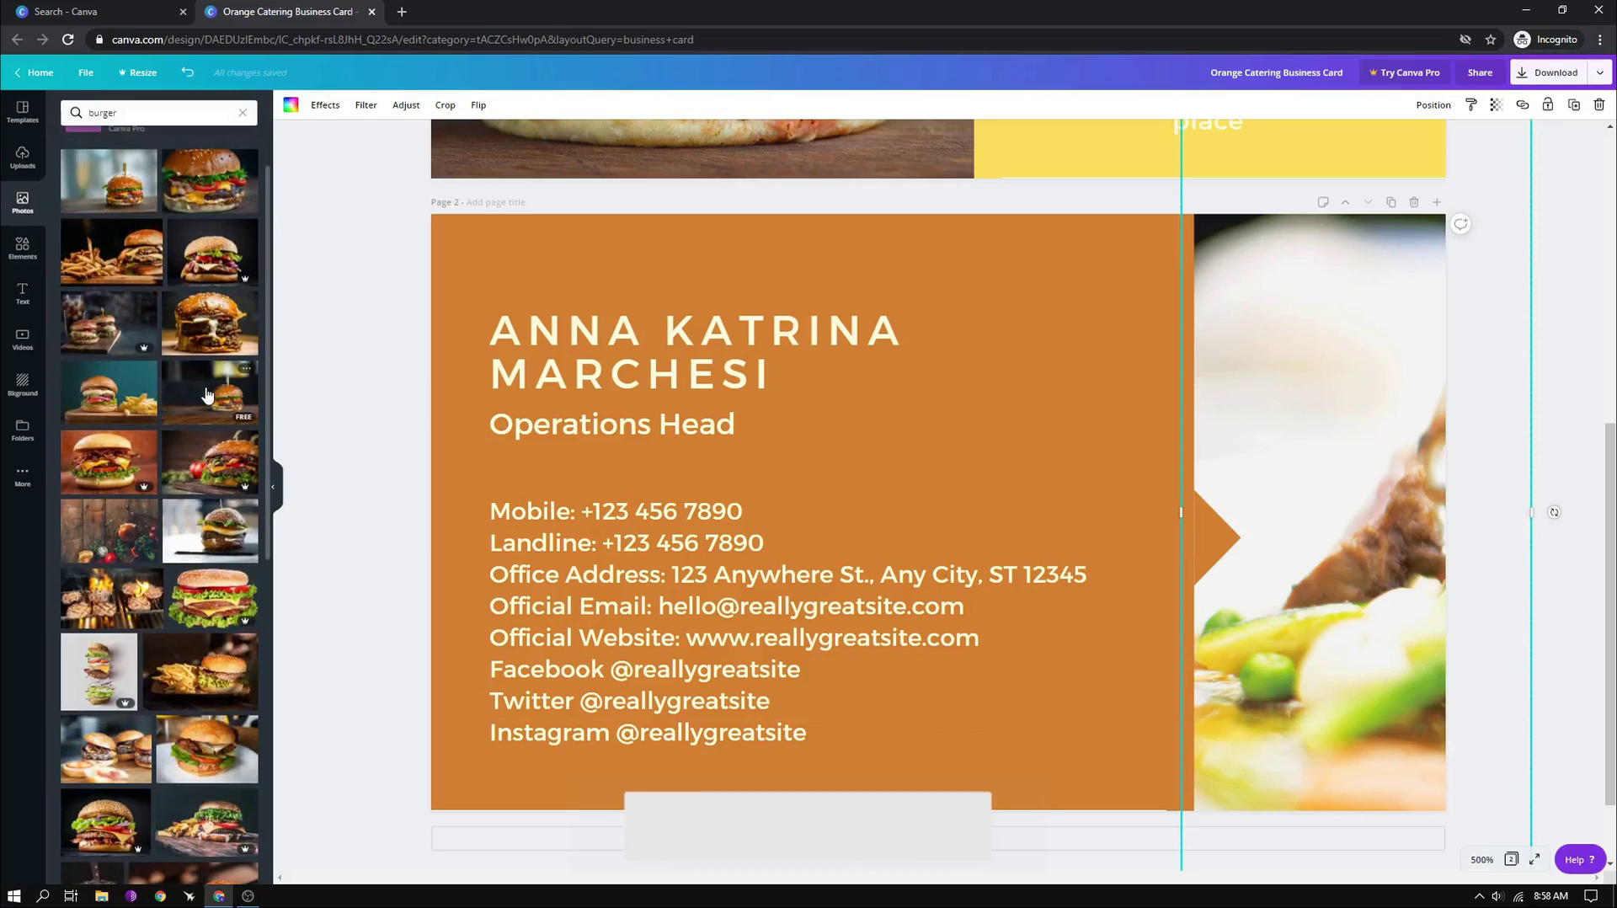
left_click_drag(211, 392, 1229, 417)
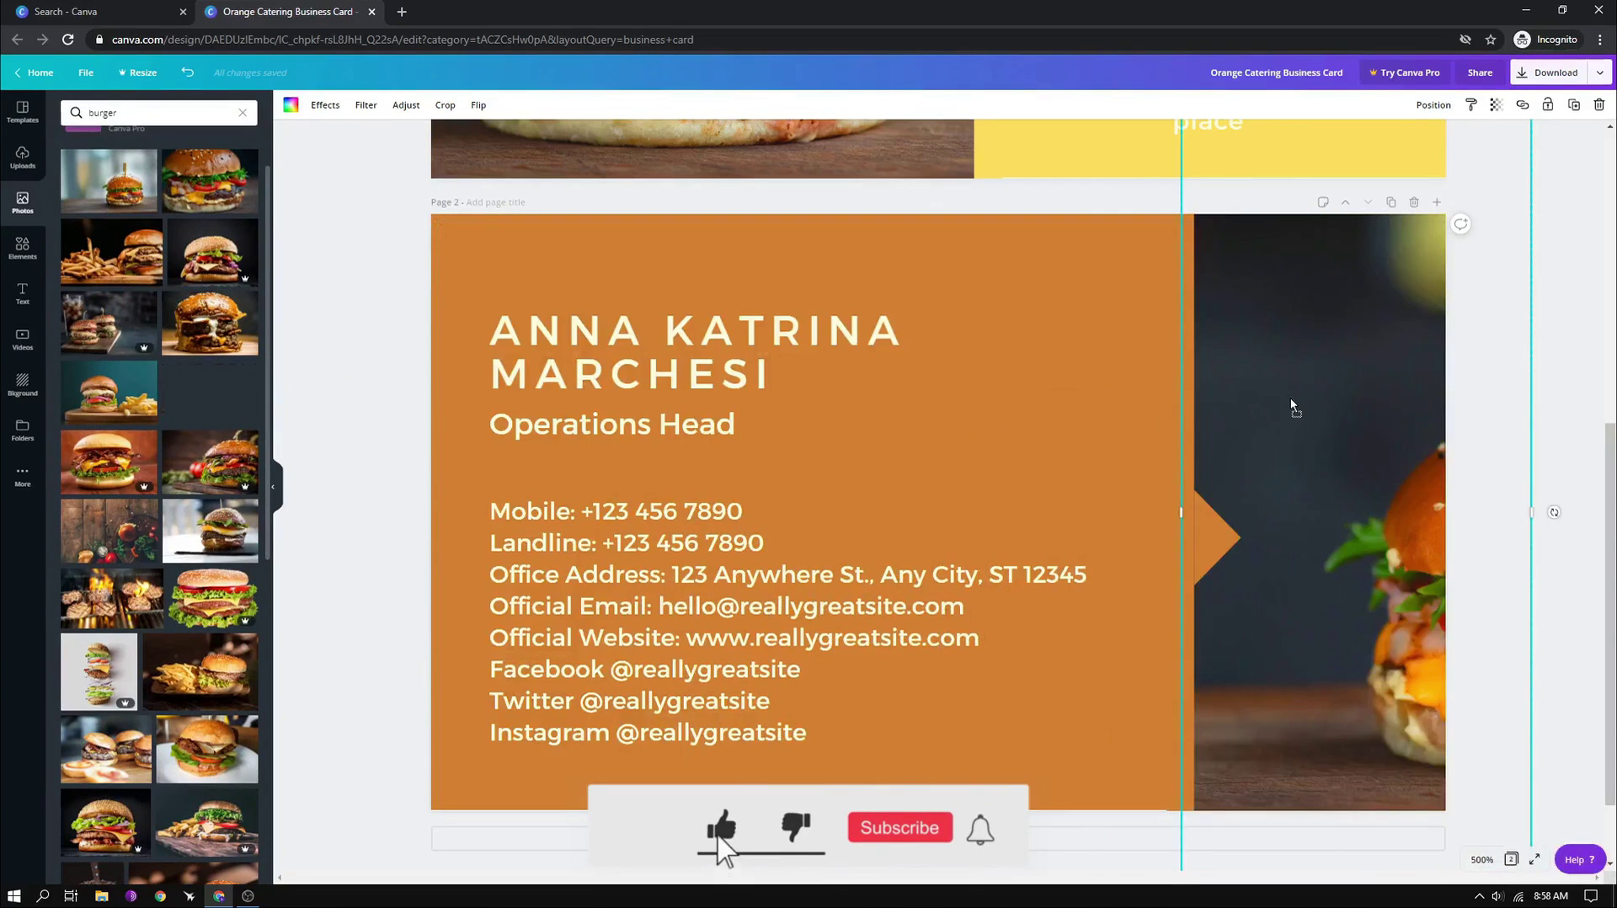
double_click(1407, 459)
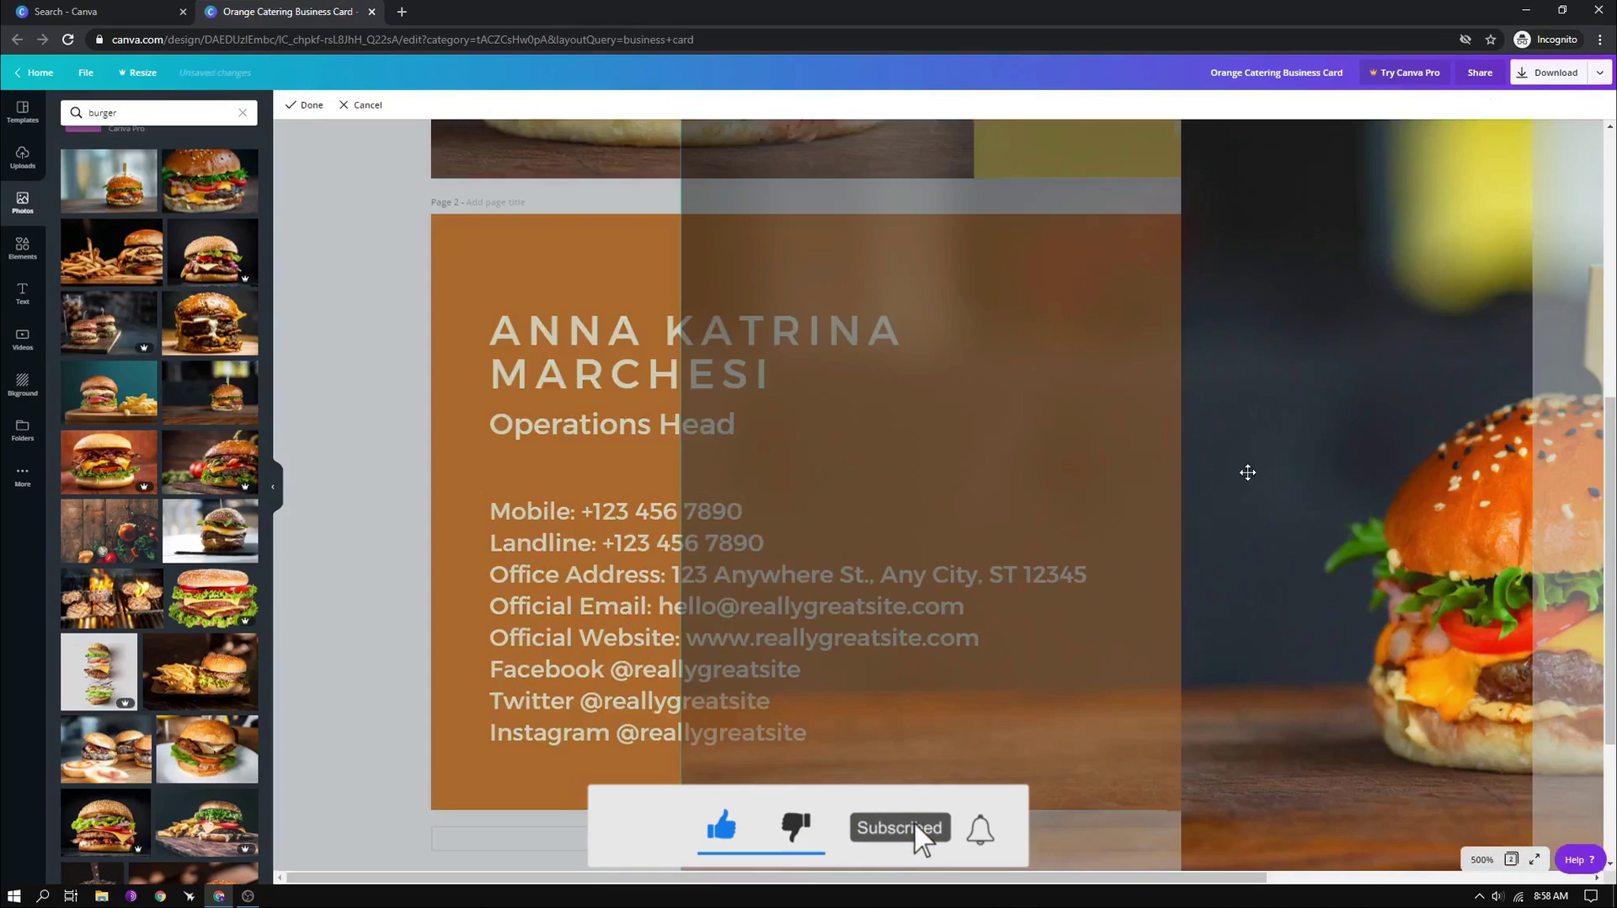
mouse_move(1321, 487)
left_mouse_down()
mouse_move(1126, 496)
mouse_move(1604, 497)
left_mouse_up()
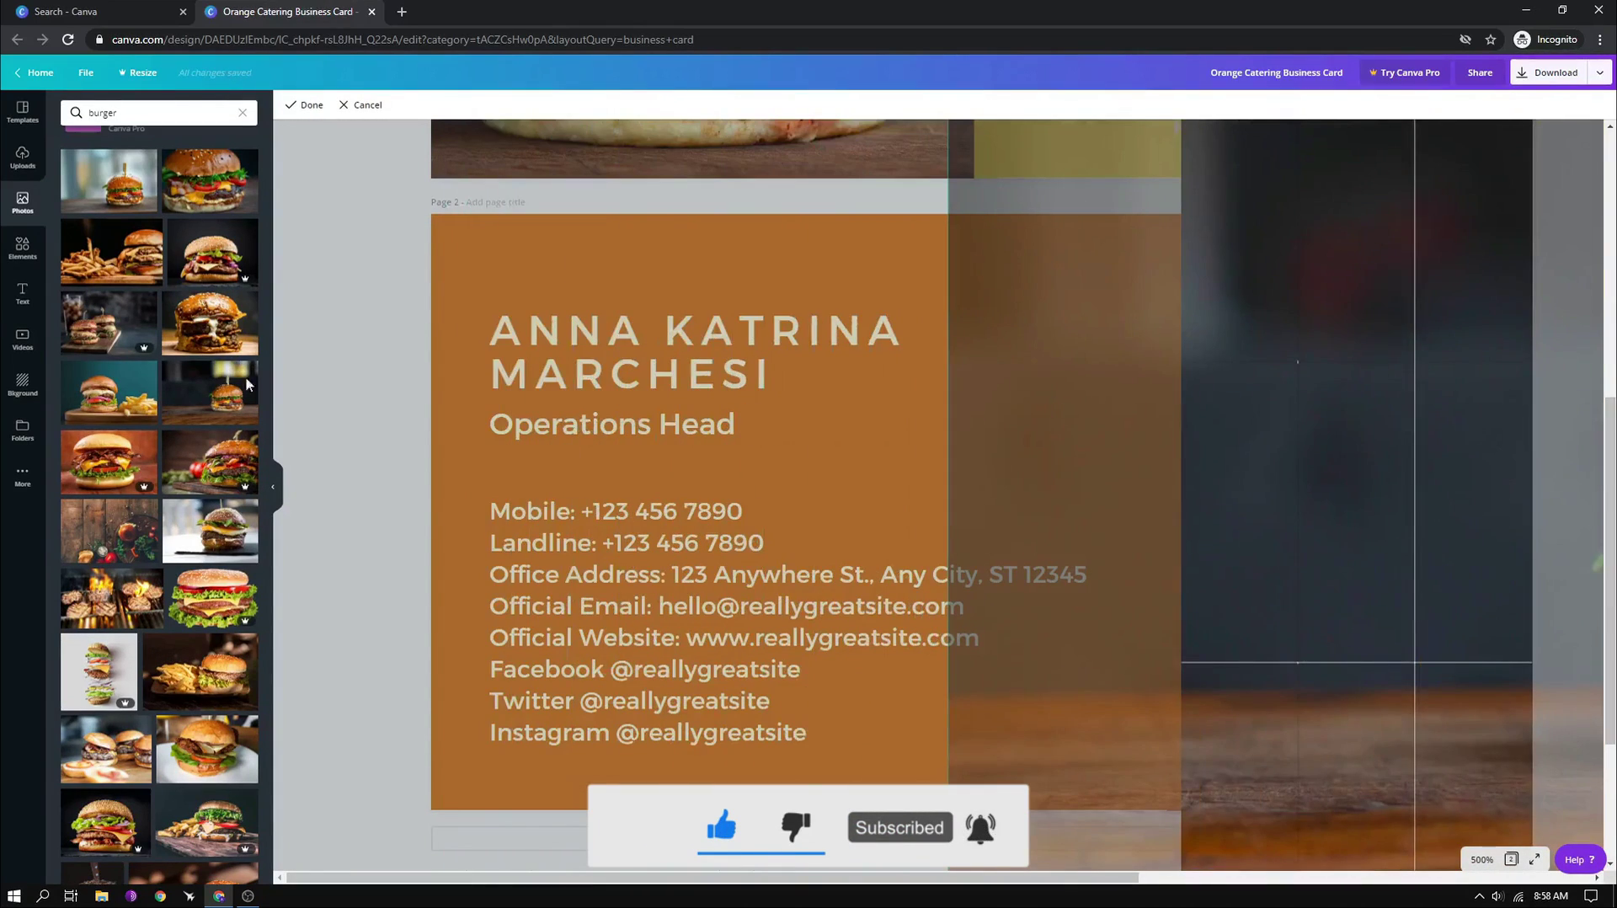
left_click(345, 323)
Make page 2's background, orange strip and arrow shape yellow
left_click(463, 254)
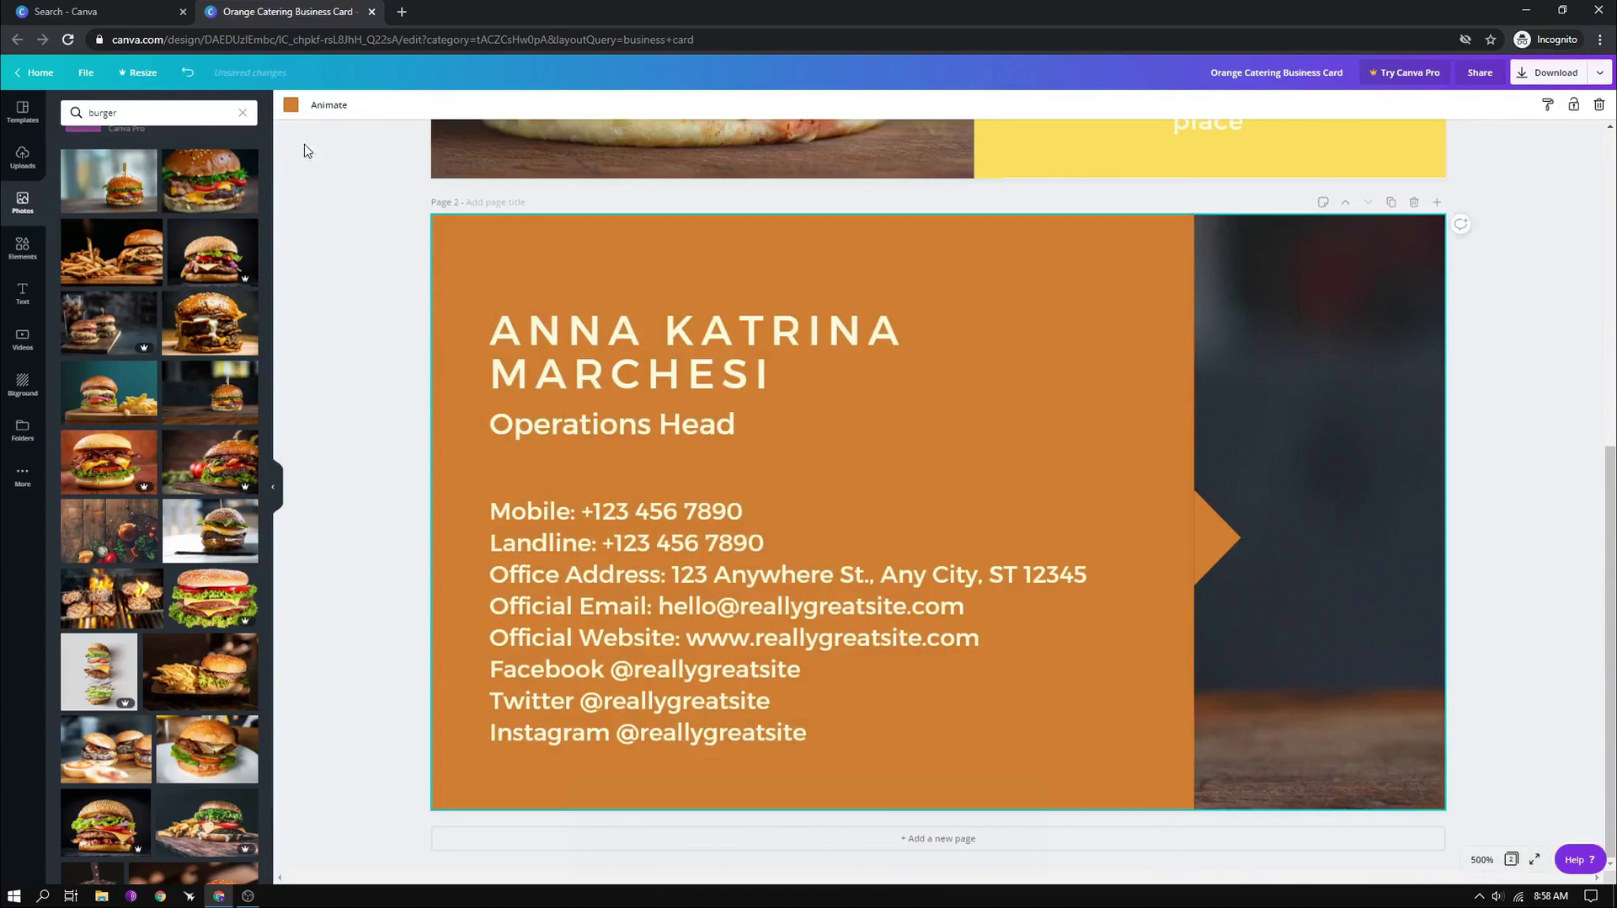
left_click(288, 107)
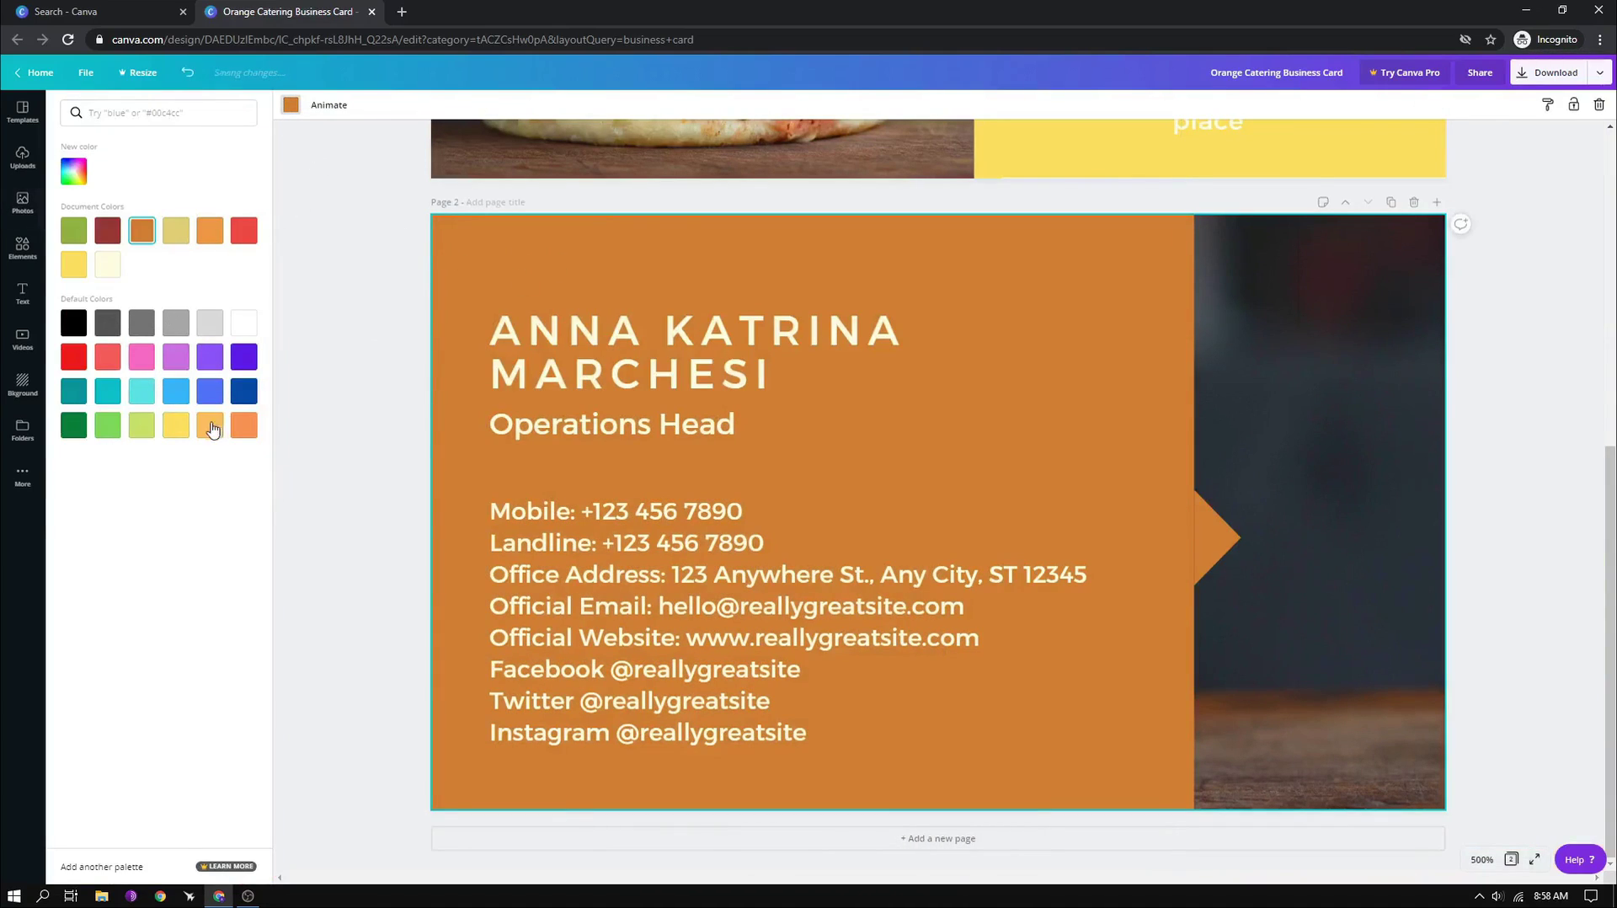
left_click(185, 440)
left_click(1194, 539)
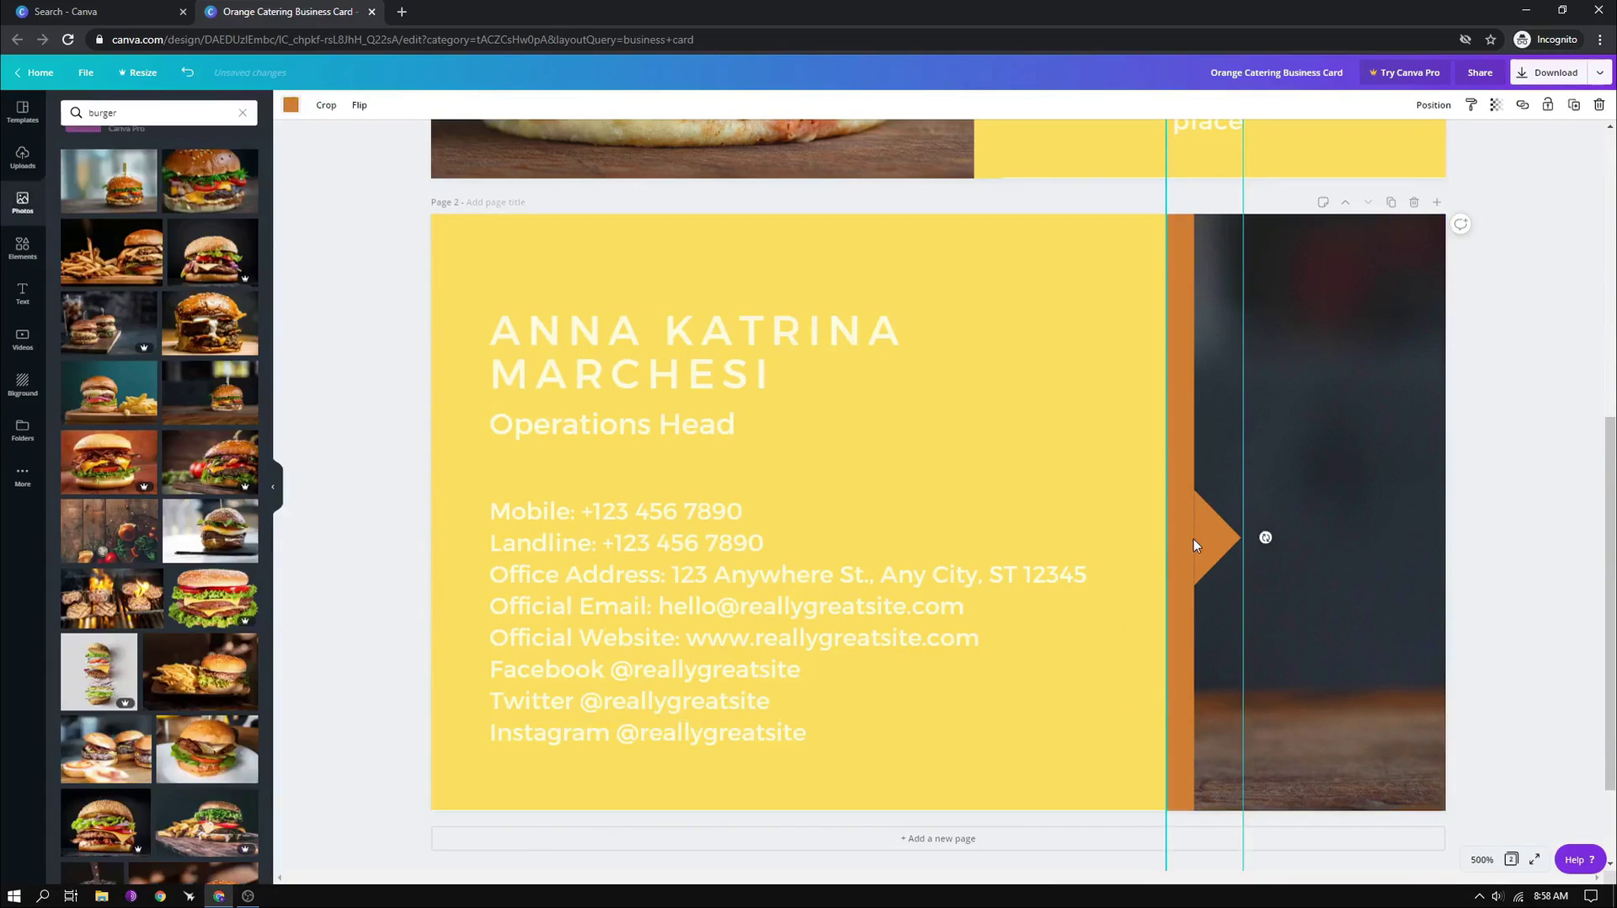
left_click(290, 104)
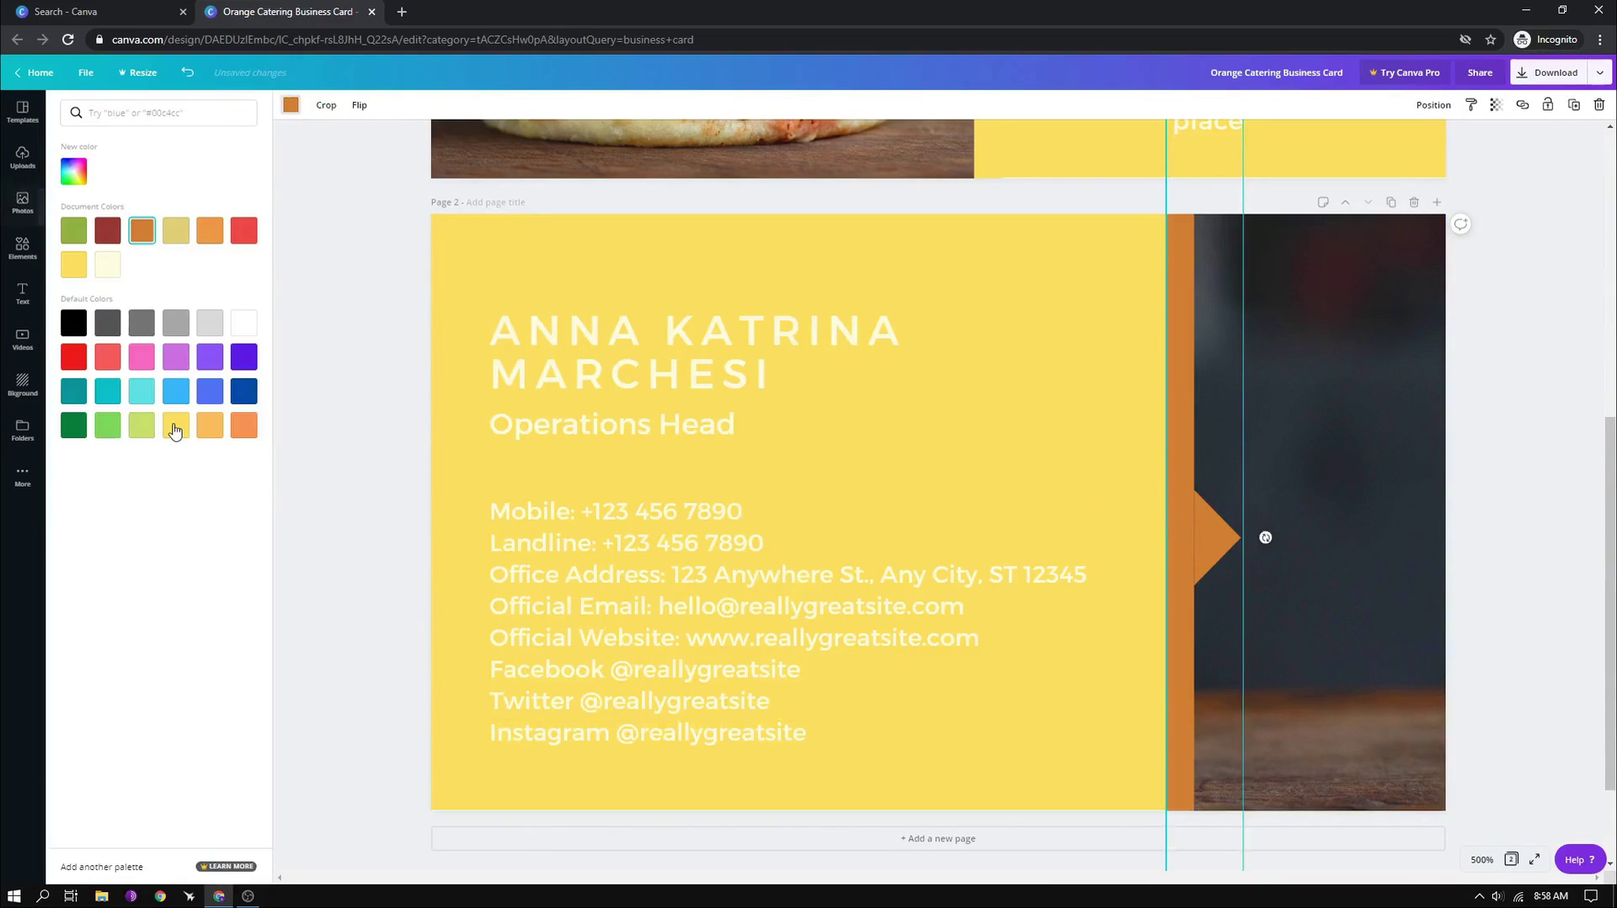
left_click(176, 426)
left_click(311, 419)
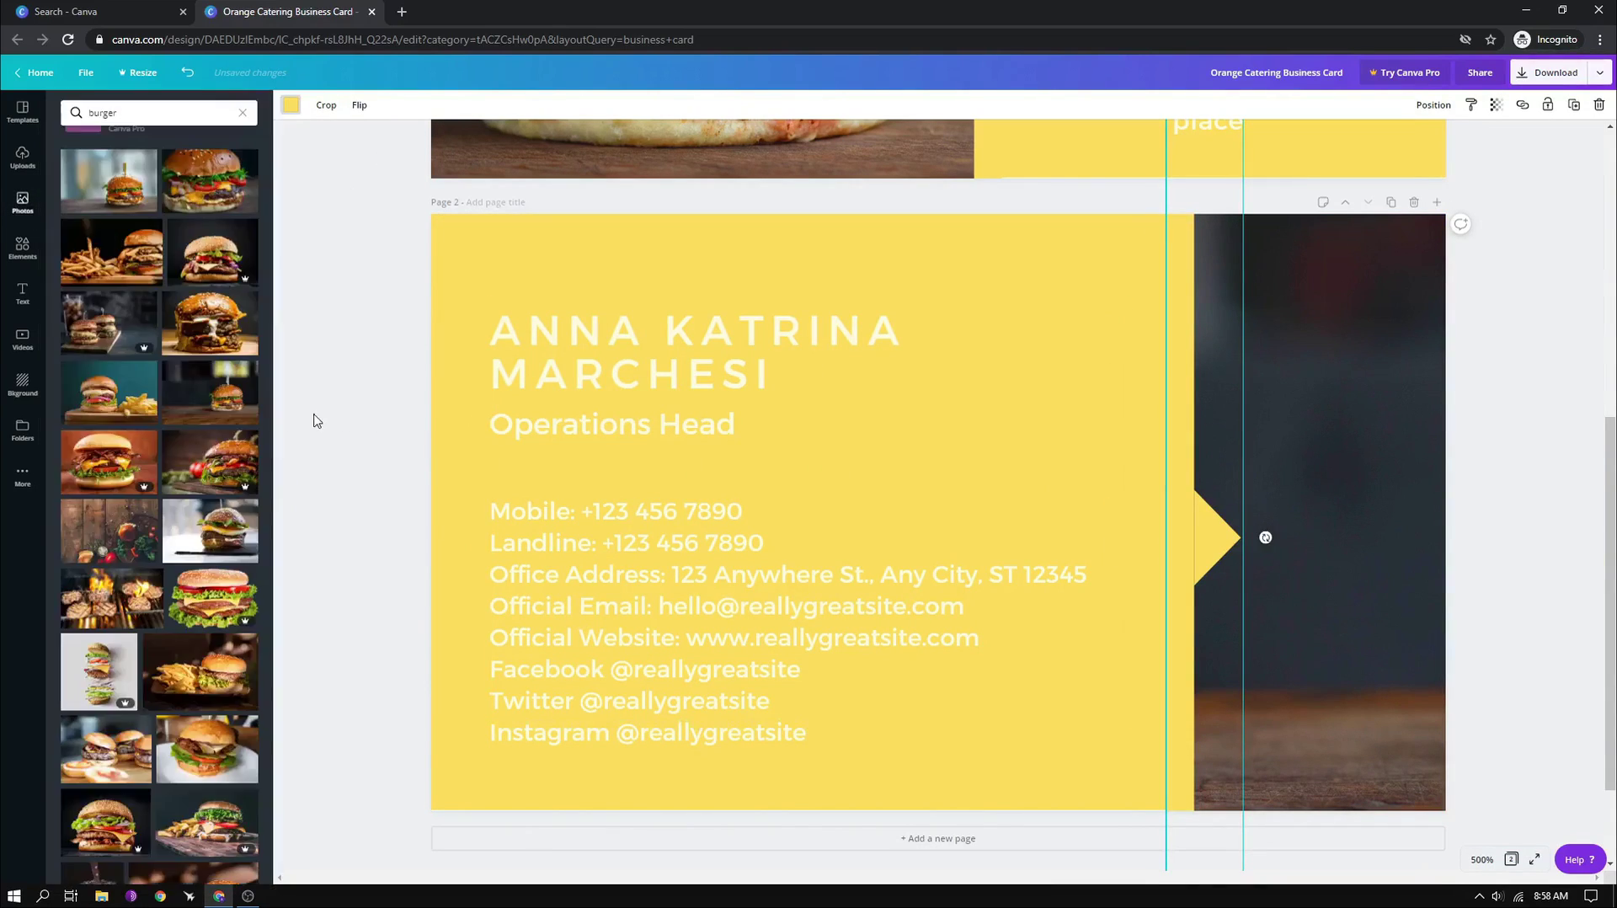
left_click(696, 352)
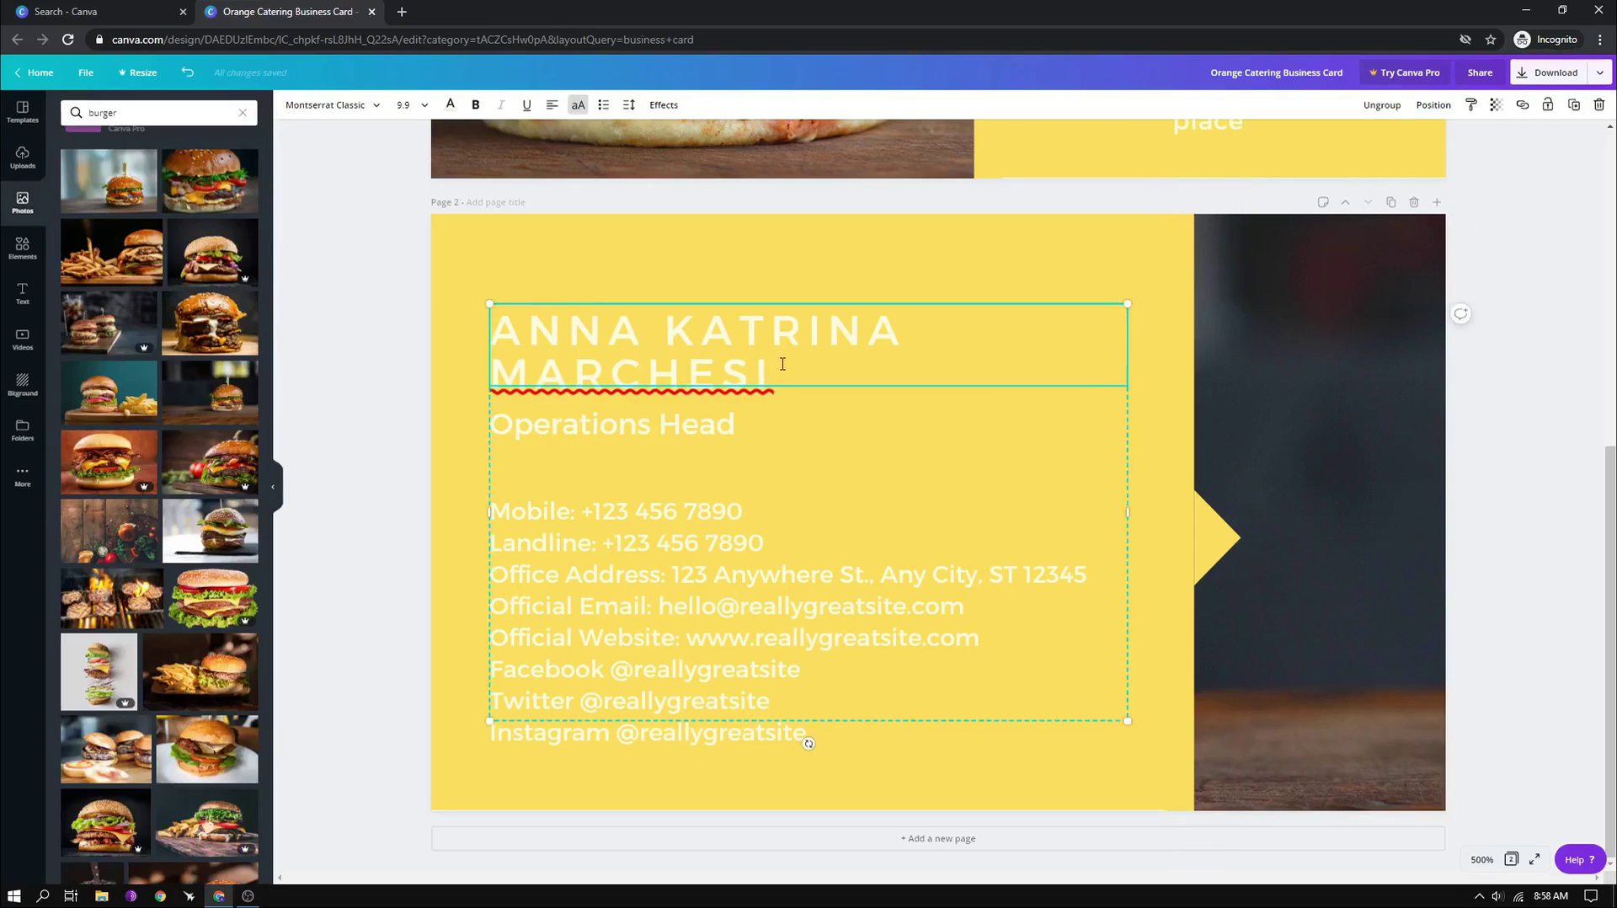
Select the cardholder name text on page 2, then deselect it unchanged
scroll(1274, 378, "up", 7)
scroll(1274, 378, "down", 4)
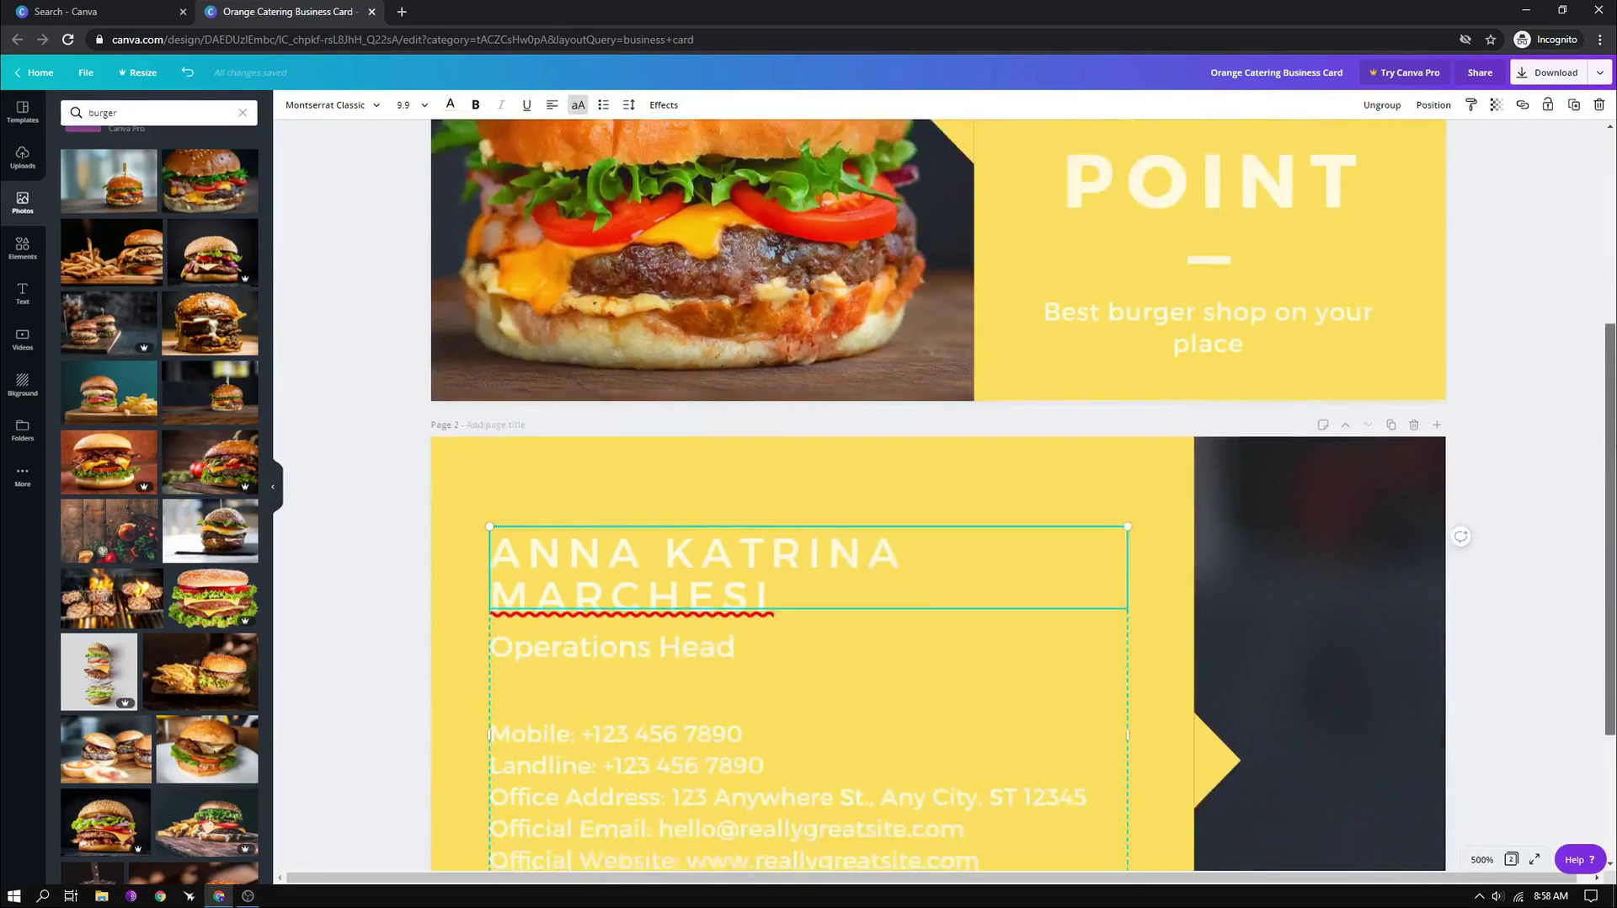
scroll(950, 450, "down", 2)
key("Escape")
key("Escape")
double_click(665, 475)
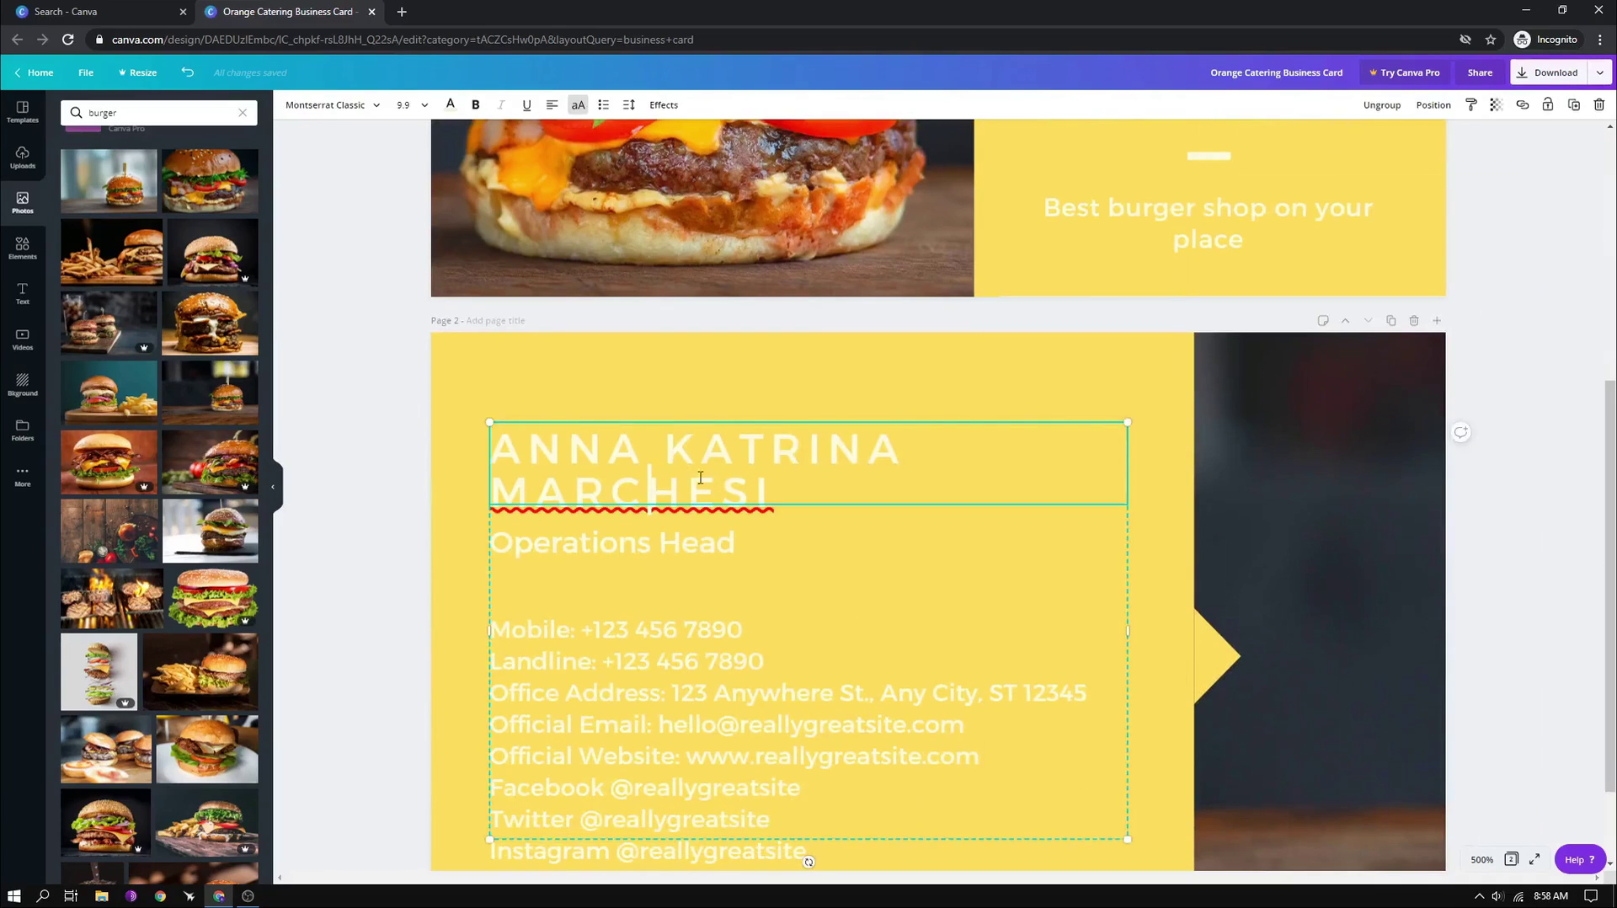
left_click_drag(779, 493, 502, 435)
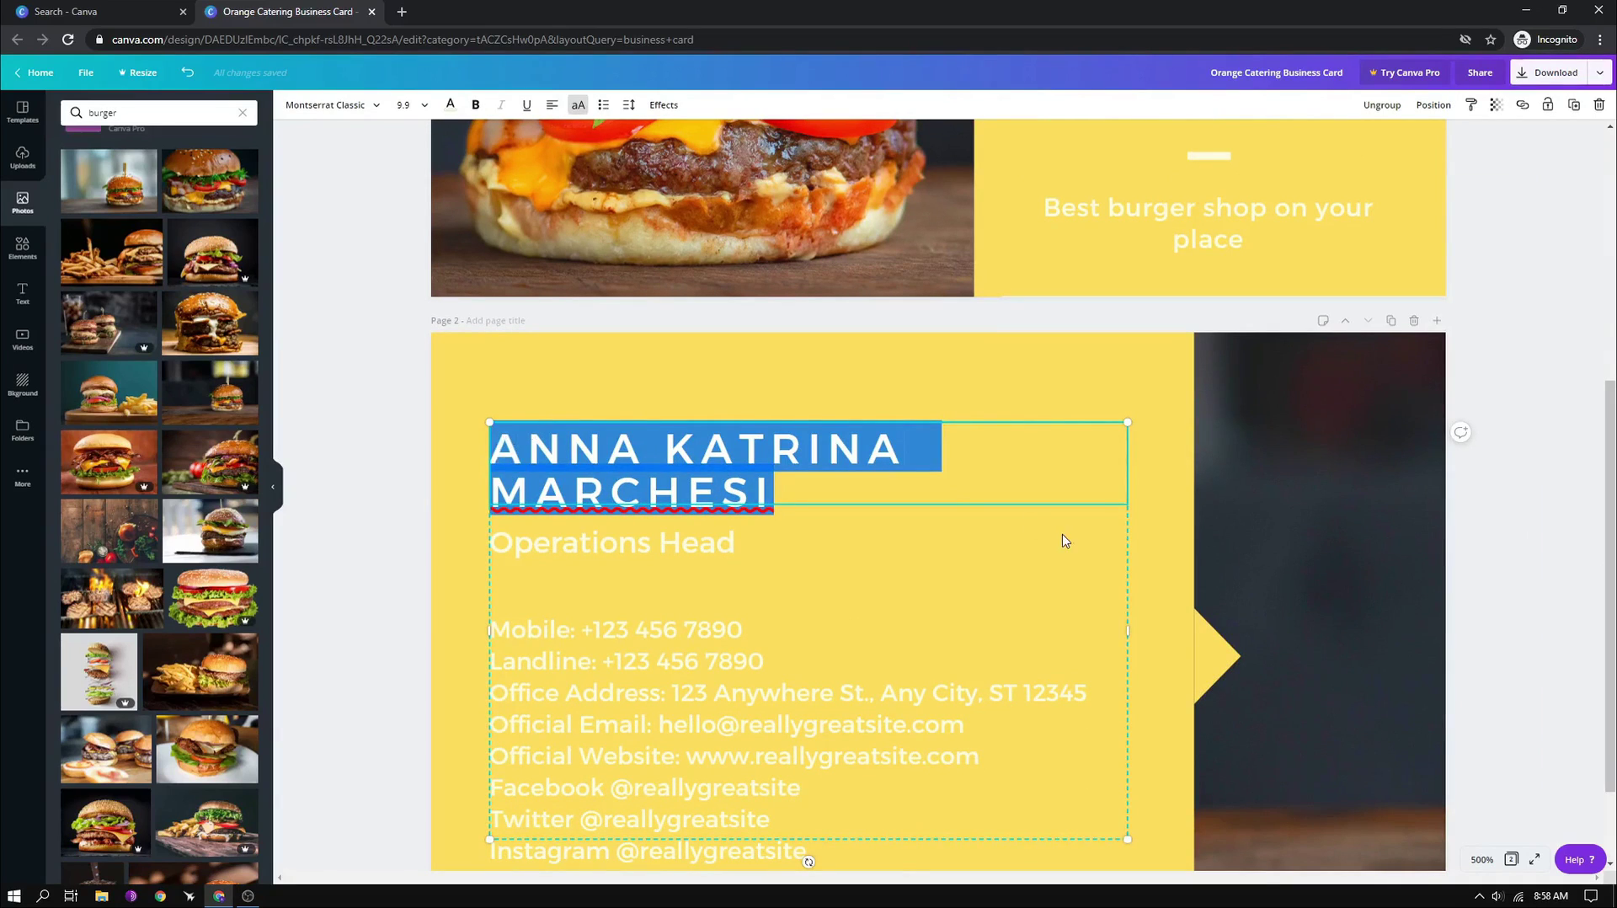
scroll(1064, 540, "down", 2)
left_click(1573, 625)
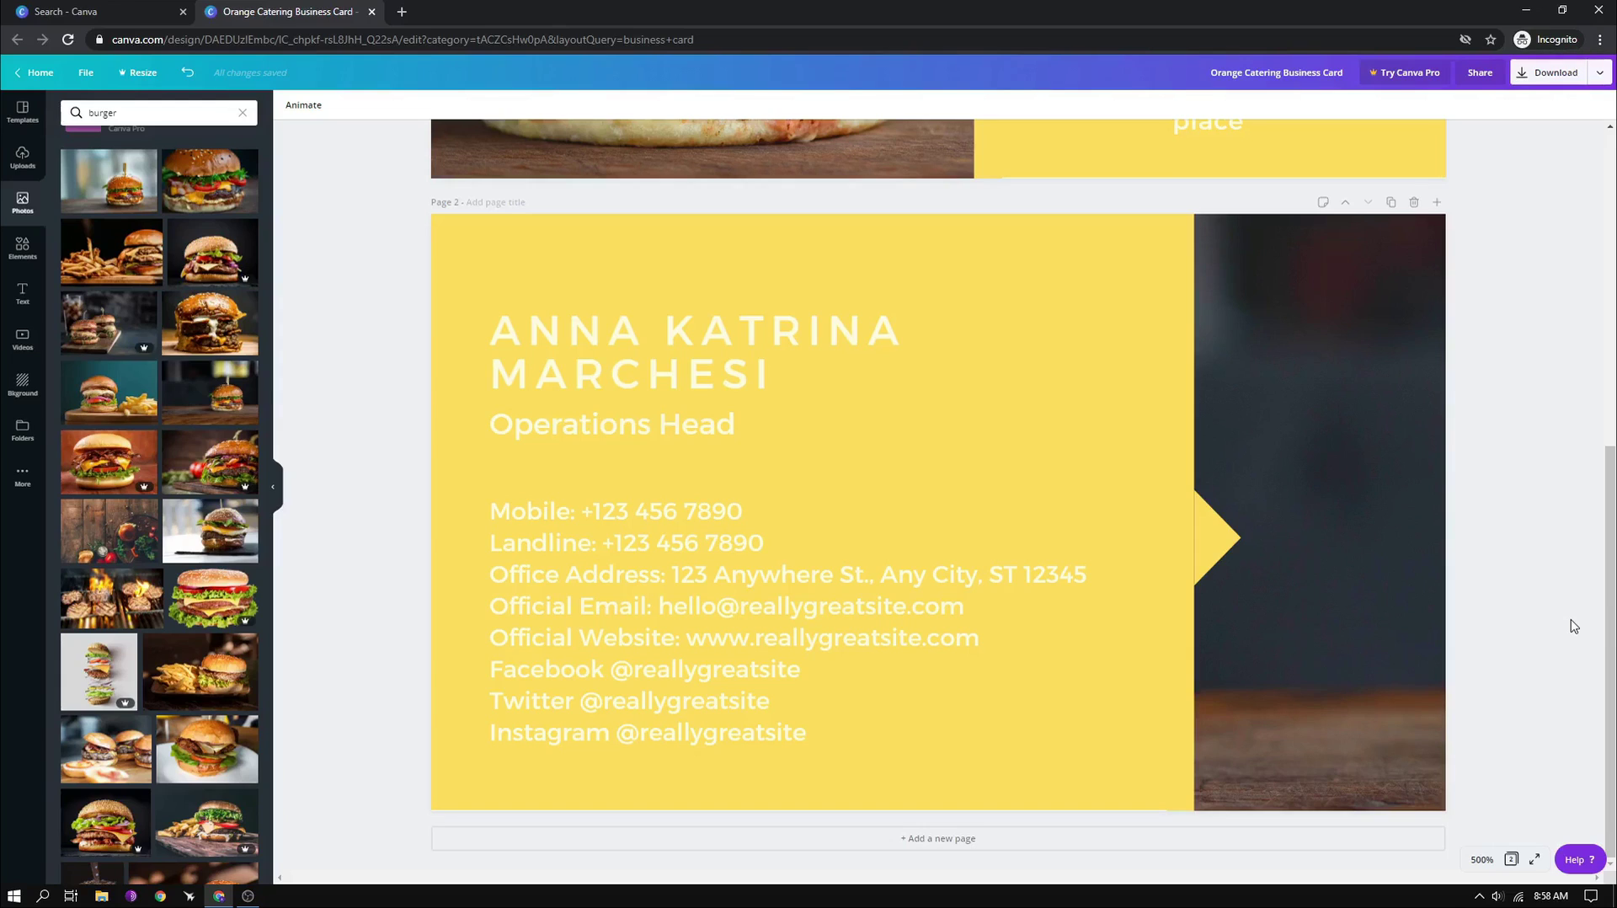
Delete the sample mobile number digits in the contact details text
left_click(564, 529)
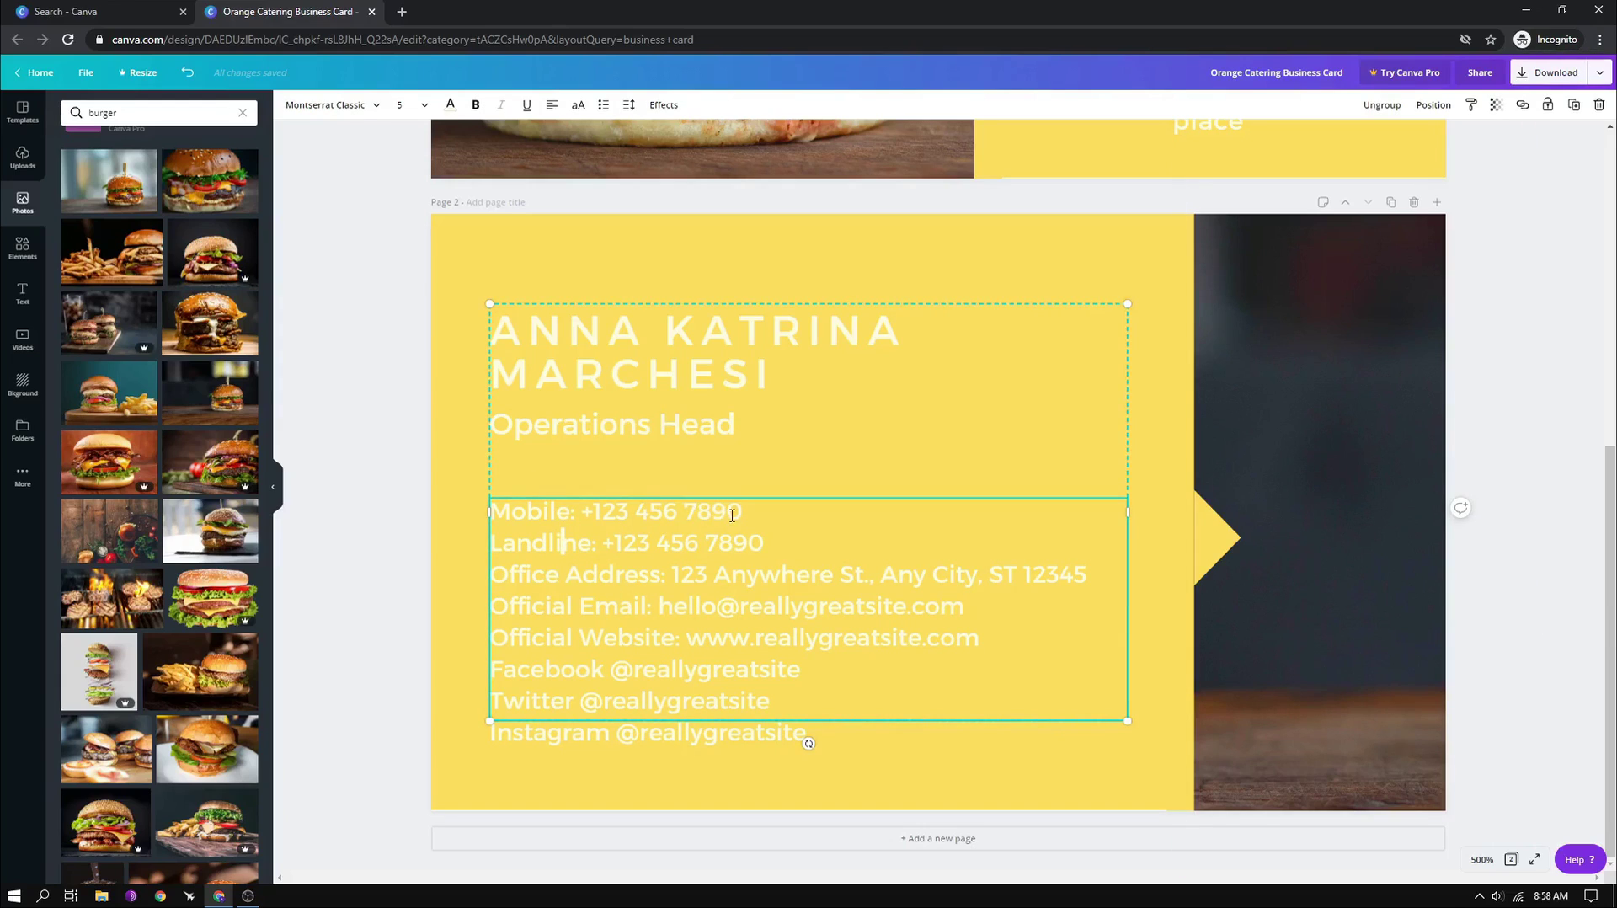
mouse_move(742, 511)
left_mouse_down()
mouse_move(581, 510)
mouse_move(617, 510)
left_mouse_up()
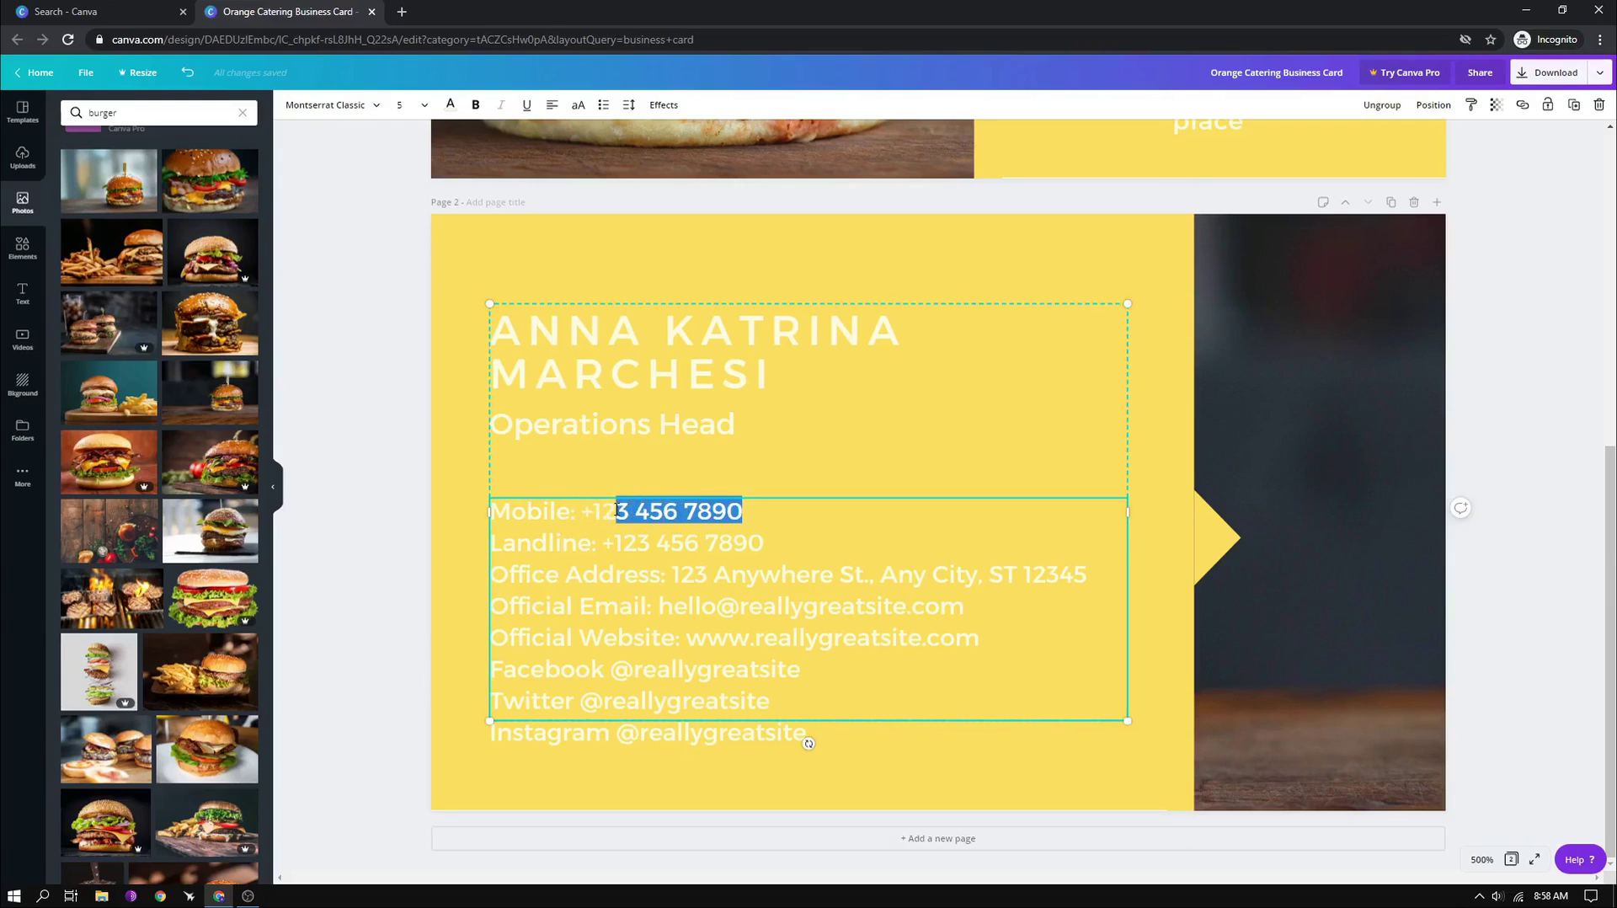
key("BackSpace")
key("BackSpace")
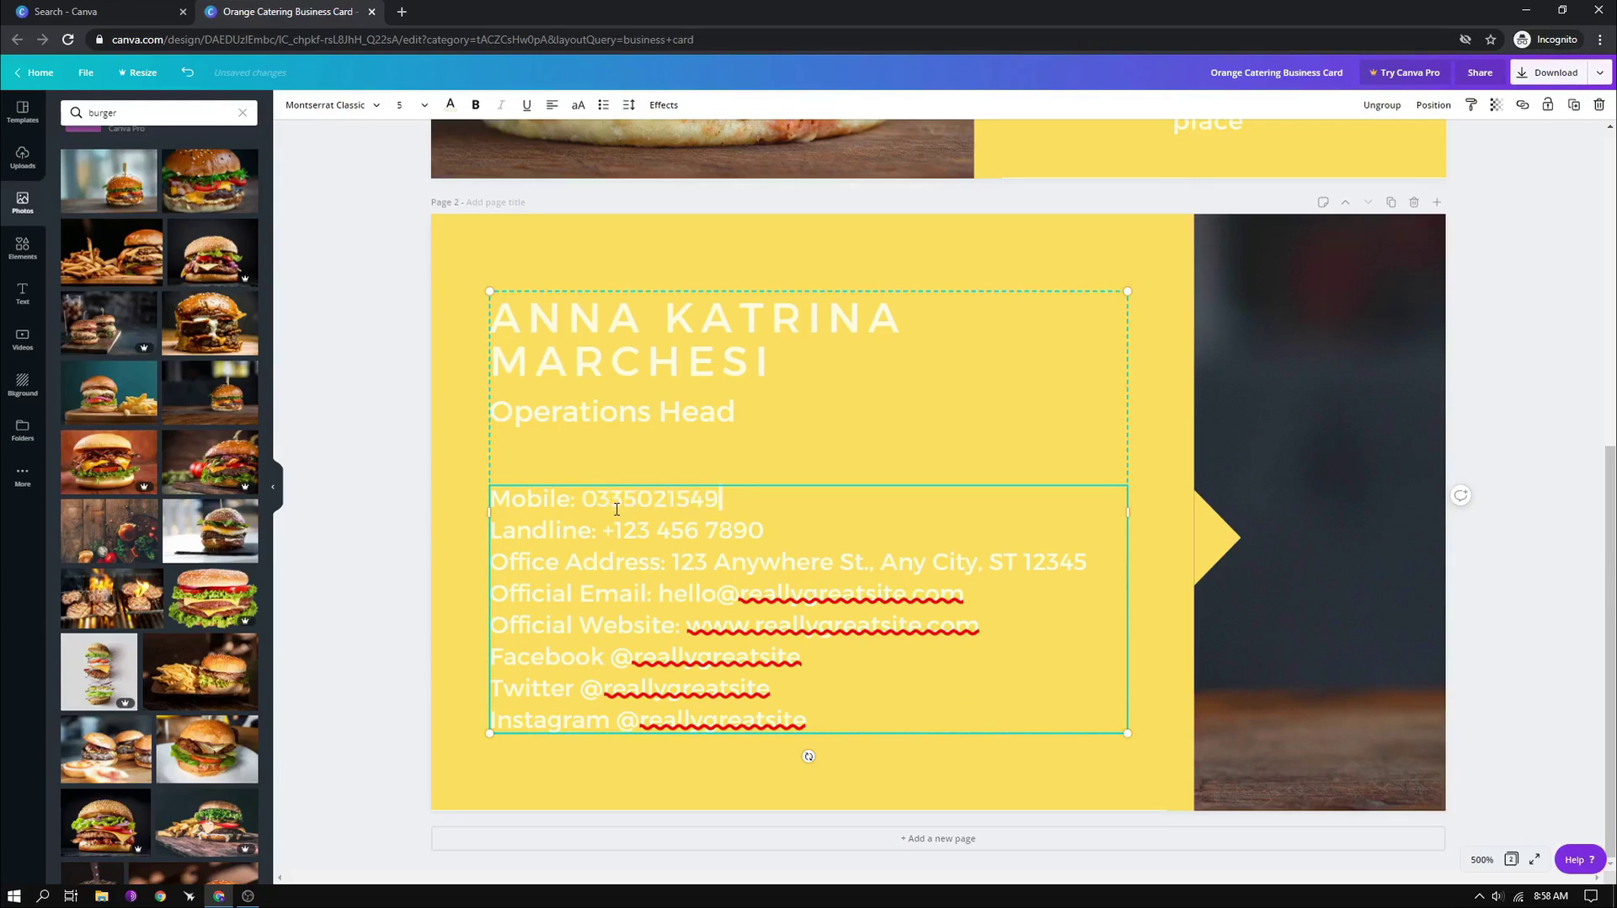
left_click(1549, 354)
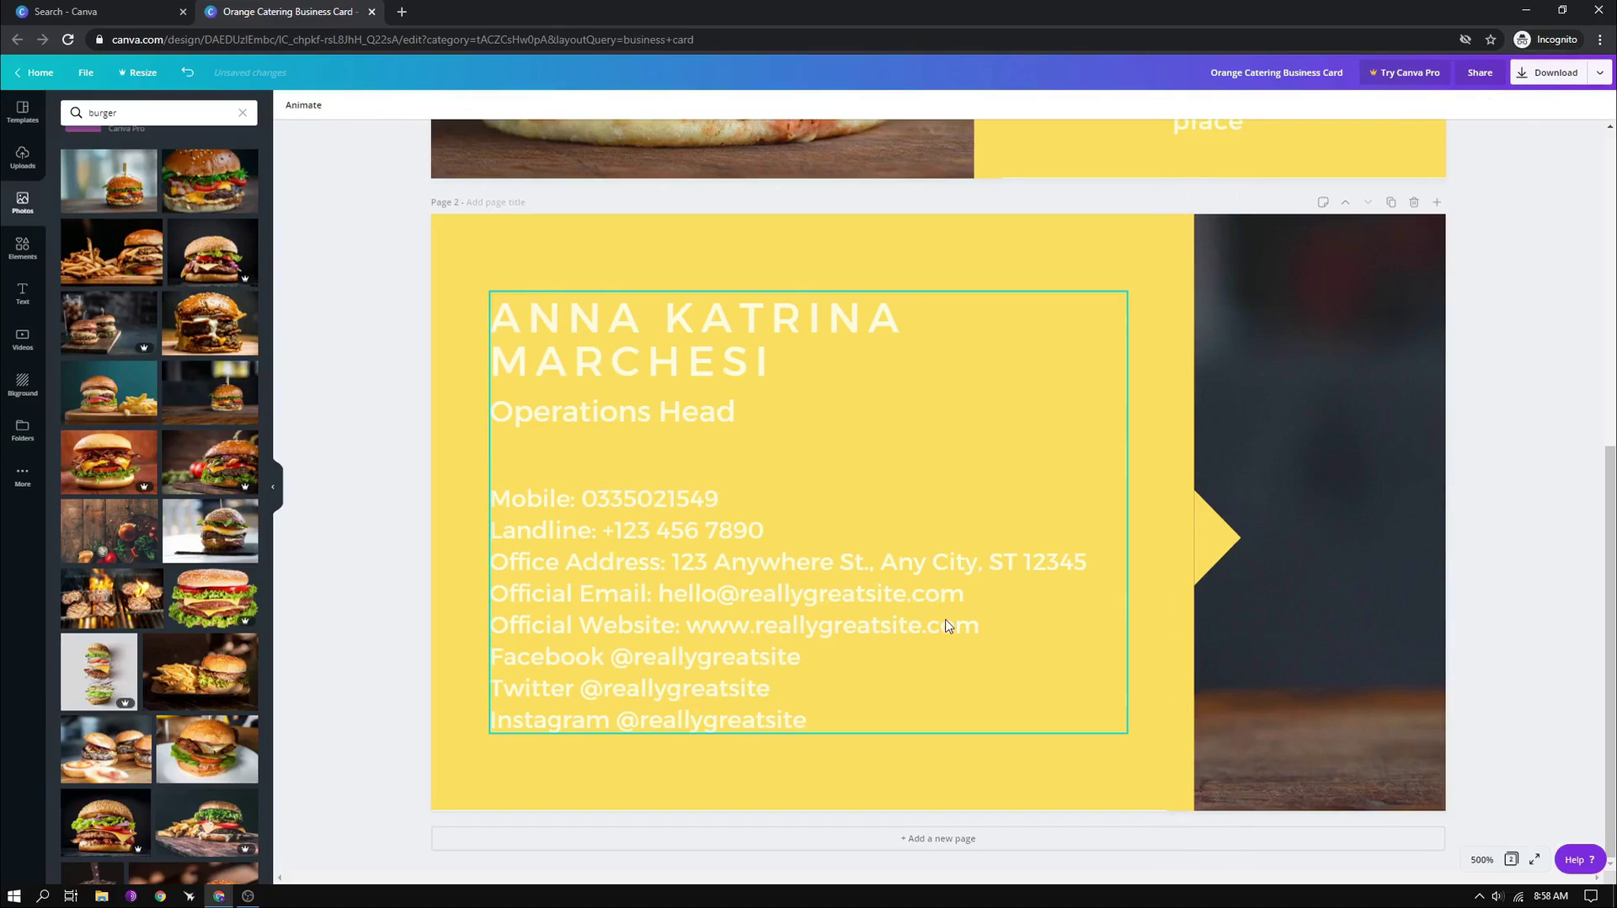
left_click(633, 581)
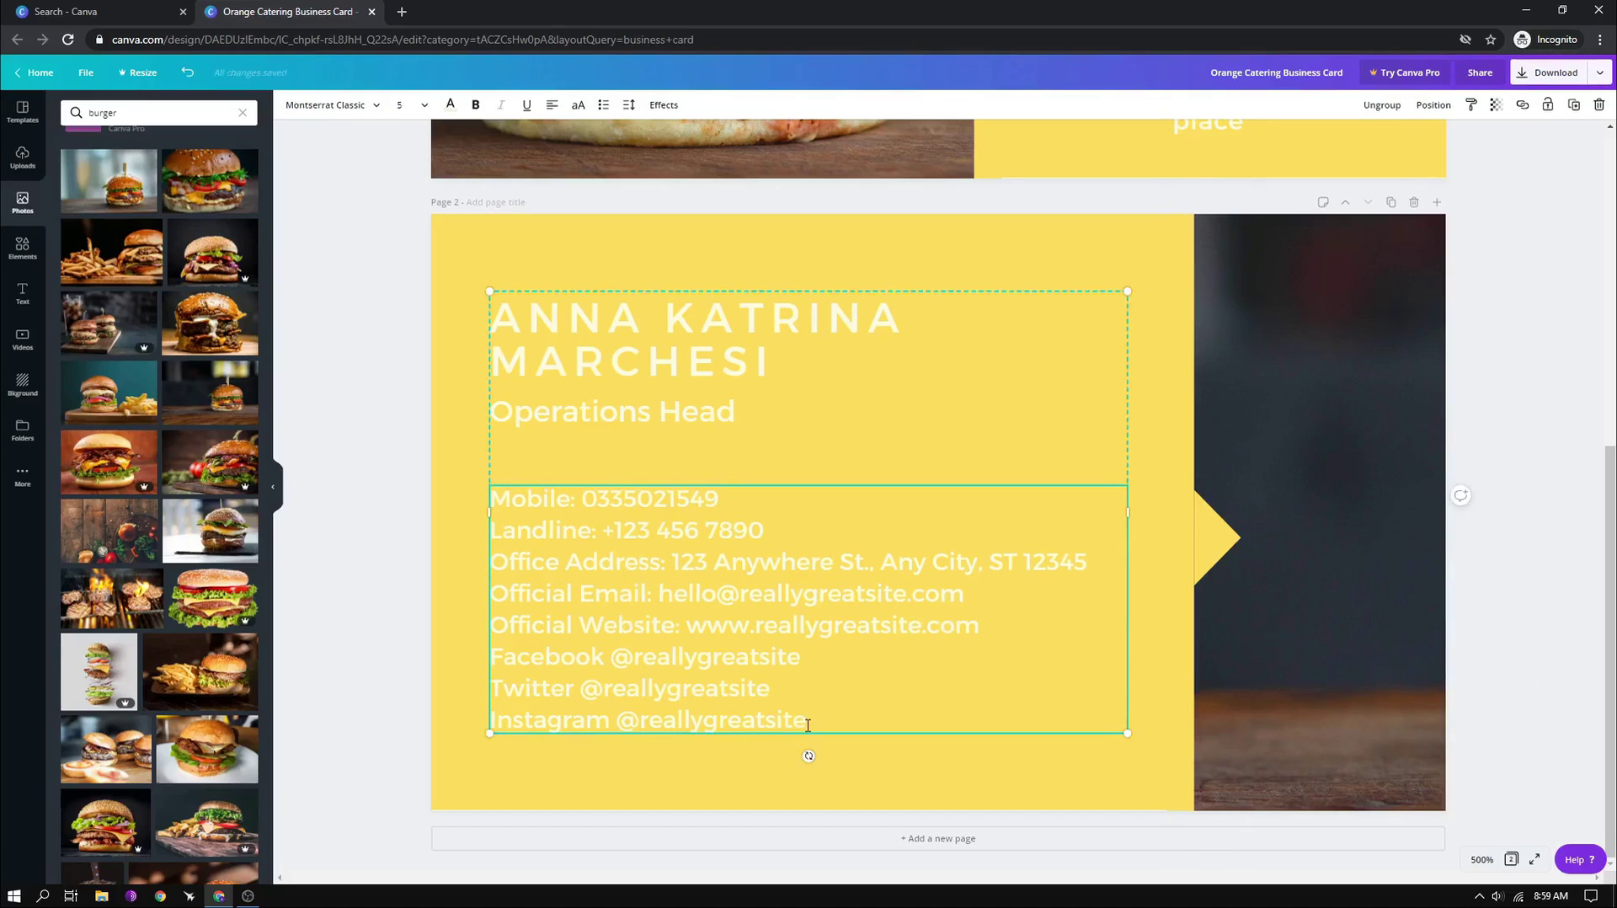
left_click_drag(807, 725, 459, 718)
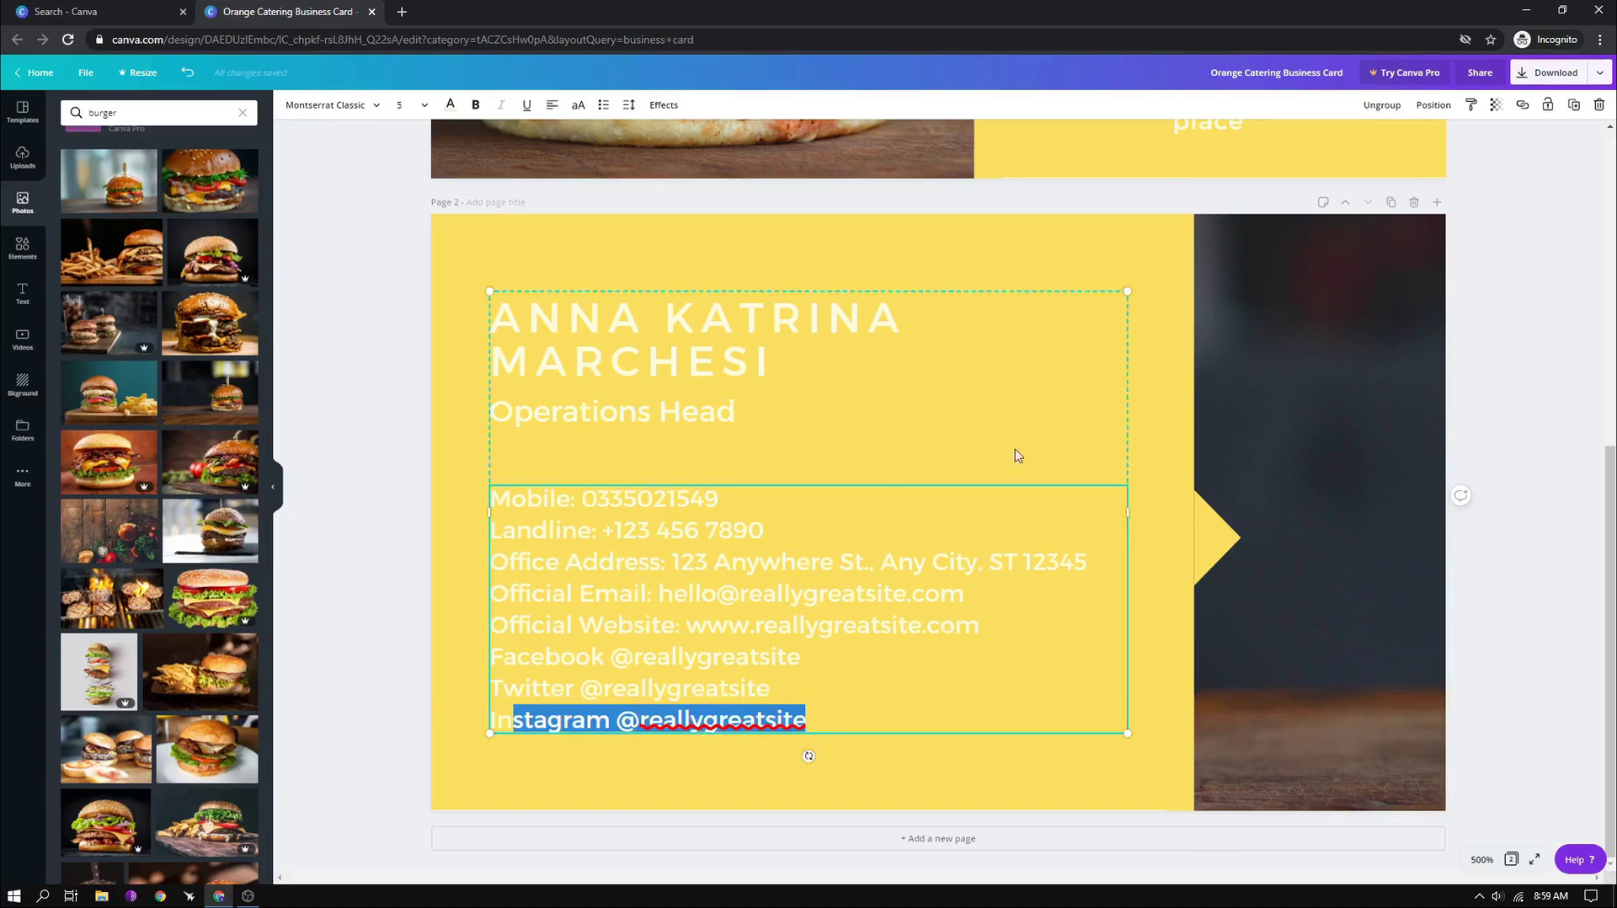
left_click(1534, 370)
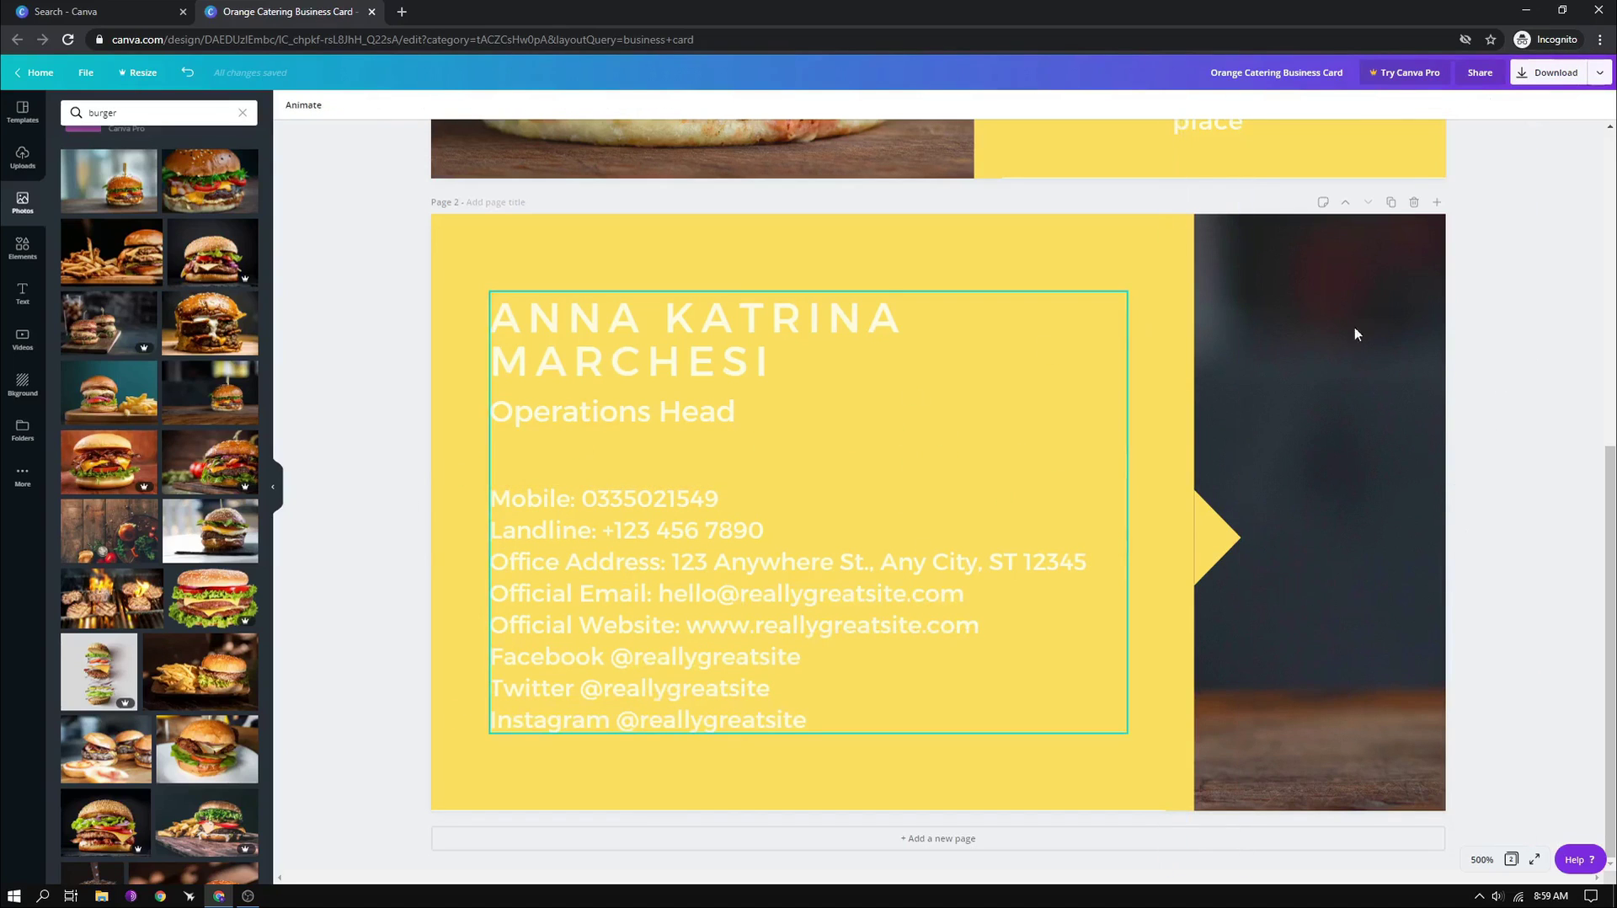
scroll(1473, 516, "up", 6)
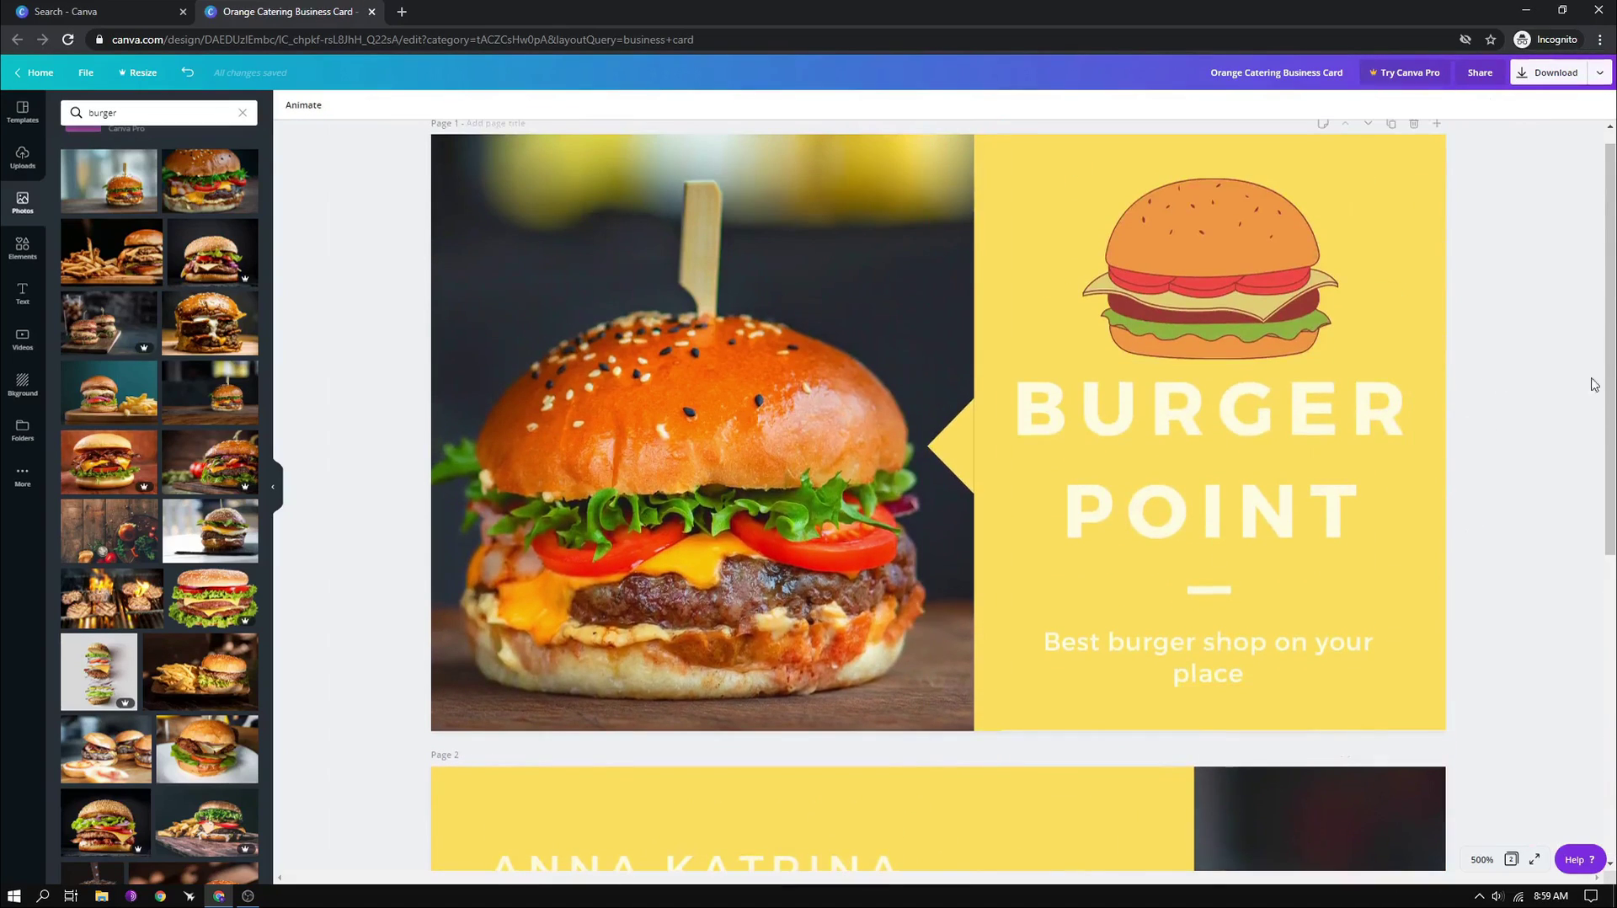
Open the Download options and set the file type to PNG
scroll(1597, 482, "down", 5)
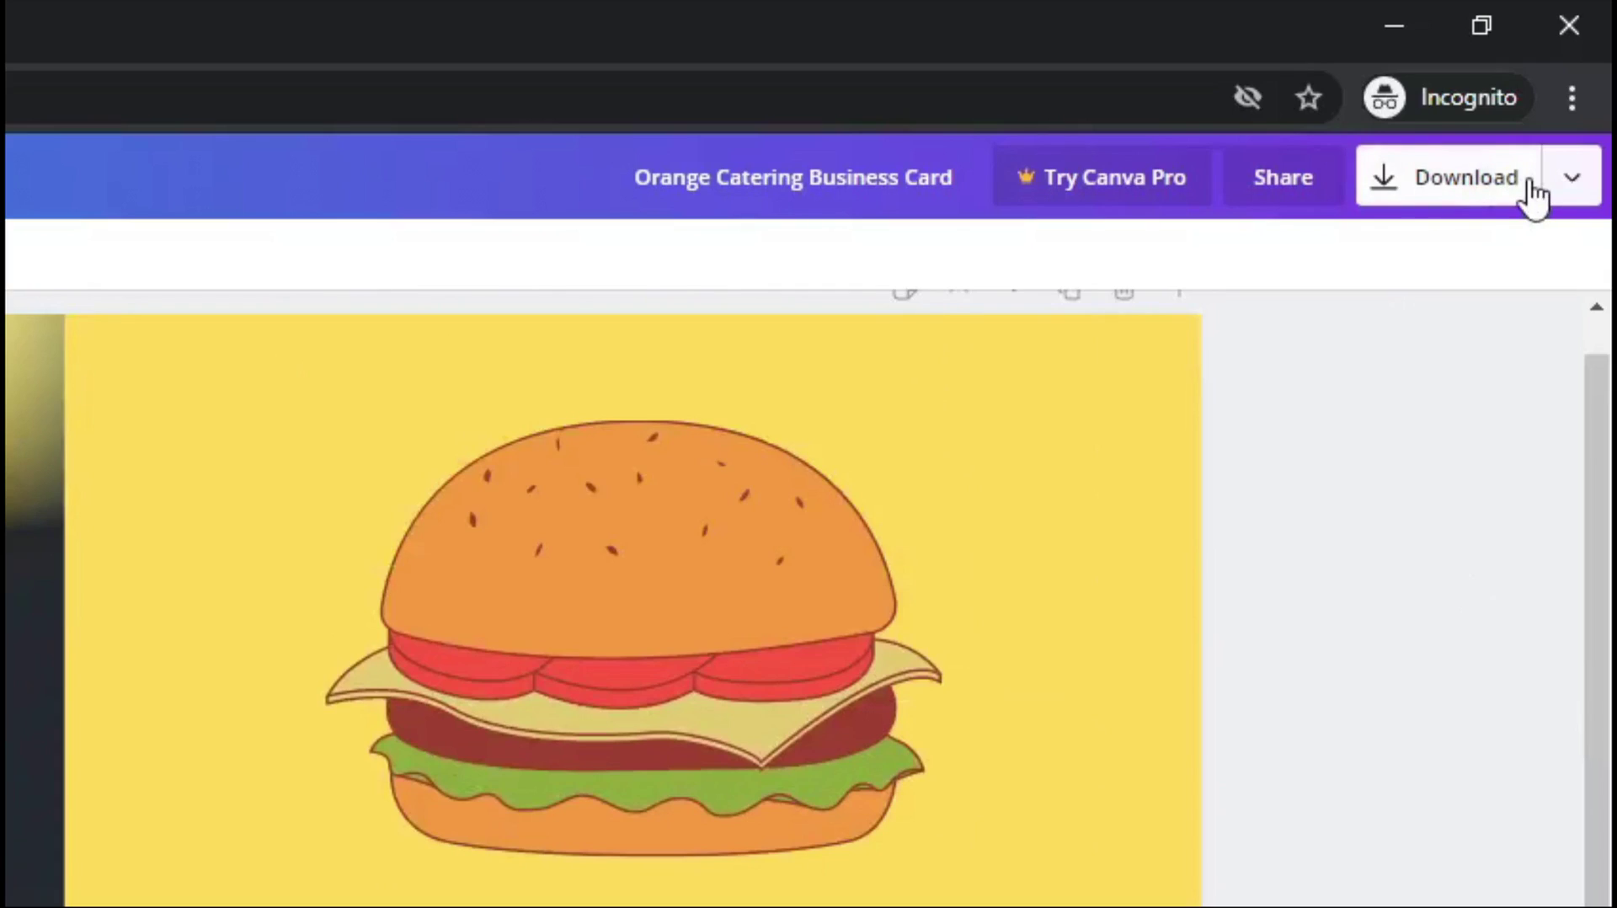
left_click(1579, 77)
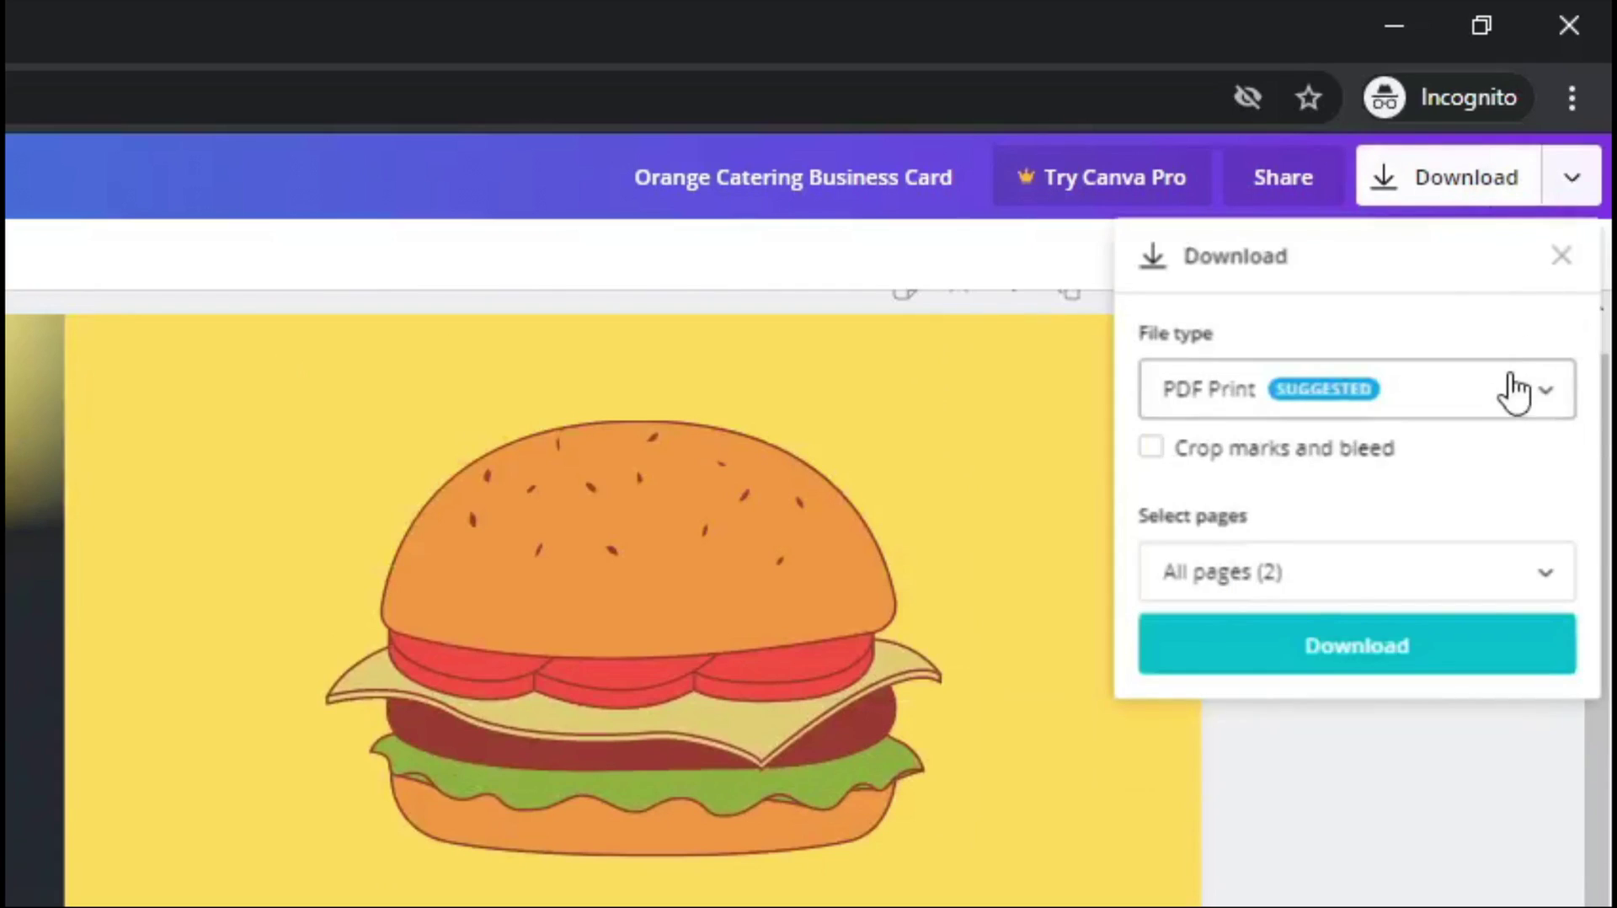
left_click(1502, 397)
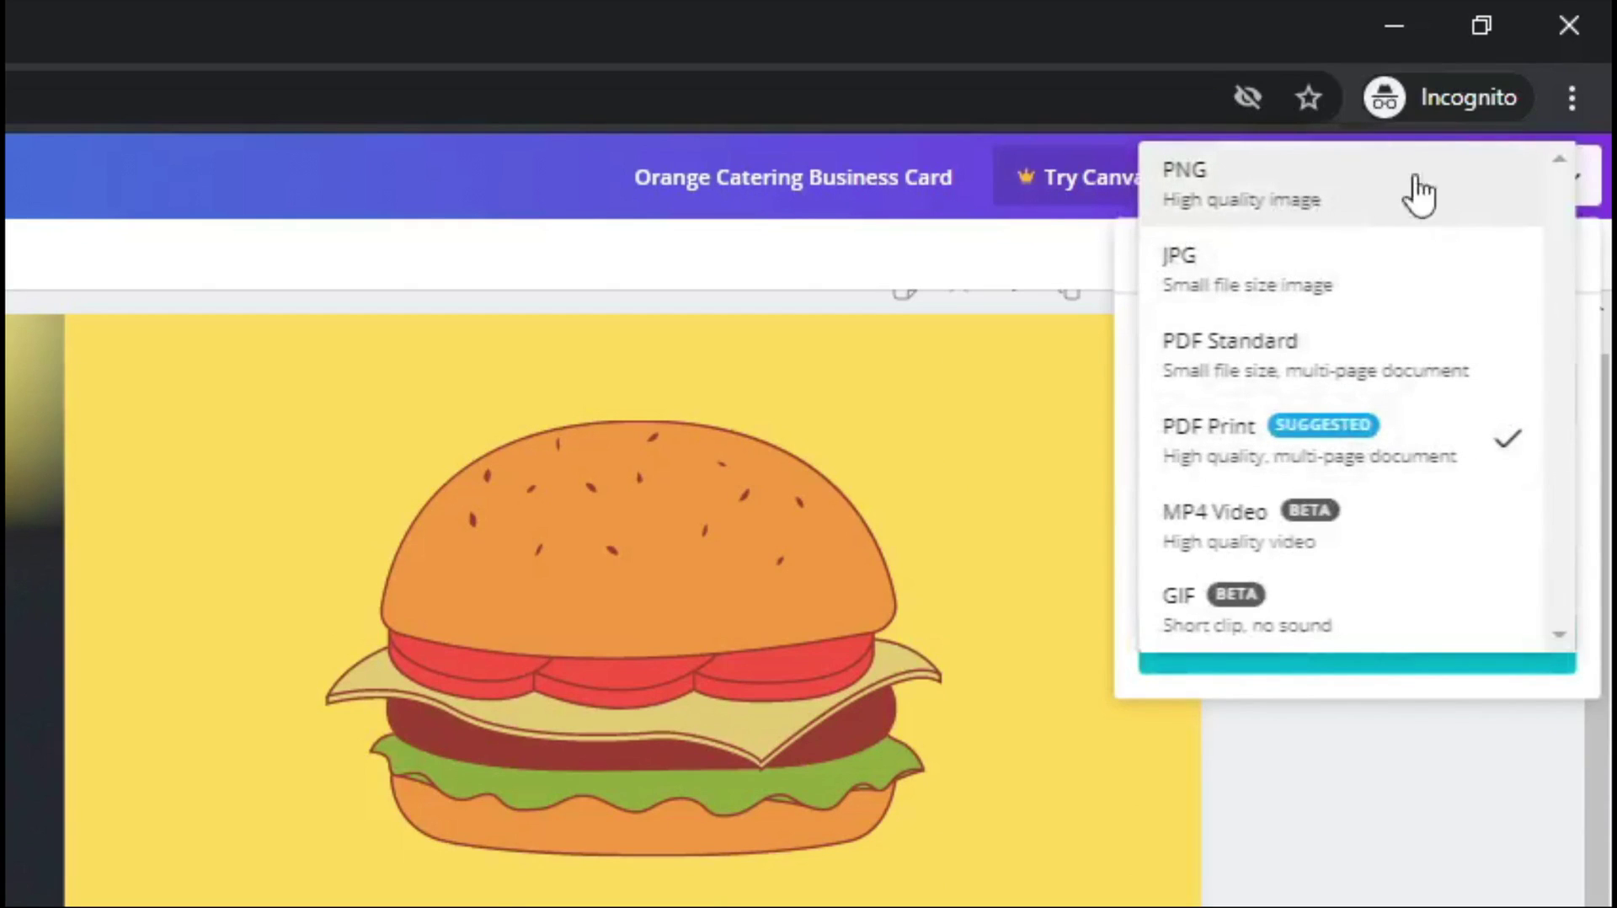
left_click(1349, 204)
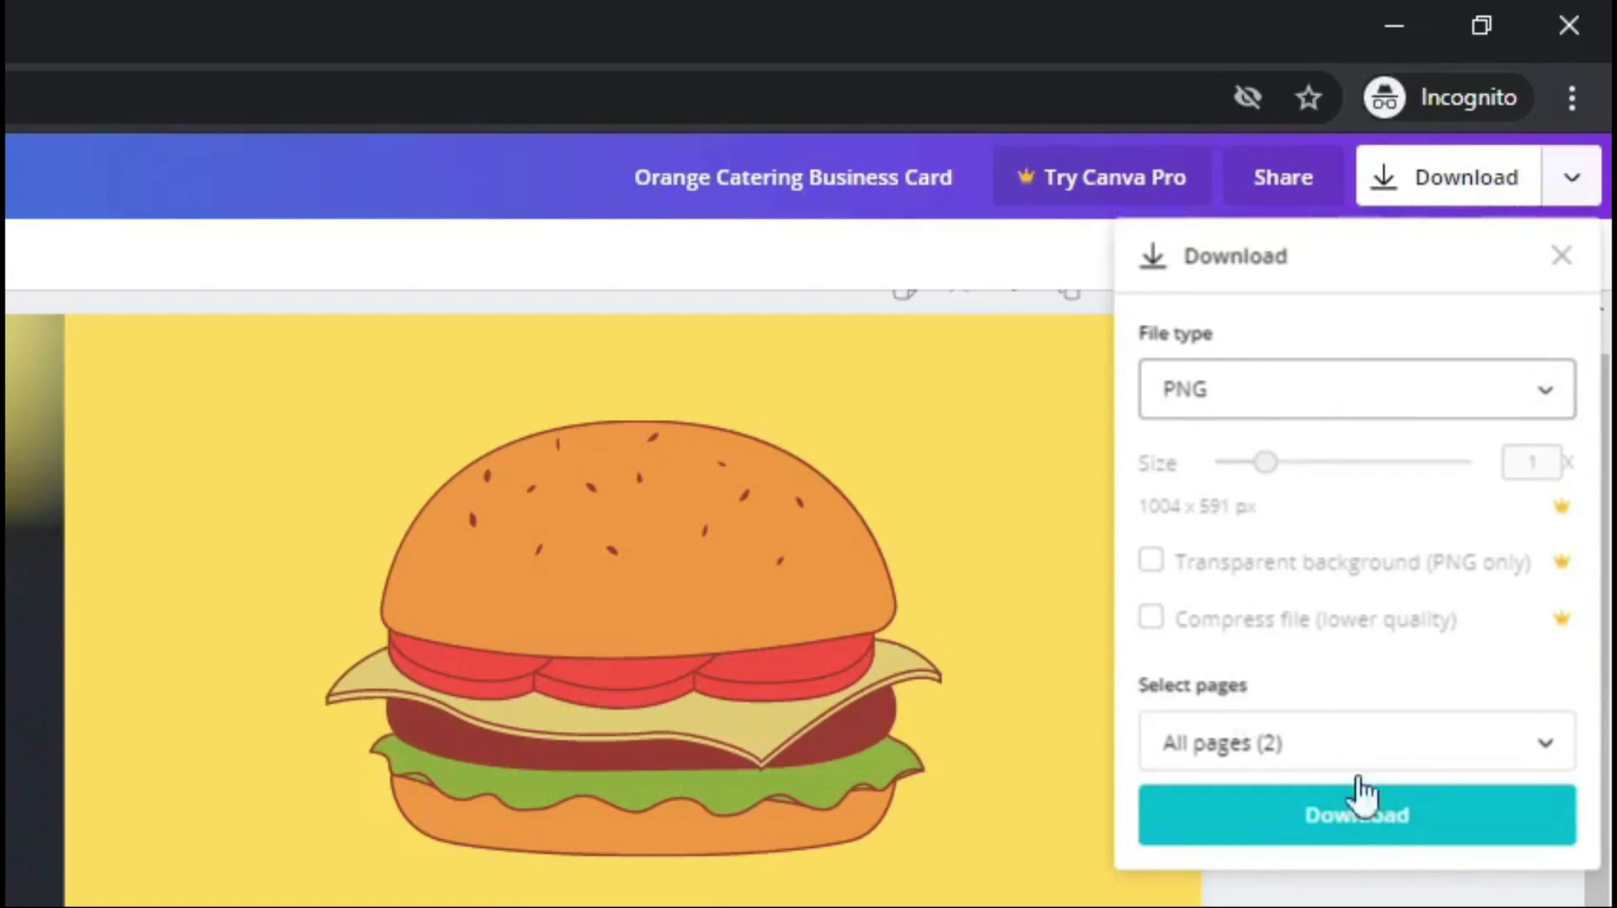
left_click(1463, 749)
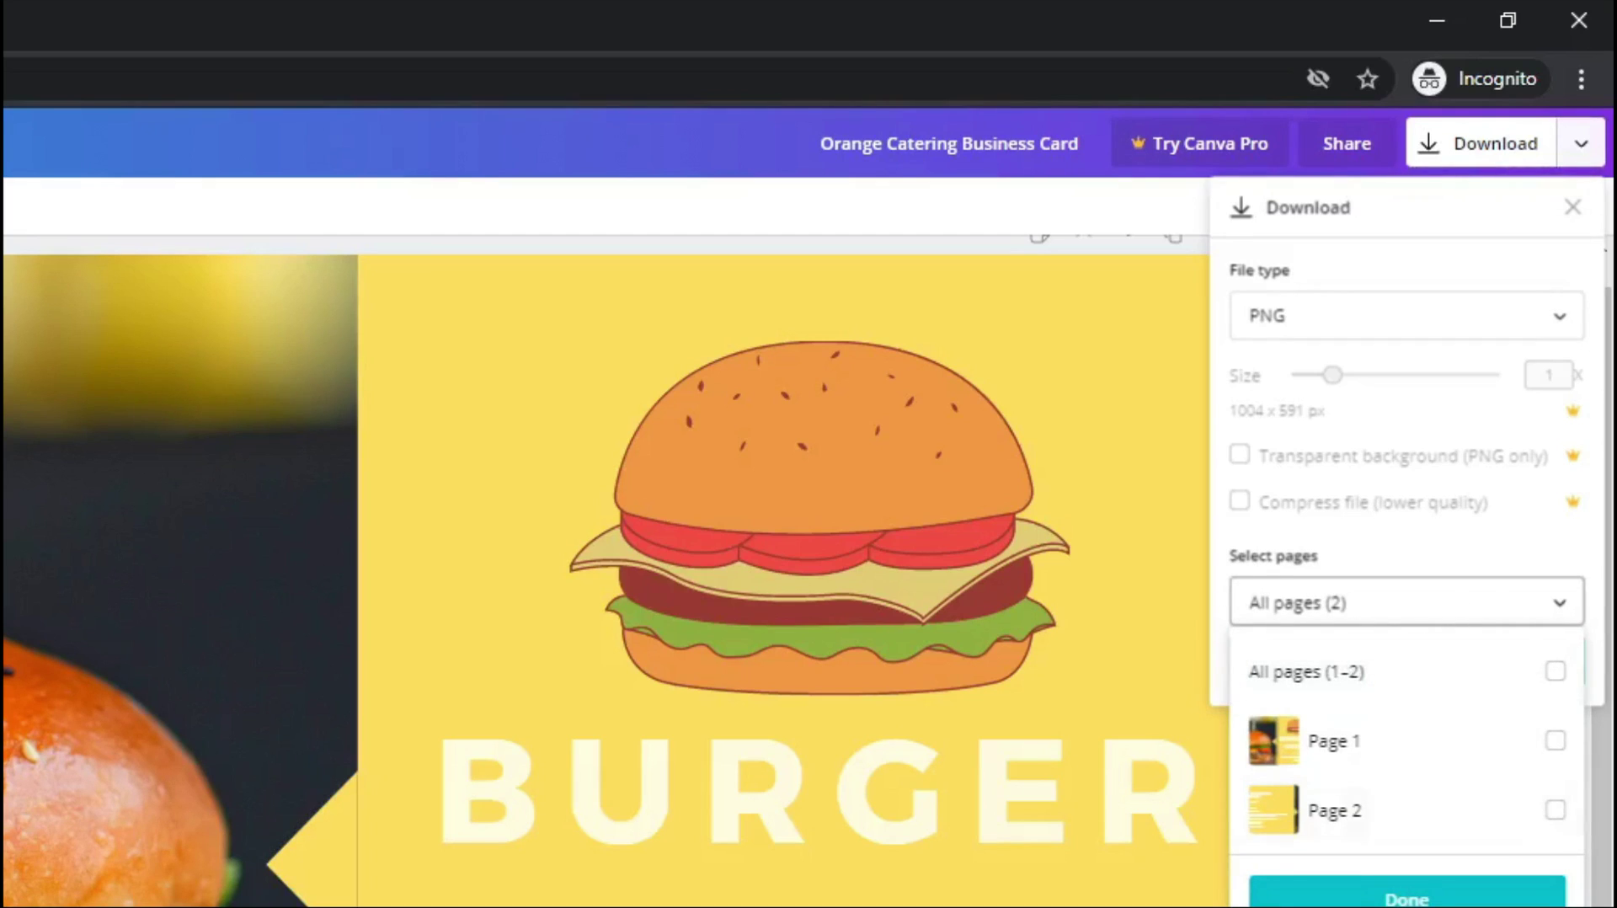
left_click(1406, 898)
scroll(809, 674, "down", 5)
scroll(275, 739, "down", 5)
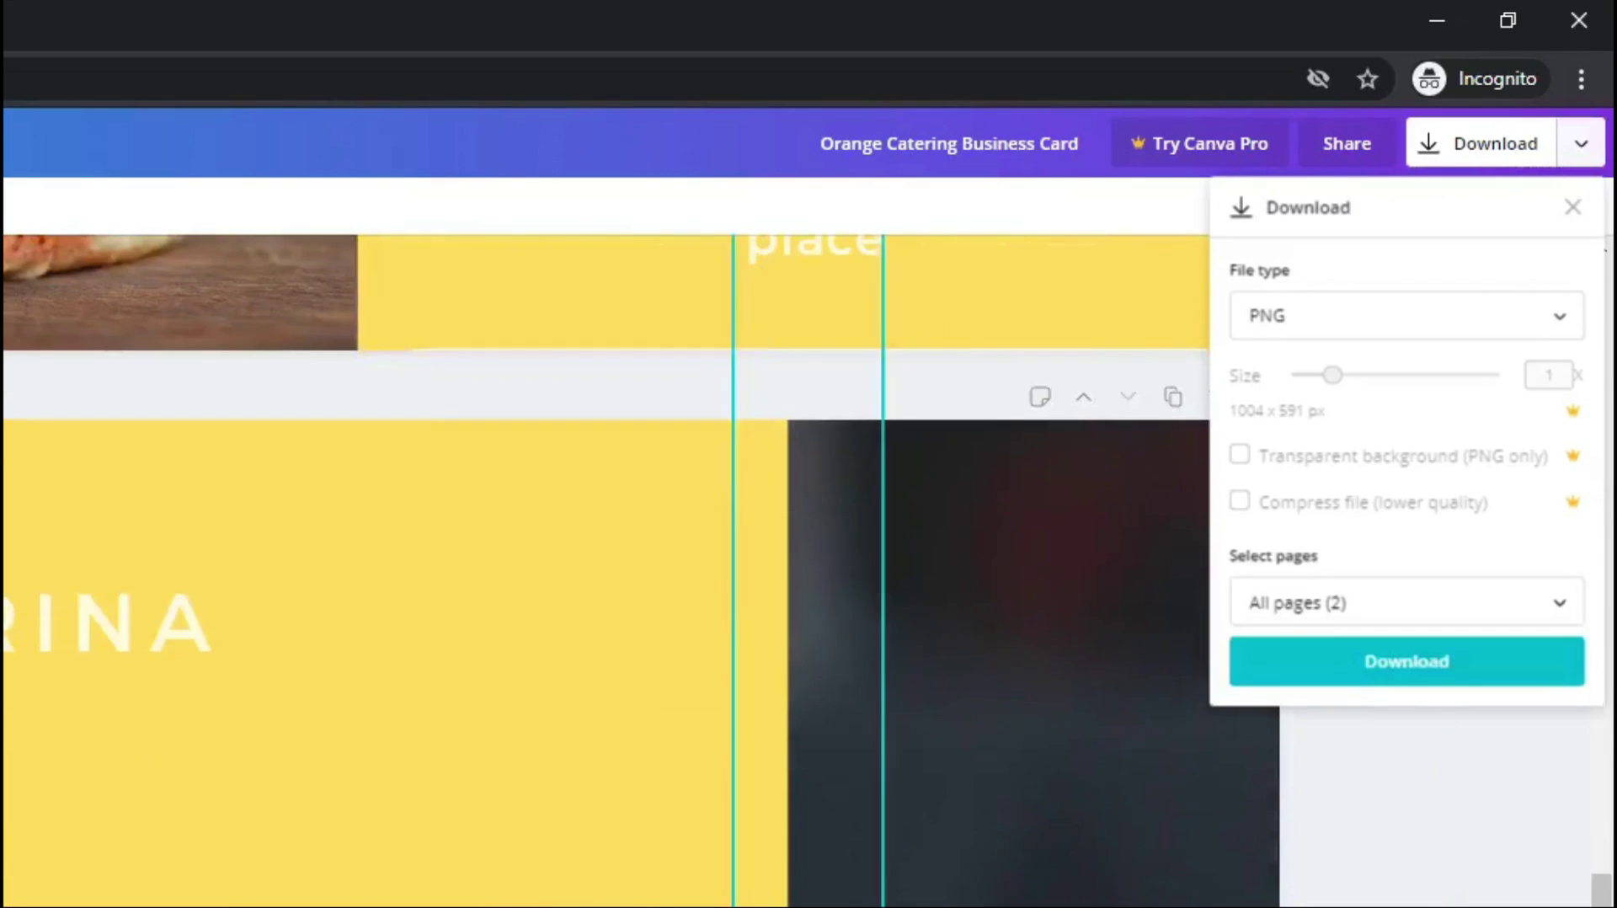
scroll(274, 739, "up", 2)
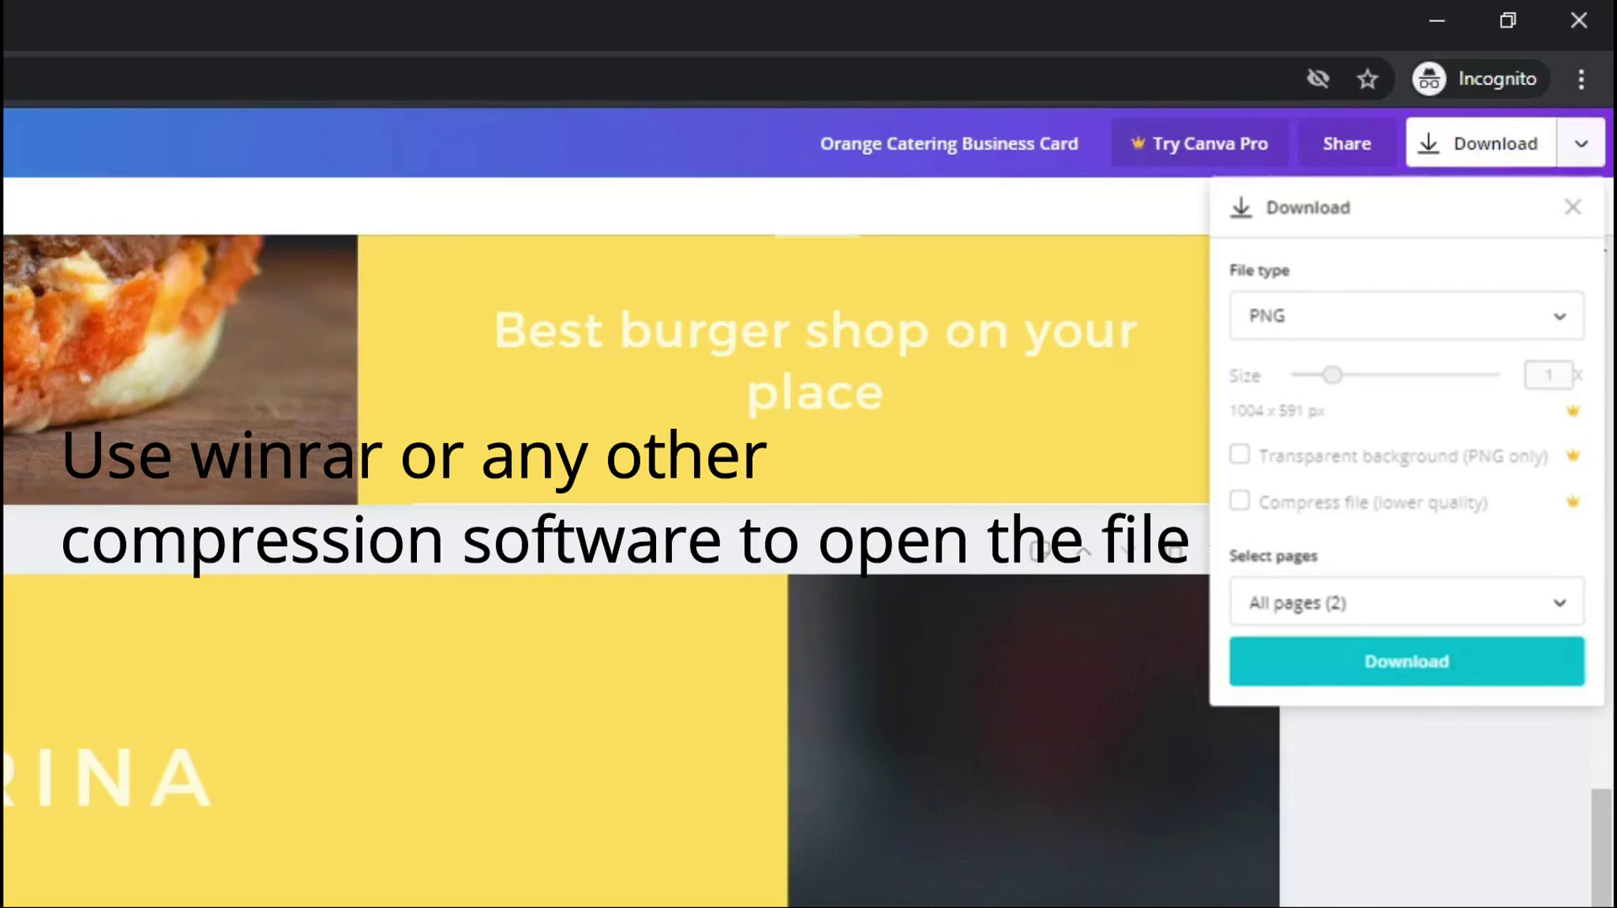
Select Page 1 and Page 2 and download them as PNG
left_click(1448, 619)
left_click(1555, 741)
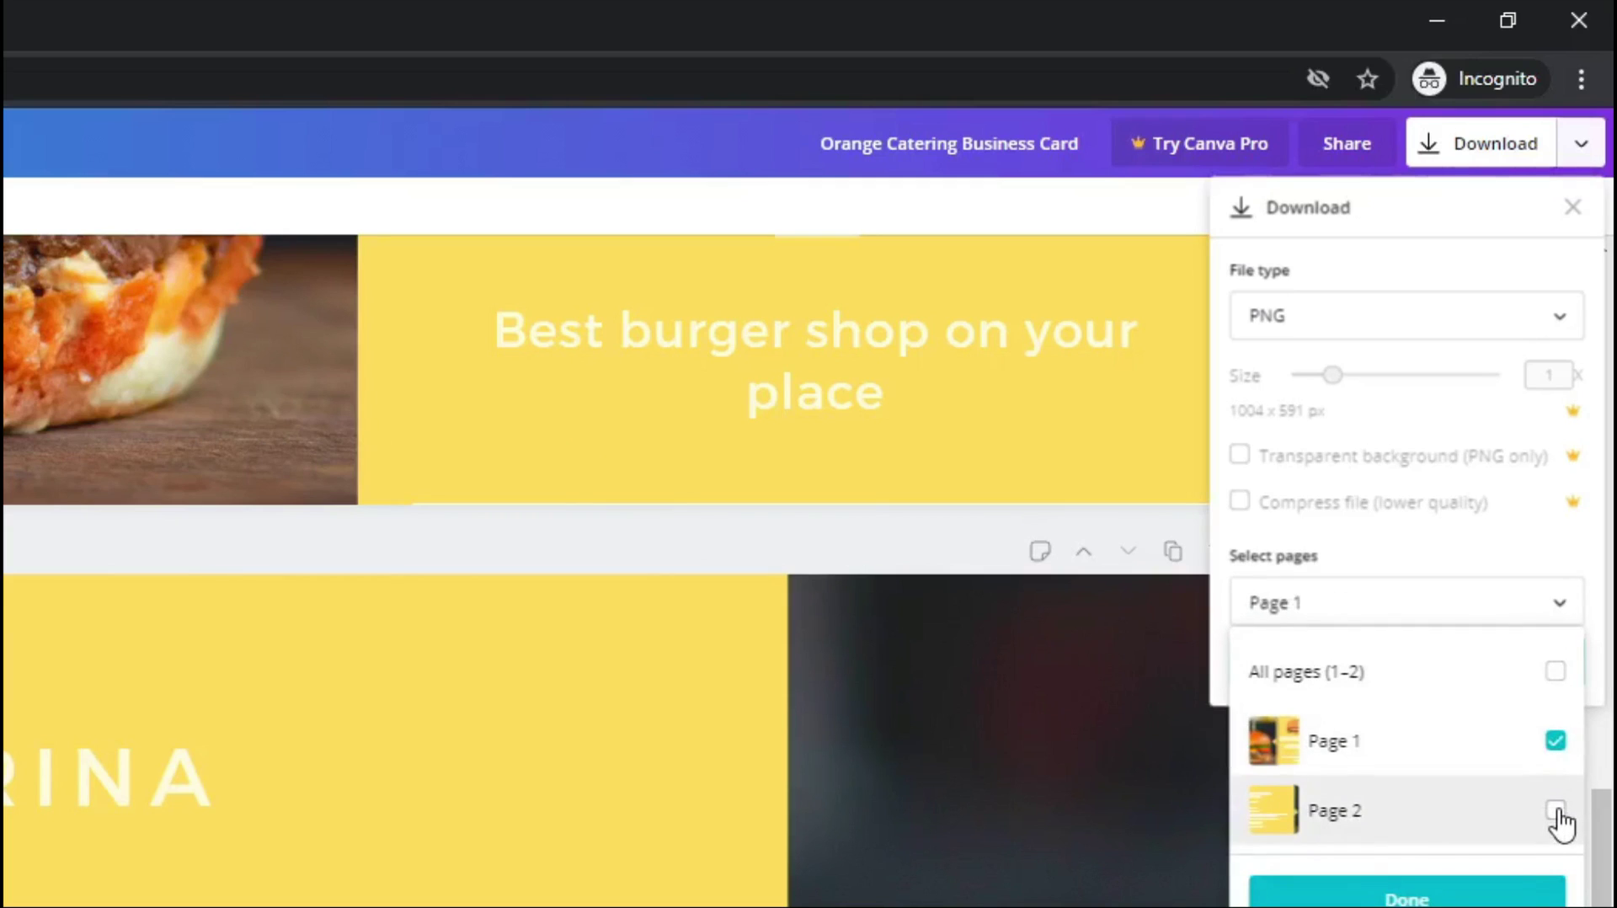
left_click(1556, 810)
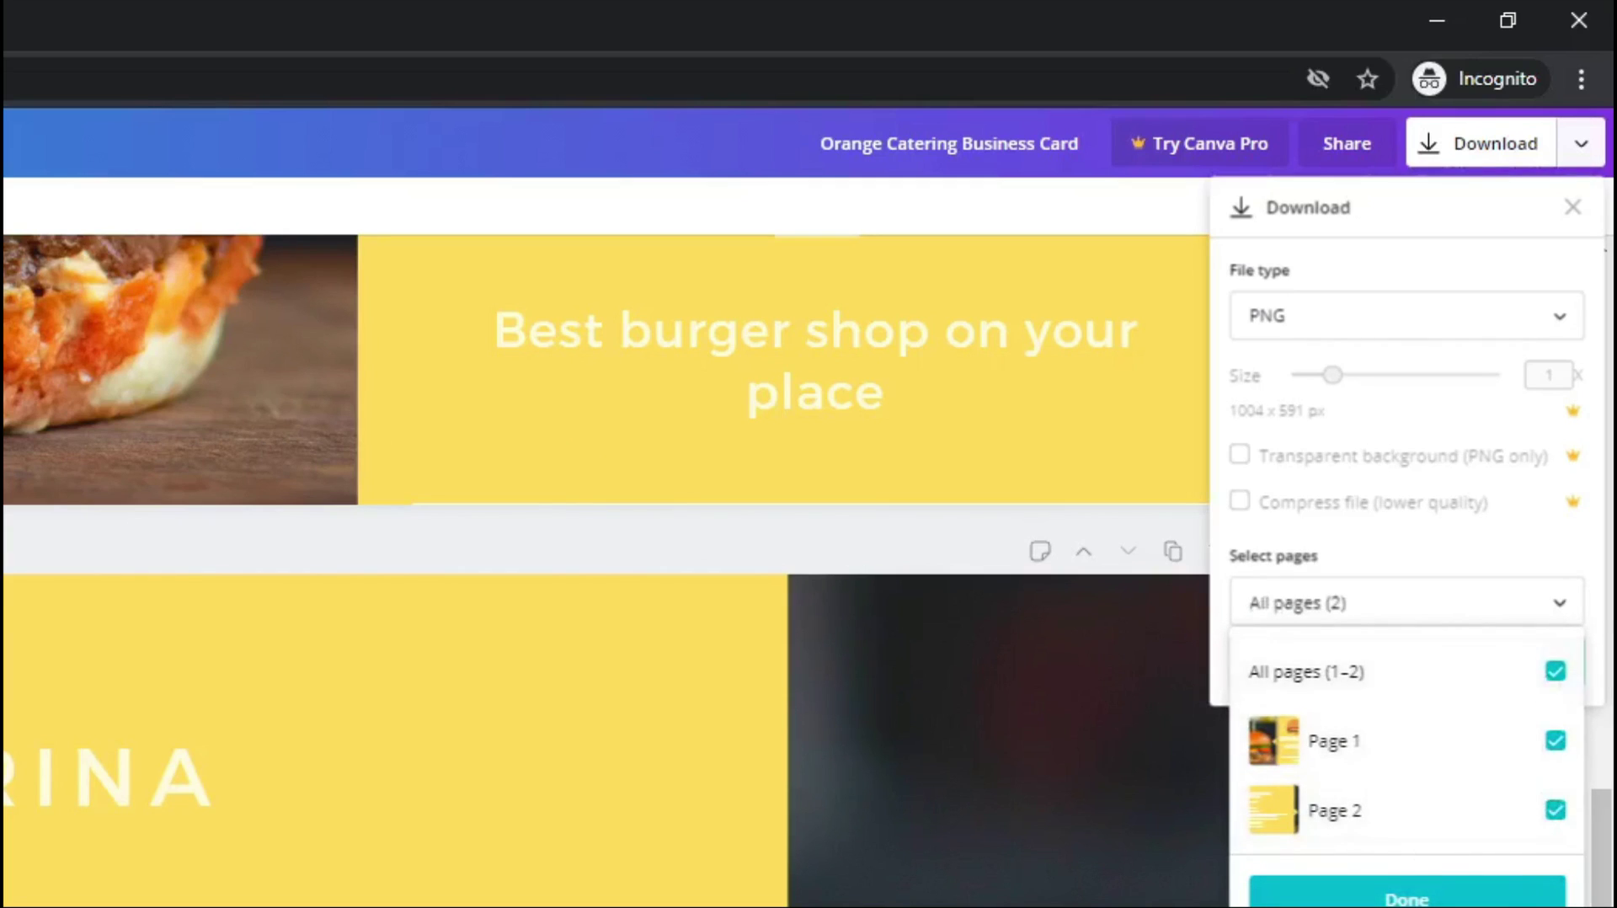
left_click(1463, 891)
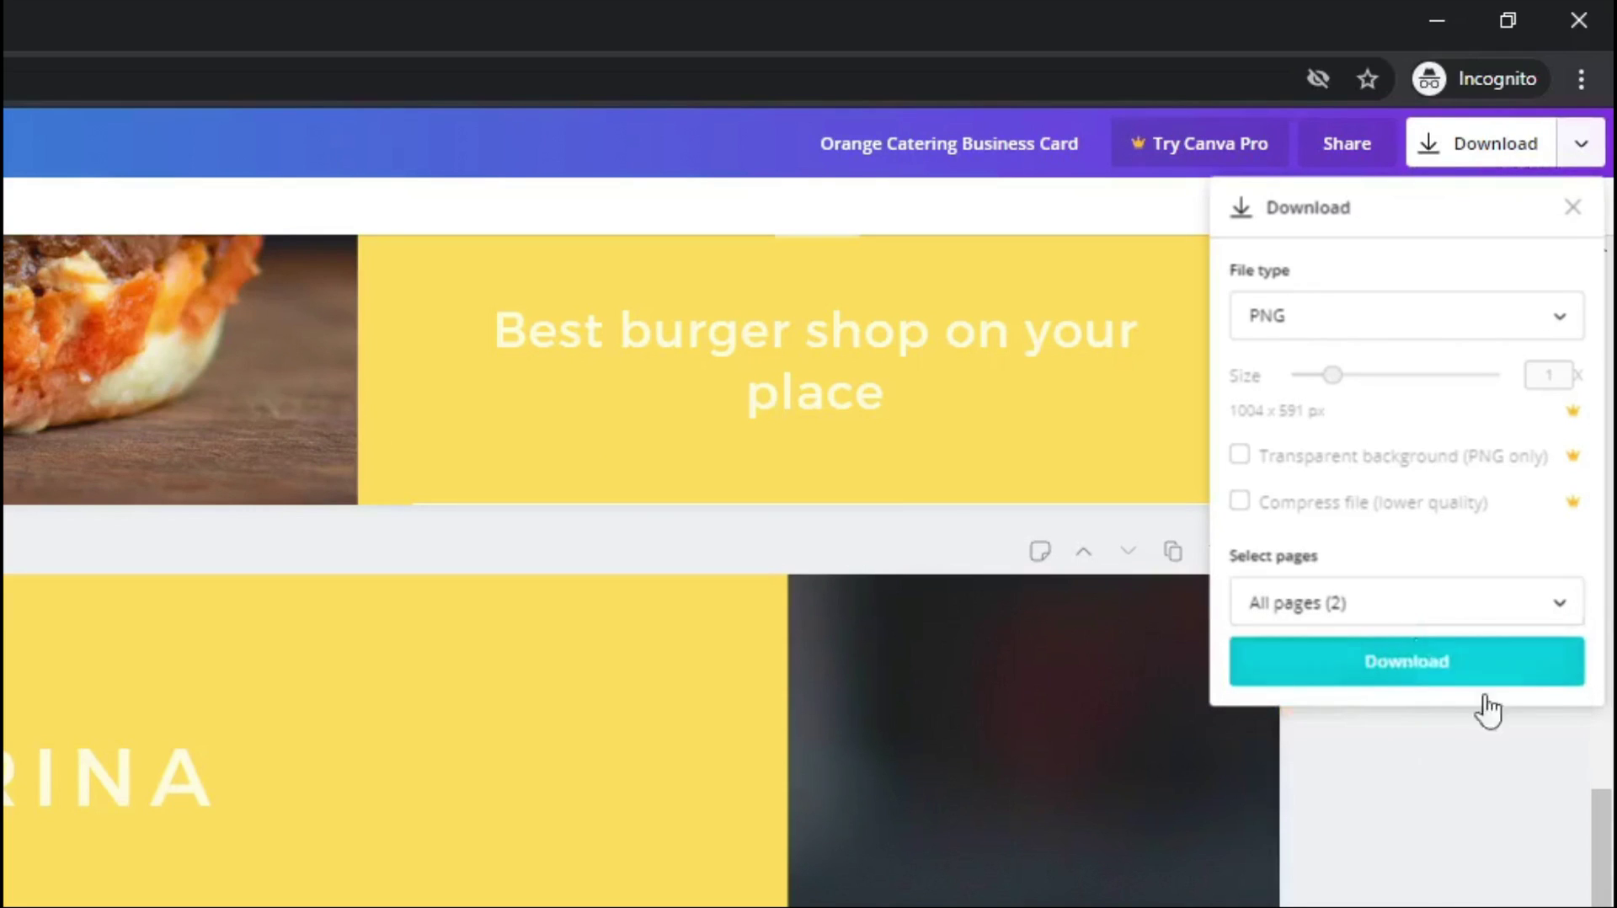
left_click(1465, 666)
Download the design again as PNG and dismiss the Canva Pro trial offer
scroll(1552, 426, "down", 3)
left_click(1487, 144)
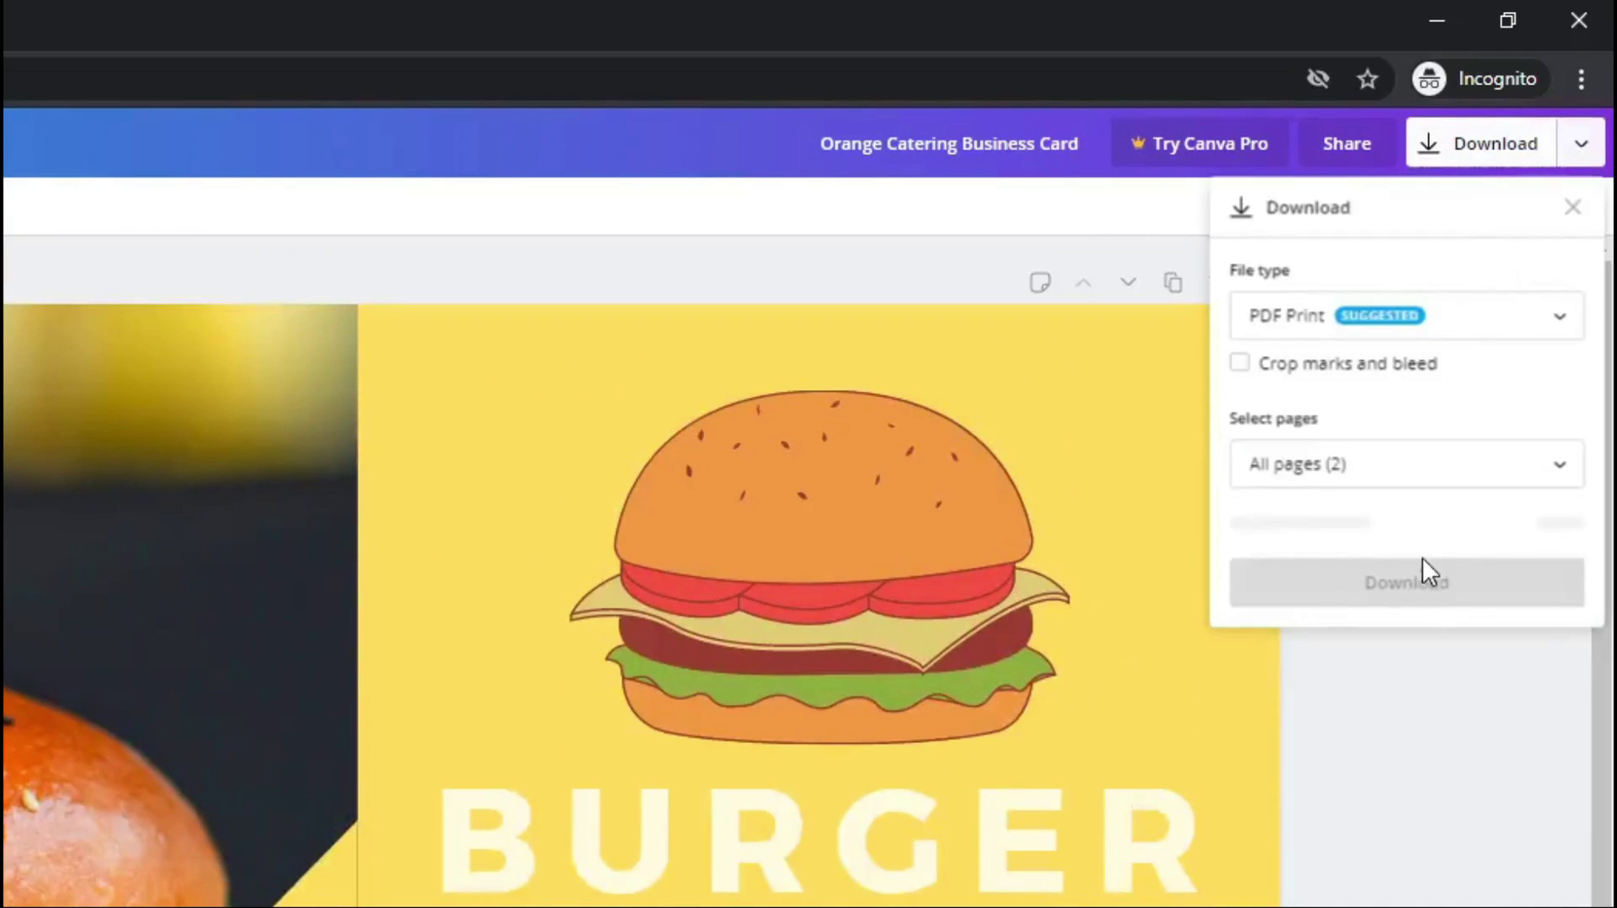
left_click(1423, 324)
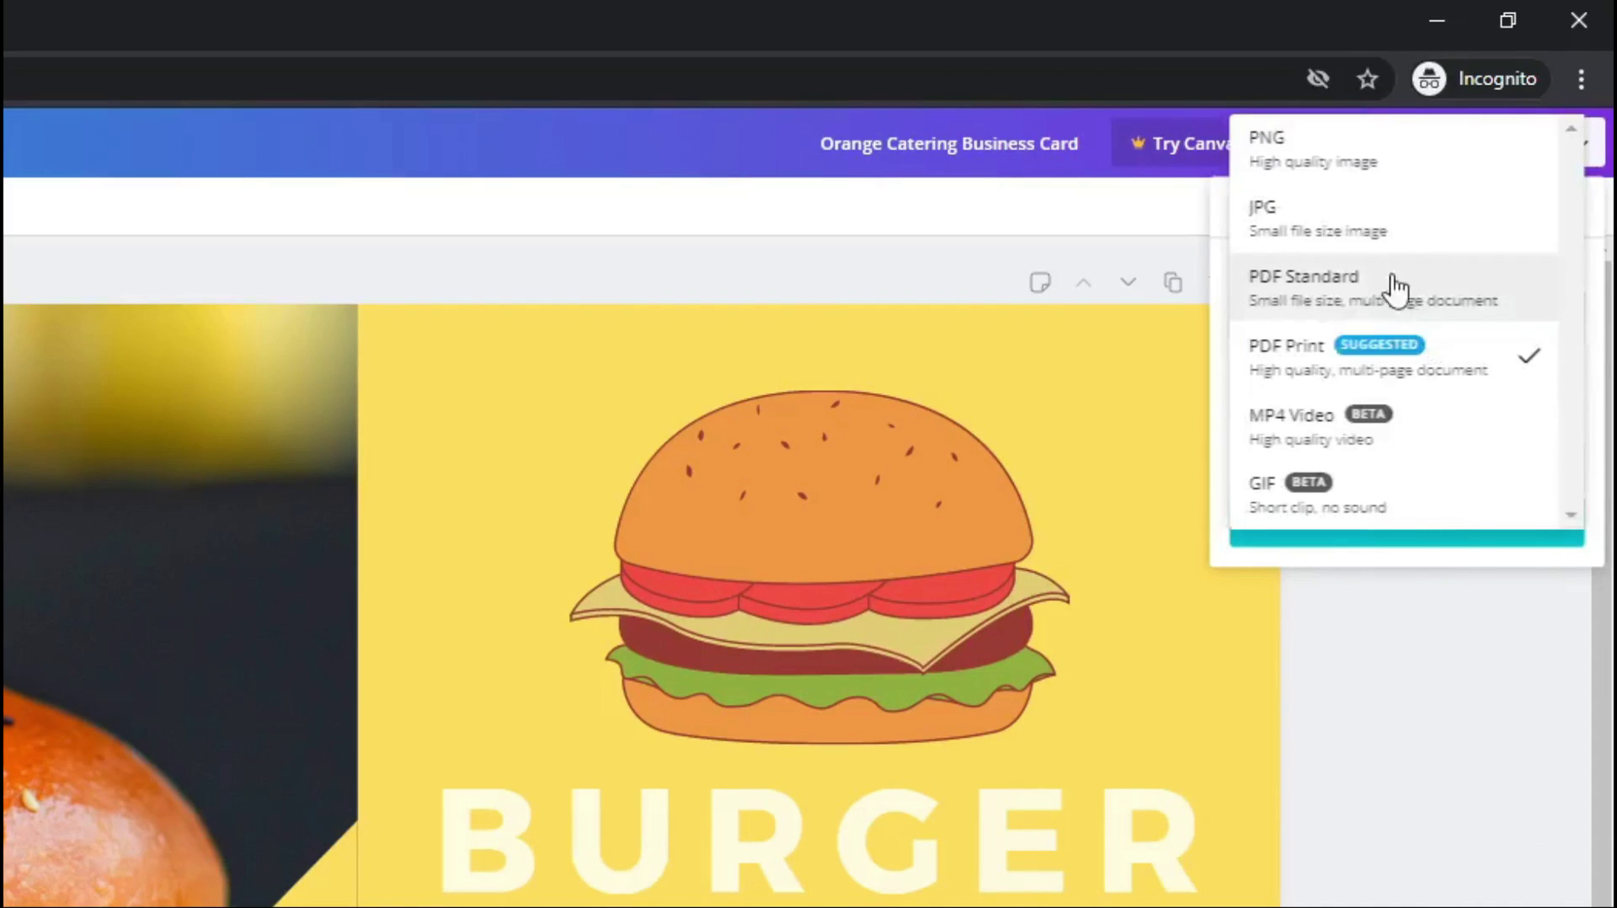
left_click(1402, 158)
left_click(1462, 665)
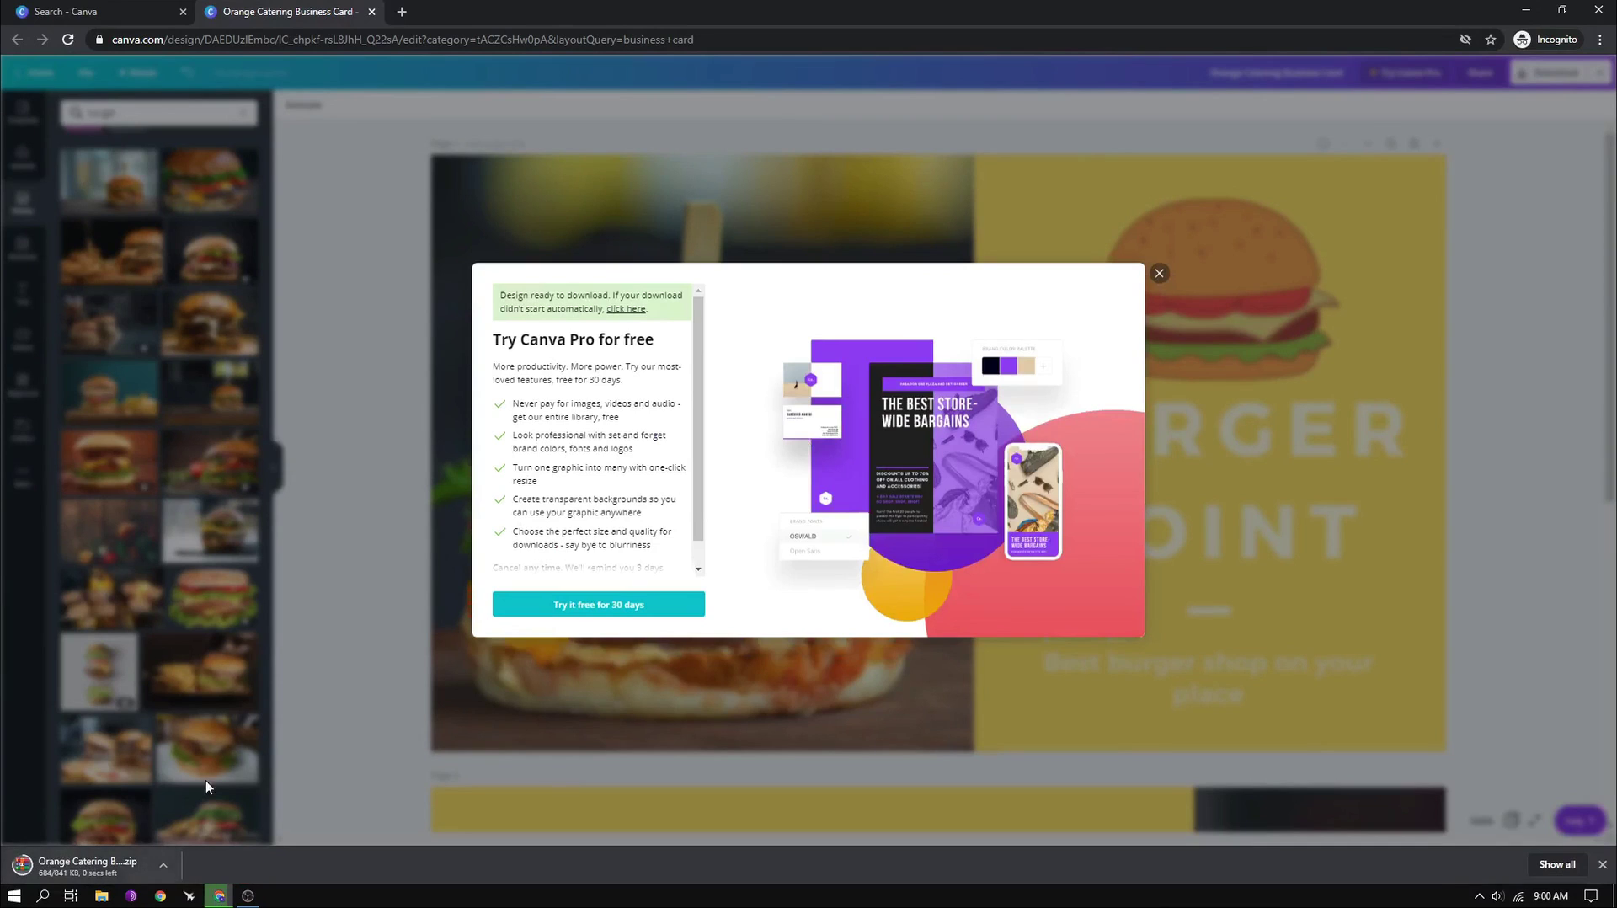
left_click(1159, 273)
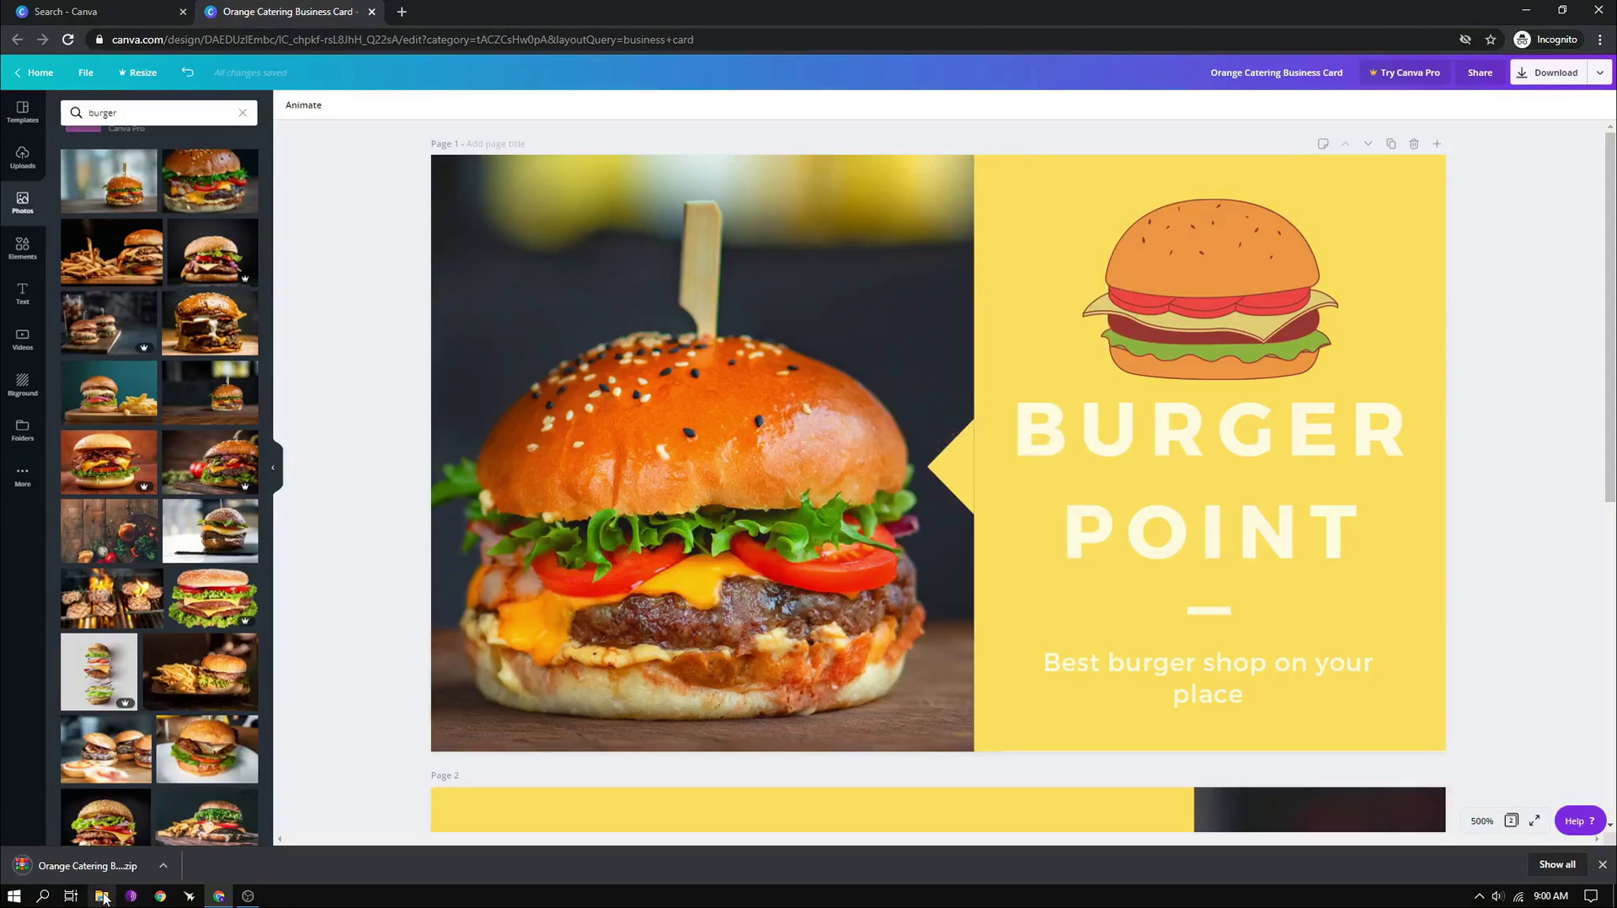
Extract the downloaded zip in Downloads with Extract Here and open 1.png in Photos
left_click(103, 895)
left_click(459, 317)
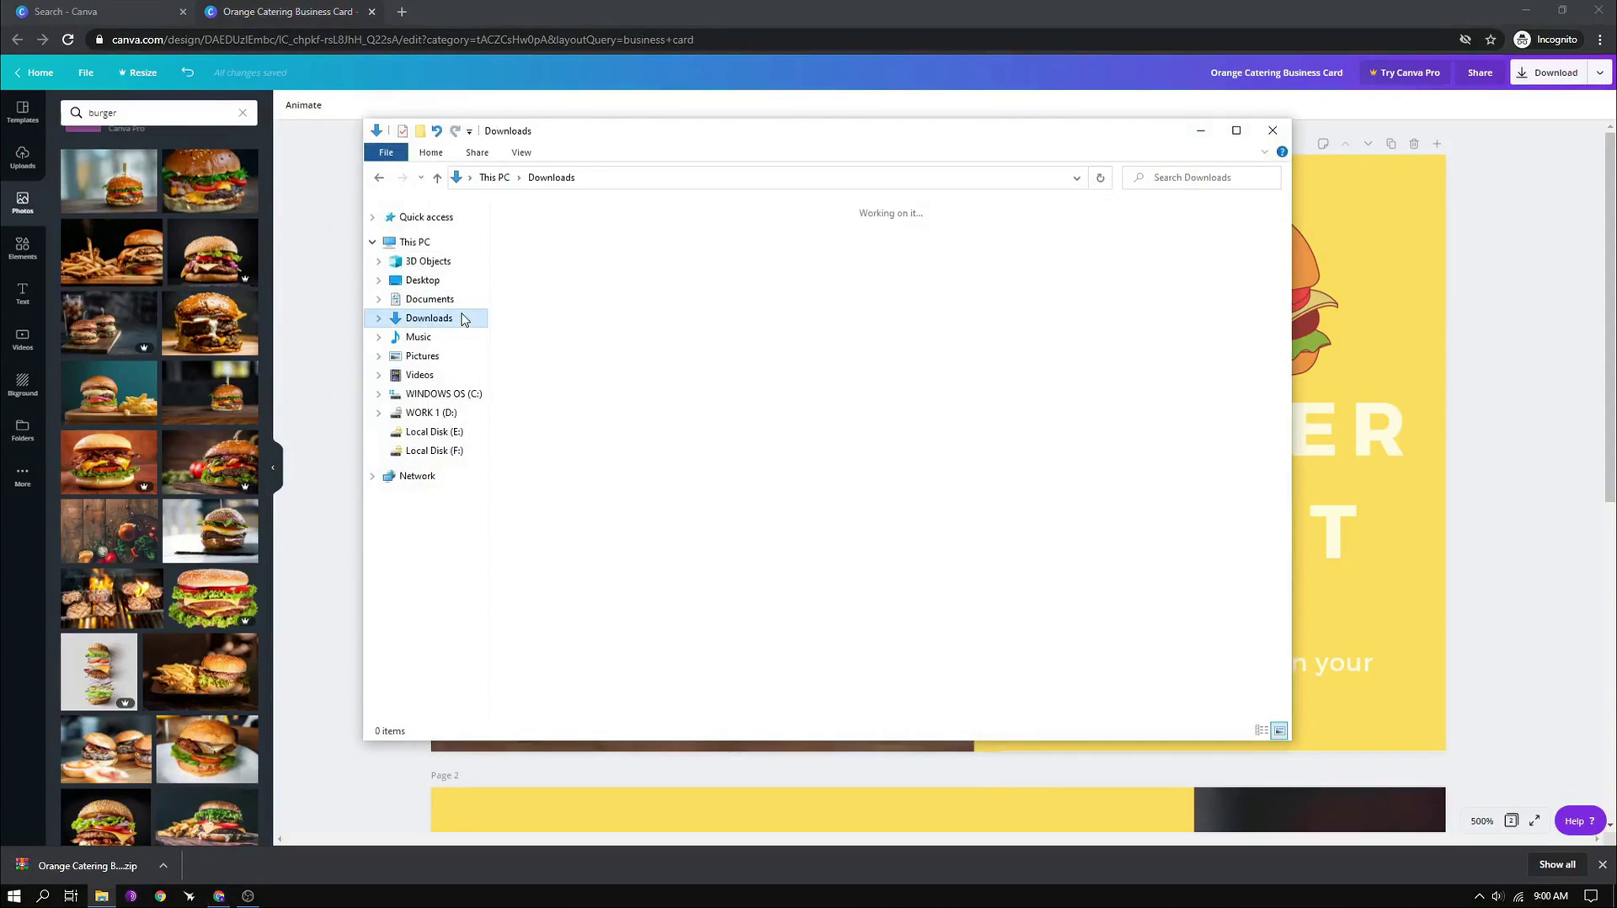
left_click(181, 341)
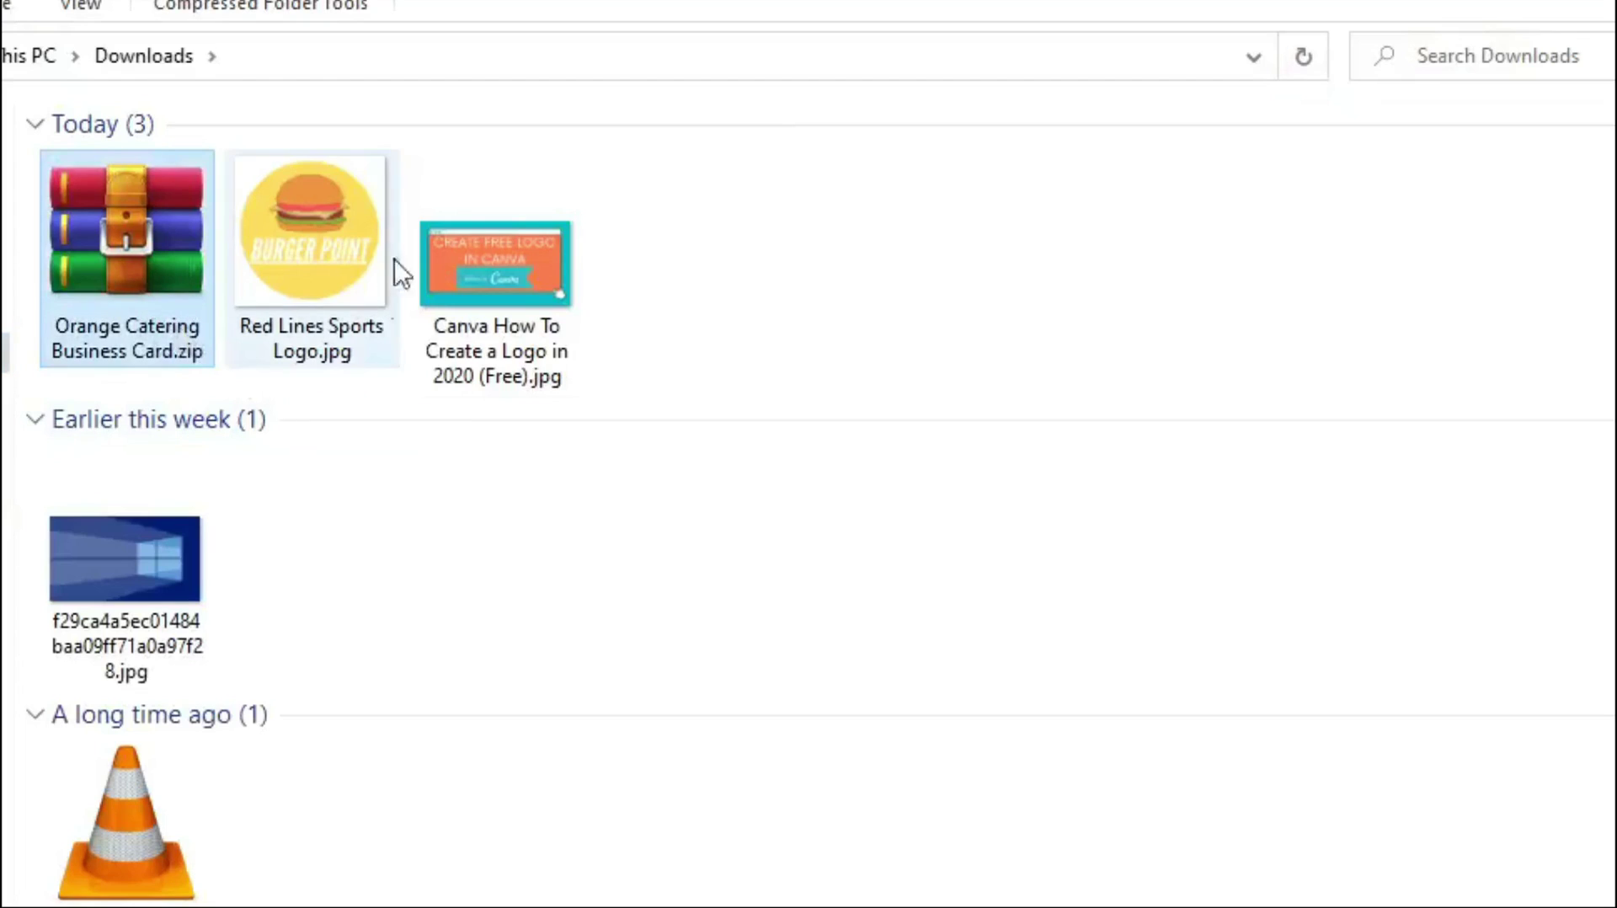
double_click(149, 255)
right_click(152, 255)
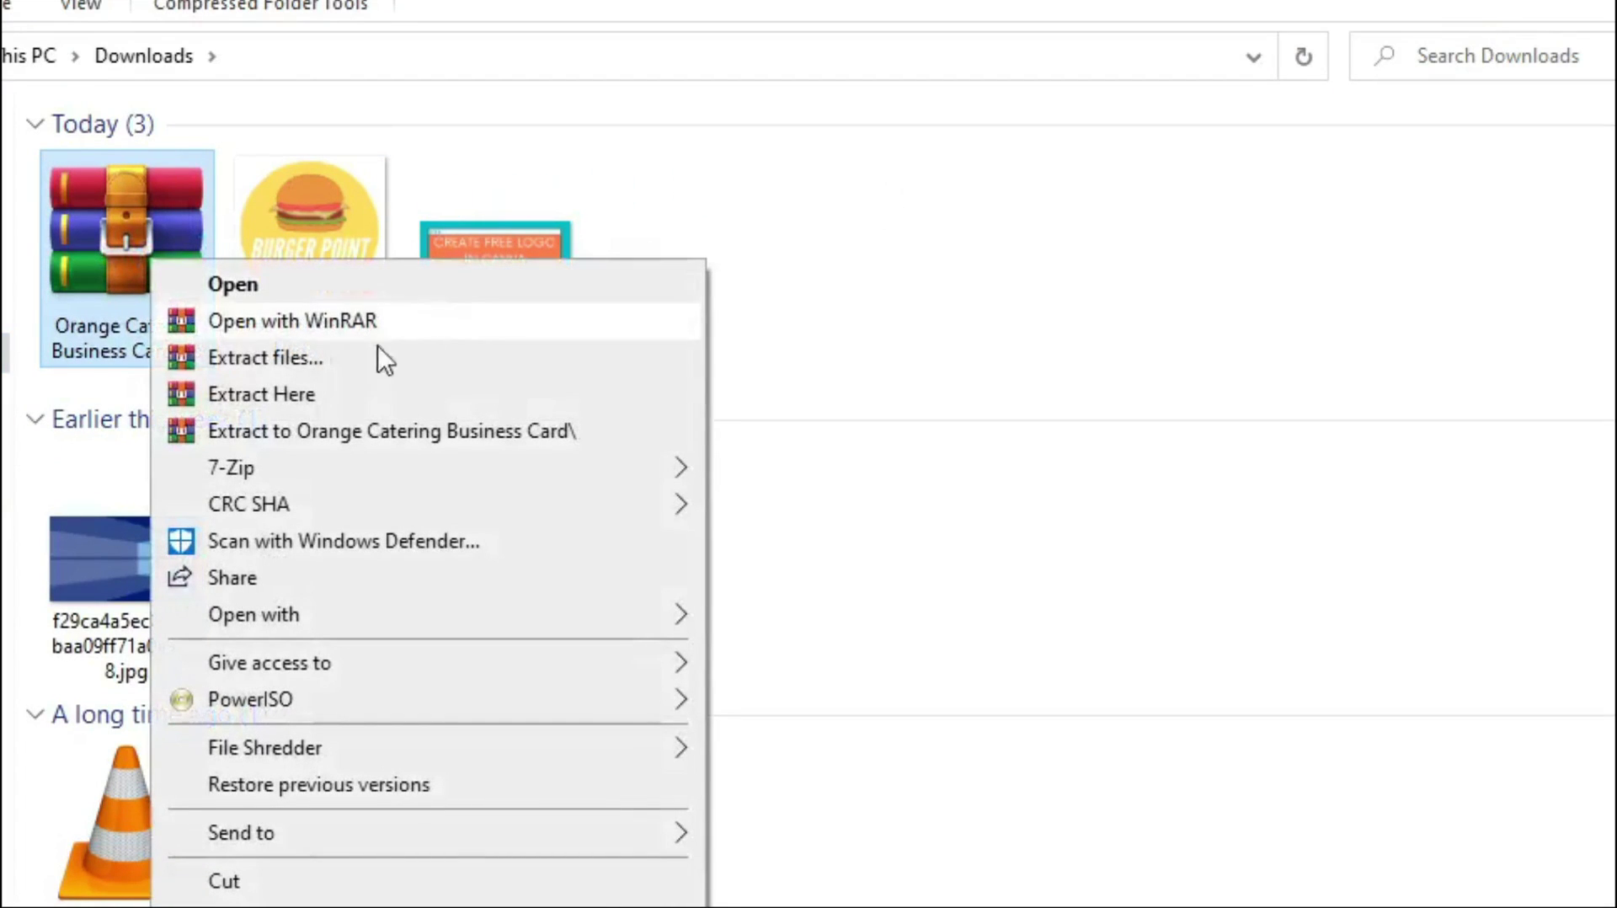
left_click(346, 391)
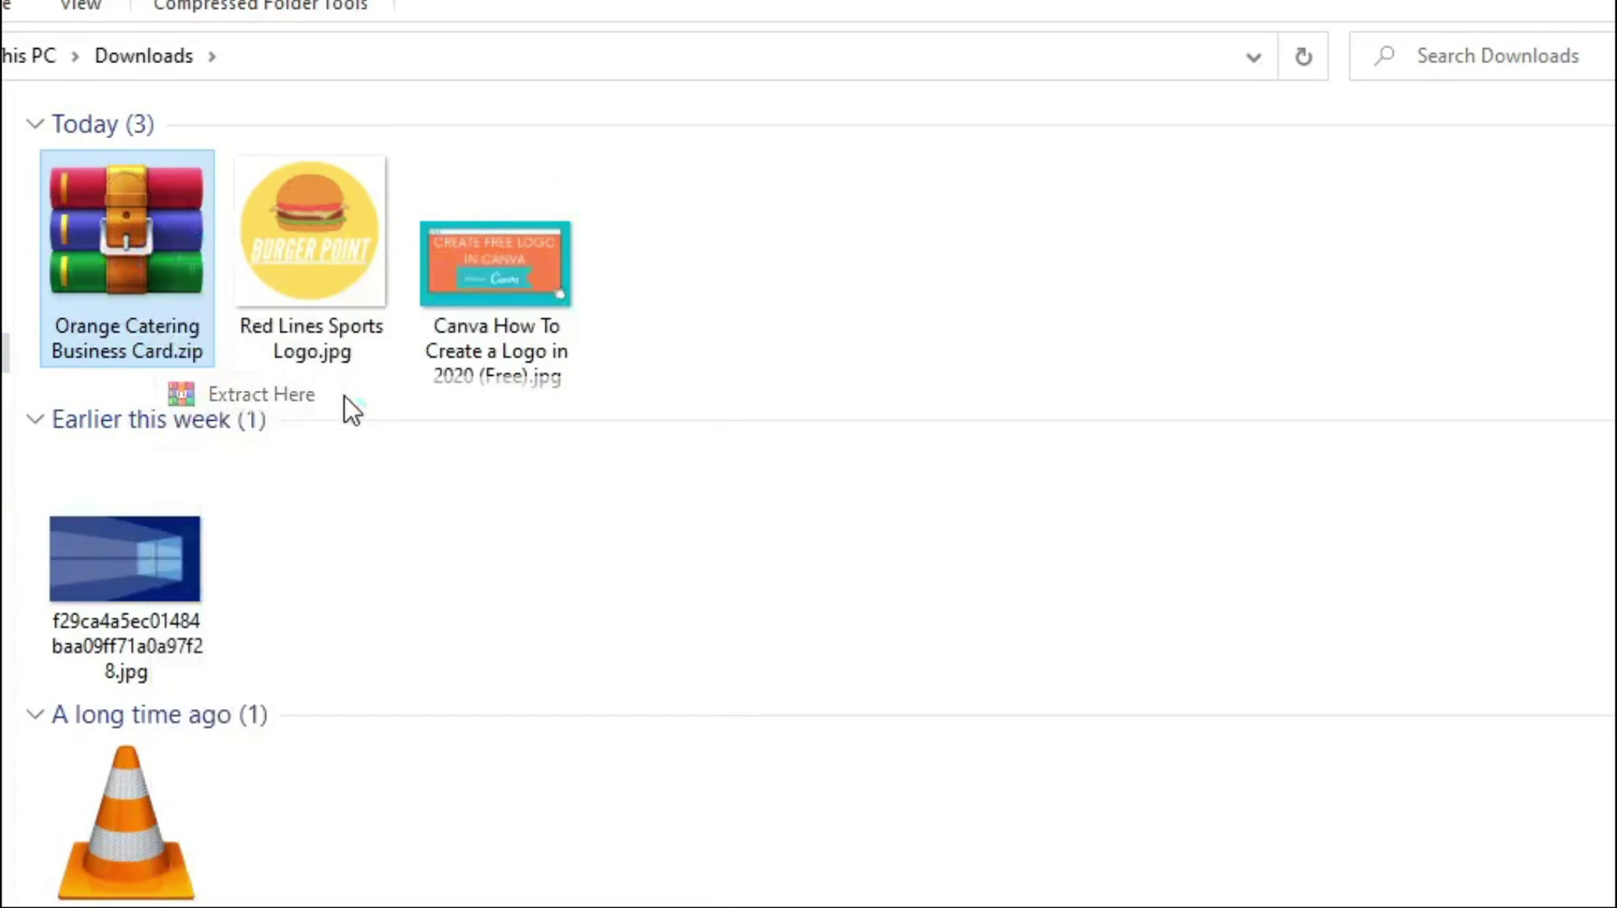
left_click(831, 512)
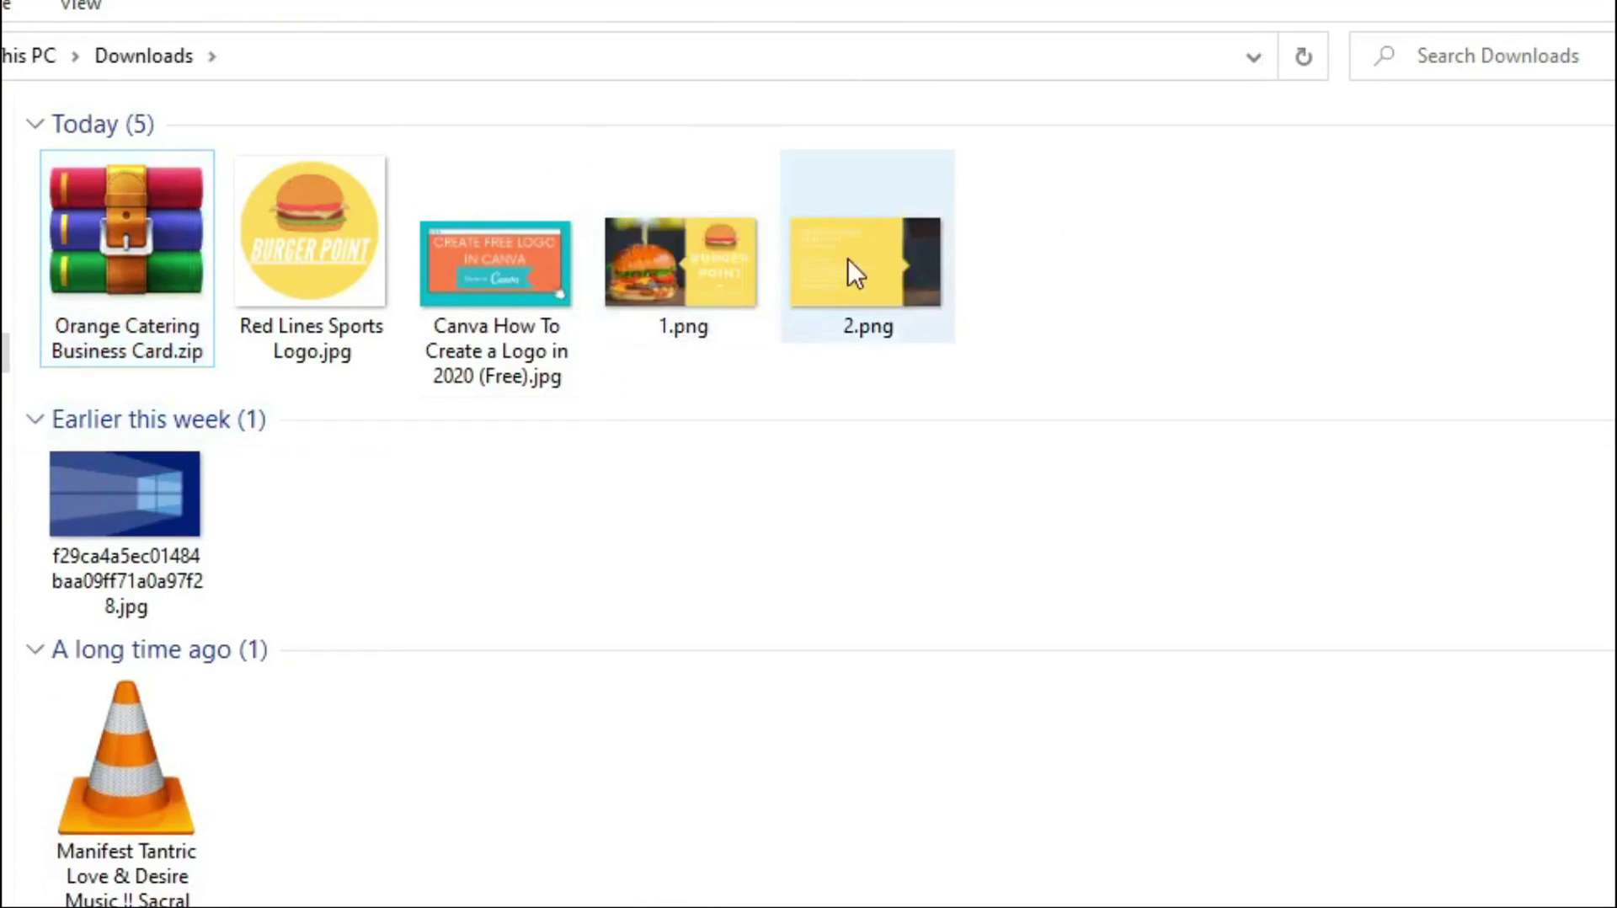
double_click(734, 275)
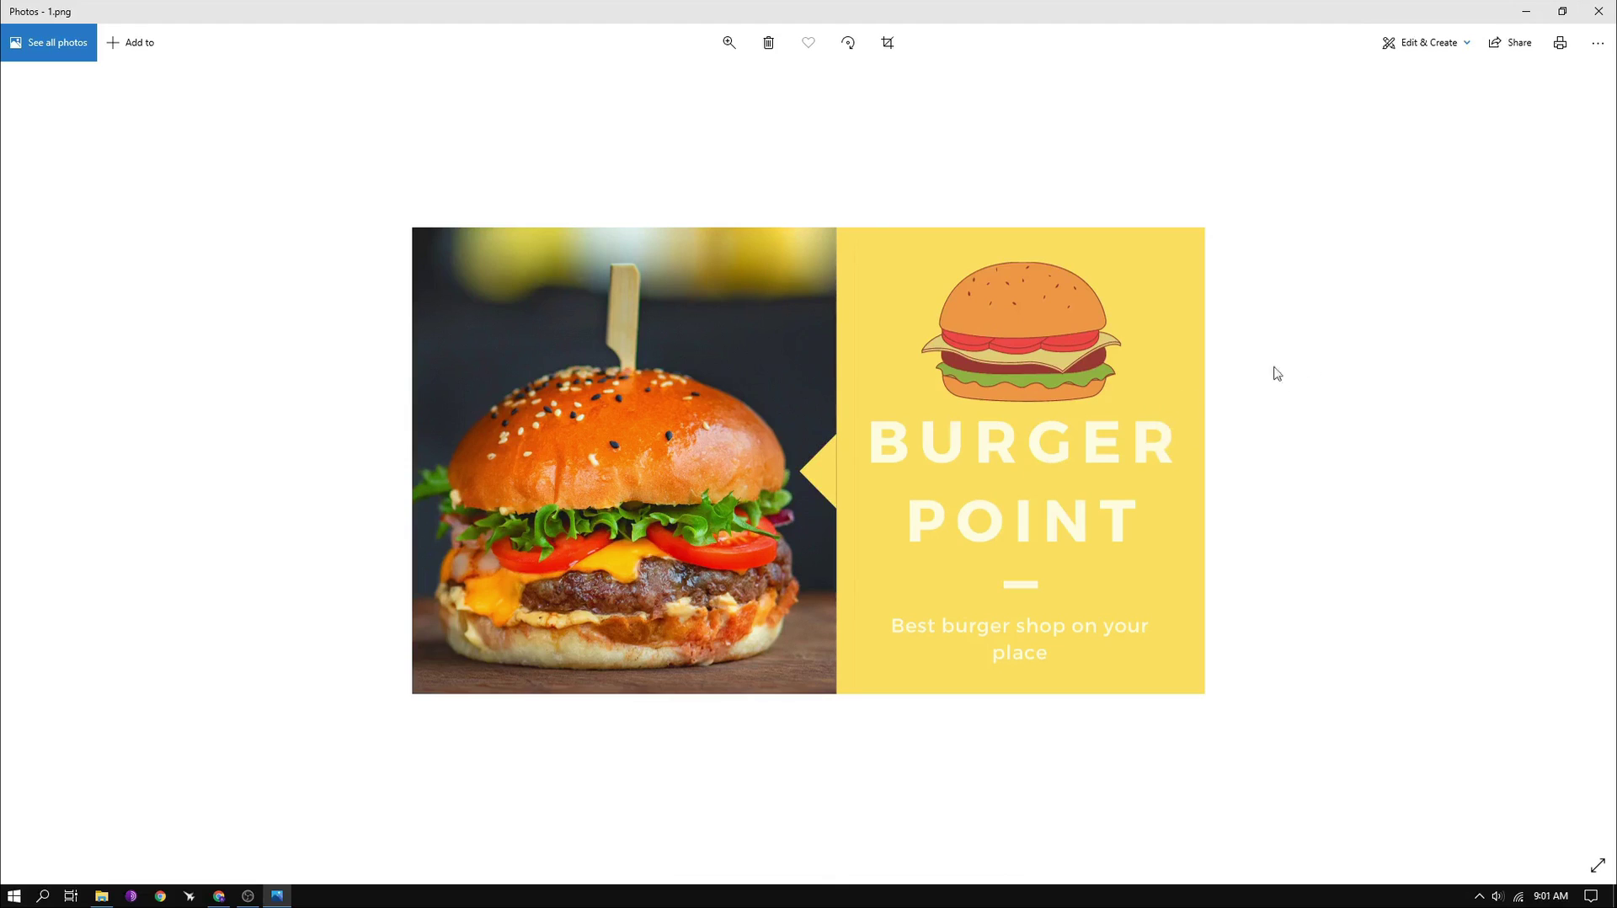
Close the Photos viewer and clear the selection of the two extracted PNG images
left_click(1597, 11)
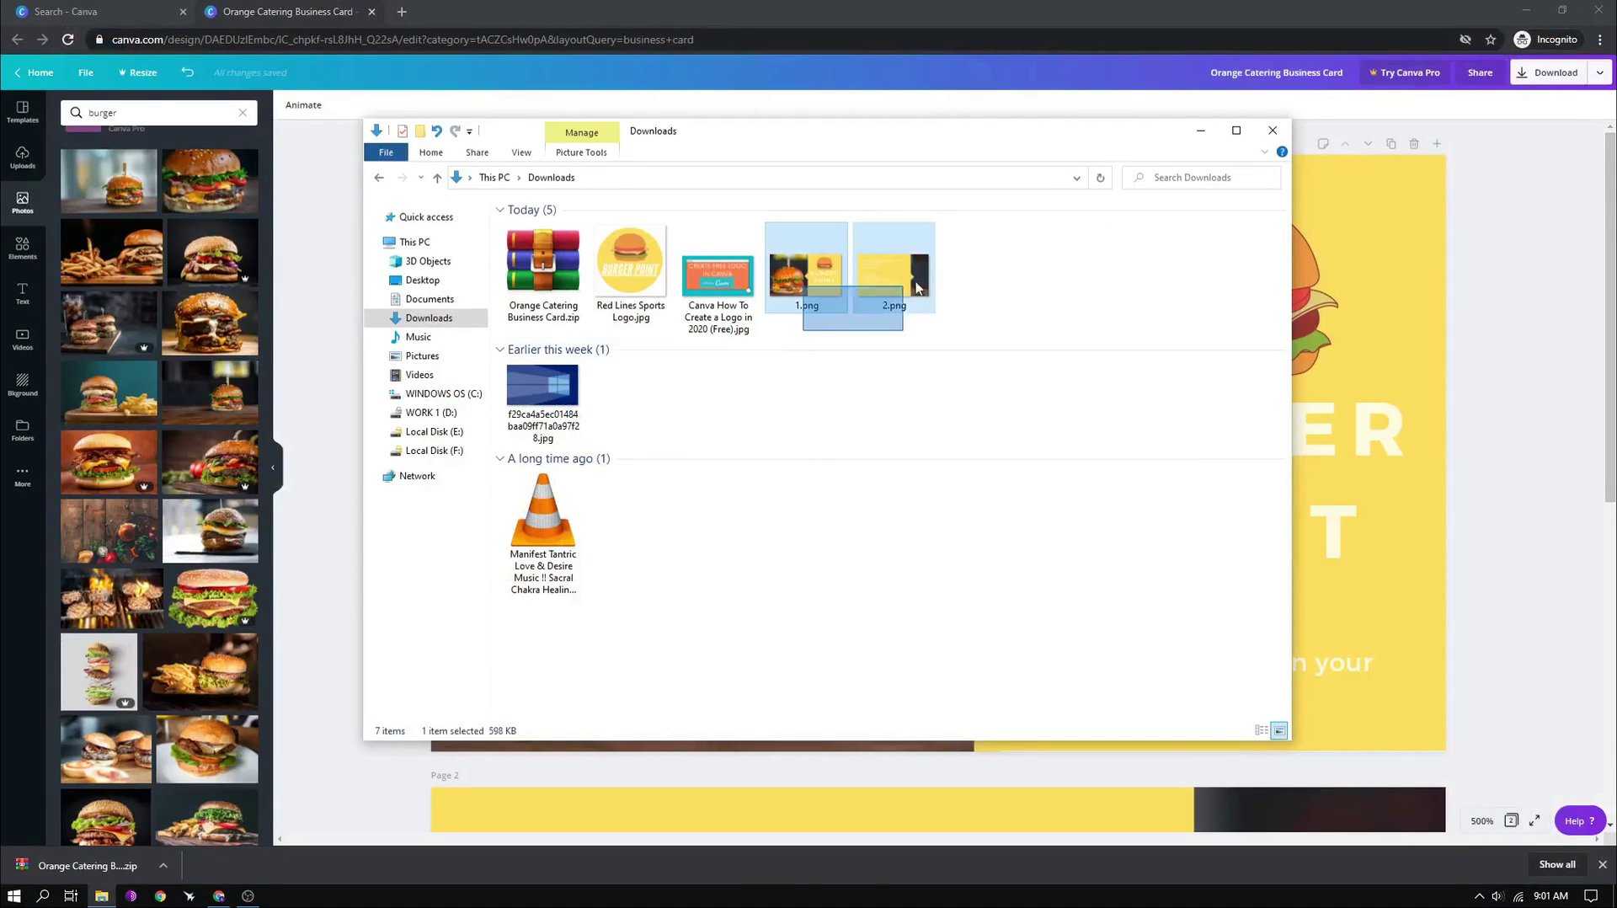
left_click_drag(804, 337, 945, 270)
left_click(1092, 275)
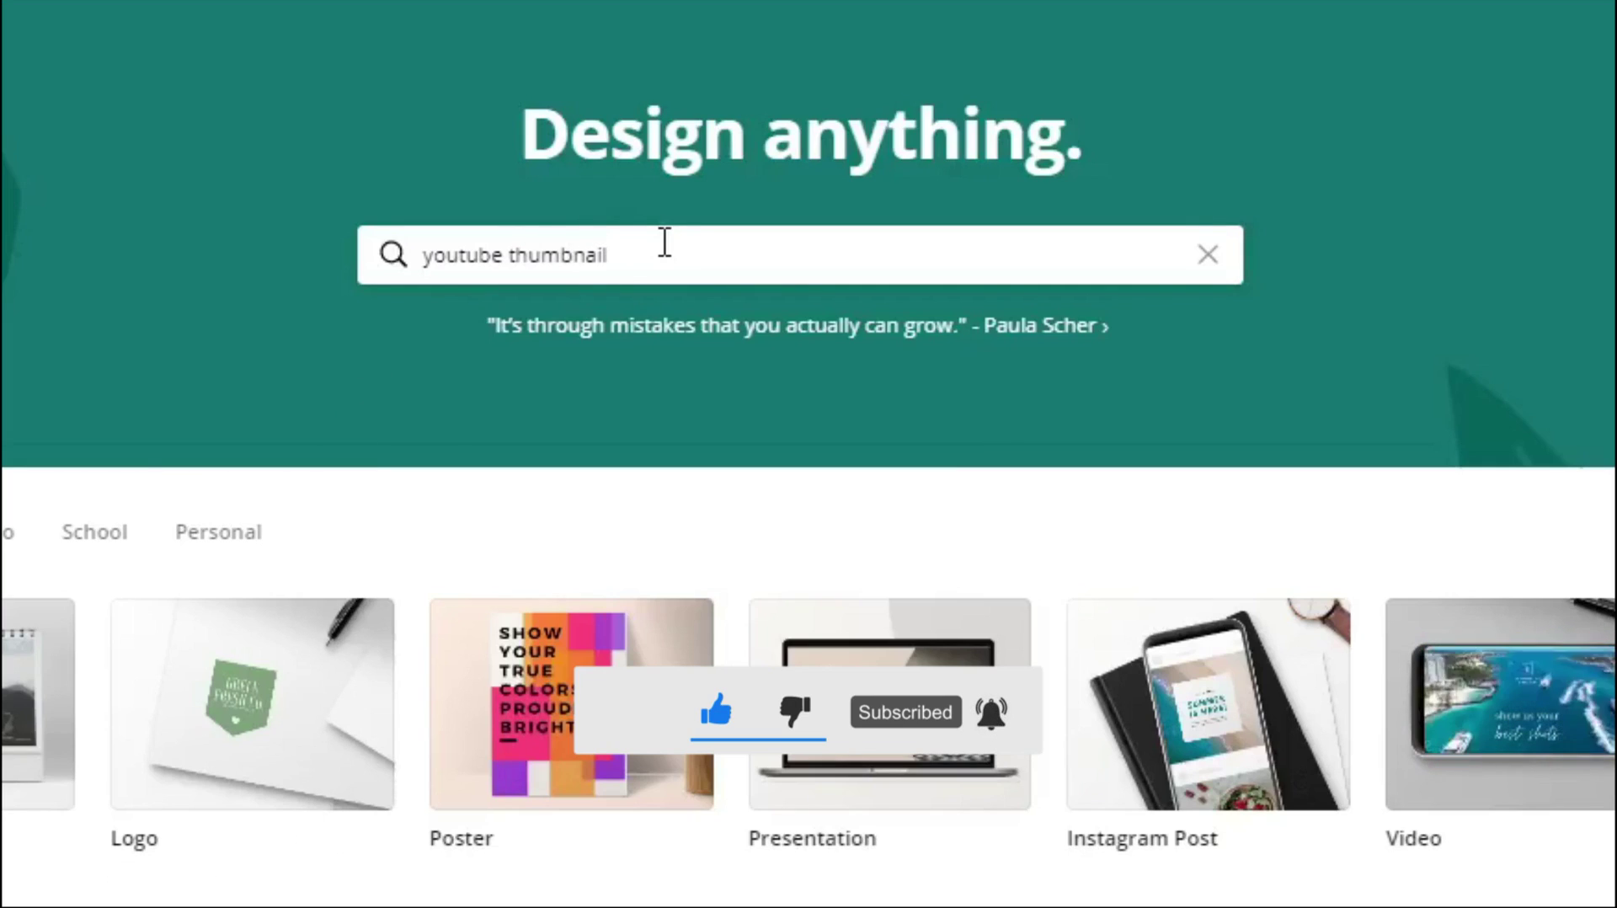
Search templates for 'youtube thumbnail', browse the results, and start a blank thumbnail design
key("Return")
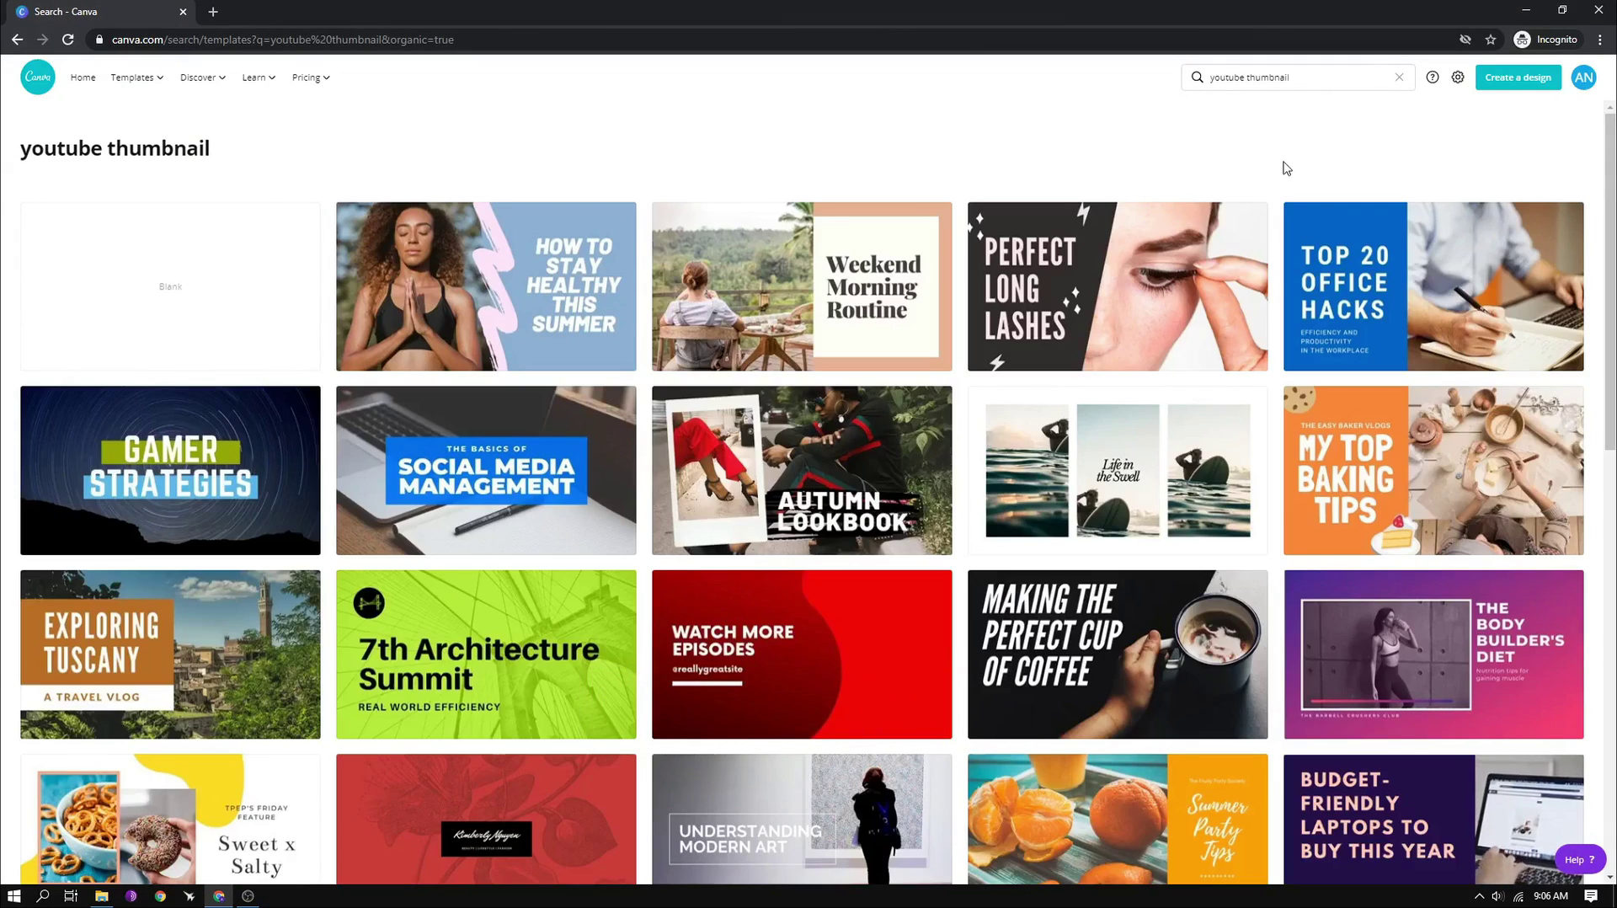
scroll(1286, 168, "down", 5)
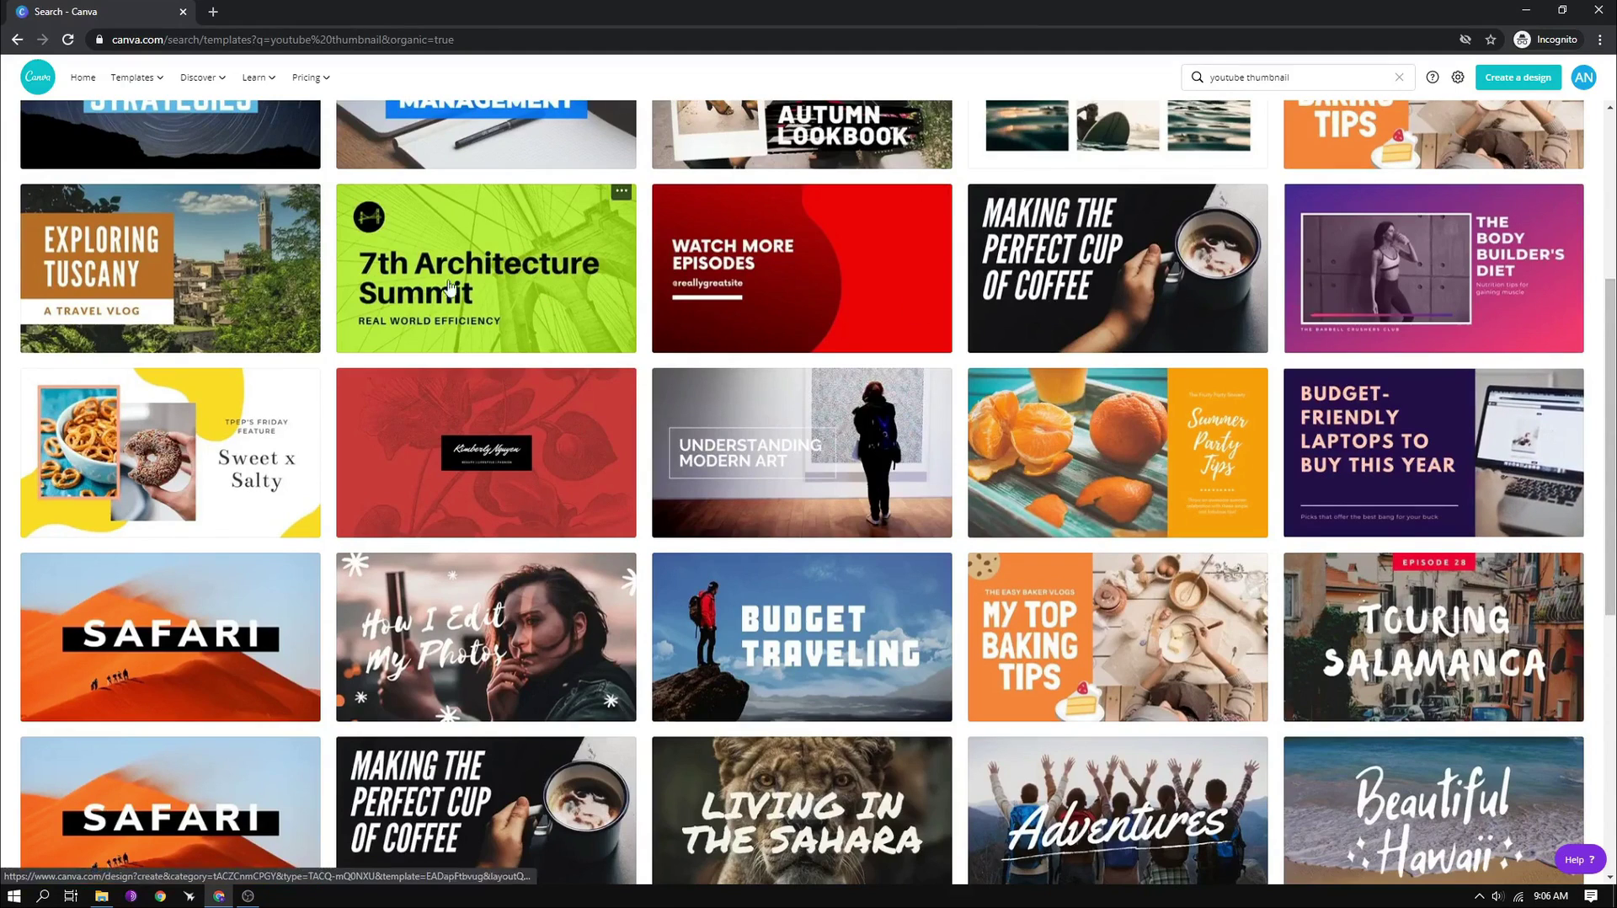
mouse_move(1117, 818)
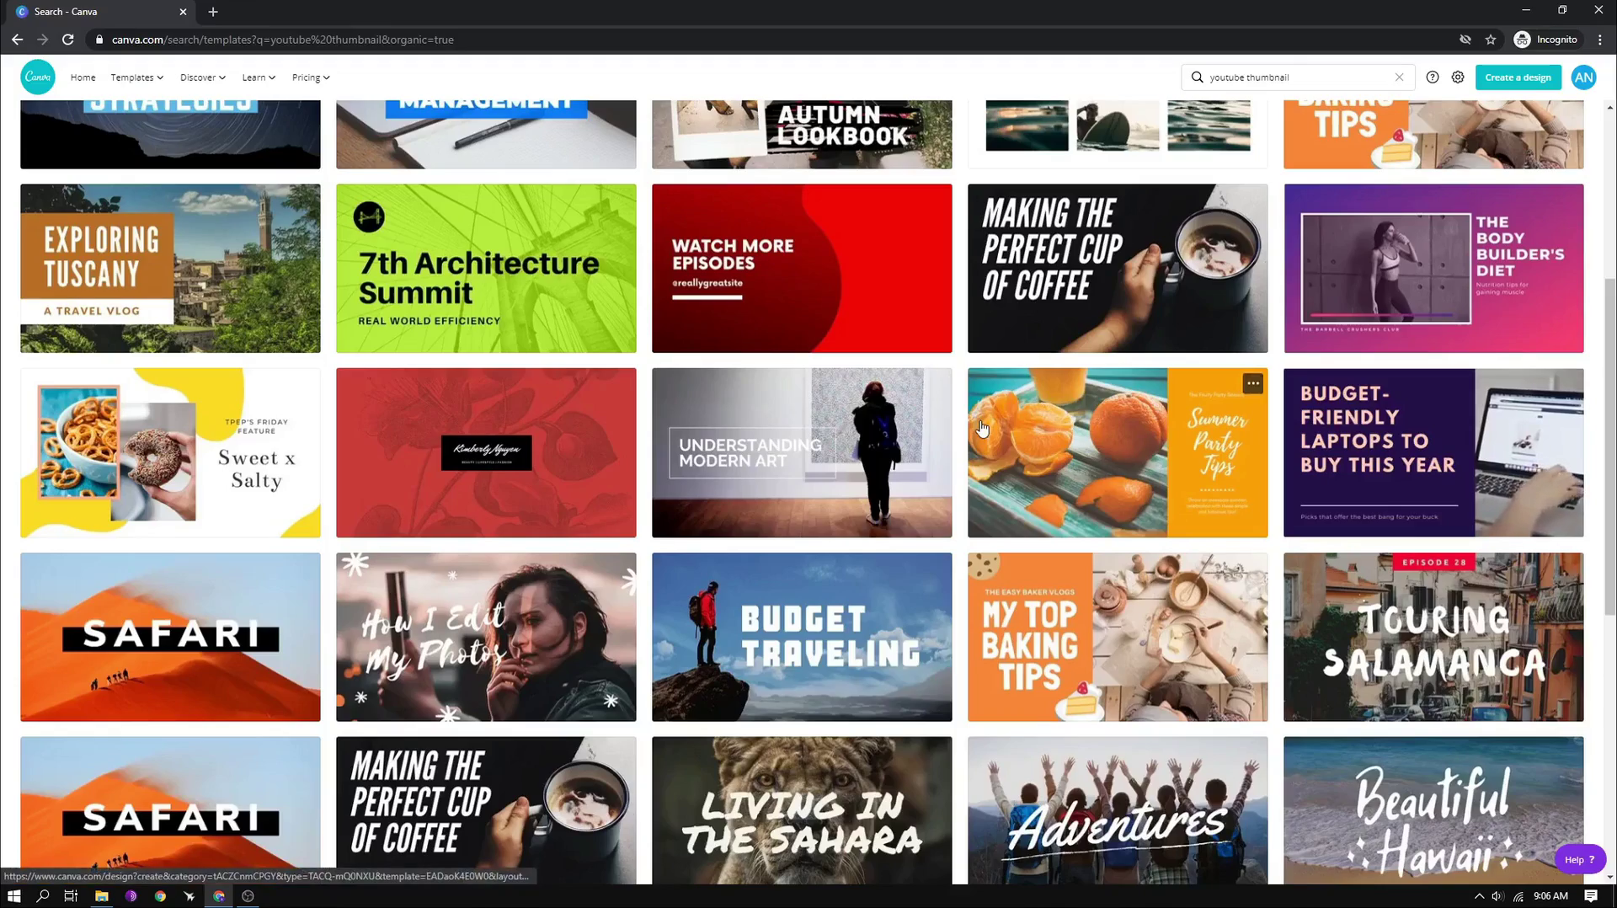
scroll(980, 428, "down", 3)
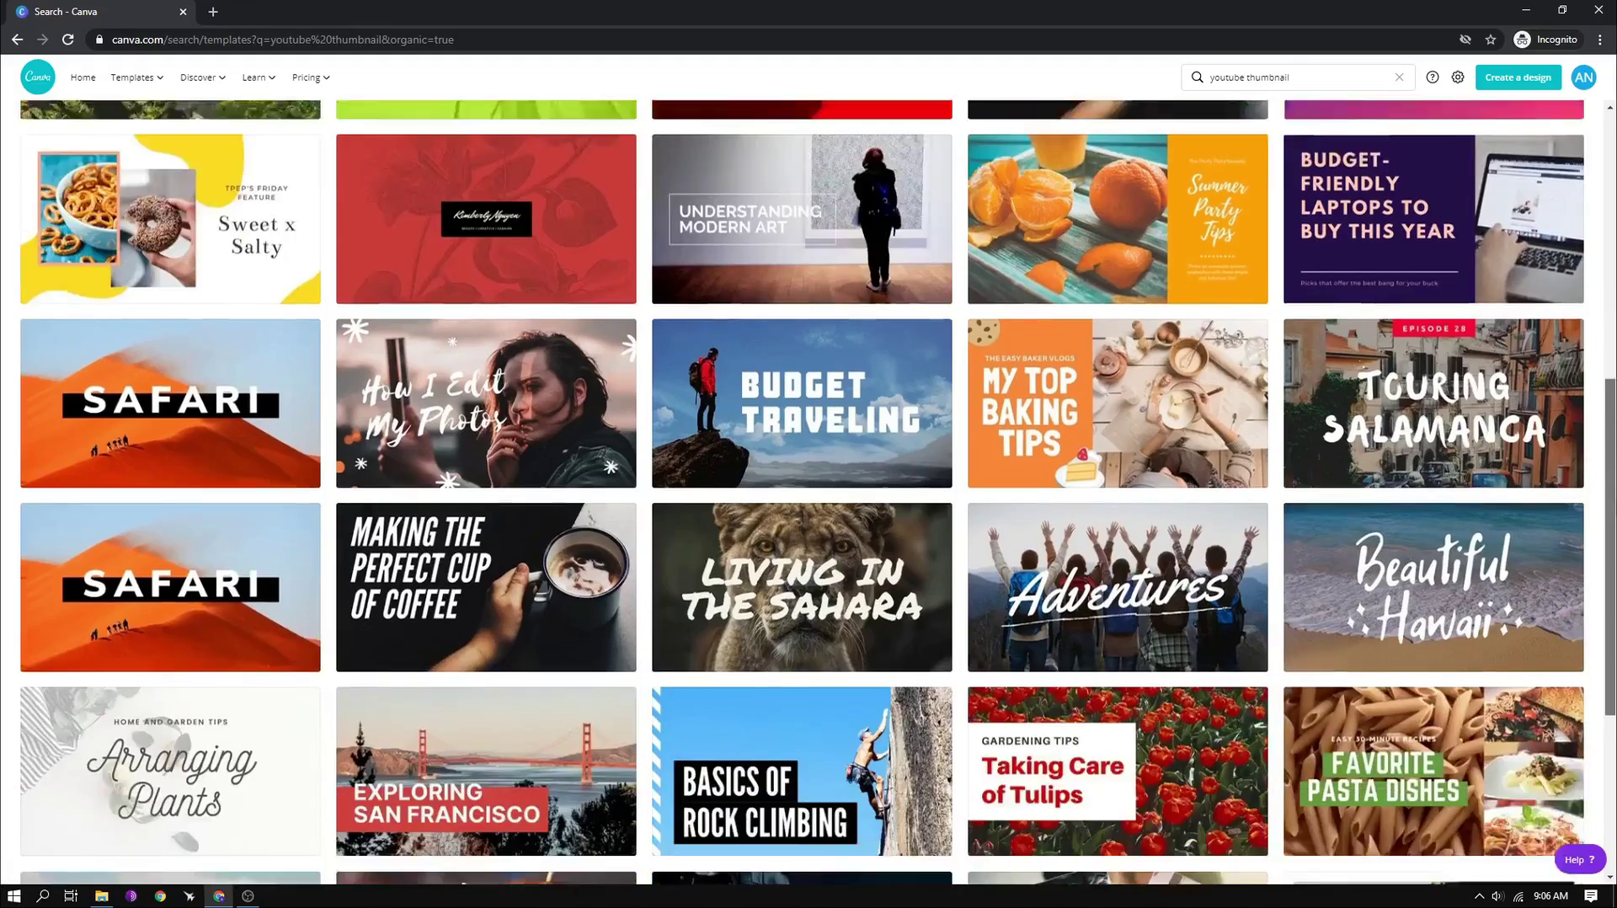
scroll(808, 493, "down", 3)
scroll(809, 492, "up", 10)
scroll(808, 493, "down", 4)
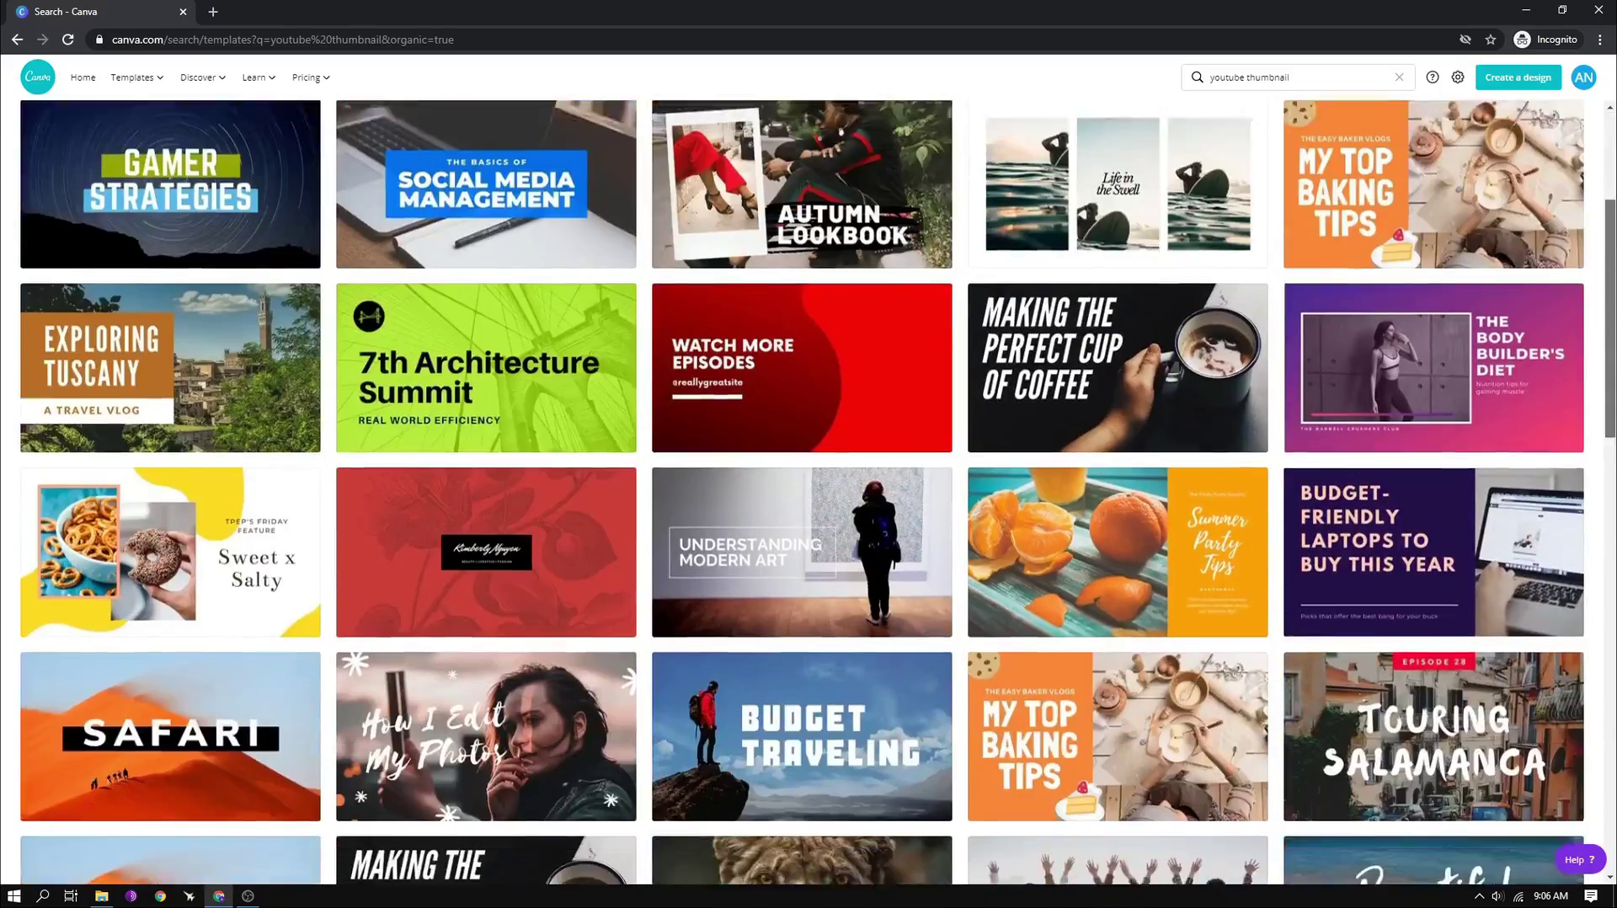
scroll(802, 493, "down", 8)
scroll(802, 493, "up", 2)
scroll(801, 493, "up", 8)
scroll(801, 492, "down", 4)
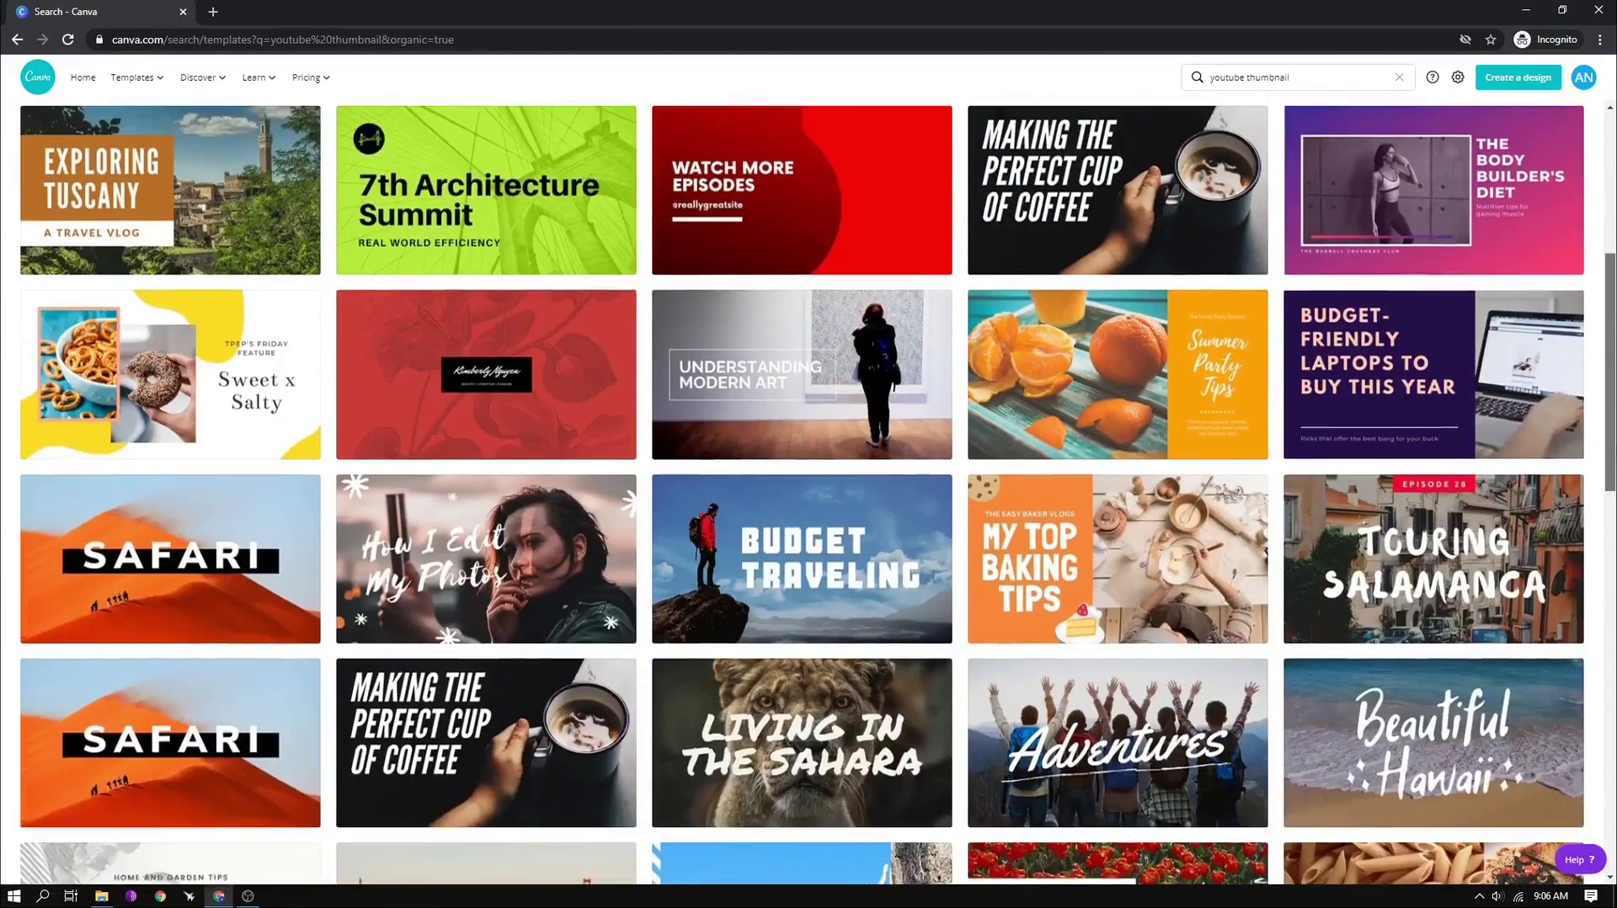
scroll(801, 493, "up", 5)
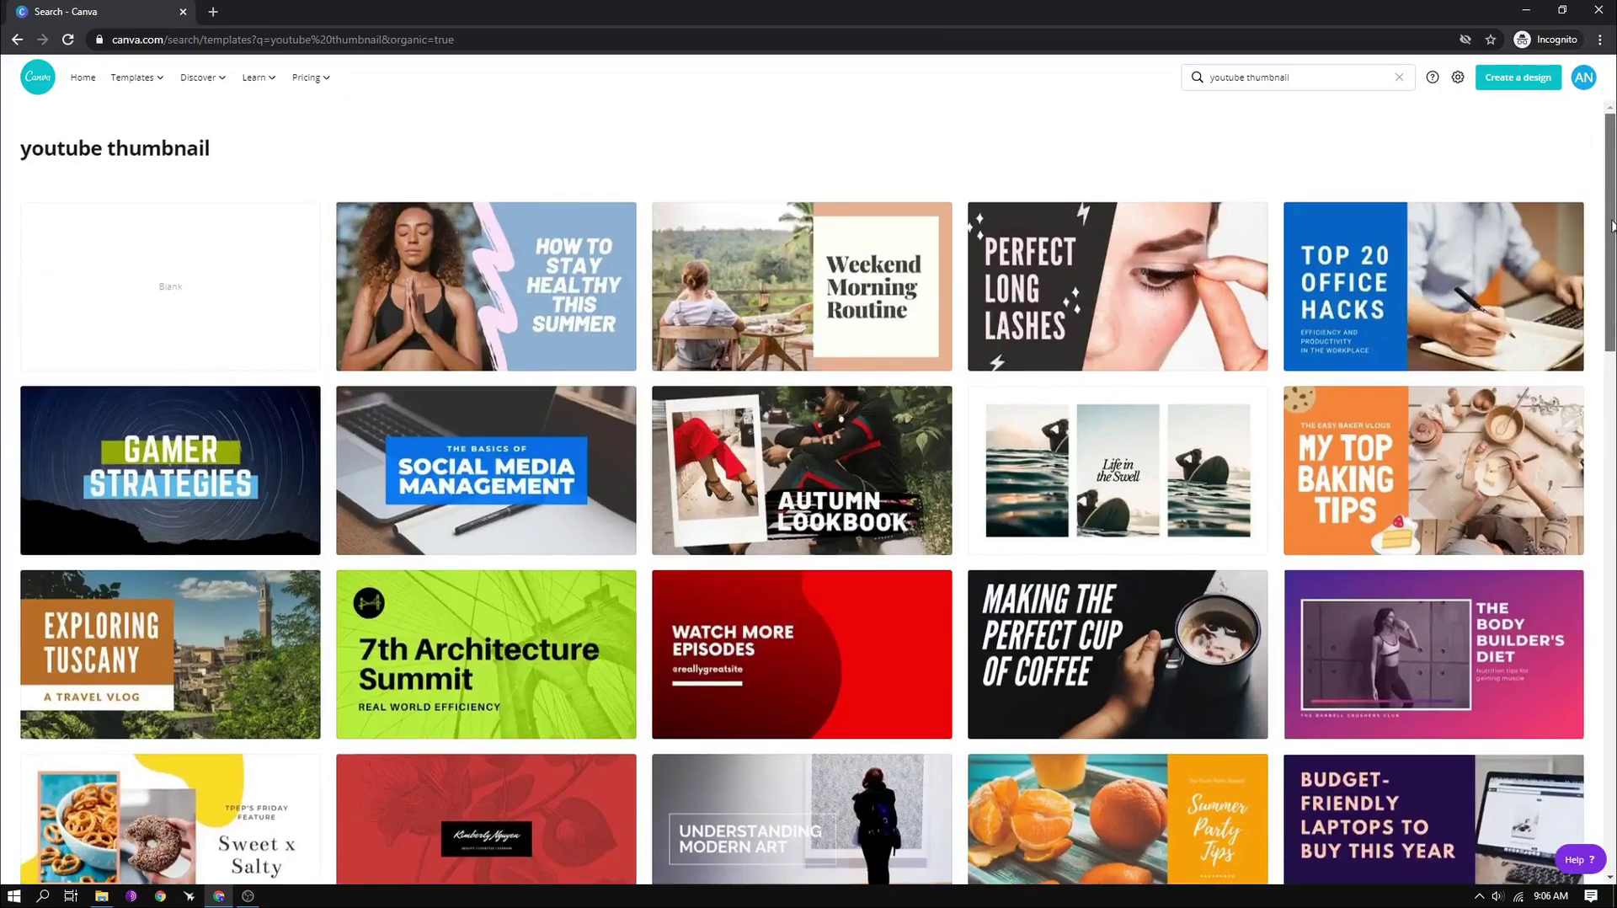
left_click(160, 310)
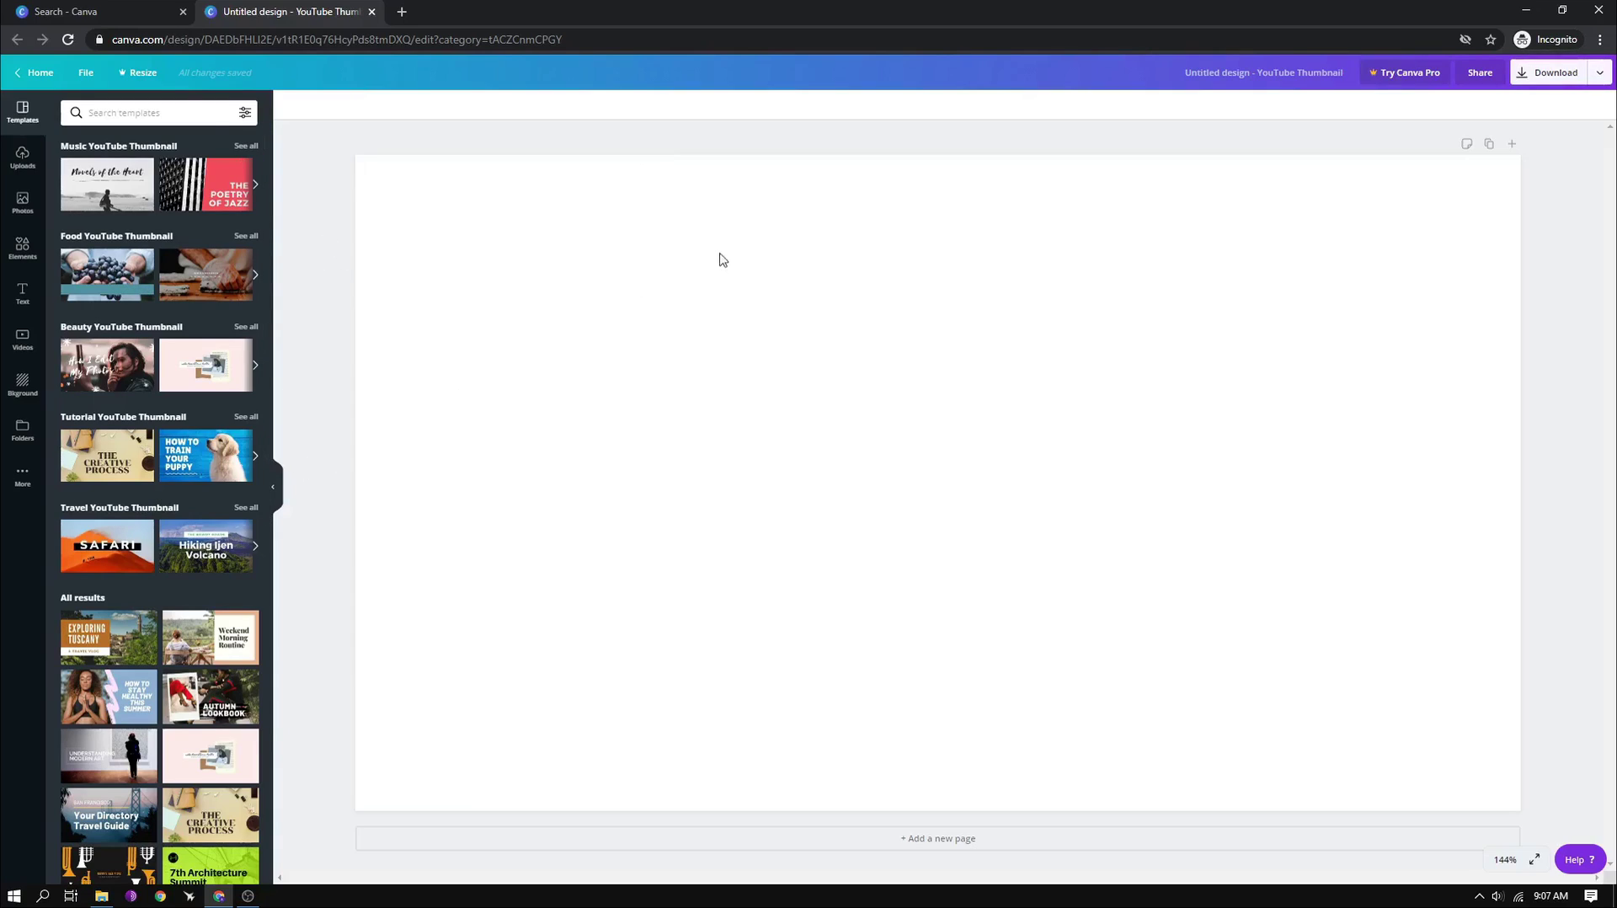
Set the blank page's background colour to grey
left_click(586, 301)
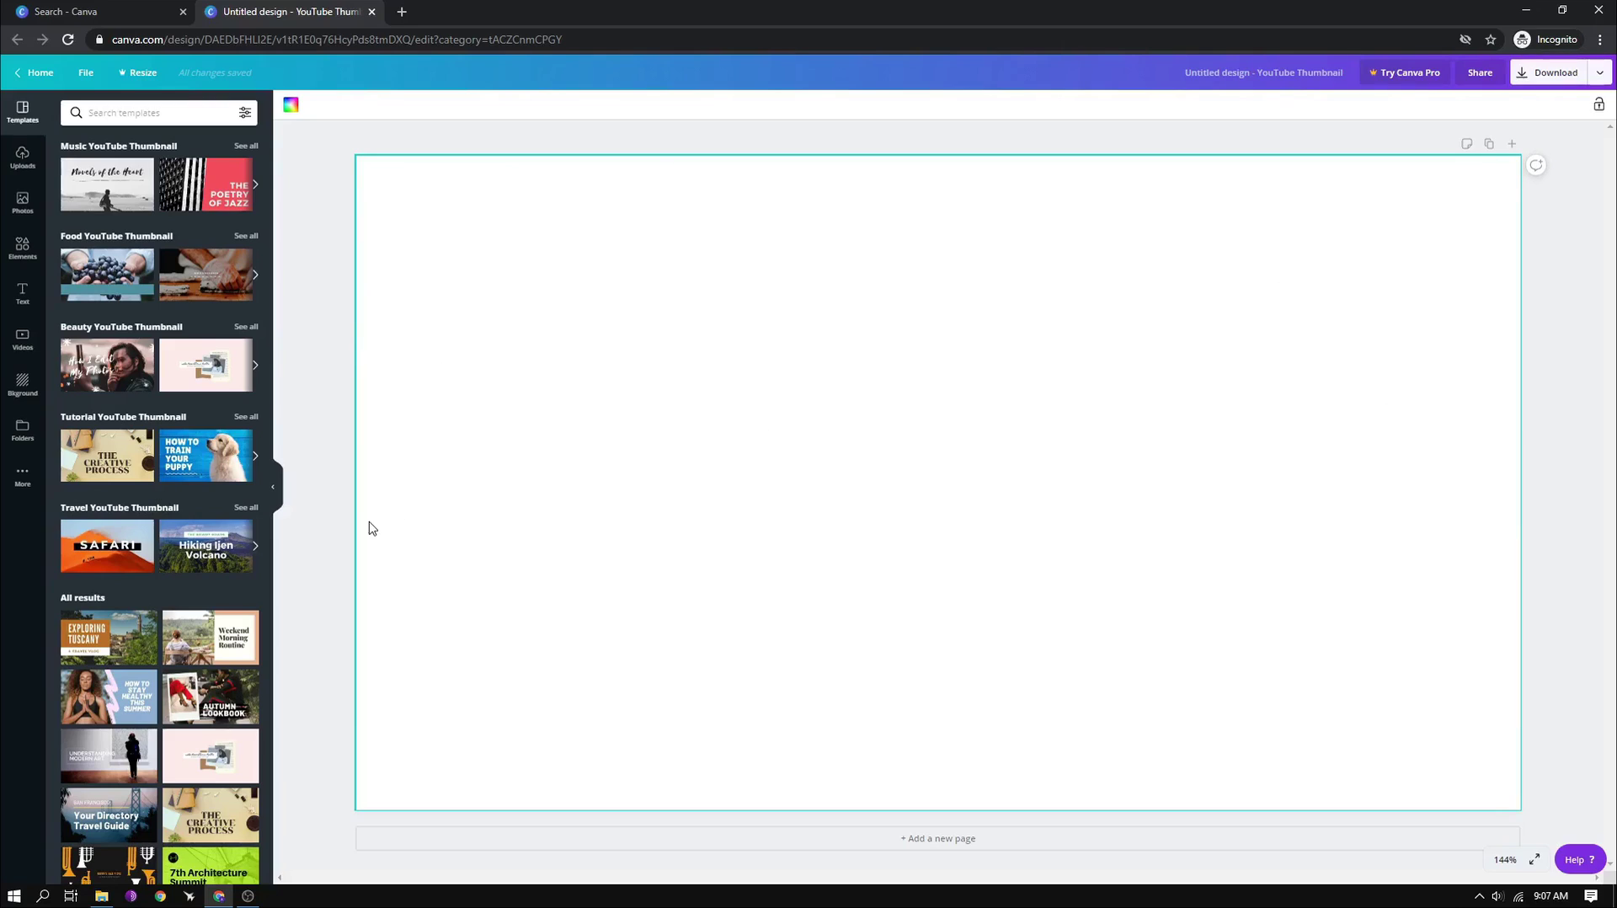
left_click(290, 106)
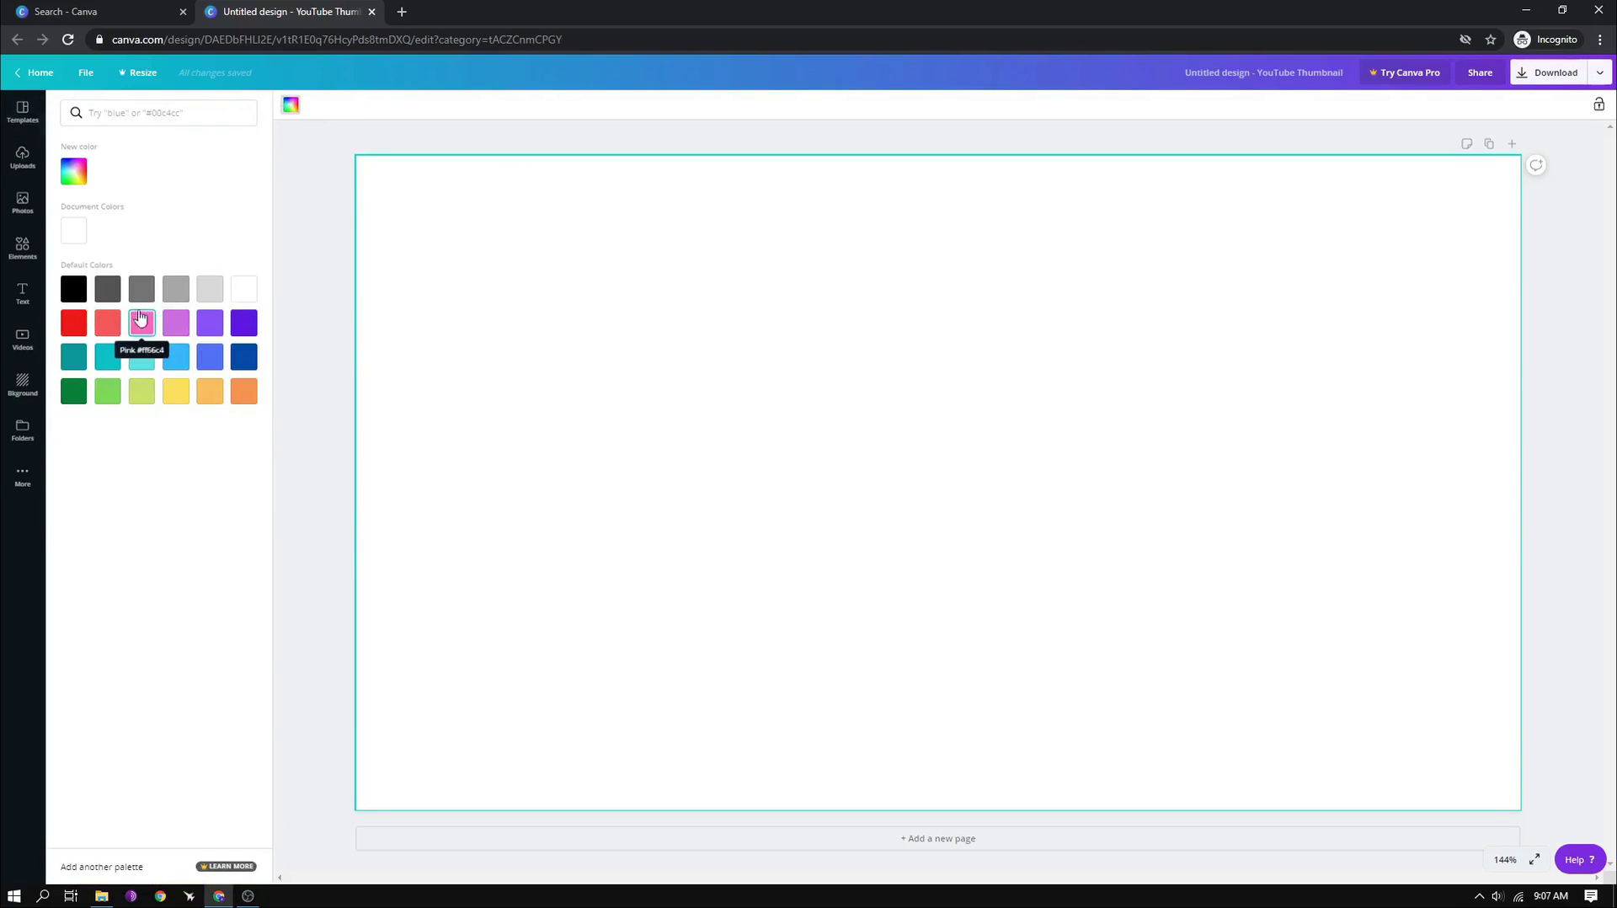
left_click(176, 289)
left_click(310, 235)
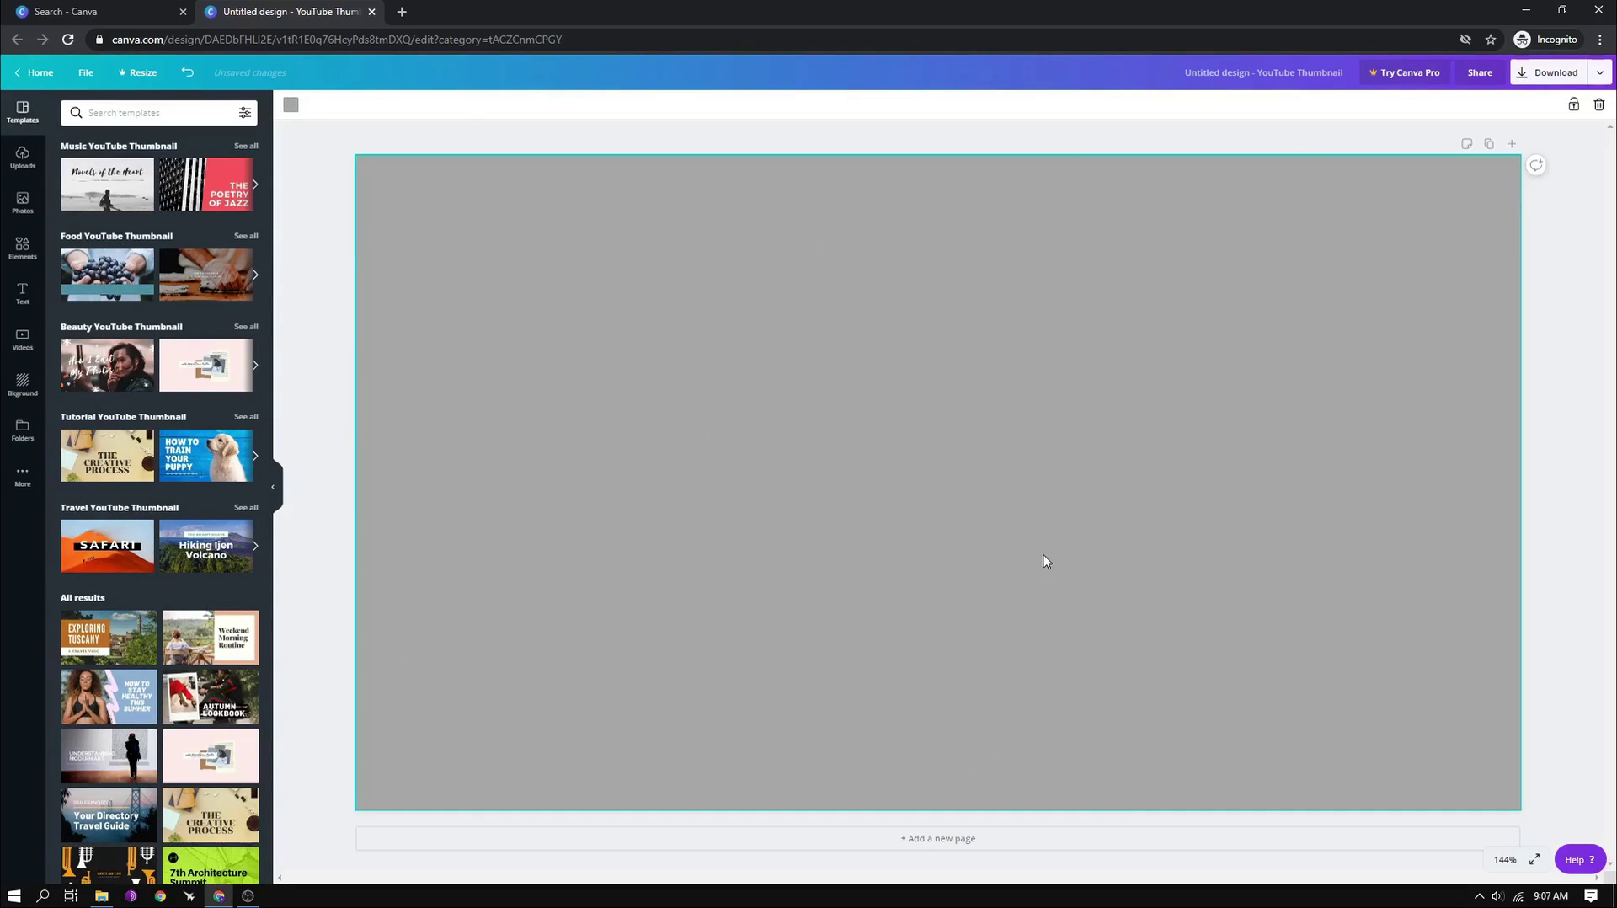
Fill the page with a single-cell sky-and-hills grid layout from Elements
left_click(23, 249)
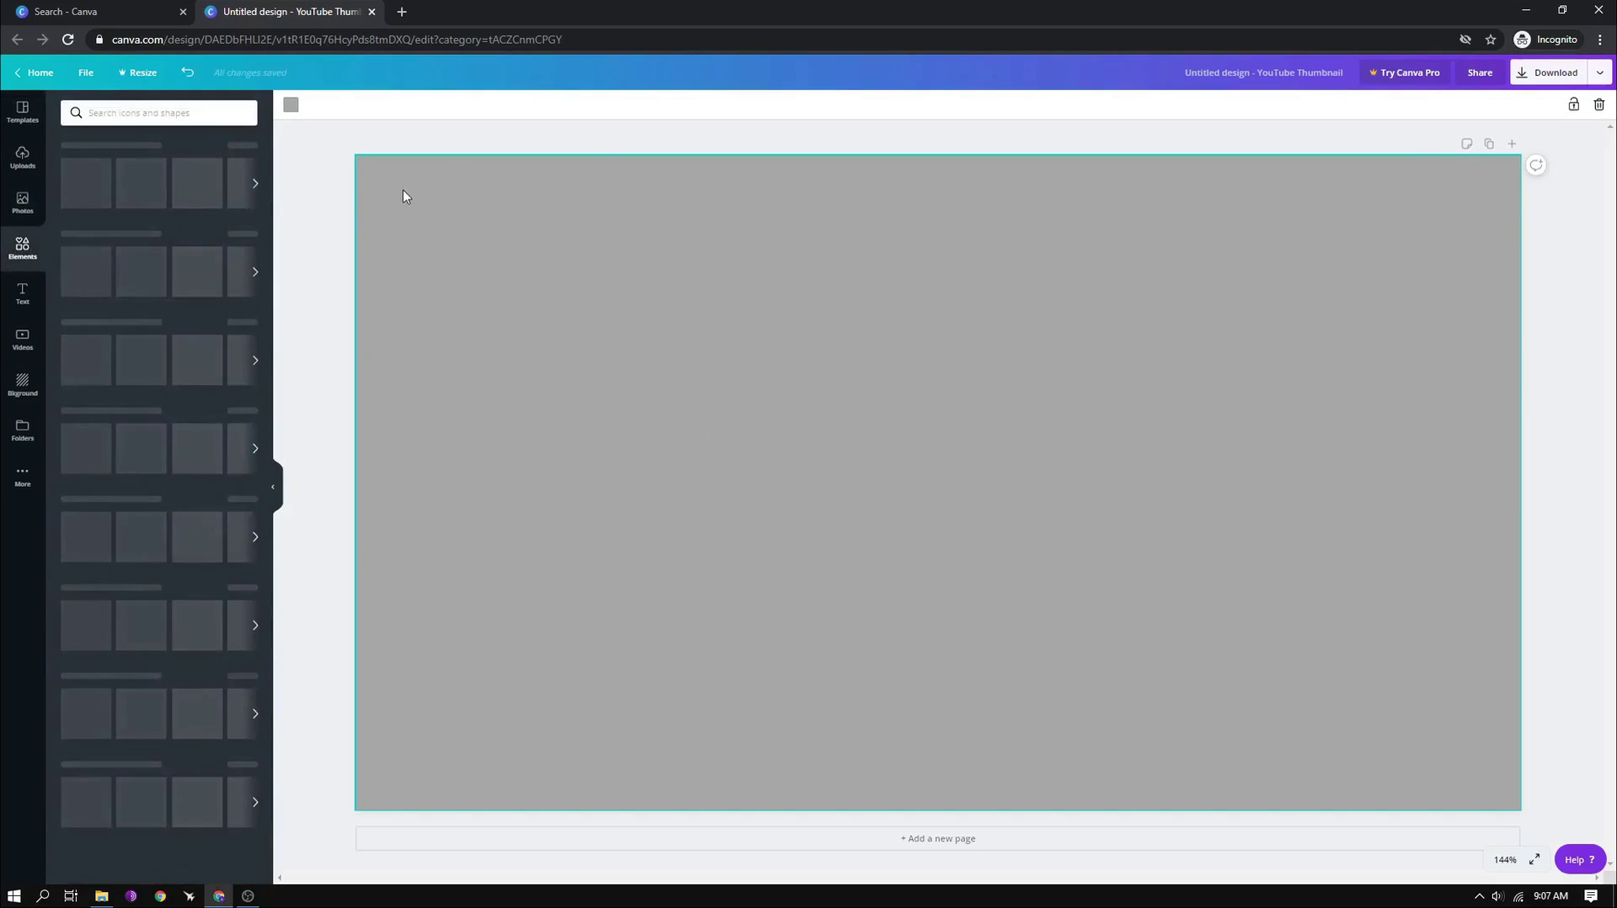
left_click(17, 202)
left_click(18, 157)
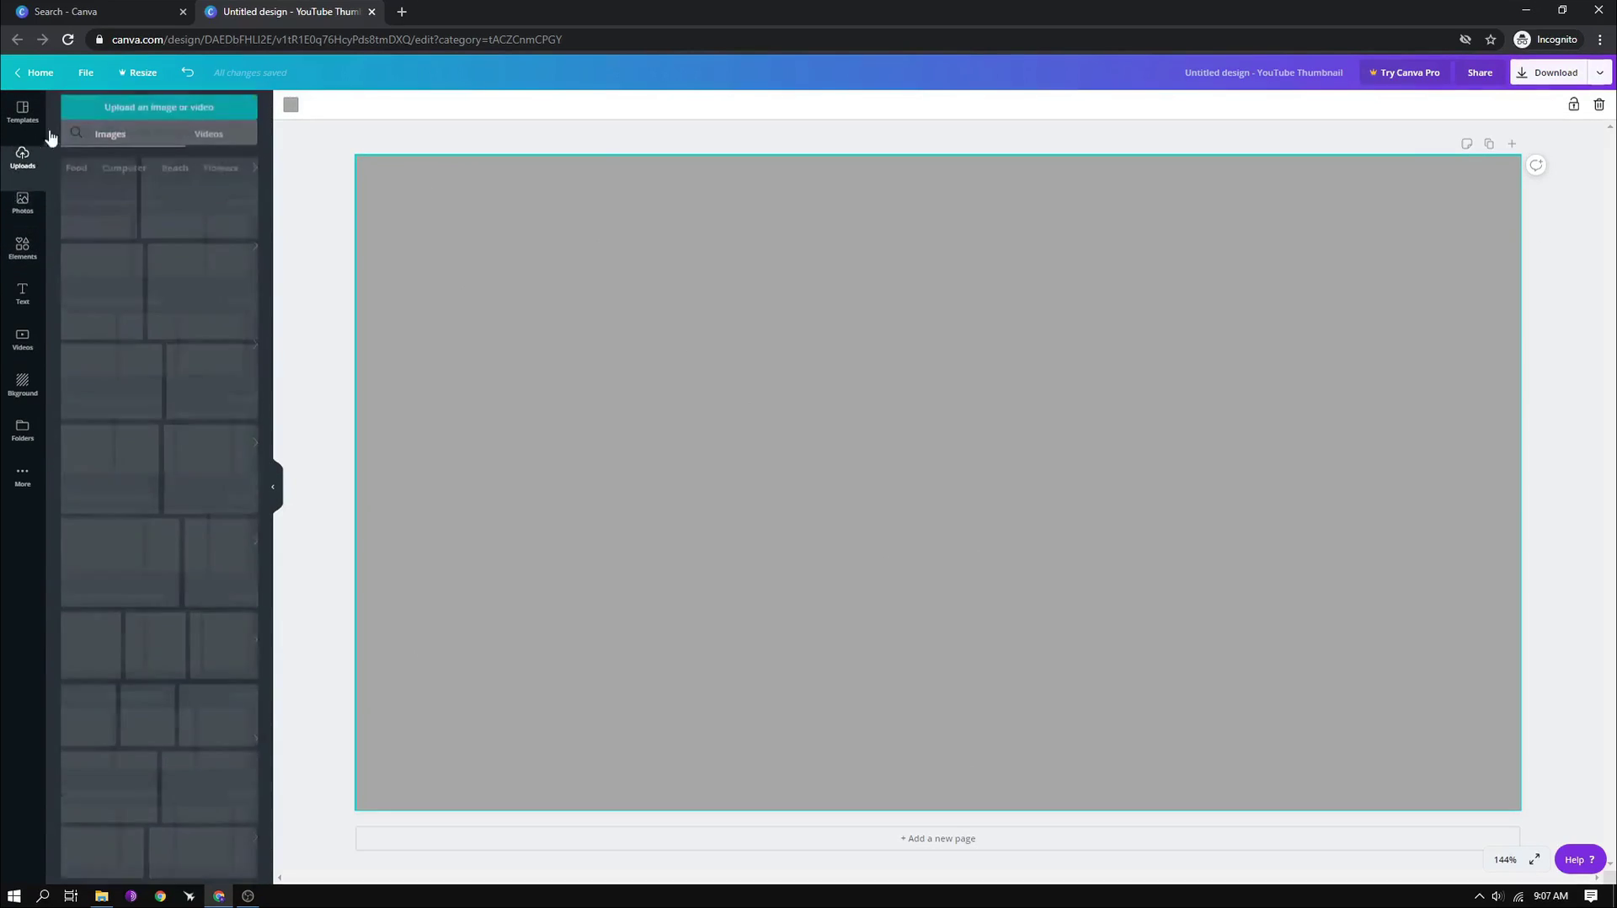
left_click(19, 208)
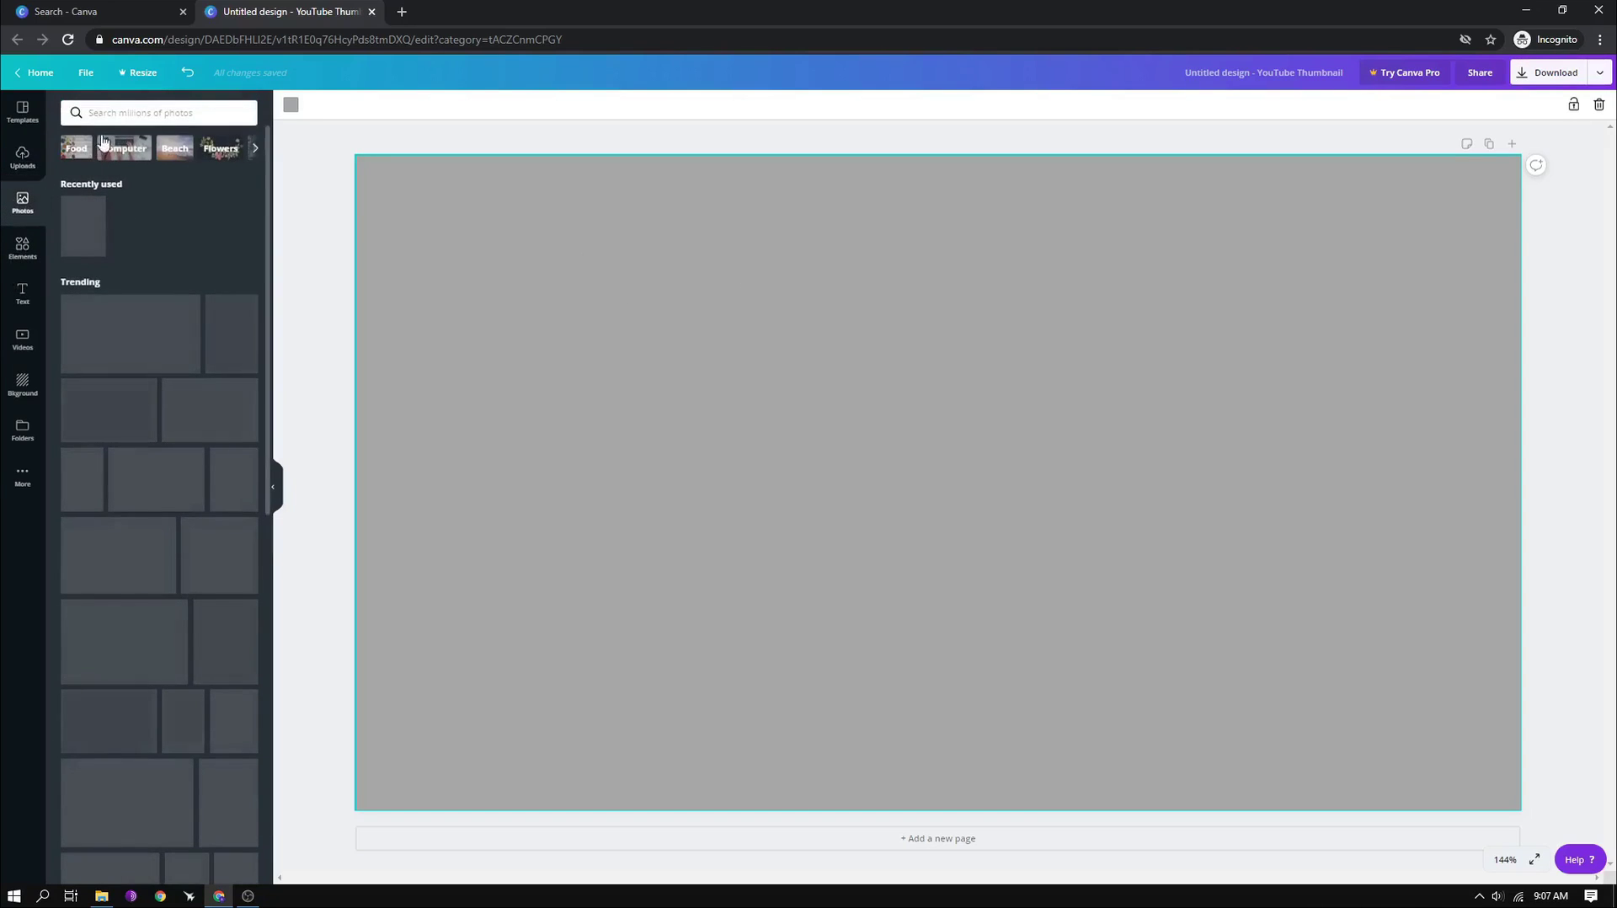
left_click(116, 113)
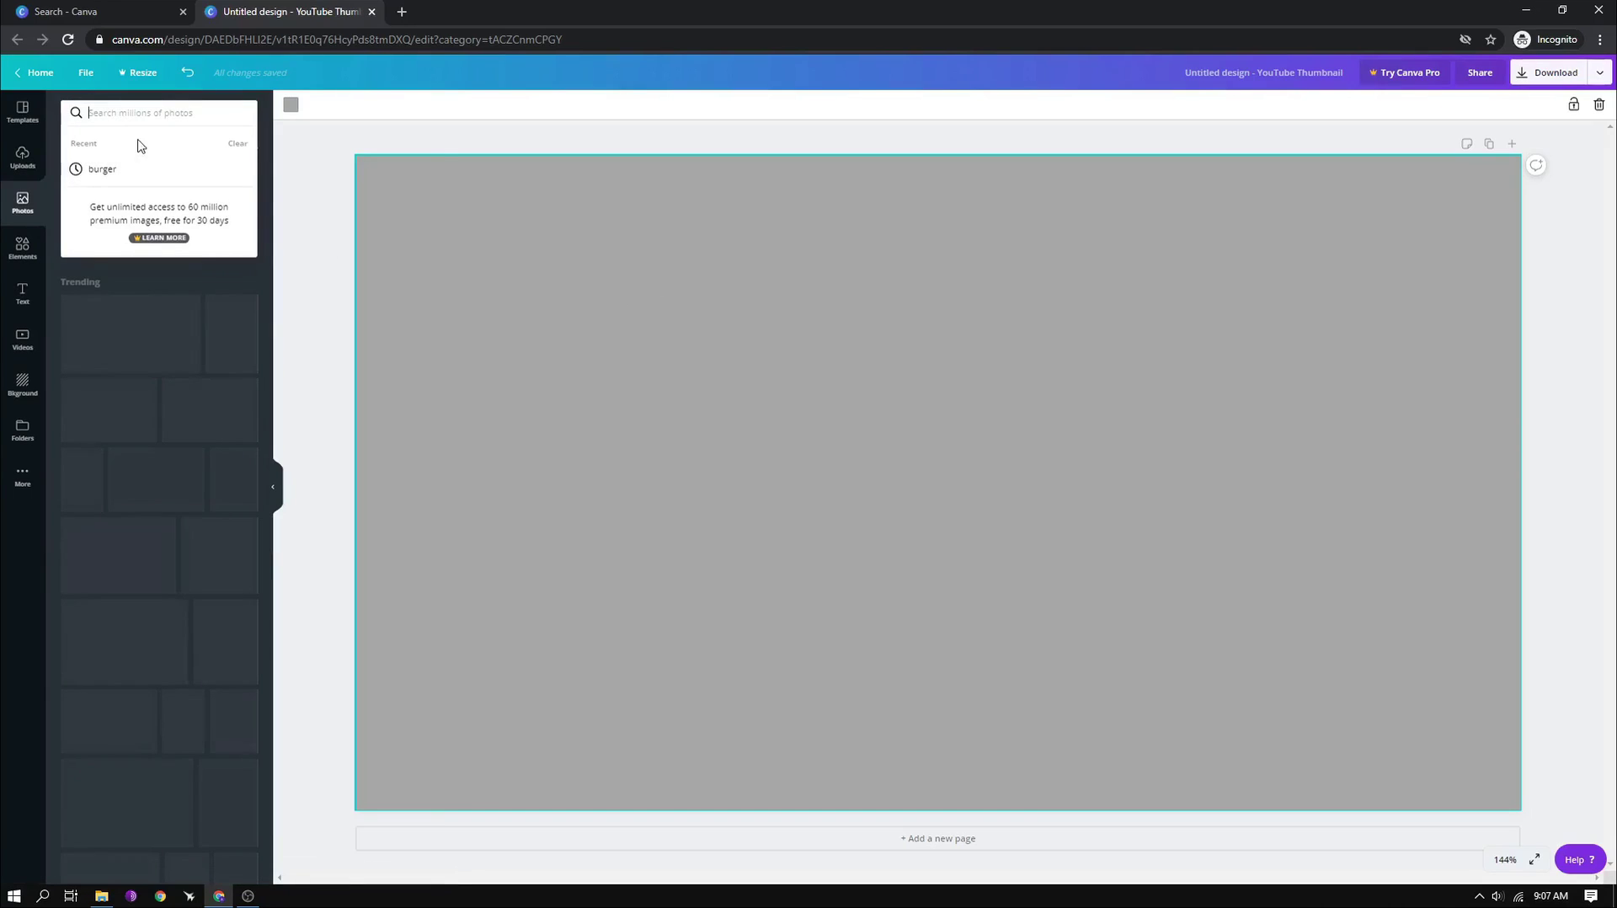
left_click(320, 281)
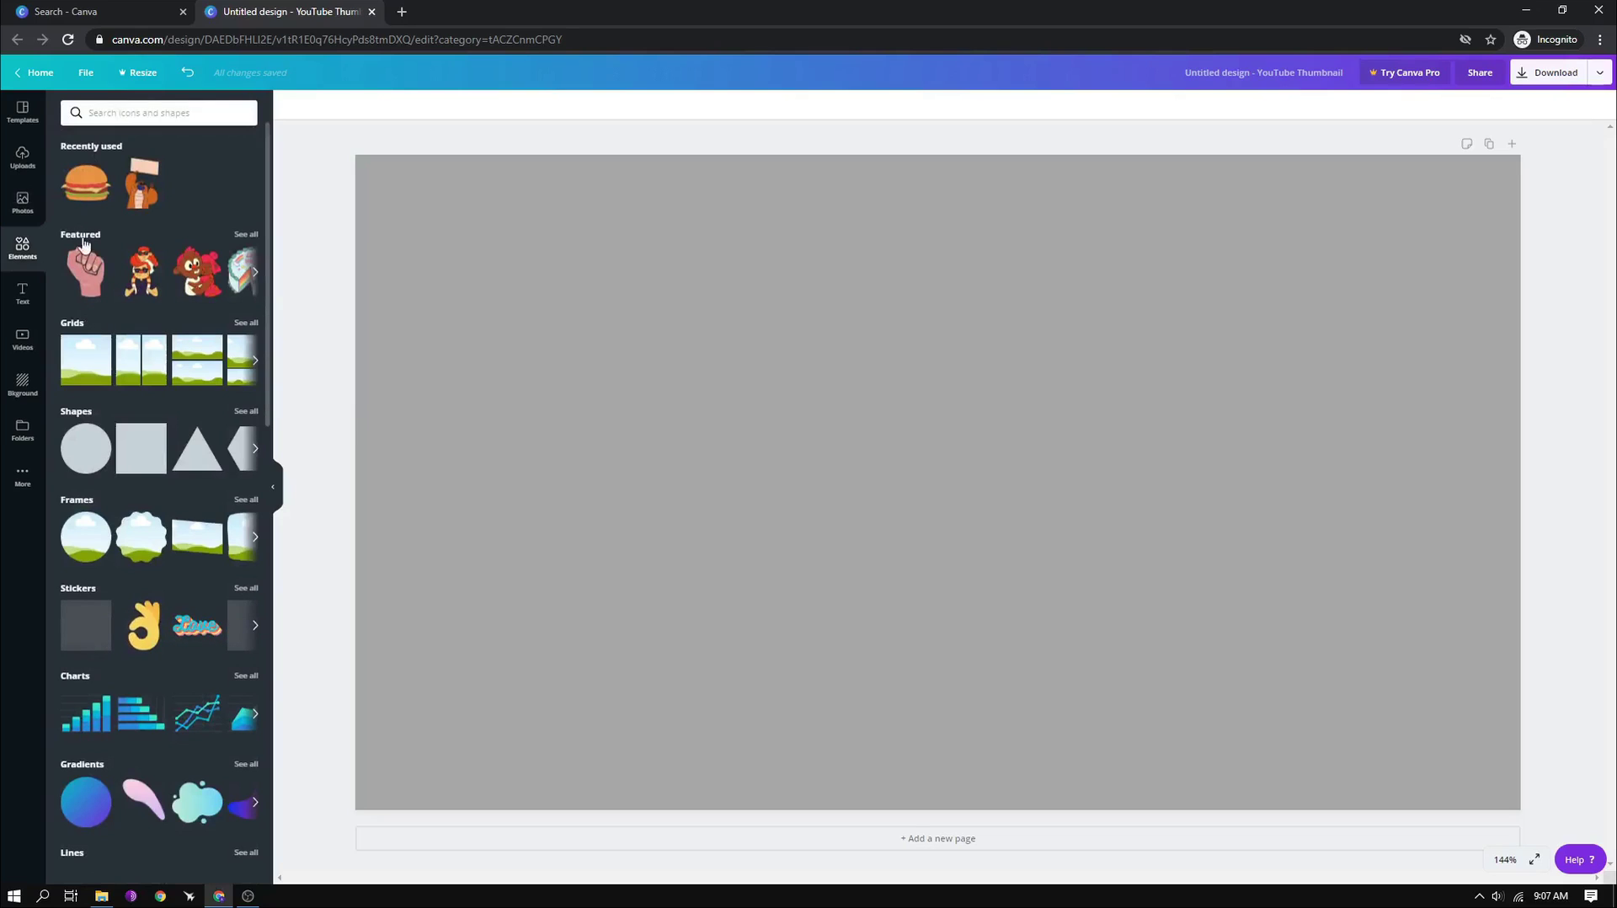
left_click(42, 197)
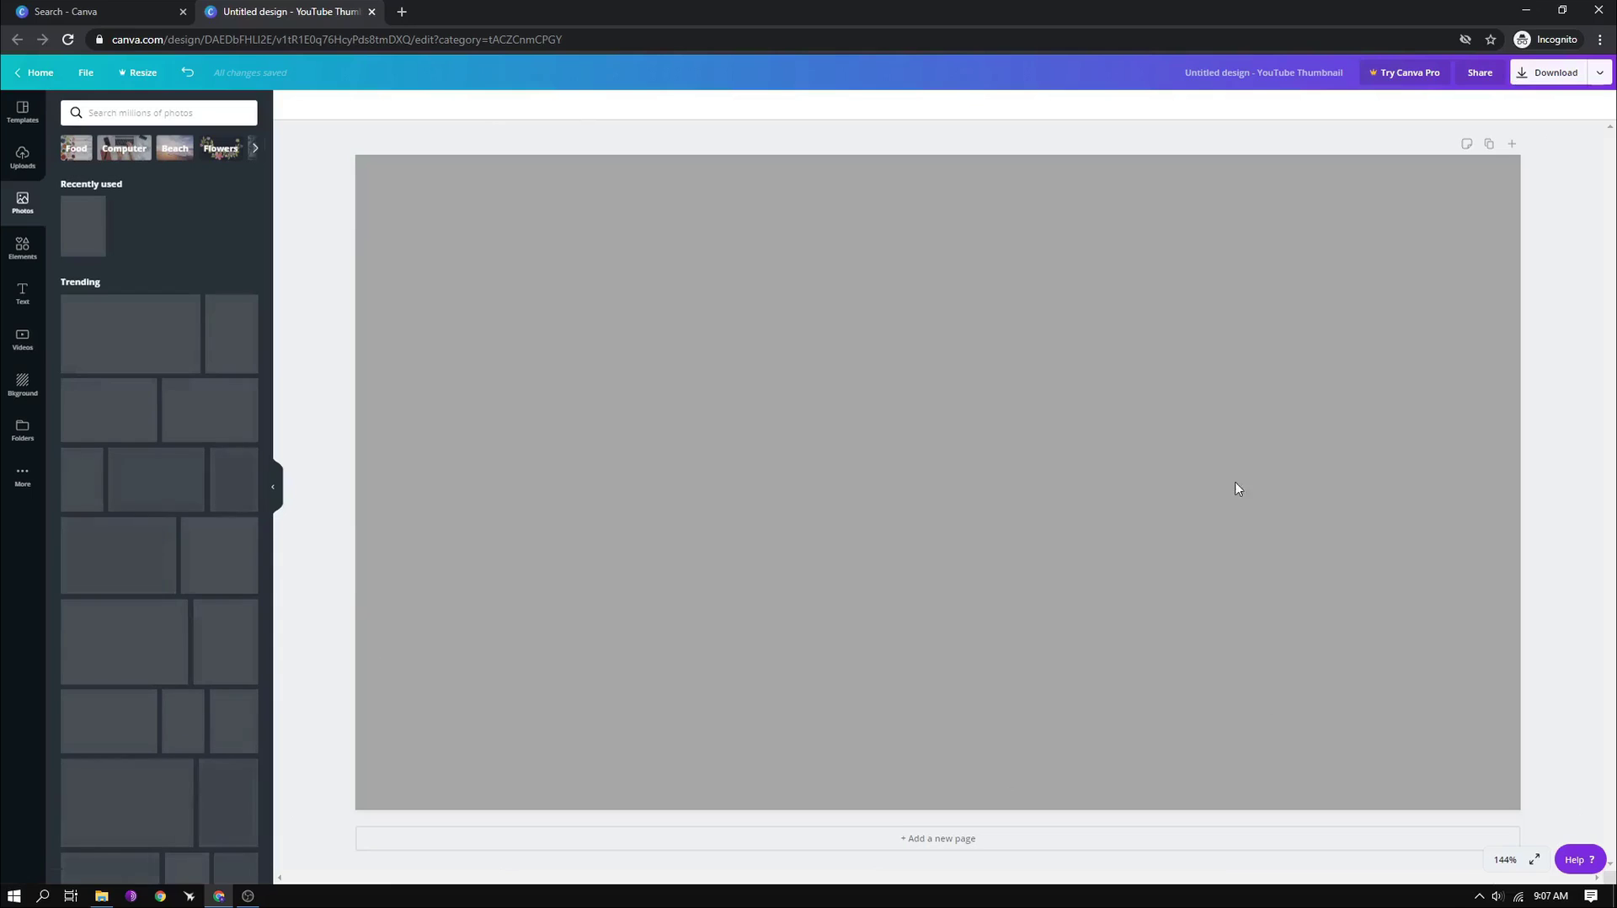
left_click(14, 267)
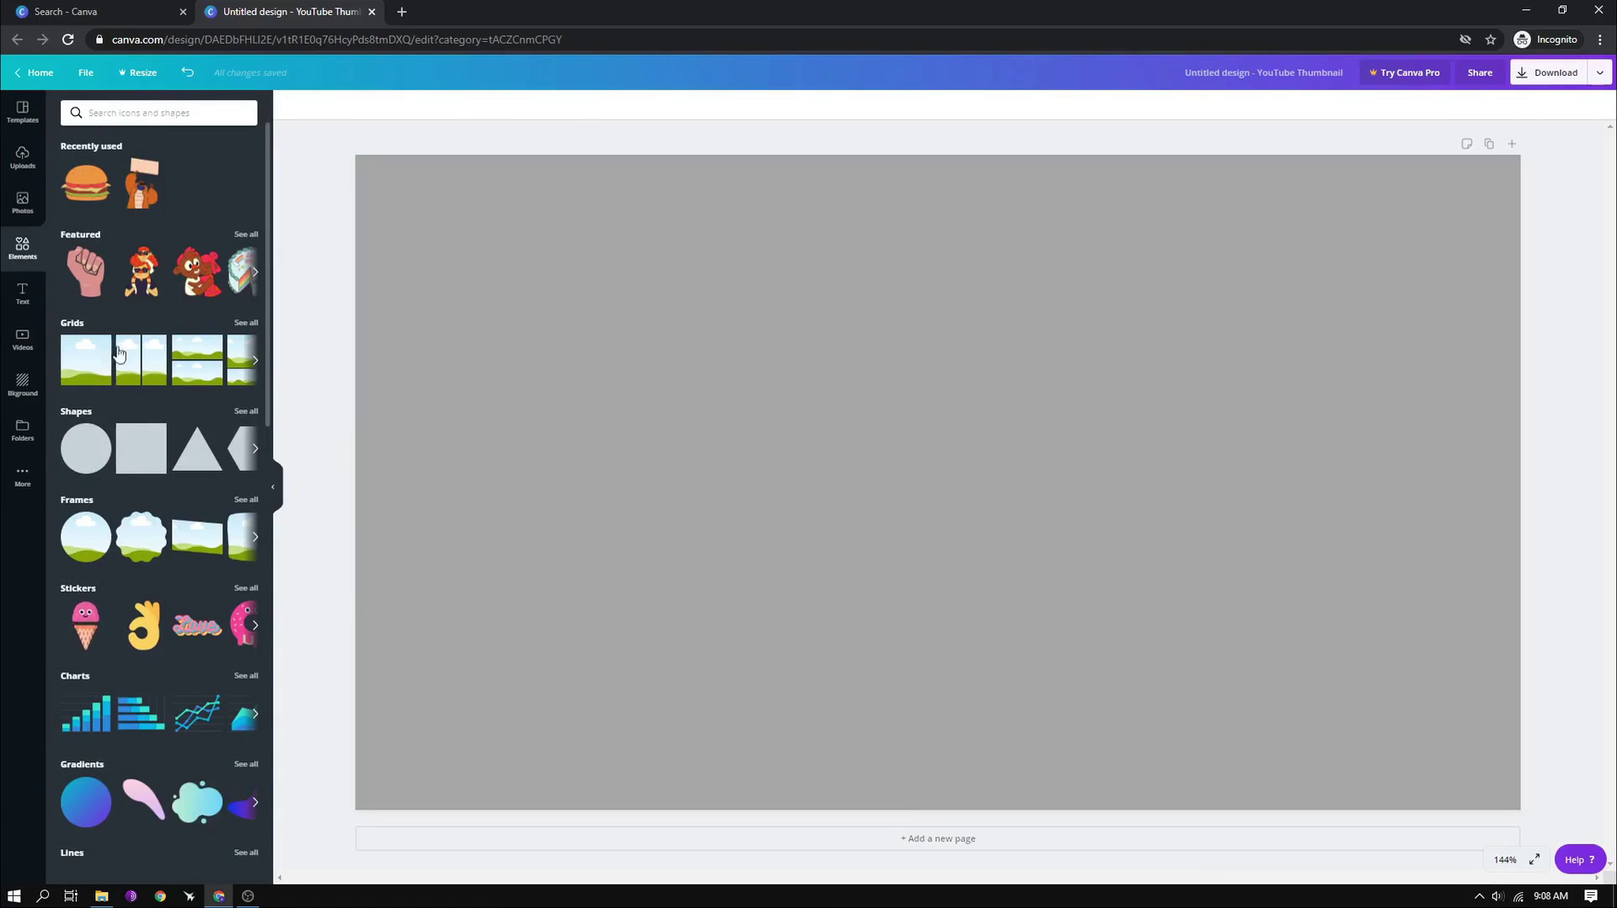
left_click(245, 331)
left_click(245, 326)
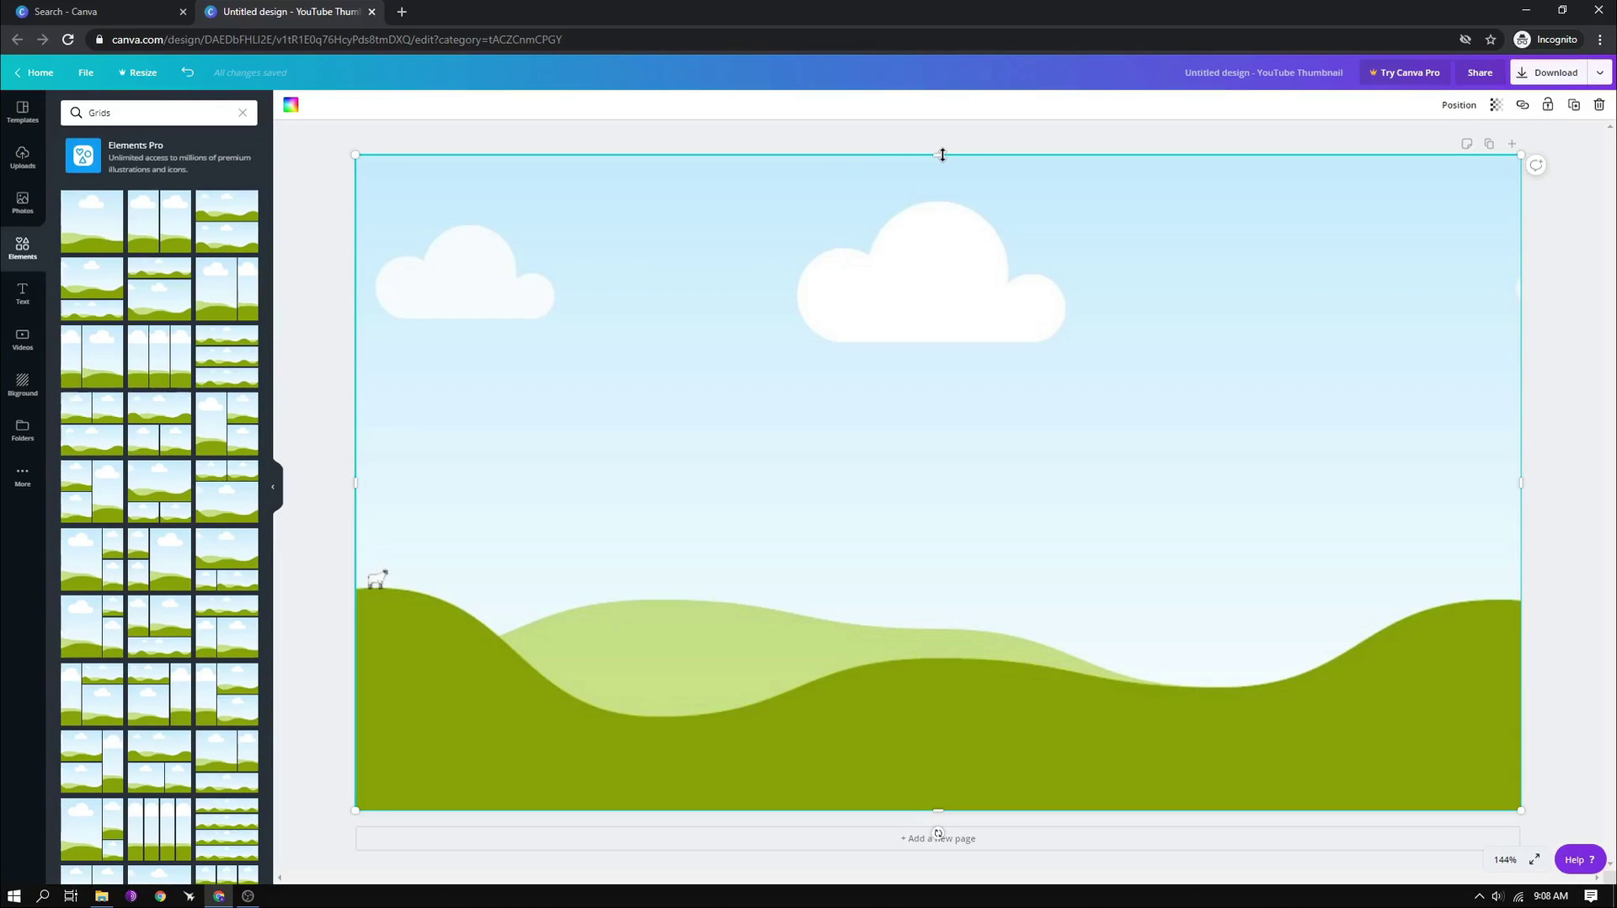
Add the prism stock photo to the page and realign the sky image to the left edge
left_click_drag(942, 154, 942, 366)
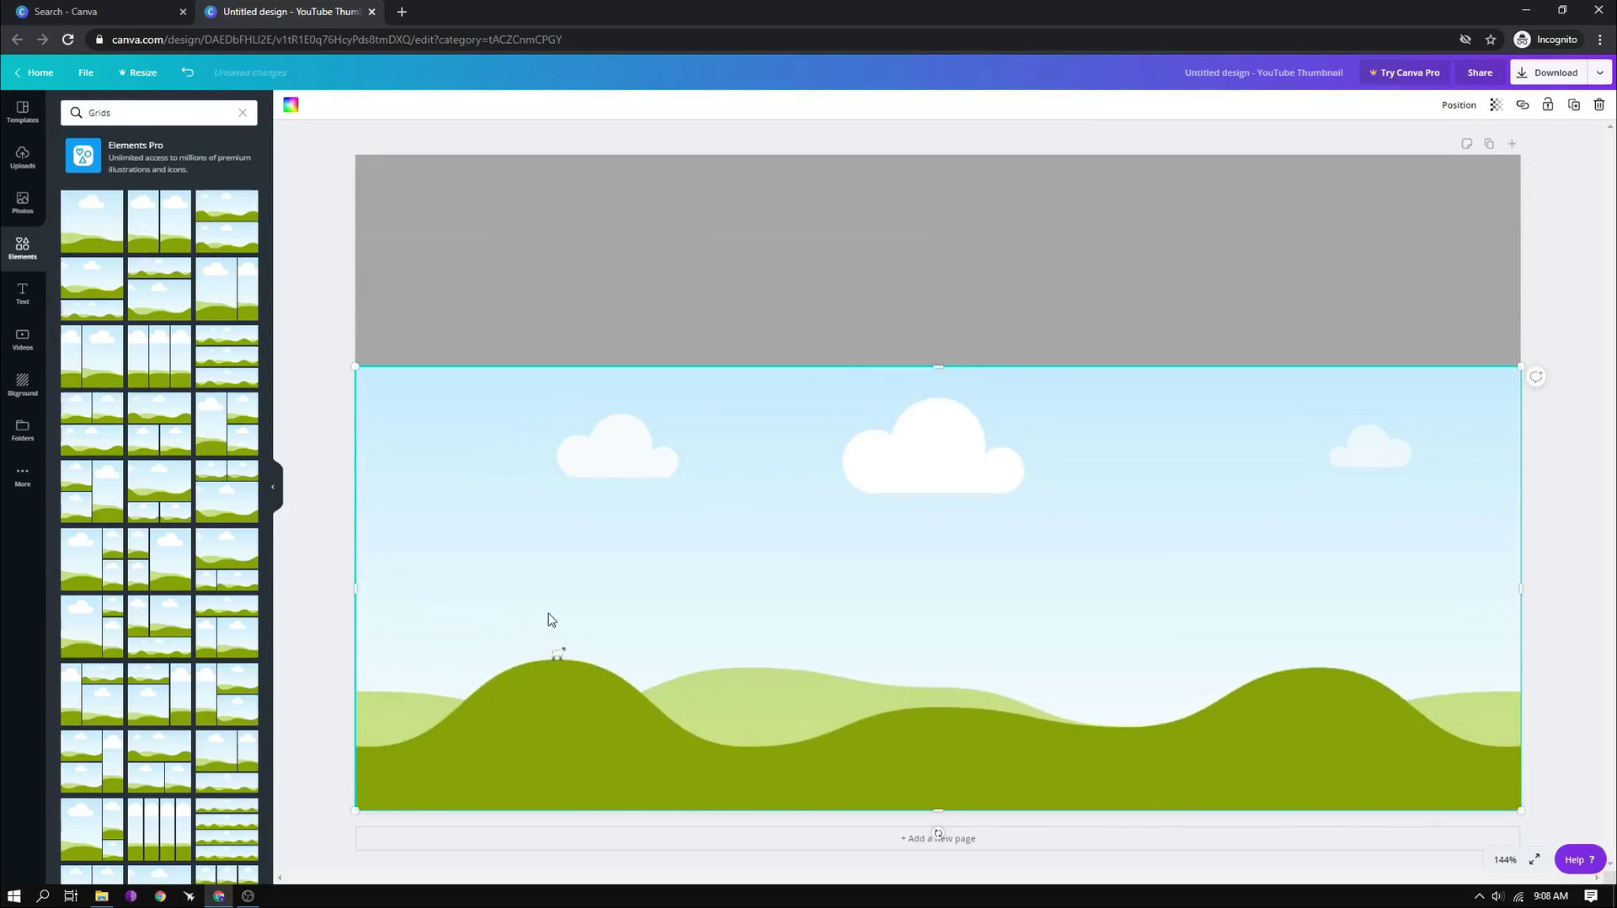
left_click(506, 202)
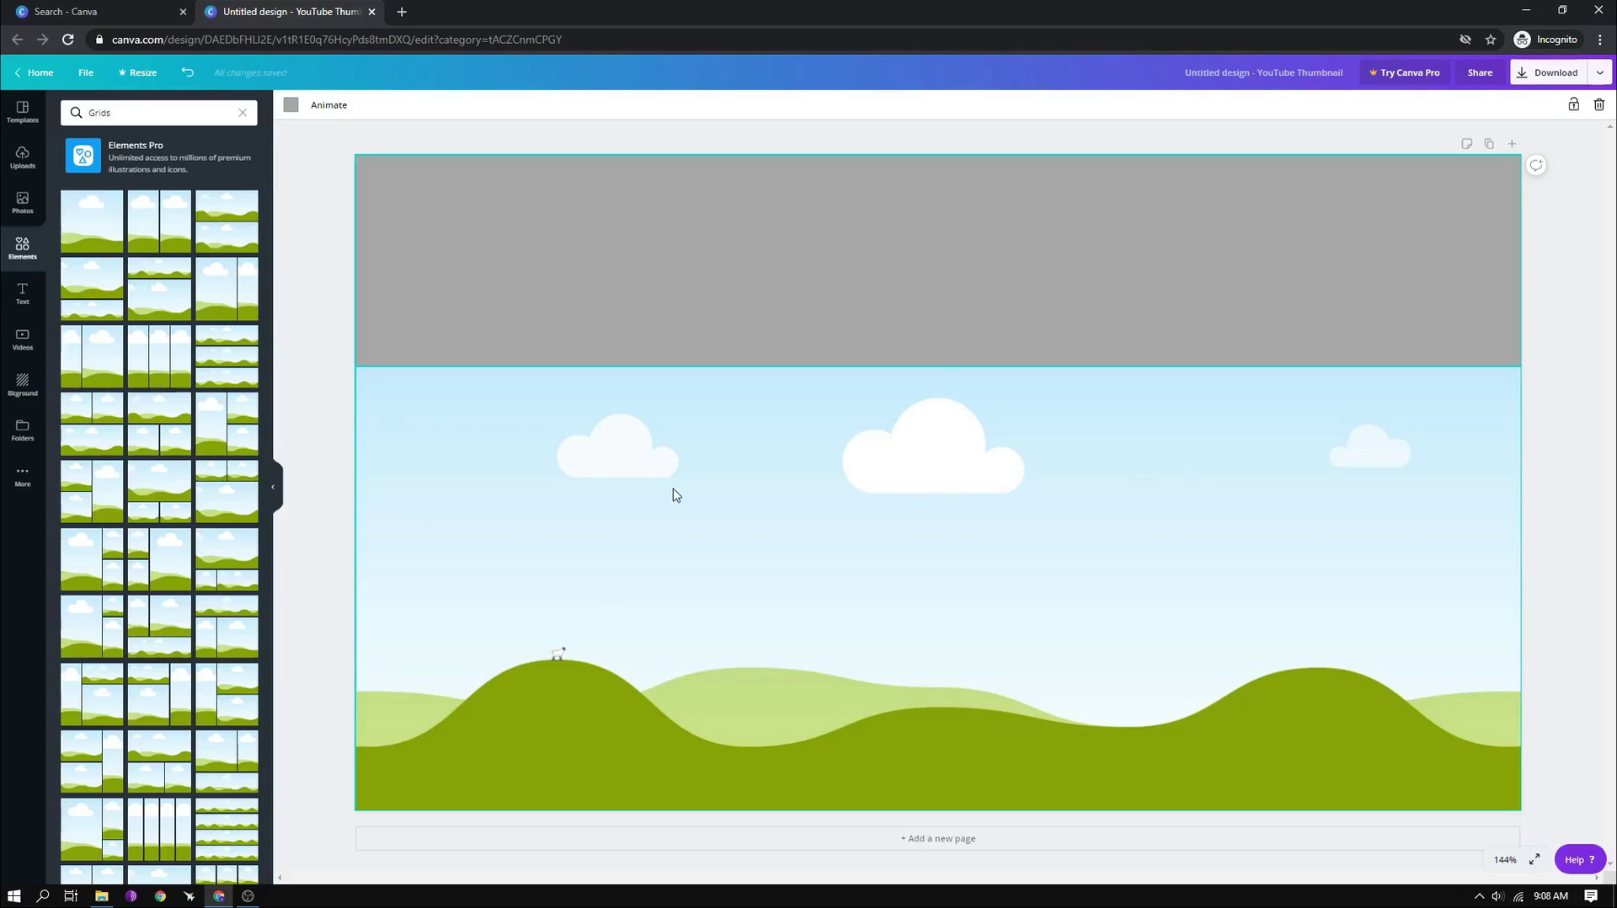
left_click(571, 462)
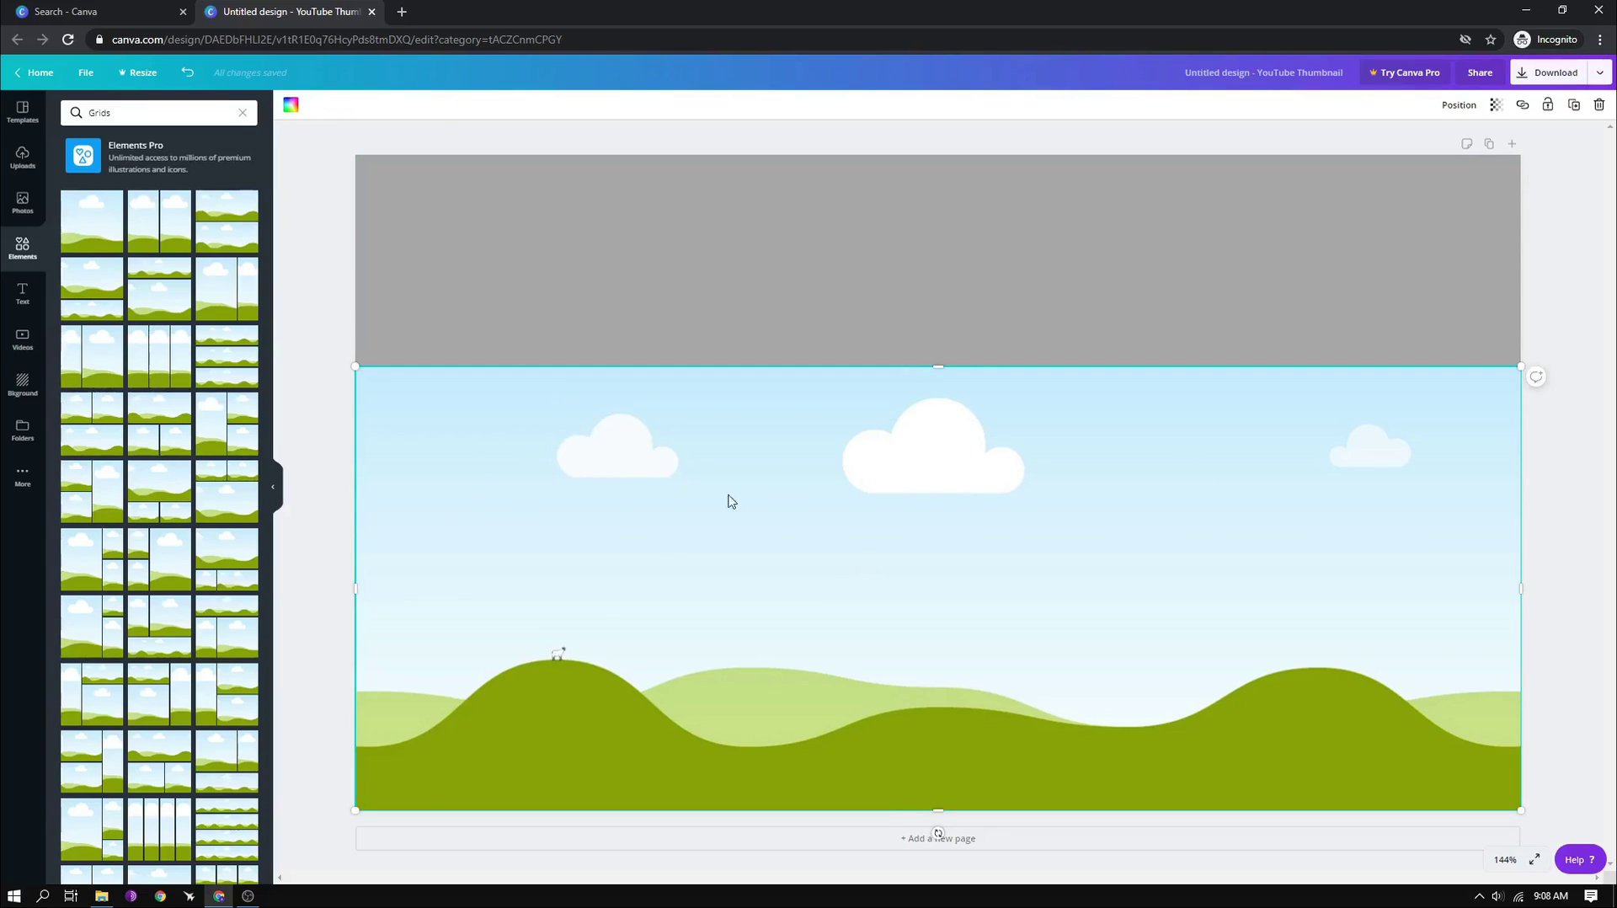
left_click(22, 202)
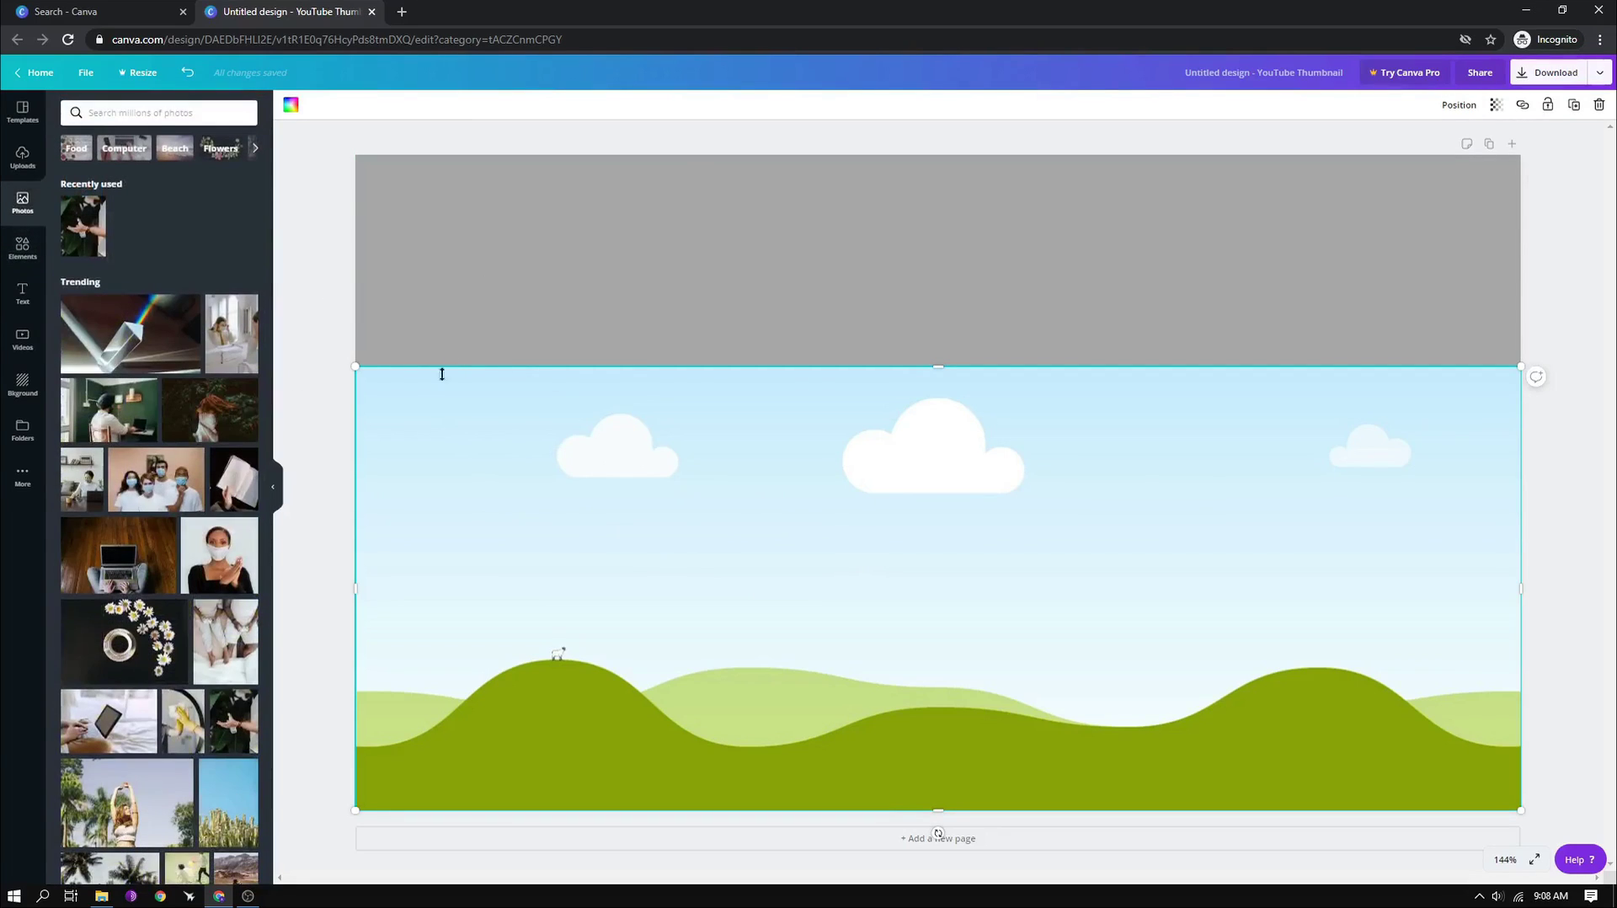
mouse_move(93, 342)
left_mouse_down()
mouse_move(472, 243)
mouse_move(367, 208)
left_mouse_up()
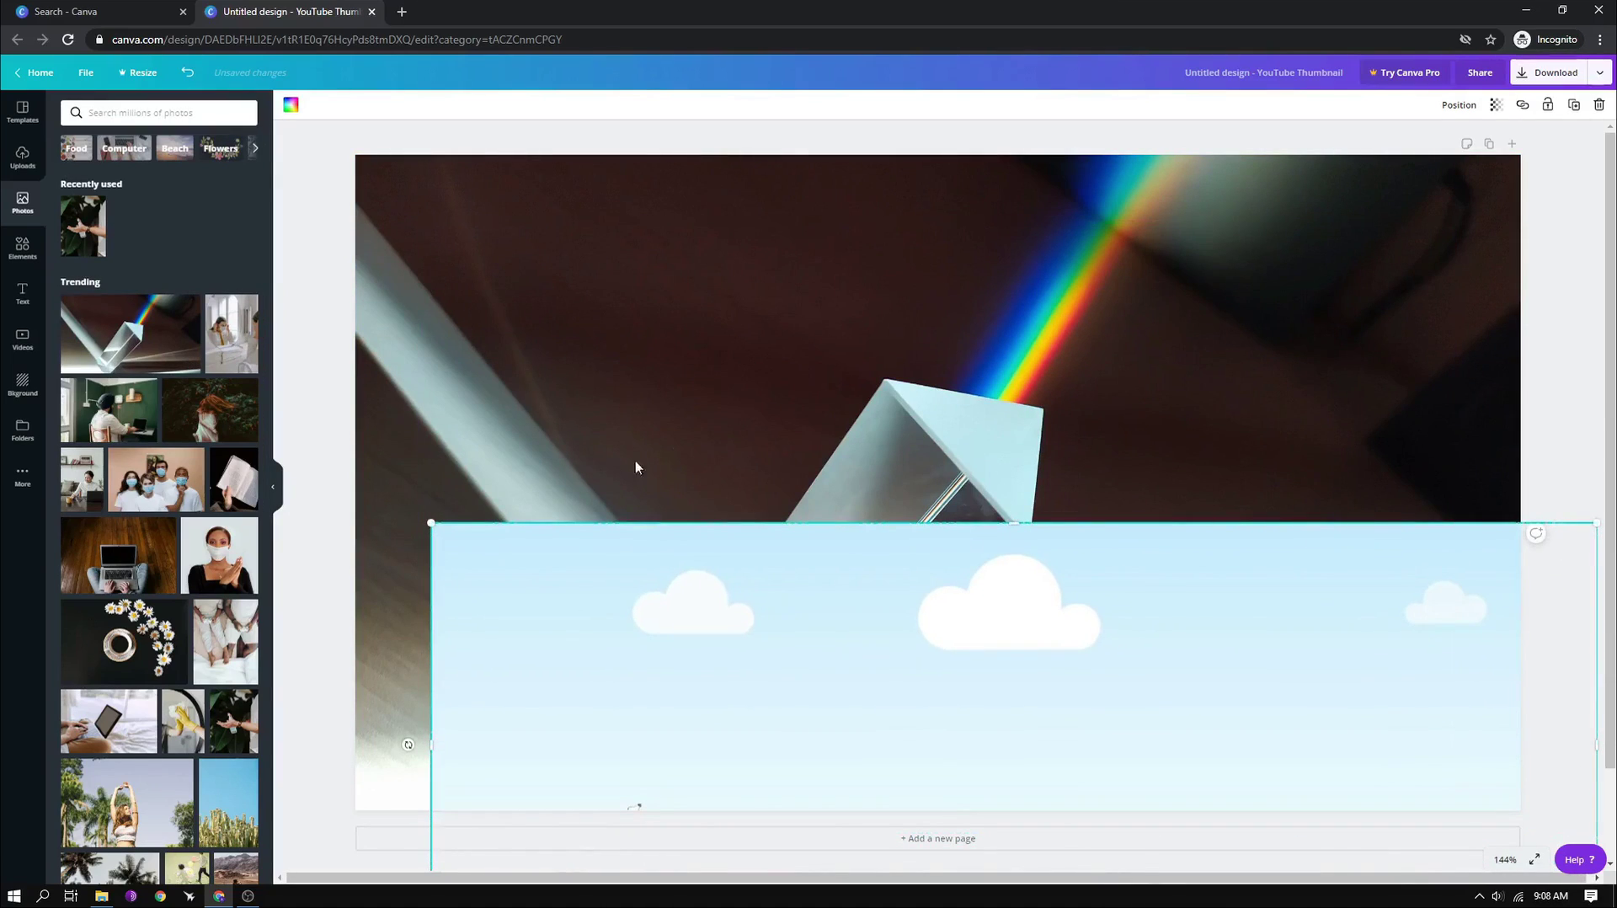
mouse_move(823, 639)
left_mouse_down()
mouse_move(748, 425)
mouse_move(751, 489)
left_mouse_up()
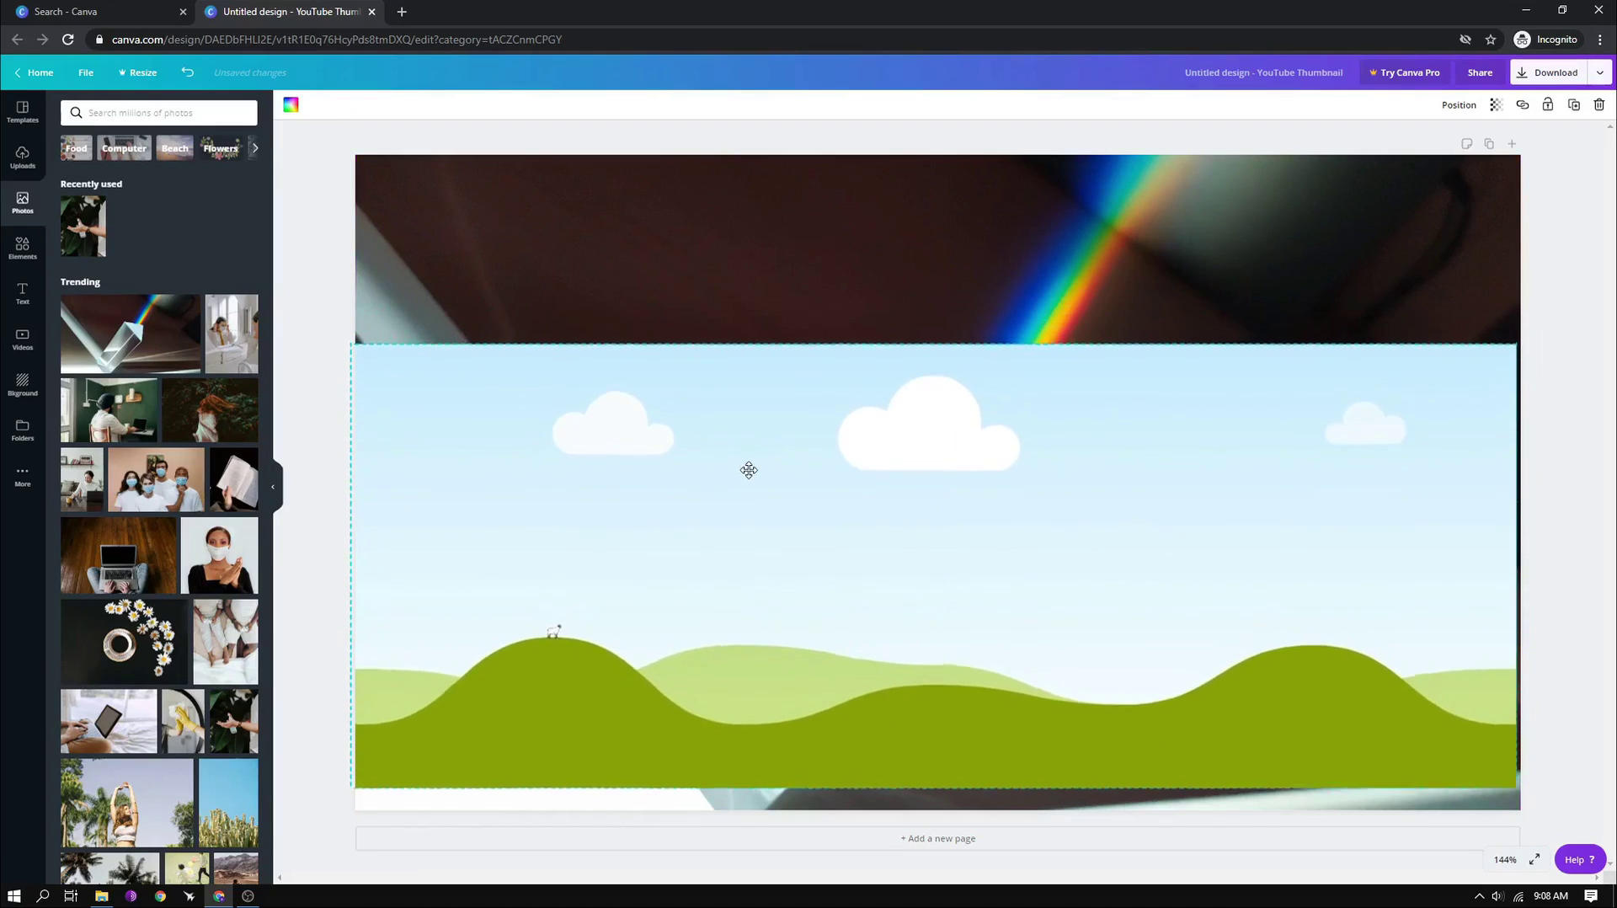
left_click_drag(1072, 500, 1081, 499)
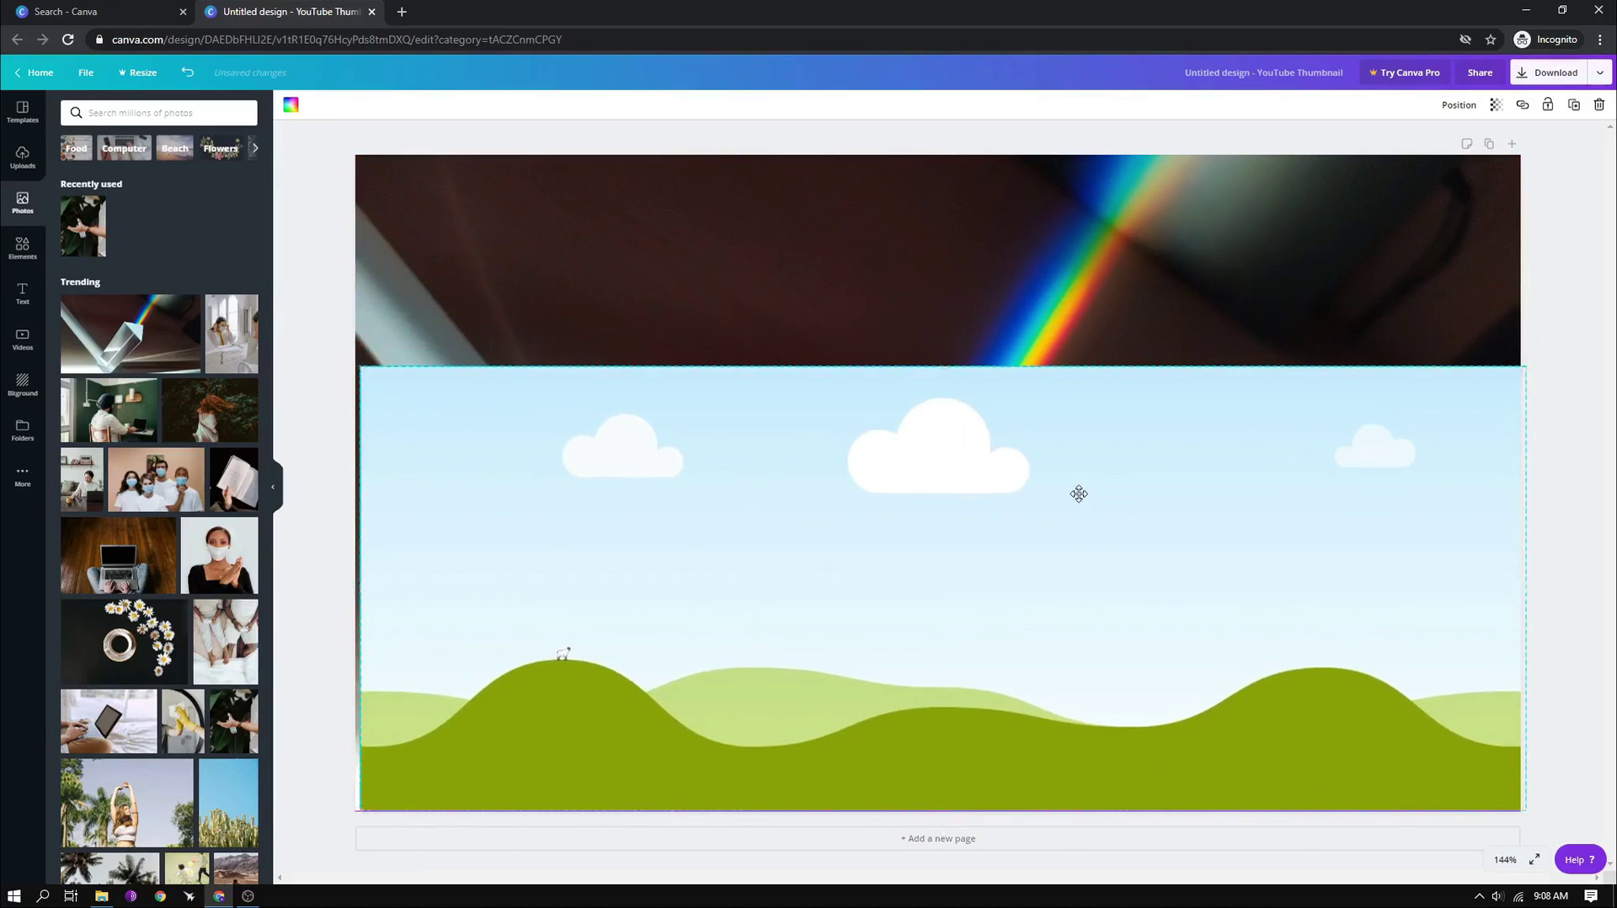
left_click_drag(482, 509, 471, 504)
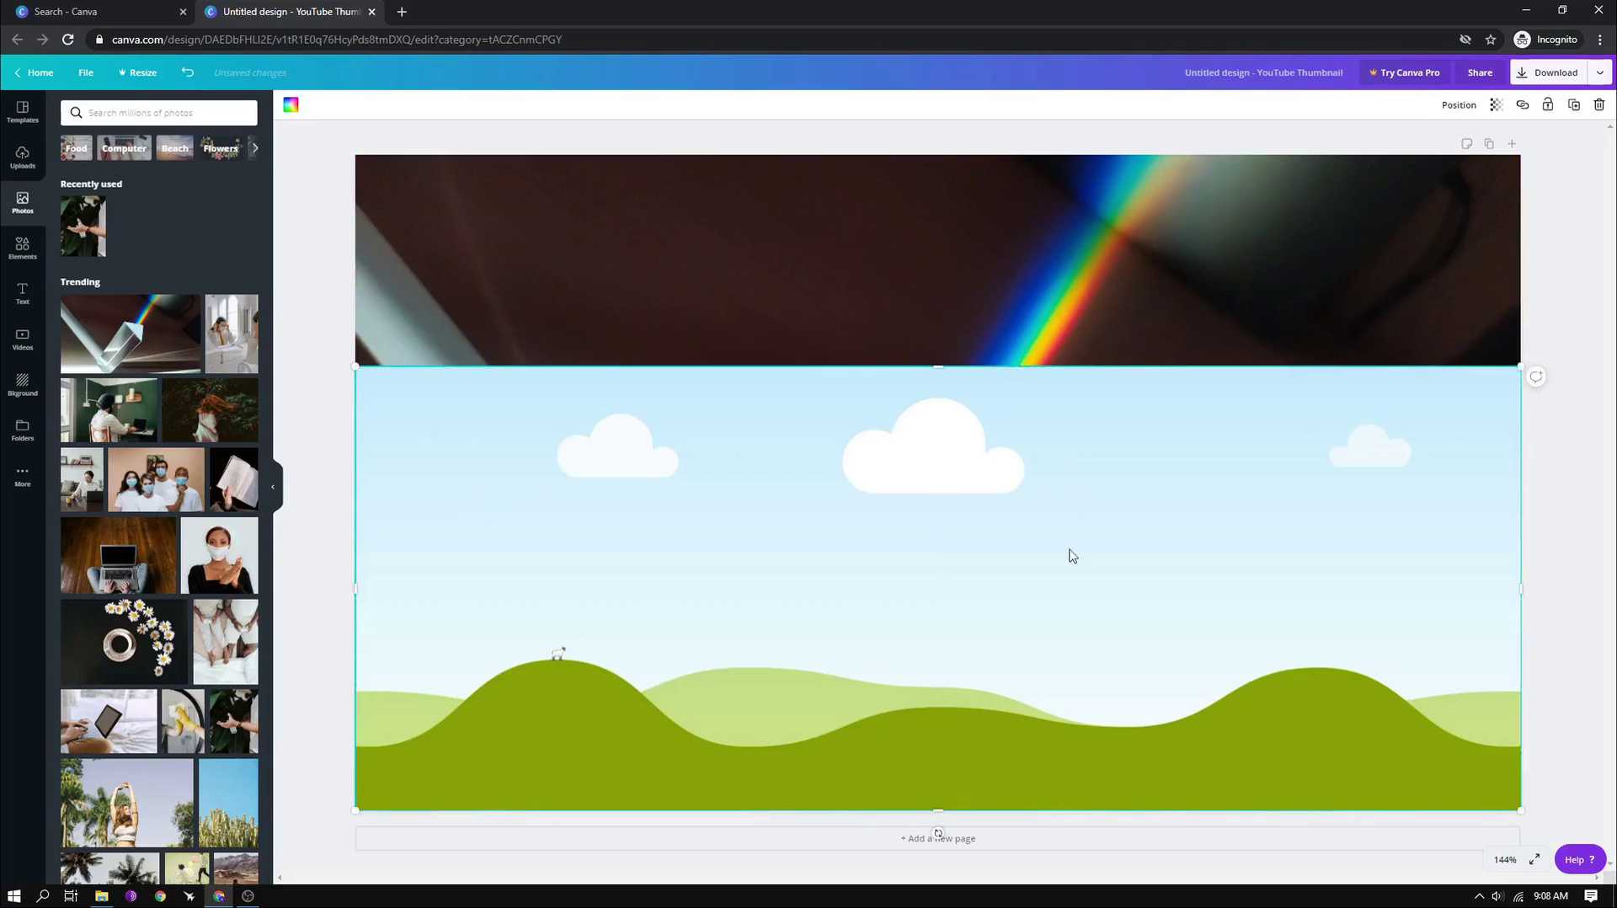
key("Escape")
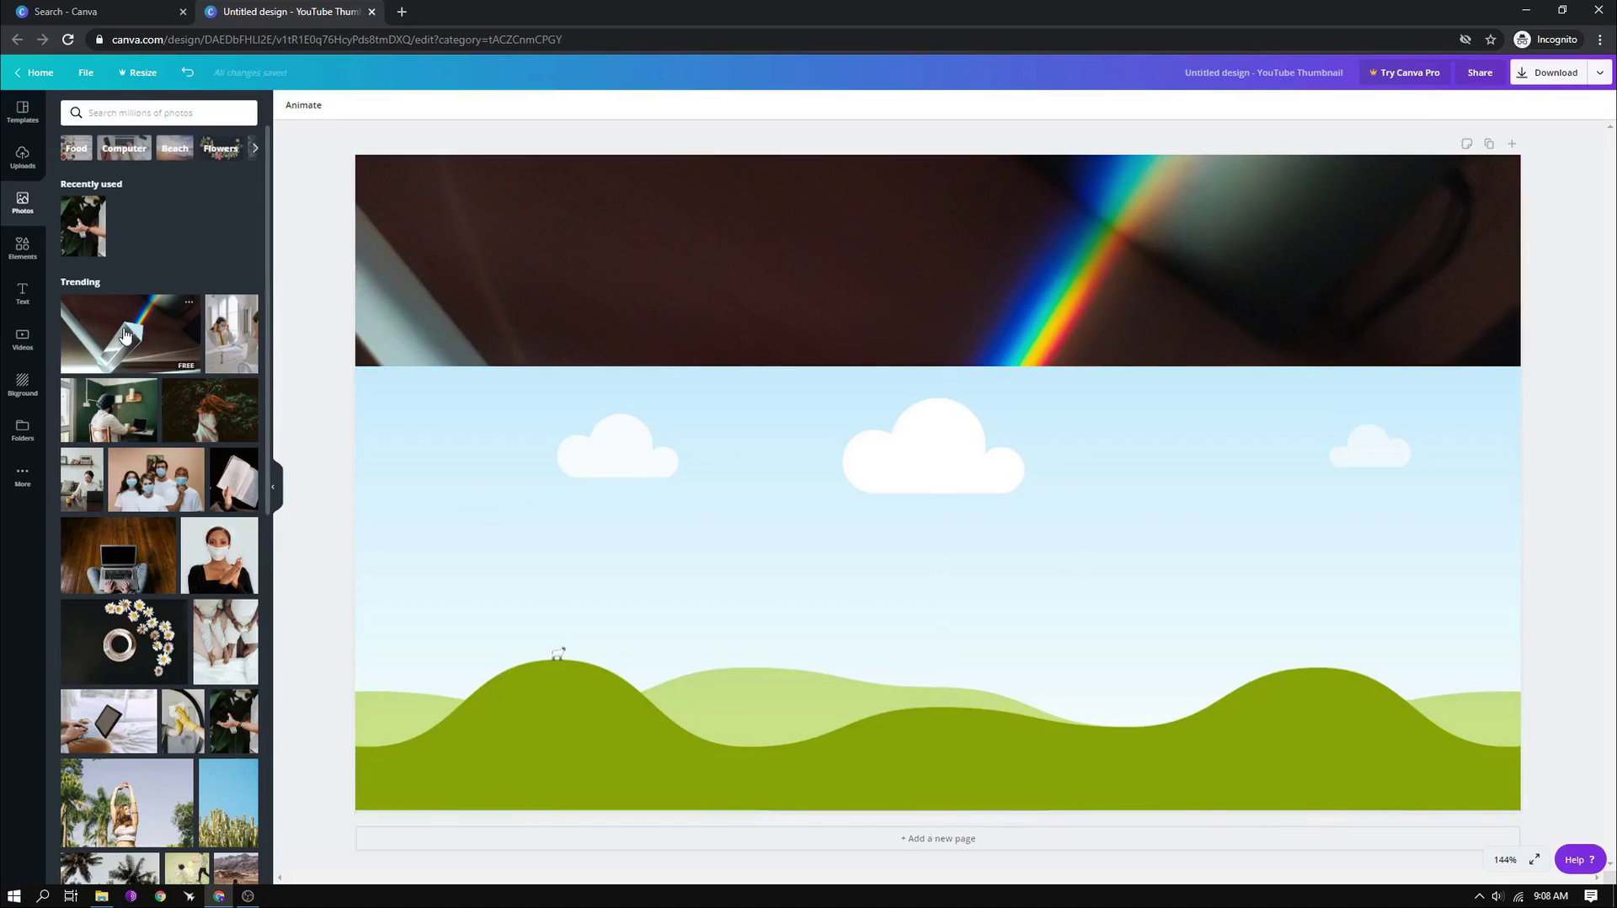
Replace the sky image with the prism photo and centre it vertically
left_click_drag(125, 334, 434, 430)
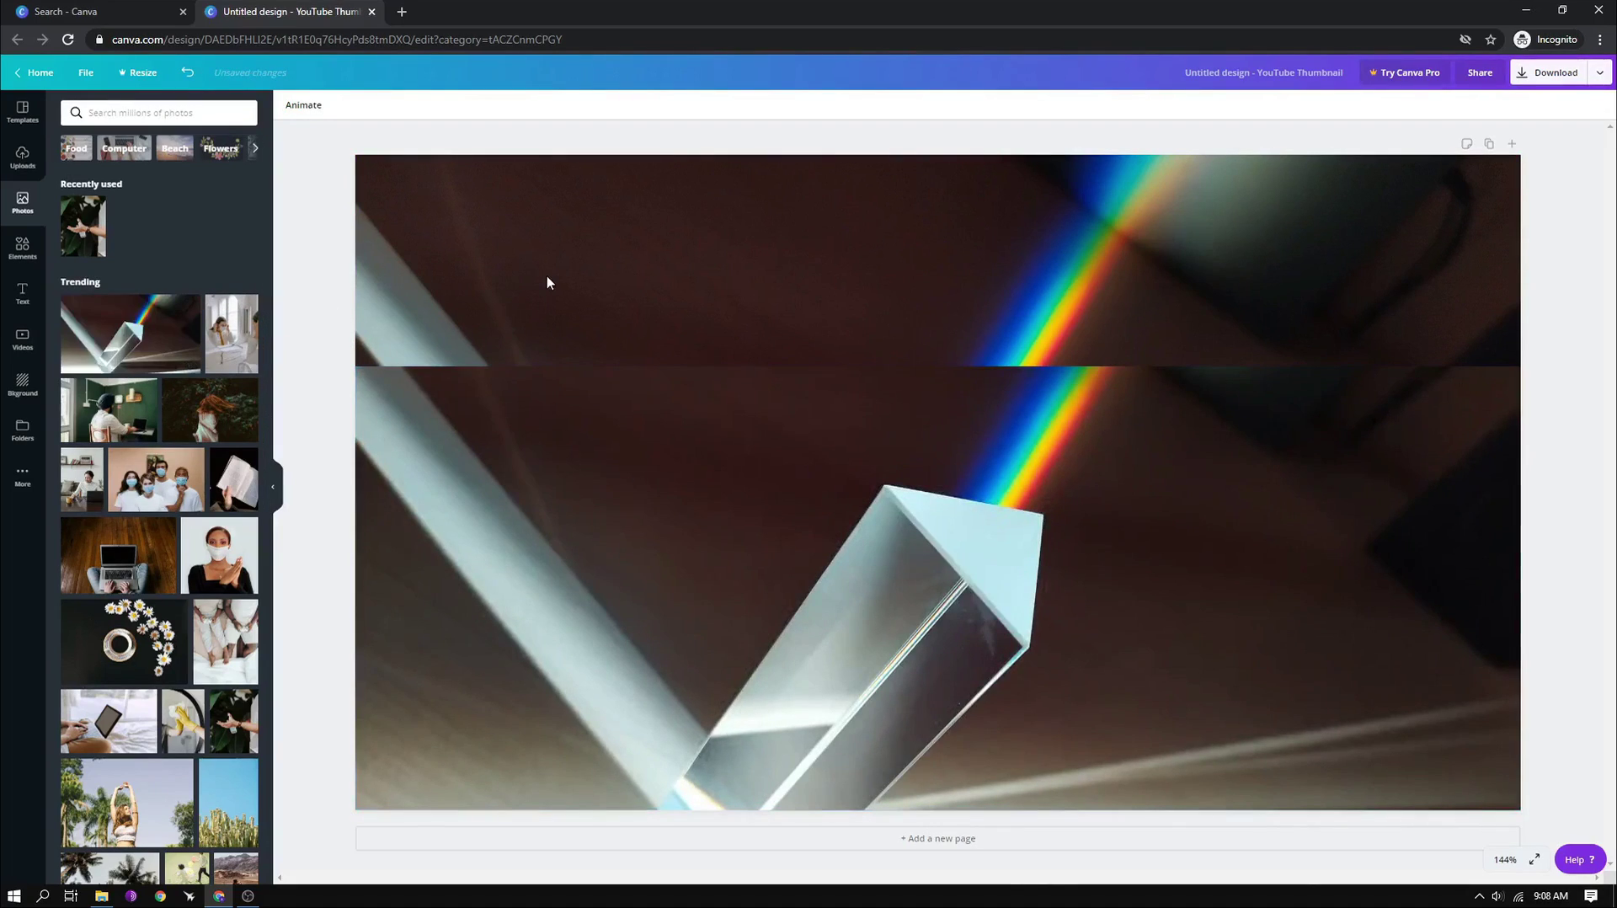
left_click(548, 281)
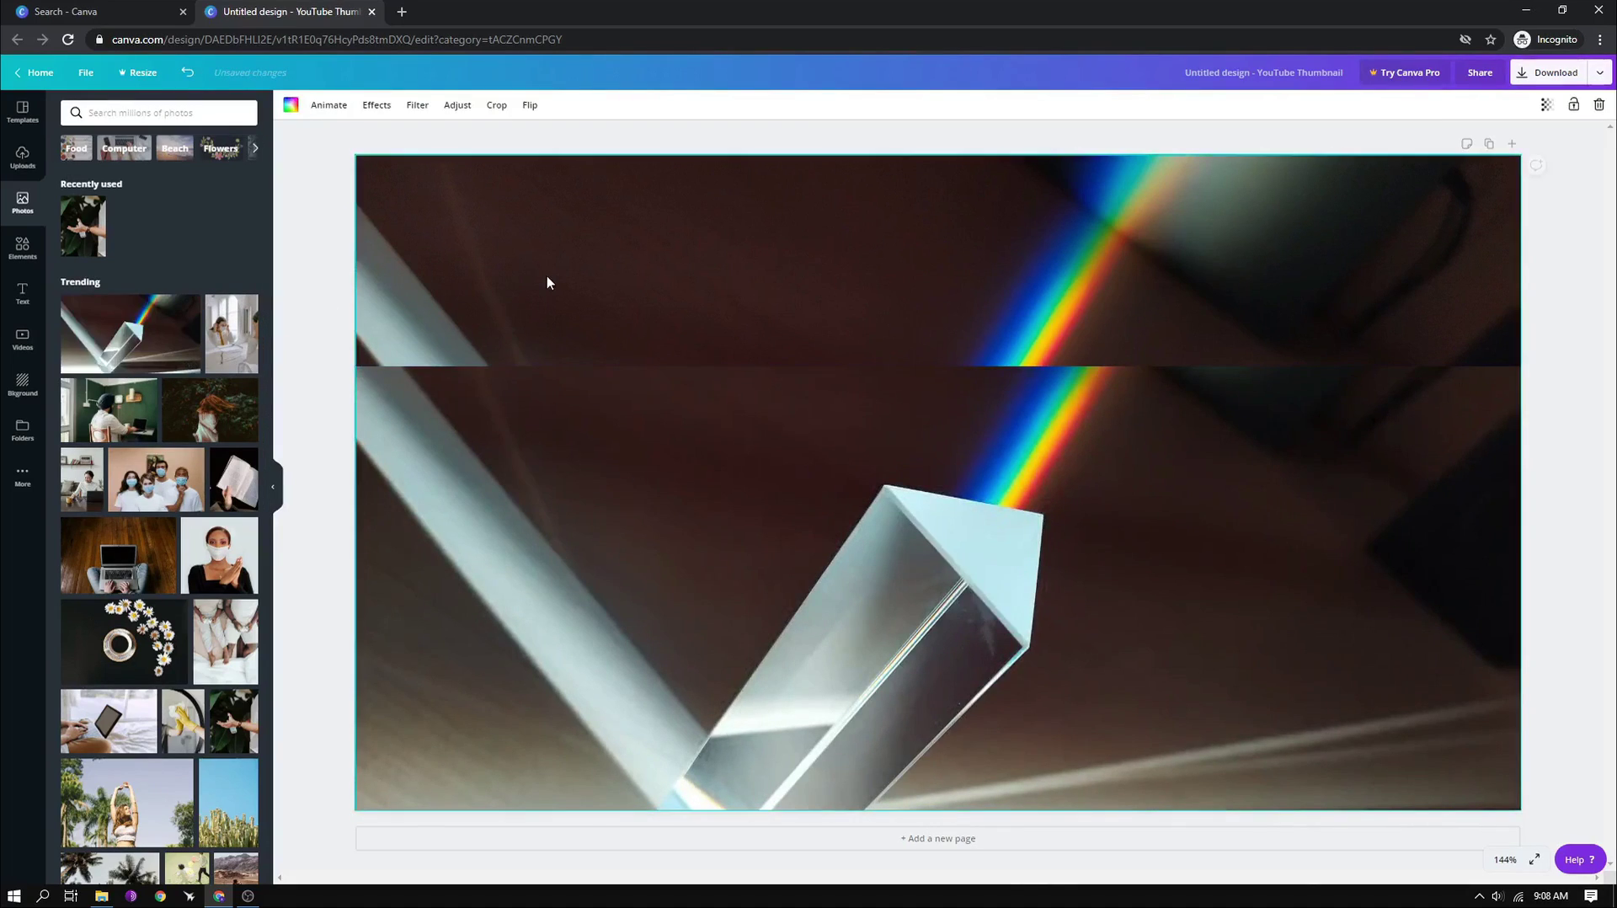
left_click(1598, 104)
left_click_drag(1037, 532, 961, 419)
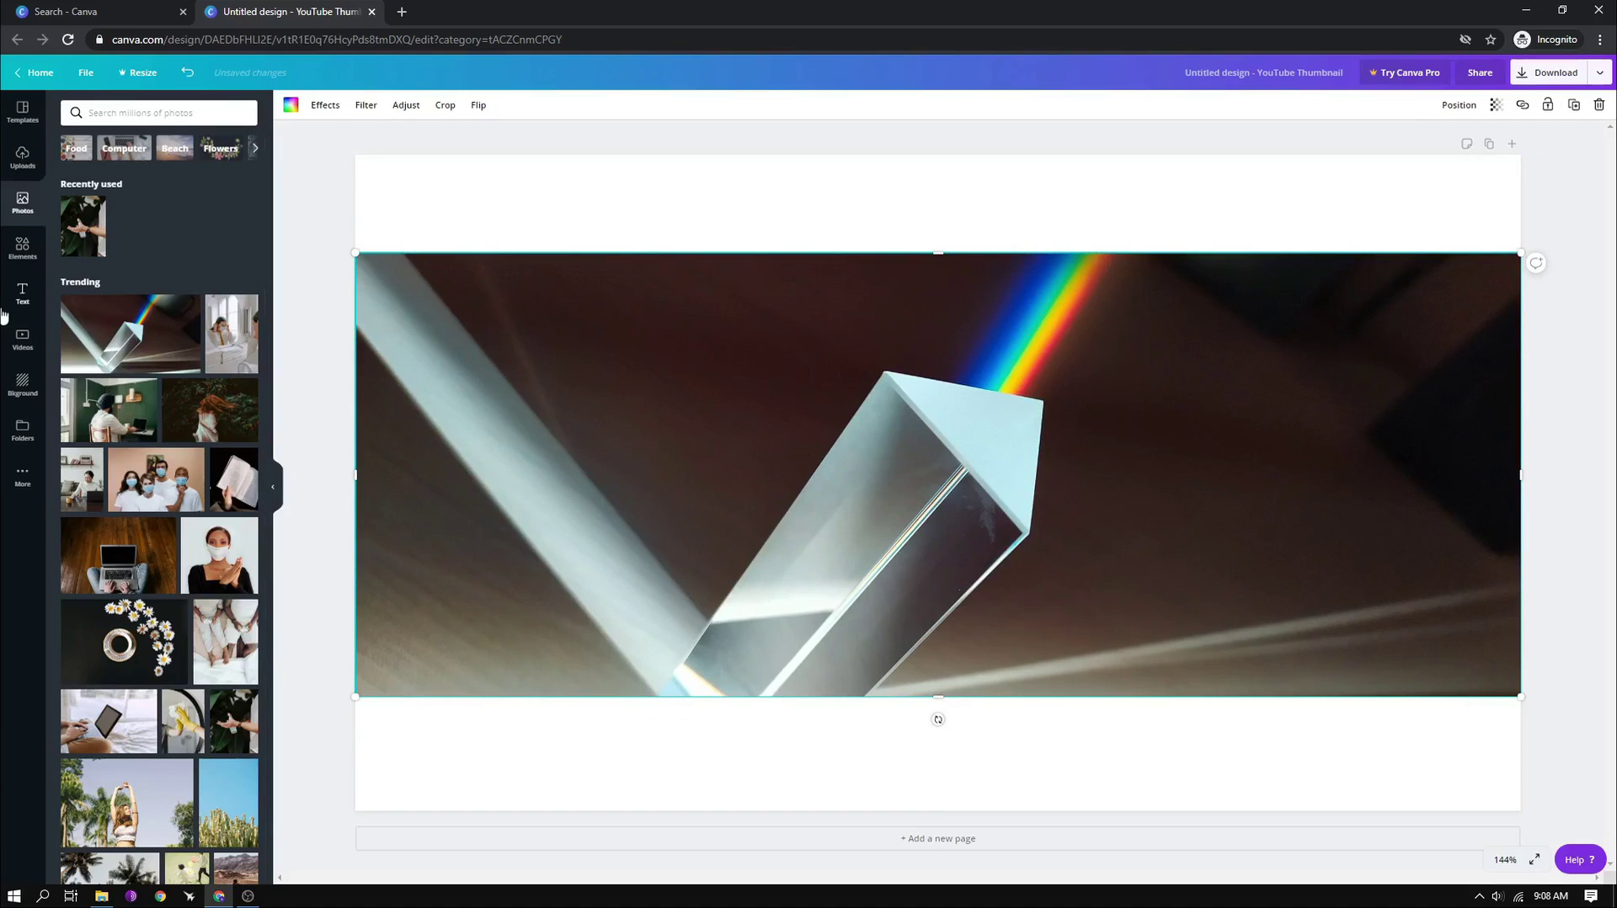
Add a two-column grid and fill both cells with the prism photo
left_click(22, 245)
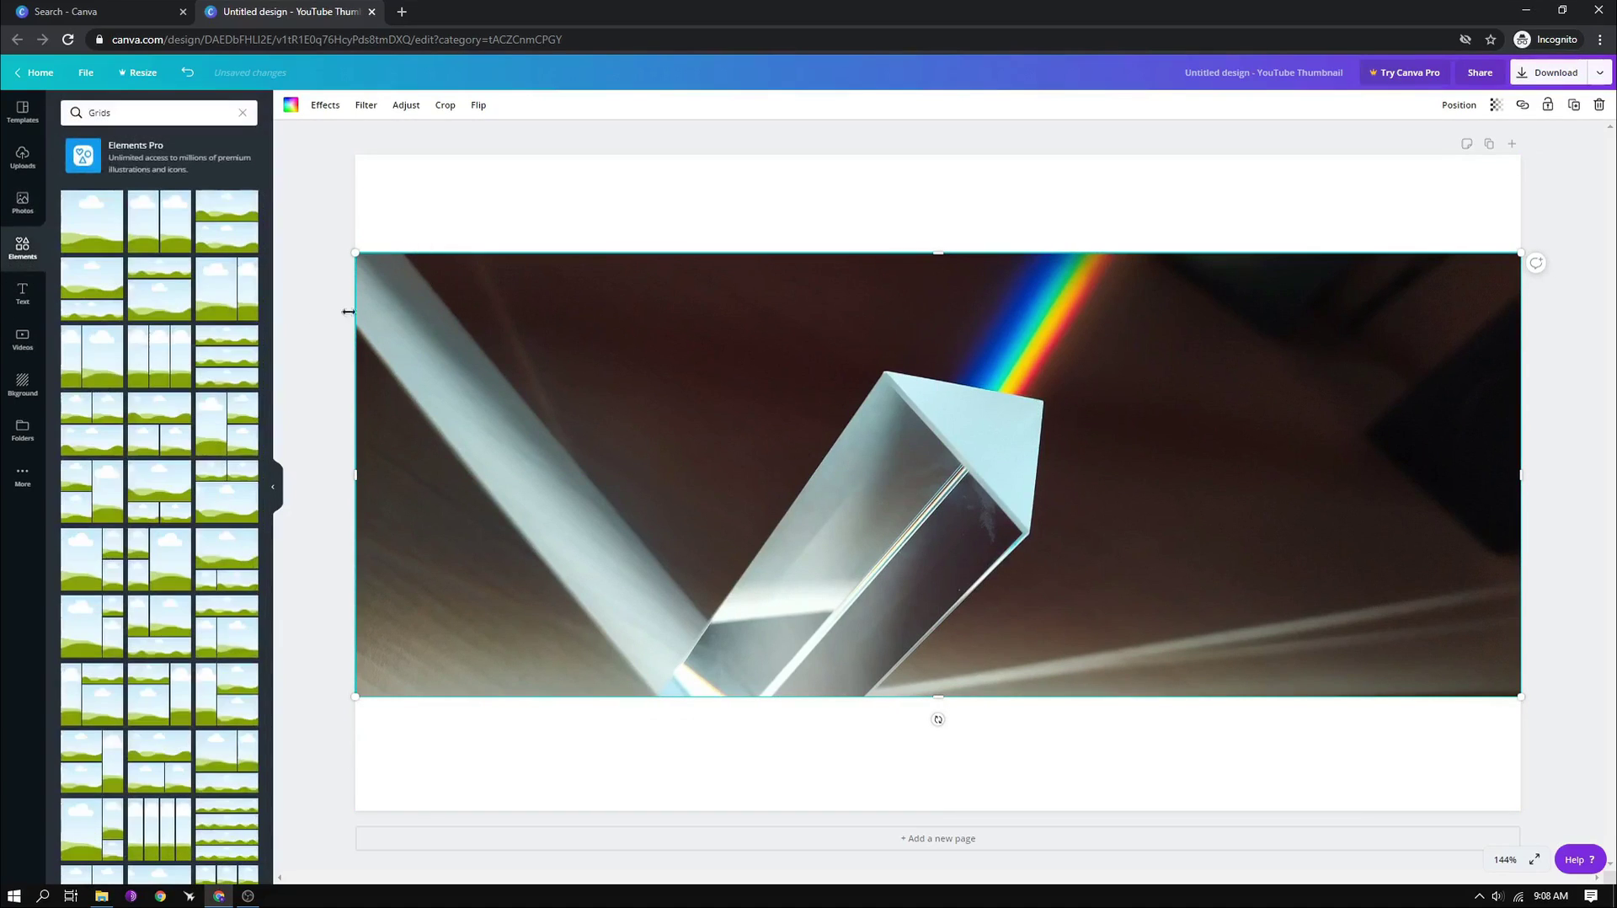
left_click(142, 242)
left_click_drag(1027, 300, 1038, 352)
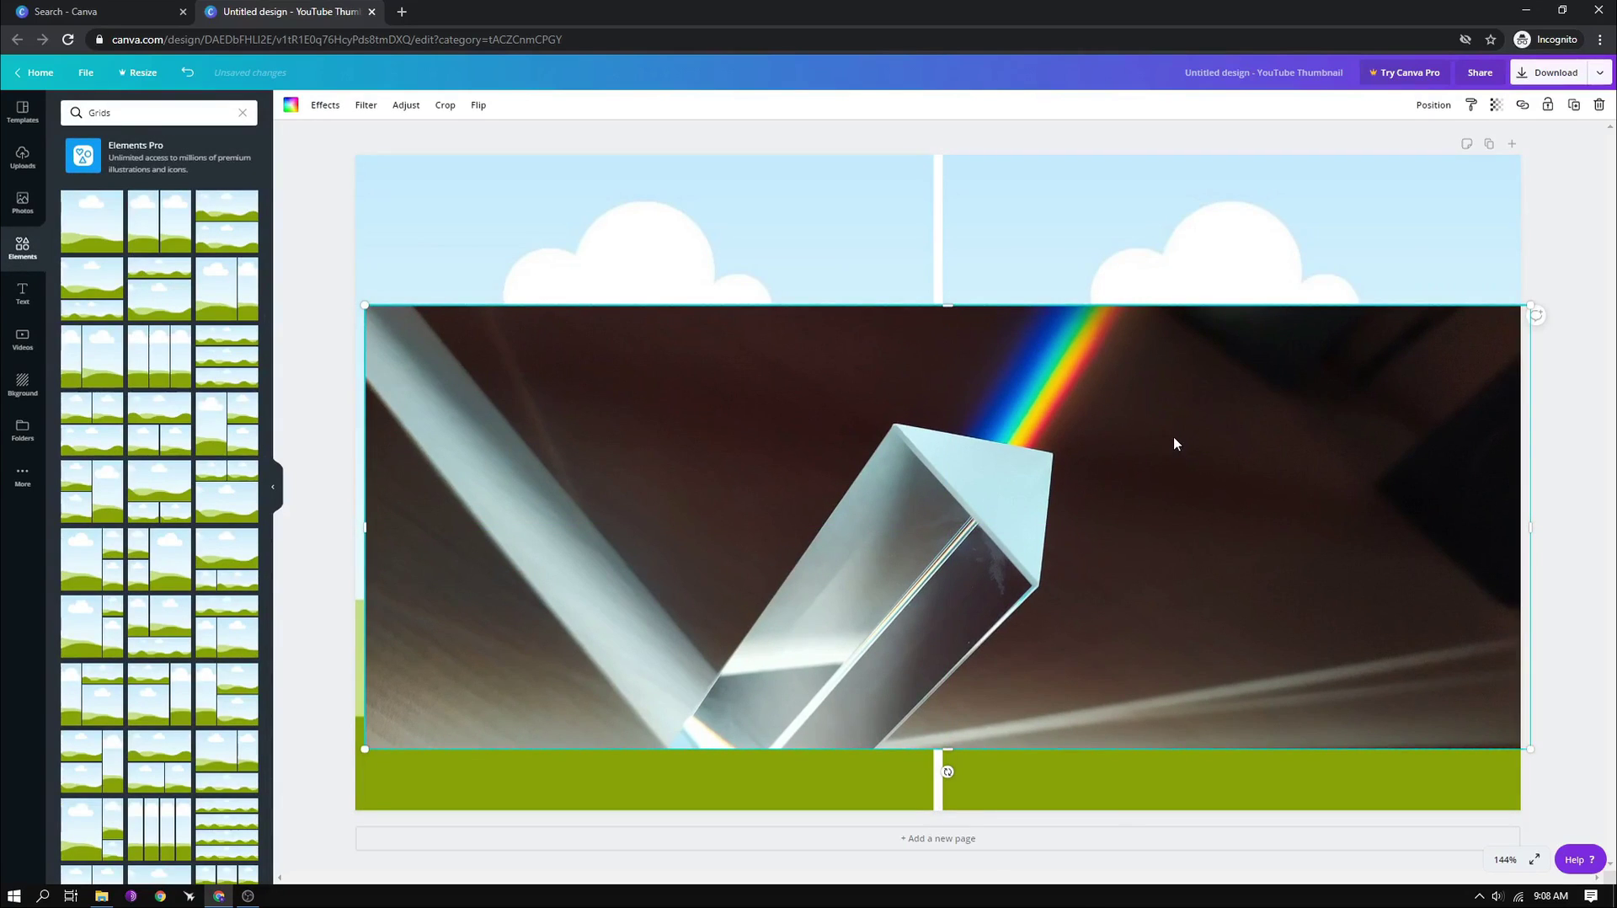
key("Delete")
key("Delete")
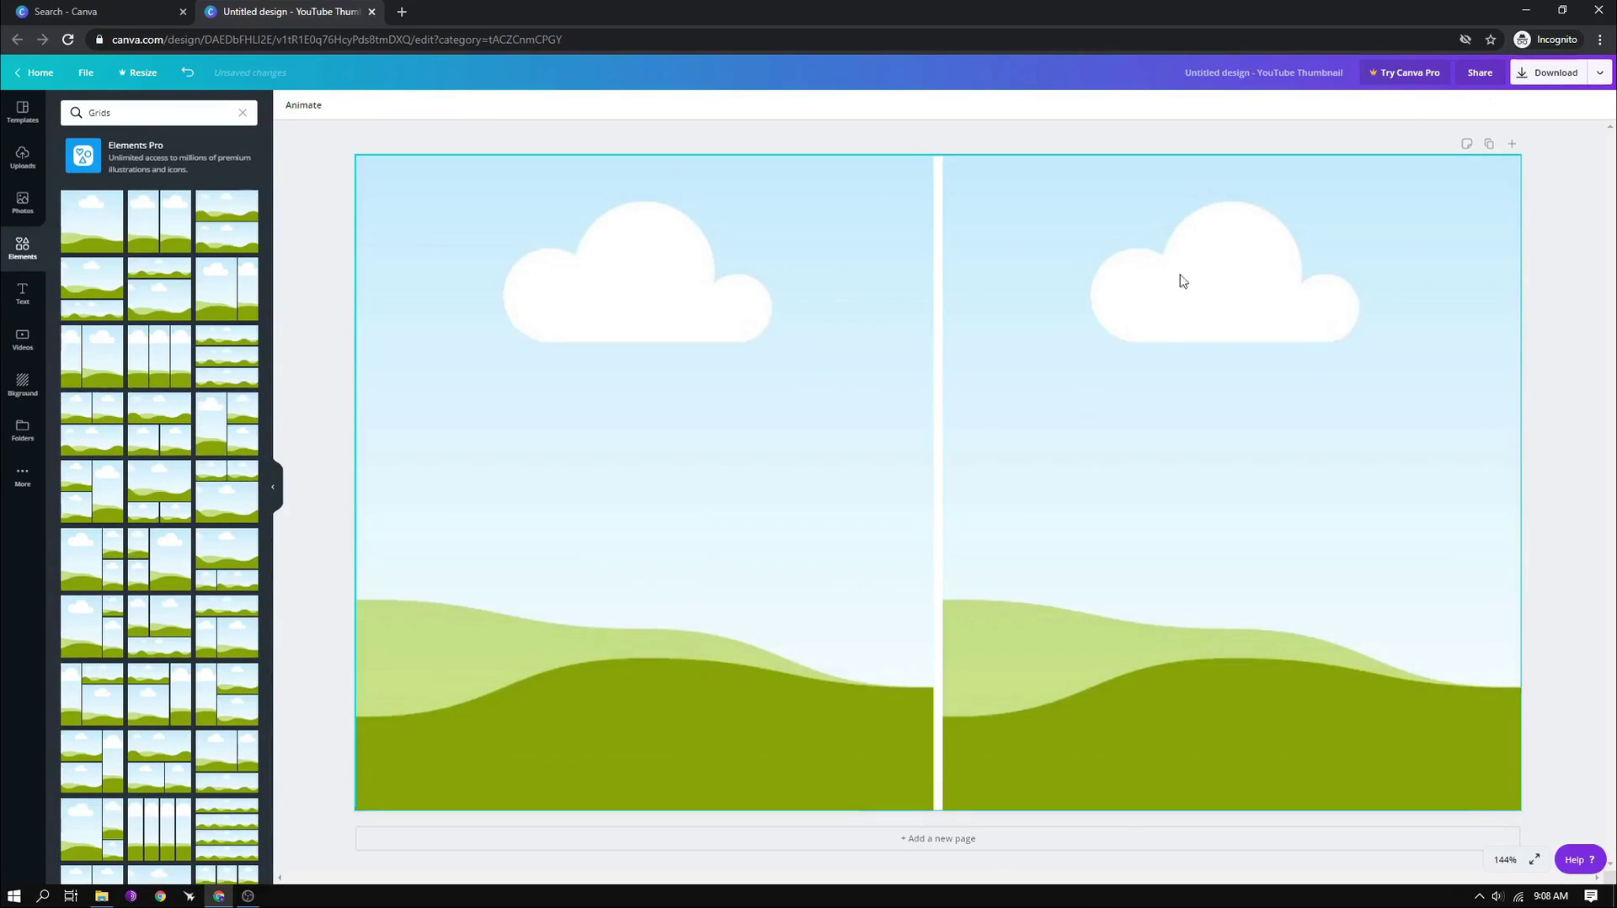
left_click(22, 202)
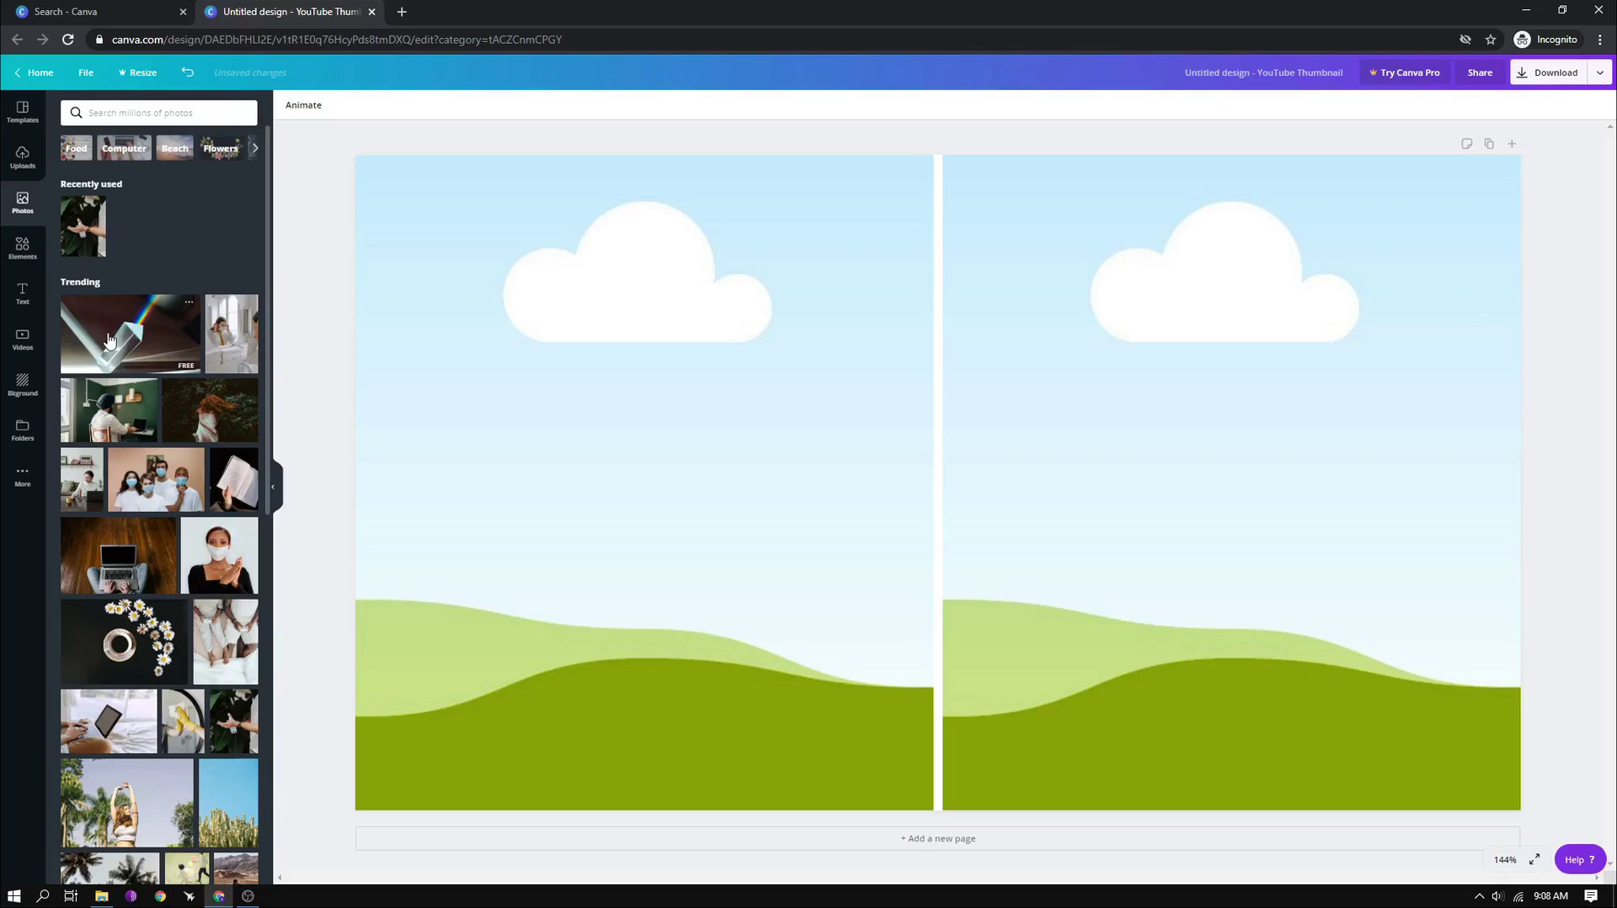
left_click_drag(82, 226, 474, 333)
left_click_drag(131, 333, 1048, 366)
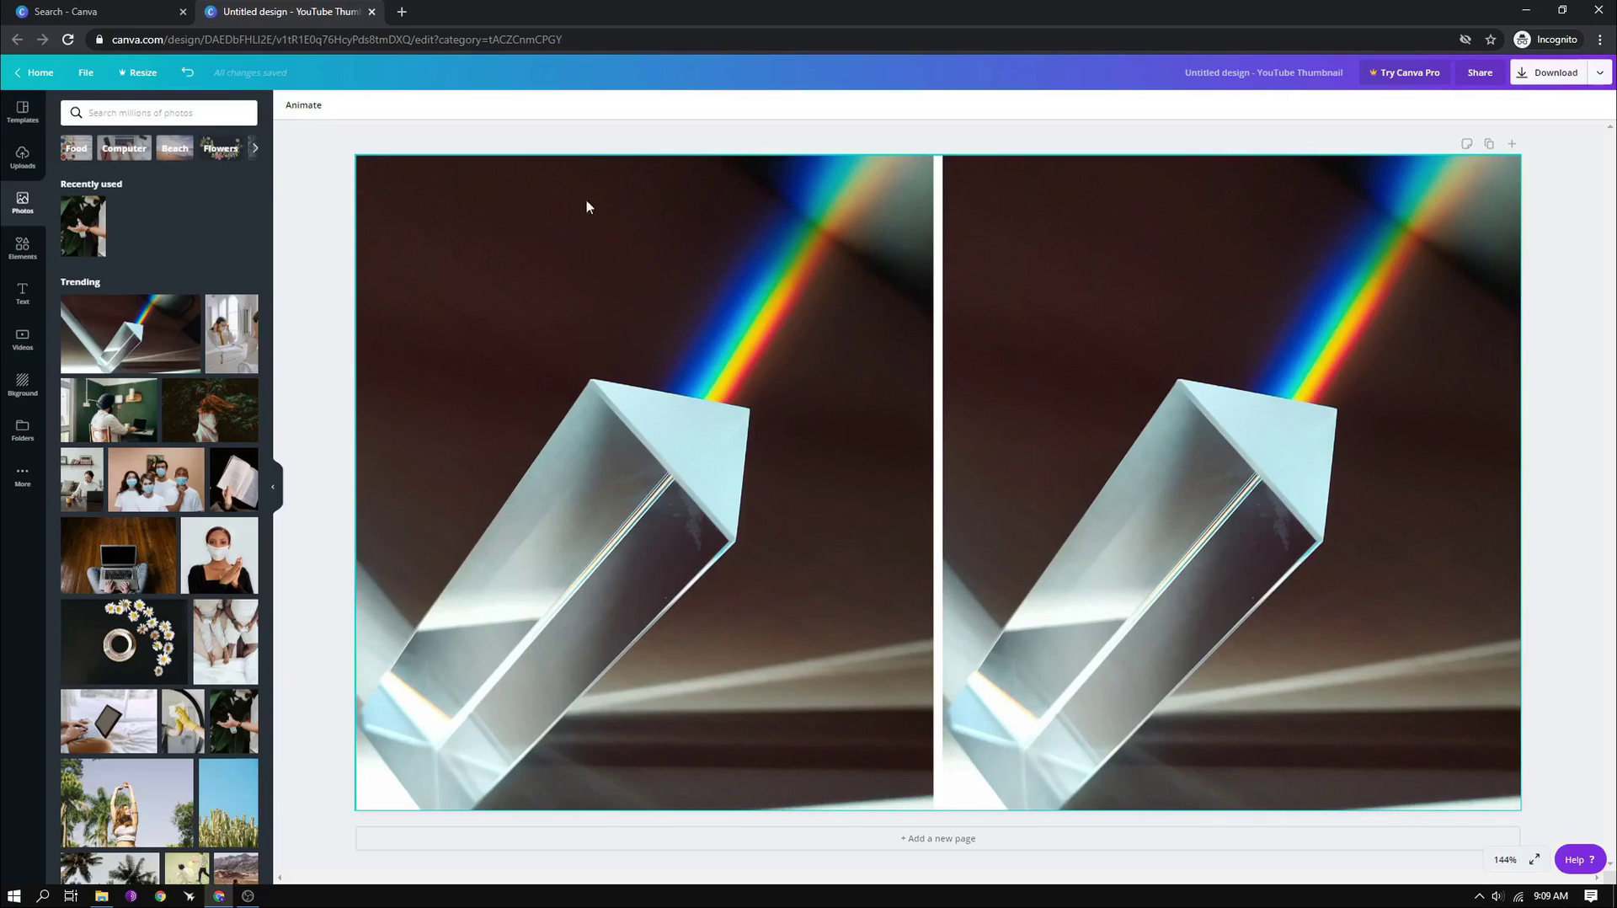
Add a large 'Before' text label near the top of the left photo
left_click(22, 292)
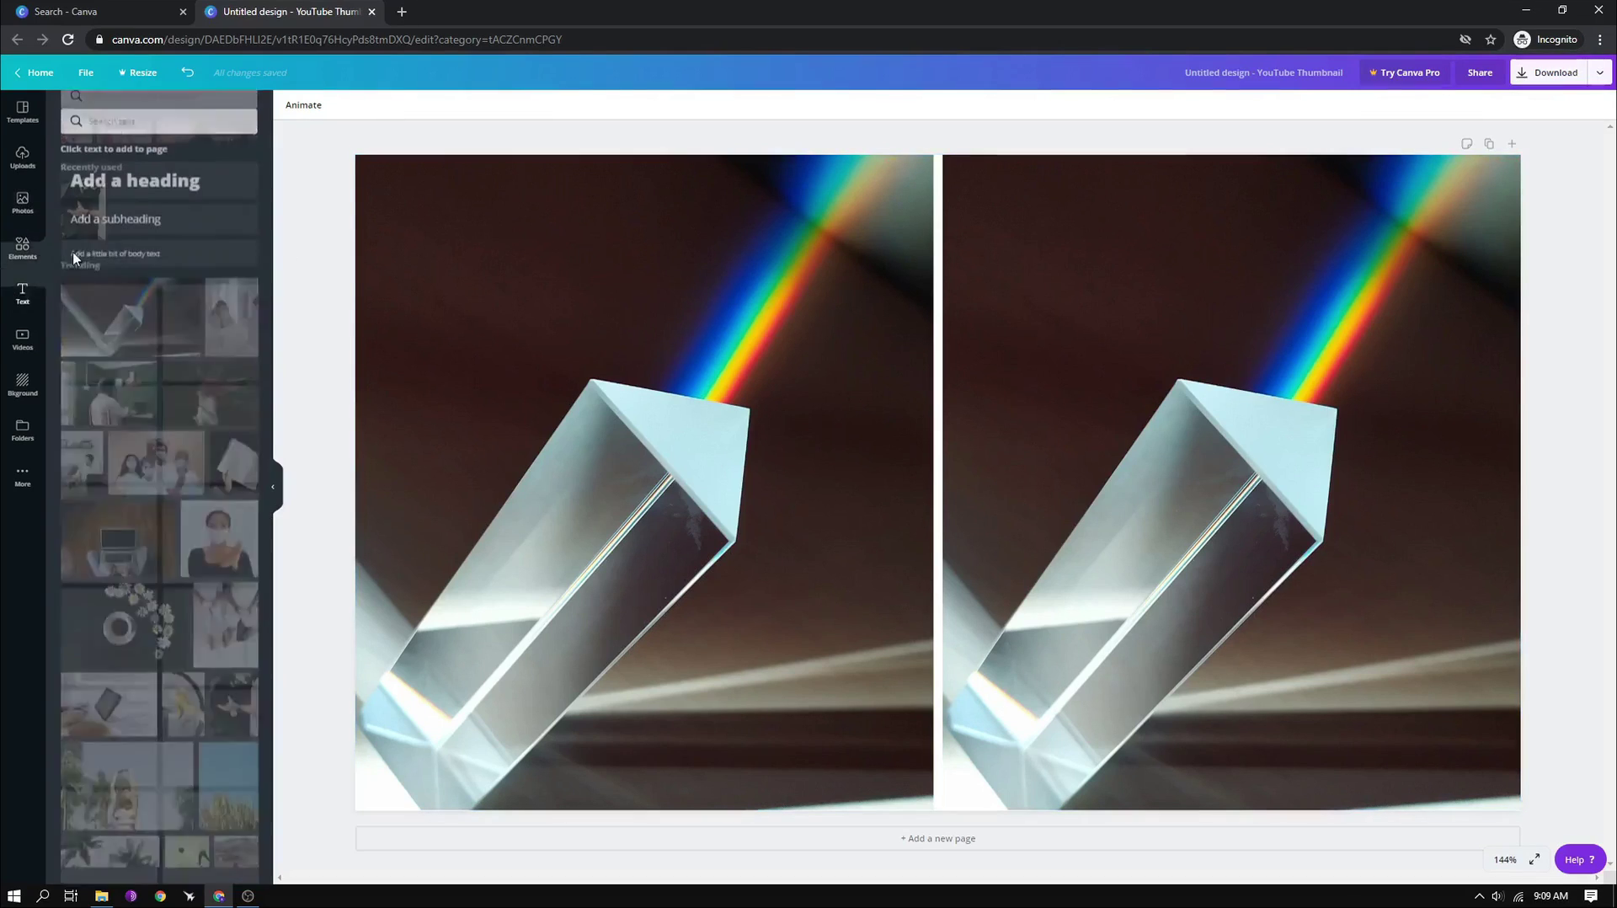
left_click(134, 245)
key("BackSpace")
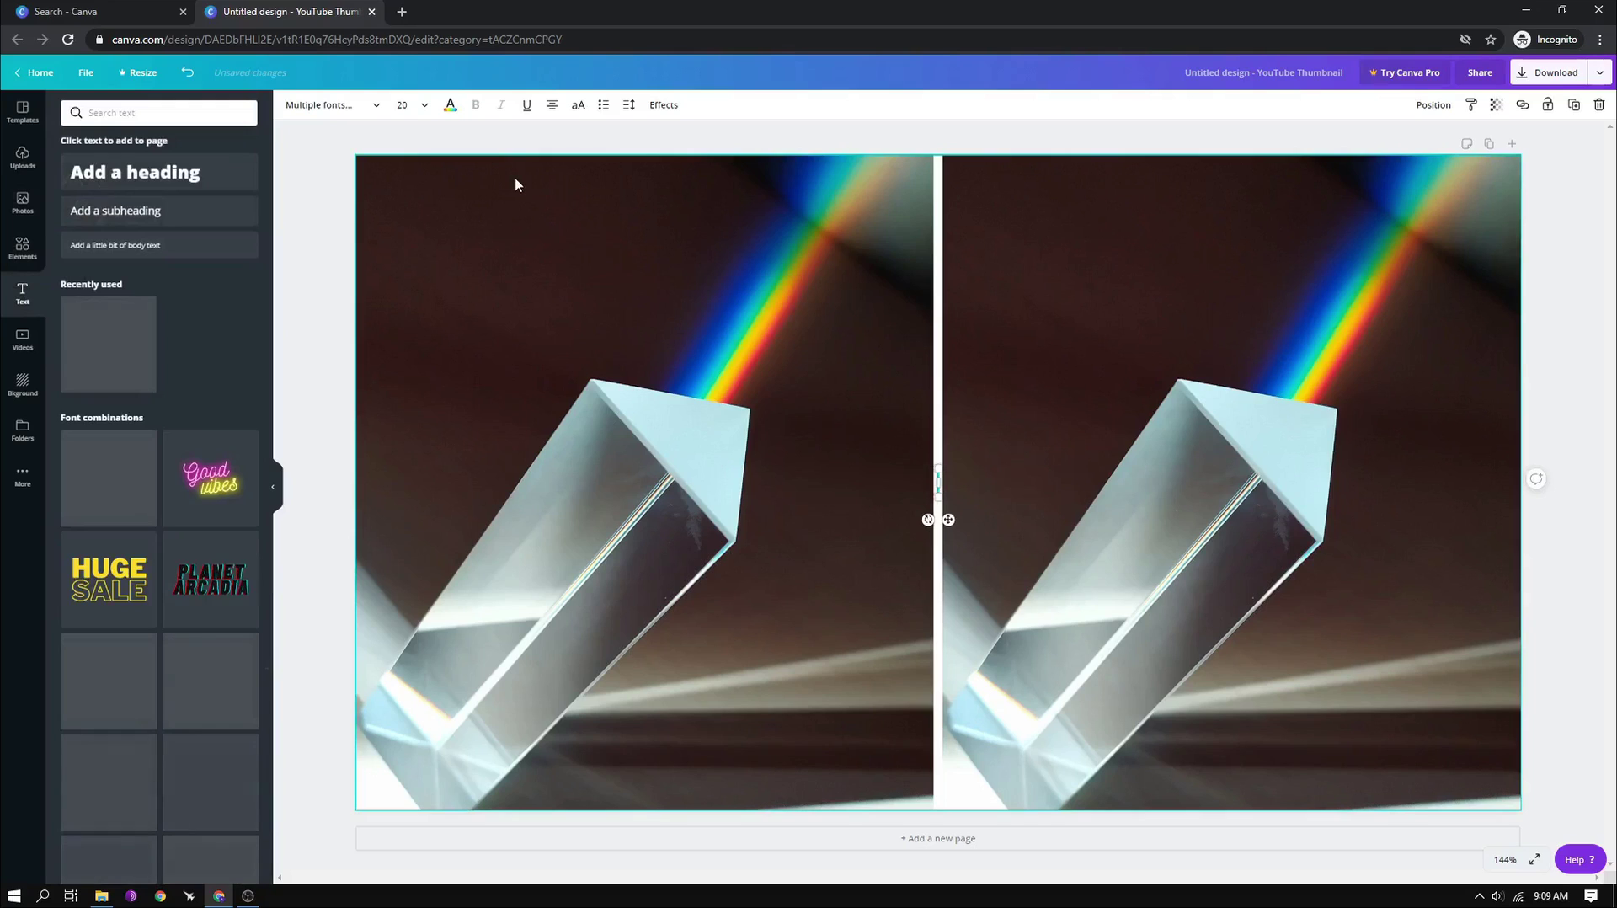
type("Before")
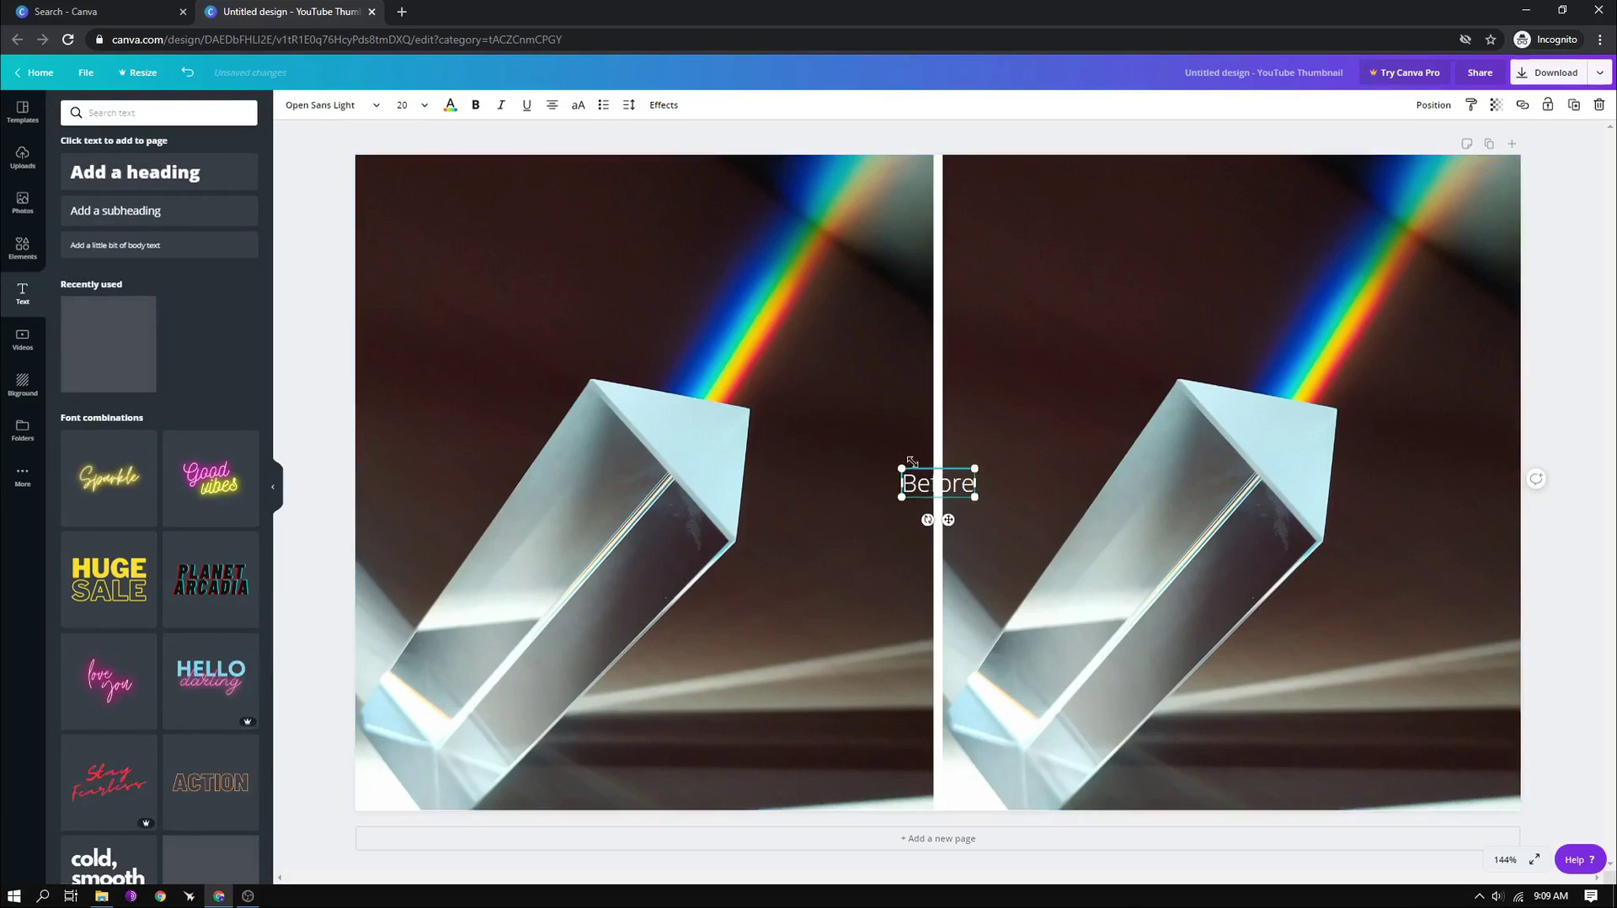
left_click_drag(927, 466, 609, 219)
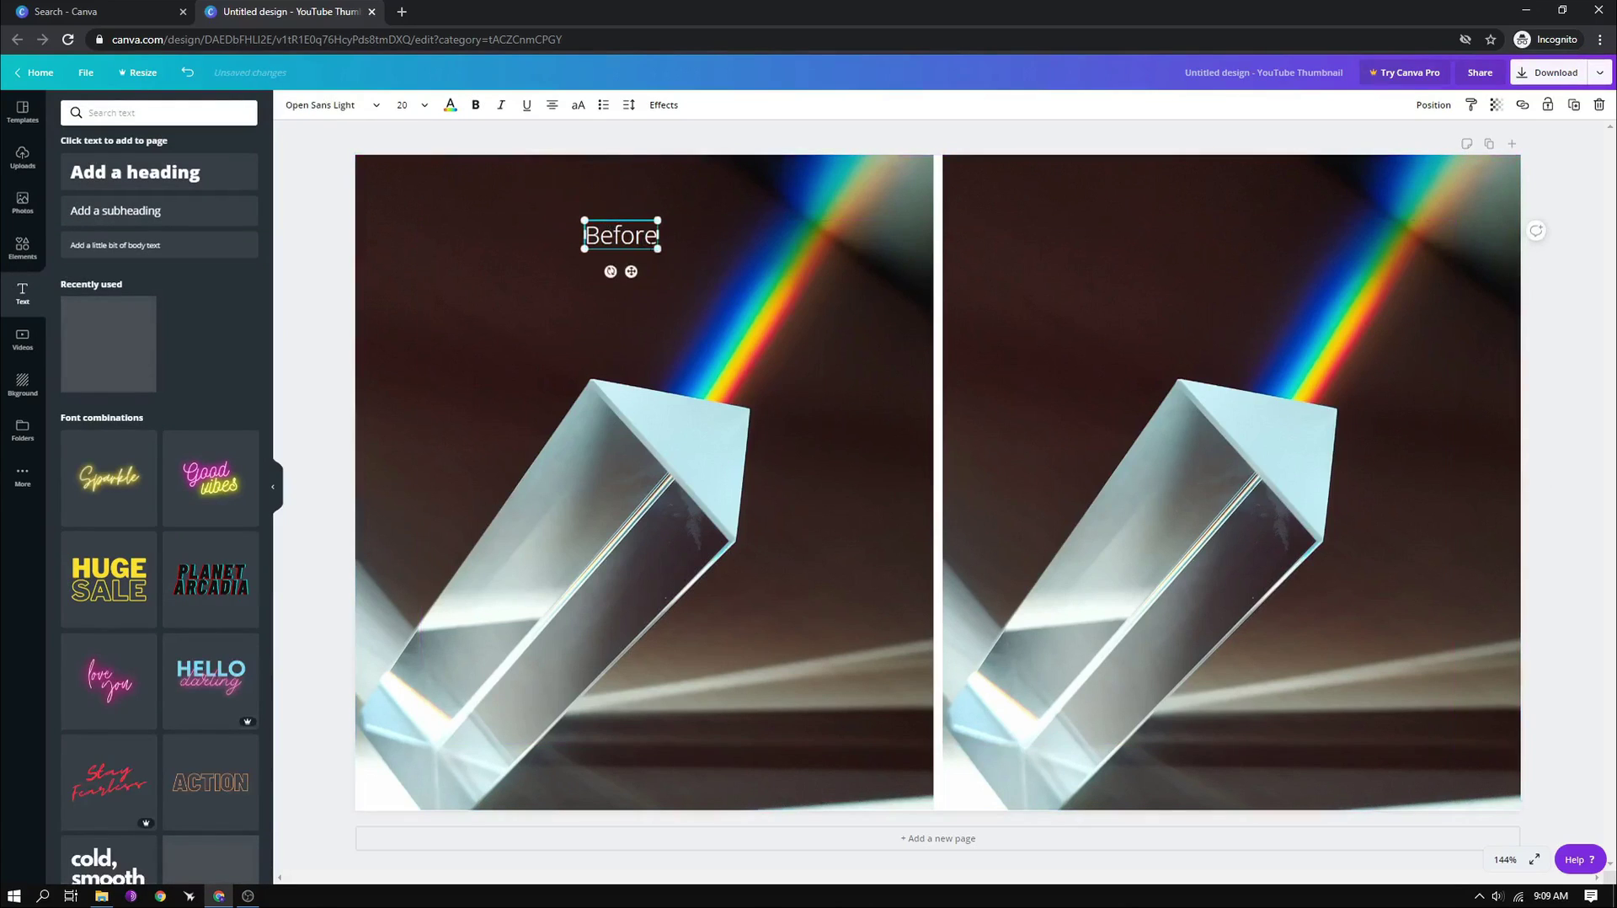
left_click_drag(689, 268, 874, 345)
left_click_drag(736, 208, 662, 182)
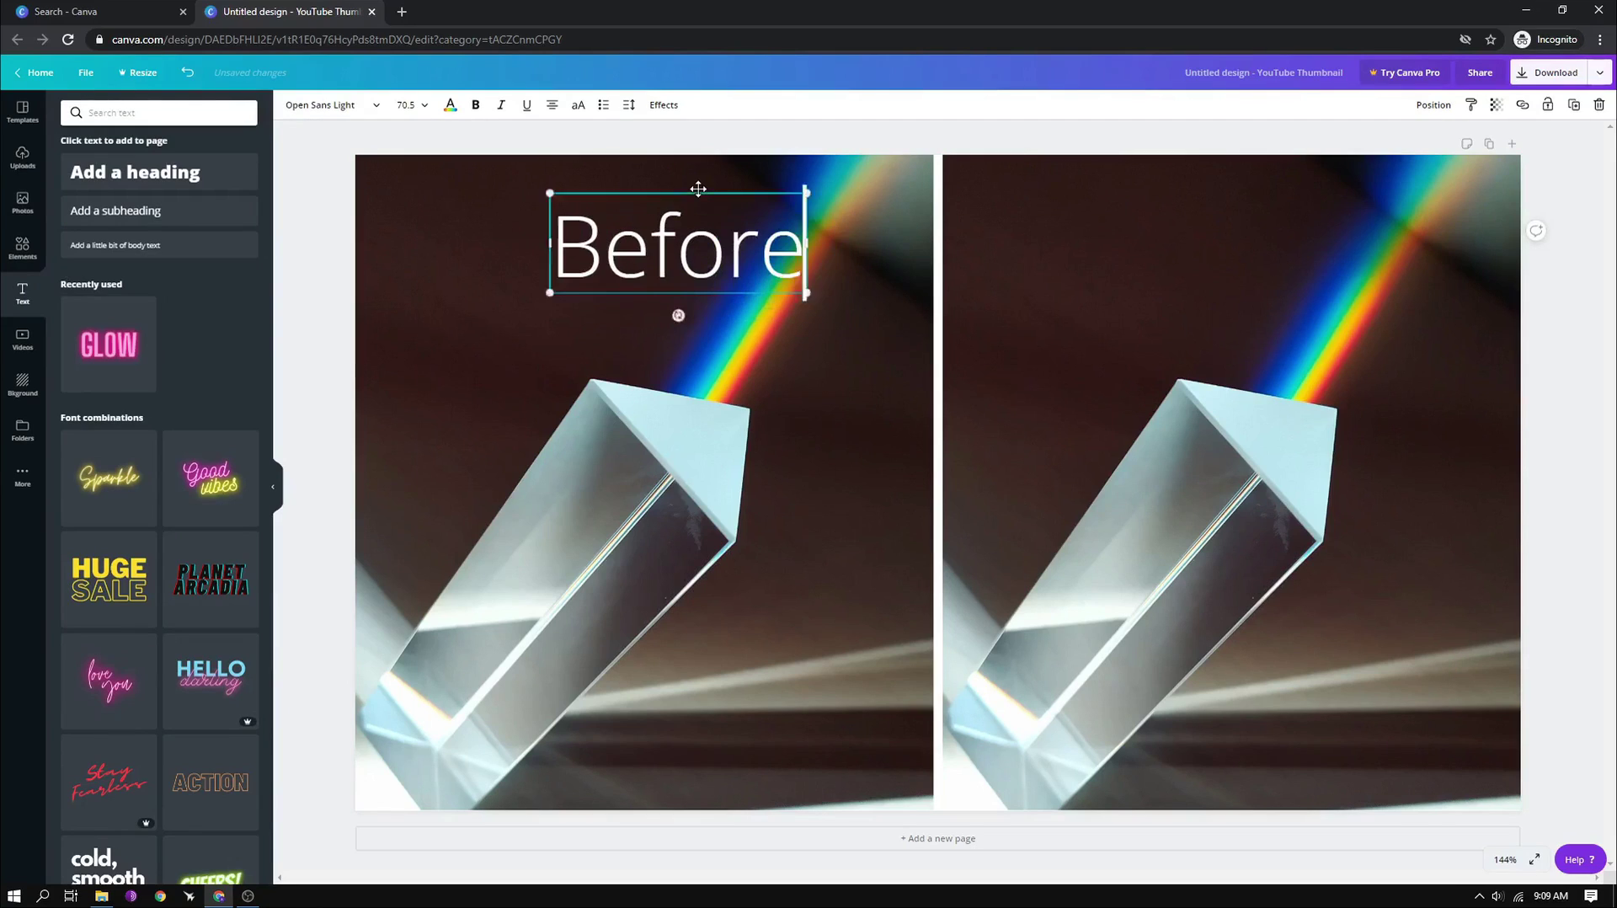
left_click(646, 306)
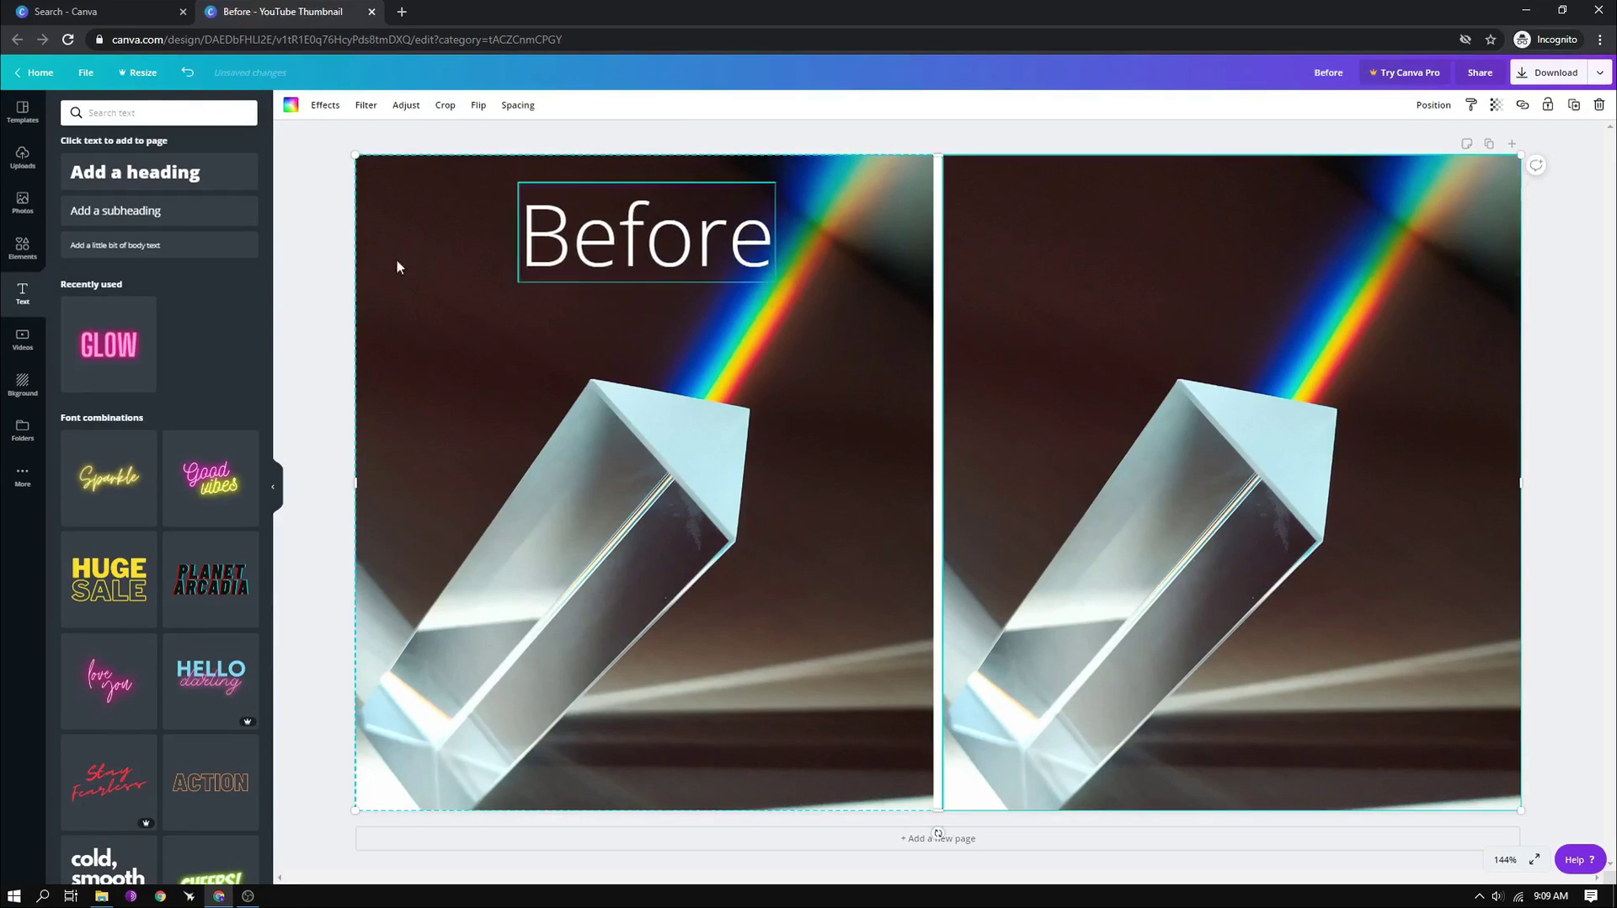
Duplicate the label onto the right photo, change it to 'After', and align it with 'Before'
left_click(653, 257)
right_click(650, 251)
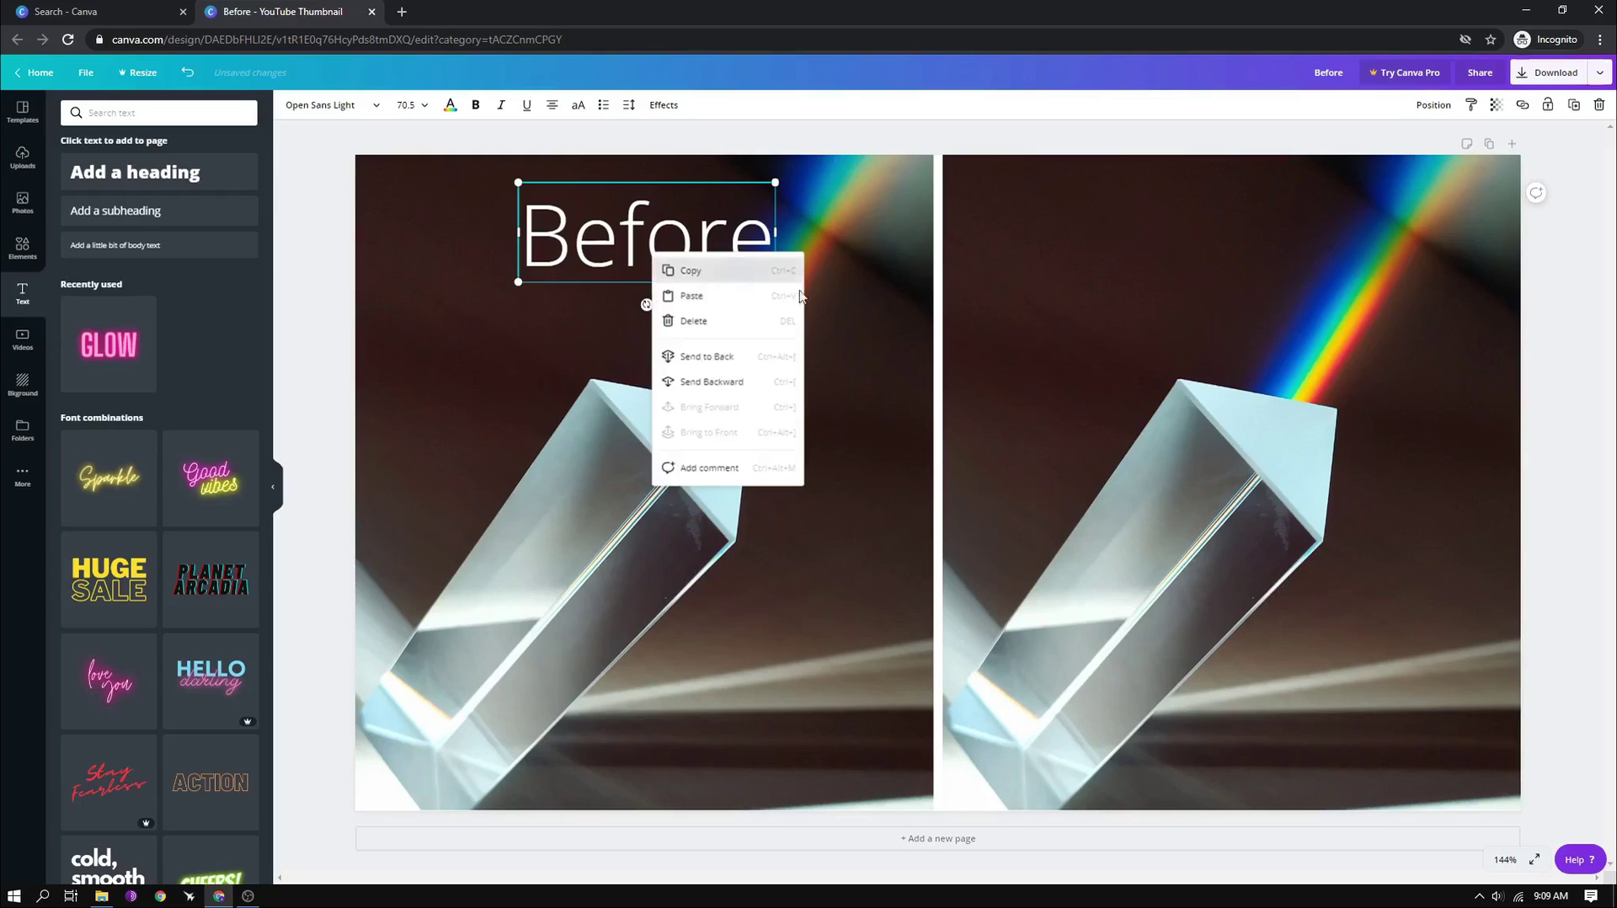
left_click(661, 254)
right_click(890, 280)
left_click(954, 327)
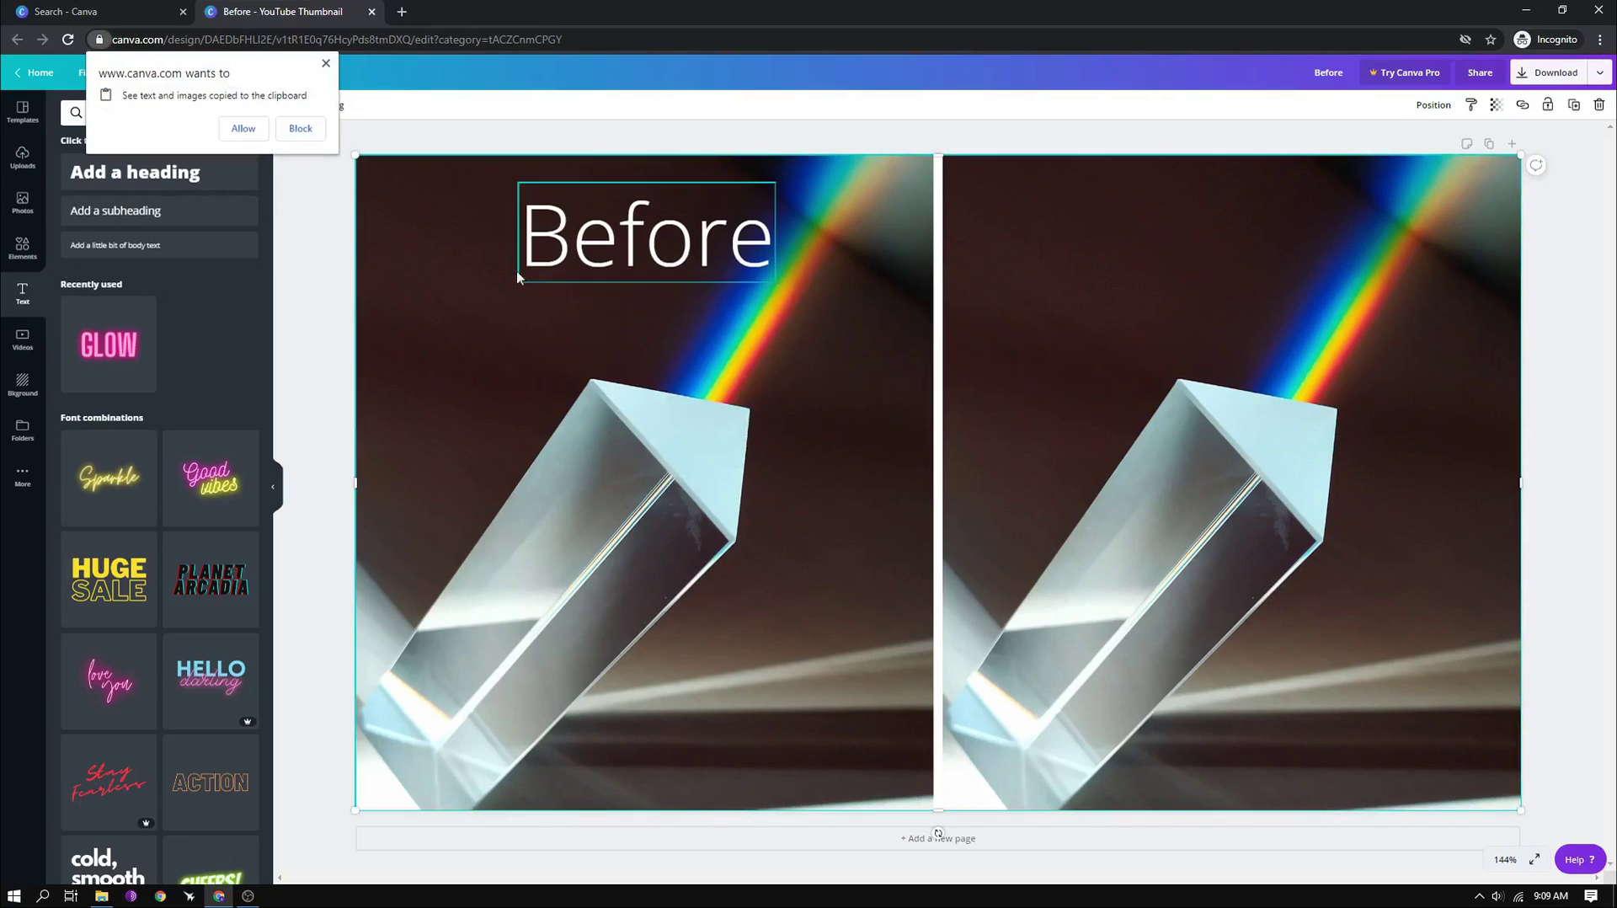
left_click(243, 128)
left_click_drag(657, 253, 1108, 282)
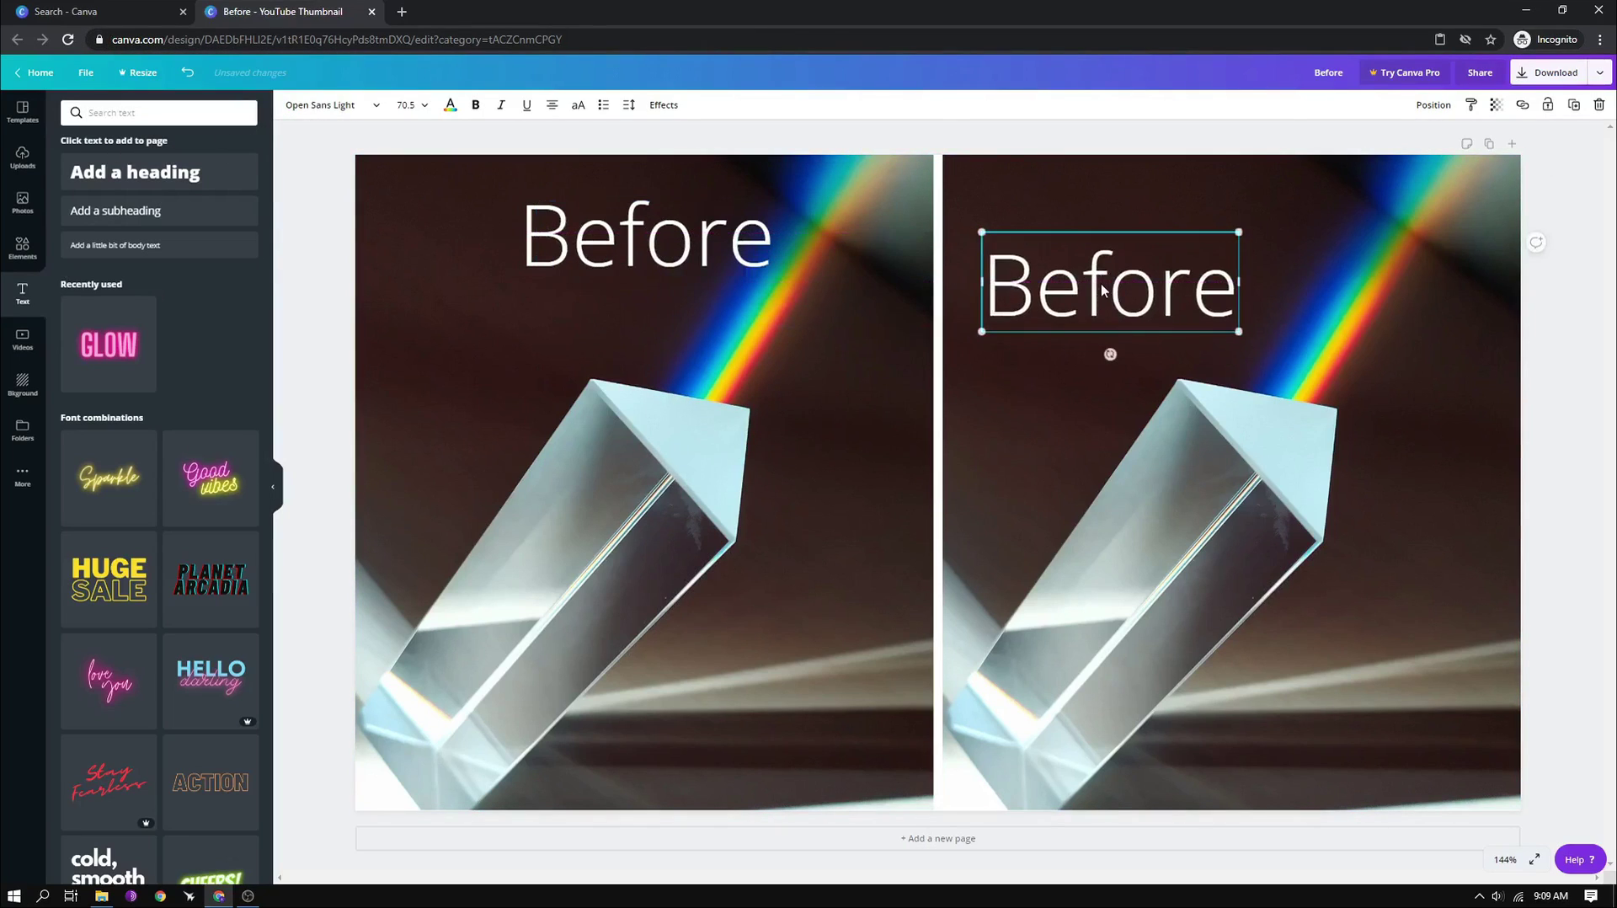
double_click(1113, 286)
key("BackSpace")
type("Aft")
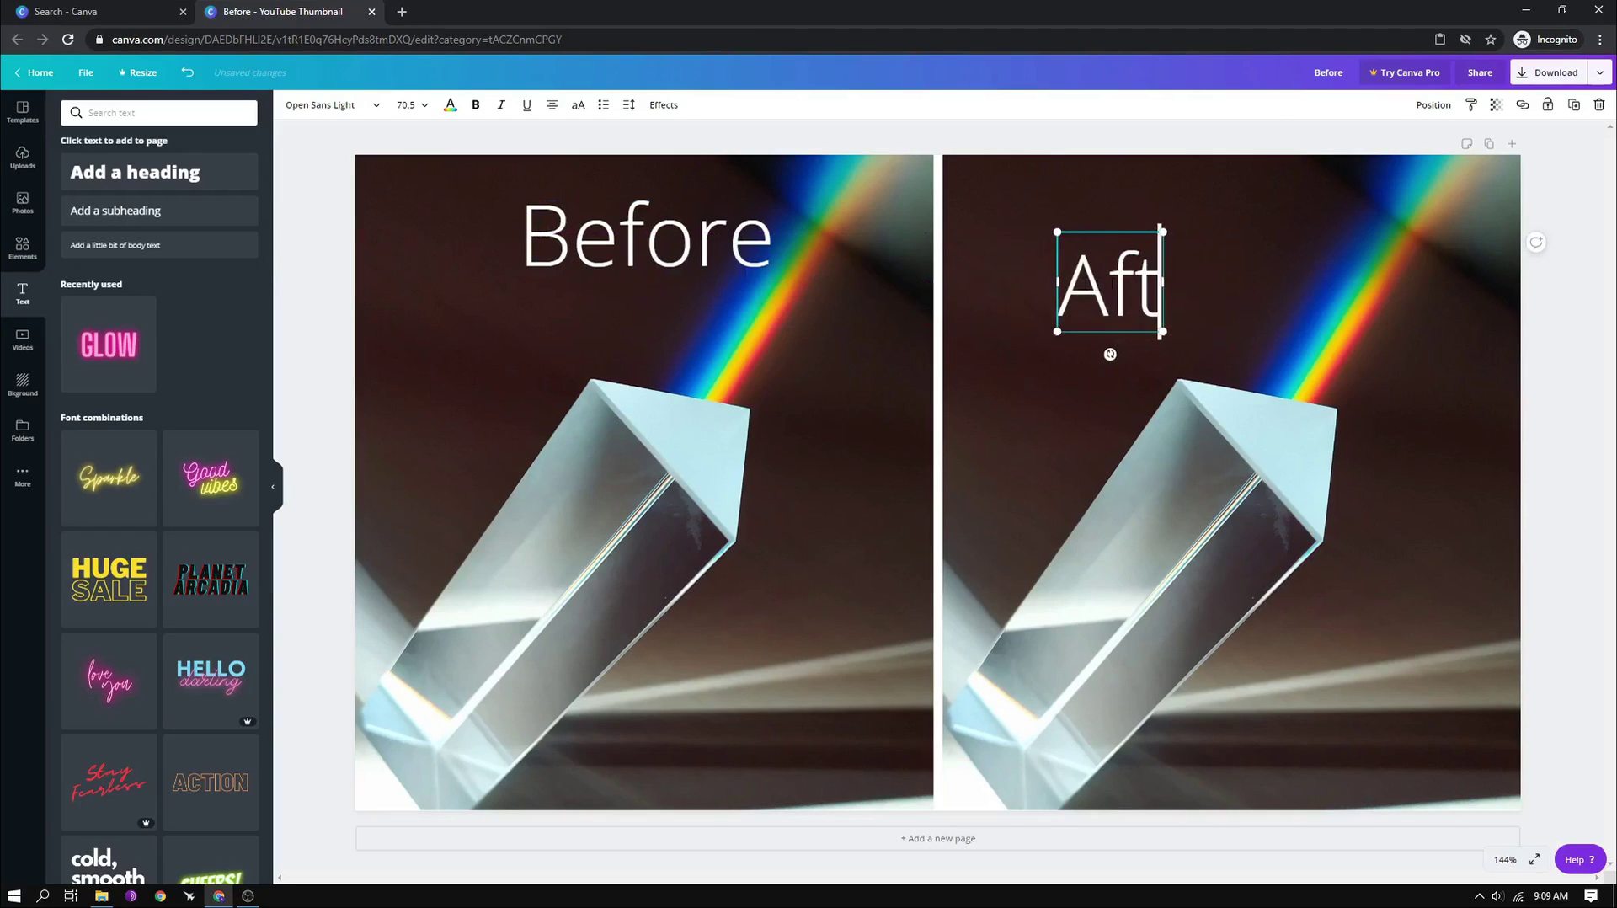
type("er")
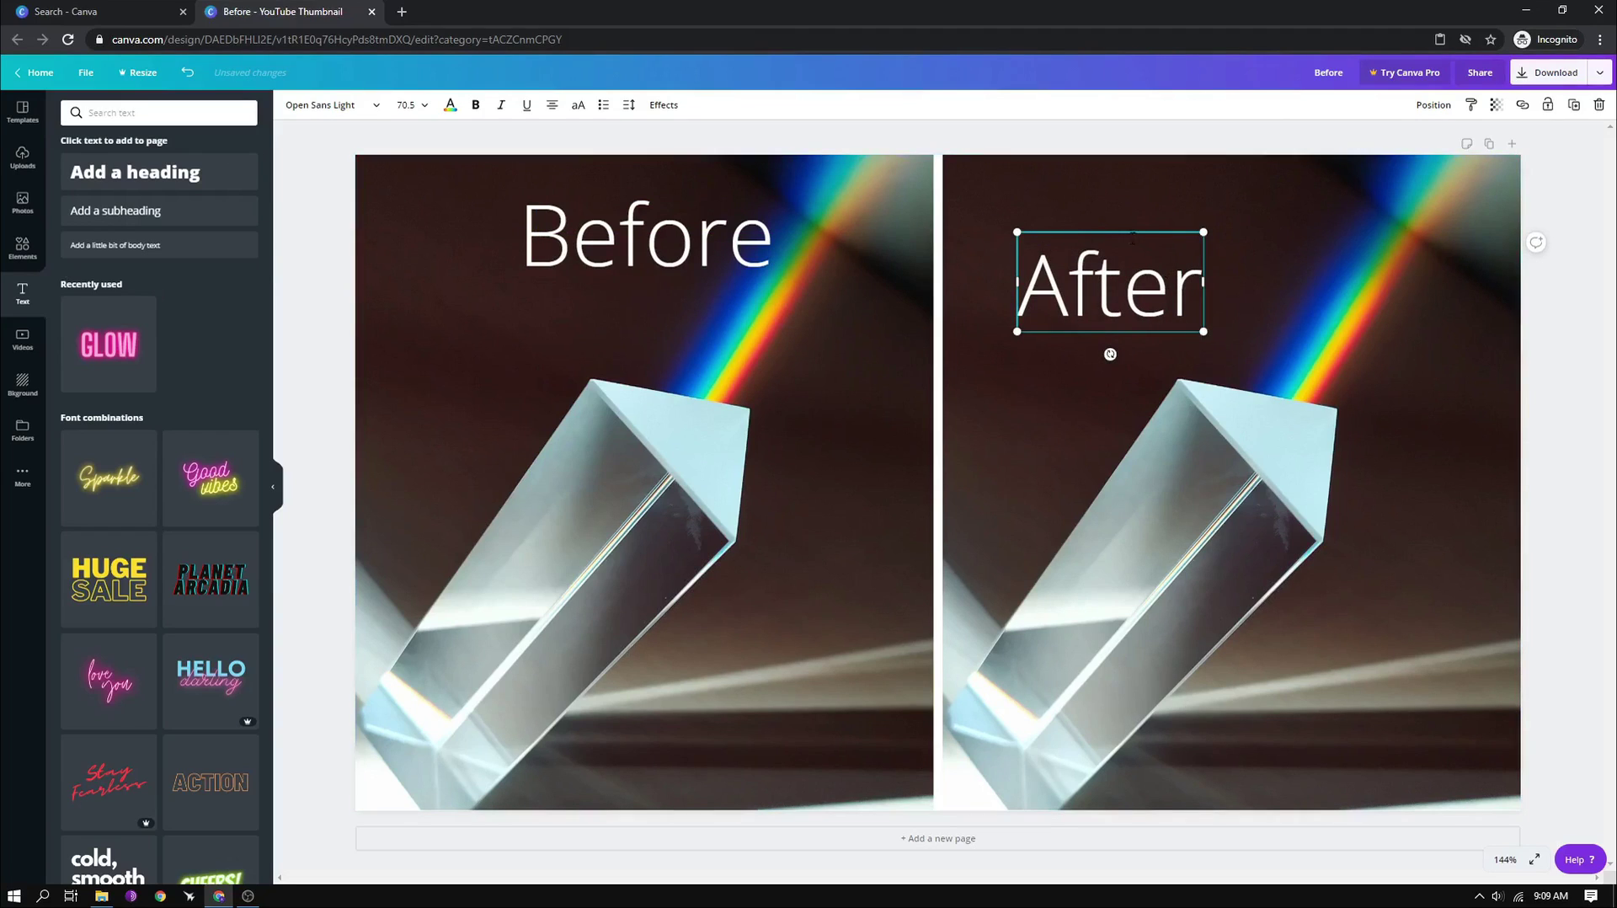
left_click_drag(1113, 232, 1259, 188)
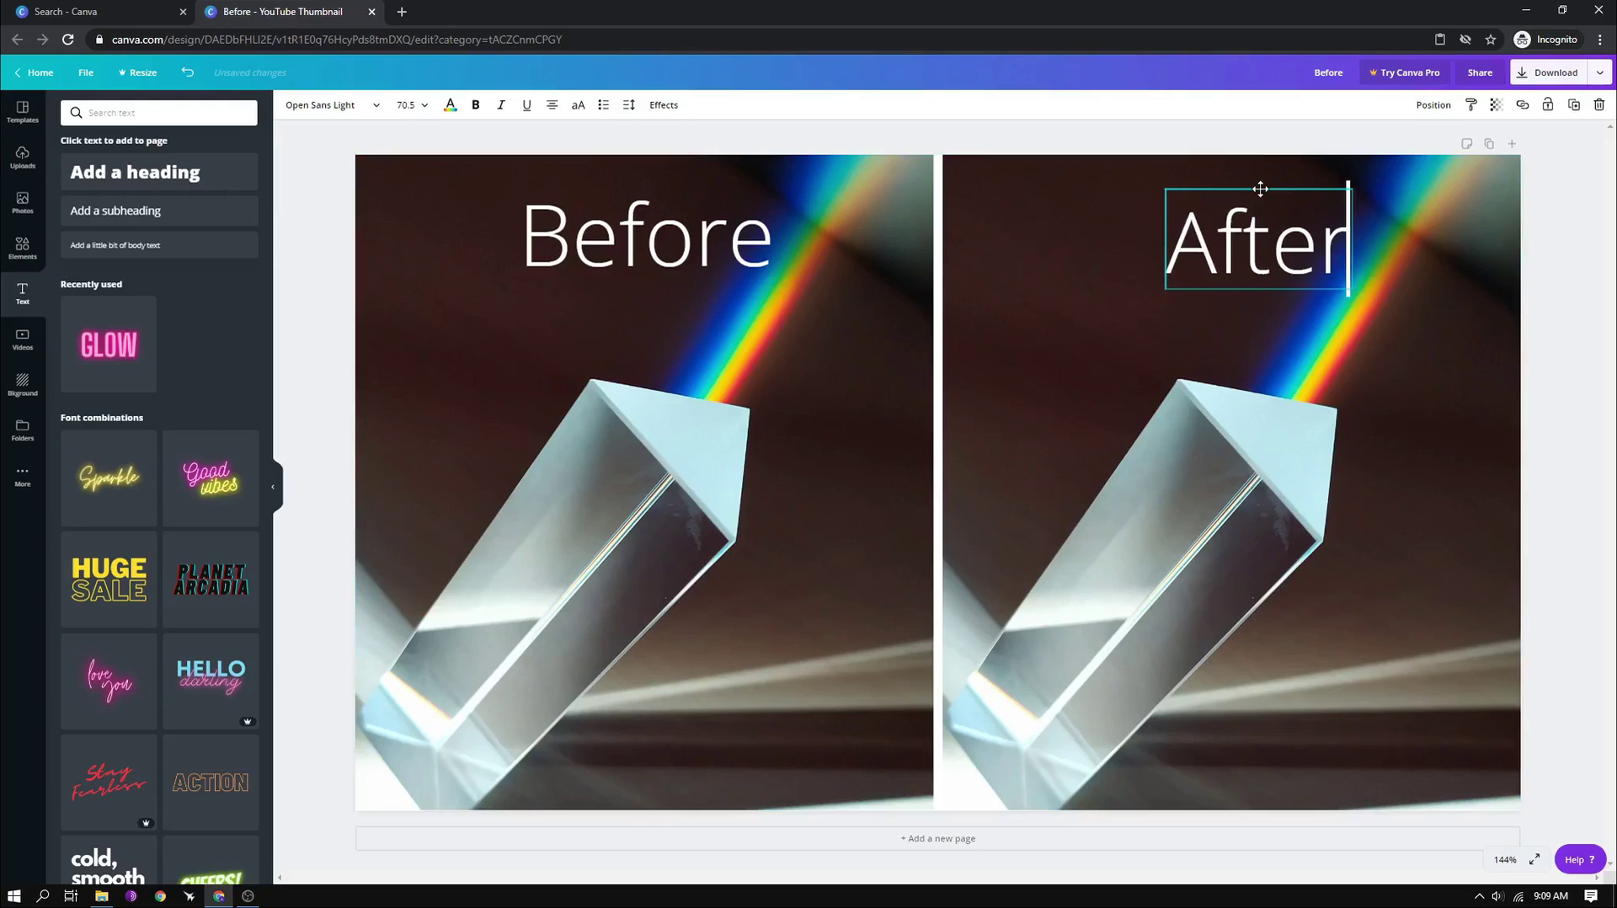
key("ctrl+alt+n")
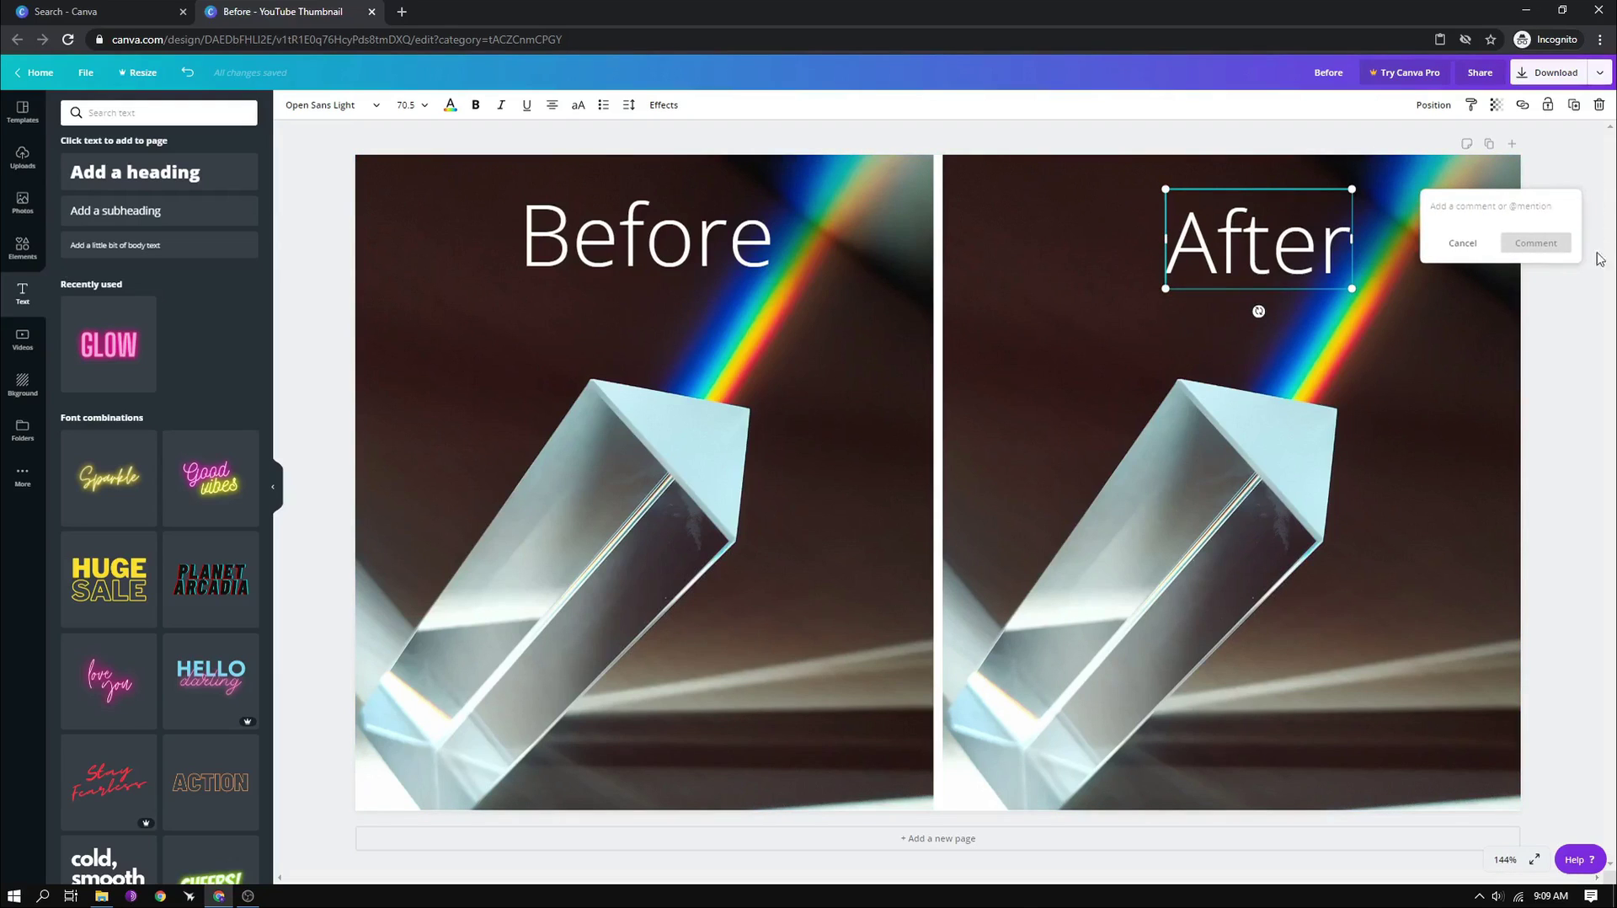
left_click(1513, 264)
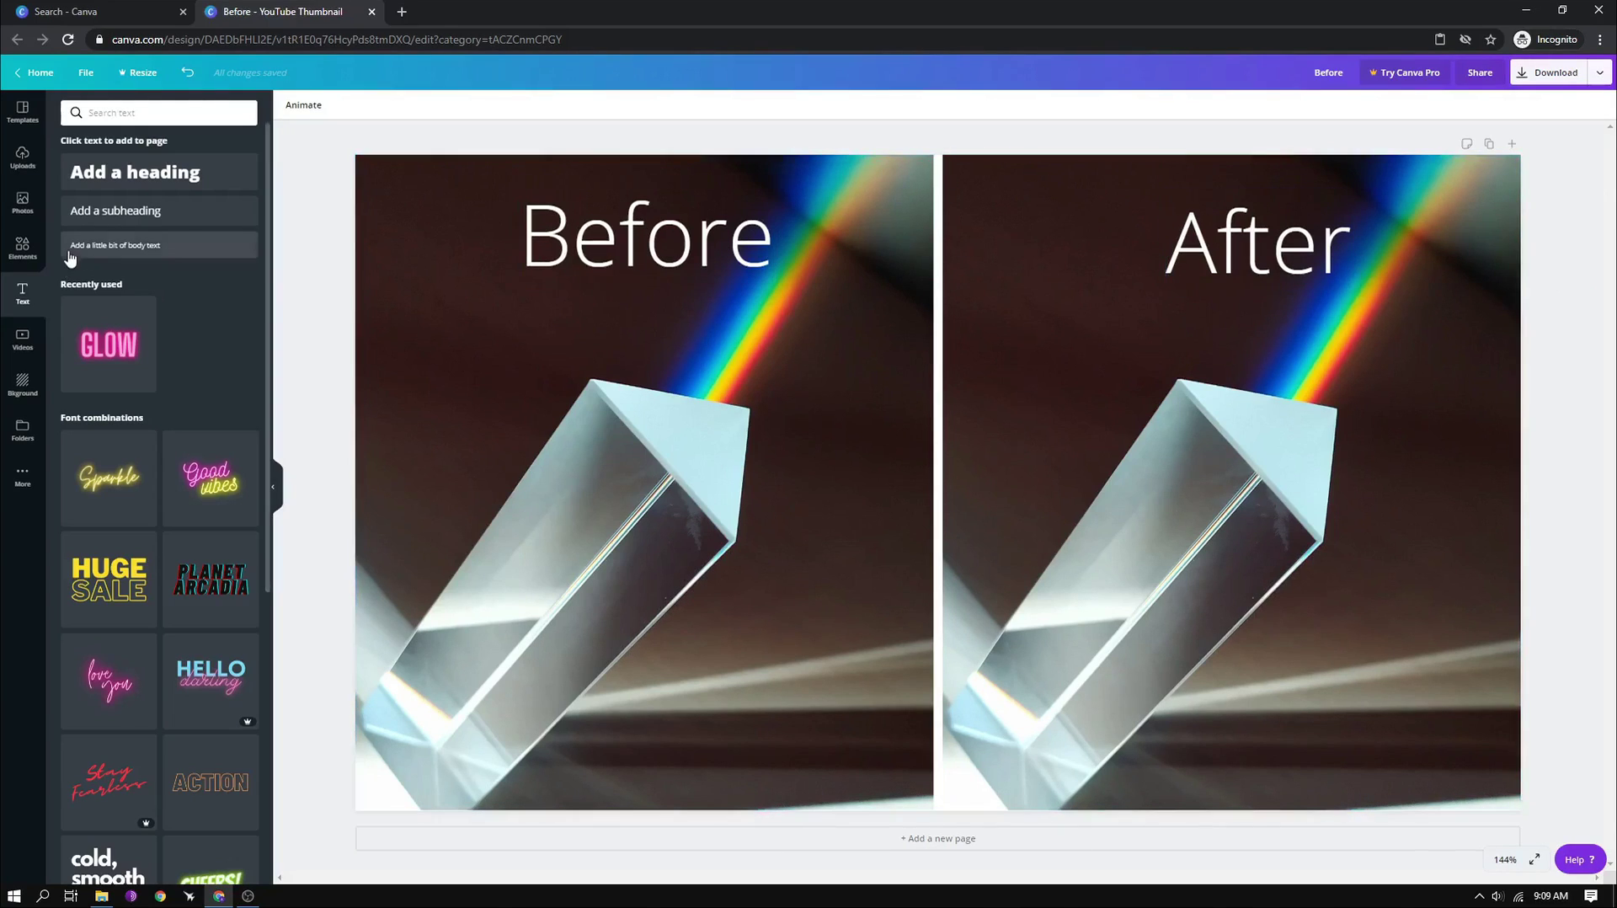
Search Elements for 'Grids' and browse the results
left_click(23, 246)
type("Grids")
key("Return")
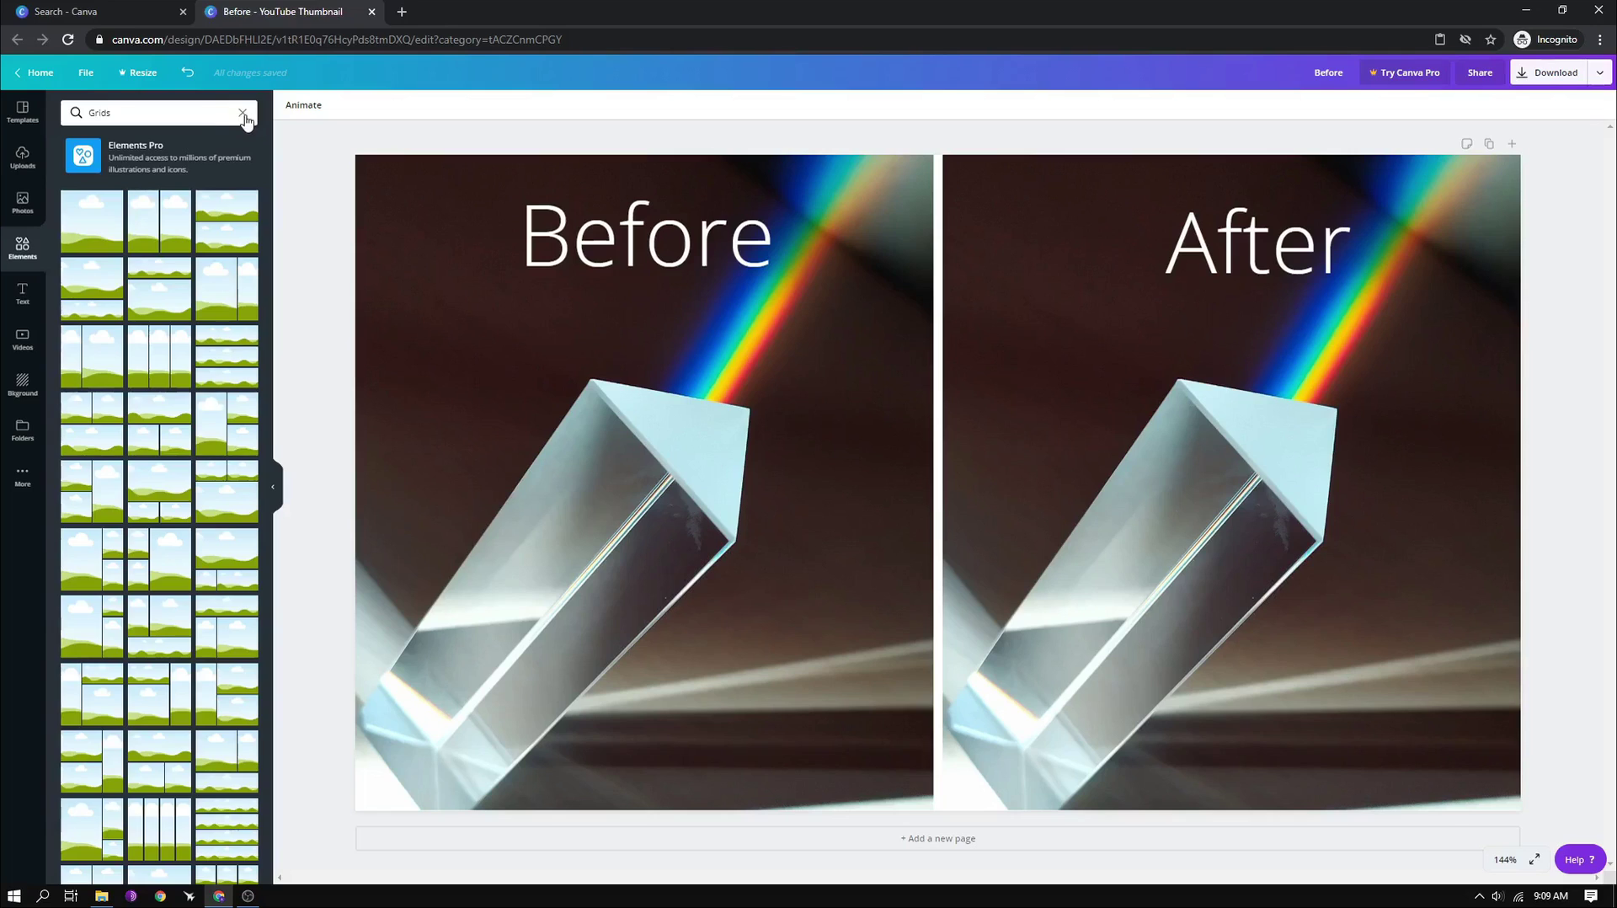
left_click(242, 112)
scroll(168, 401, "down", 2)
scroll(167, 401, "down", 2)
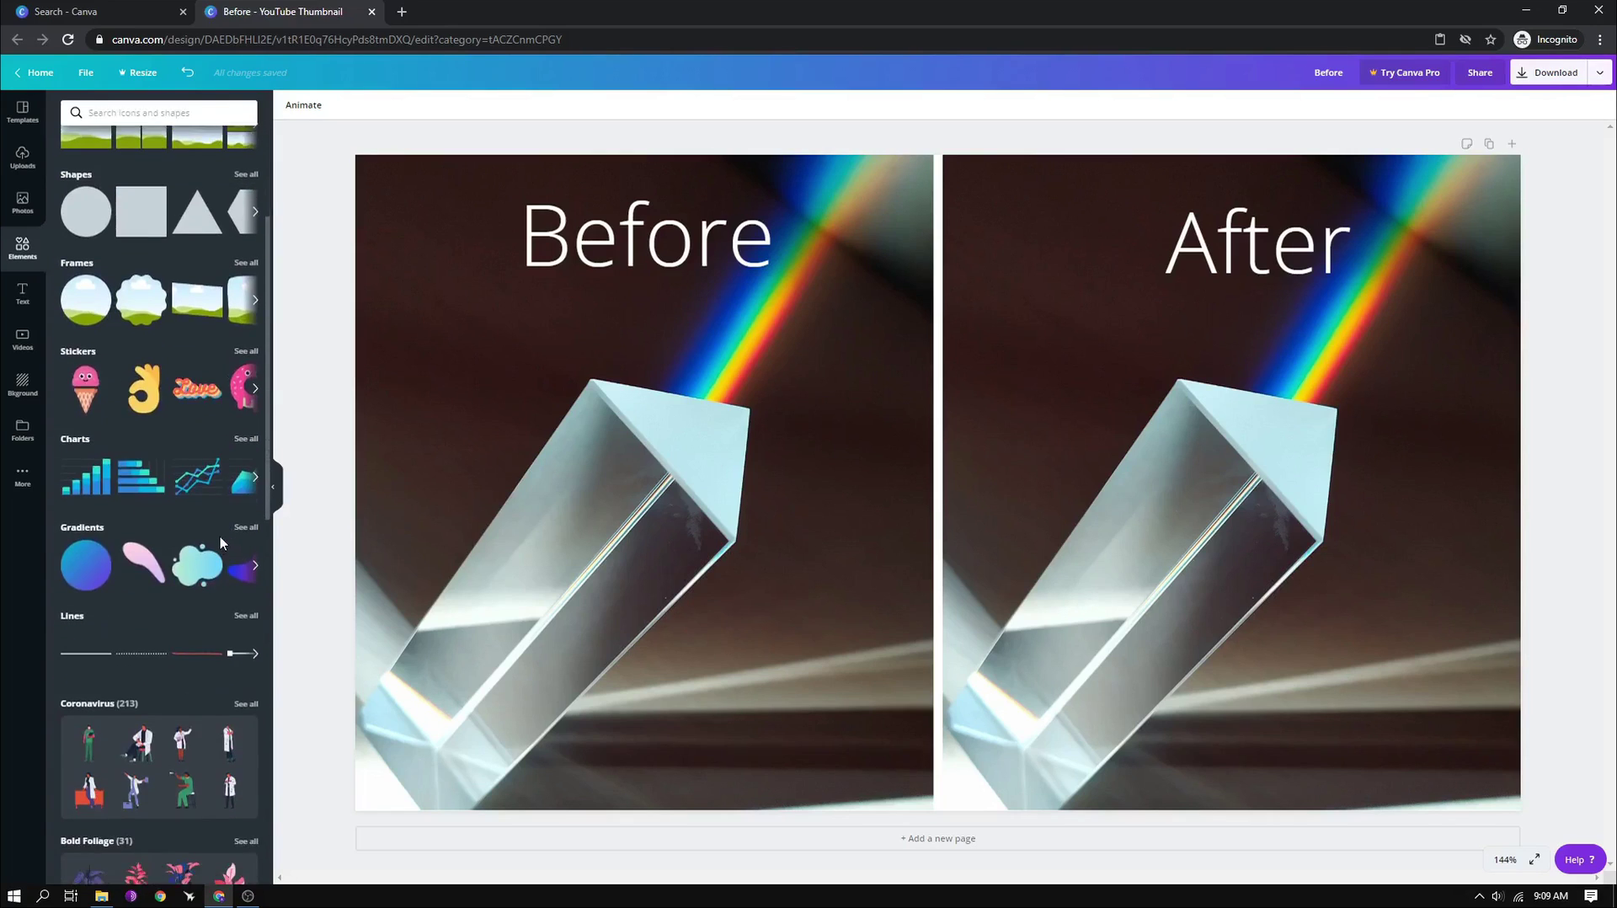
scroll(168, 402, "up", 4)
Delete the Before and After labels, both prism photos, and the empty grid
left_click(556, 255)
key("Delete")
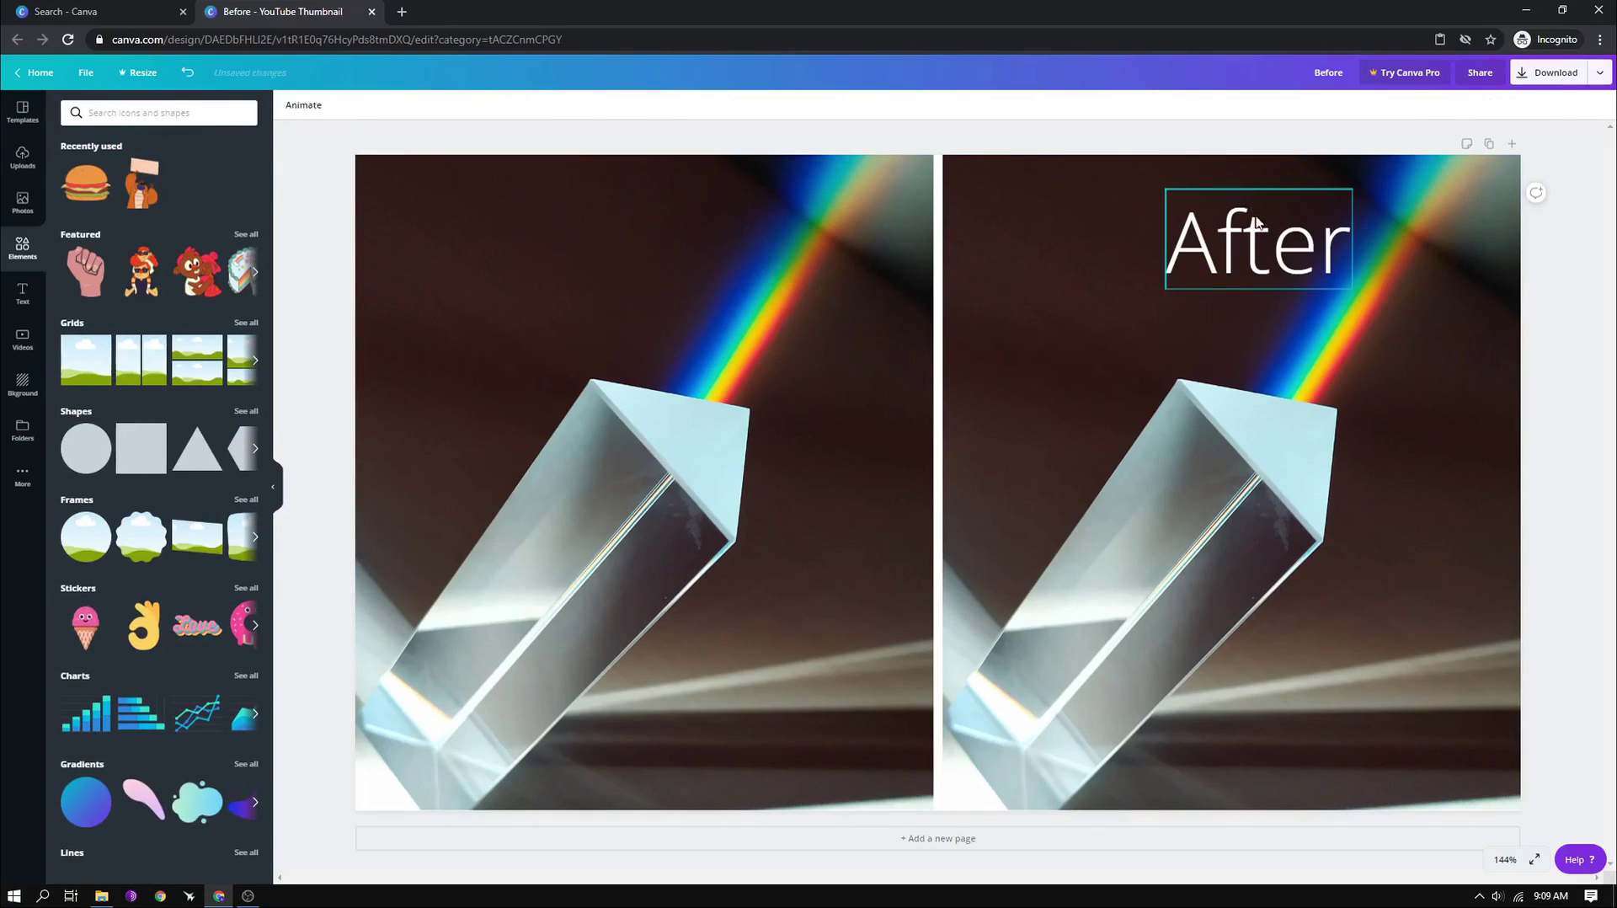
left_click(1257, 225)
key("Delete")
left_click(1216, 311)
key("Delete")
left_click(762, 337)
key("Delete")
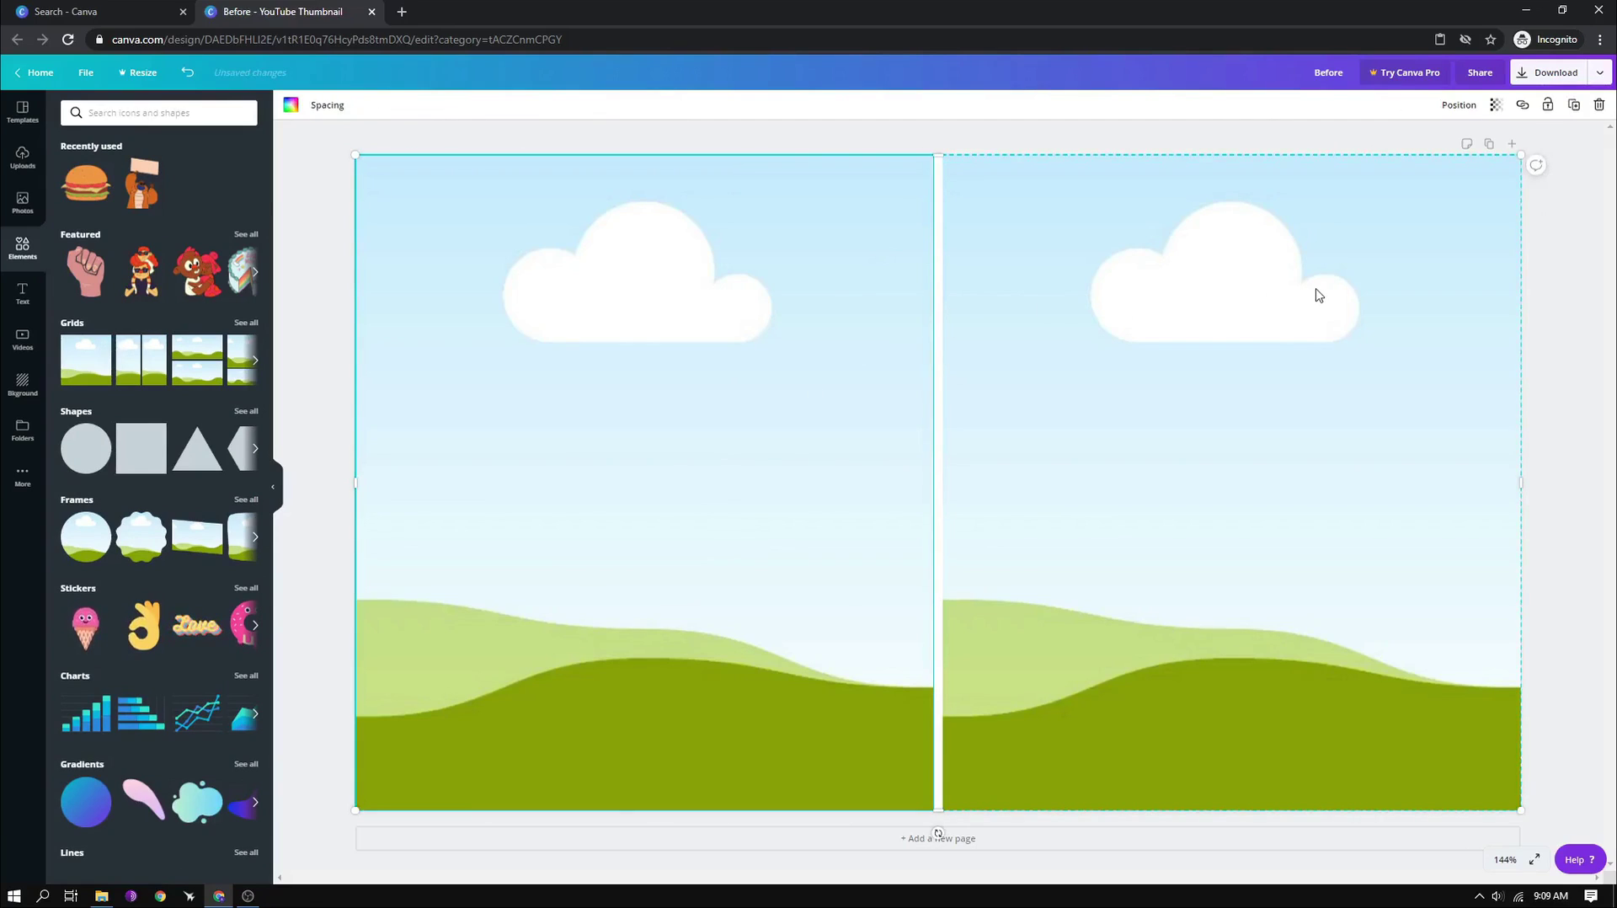
key("Delete")
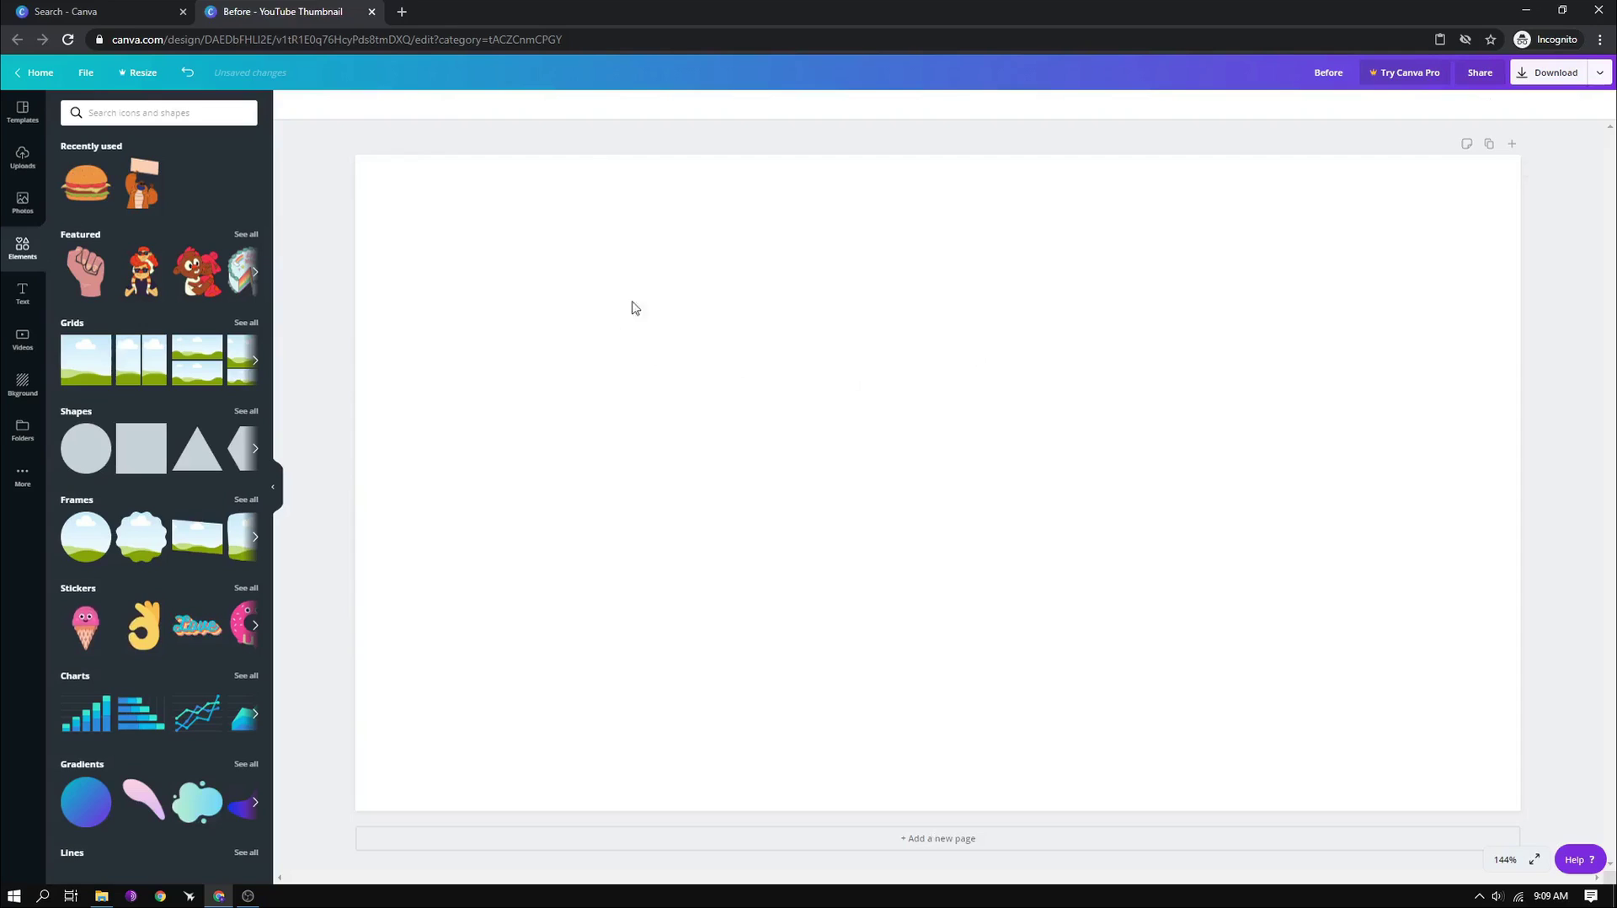
left_click(565, 282)
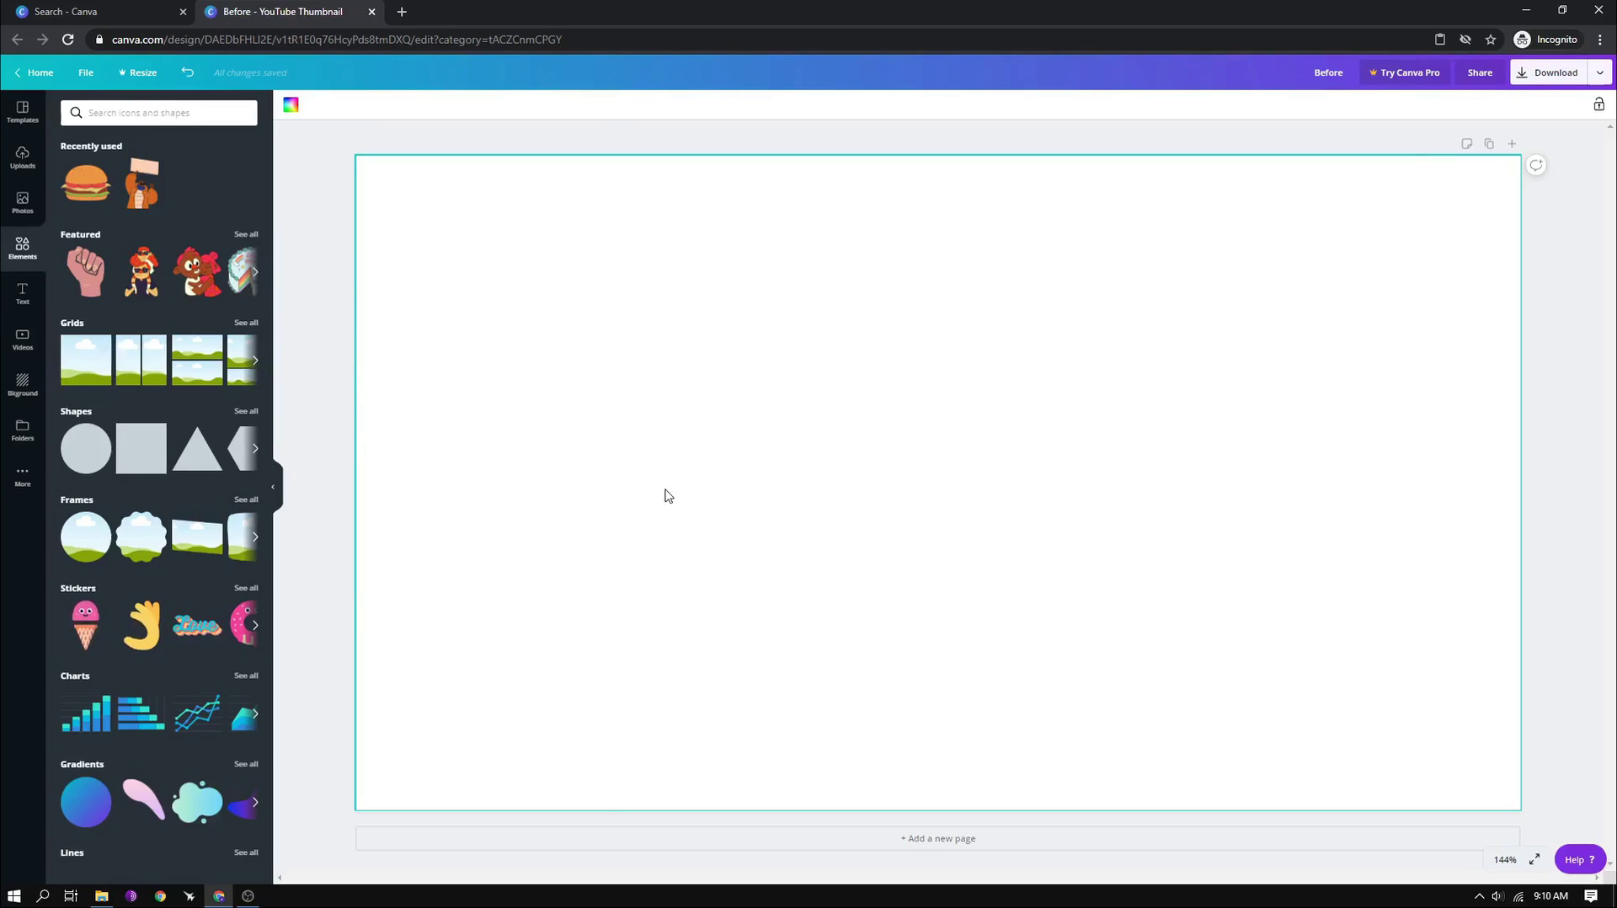
Add the cartoon burger graphic on the right, then try and delete the Burger Point logo
left_click(70, 190)
mouse_move(971, 456)
left_mouse_down()
mouse_move(1263, 436)
mouse_move(1257, 457)
left_mouse_up()
left_click(22, 157)
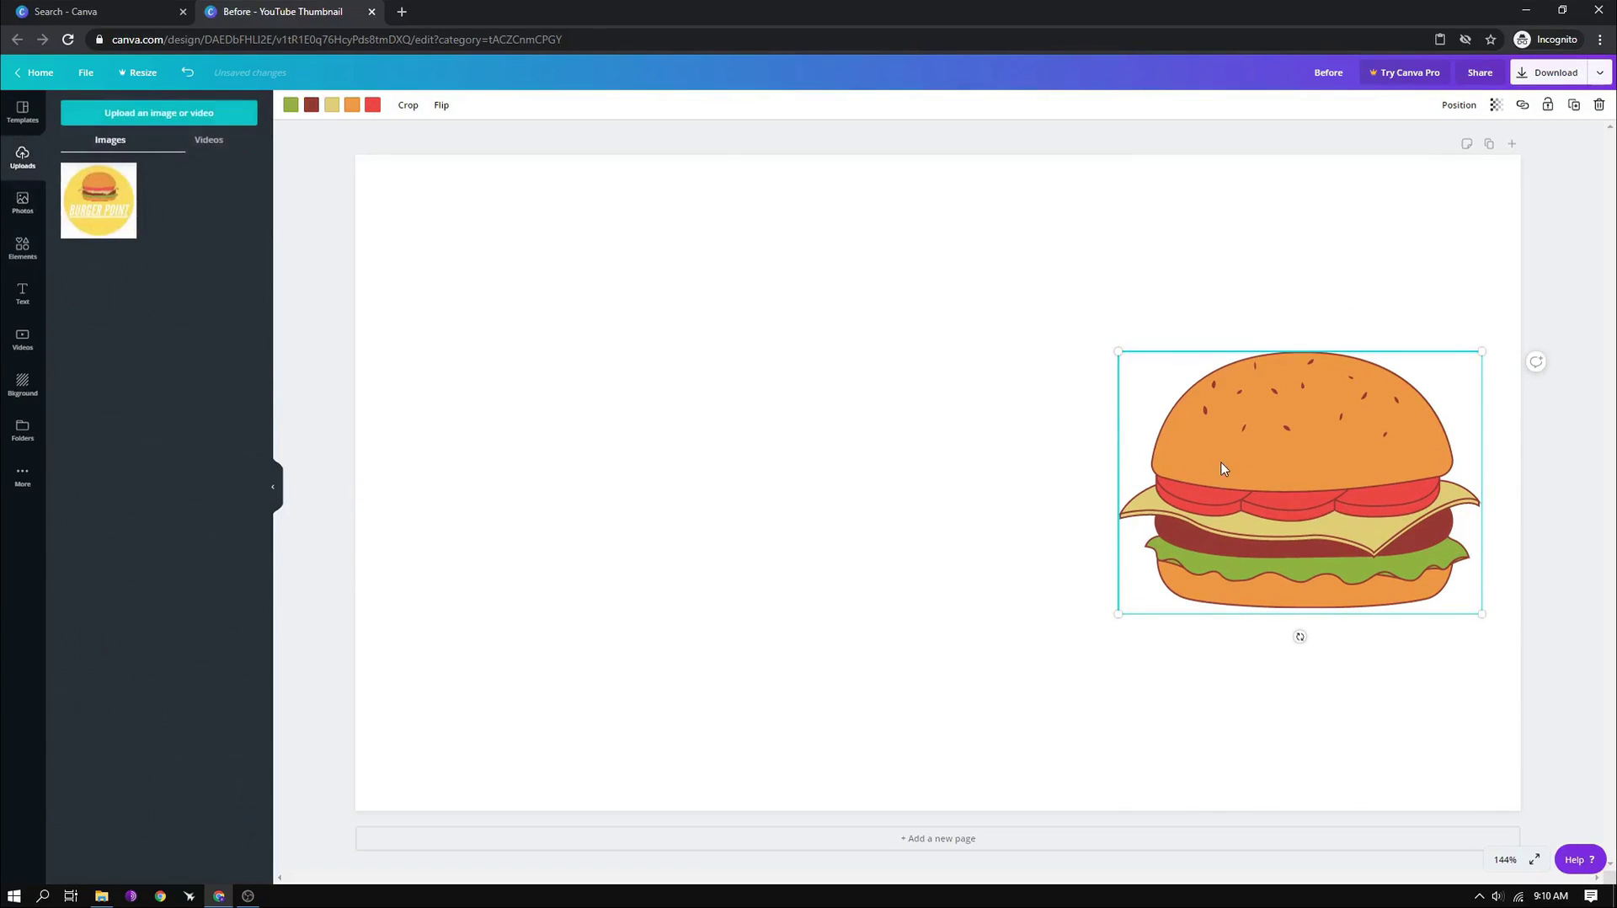
left_click_drag(99, 200, 650, 350)
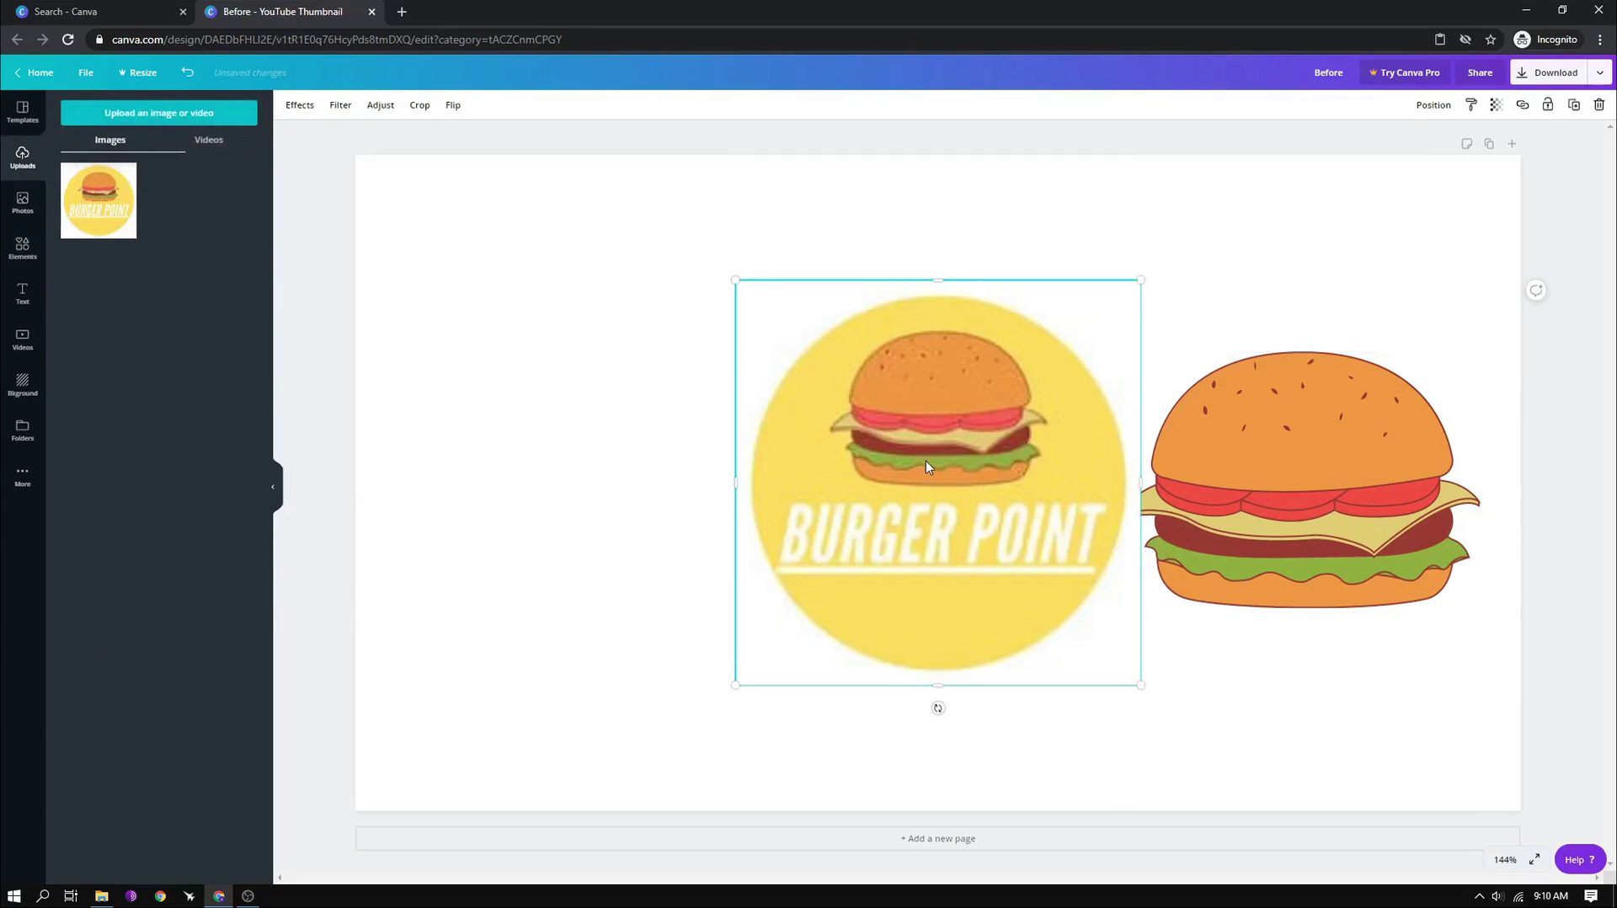
mouse_move(927, 466)
left_mouse_down()
mouse_move(1286, 460)
mouse_move(800, 448)
left_mouse_up()
key("Delete")
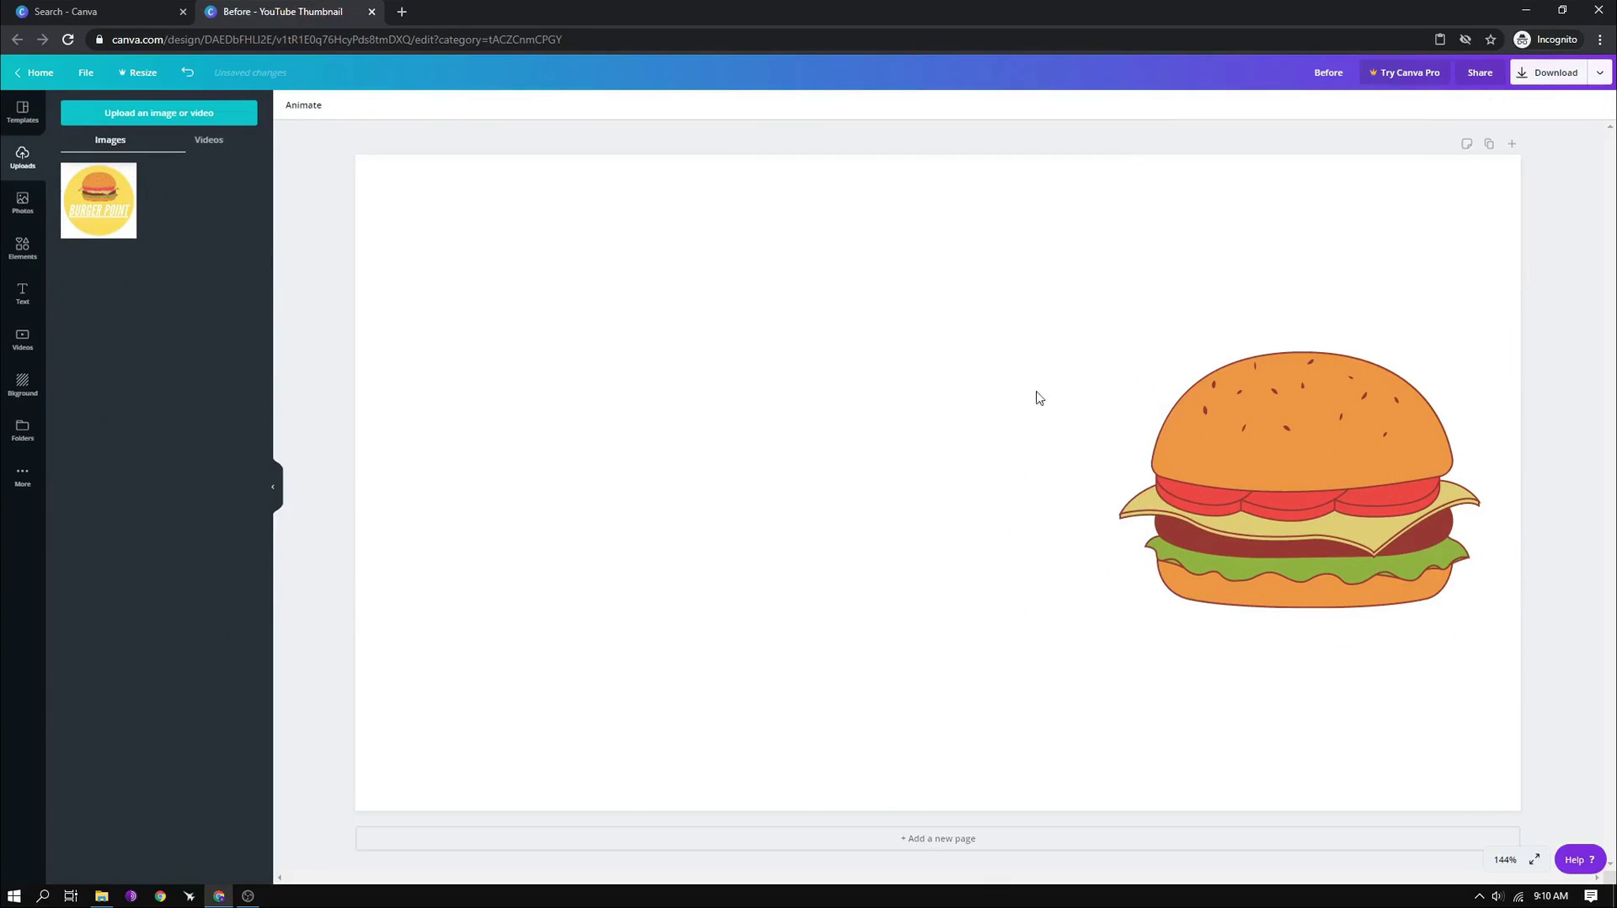
left_click(1306, 428)
Nudge the burger graphic into its final position on the right
left_click(19, 253)
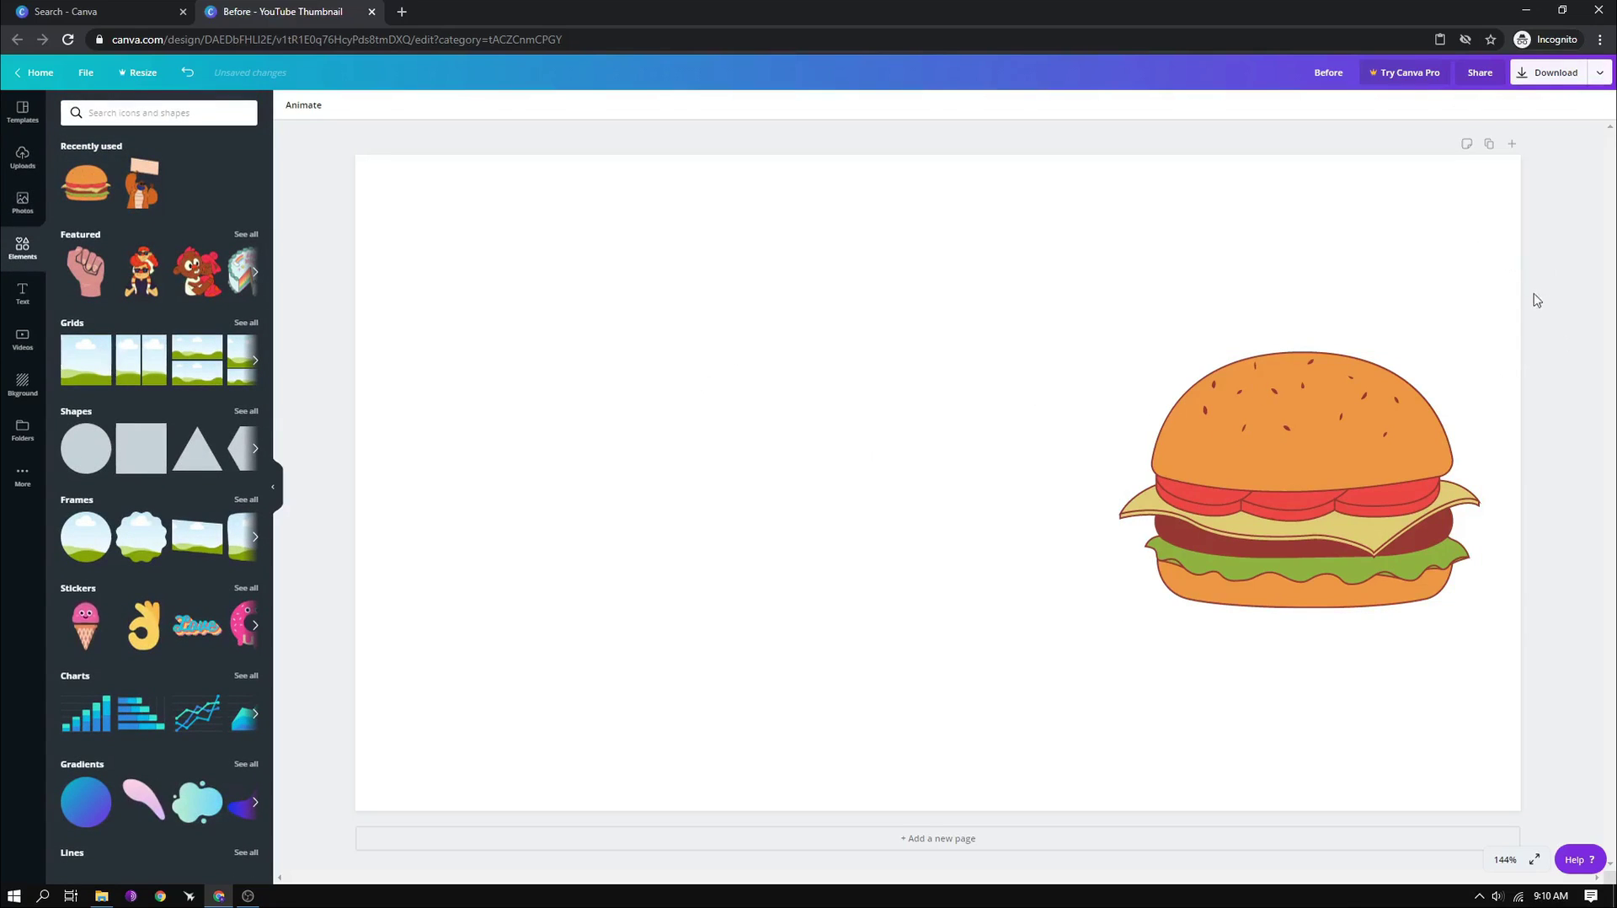
left_click(1376, 439)
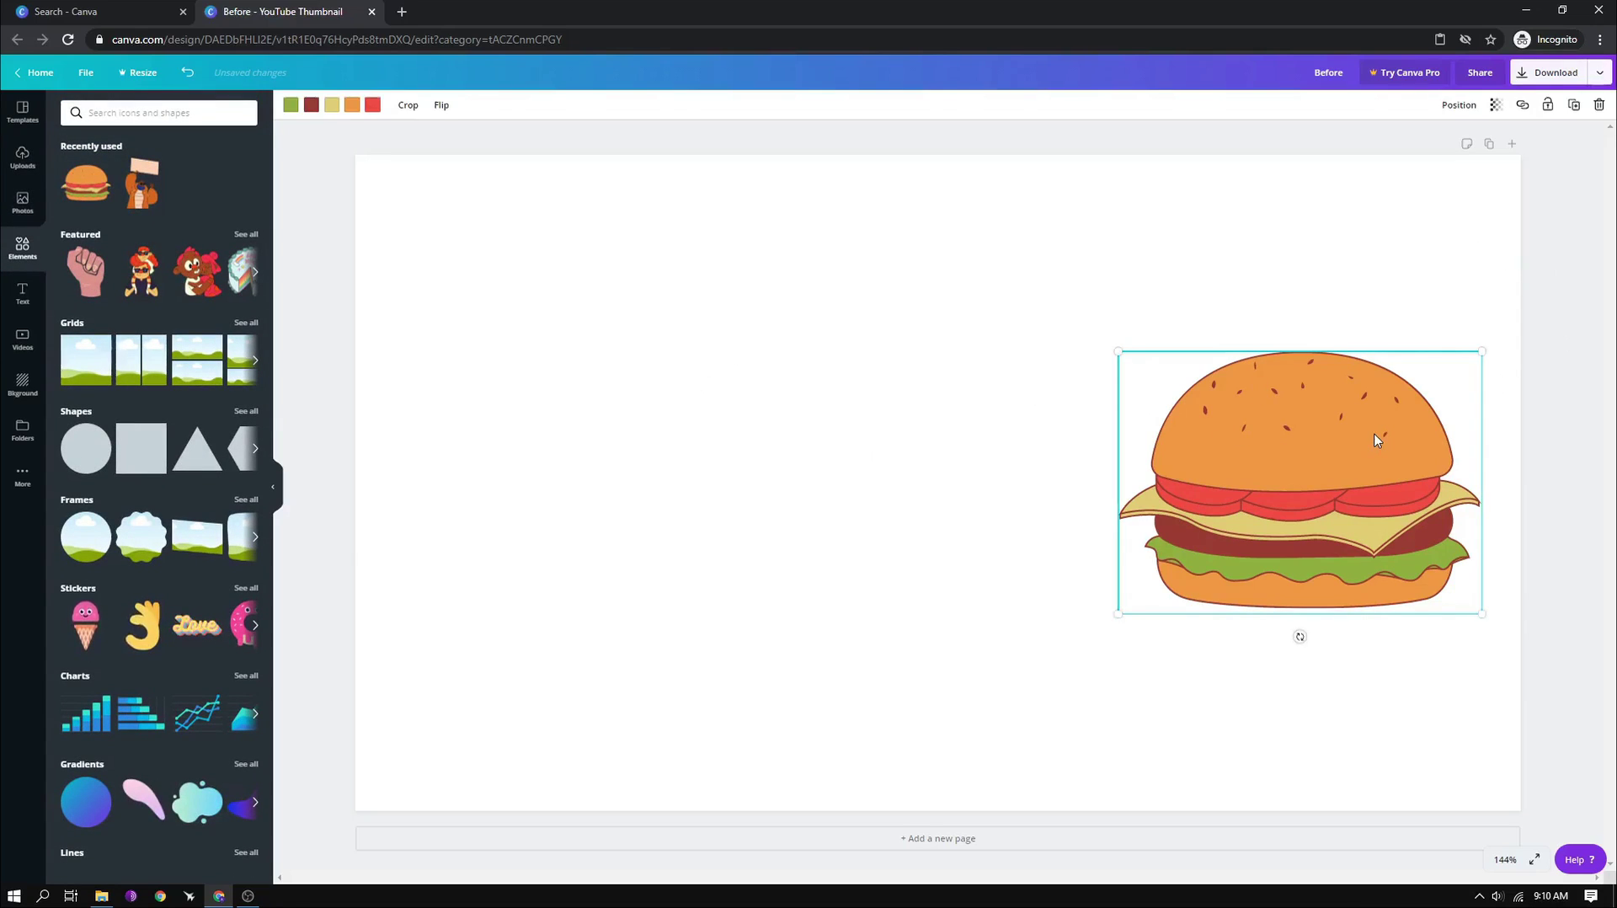
left_click_drag(1377, 439, 1407, 432)
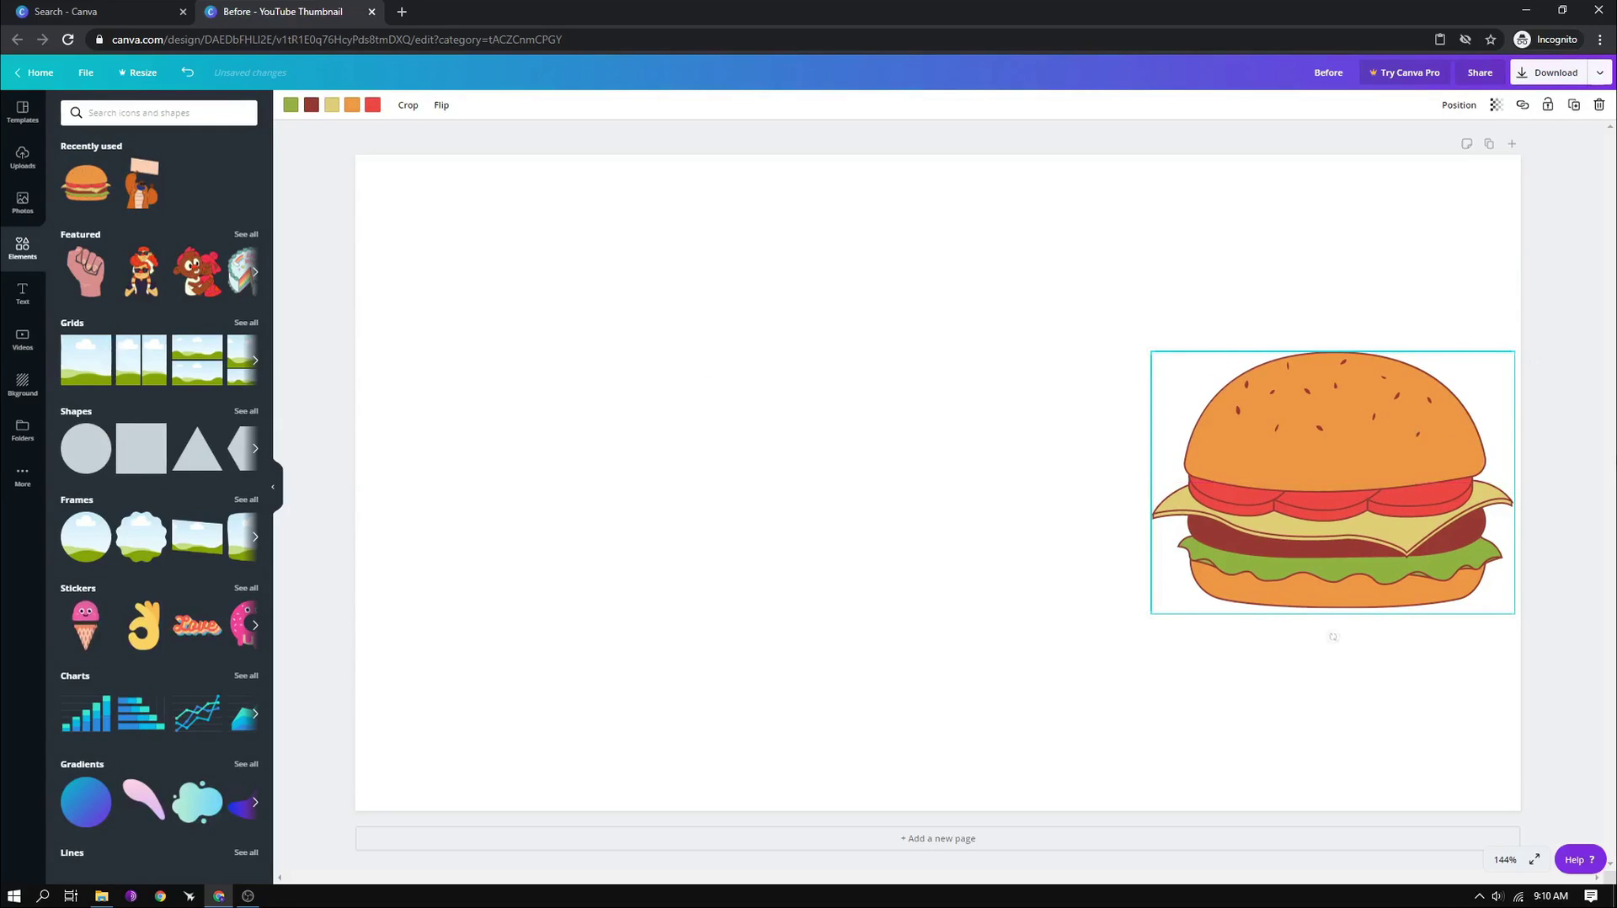
key("shift+Left")
key("shift+Left")
key("shift+Left")
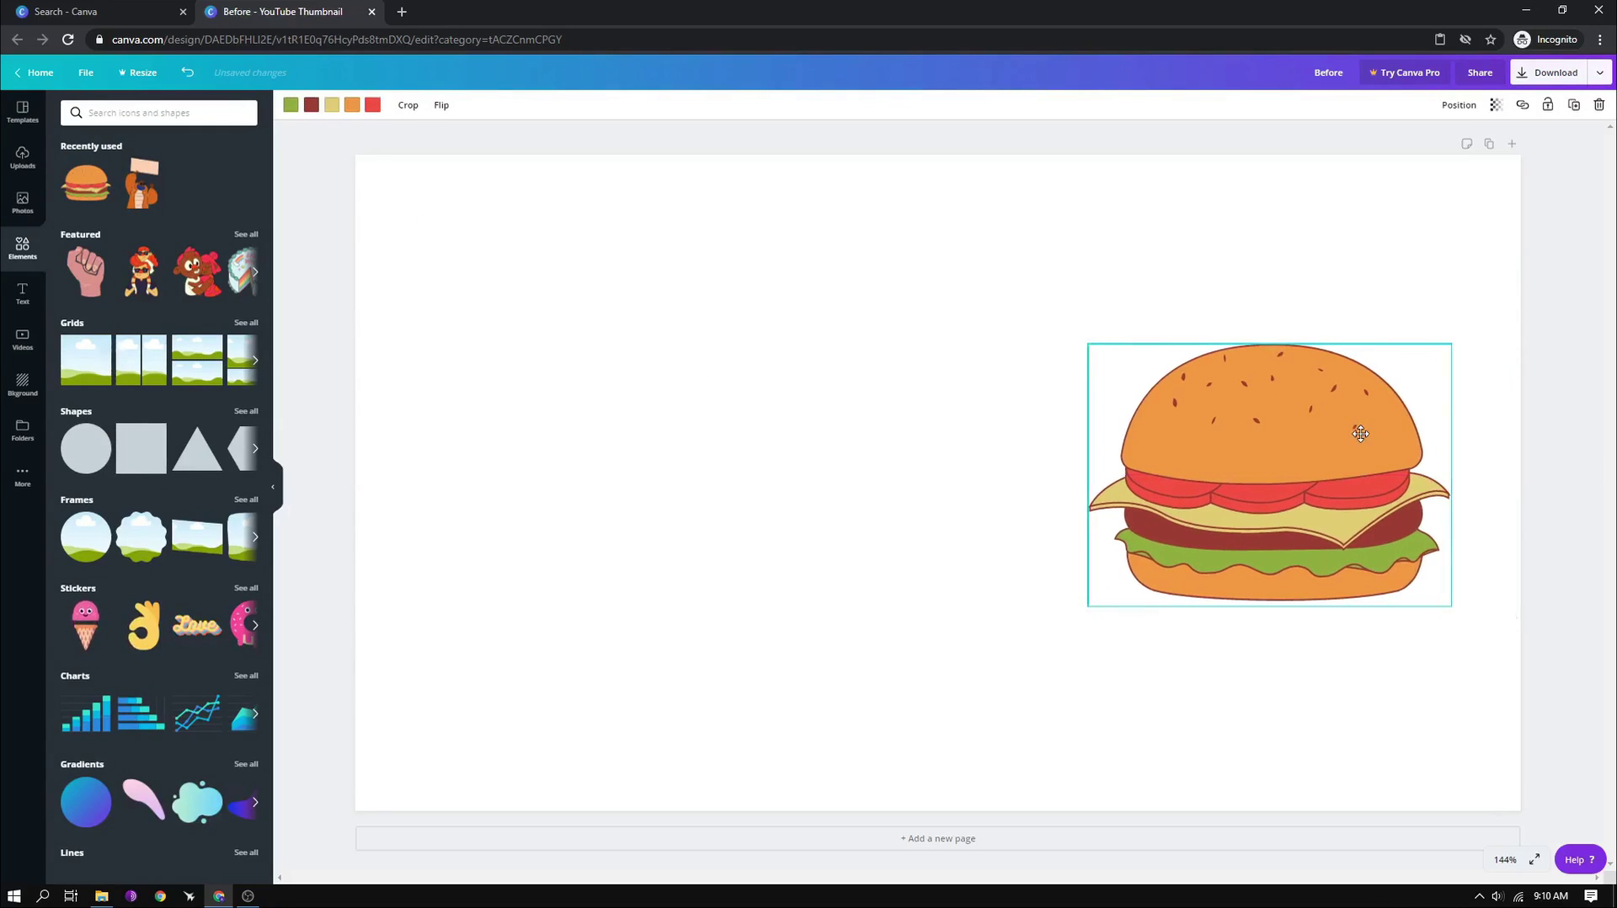
left_click(1554, 462)
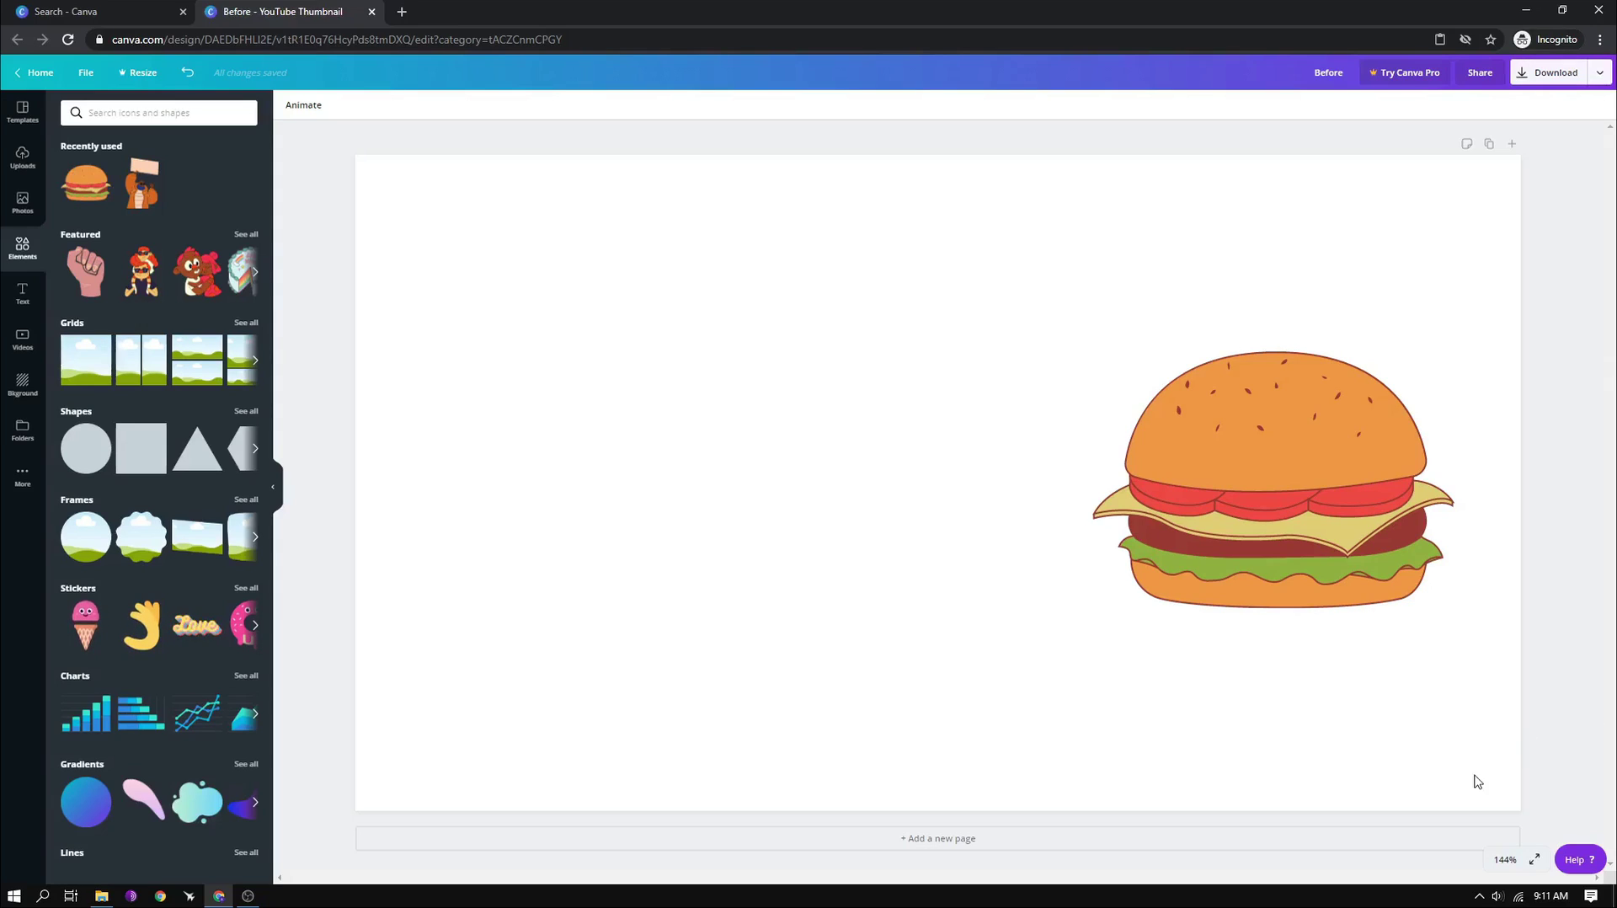
Nudge the burger a little further right and deselect it
left_click_drag(1282, 504, 1300, 502)
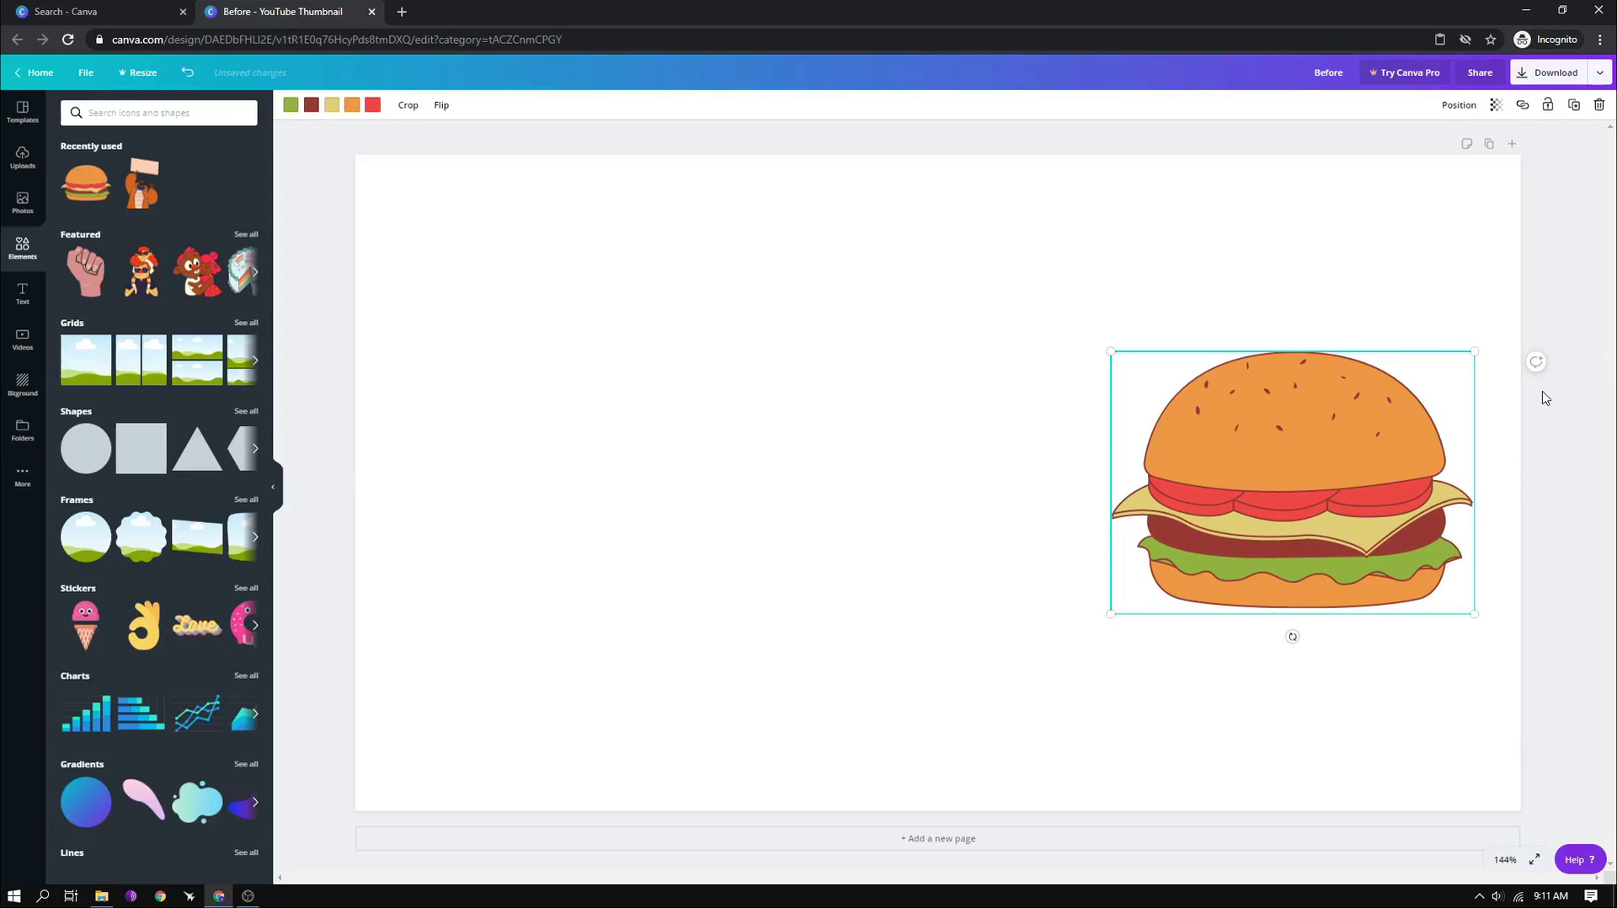
left_click(1291, 636)
Add a body text caption reading 'best burger recipe'
left_click(22, 293)
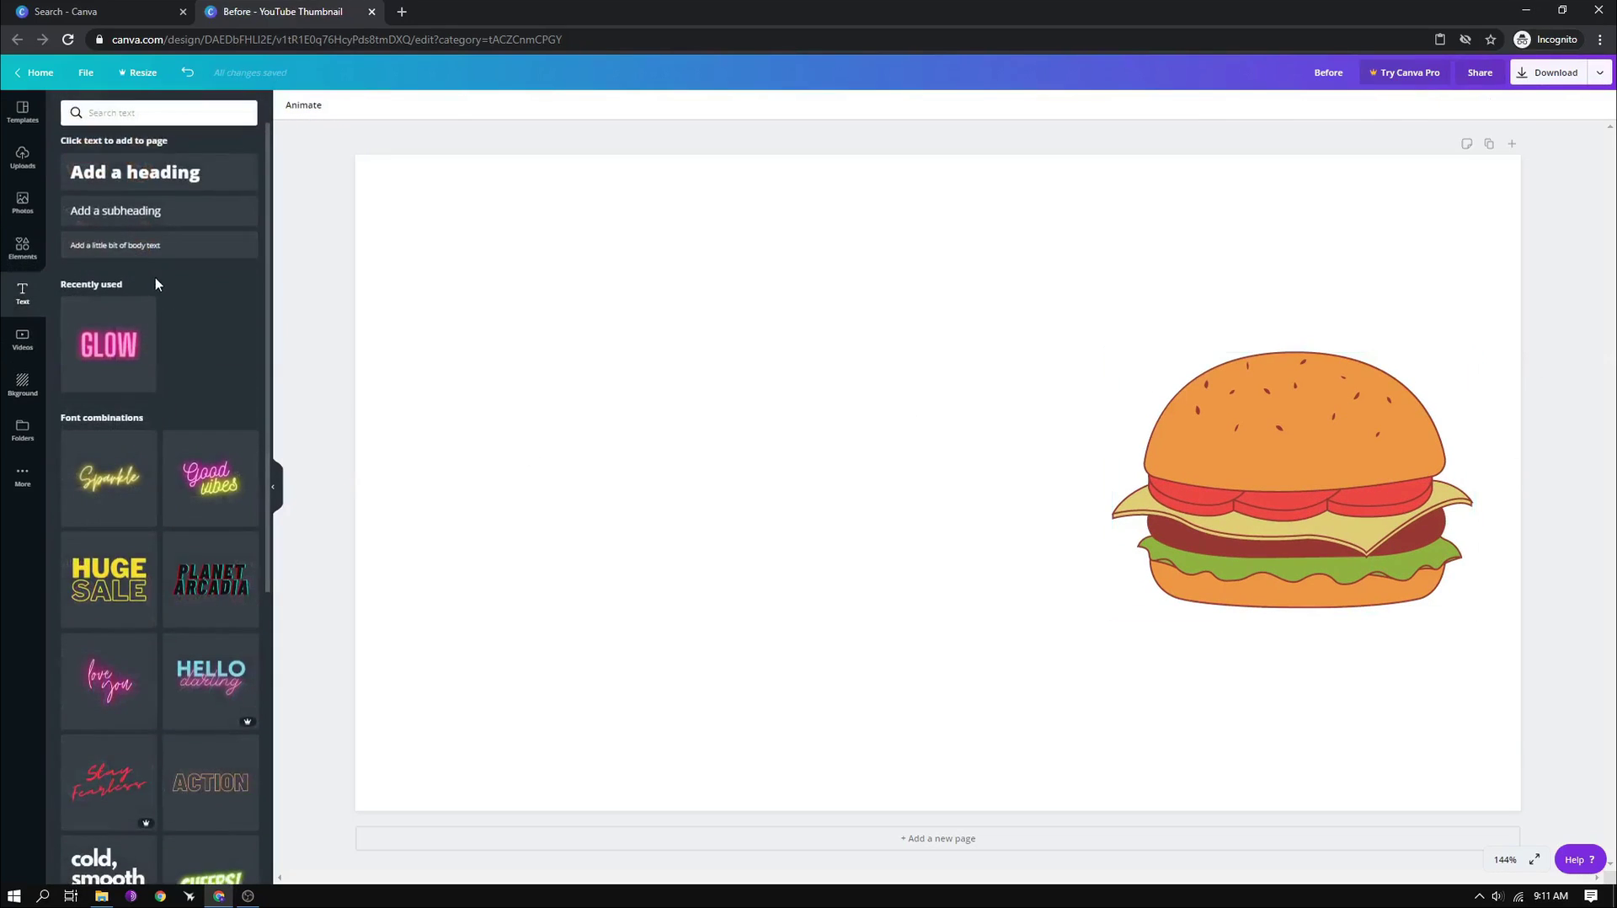
left_click(152, 245)
key("BackSpace")
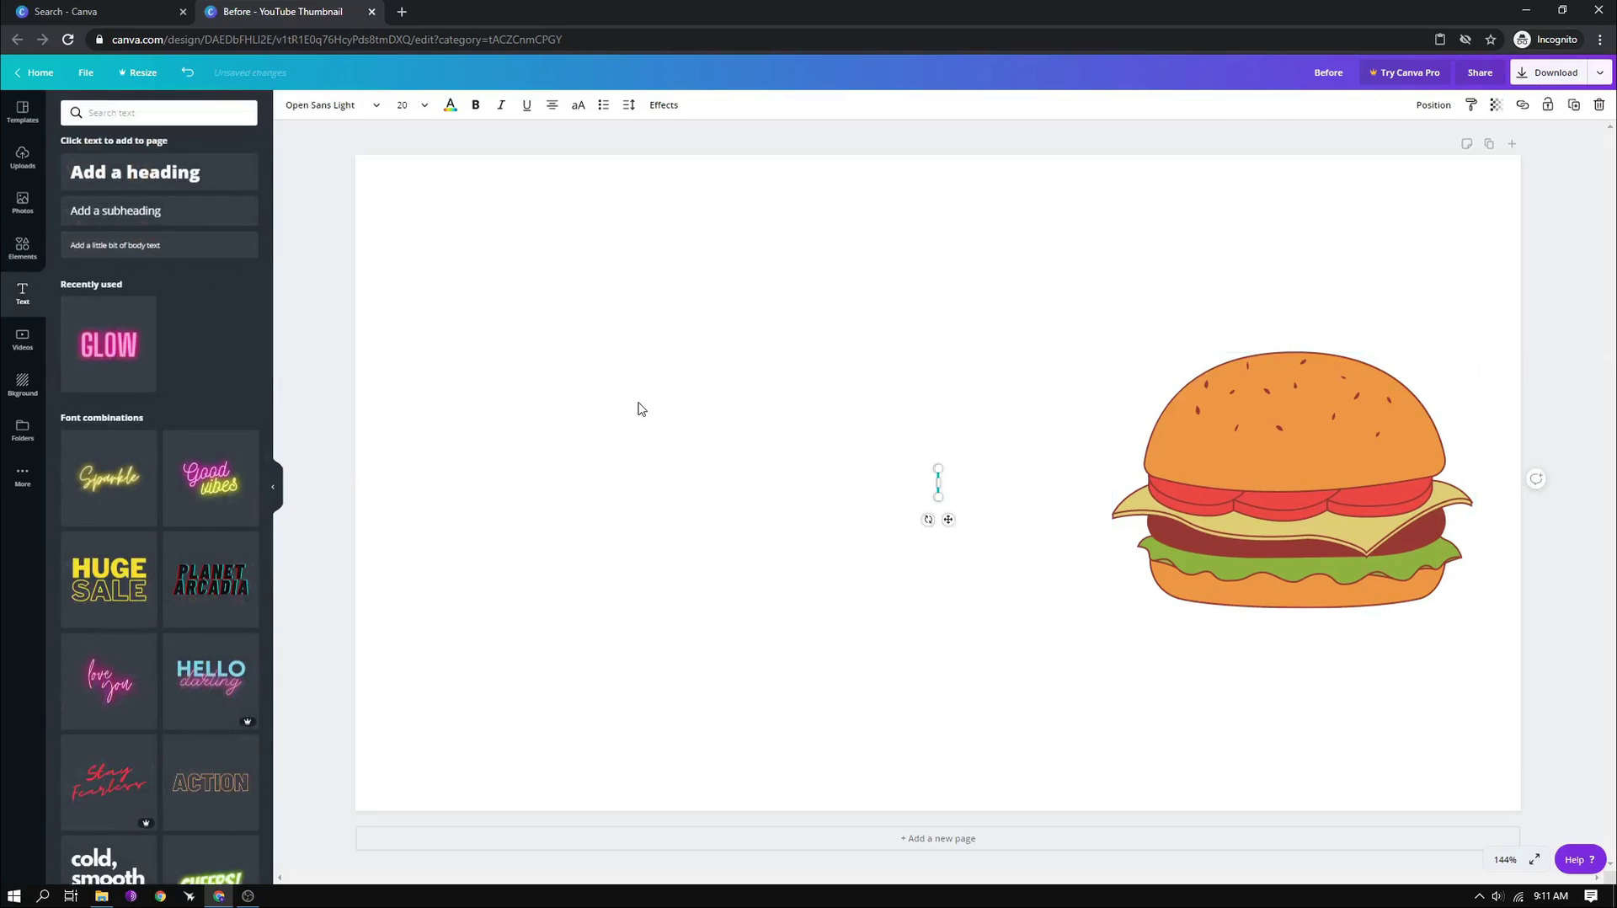
type("best bu")
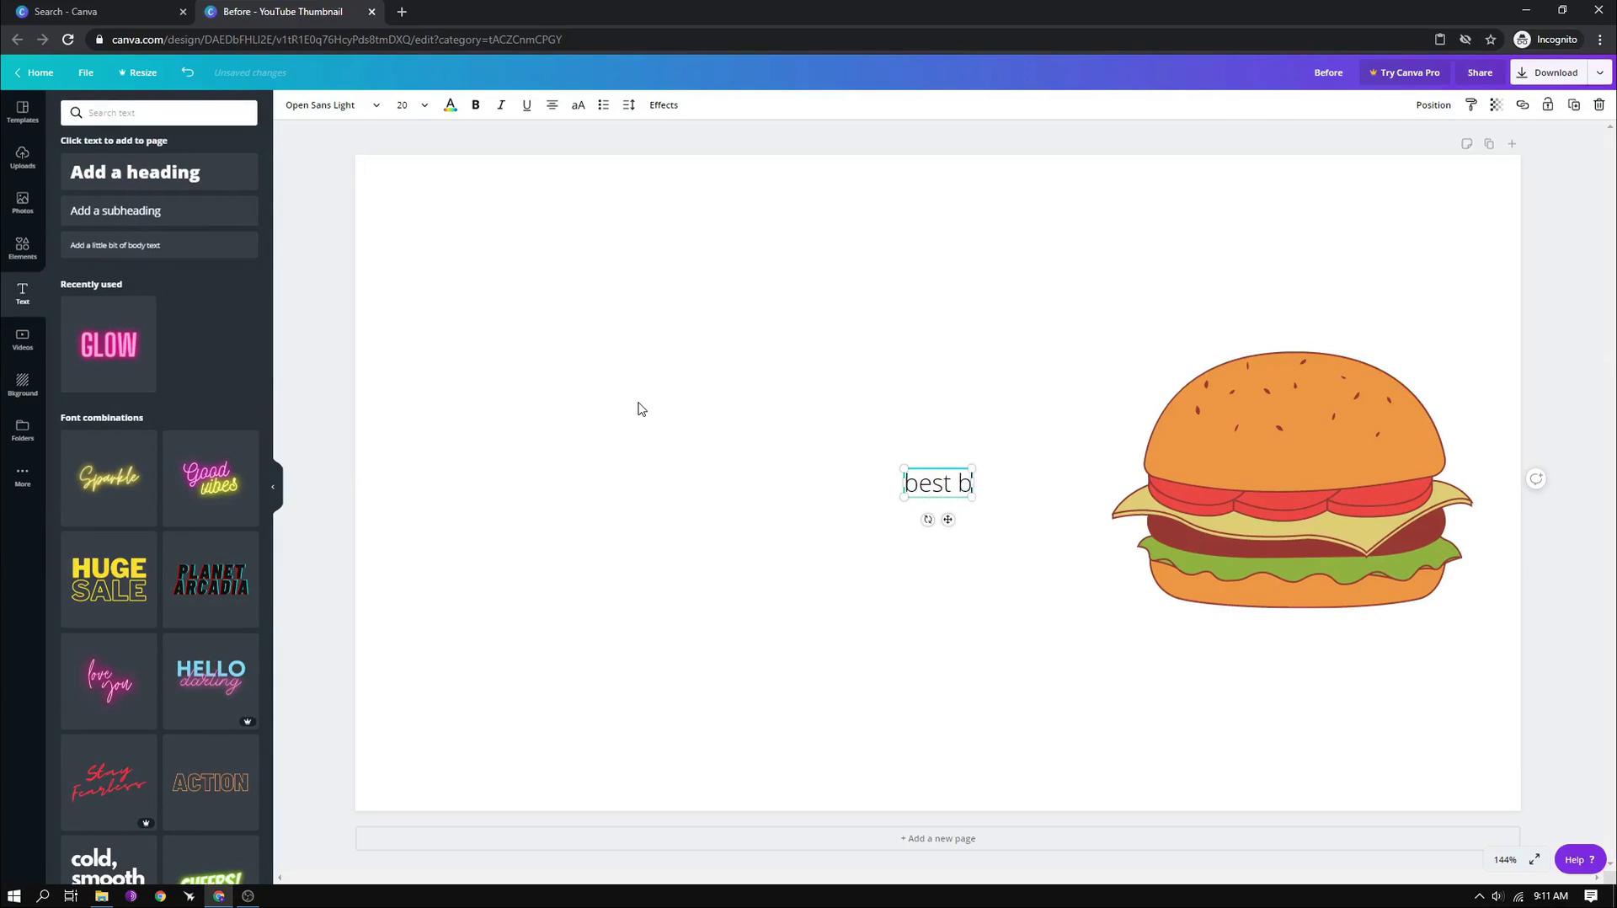
type("g")
key("BackSpace")
type("r")
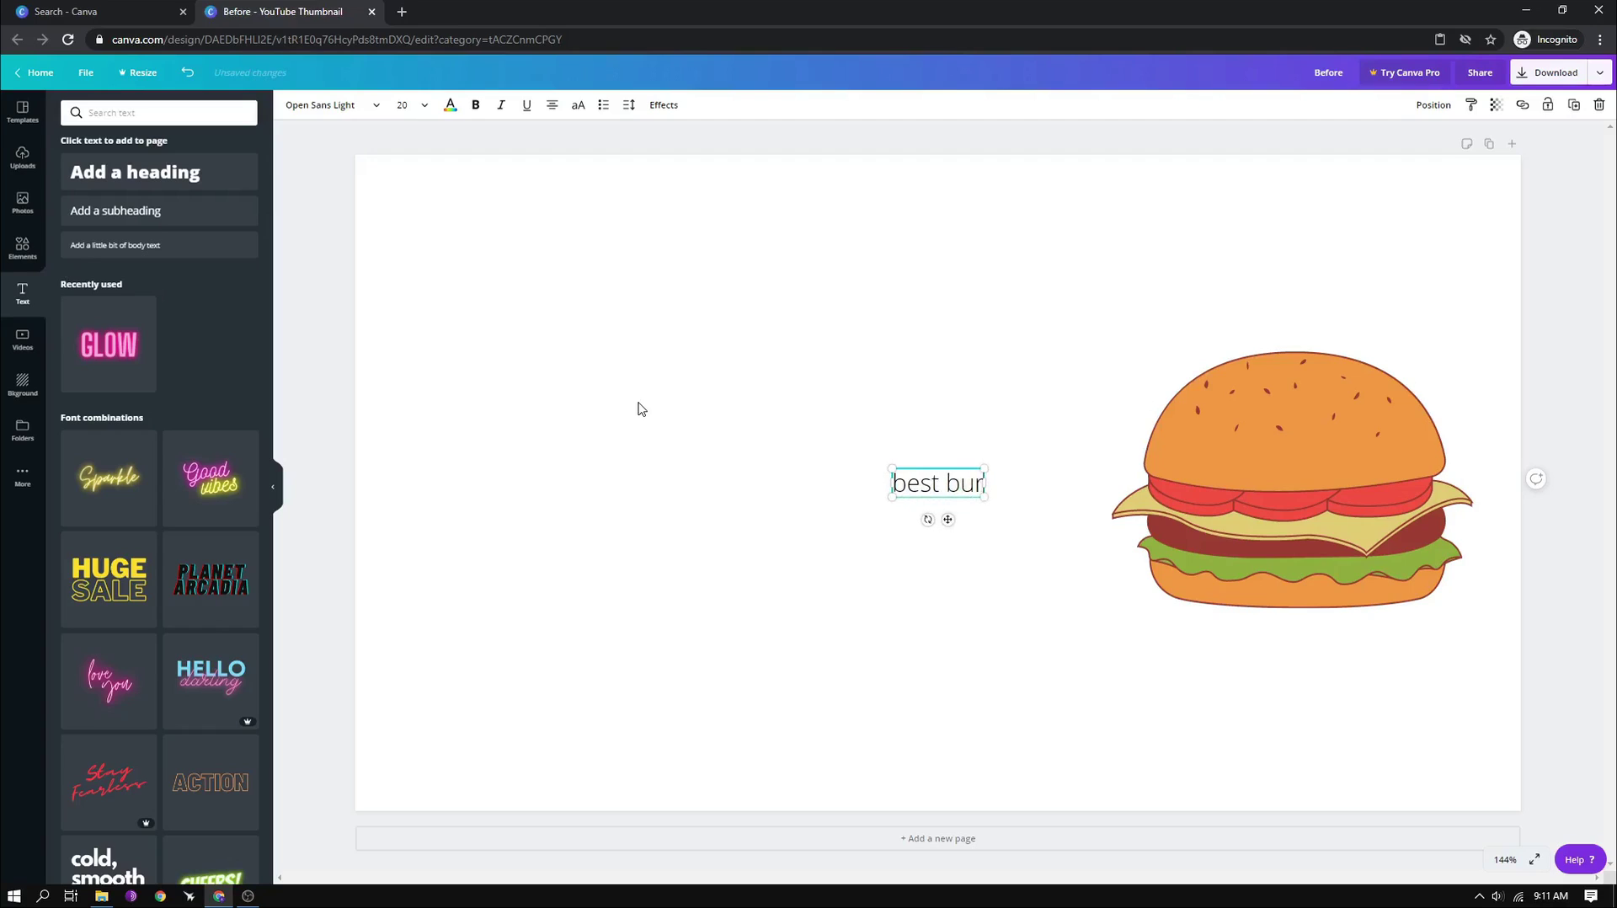
type("ger recipe")
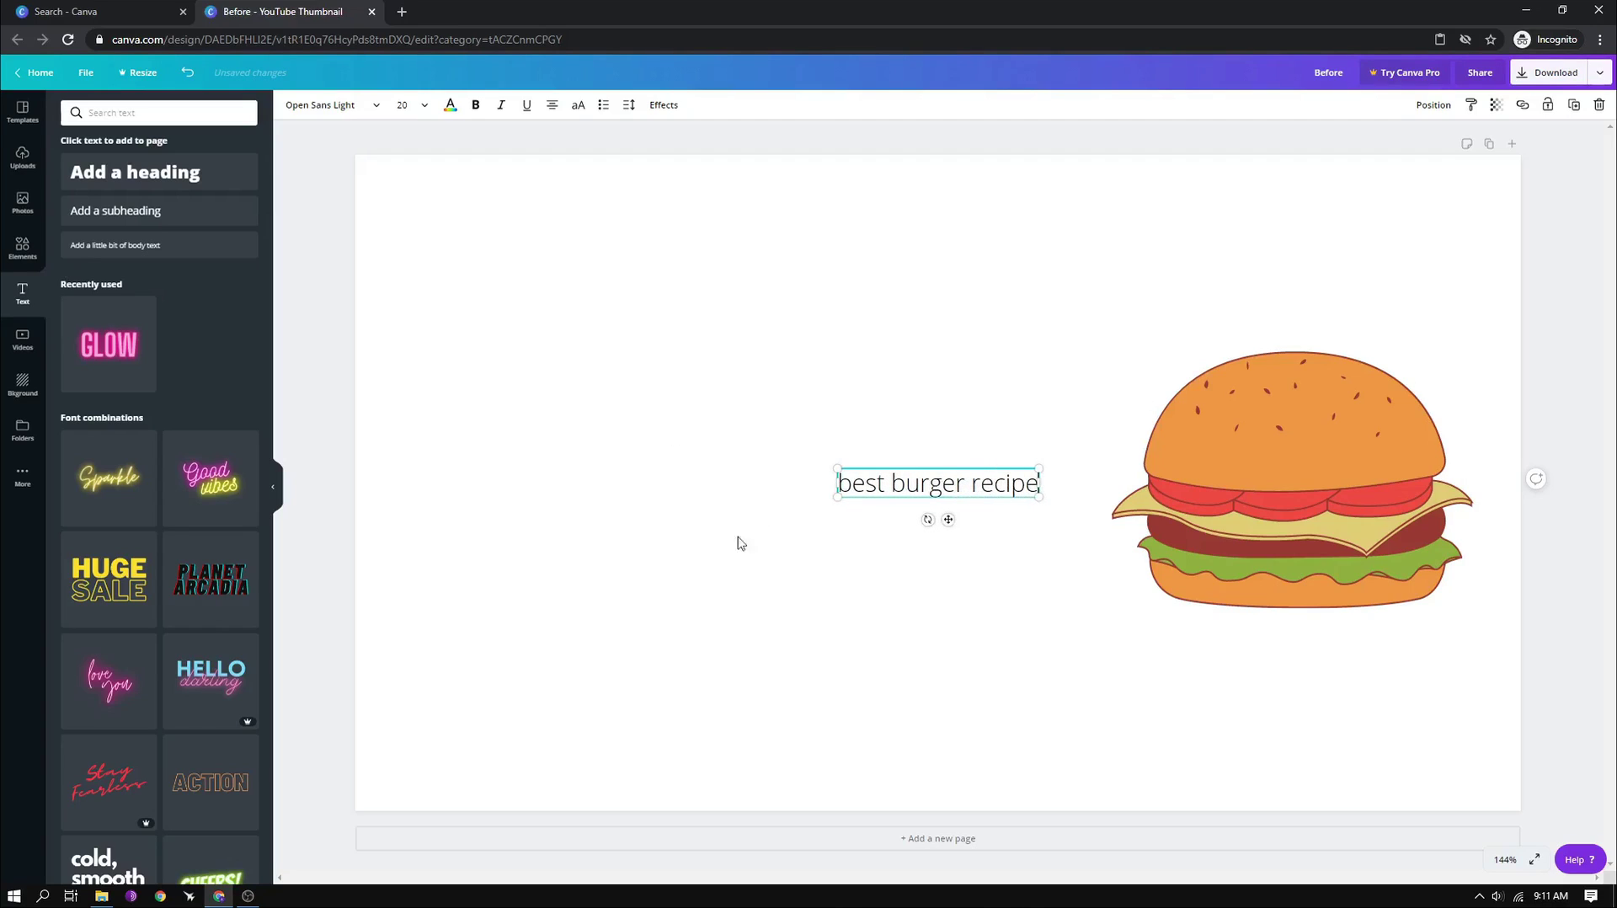
Enlarge the caption and position it beside the burger
left_click_drag(934, 463, 692, 412)
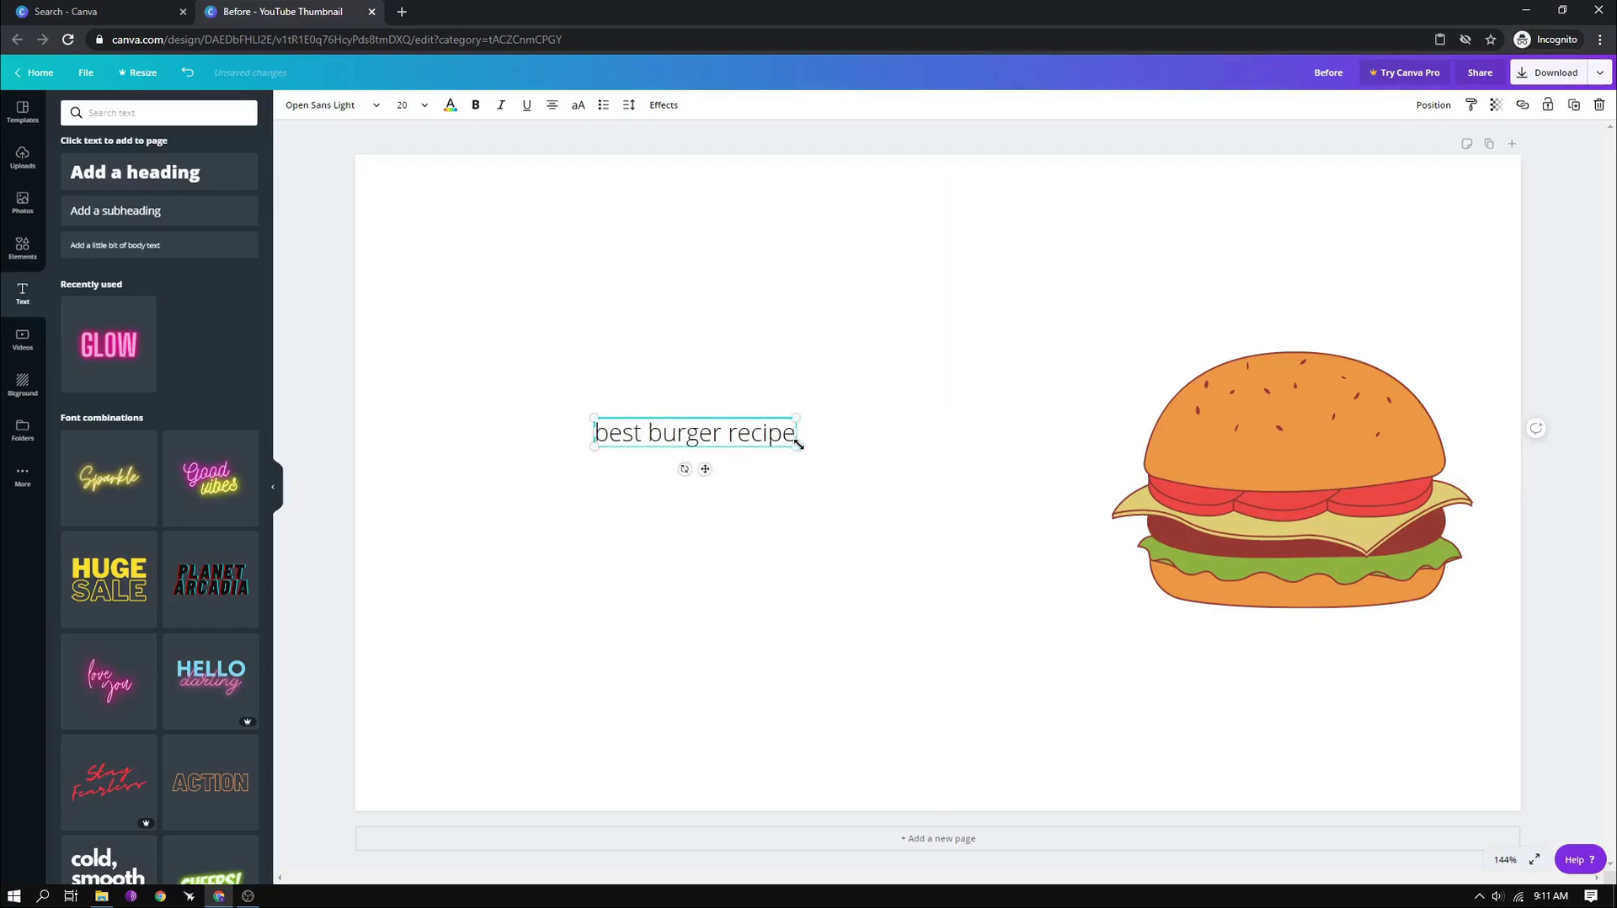
left_click_drag(798, 444, 1025, 479)
double_click(621, 421)
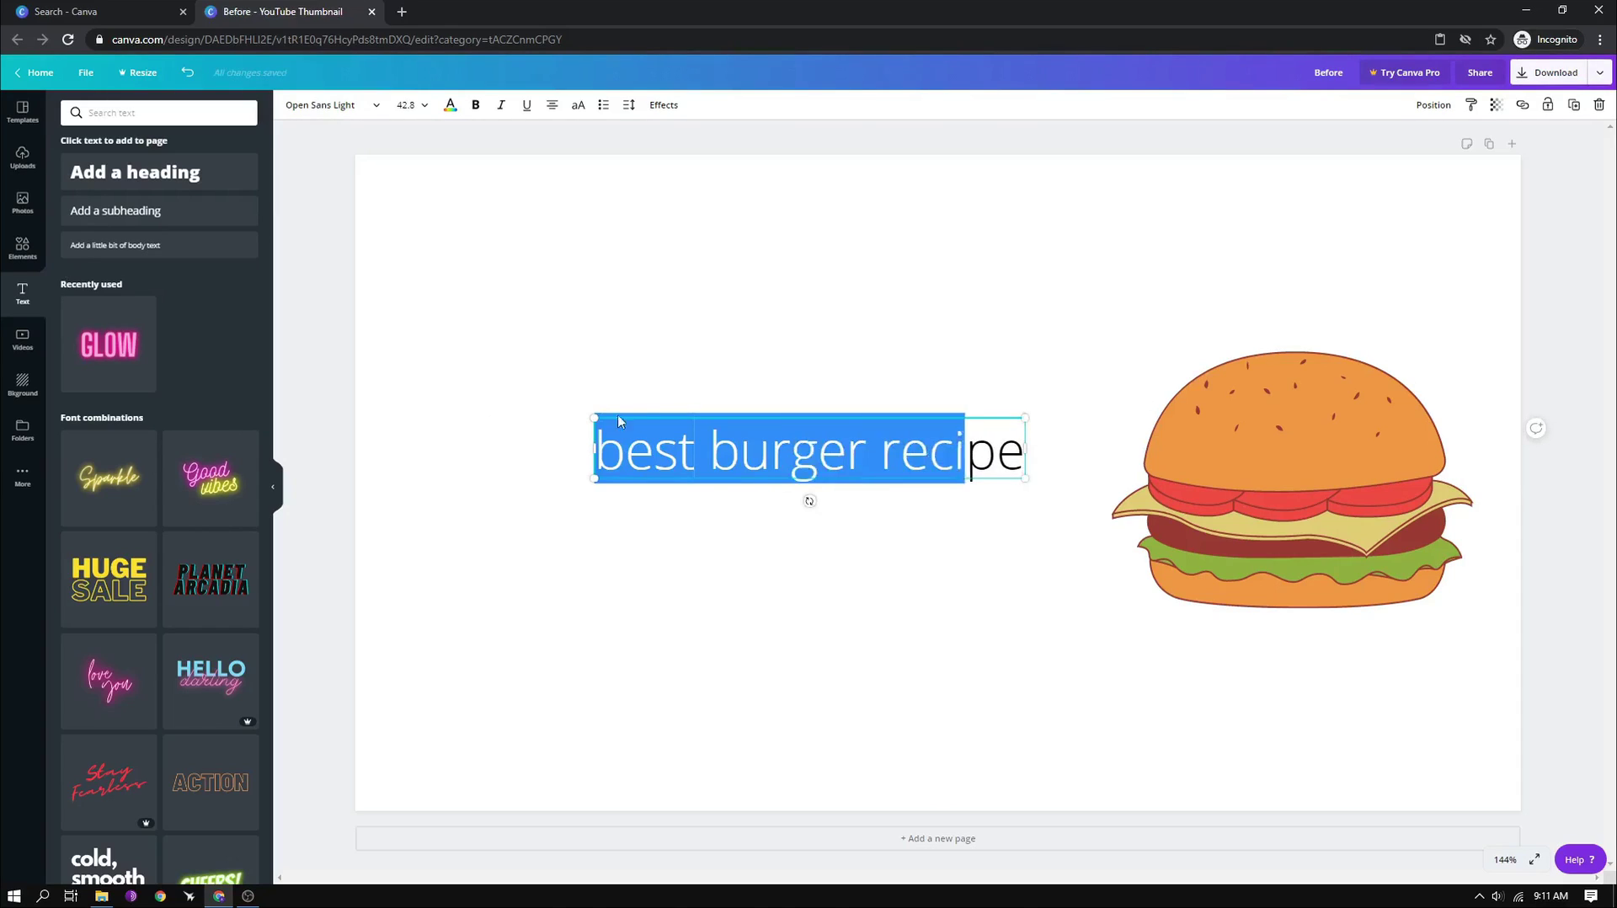
left_click(614, 408)
left_click(591, 417)
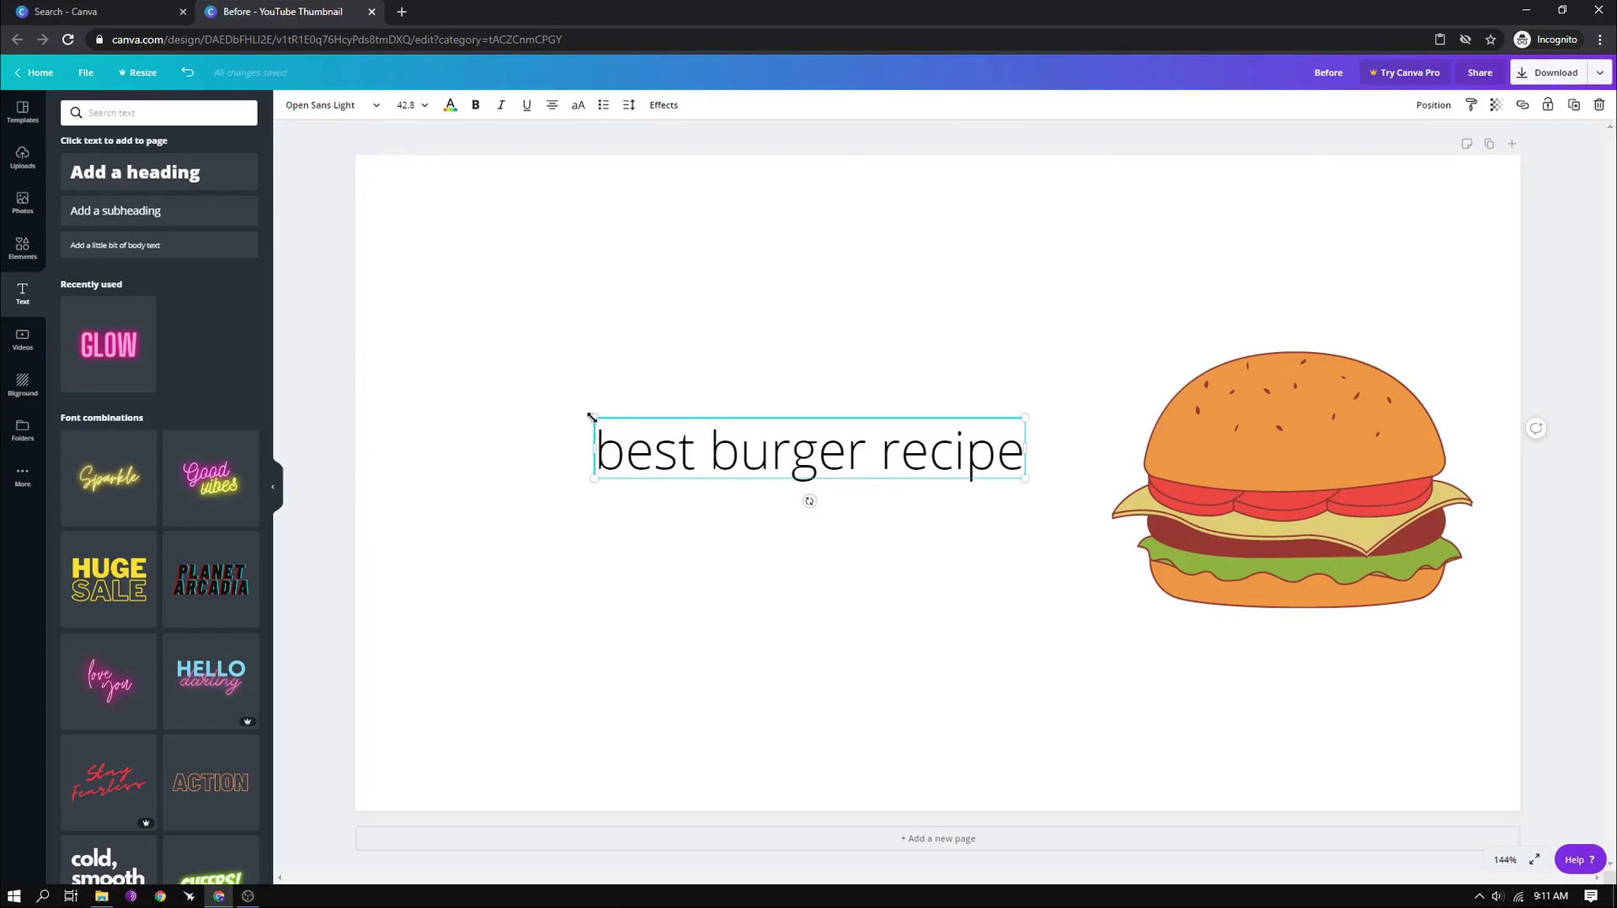
left_click_drag(591, 417, 370, 387)
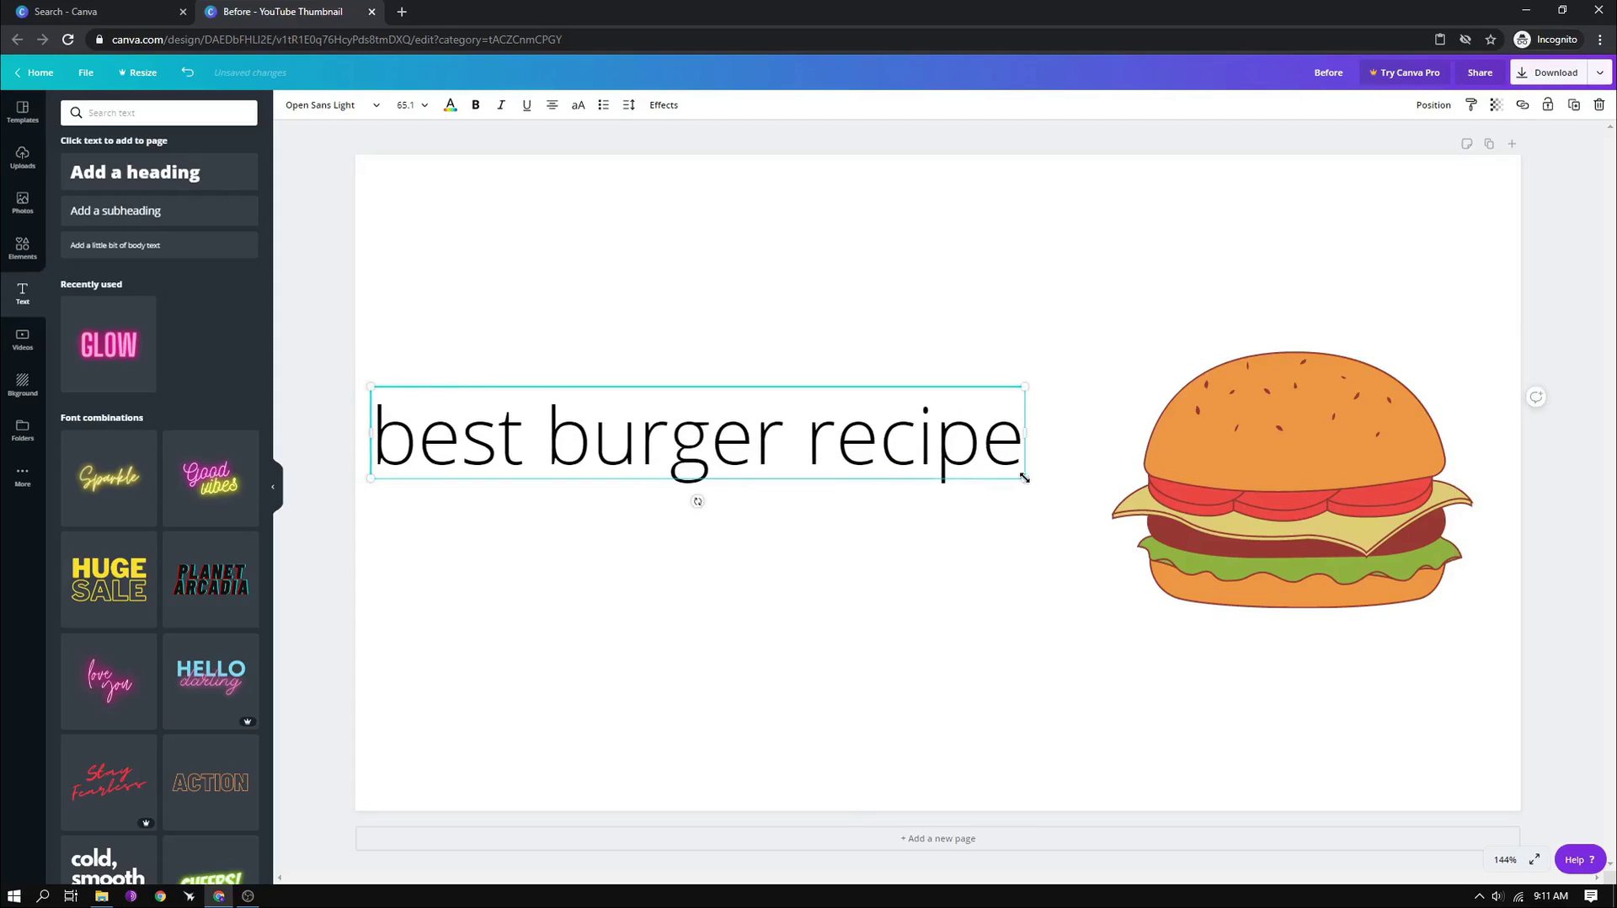
left_click_drag(1024, 478, 1103, 489)
mouse_move(829, 449)
left_mouse_down()
mouse_move(861, 446)
mouse_move(837, 493)
left_mouse_up()
left_click(1531, 440)
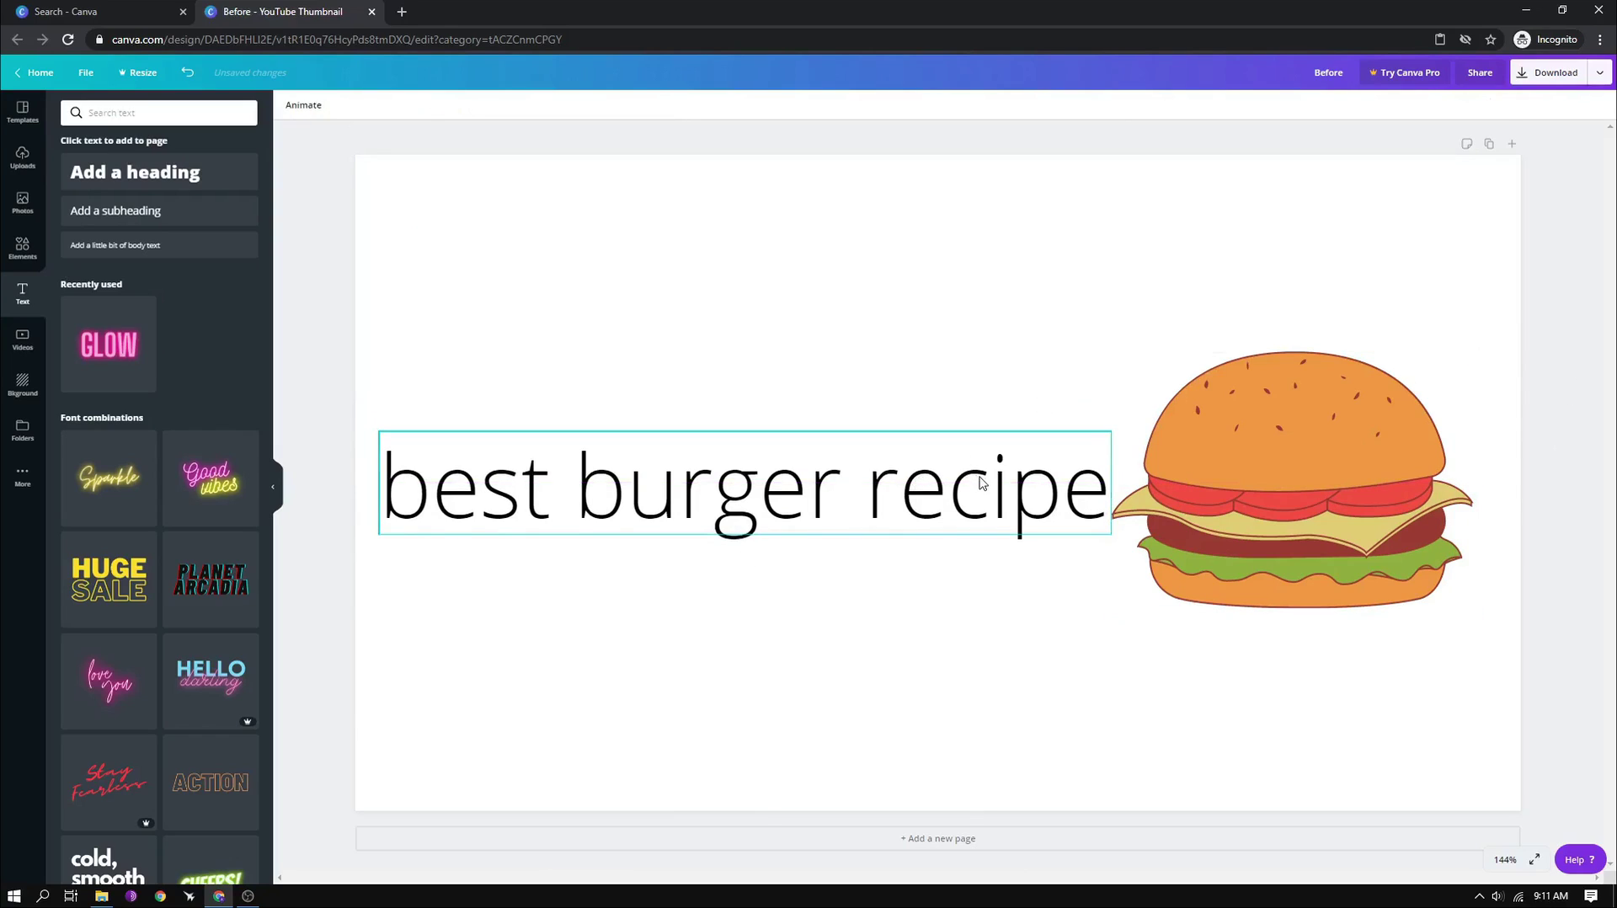
Delete both the caption and the burger graphic
left_click(876, 526)
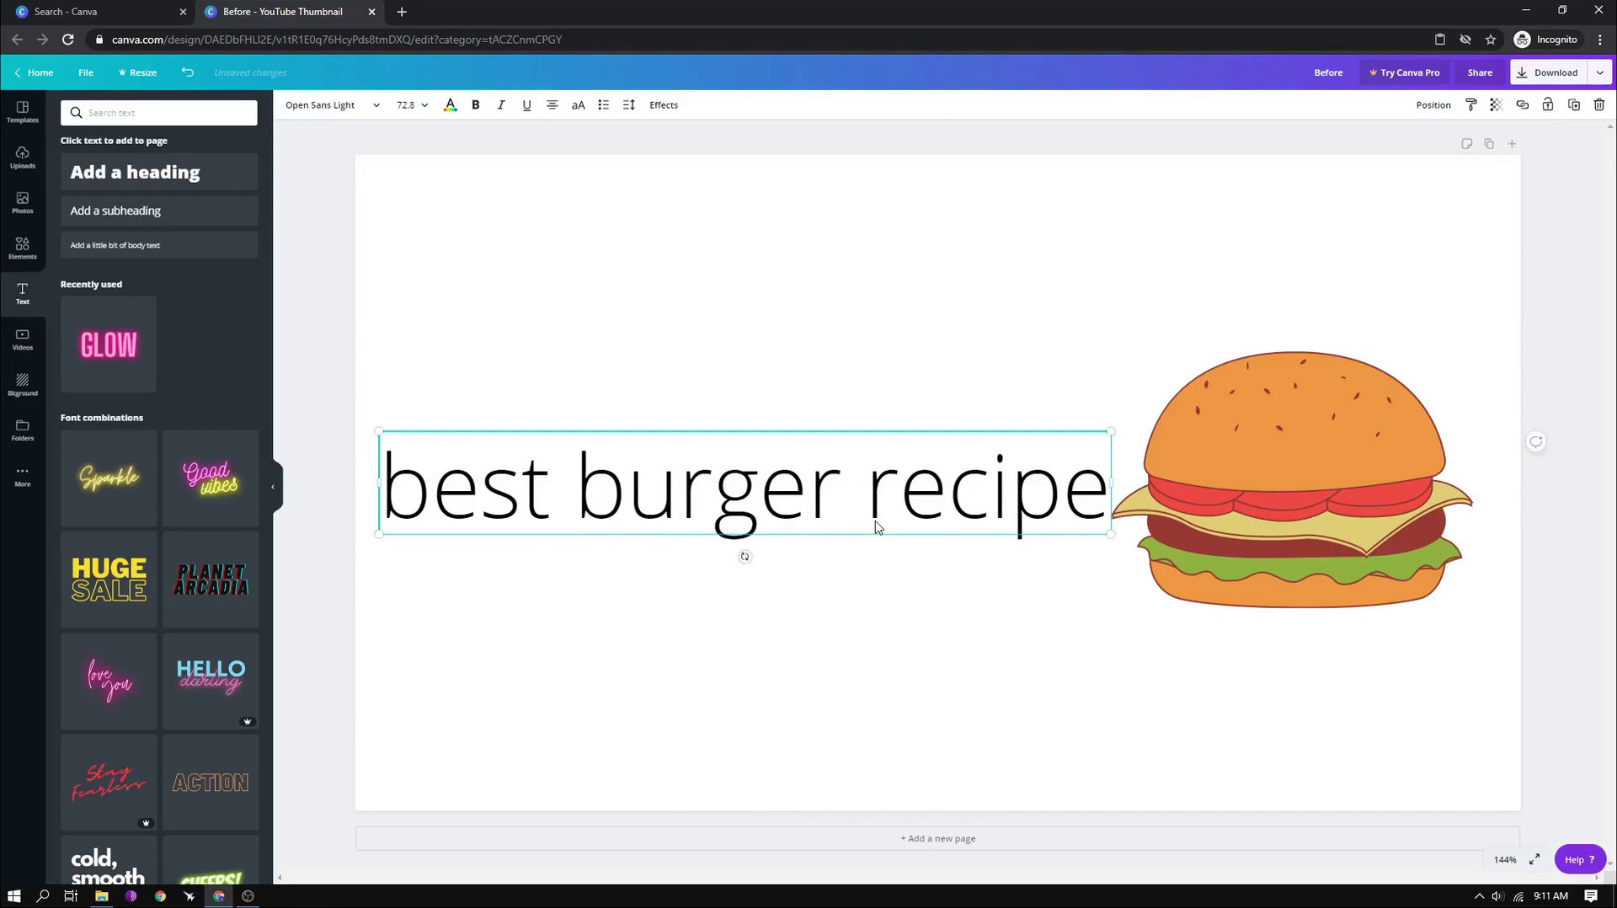
key("Delete")
left_click(1272, 480)
key("Delete")
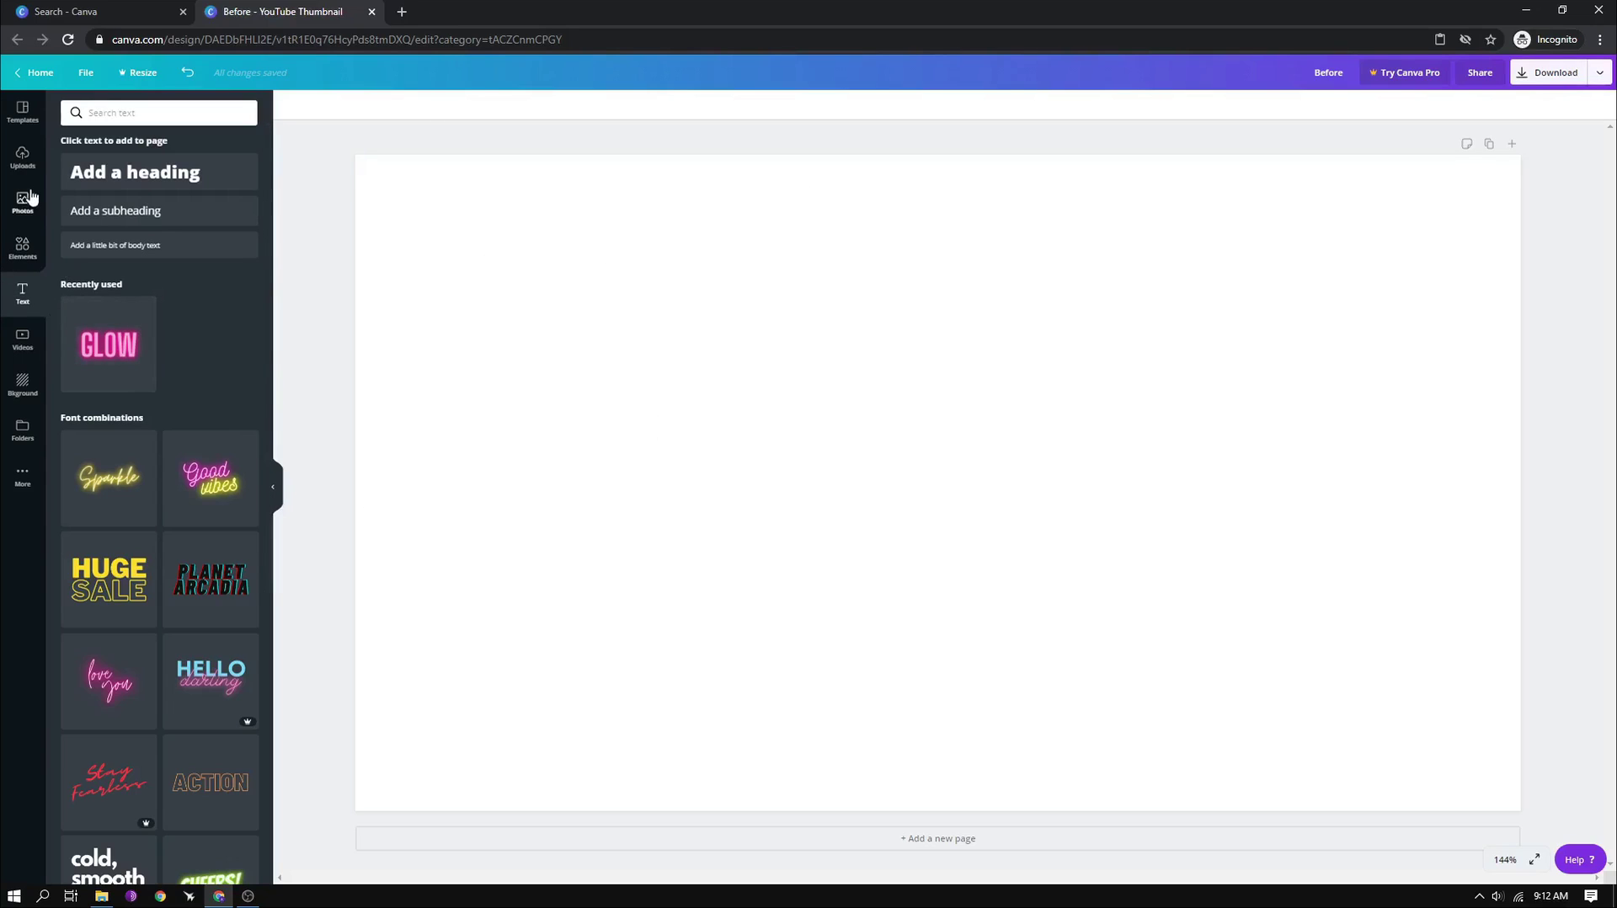
Search Elements for 'yooutube' and place the red play-button logo near the top centre
left_click(23, 250)
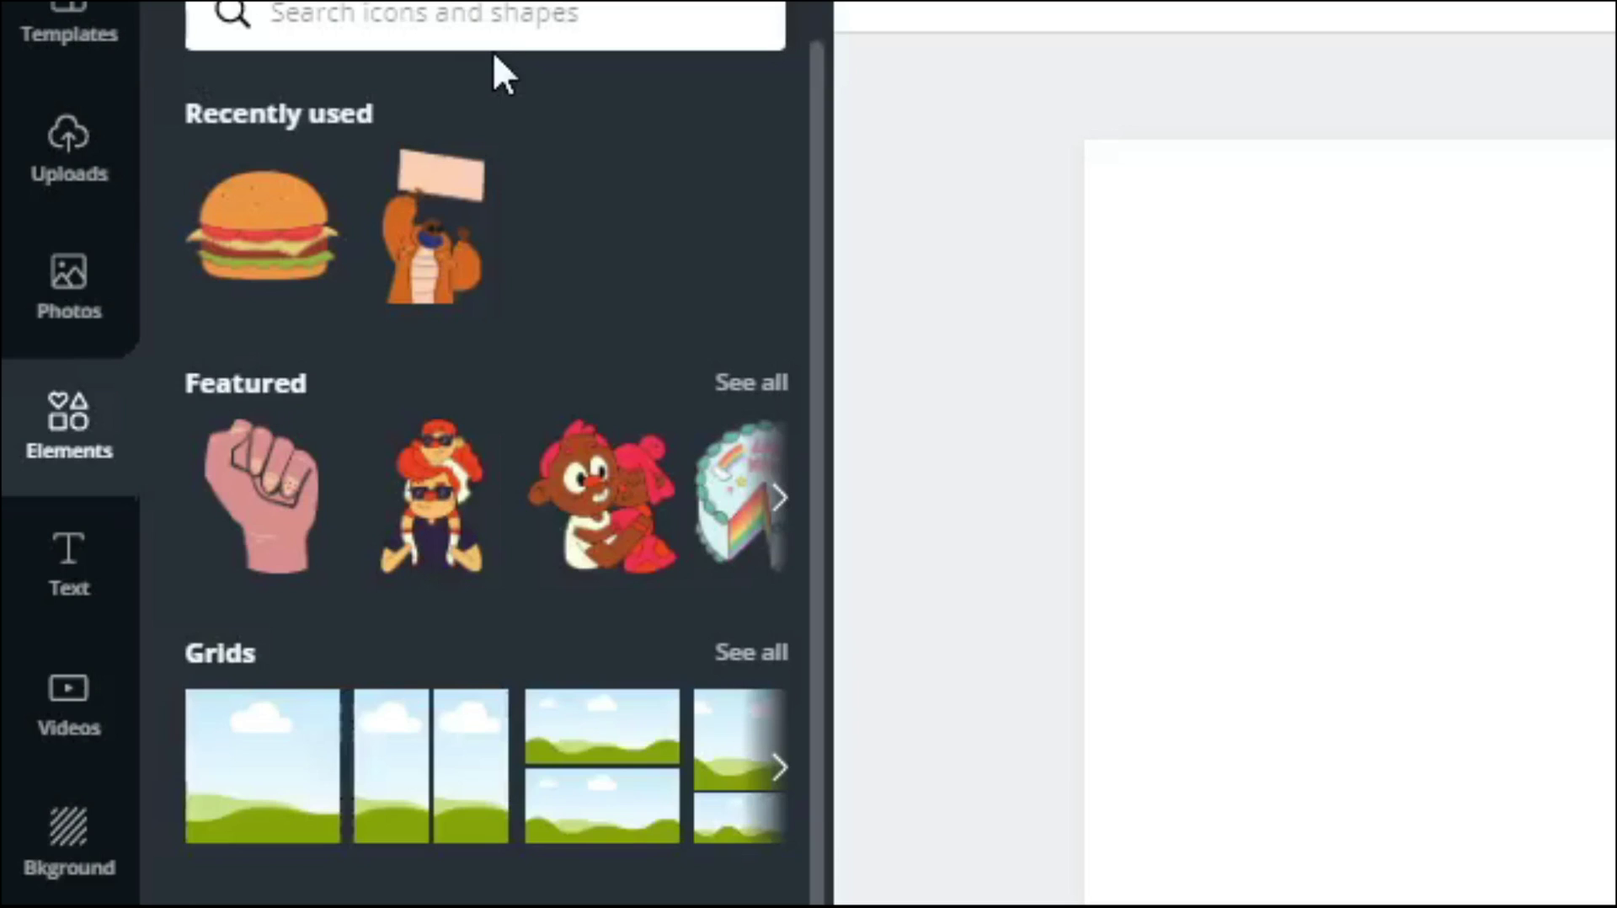
left_click(464, 10)
type("yoo")
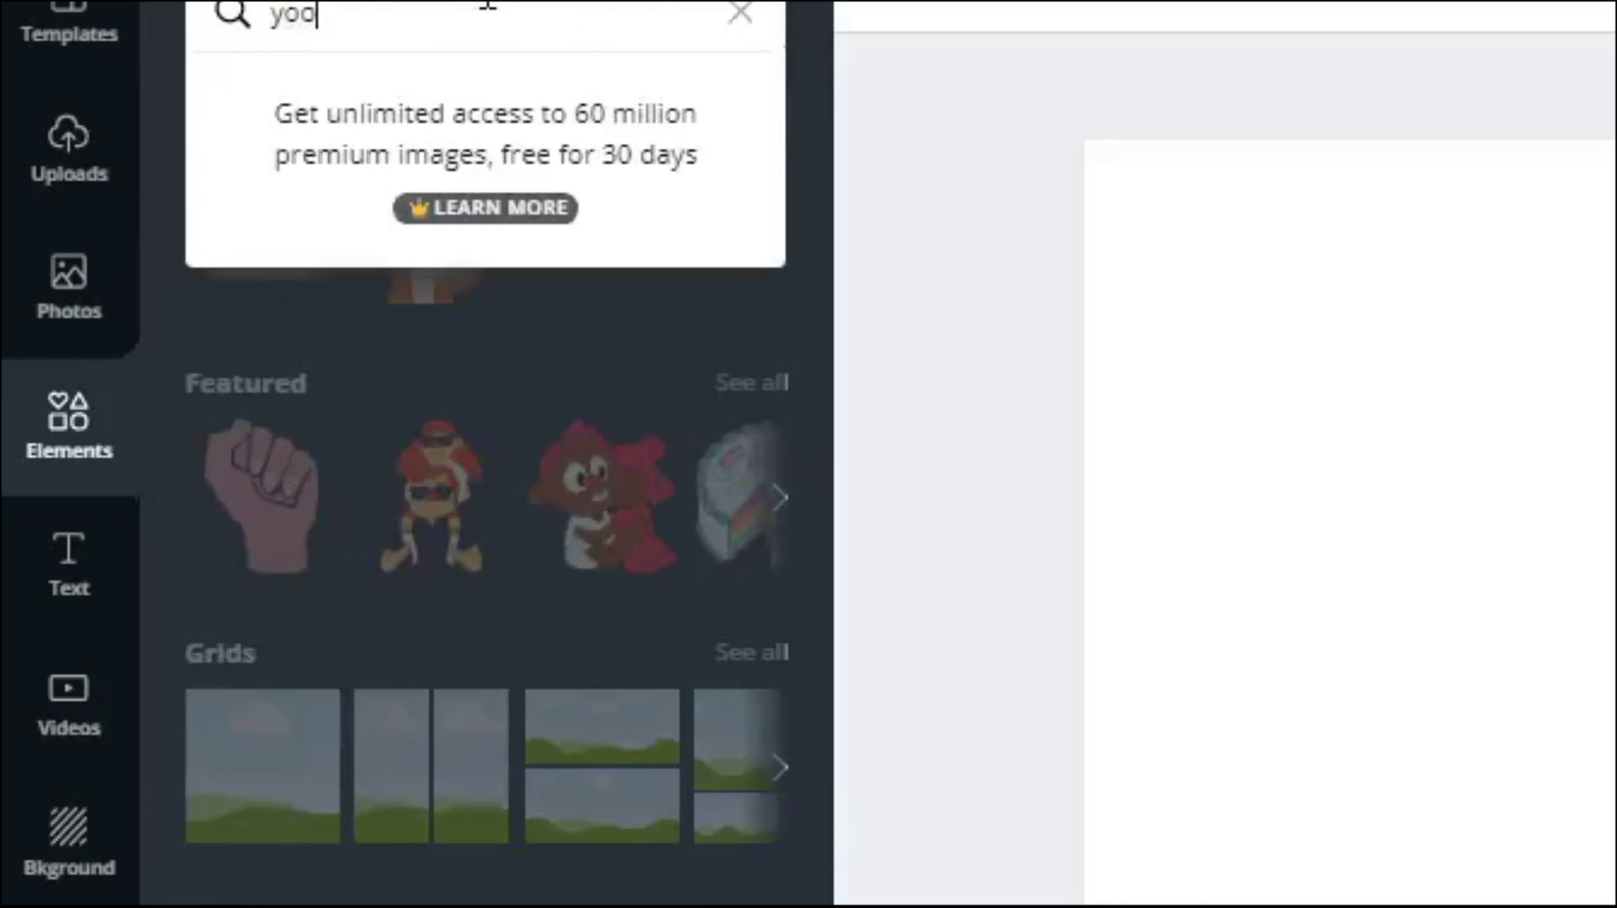
type("utube")
key("Return")
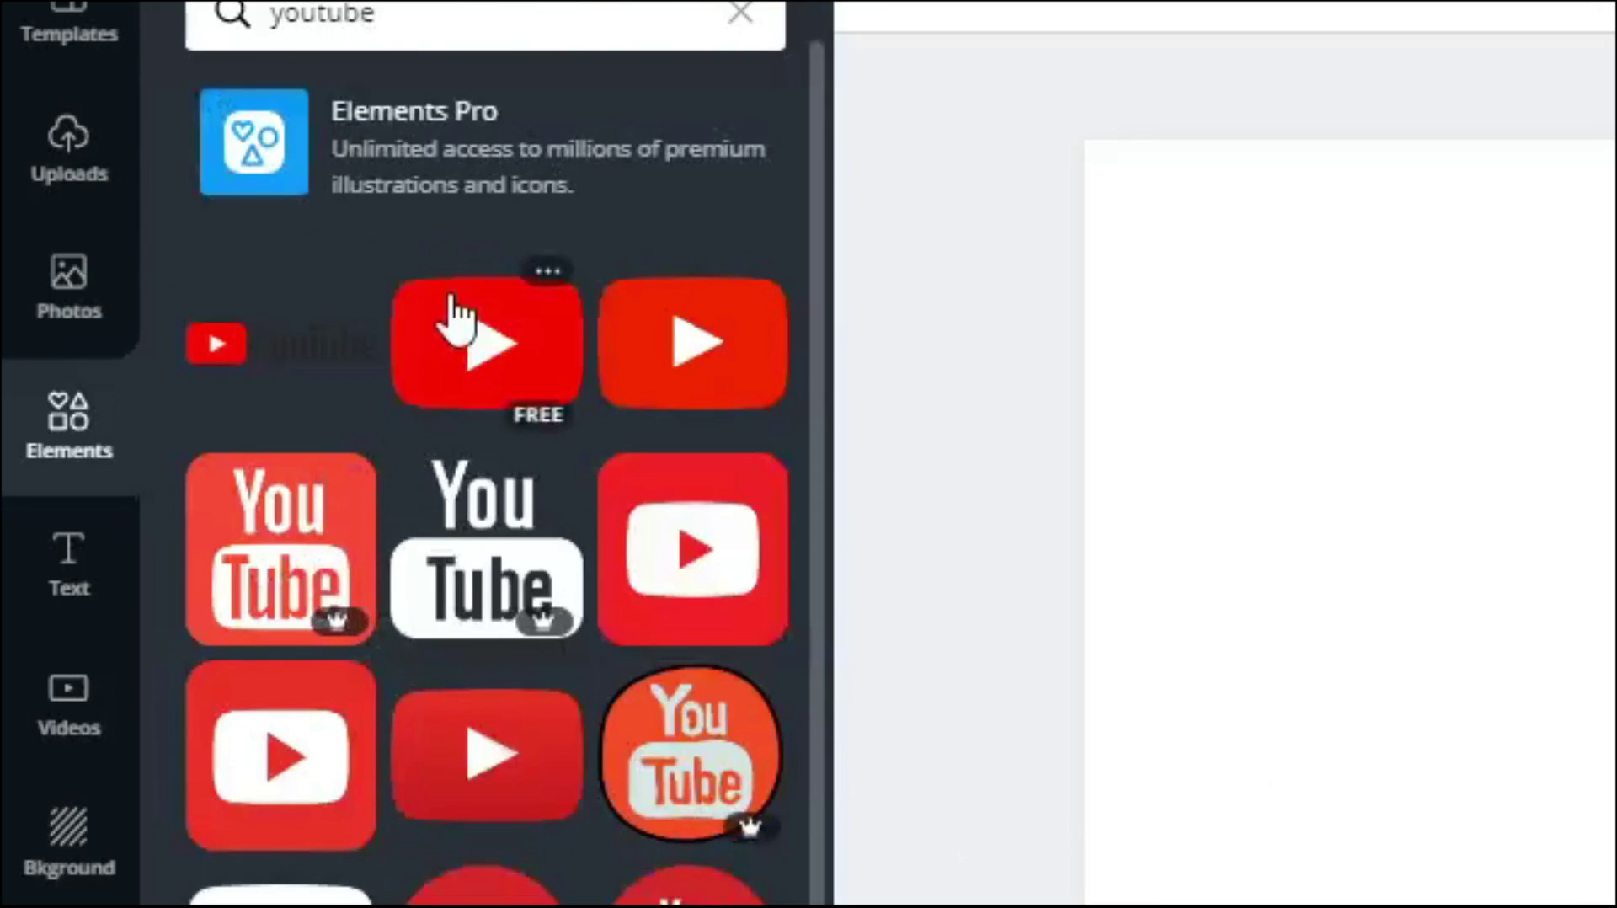
mouse_move(488, 342)
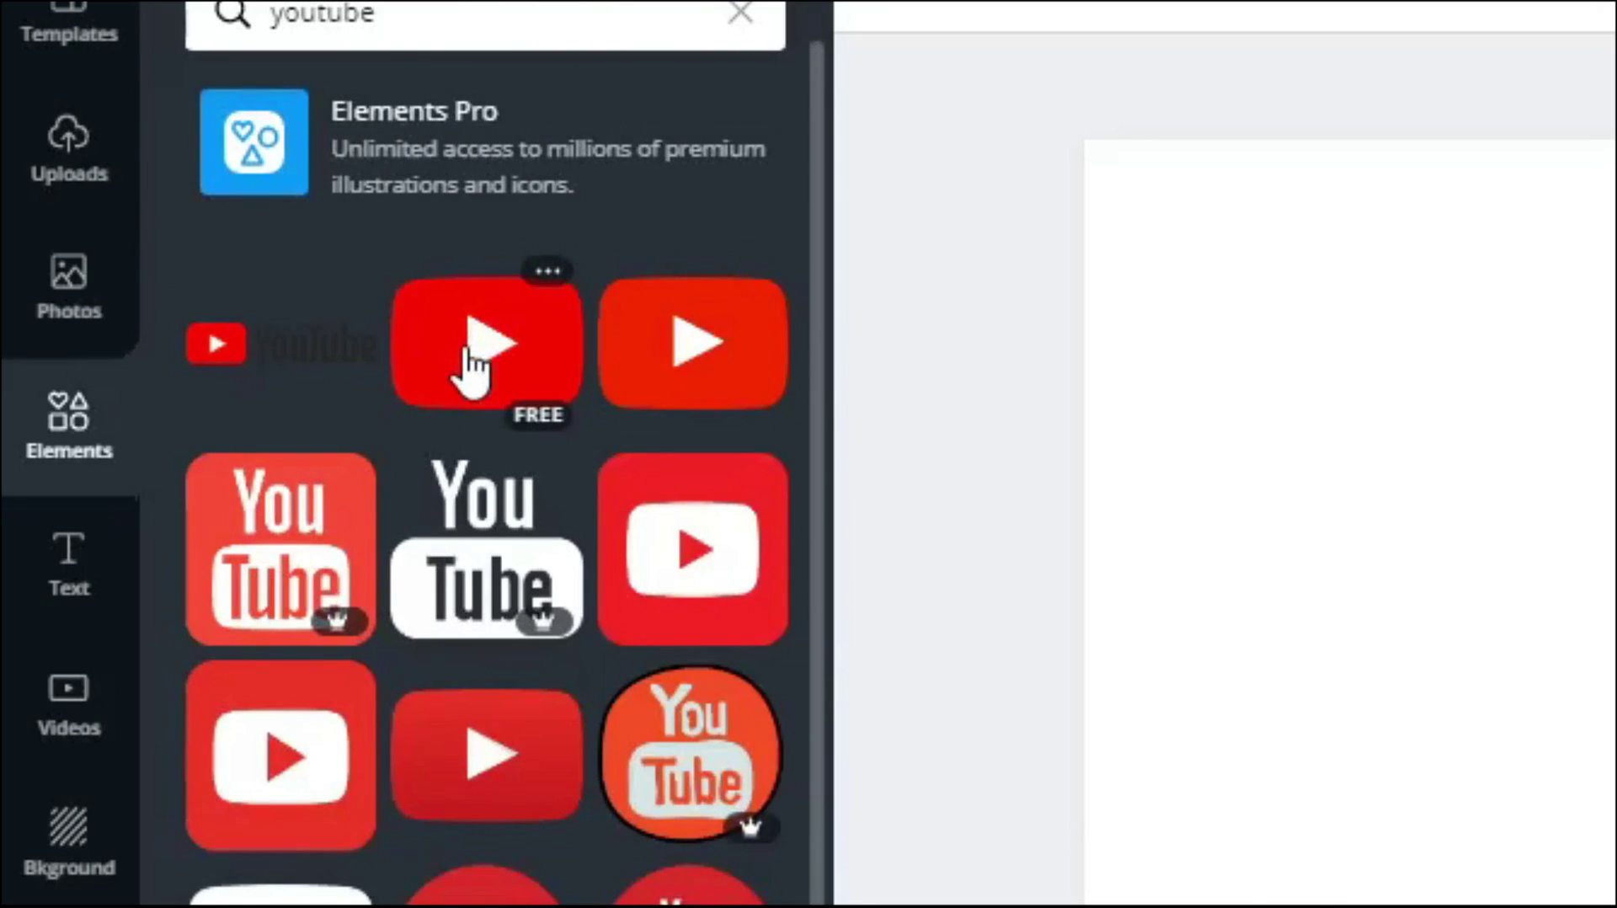
left_click(471, 362)
mouse_move(927, 515)
left_mouse_down()
mouse_move(1213, 351)
mouse_move(1280, 430)
mouse_move(967, 386)
mouse_move(948, 343)
mouse_move(963, 336)
mouse_move(927, 330)
left_mouse_up()
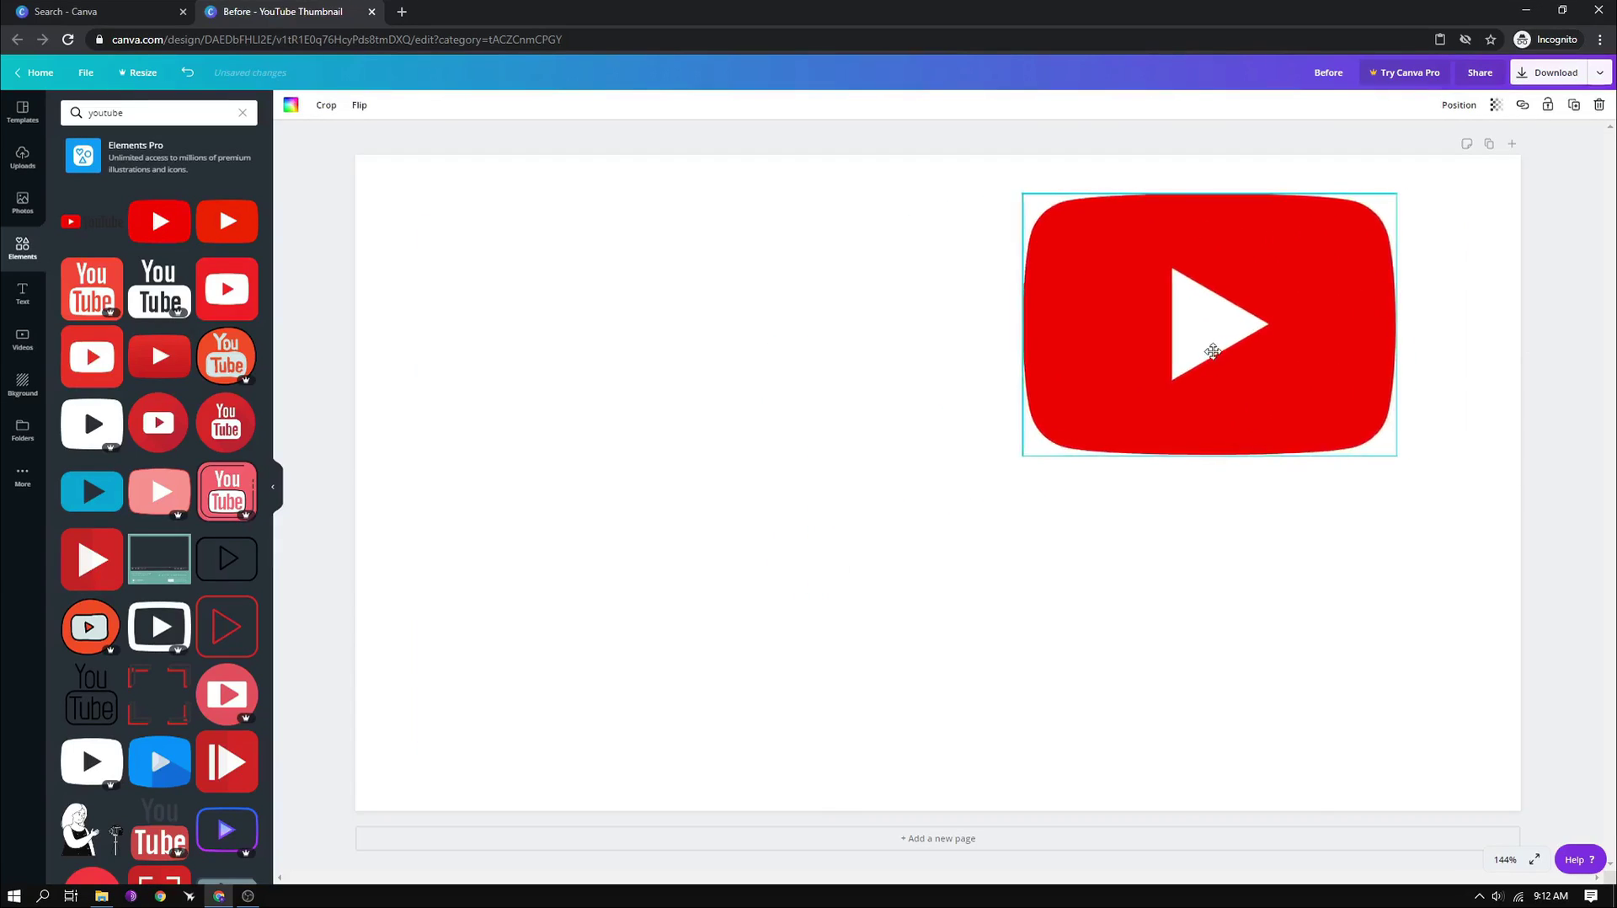
left_click(1550, 301)
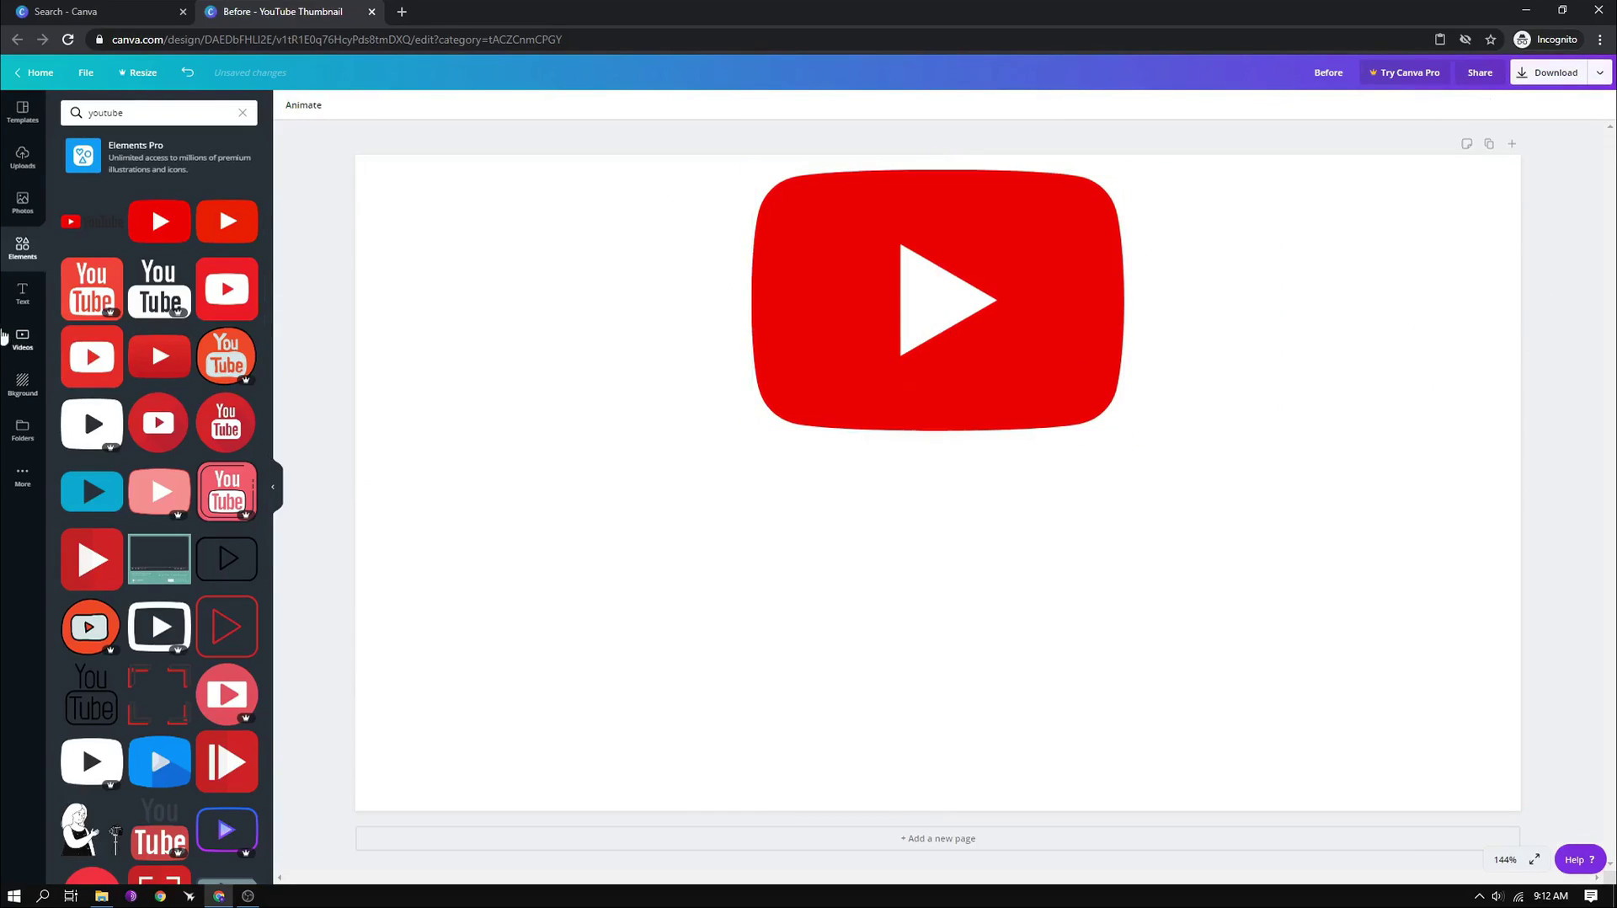
Add a body text box reading 'Youtube ban in Pakistan', fixing the wrongly capitalised O
left_click(23, 293)
left_click(138, 245)
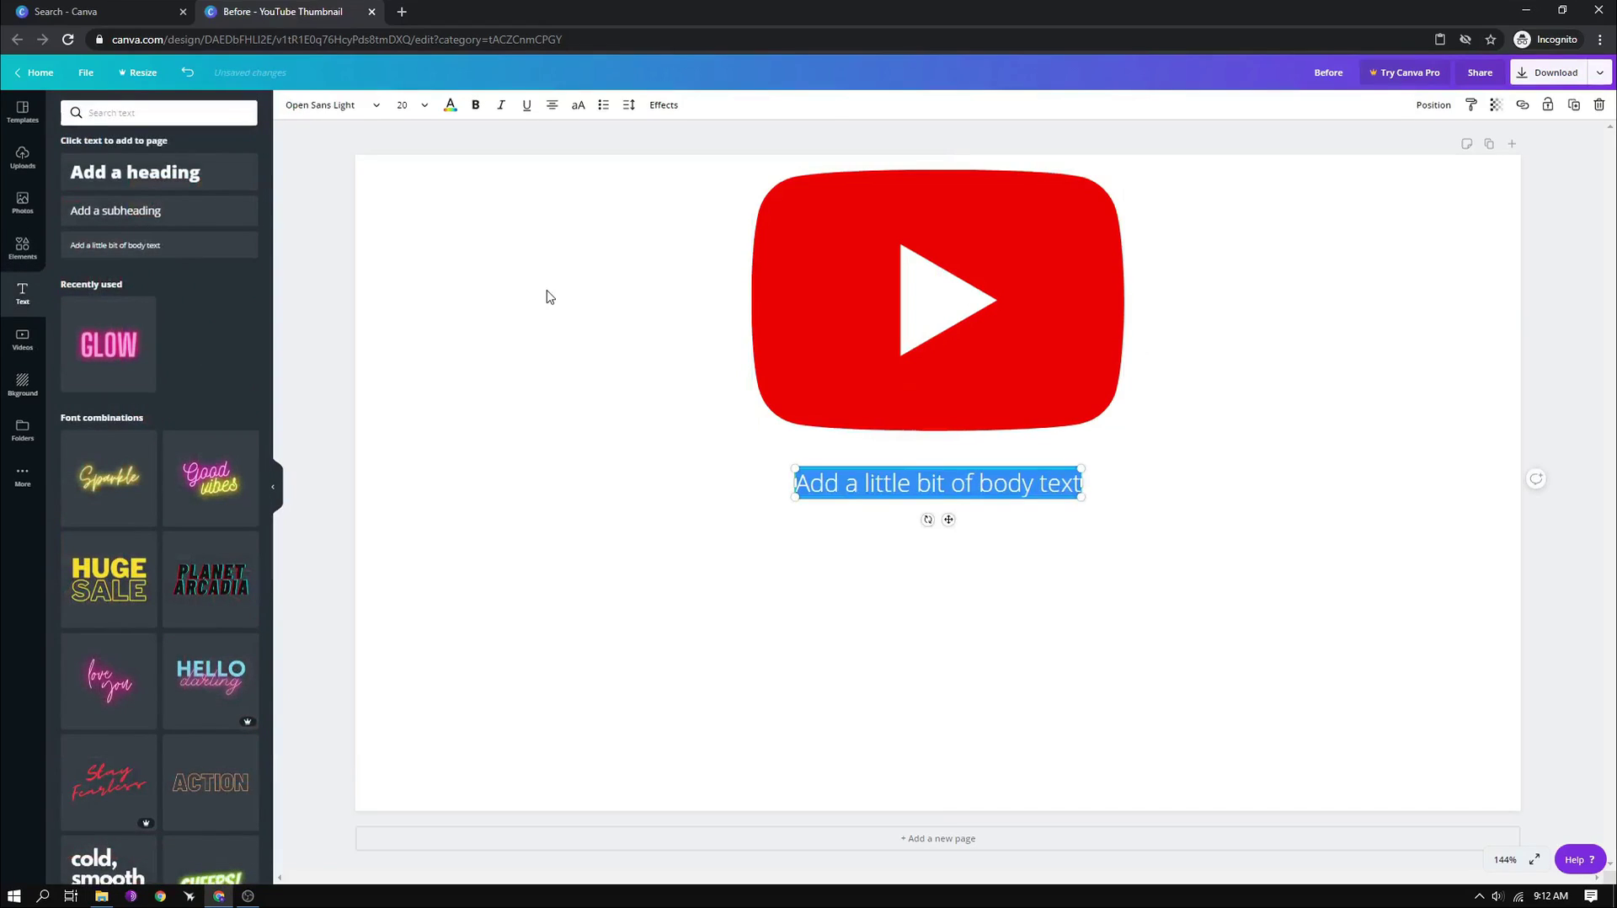
key("BackSpace")
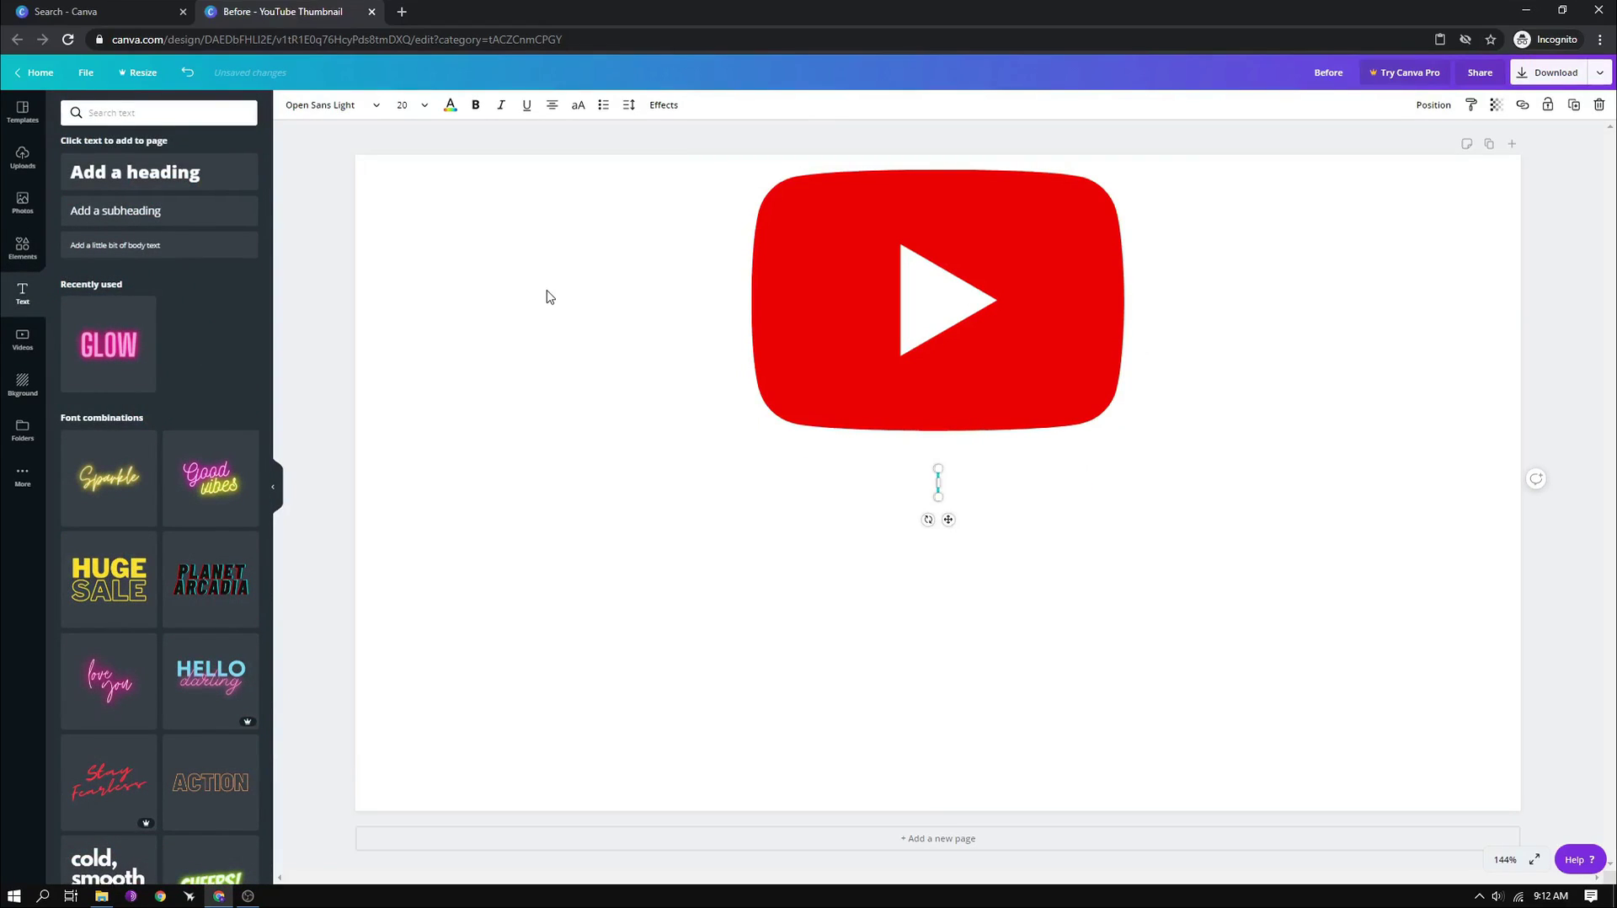
type("YOu")
type("tube ban in")
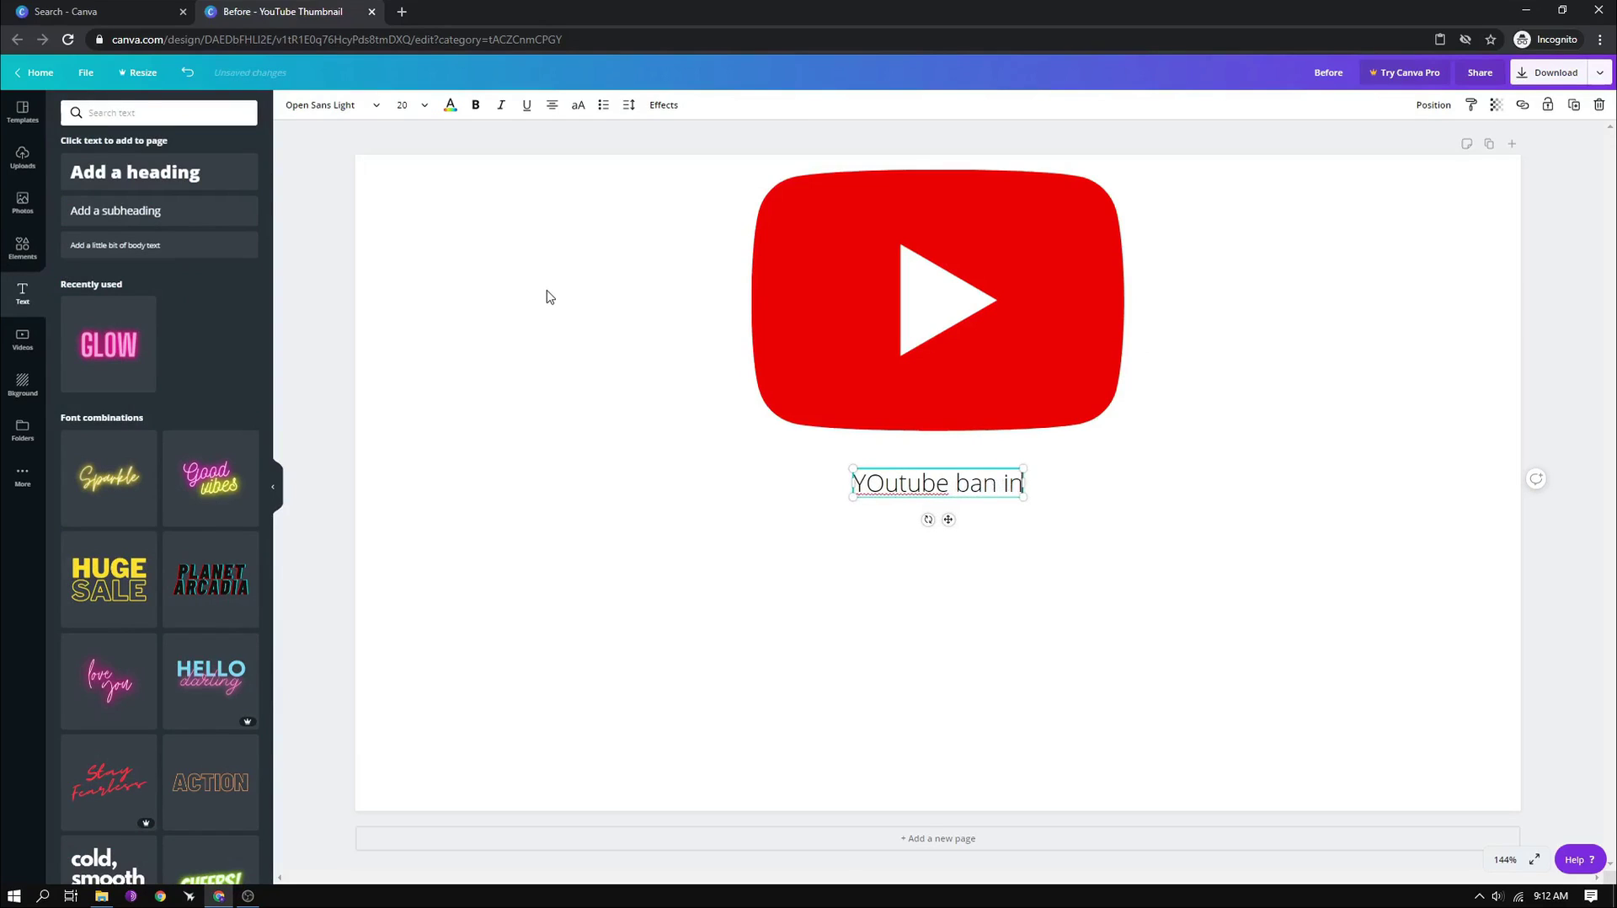
type(" Pakistan")
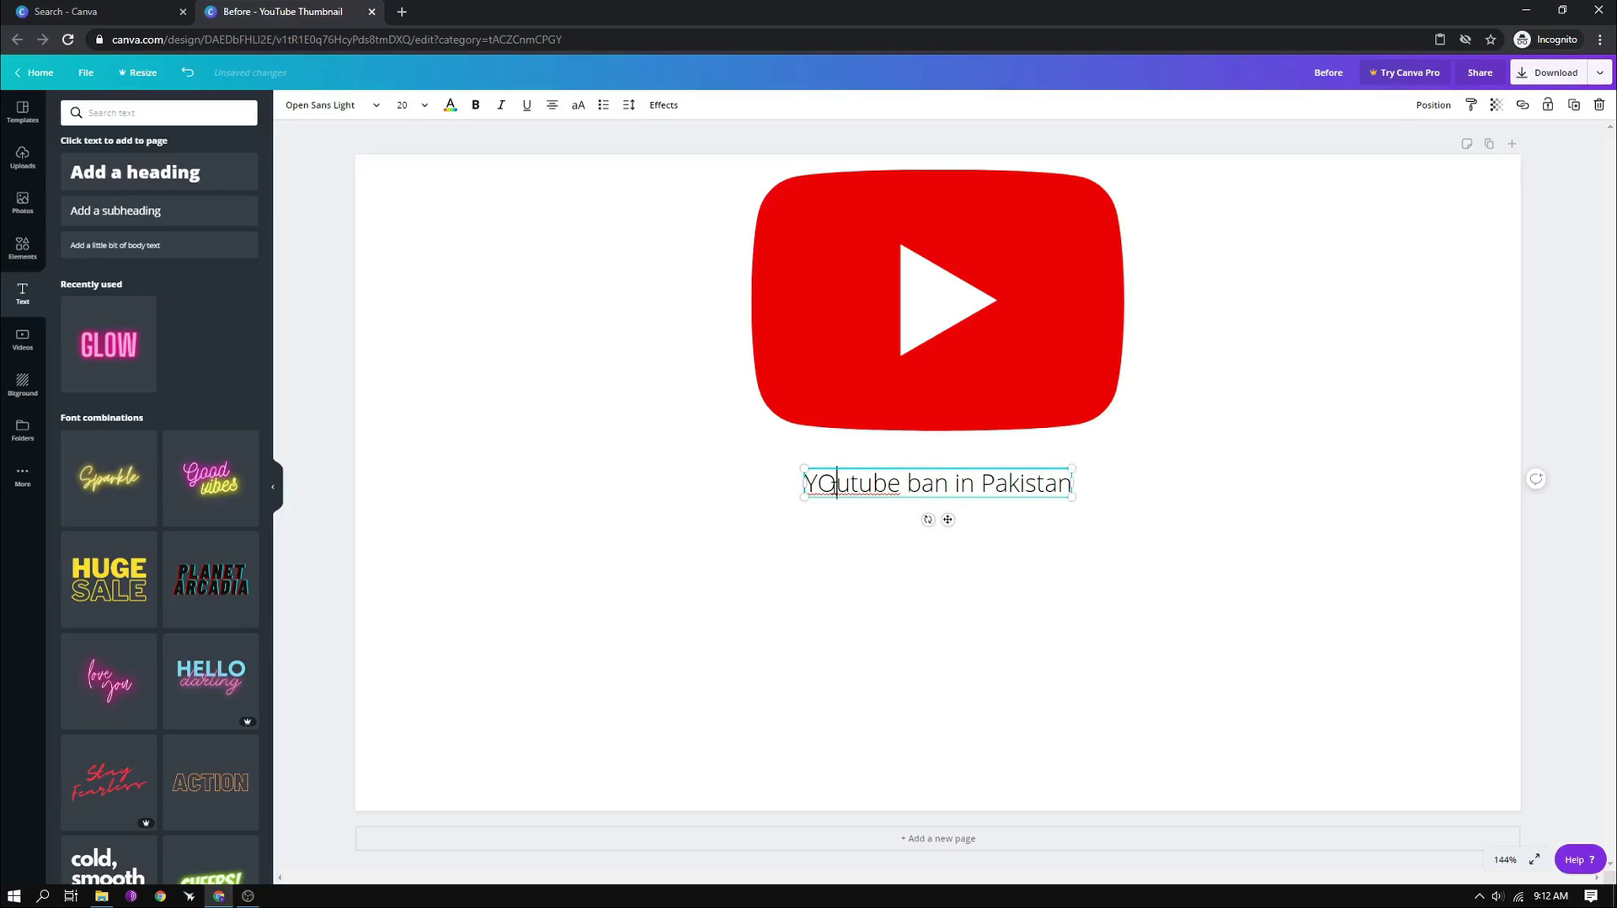
left_click(834, 487)
key("BackSpace")
type("o")
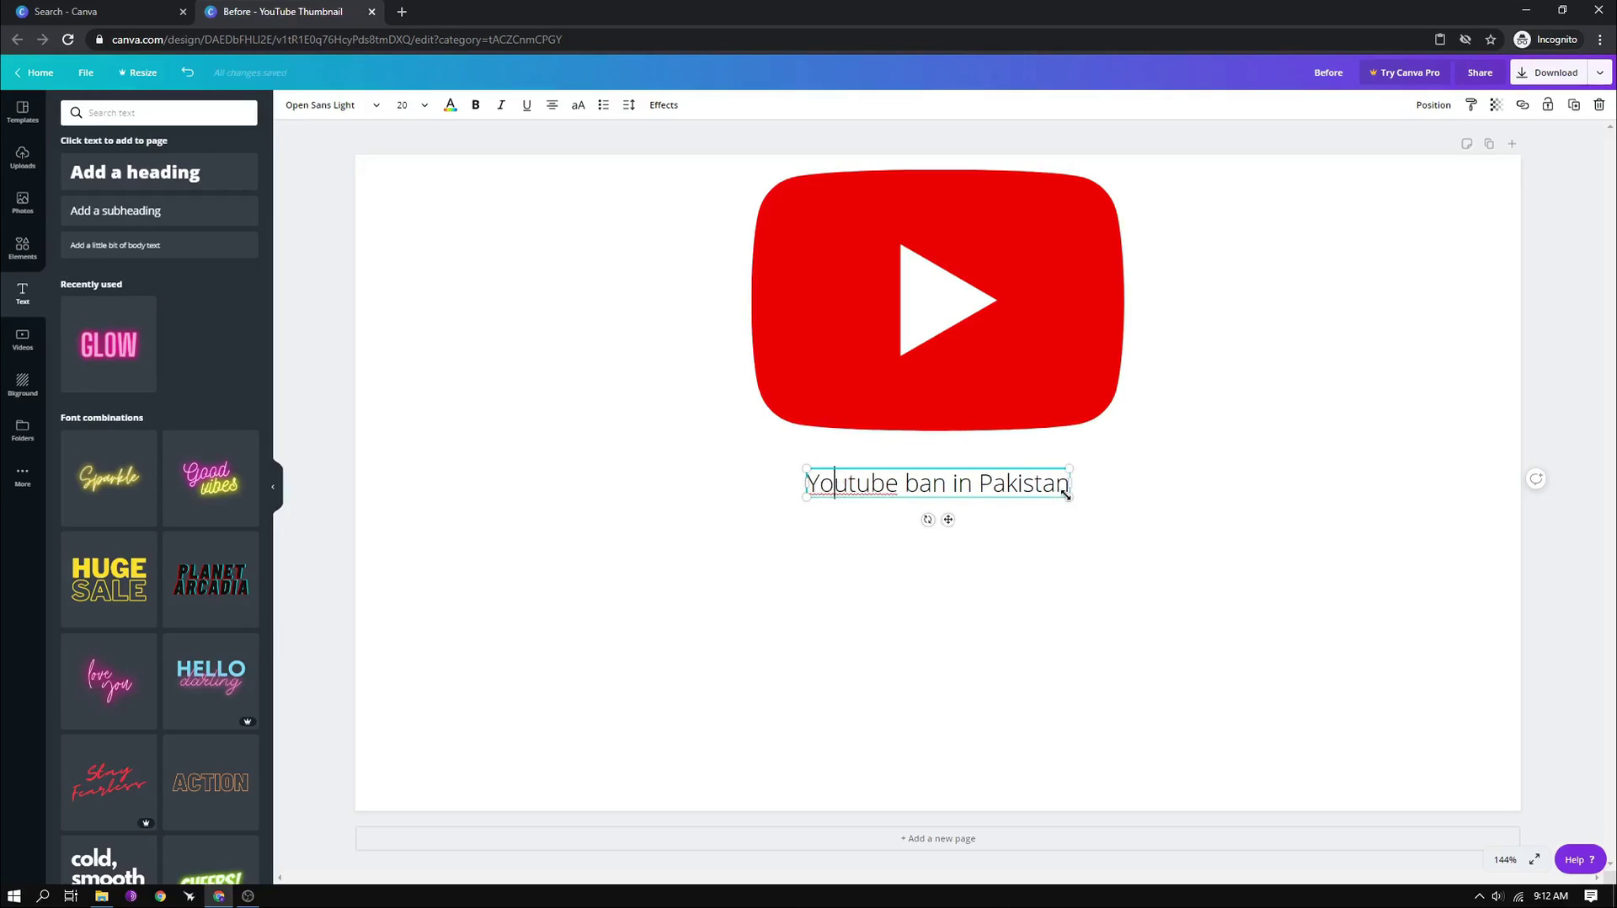
Make the title bold, enlarge it to size 62.2, and centre it beneath the YouTube logo
left_click_drag(1139, 528, 1347, 594)
double_click(960, 514)
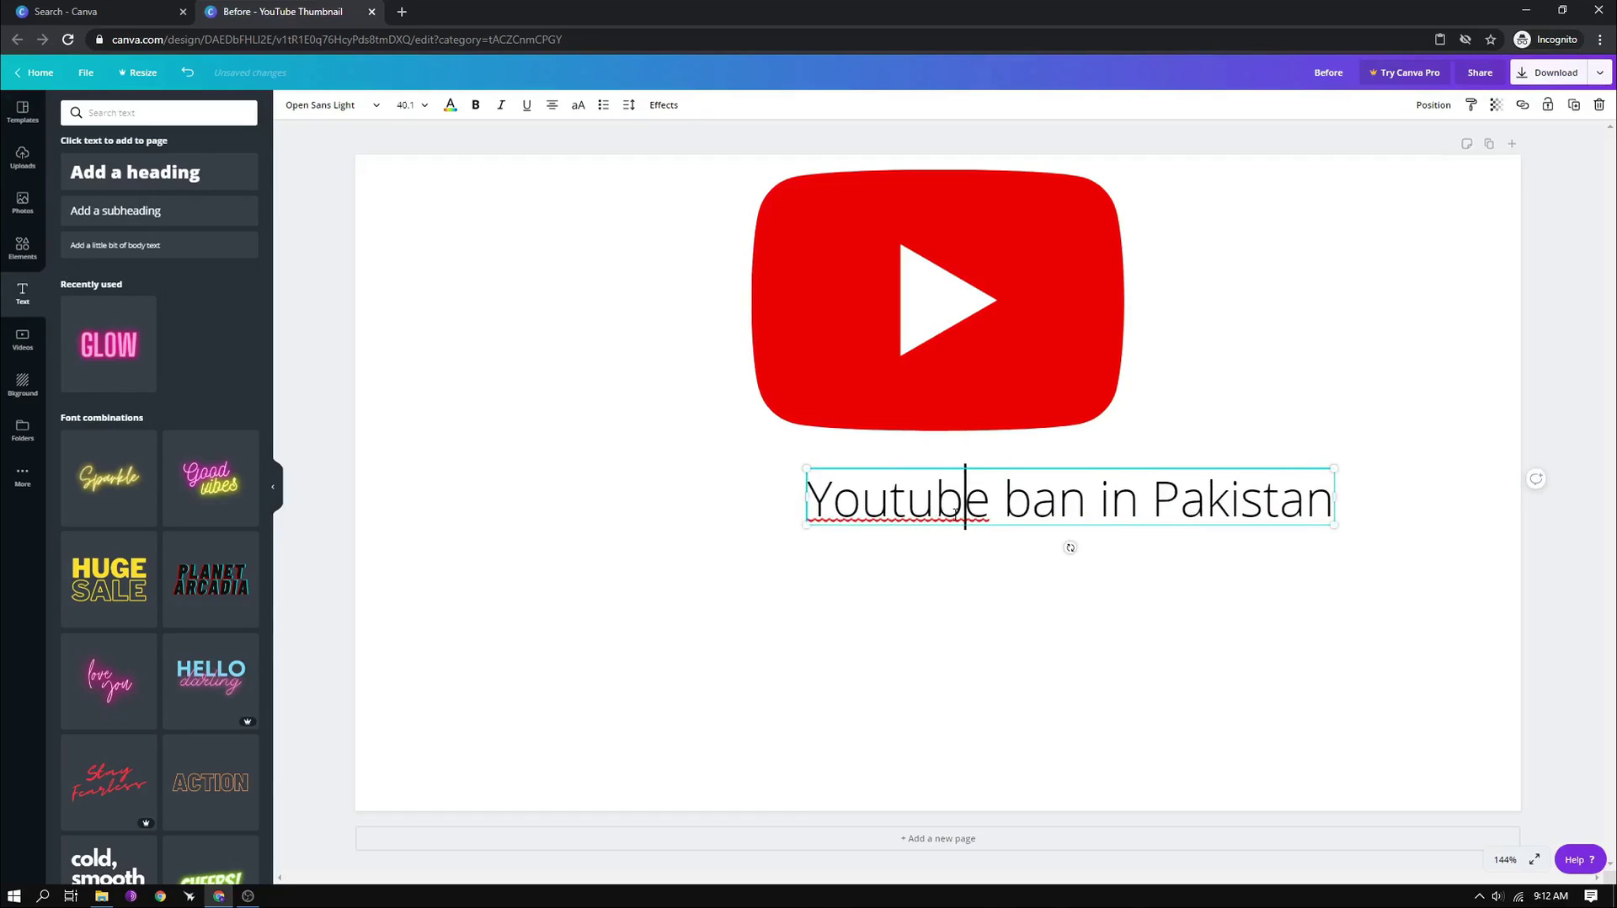
left_click(956, 513)
left_click(476, 104)
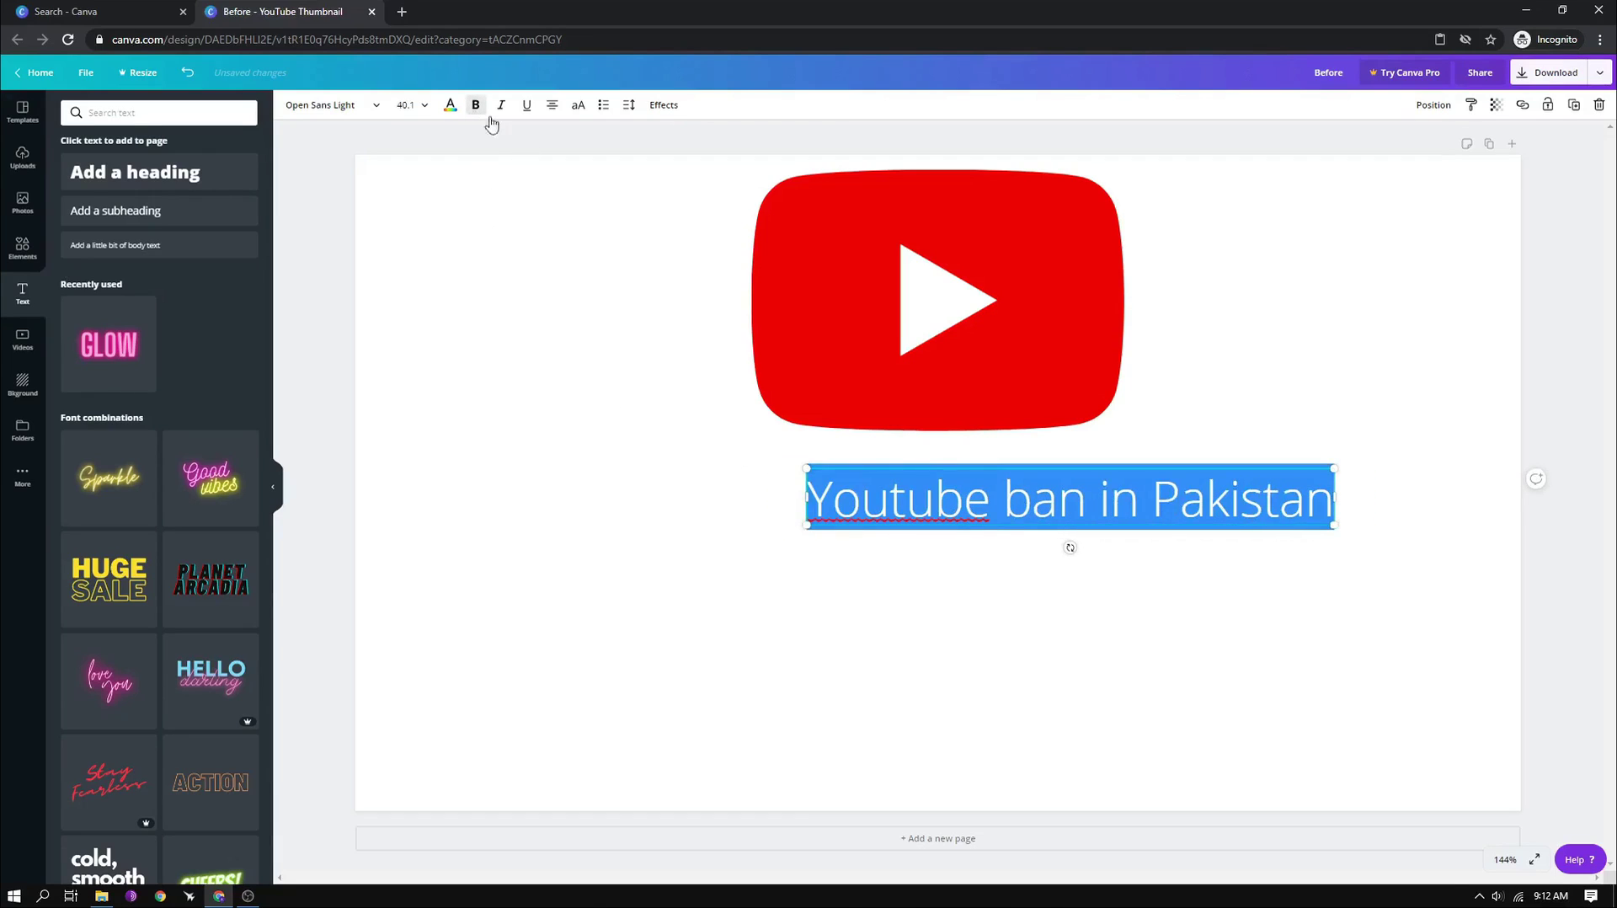
left_click_drag(770, 467, 445, 437)
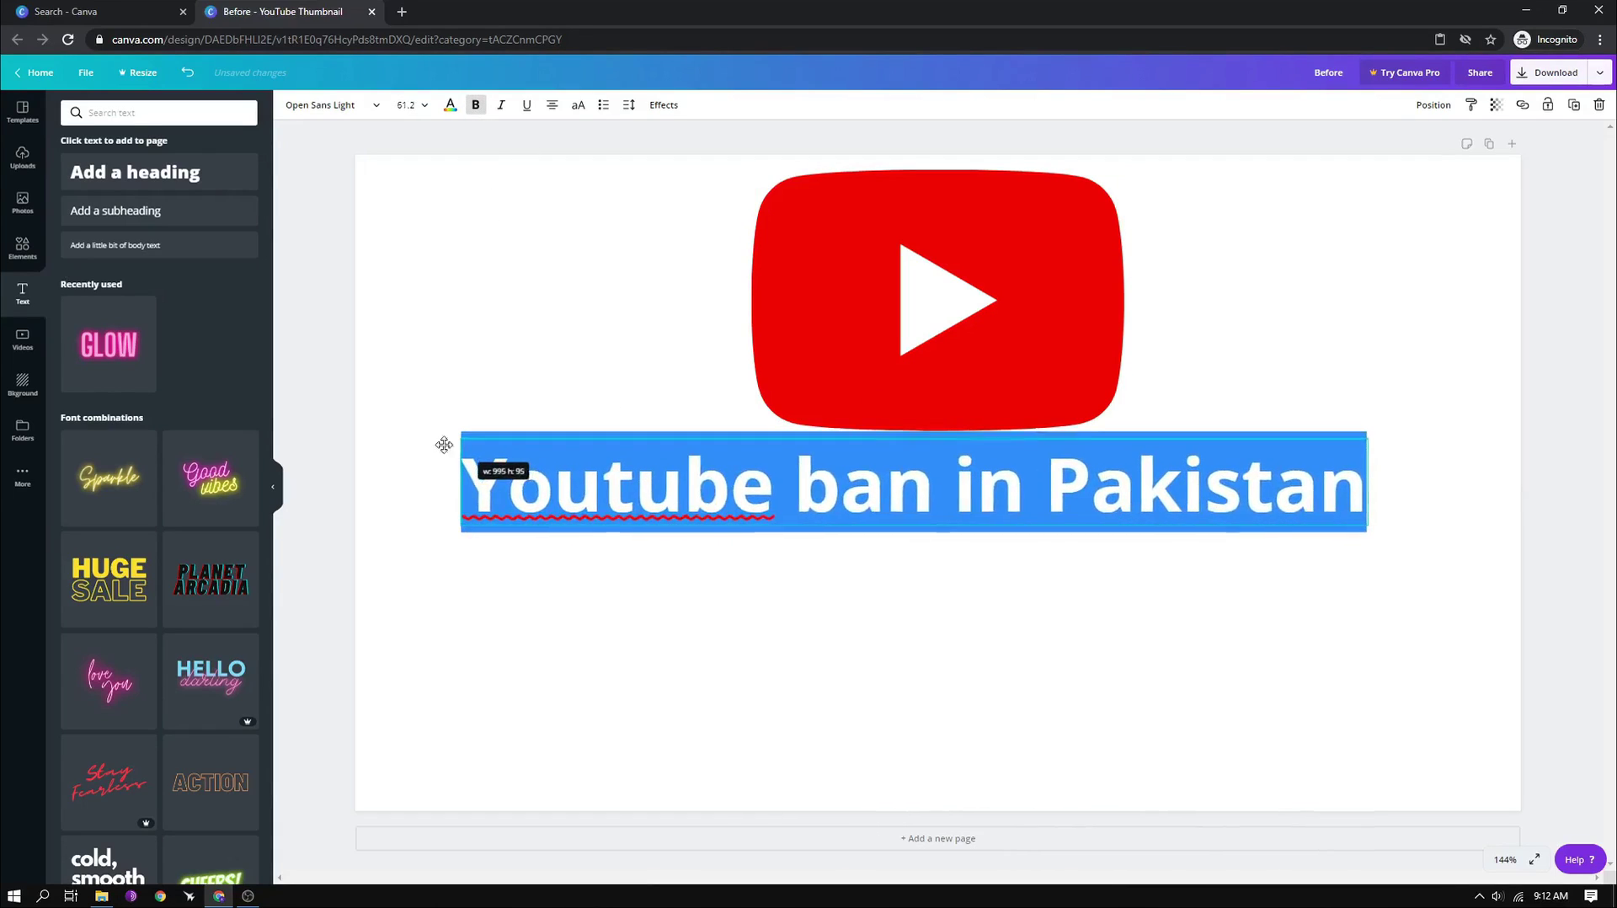
left_click(1134, 481)
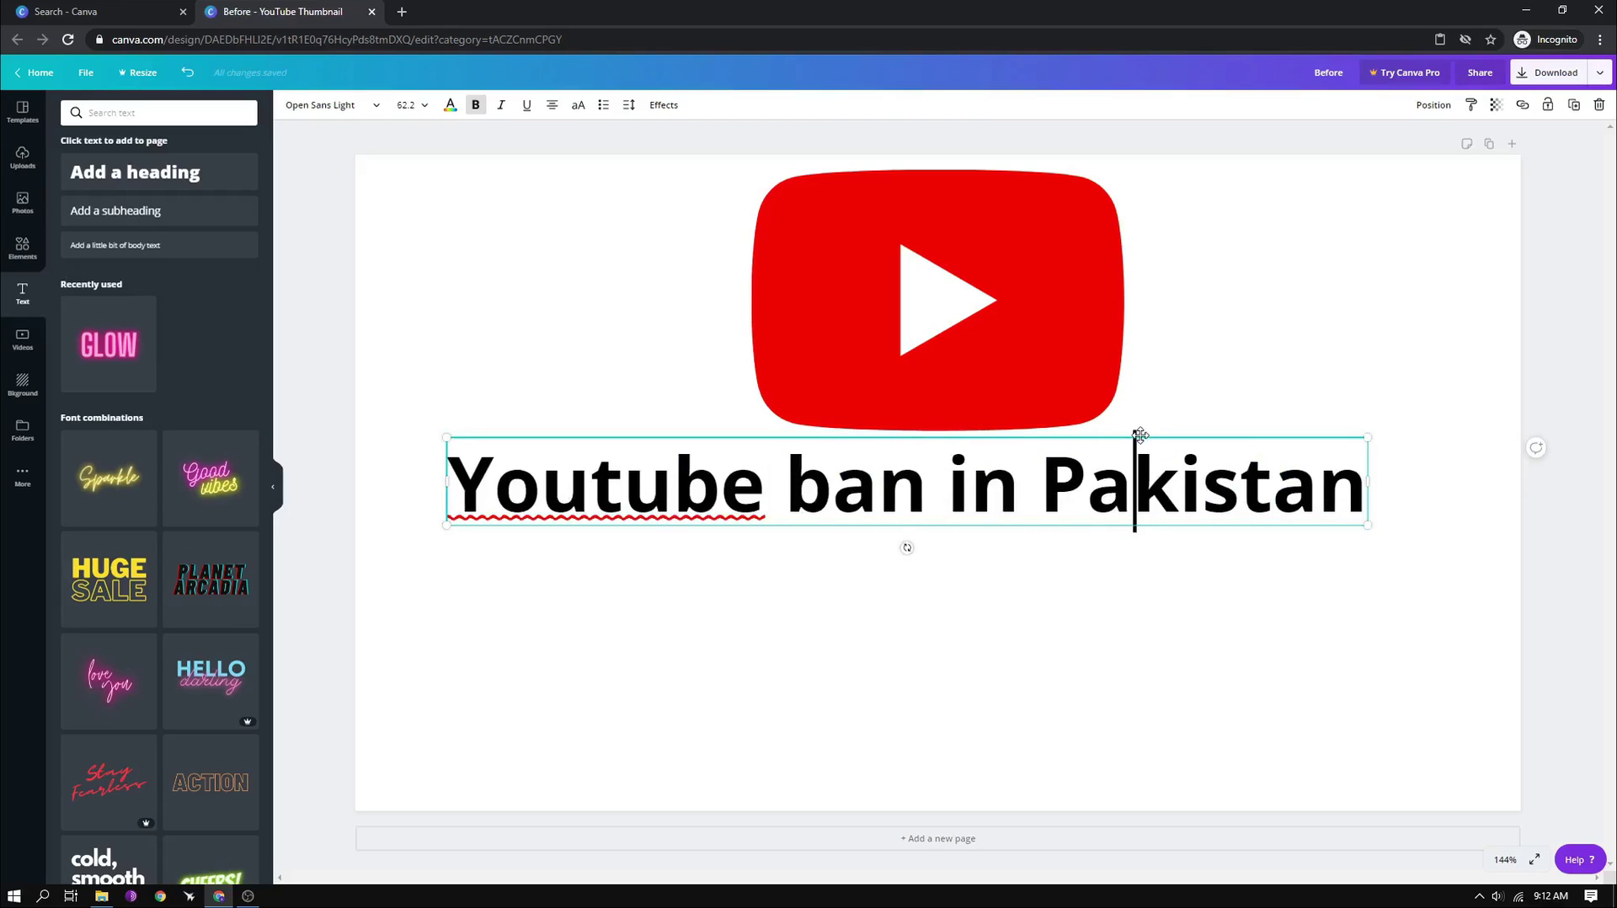
left_click_drag(1146, 442, 1171, 488)
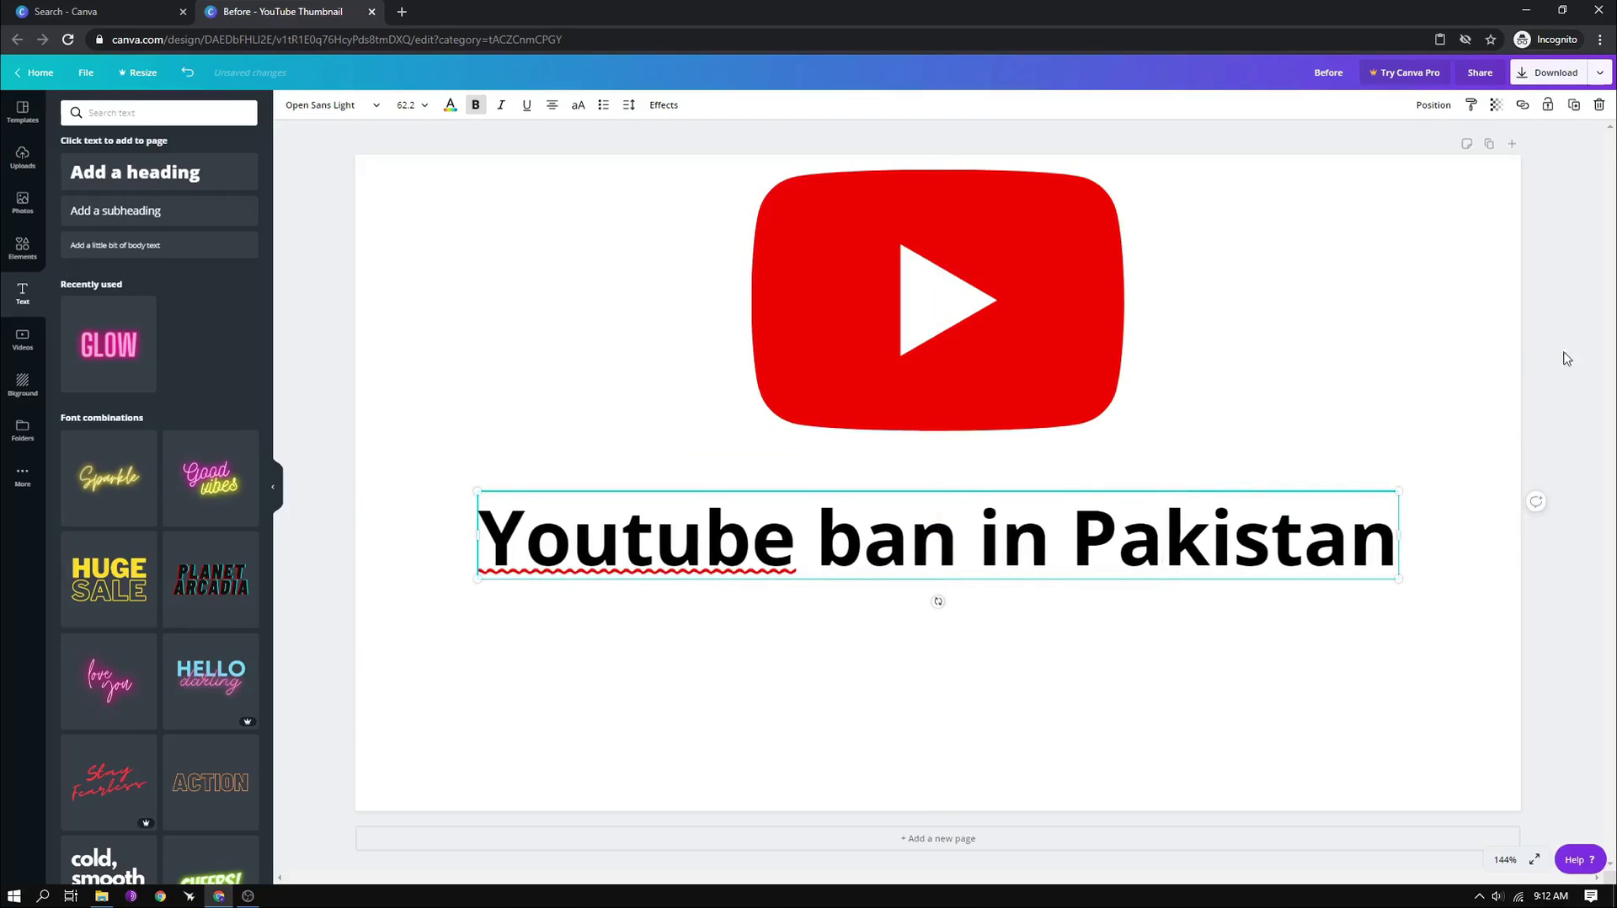
left_click(1500, 355)
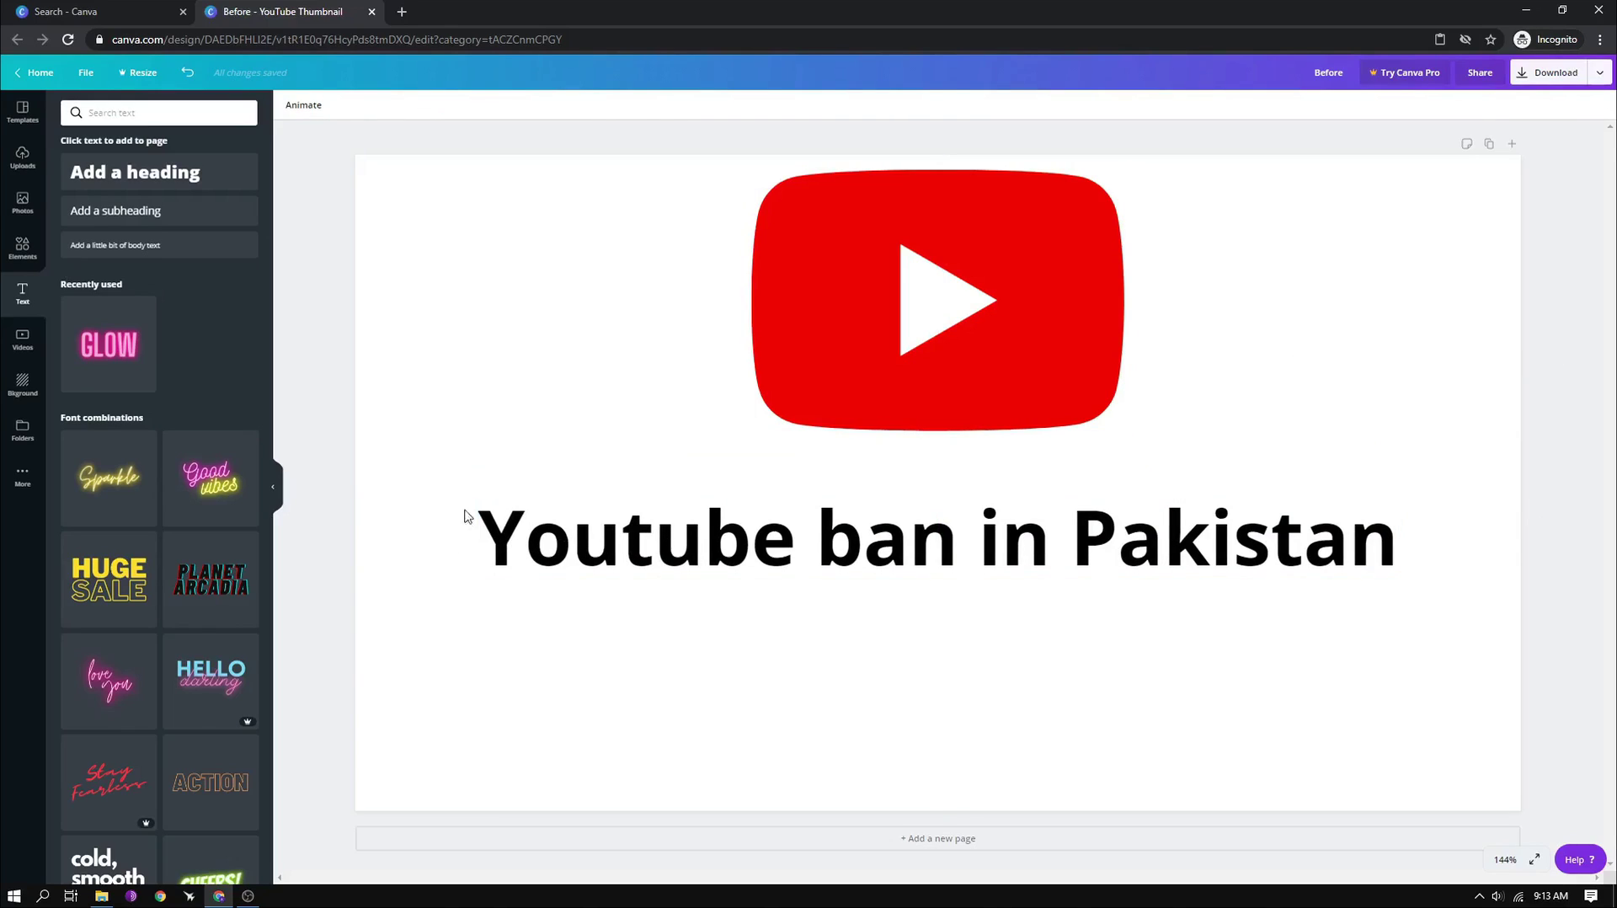
left_click(589, 529)
left_click_drag(748, 528, 755, 559)
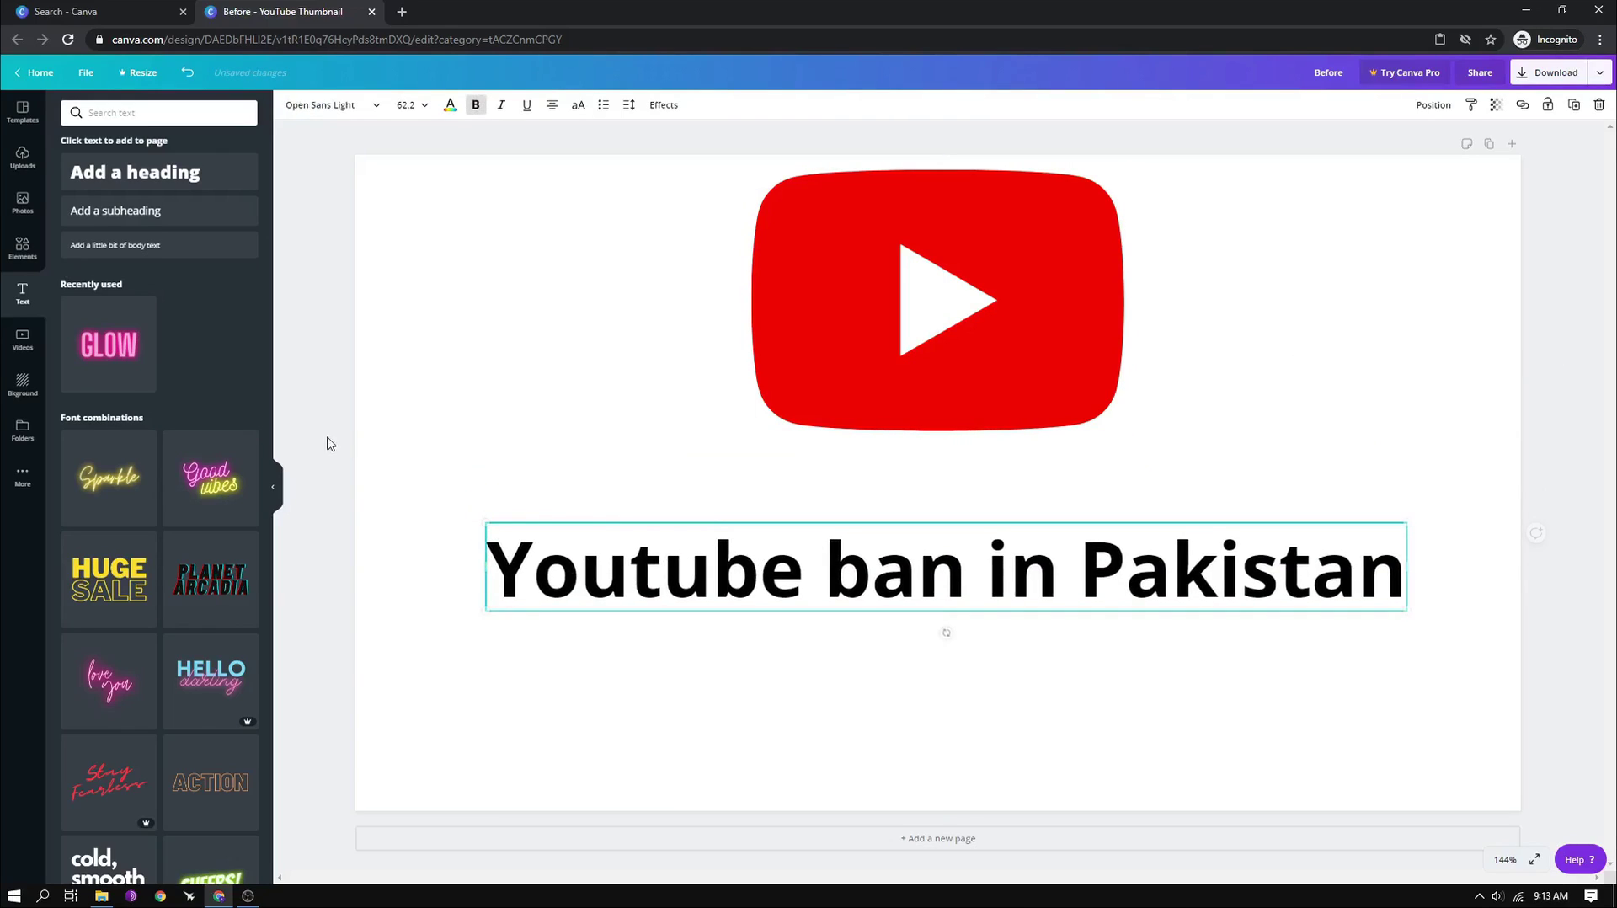
Add a square shape stretched full-width behind the title and colour it black
left_click(23, 248)
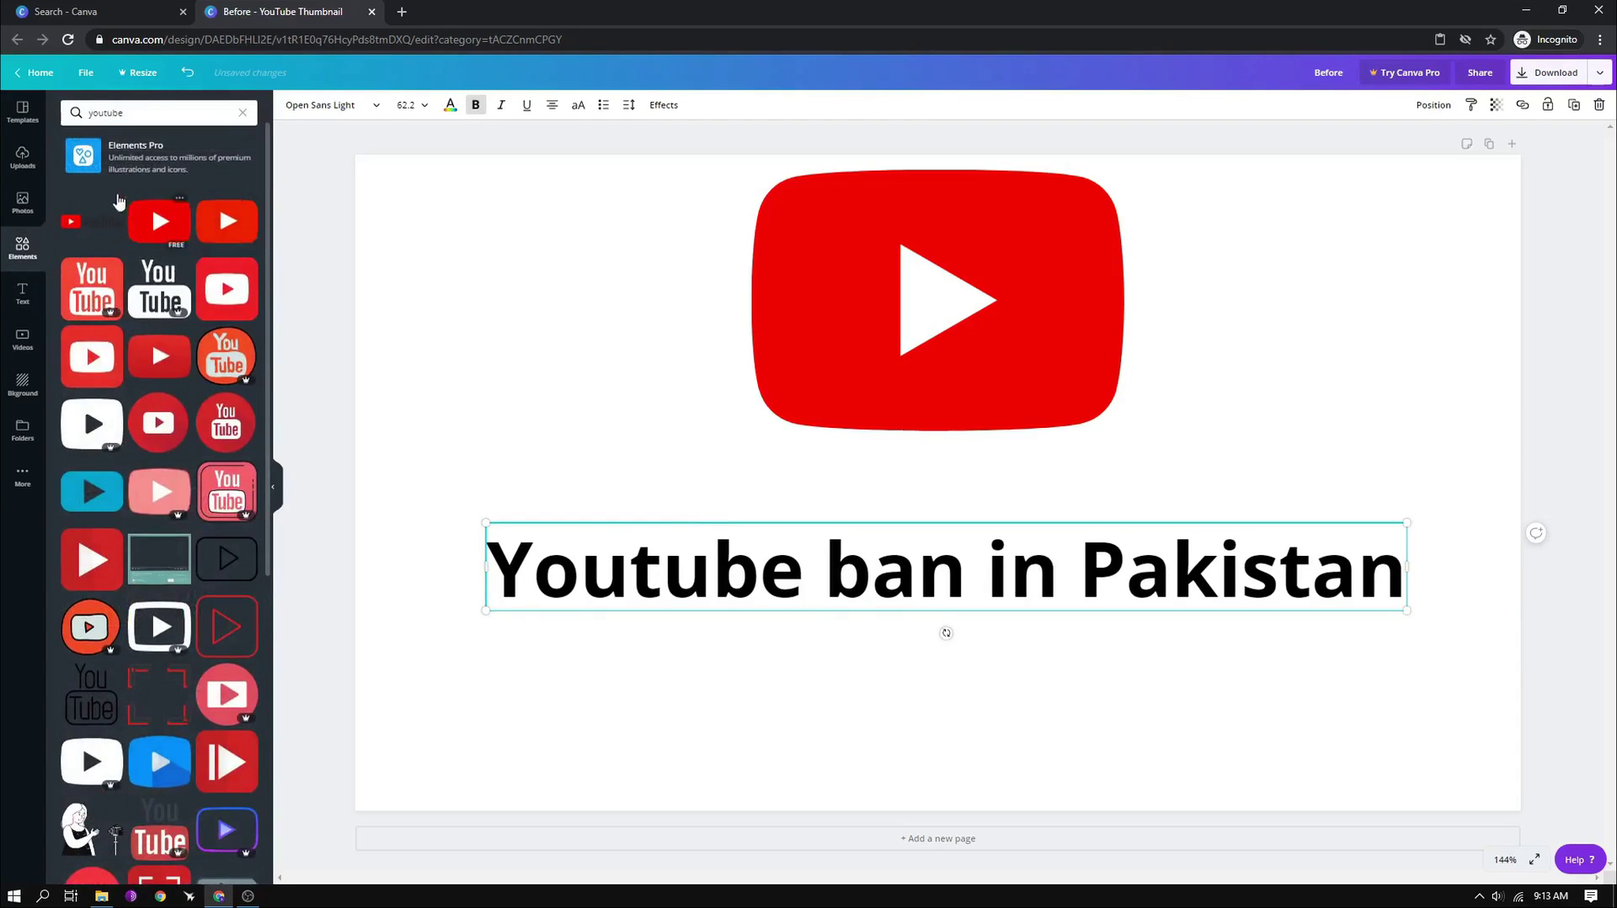
left_click(245, 115)
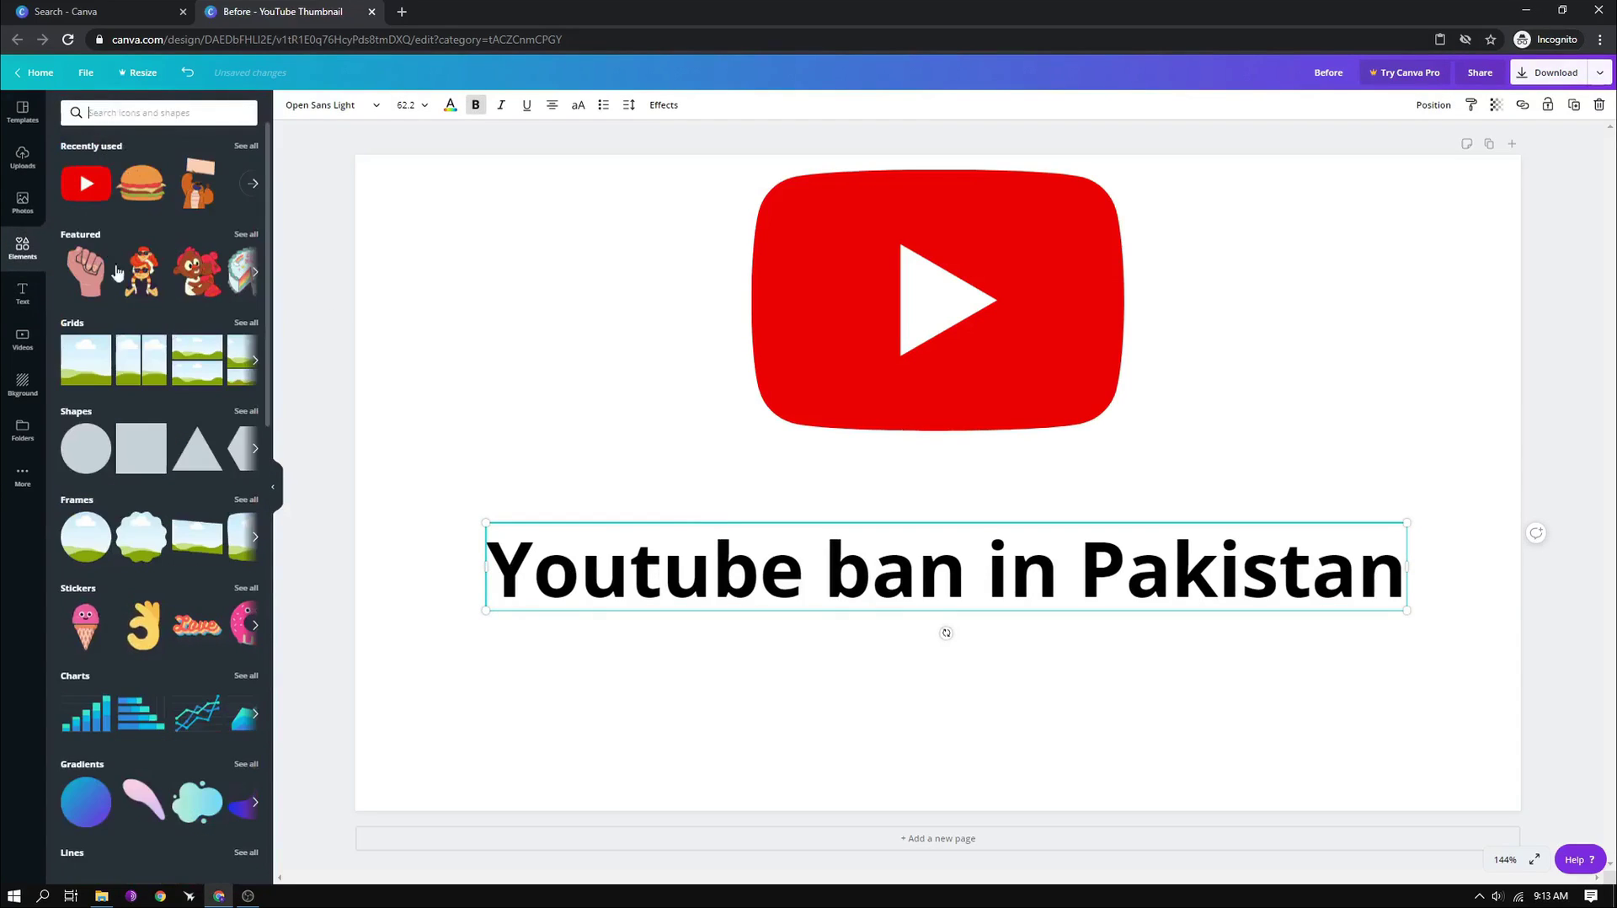
left_click(141, 451)
left_click_drag(758, 503, 329, 504)
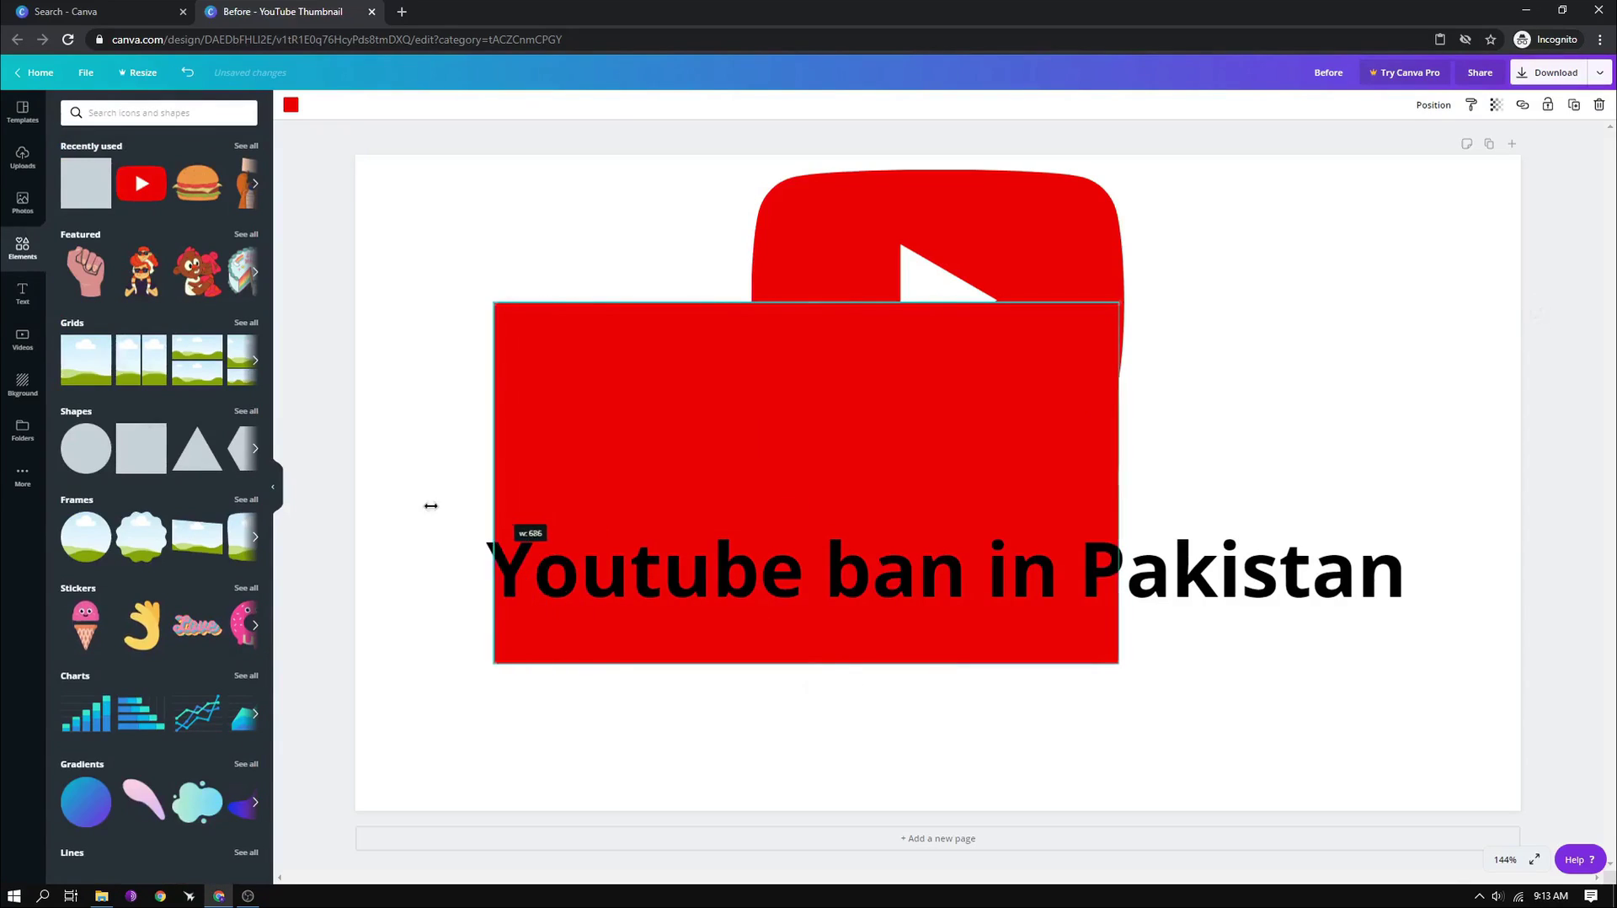
left_click_drag(1119, 489, 1584, 490)
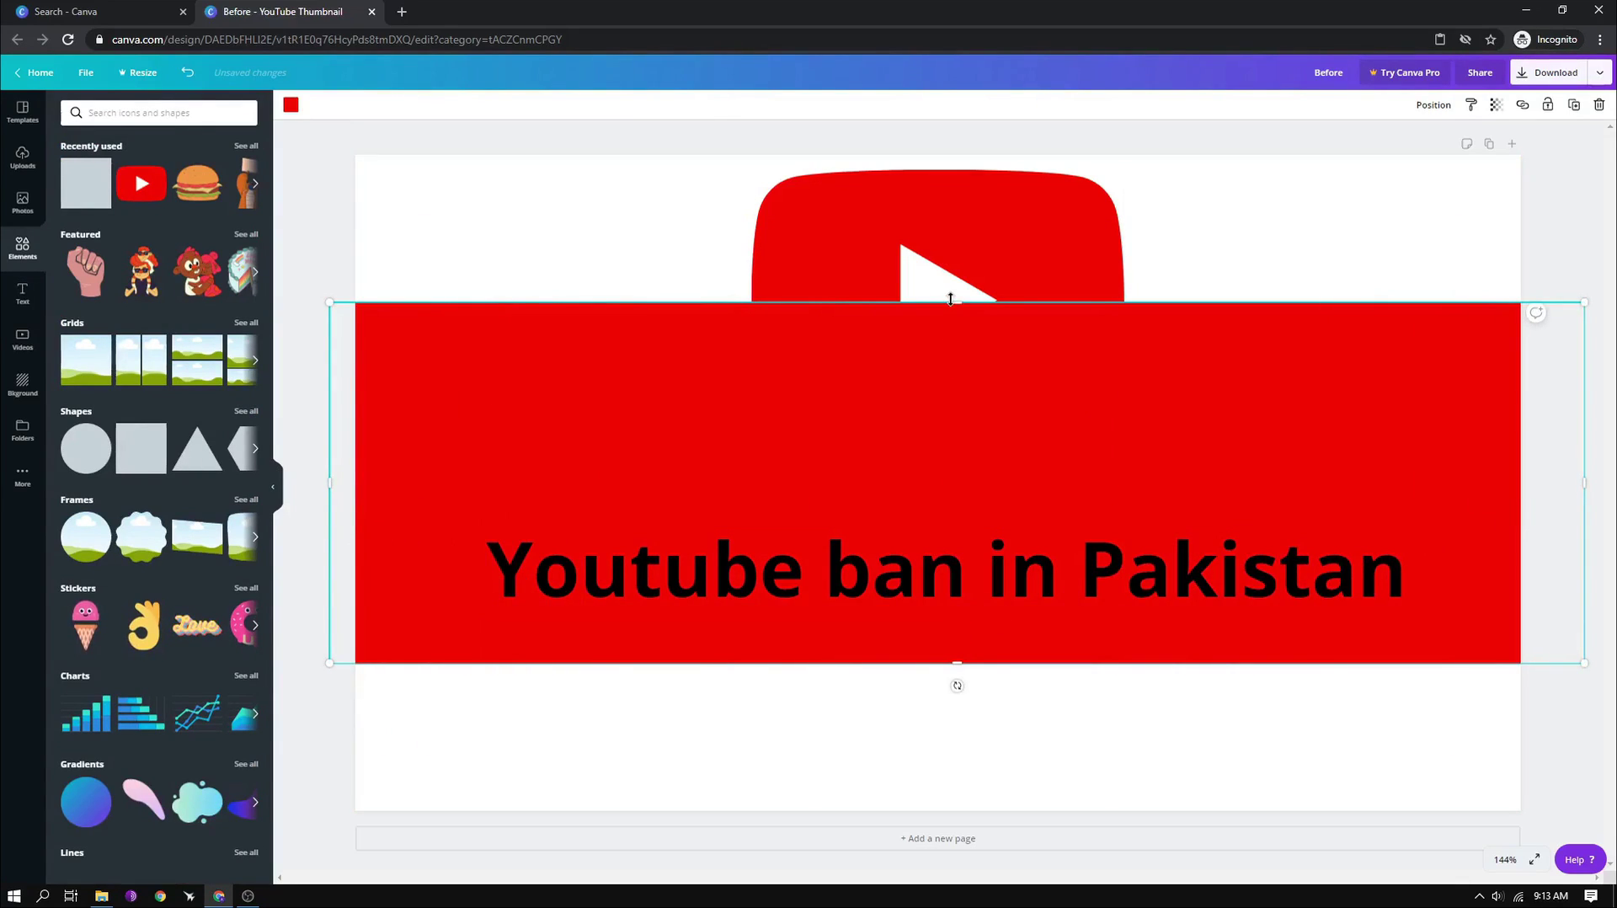
mouse_move(950, 299)
left_mouse_down()
mouse_move(964, 496)
mouse_move(964, 465)
left_mouse_up()
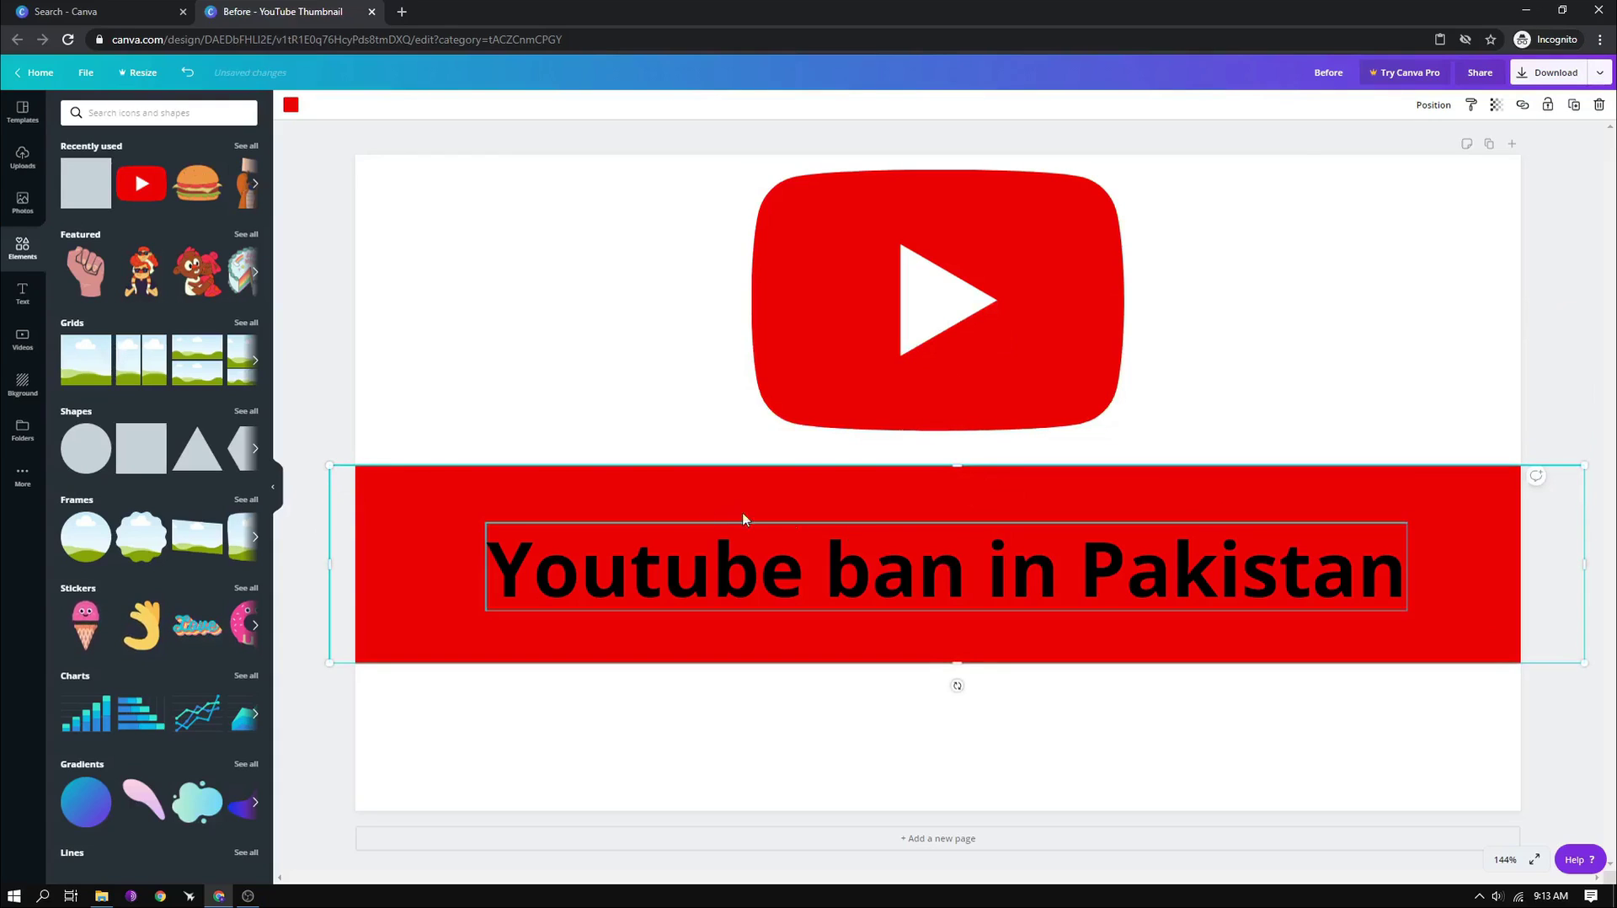
left_click(291, 104)
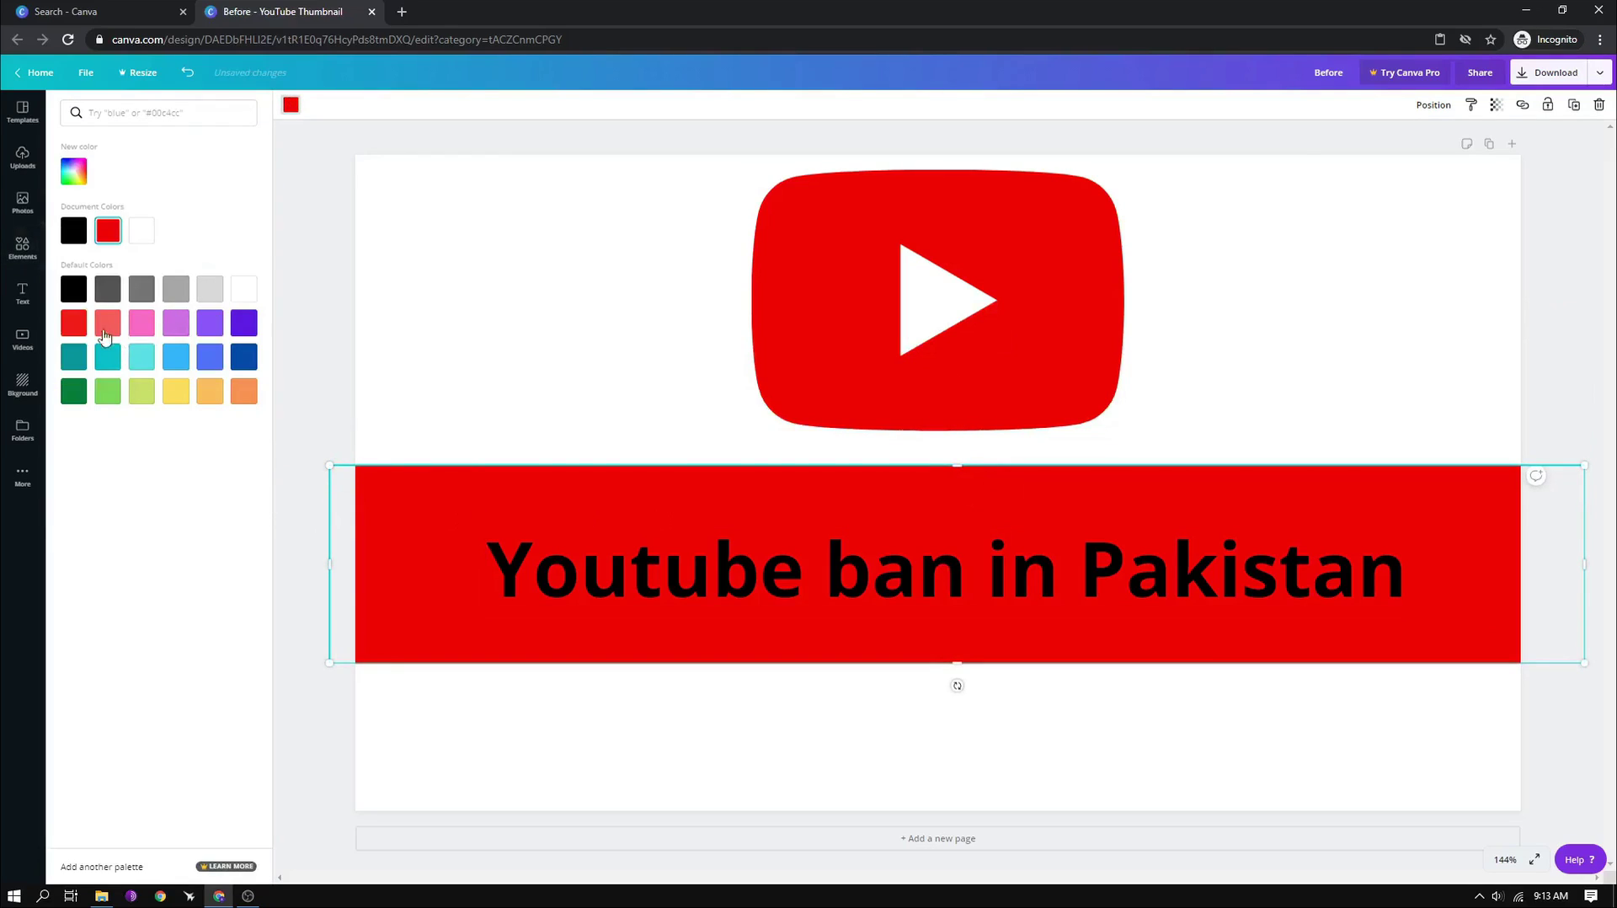
left_click(67, 287)
Colour the entire 'Youtube ban in Pakistan' title text yellow
left_click(654, 572)
double_click(653, 568)
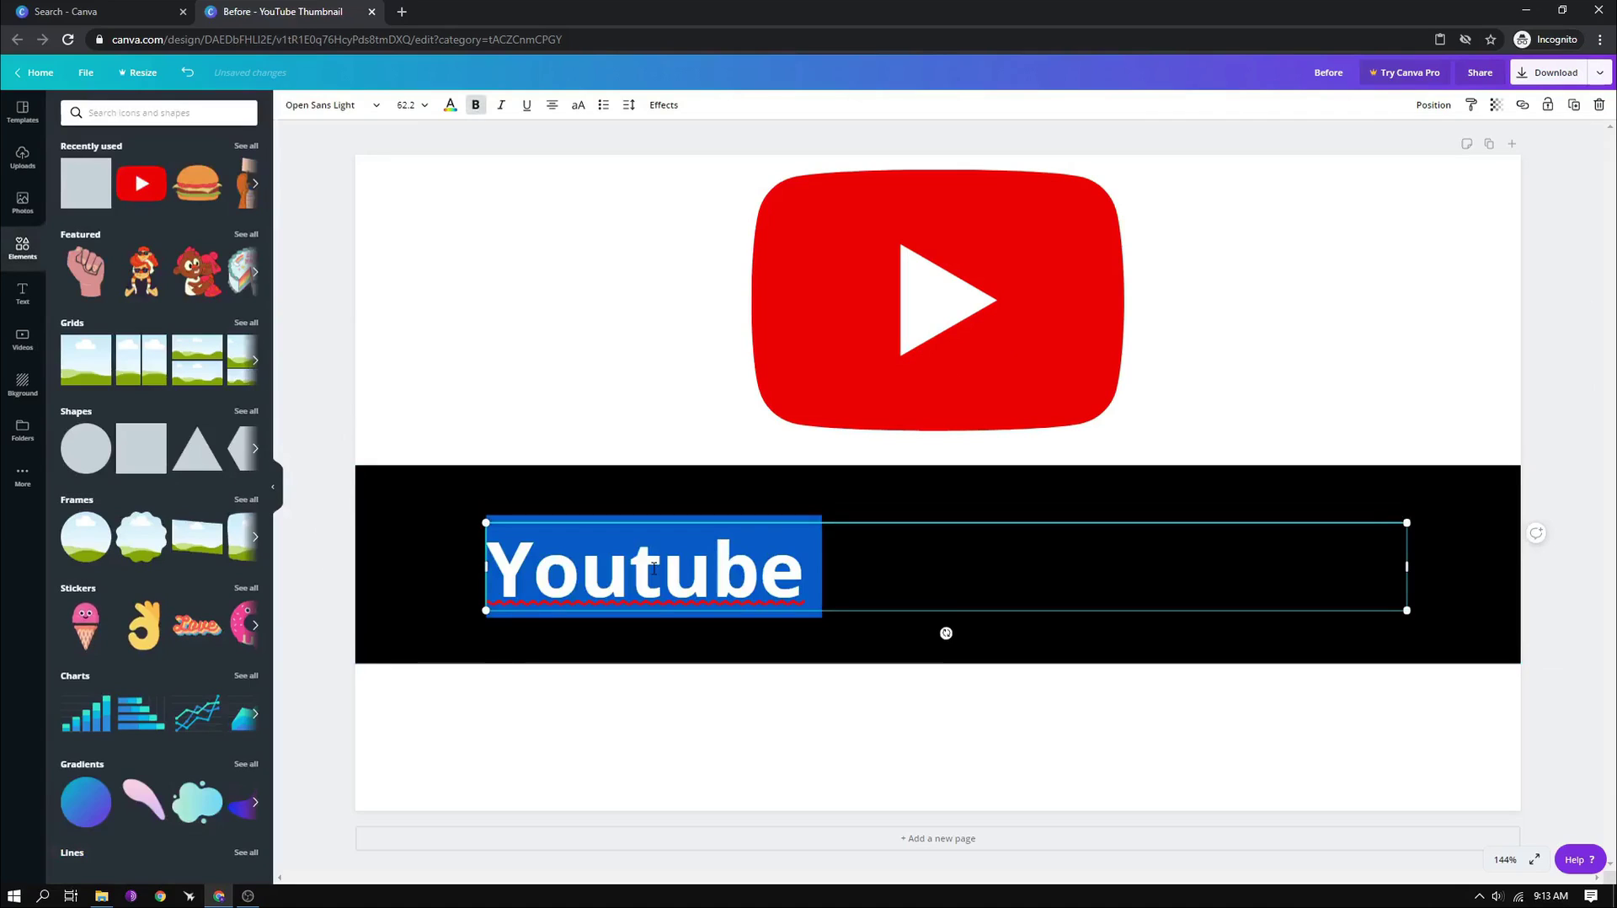
key("ctrl+a")
left_click(449, 104)
left_click(176, 391)
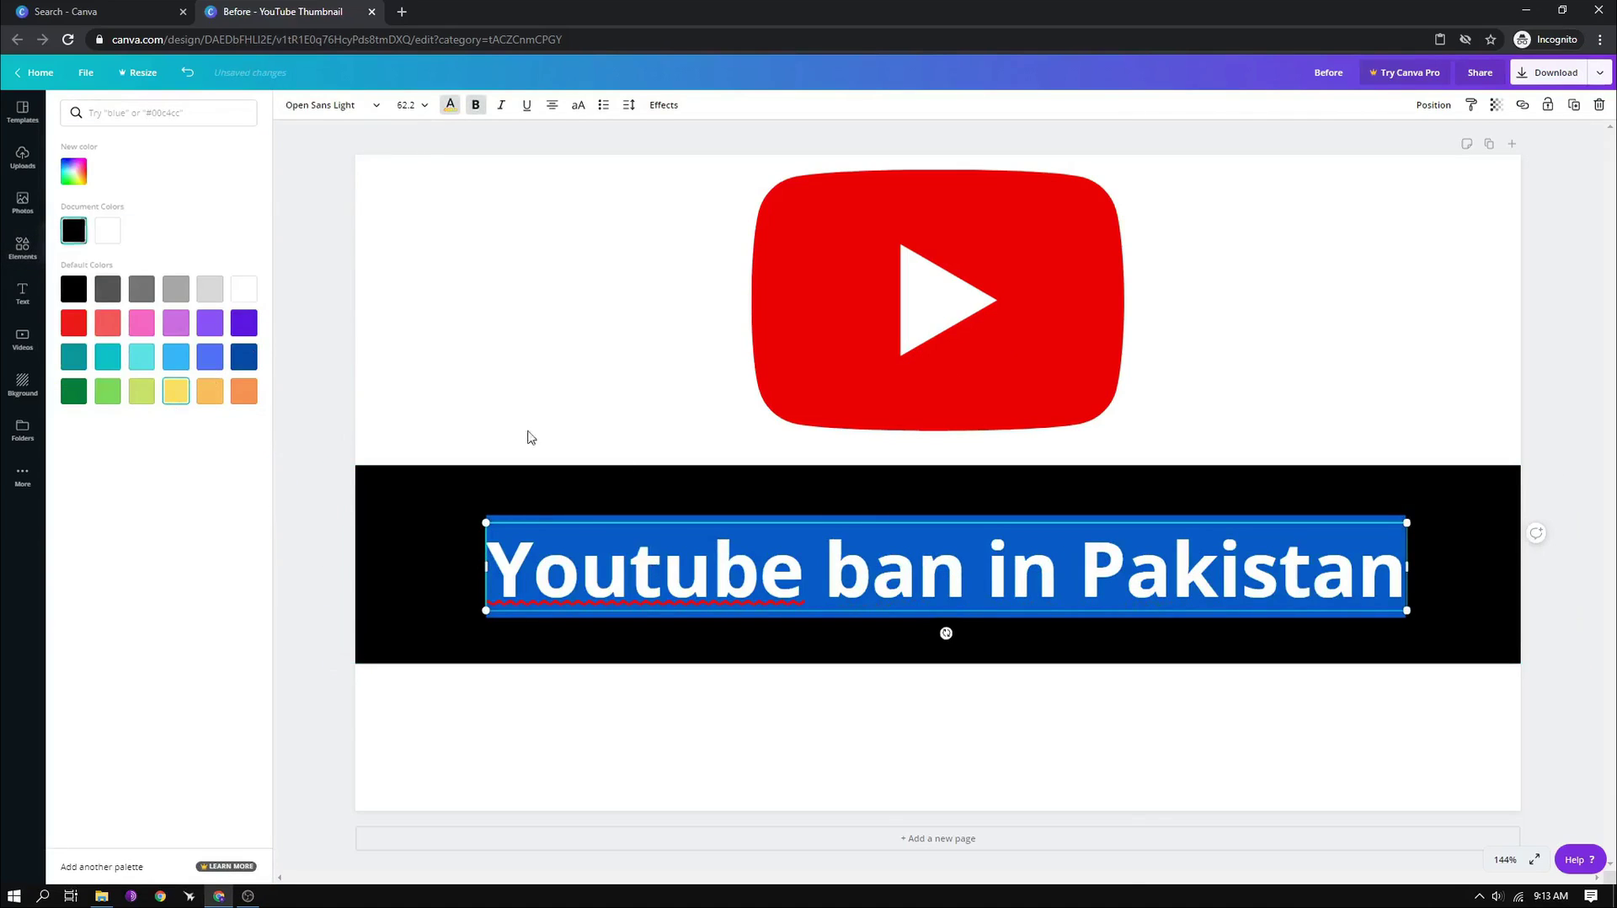
left_click(1477, 394)
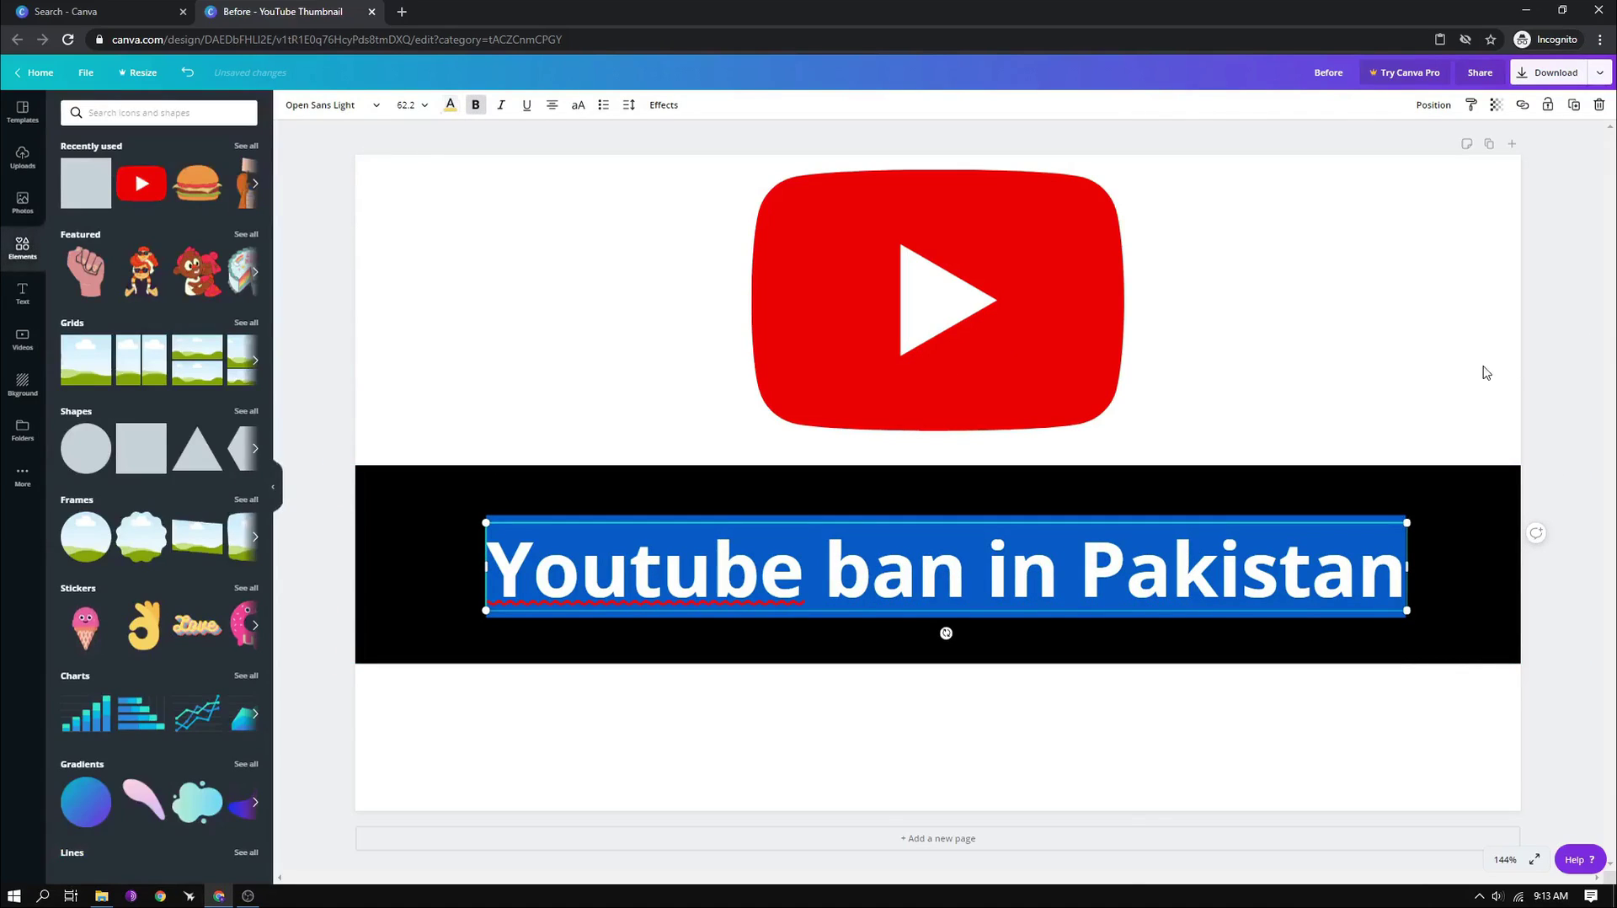
left_click(1561, 378)
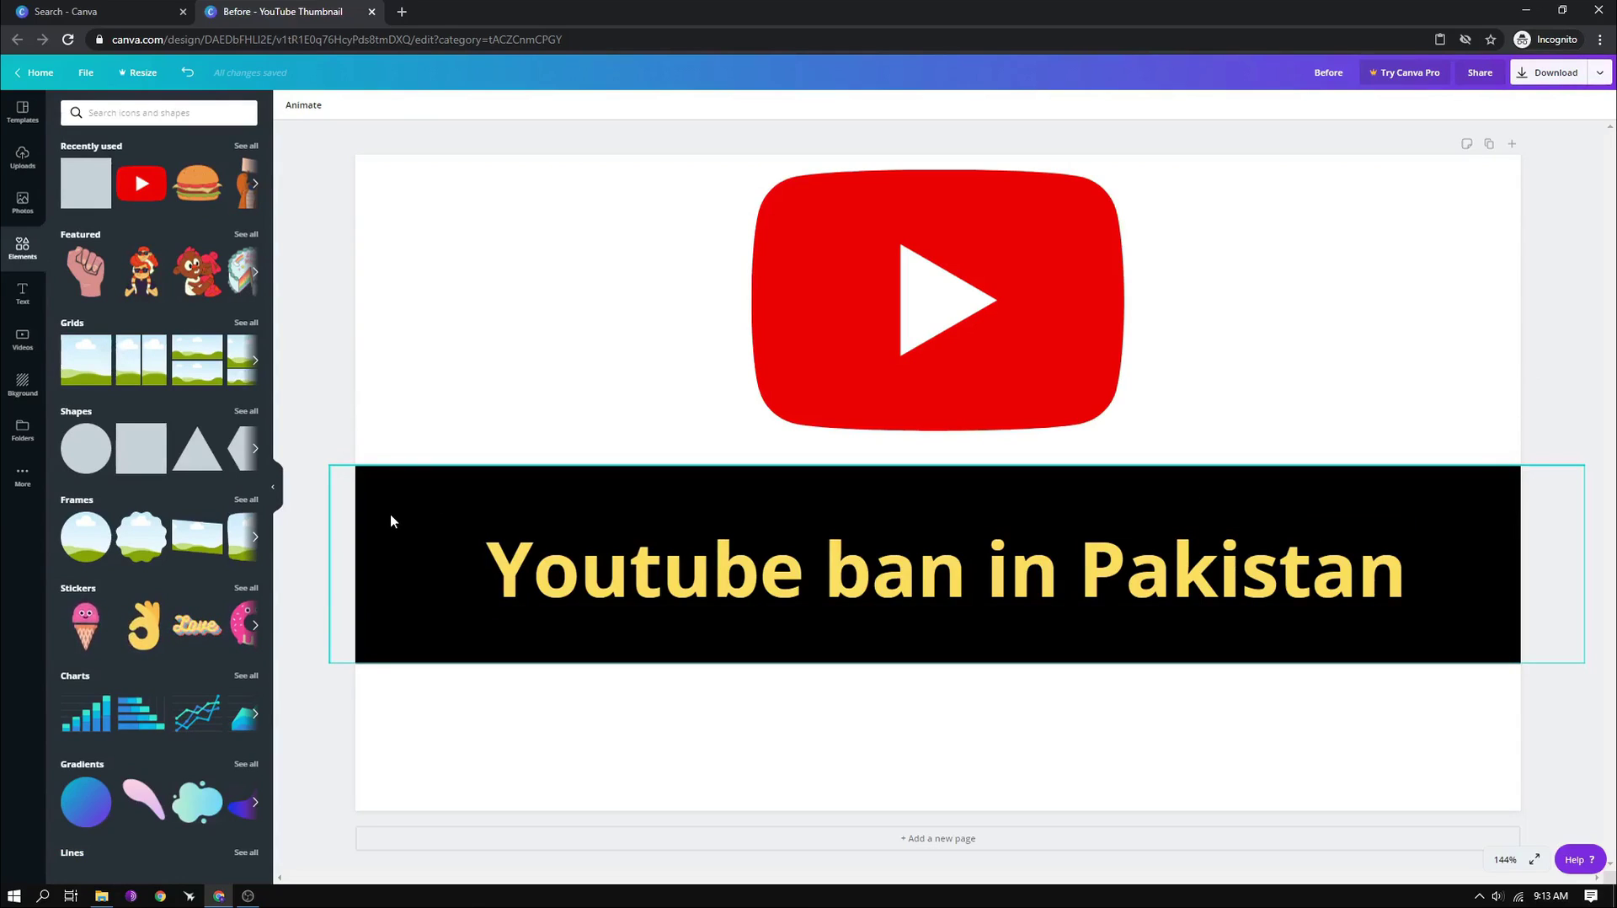
Drag the black band and centred title to the page bottom, lowering the logo above it
left_click(678, 577)
left_click_drag(685, 573, 693, 577)
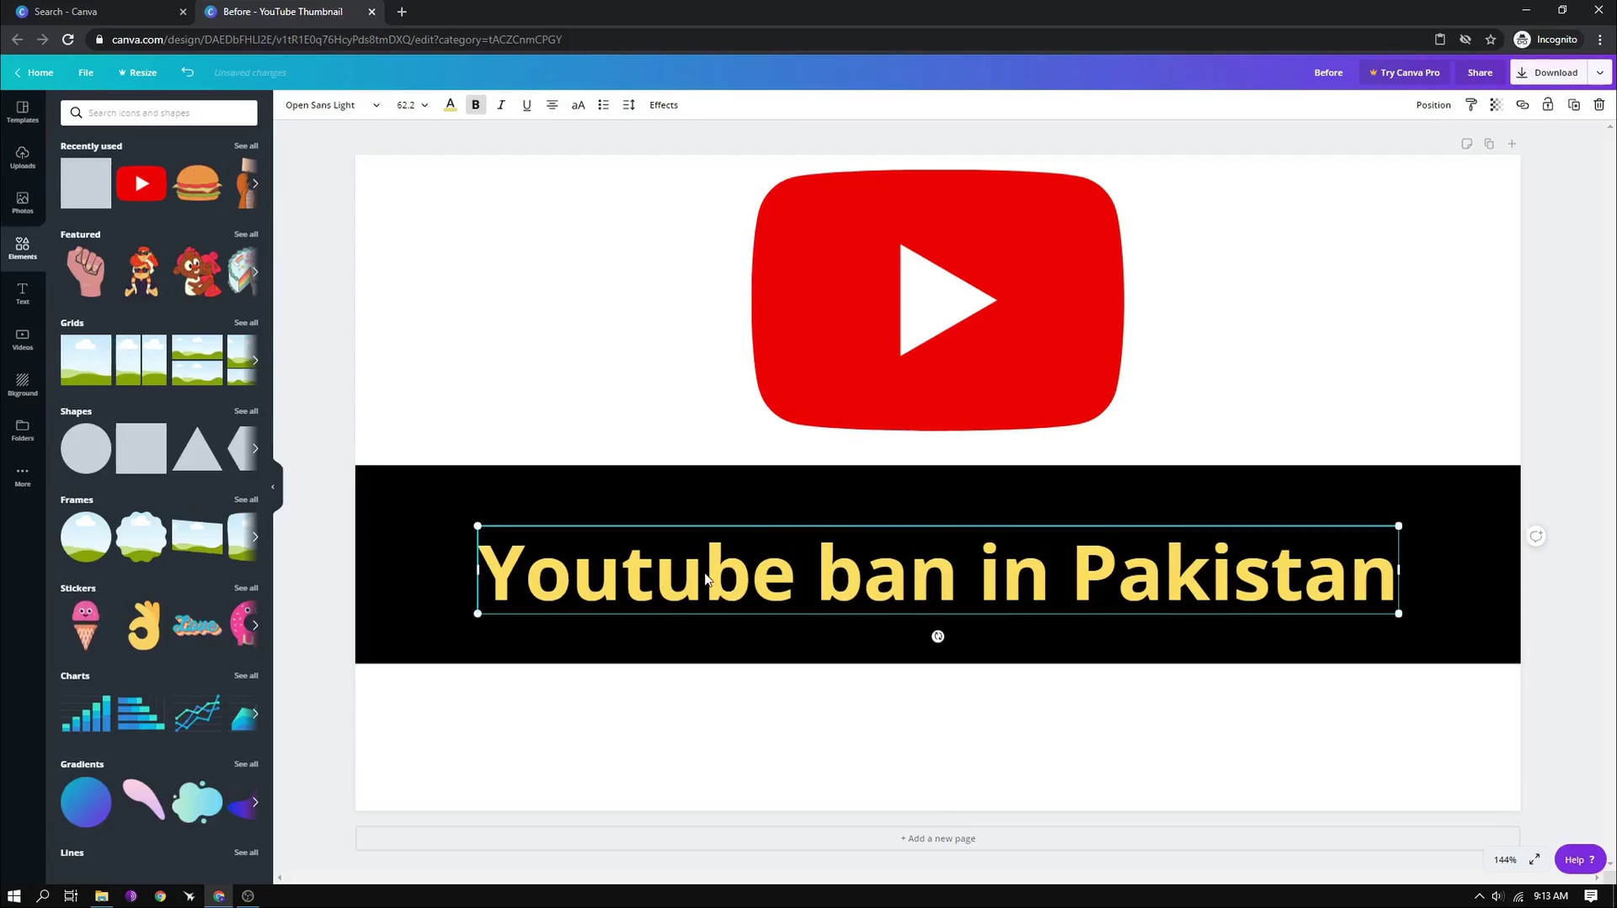
left_click_drag(1476, 487, 1480, 638)
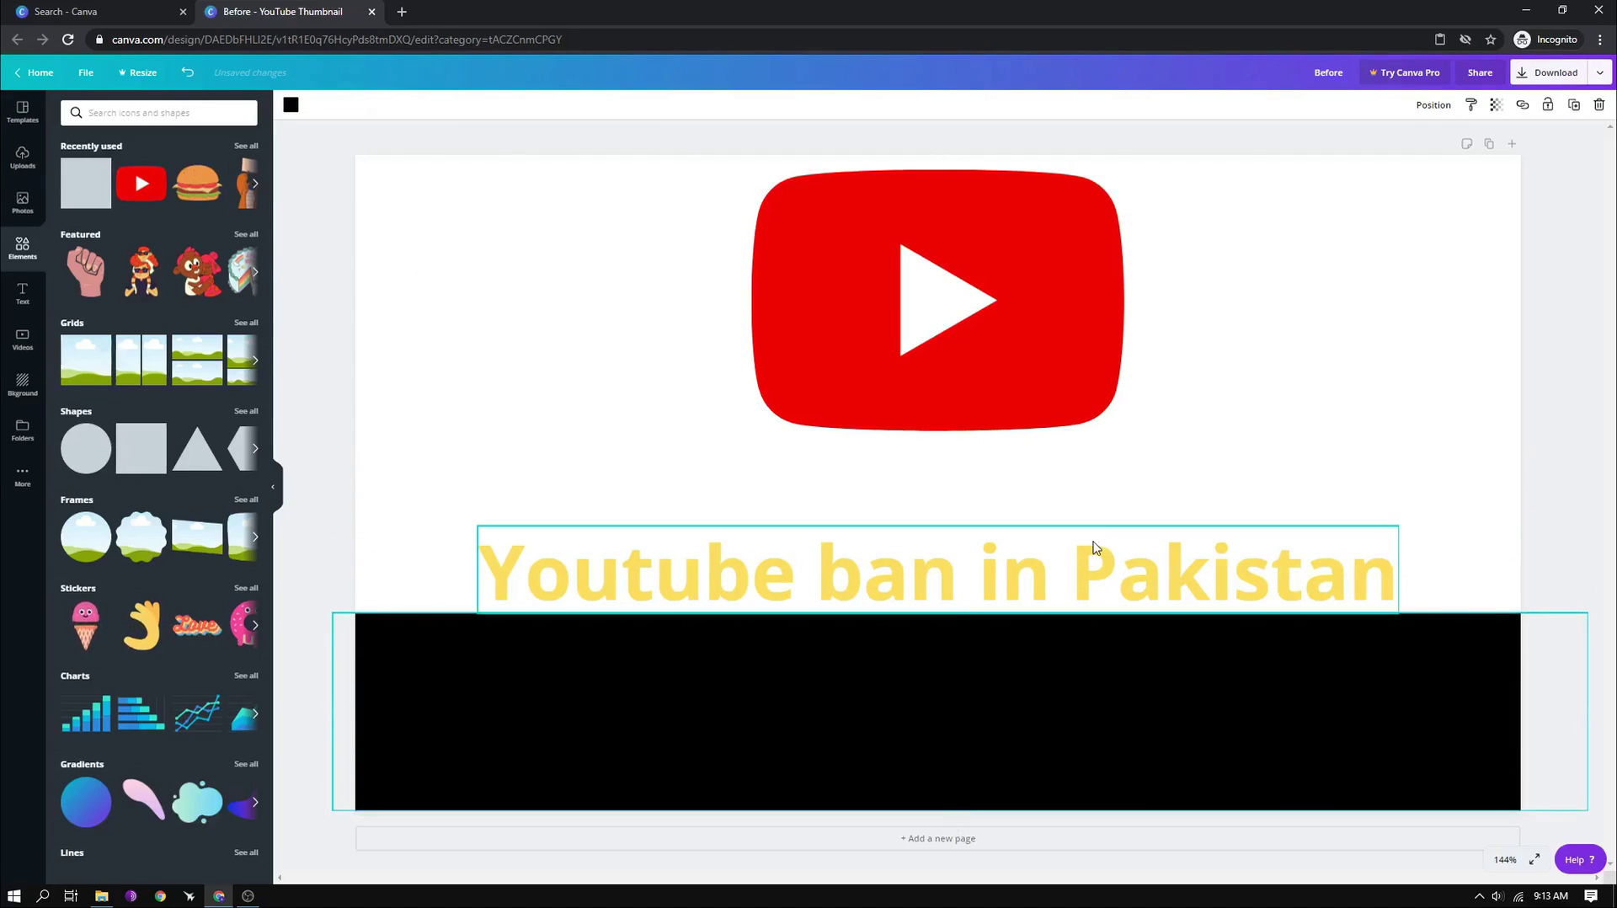
mouse_move(1093, 548)
left_mouse_down()
mouse_move(1099, 726)
mouse_move(1115, 726)
left_mouse_up()
mouse_move(968, 253)
left_mouse_down()
mouse_move(981, 320)
mouse_move(942, 342)
left_mouse_up()
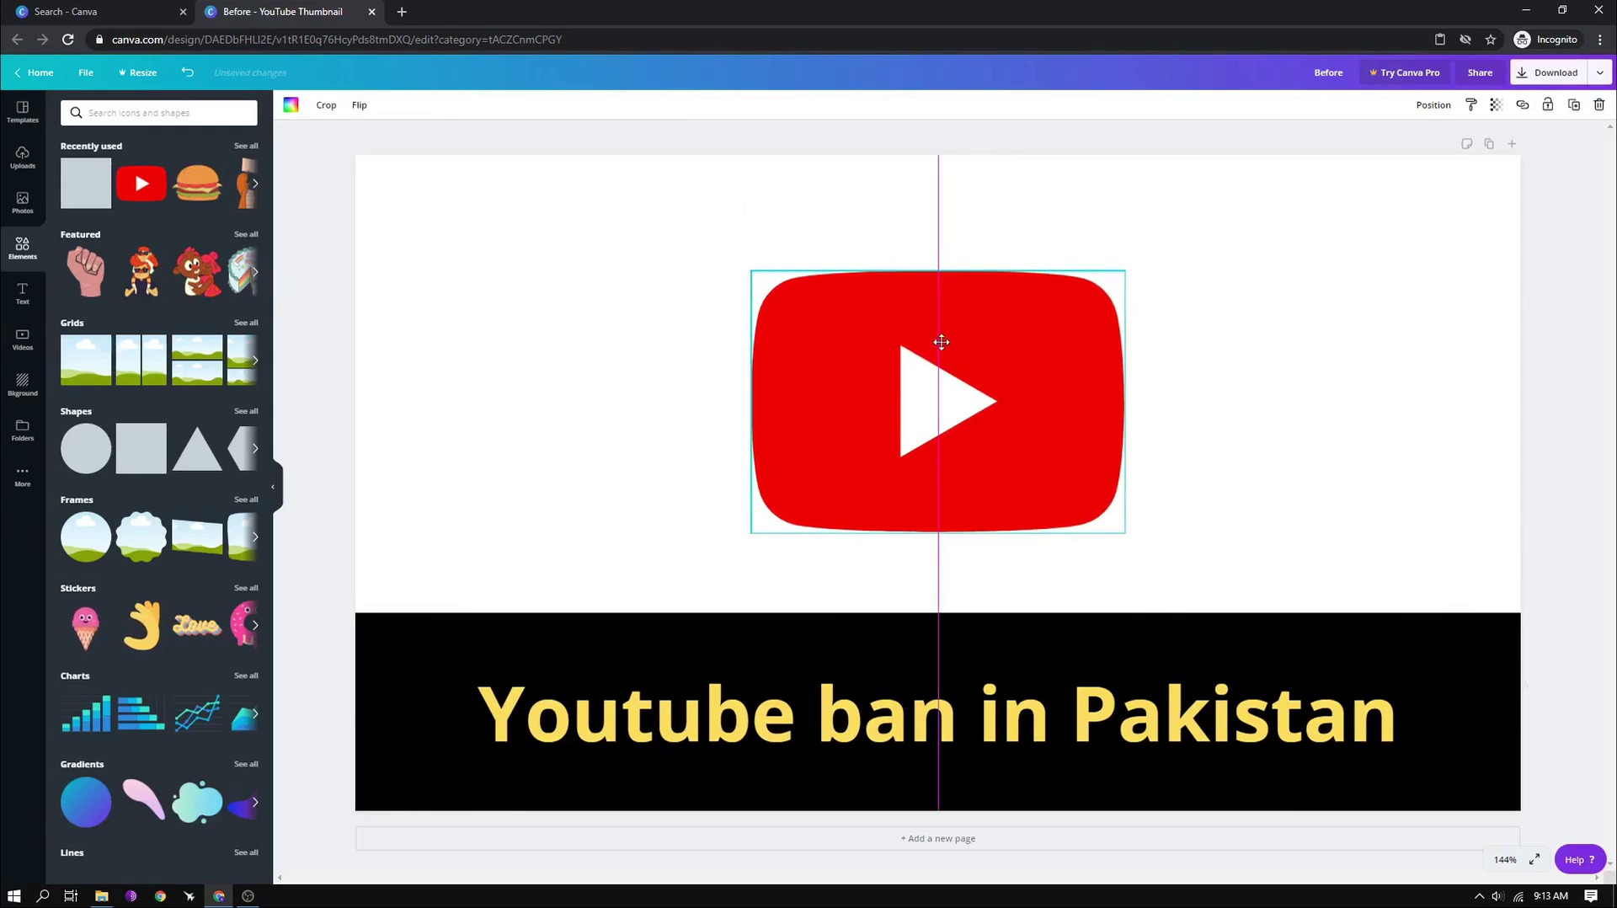
left_click(23, 293)
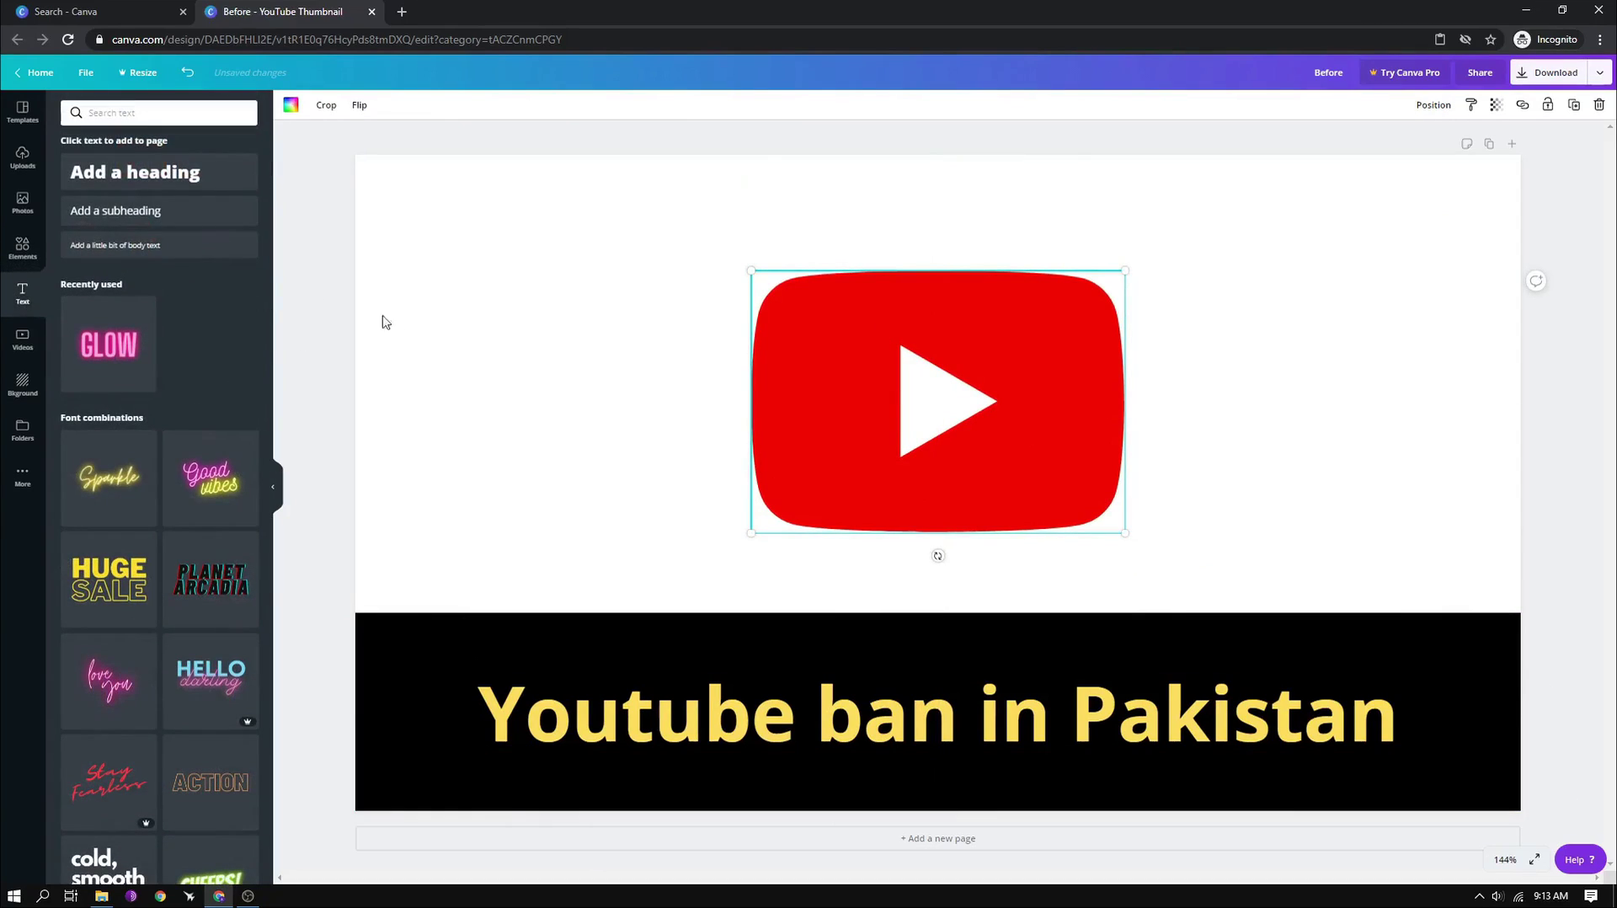
Add a body text caption 'Full information', correcting the misspelled 'informtation'
left_click(148, 246)
key("BackSpace")
type("F")
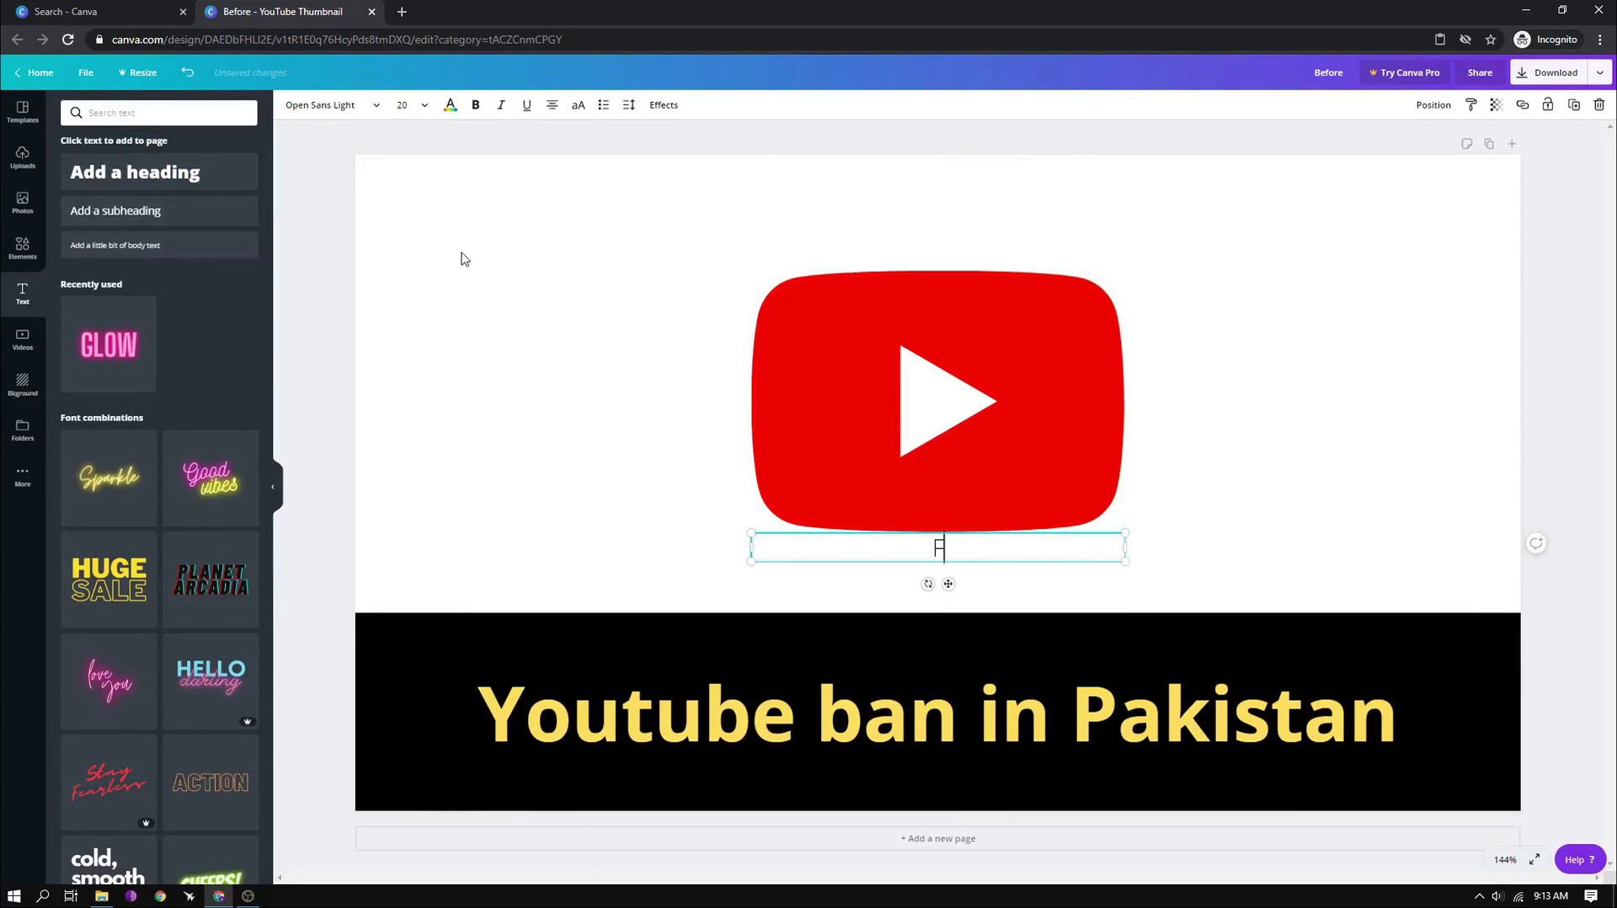
type("ull informta")
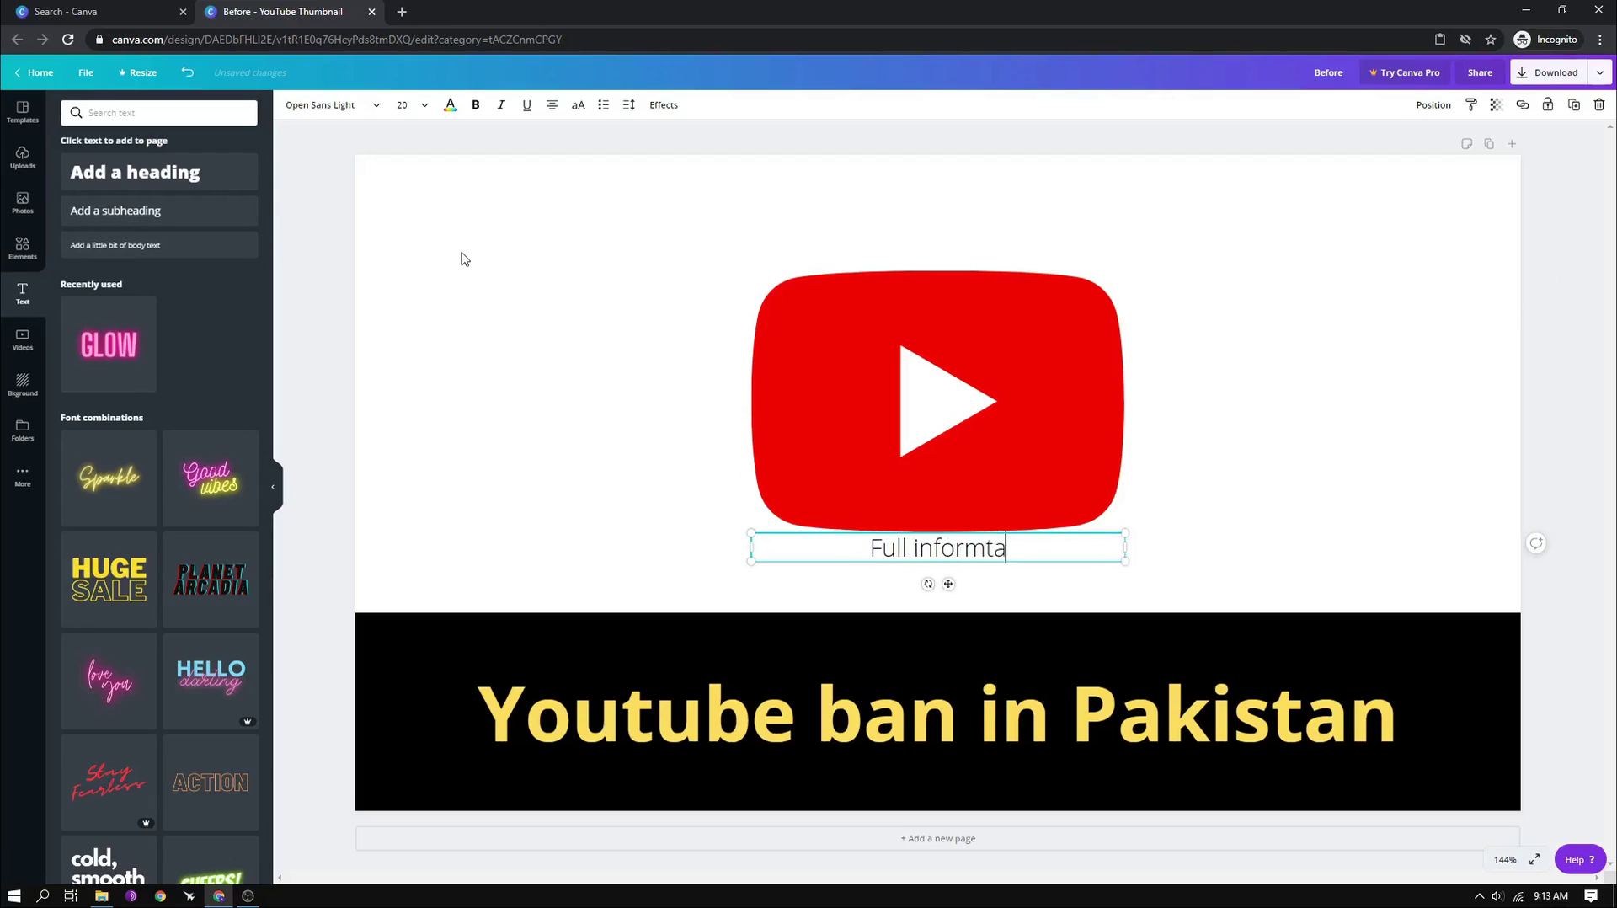
type("tion")
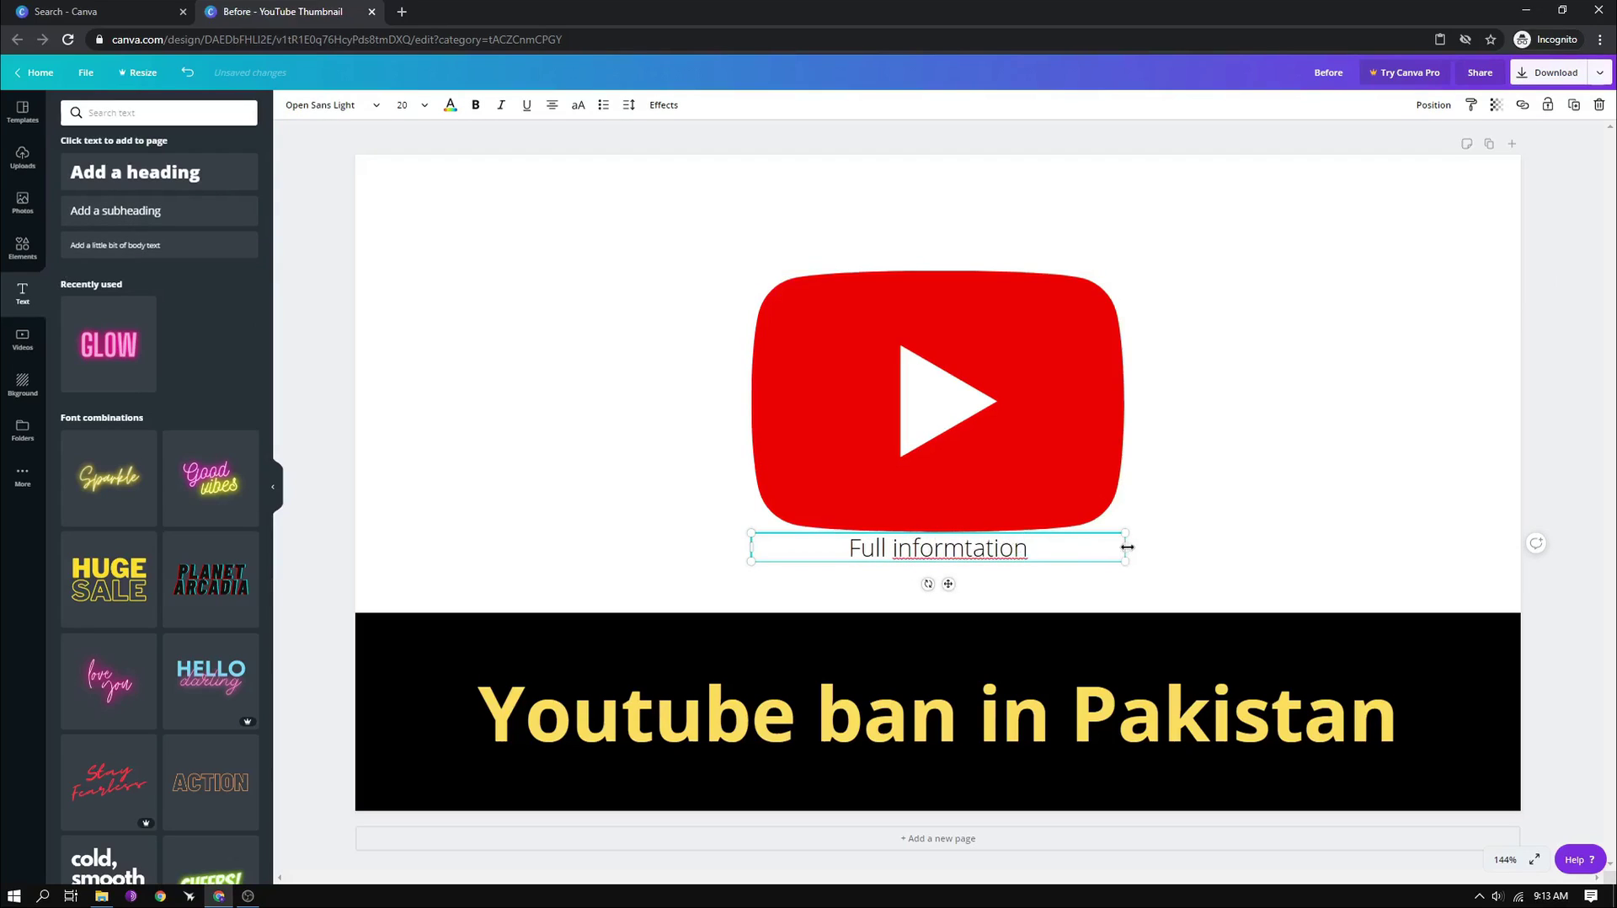
left_click_drag(1128, 546, 844, 552)
right_click(834, 551)
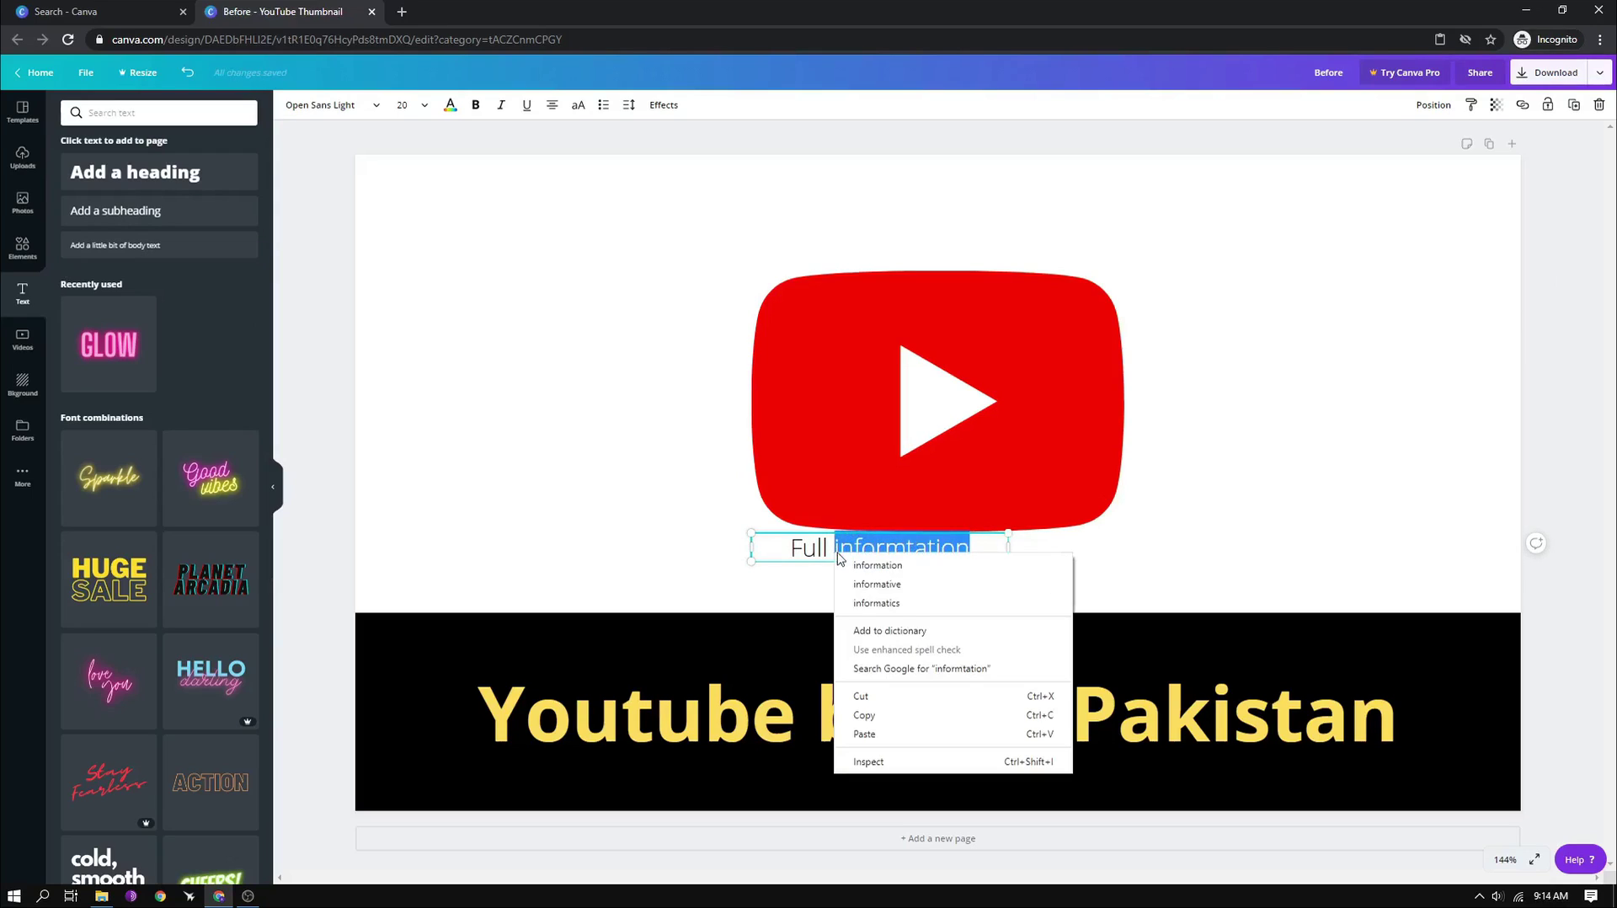
left_click(872, 567)
Make the caption bold, wrap it onto two lines, and enlarge it left of the logo
mouse_move(938, 530)
left_mouse_down()
mouse_move(599, 418)
mouse_move(740, 487)
left_mouse_up()
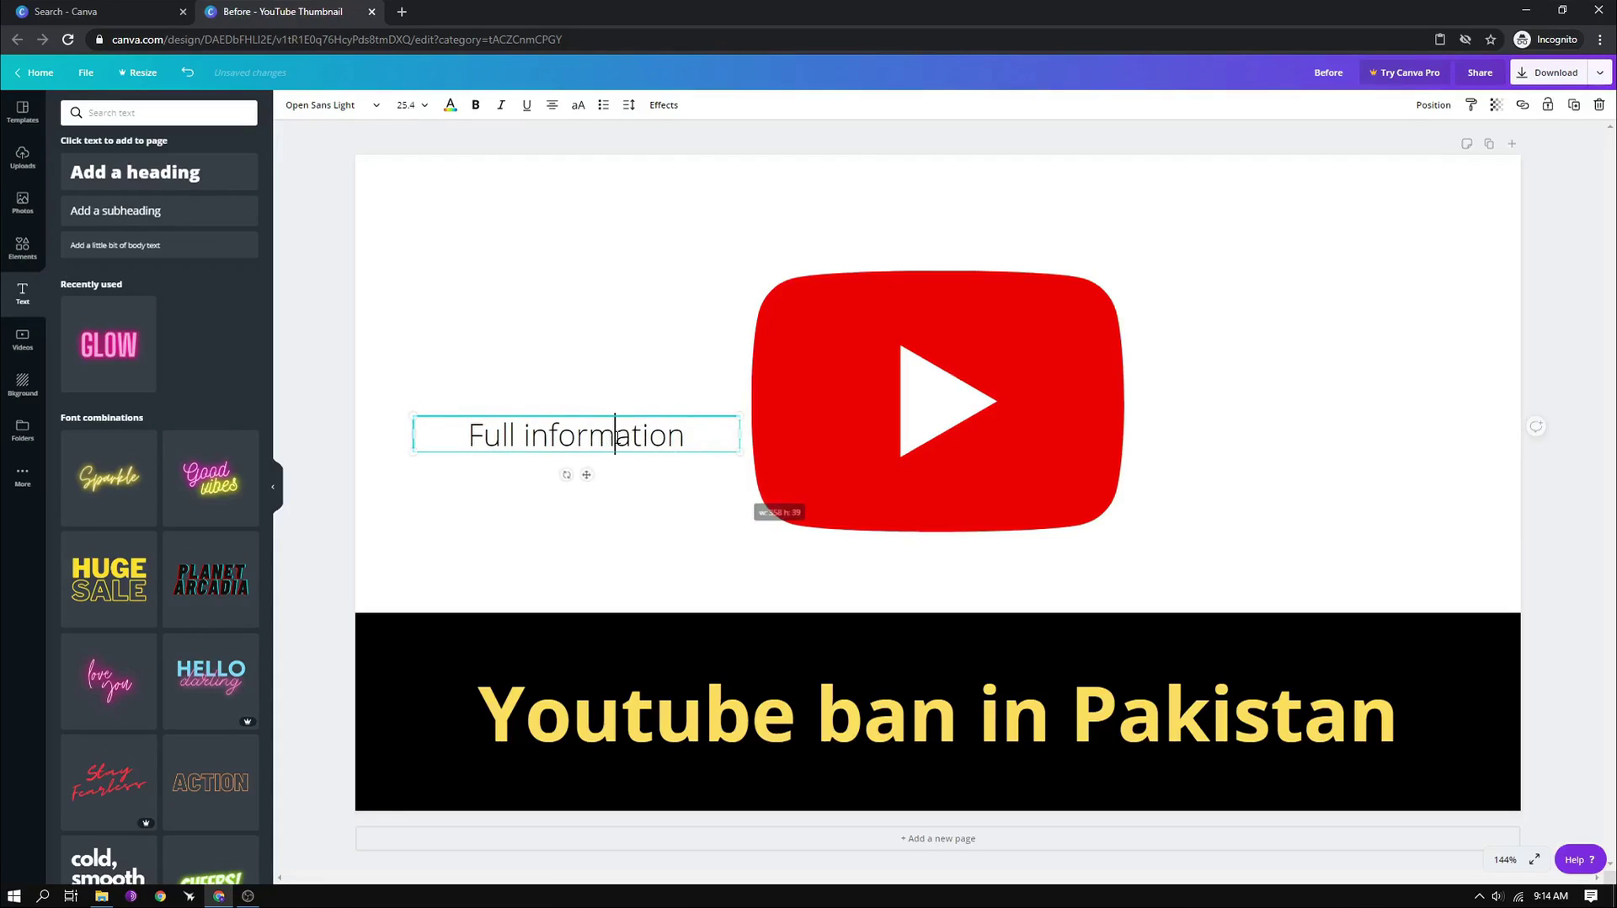
left_click_drag(686, 435, 467, 435)
left_click(477, 106)
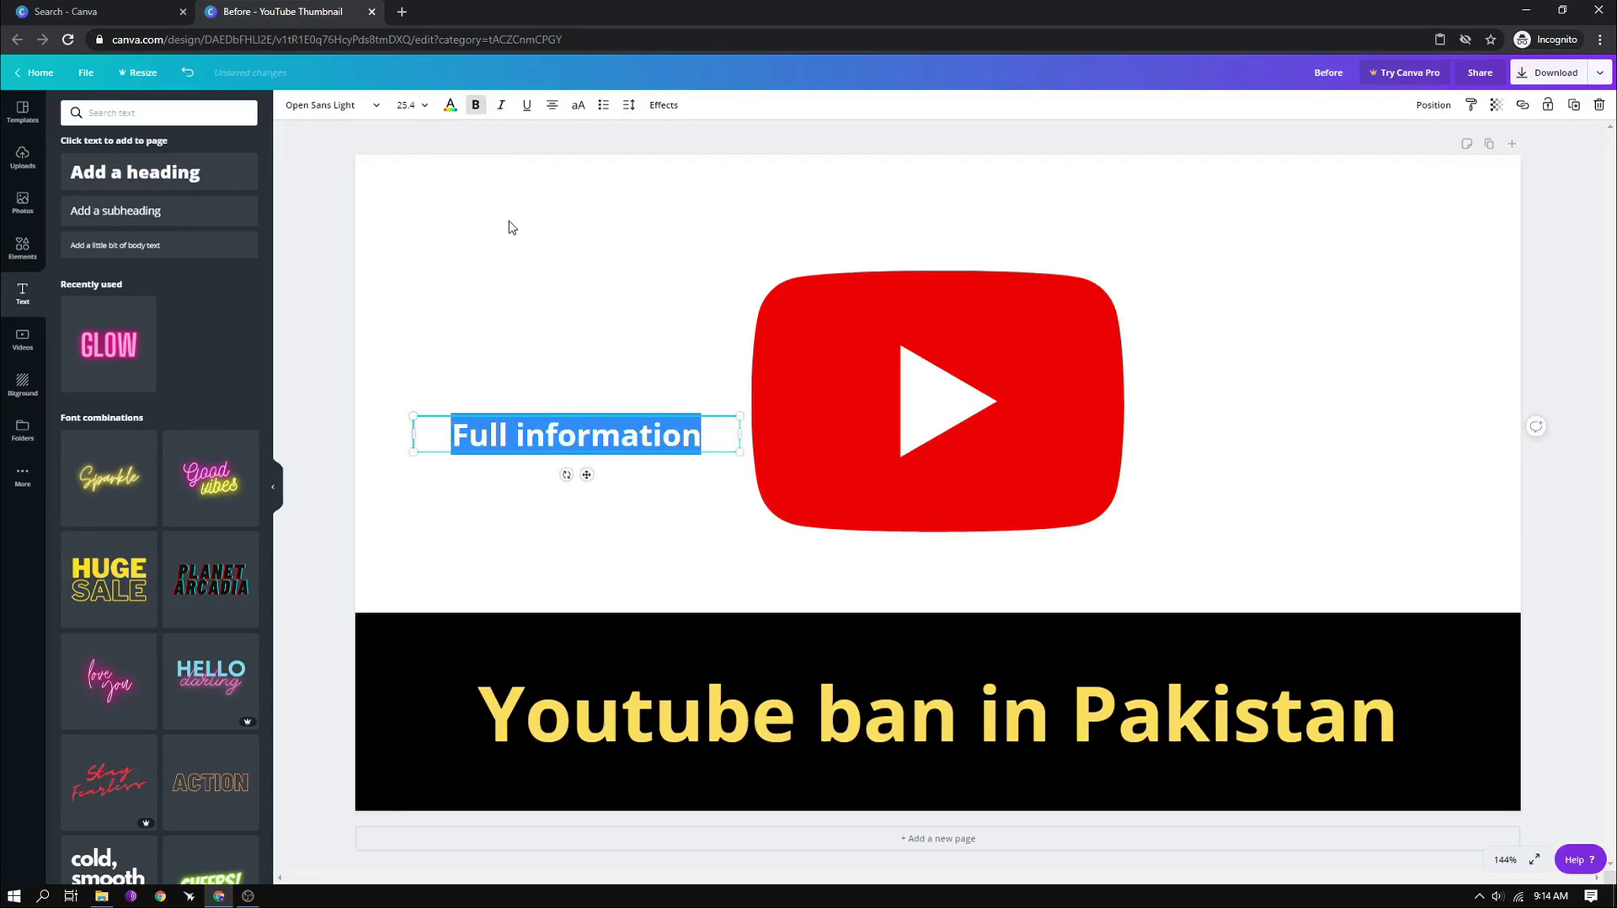
left_click_drag(744, 436, 661, 438)
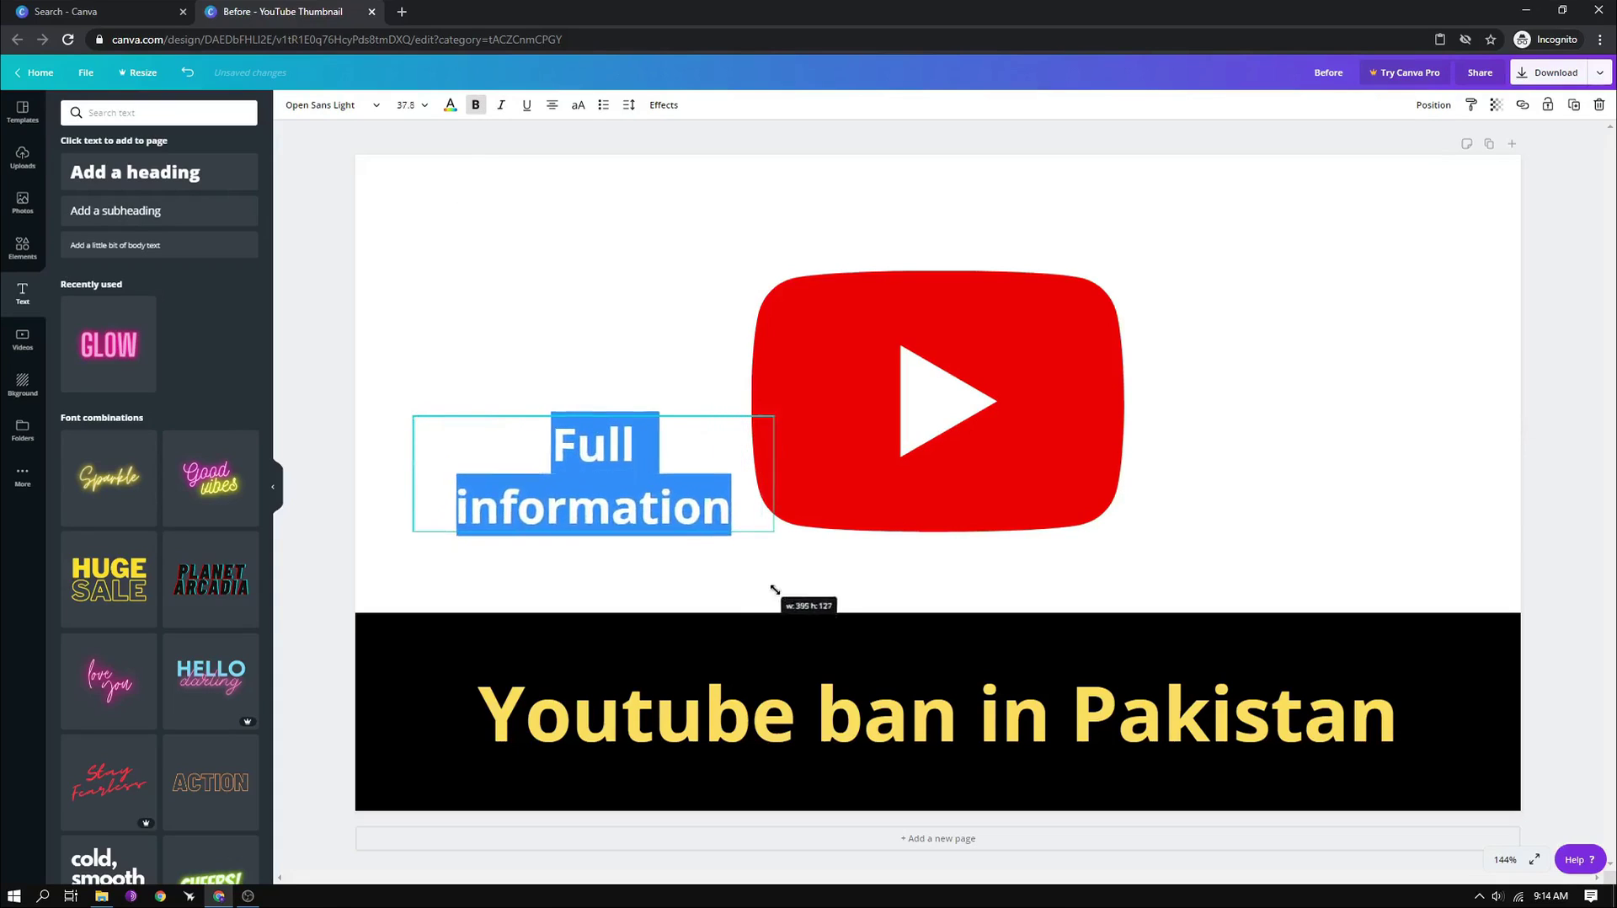
left_click_drag(657, 497, 797, 538)
left_click_drag(414, 416, 302, 380)
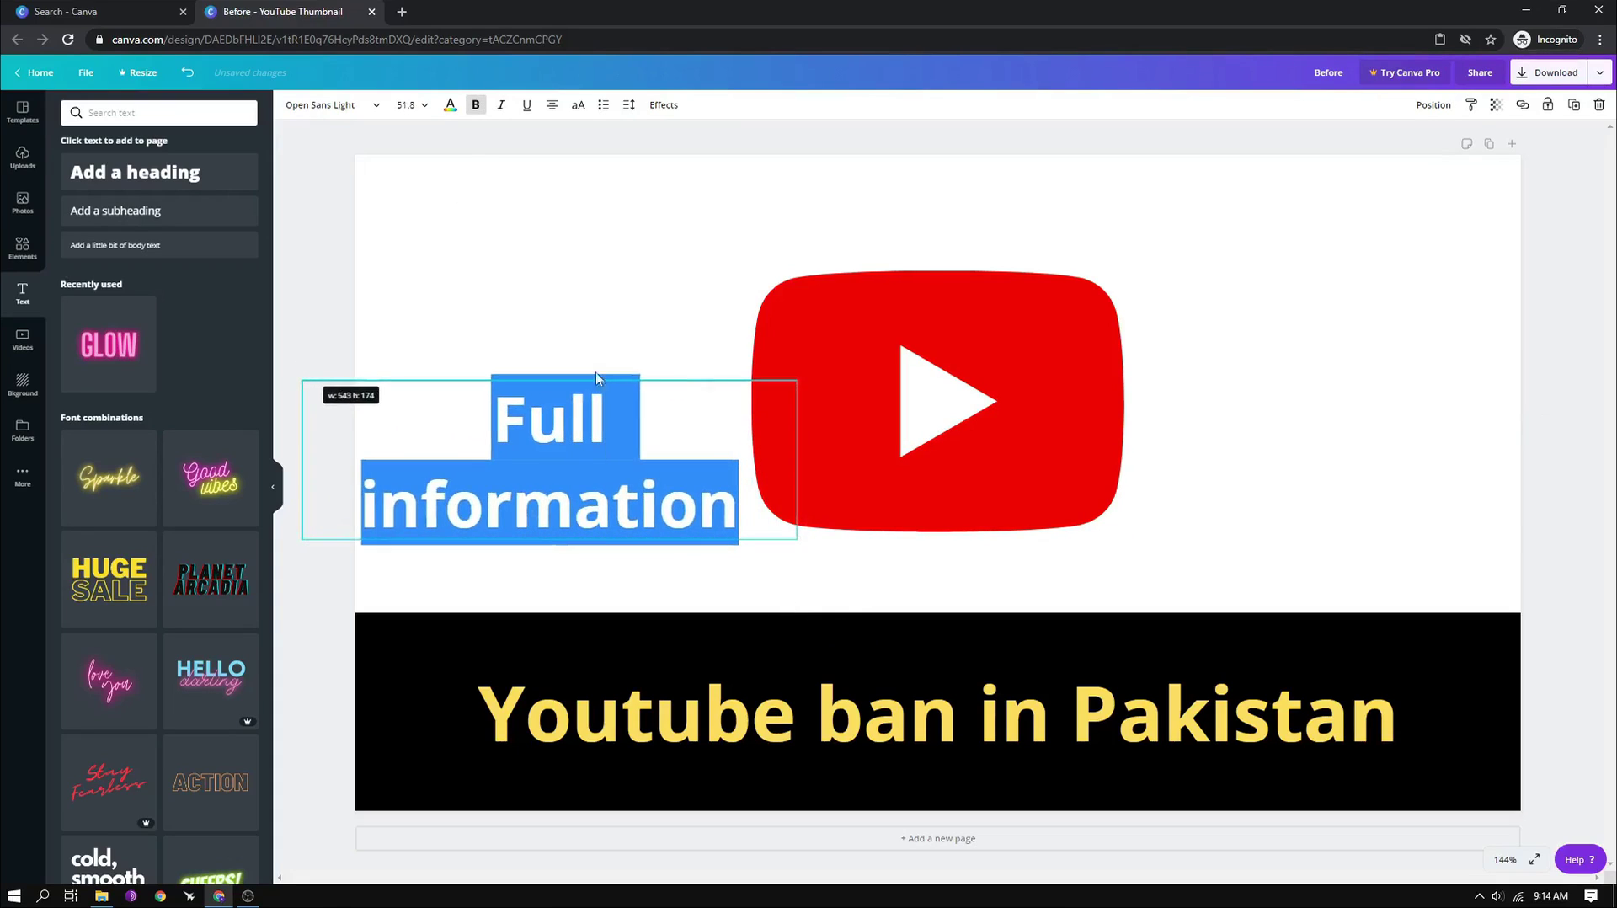
left_click_drag(681, 375, 694, 390)
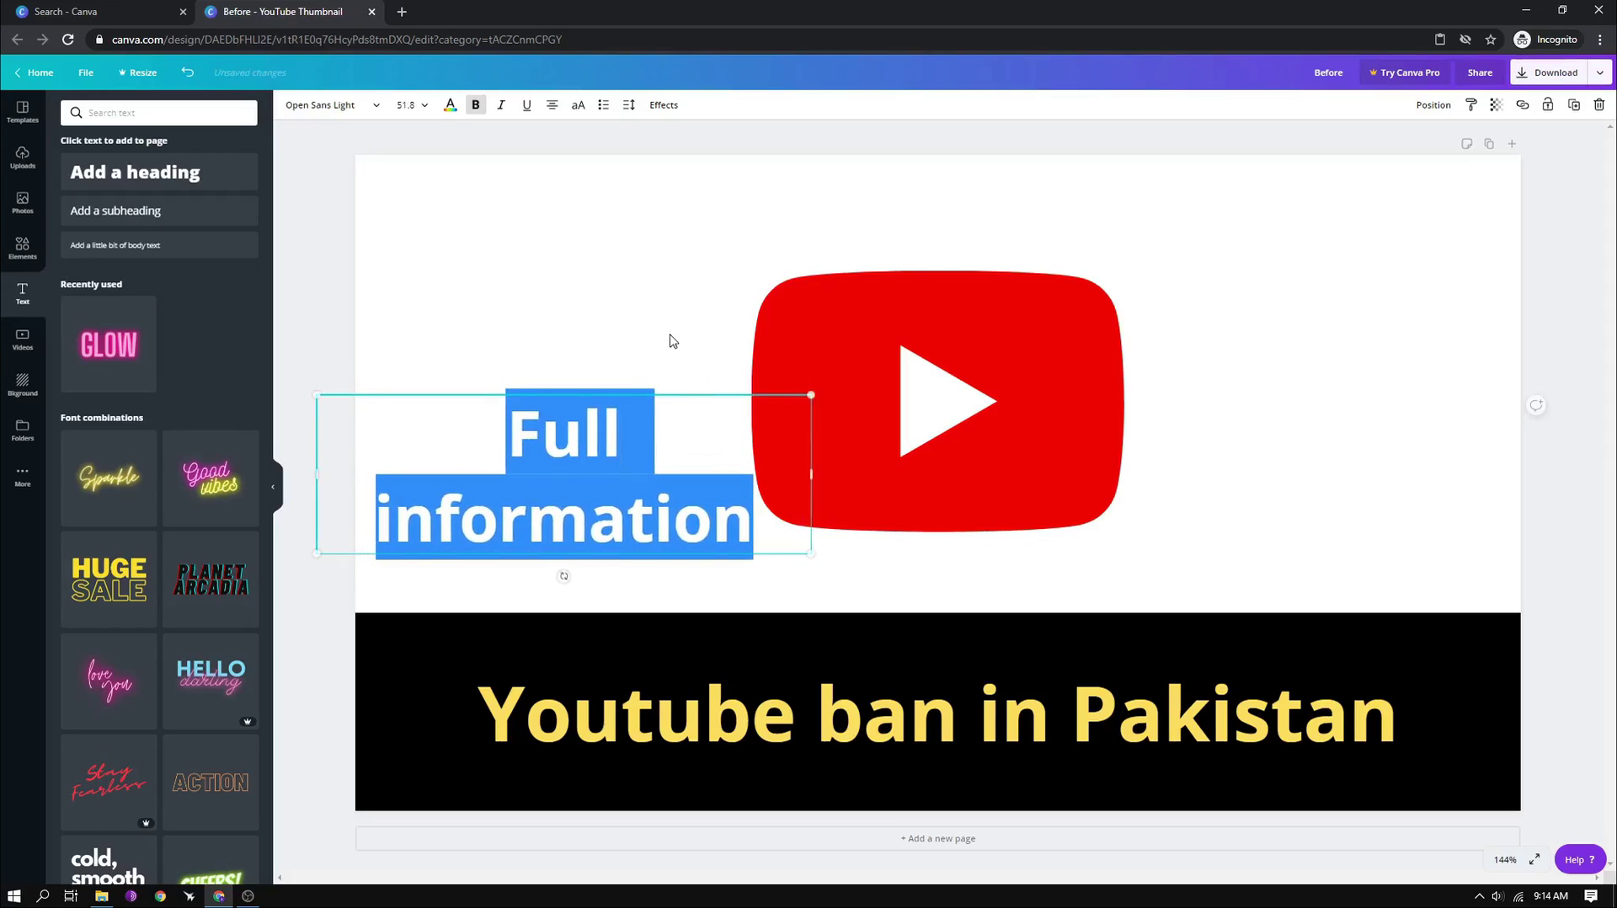
left_click(668, 341)
left_click(23, 246)
type("arro")
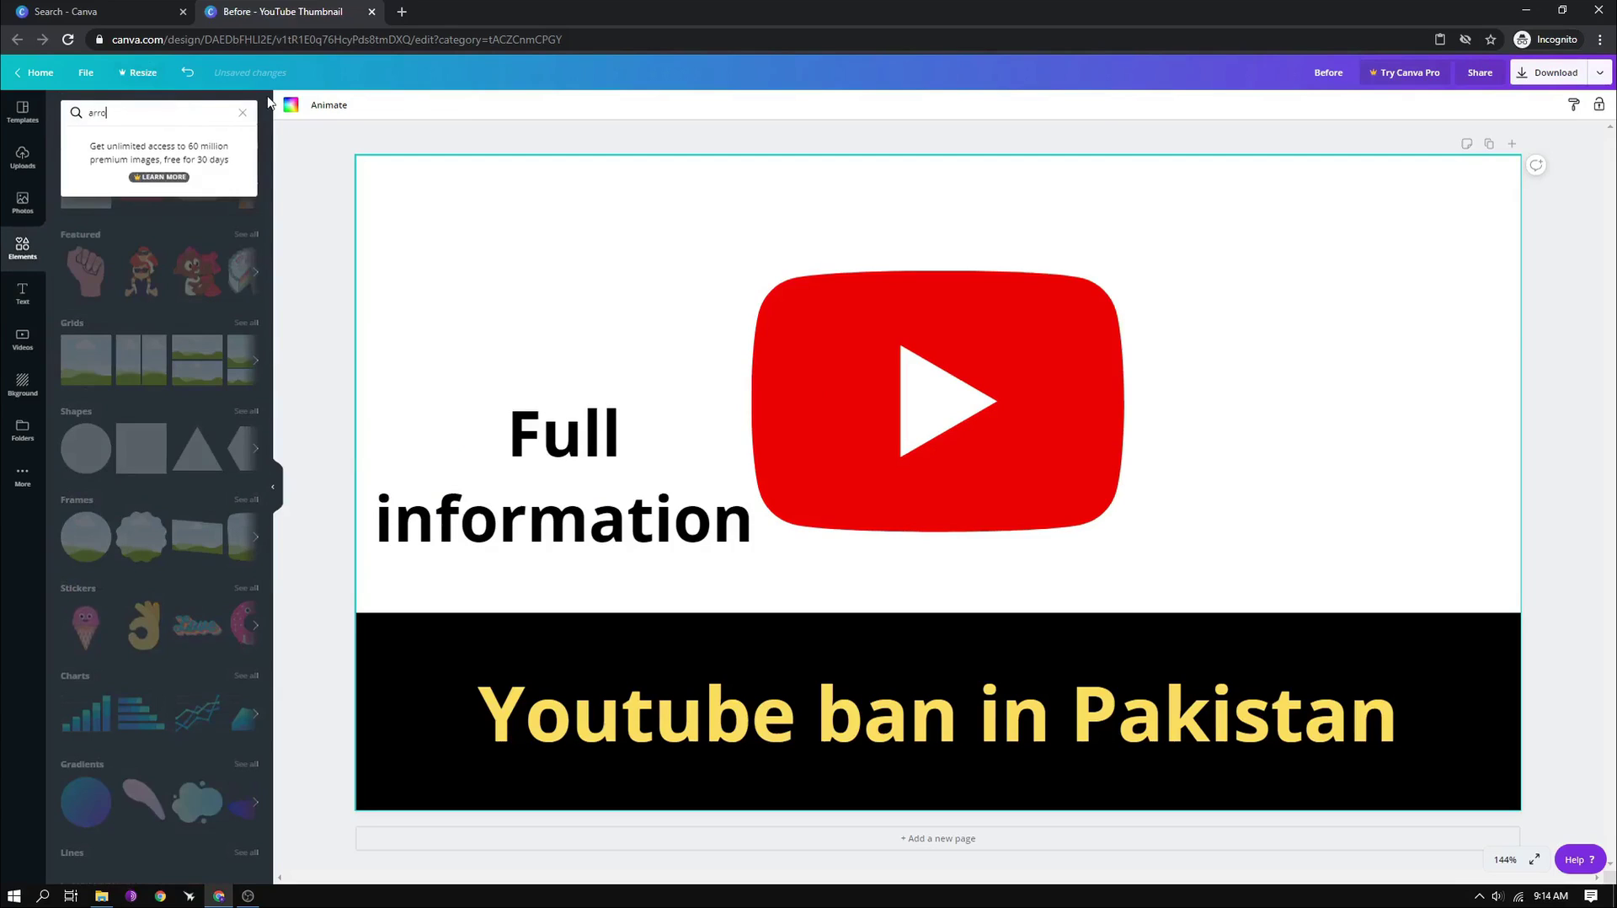
Add a curved arrow from the 'arrow' search, colour it red, tilt about 20° and enlarge at the right
type("w")
key("Return")
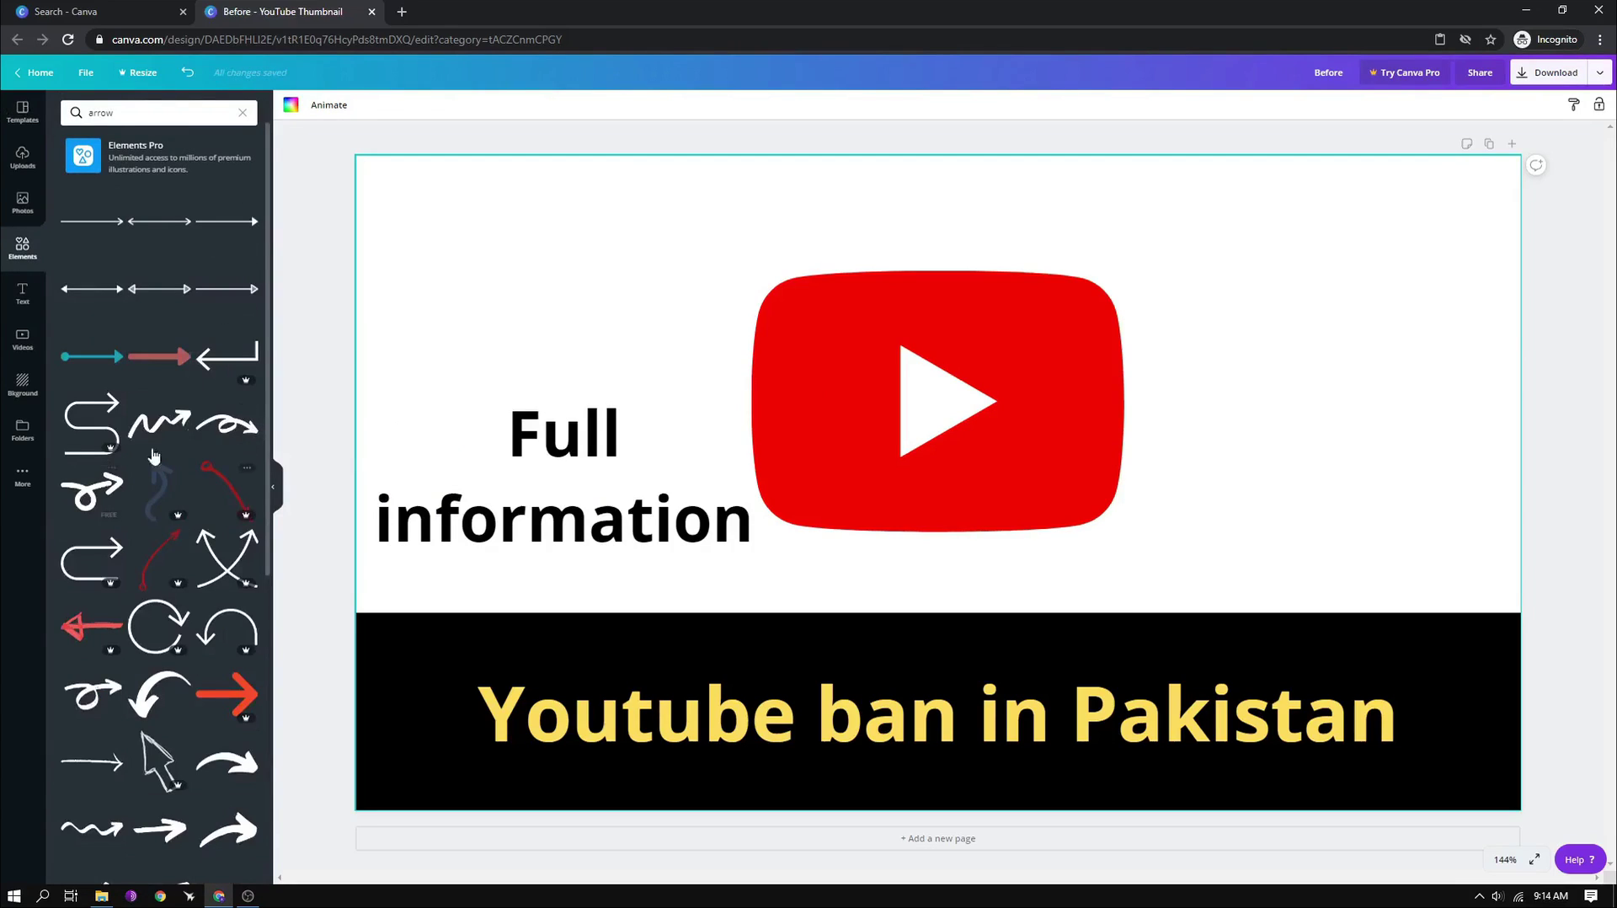
scroll(216, 421, "down", 1)
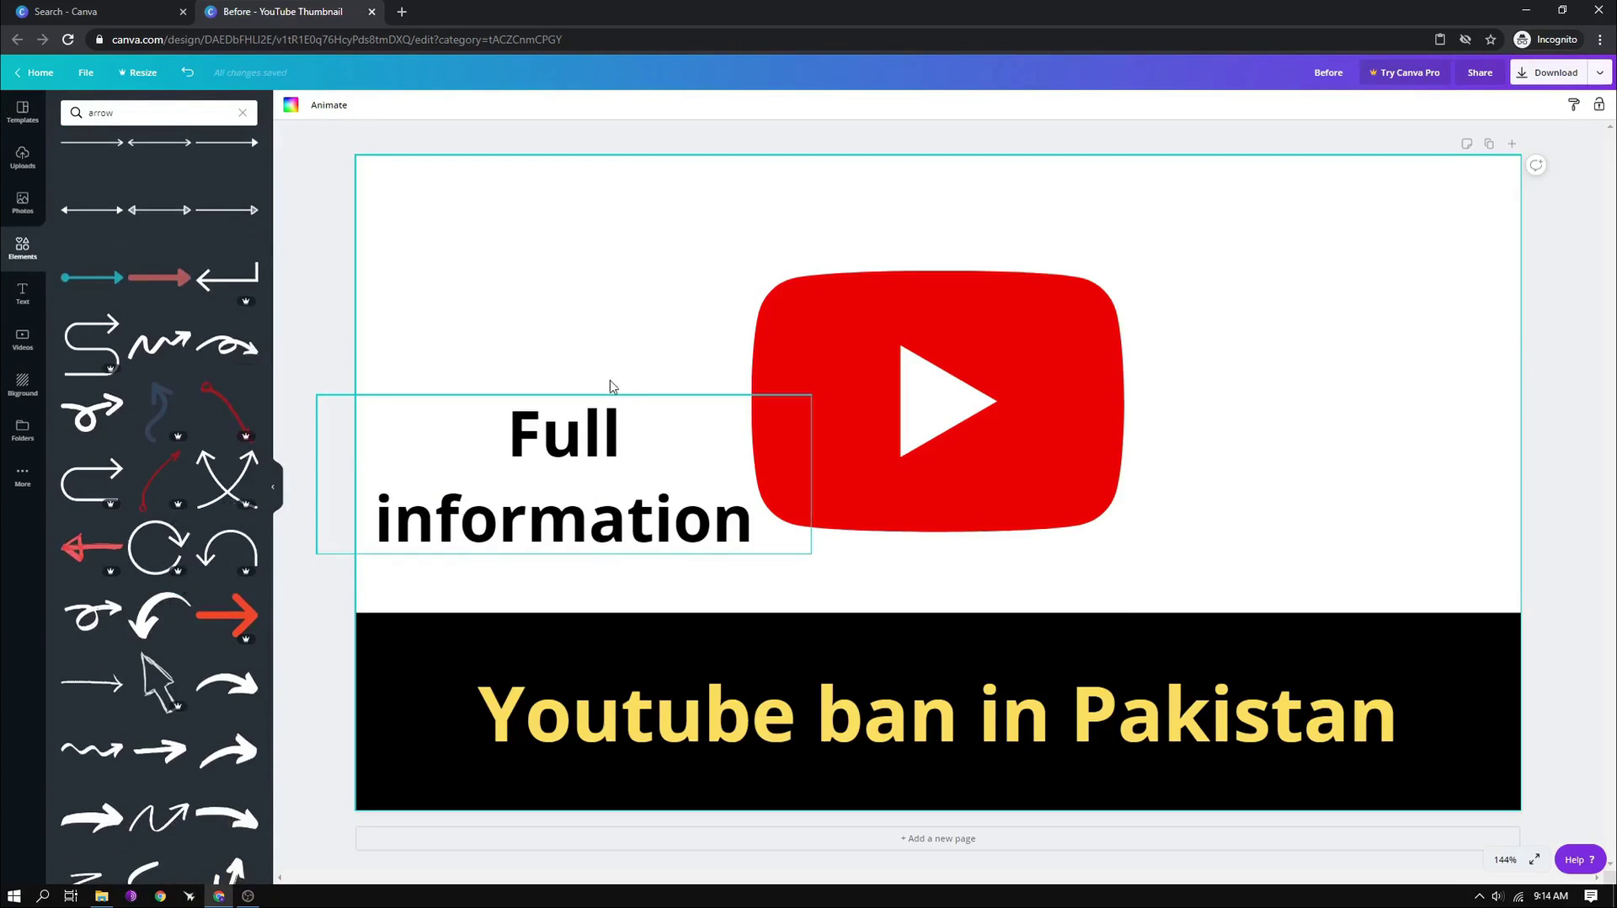
mouse_move(158, 693)
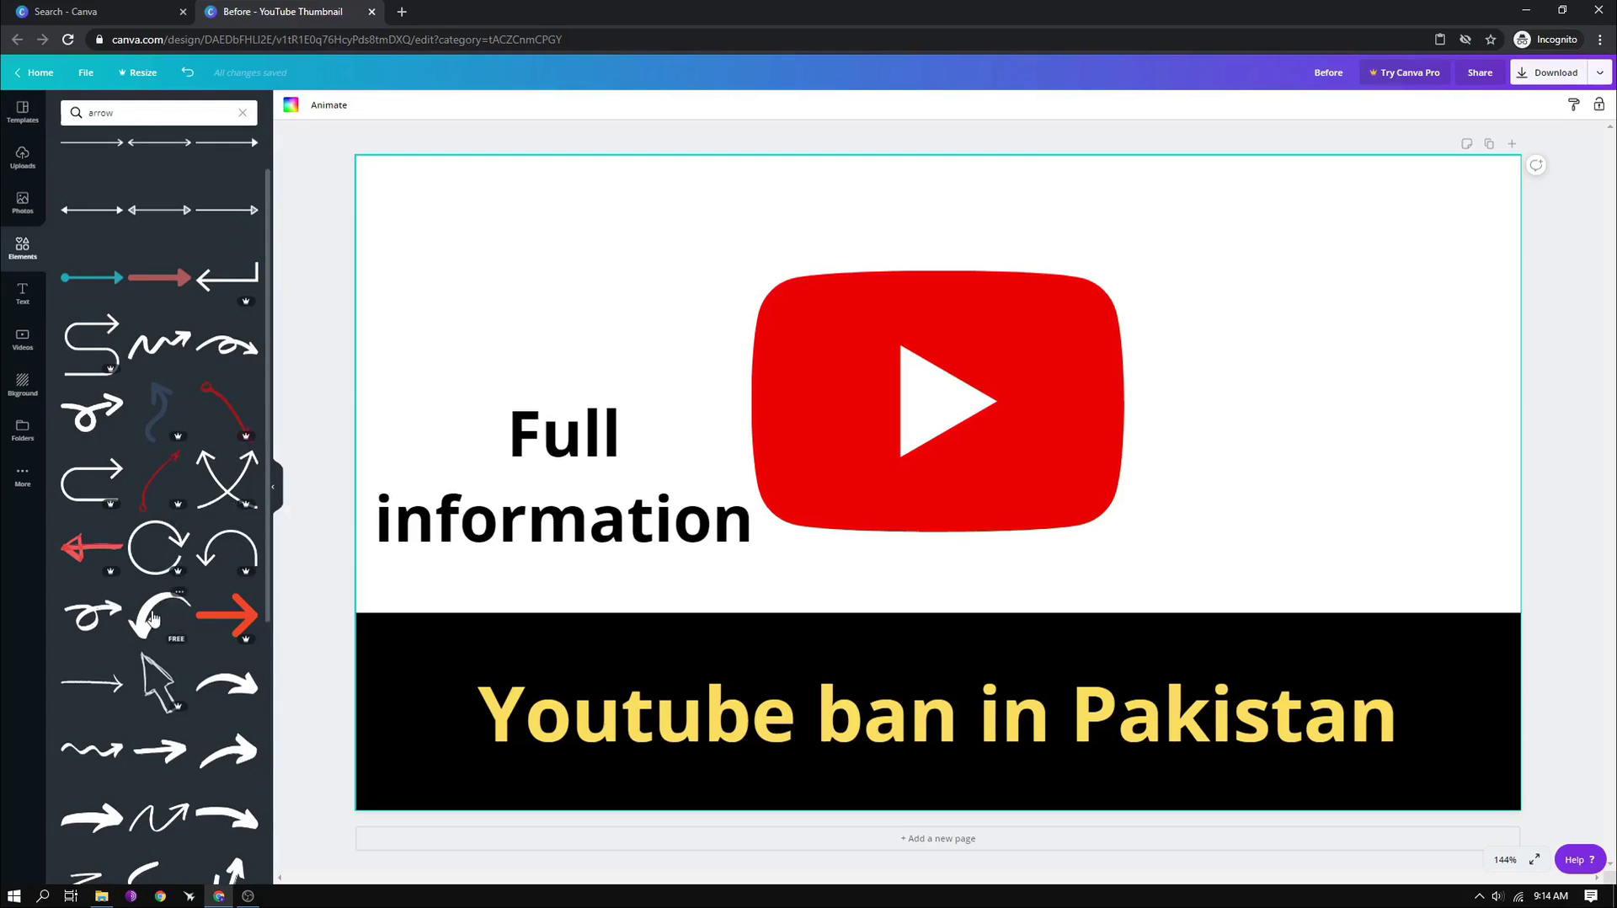
left_click(153, 619)
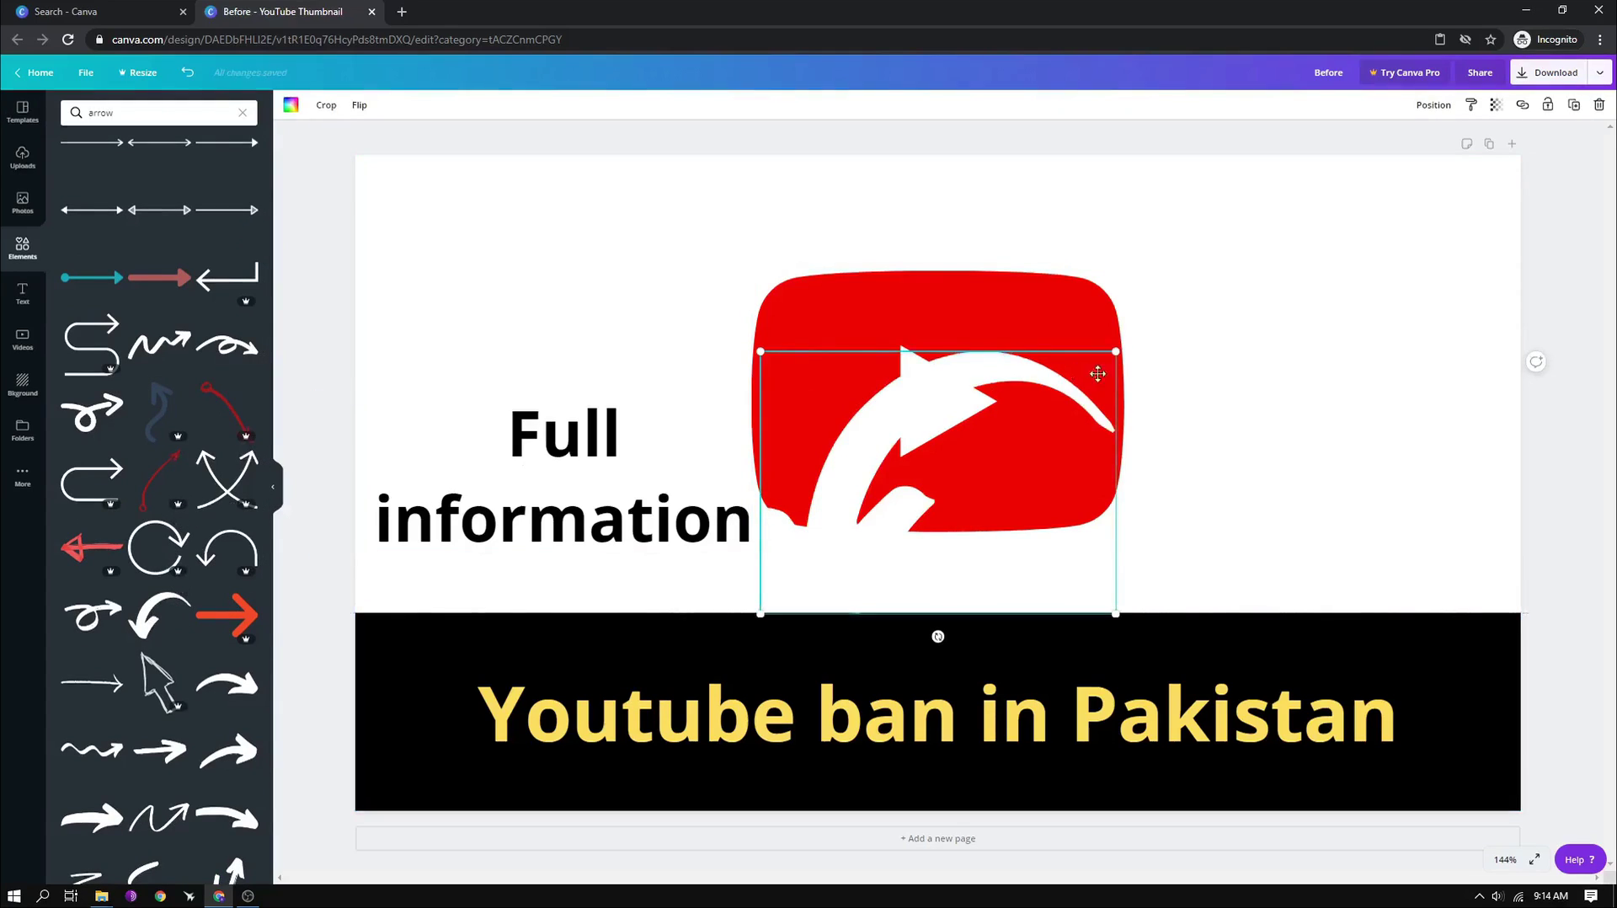
mouse_move(1097, 373)
left_mouse_down()
mouse_move(1303, 288)
mouse_move(930, 353)
left_mouse_up()
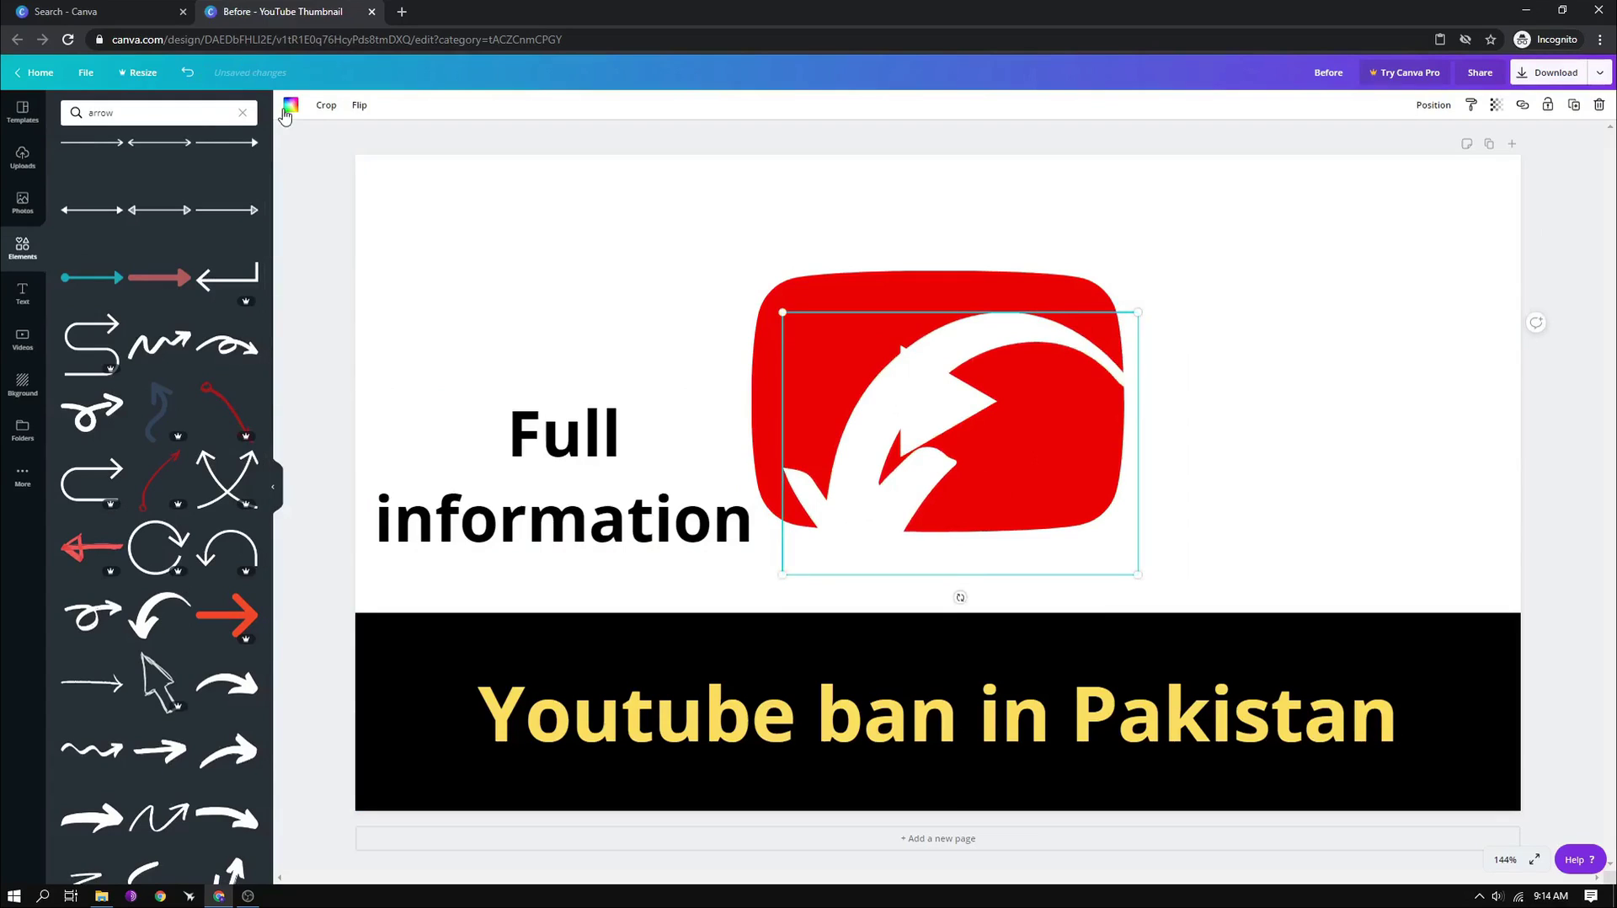
left_click(290, 106)
left_click(74, 323)
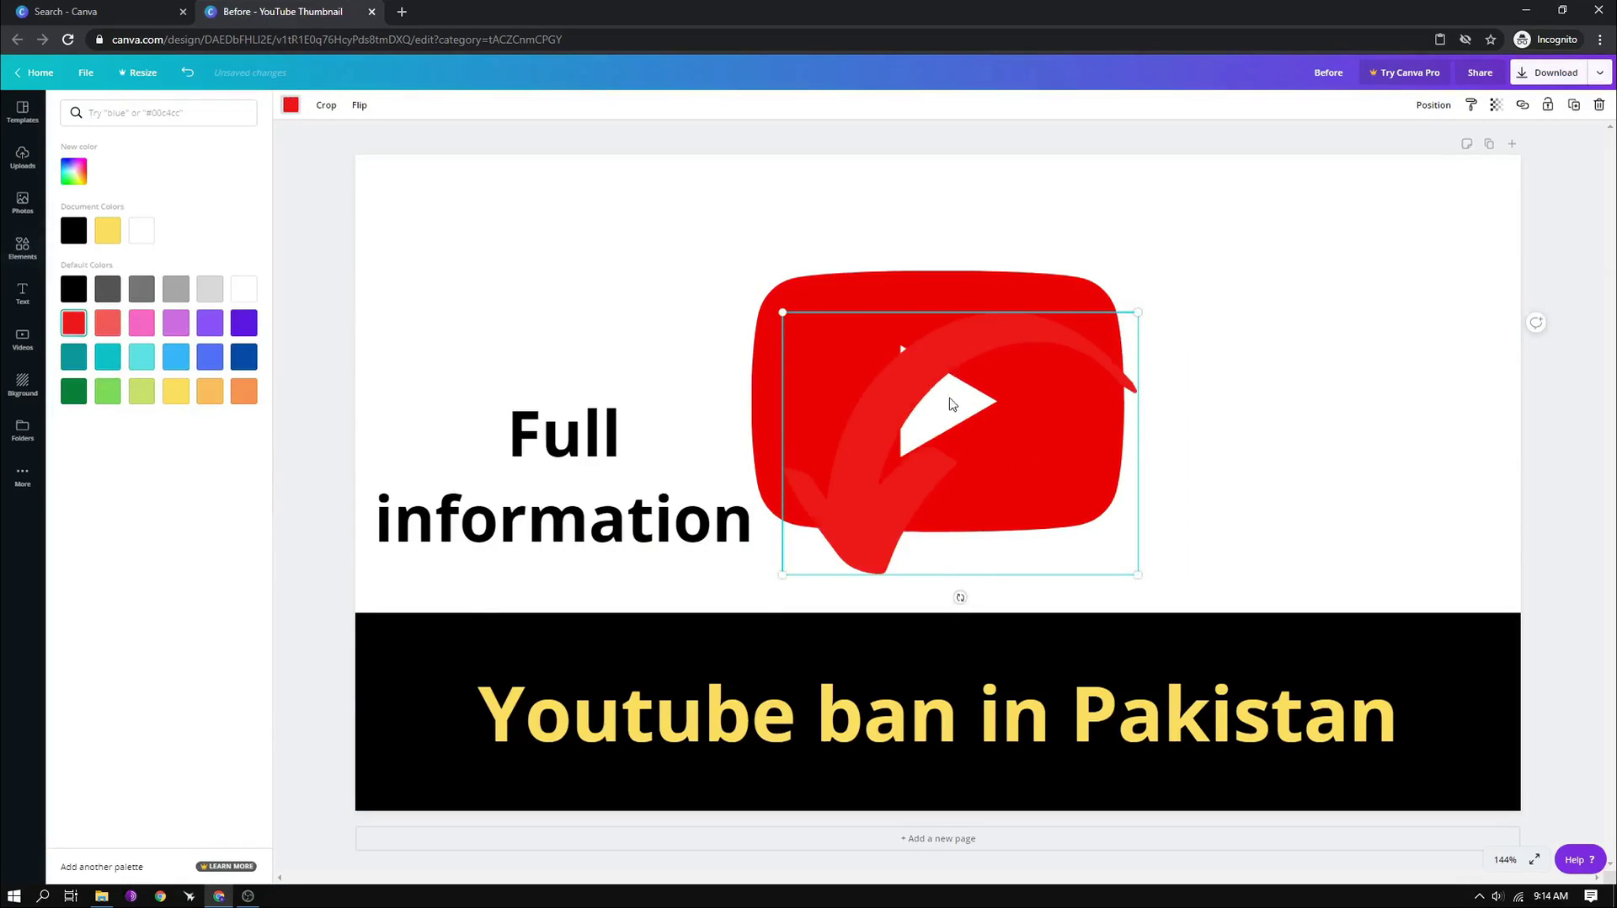
left_click_drag(875, 407, 1279, 284)
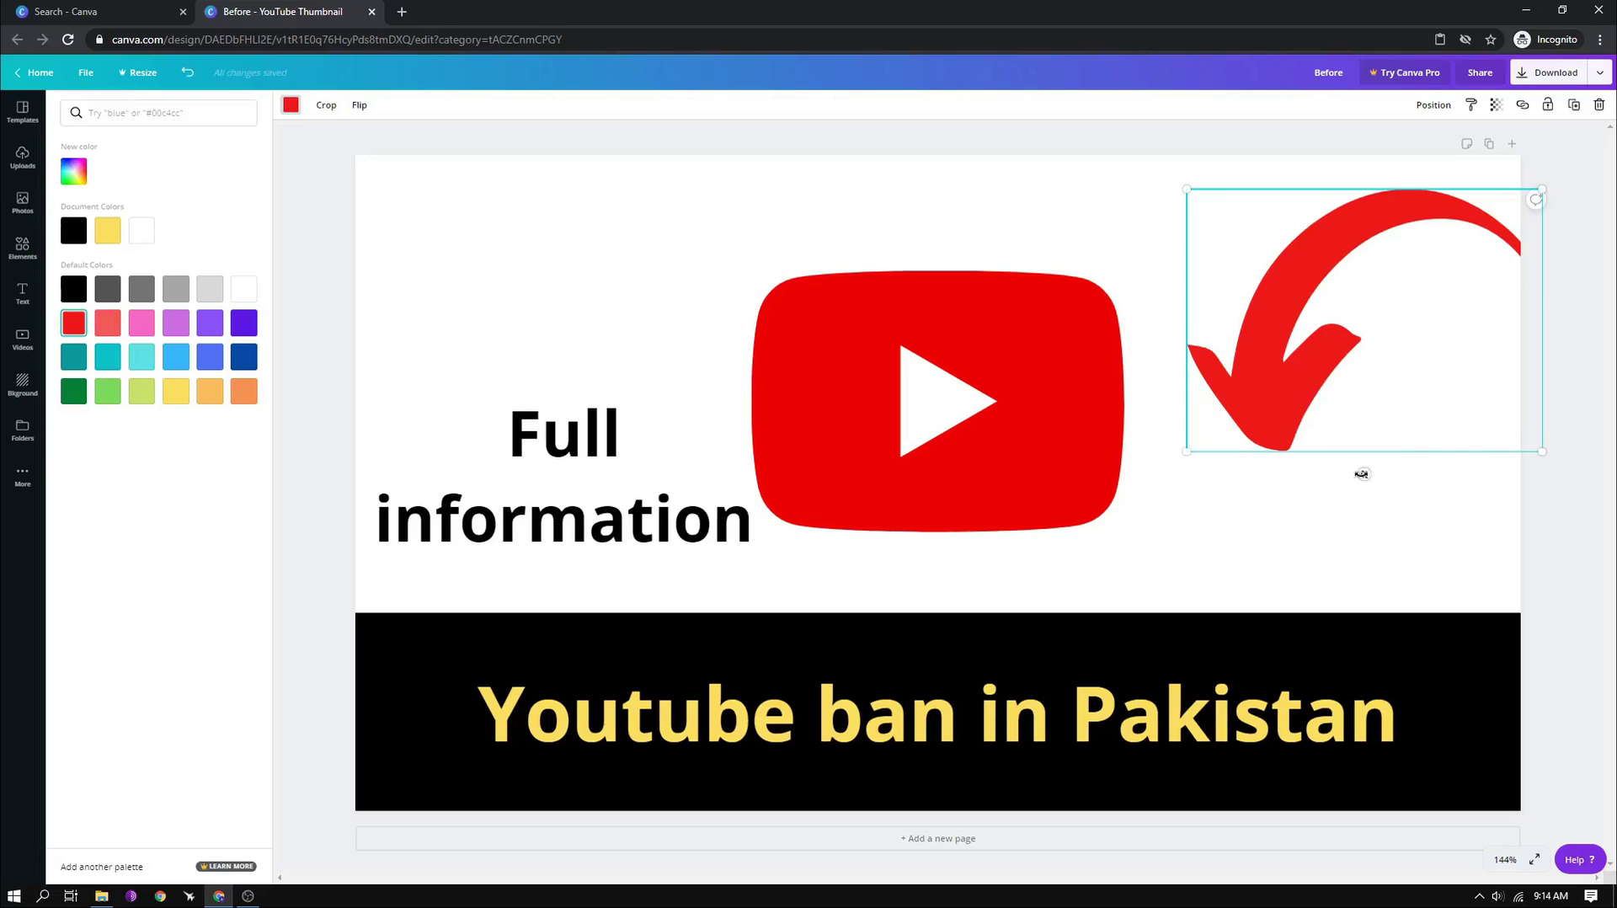
left_click_drag(1362, 473, 1309, 464)
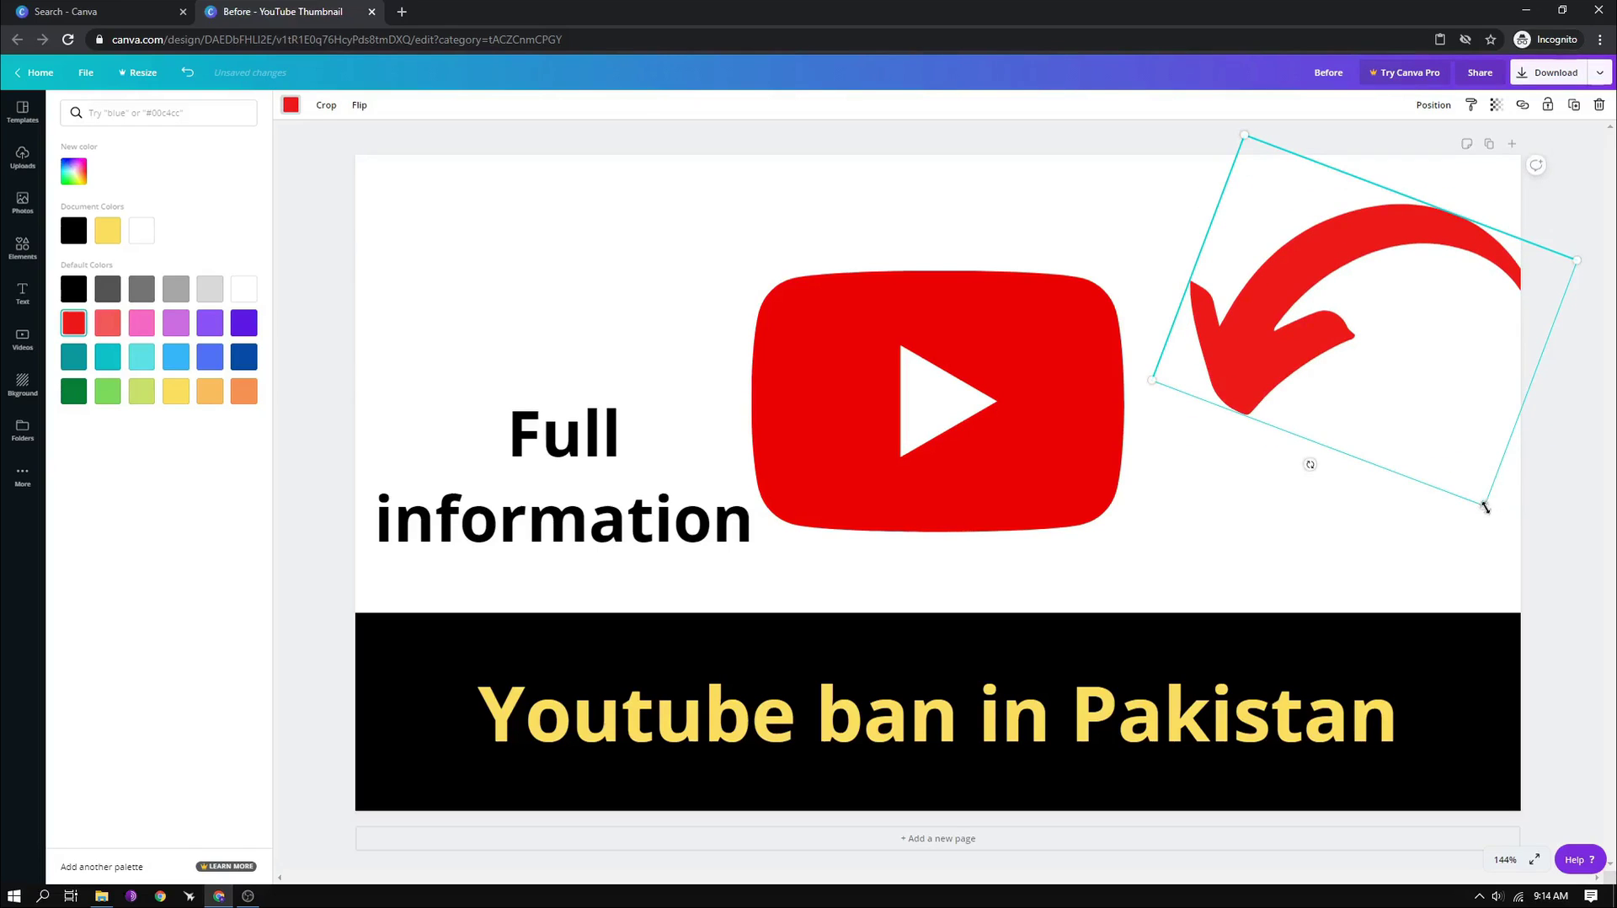
left_click_drag(1484, 506, 1600, 758)
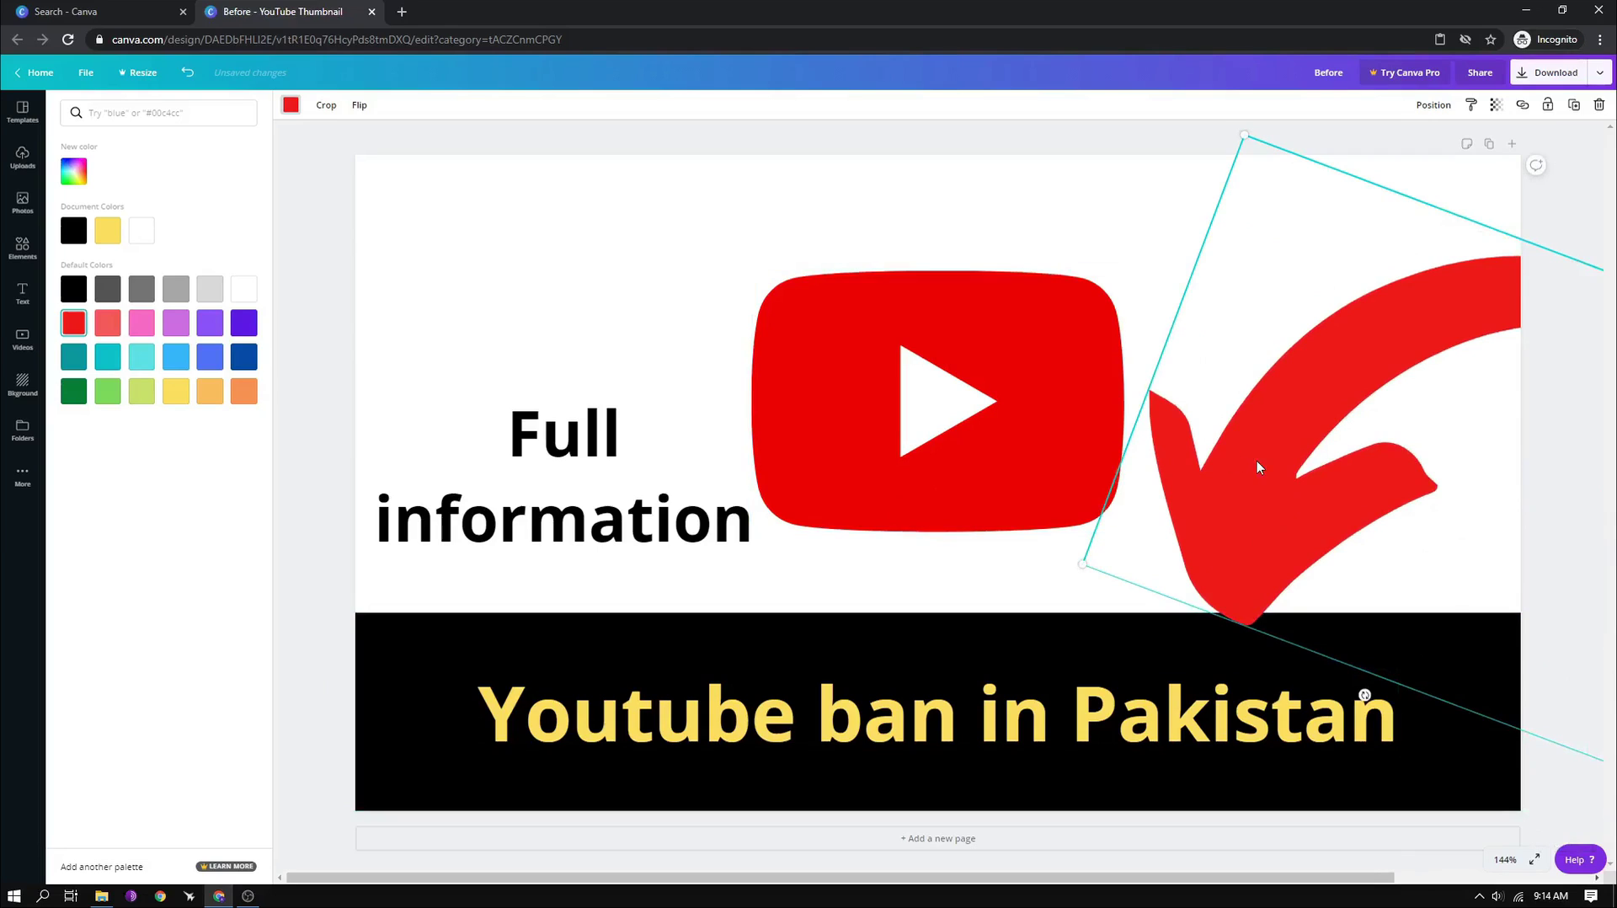
Nudge the red arrow up and enlarge the yellow headline to span the black bar
left_click_drag(1256, 461, 1257, 436)
left_click(1504, 298)
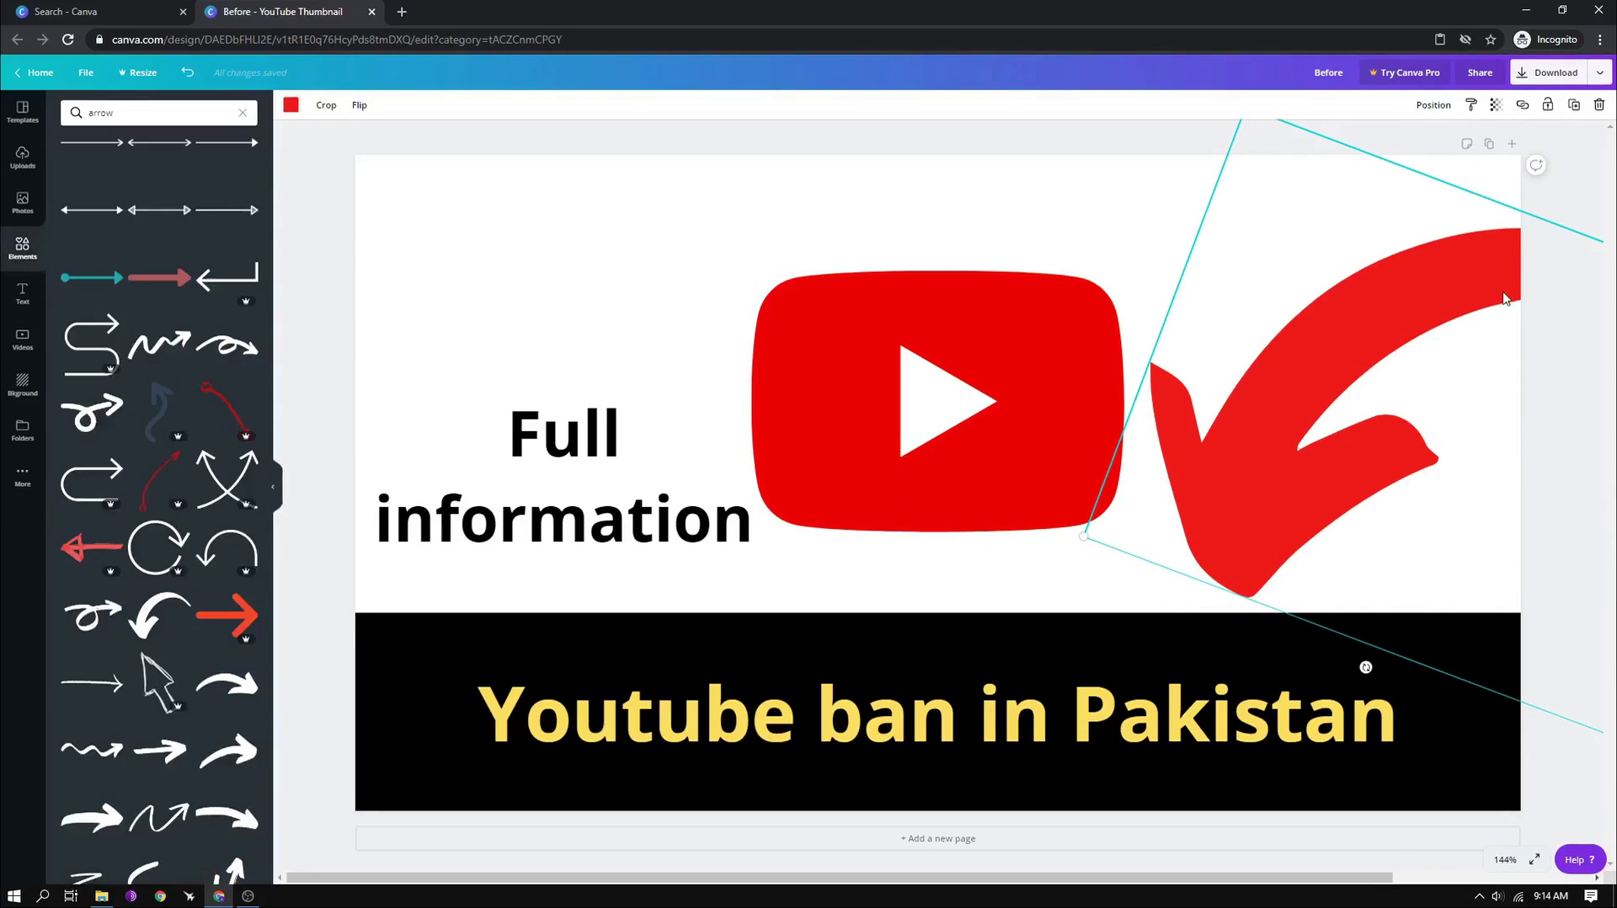
left_click(480, 698)
left_click(477, 671)
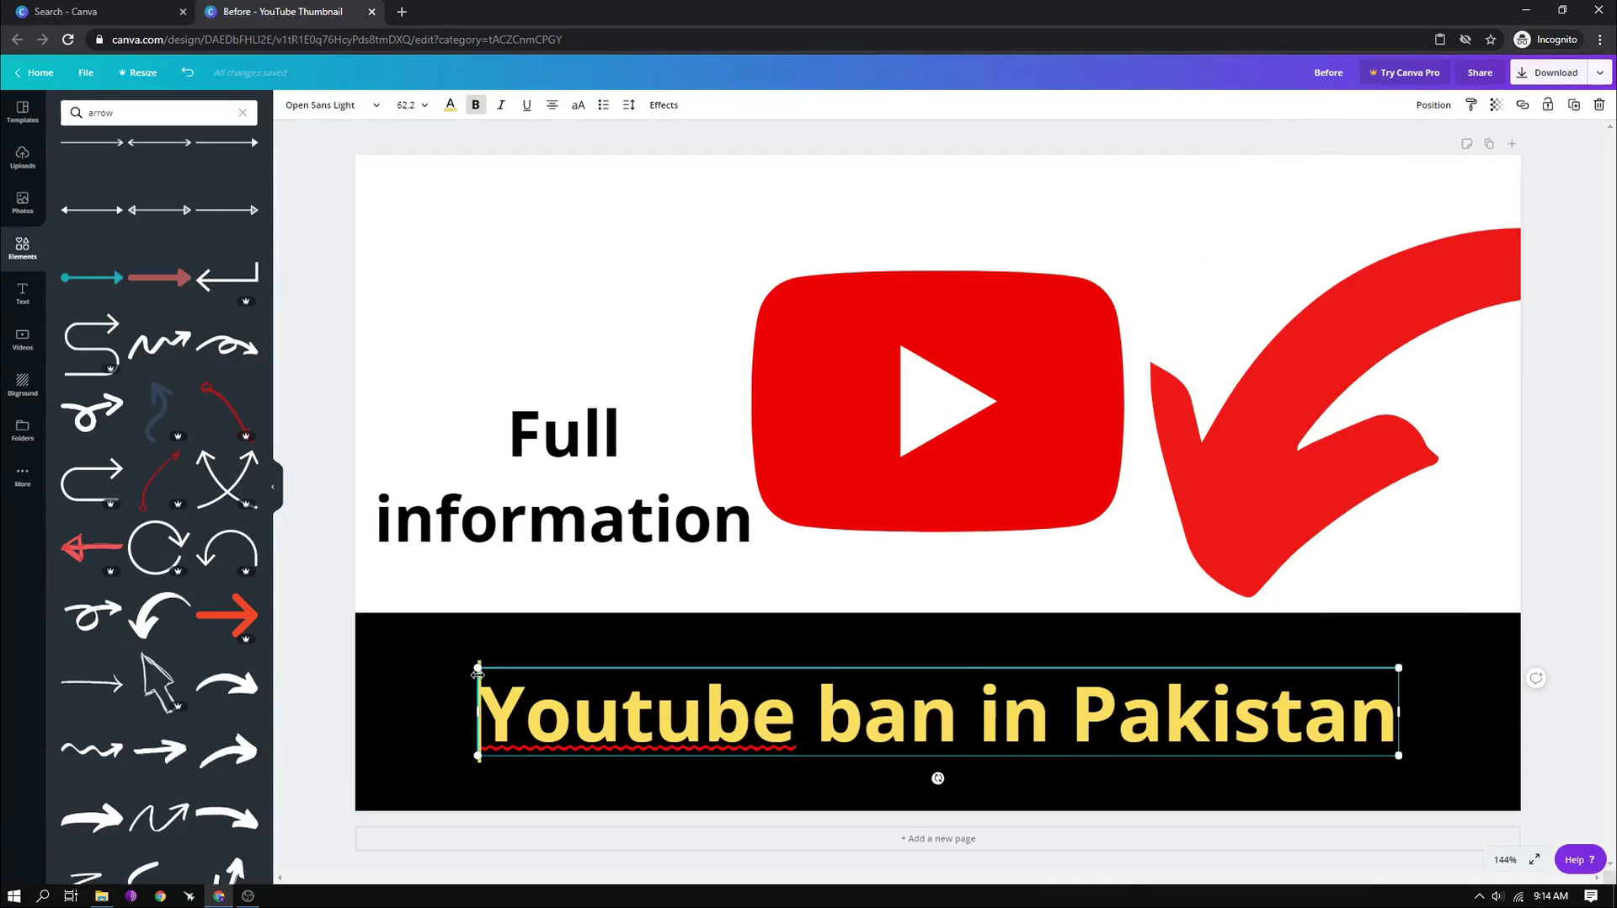
left_click_drag(455, 662, 353, 654)
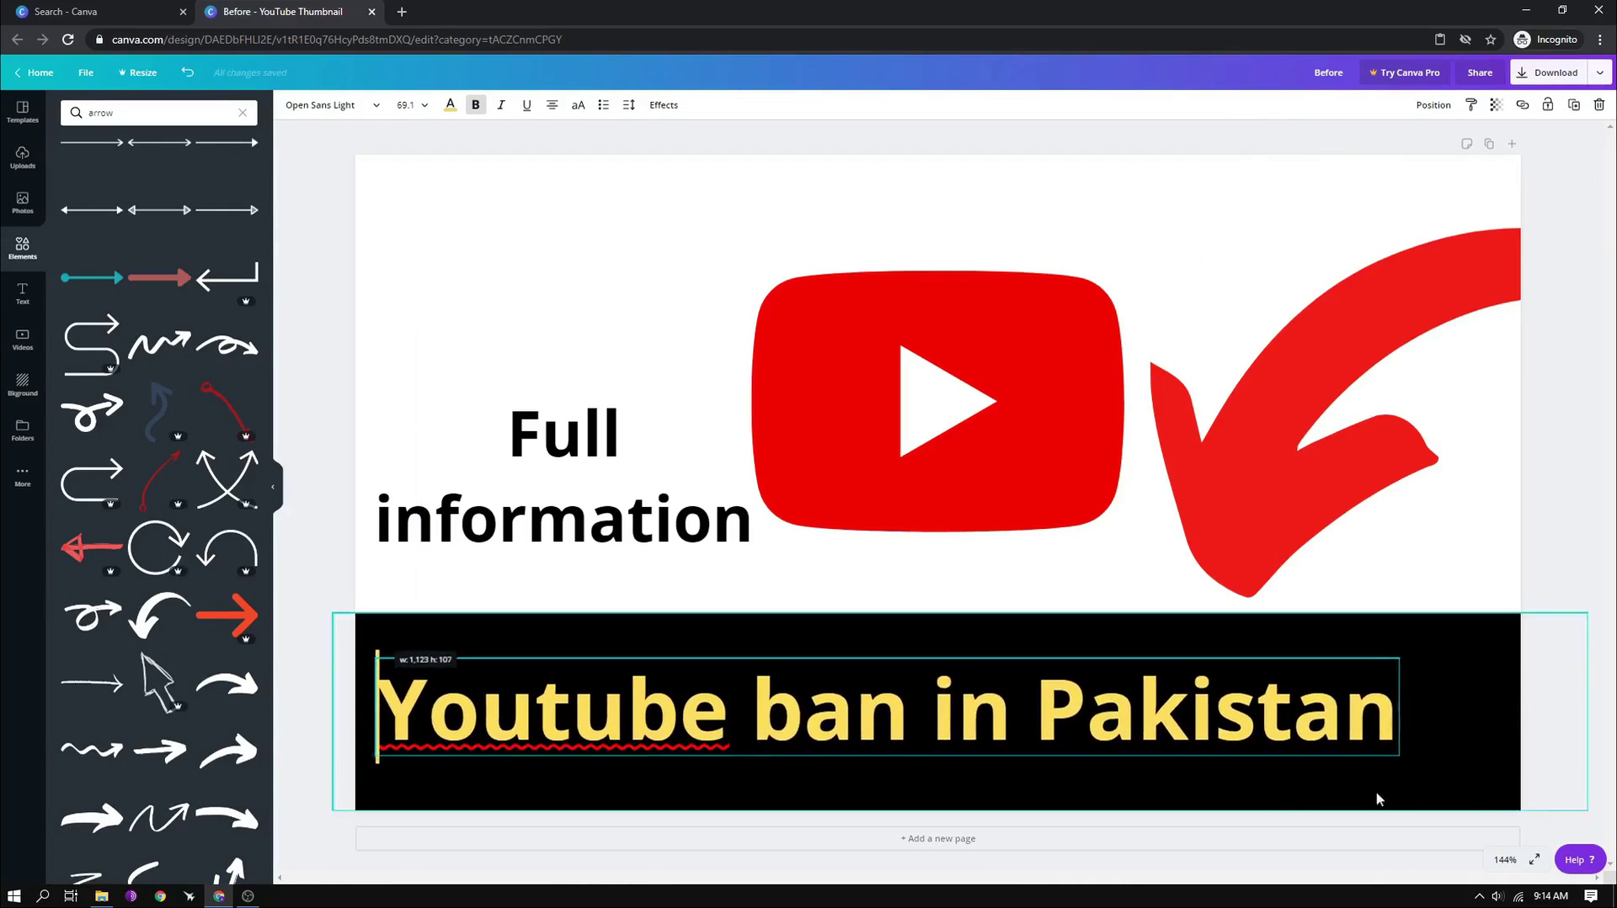
left_click_drag(1396, 756, 1500, 764)
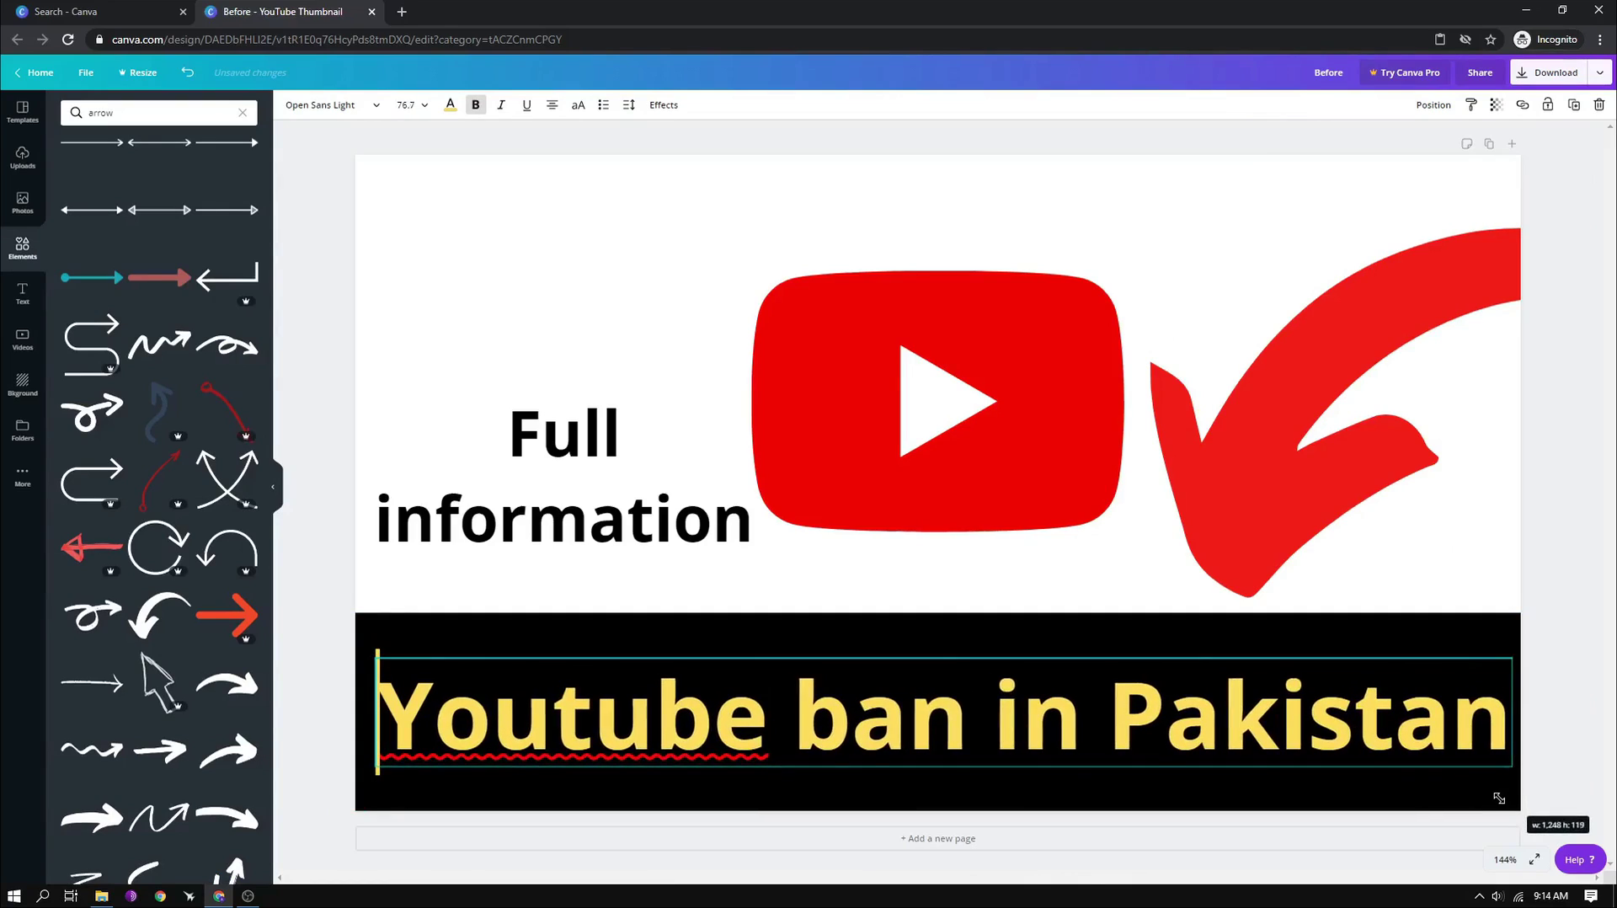
left_click(1571, 226)
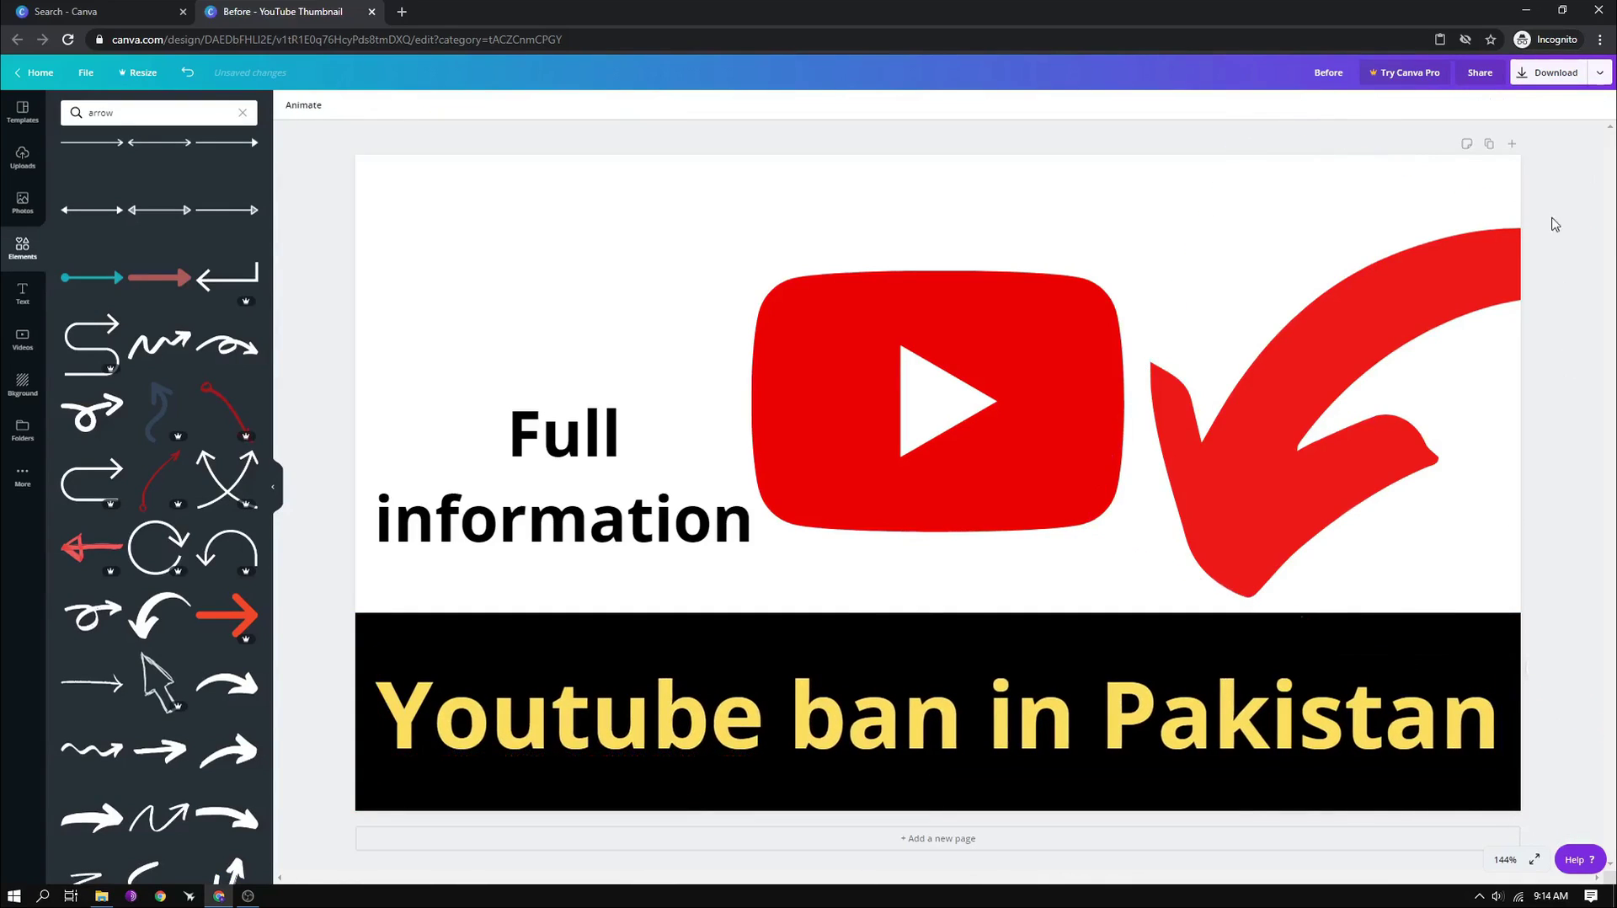
Move 'Full information' to the top on one line, centred above the slightly lowered logo
left_click(367, 491)
mouse_move(482, 491)
left_mouse_down()
mouse_move(516, 288)
mouse_move(388, 309)
left_mouse_up()
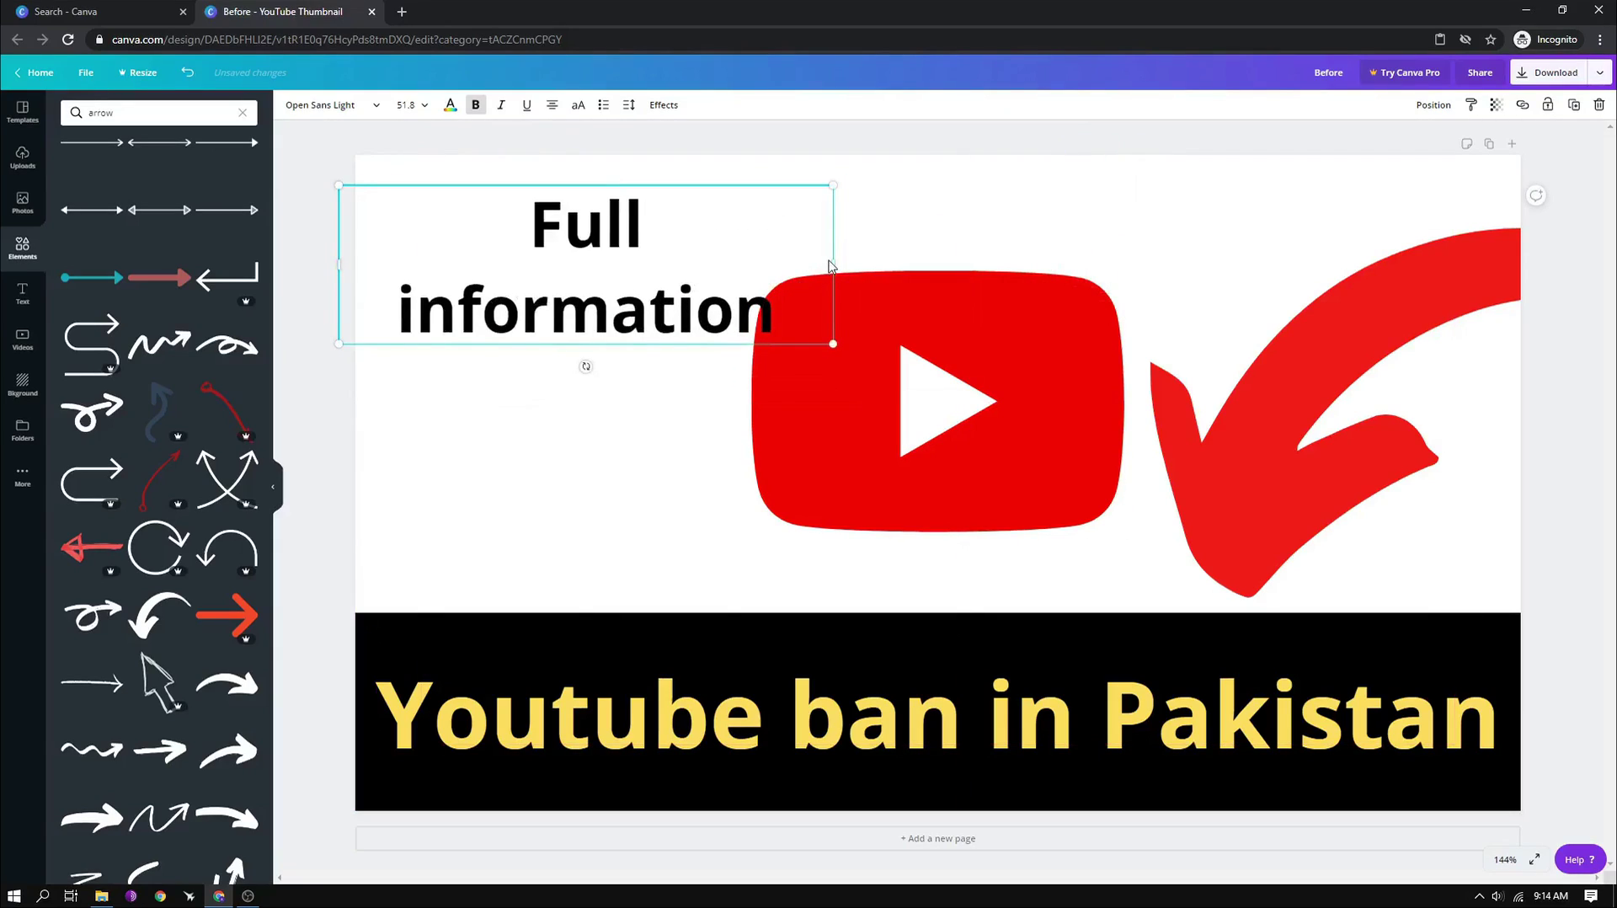
left_click_drag(832, 262, 960, 261)
left_click_drag(722, 197, 1051, 192)
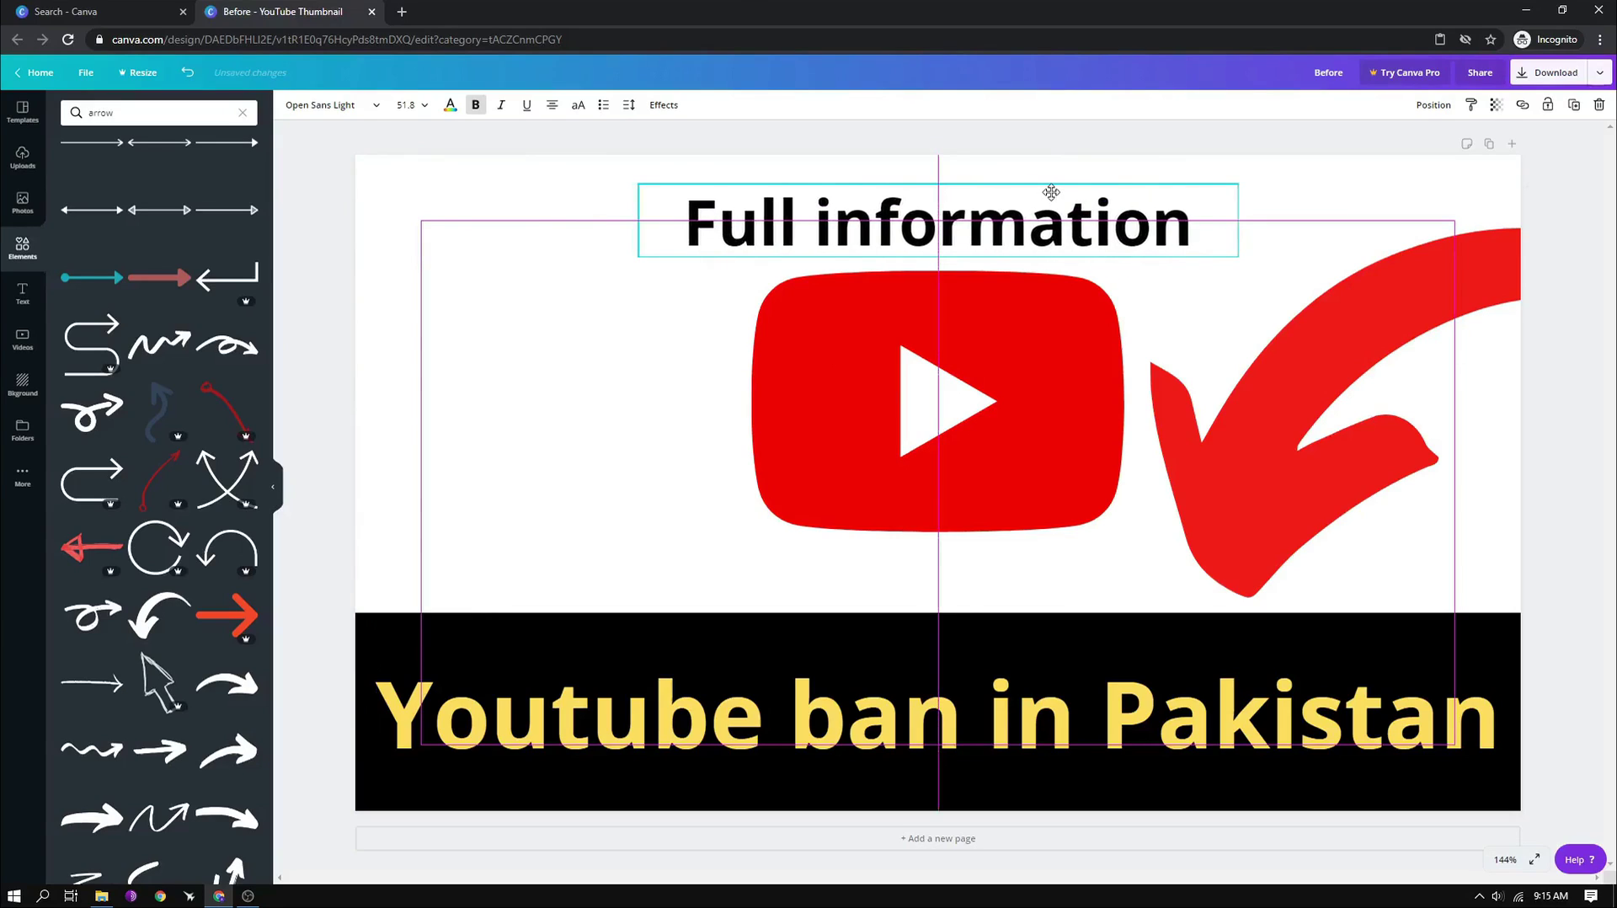
left_click(1577, 173)
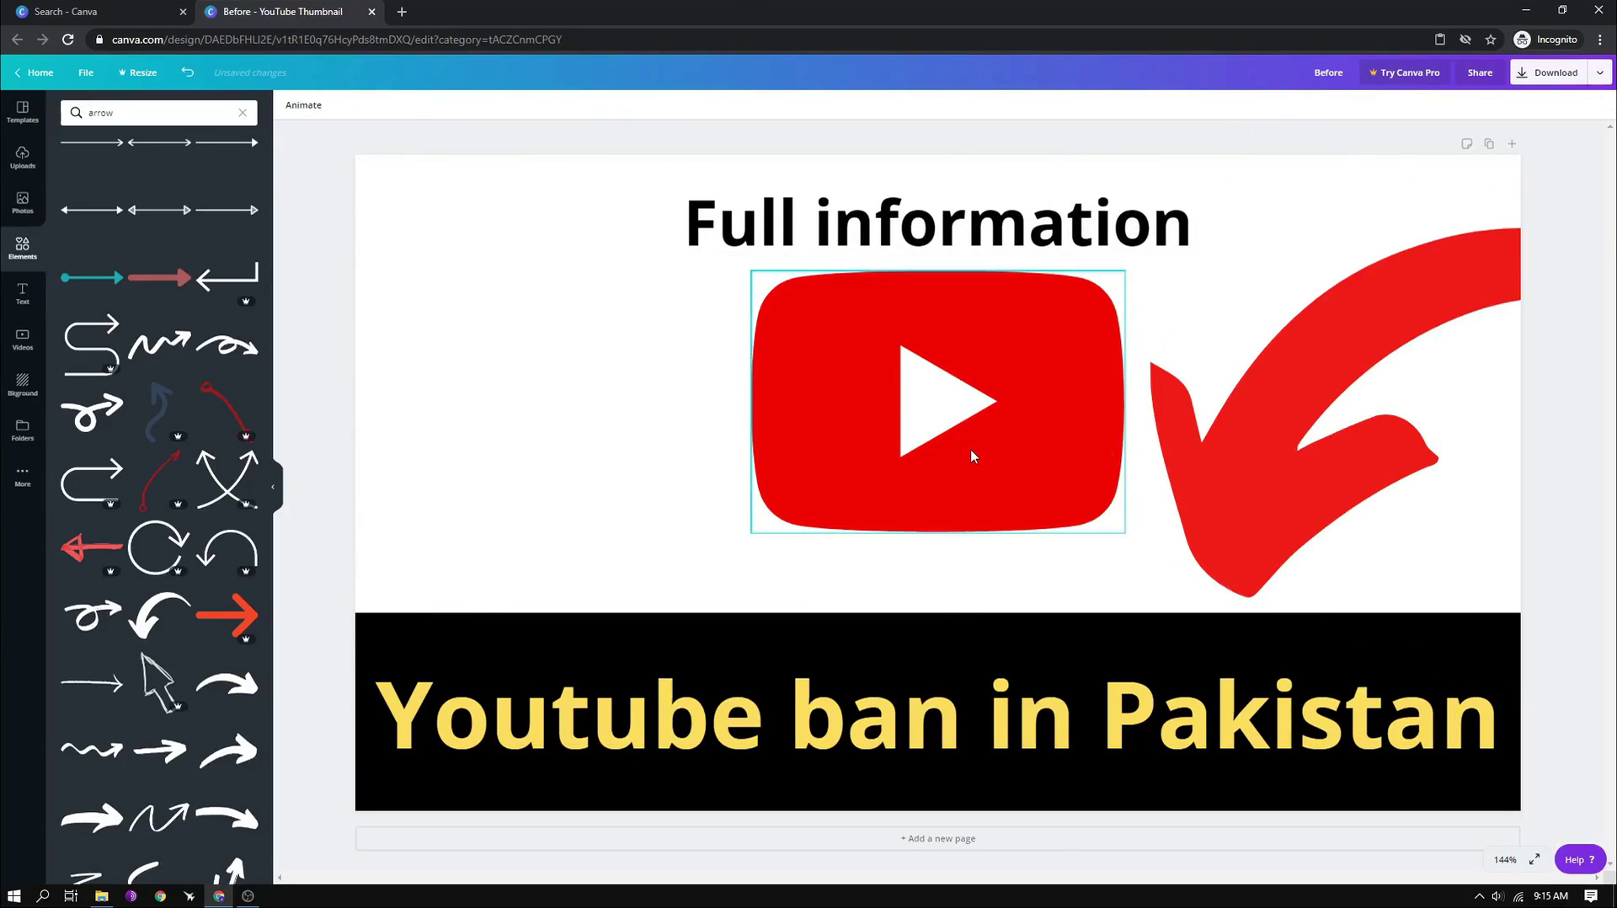
left_click_drag(972, 456, 967, 455)
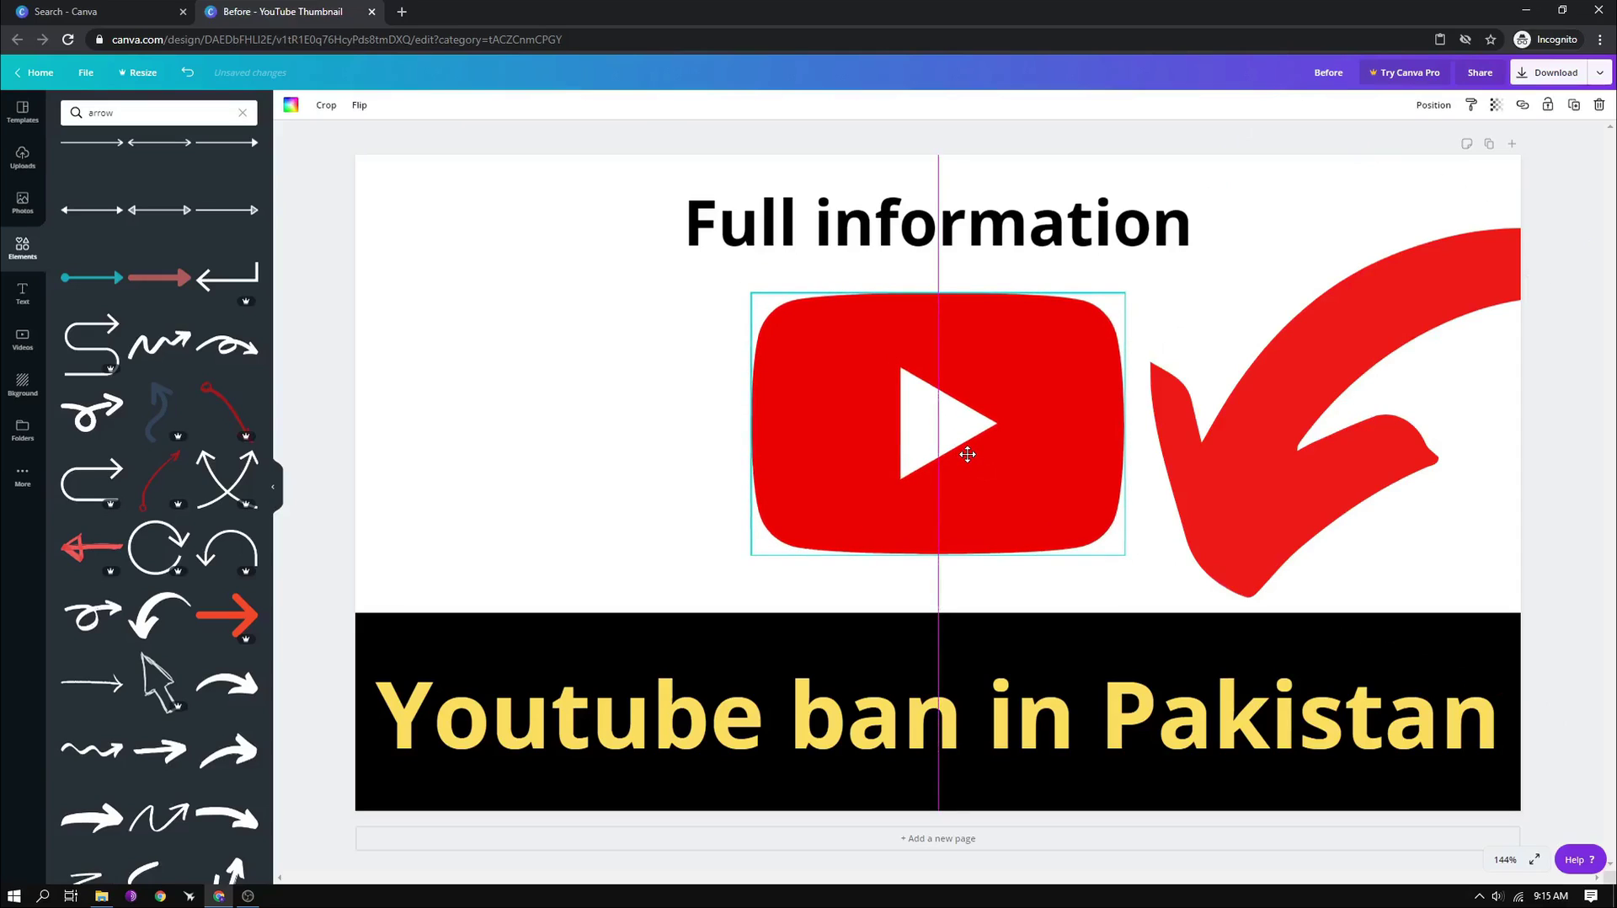
left_click(1581, 171)
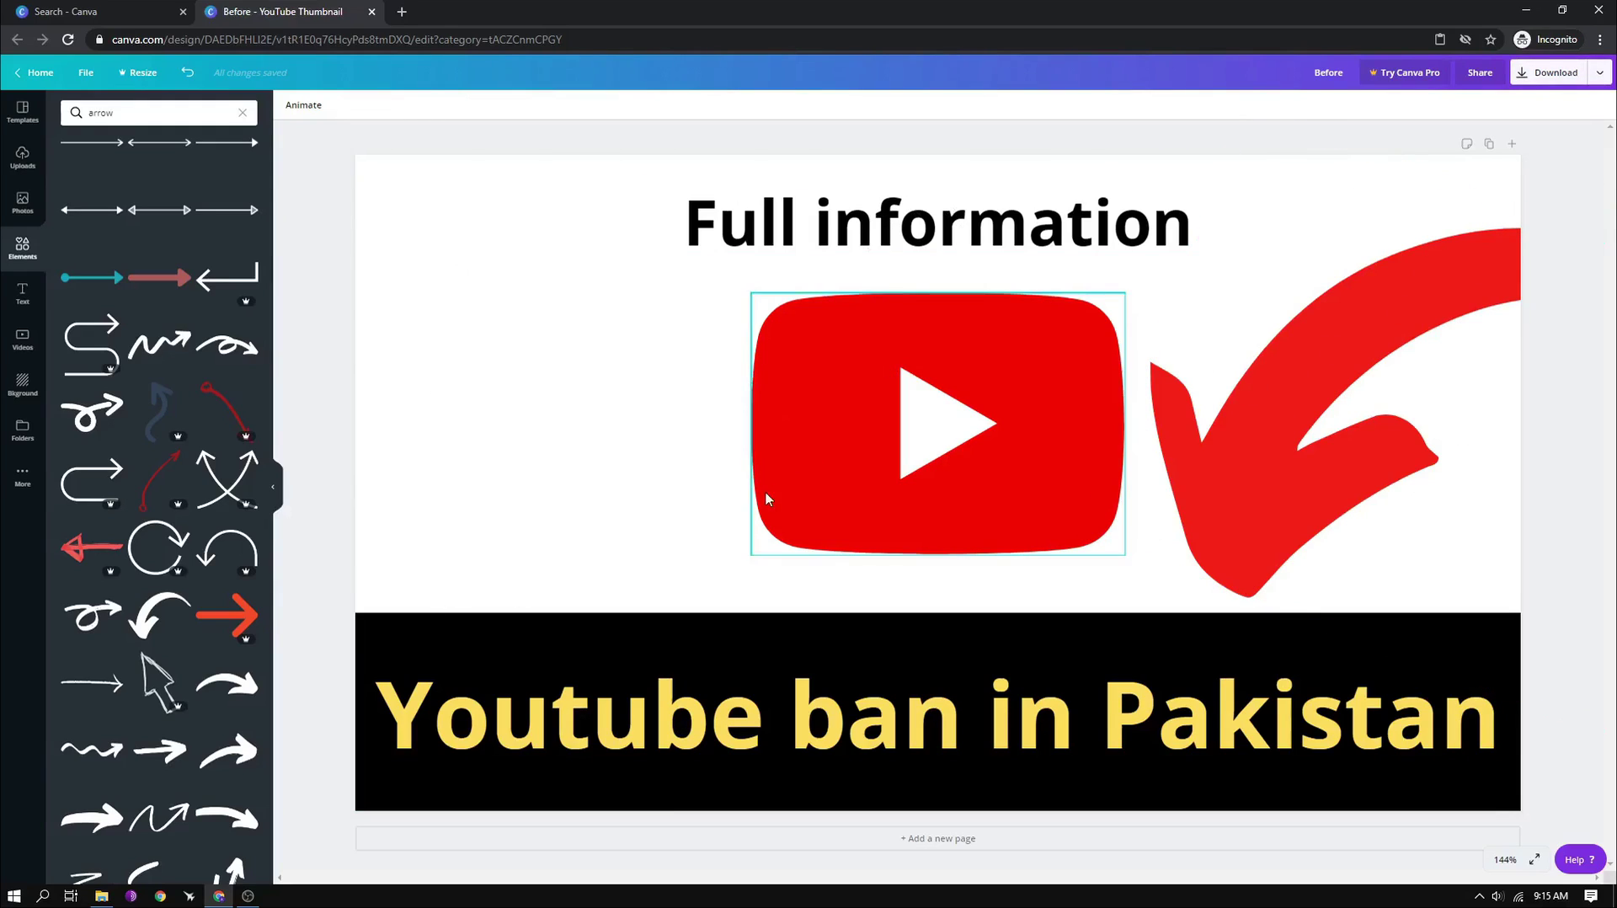
Search elements for 'cross' and try a pink X over the logo, then remove it
left_click(119, 112)
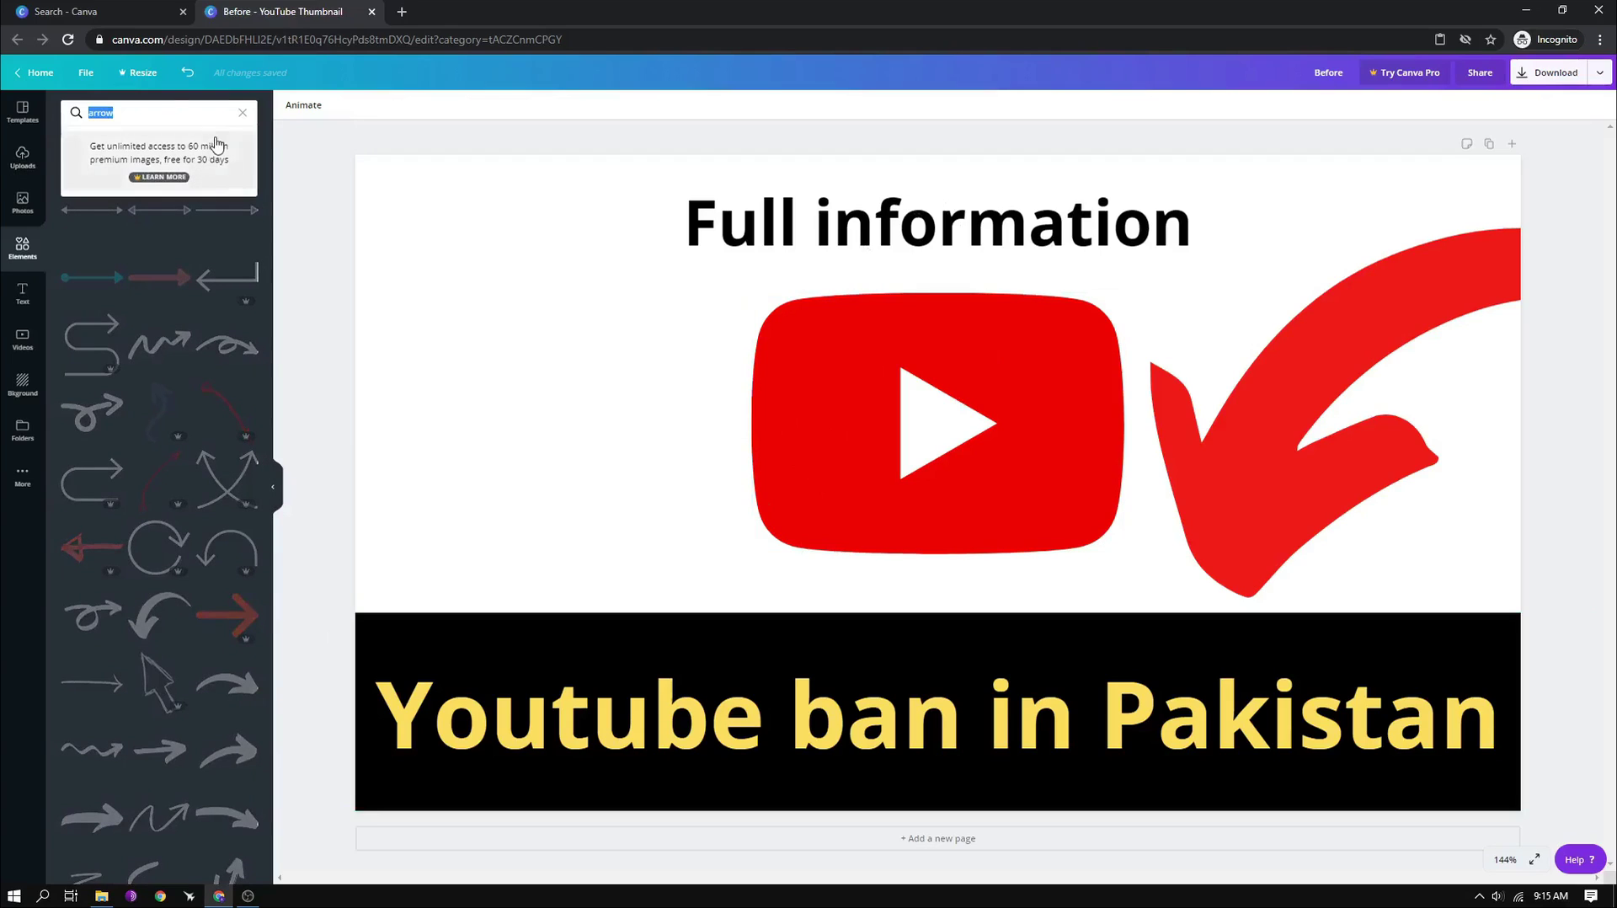
key("BackSpace")
type("cr")
type("os")
key("Return")
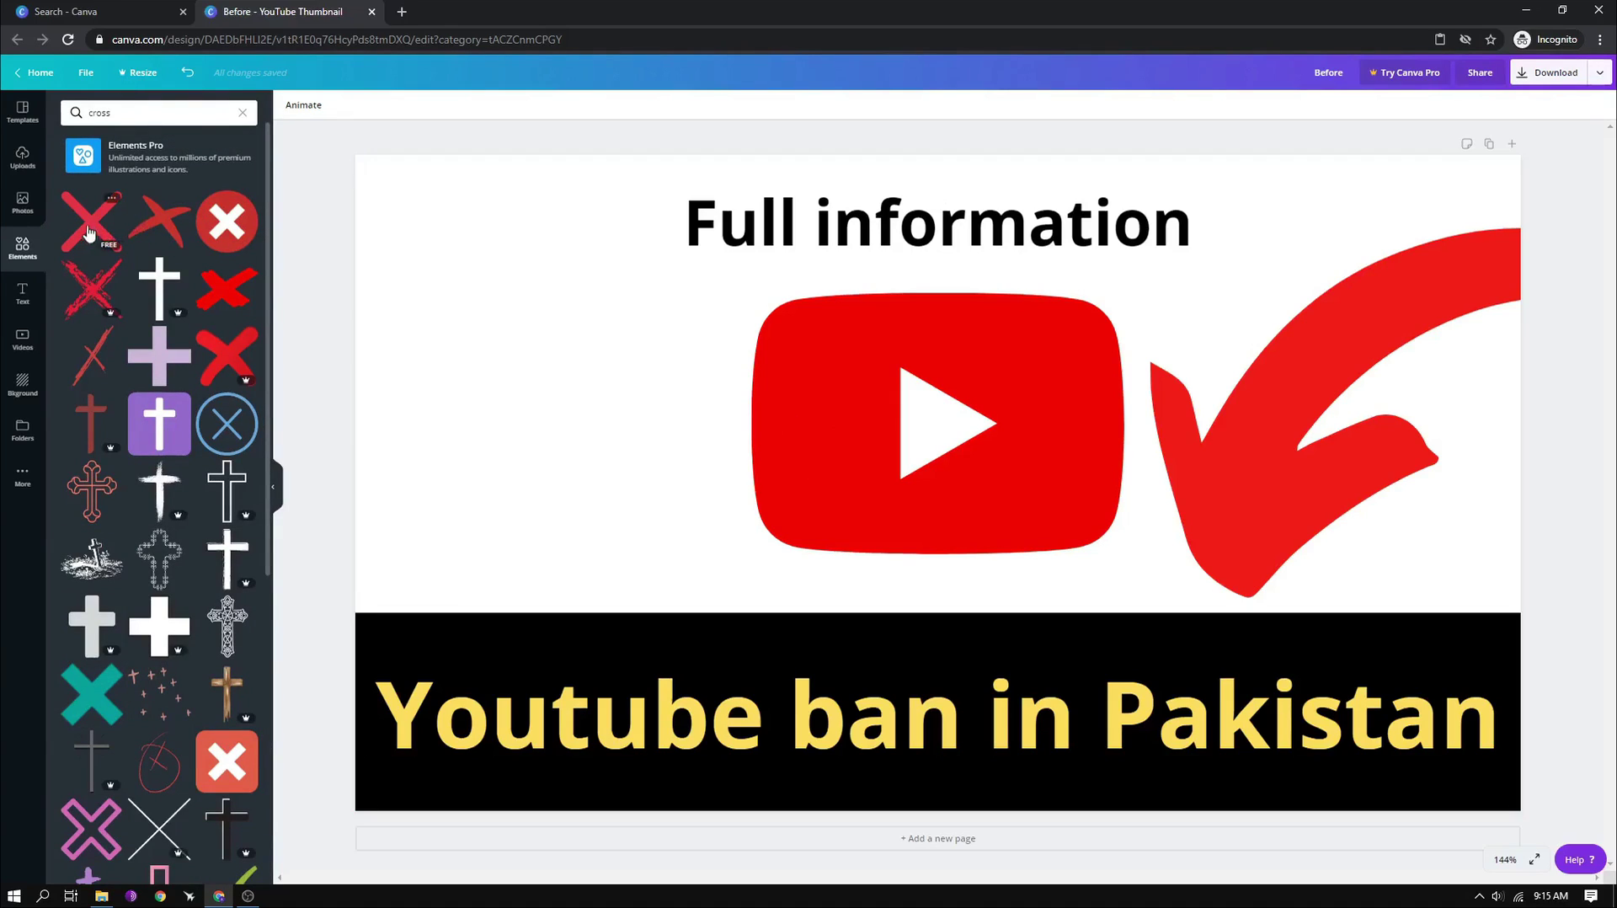
left_click_drag(91, 228, 914, 418)
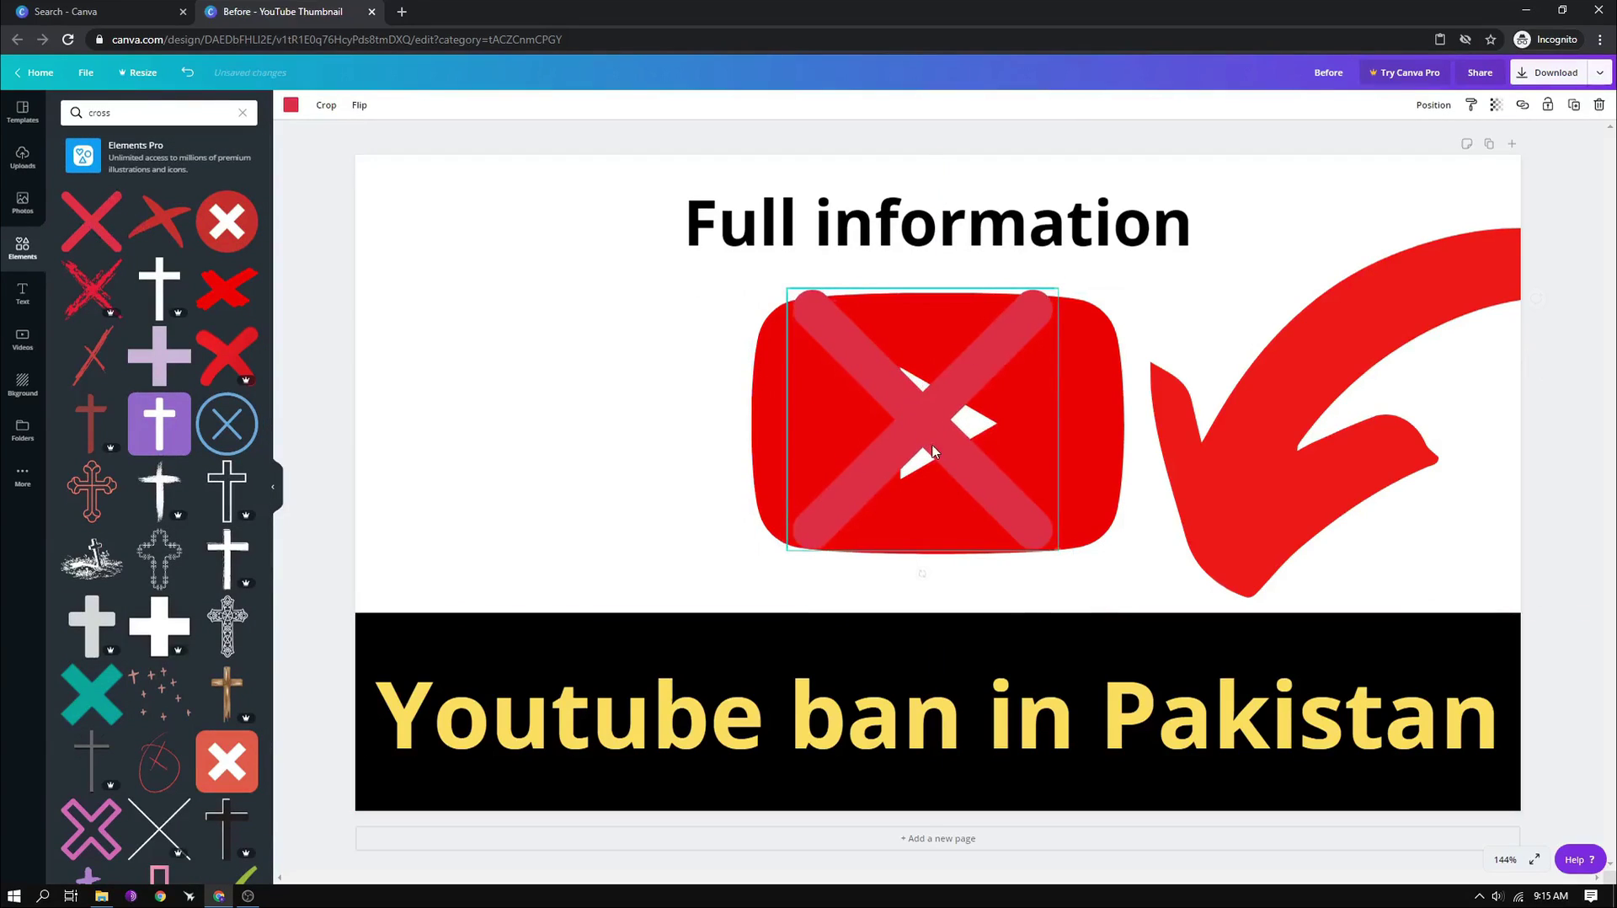
key("Delete")
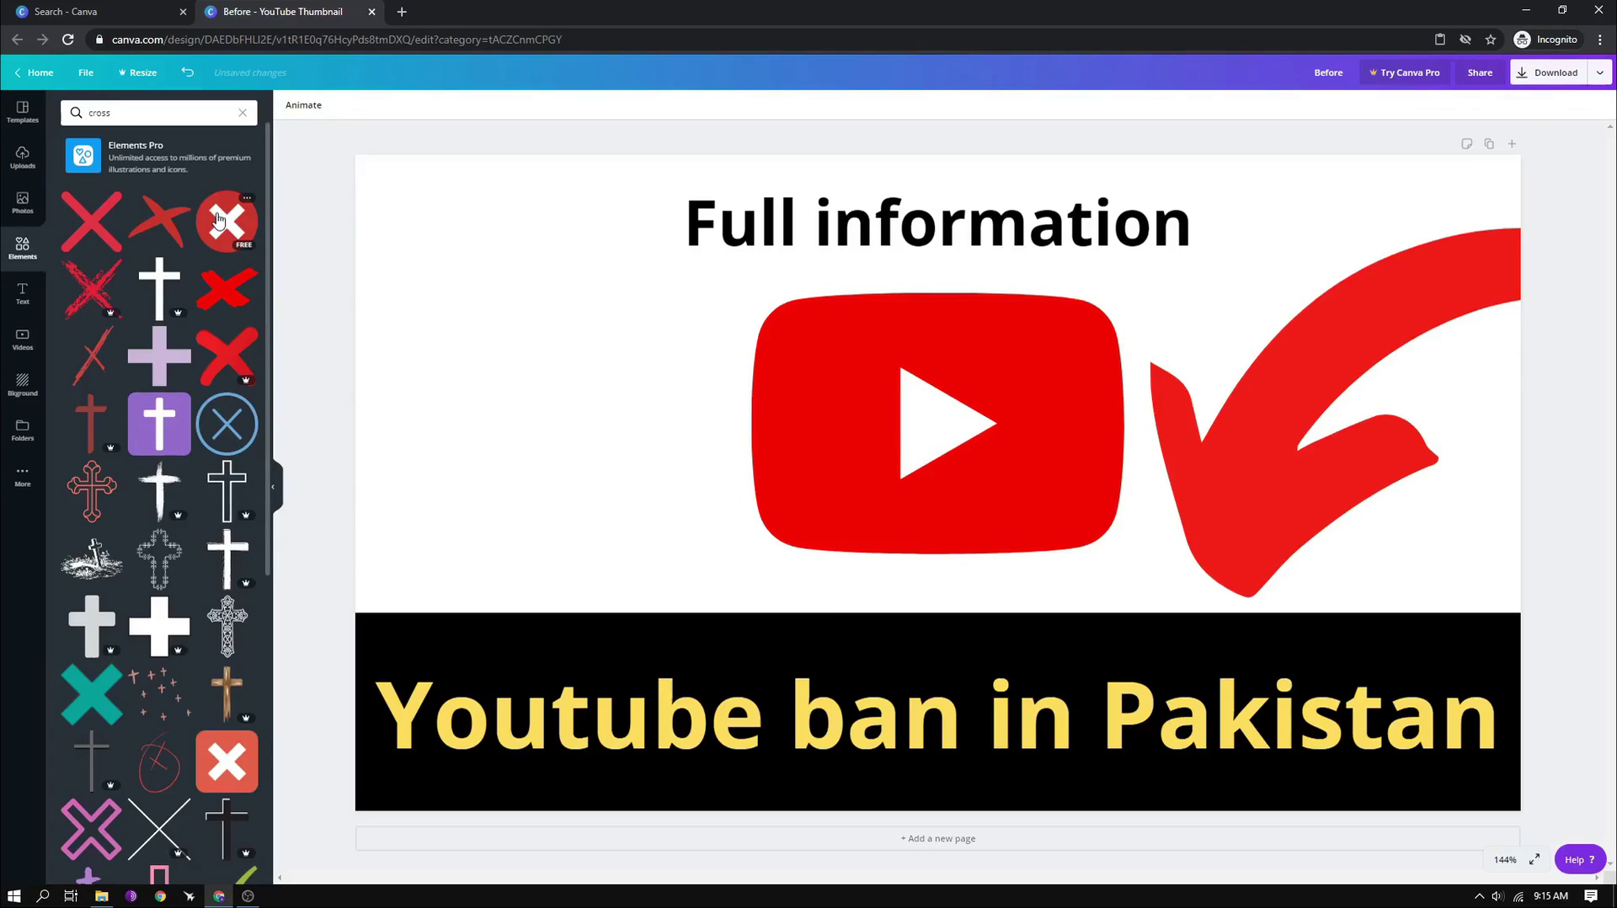
Place a red circle X over the logo, then delete it and clear the cross search
left_click(221, 220)
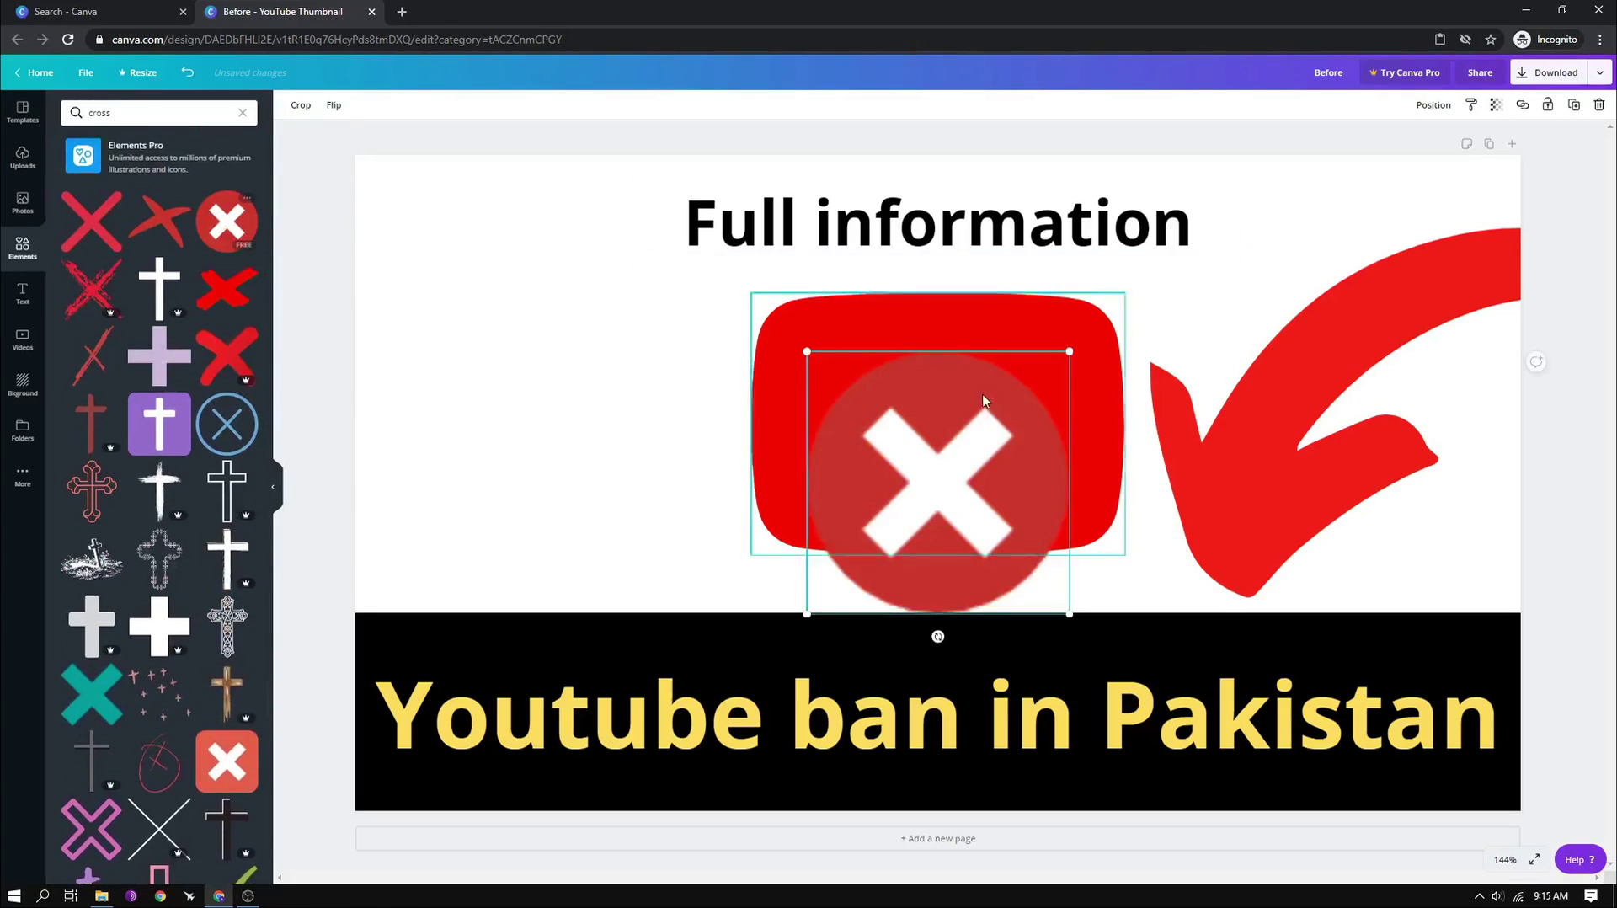
left_click_drag(878, 498, 885, 449)
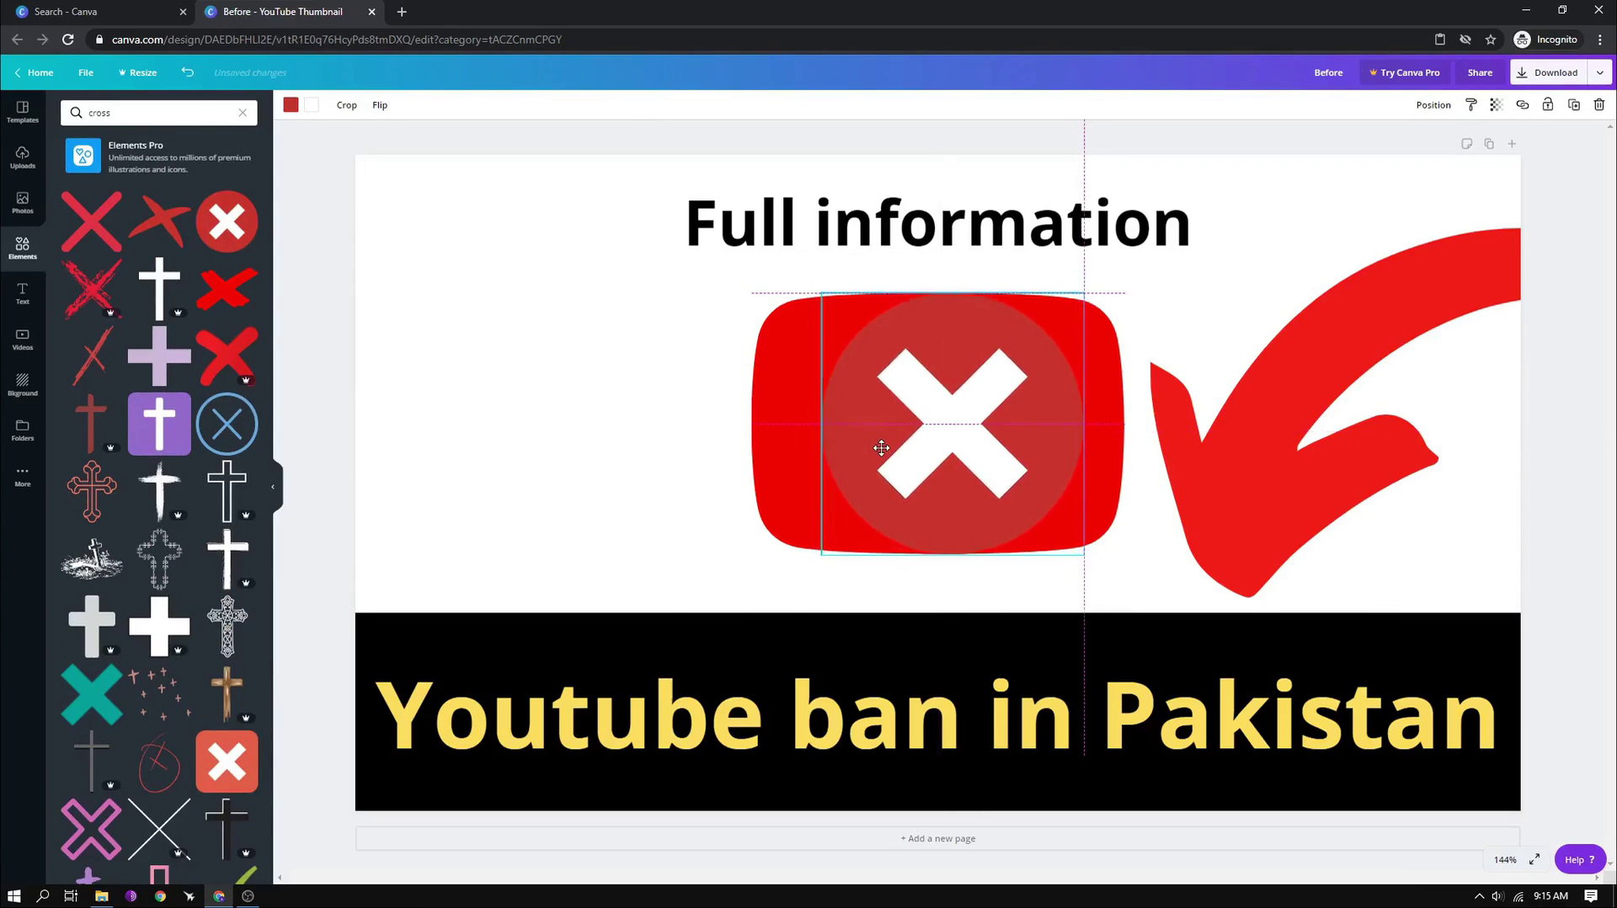
left_click(353, 107)
key("Escape")
left_click_drag(940, 395, 711, 396)
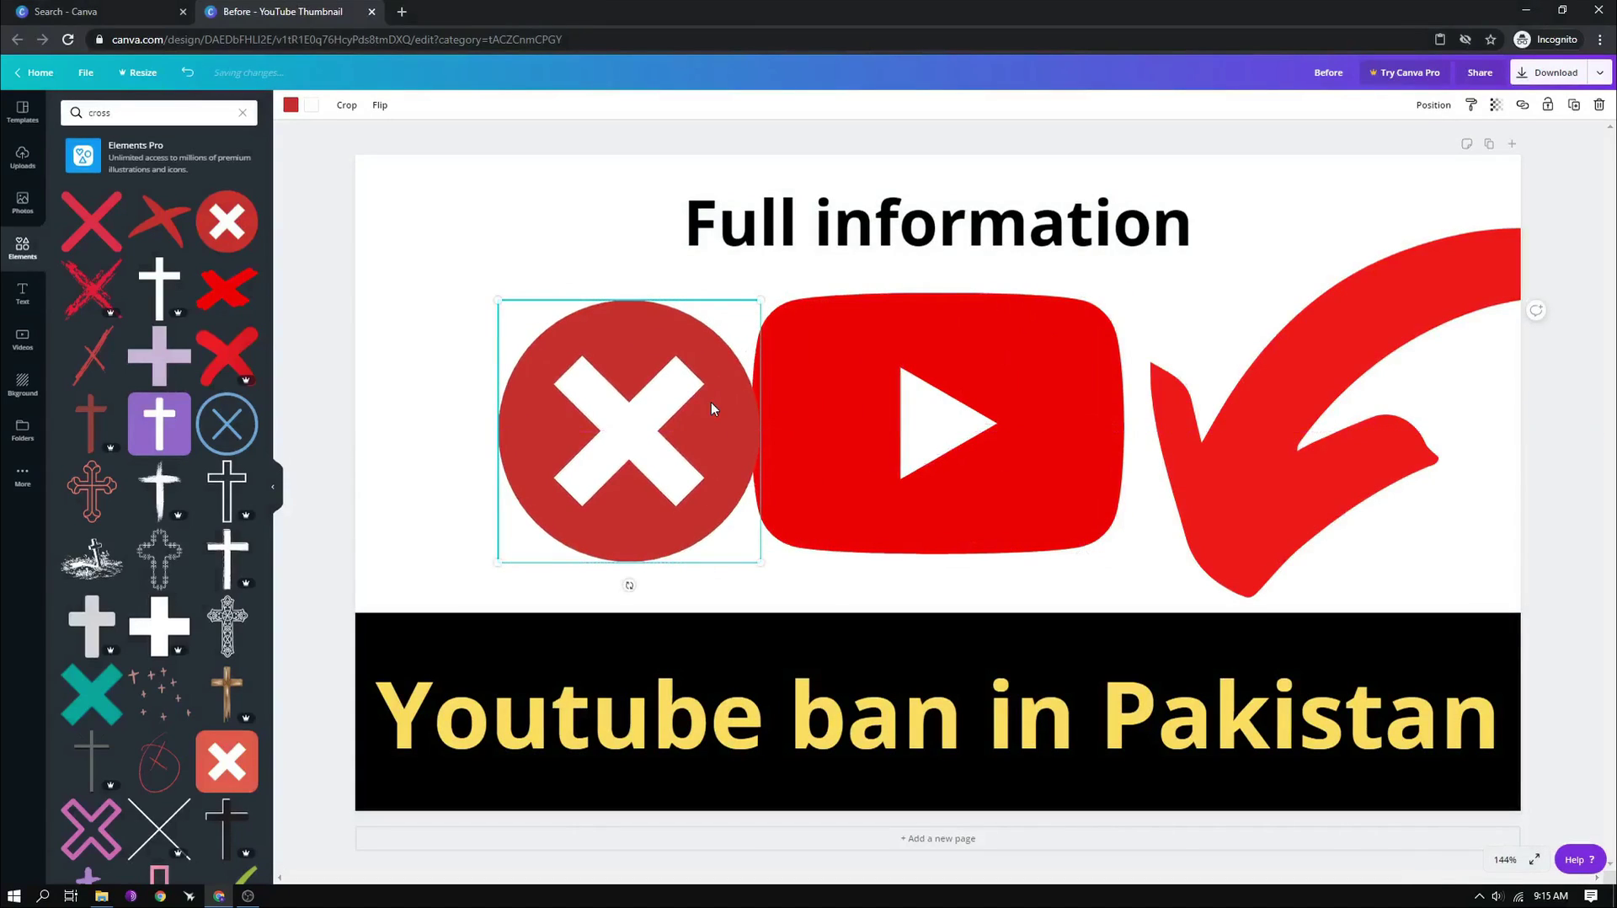
key("Delete")
scroll(183, 296, "down", 5)
scroll(142, 329, "down", 4)
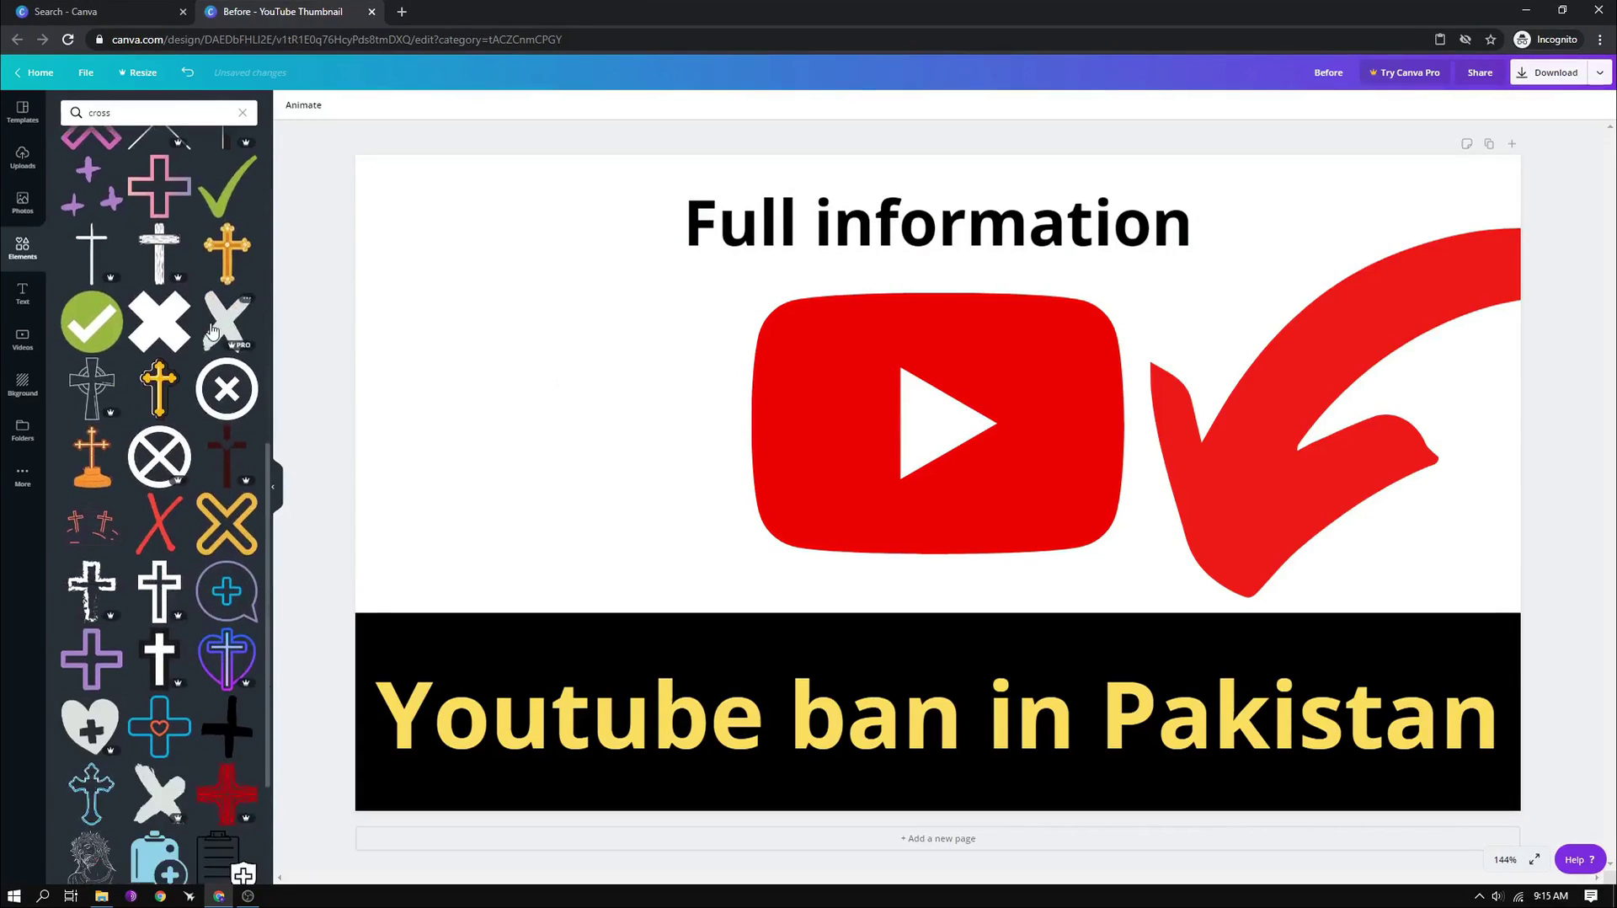
scroll(177, 329, "down", 3)
scroll(206, 324, "up", 10)
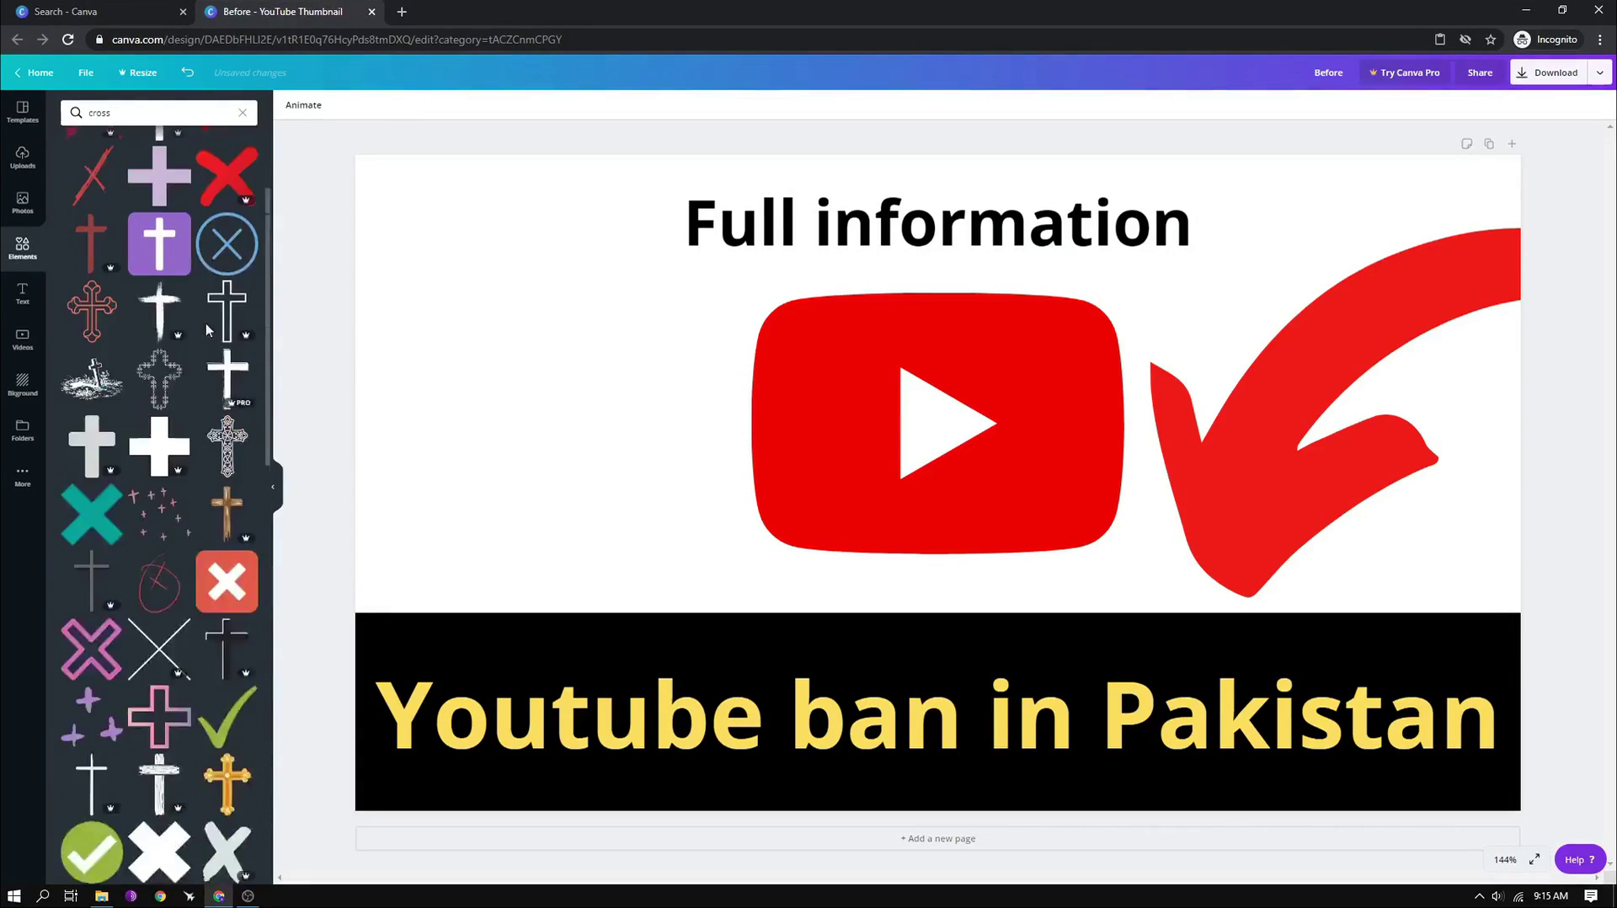
scroll(185, 322, "up", 5)
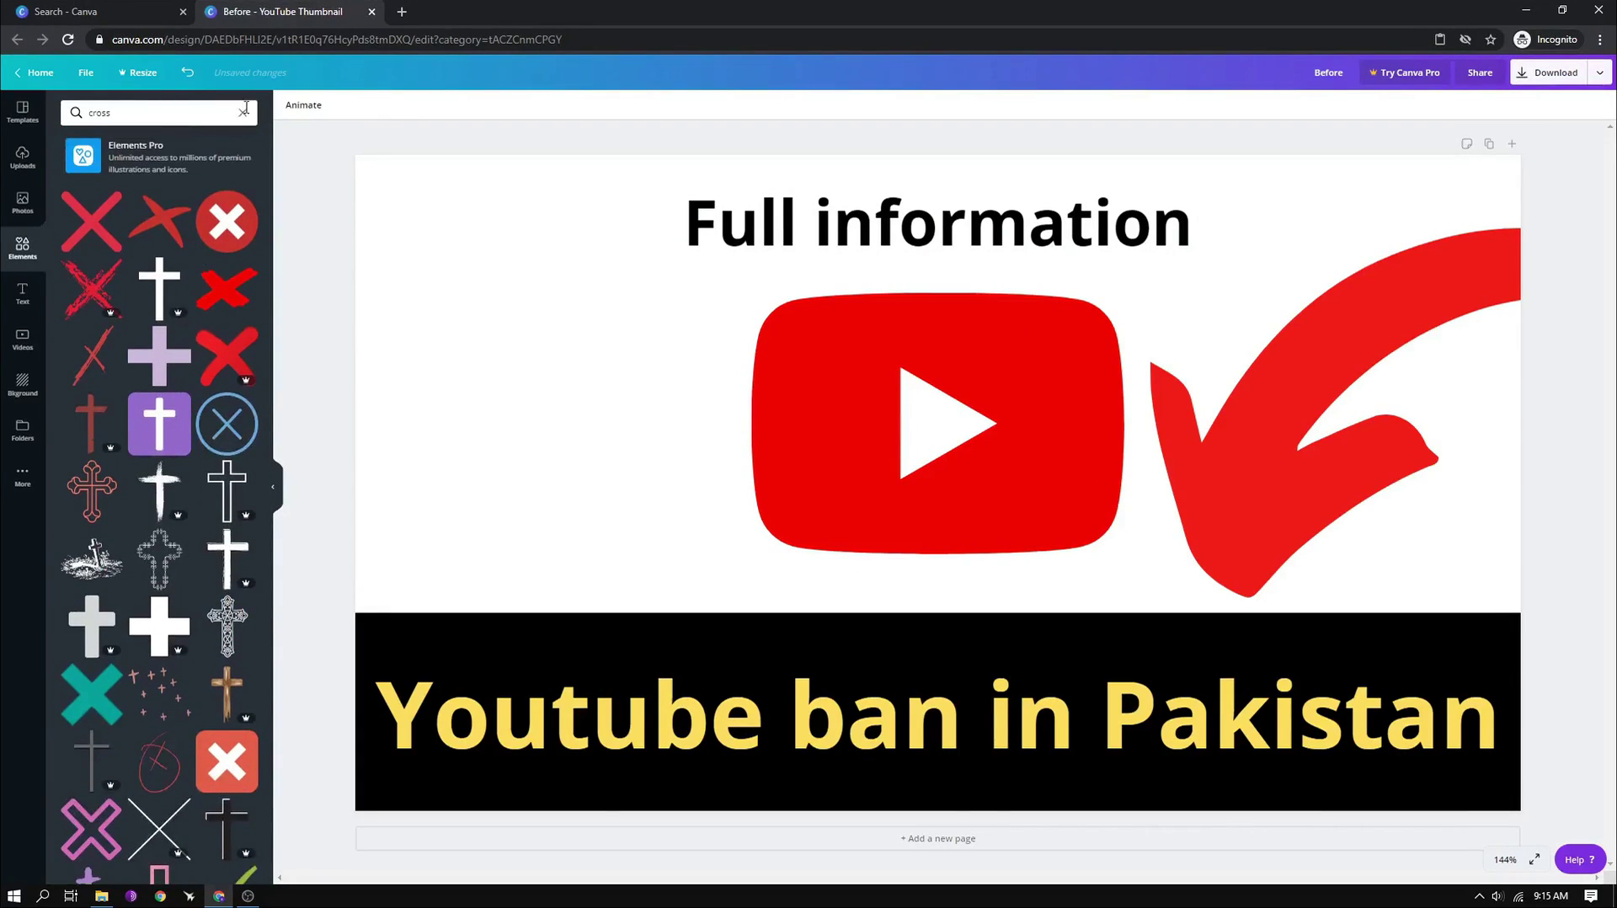
left_click(244, 111)
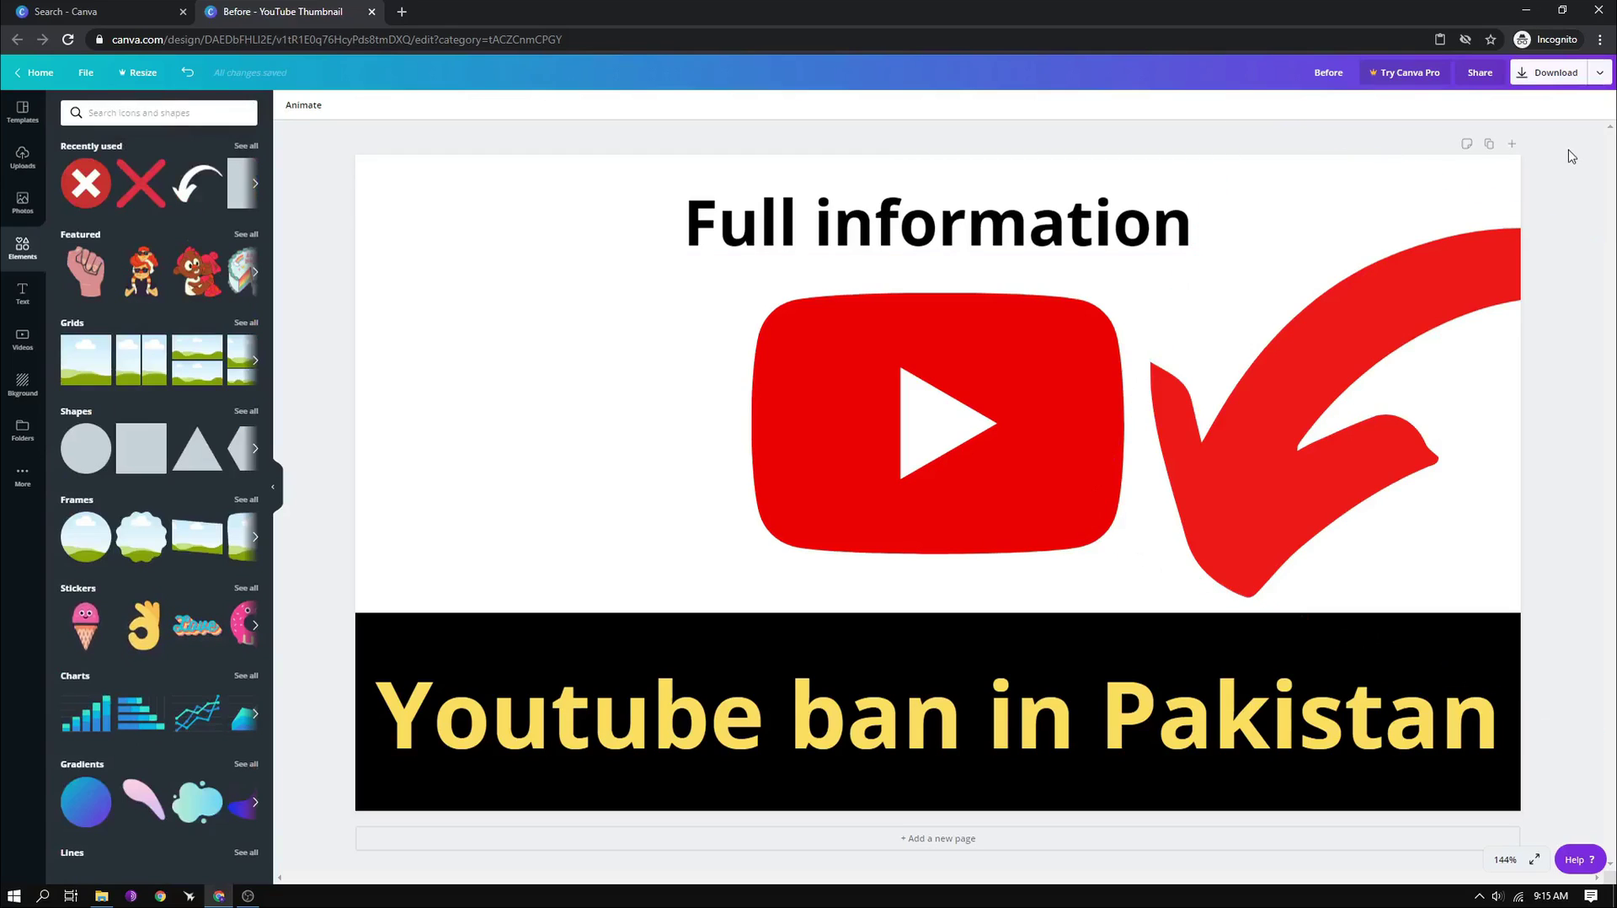
Leave the finished thumbnail for the Canva home page with 'youtube channel art' in the search
scroll(185, 360, "down", 4)
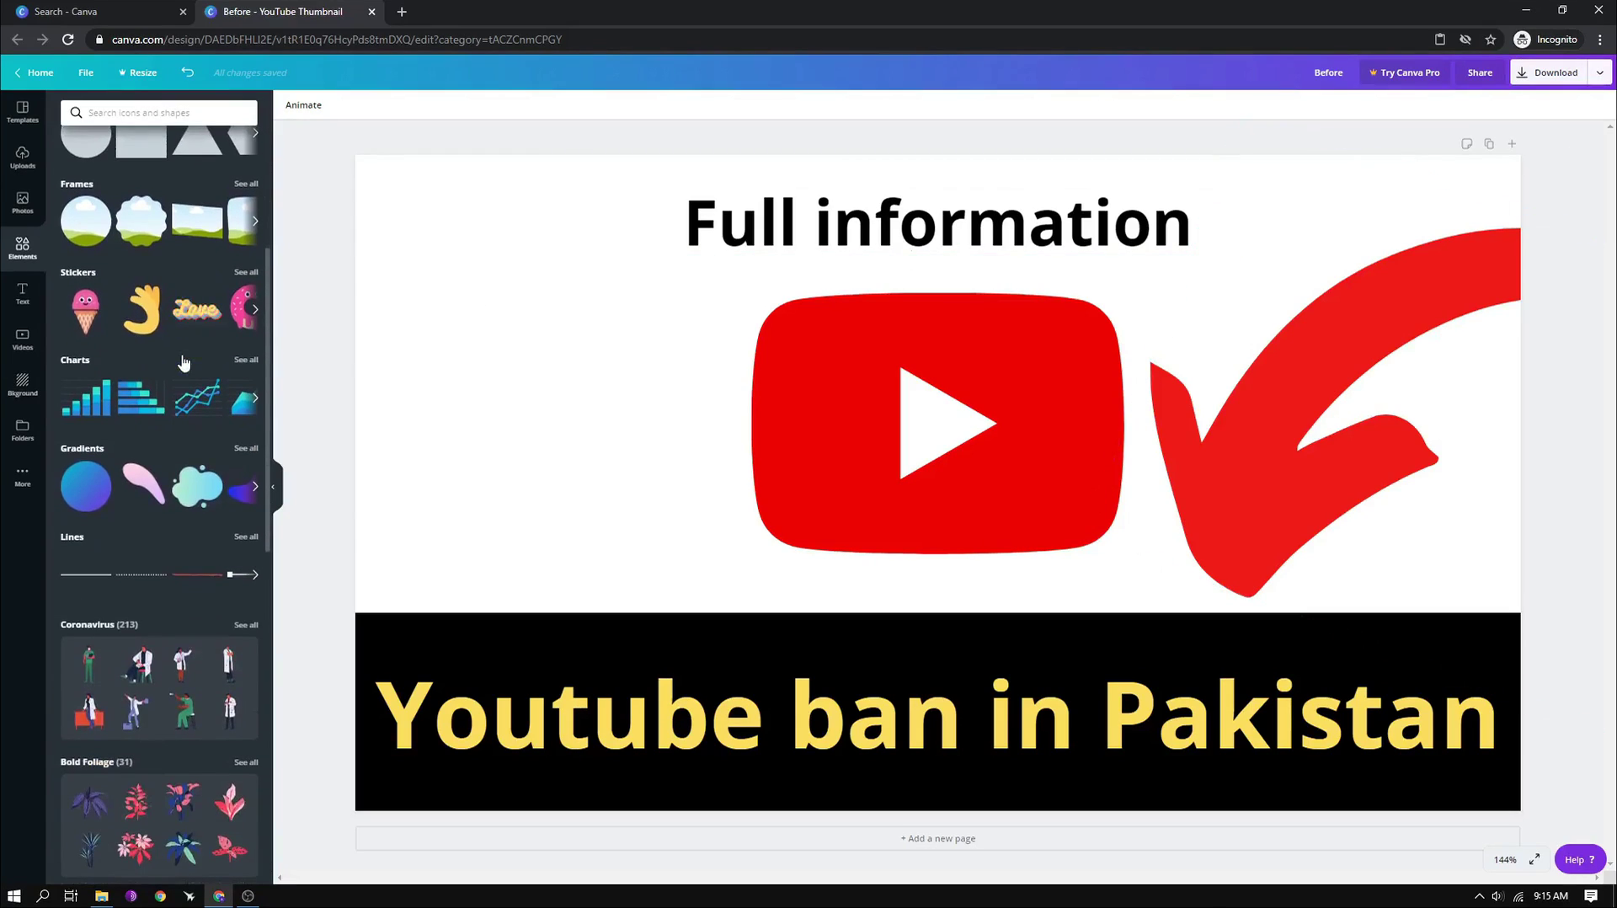
scroll(185, 360, "up", 4)
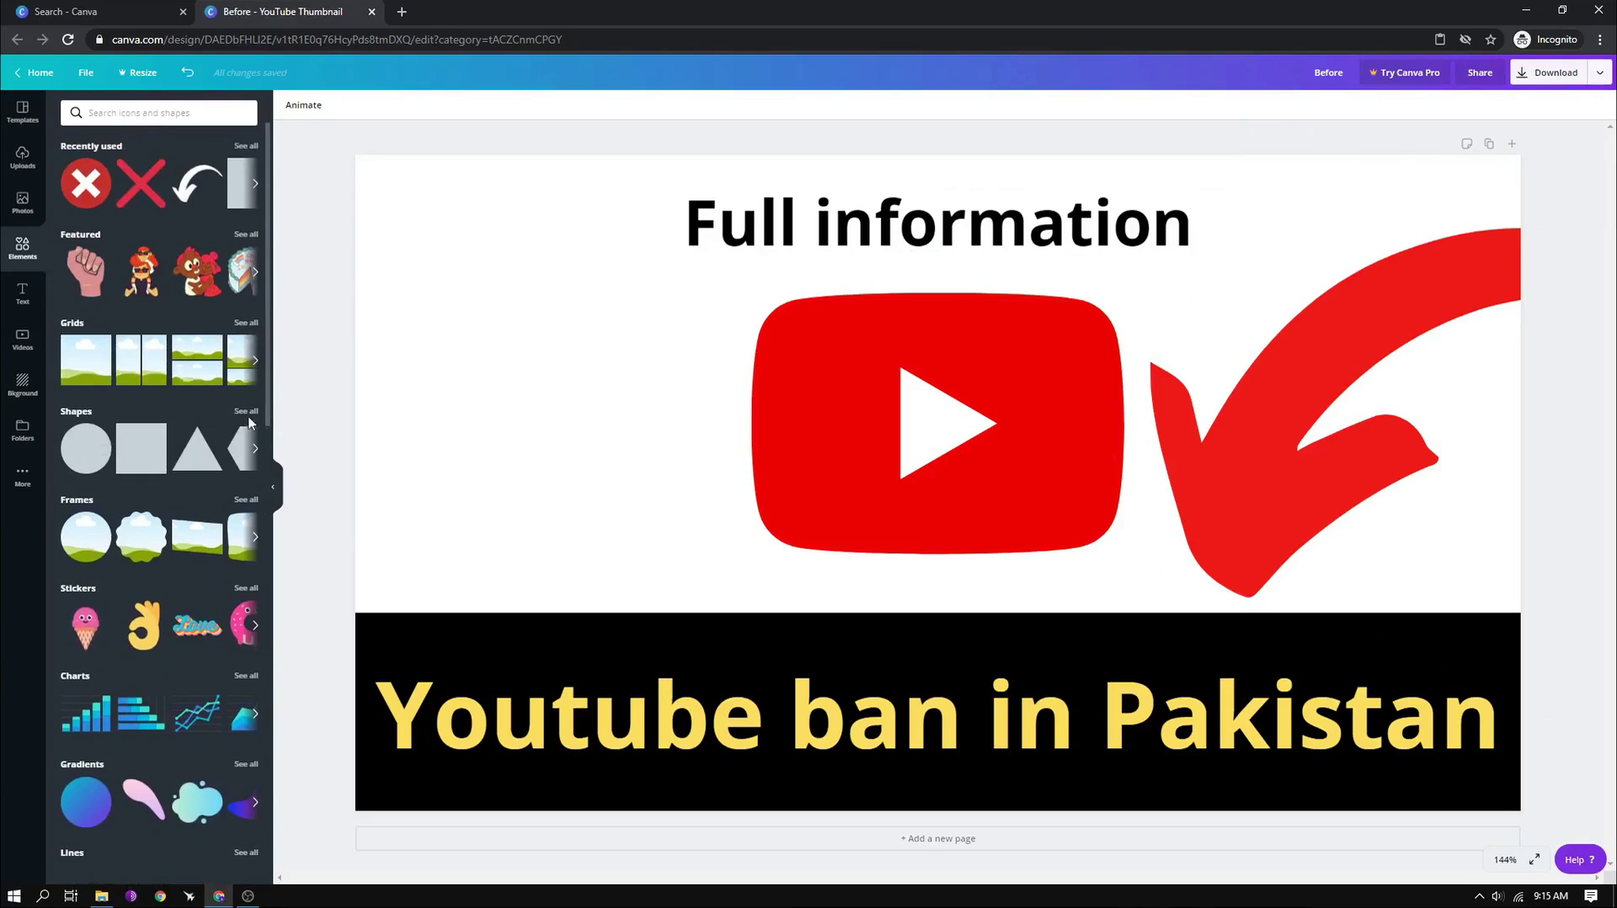
left_click(261, 463)
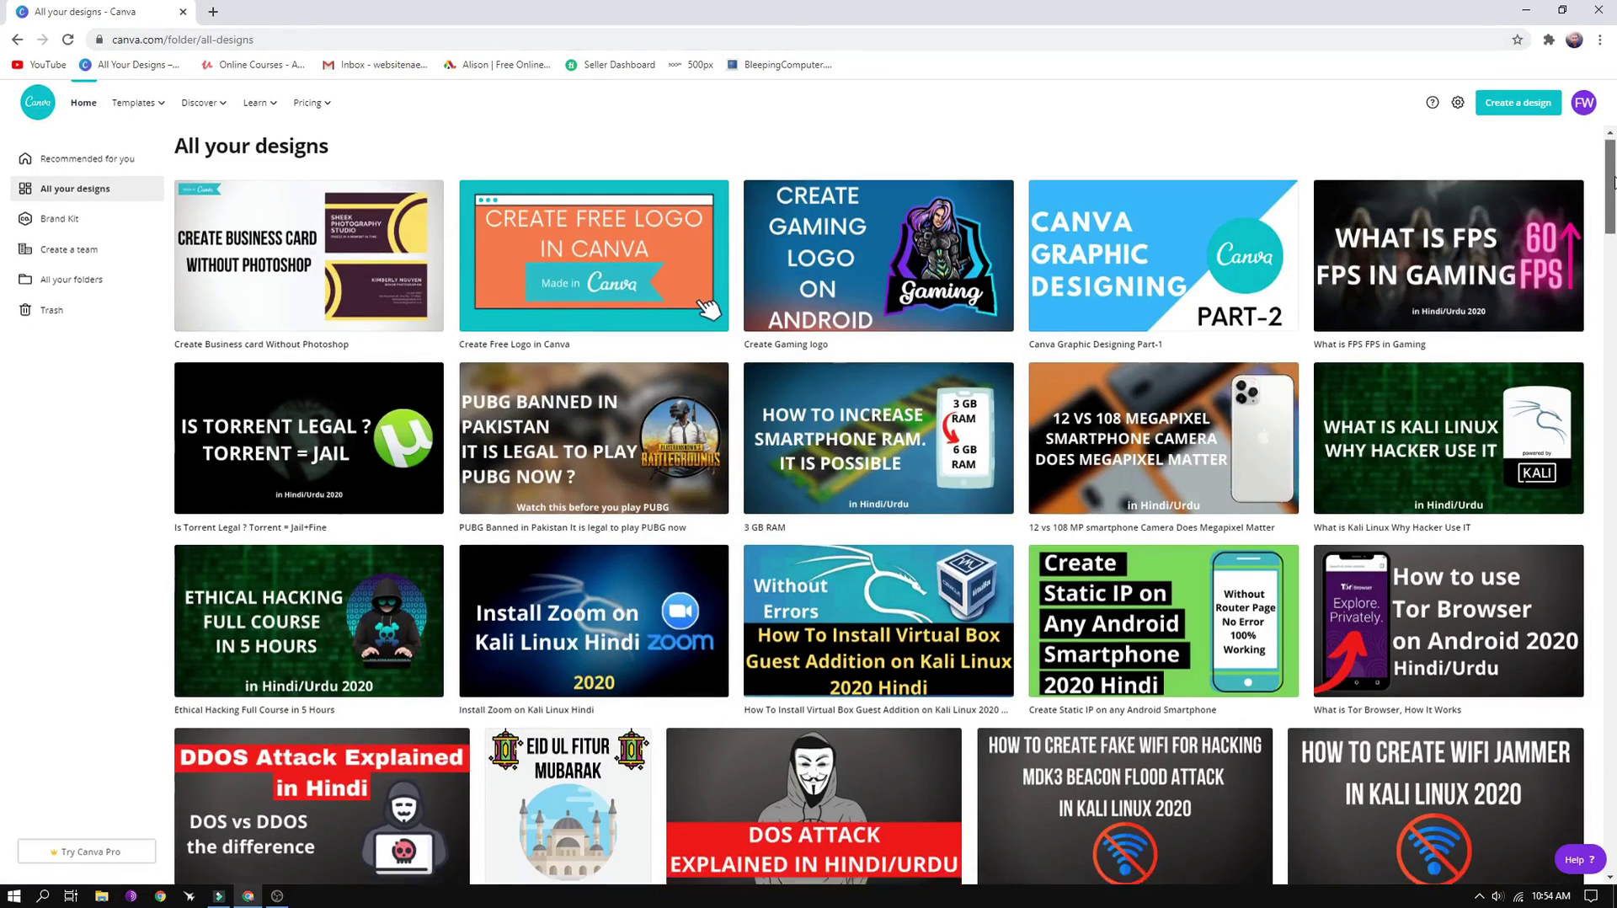
mouse_move(1612, 181)
left_mouse_down()
mouse_move(1613, 678)
mouse_move(1613, 638)
left_mouse_up()
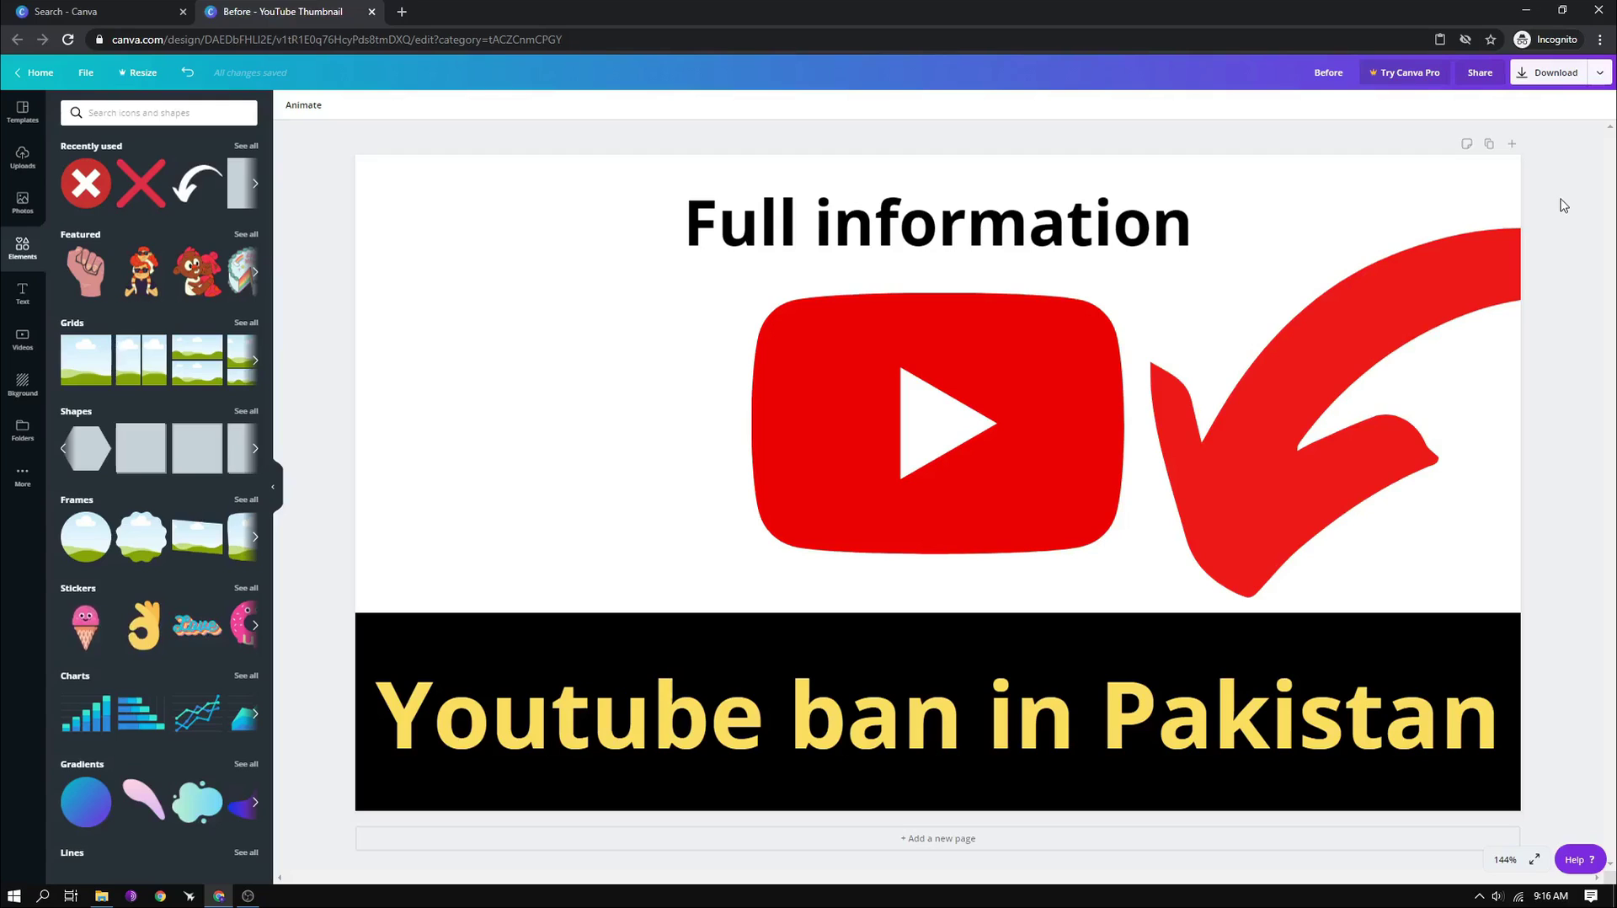
left_click(297, 491)
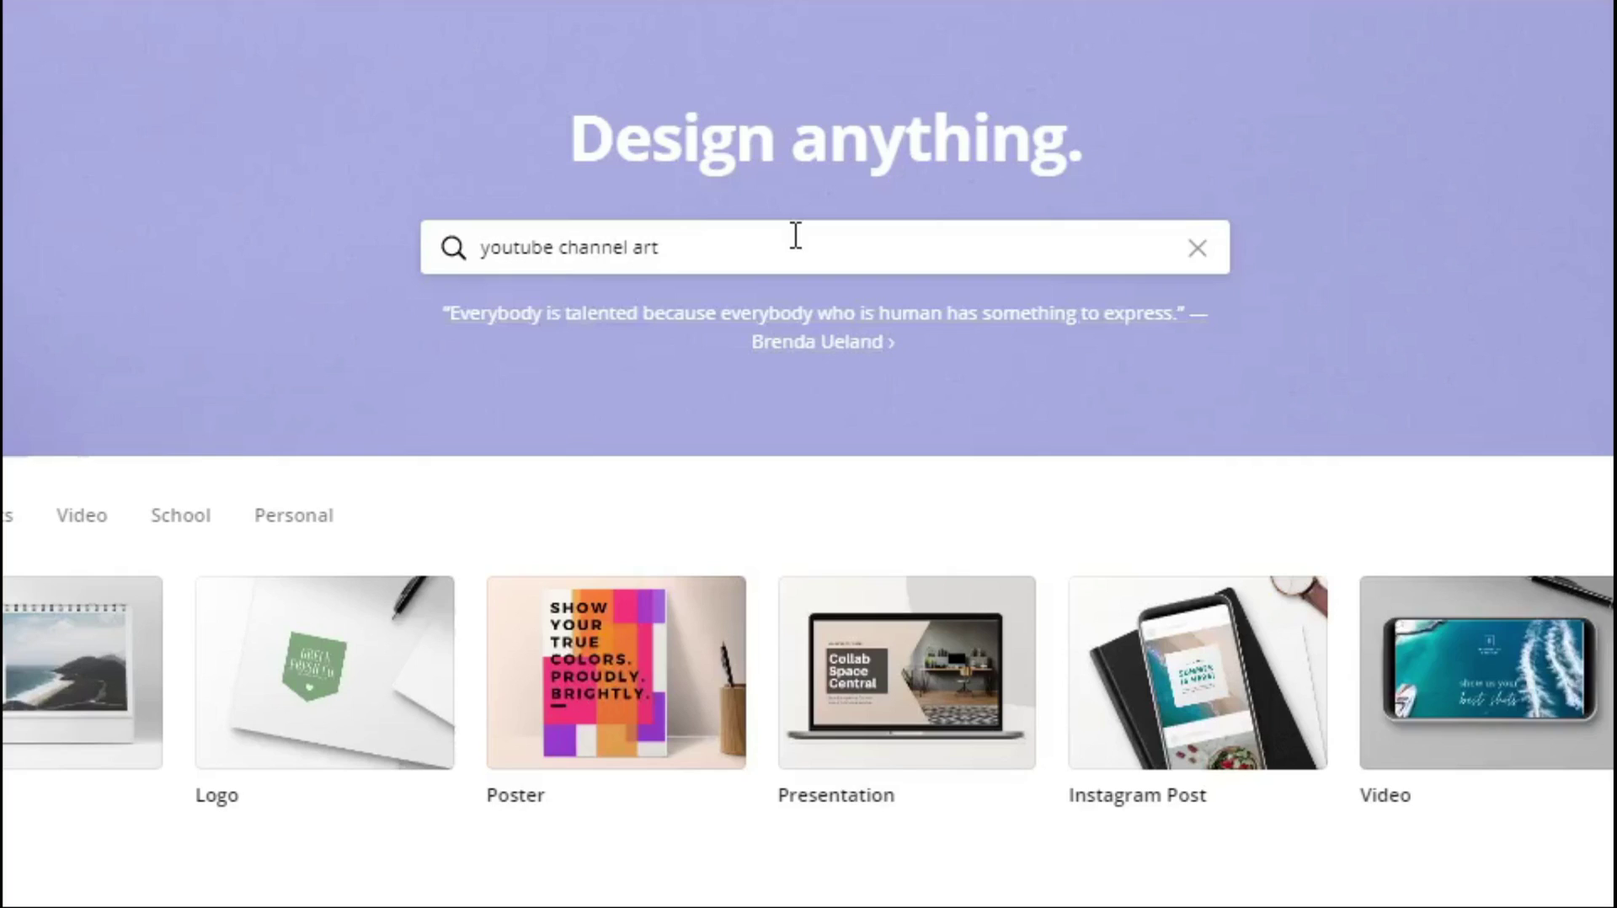
Search for 'youtube channel art' and open a blank YouTube Channel Art design
left_click(795, 235)
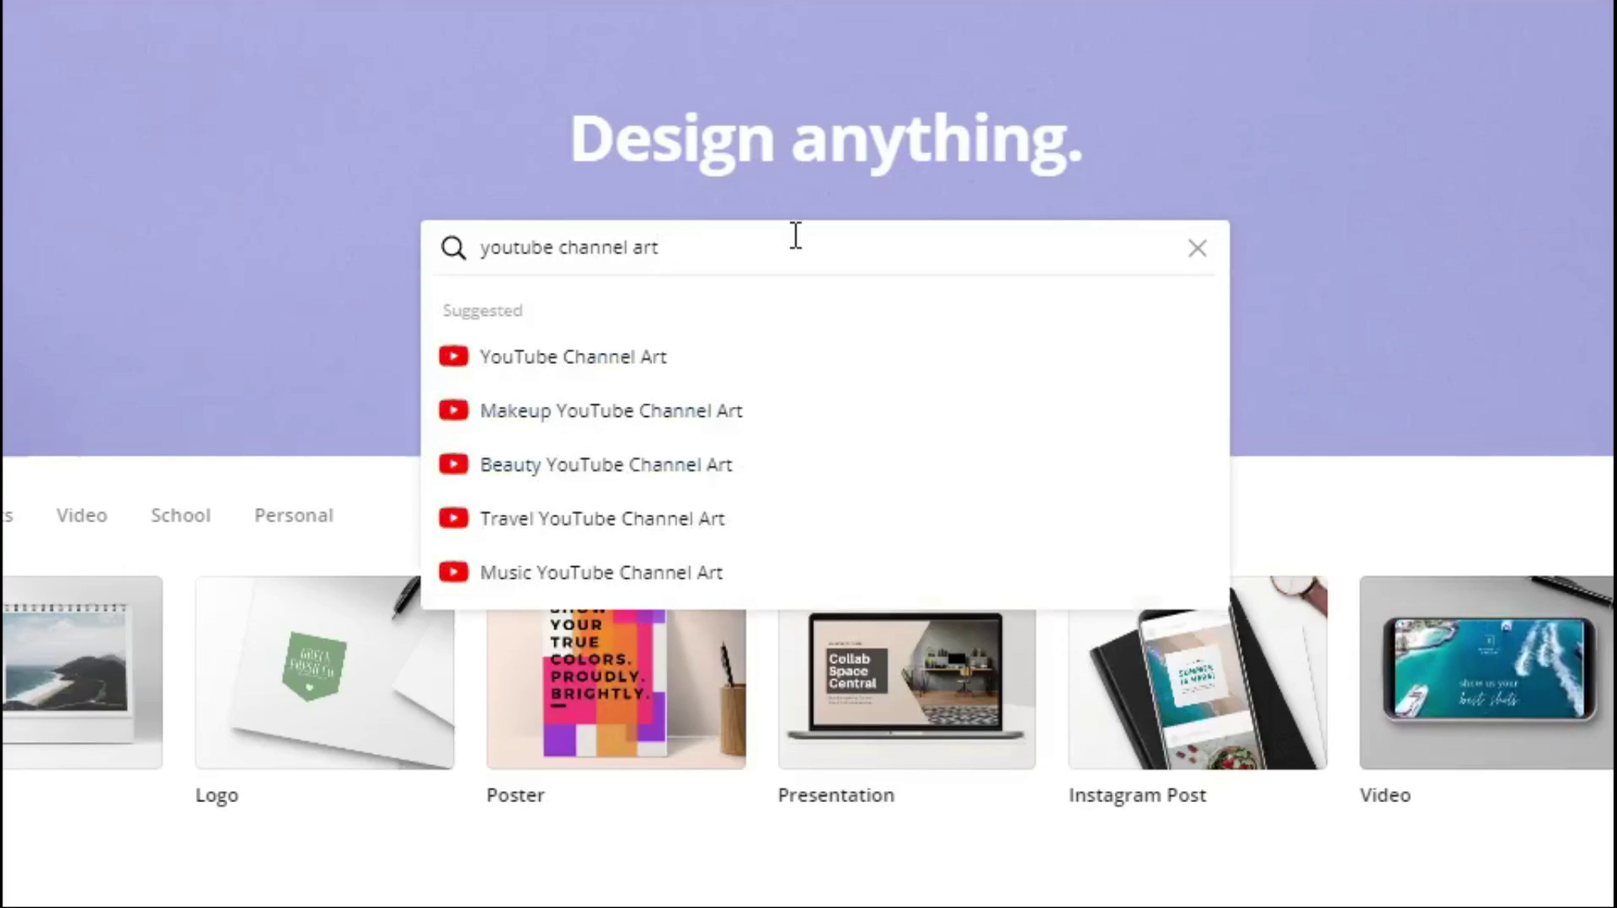
key("Return")
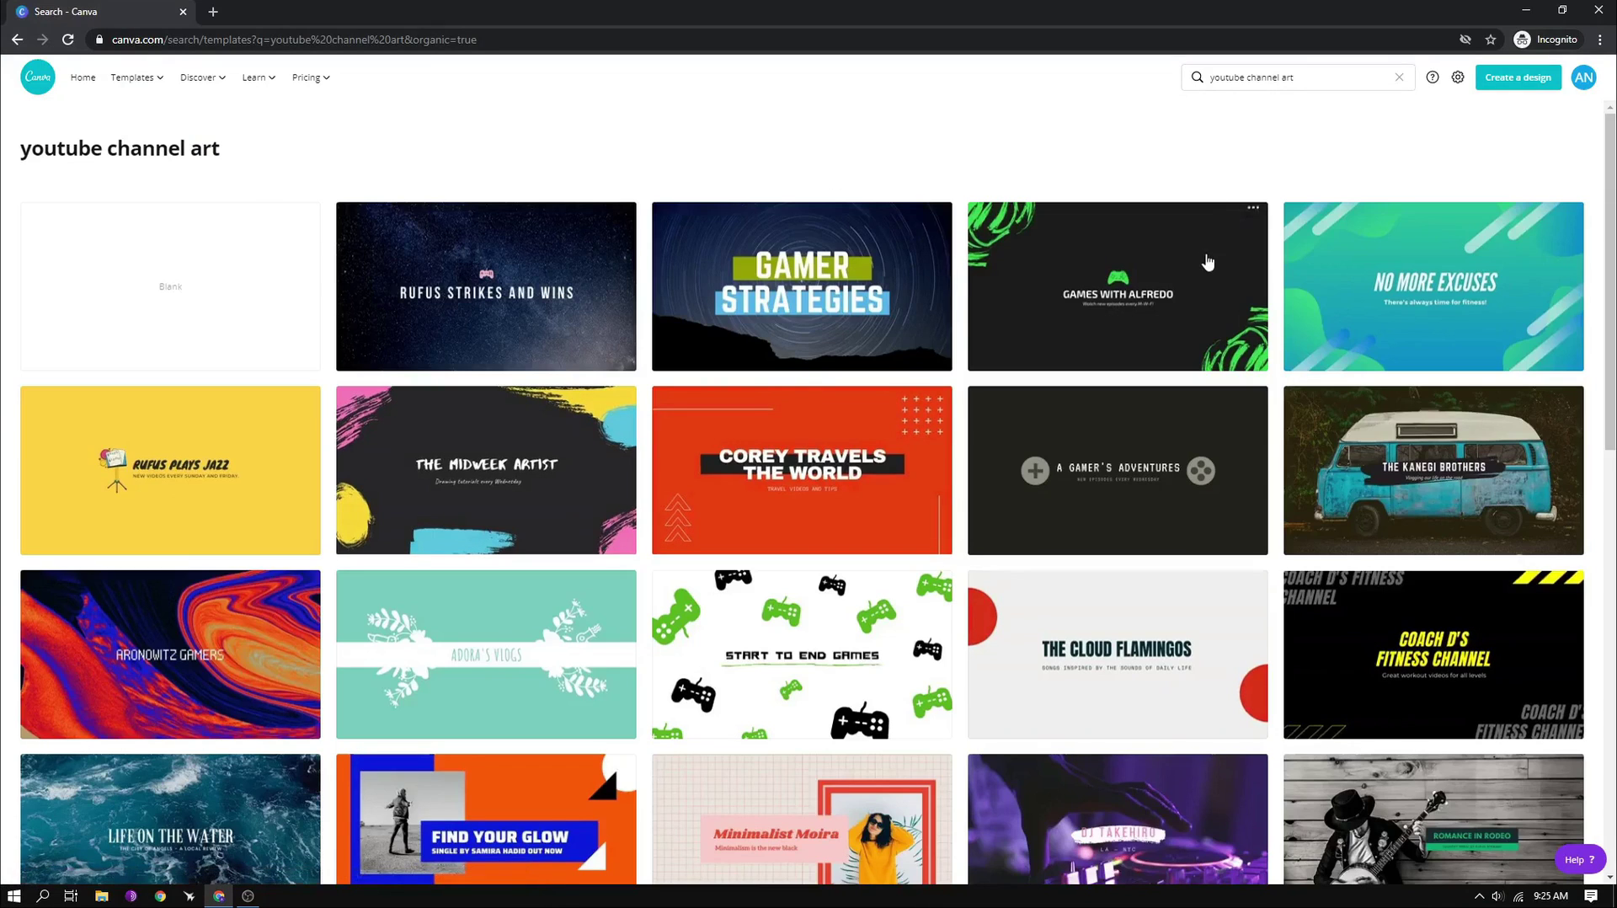
scroll(1255, 252, "down", 3)
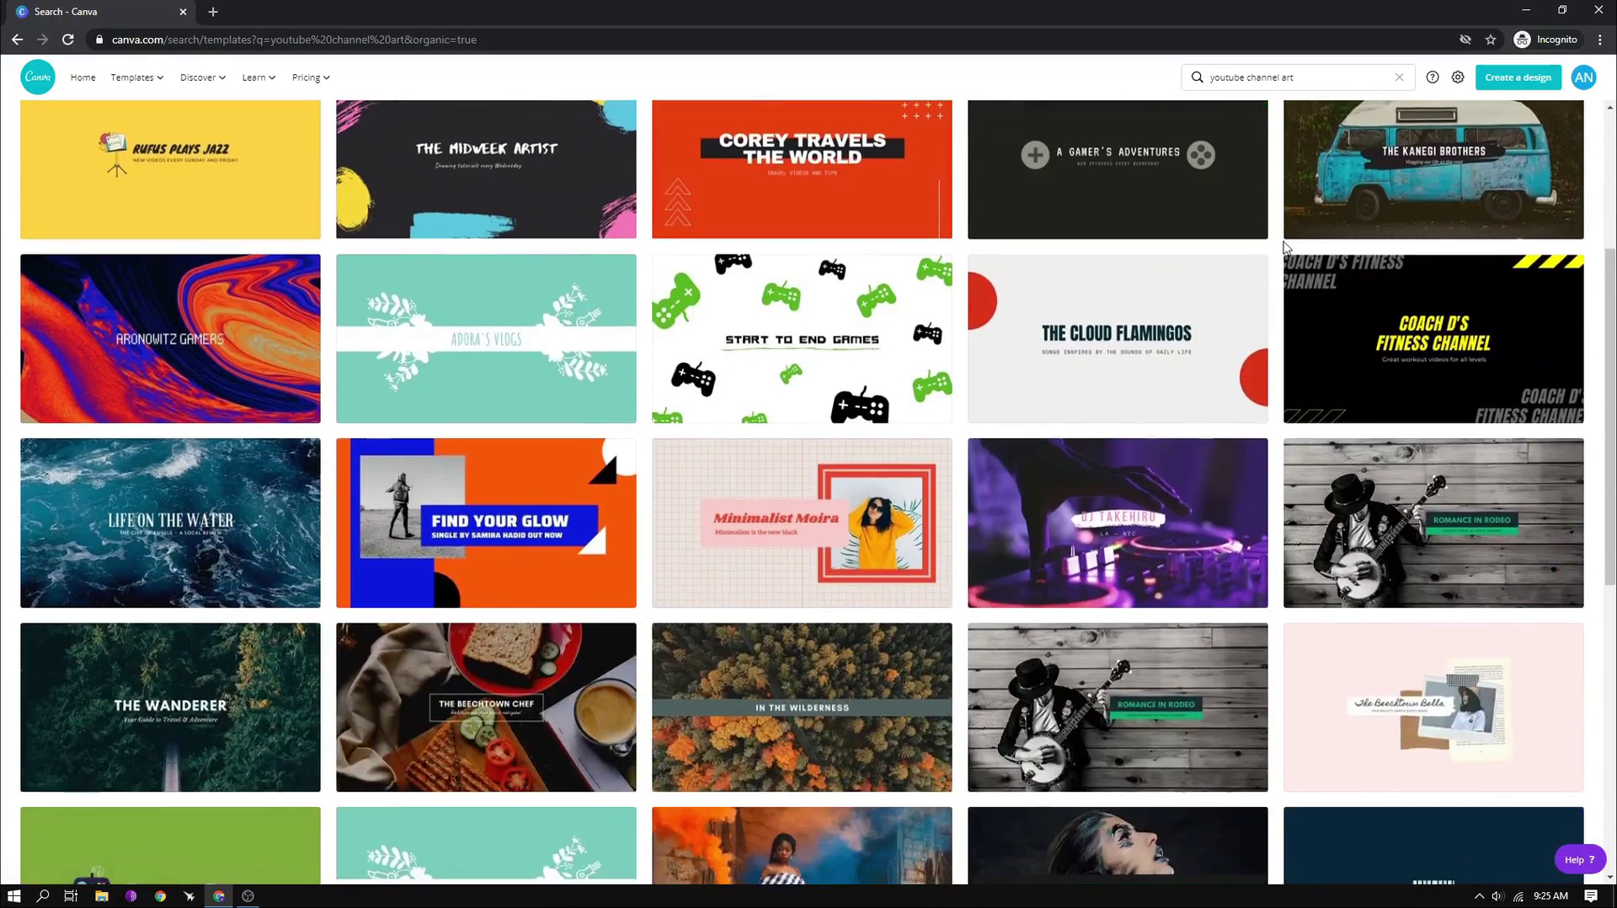
scroll(1281, 243, "up", 3)
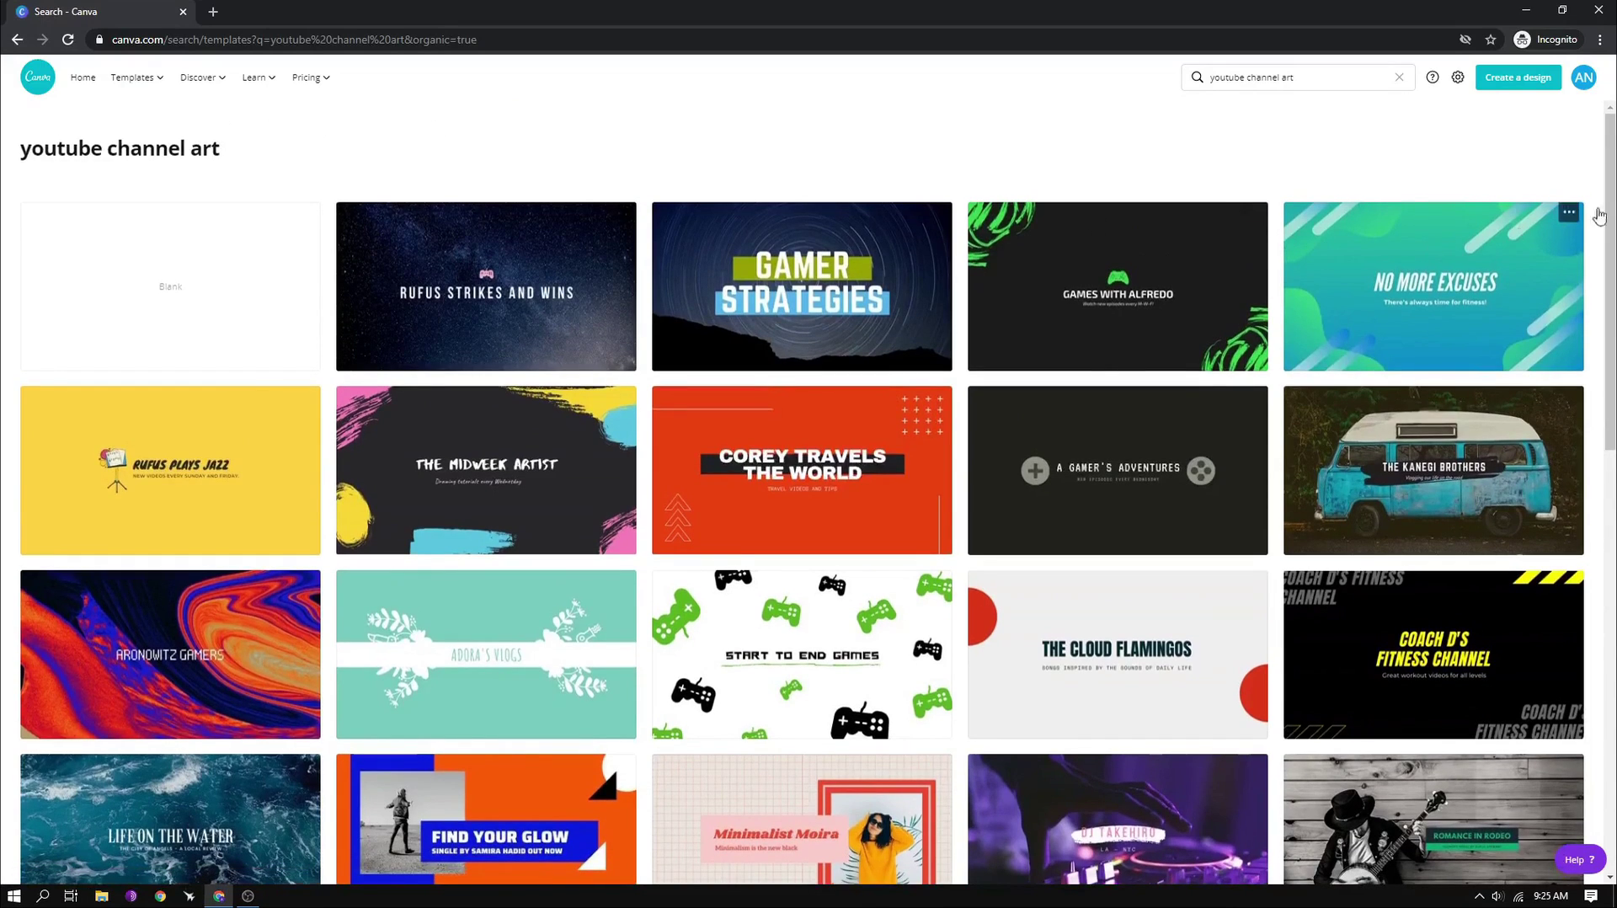
left_click_drag(1598, 216, 1604, 354)
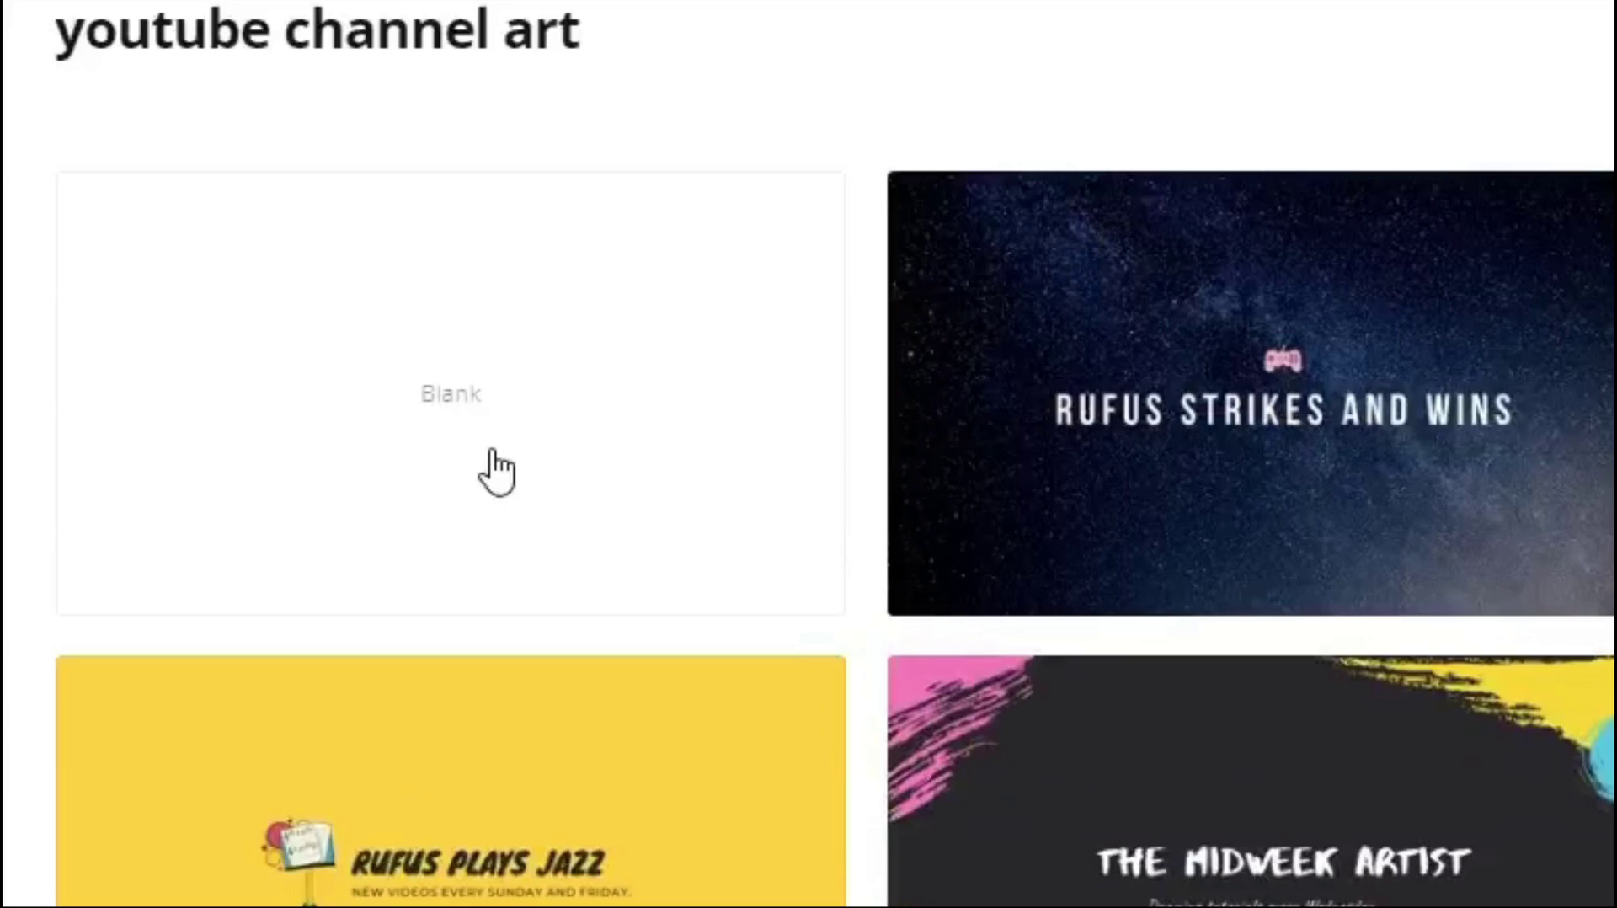
left_click(359, 386)
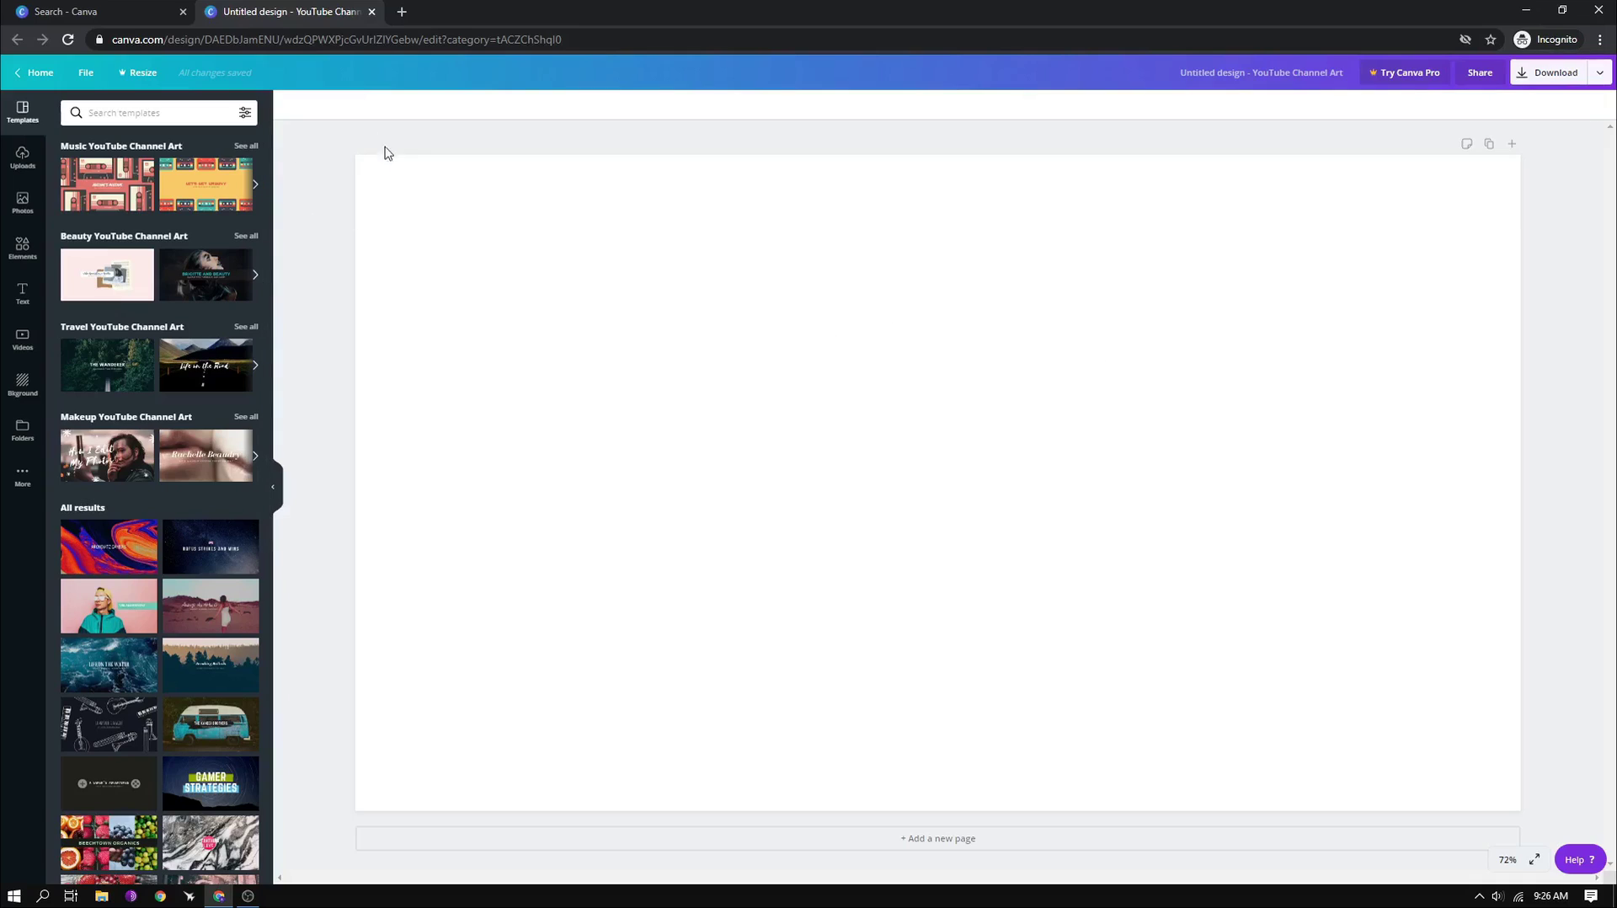
Add a grey square and stretch it across the full width of the channel art
left_click(402, 182)
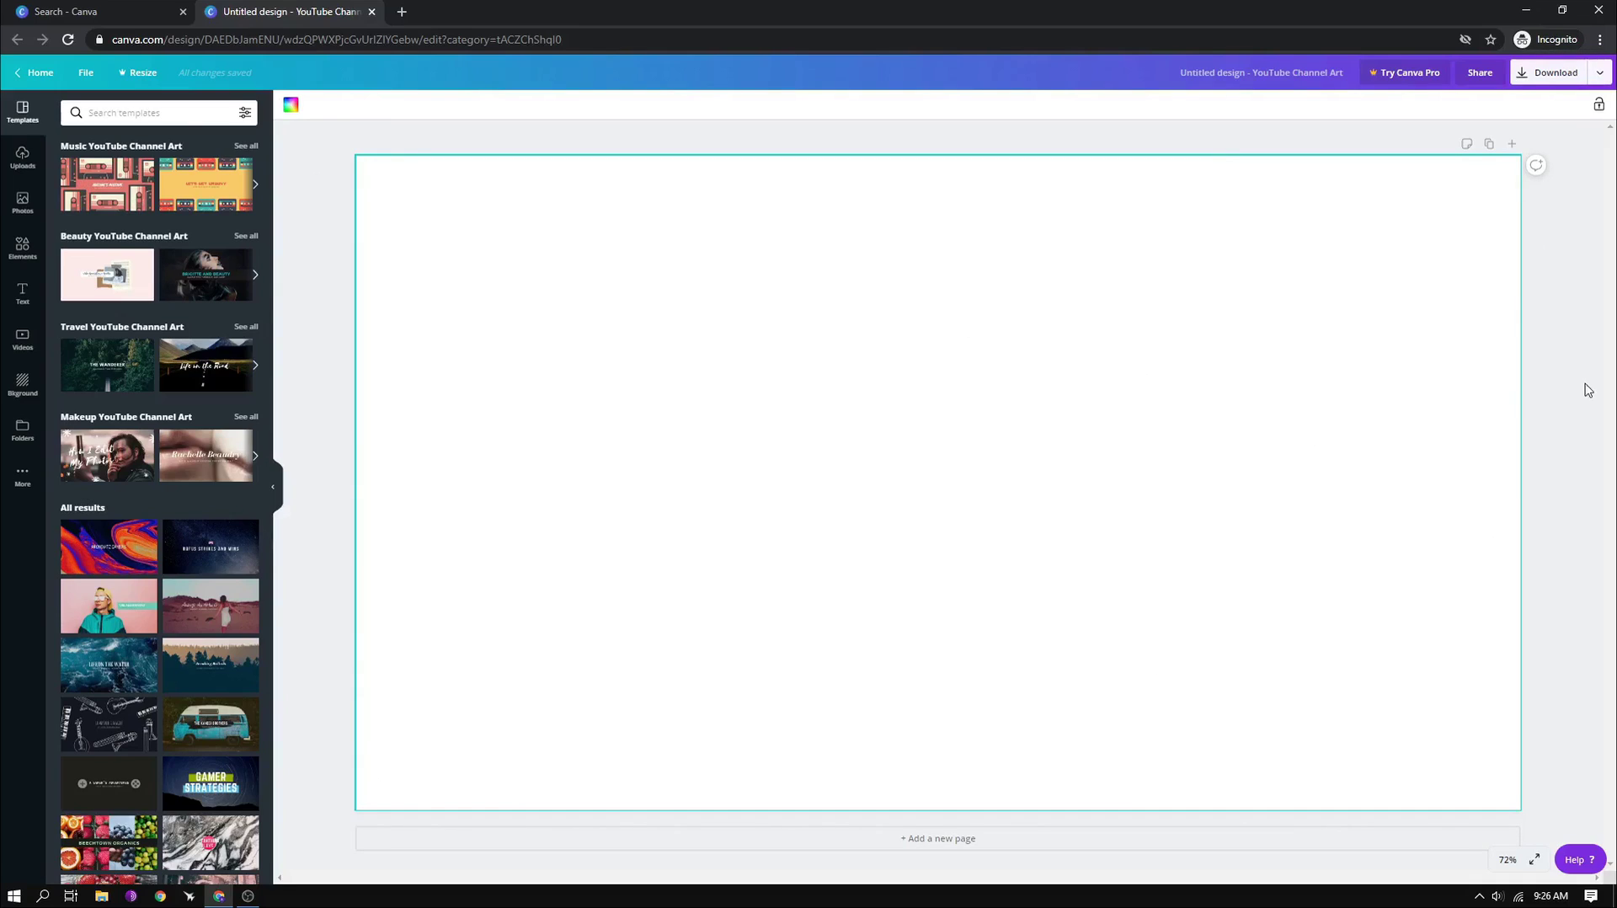
left_click(1551, 391)
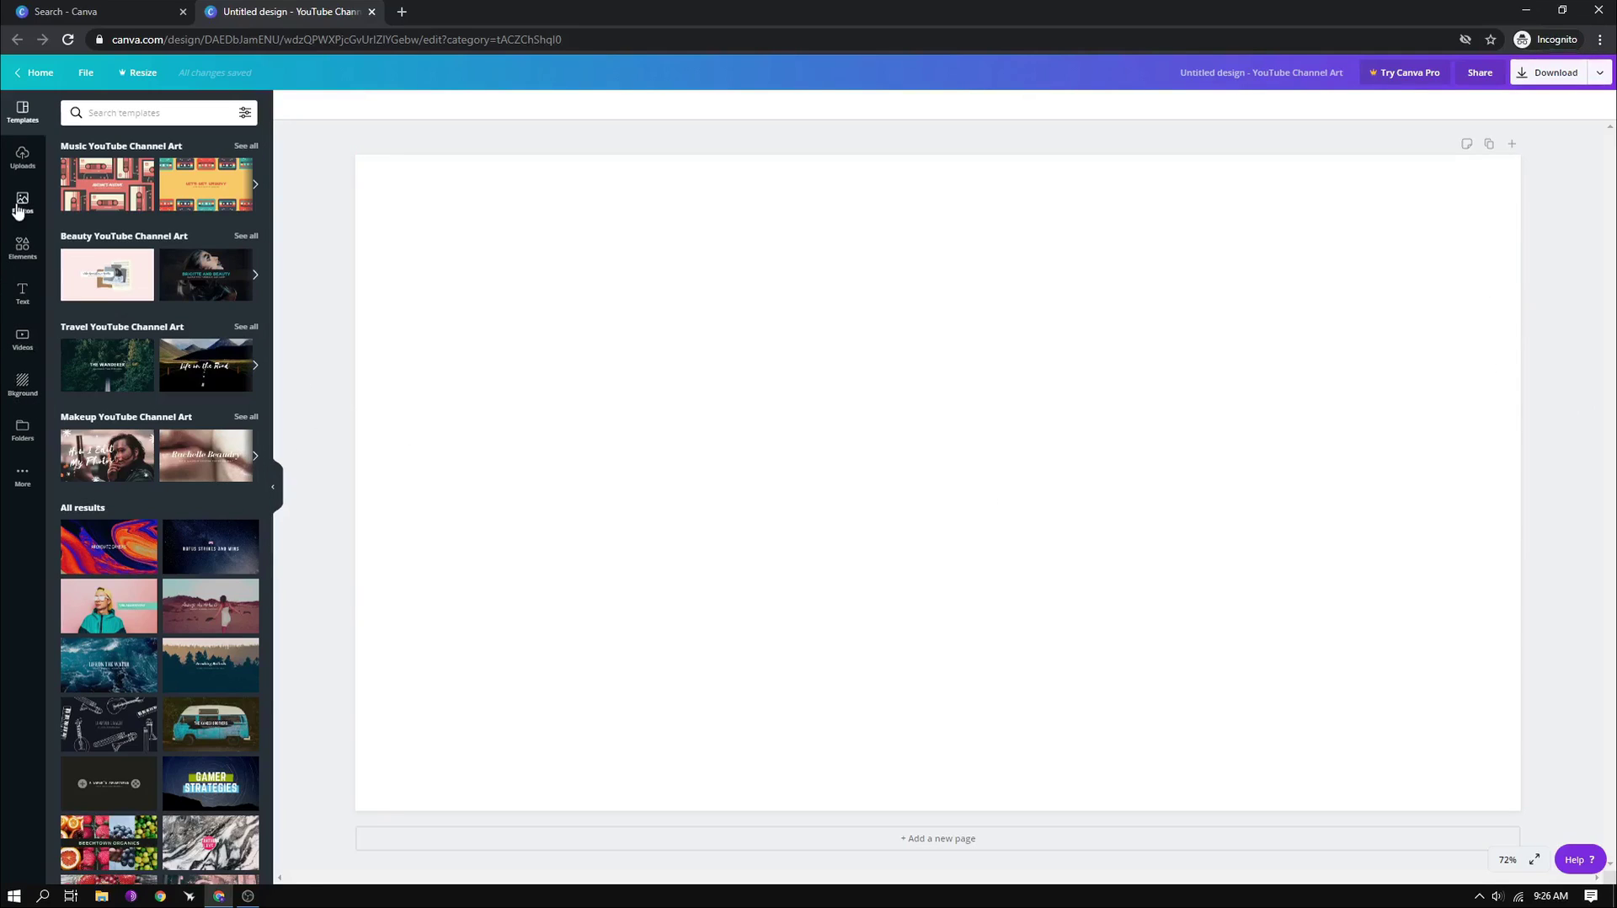
left_click(18, 249)
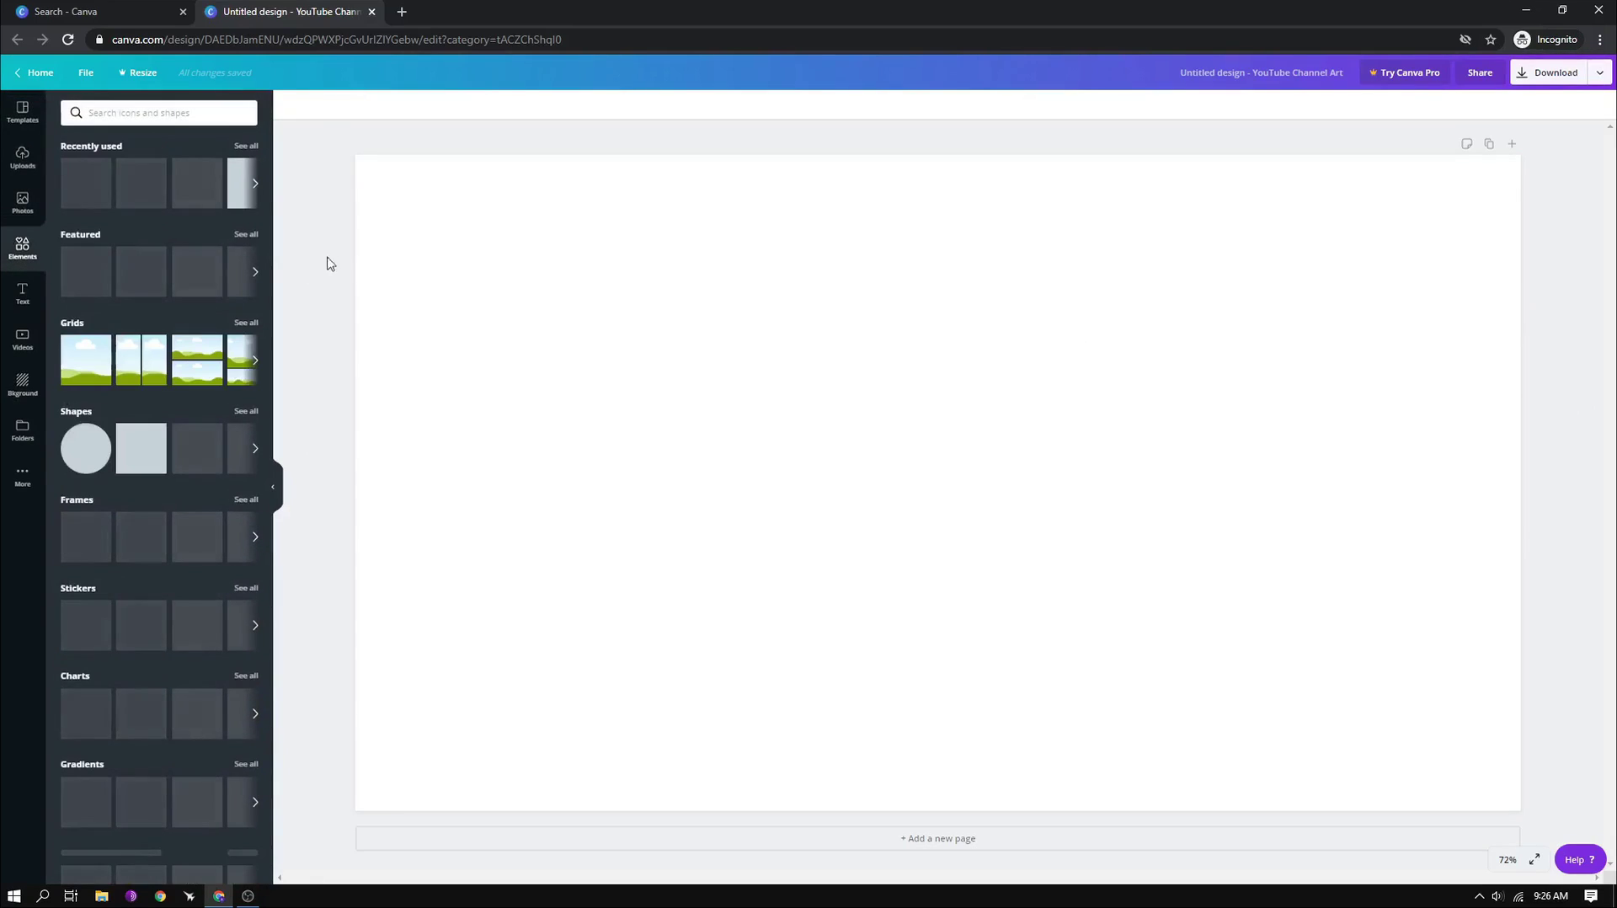
left_click(143, 444)
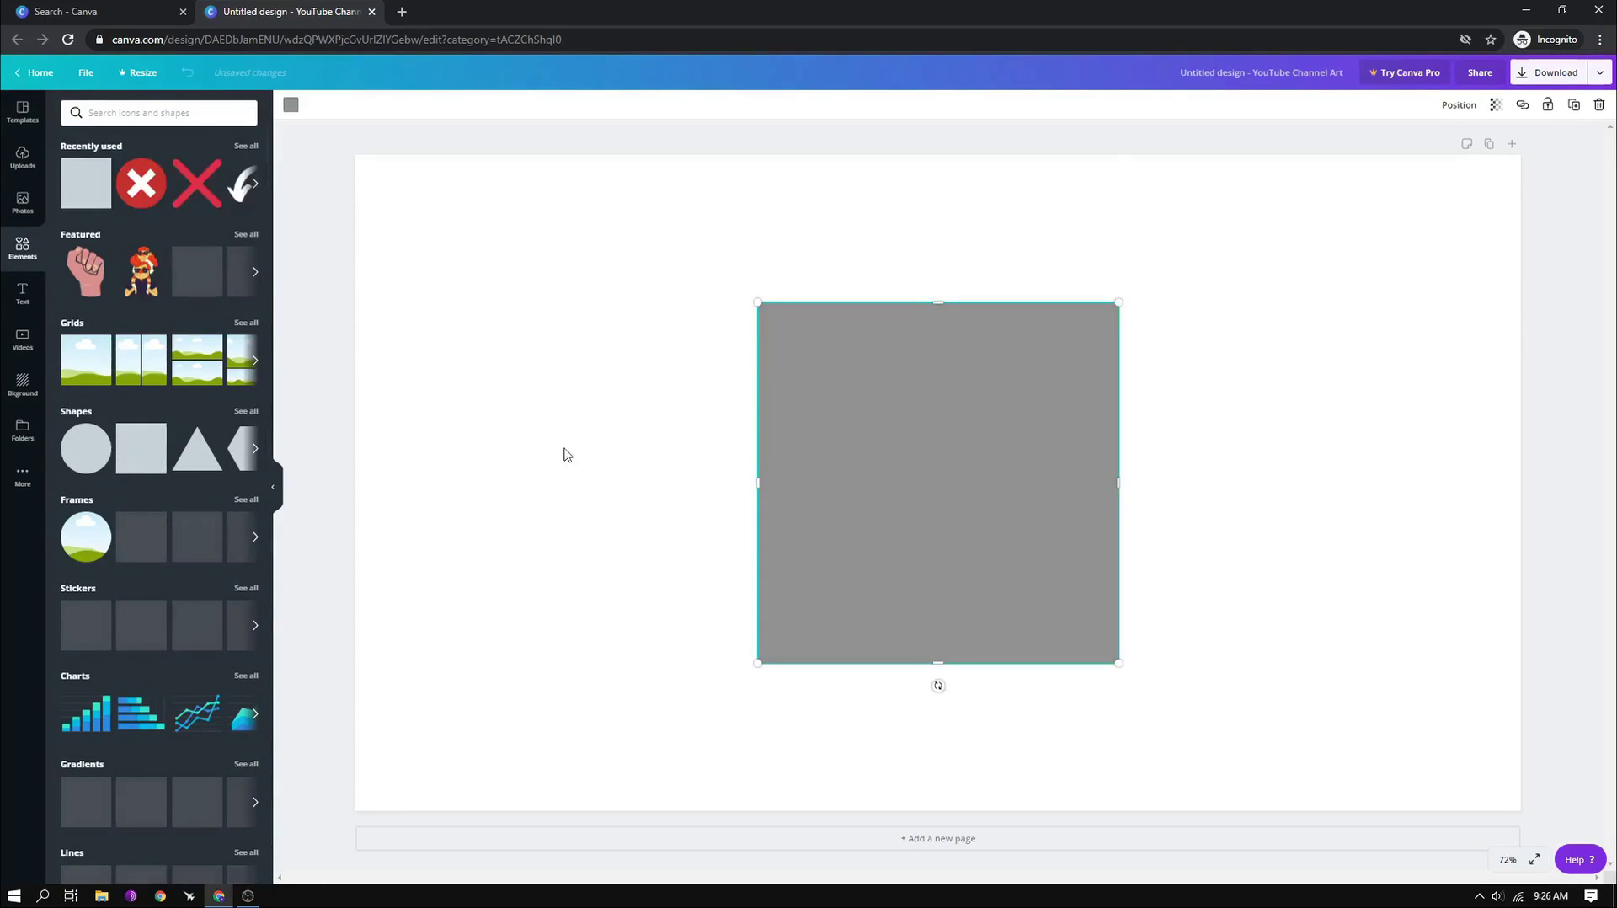
left_click_drag(752, 480, 344, 481)
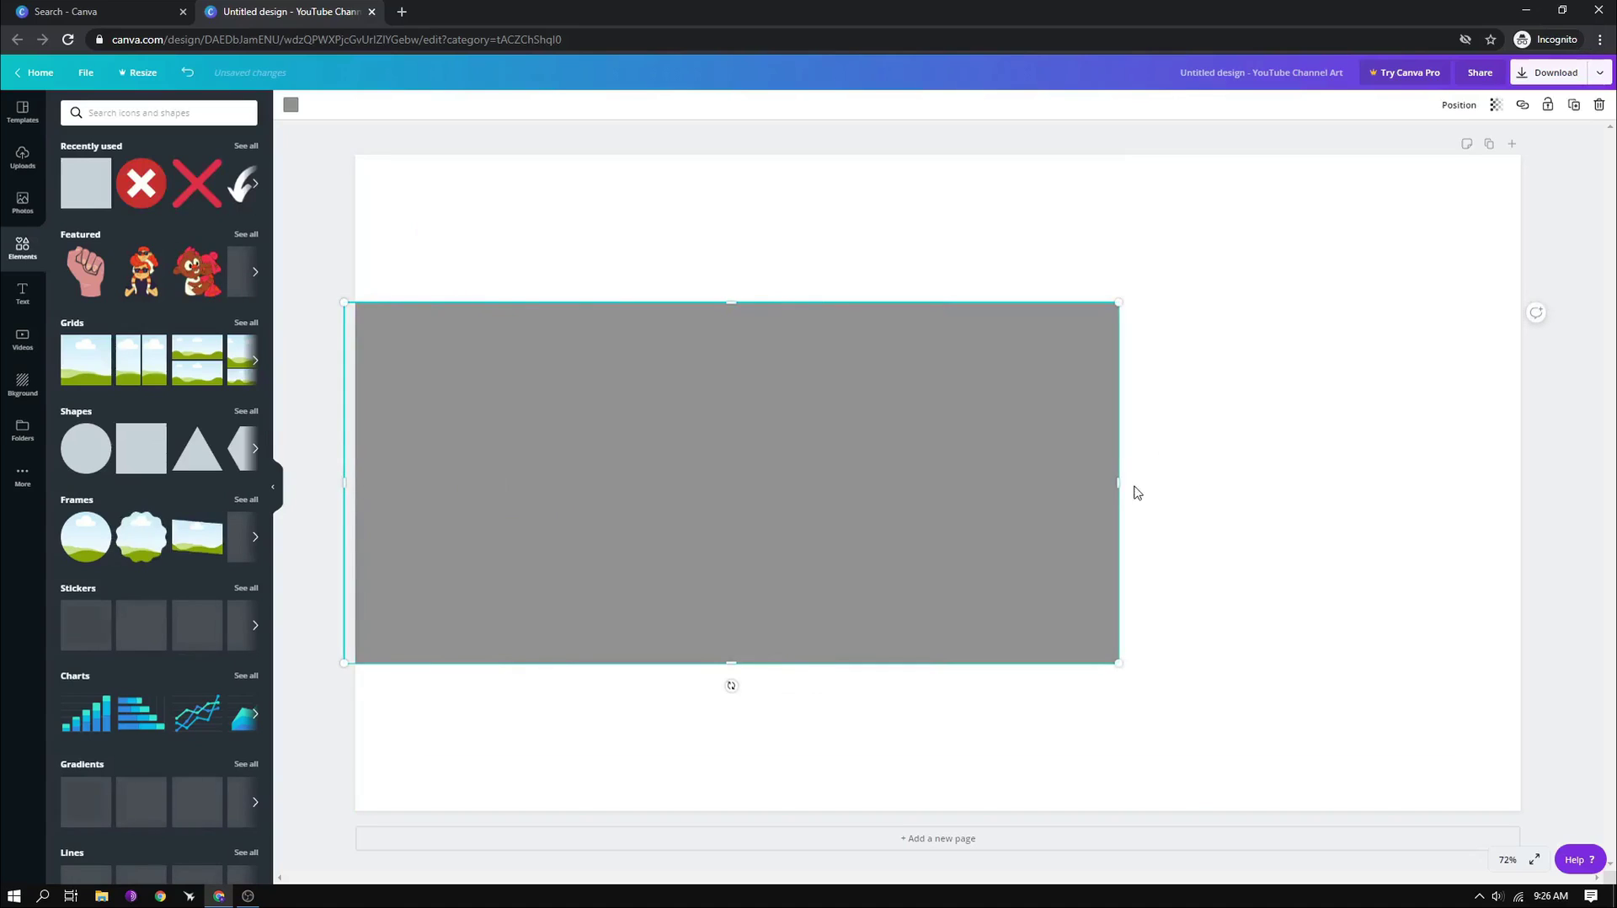
left_click_drag(1121, 482, 1547, 483)
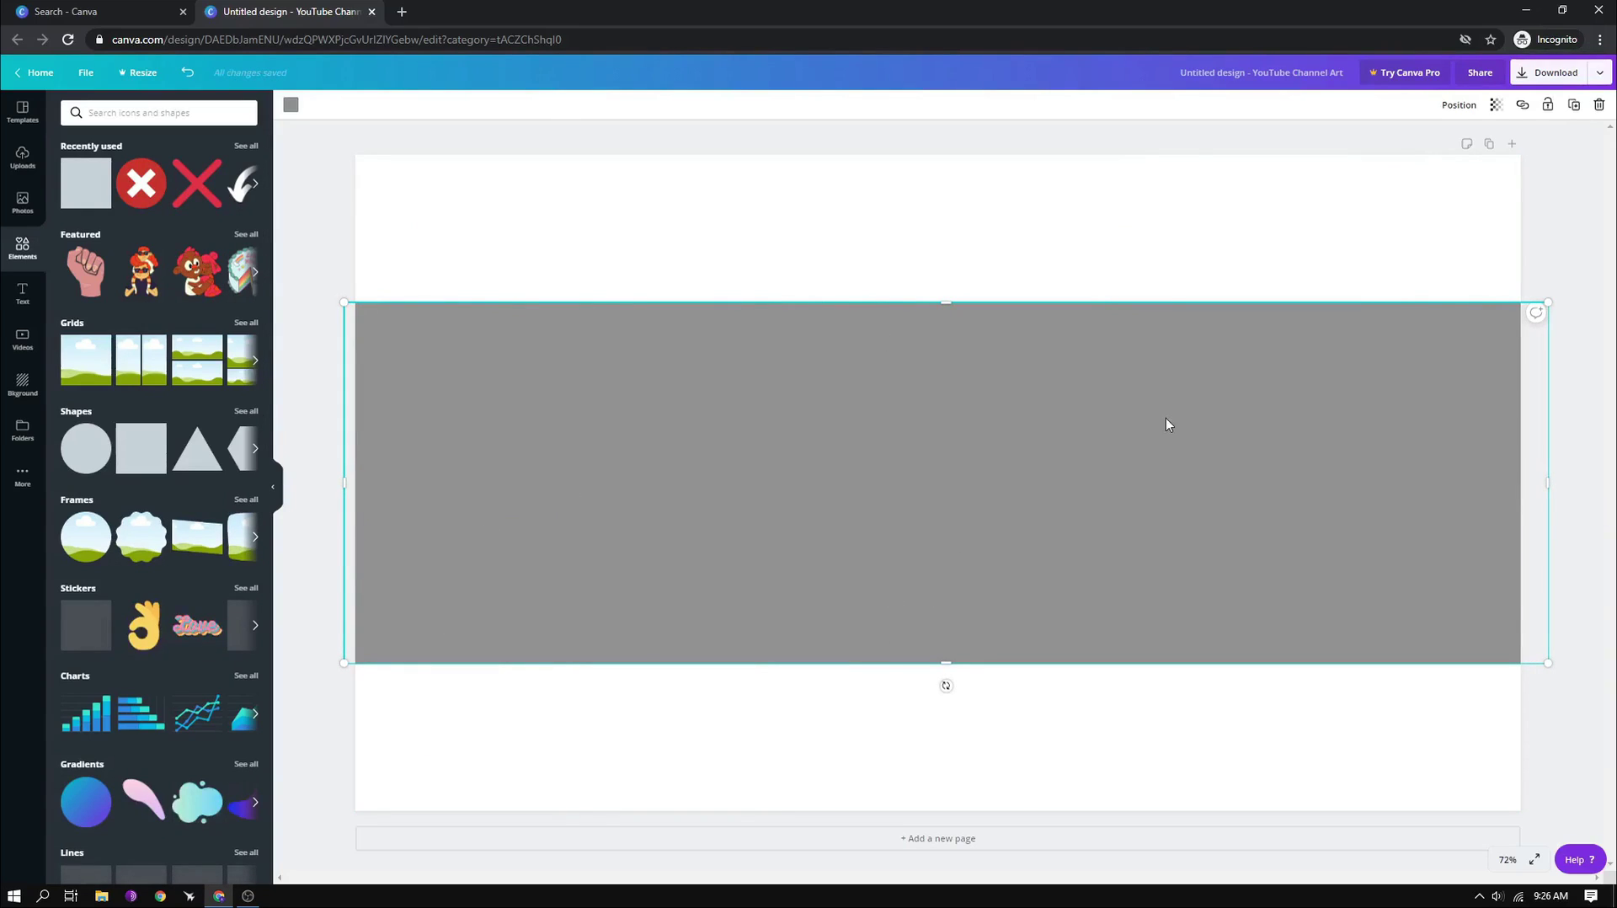
left_click(1553, 197)
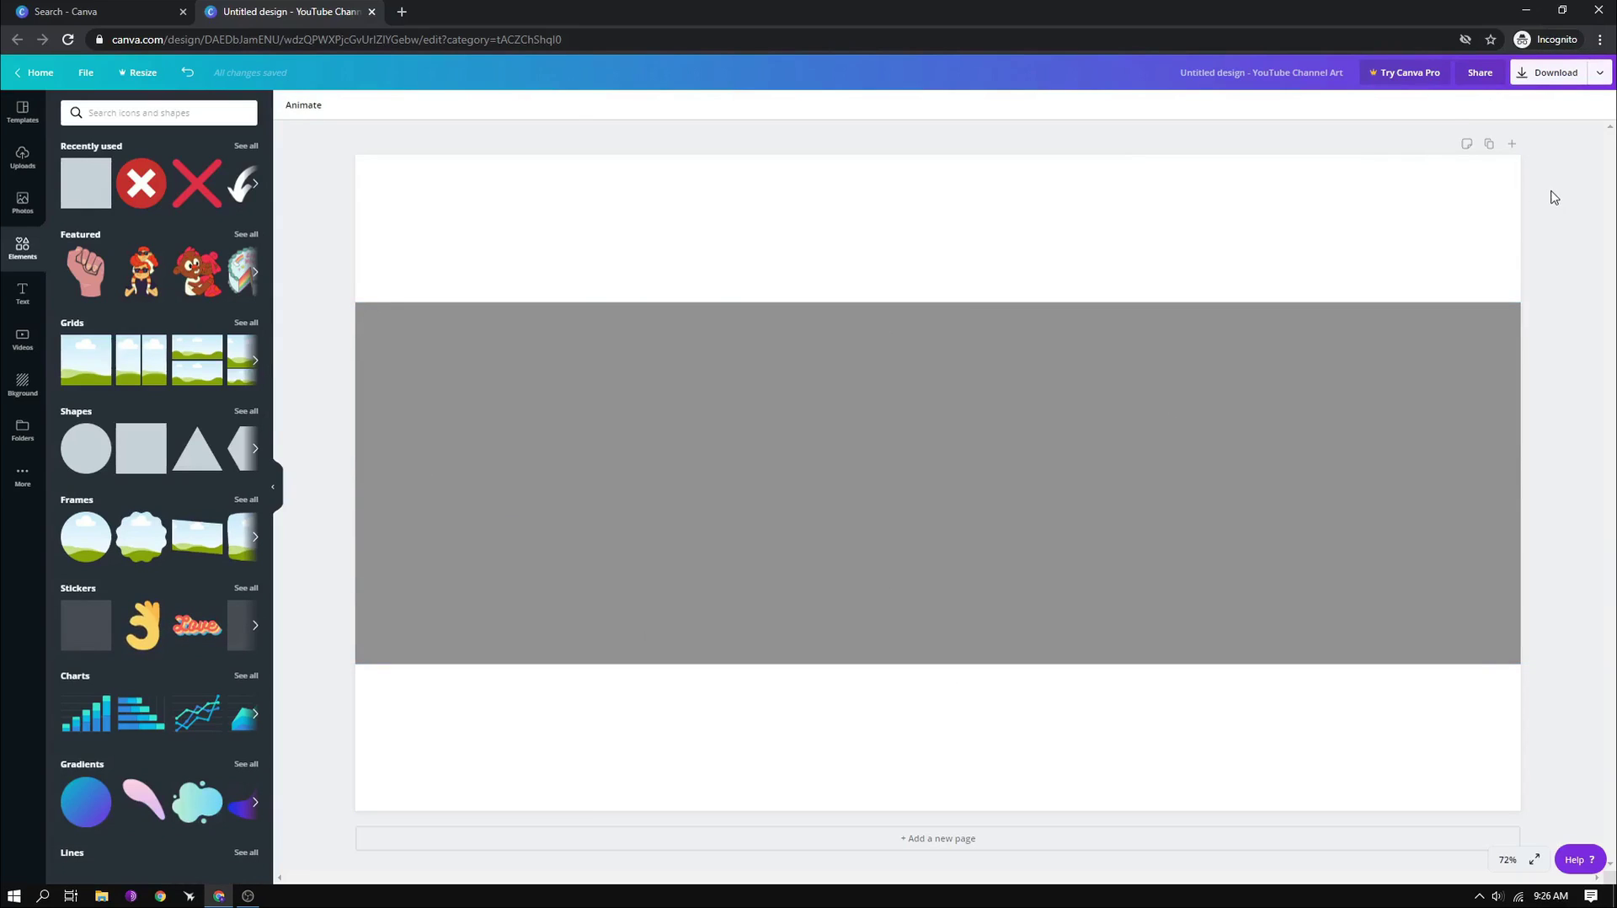
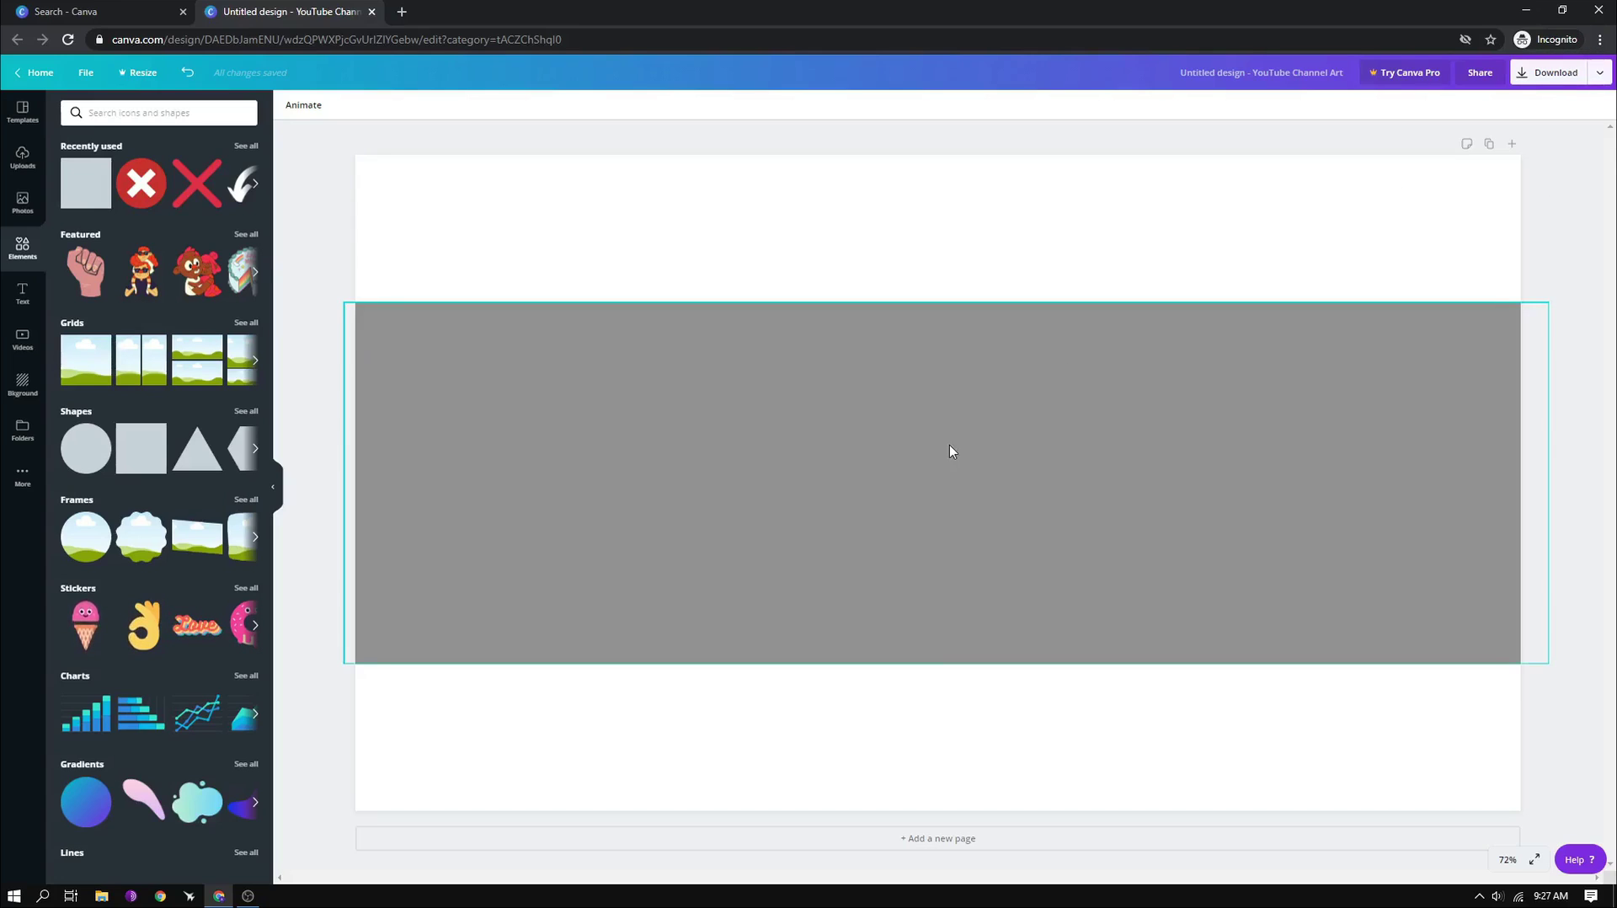
Delete the grey rectangle so the page is blank, then bring up File Explorer
left_click(960, 409)
key("Delete")
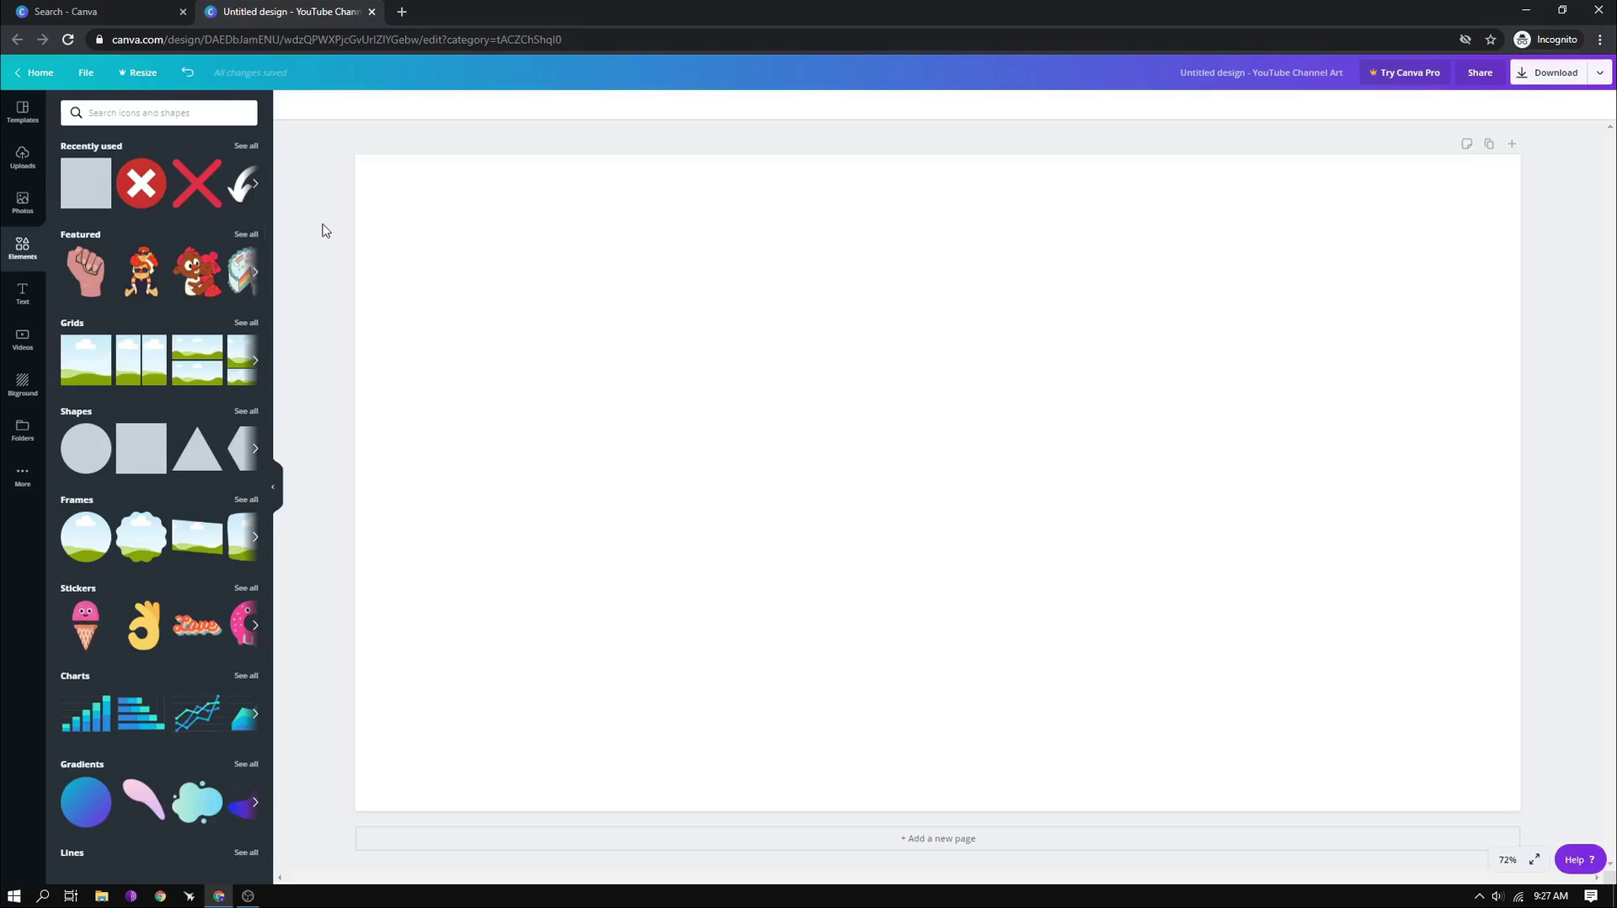
left_click(101, 895)
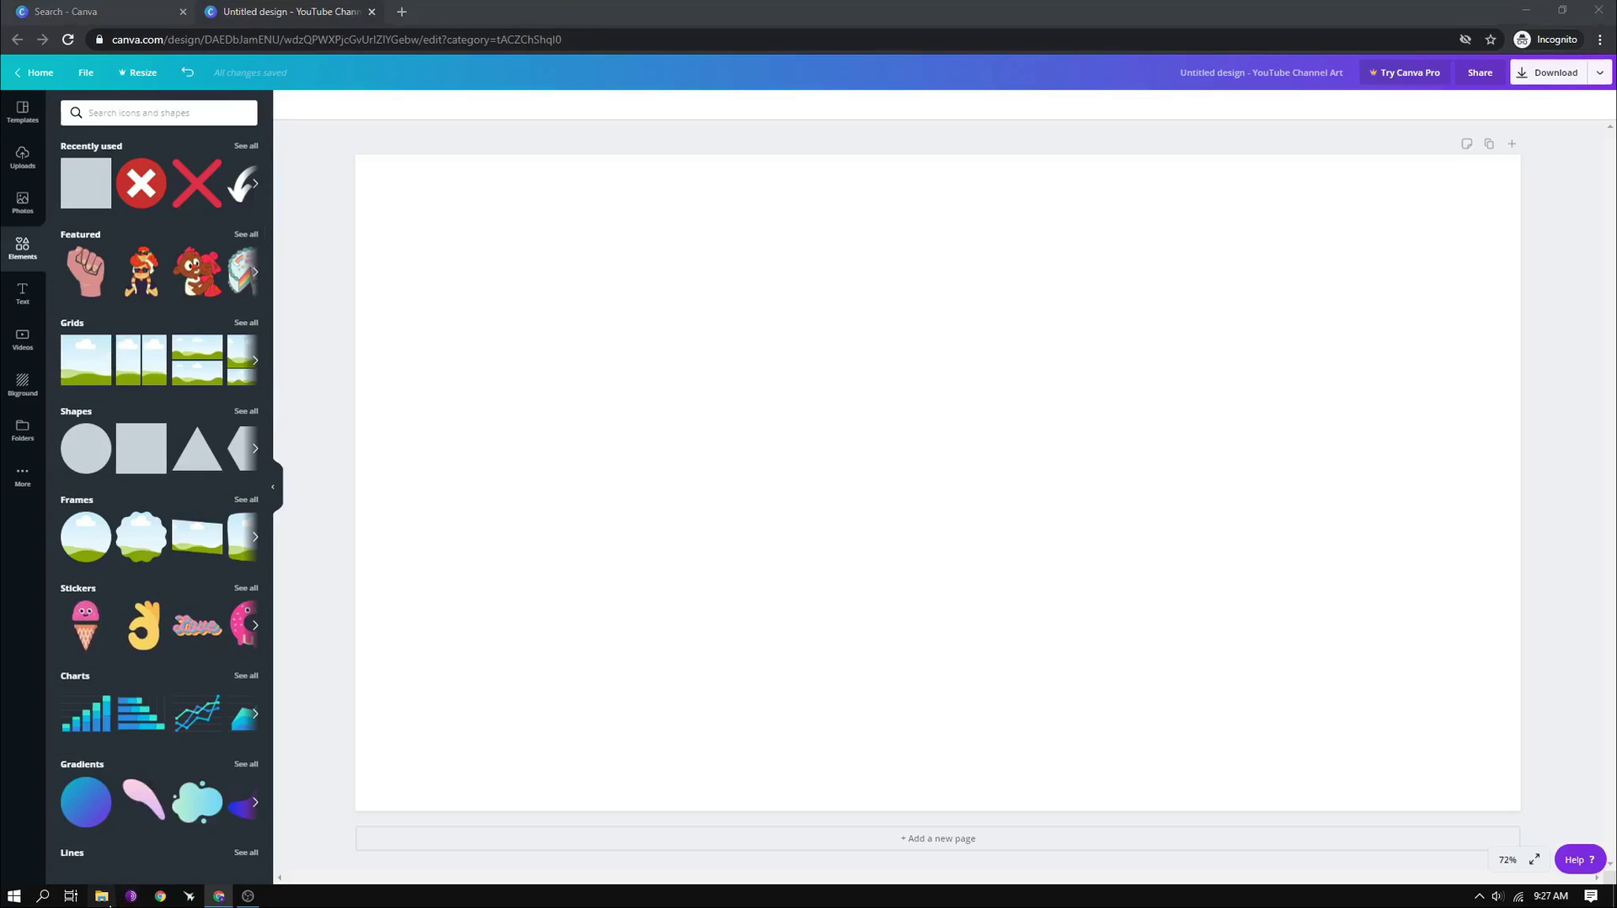
Preview Youtube Channel Art Templete.jpg from the Desktop in Photos
left_click(387, 281)
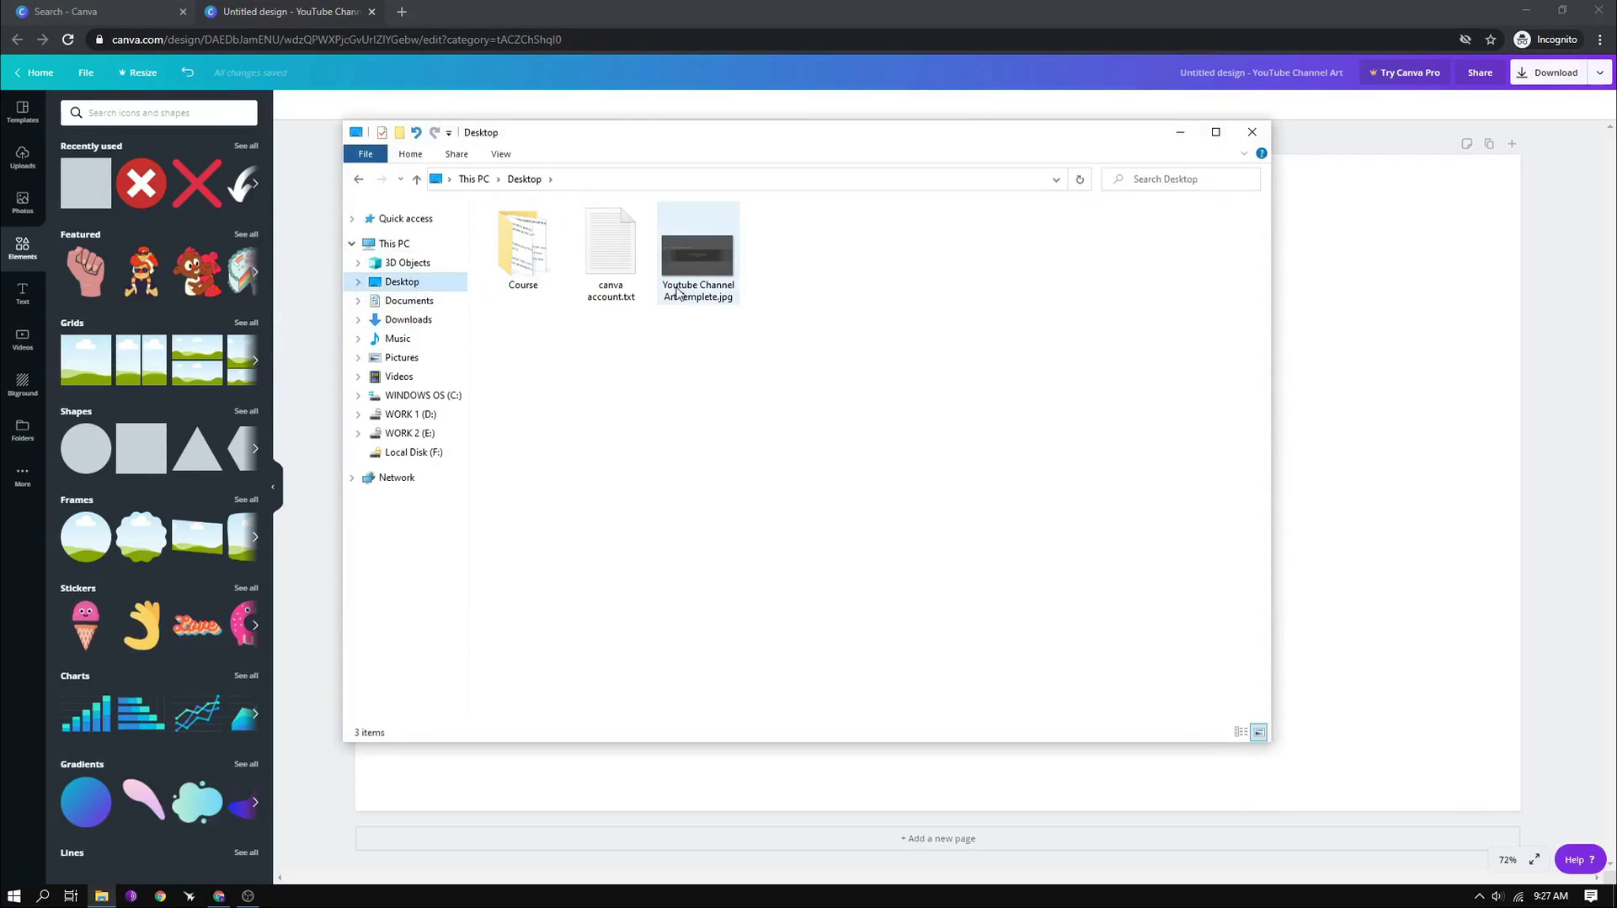
left_click(682, 280)
double_click(682, 281)
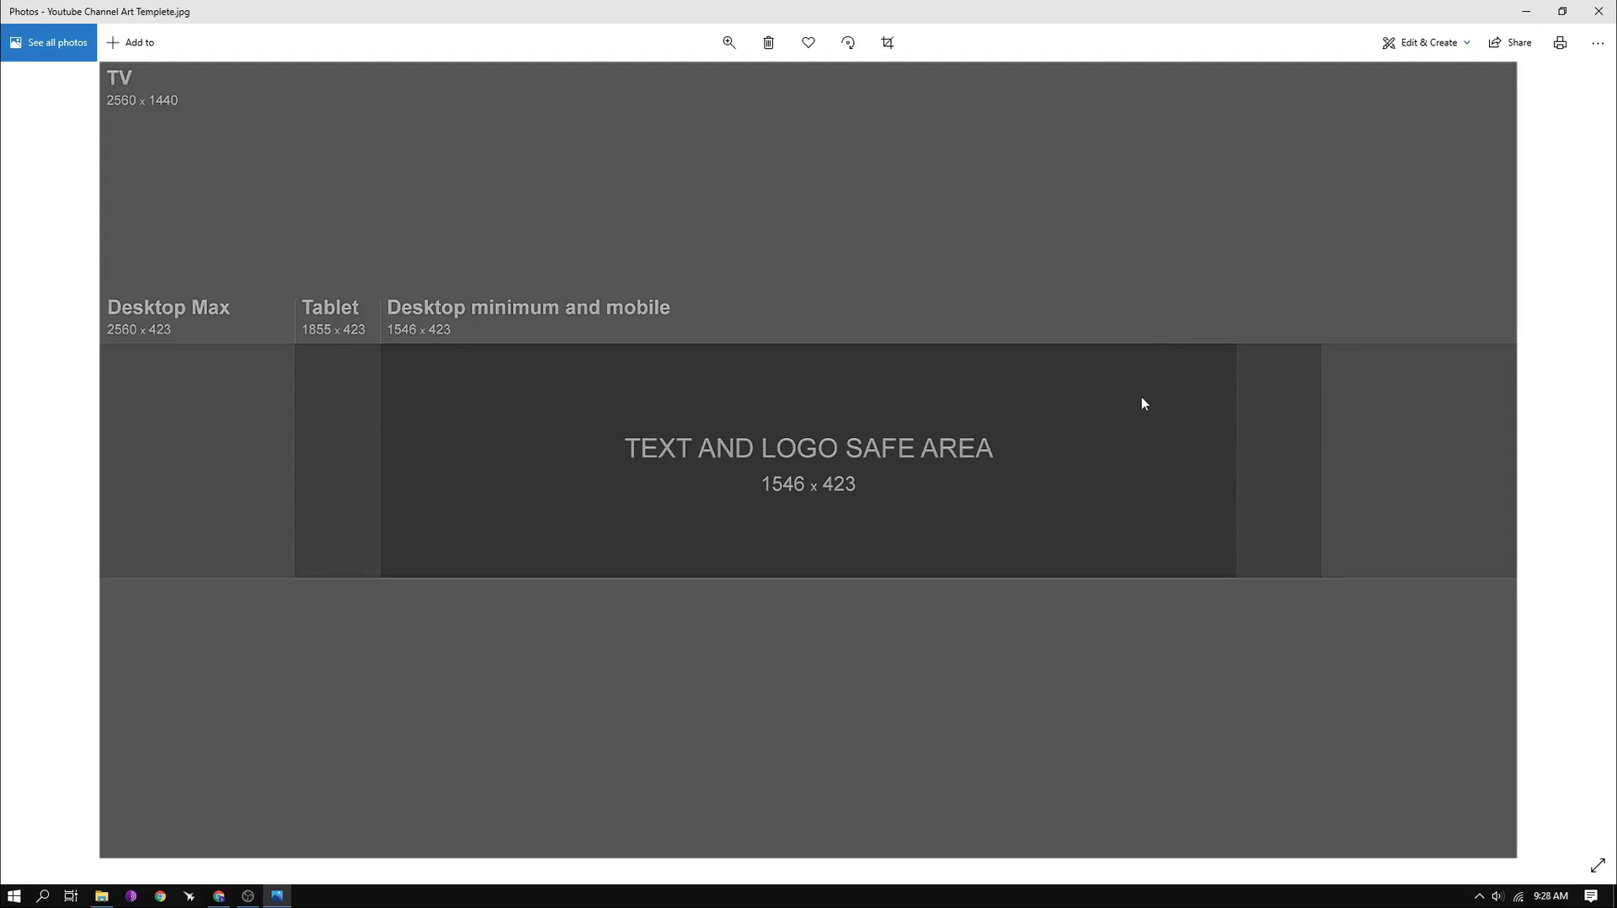
Minimise Photos and File Explorer and show Canva's uploaded images
left_click(1525, 11)
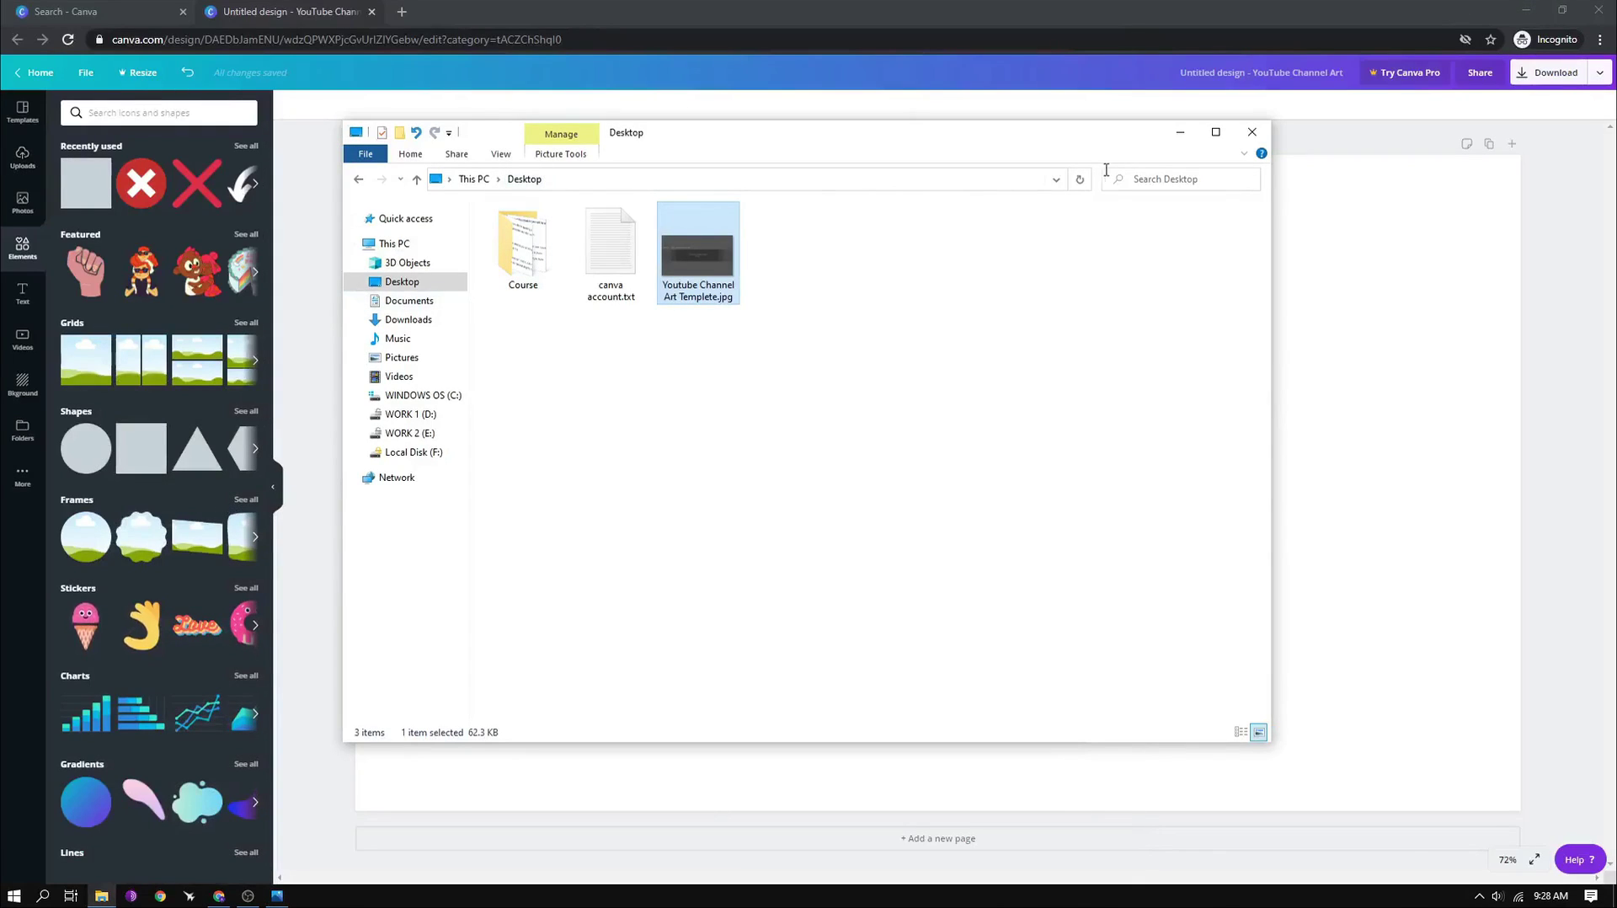
left_click(826, 261)
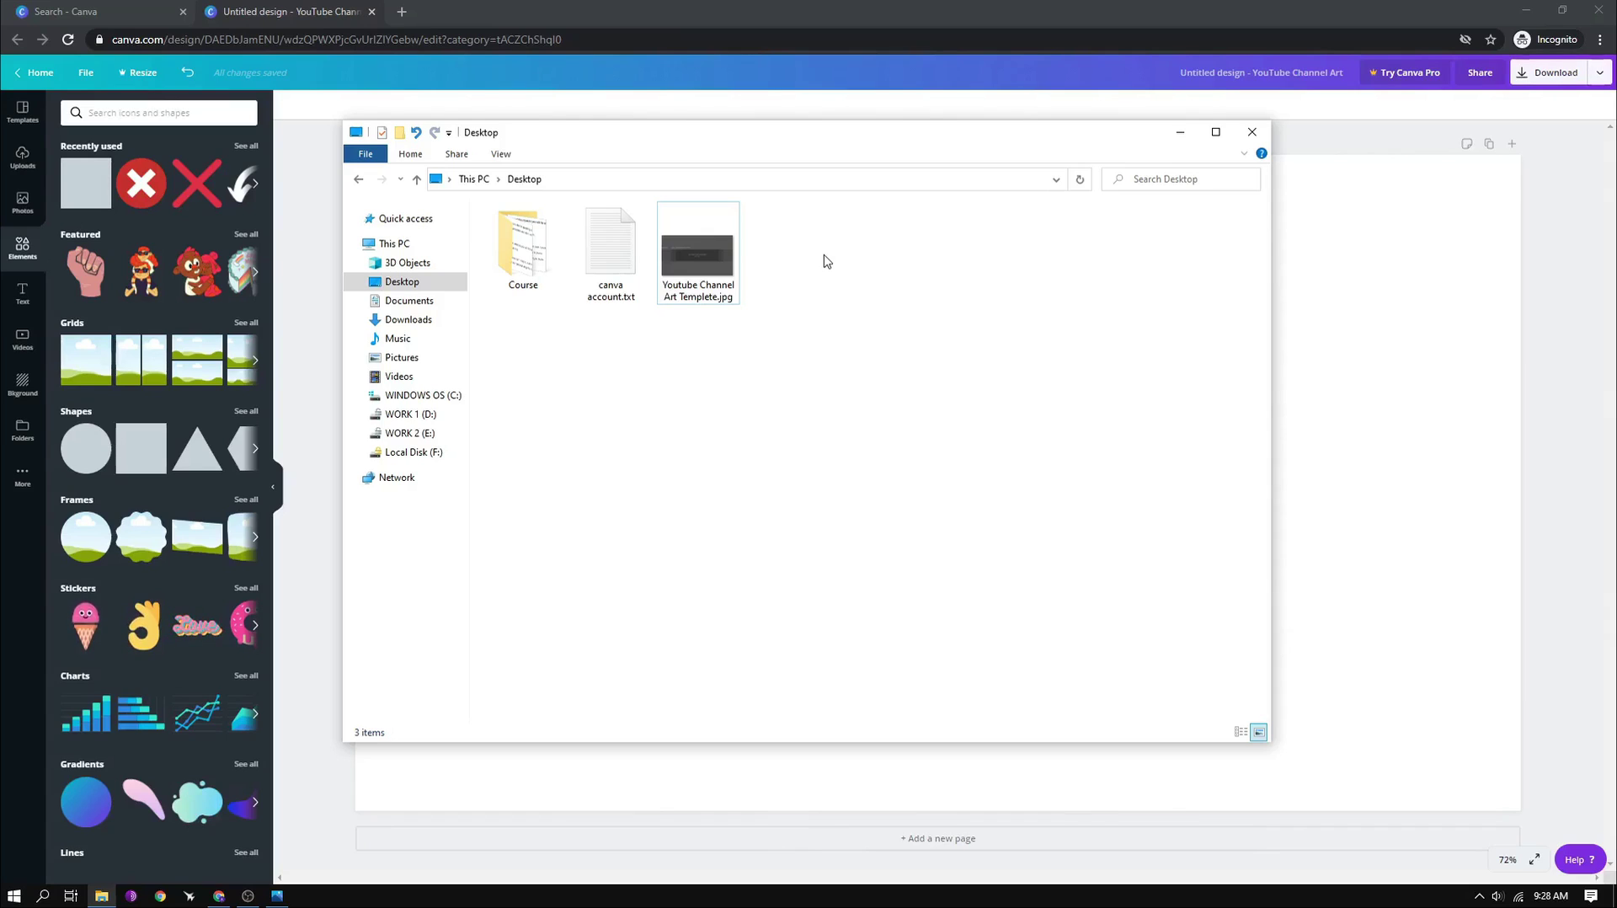
left_click(1179, 132)
left_click(23, 153)
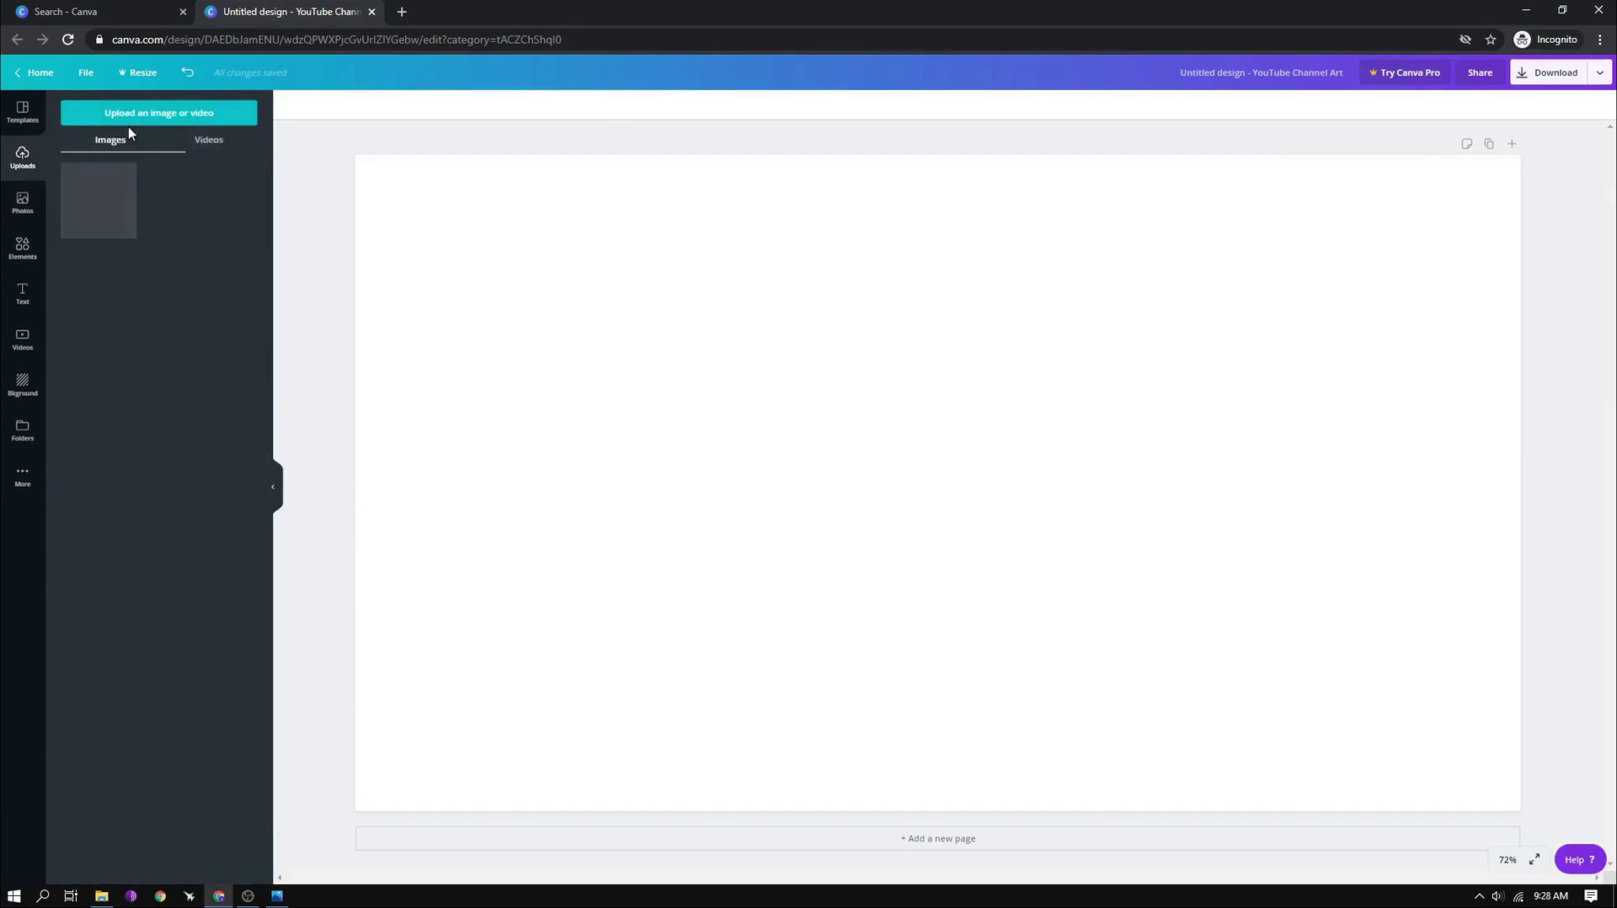
Upload Youtube Channel Art Templete.jpg and drag it onto the canvas to fill the page
left_click(144, 118)
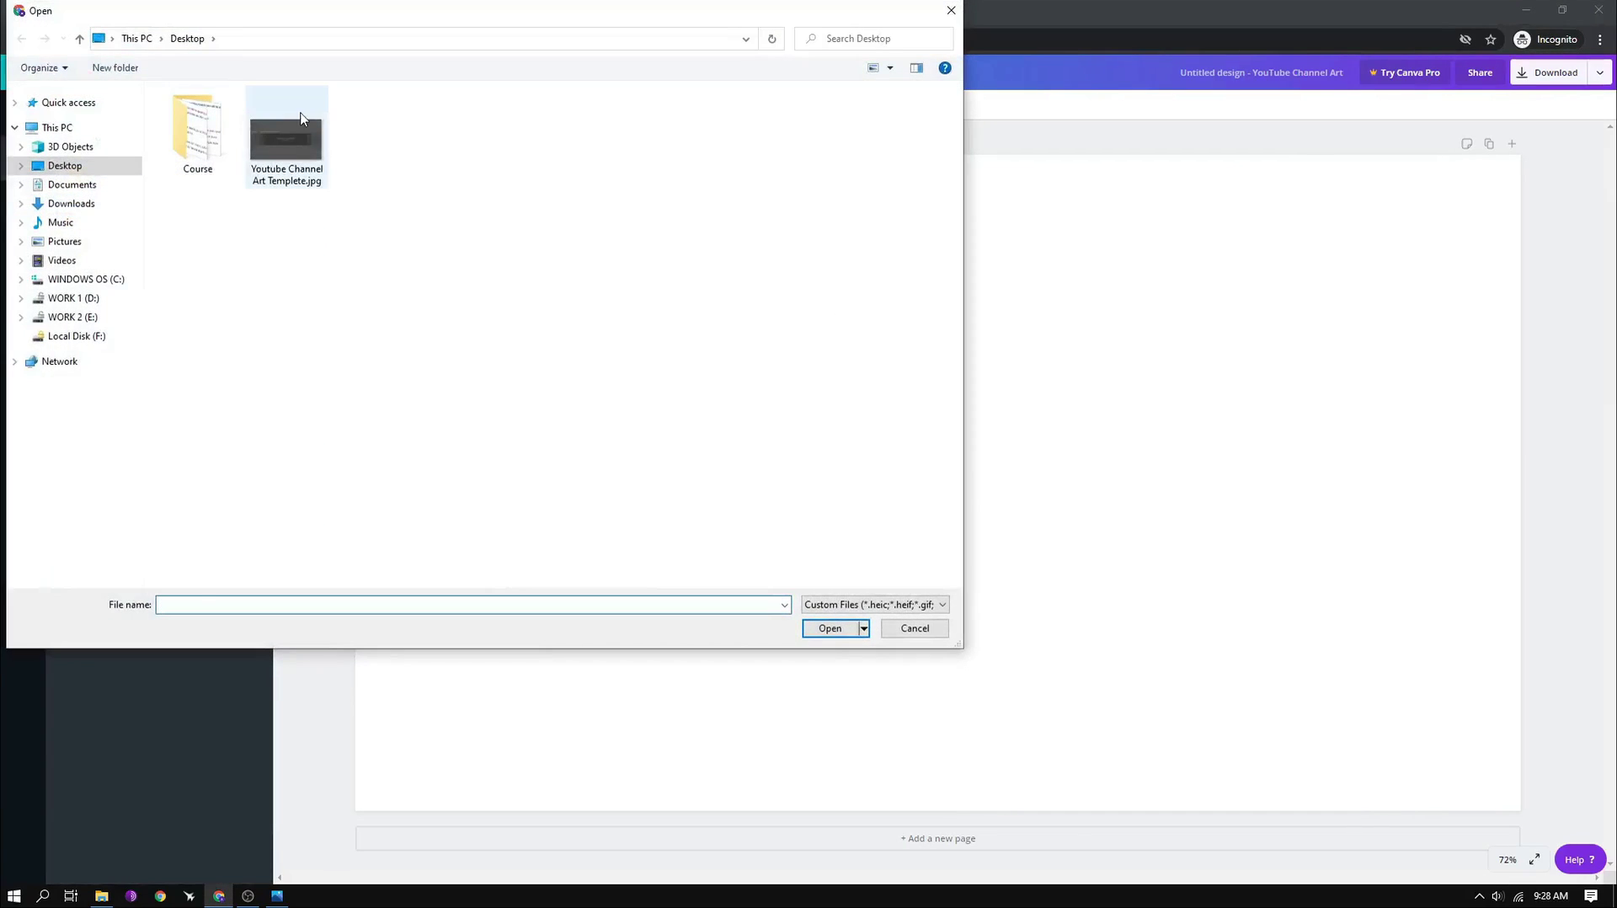
left_click(286, 139)
left_click(829, 629)
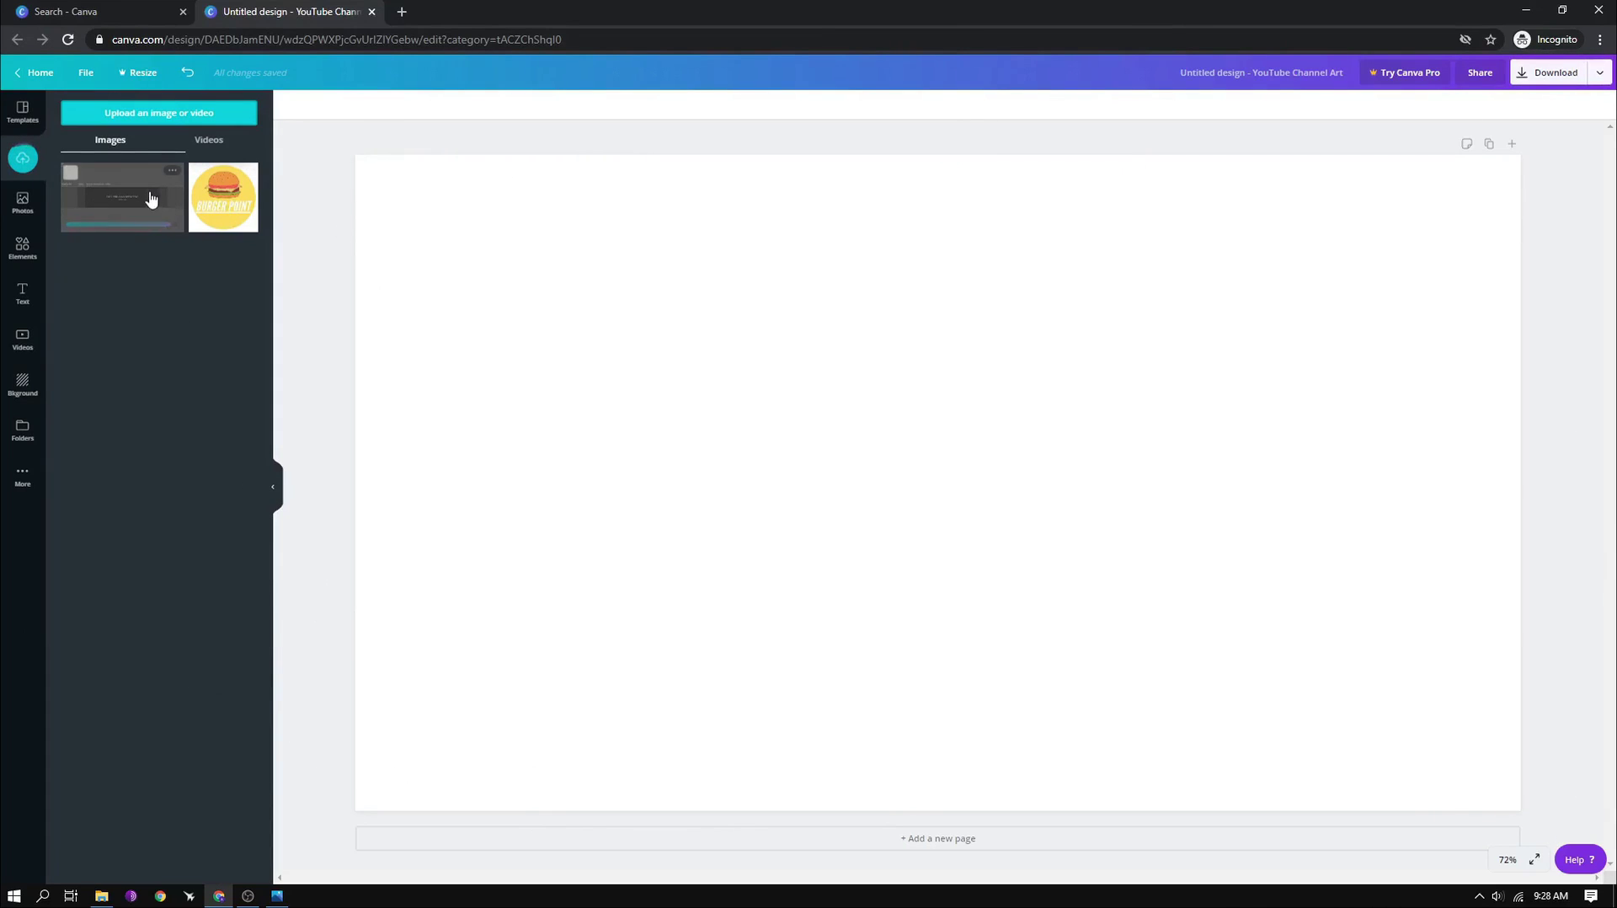
left_click_drag(117, 199, 358, 202)
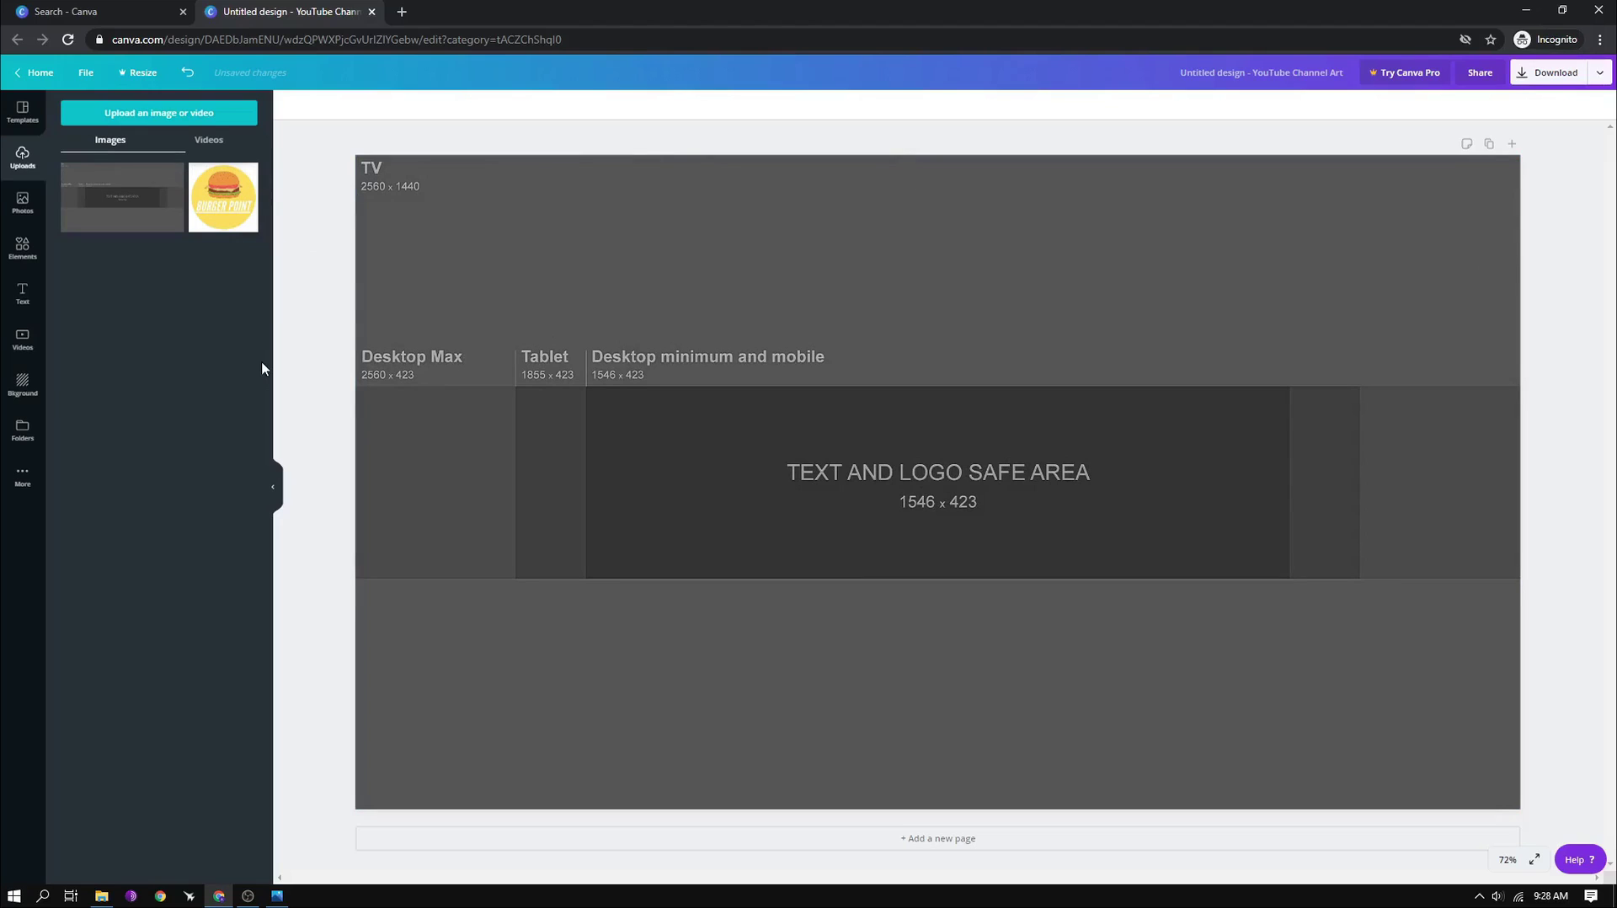
Add a square shape from Elements and colour it dark blue
left_click(22, 246)
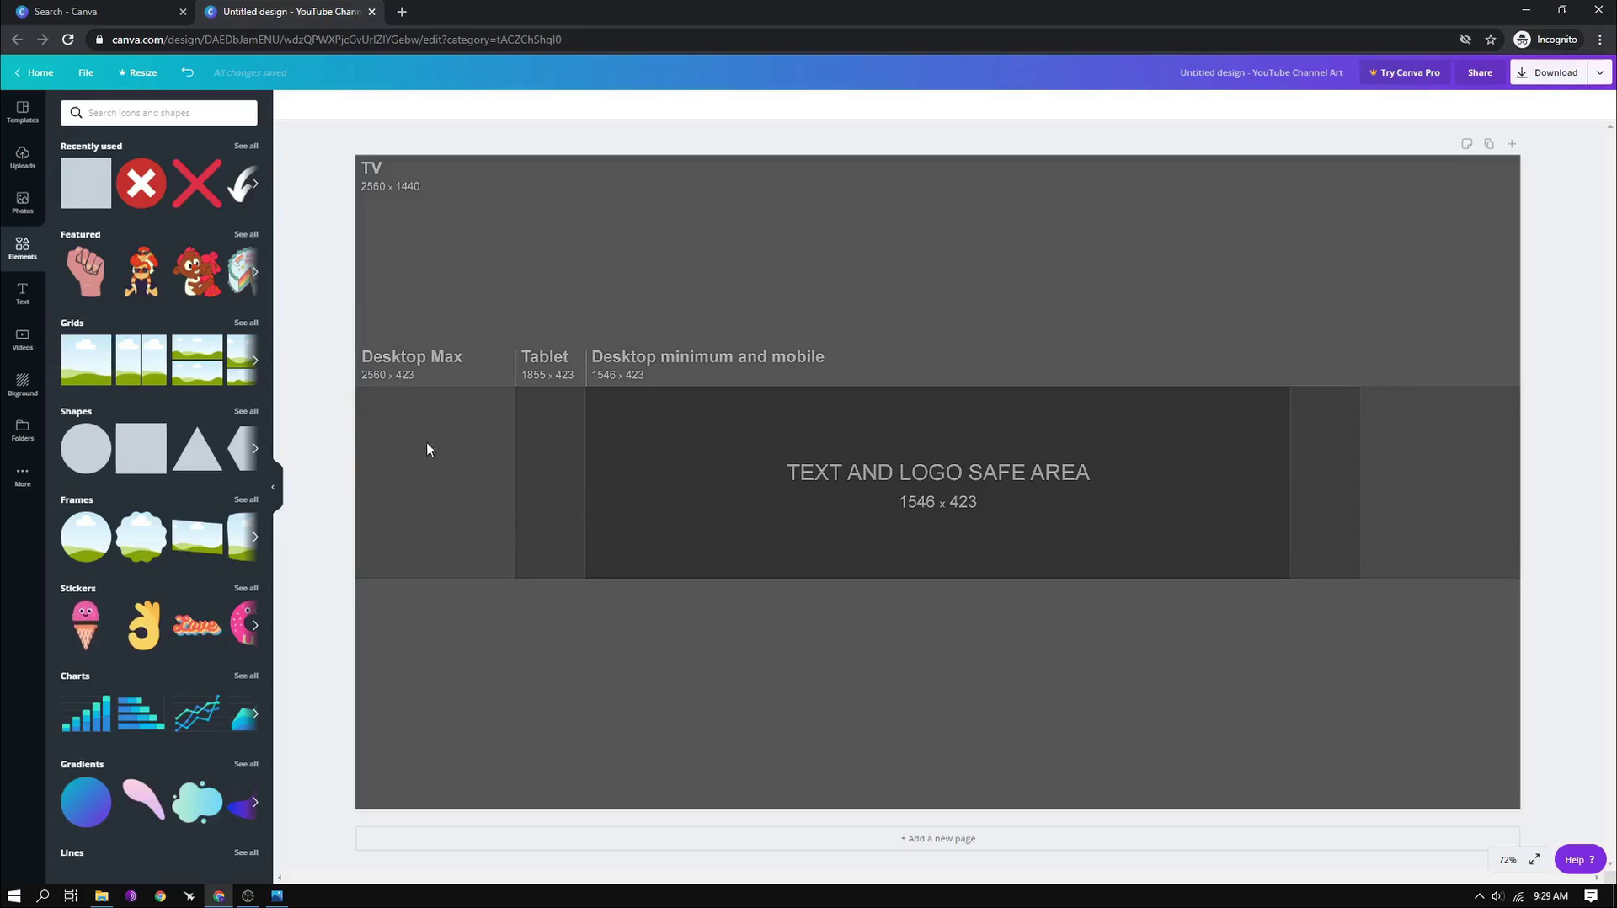
left_click(427, 234)
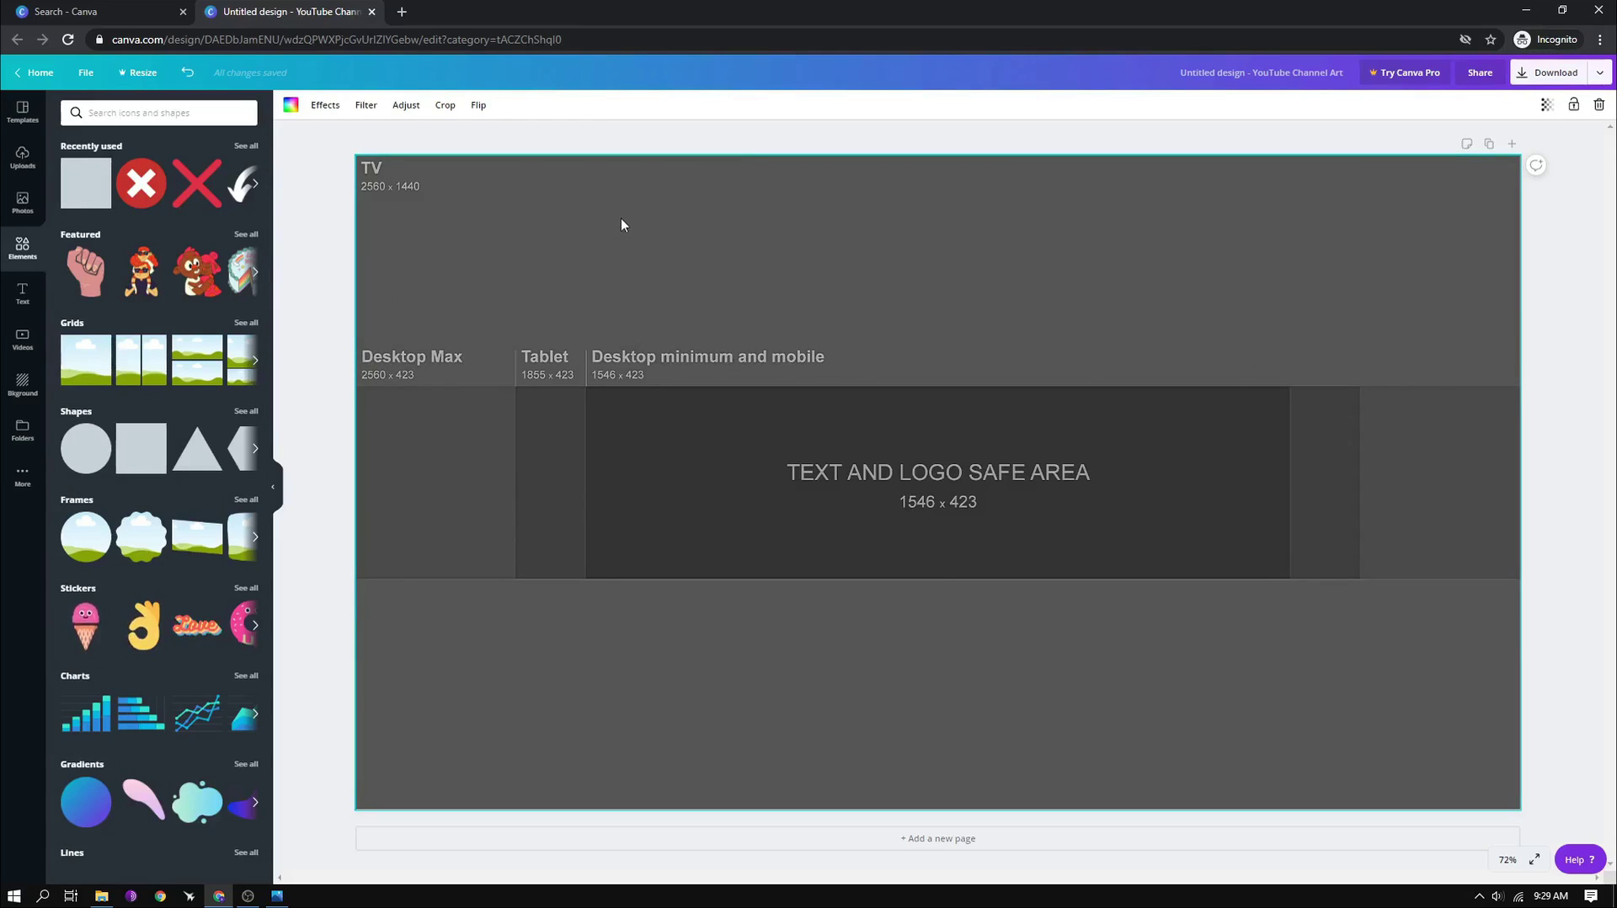
left_click_drag(621, 221, 707, 328)
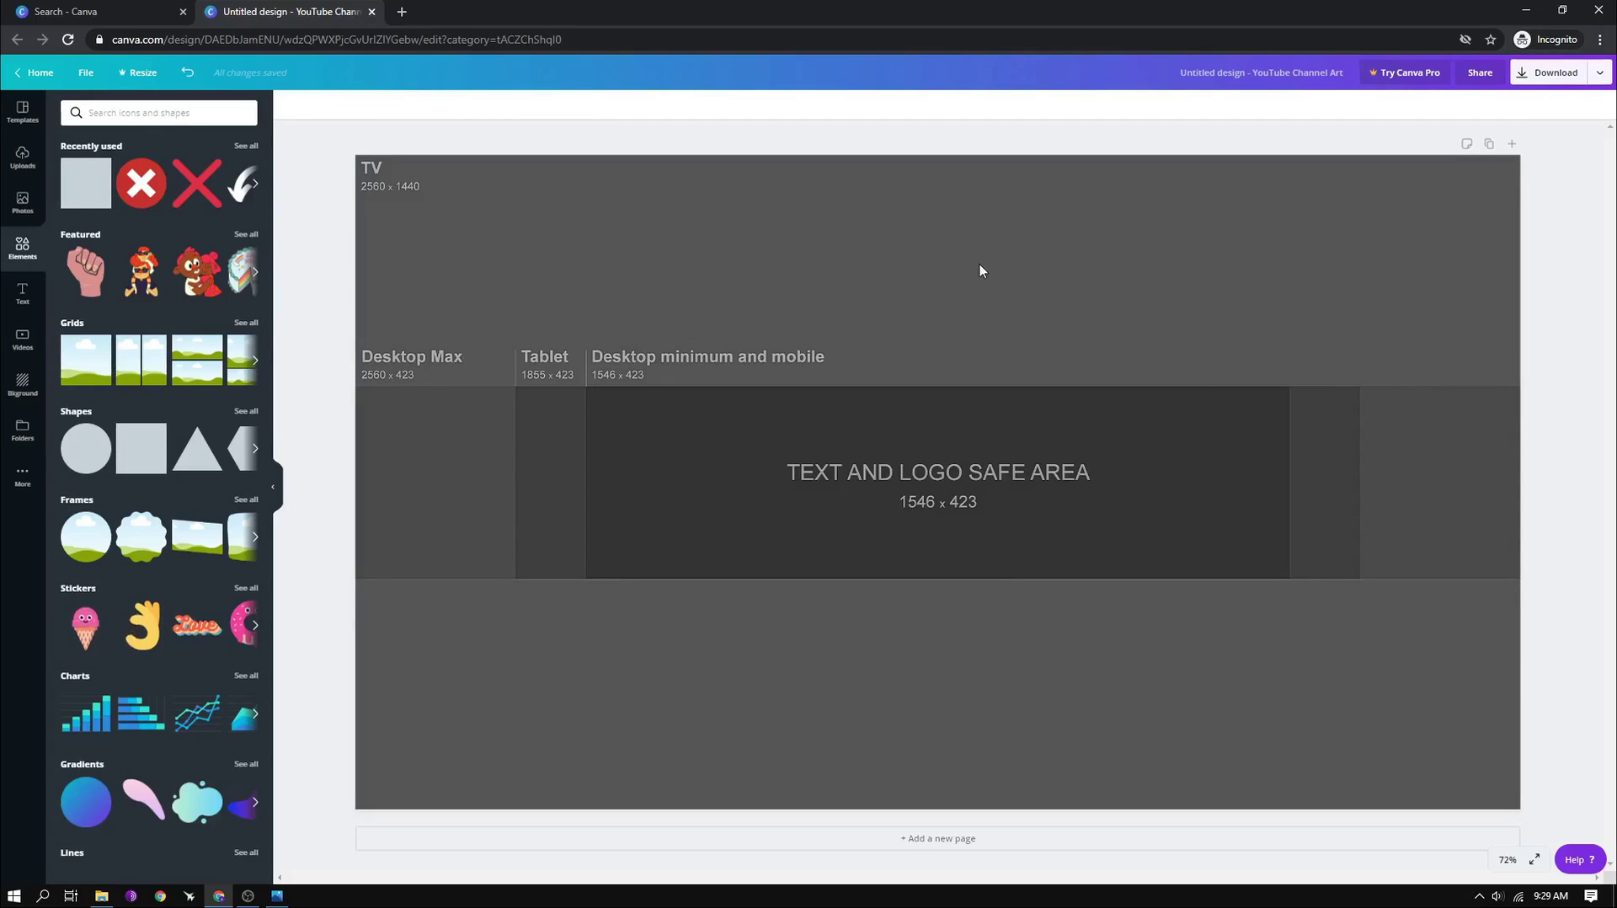
left_click(141, 448)
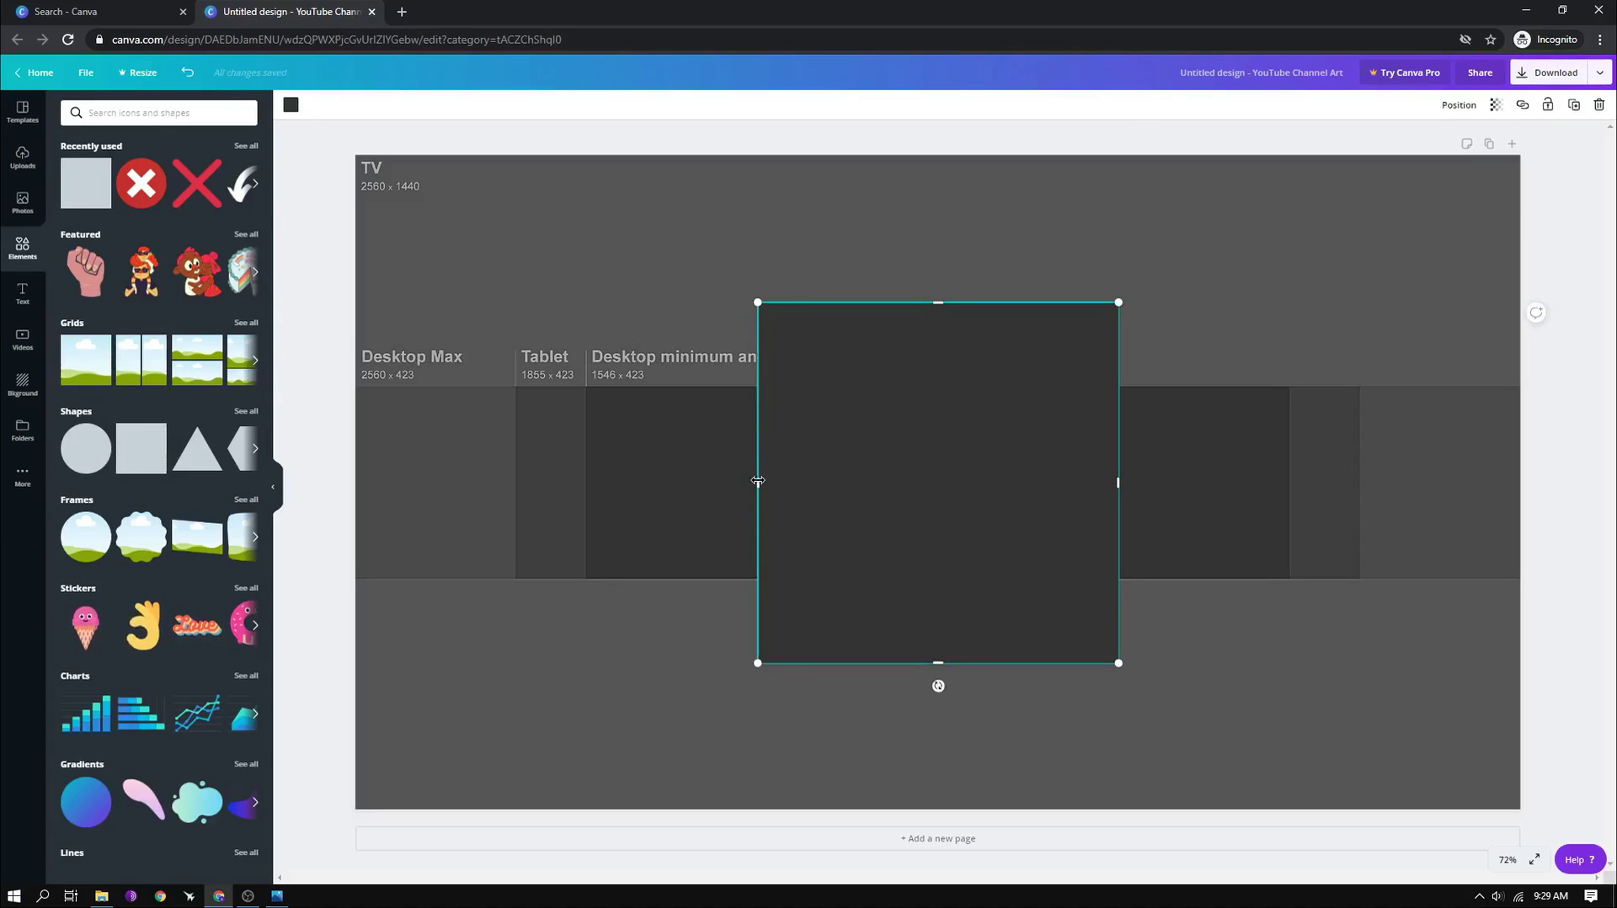
left_click(290, 107)
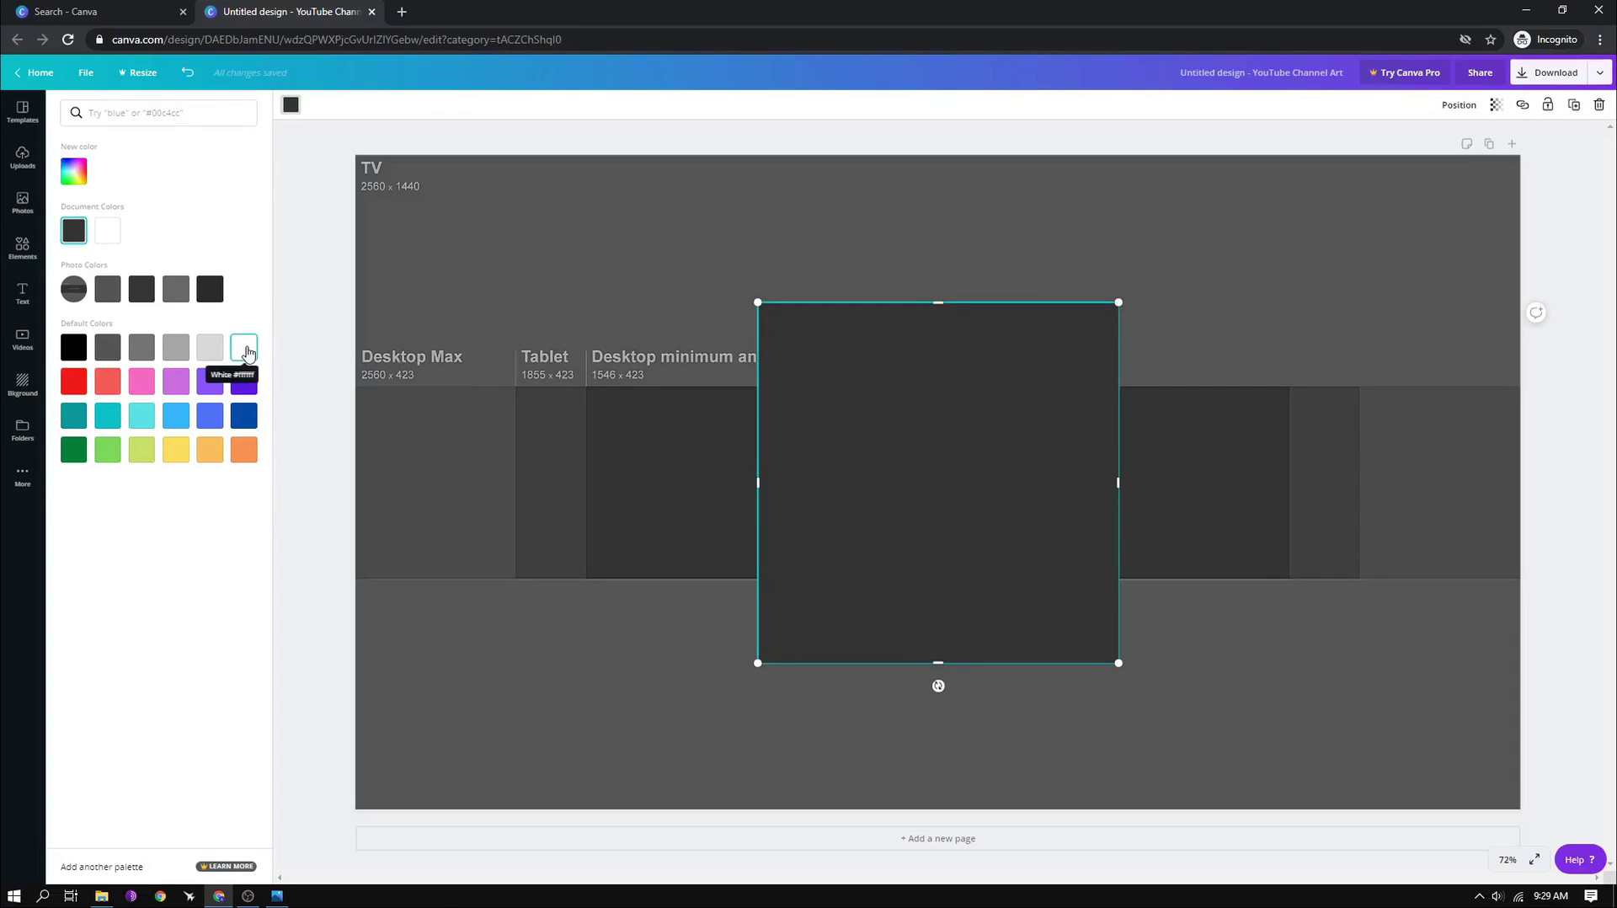
left_click(243, 415)
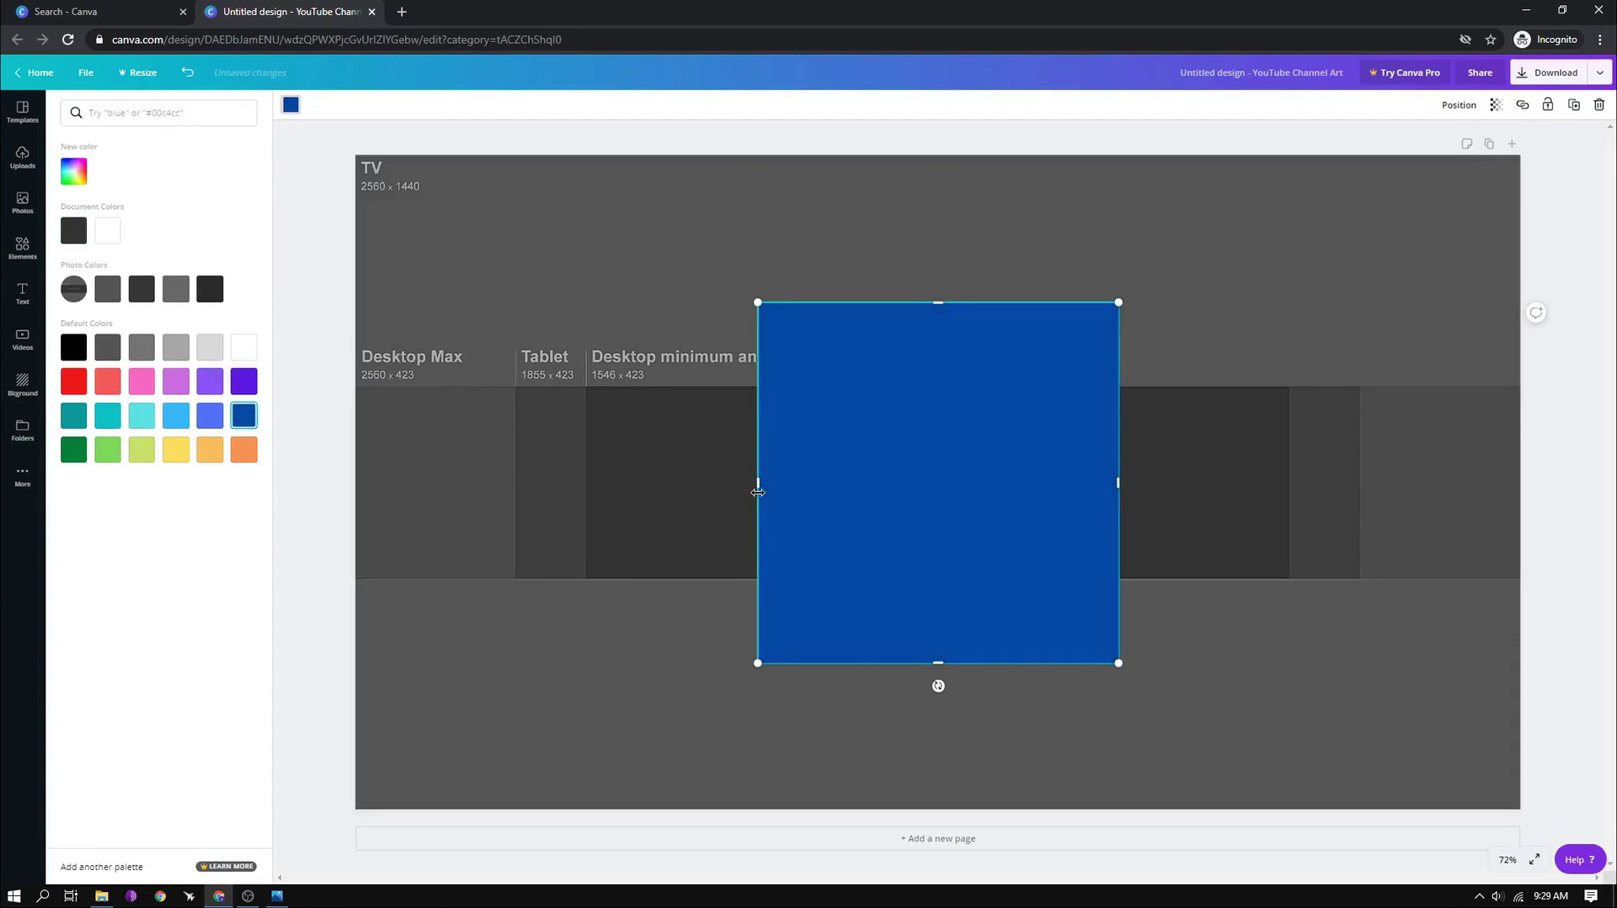
Stretch the blue square to full page width and about 423 px tall over the Desktop Max band
left_click_drag(758, 492, 351, 492)
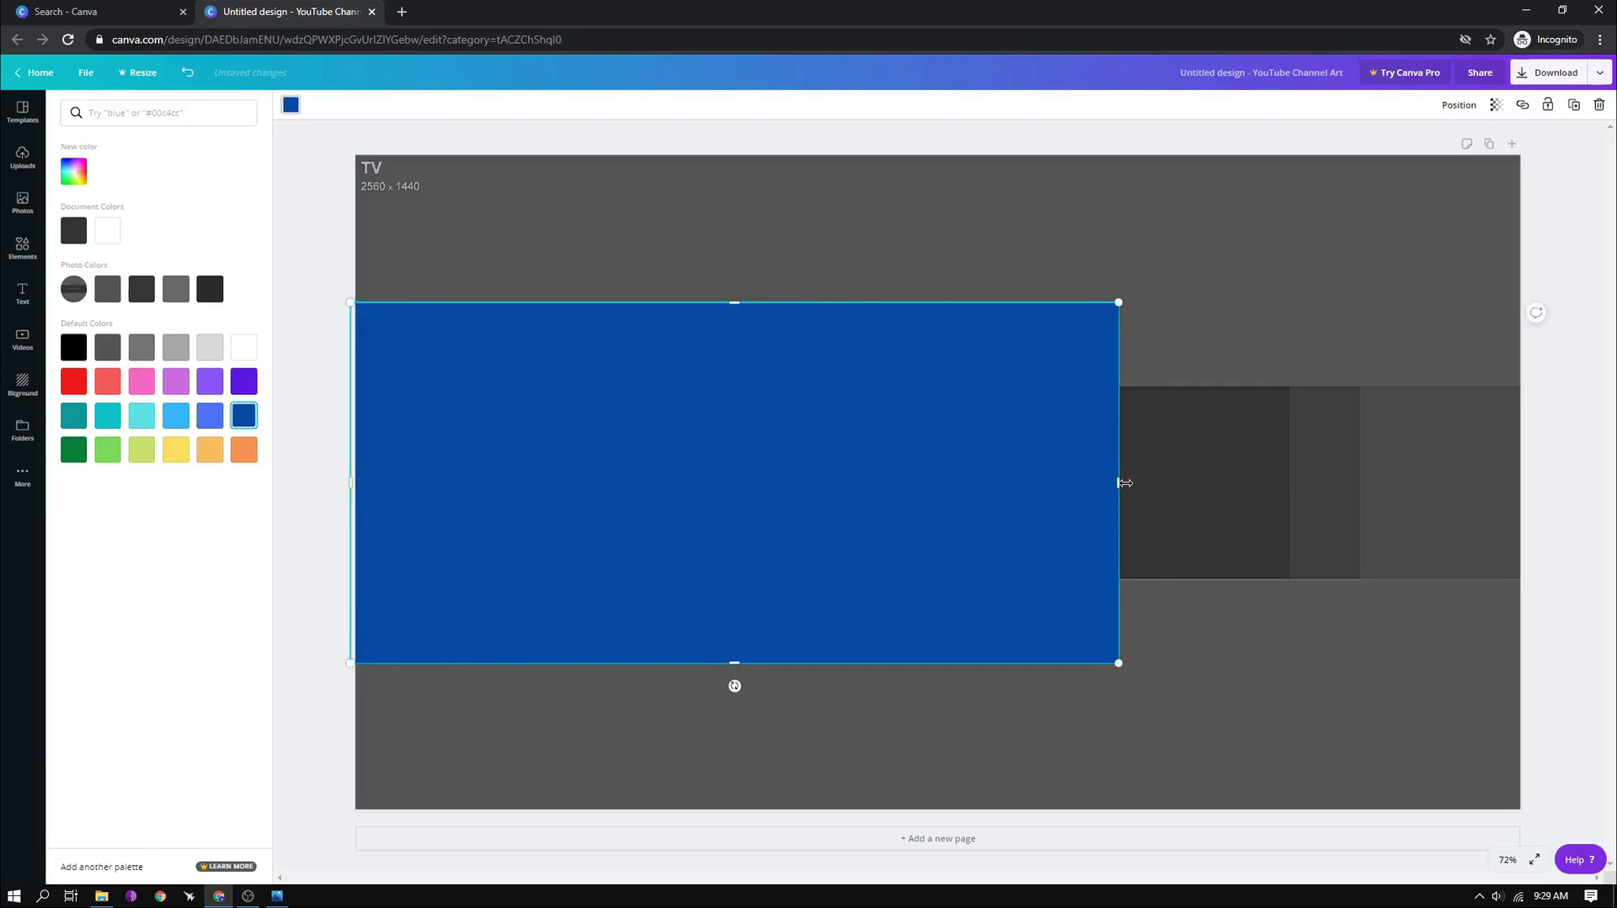
left_click_drag(1189, 488, 1570, 487)
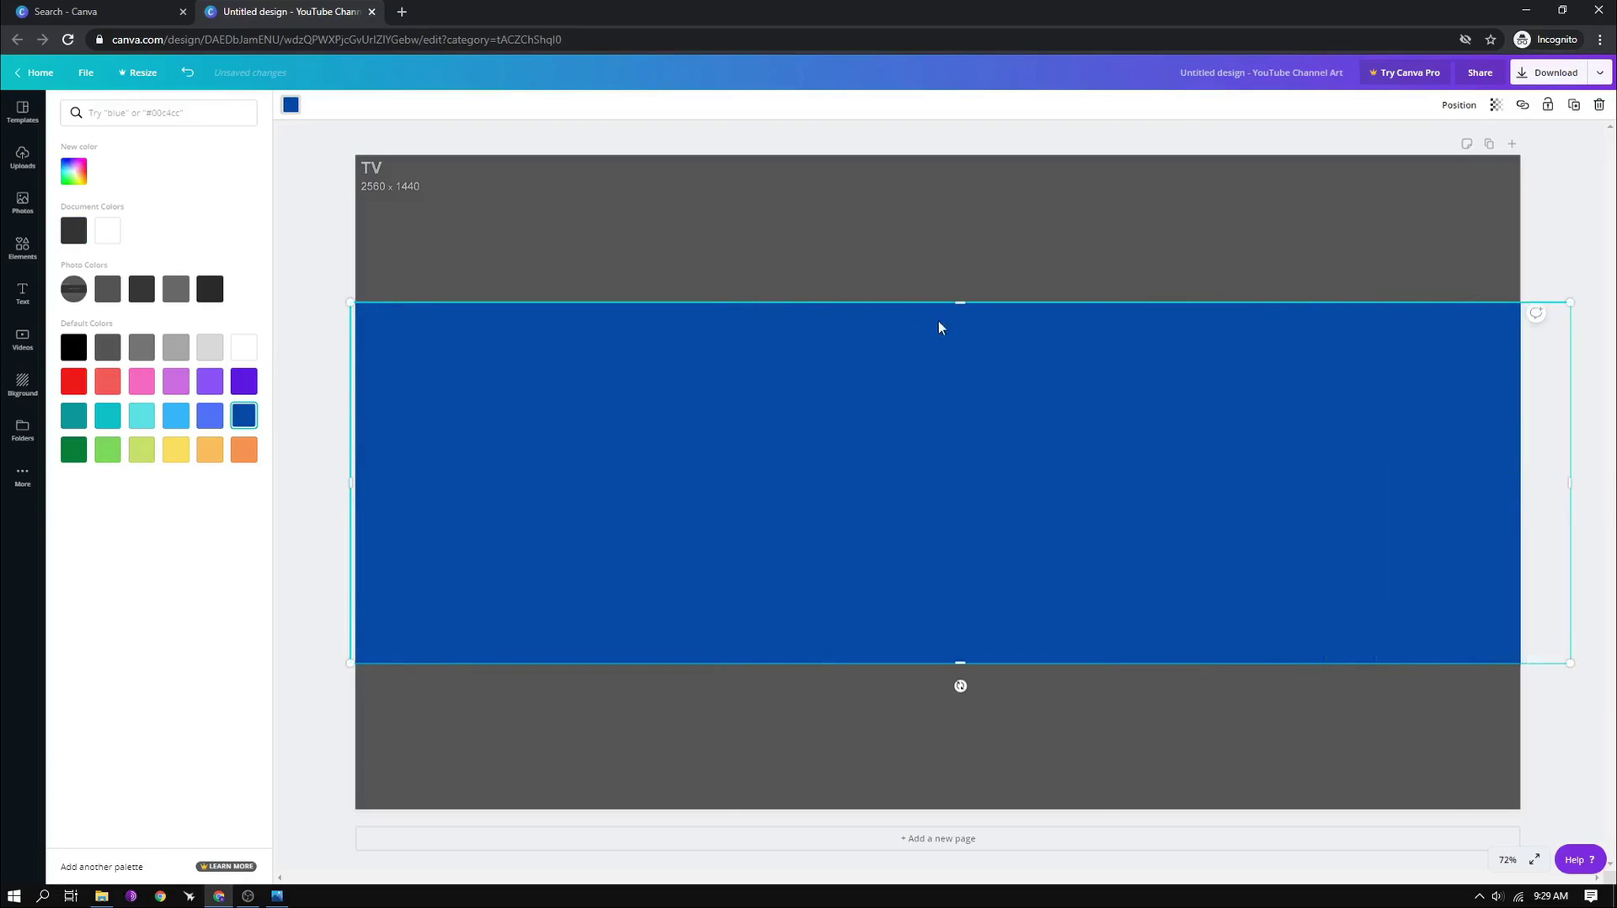
left_click_drag(960, 305, 961, 389)
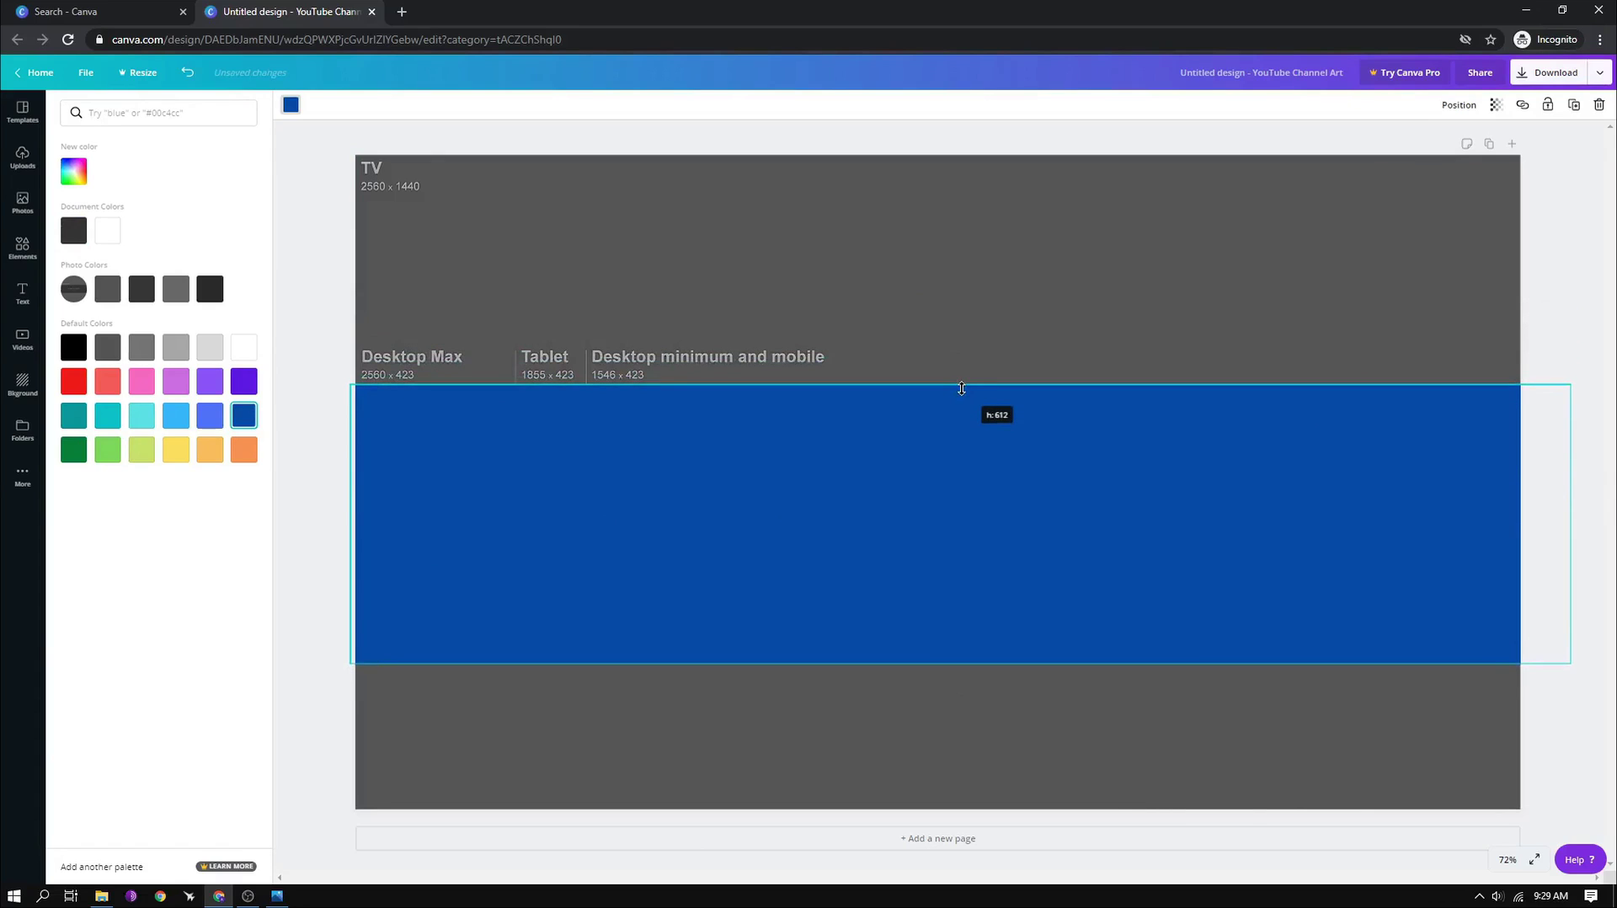
left_click_drag(961, 661, 953, 572)
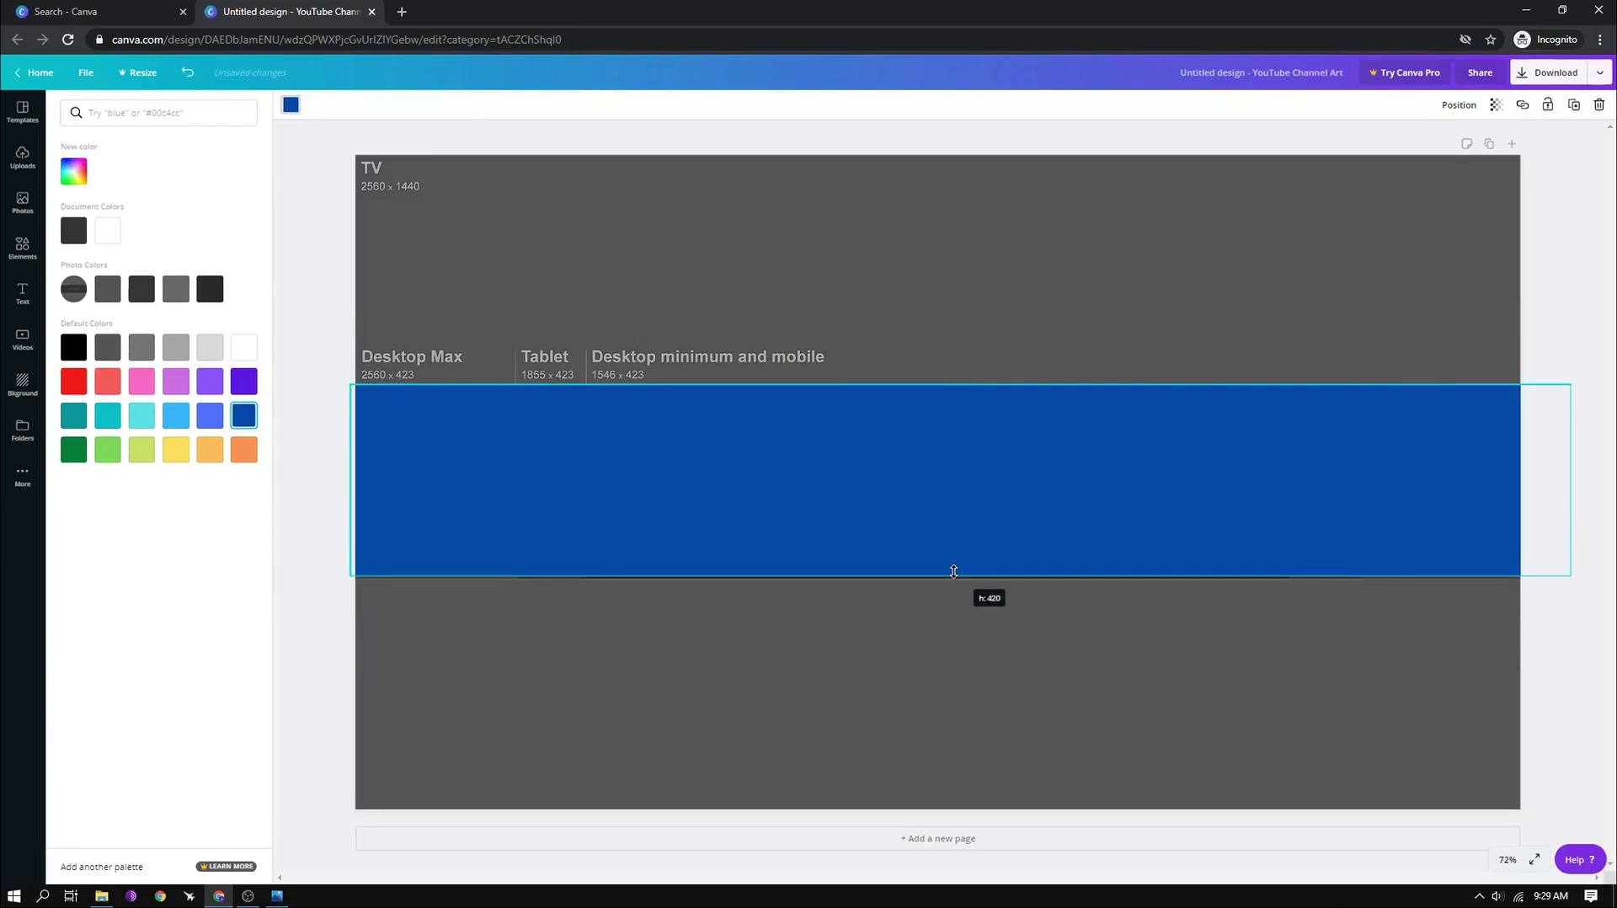
left_click_drag(953, 571, 960, 577)
left_click(587, 458)
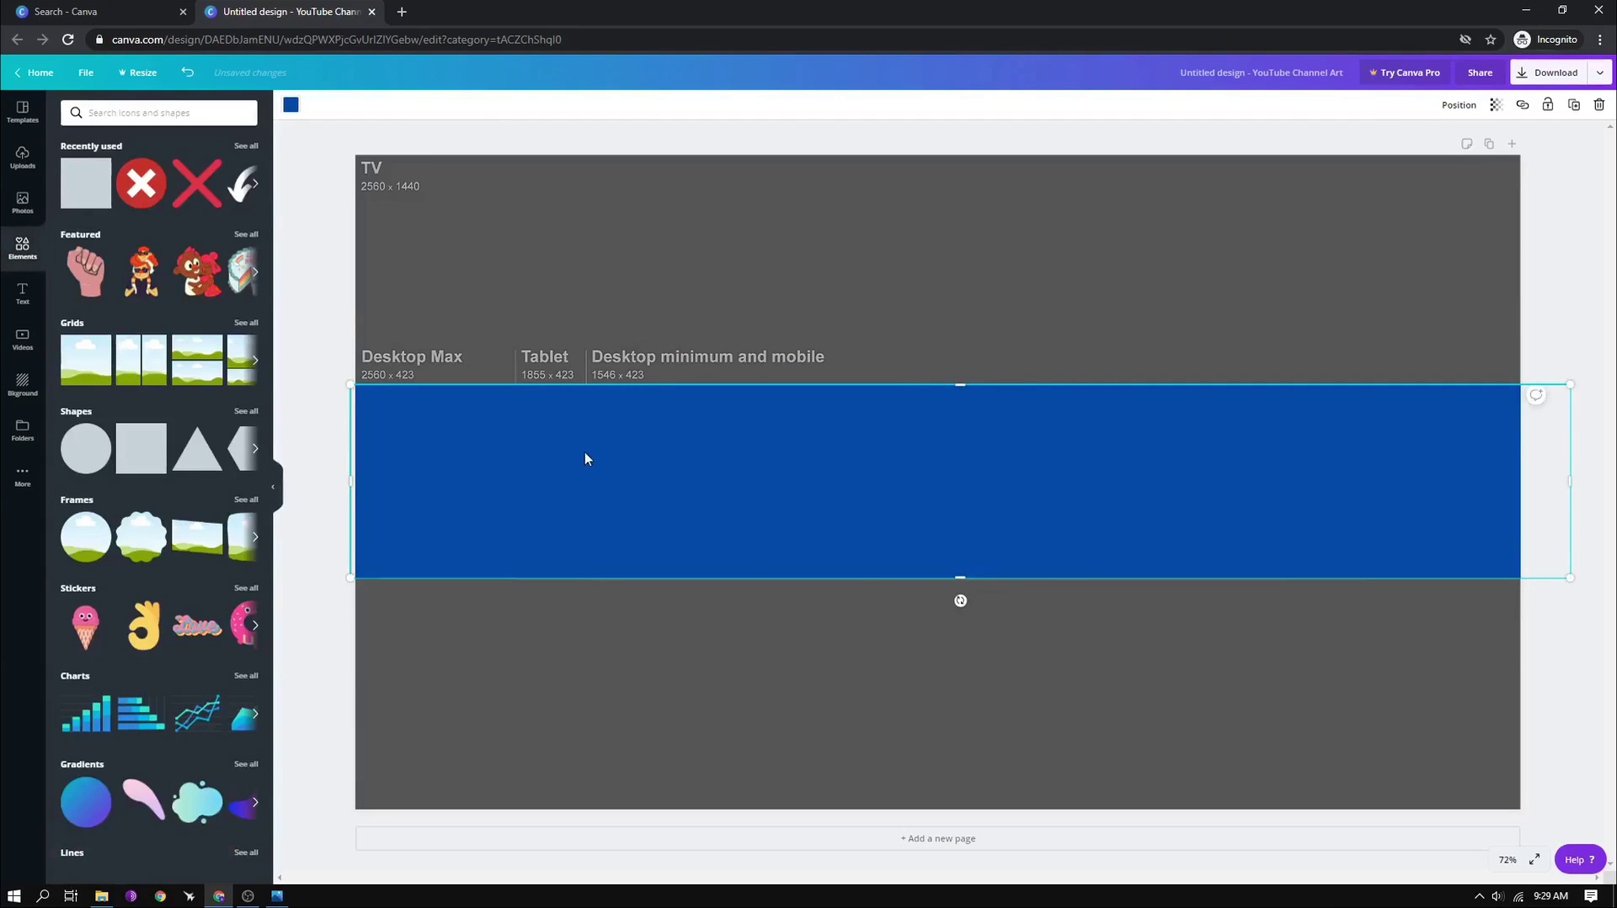
Move the blue band down and add two thin vertical blue bars on the left and right
left_click_drag(1003, 405, 994, 594)
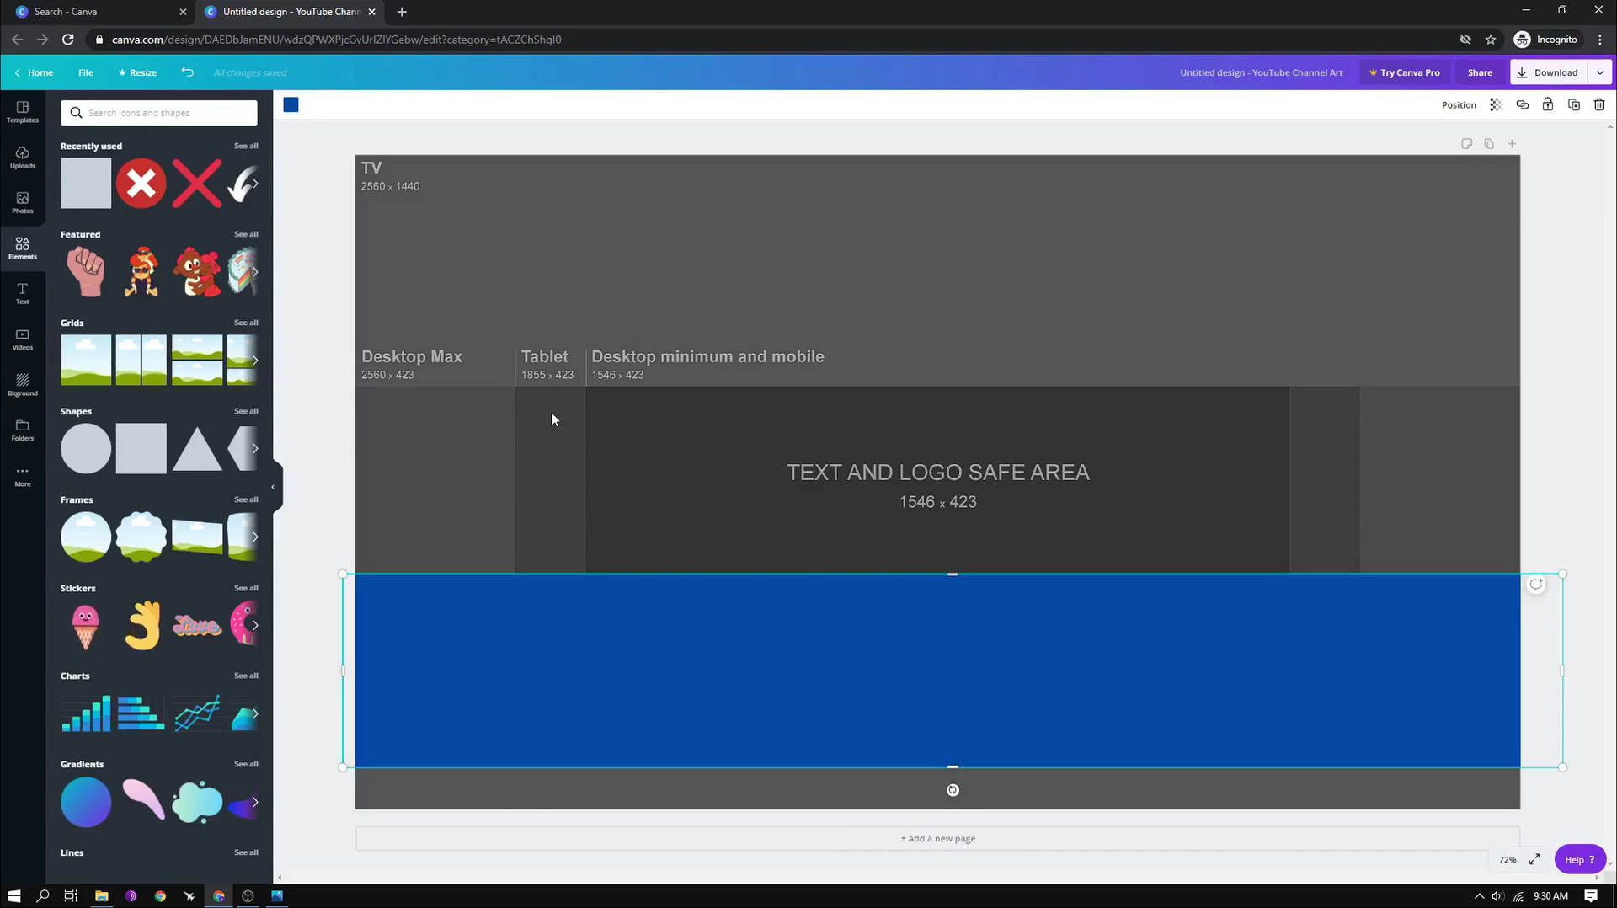
left_click(140, 447)
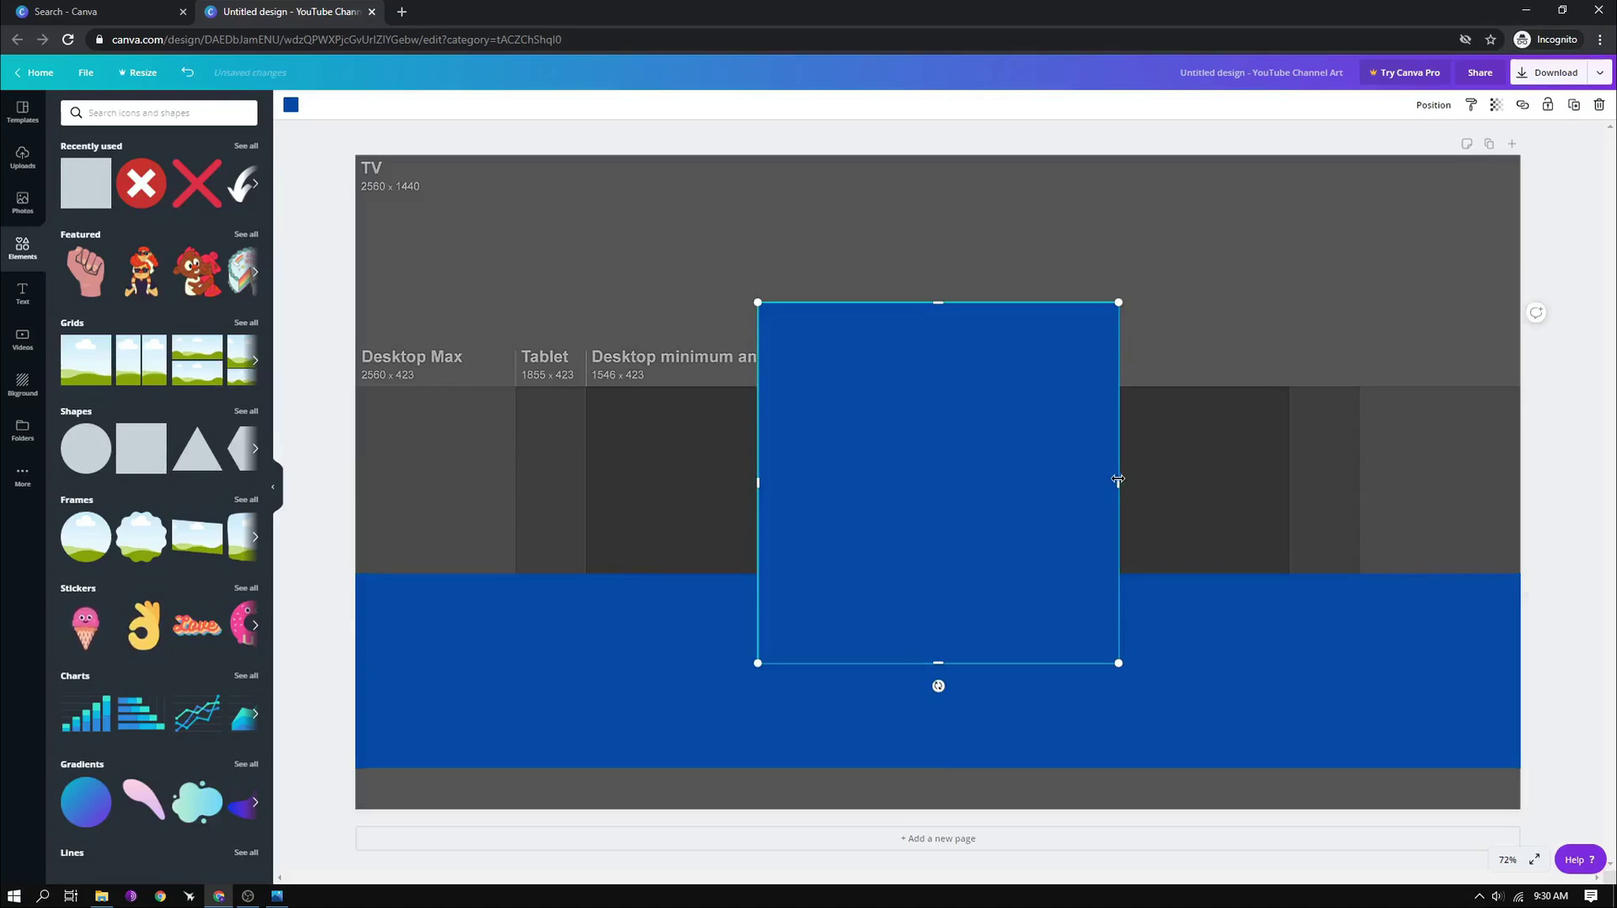
left_click_drag(1117, 479, 562, 471)
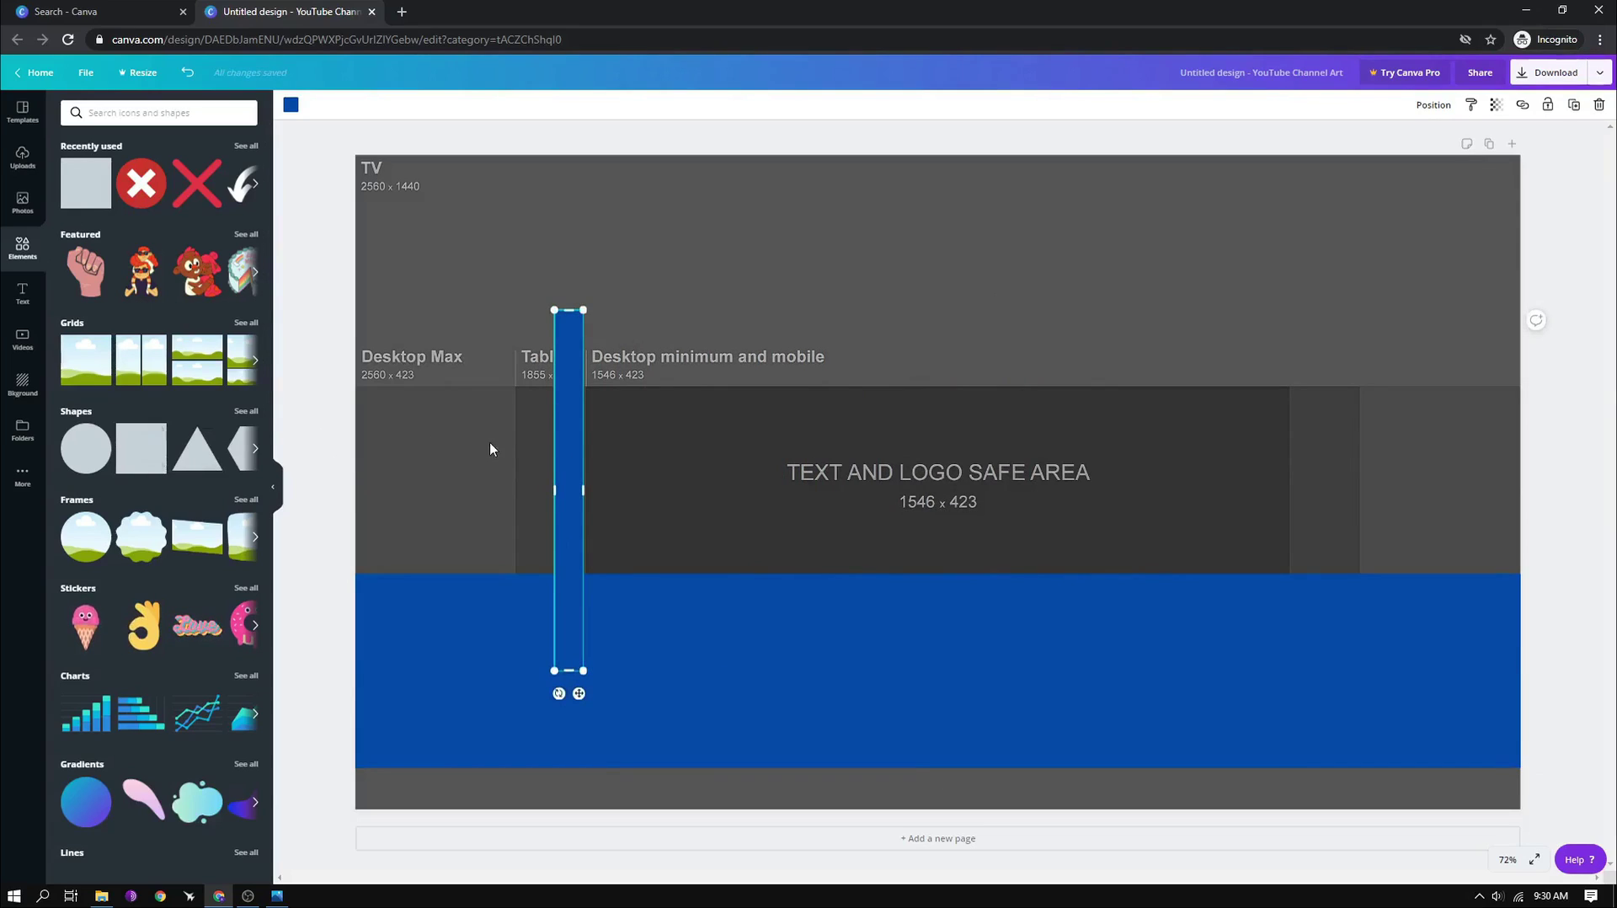
left_click(141, 447)
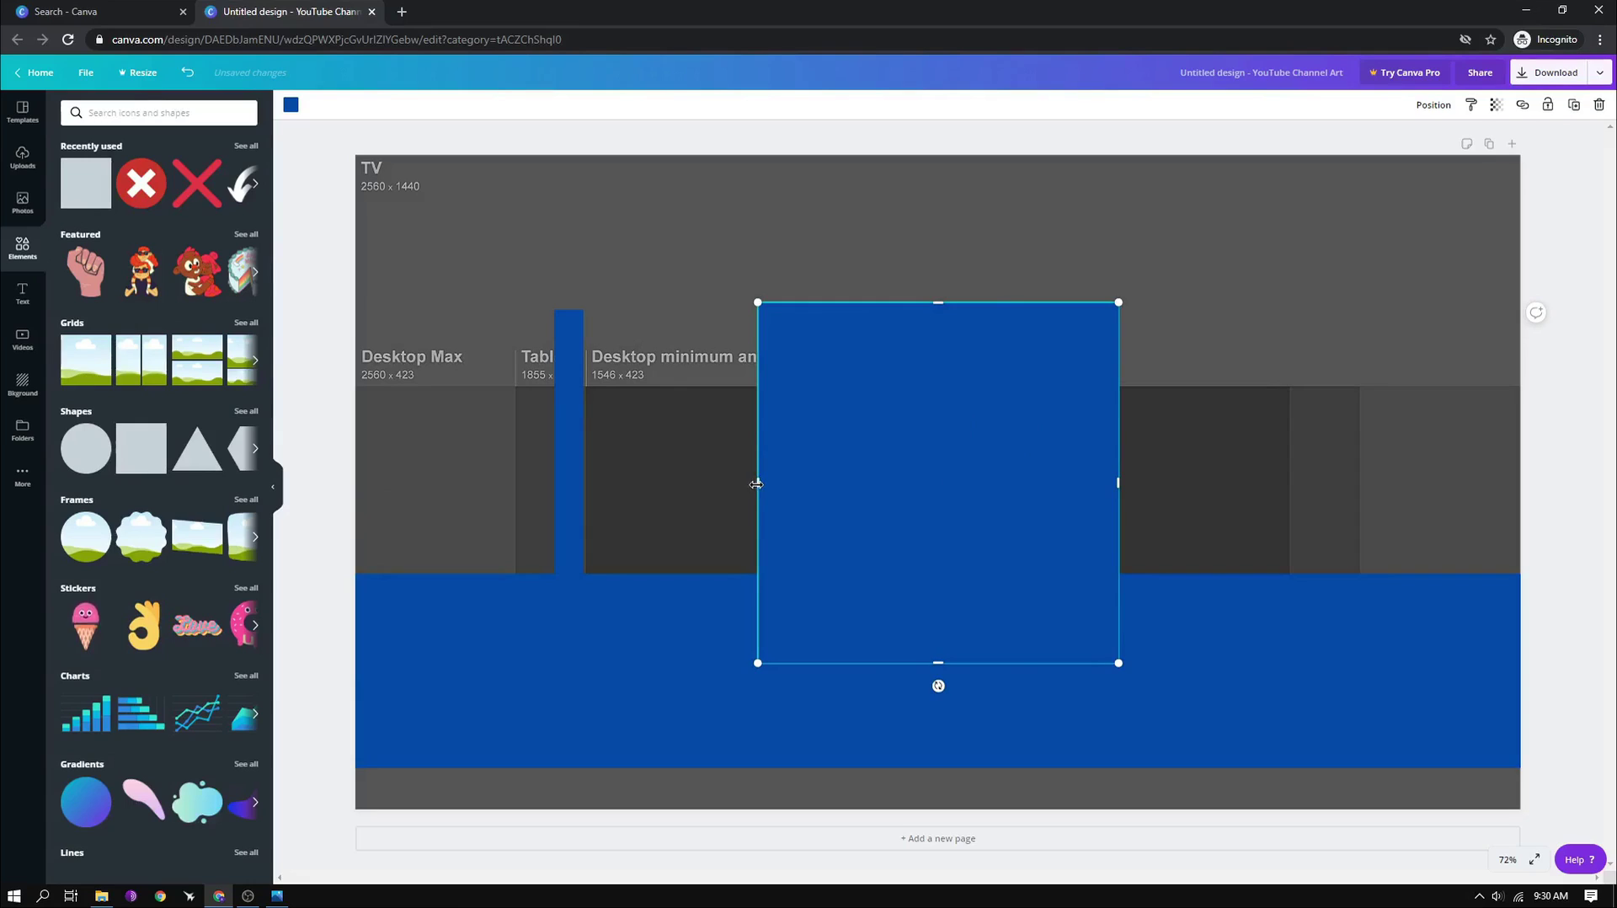
mouse_move(756, 484)
left_mouse_down()
mouse_move(1095, 497)
mouse_move(1303, 476)
left_mouse_up()
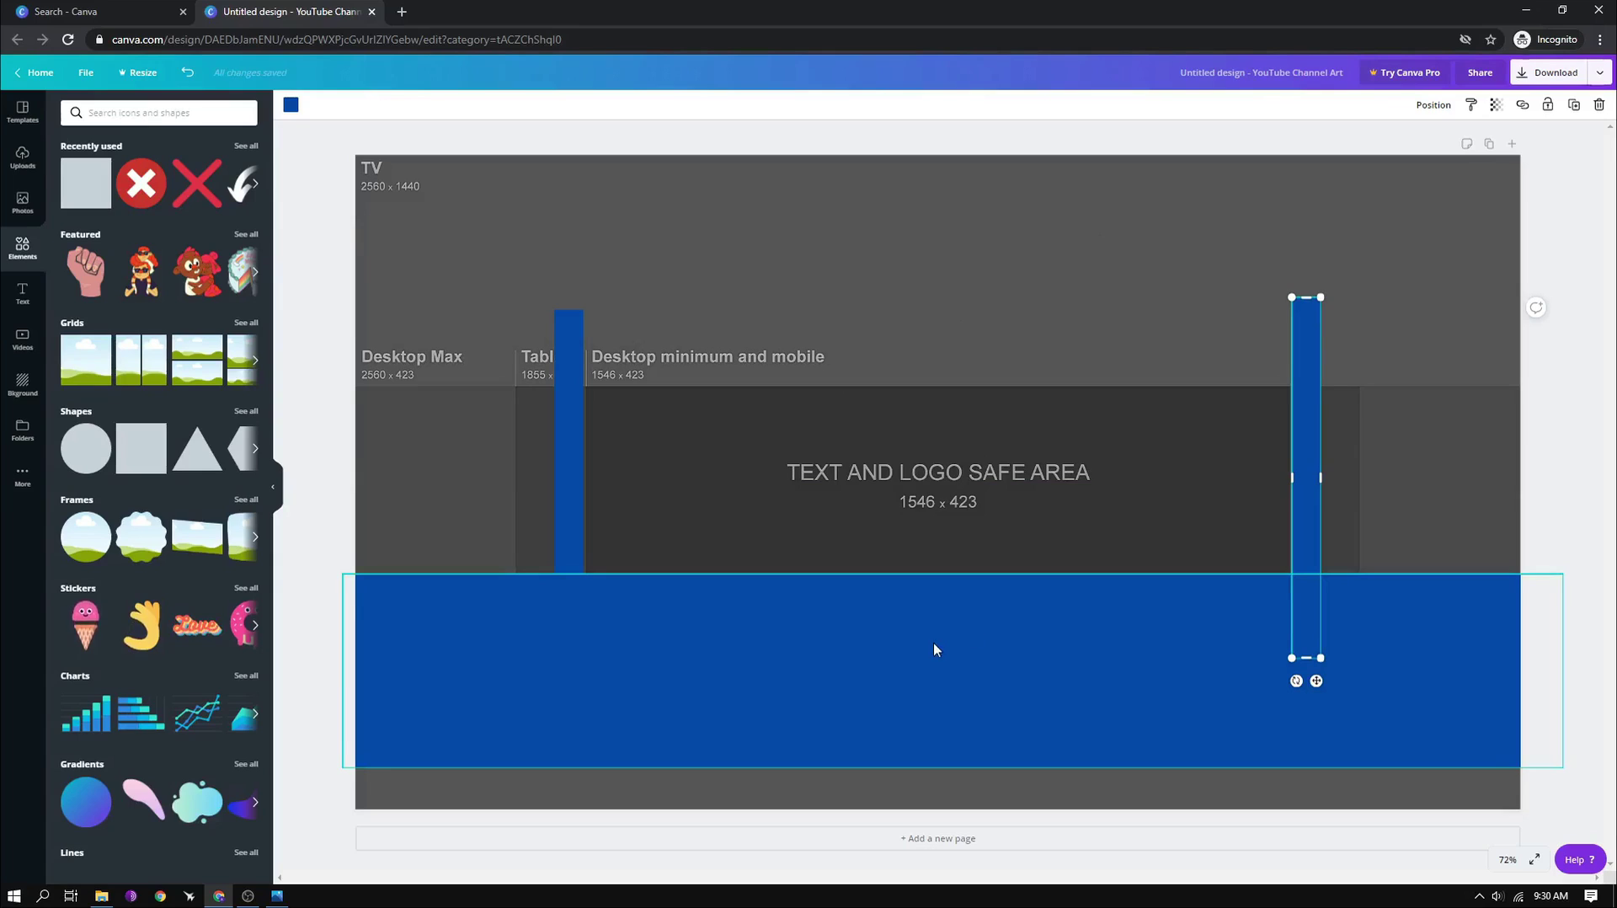
Bring the wide blue band in front of the vertical bars and move it up to the centre
left_click_drag(965, 646, 961, 614)
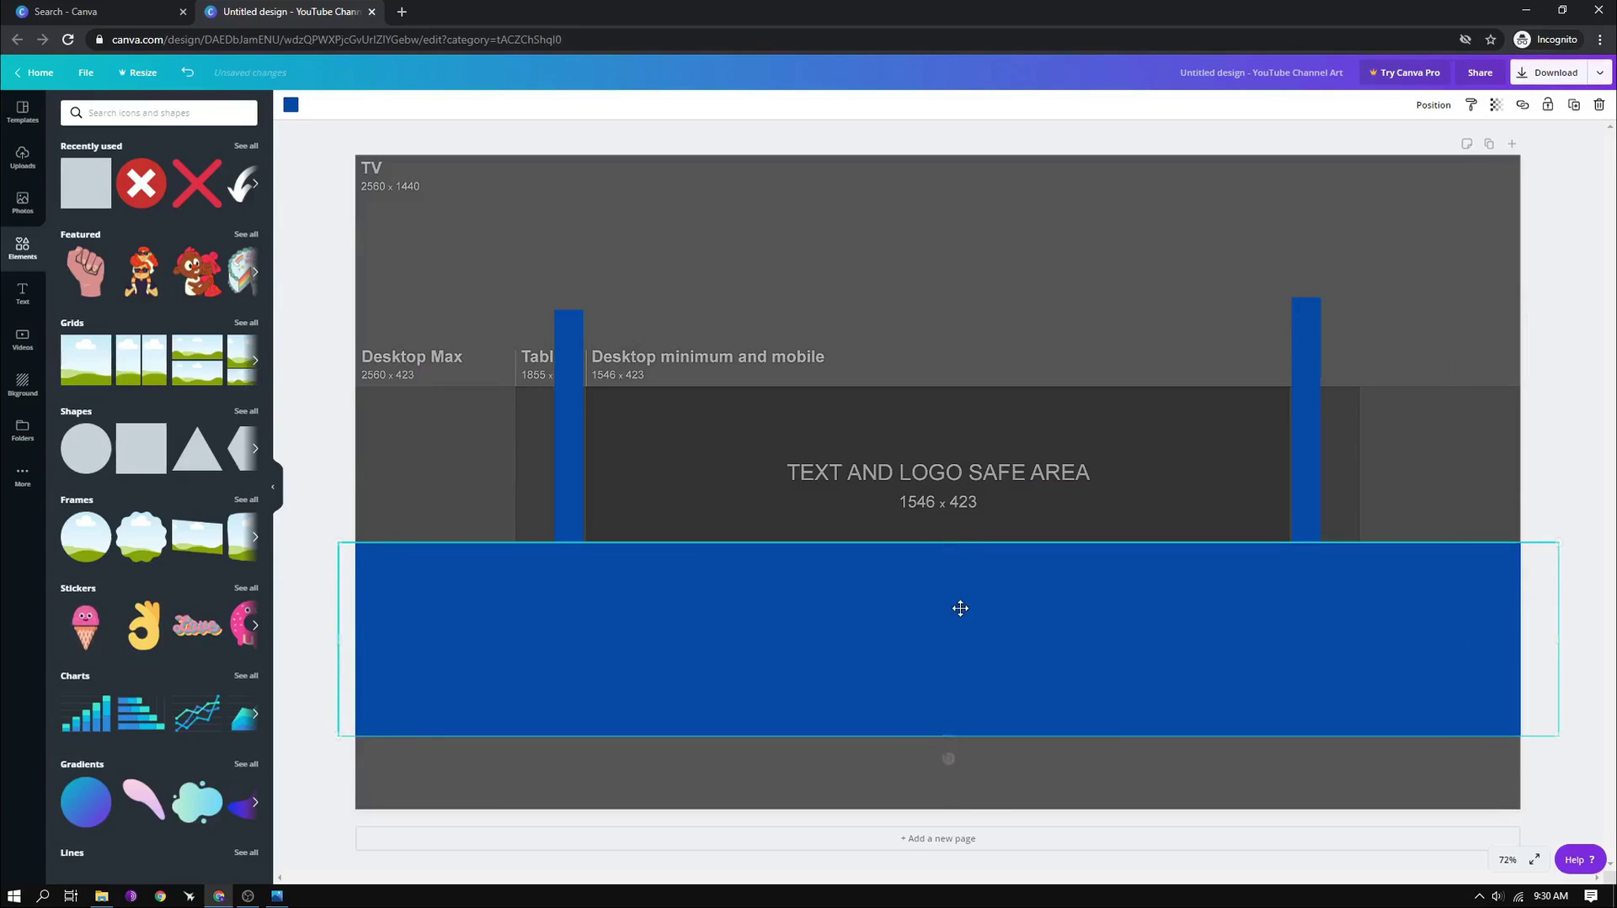
right_click(961, 610)
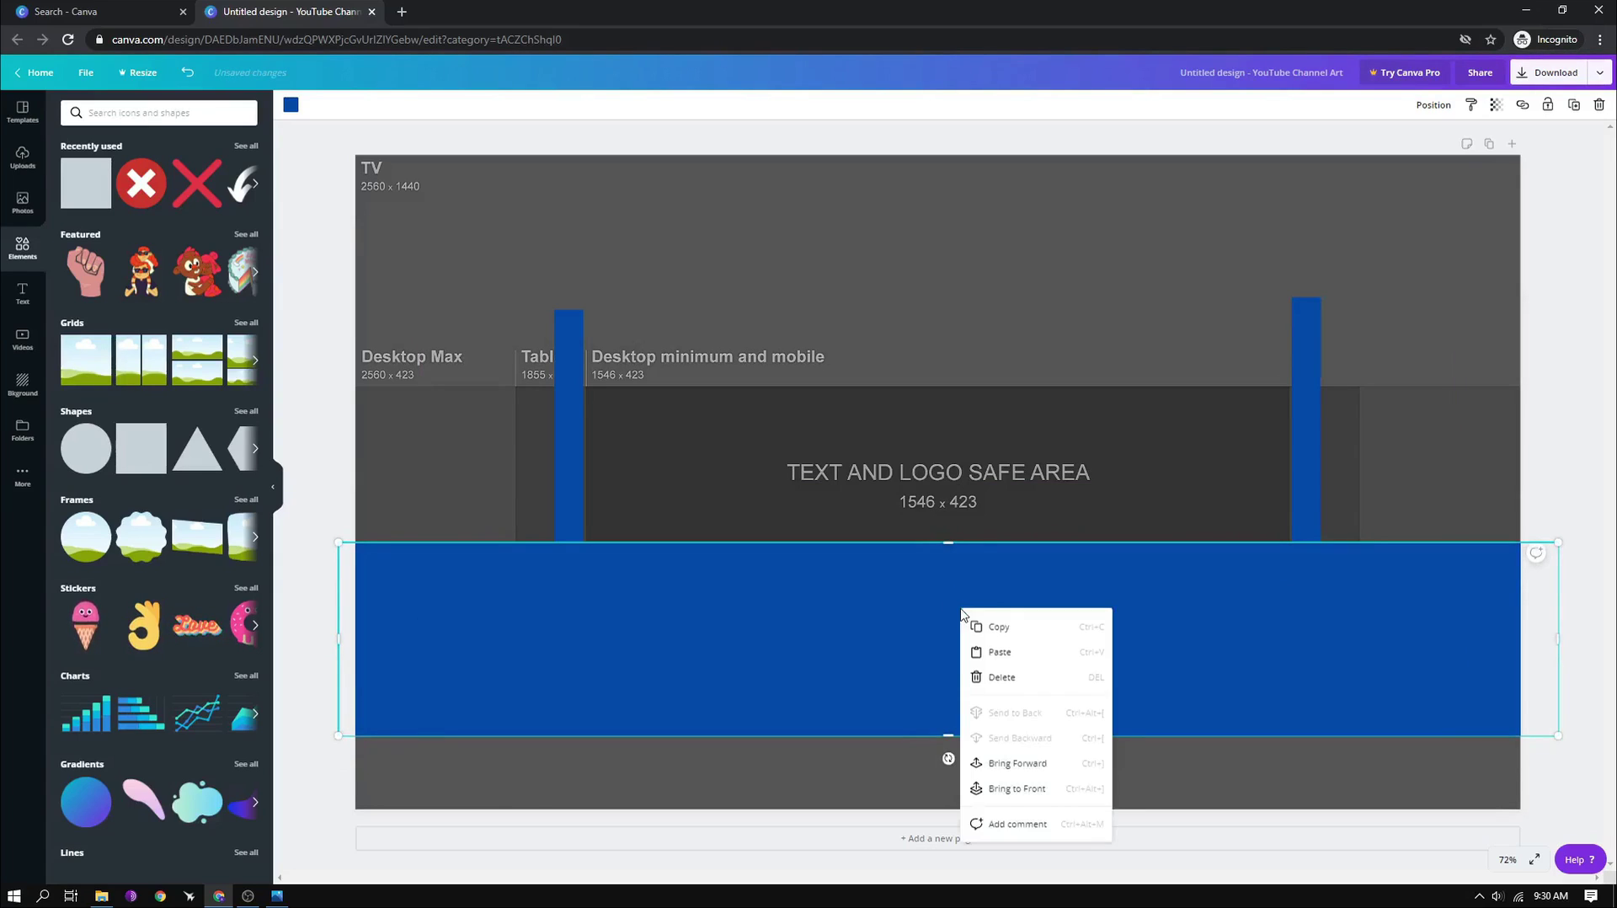
left_click(1046, 763)
left_click_drag(1118, 651, 1117, 490)
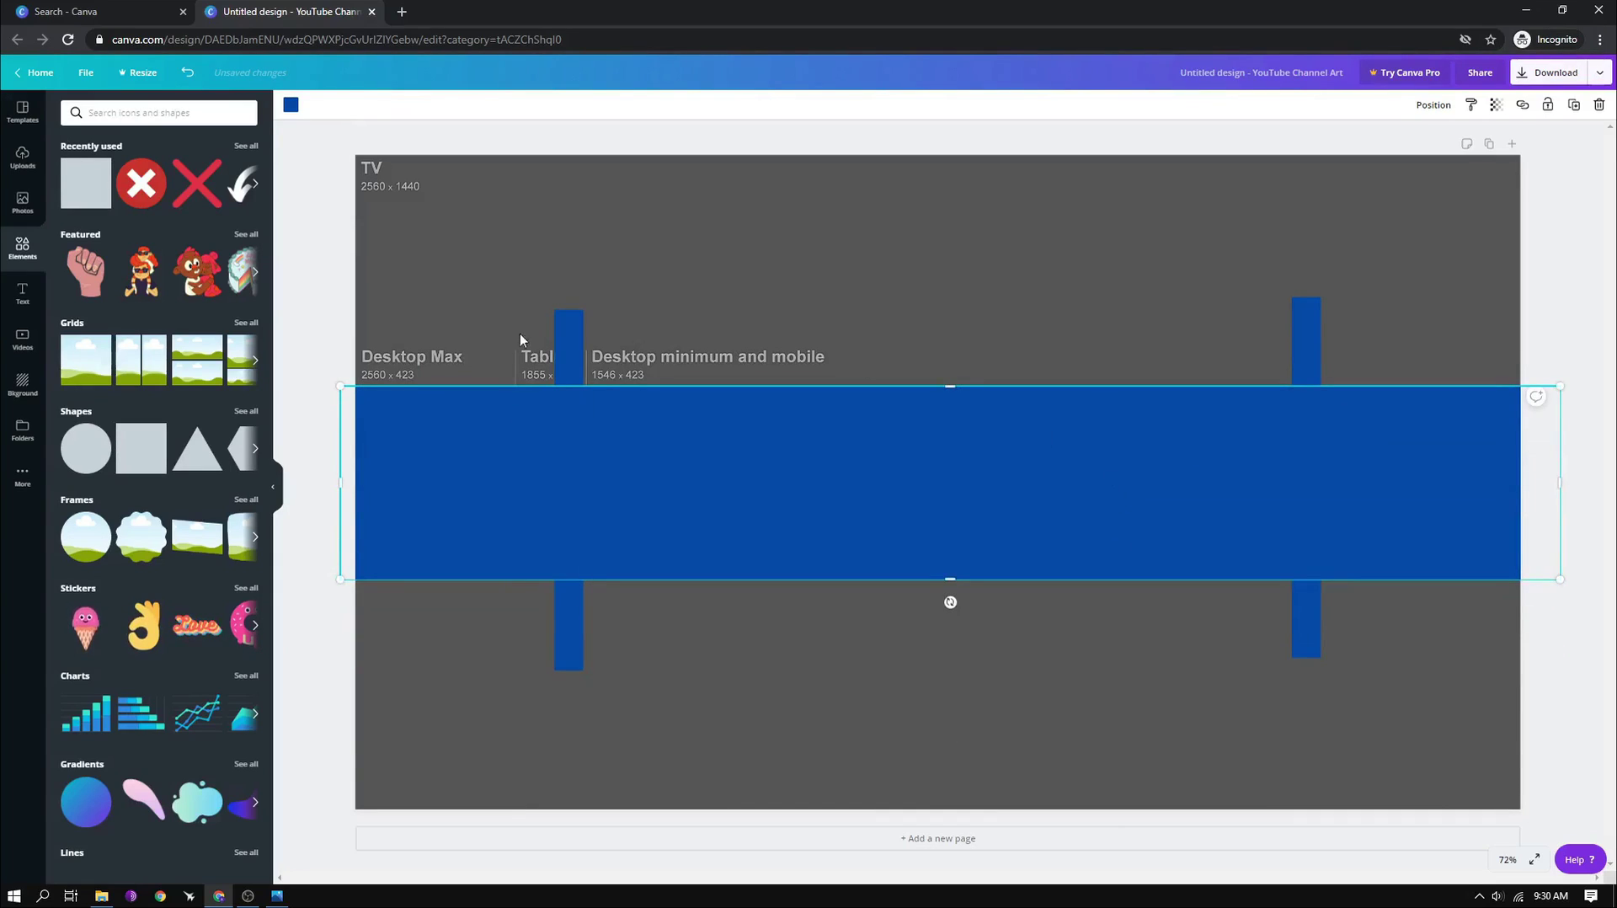
Make the left vertical bar dark grey and bring it in front of the band
left_click(562, 346)
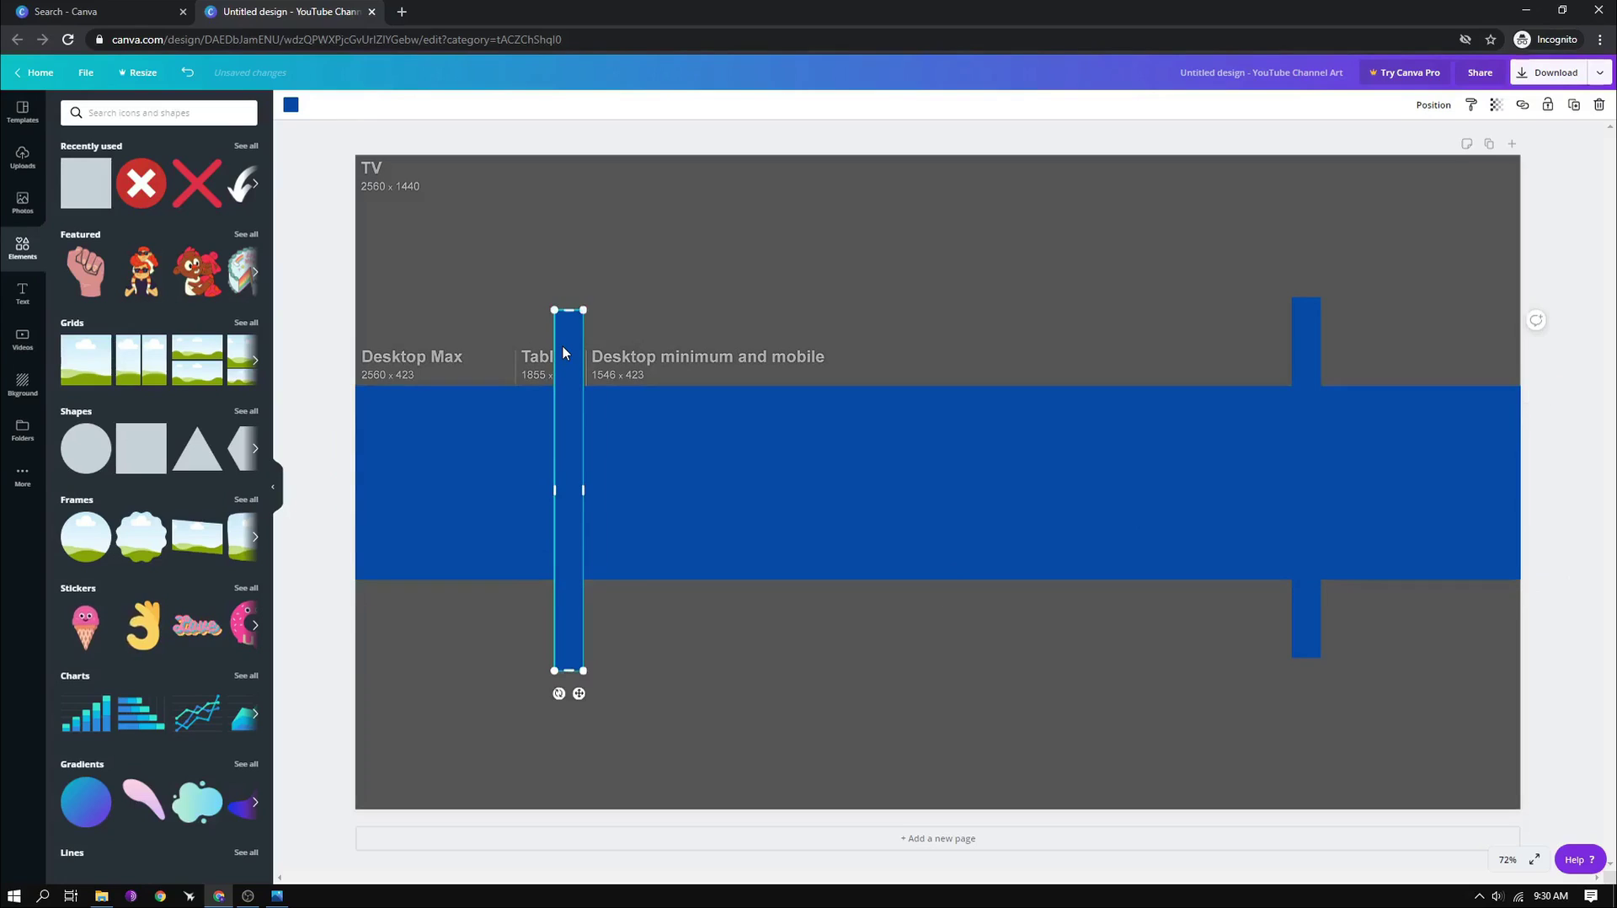
left_click(290, 105)
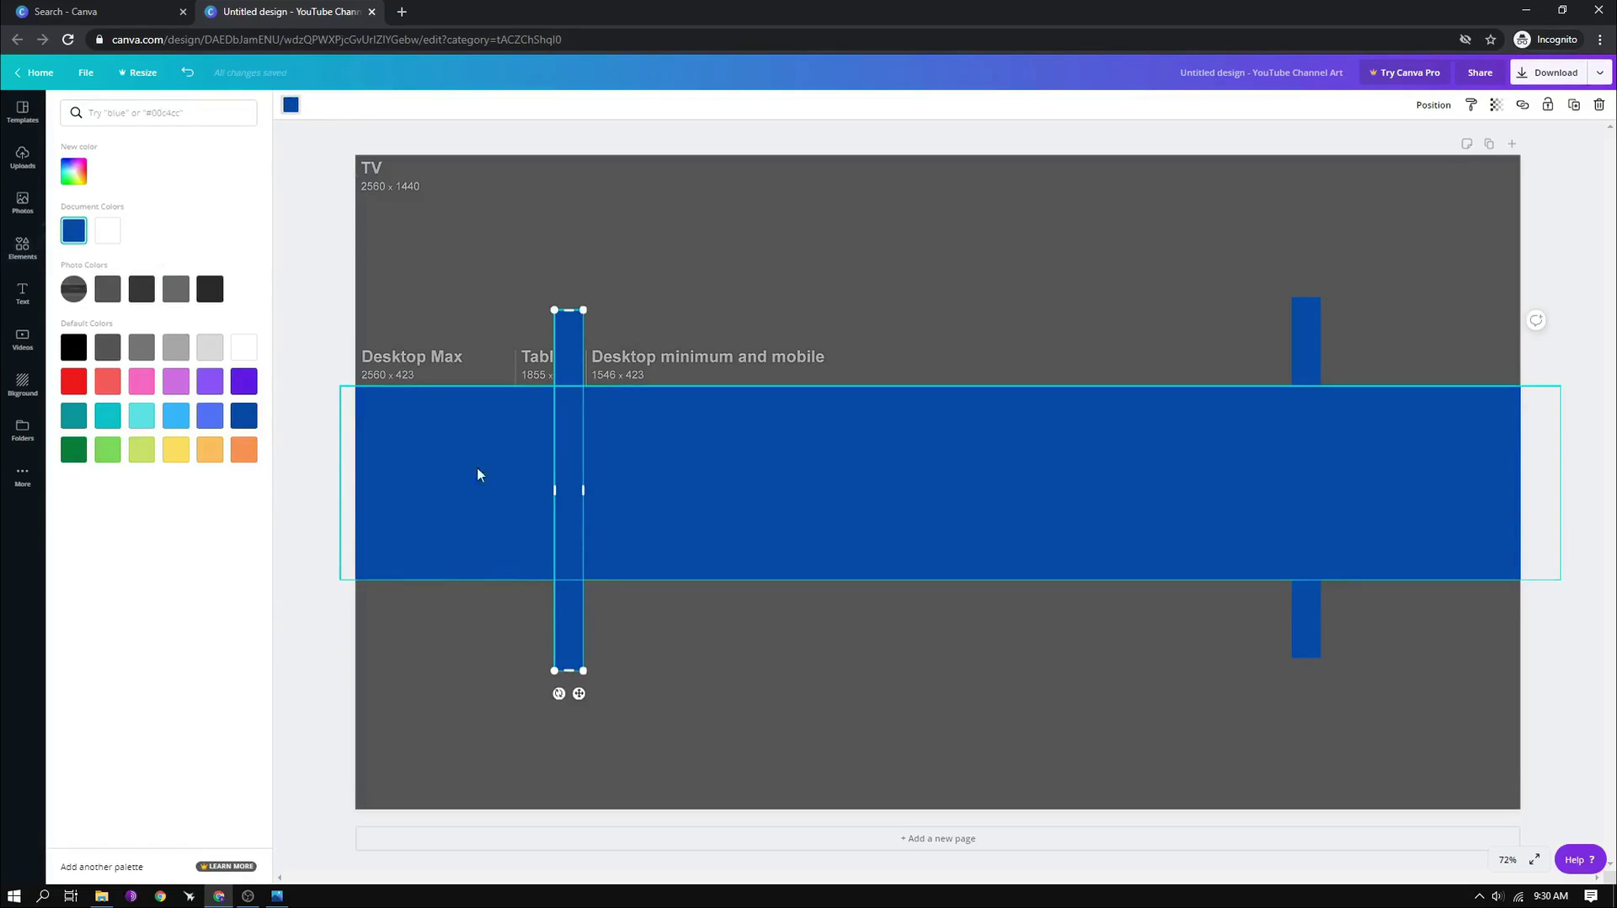
left_click(210, 288)
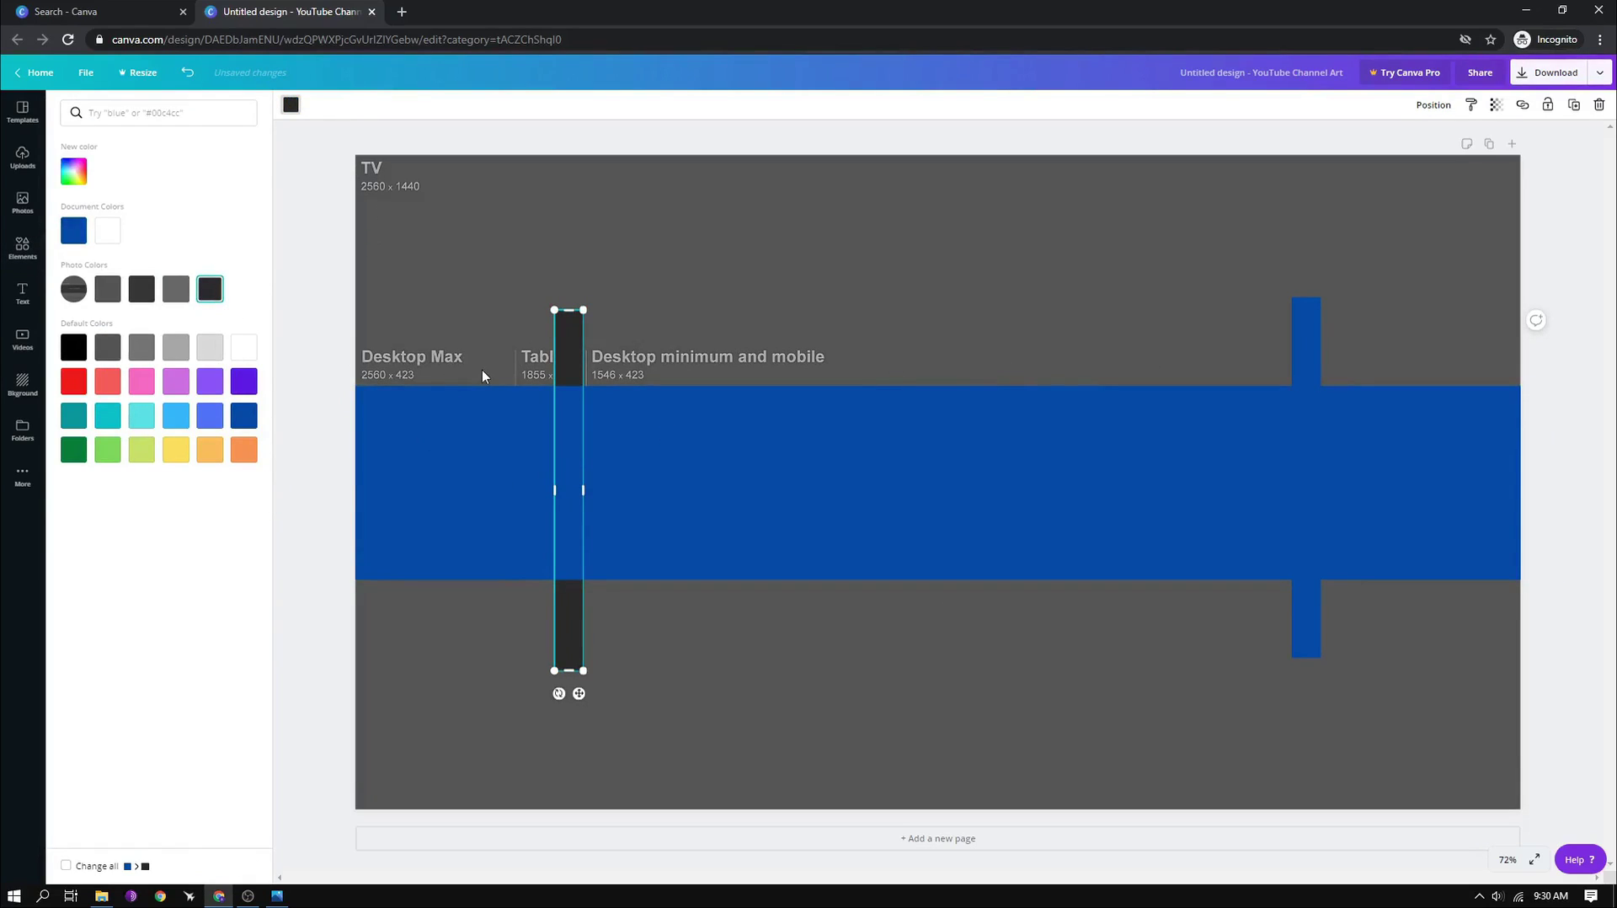
right_click(572, 358)
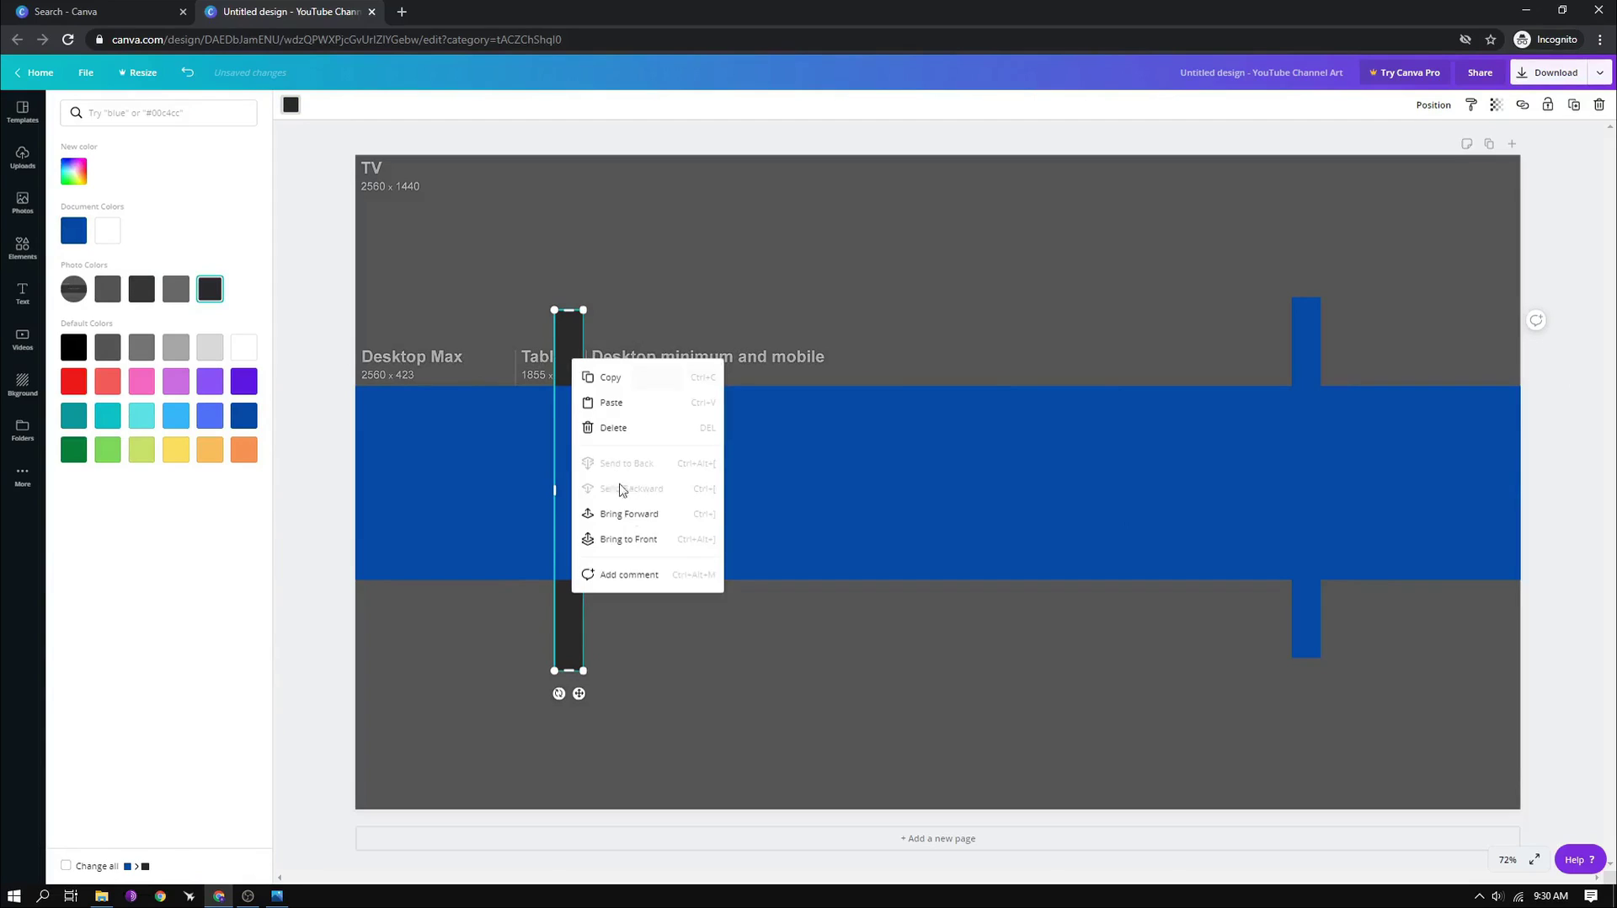
left_click(672, 522)
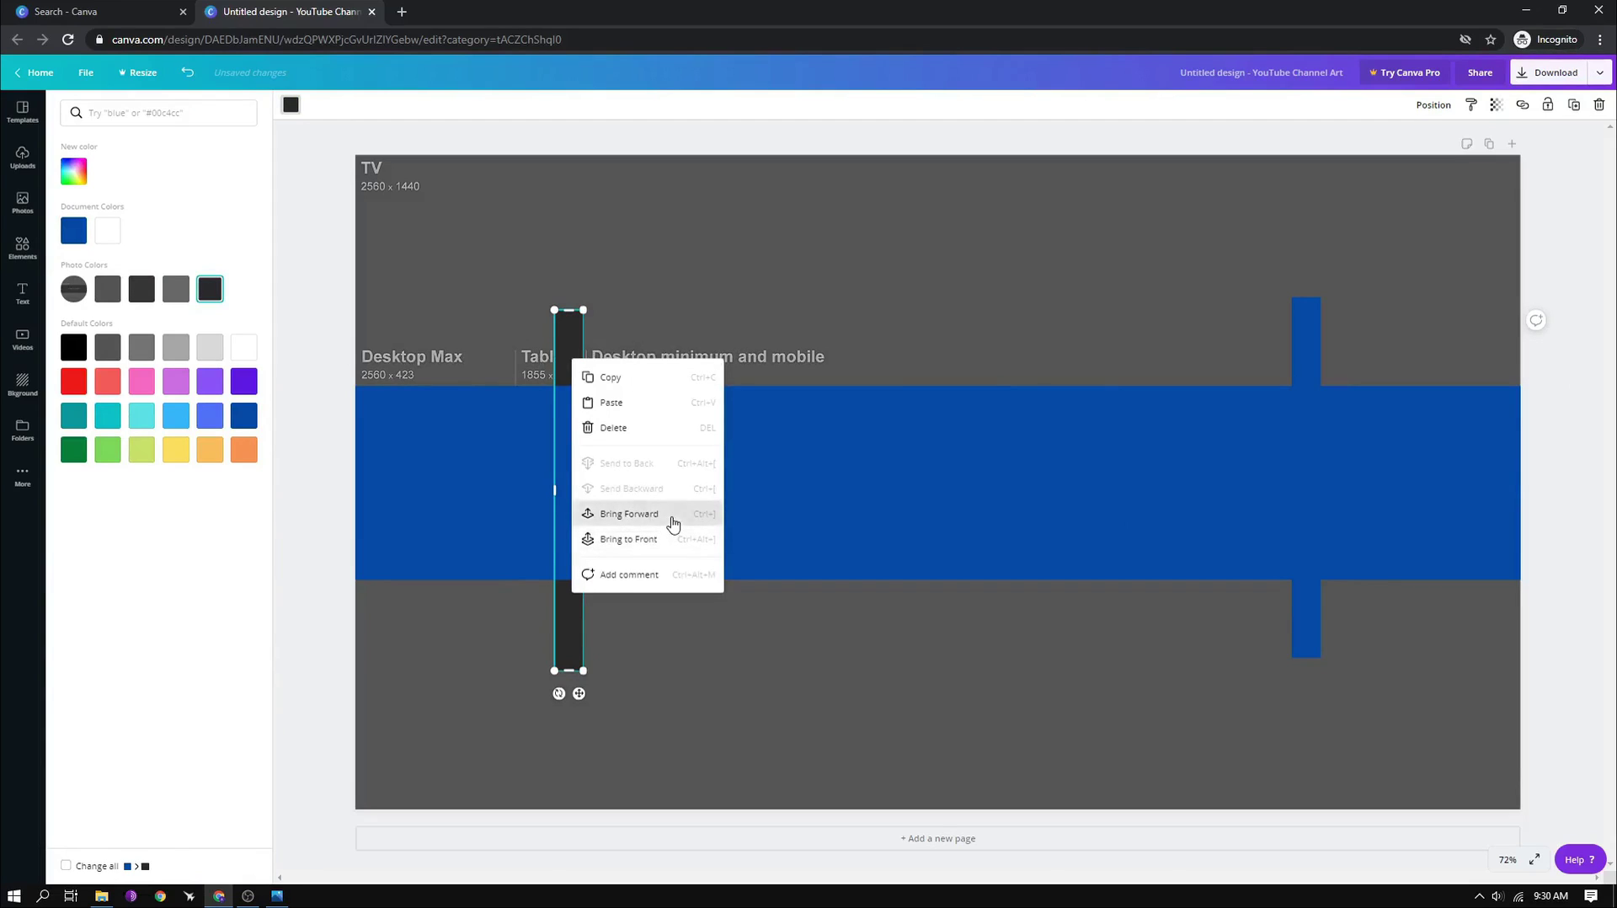
Make the right vertical bar dark grey and delete the grey template background image
left_click(1313, 333)
right_click(1313, 336)
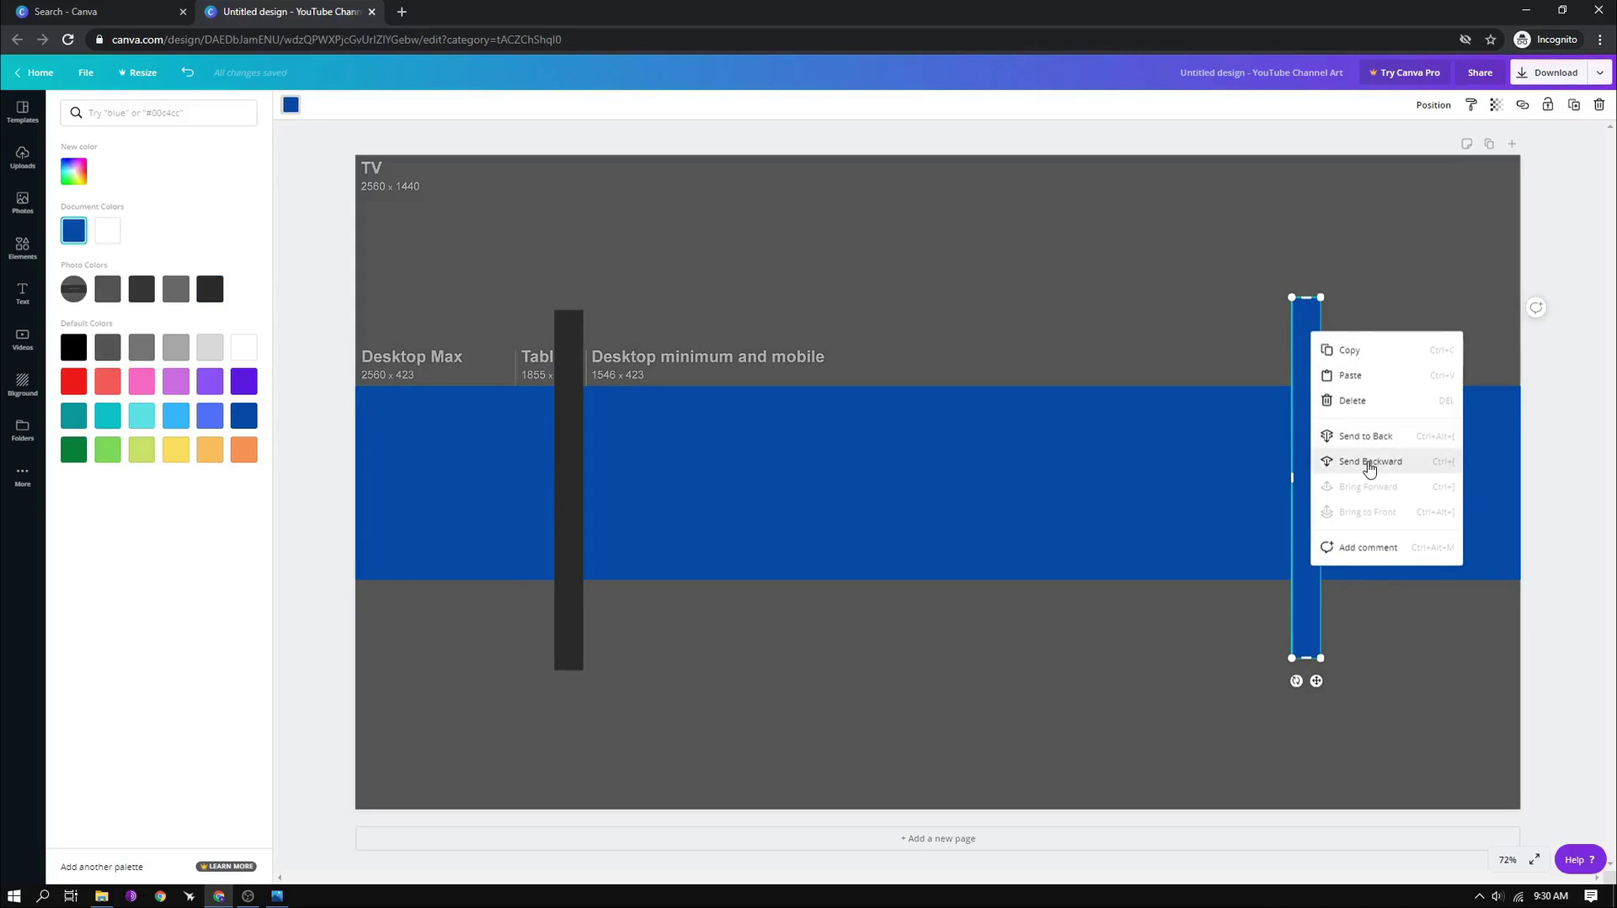
left_click(1429, 685)
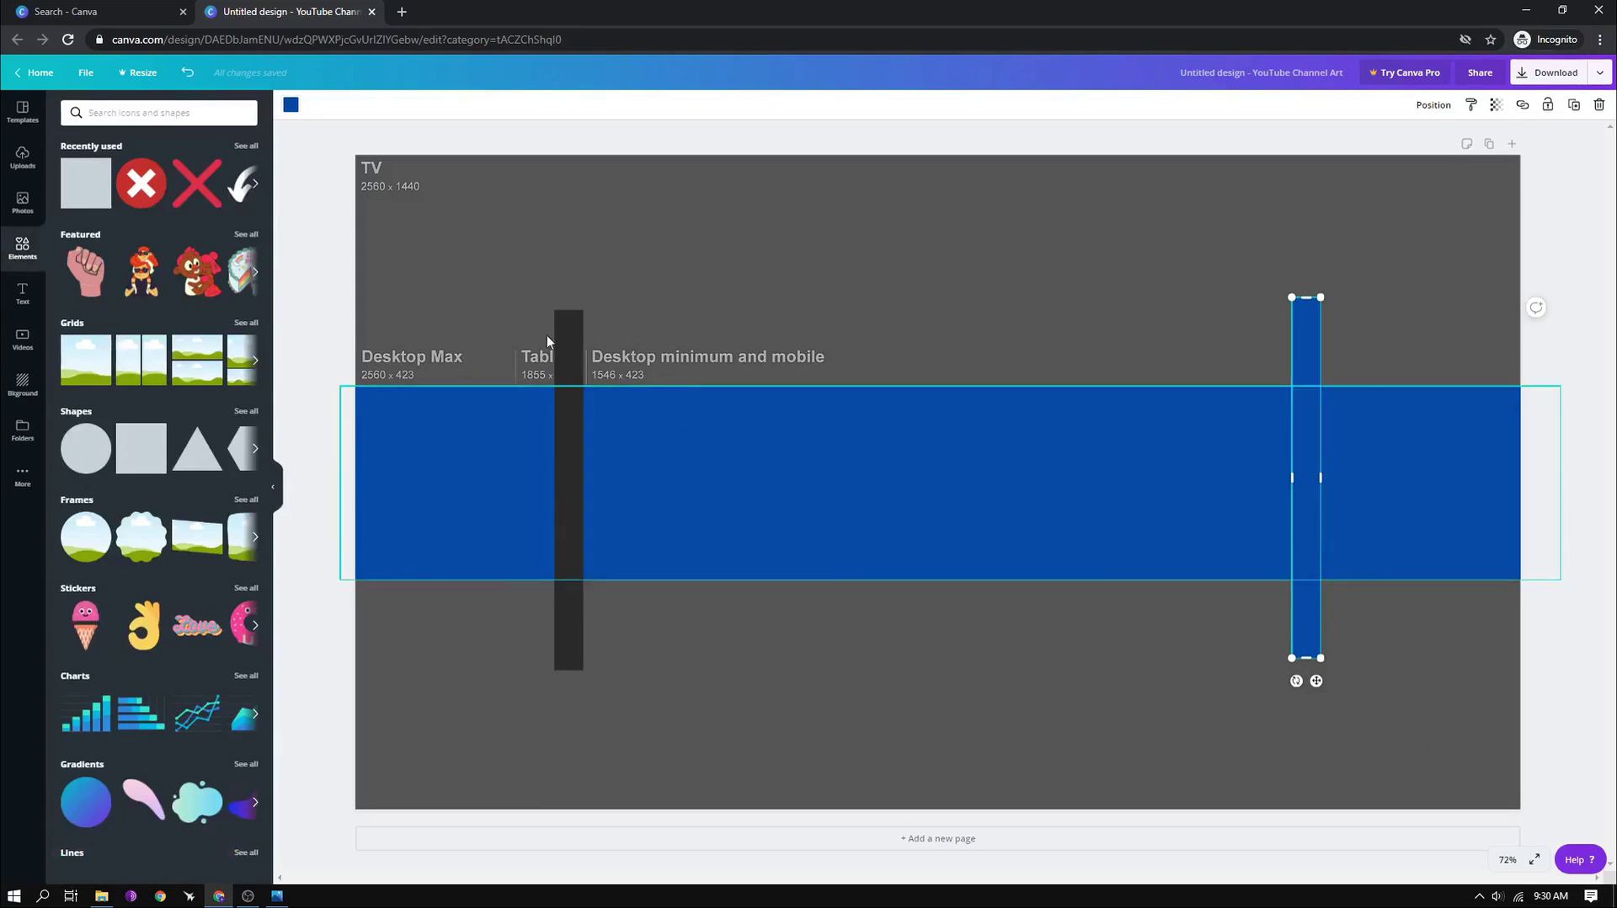
left_click(291, 104)
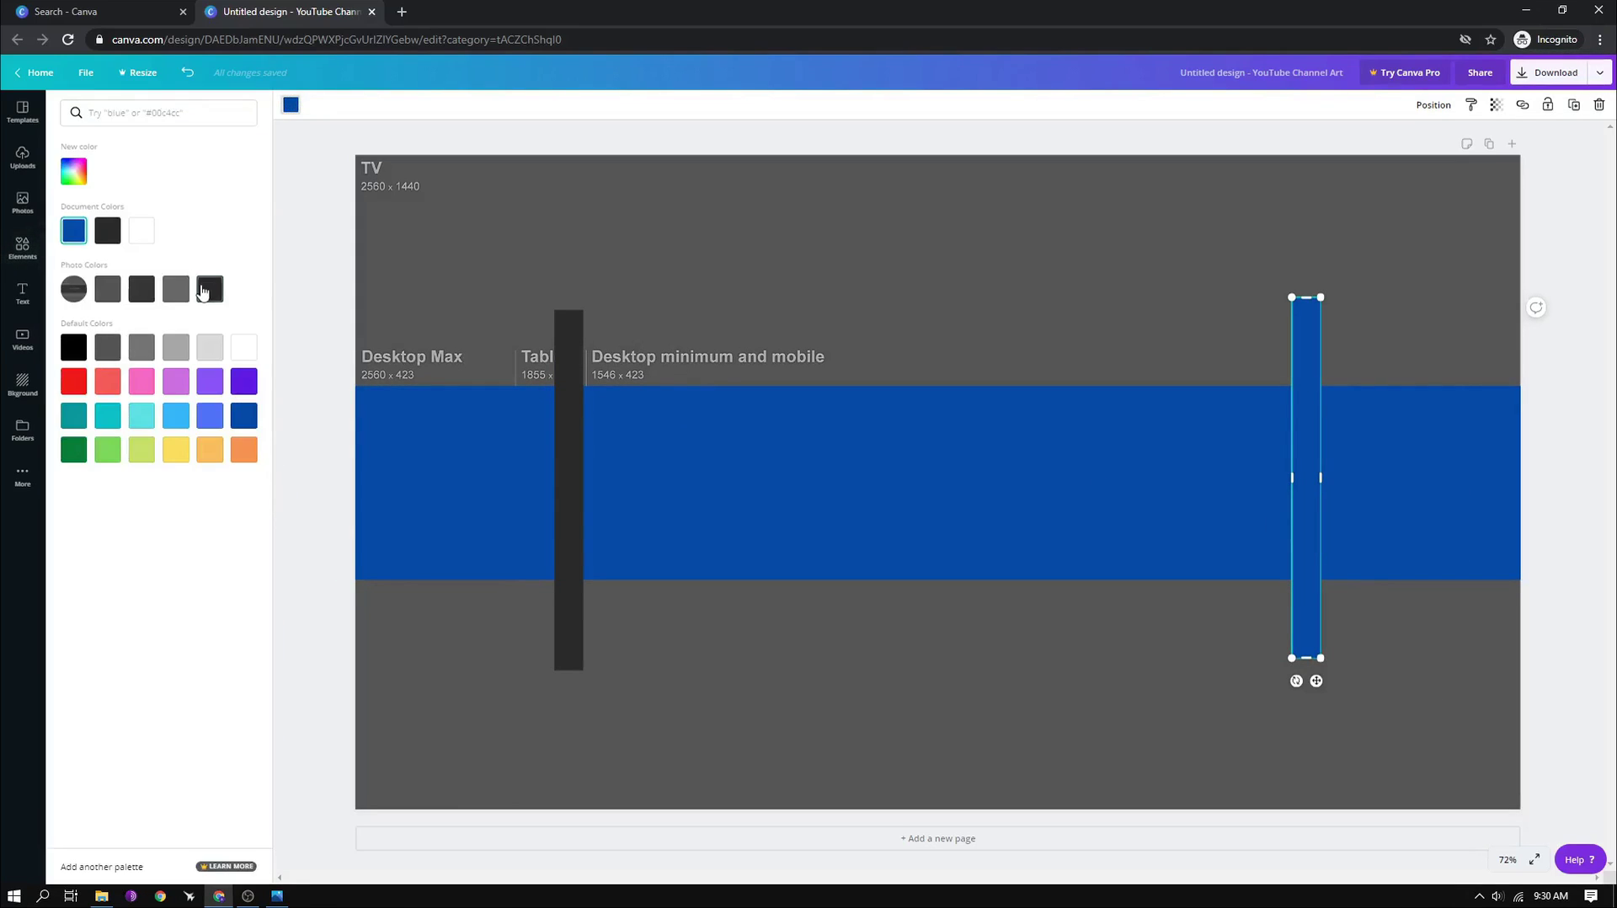
left_click(210, 289)
key("Escape")
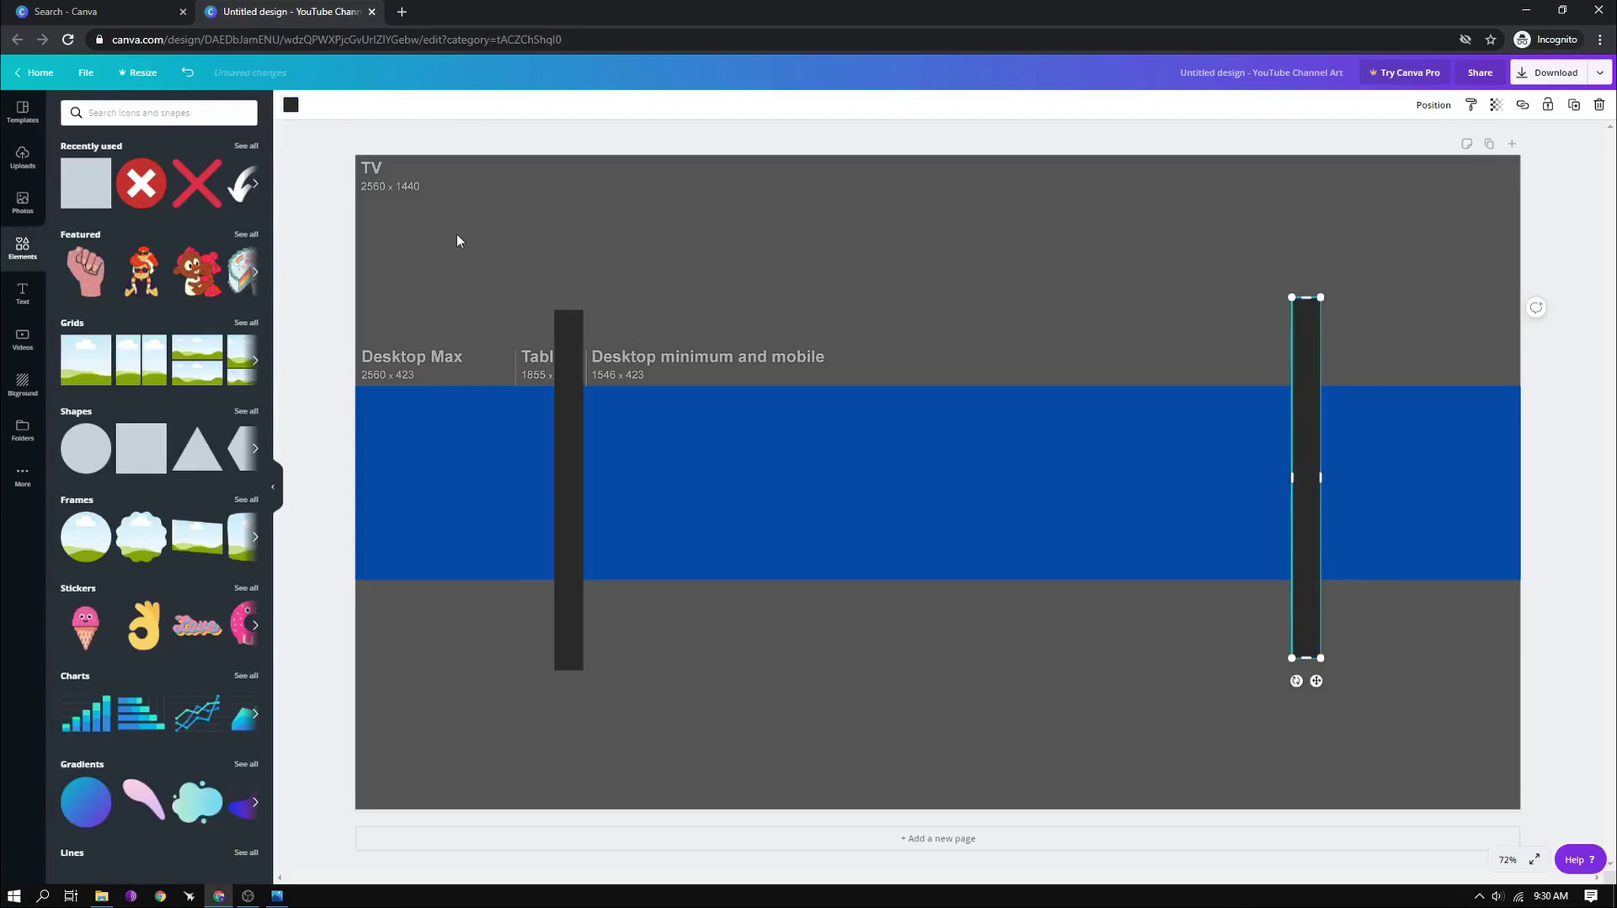
left_click(456, 236)
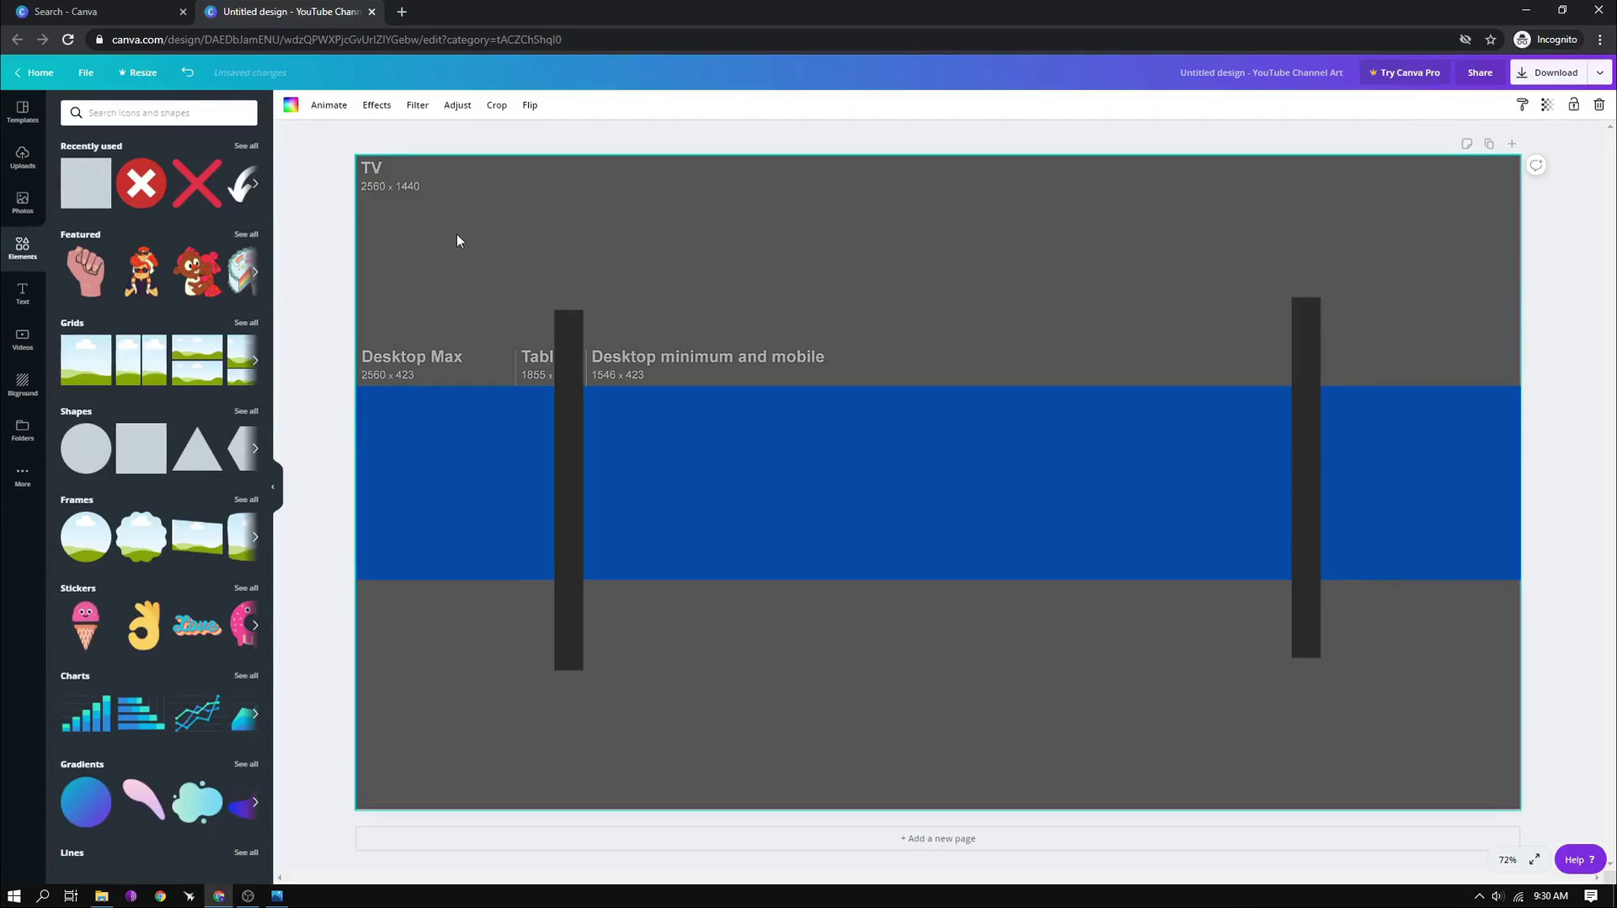
left_click(1598, 105)
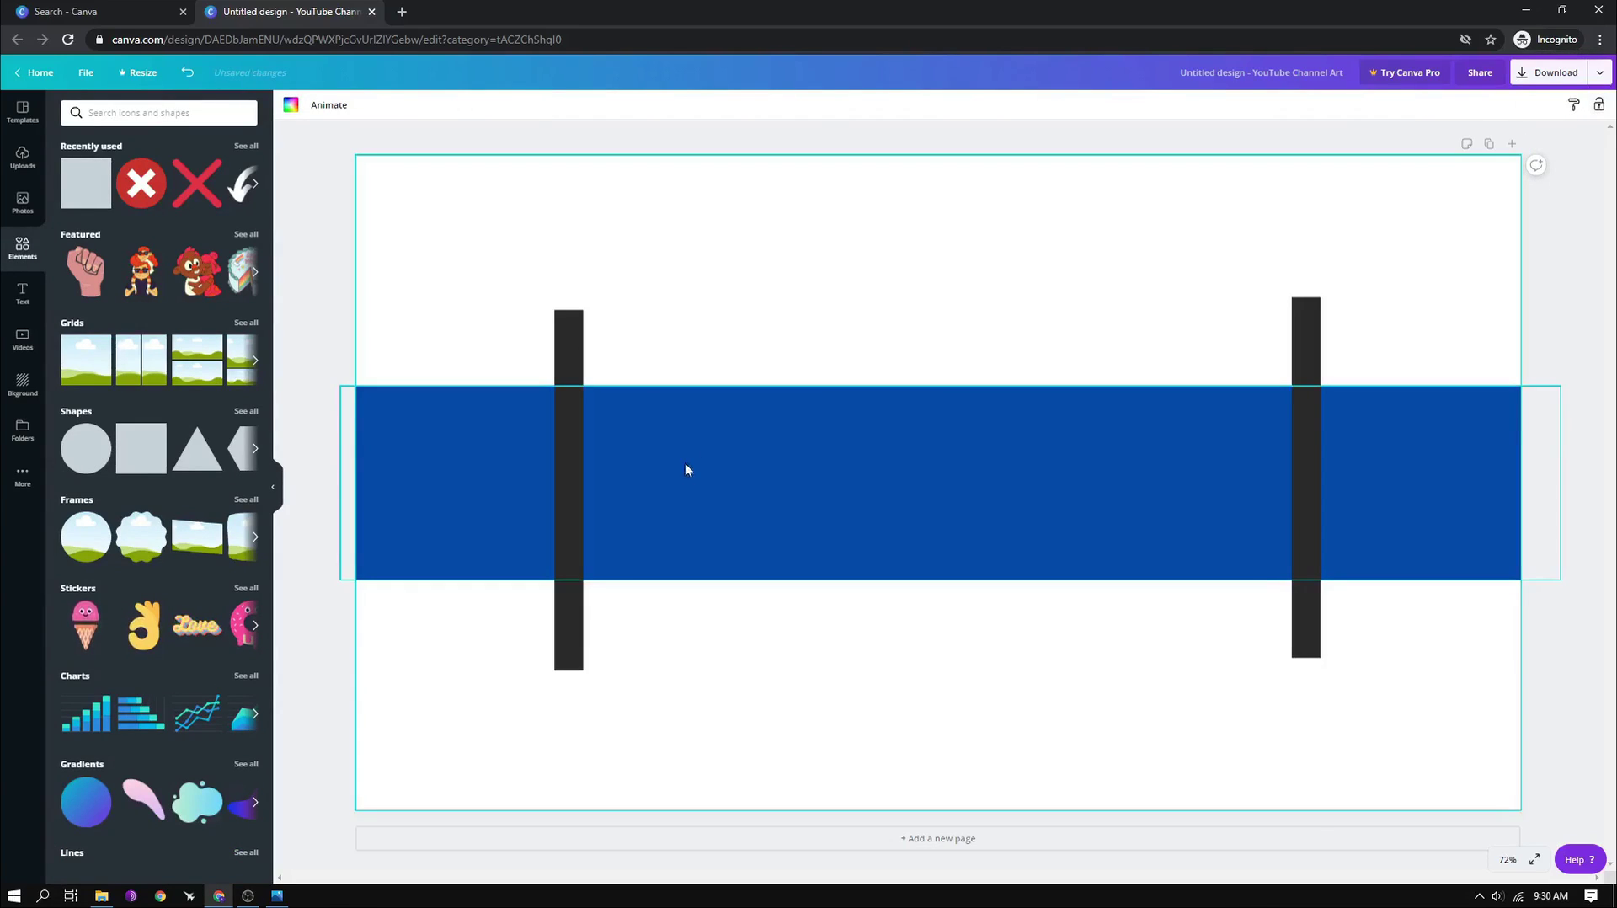
left_click(1551, 299)
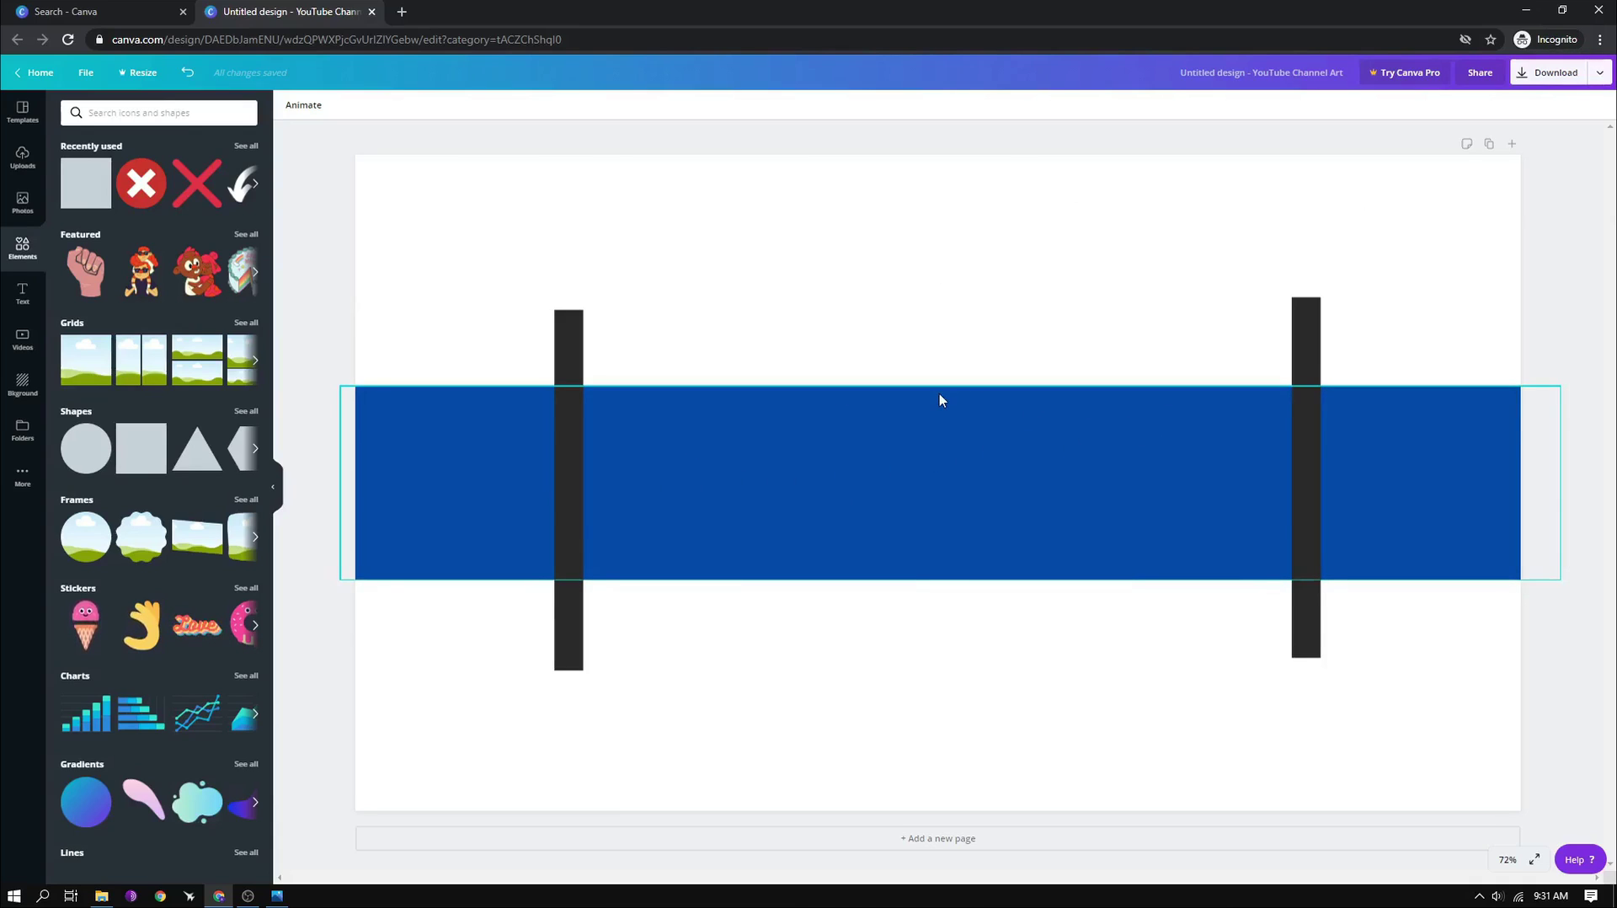
Add body text 'Awan Explain YouTube Channel' and move it up inside the blue band
left_click(23, 294)
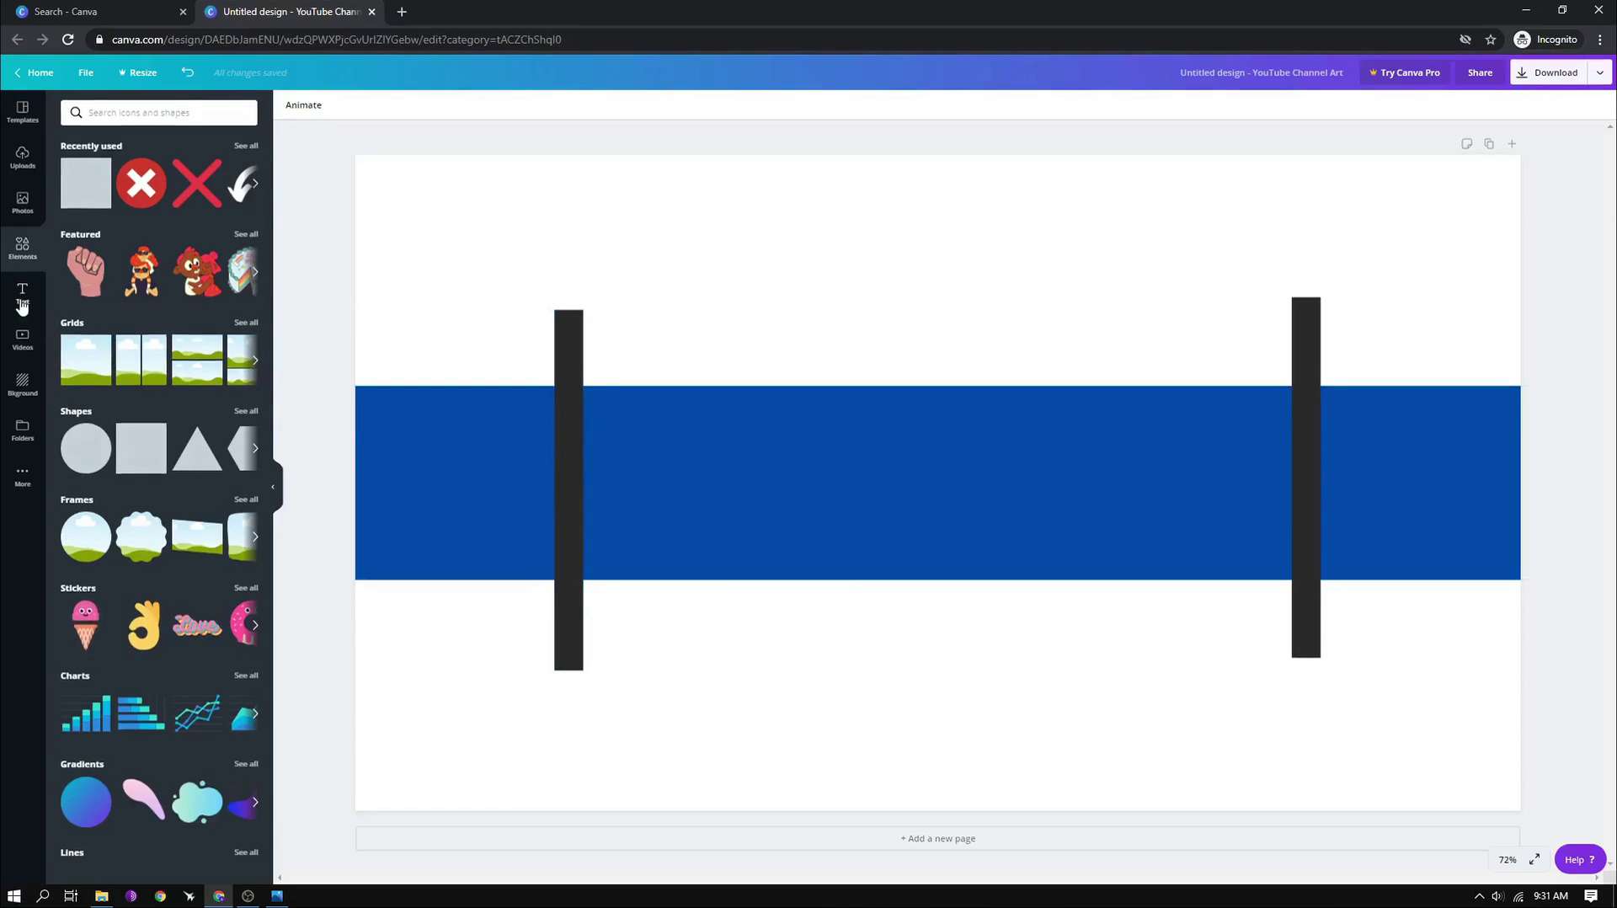
left_click(109, 256)
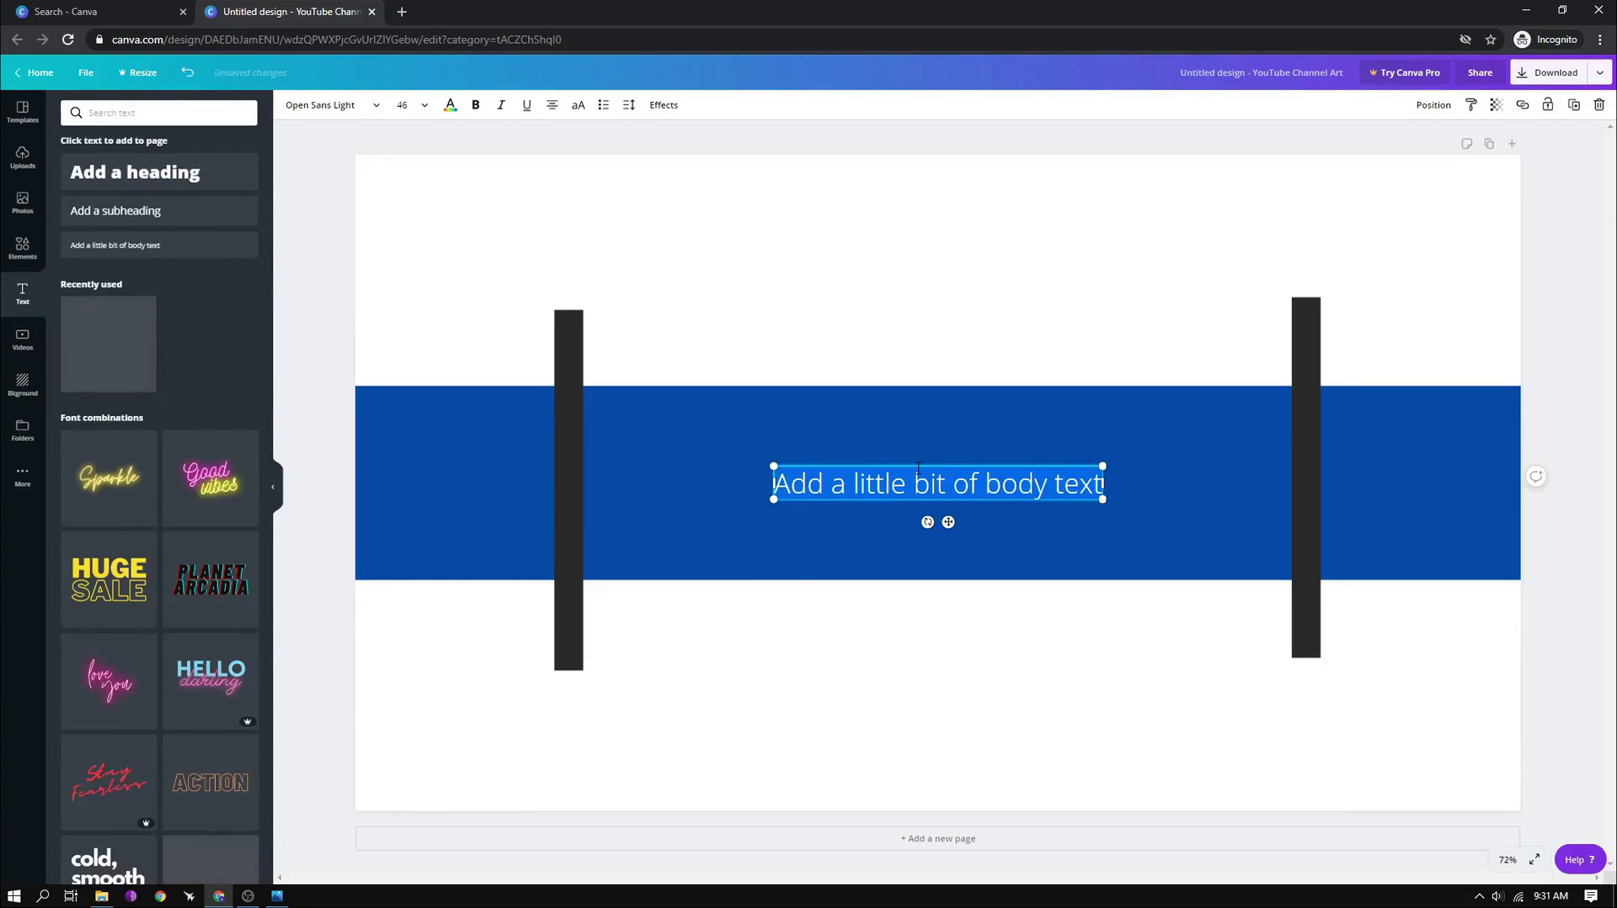
key("BackSpace")
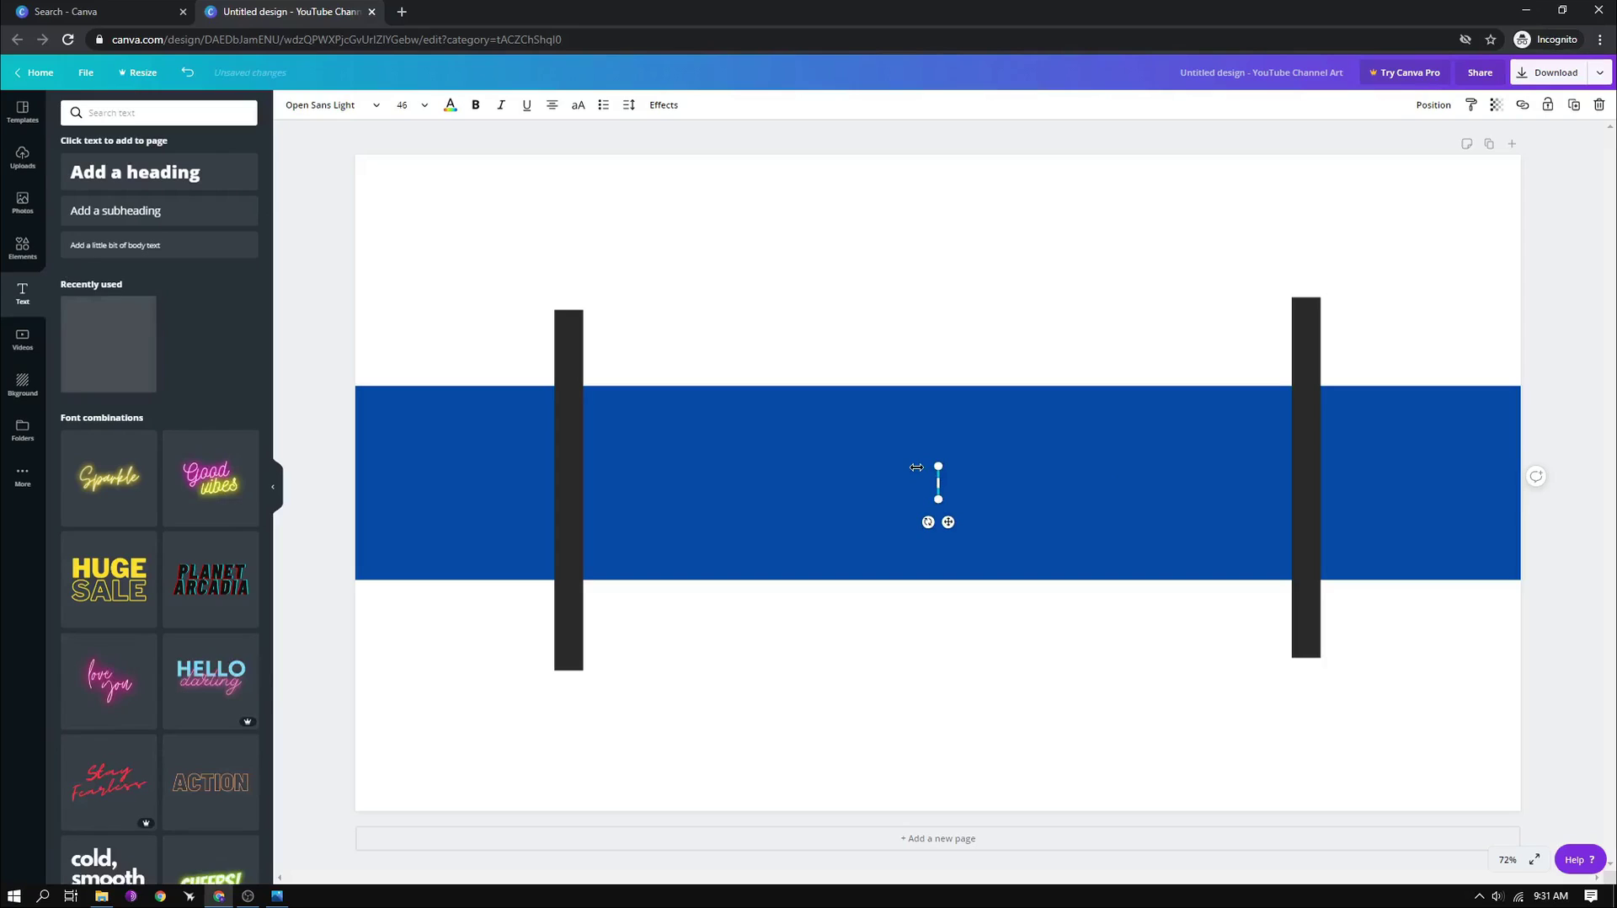
type("Awan")
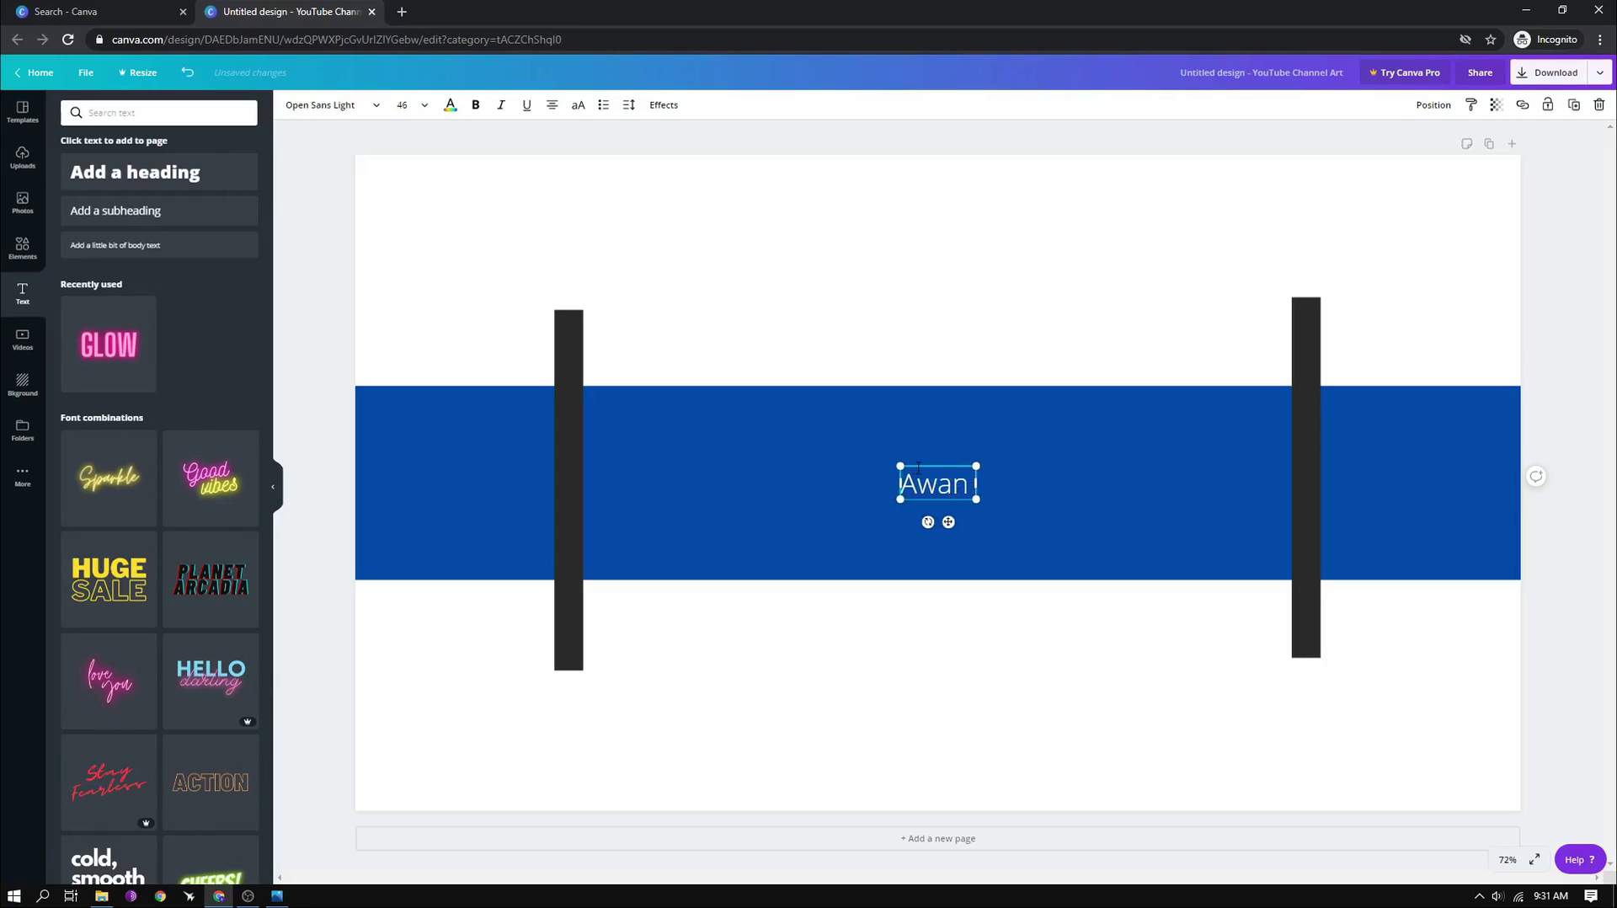
type(" Explain You")
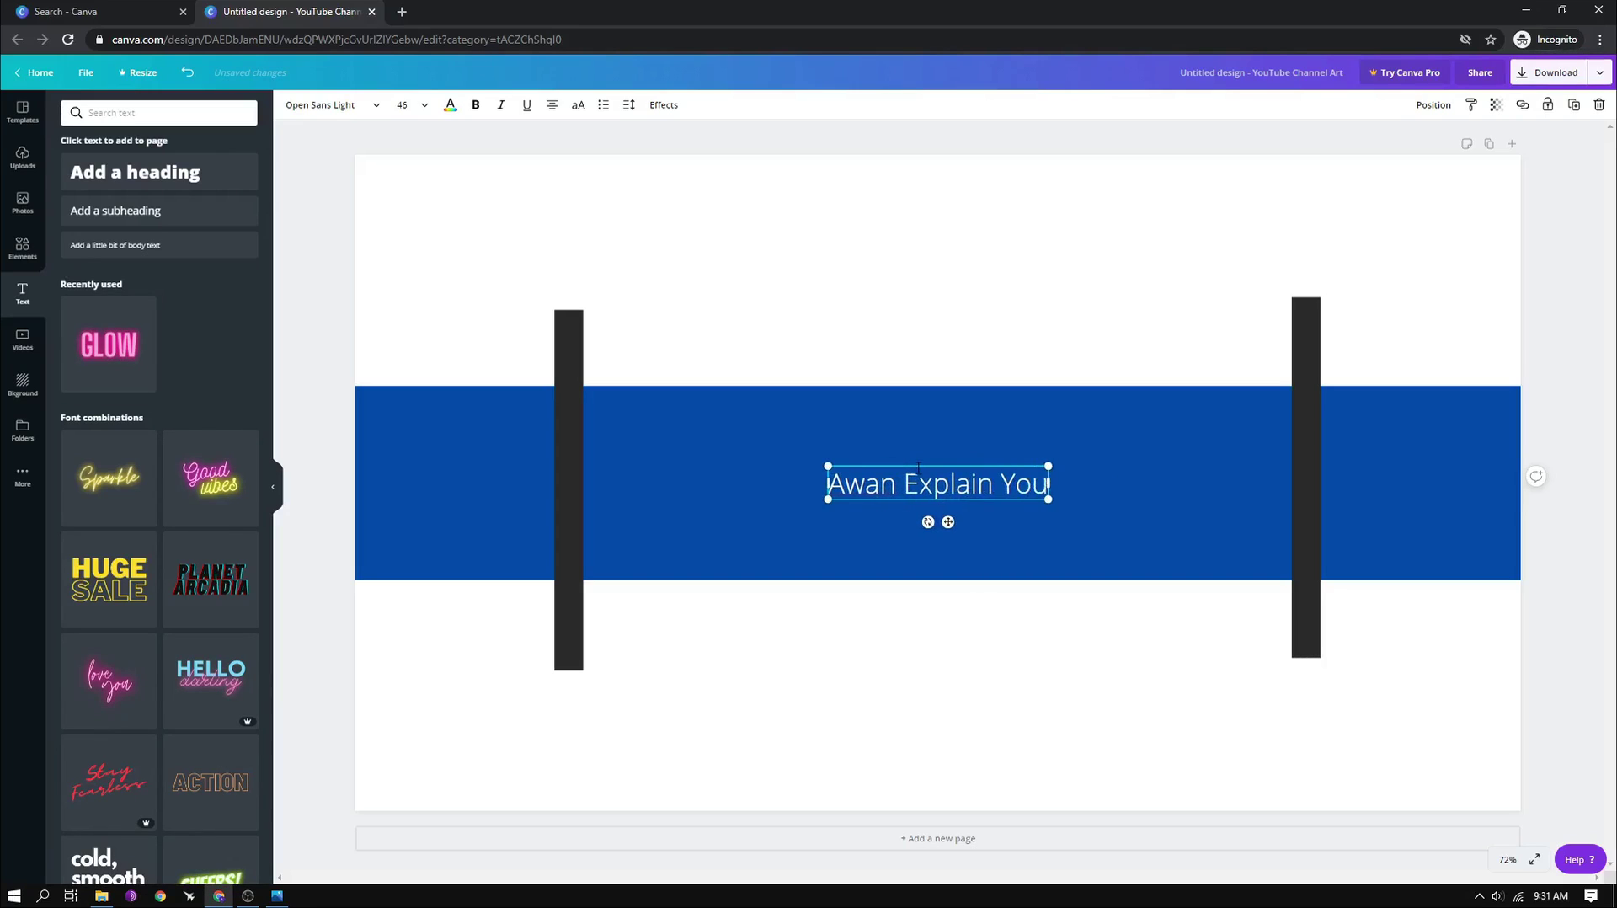
type("Tube Channel")
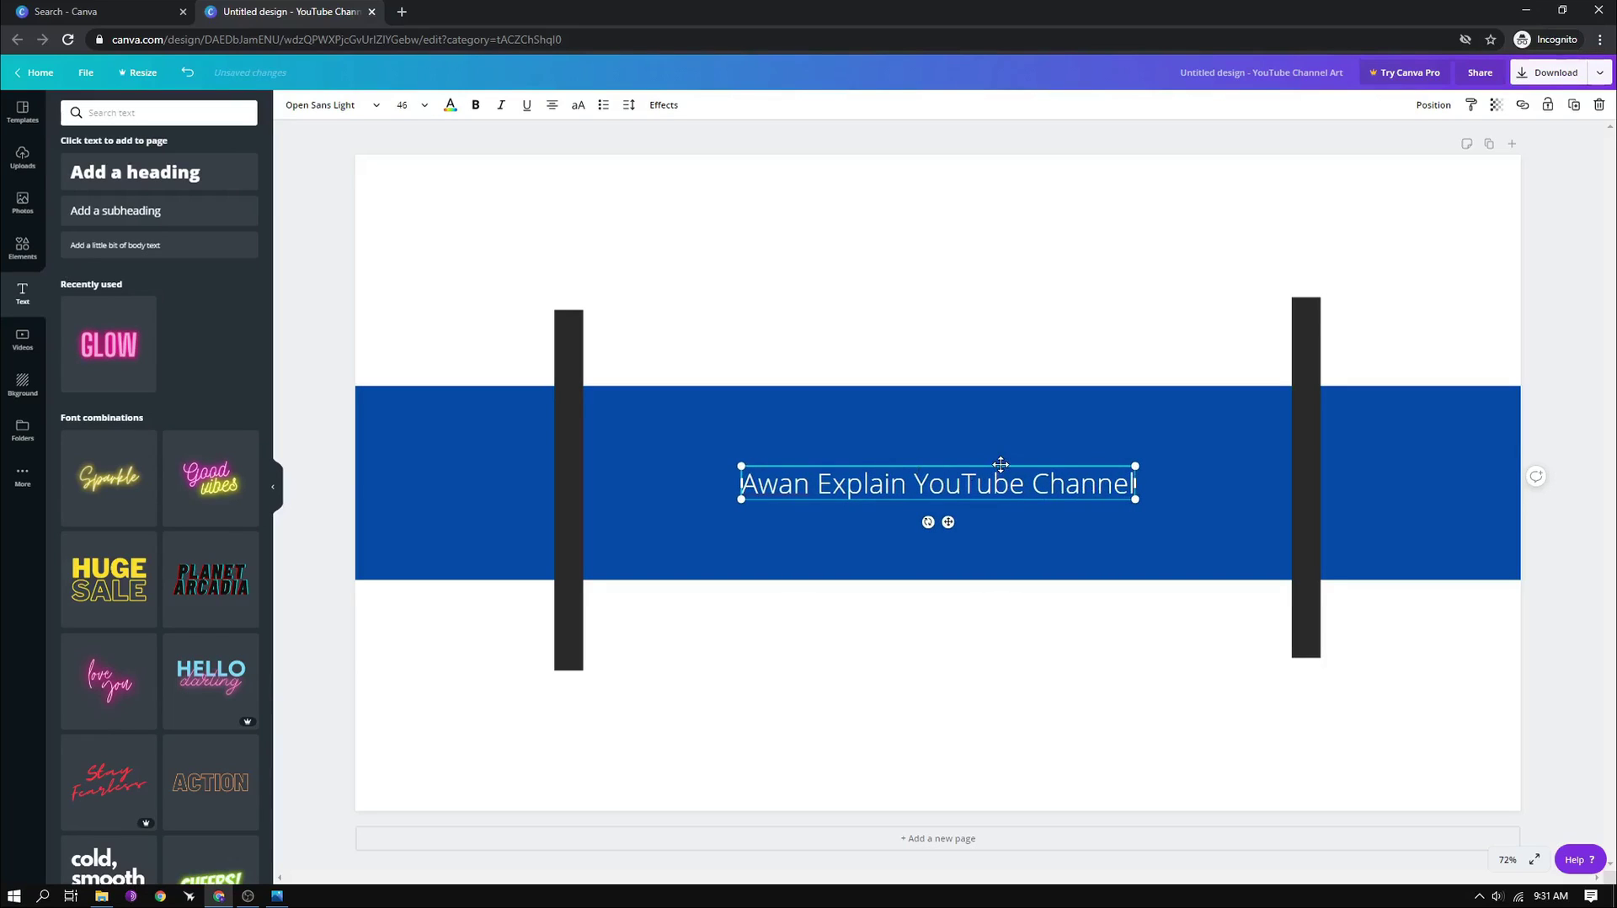
left_click_drag(1000, 464, 1000, 432)
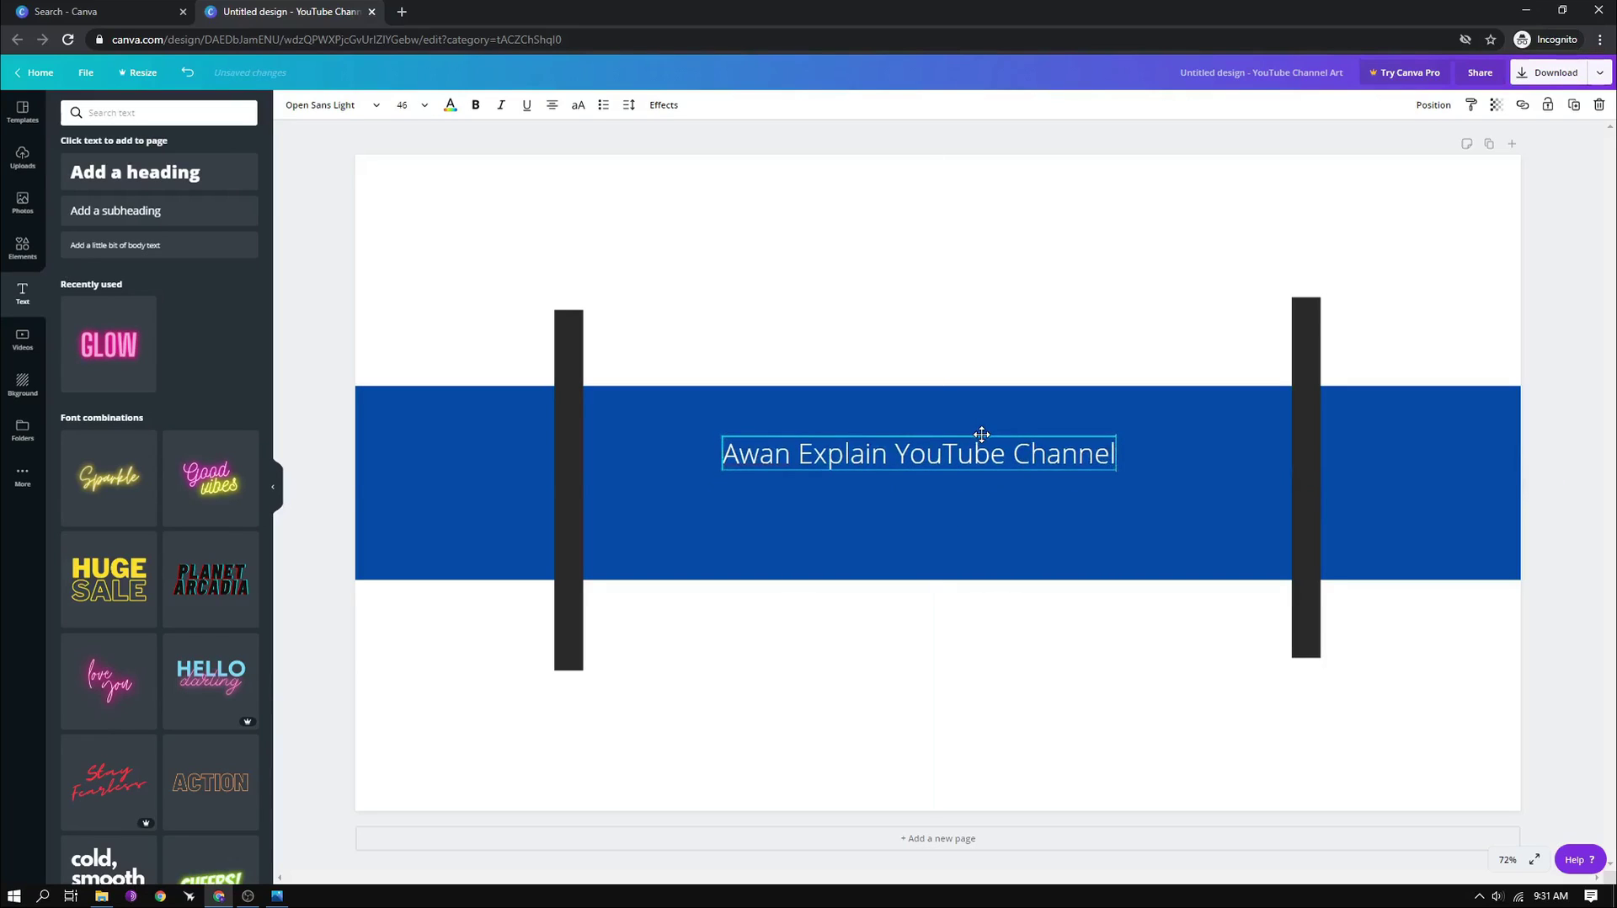
left_click(1593, 238)
left_click(401, 450)
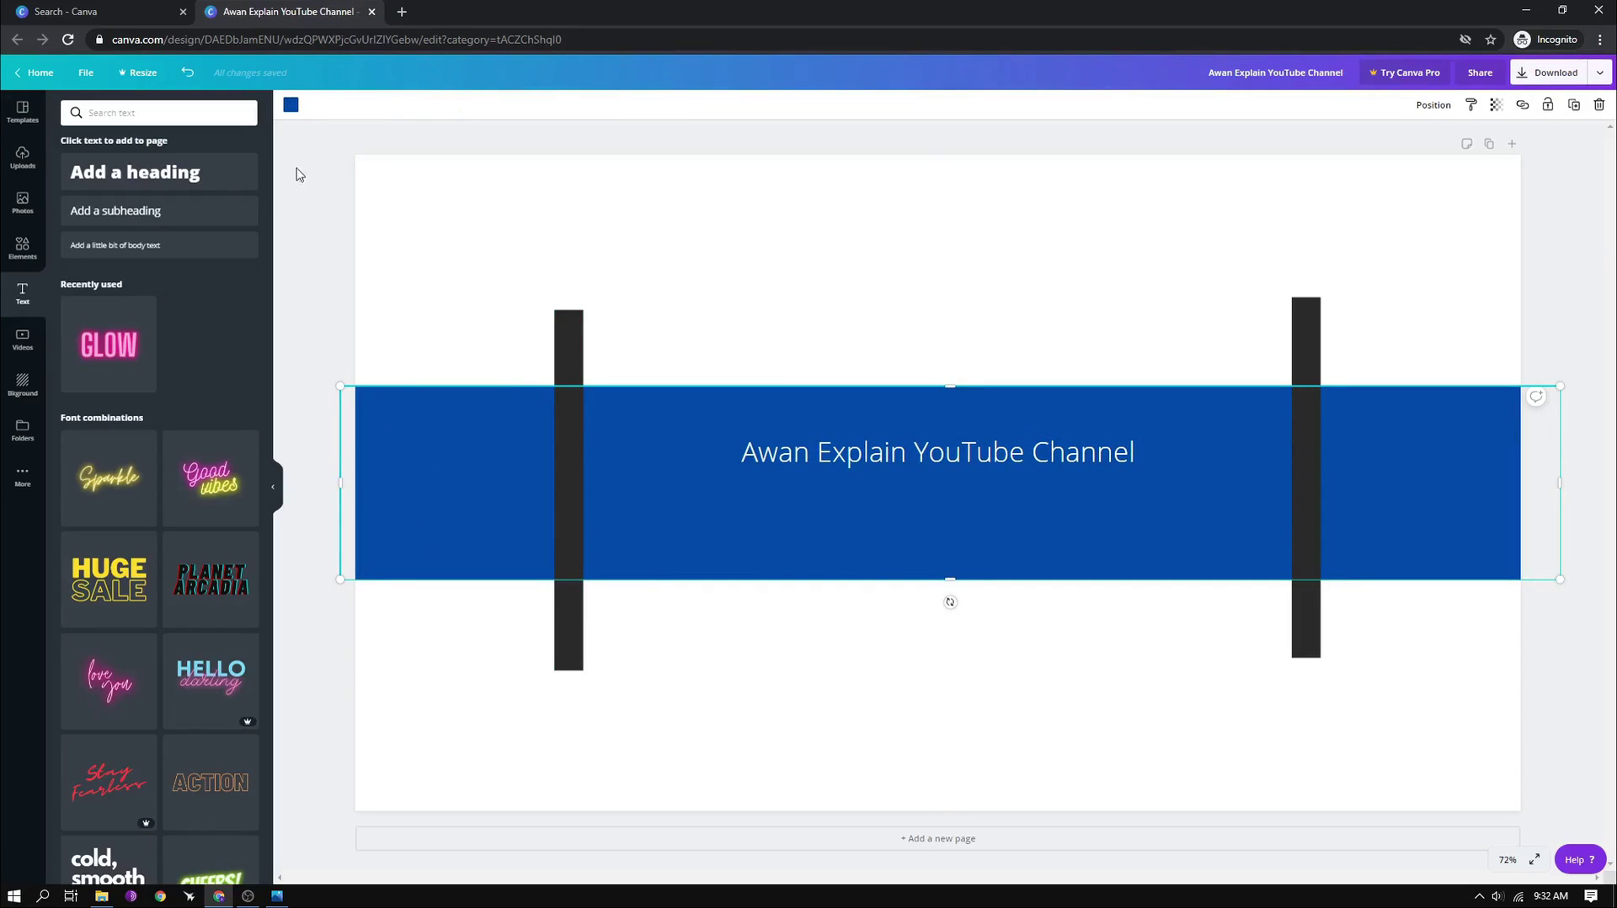
Recolour the band turquoise
left_click(291, 106)
left_click(144, 353)
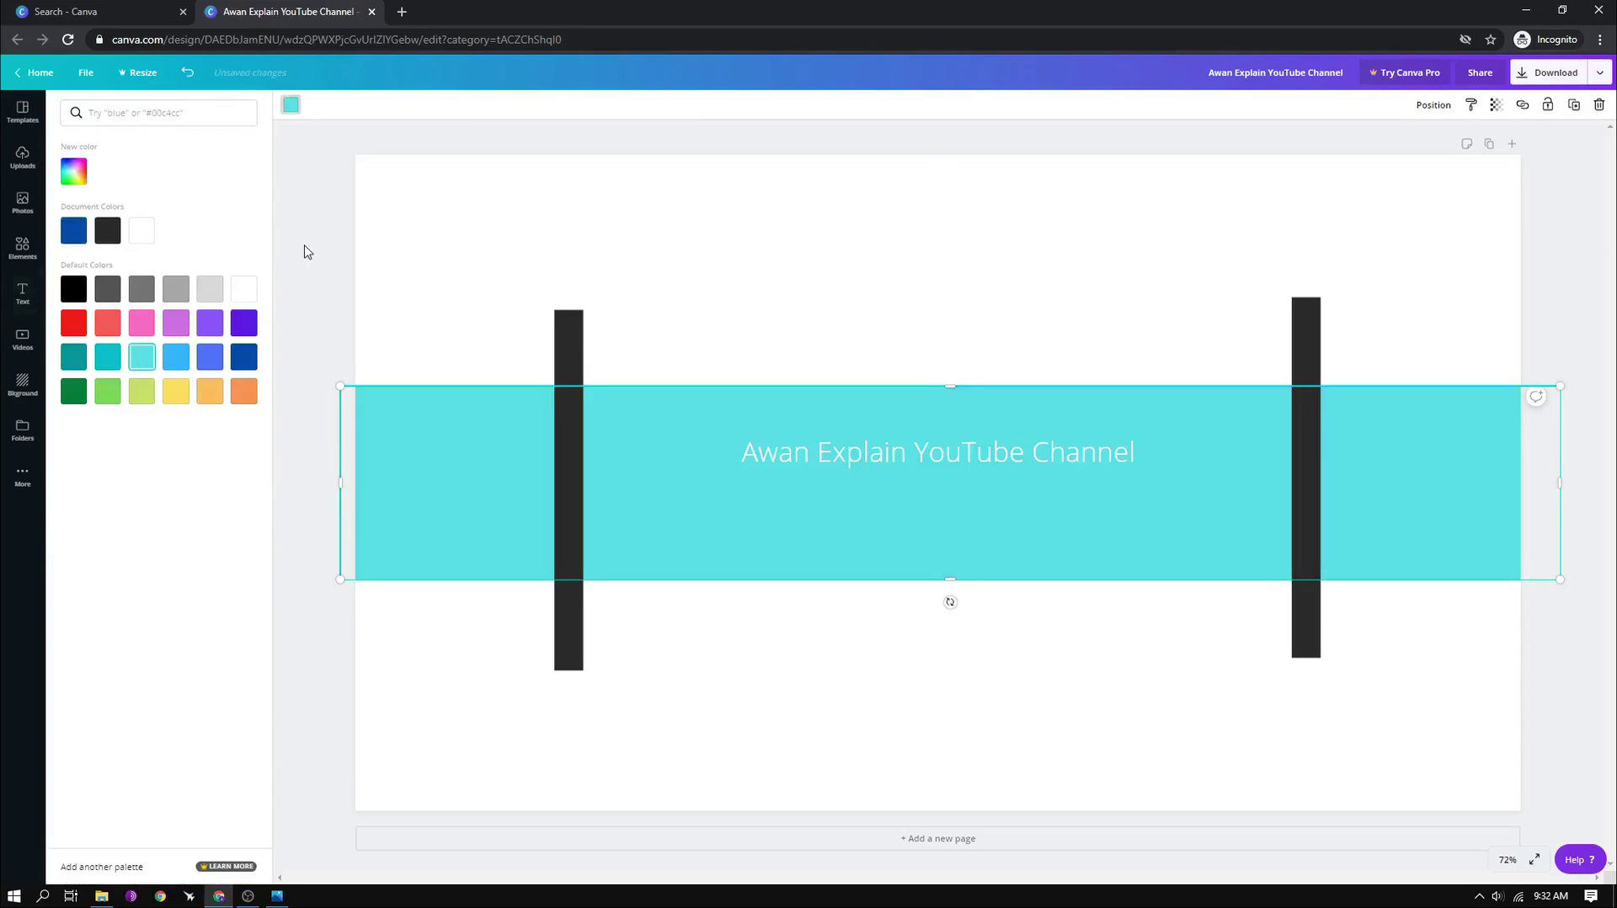
left_click(439, 490)
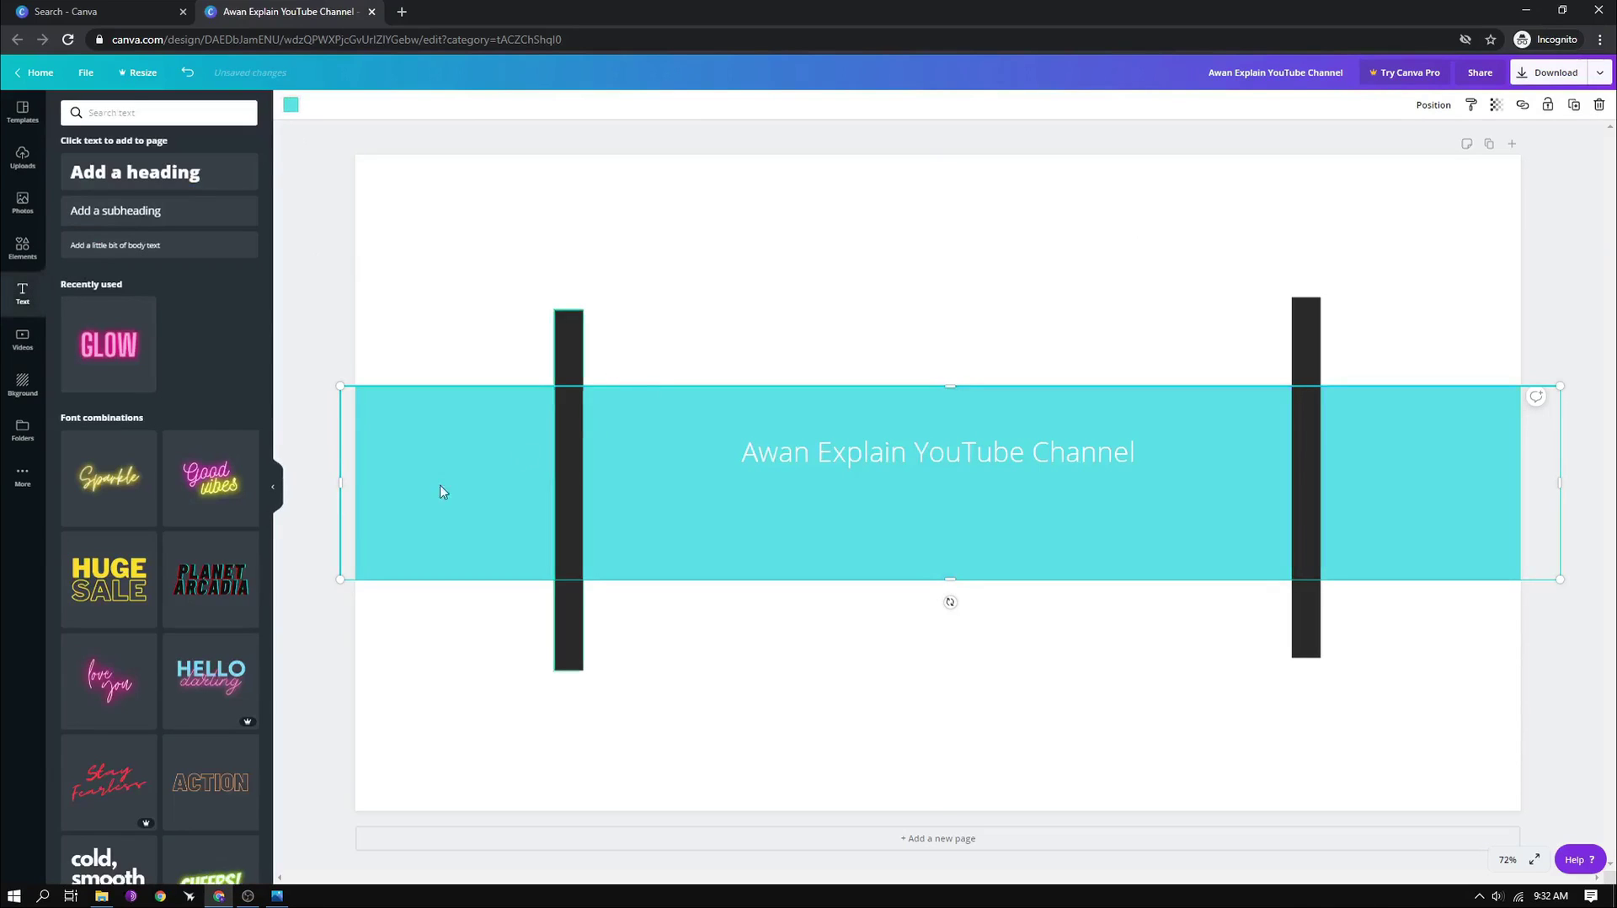
Place a sky-and-green-hills landscape grid picture and trim it to the band's top and bottom edges
left_click(28, 264)
mouse_move(85, 359)
left_mouse_down()
mouse_move(321, 395)
mouse_move(415, 317)
left_mouse_up()
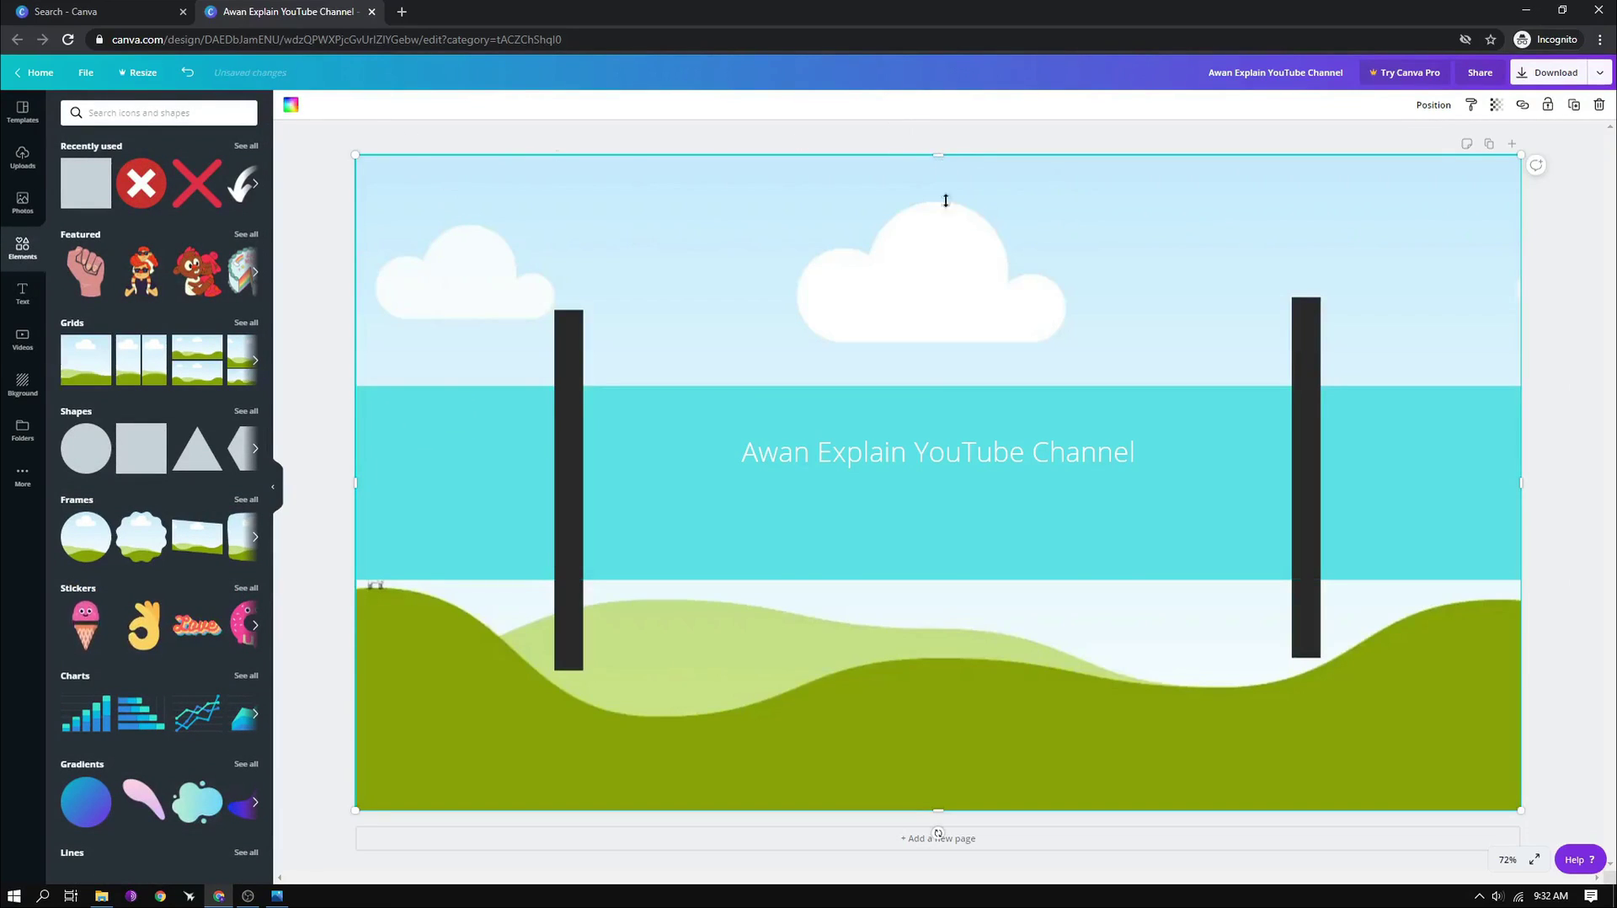
left_click_drag(938, 154, 967, 385)
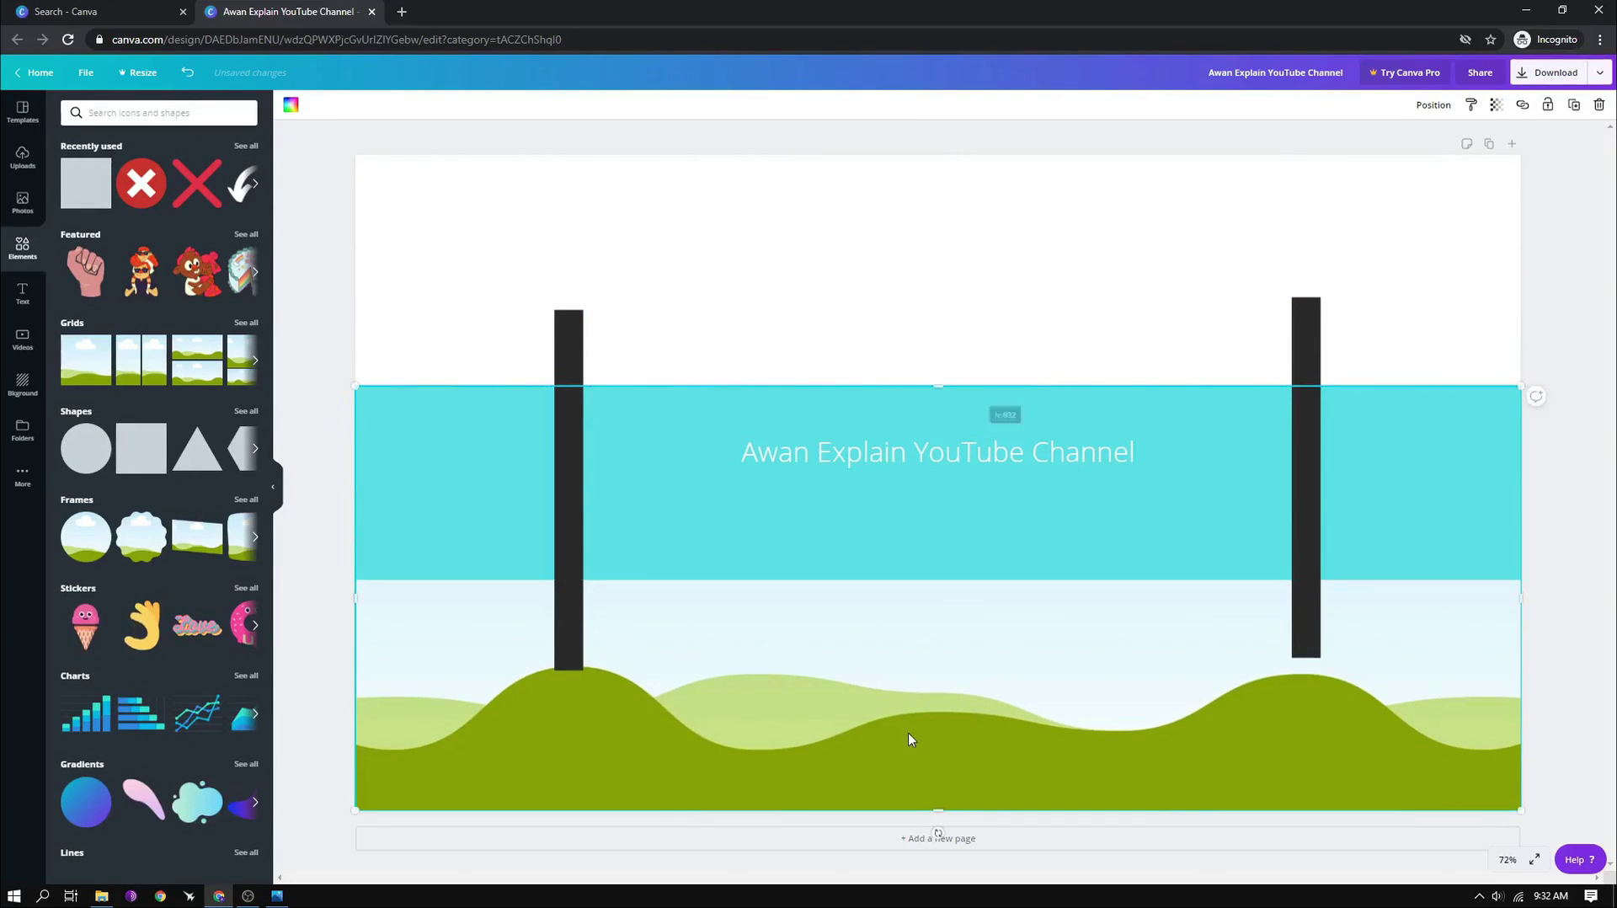
left_click_drag(938, 804, 939, 586)
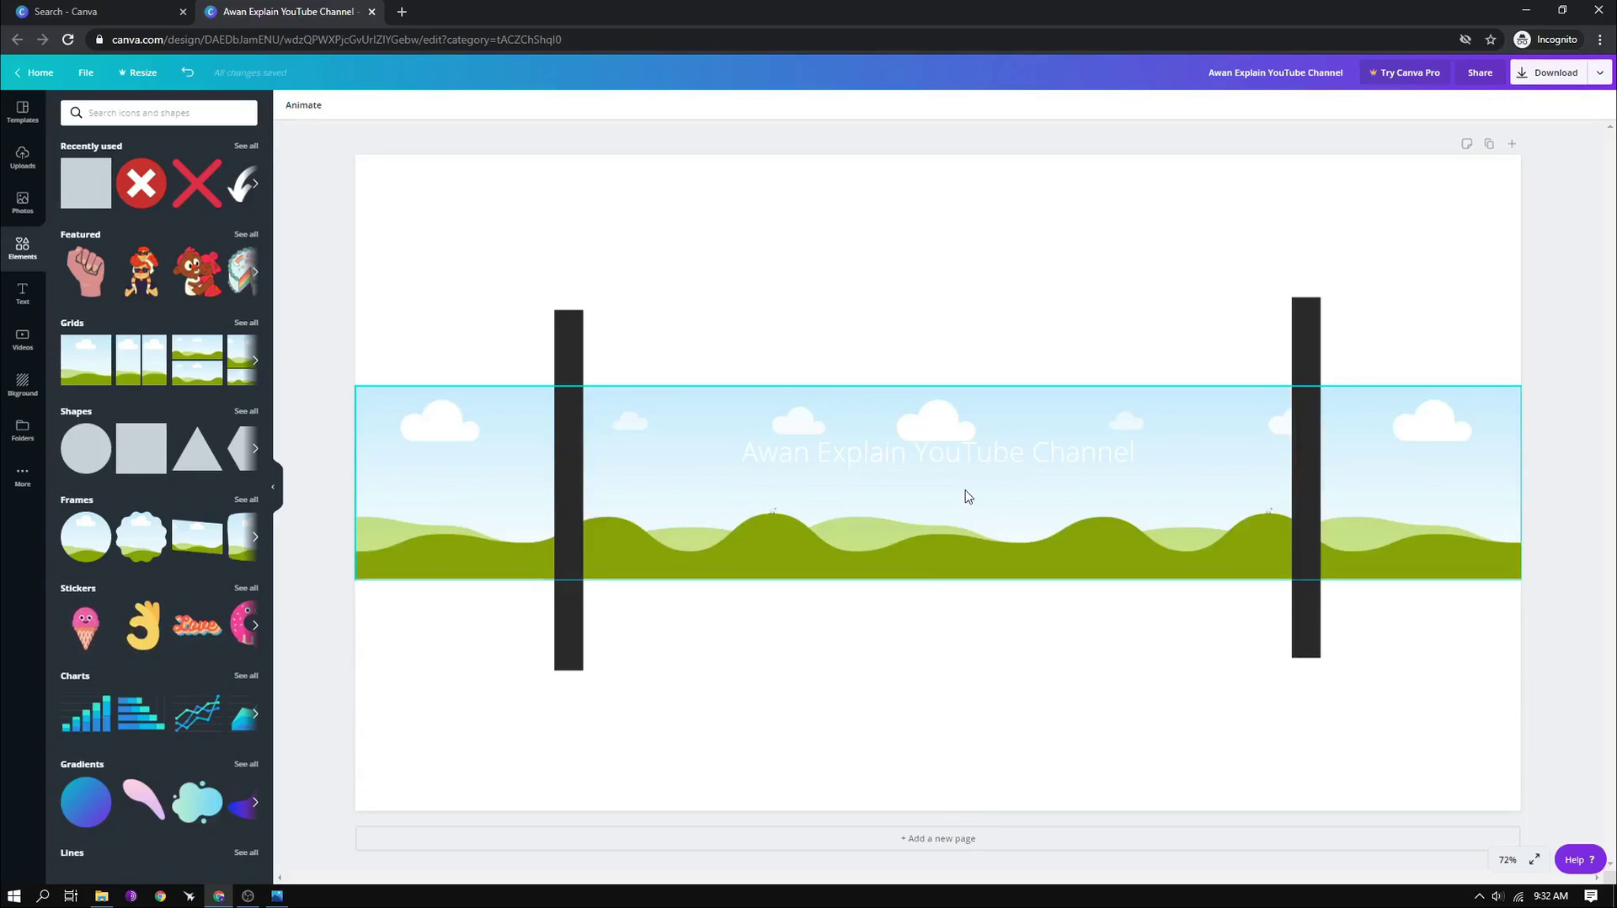
Search the Photos library for tech images
left_click(22, 202)
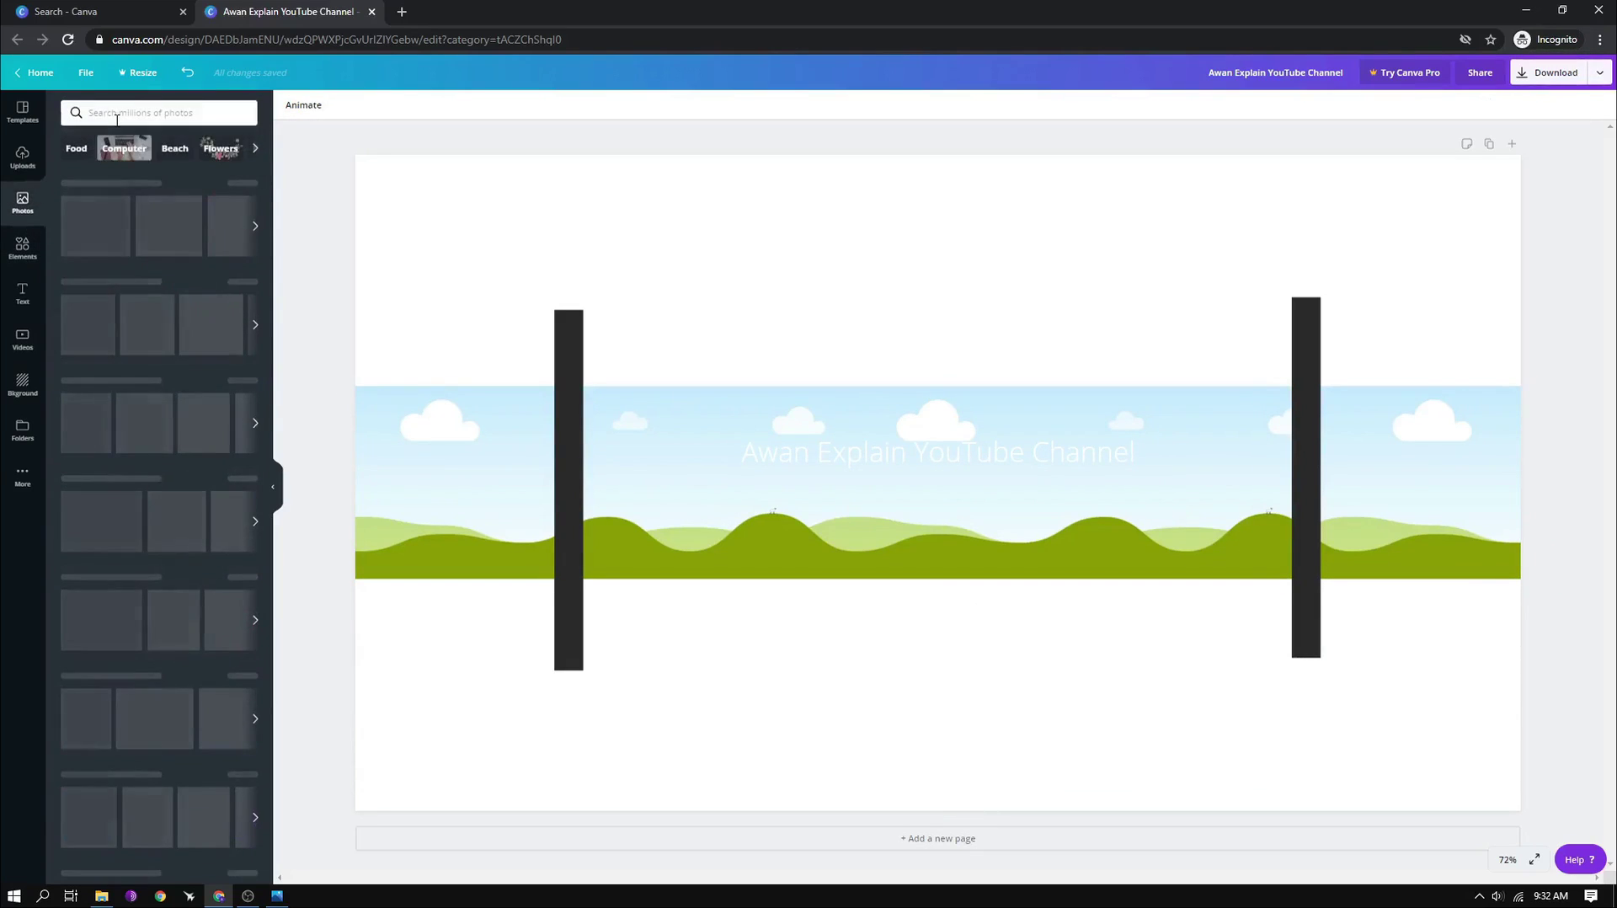
left_click(117, 118)
type("tech")
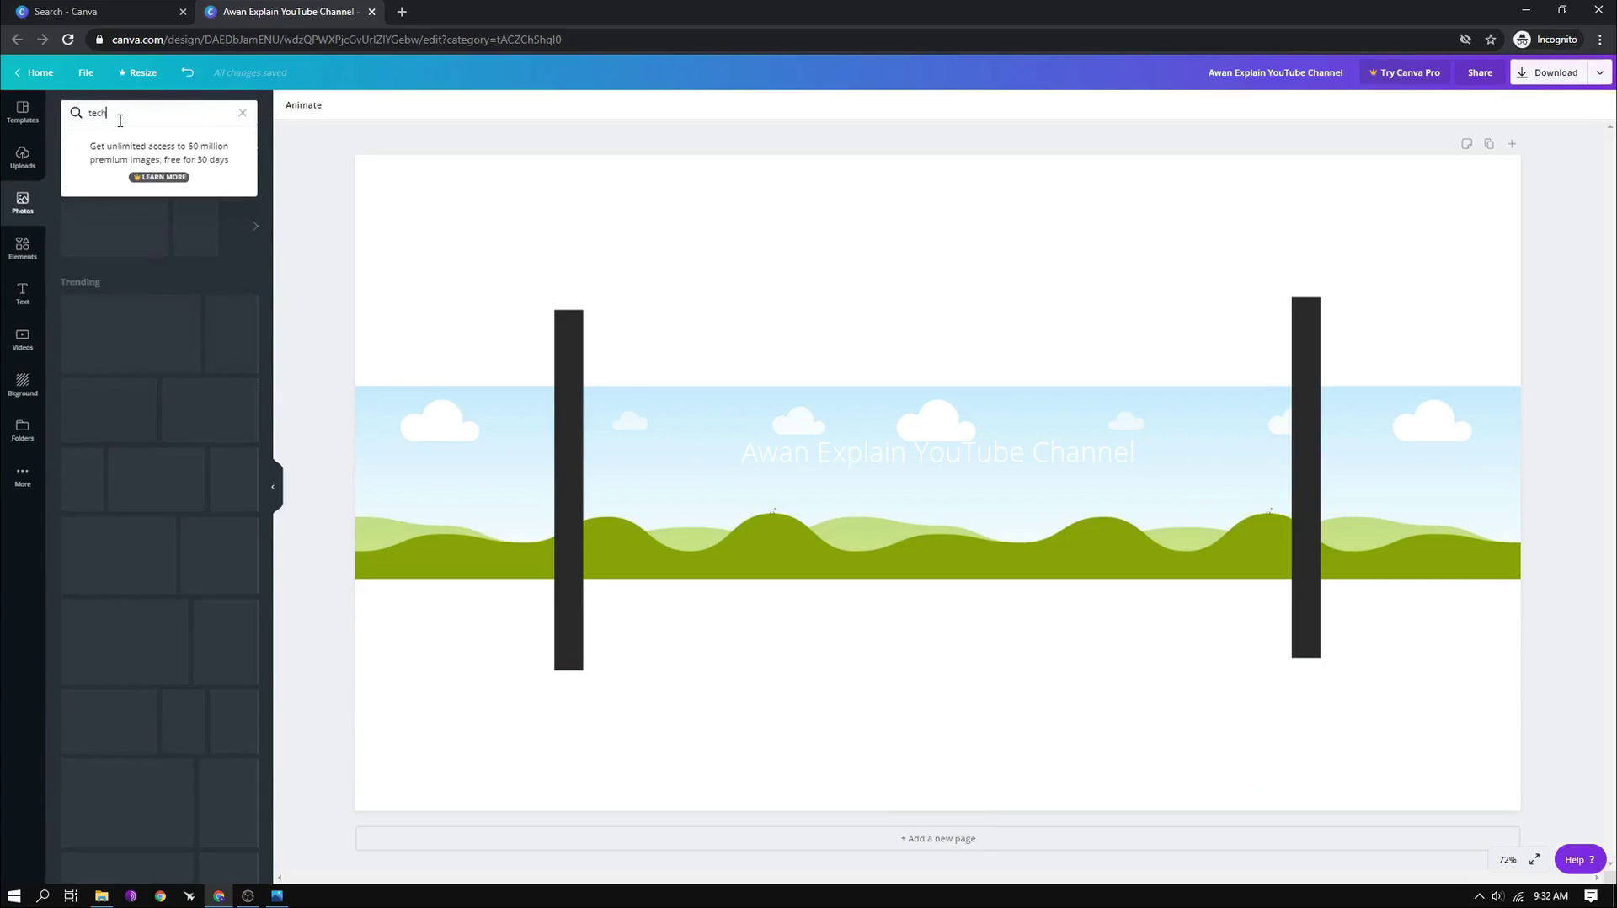
key("Return")
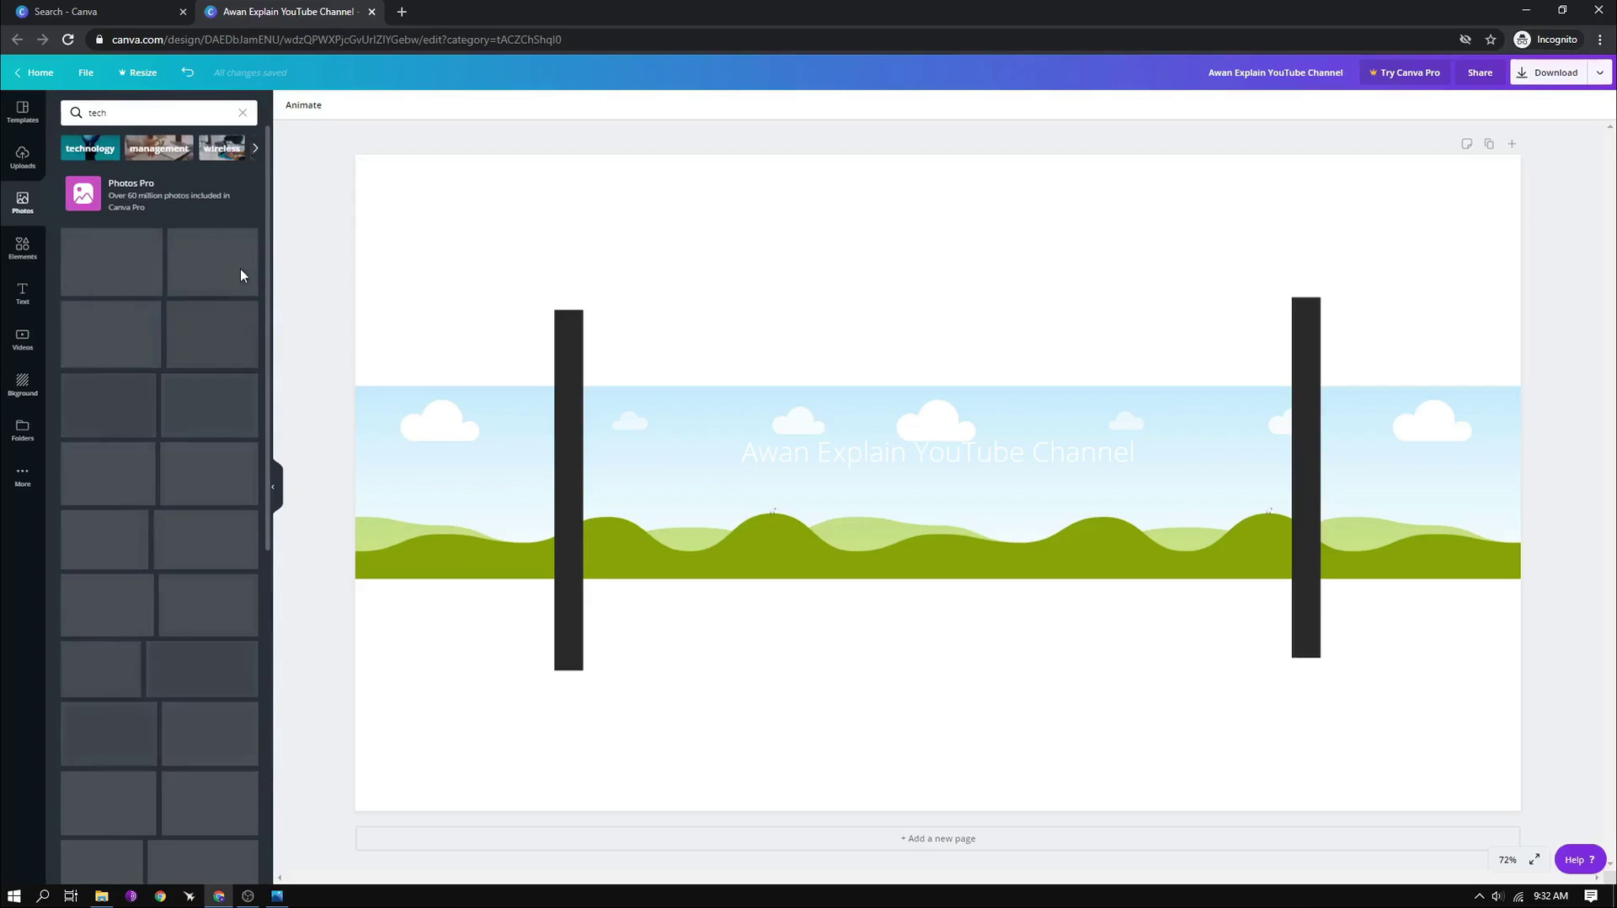
Nudge the title up slightly and make the purple tech keyboard photo the banner background
left_click(967, 459)
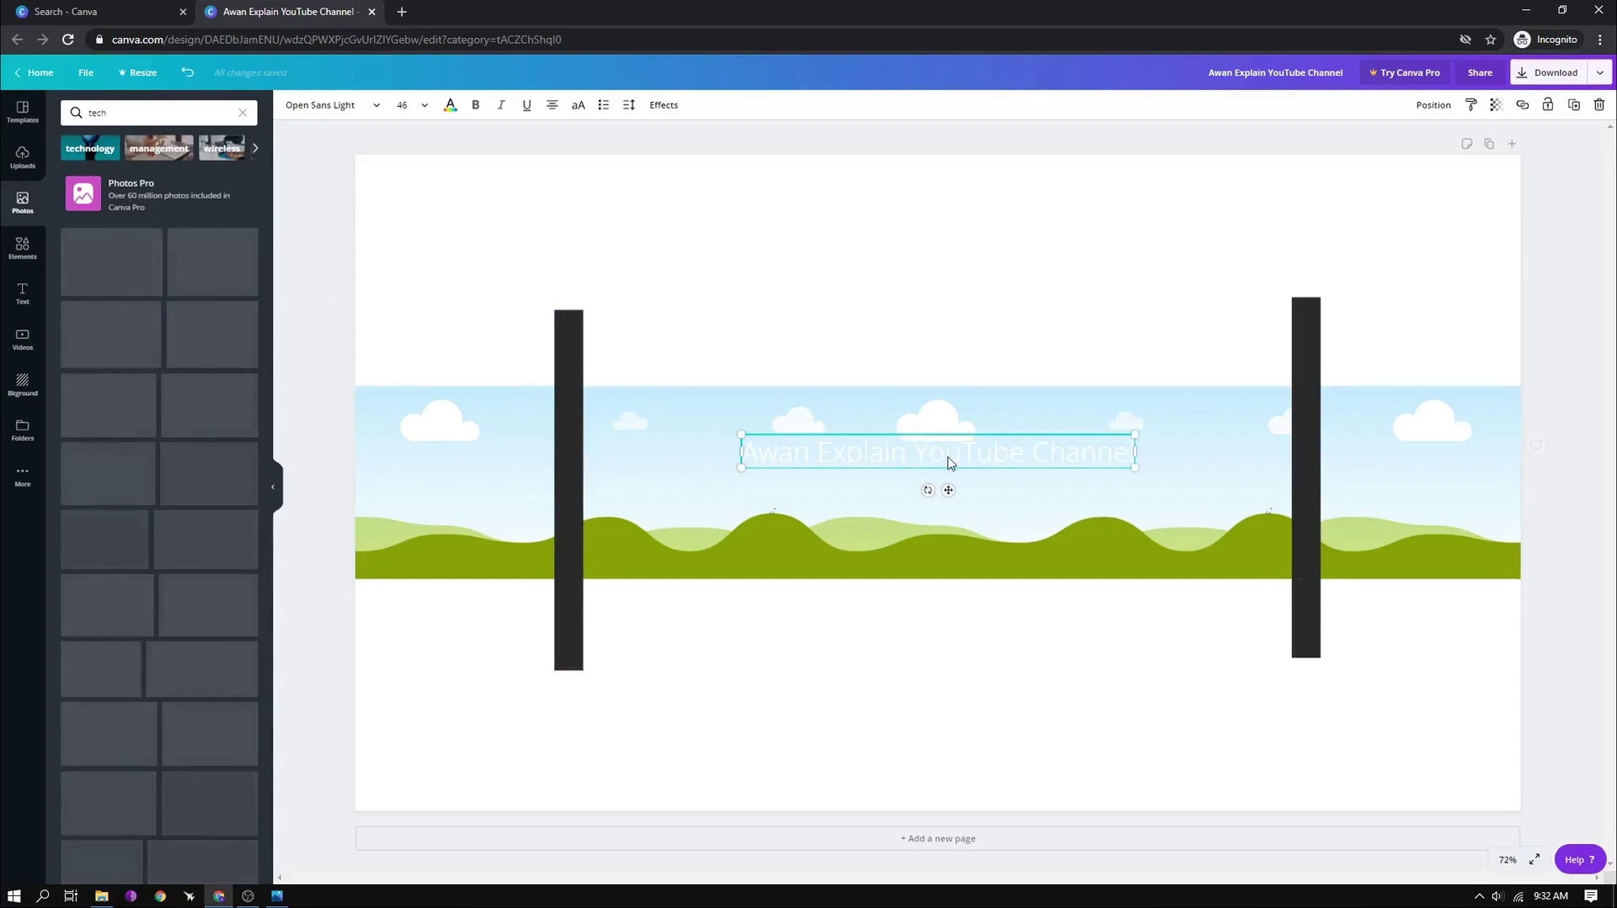
left_click_drag(966, 459, 966, 438)
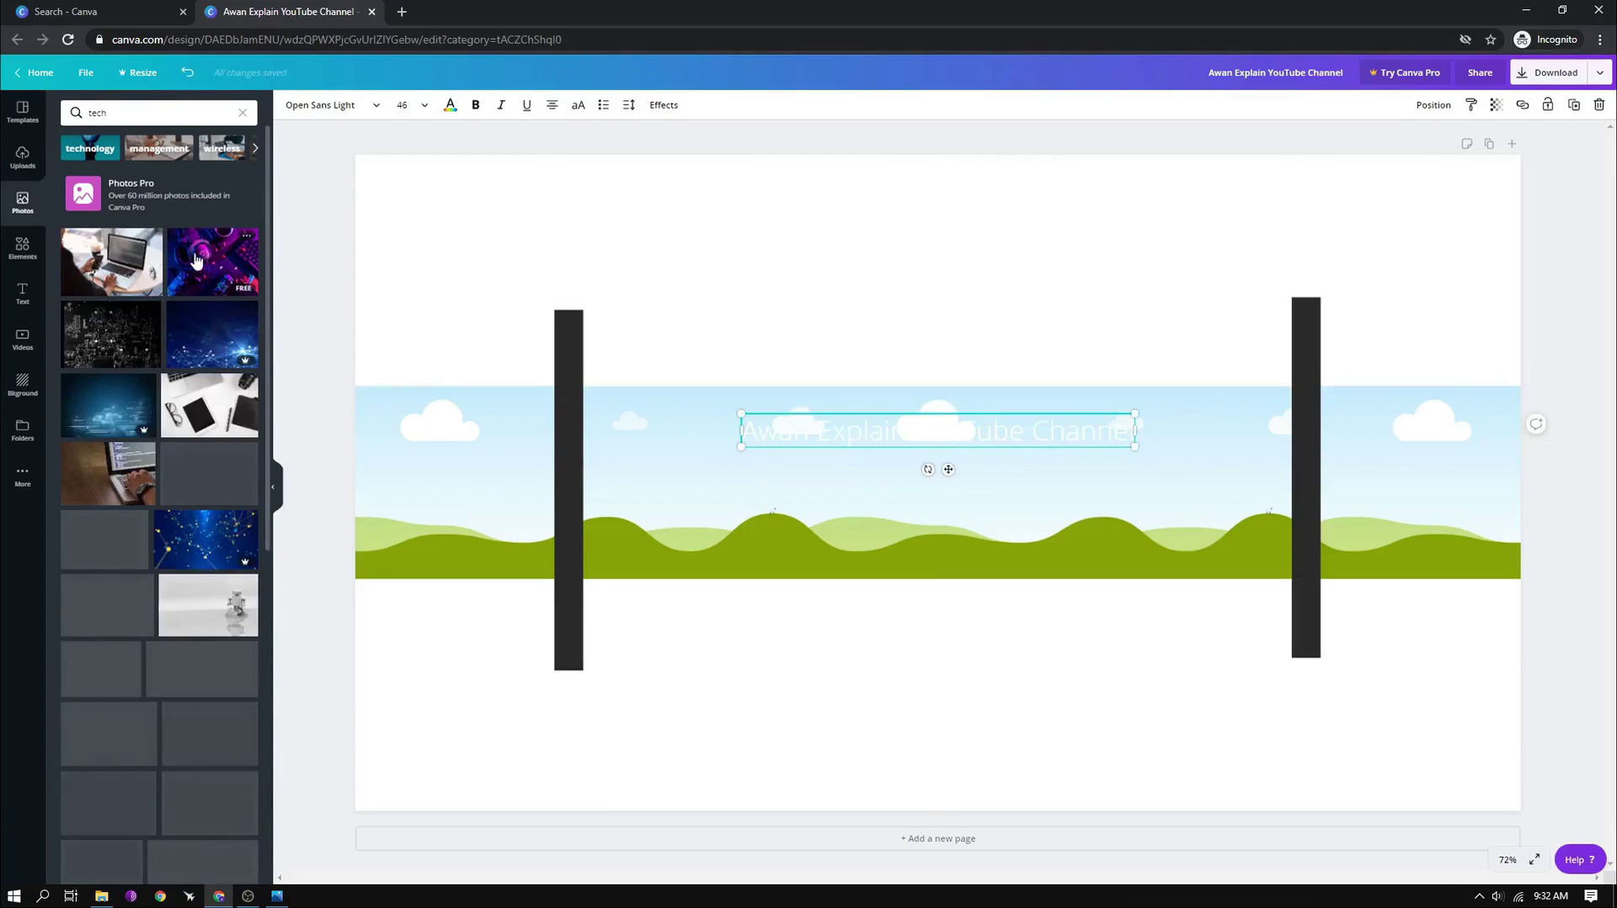
mouse_move(216, 260)
left_mouse_down()
mouse_move(361, 438)
mouse_move(1202, 299)
left_mouse_up()
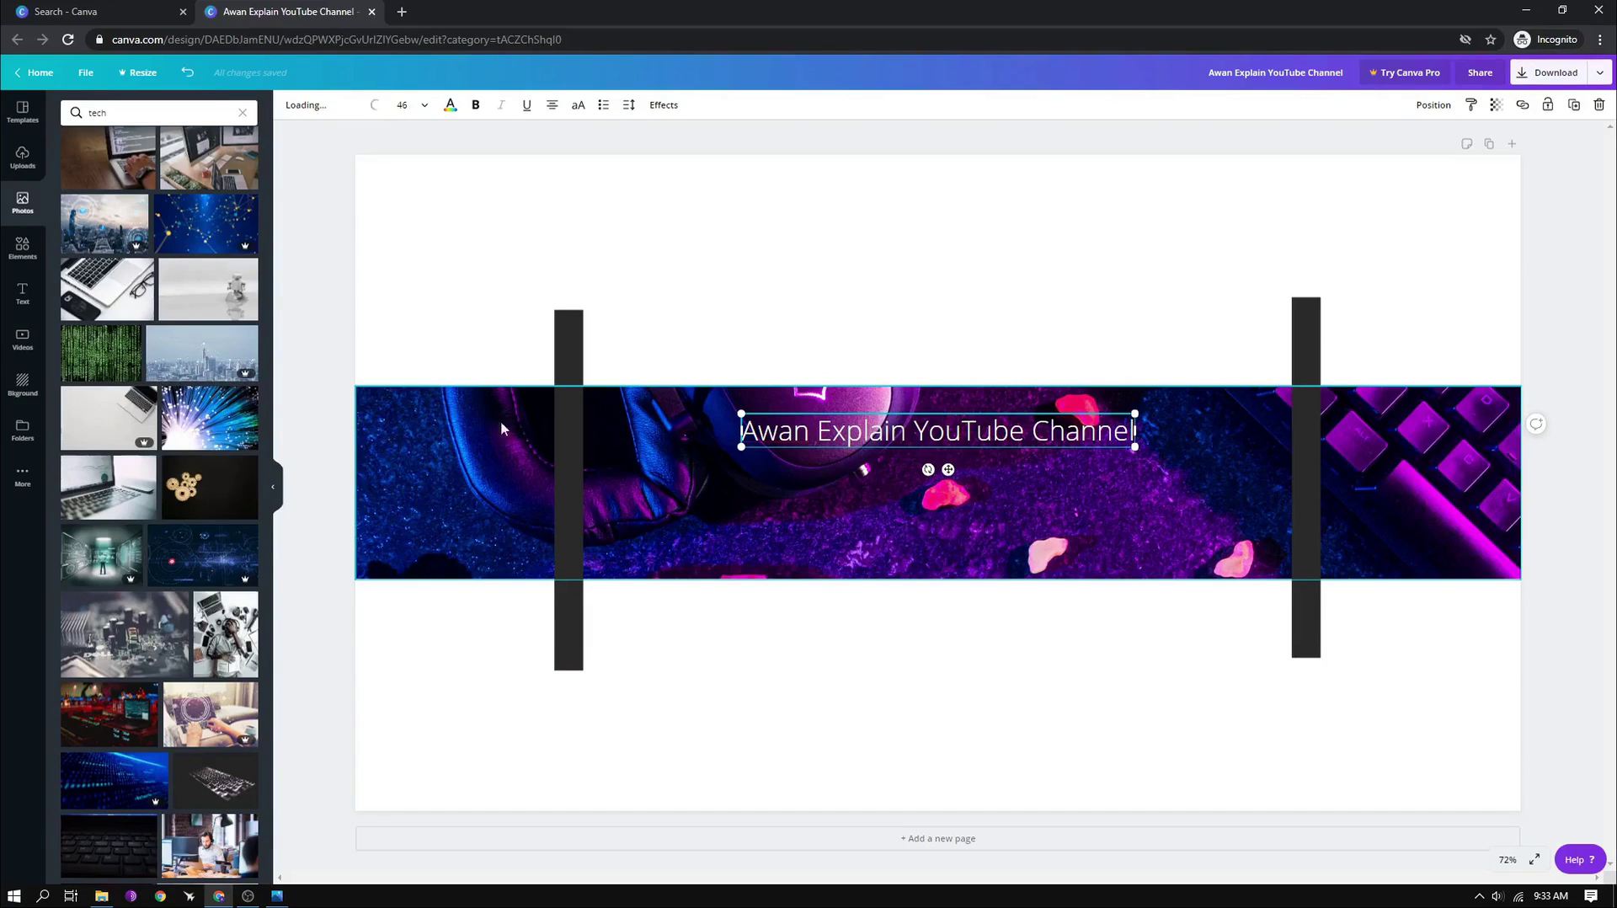
left_click(448, 478)
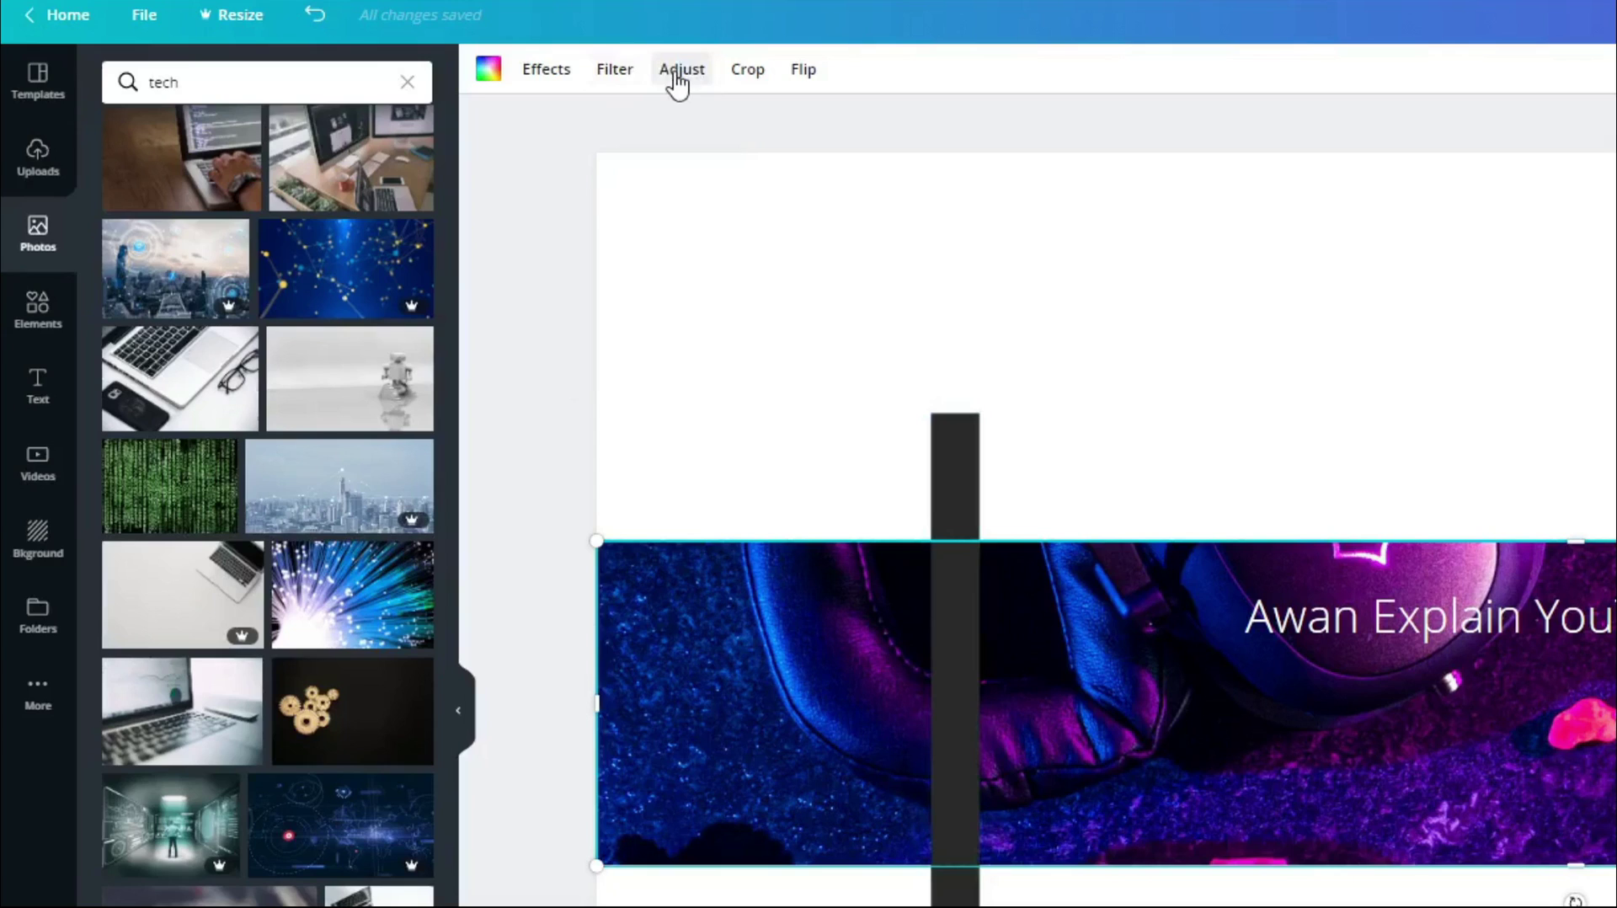
In Adjust, set Brightness 16, Contrast 16, Blur 10, Vignette 87 and Saturation -27
left_click(404, 106)
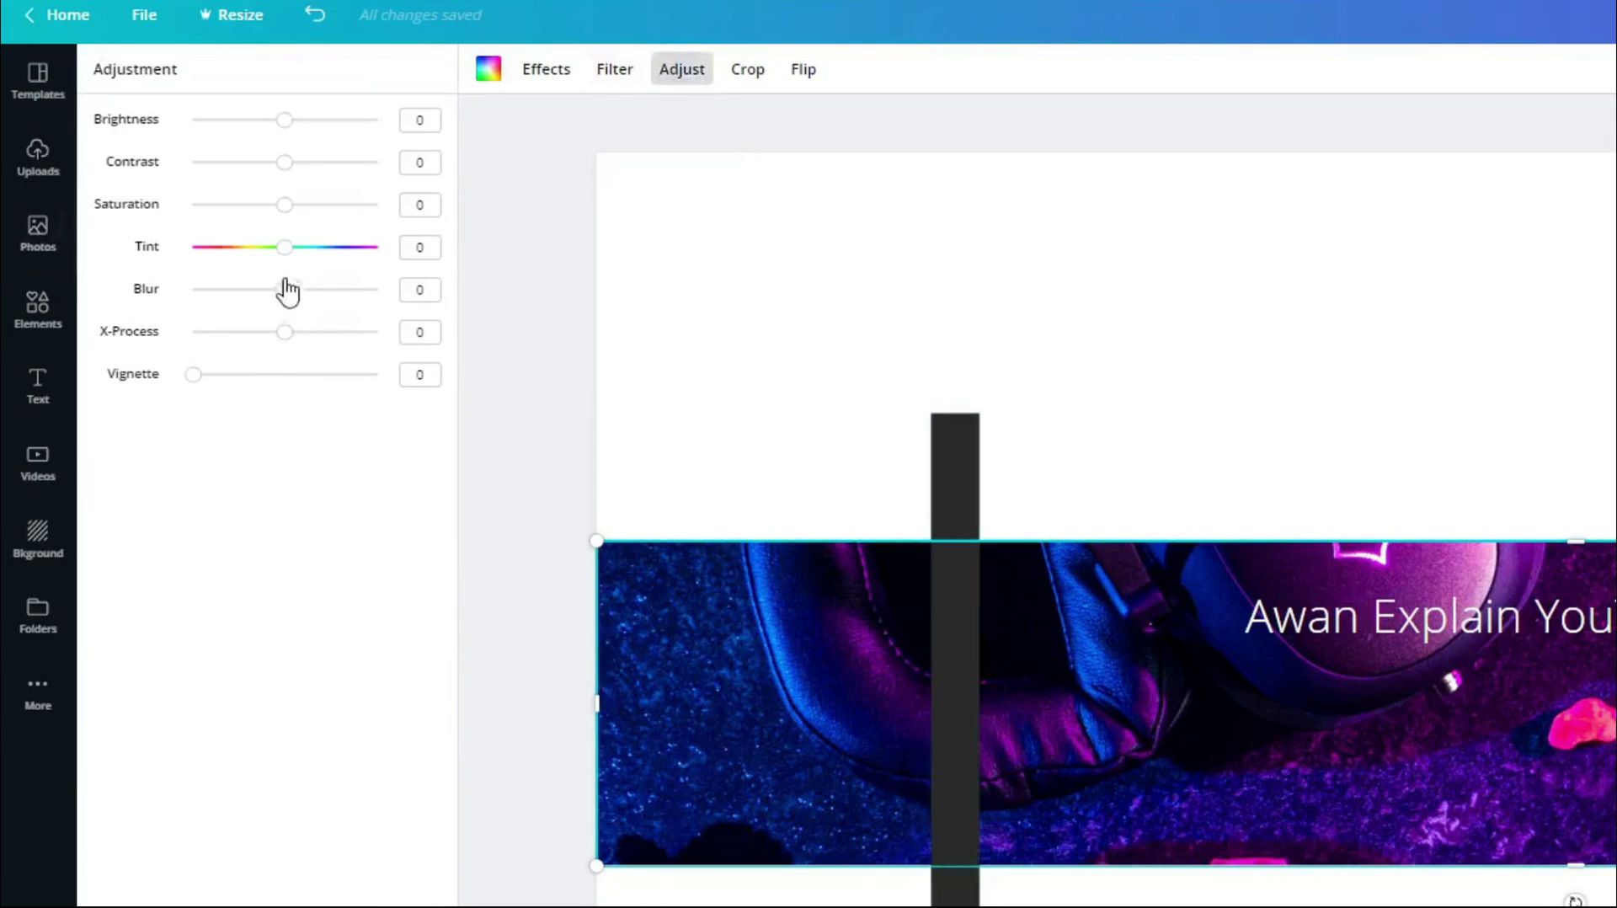
left_click_drag(285, 288, 293, 288)
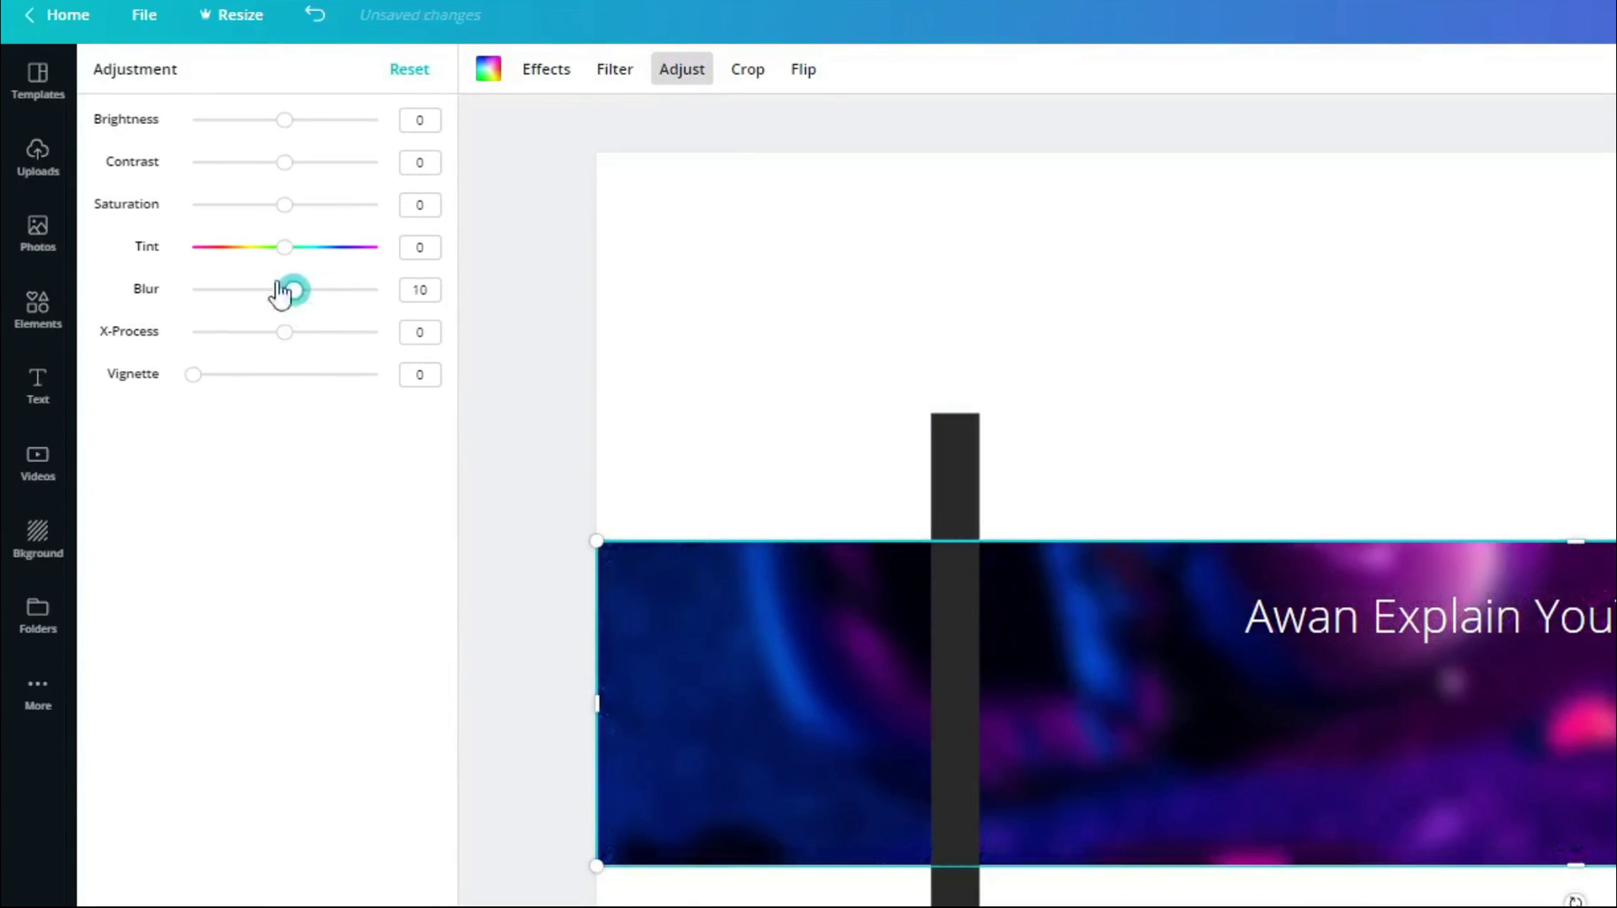
mouse_move(284, 120)
left_mouse_down()
mouse_move(308, 119)
mouse_move(314, 162)
mouse_move(209, 204)
mouse_move(335, 204)
mouse_move(248, 204)
mouse_move(336, 224)
left_mouse_up()
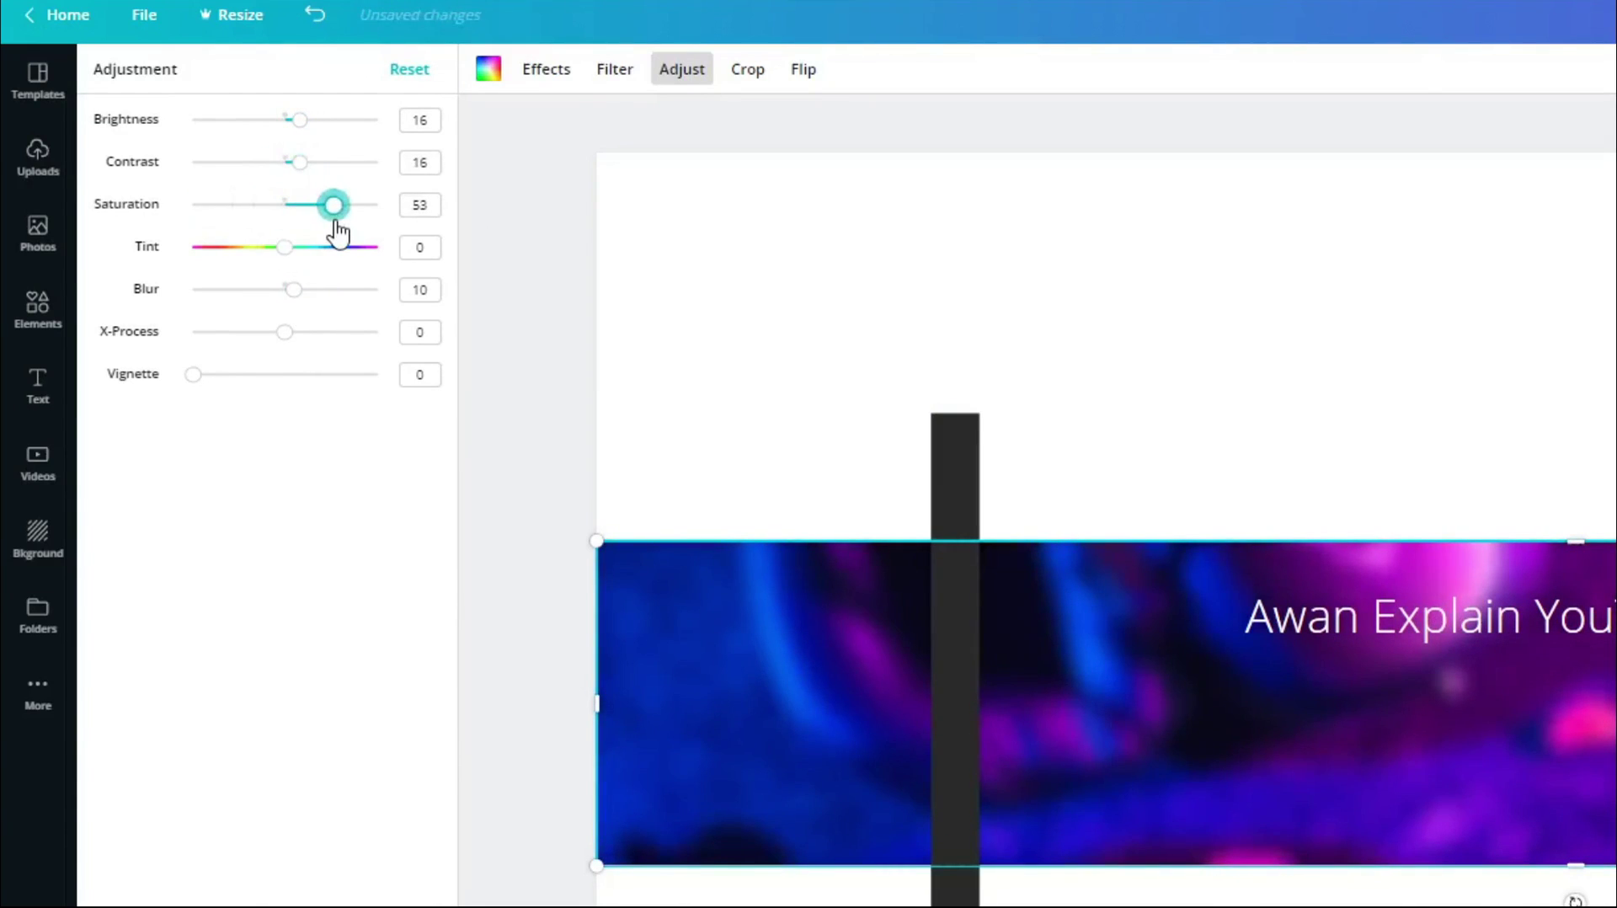
mouse_move(195, 376)
left_mouse_down()
mouse_move(366, 376)
mouse_move(354, 379)
left_mouse_up()
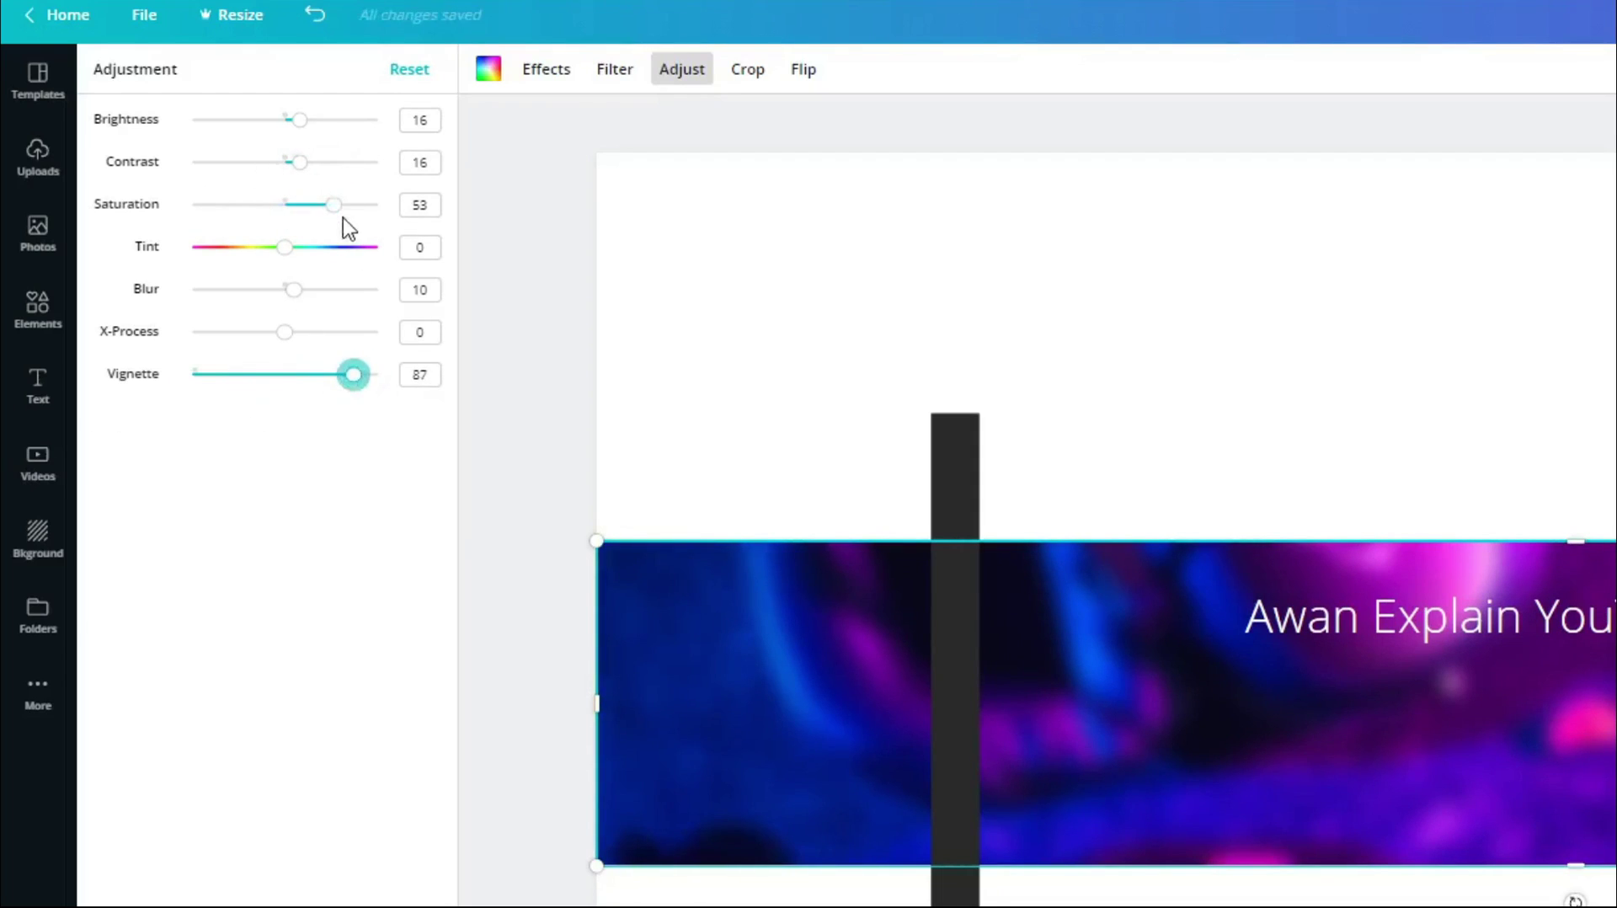
left_click_drag(334, 205, 260, 205)
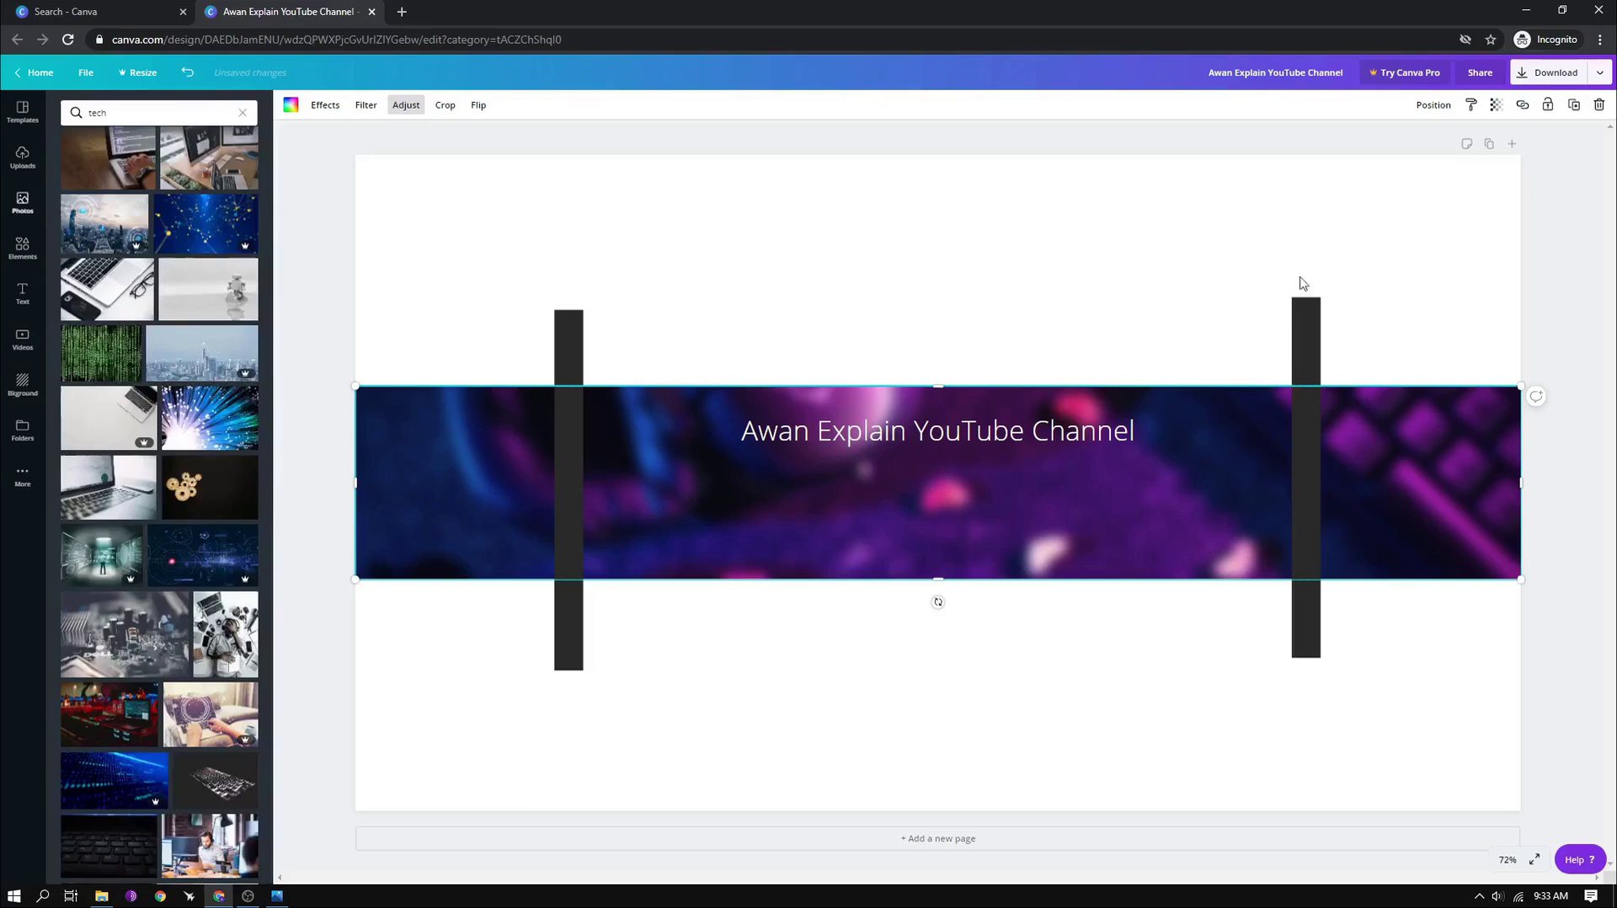
left_click(943, 433)
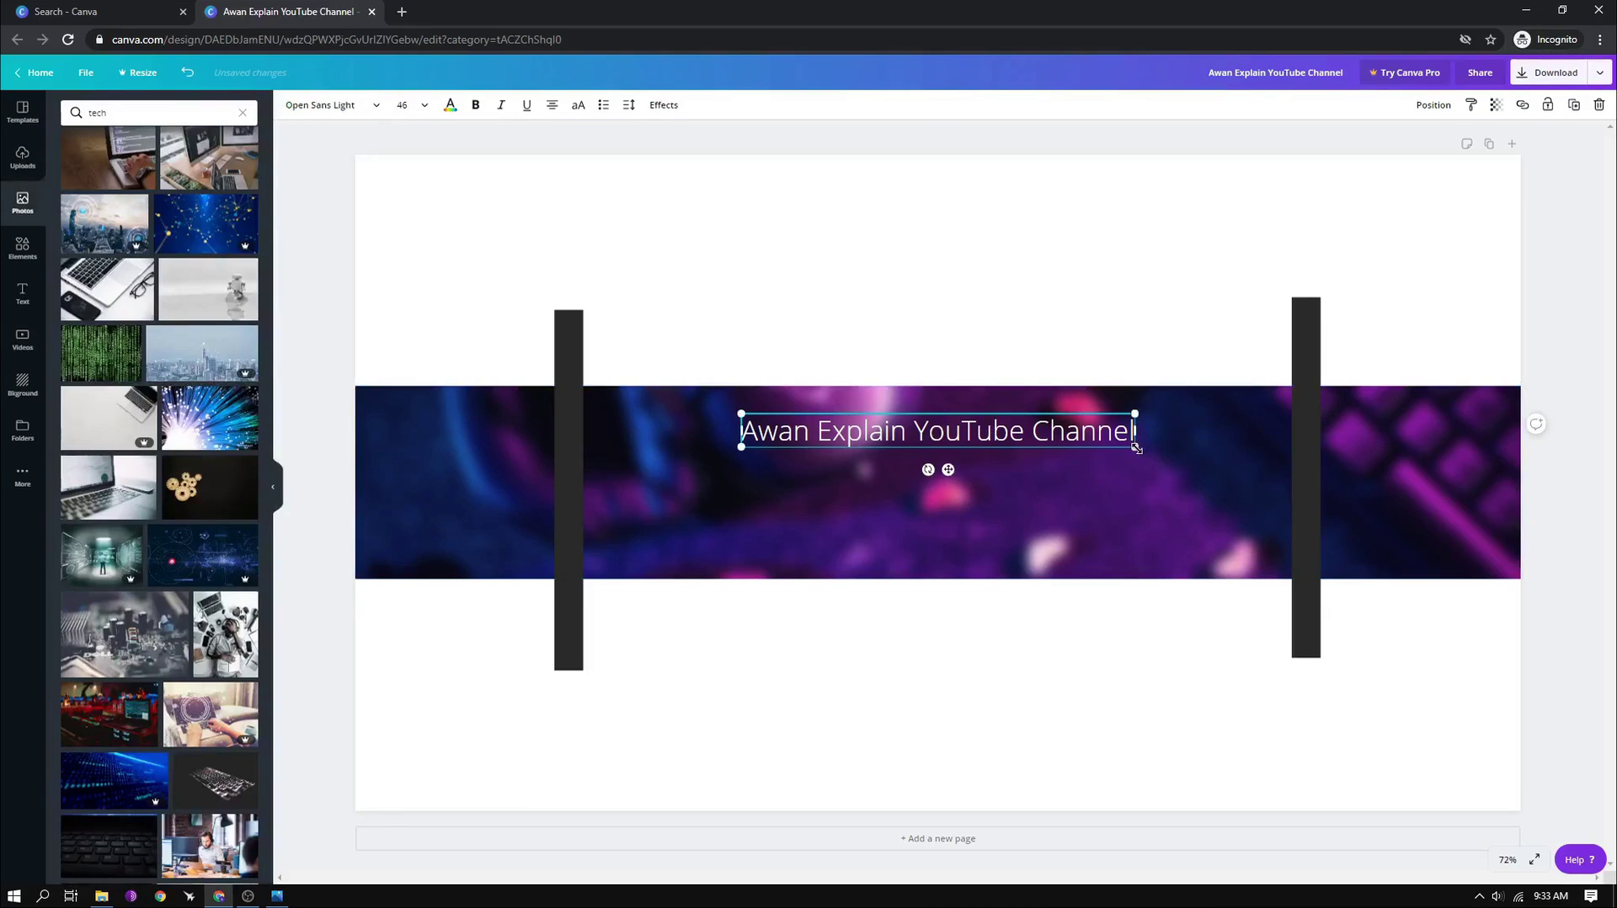
Enlarge the banner title to font size 76 and re-centre it on the banner
left_click_drag(1136, 447, 1271, 459)
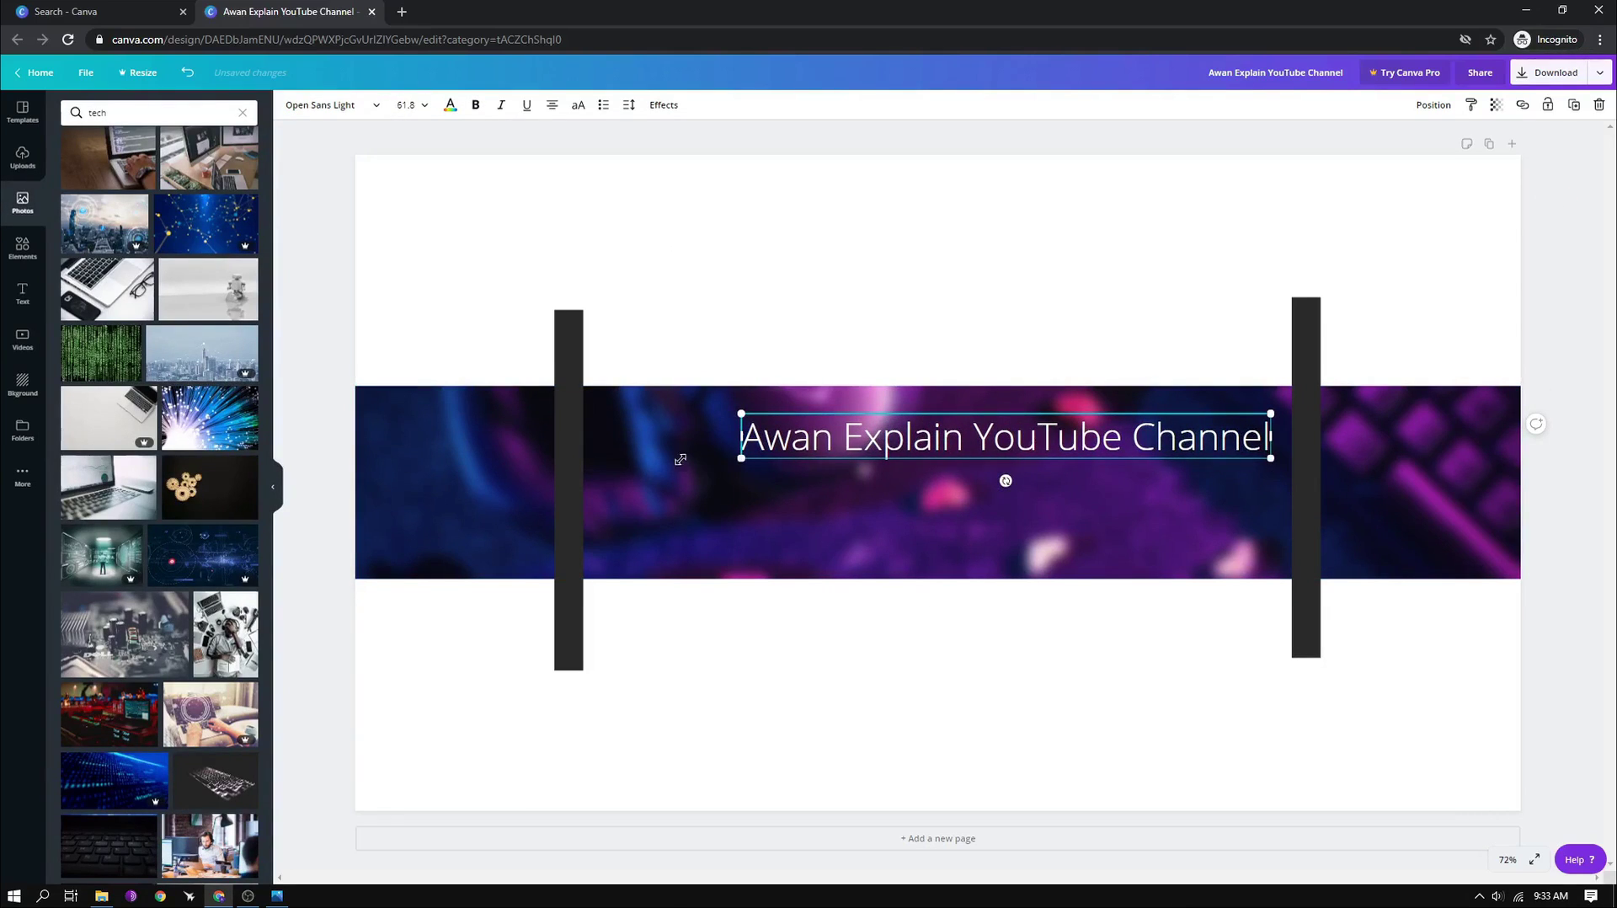
left_click_drag(680, 459, 620, 468)
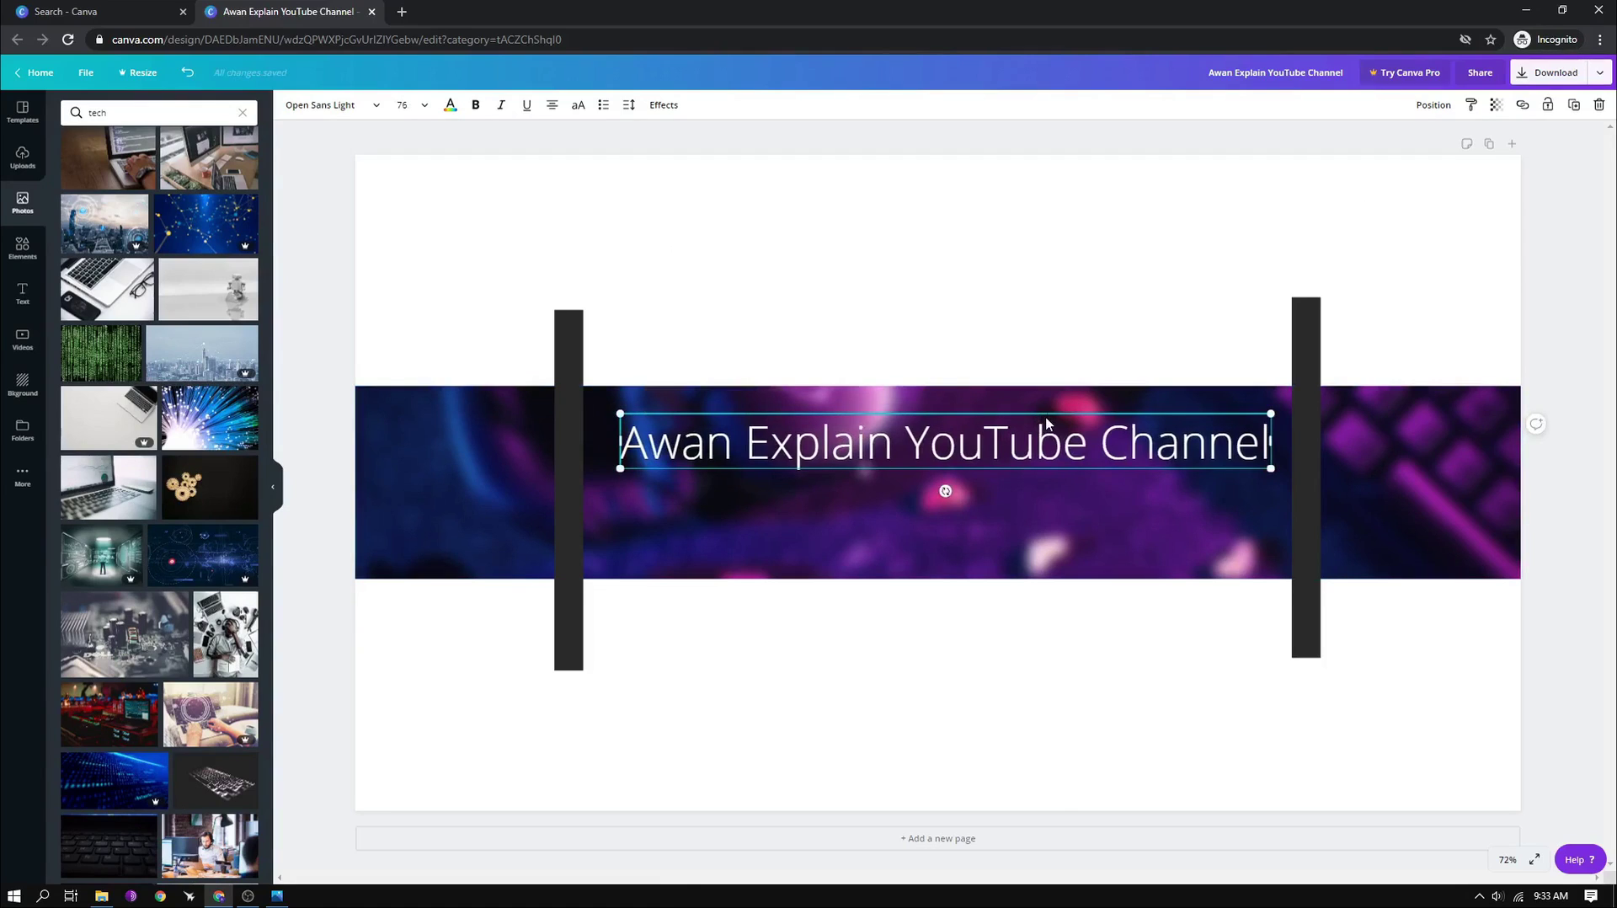
left_click_drag(1061, 408, 1053, 409)
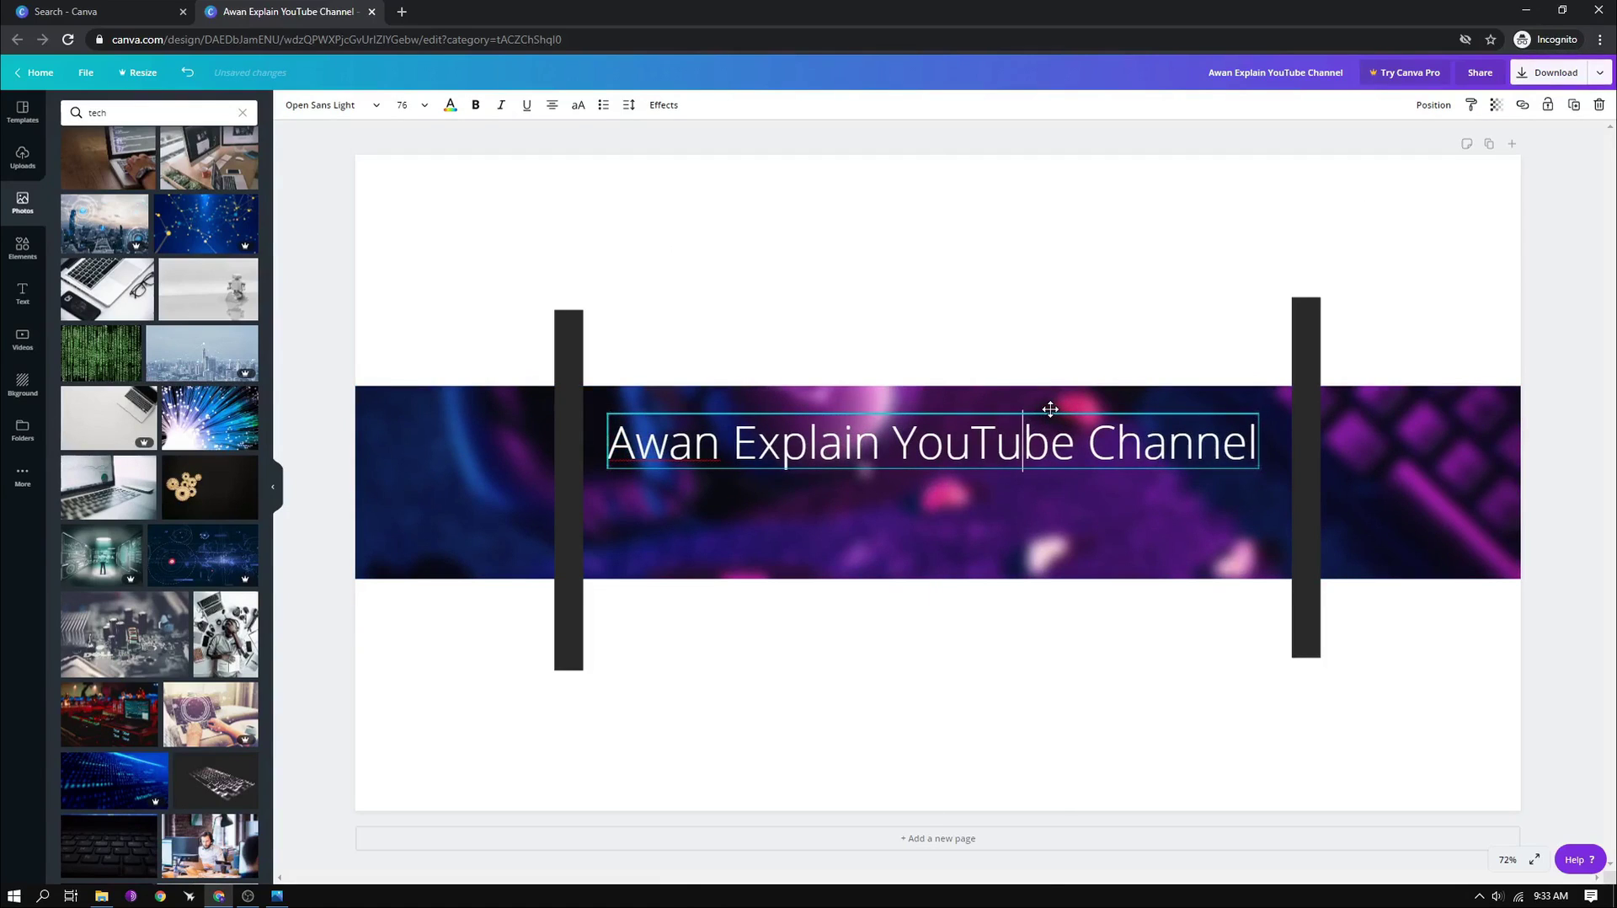
left_click(440, 591)
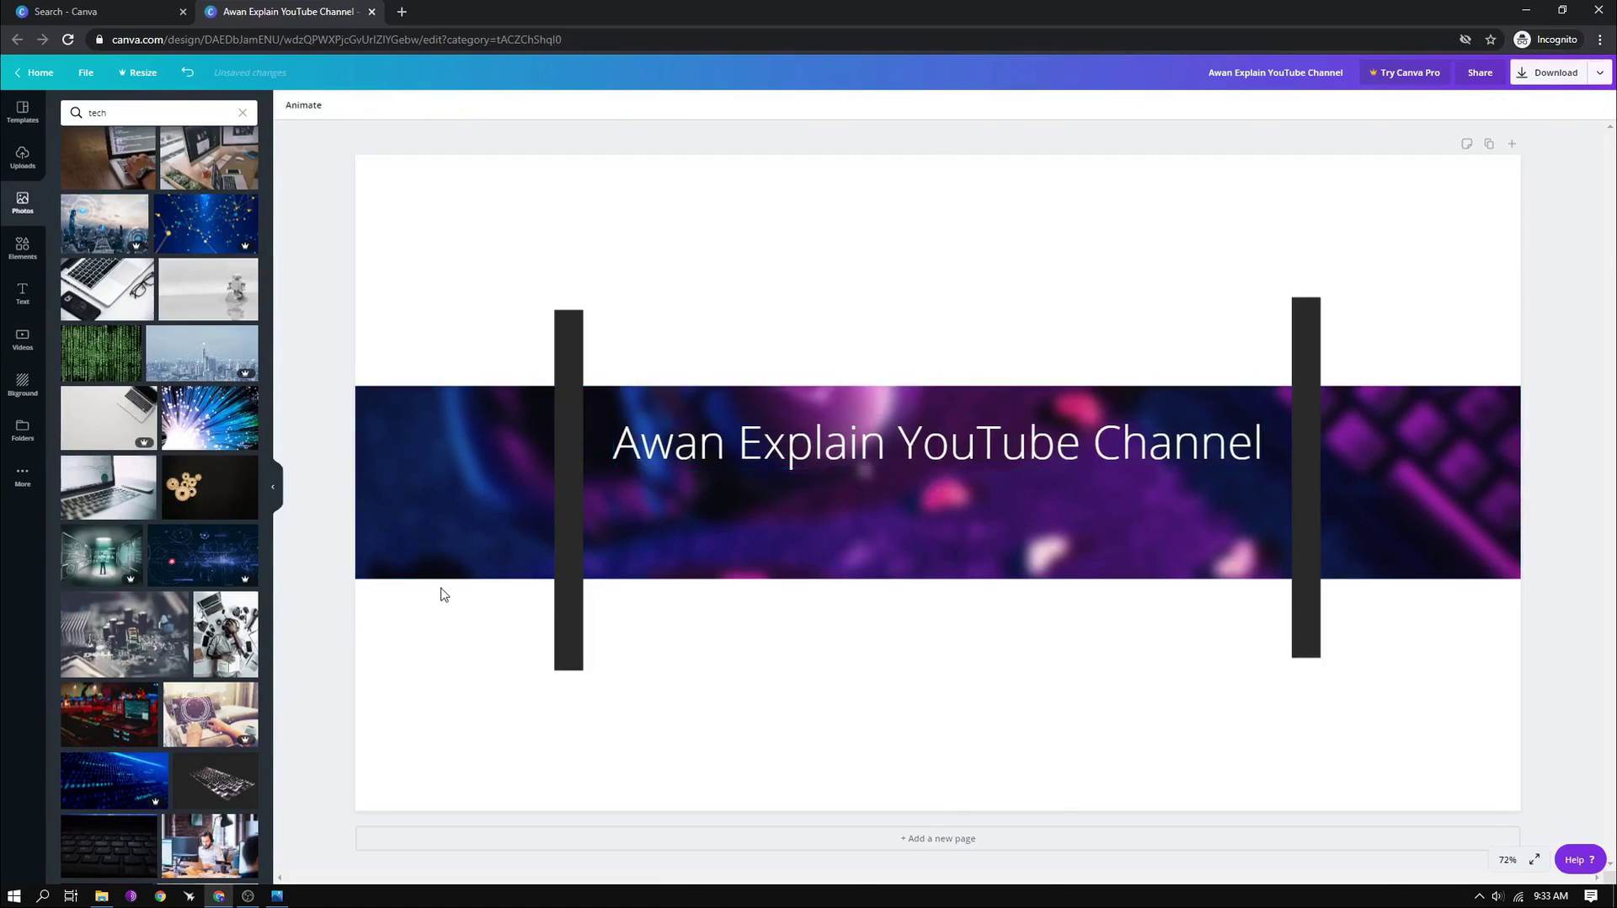
left_click(528, 546)
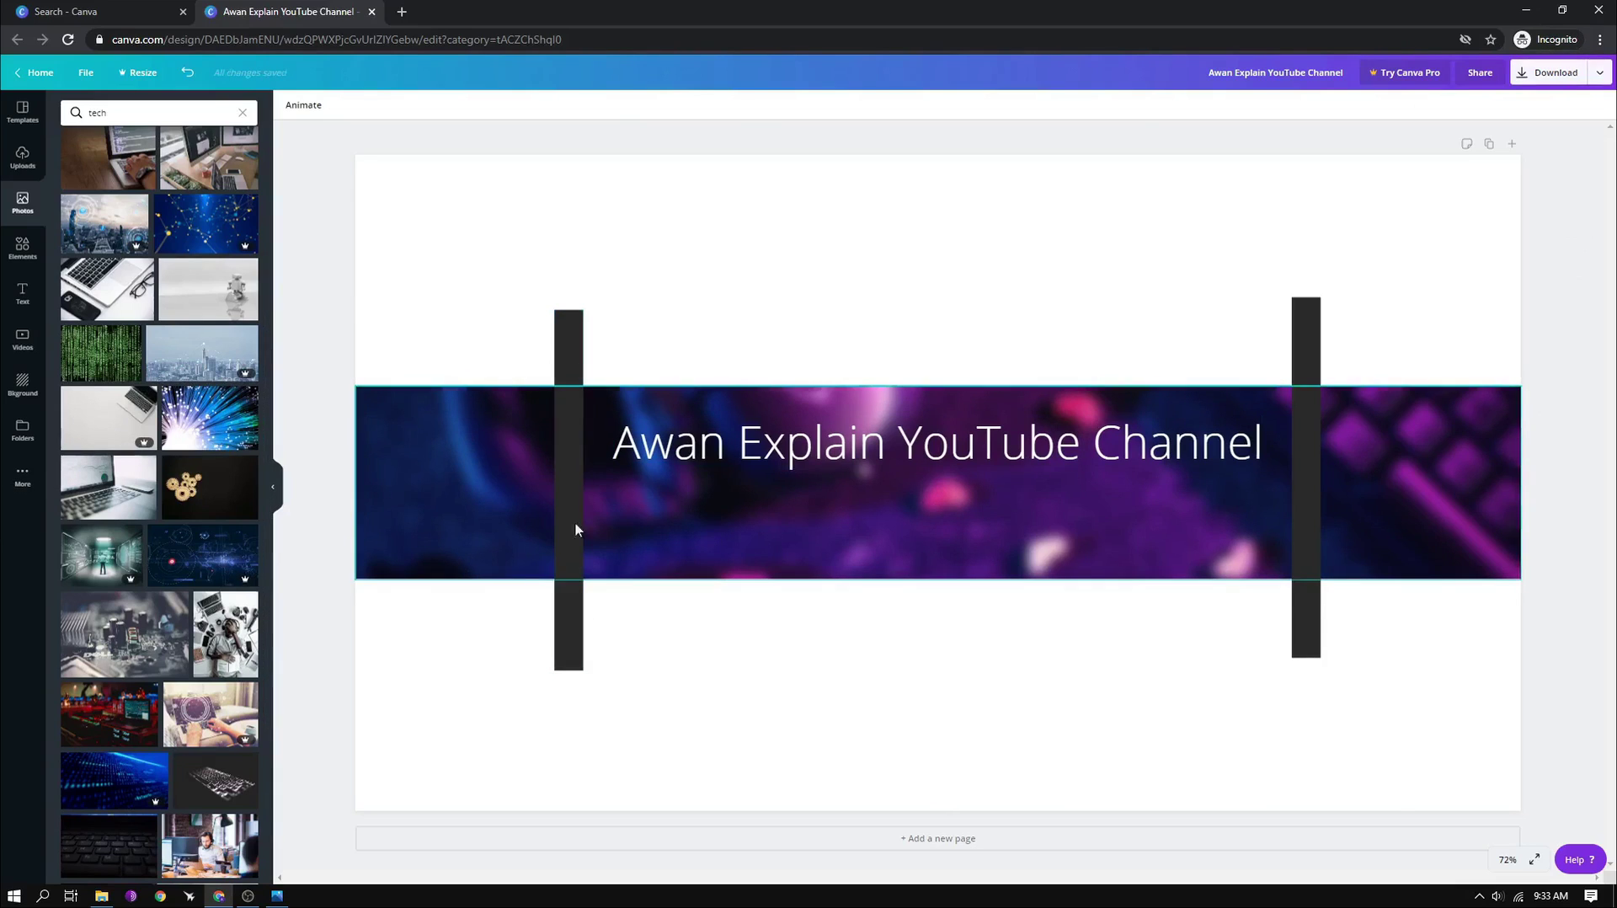
left_click(22, 295)
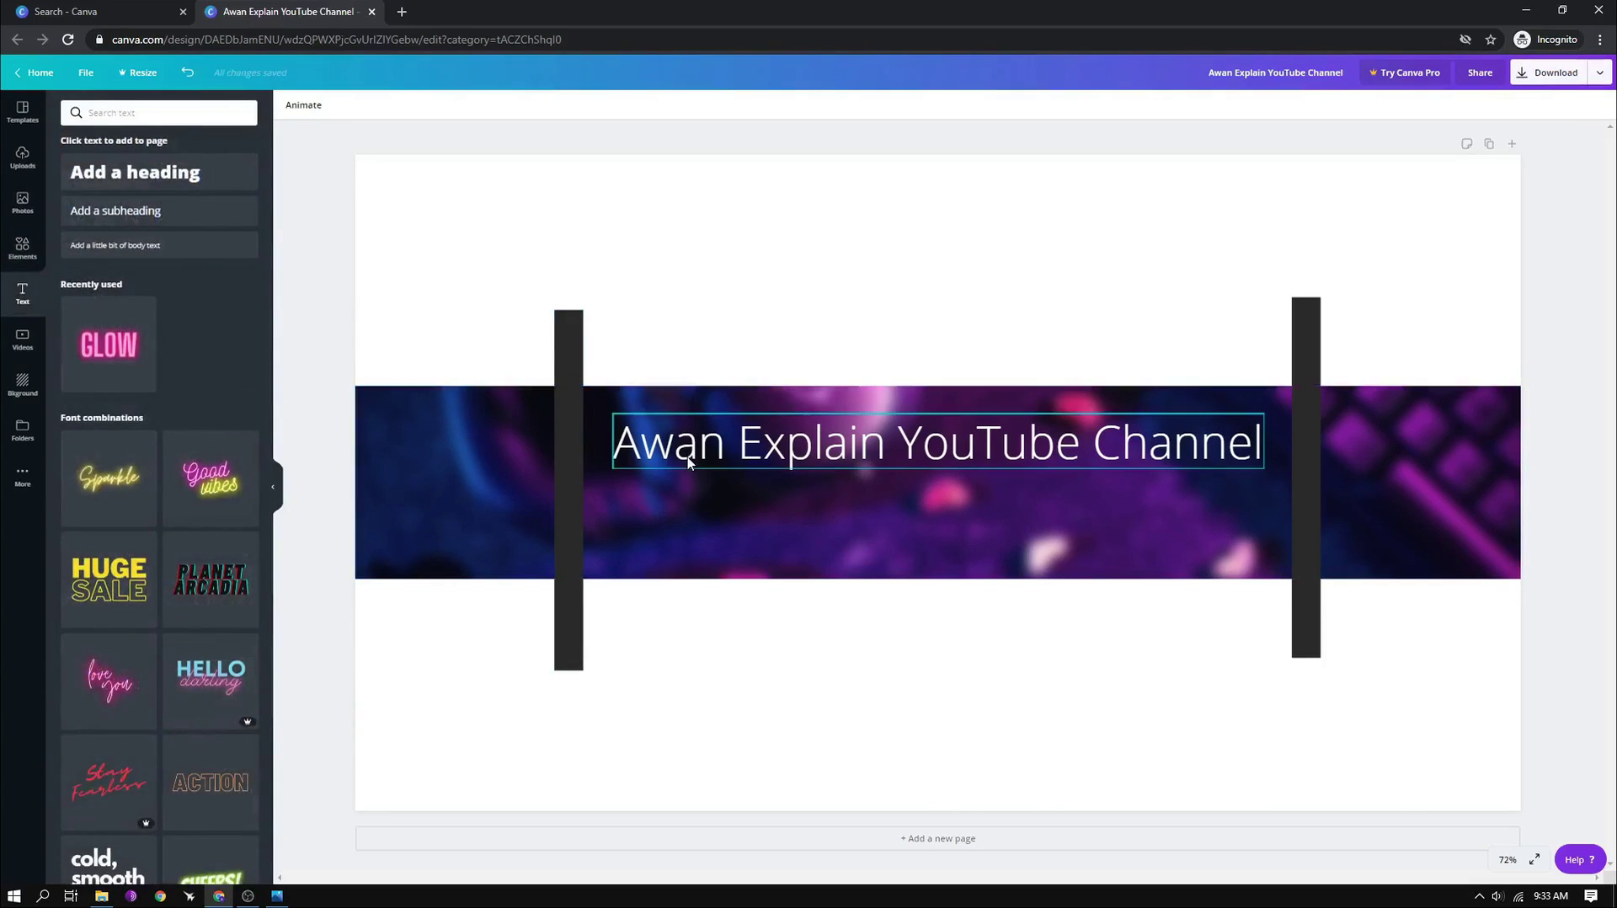
Search the Elements library for 'computer' graphics
left_click(22, 249)
left_click(134, 111)
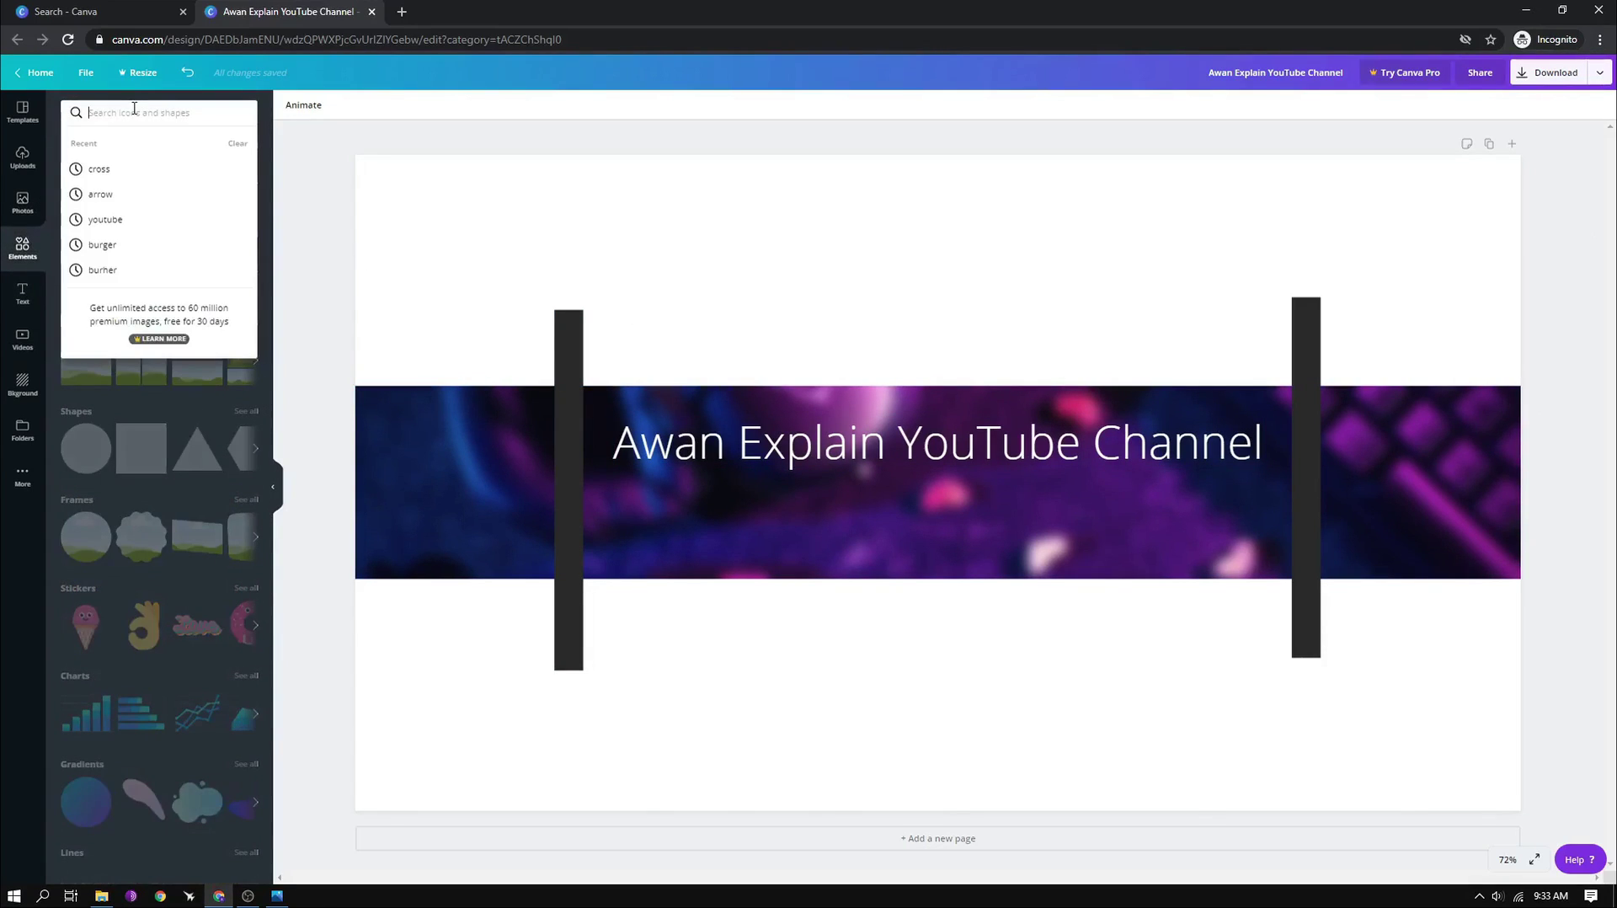
type("computer")
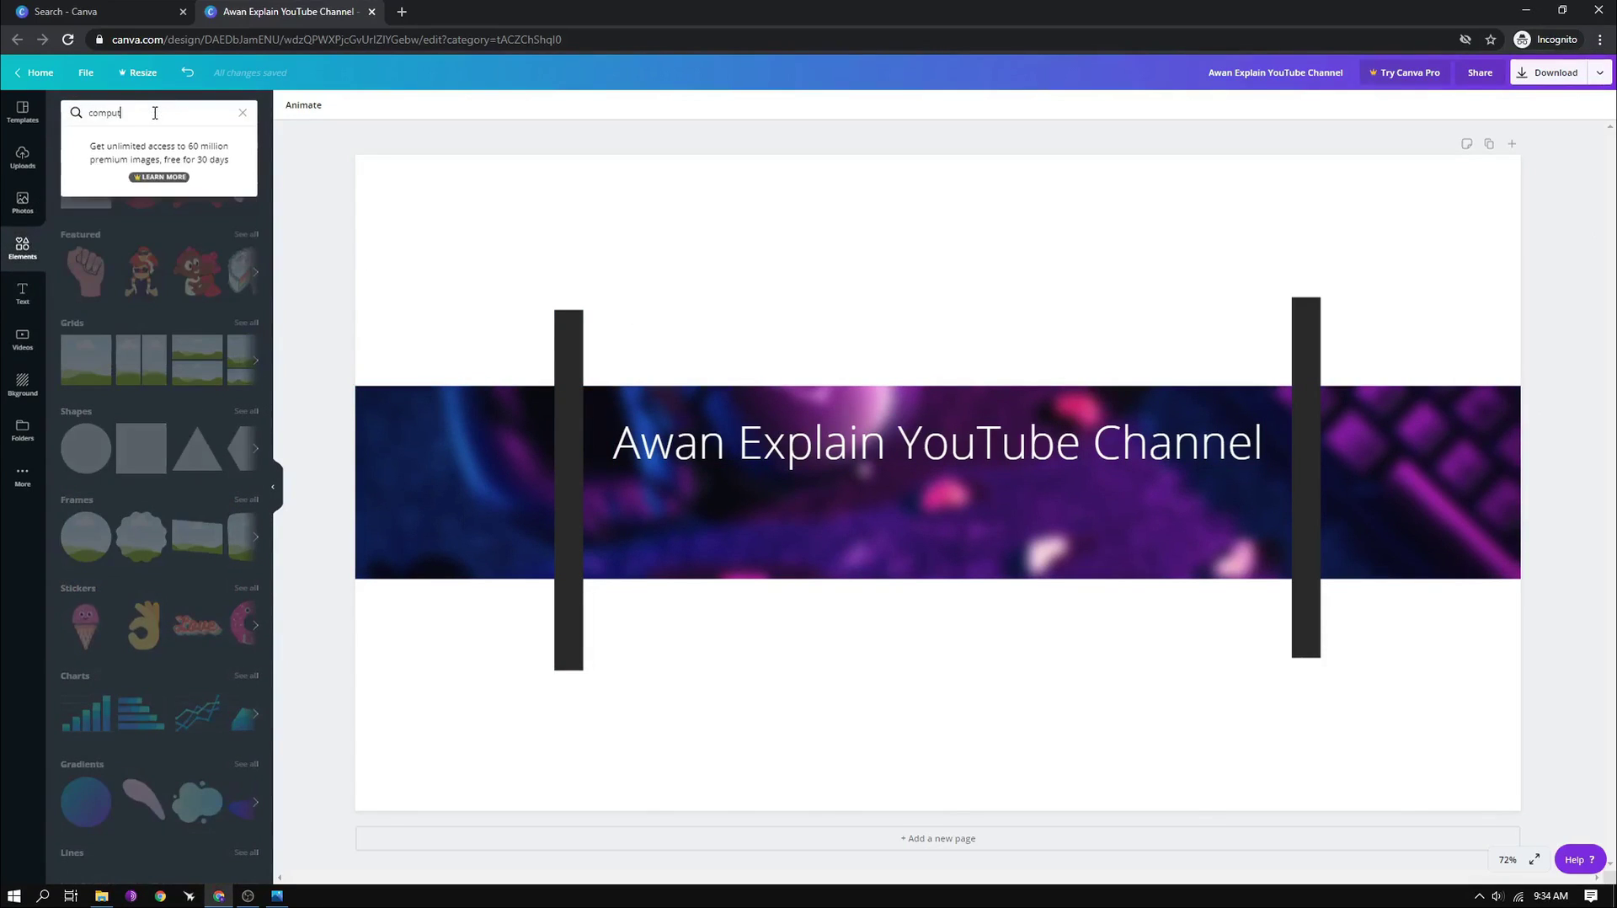
key("Return")
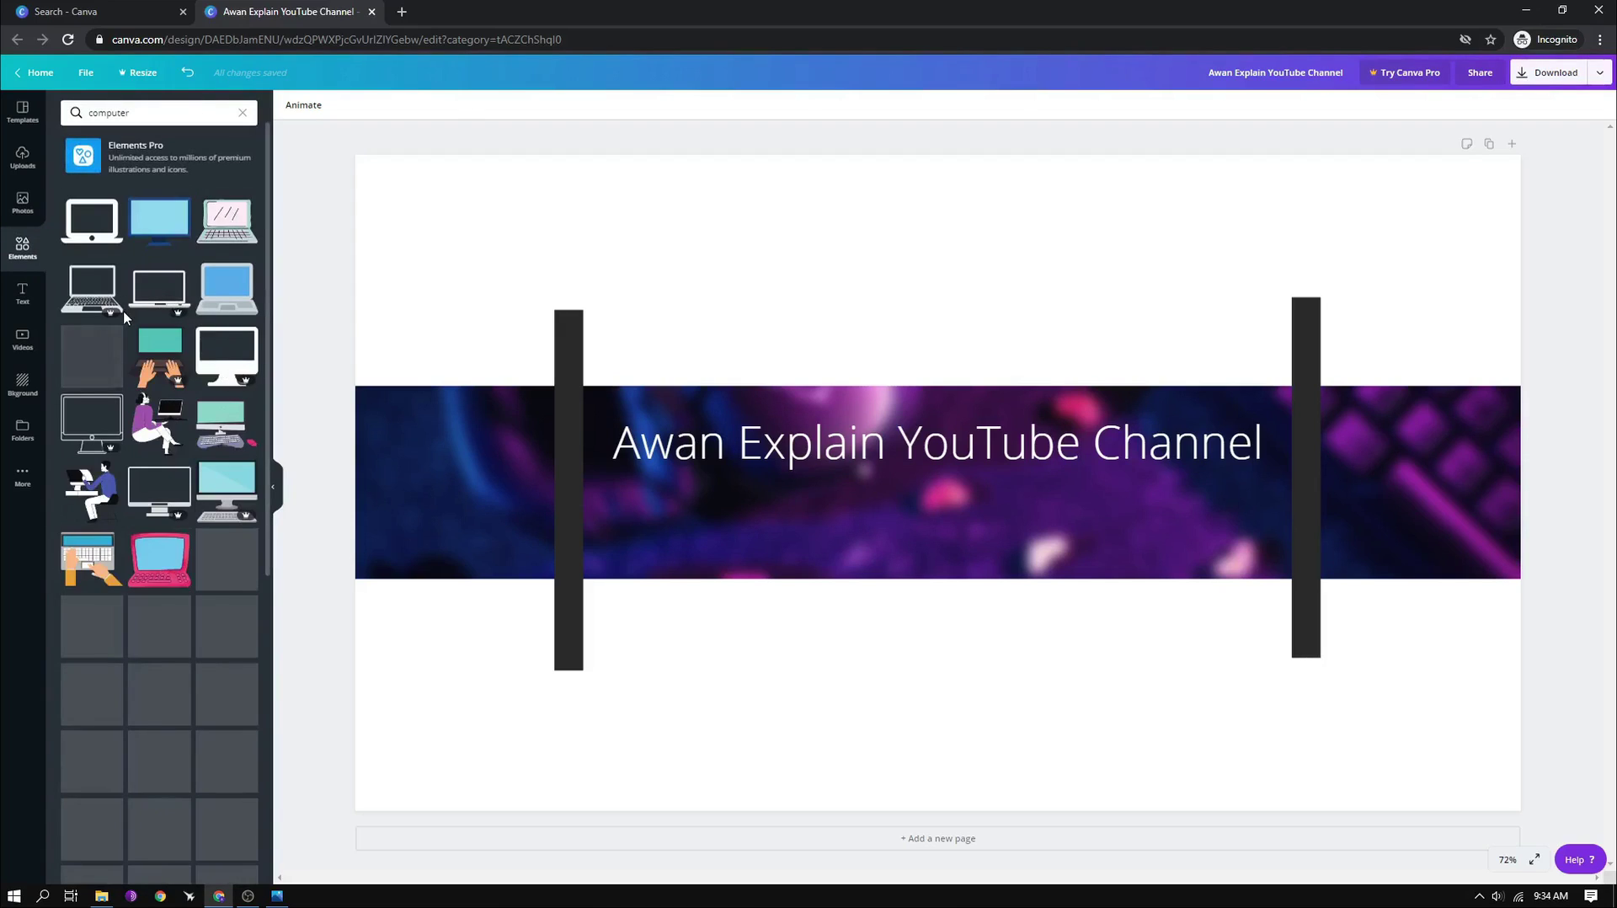
mouse_move(87, 558)
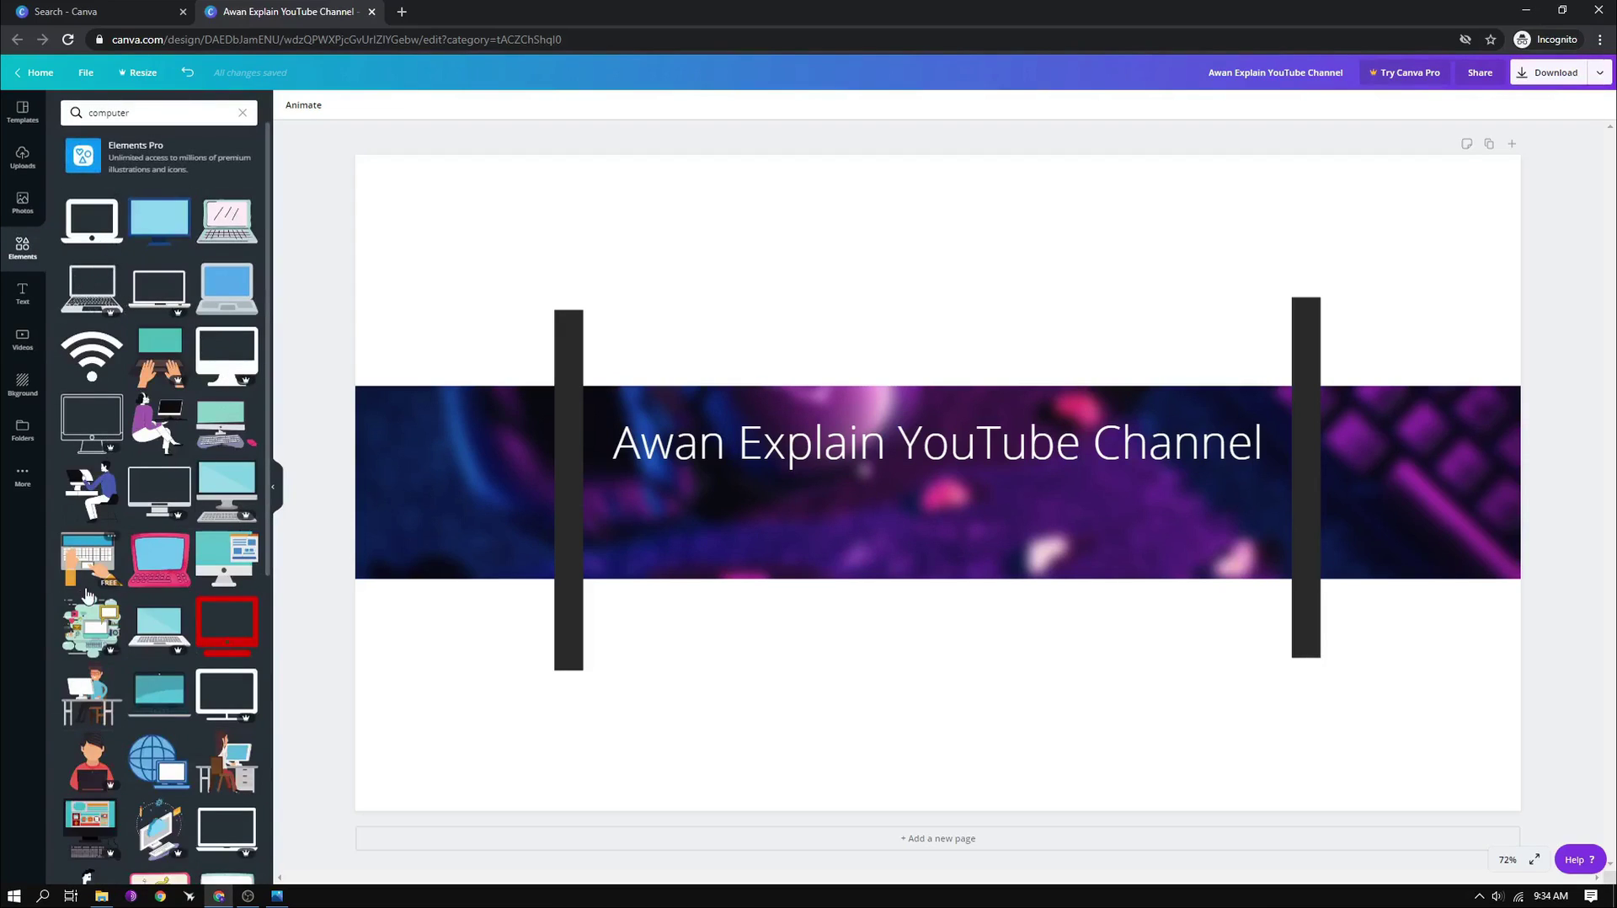
Place a small keyboard-hands laptop below the title and nudge the title up slightly
left_click_drag(77, 568, 959, 526)
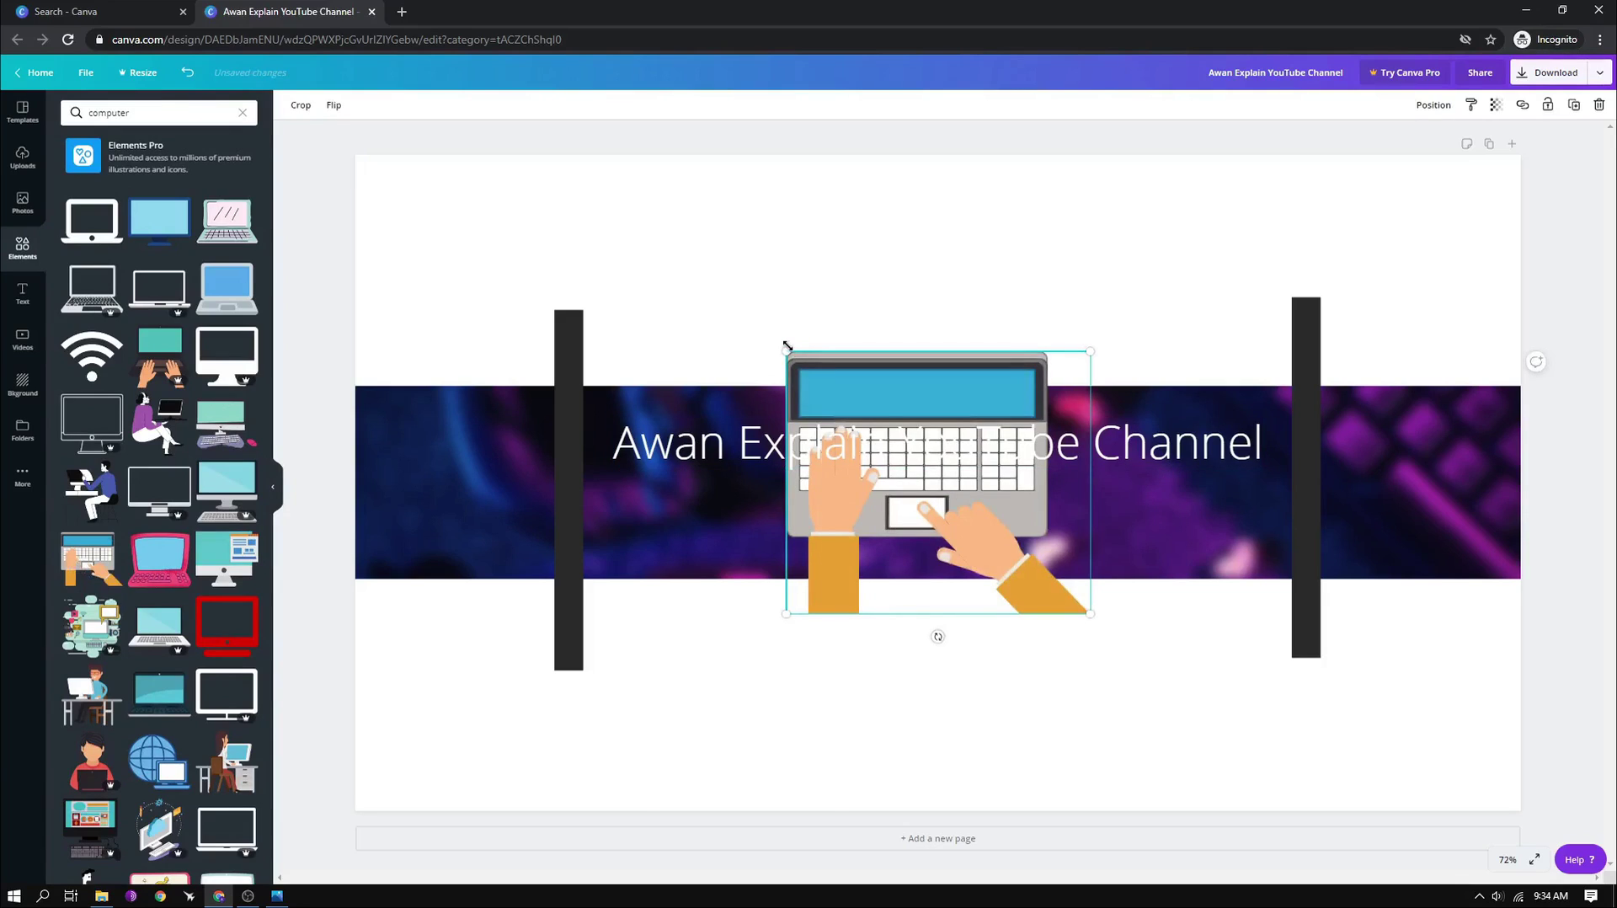
mouse_move(786, 346)
left_mouse_down()
mouse_move(945, 486)
mouse_move(951, 528)
mouse_move(925, 506)
left_mouse_up()
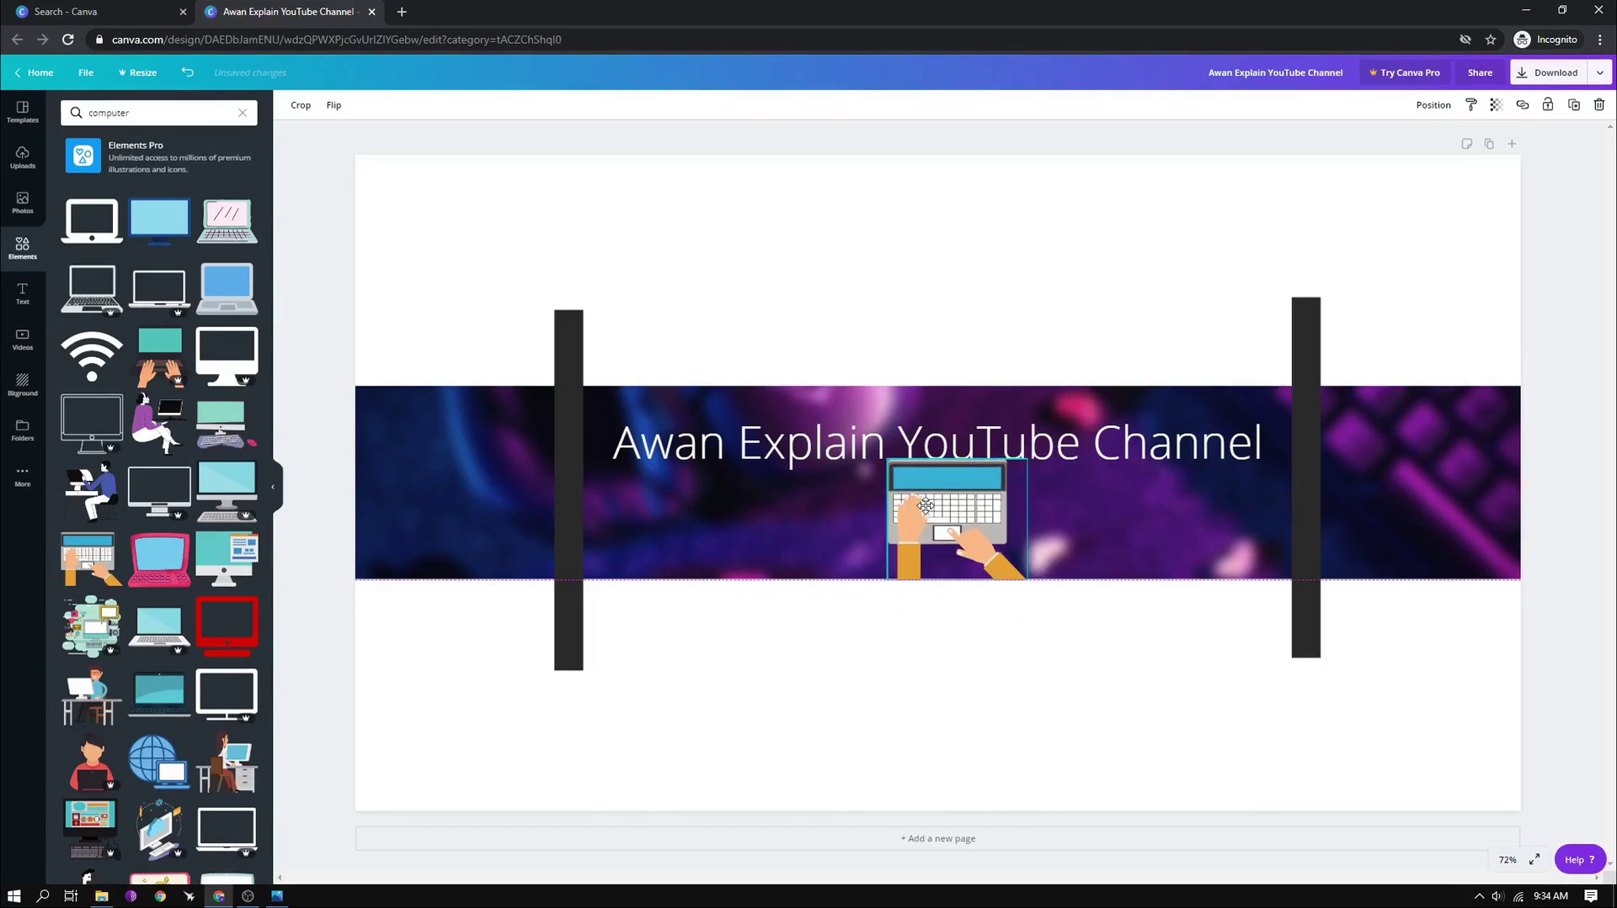
left_click_drag(1023, 438, 1015, 414)
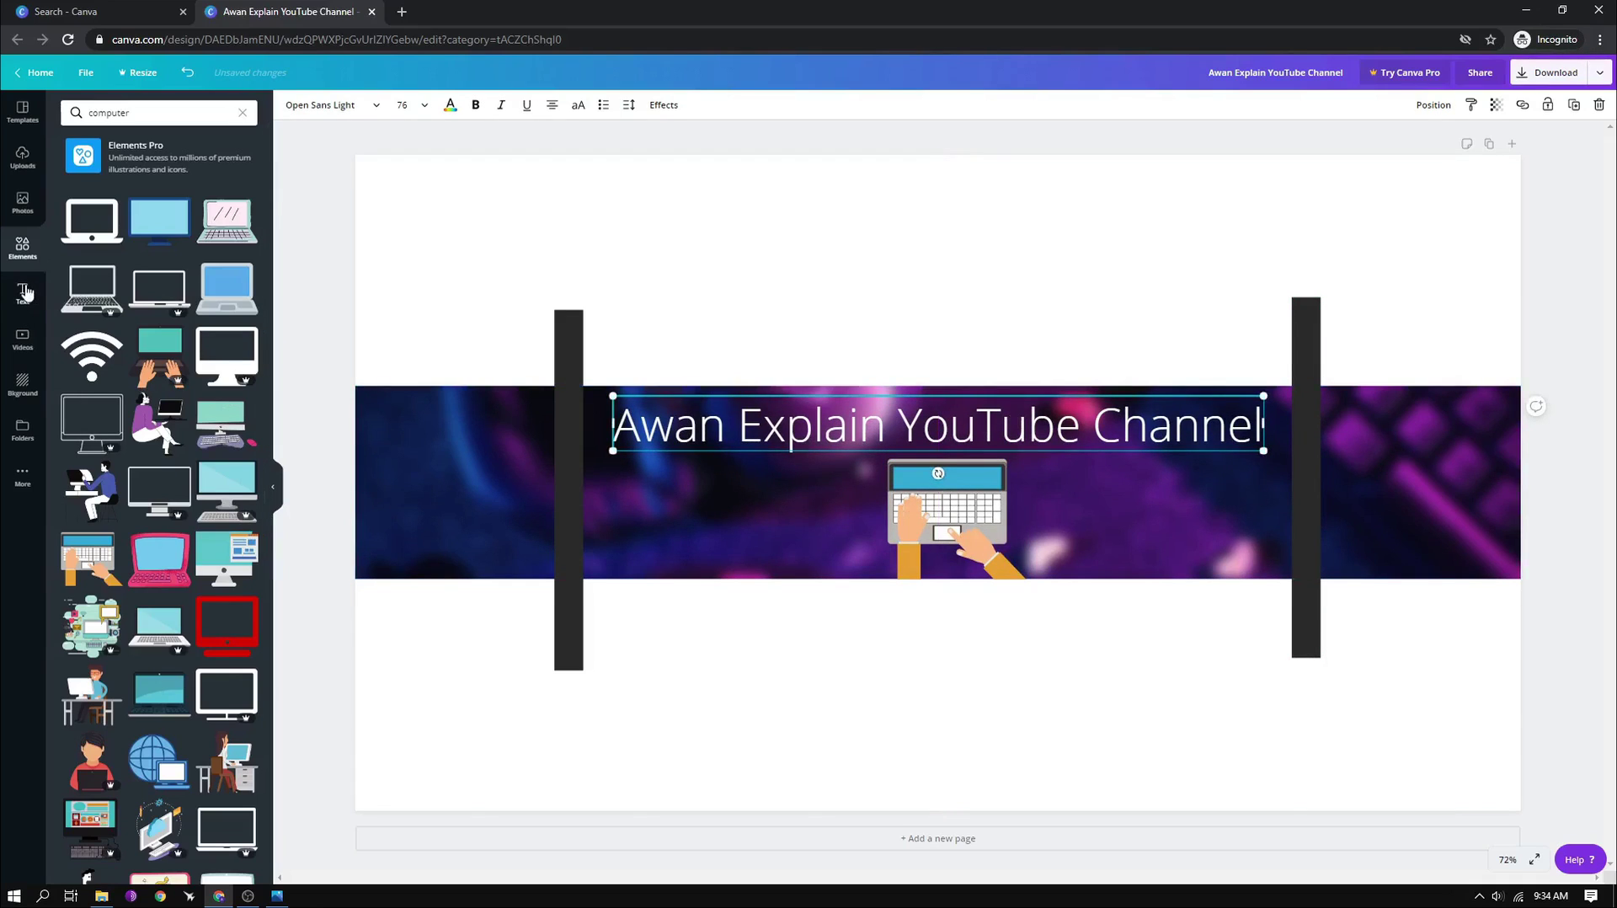
Add a narrow 'Tech Videos Every Day' body-text tagline to the right of the laptop
left_click(23, 292)
left_click(109, 245)
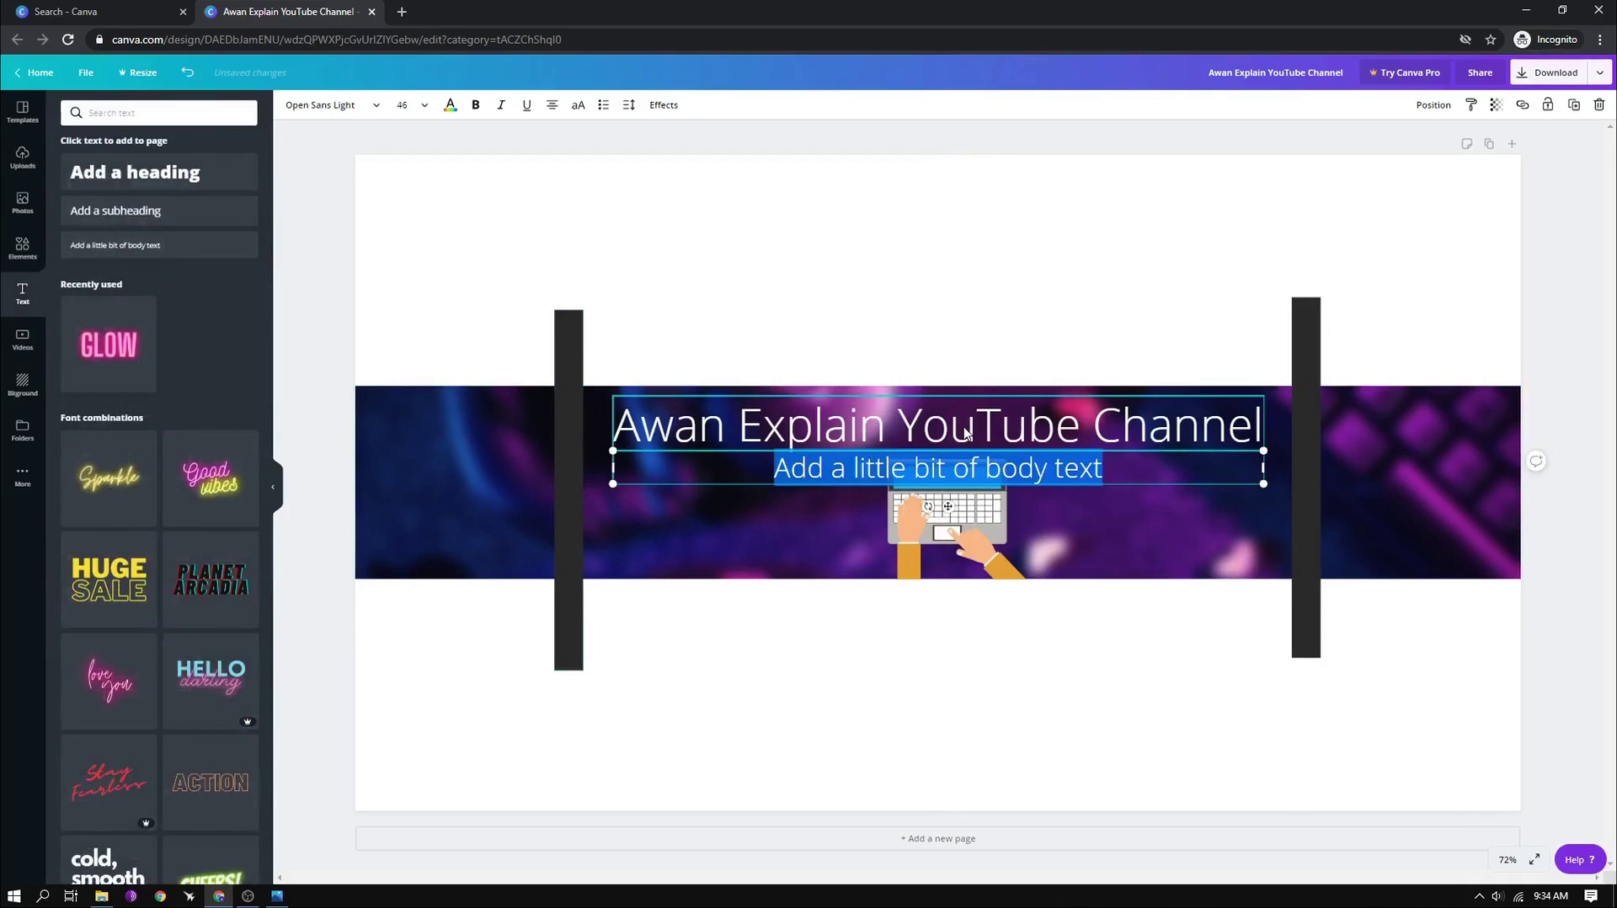
key("BackSpace")
type("Te")
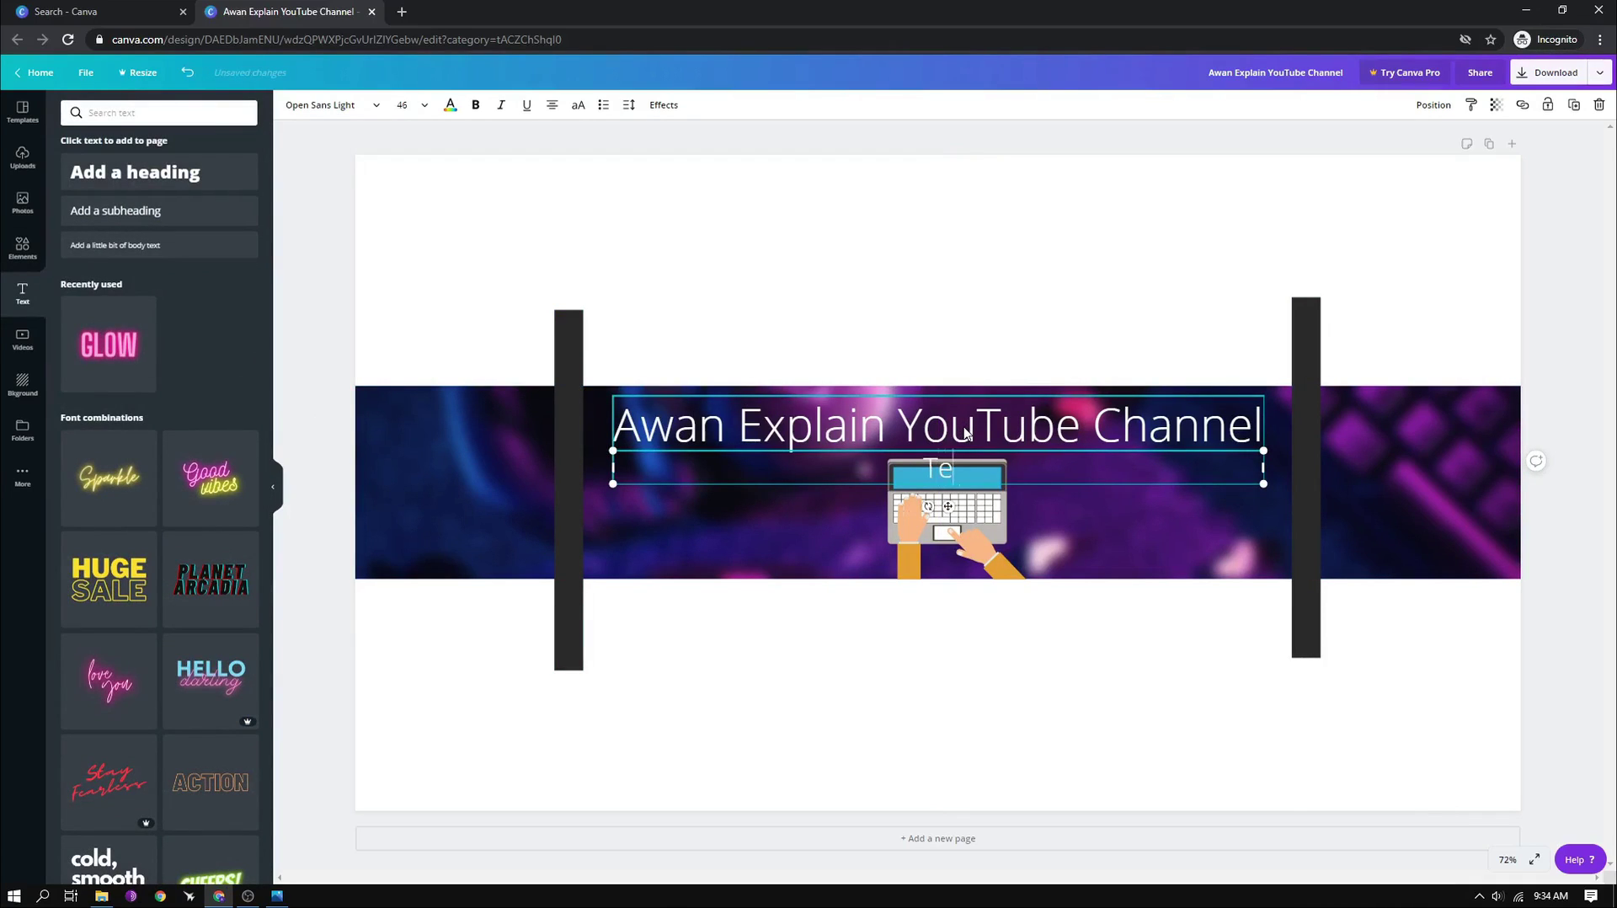
type("ch Videos E")
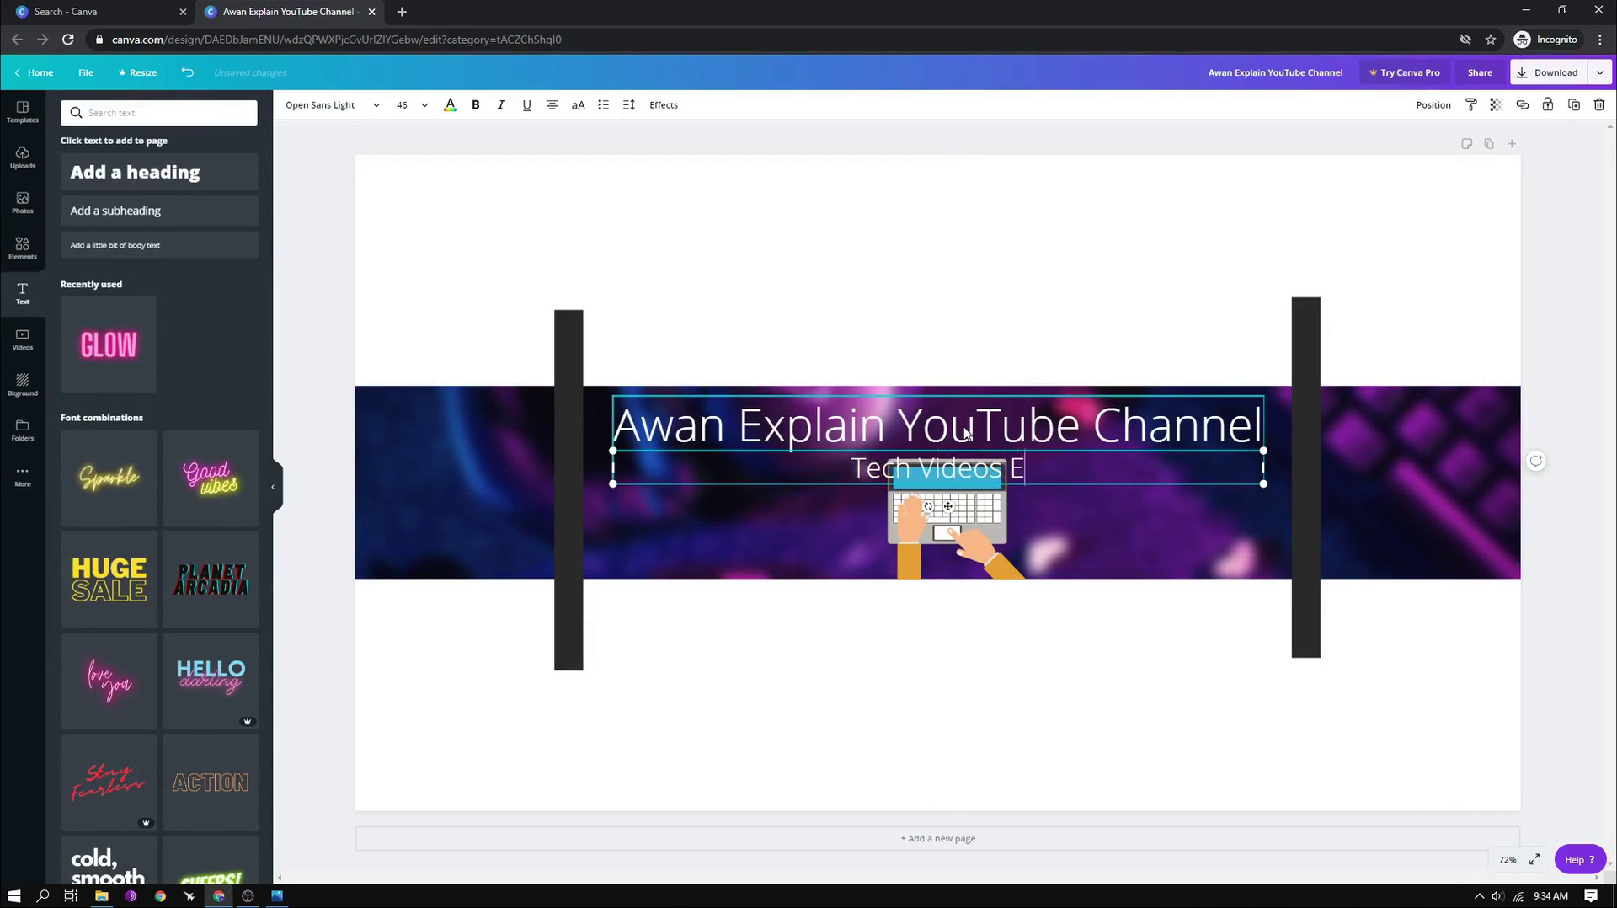
type("very Day")
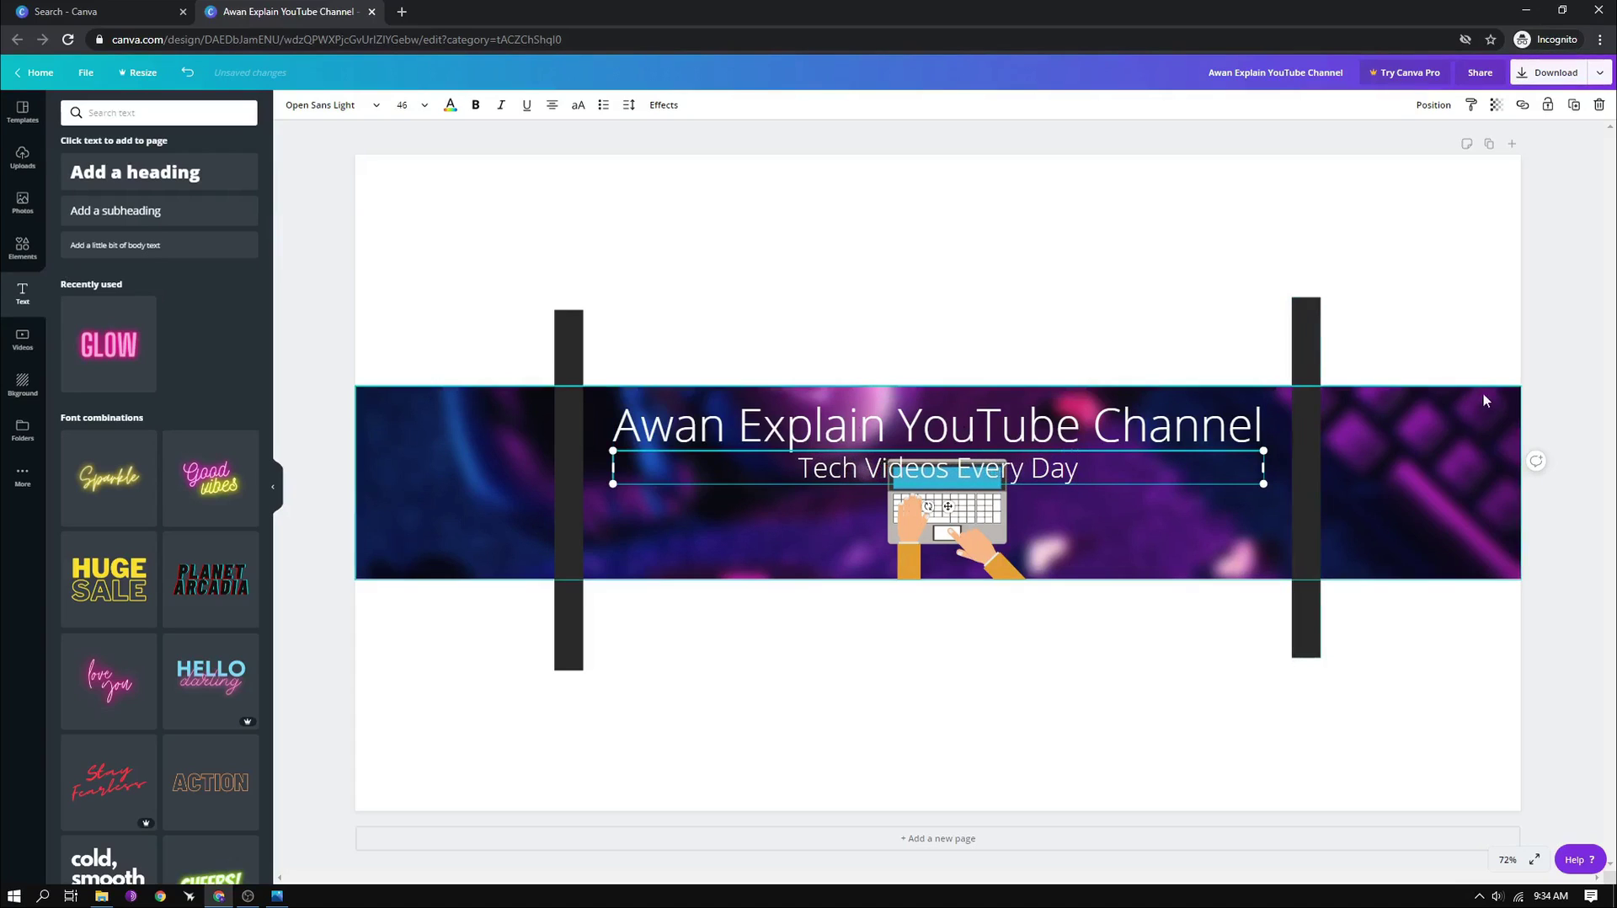
left_click_drag(1088, 482, 931, 472)
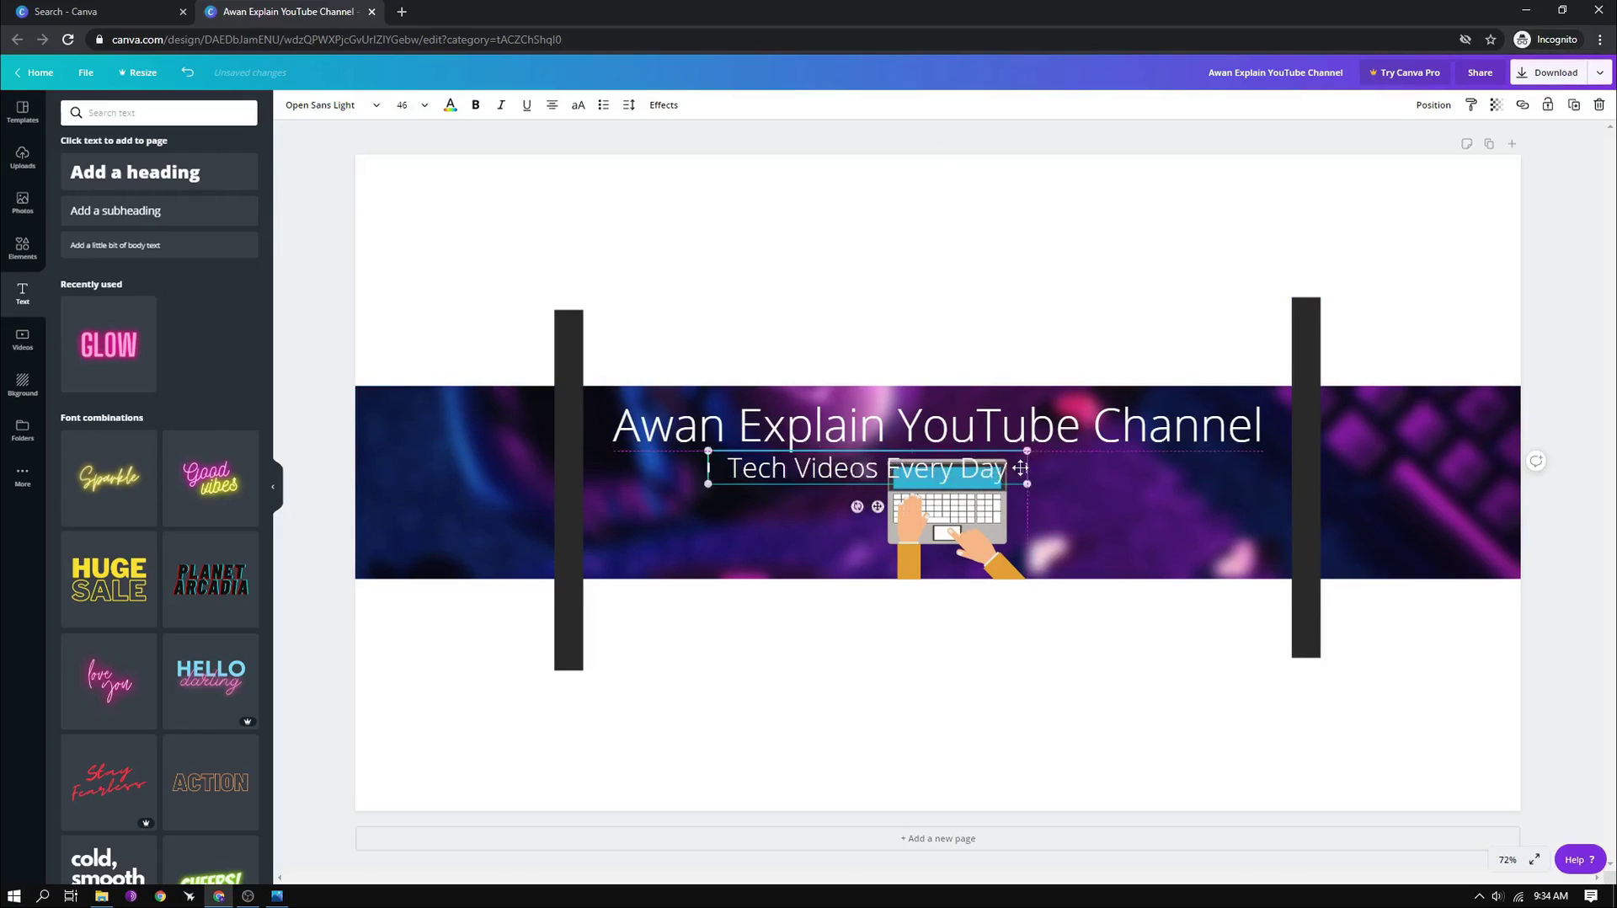
left_click_drag(826, 449, 1196, 484)
left_click(1575, 278)
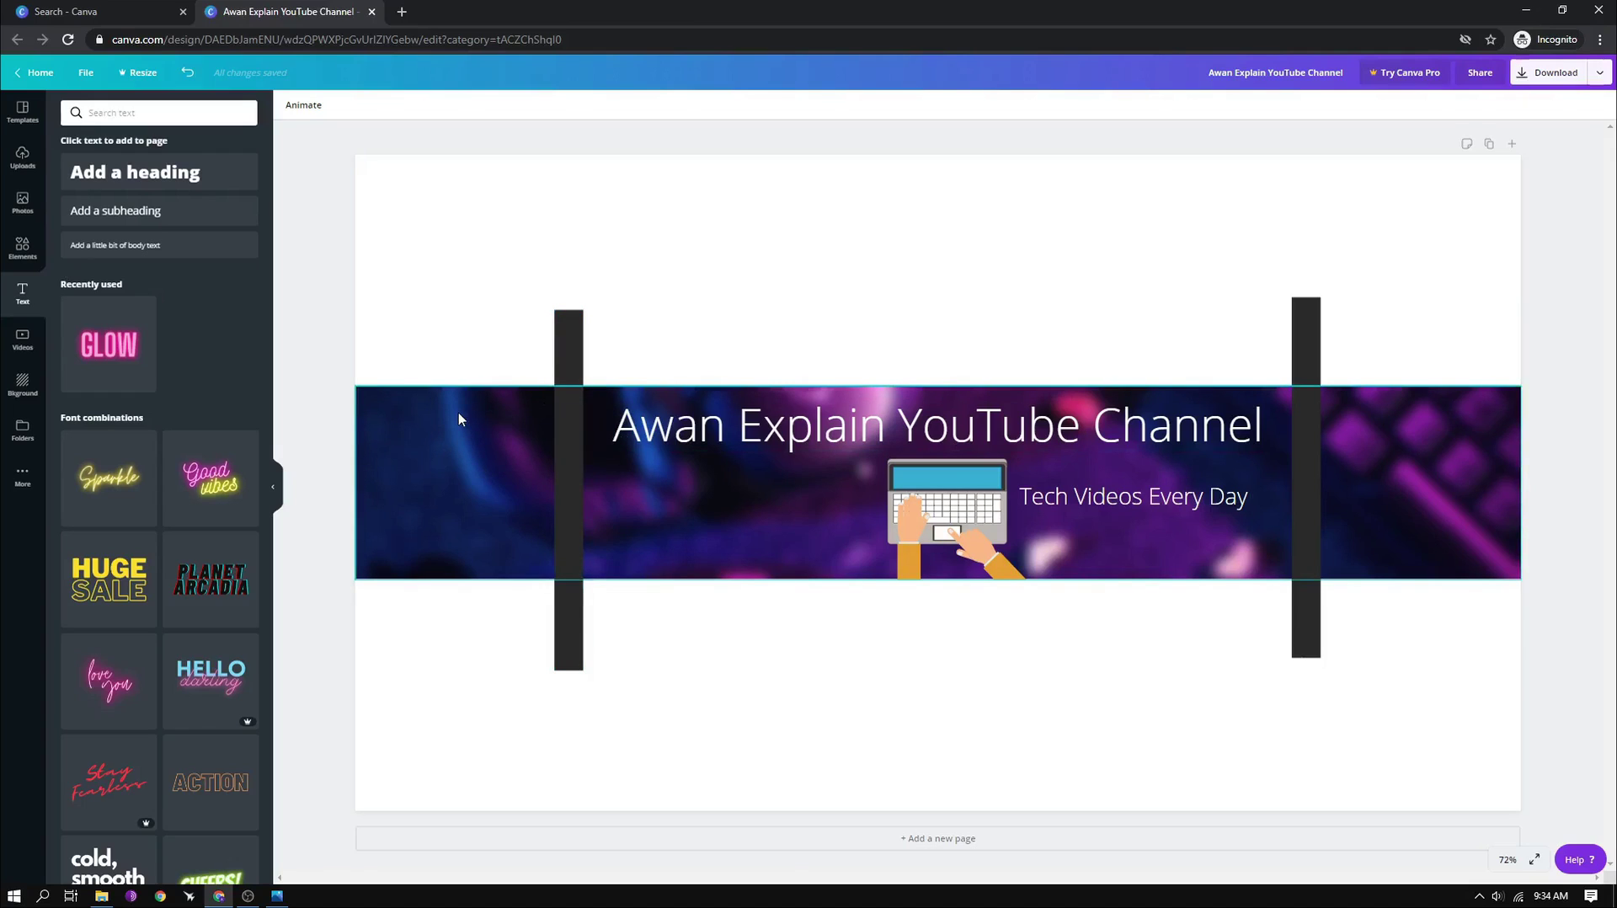
left_click(570, 347)
Adjust the left dark bar, clear the 'computer' element search and collapse the Elements panel
mouse_move(555, 505)
left_mouse_down()
mouse_move(532, 513)
mouse_move(563, 515)
left_mouse_up()
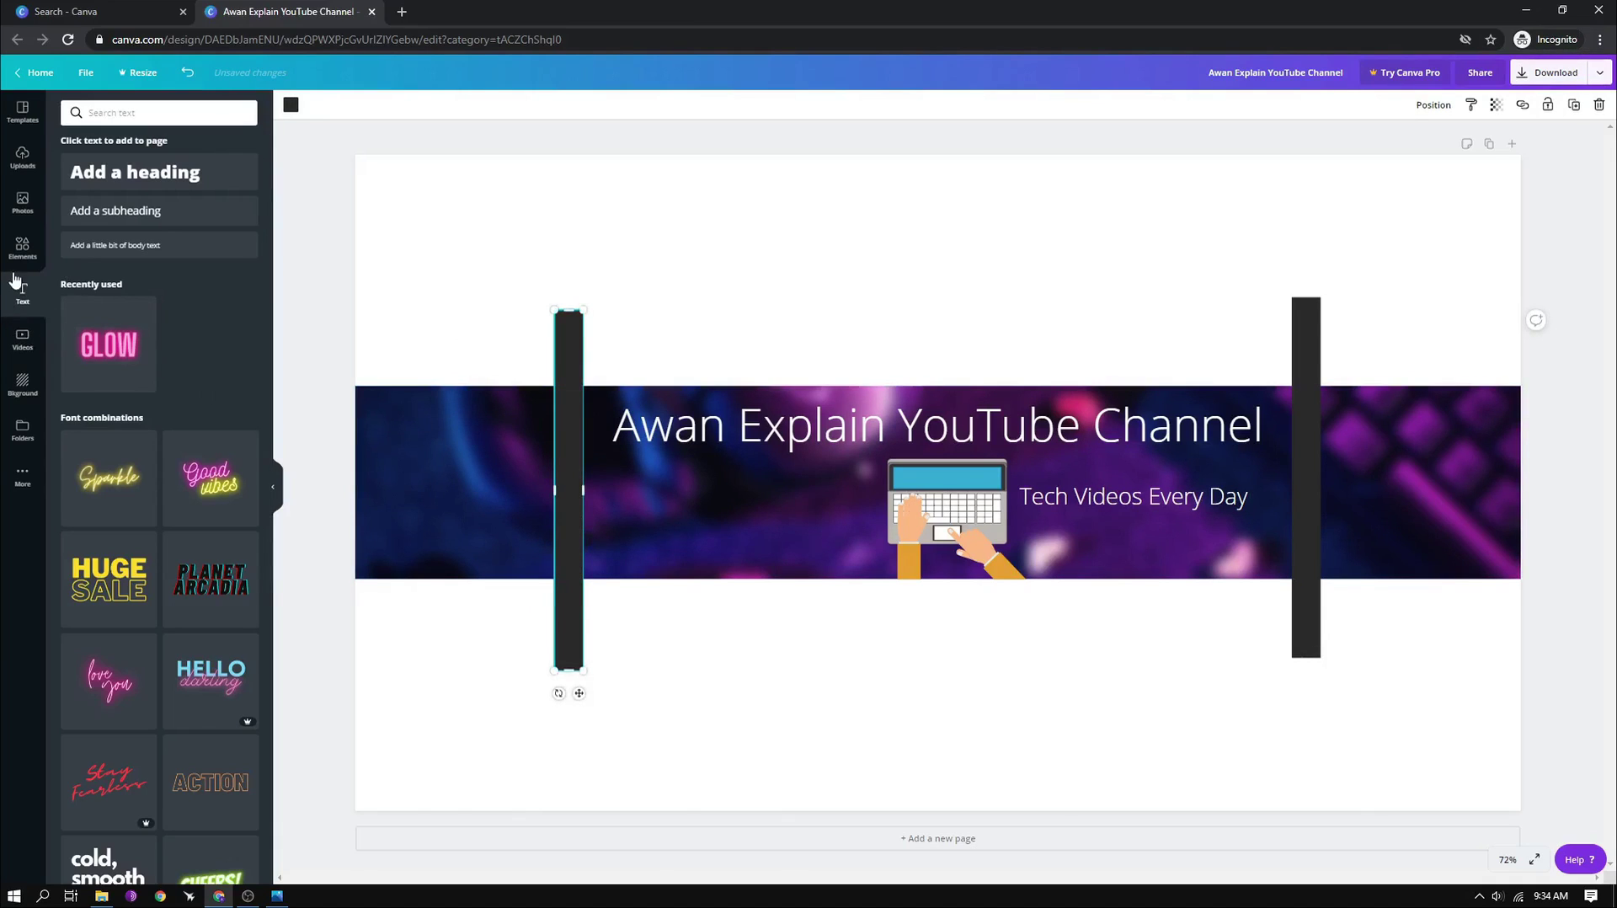
left_click(22, 247)
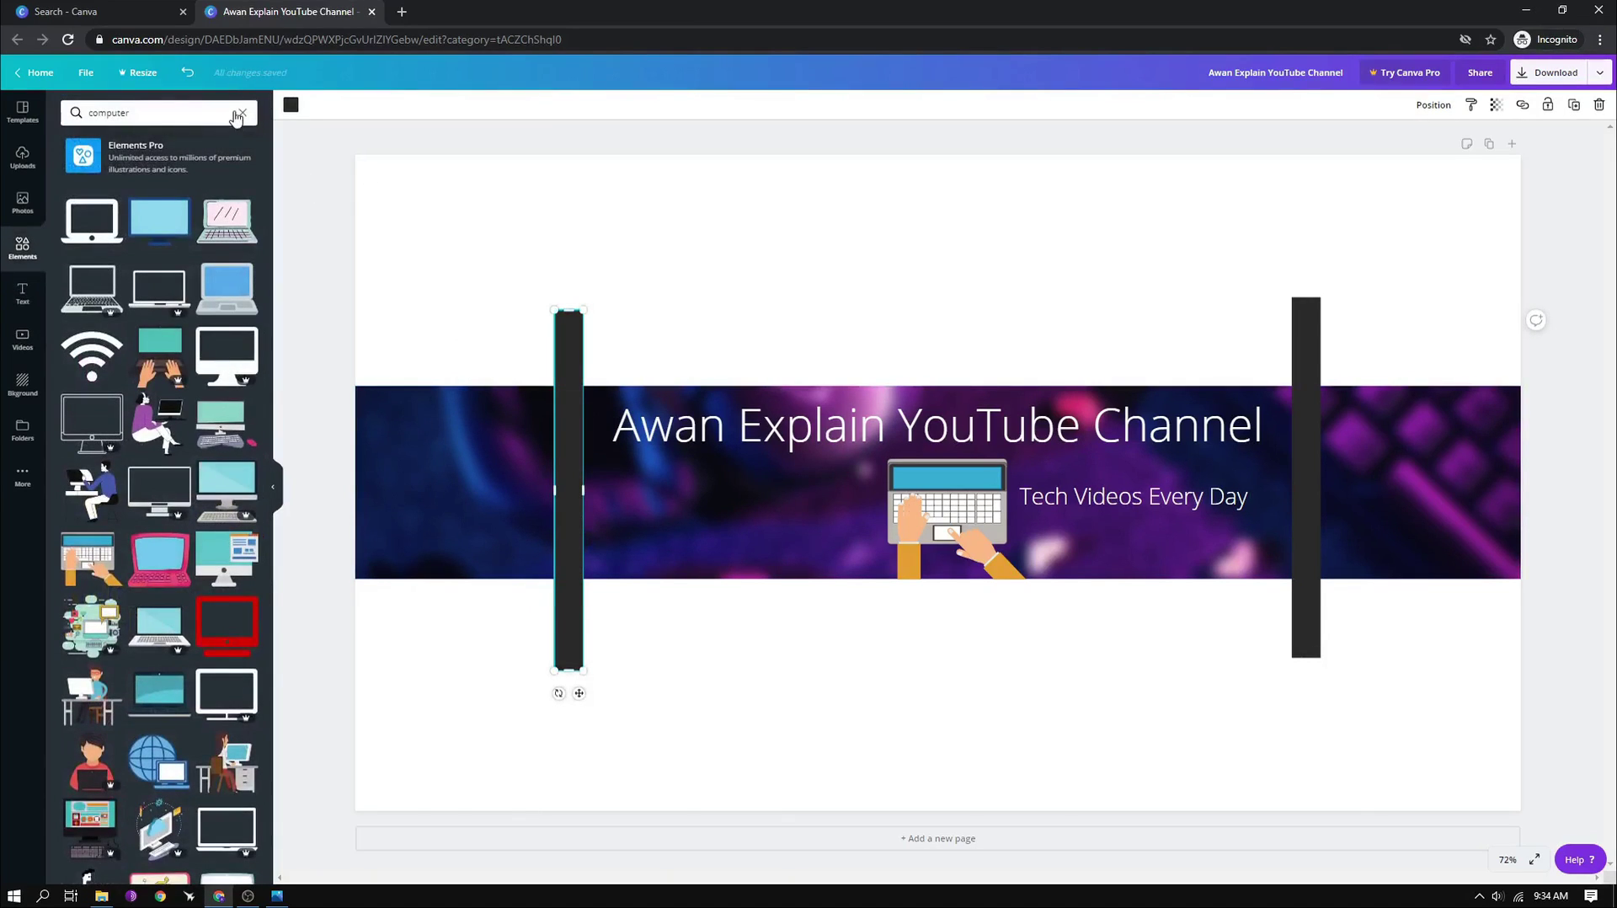
left_click(240, 113)
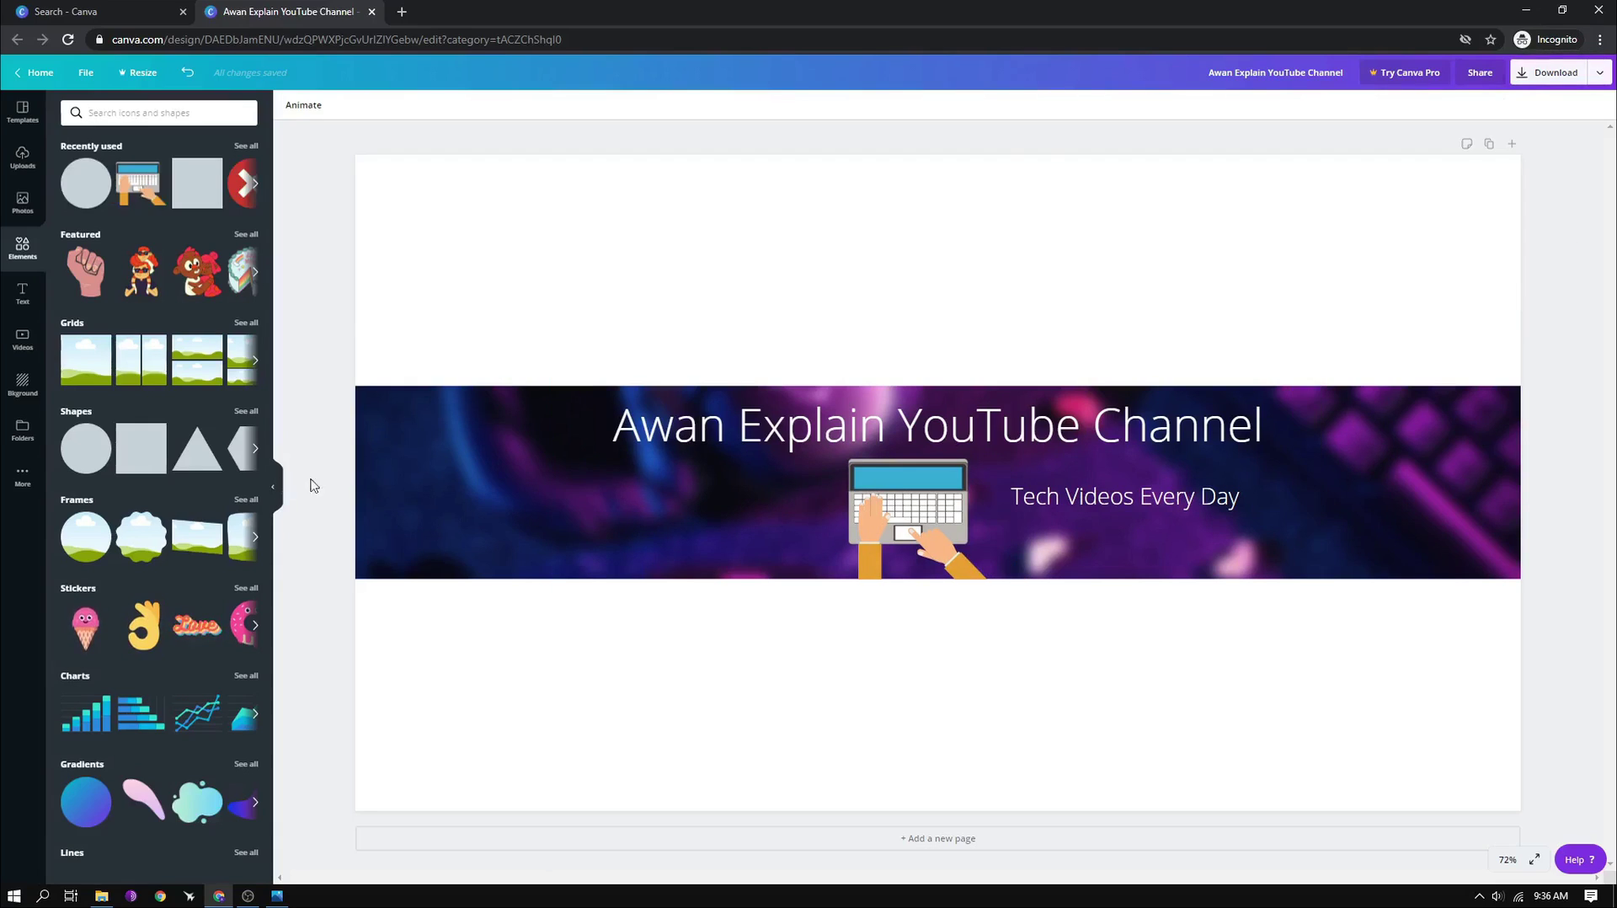
left_click(273, 486)
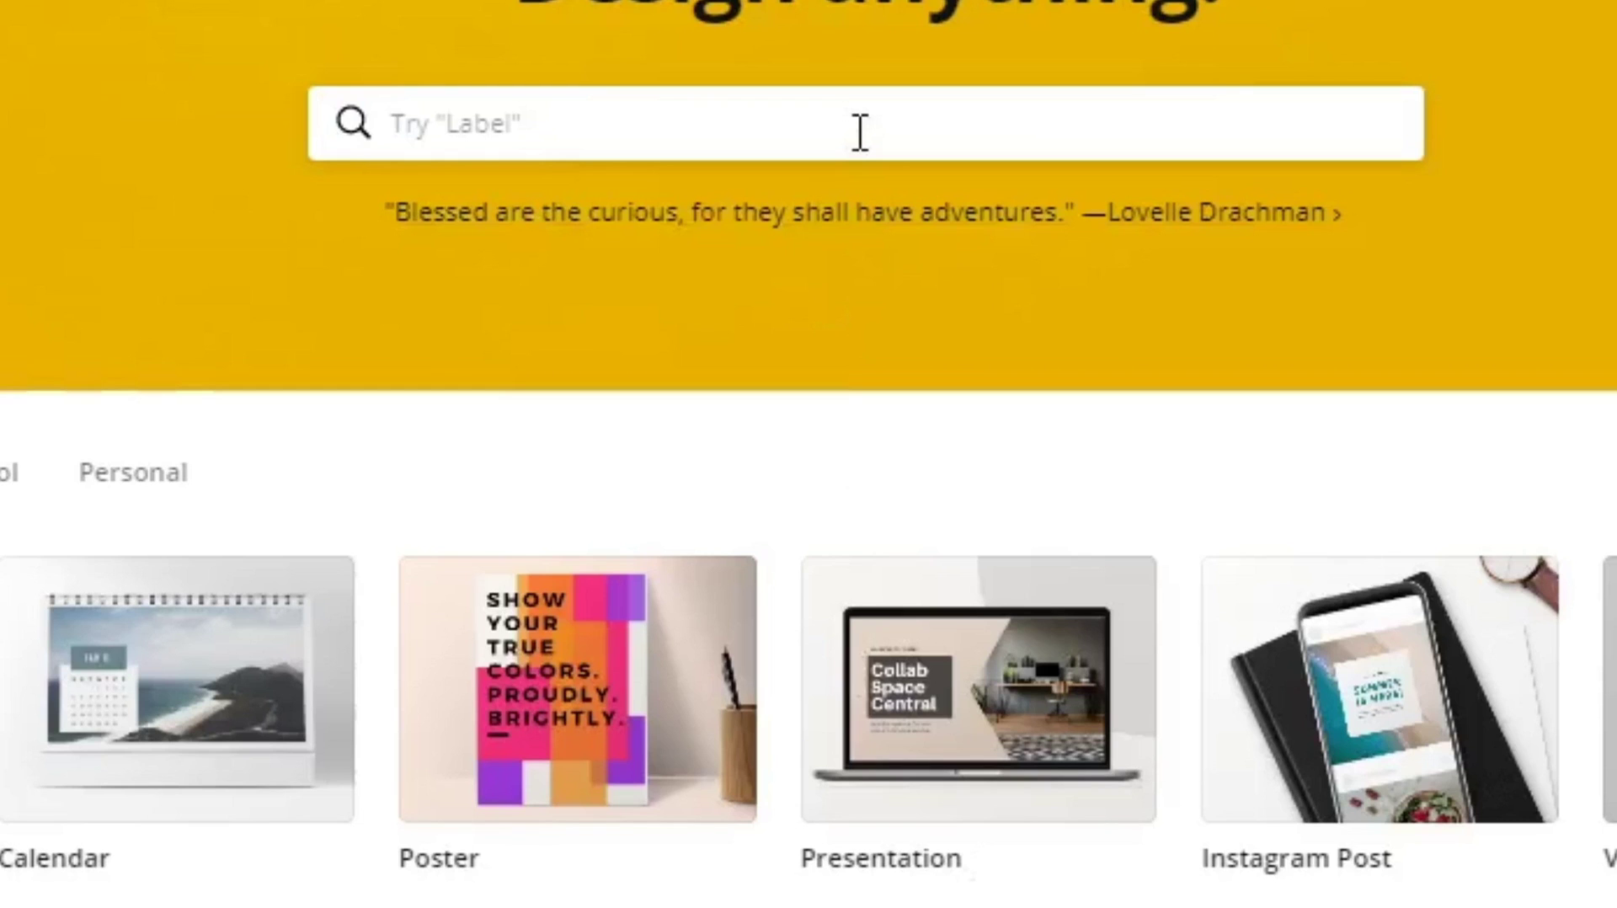
Open the home page 'Design anything' search bar to show recent searches
left_click(876, 247)
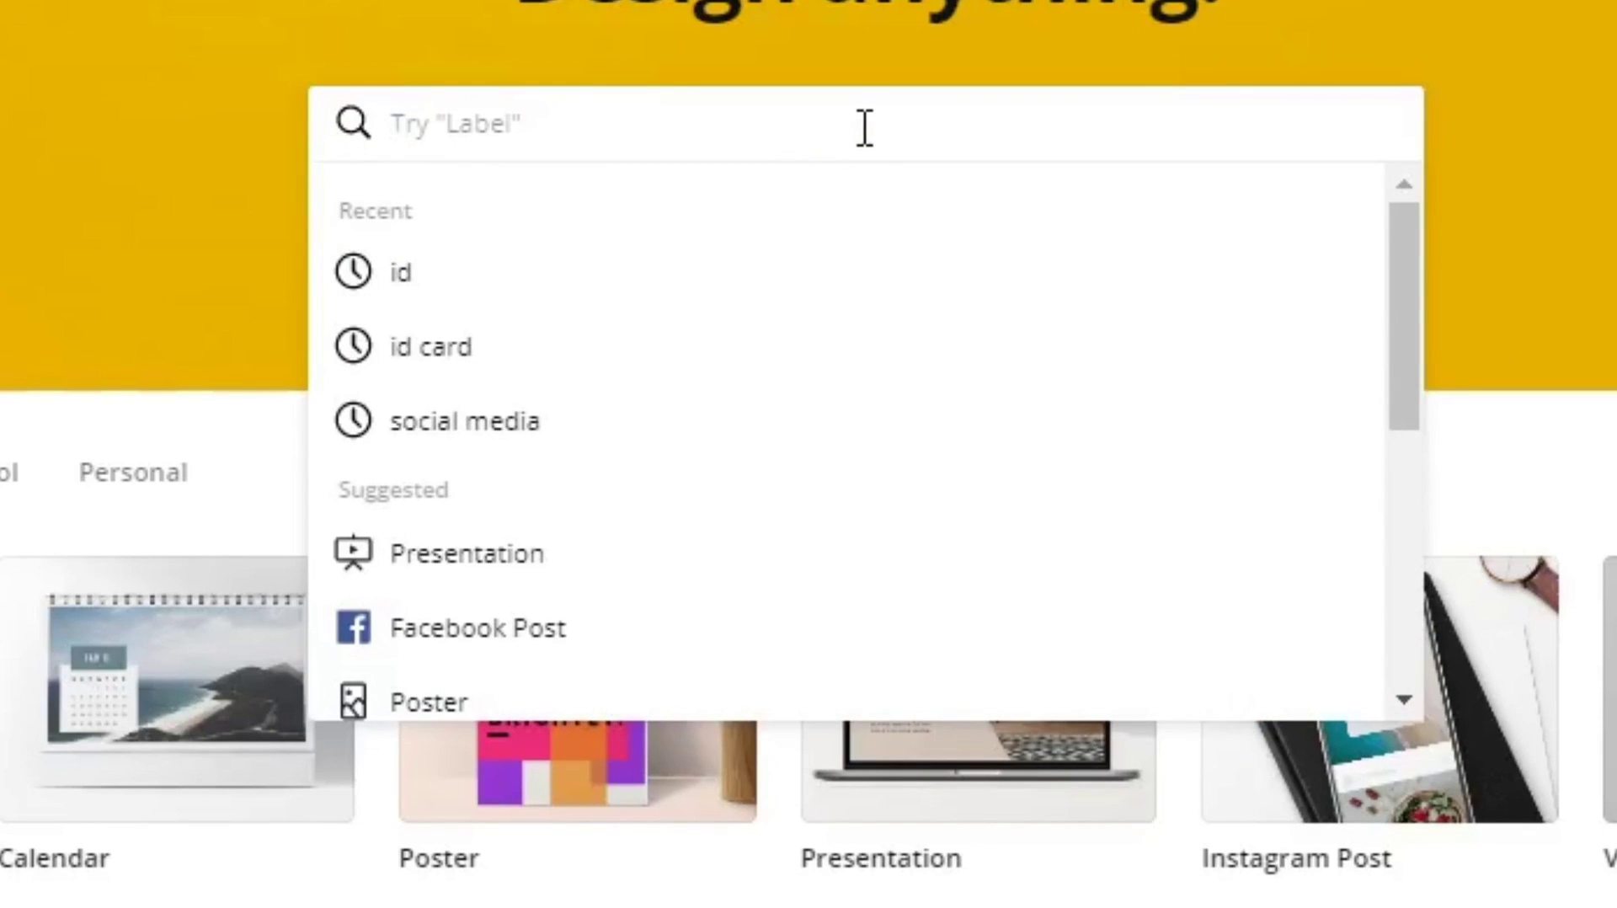
Search templates for 'id' and open the Beechtown High School photo ID card template
type("id")
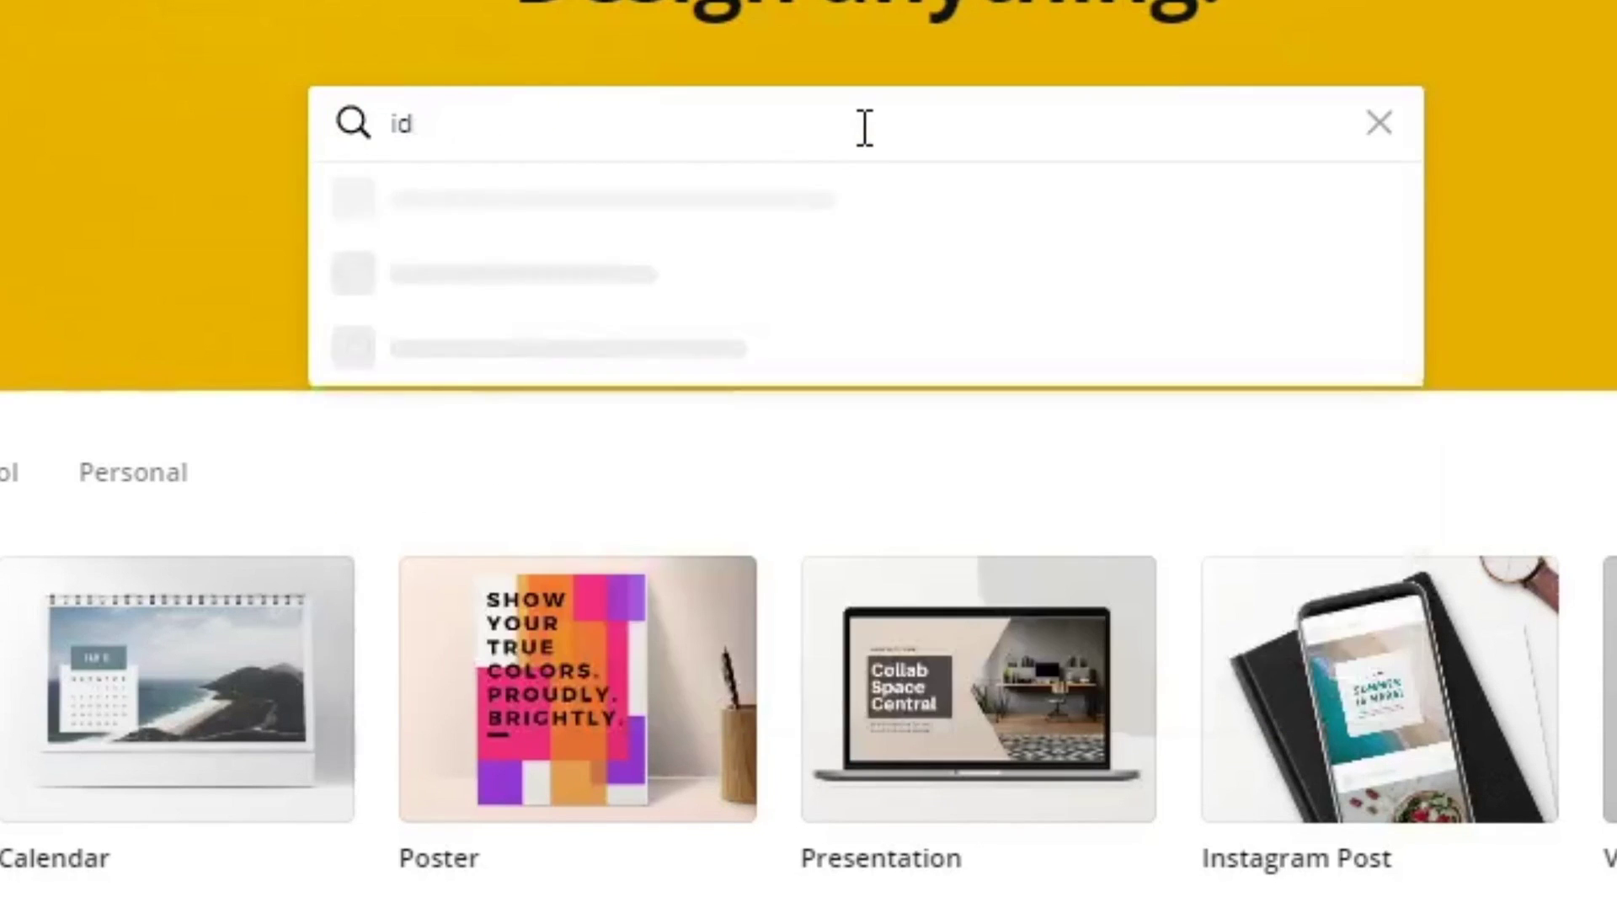
key("Return")
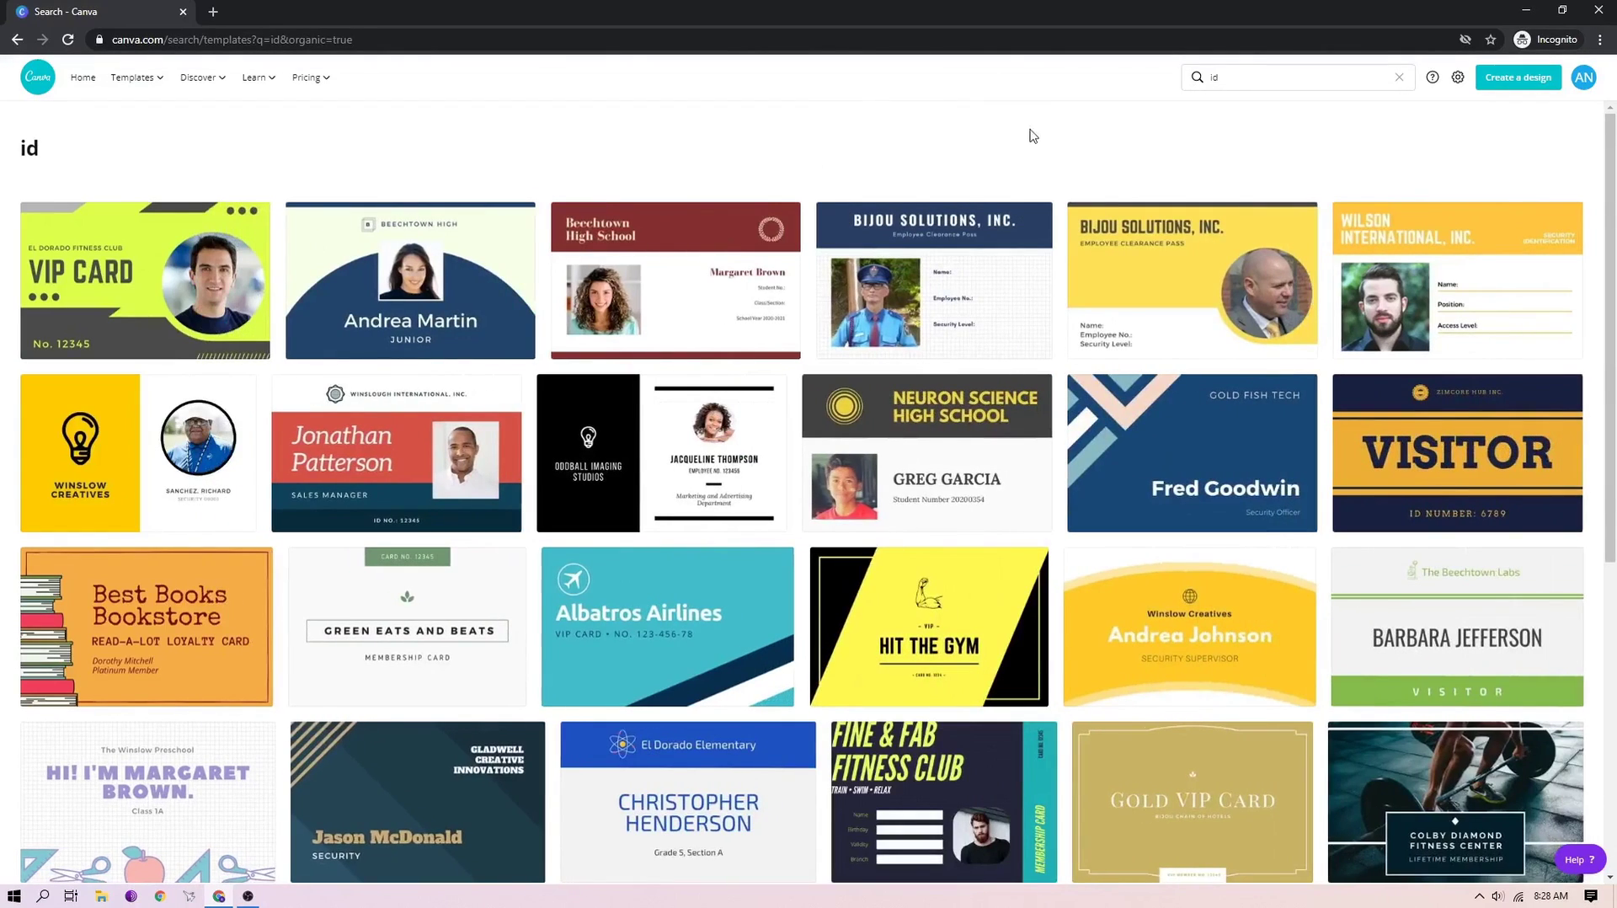
scroll(1036, 160, "down", 1)
scroll(1041, 194, "down", 2)
scroll(1045, 228, "down", 2)
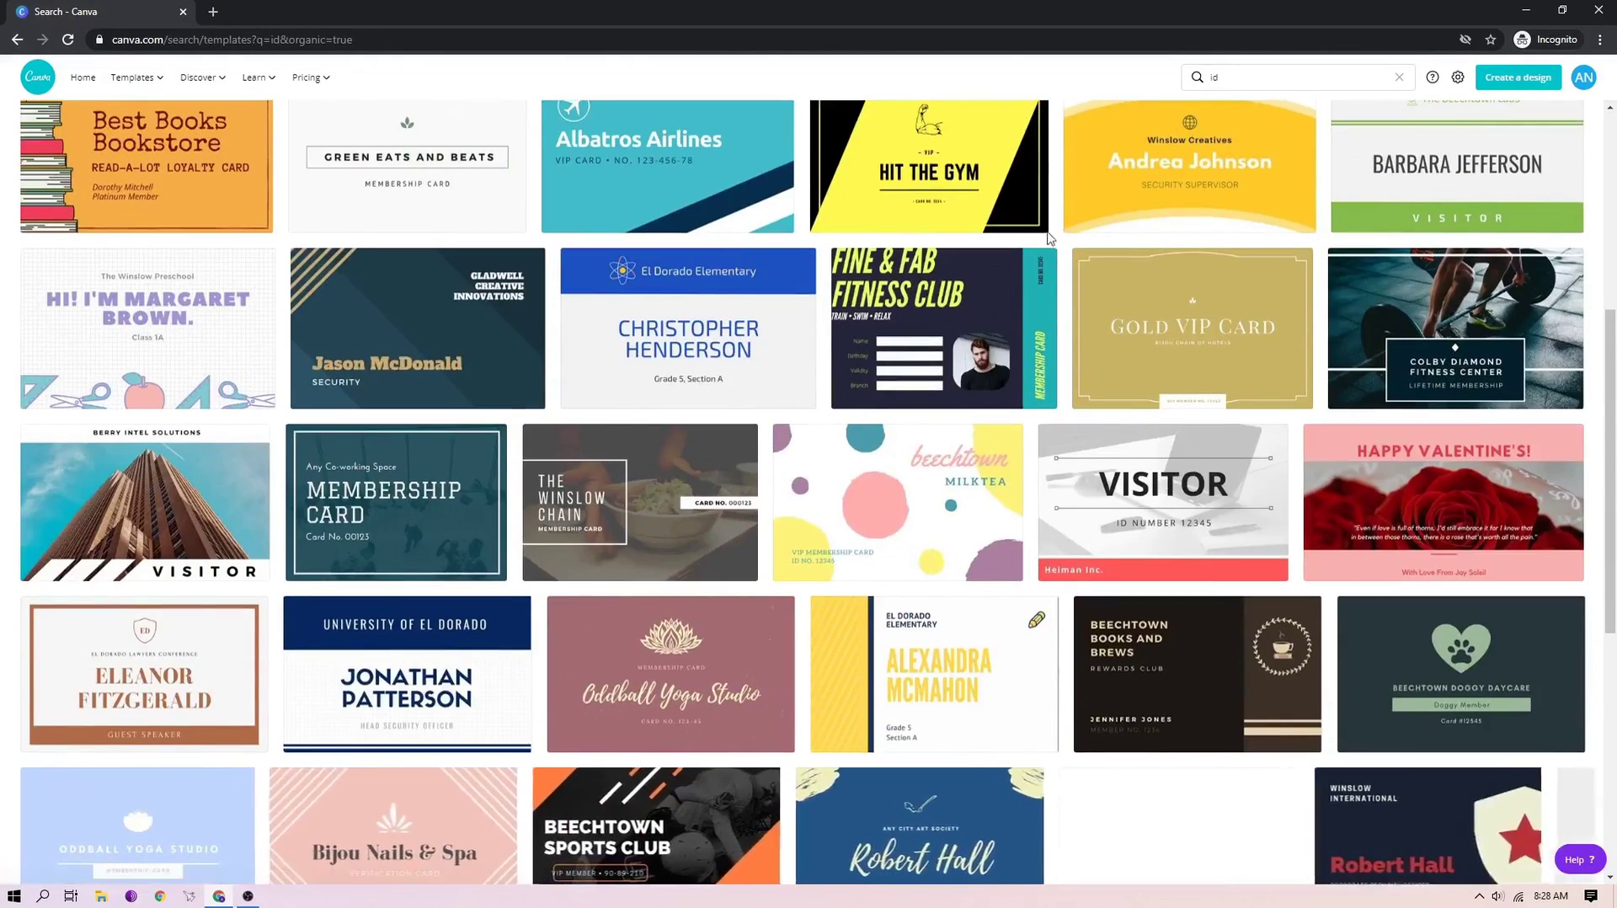
scroll(1049, 239, "up", 3)
scroll(1049, 240, "up", 2)
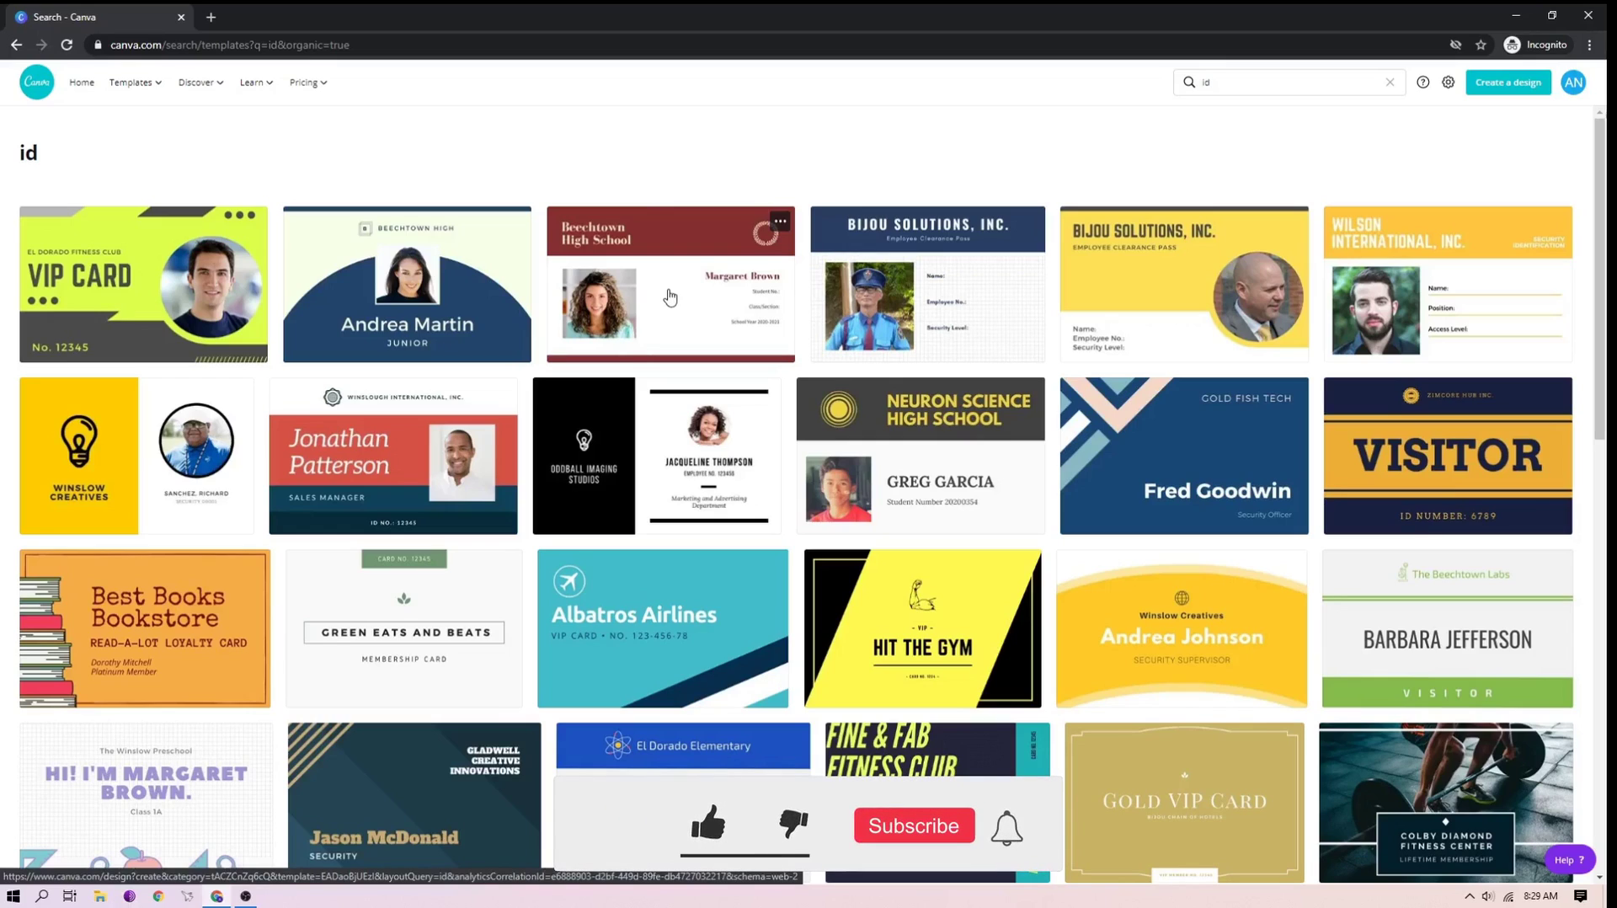
left_click(671, 296)
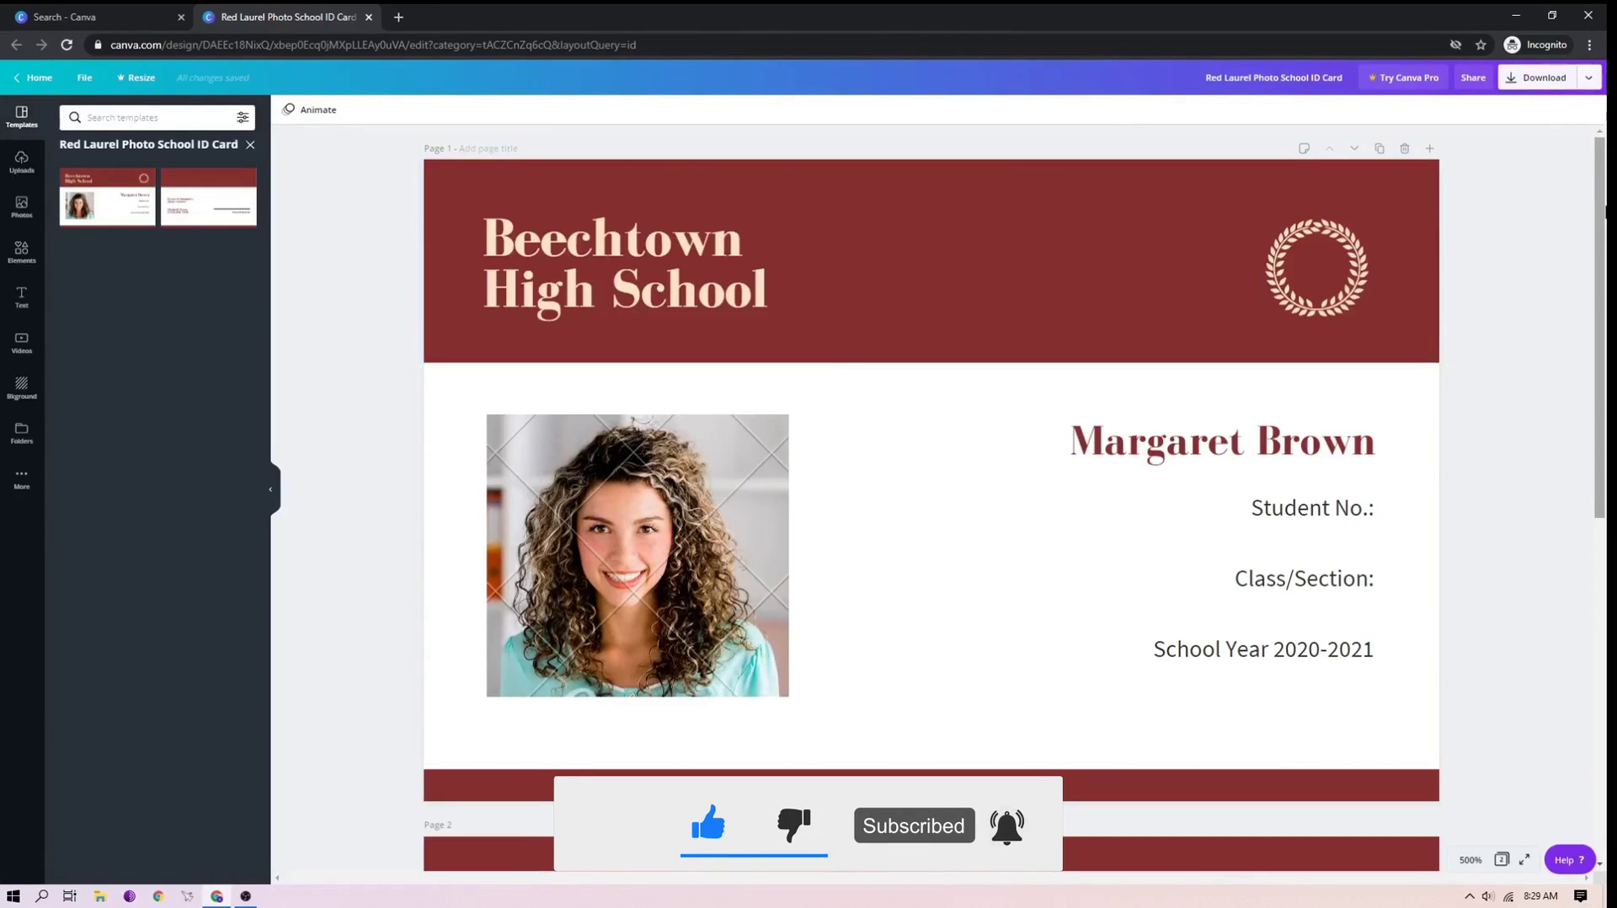
mouse_move(1604, 210)
left_mouse_down()
mouse_move(1591, 593)
mouse_move(1600, 434)
left_mouse_up()
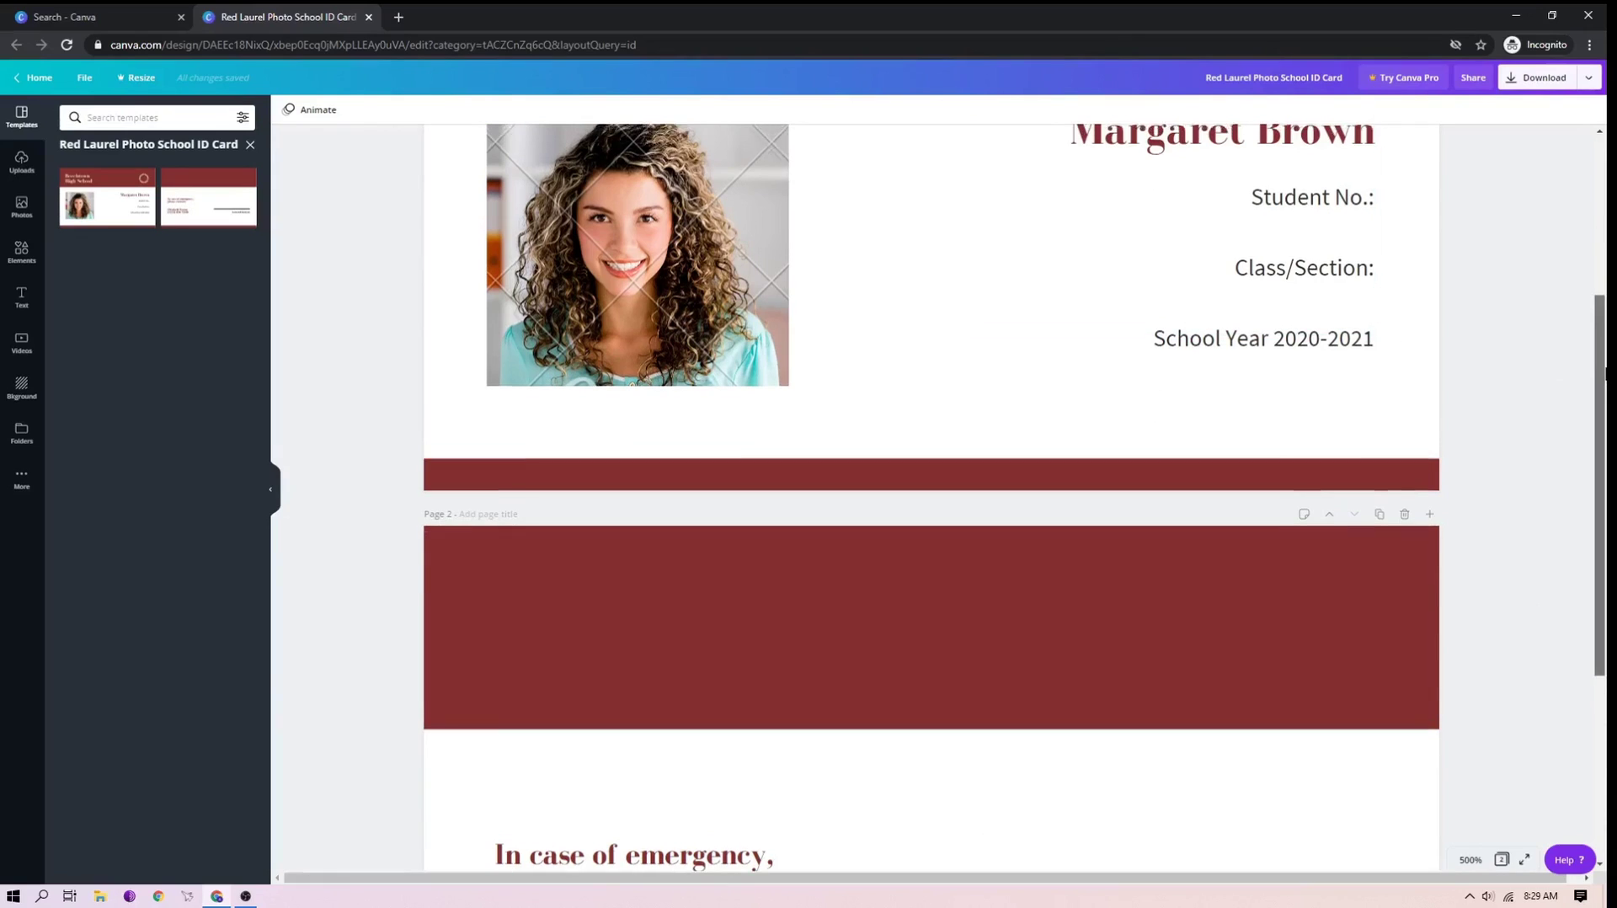
scroll(1187, 304, "up", 3)
scroll(1187, 303, "down", 5)
scroll(1041, 468, "down", 2)
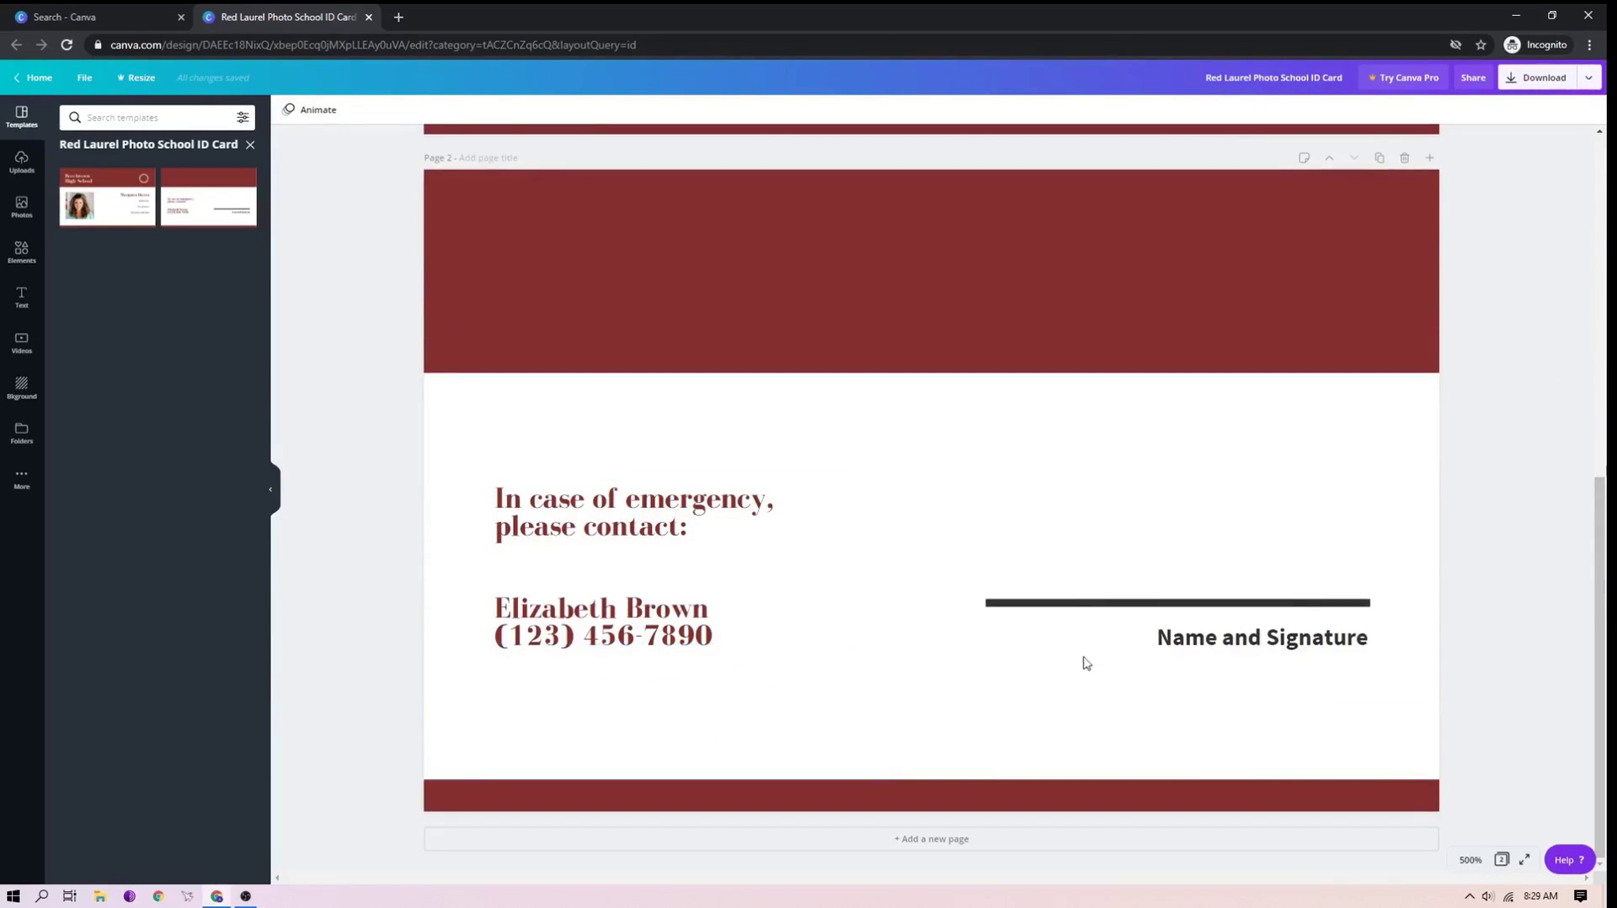
scroll(427, 482, "up", 8)
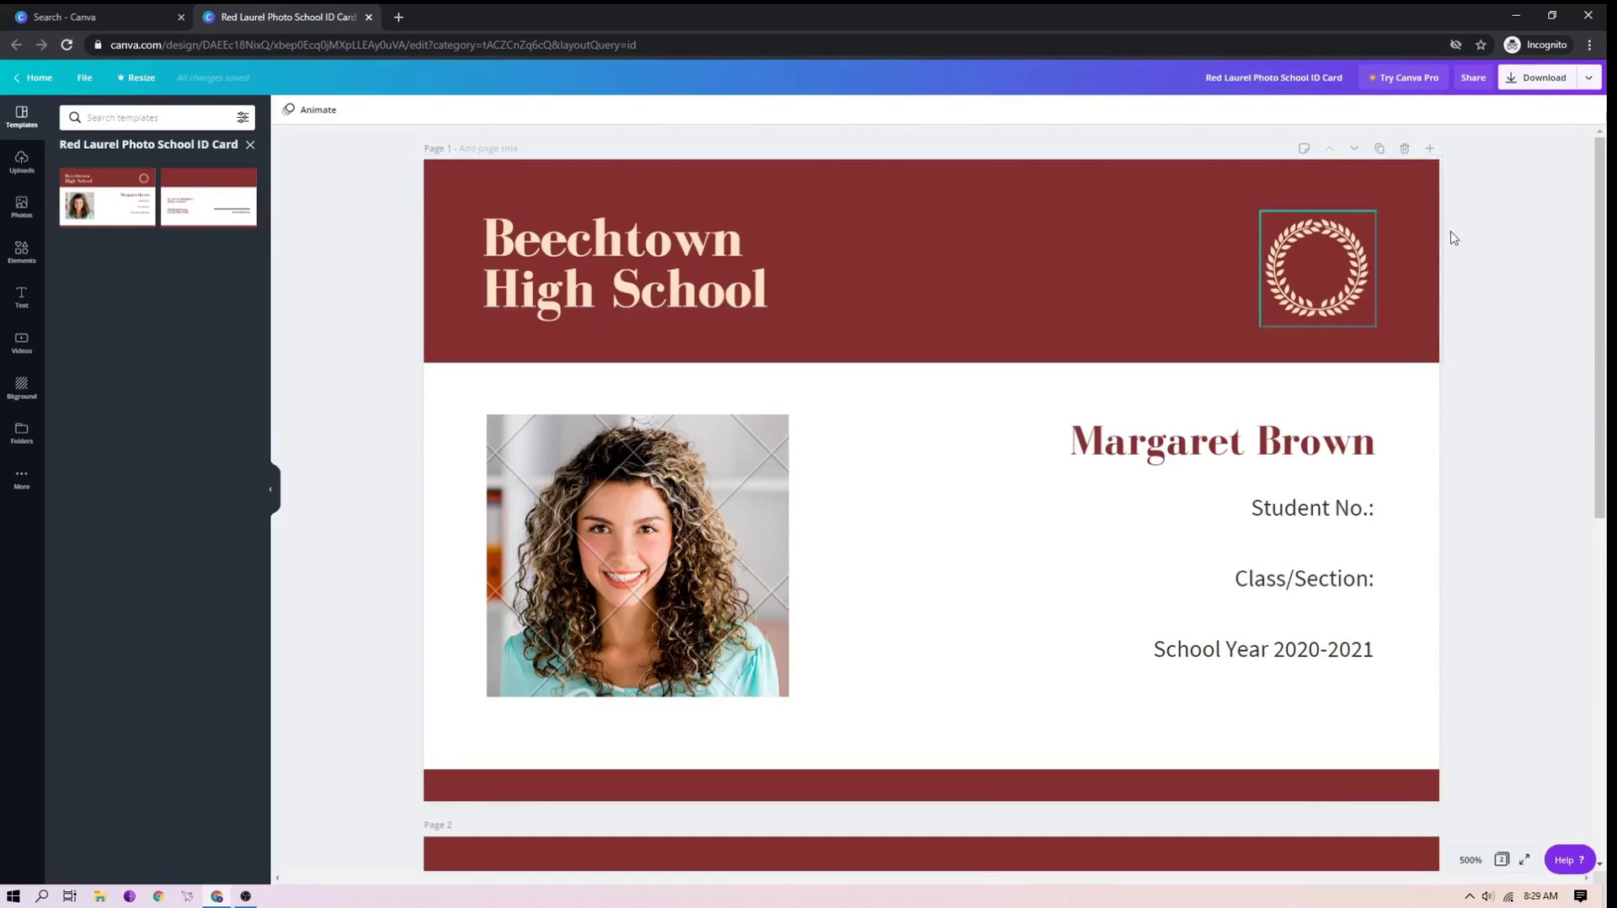
scroll(1604, 178, "down", 8)
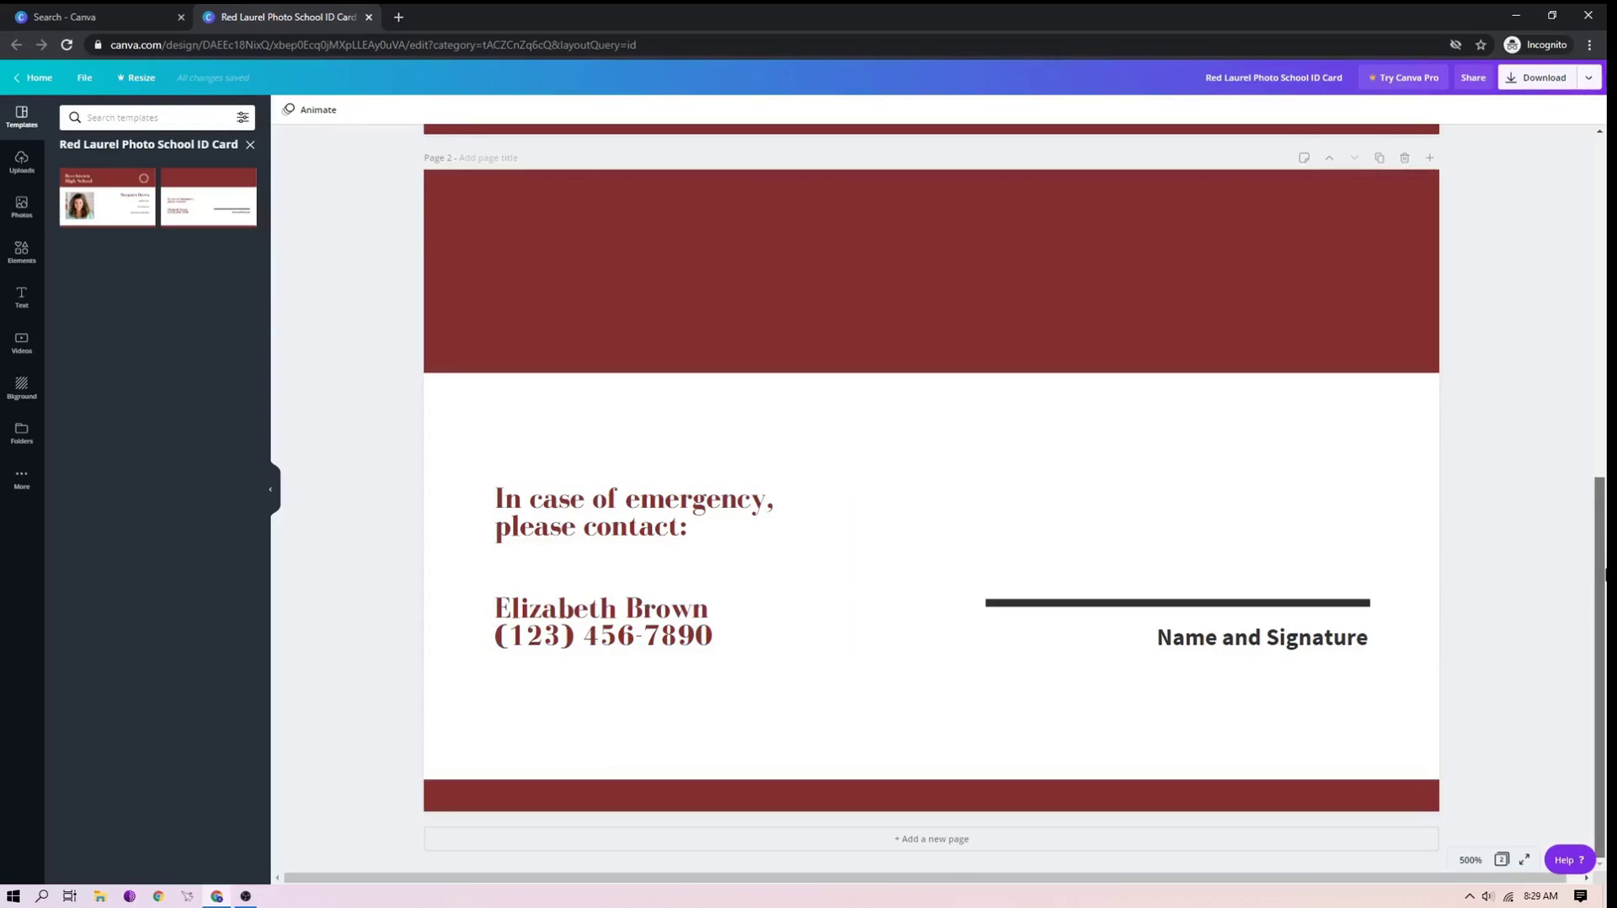
scroll(1604, 573, "up", 8)
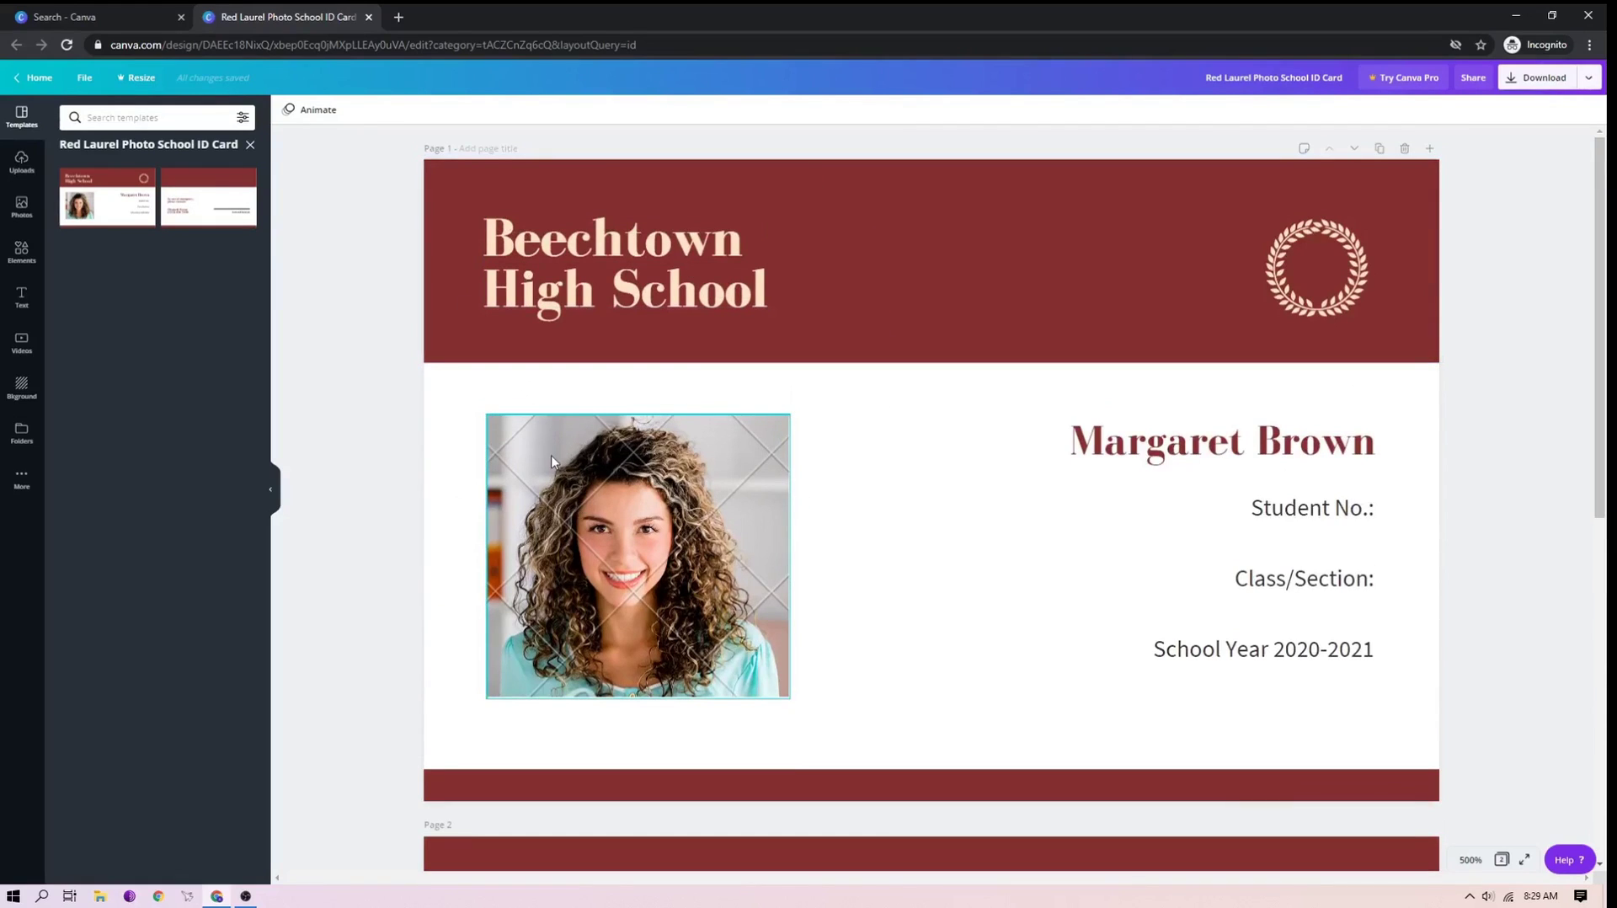
left_click(615, 252)
double_click(616, 249)
Replace the 'Beechtown High School' heading with 'New generation school'
left_click(771, 270)
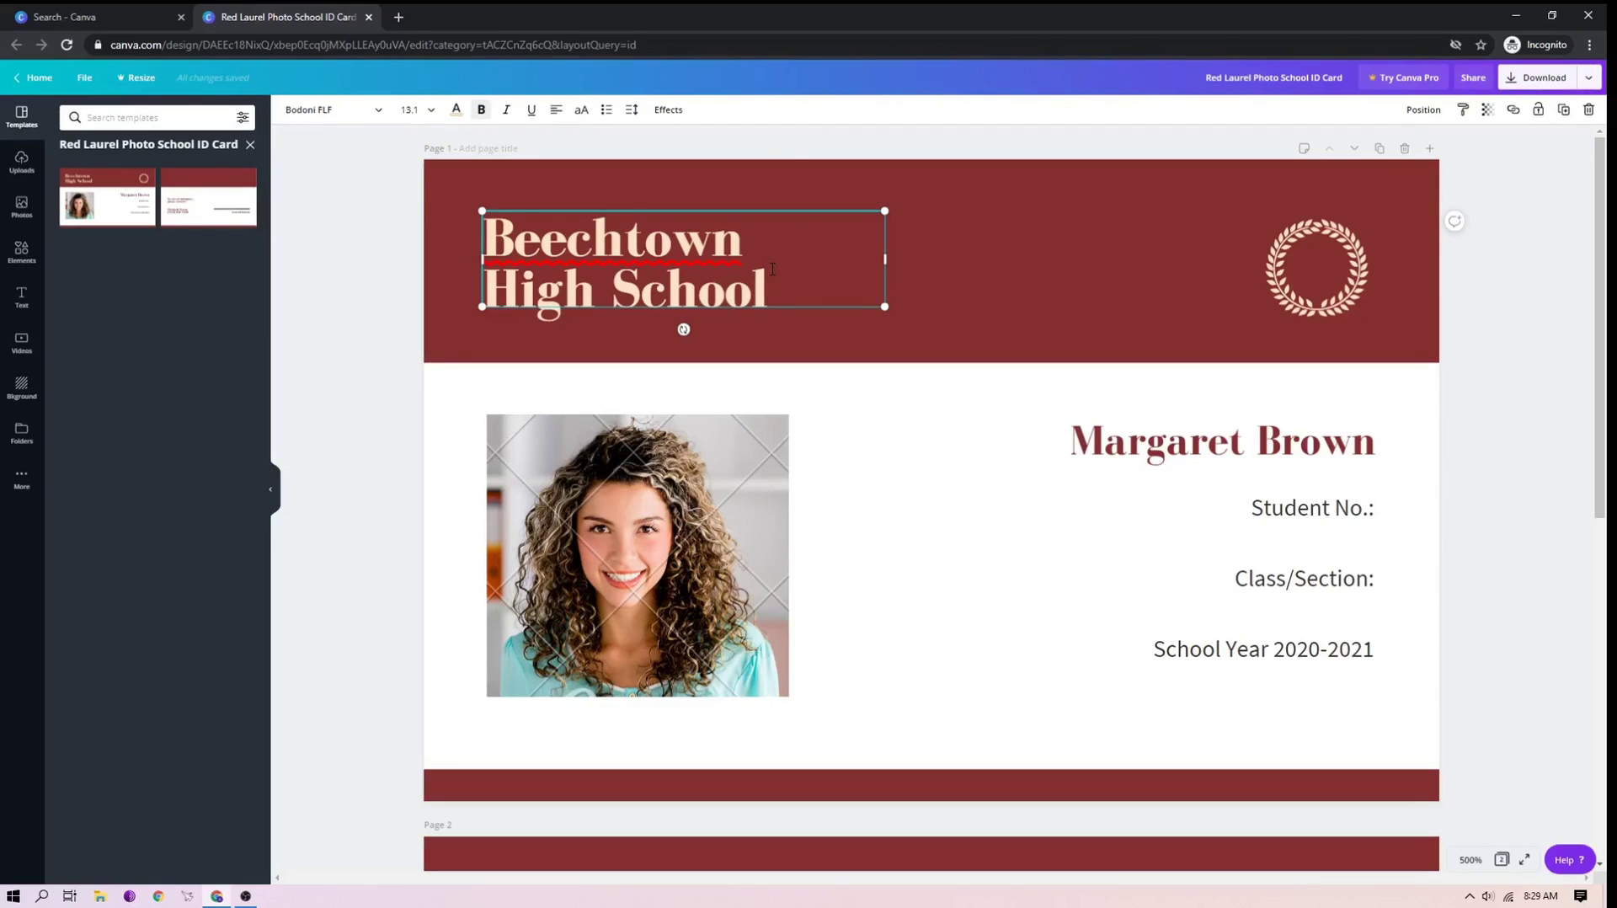
key("BackSpace")
key("BackSpace")
key("BackSpace")
key("BackSpace")
key("BackSpace")
key("BackSpace")
key("BackSpace")
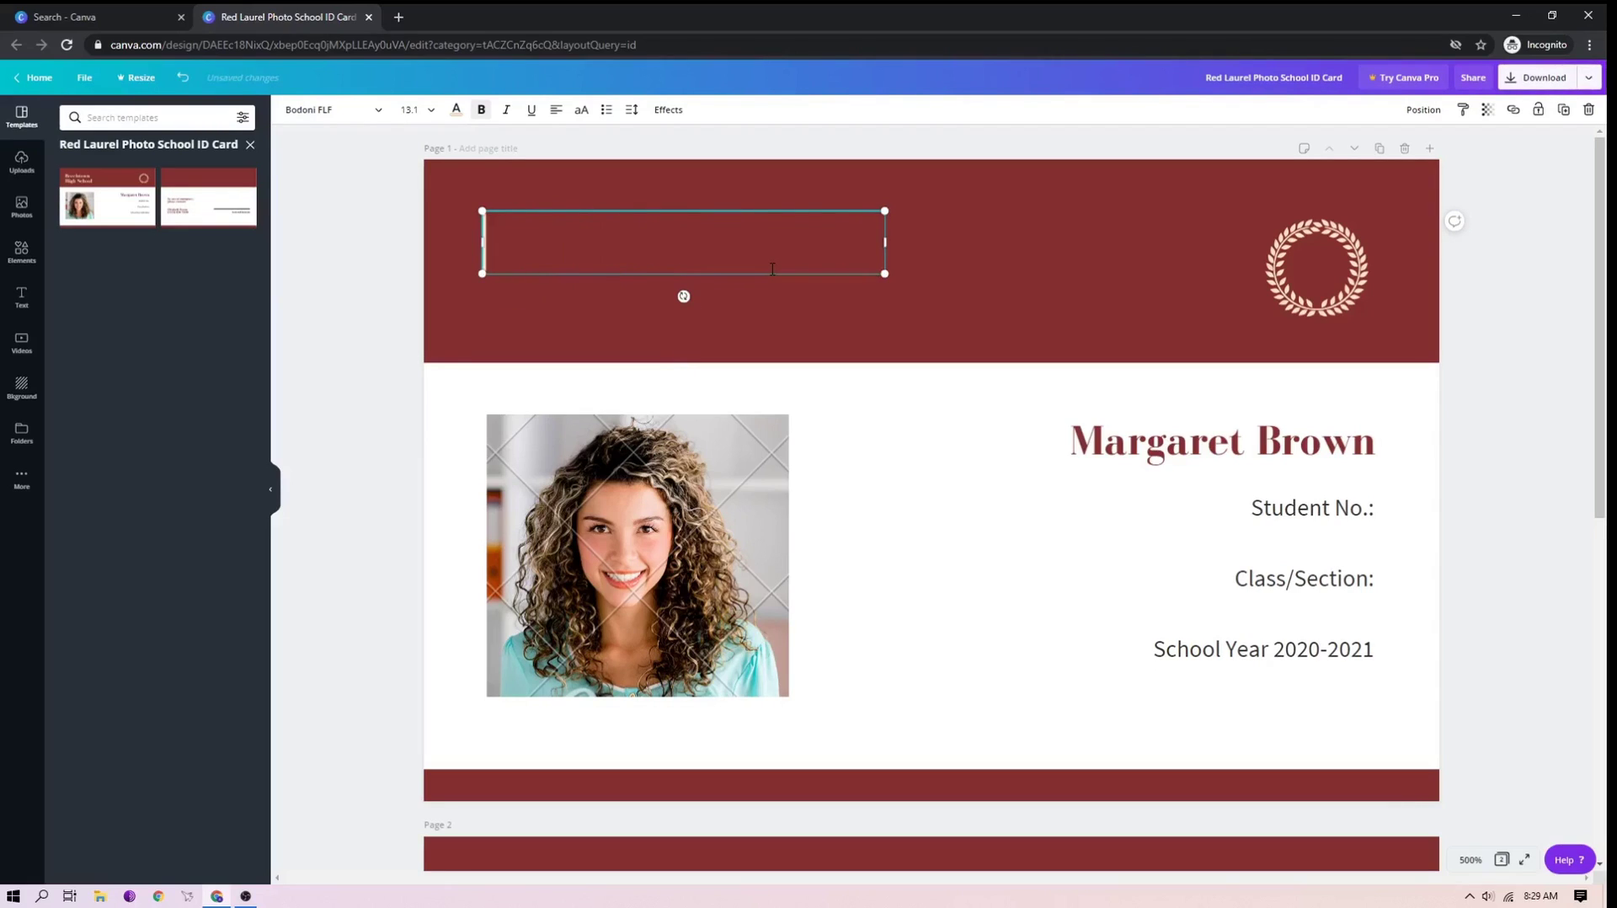
type("New ")
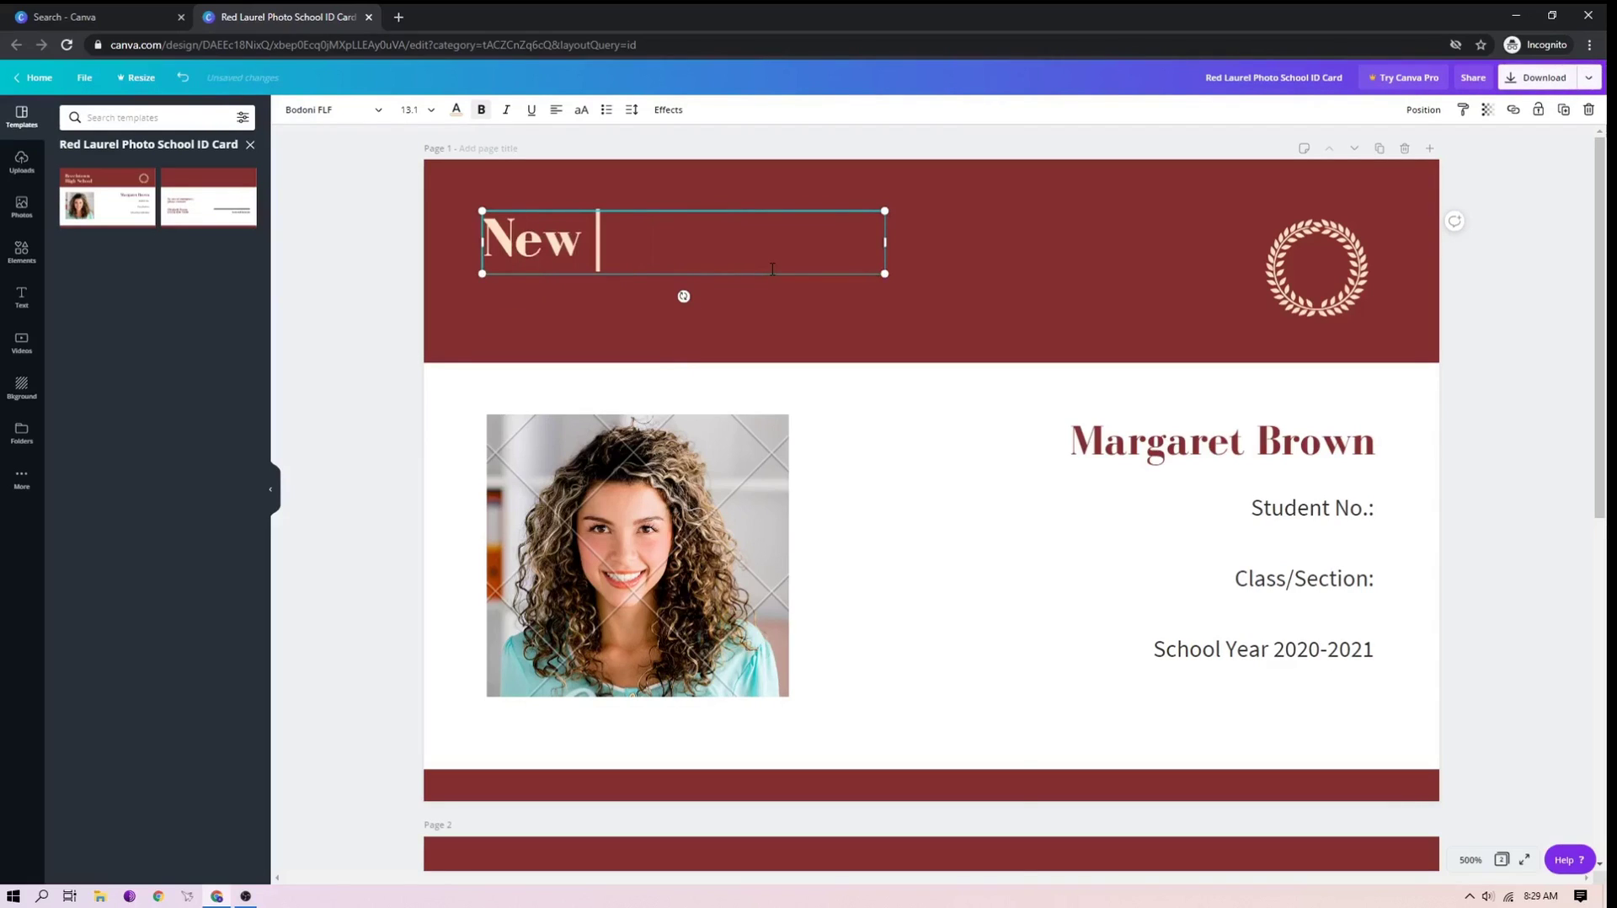
type("generation ")
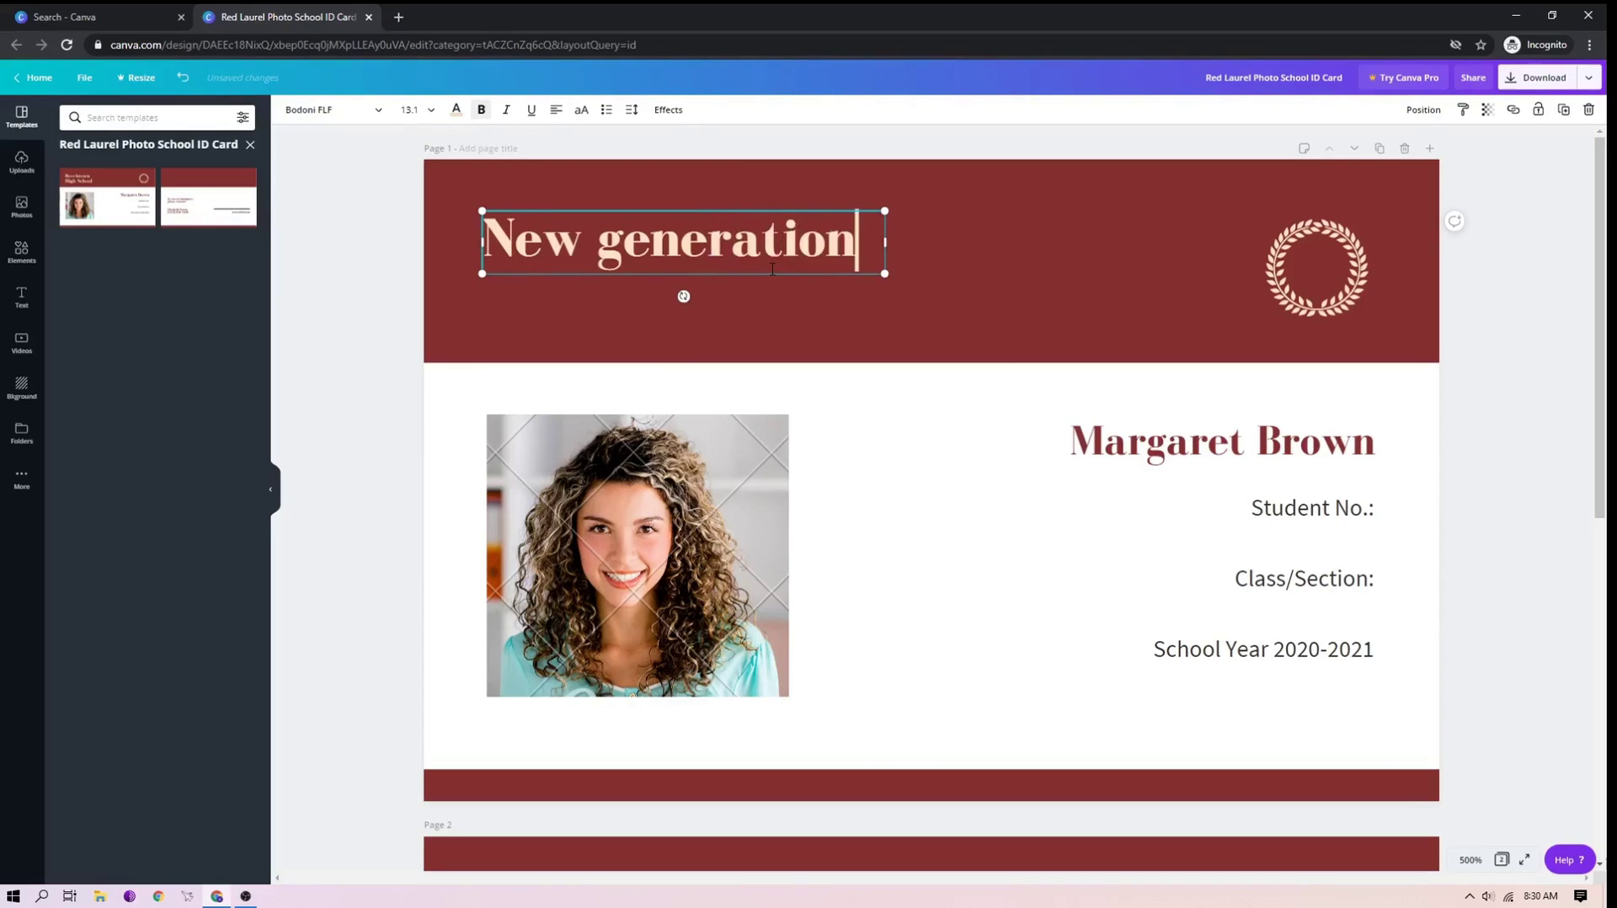
type("school")
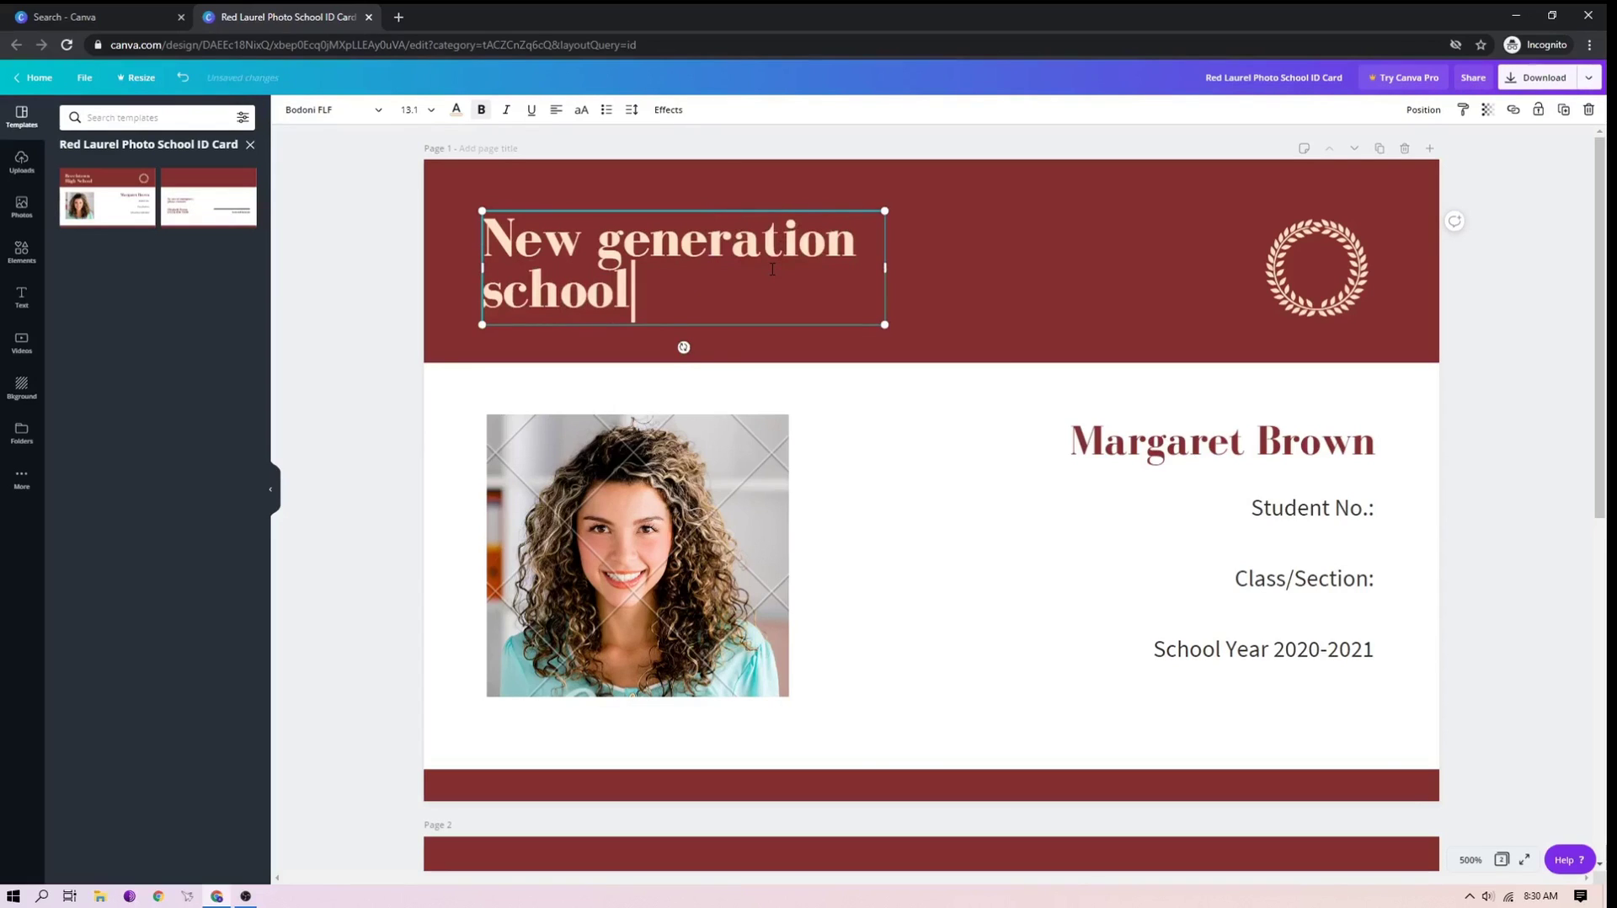
left_click(1445, 294)
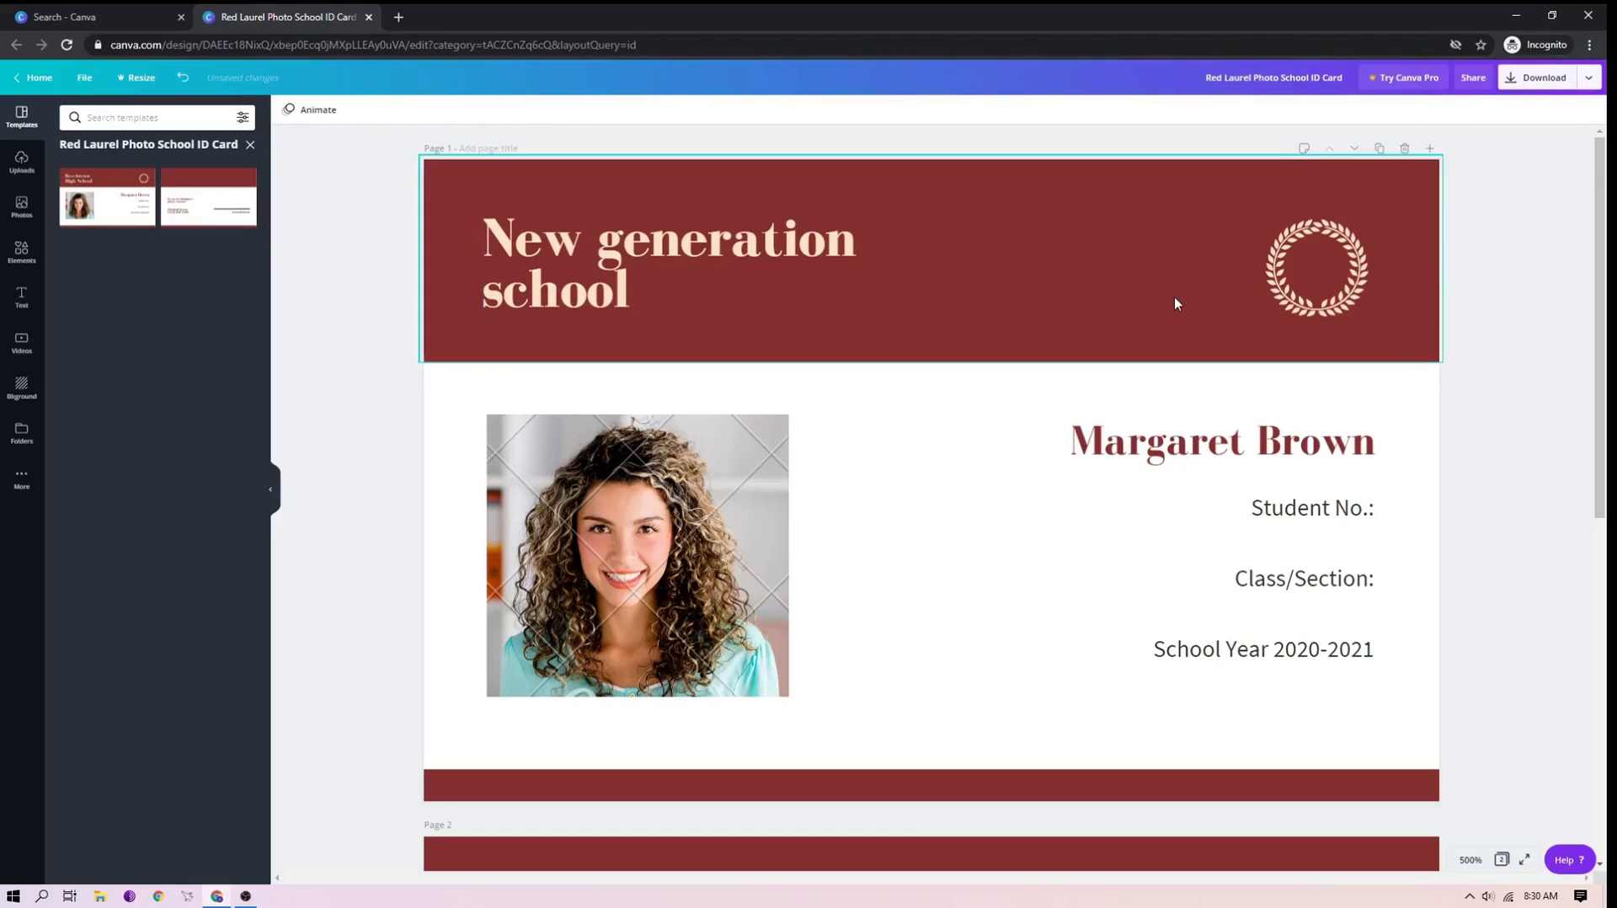
scroll(1604, 261, "down", 2)
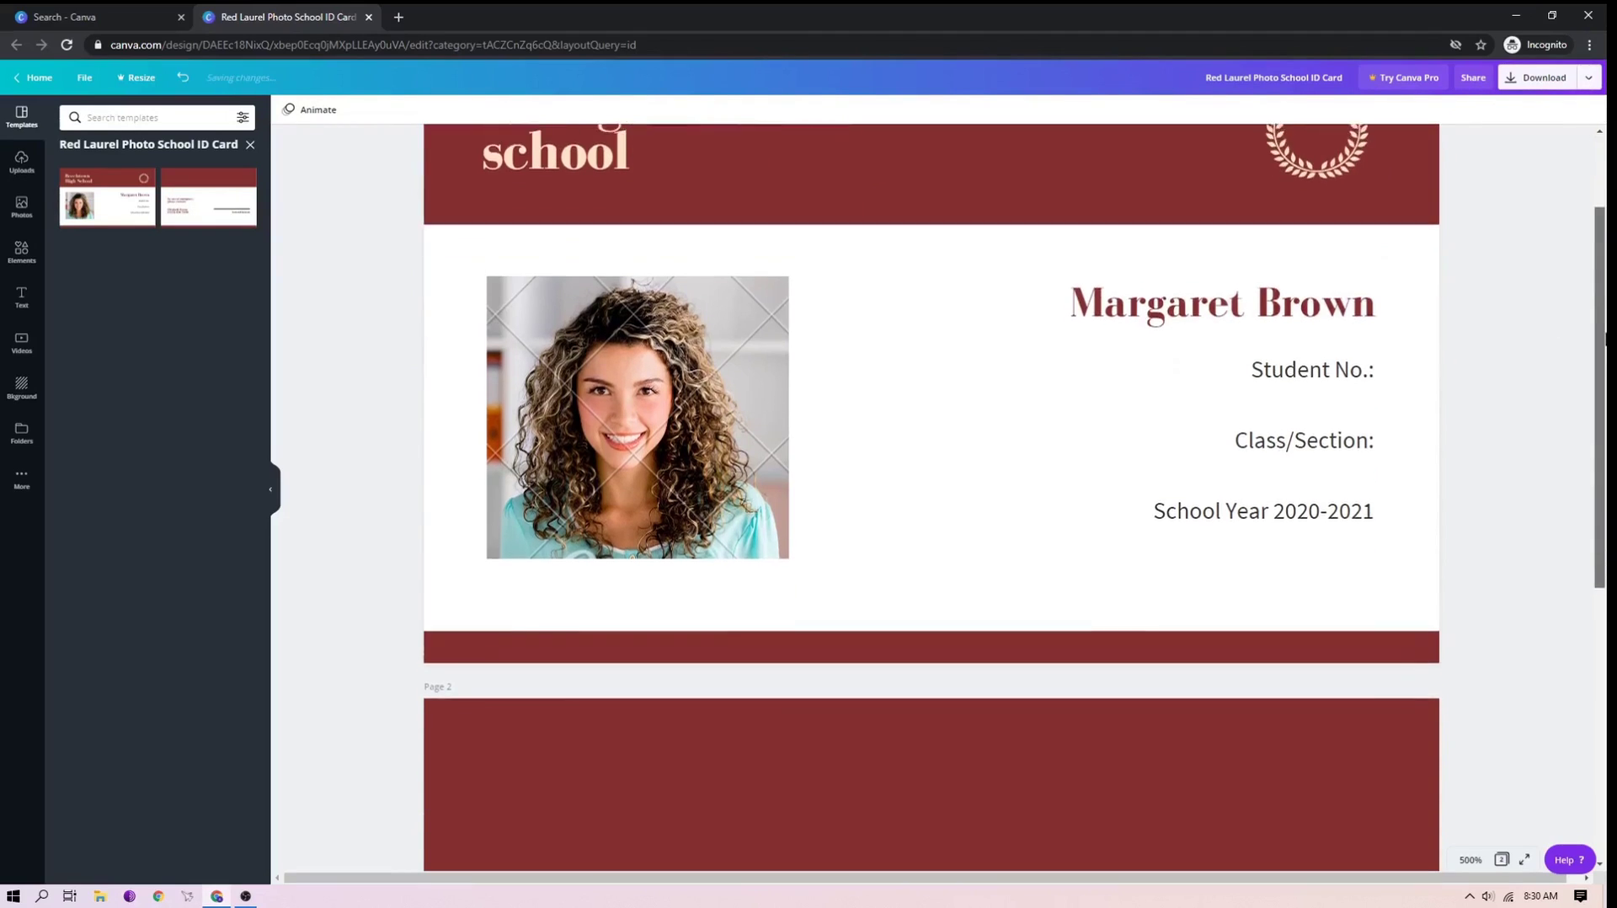
scroll(1604, 261, "down", 3)
scroll(1604, 267, "up", 4)
scroll(1604, 268, "up", 1)
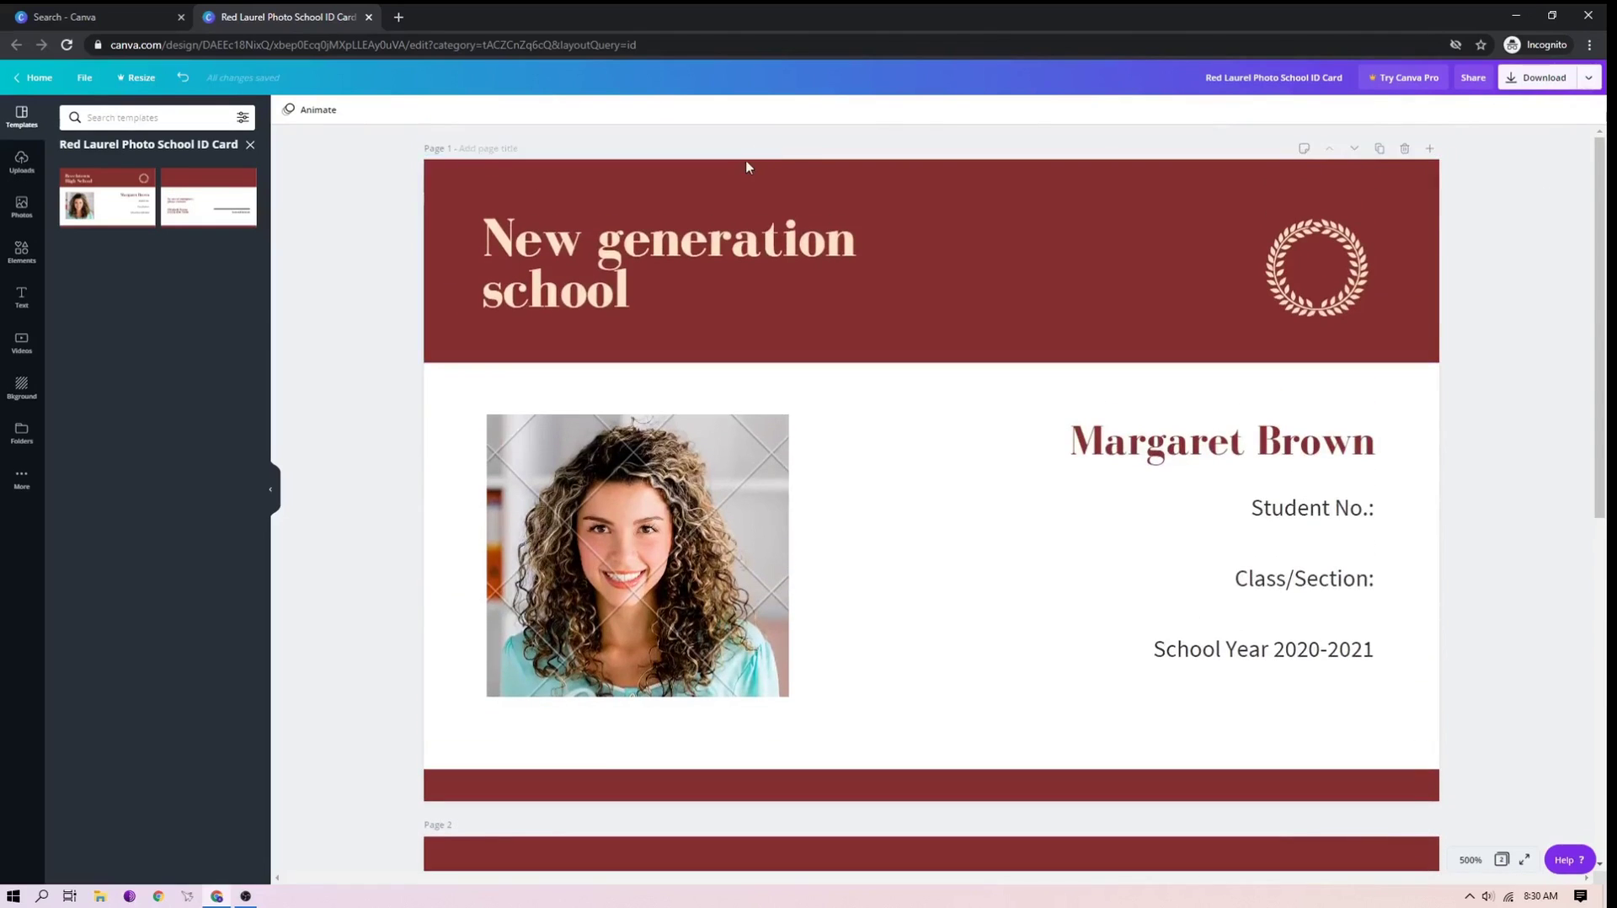
Recolour the top maroon header band light cyan
left_click(460, 187)
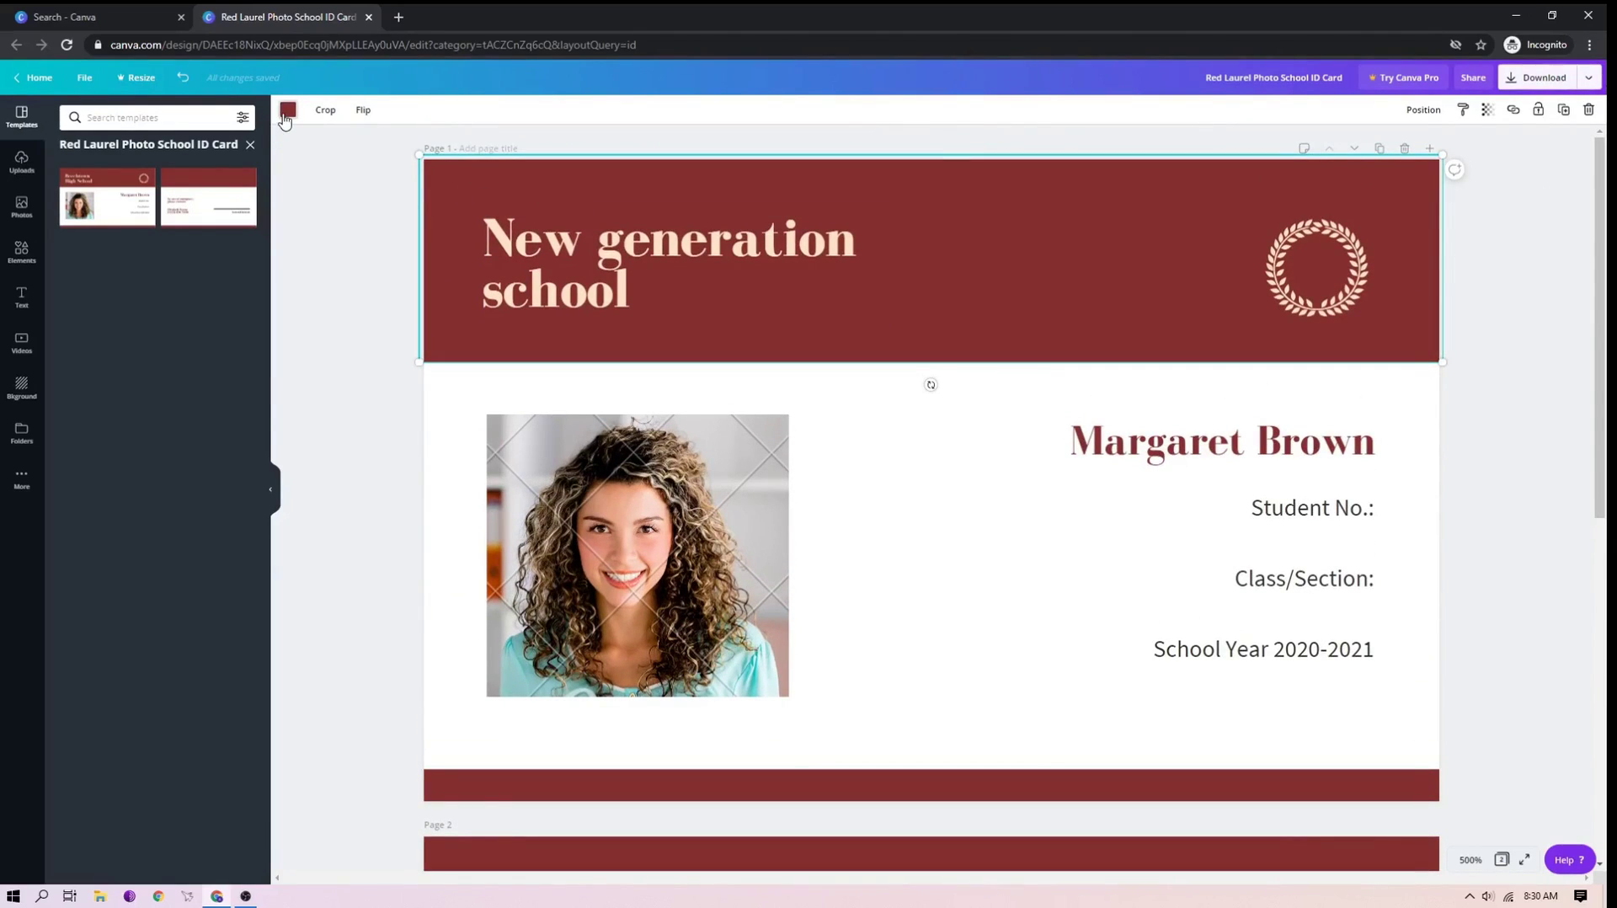
left_click(288, 109)
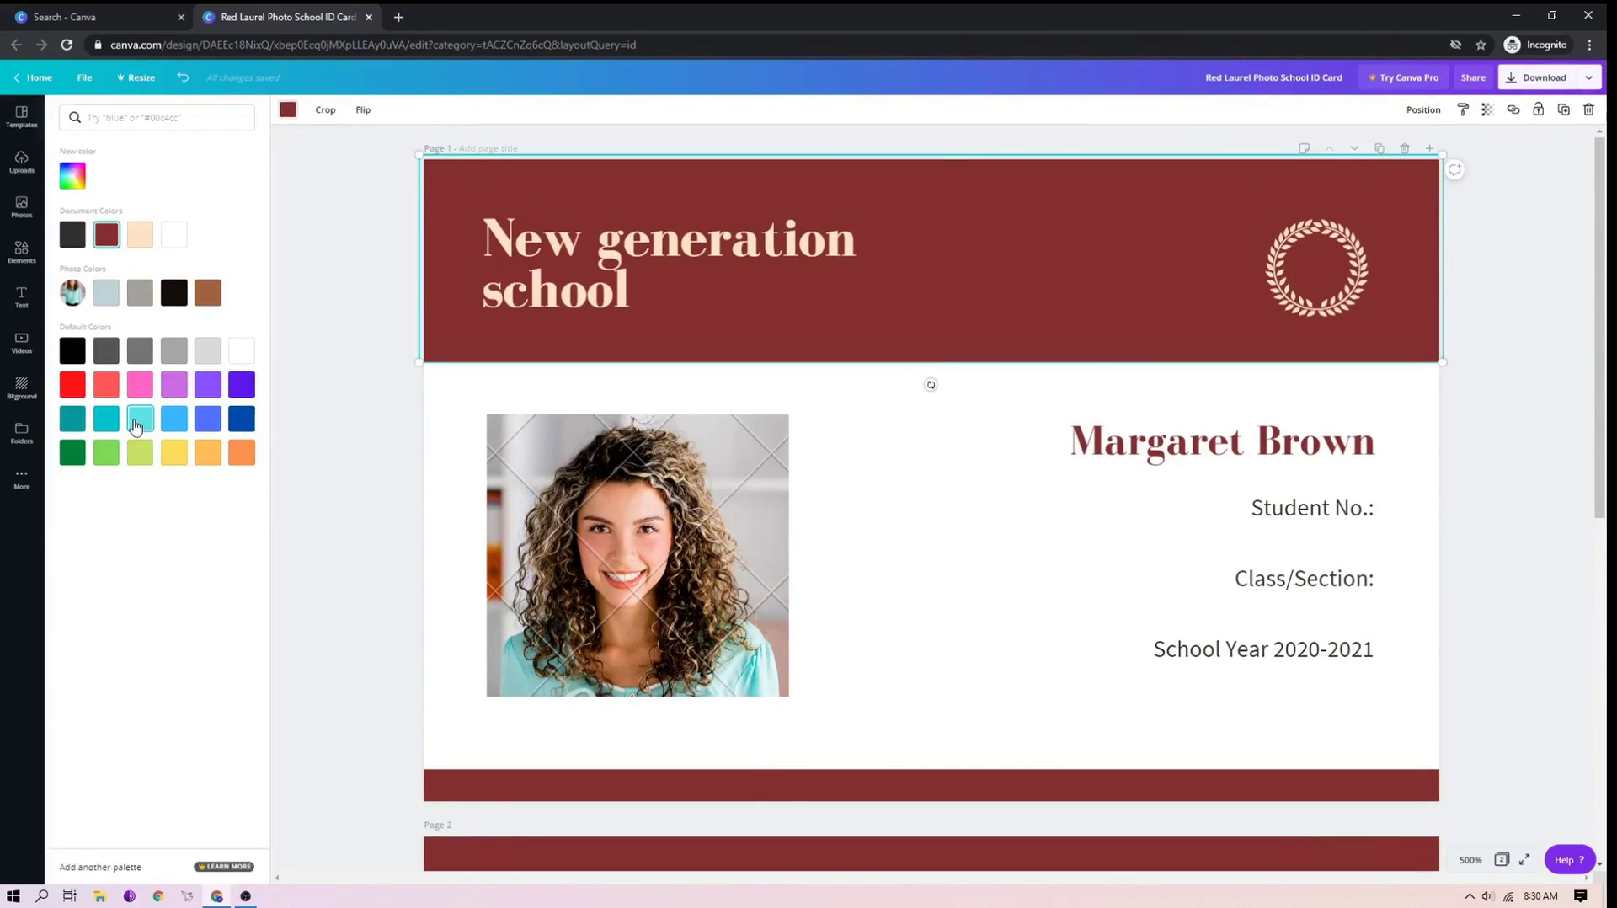
left_click(135, 425)
left_click_drag(1599, 236, 1604, 436)
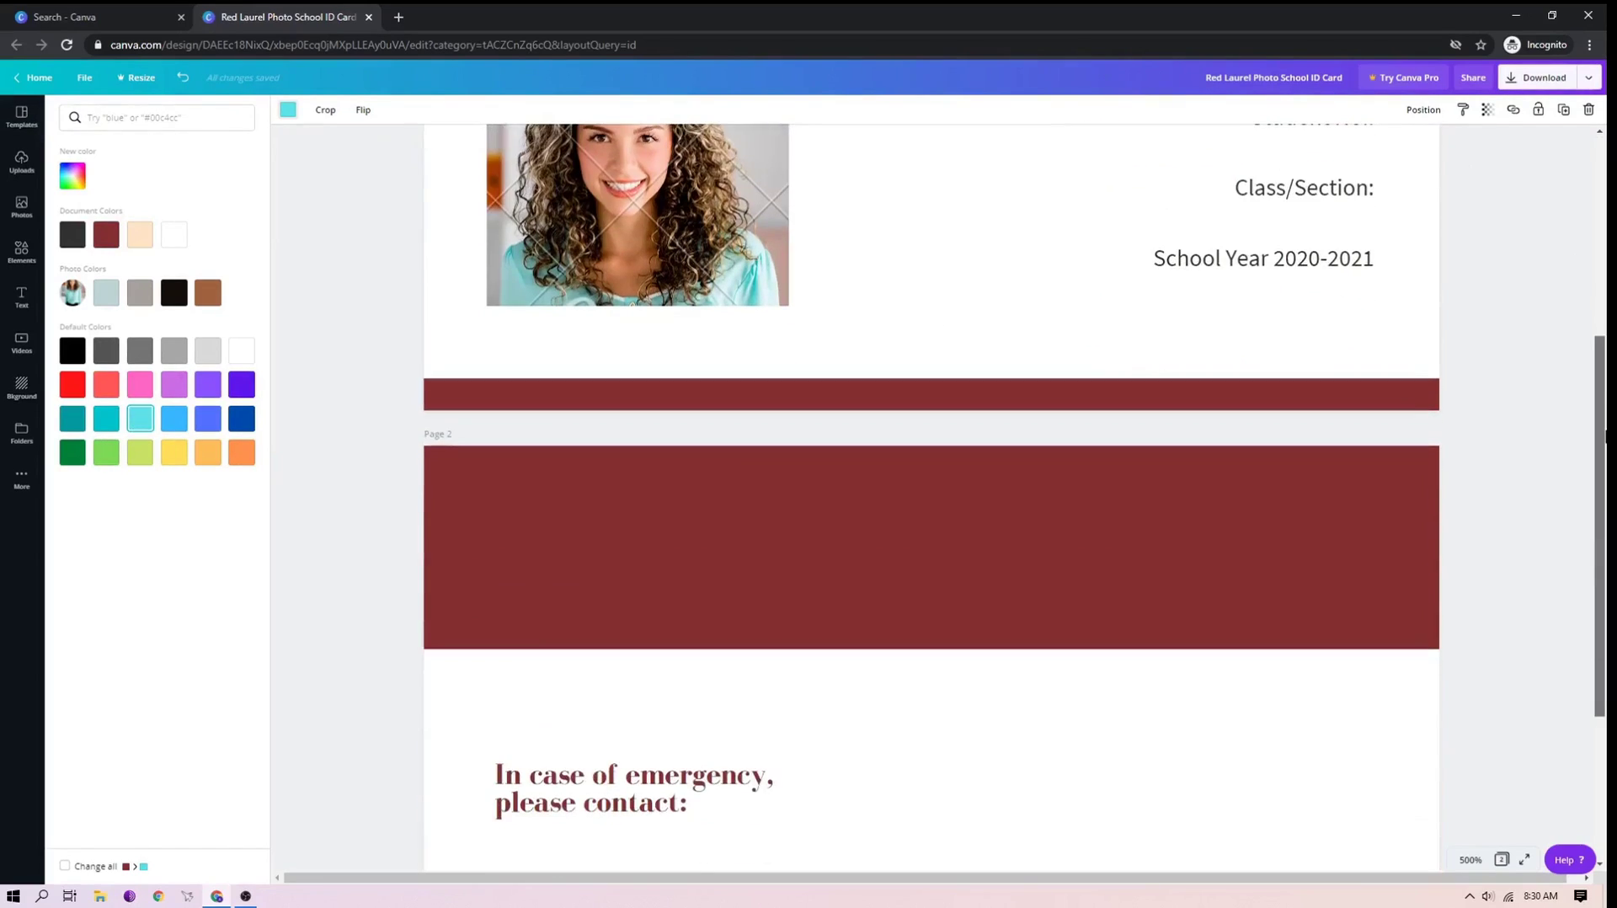
scroll(931, 351, "up", 5)
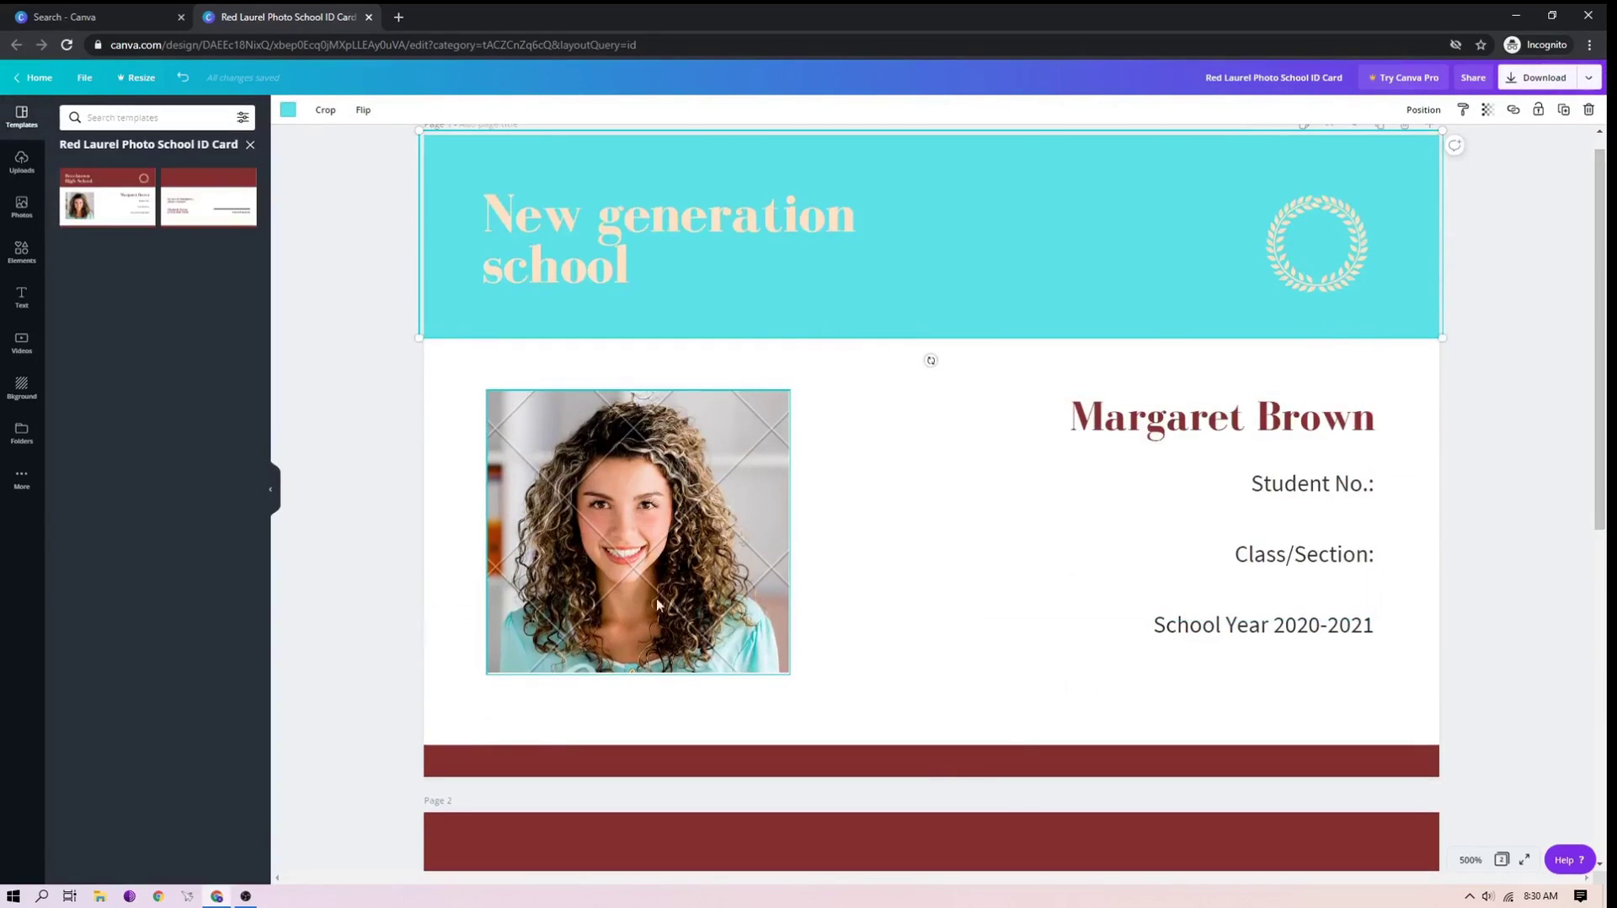
Recolour the thin bottom maroon band light cyan as well
left_click(548, 774)
left_click(288, 109)
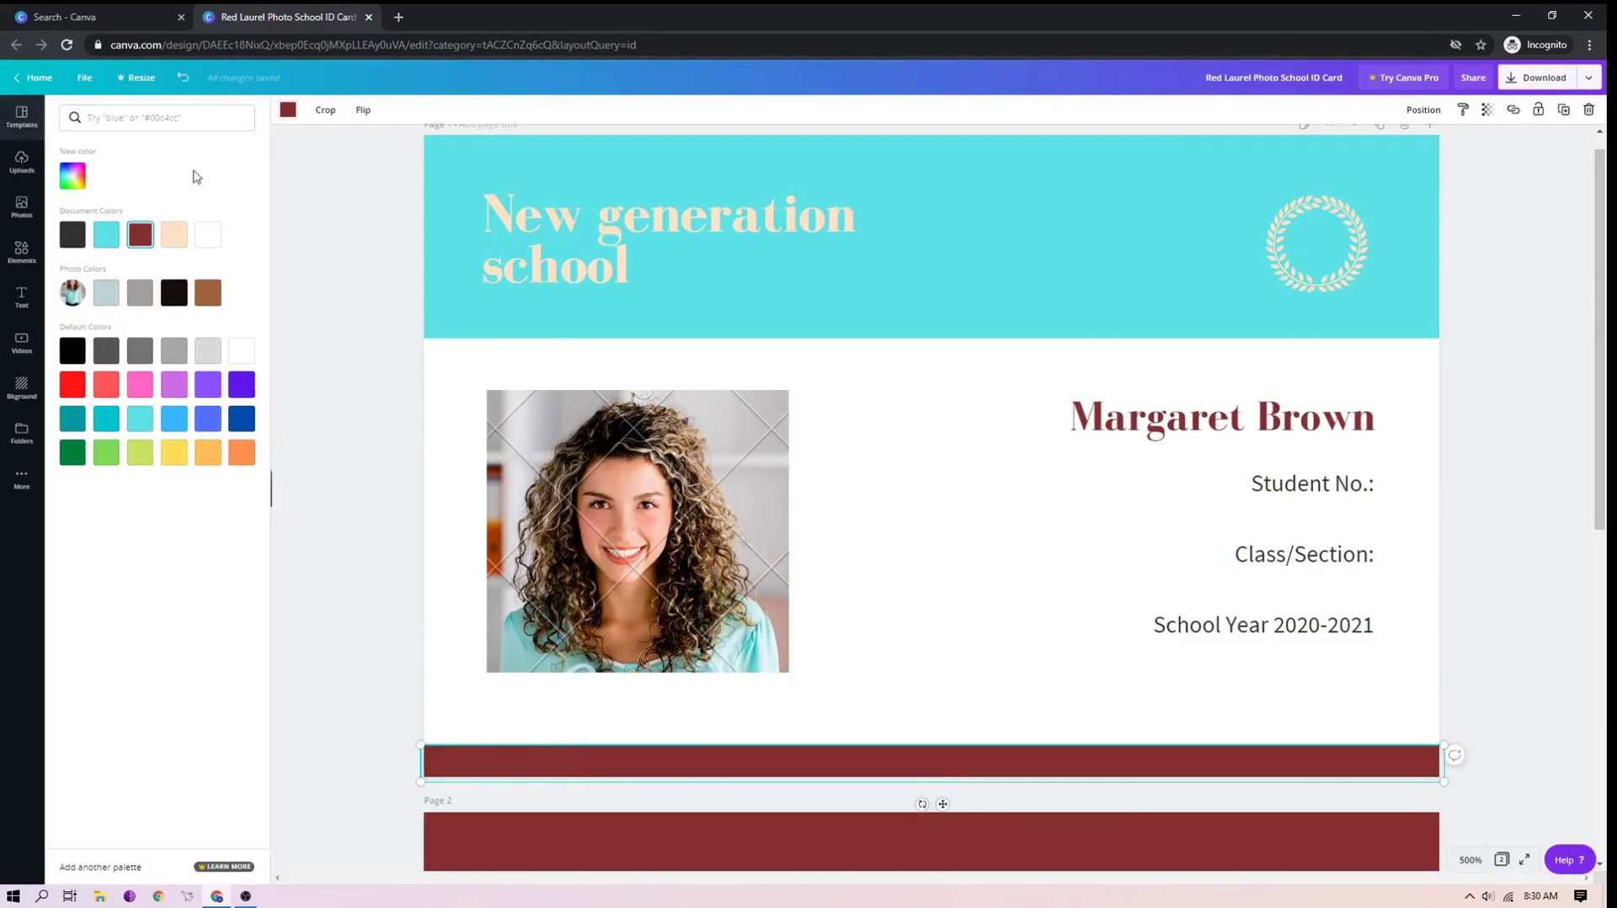
left_click(139, 423)
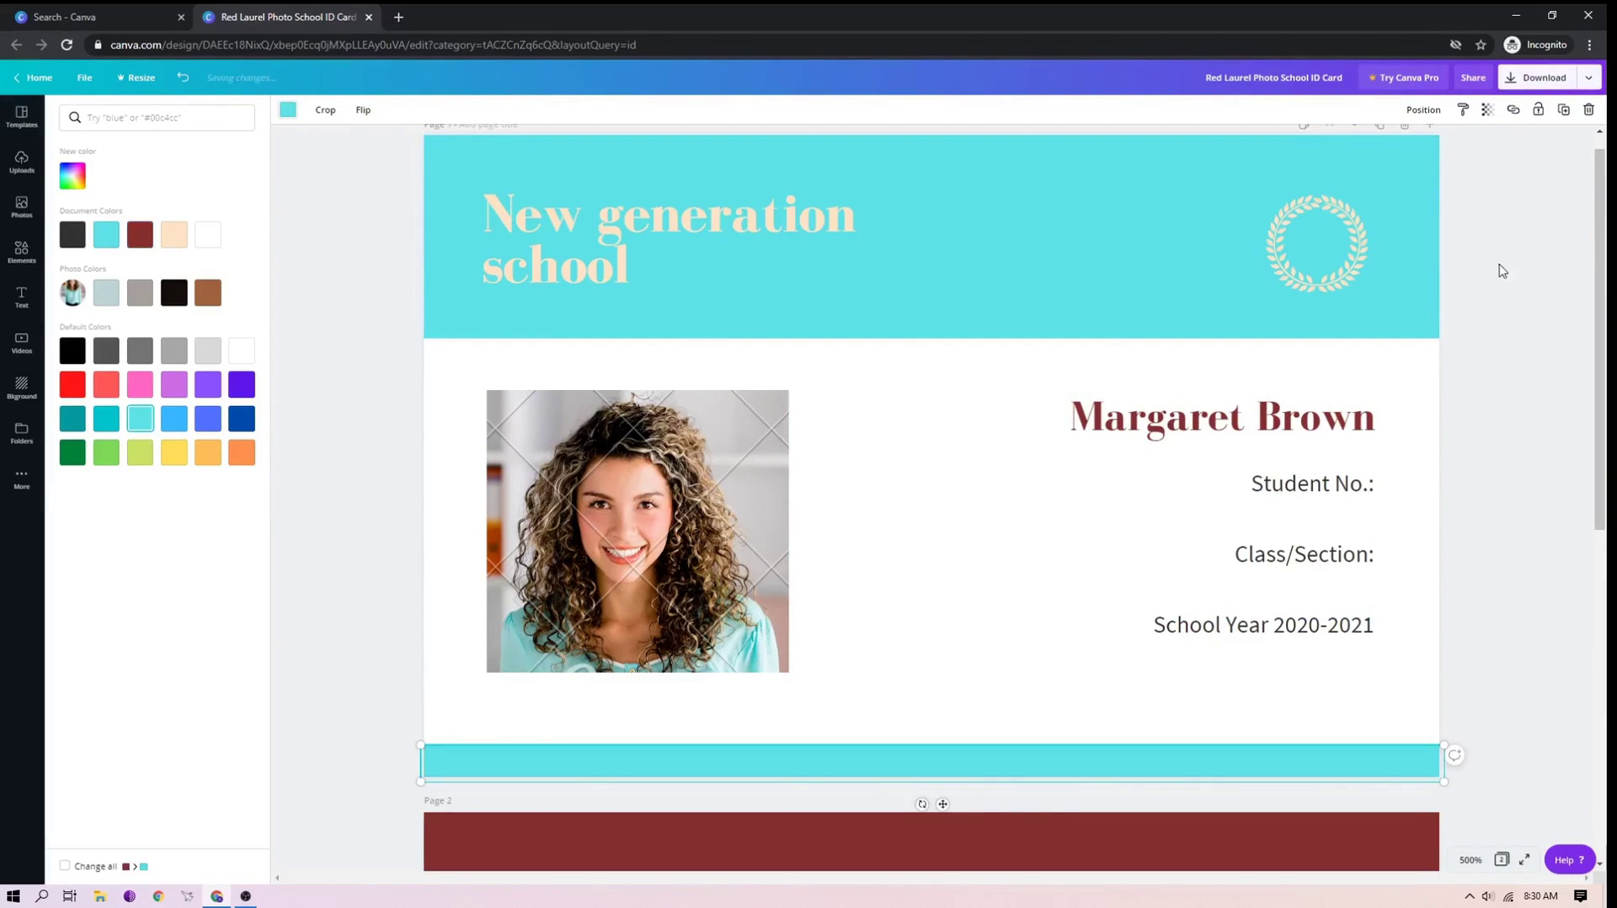
key("Escape")
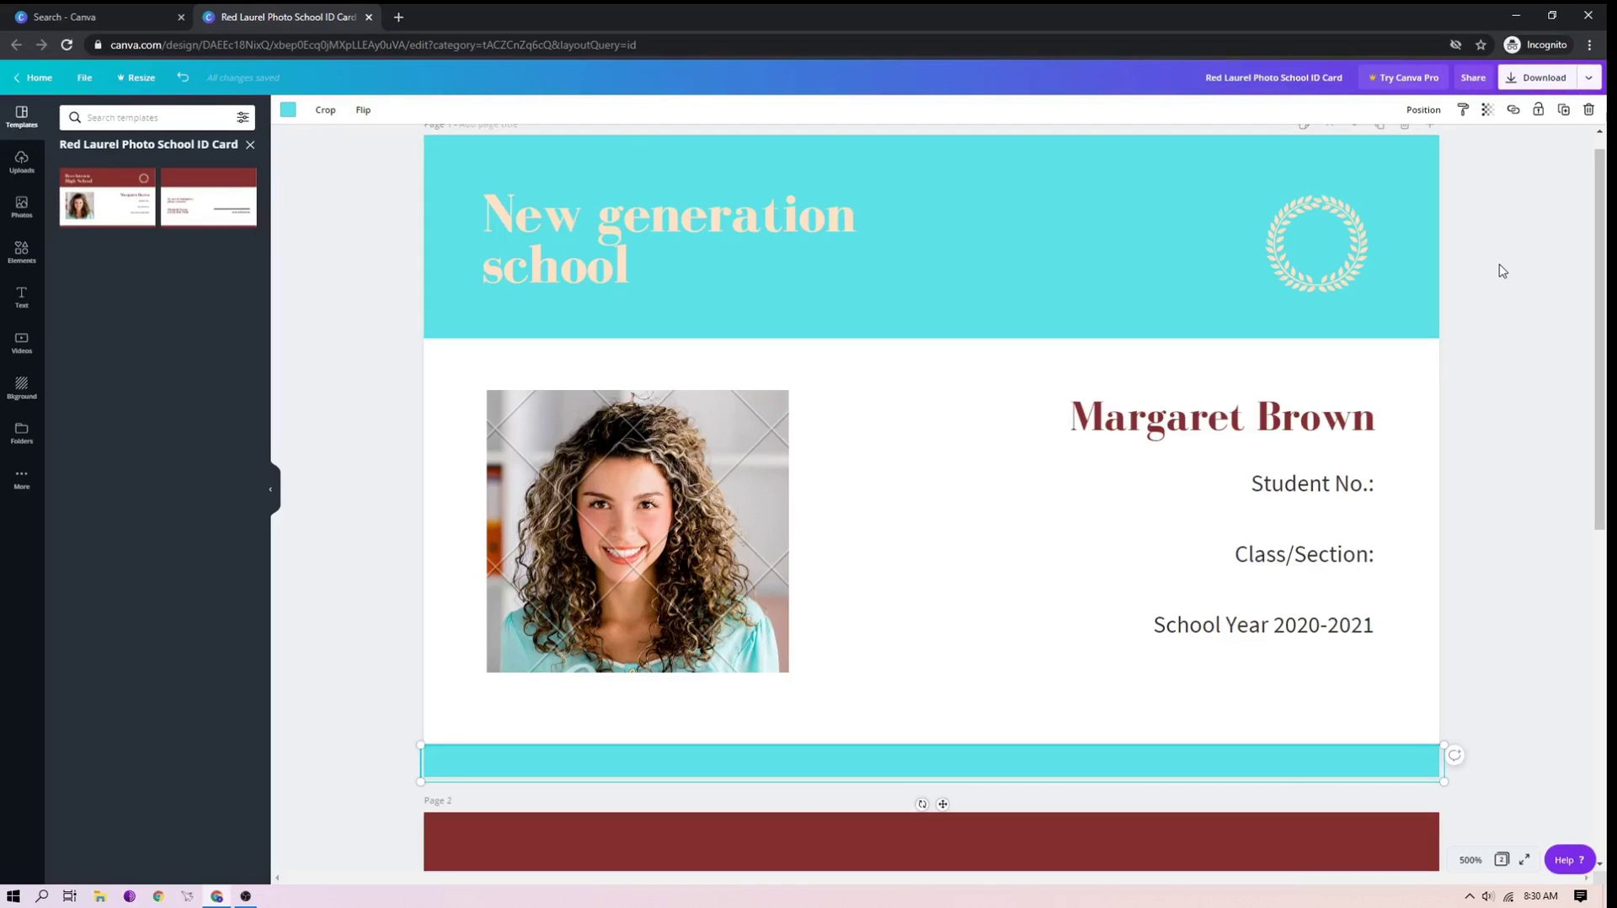
Set the 'New generation school' title text colour to white
left_click(564, 244)
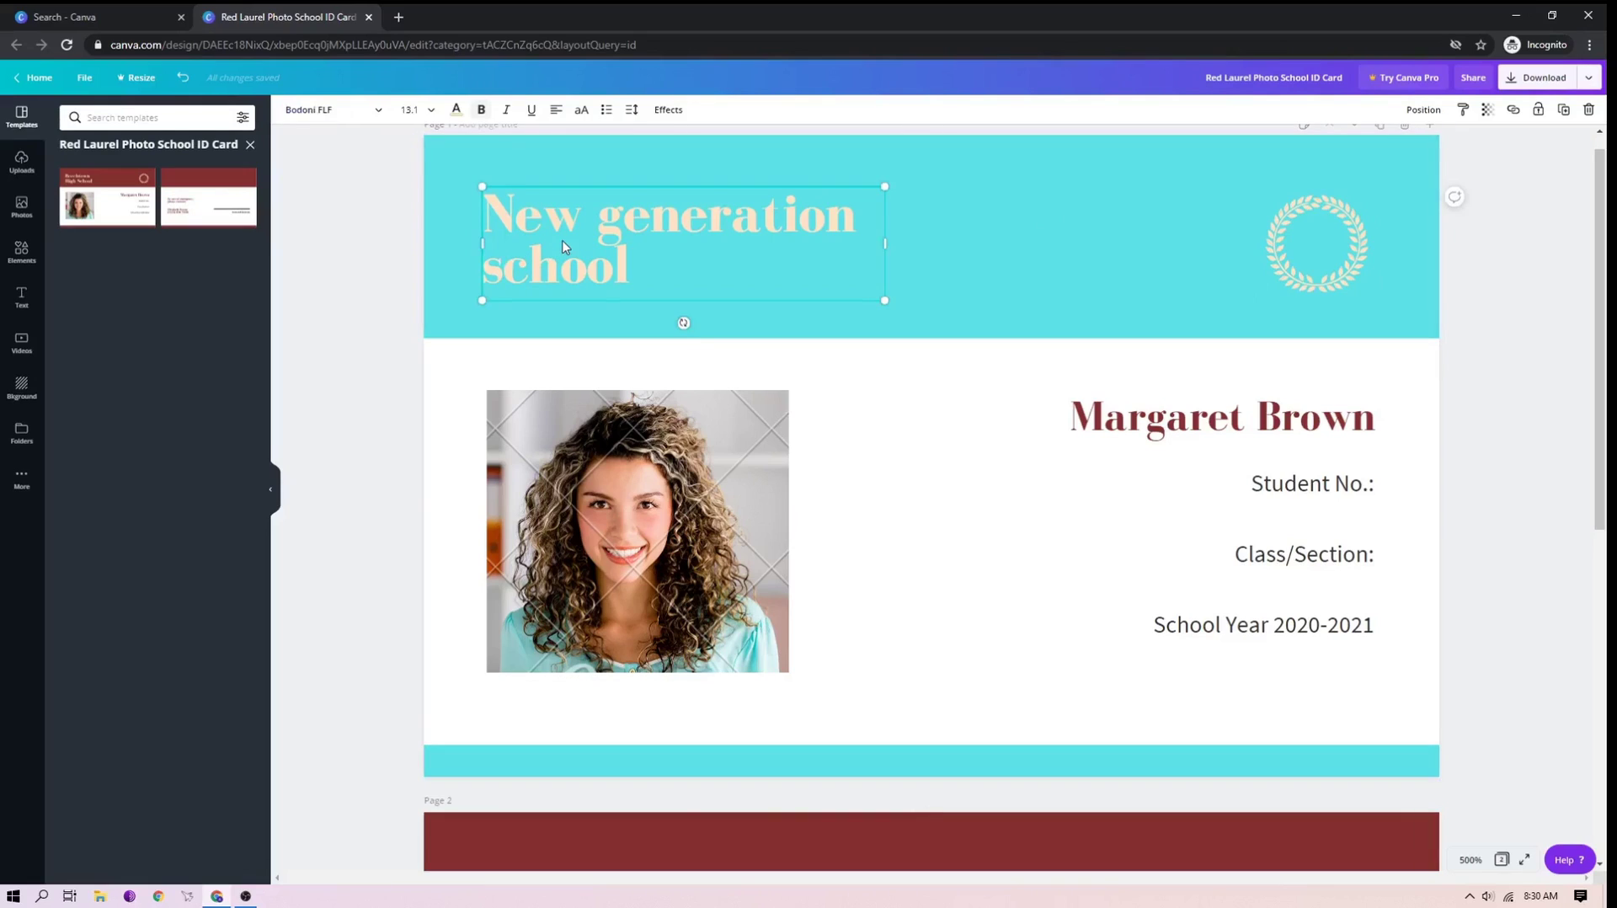
double_click(563, 241)
left_click_drag(633, 261, 400, 169)
left_click(456, 110)
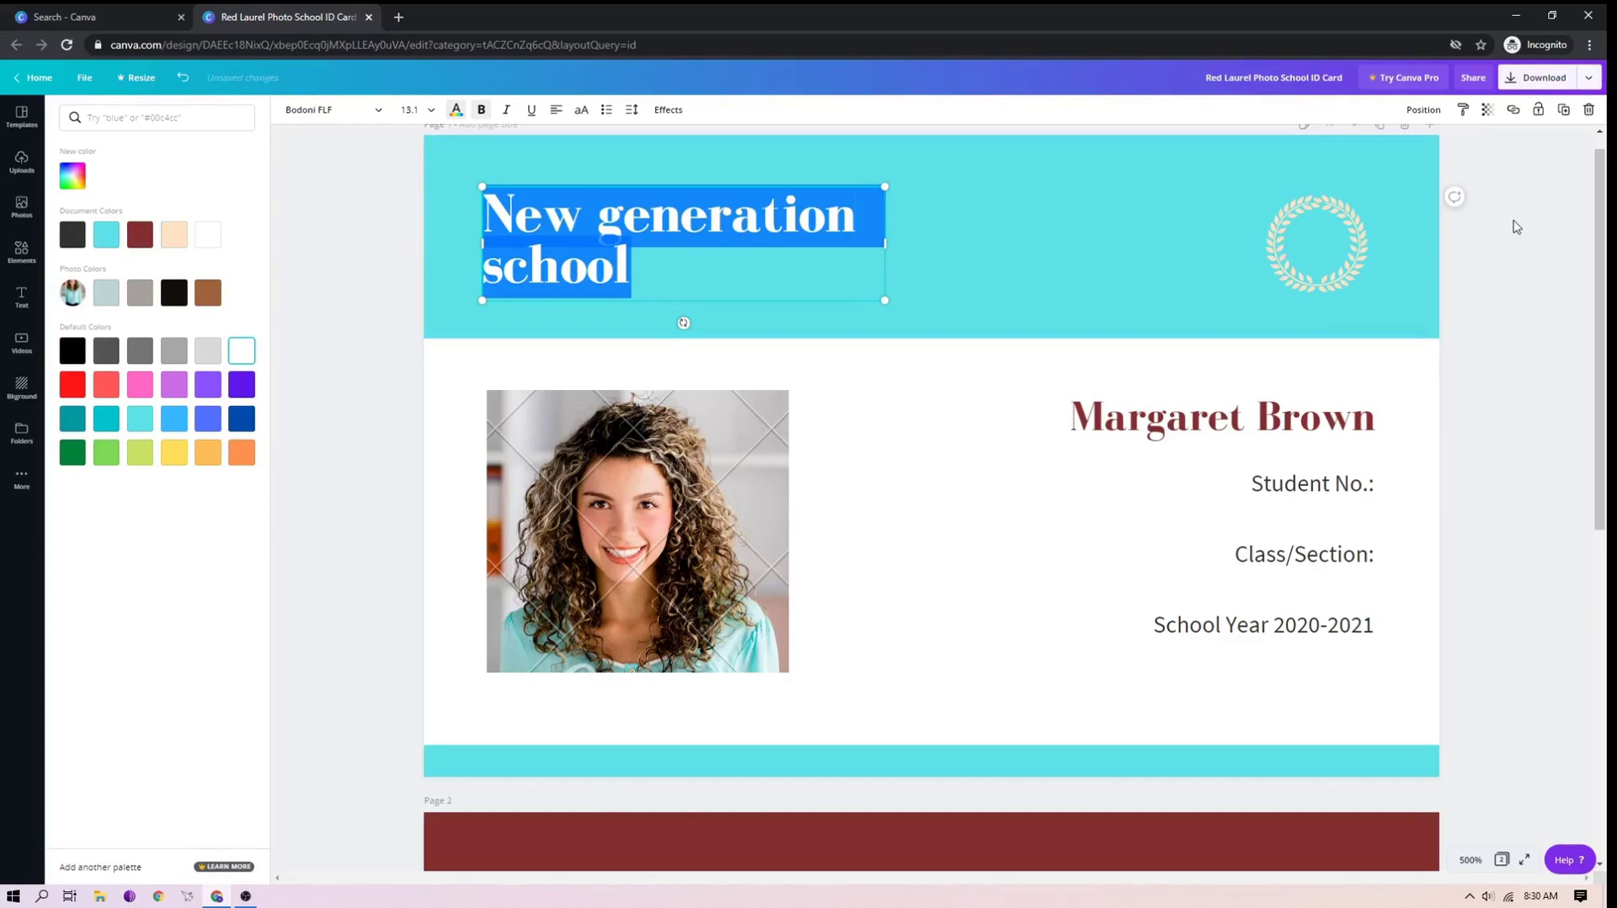
left_click(1012, 253)
Nudge the laurel wreath slightly upward within the header
left_click(1300, 249)
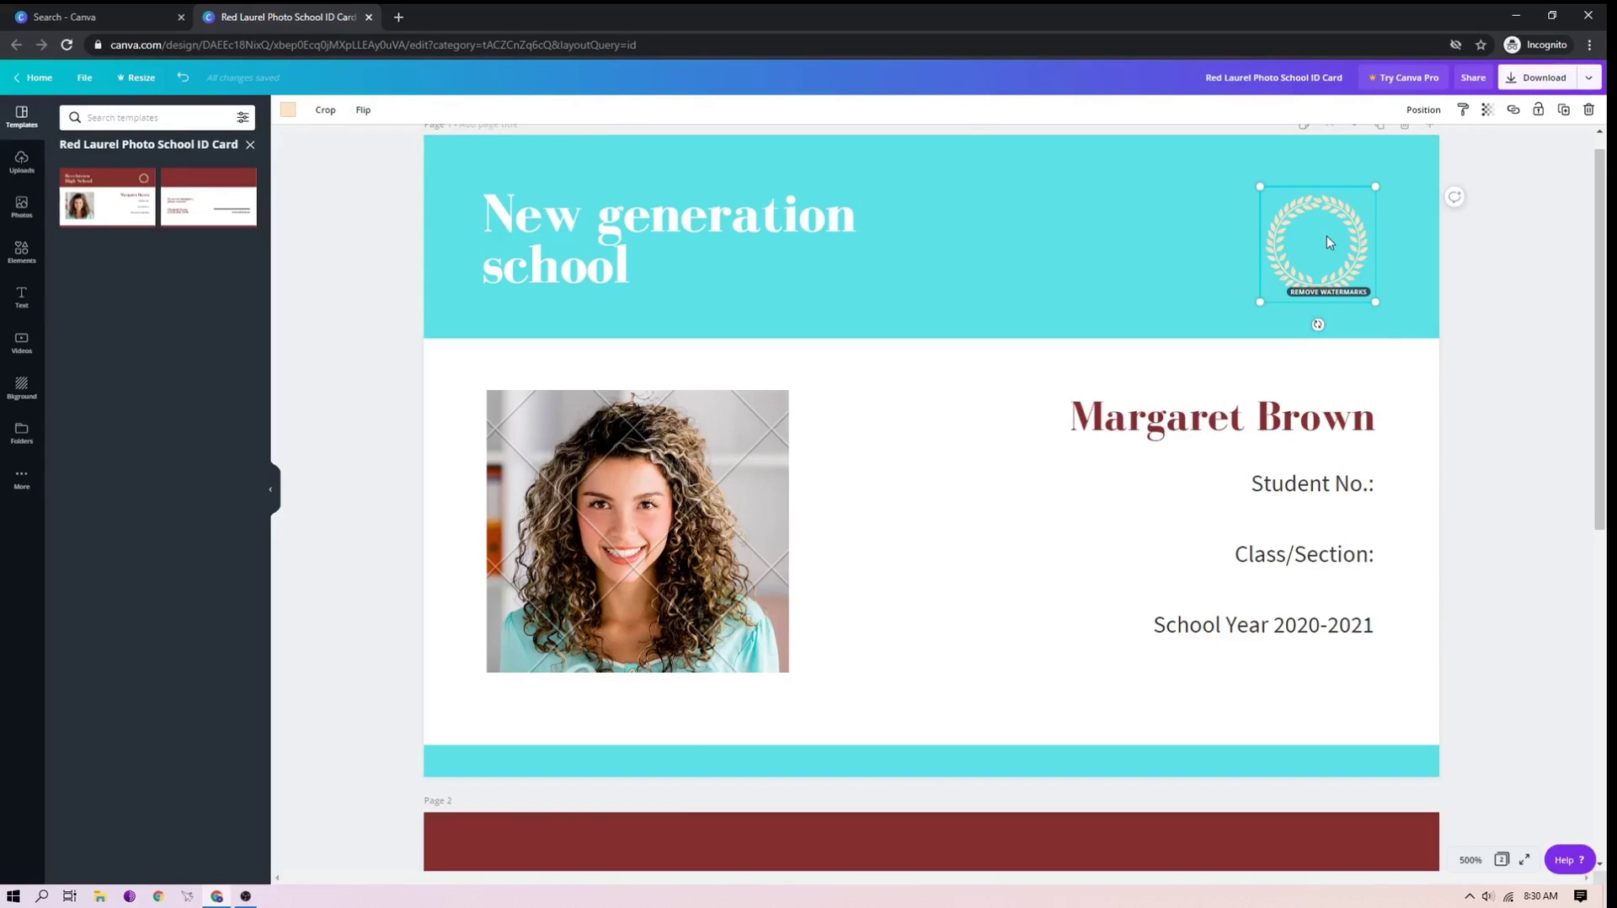
left_click_drag(1327, 242, 1326, 233)
left_click(1503, 239)
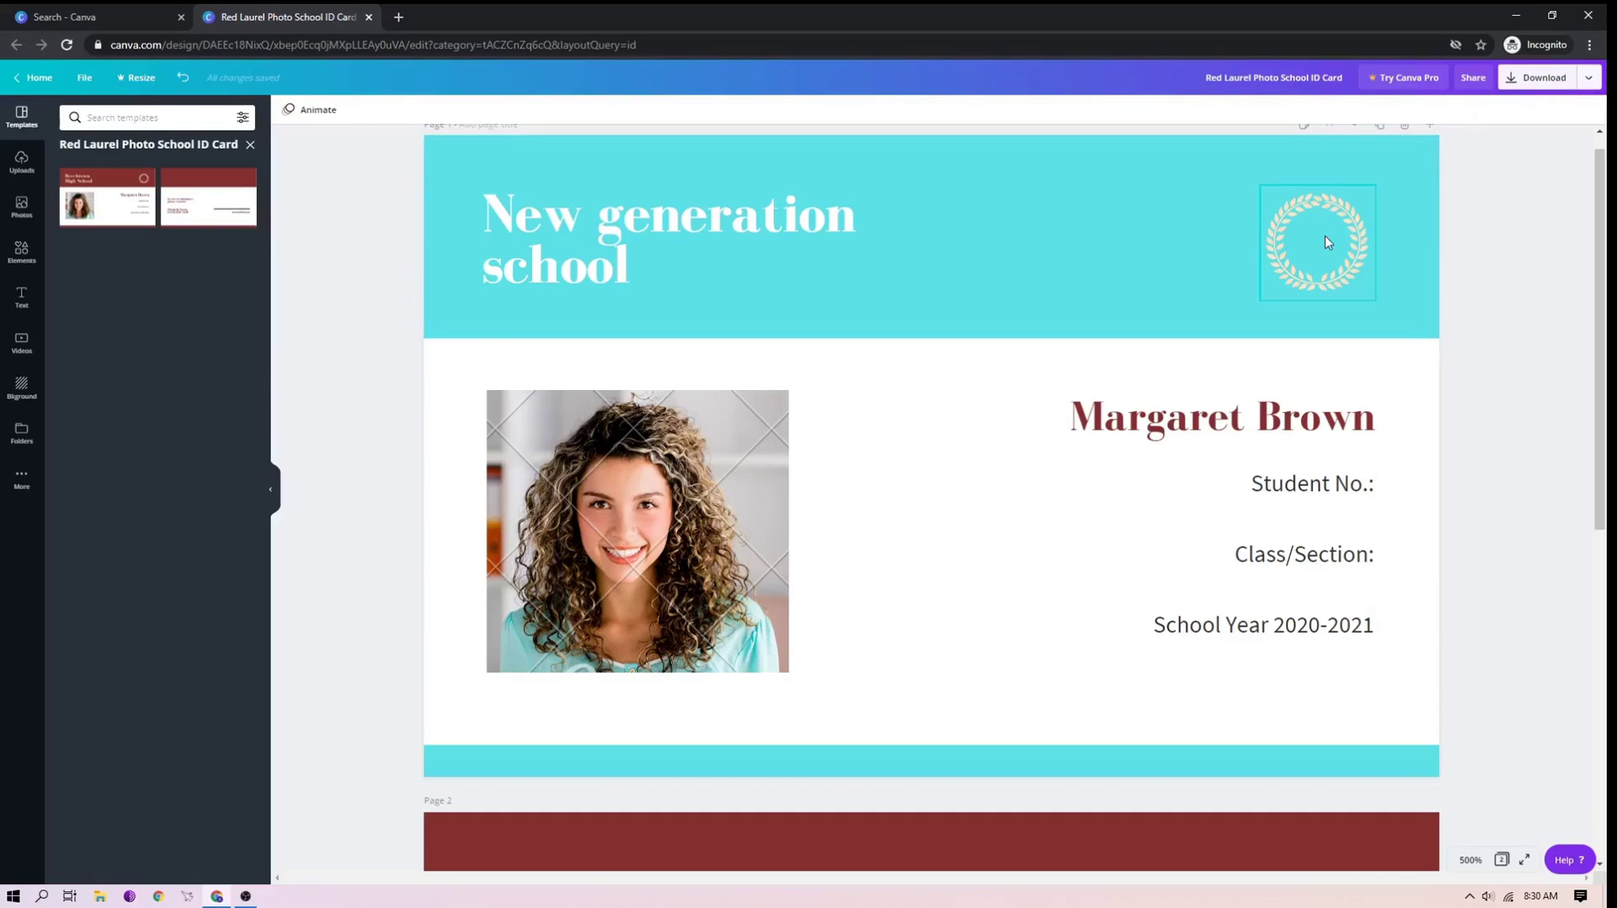
left_click(1325, 235)
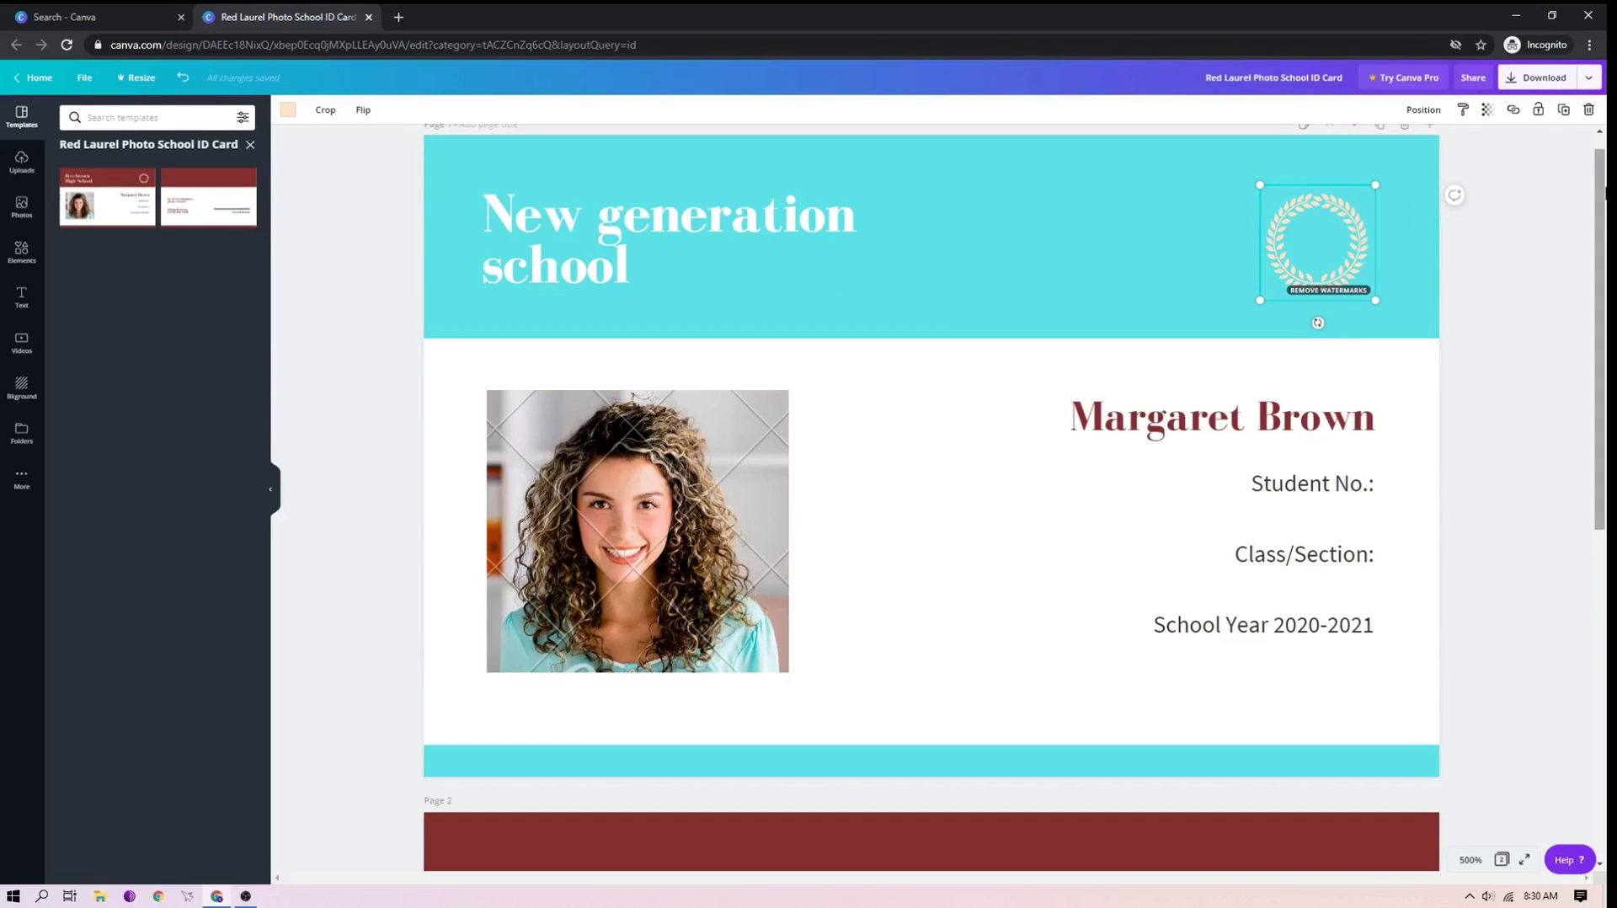
left_click_drag(1604, 194, 1604, 181)
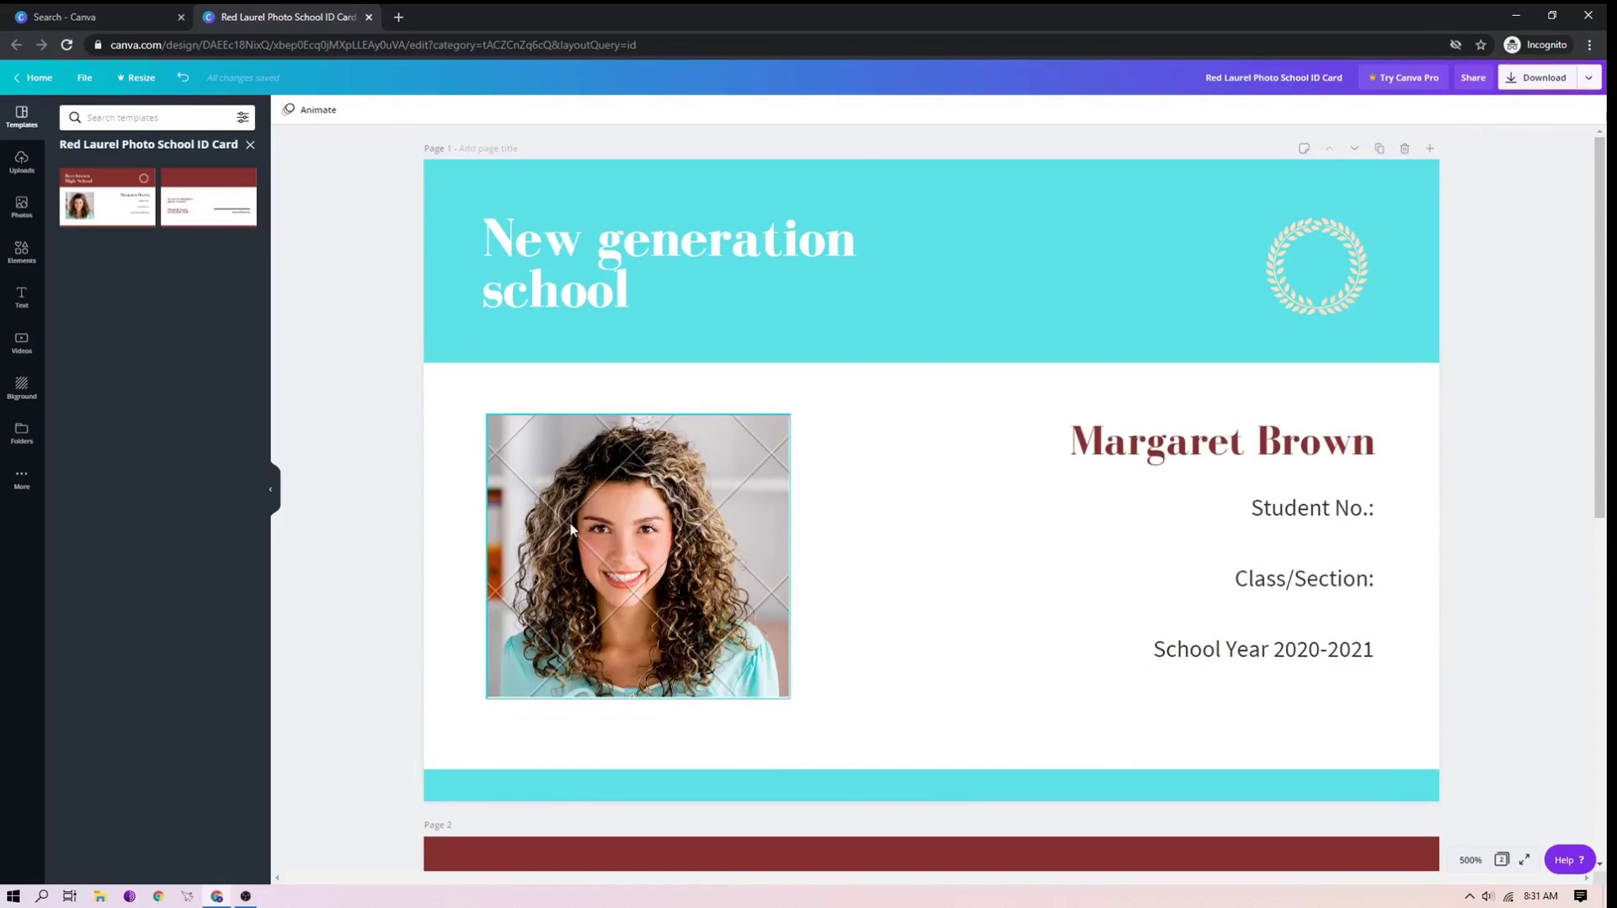
Delete the student photo, leaving an empty image frame
left_click(662, 531)
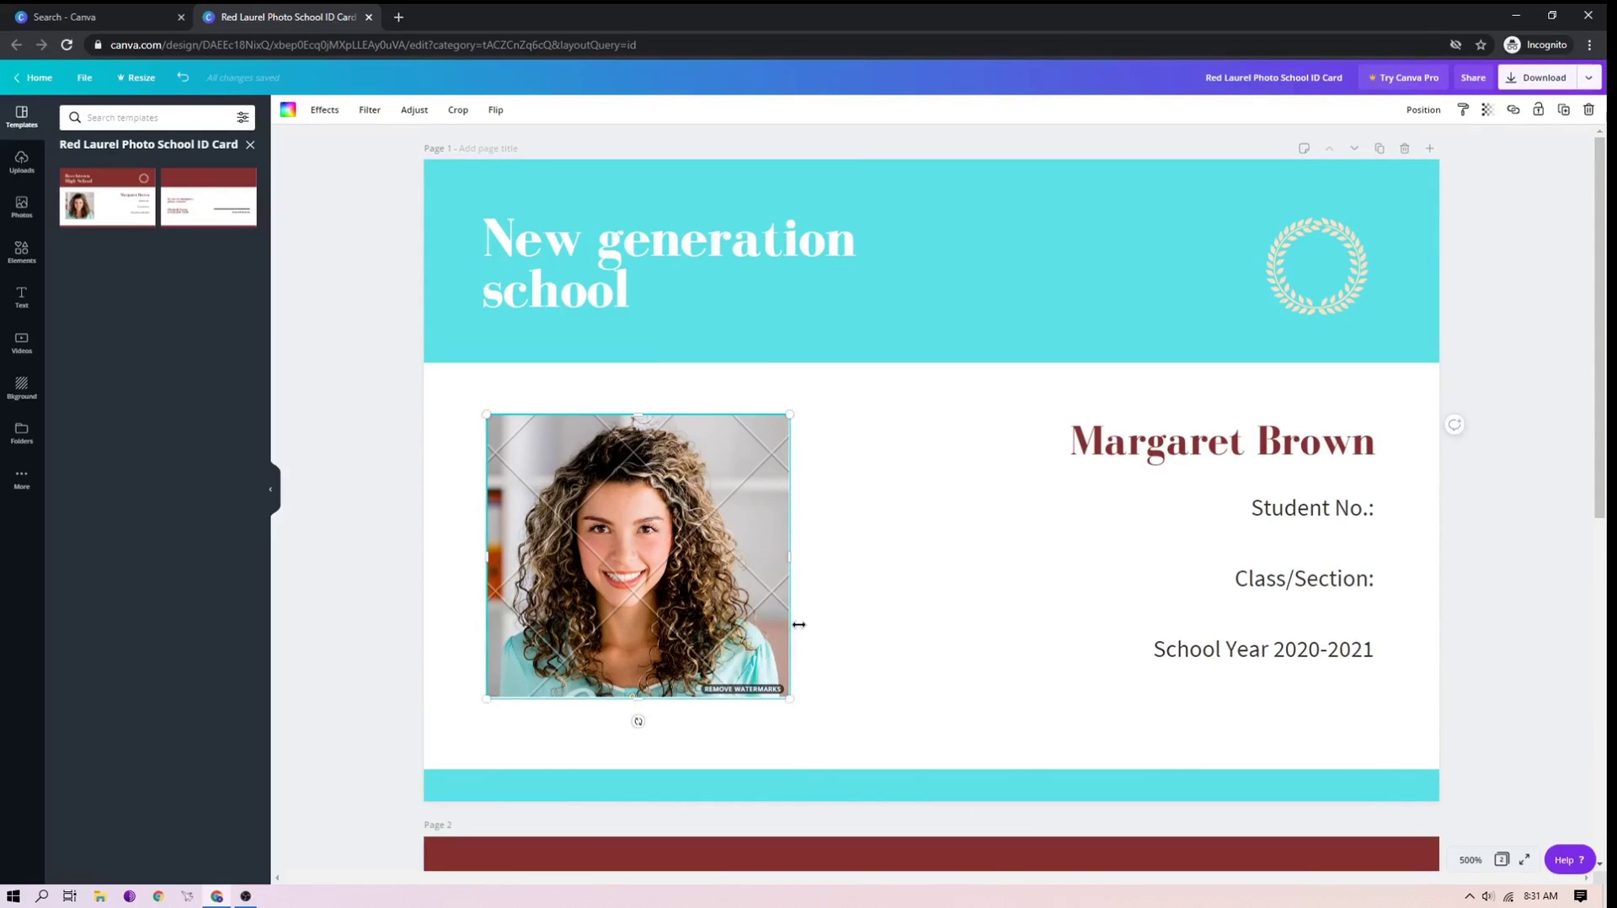
key("Delete")
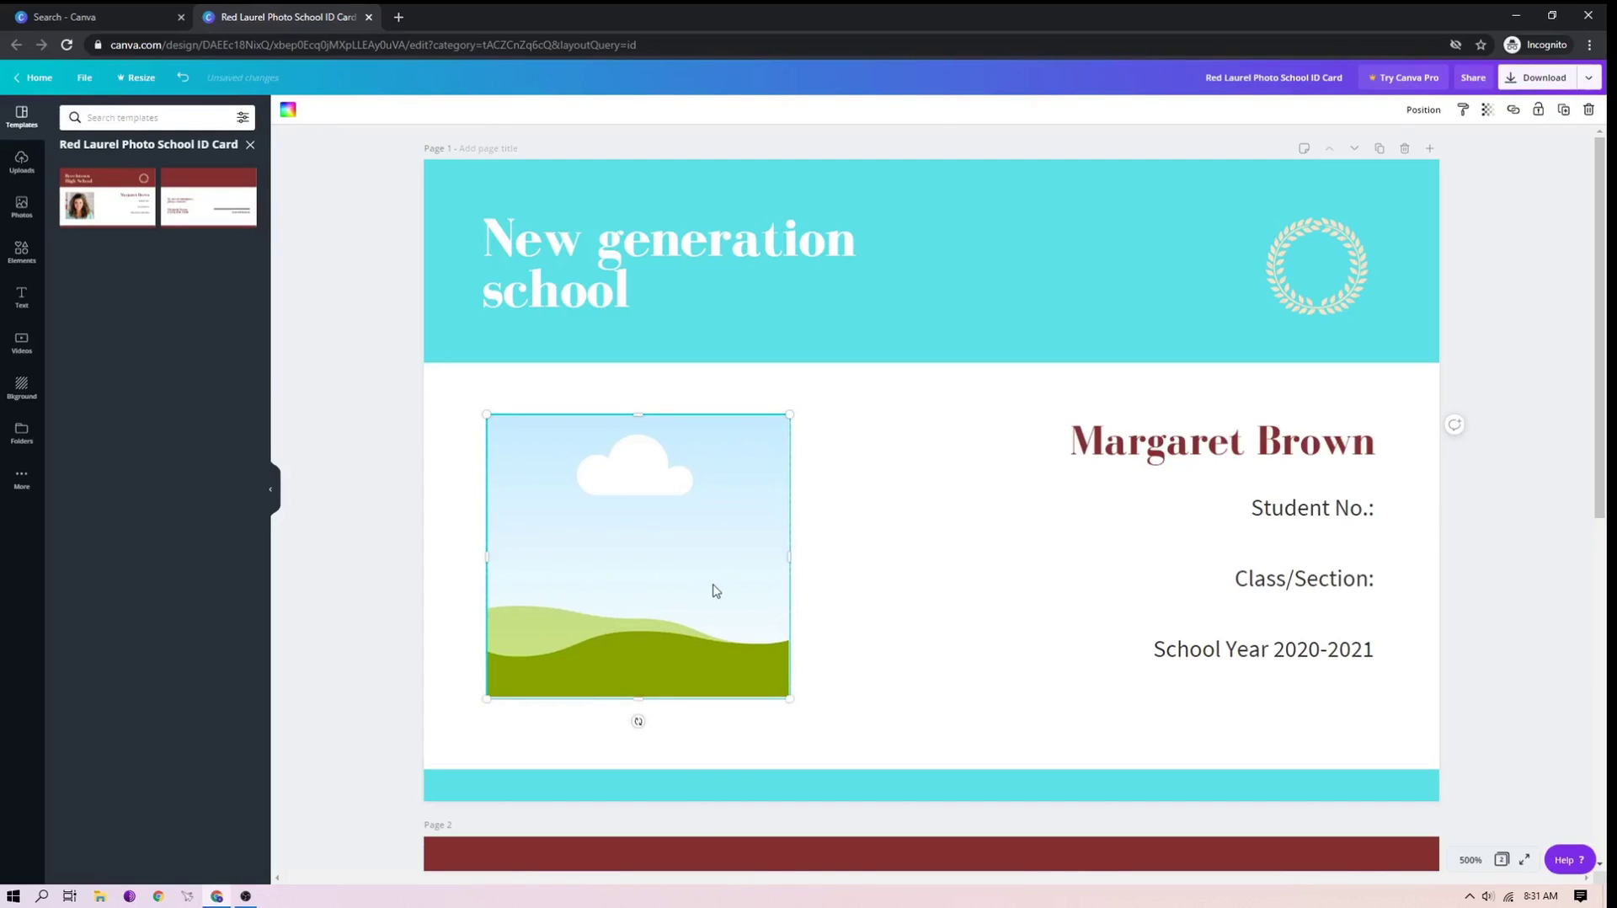
left_click(452, 557)
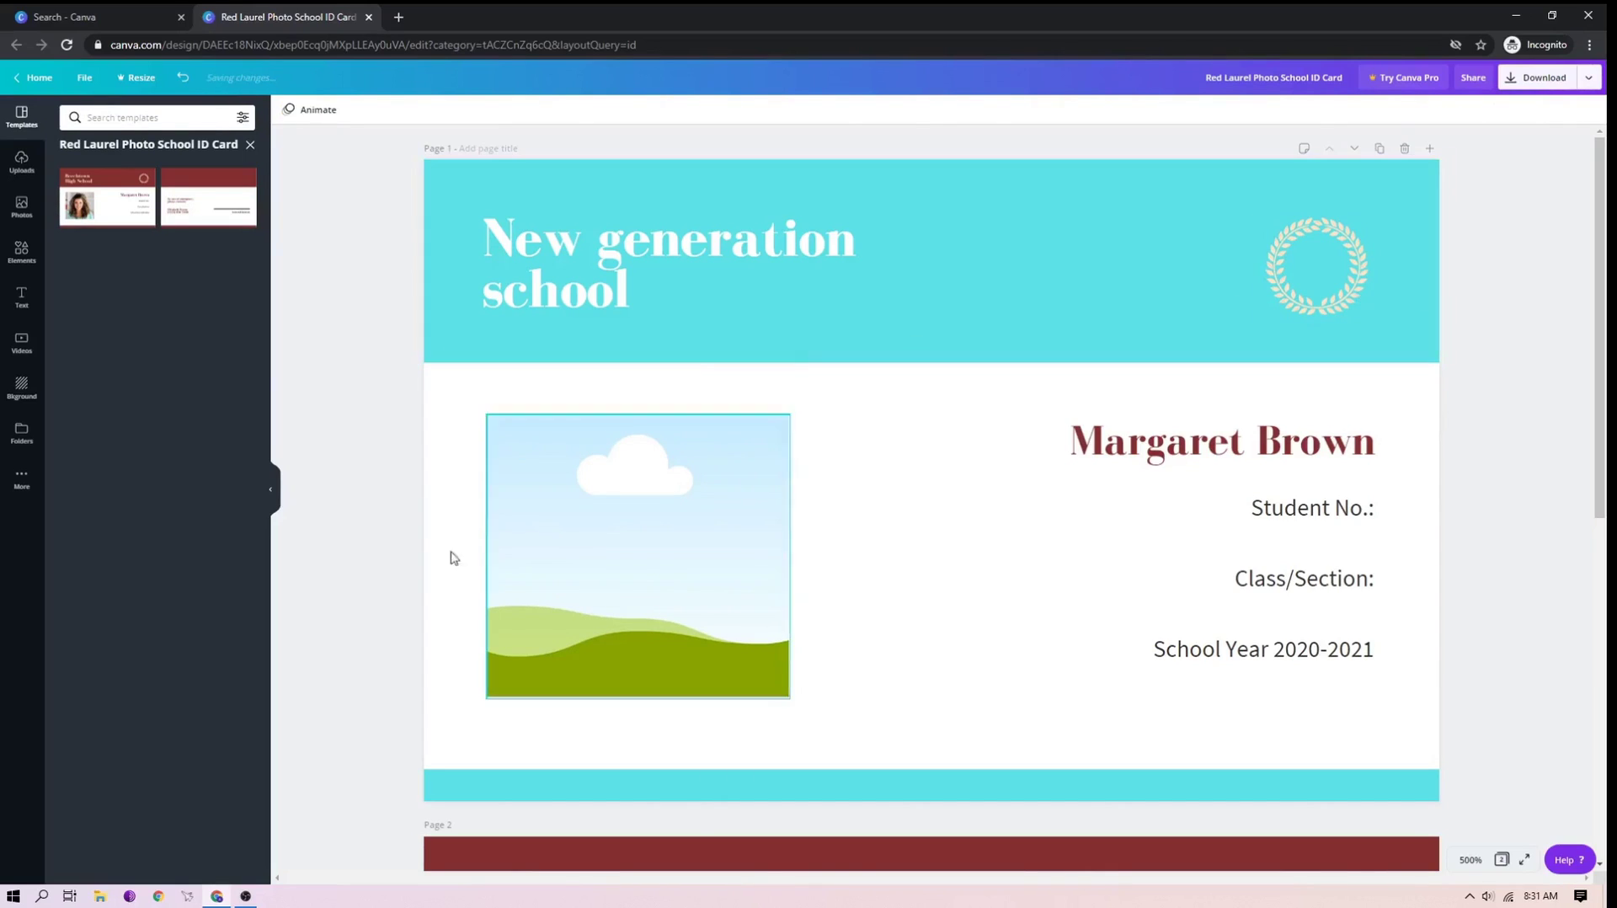
mouse_move(1601, 221)
left_mouse_down()
mouse_move(1604, 467)
mouse_move(1602, 287)
left_mouse_up()
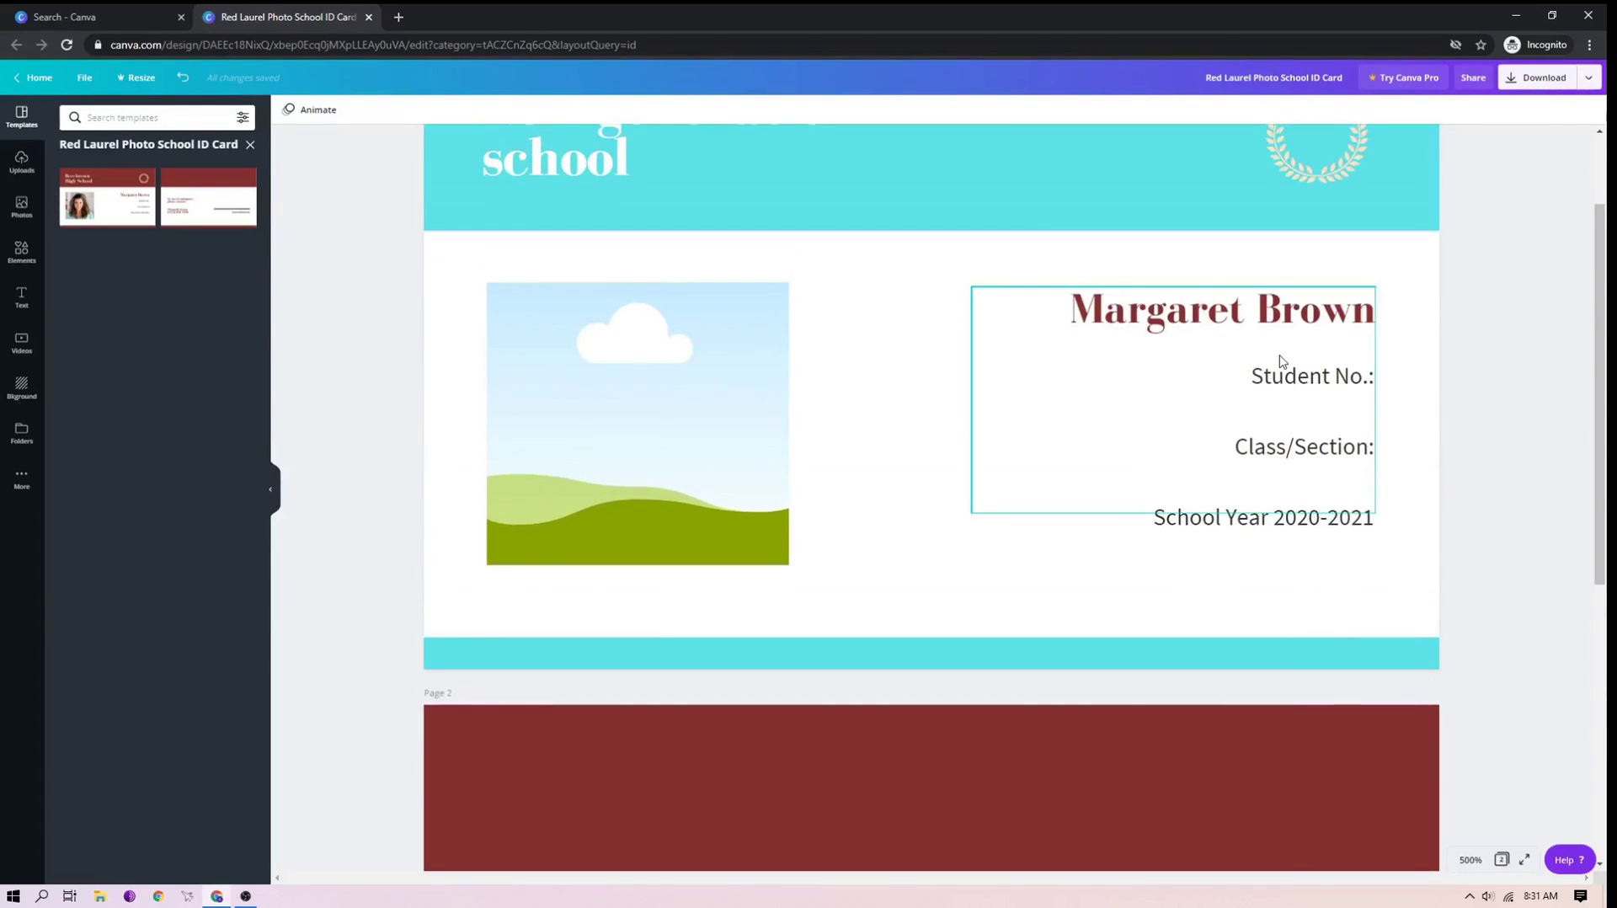
Turn page 2's top and bottom red bars turquoise
left_click_drag(1604, 285, 1604, 556)
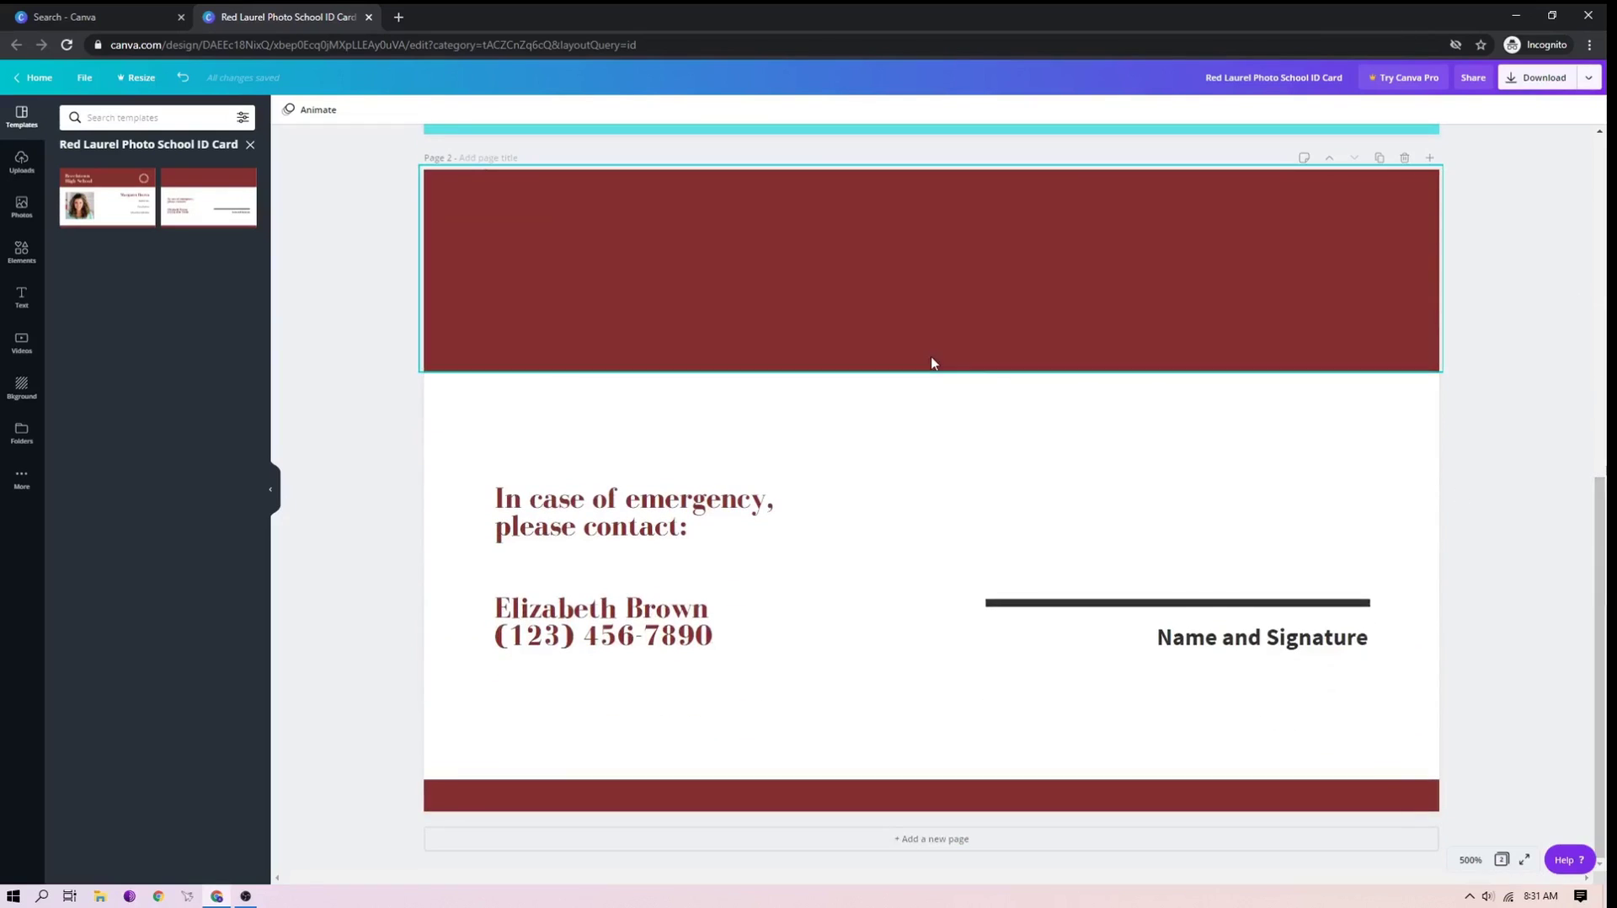
left_click(822, 300)
left_click(288, 109)
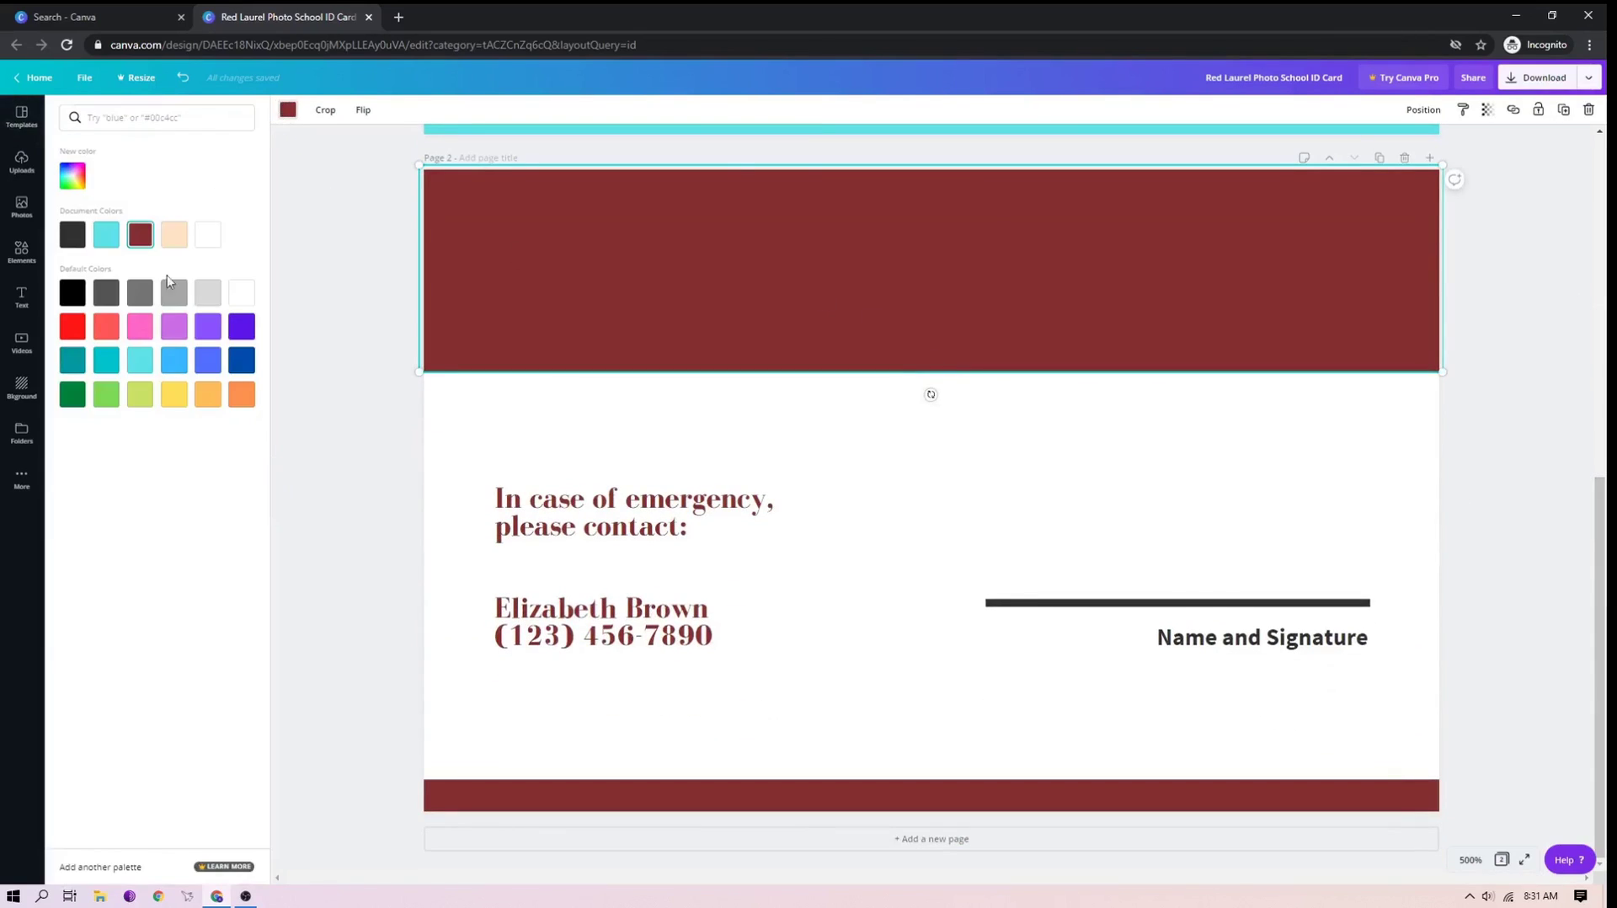
left_click(132, 362)
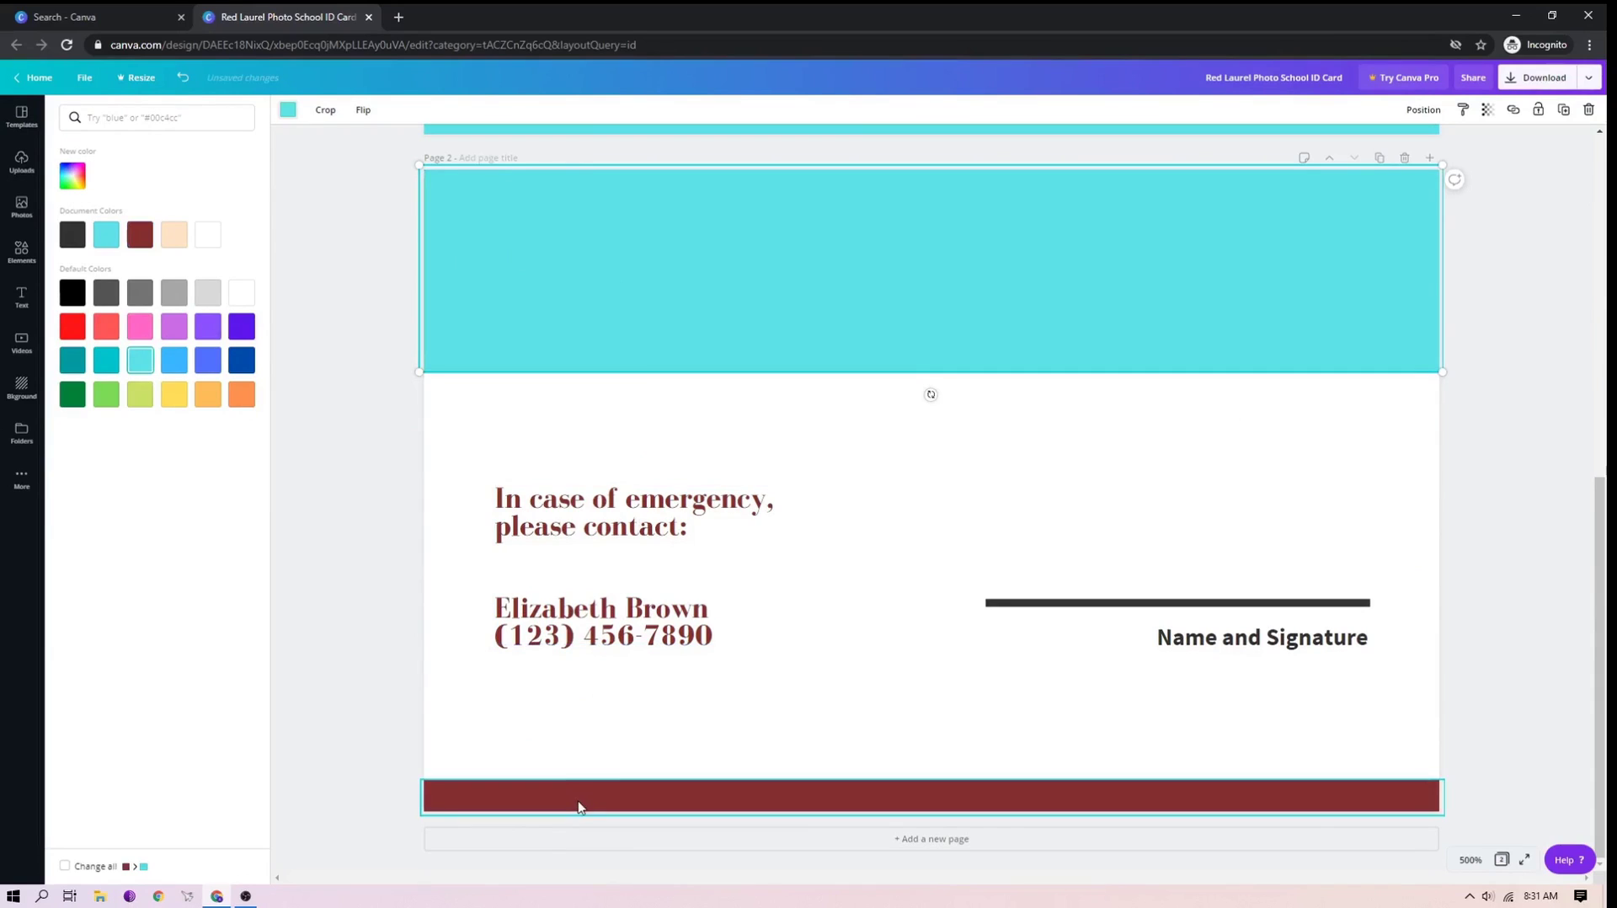
left_click(579, 805)
left_click(139, 360)
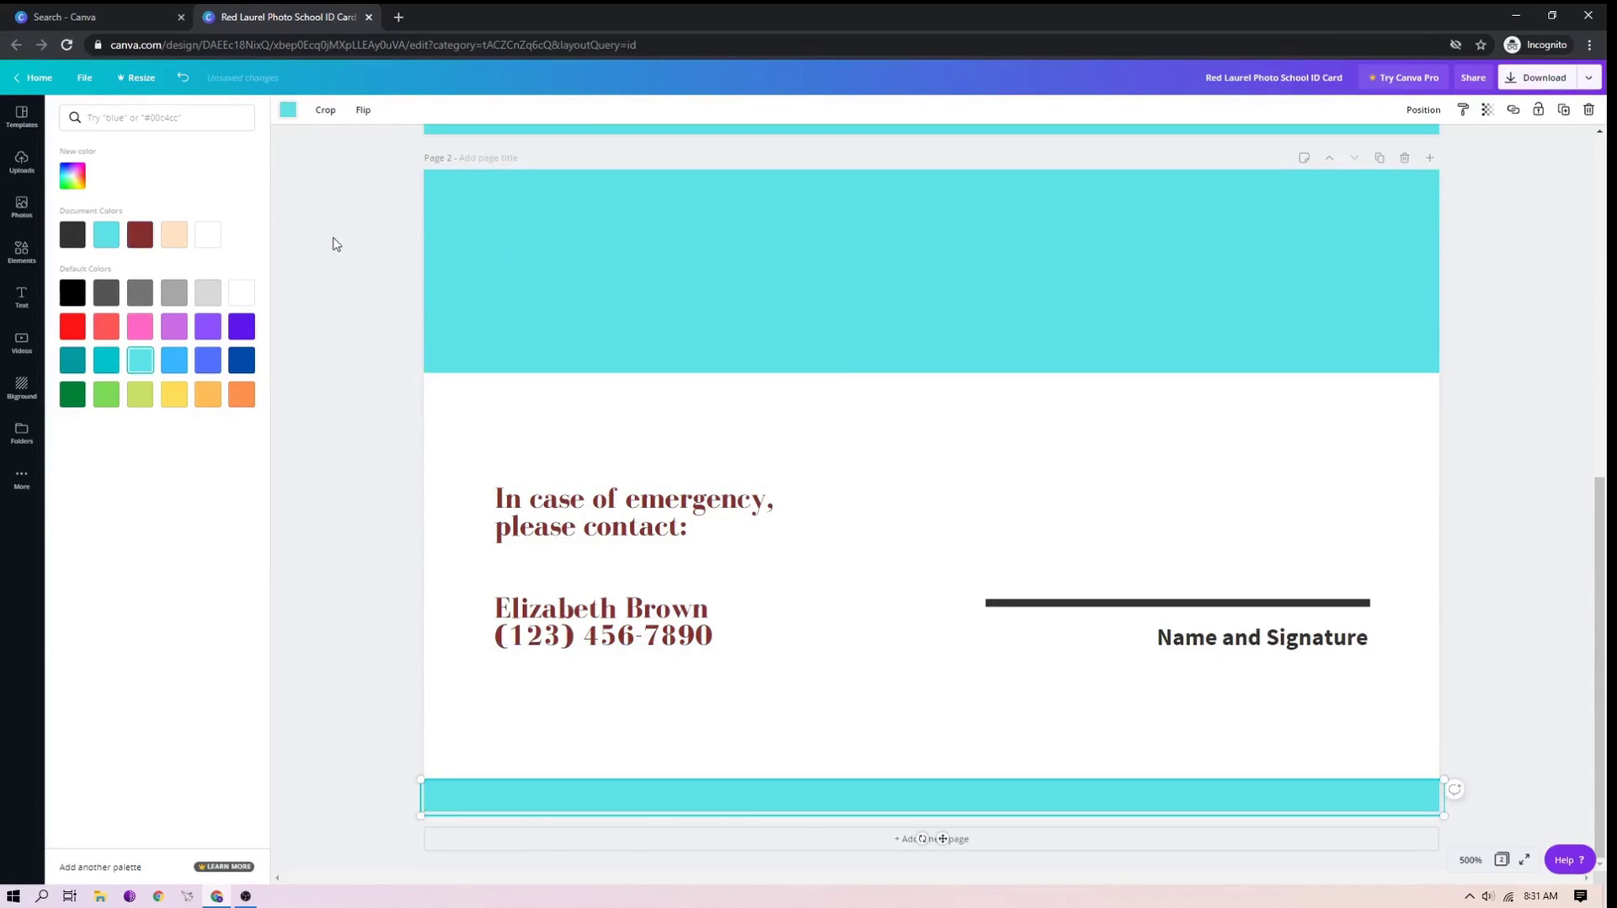
left_click(1503, 485)
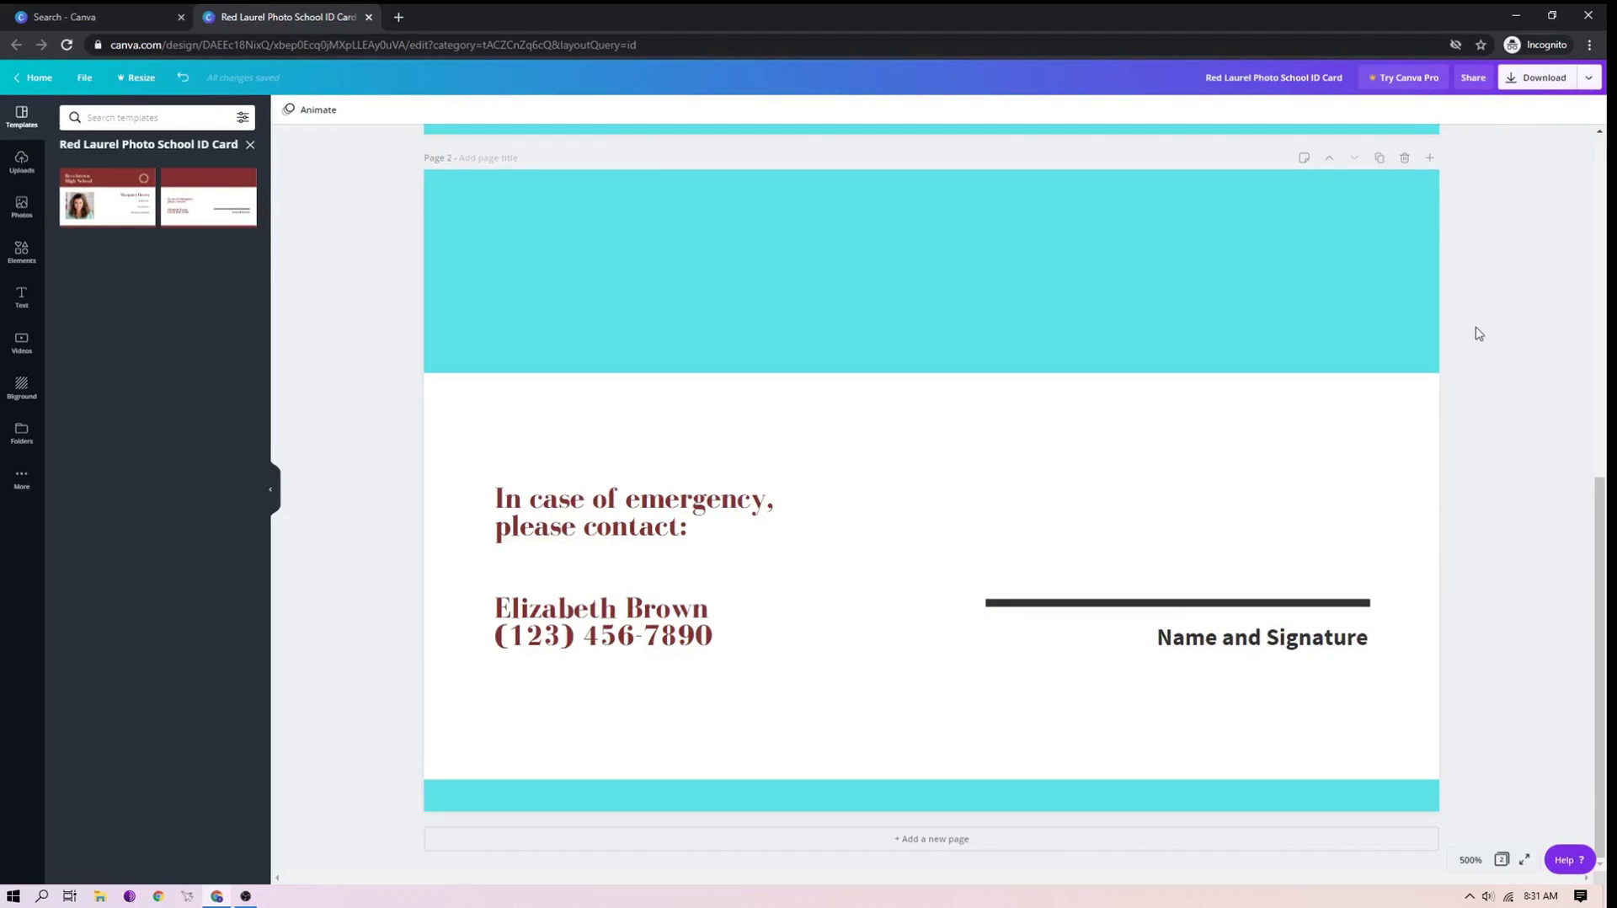
scroll(1600, 590, "up", 5)
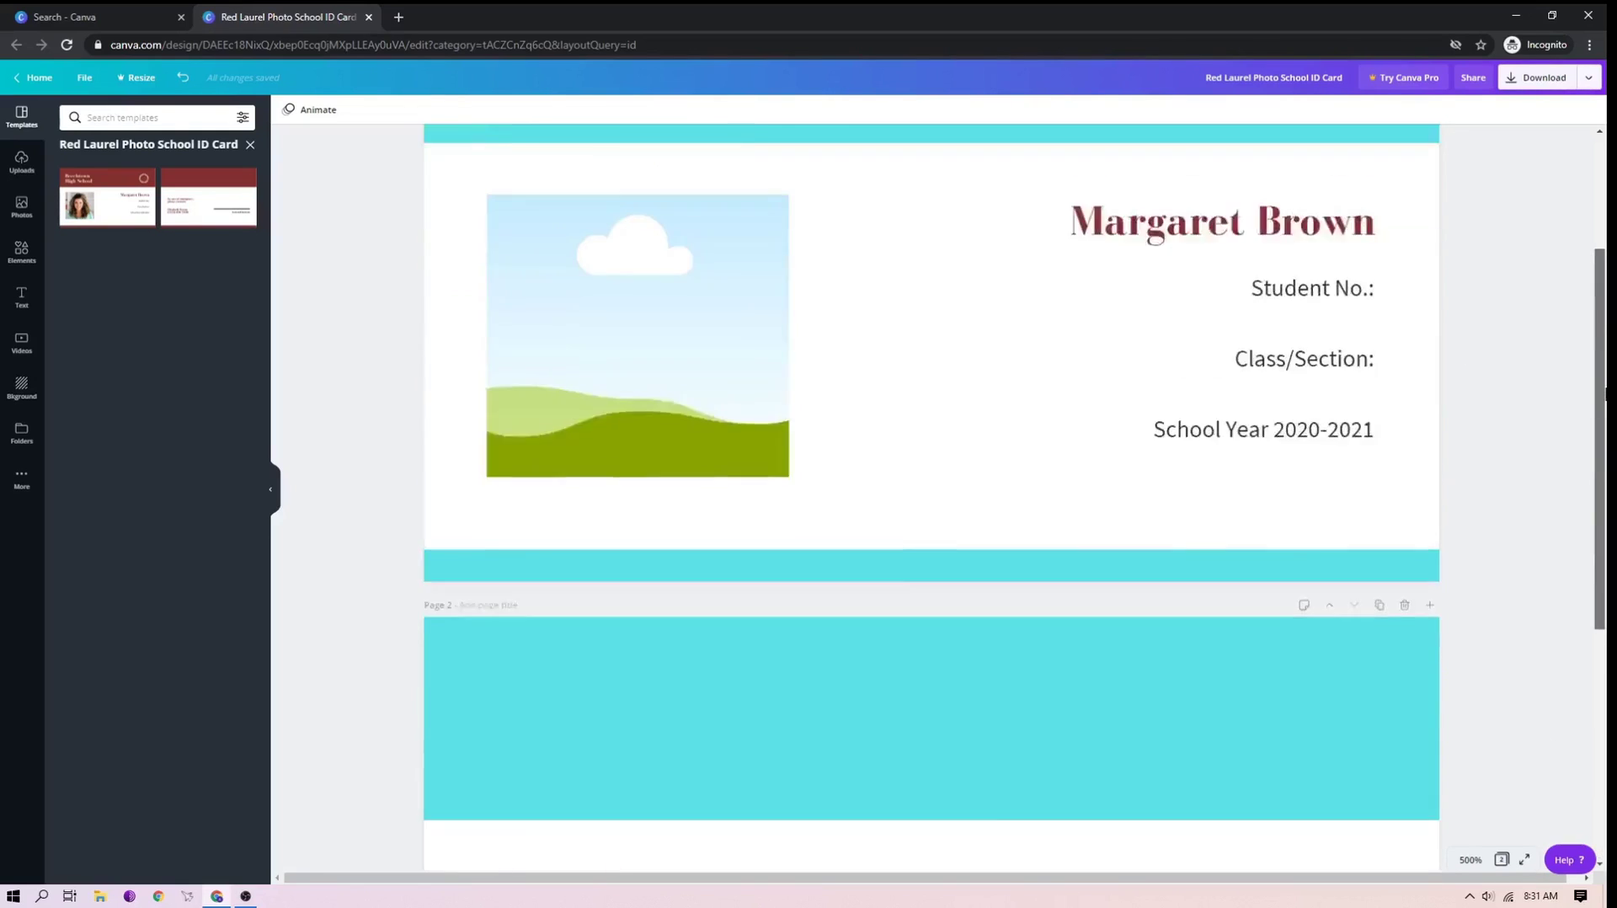
scroll(1599, 631, "up", 2)
scroll(1604, 682, "down", 6)
scroll(1503, 533, "down", 1)
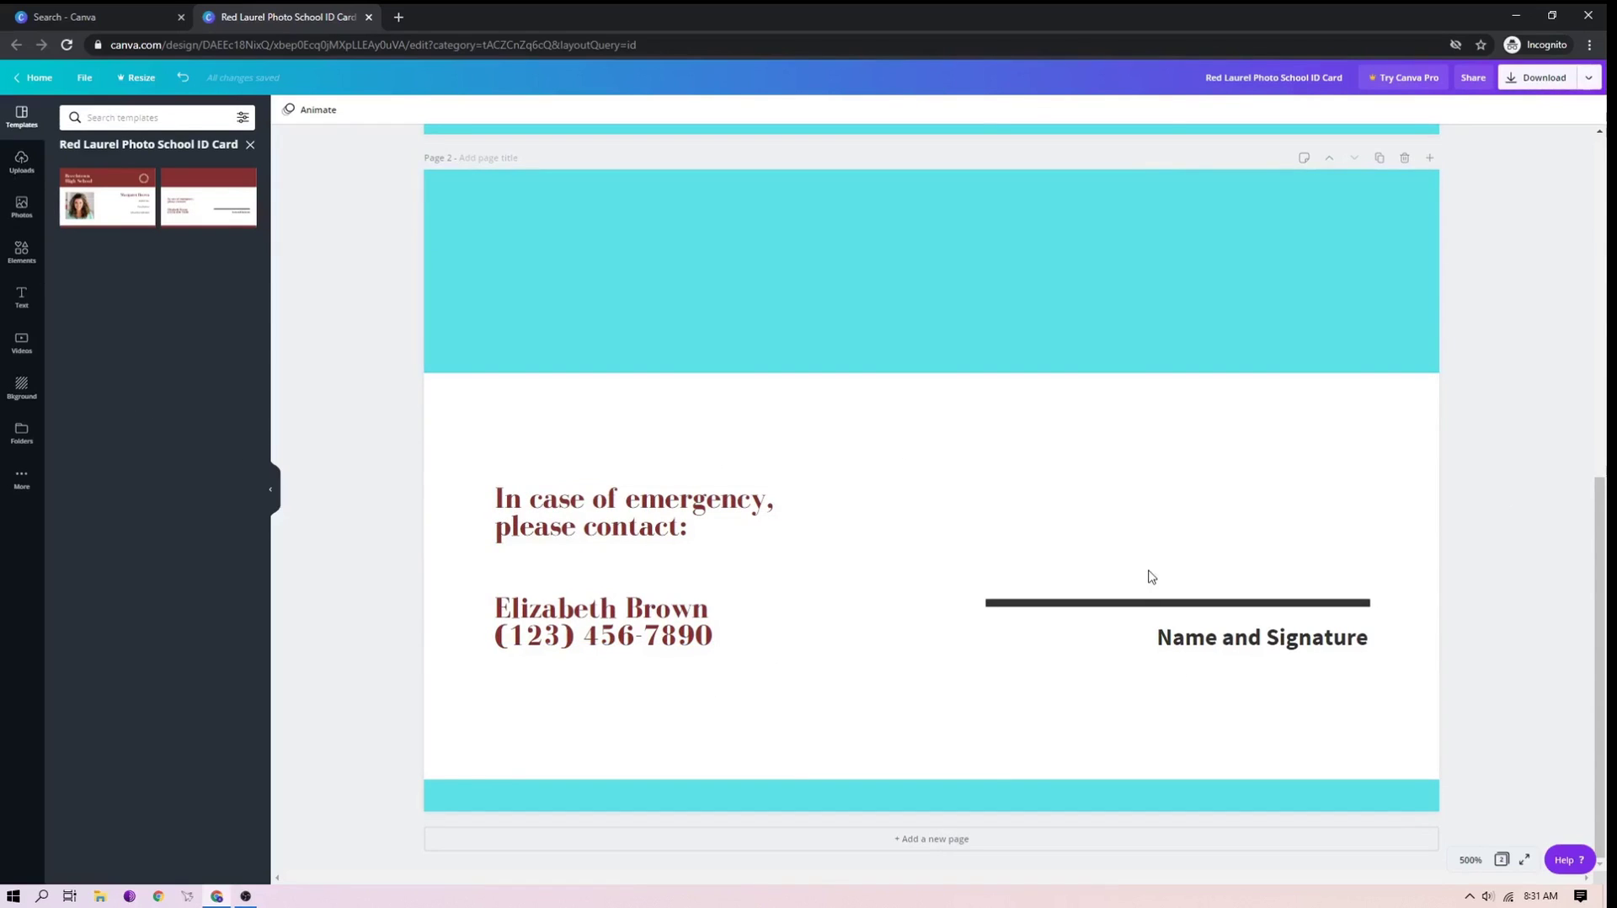
scroll(1574, 421, "up", 10)
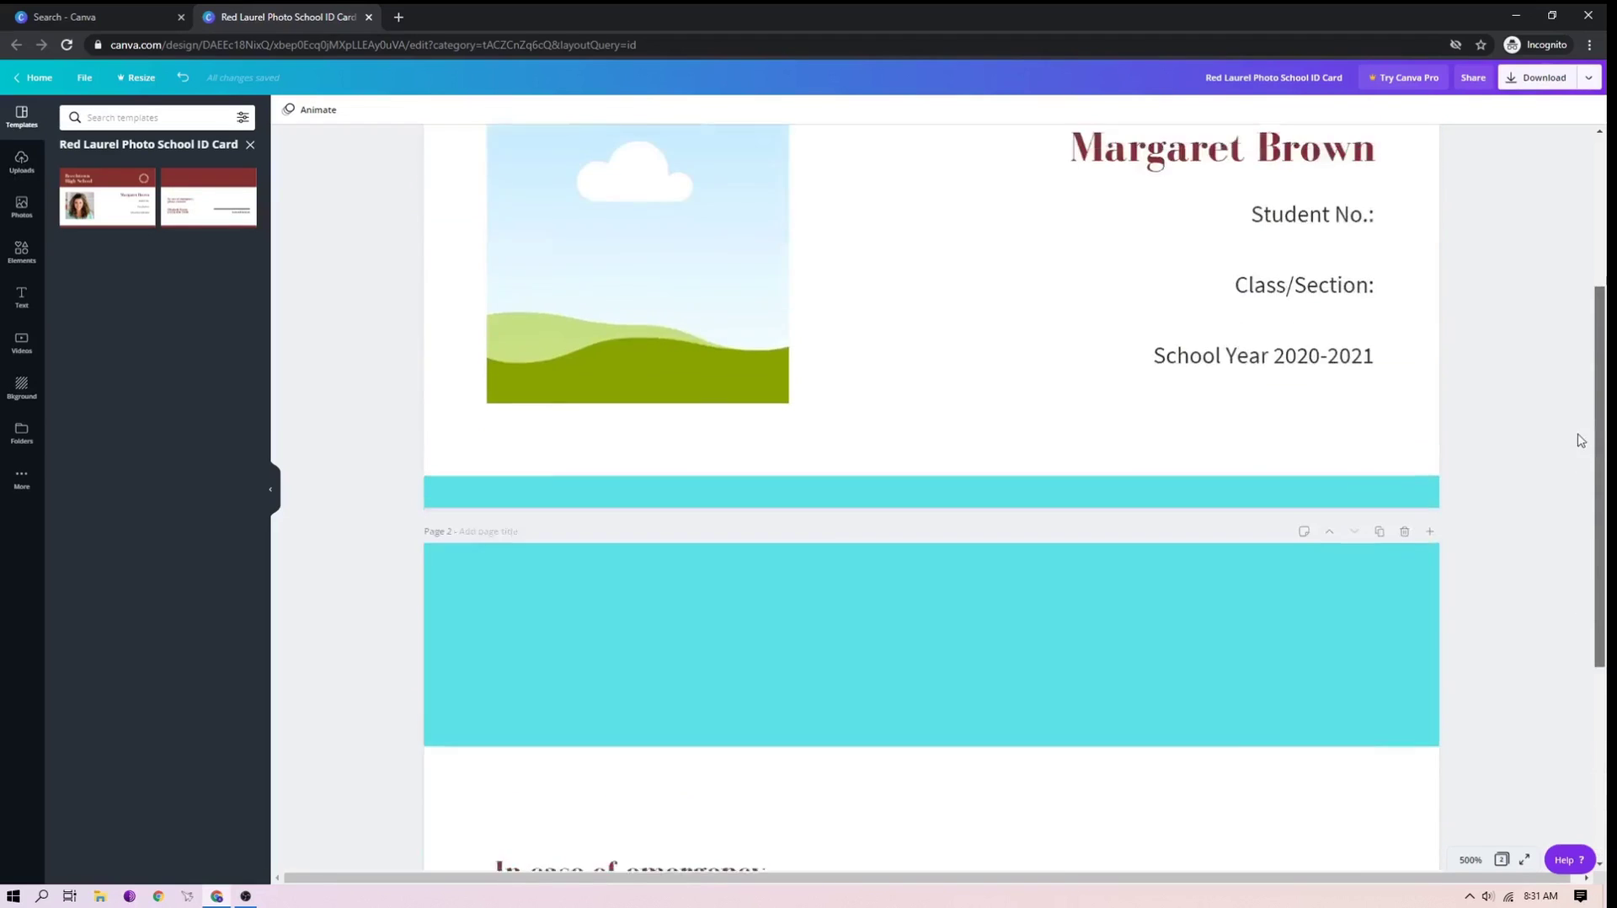
scroll(1581, 256, "down", 3)
scroll(1389, 404, "down", 5)
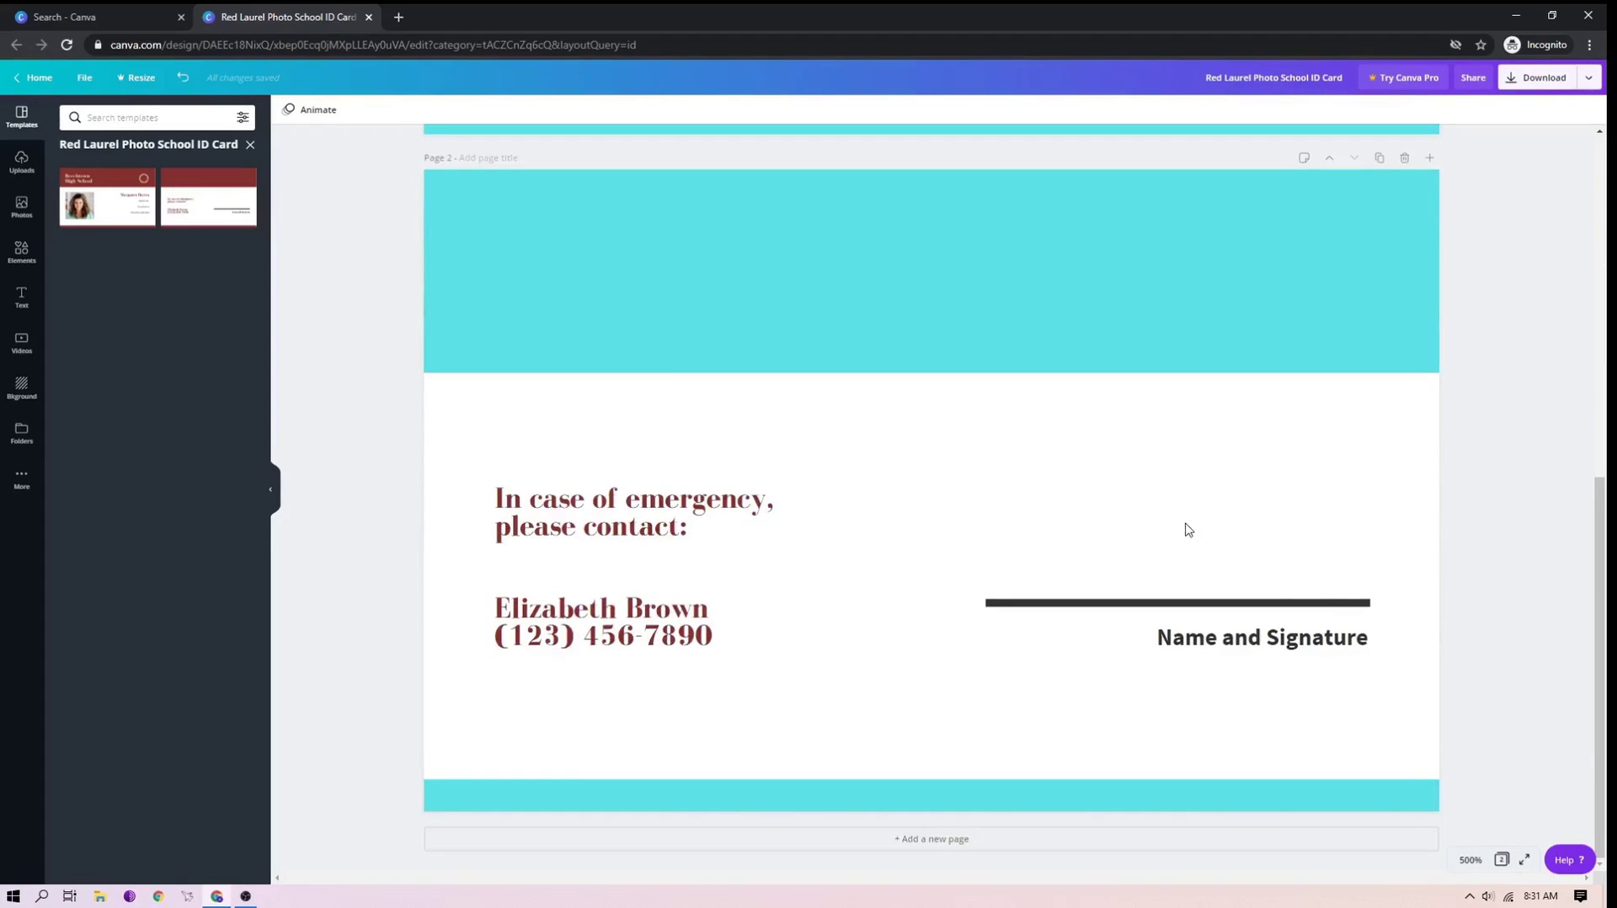
left_click(637, 552)
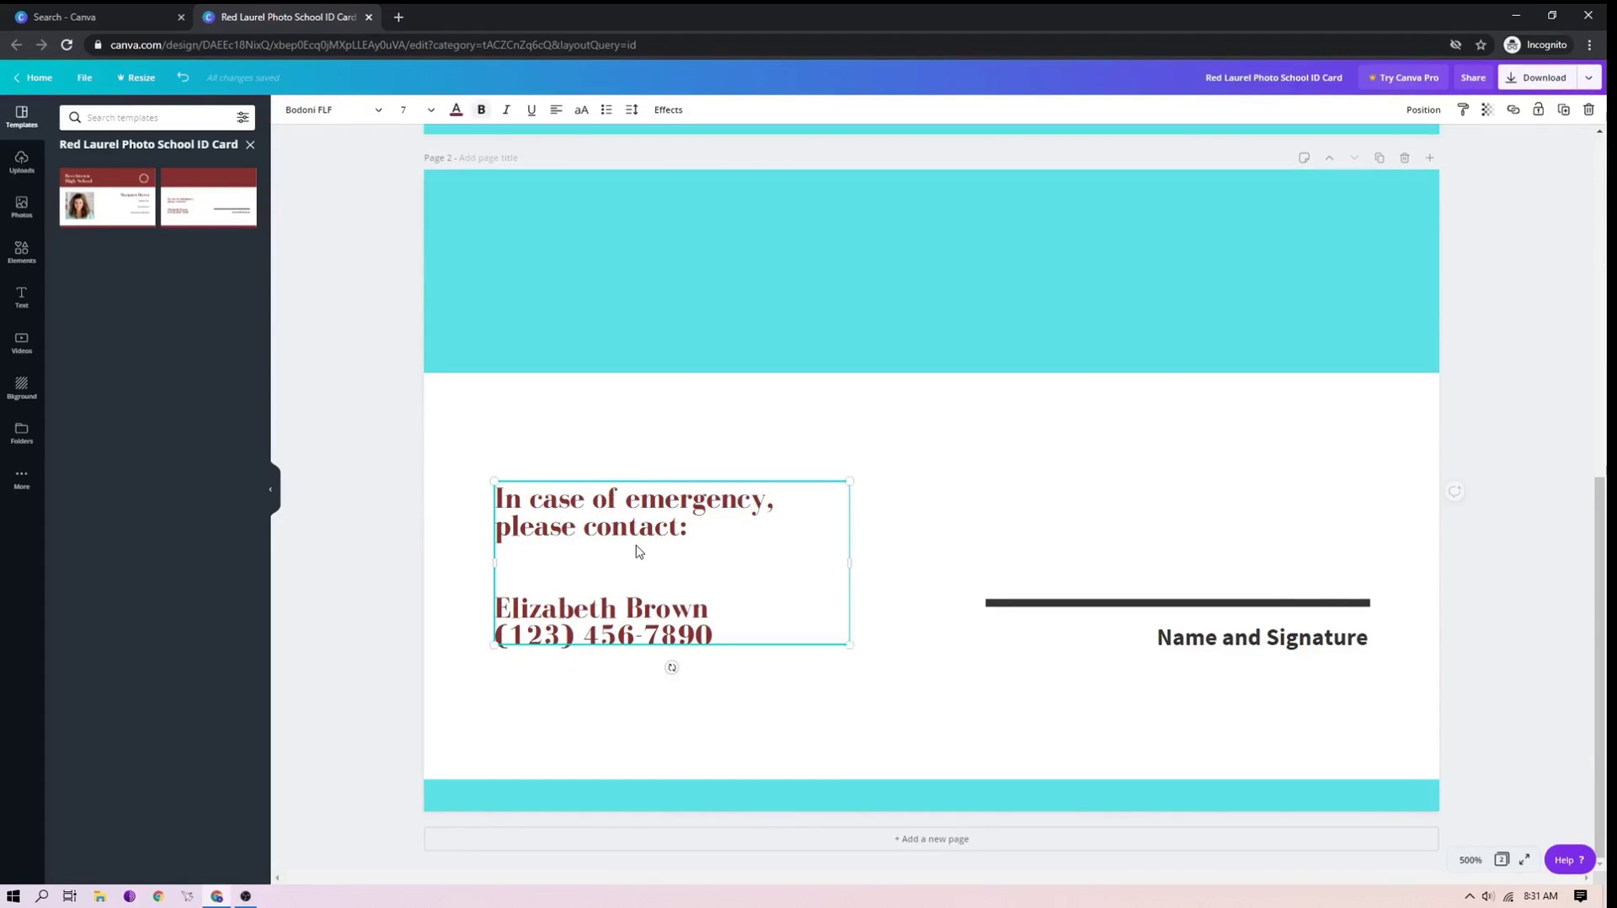
left_click(718, 628)
triple_click(715, 628)
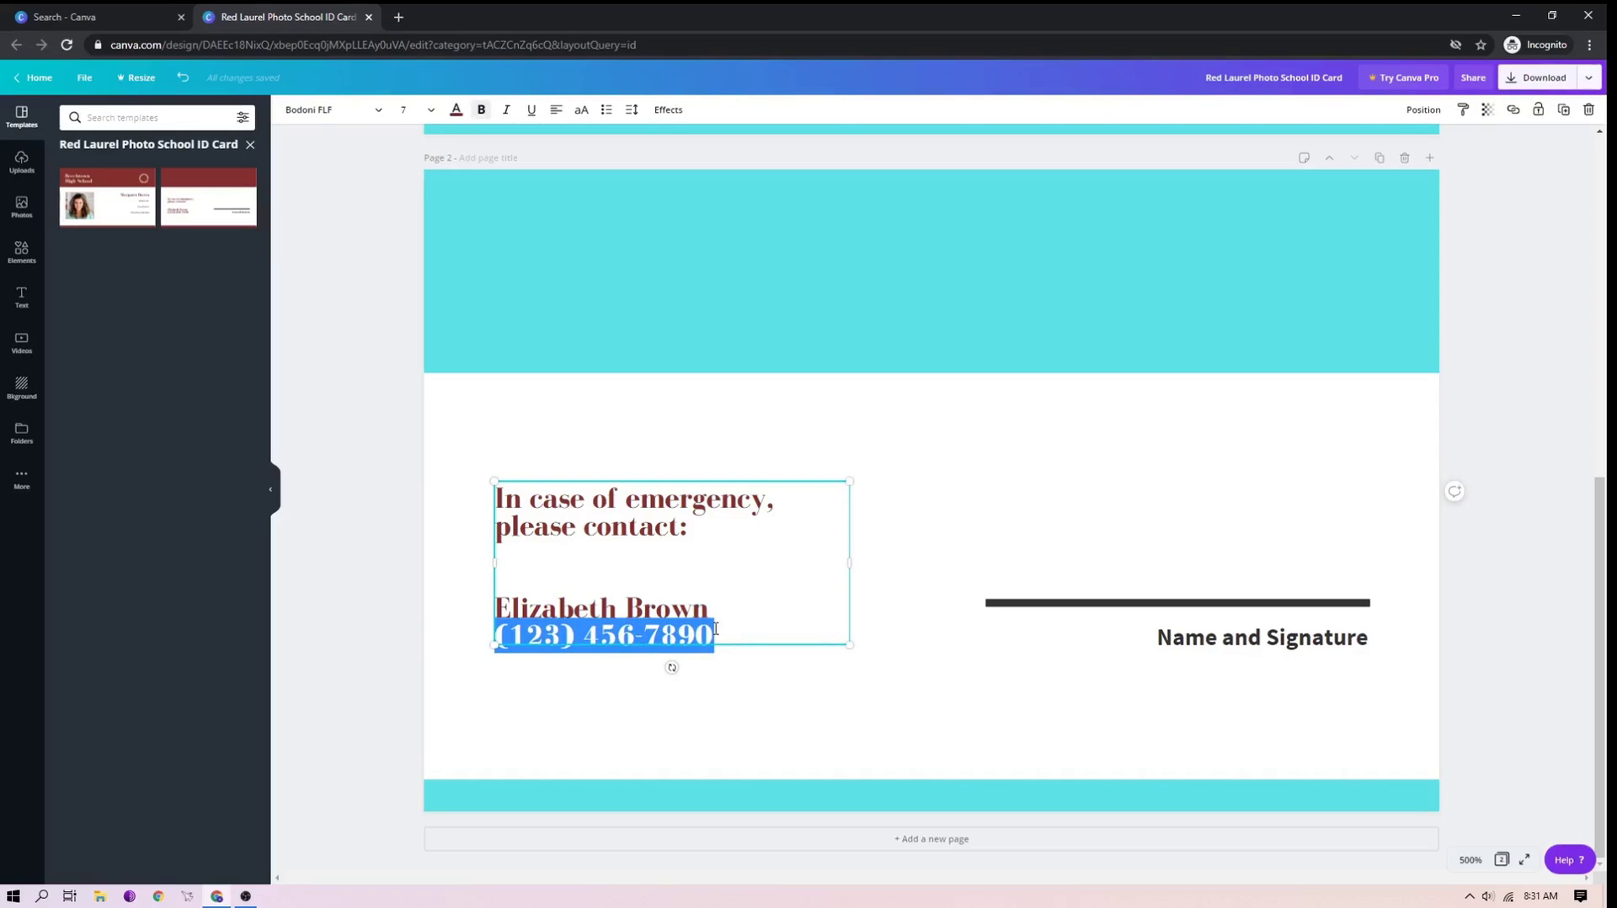
left_click(560, 554)
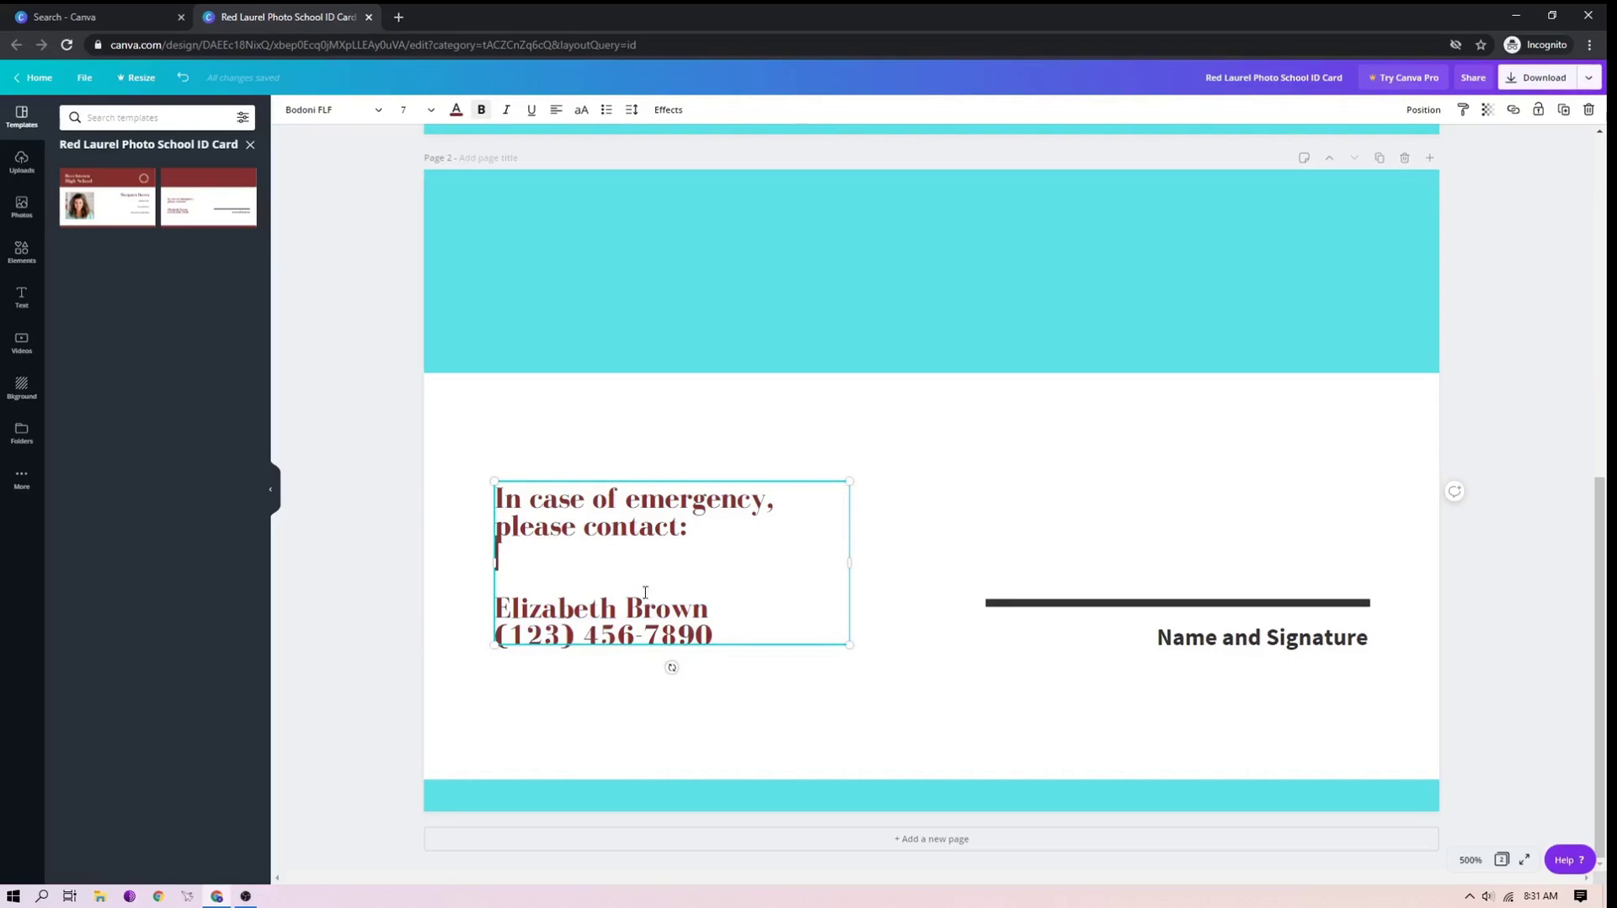
mouse_move(734, 634)
left_mouse_down()
mouse_move(492, 485)
mouse_move(722, 616)
left_mouse_up()
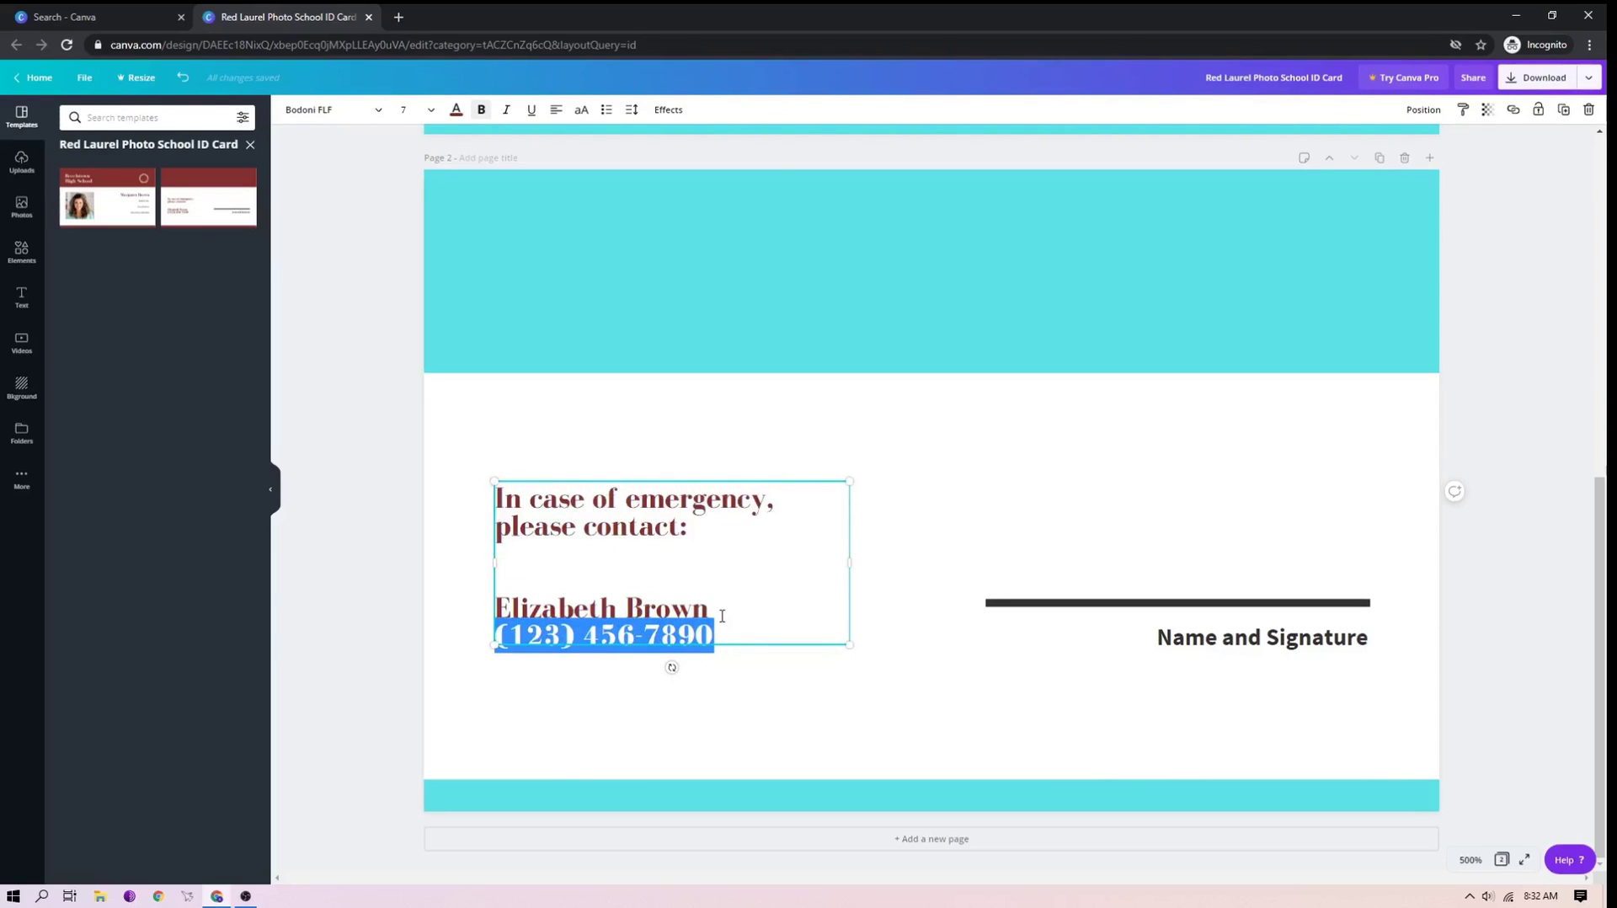
left_click(721, 616)
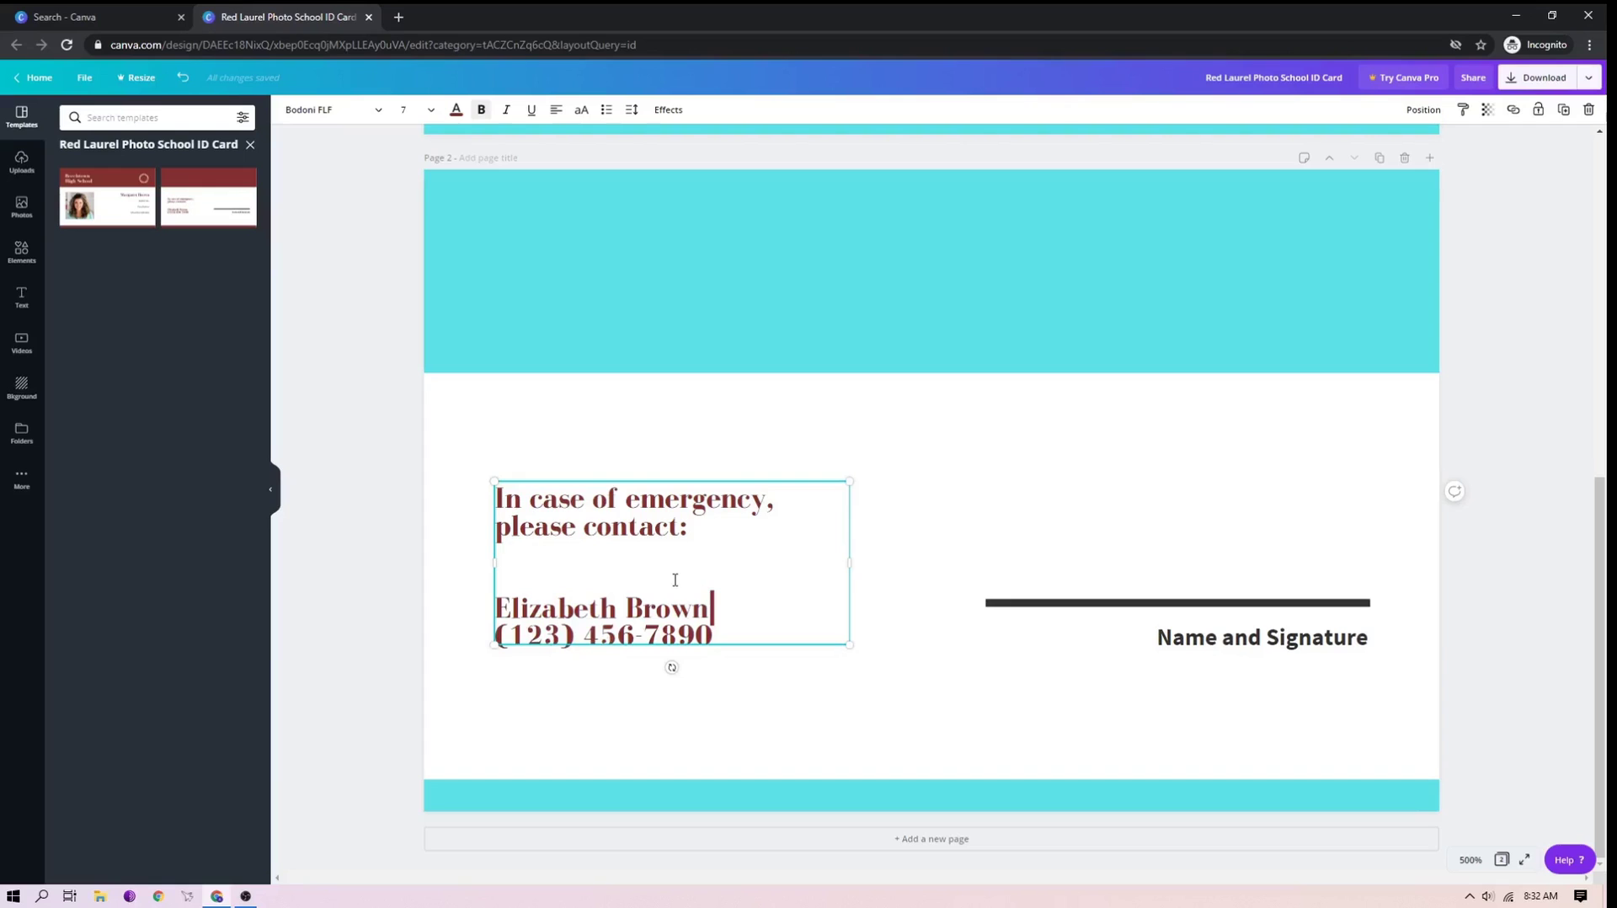
left_click(669, 671)
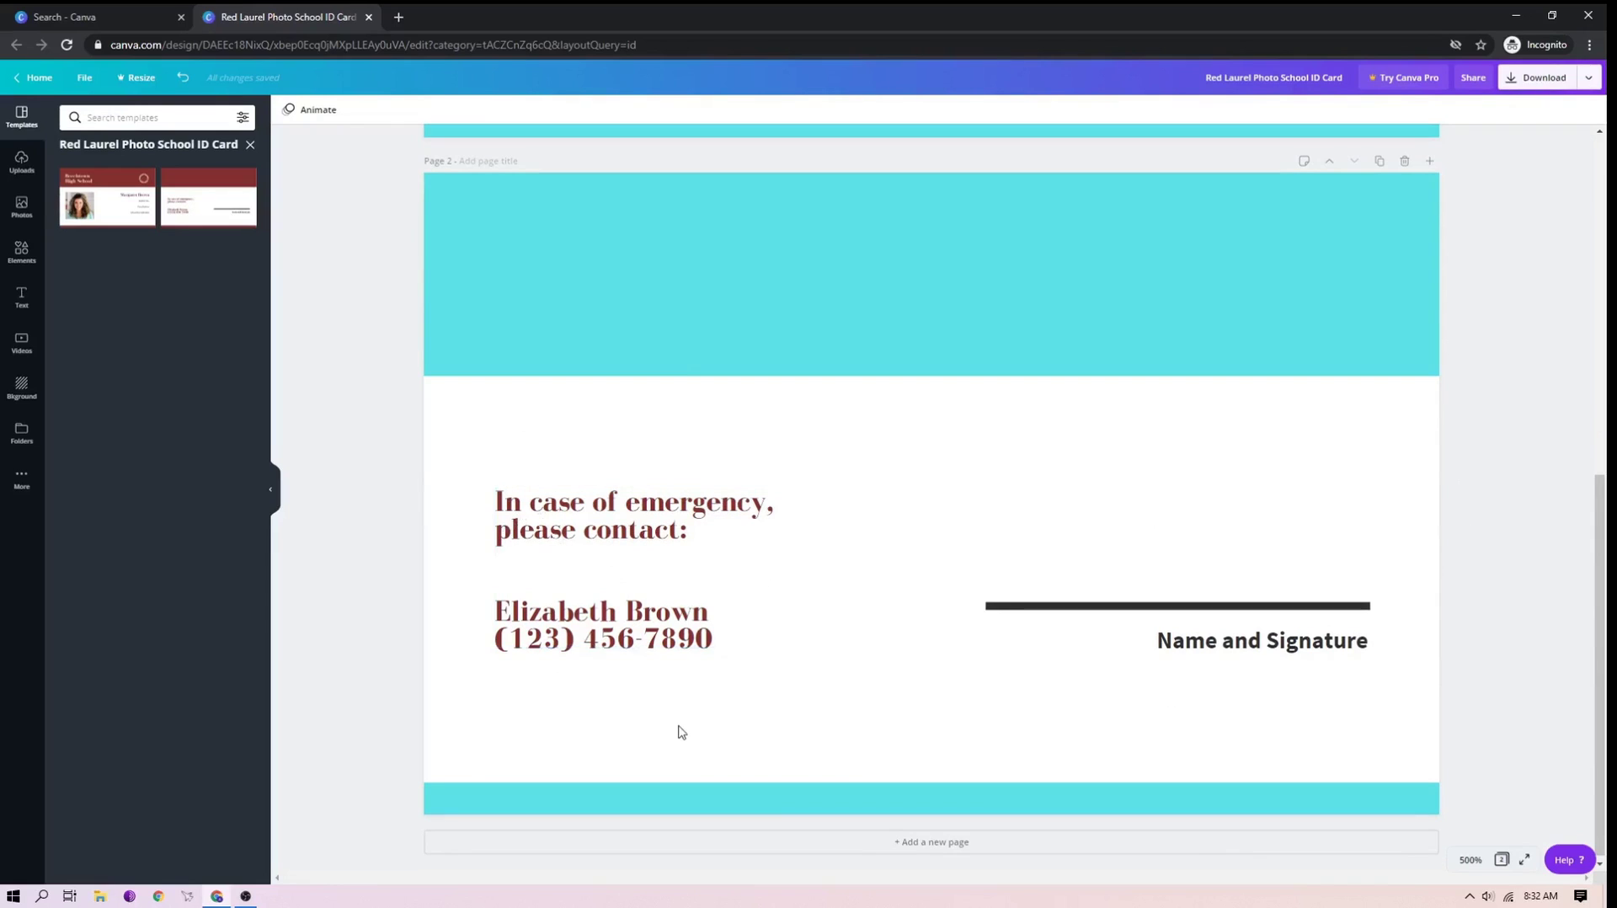
Add a body text box below the phone number on page 2, type 'hgfhgfh' and browse fonts
left_click(634, 605)
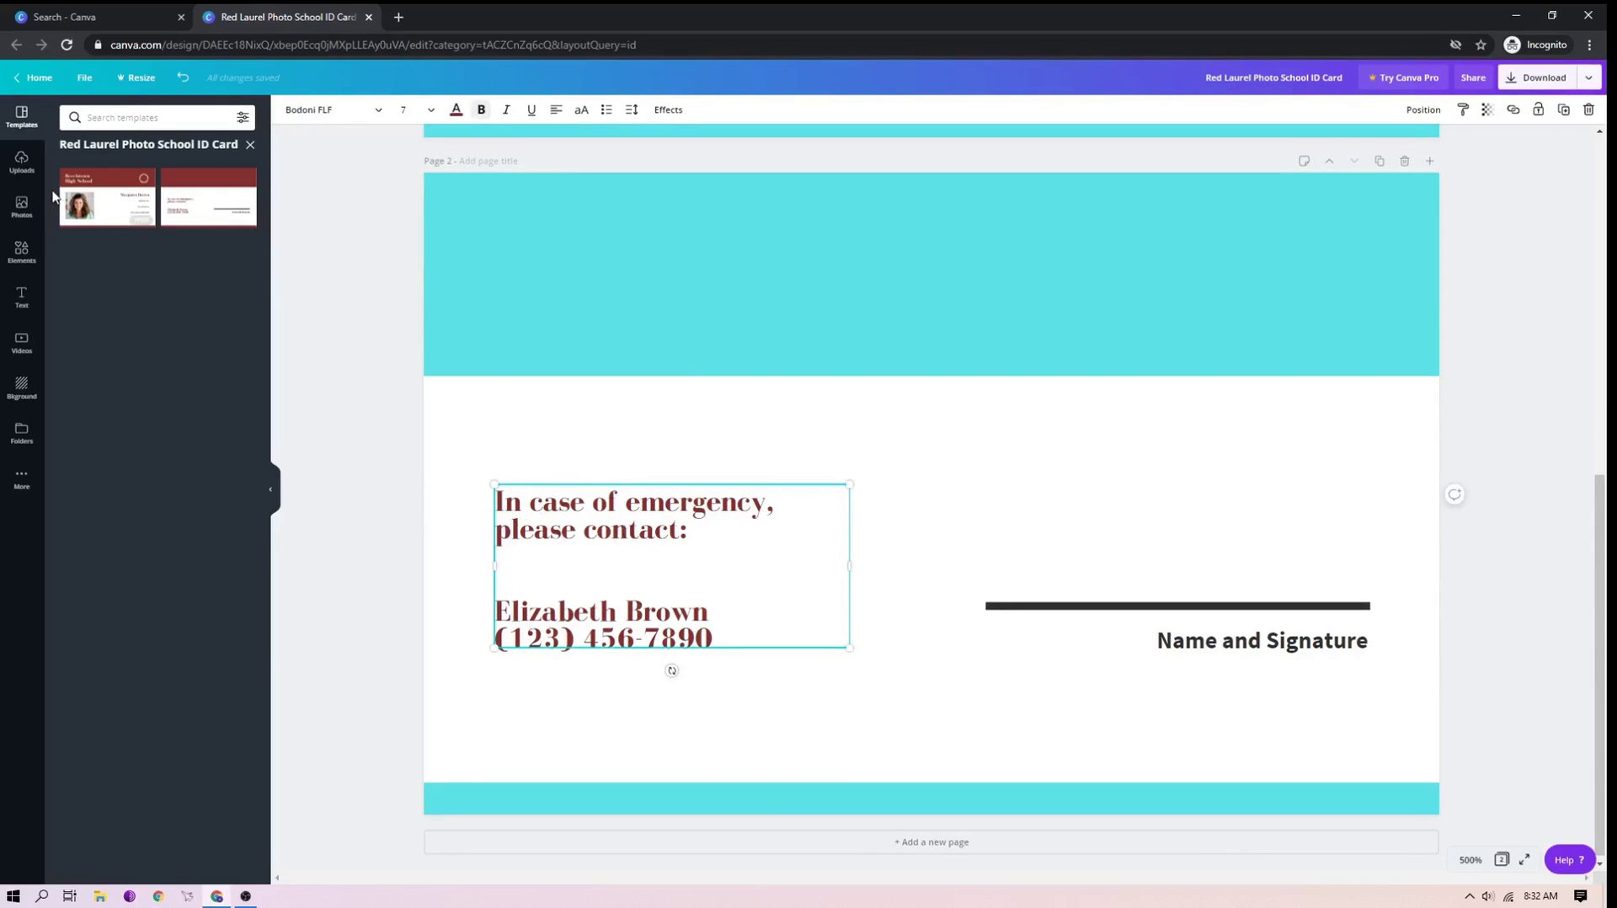
left_click(39, 299)
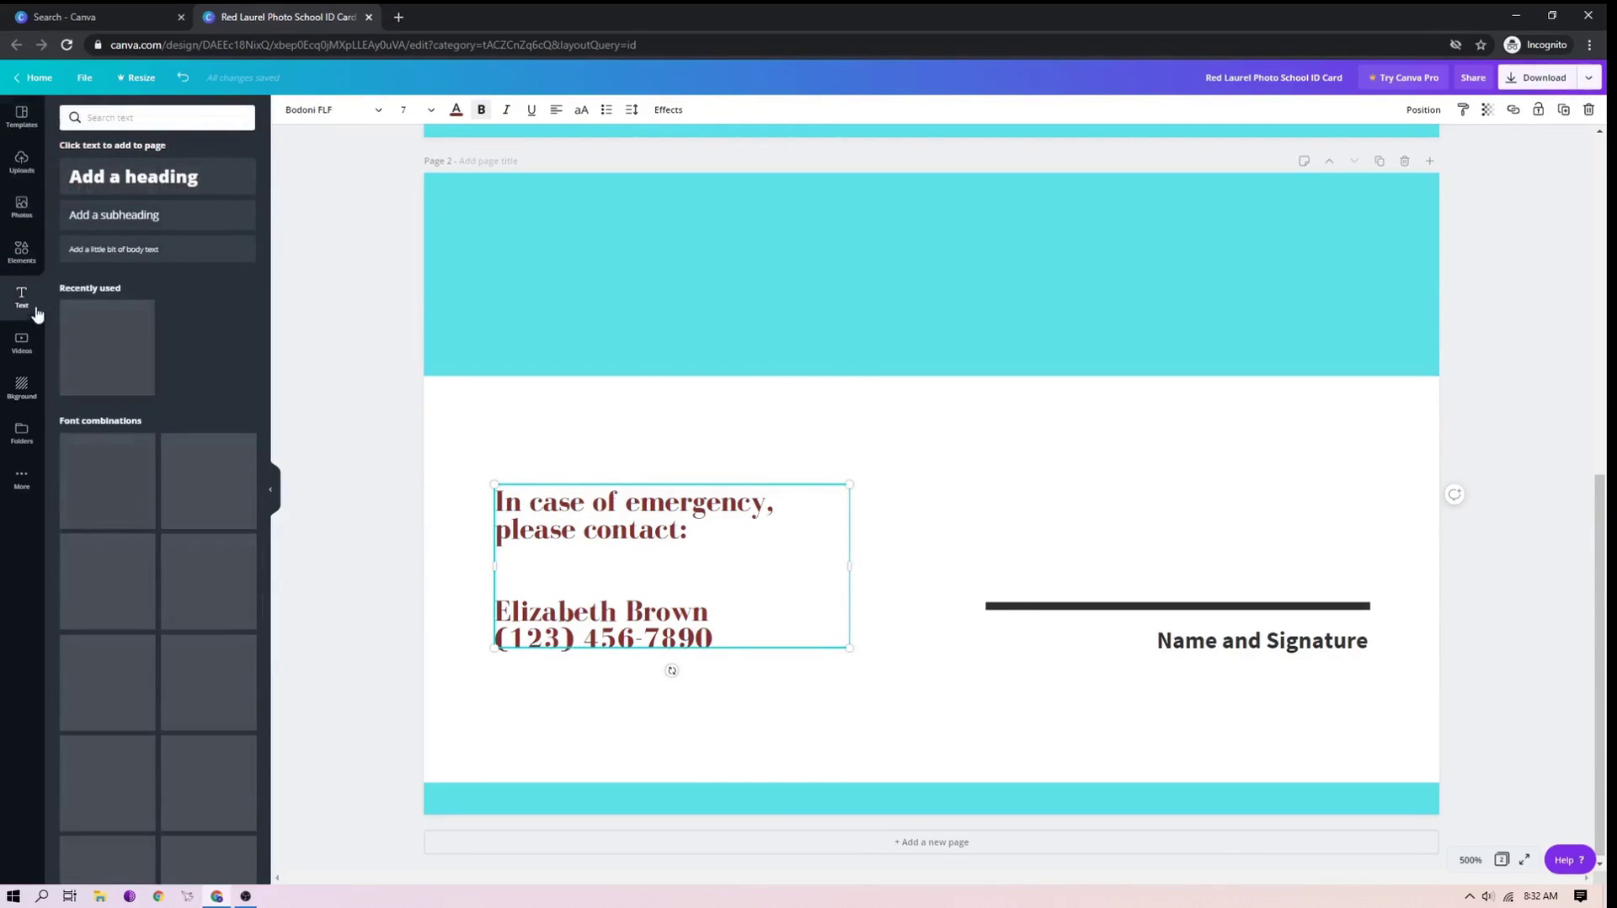
left_click(118, 250)
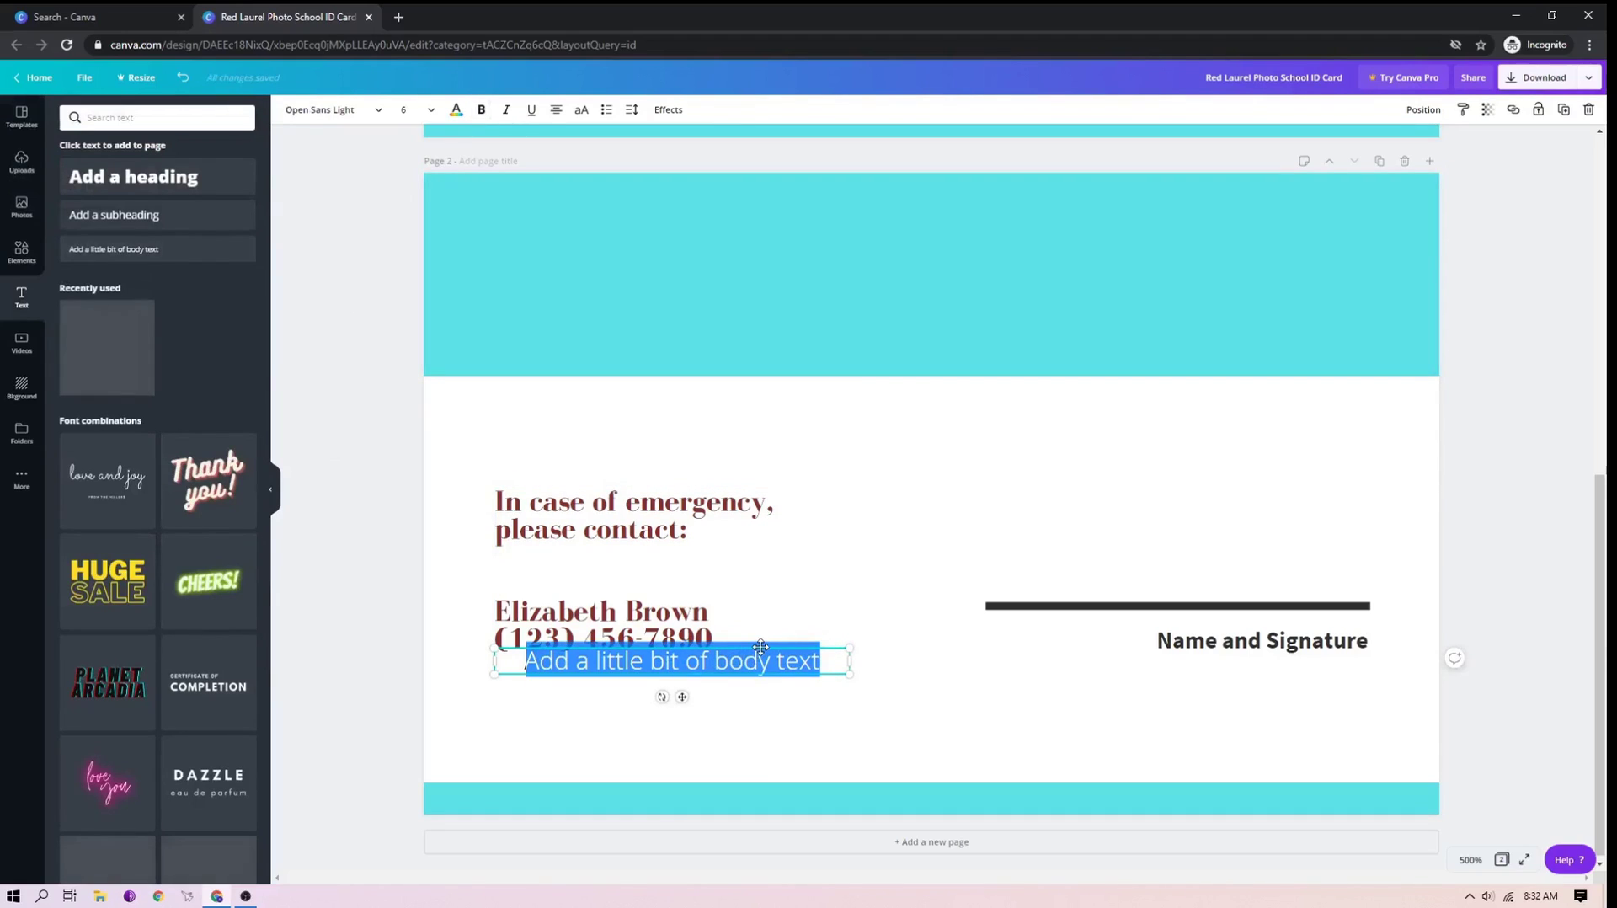
left_click_drag(752, 662, 859, 698)
left_click(859, 698)
type("hgfh")
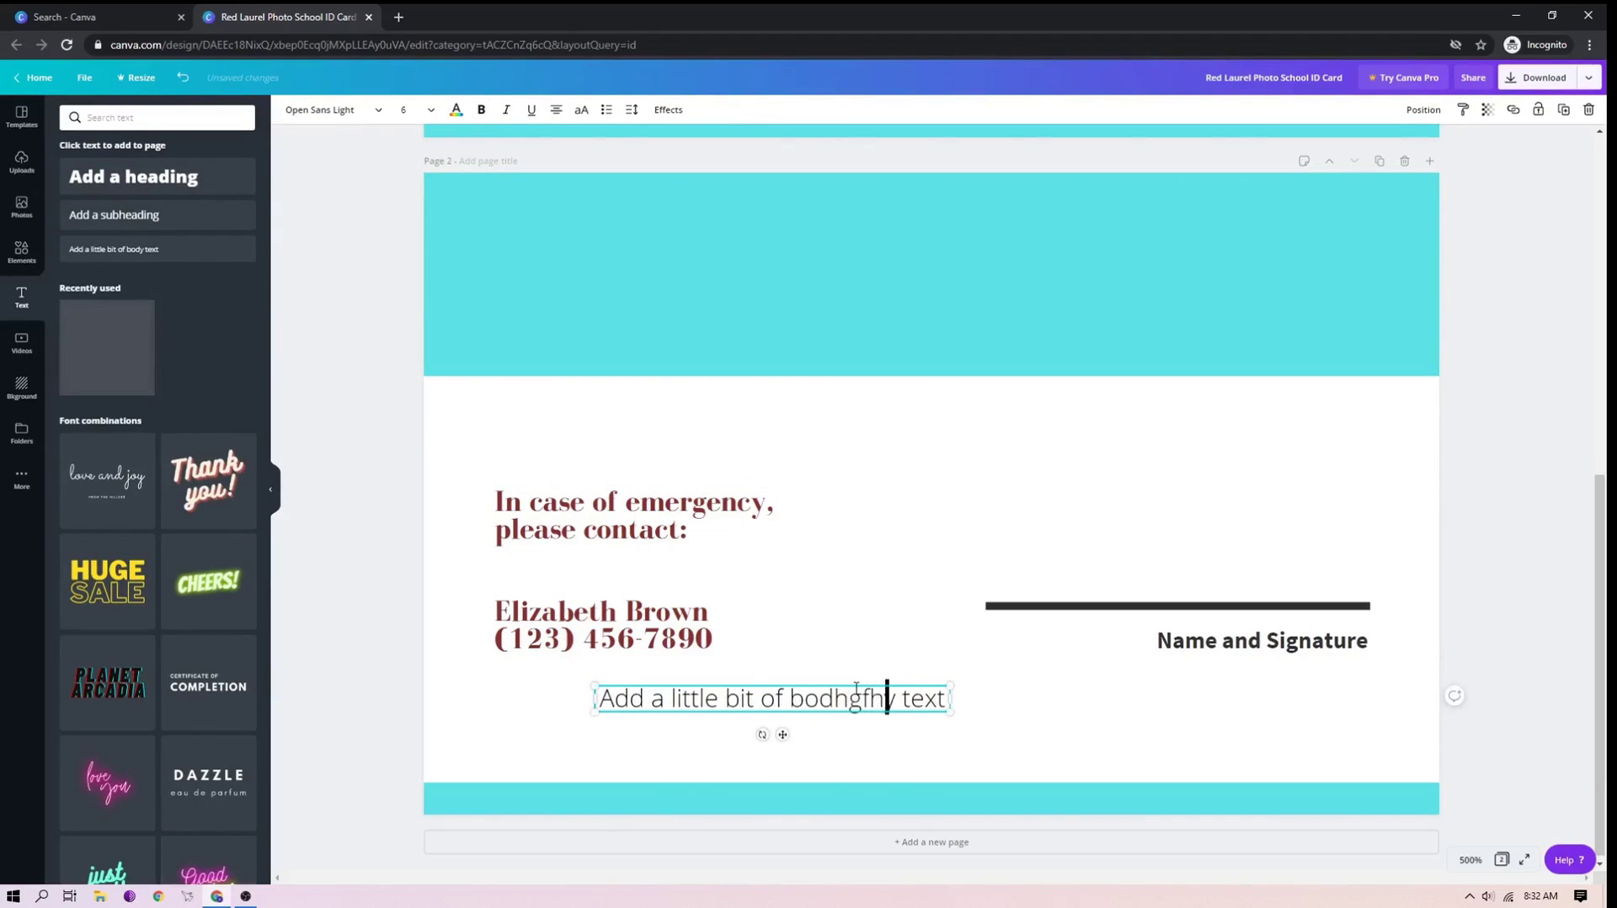
type("gfh")
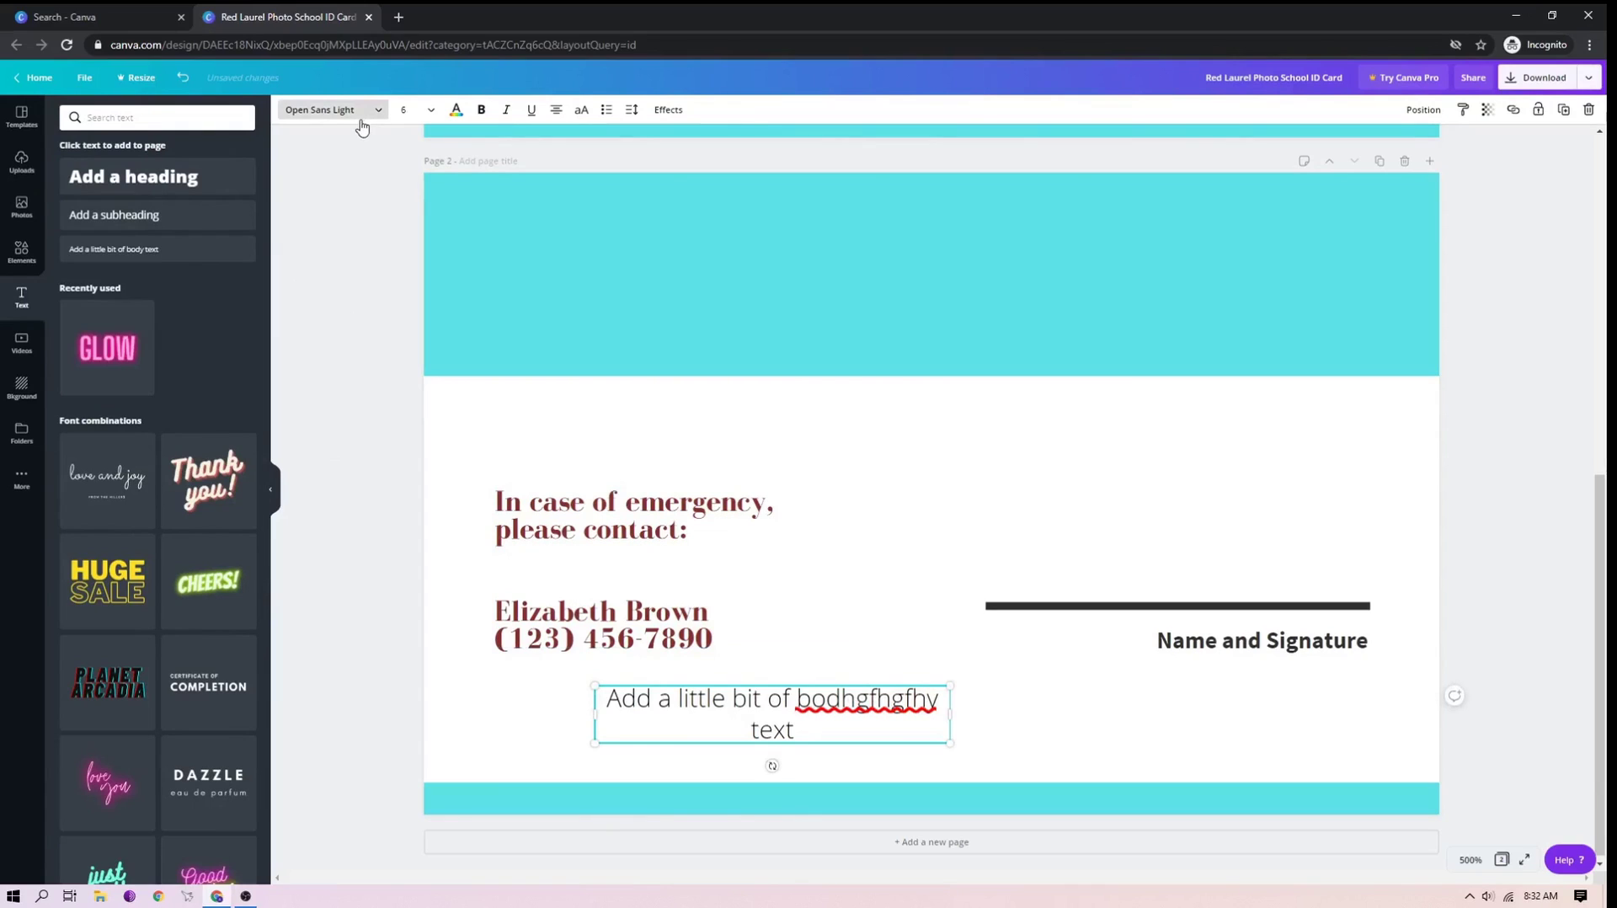
left_click(360, 119)
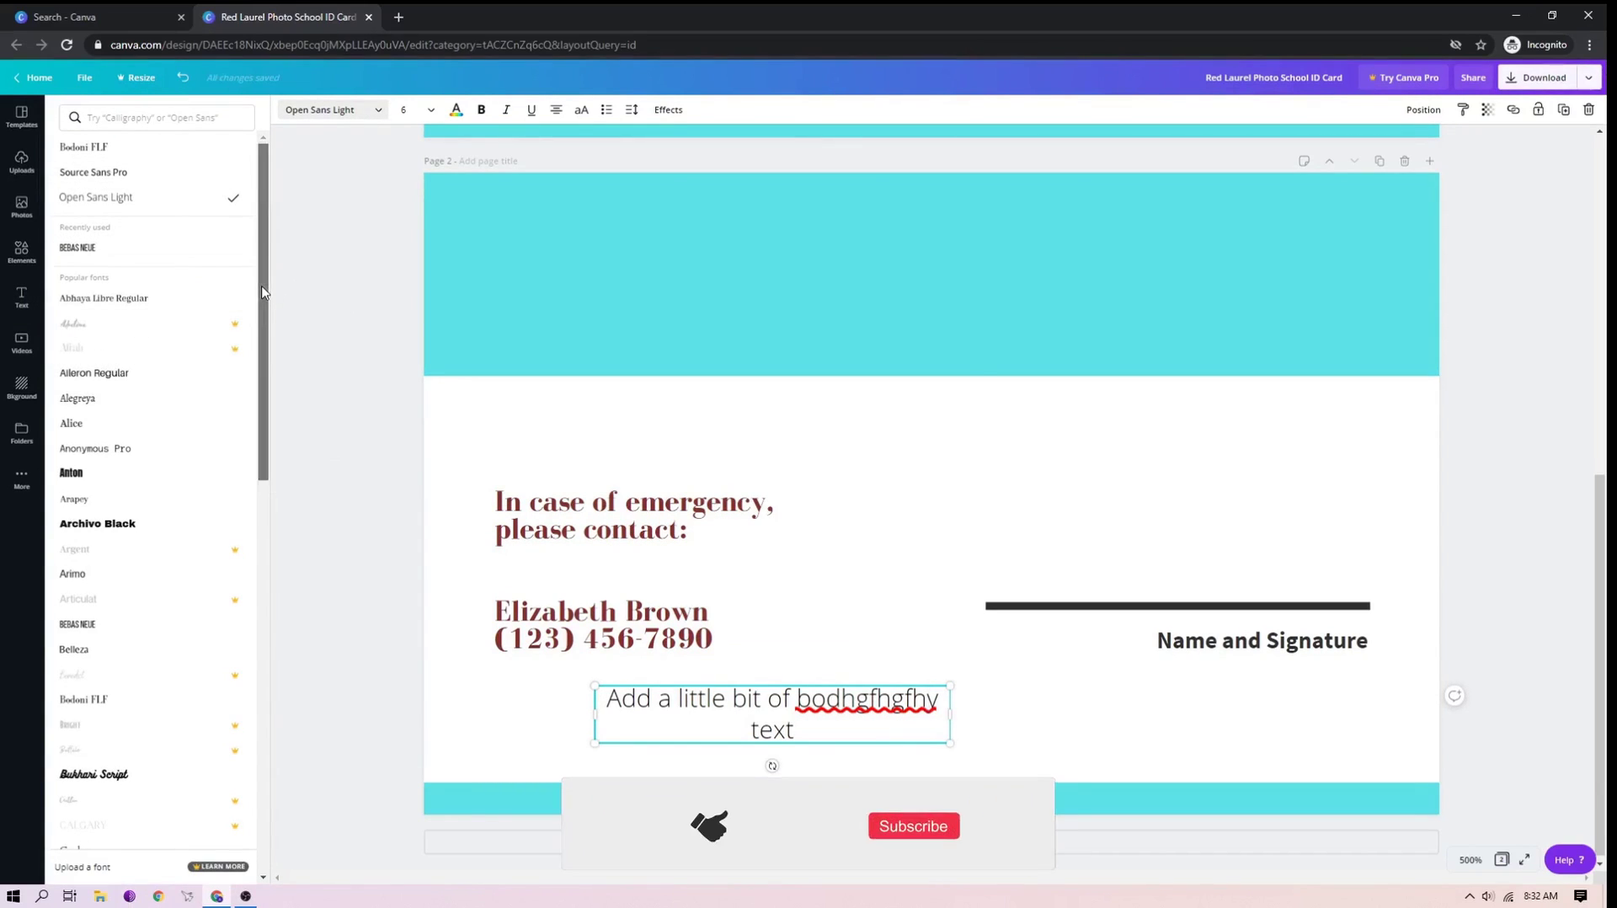
scroll(238, 551, "down", 10)
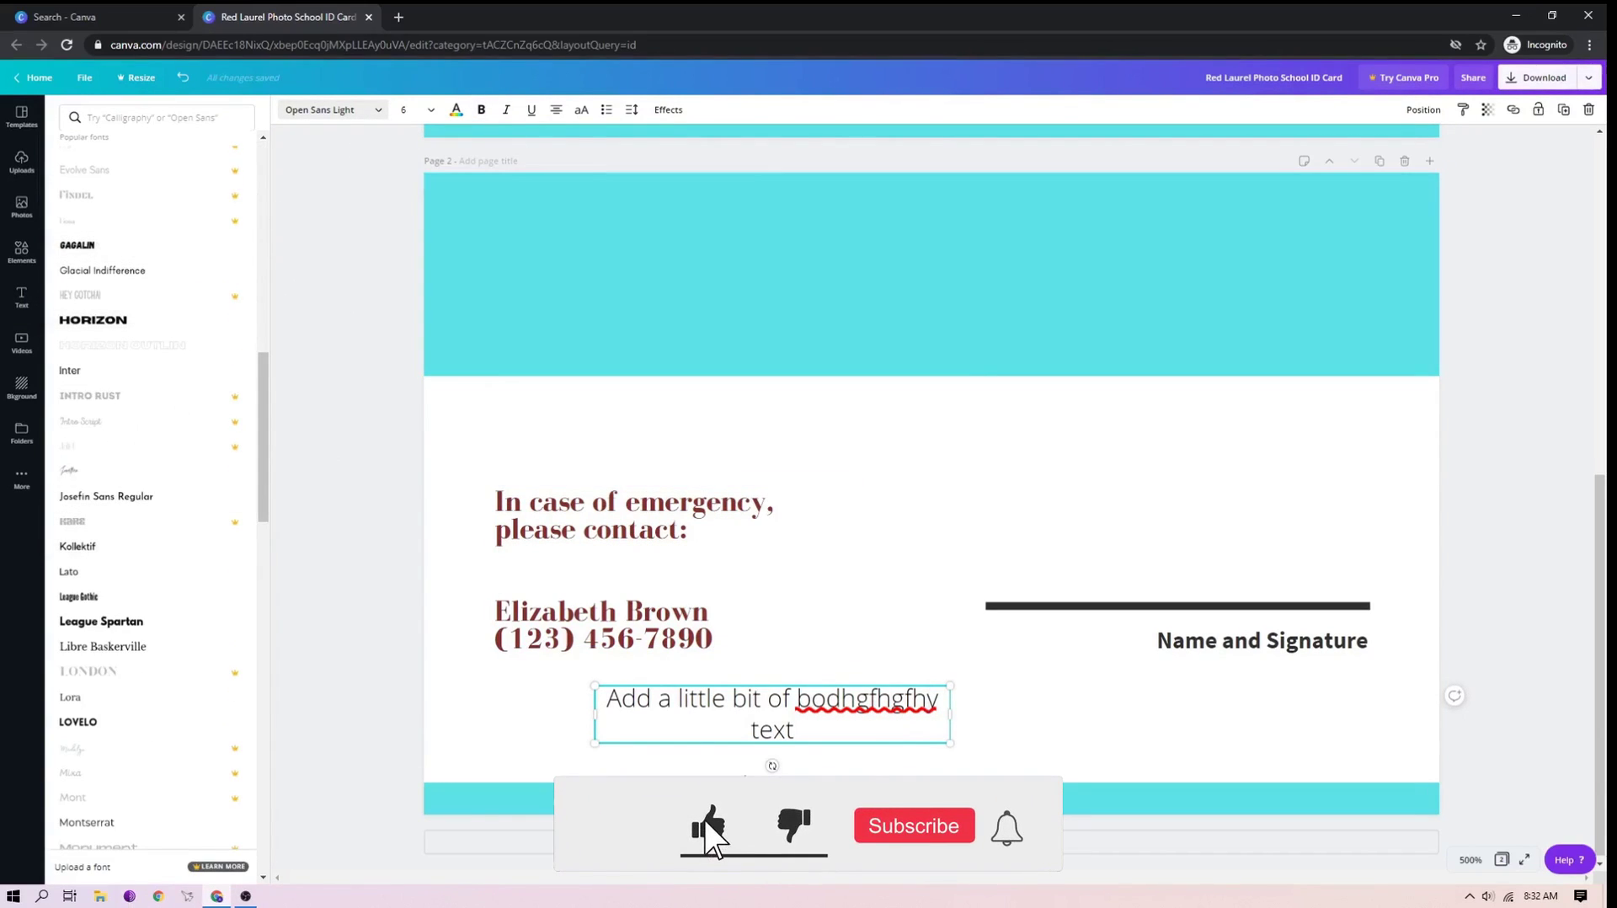
key("Escape")
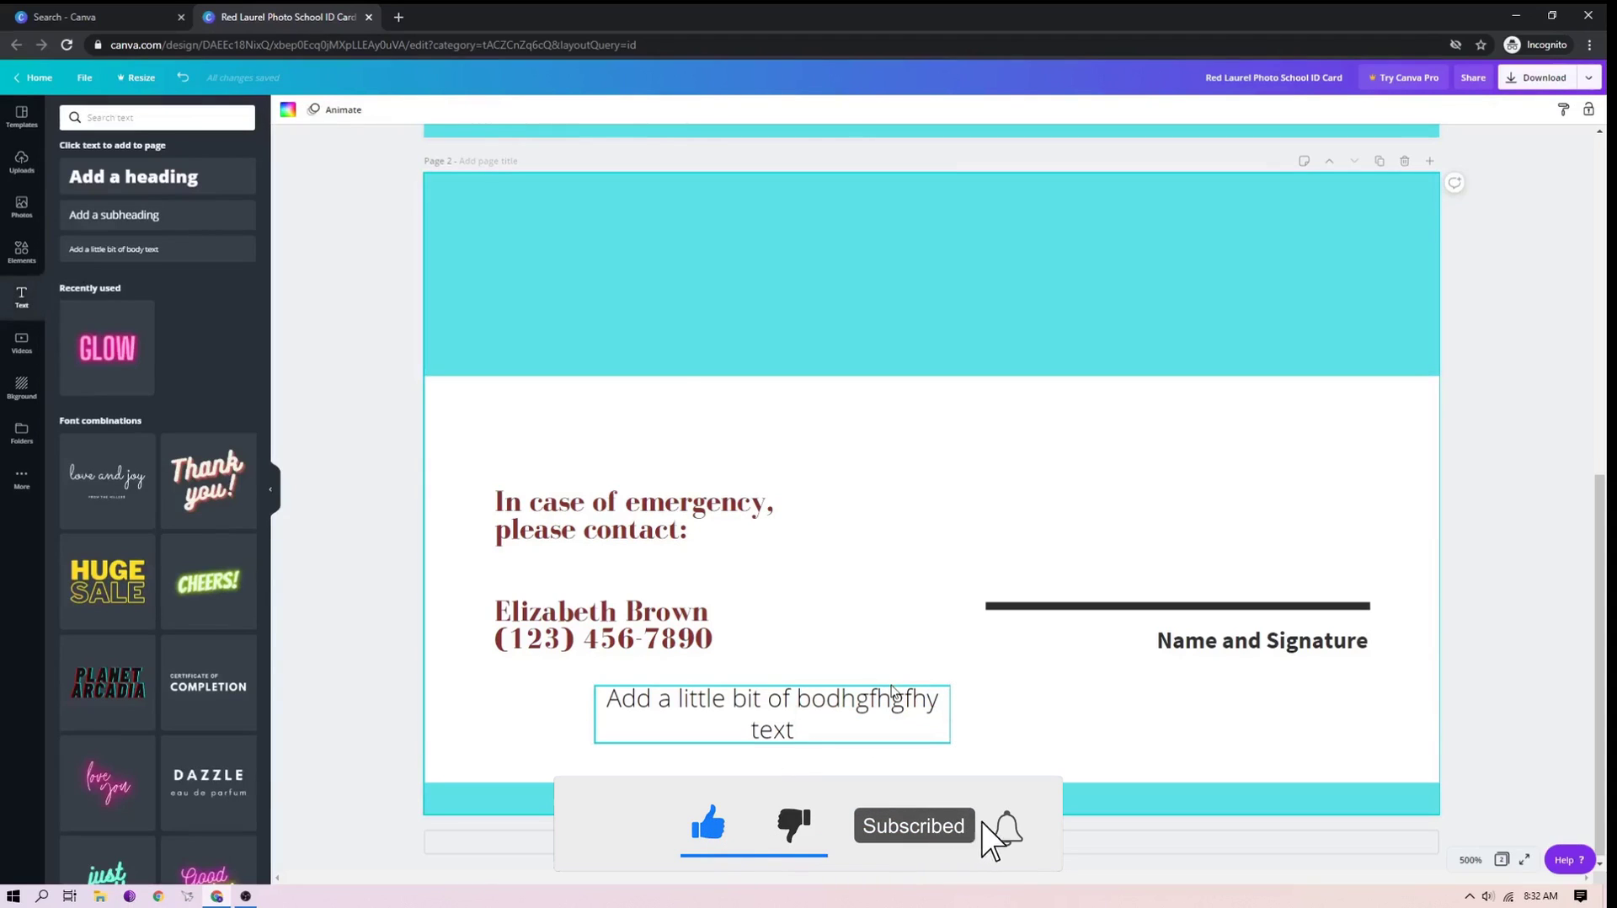
Delete the leftover placeholder body-text box and return to page 1
left_click(894, 695)
key("Delete")
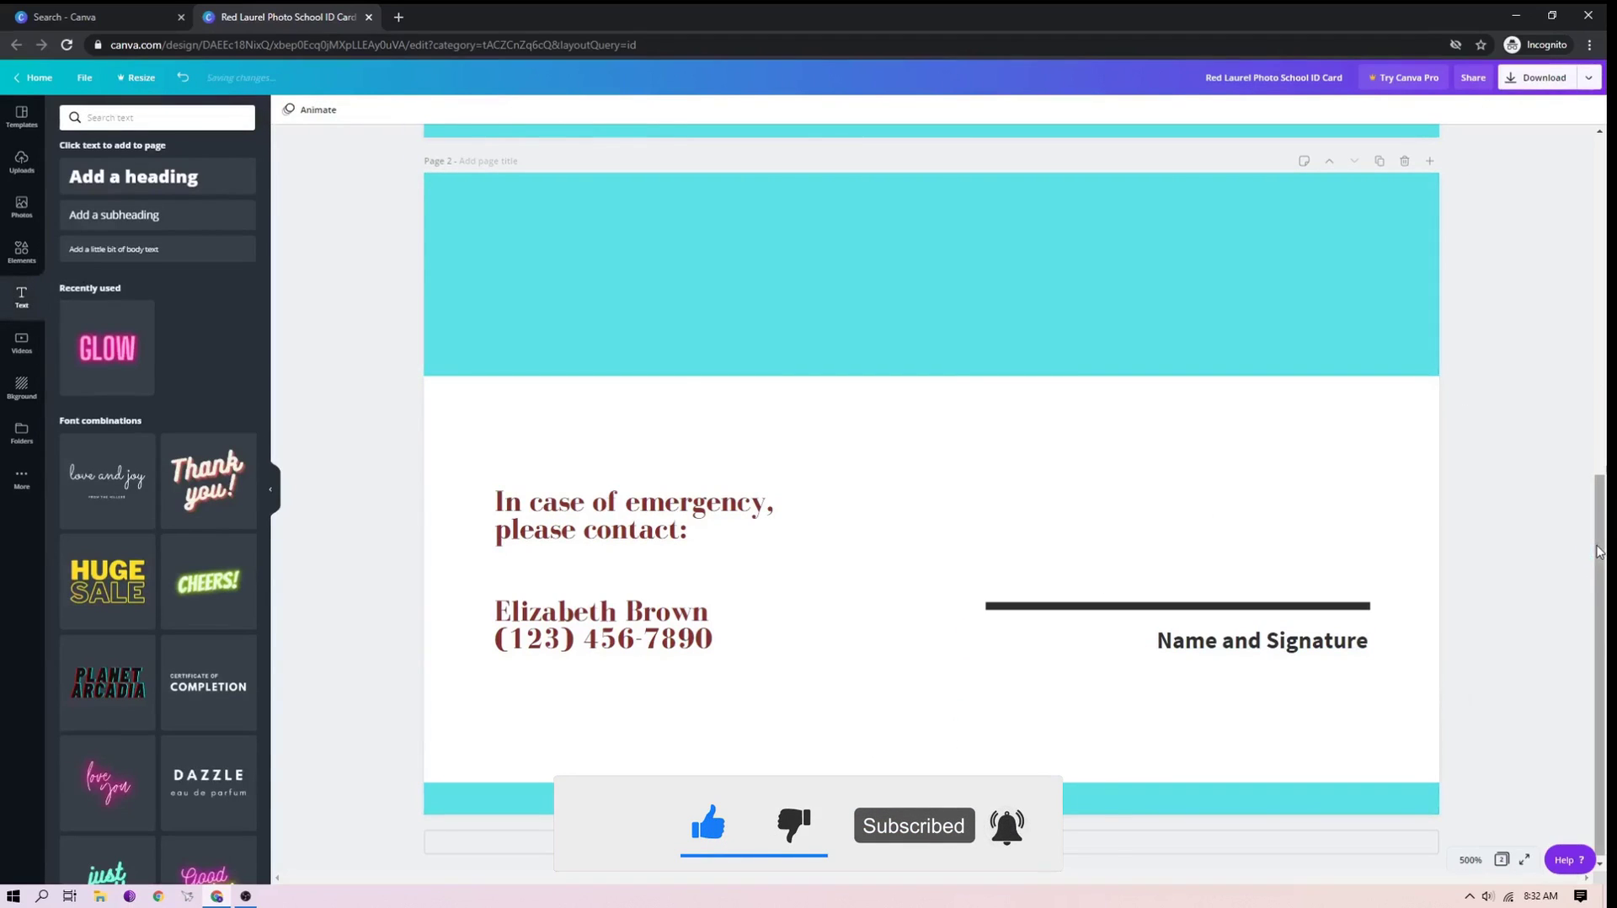
scroll(1604, 272, "up", 8)
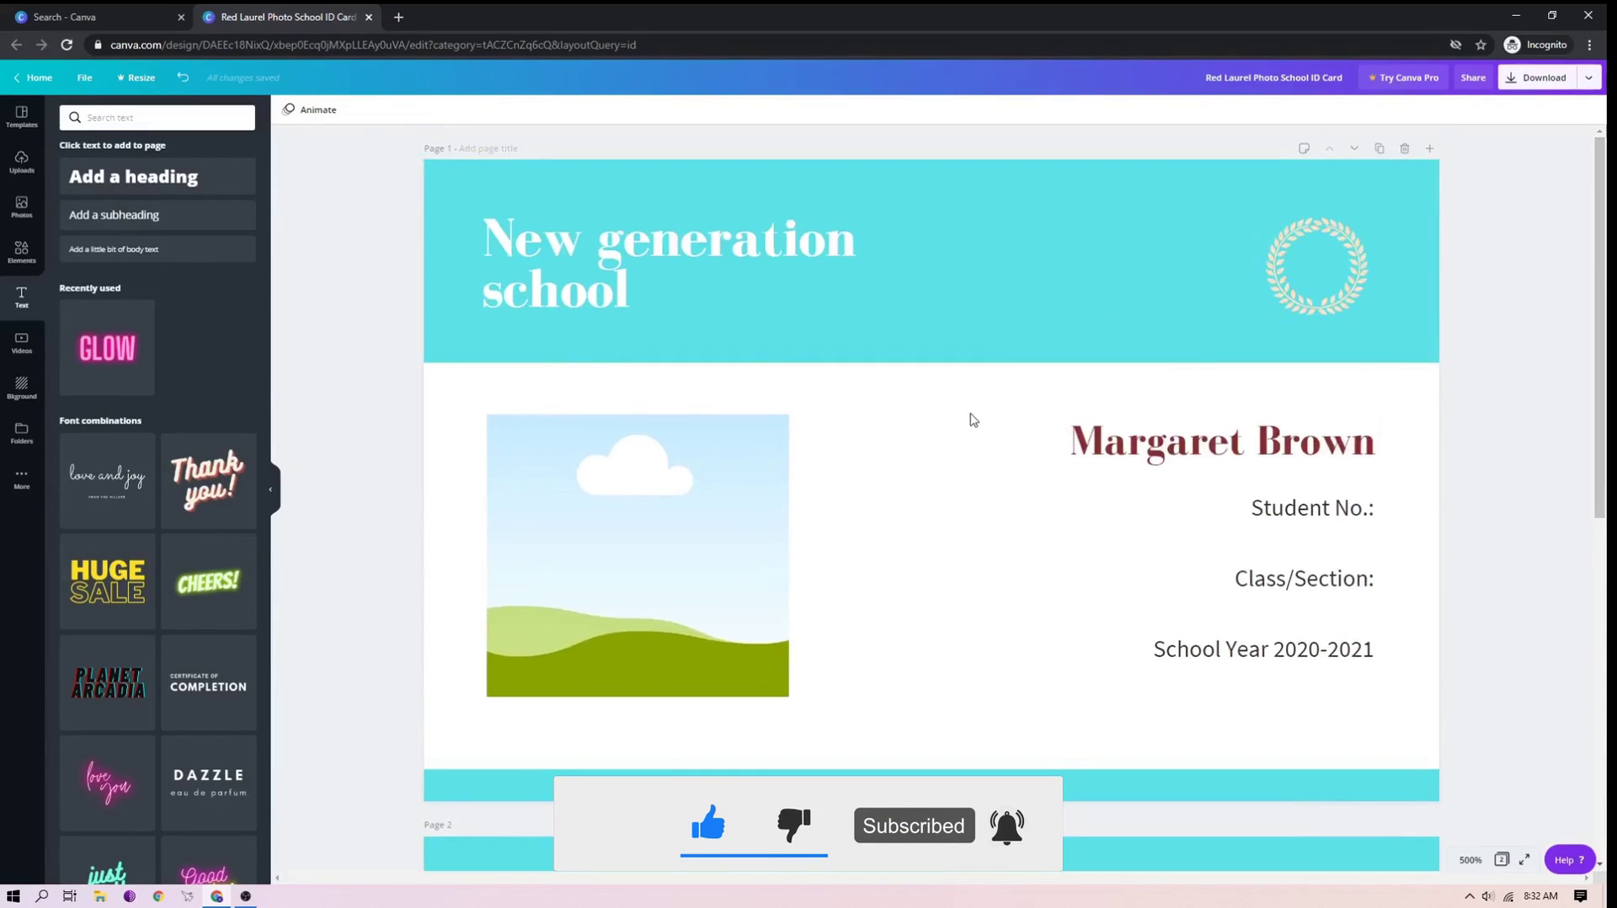
Replace the sample student name with the new student's full name
left_click(1241, 455)
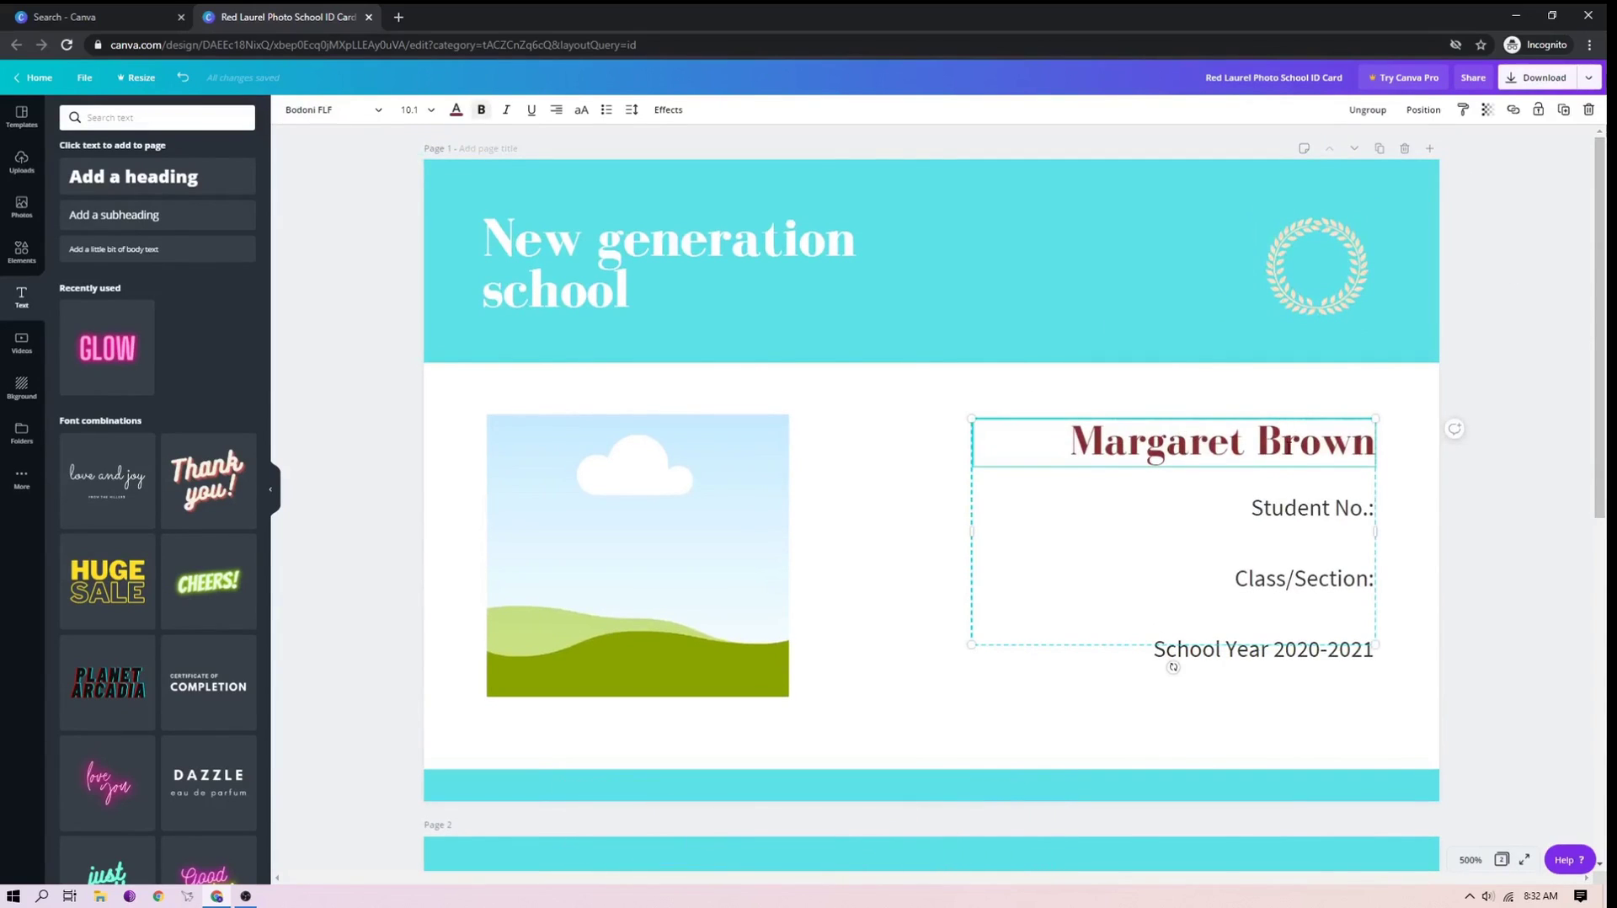
left_click_drag(1375, 443, 1063, 452)
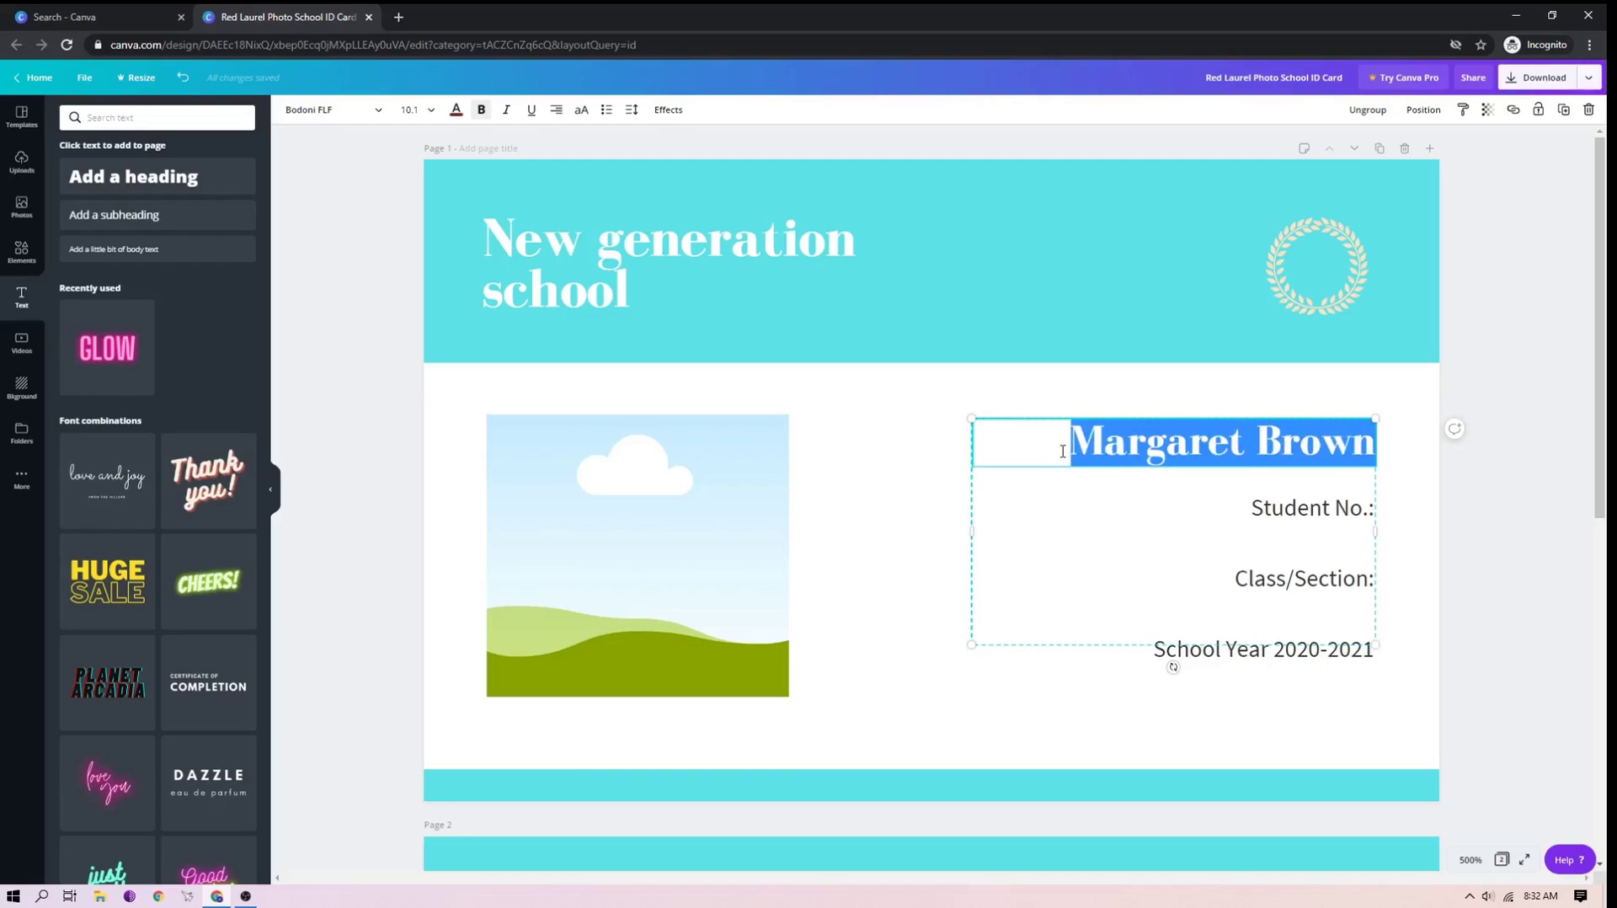
key("BackSpace")
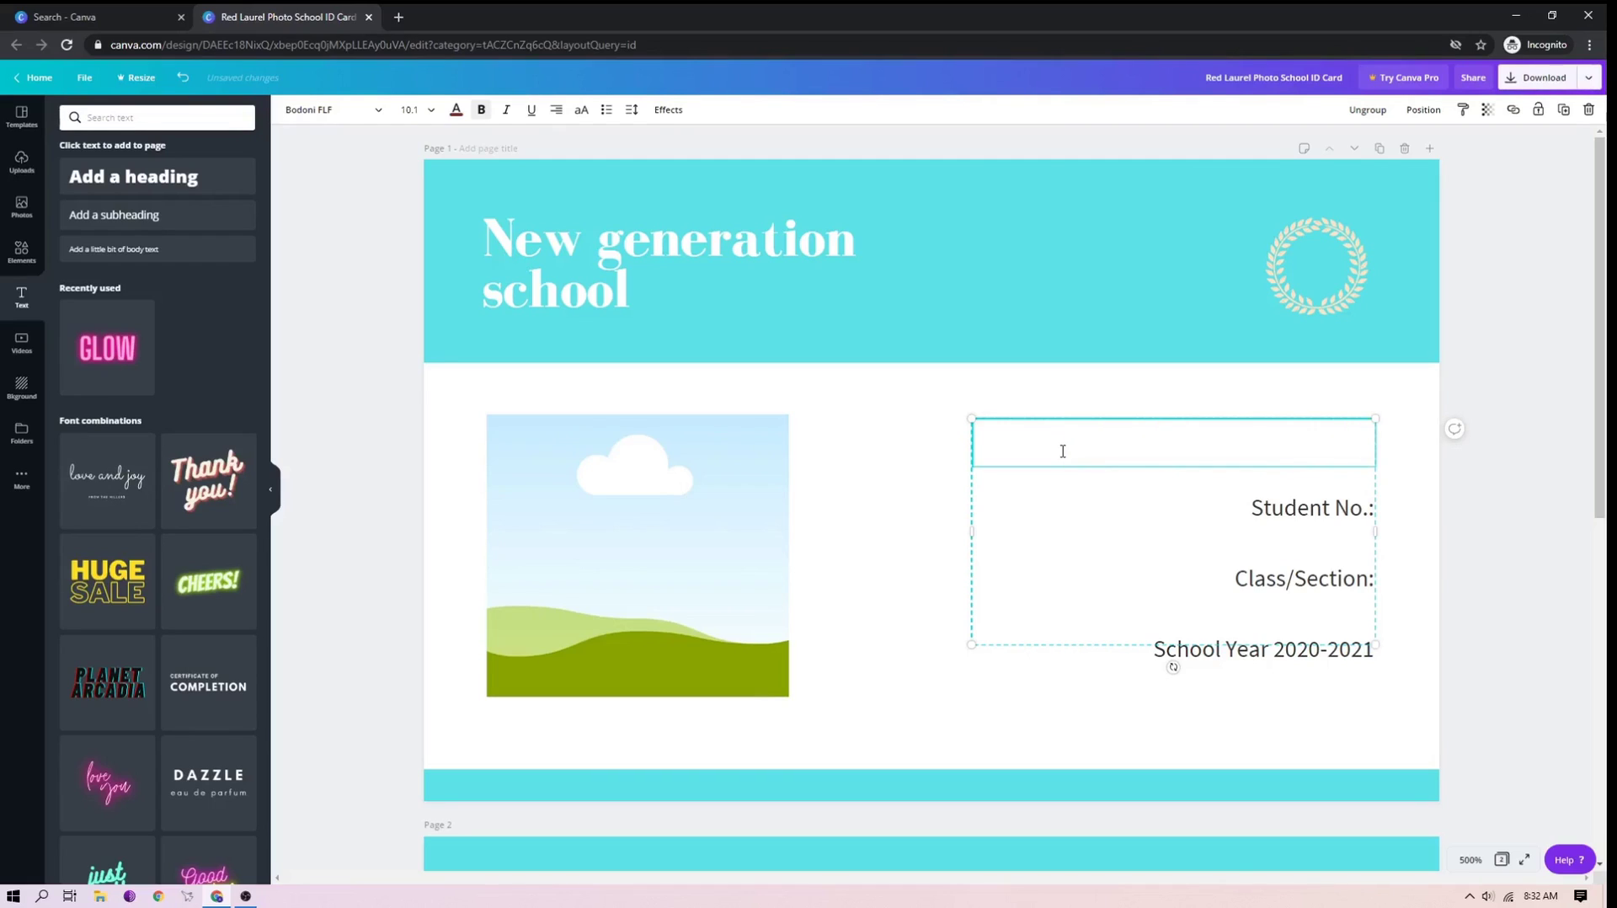
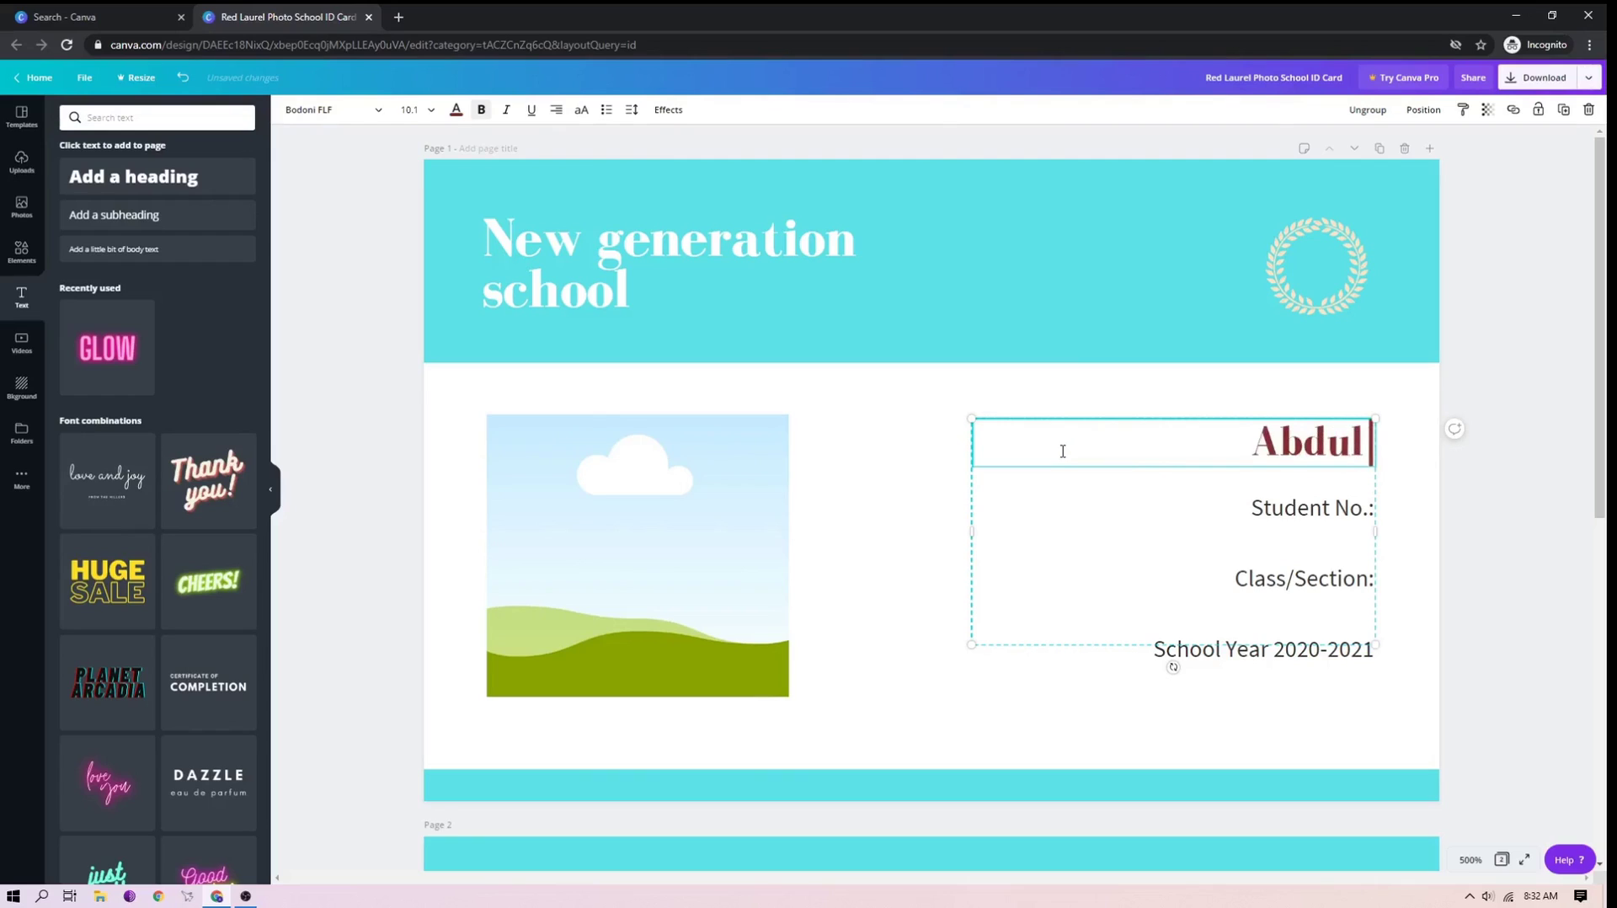
key("Escape")
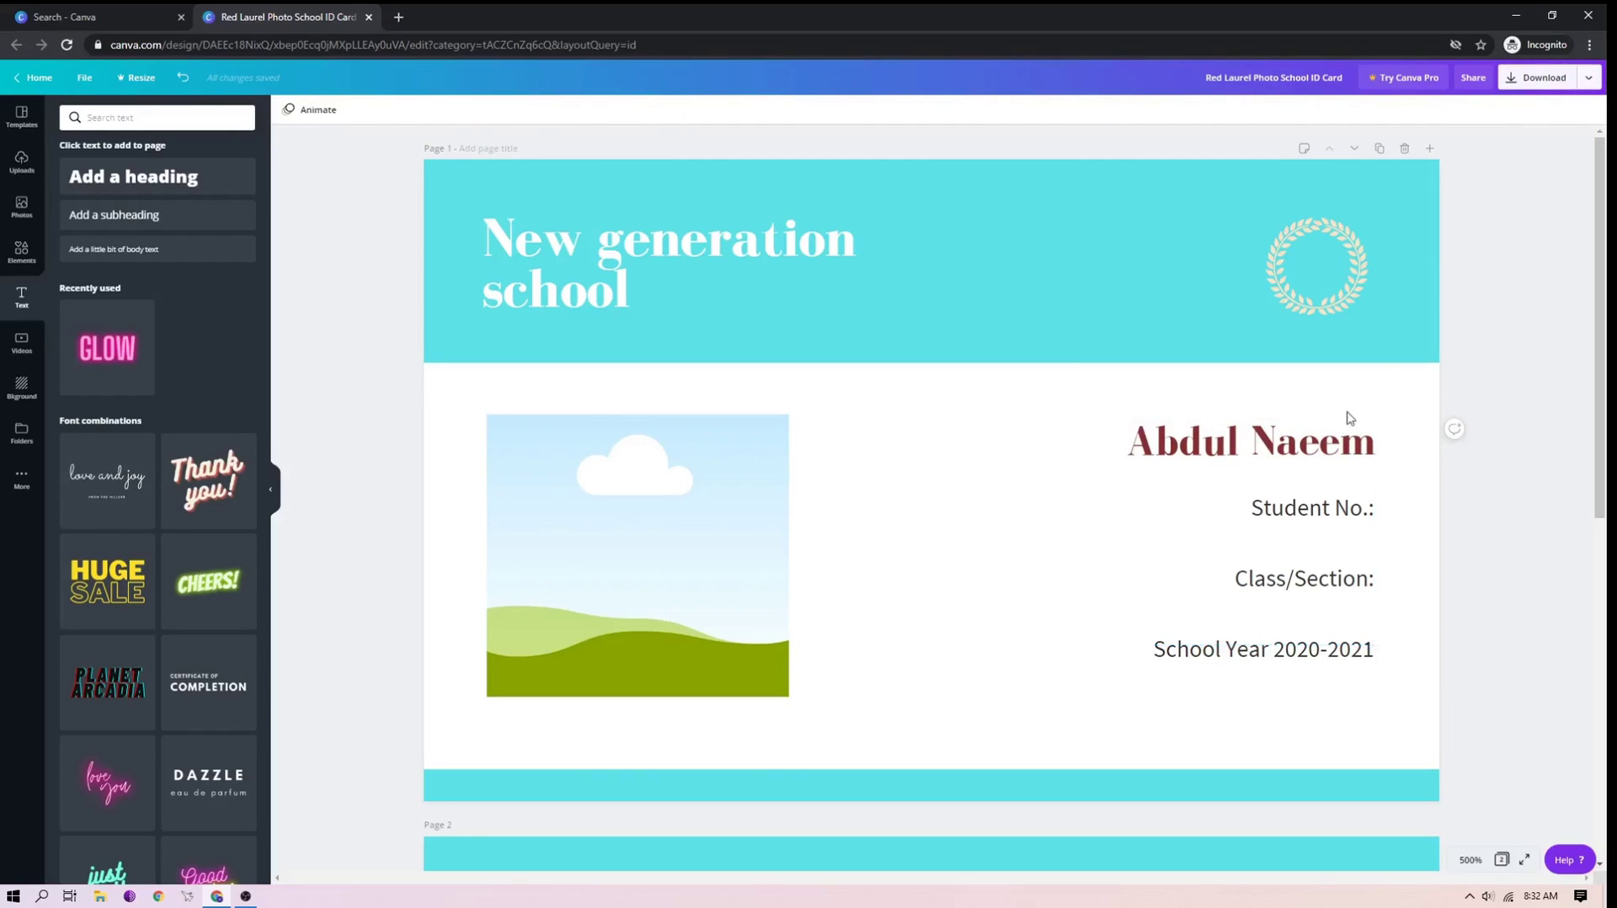
Recolour the whole new name teal to match the header band
double_click(1275, 442)
key("ctrl+a")
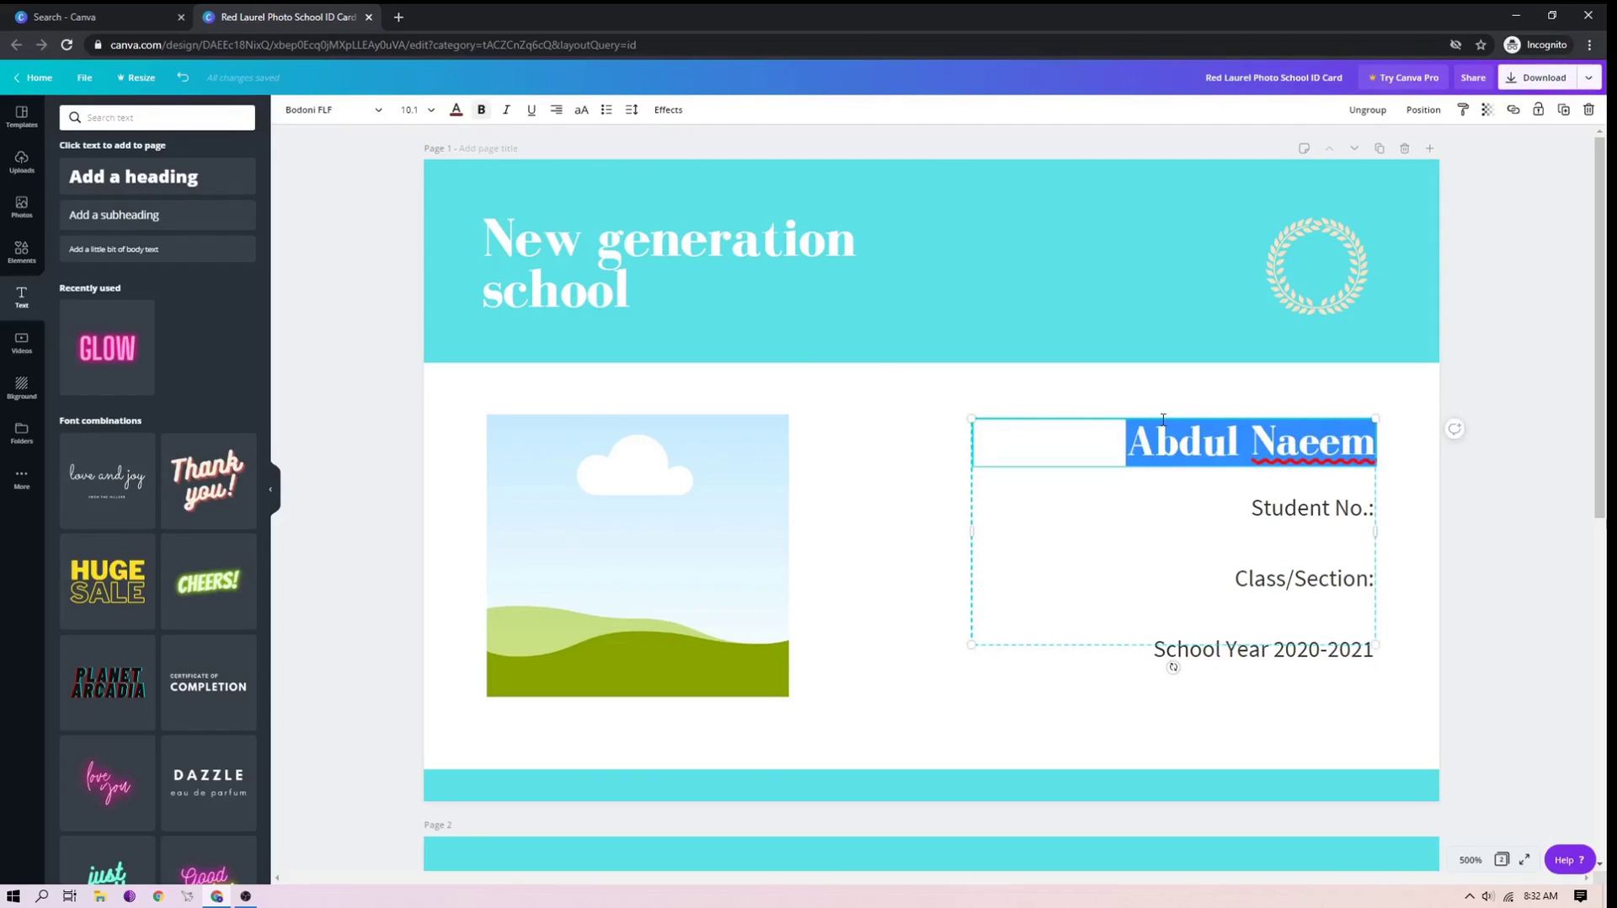
left_click(456, 112)
left_click(179, 364)
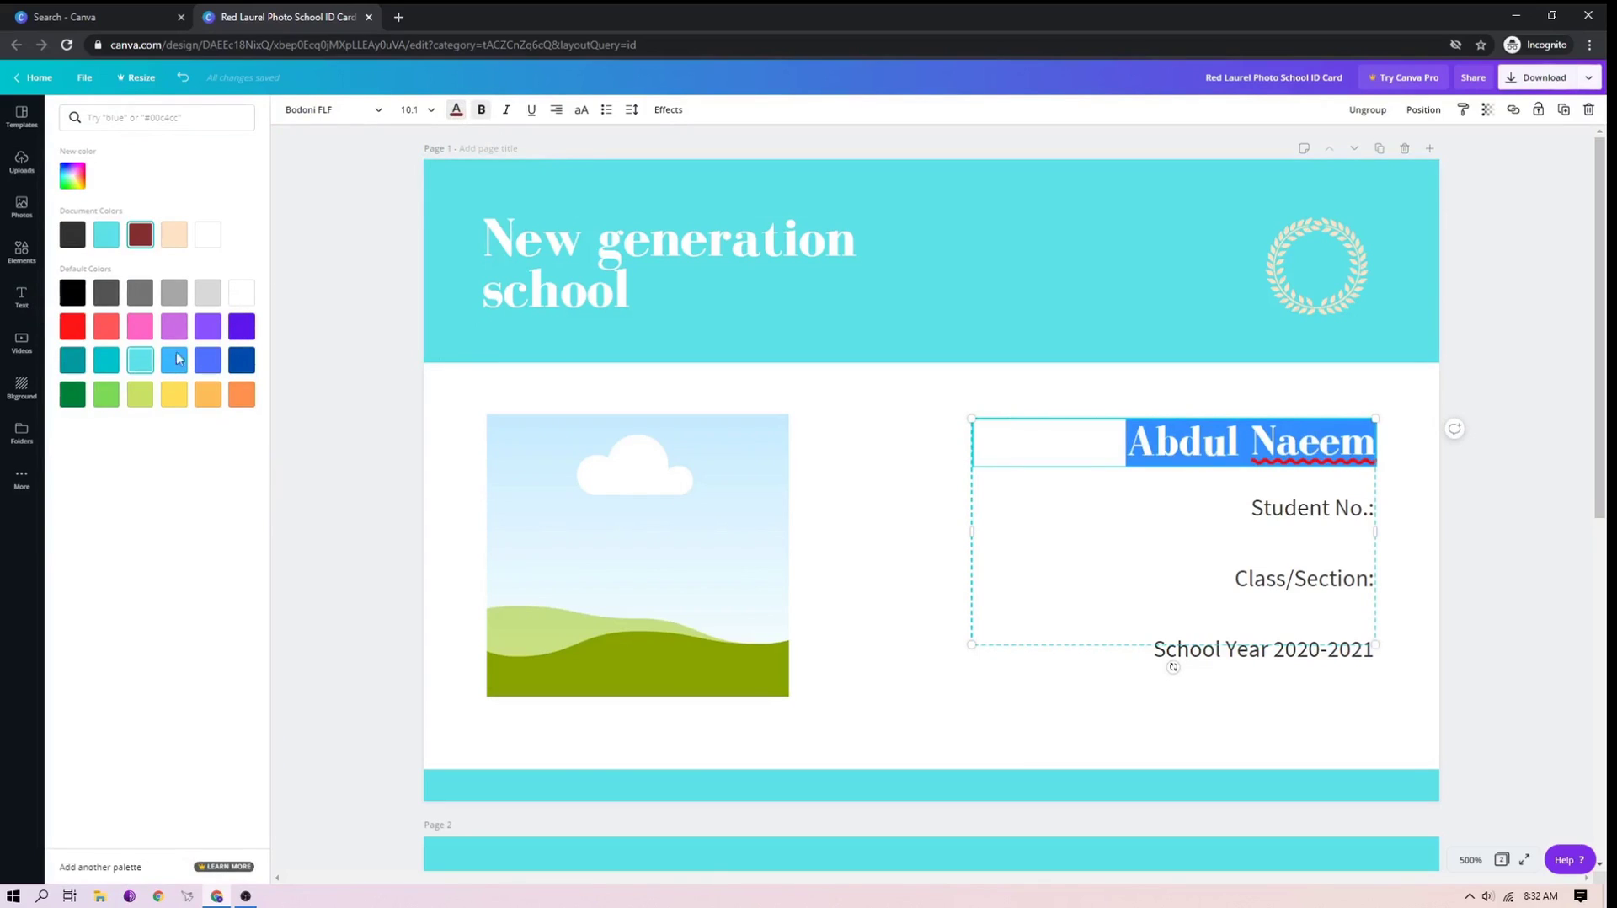
left_click(1523, 313)
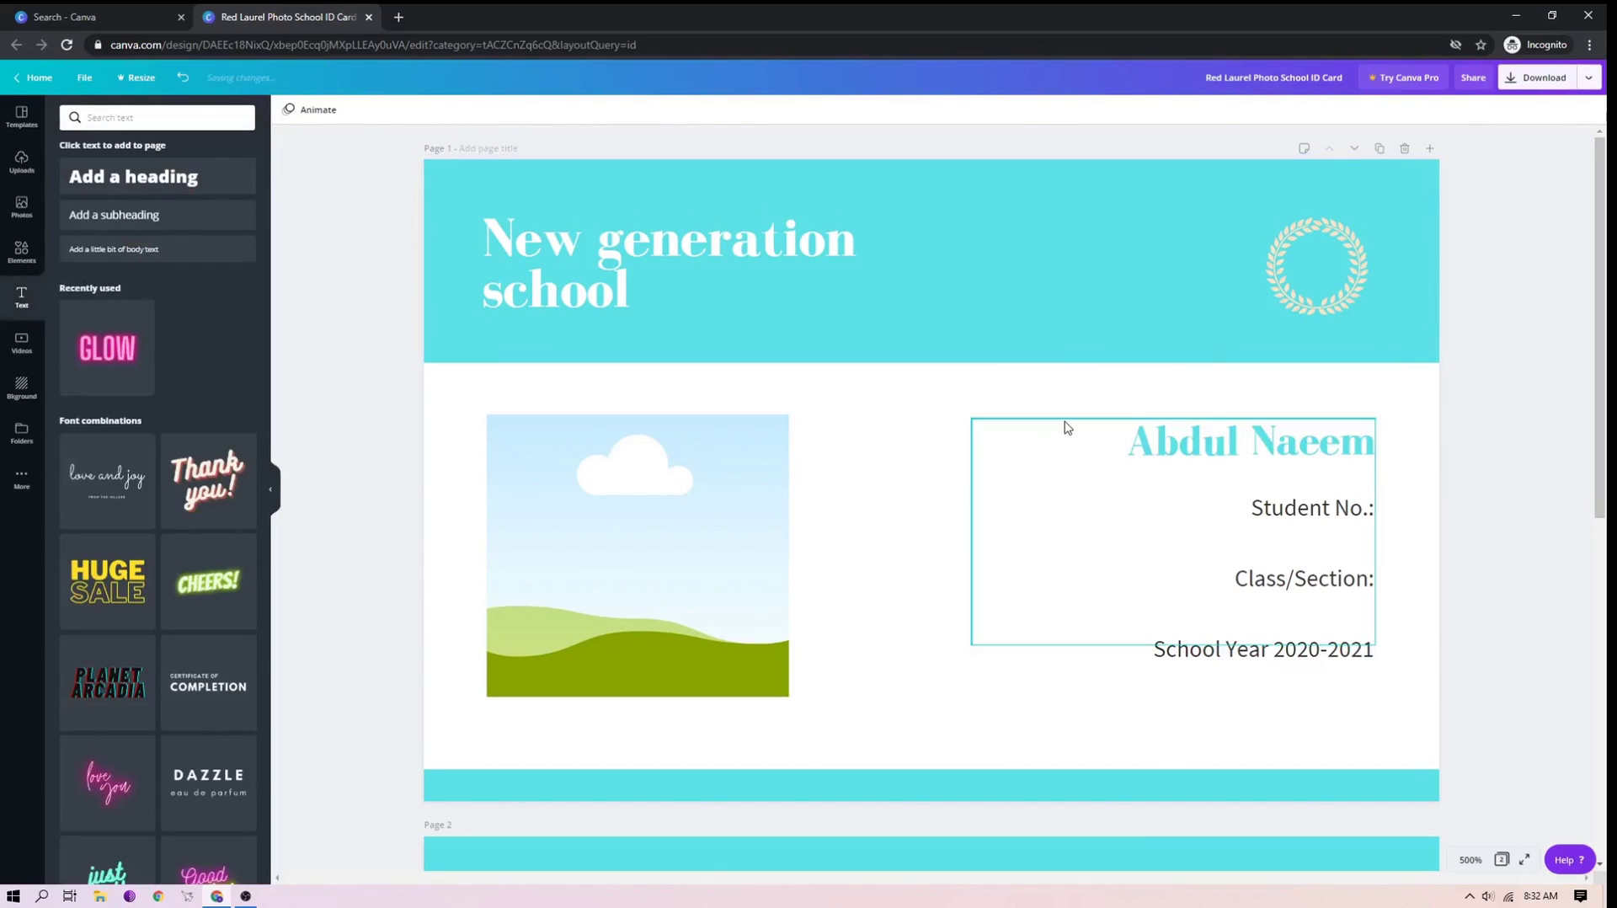
scroll(908, 250, "down", 3)
scroll(907, 249, "up", 2)
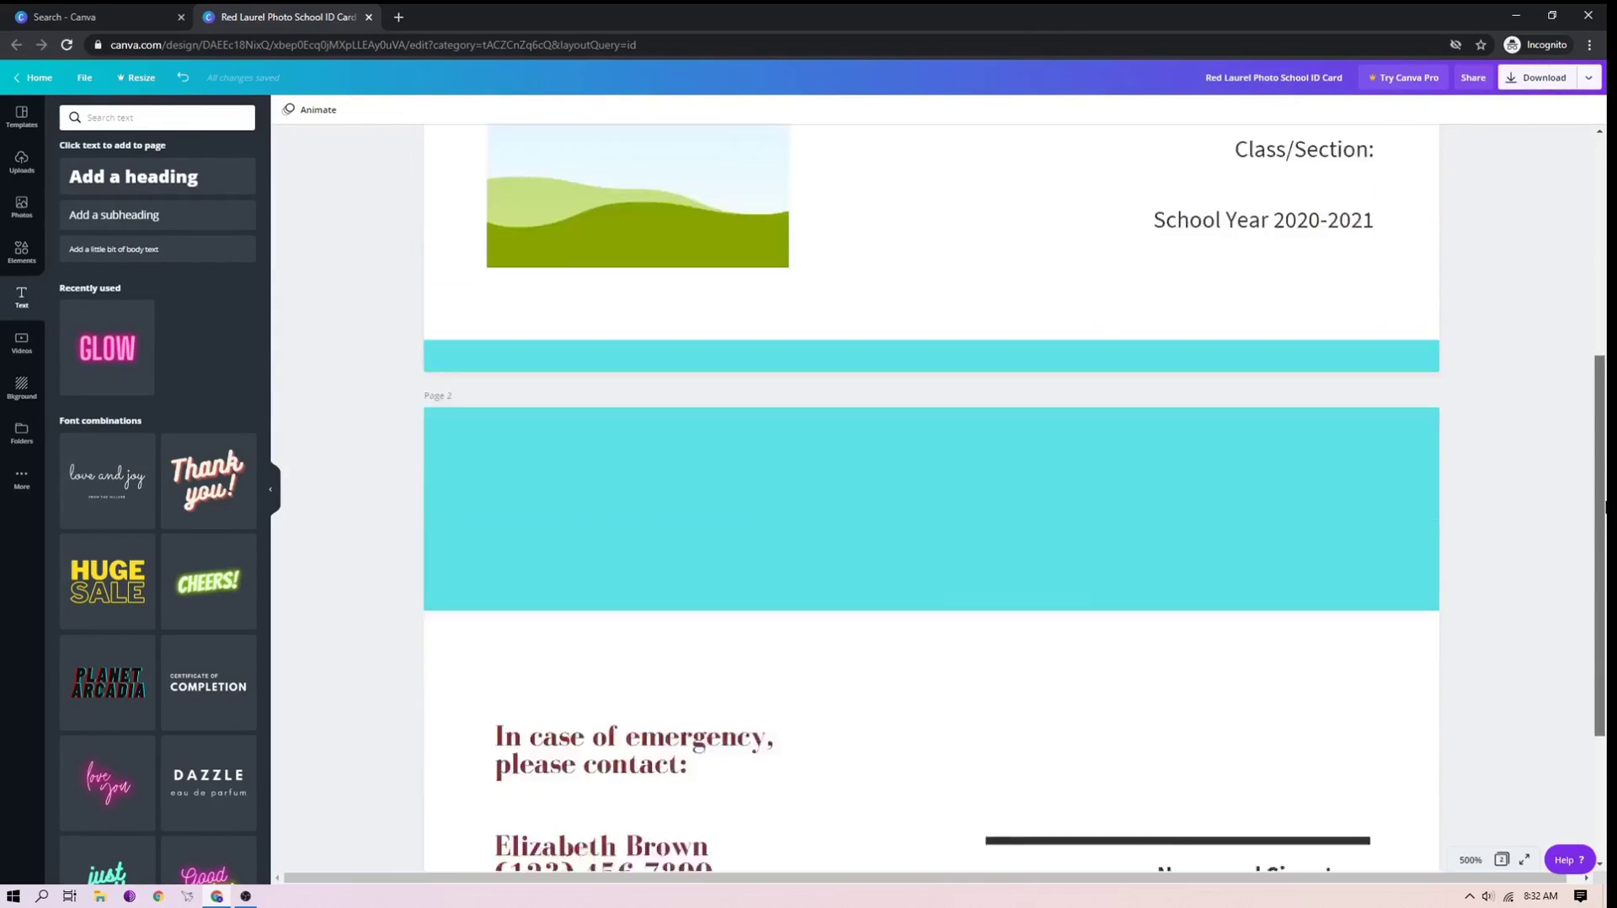
On page 2, make all of the emergency contact text teal, then scroll back to the front
left_click_drag(1599, 297, 1602, 619)
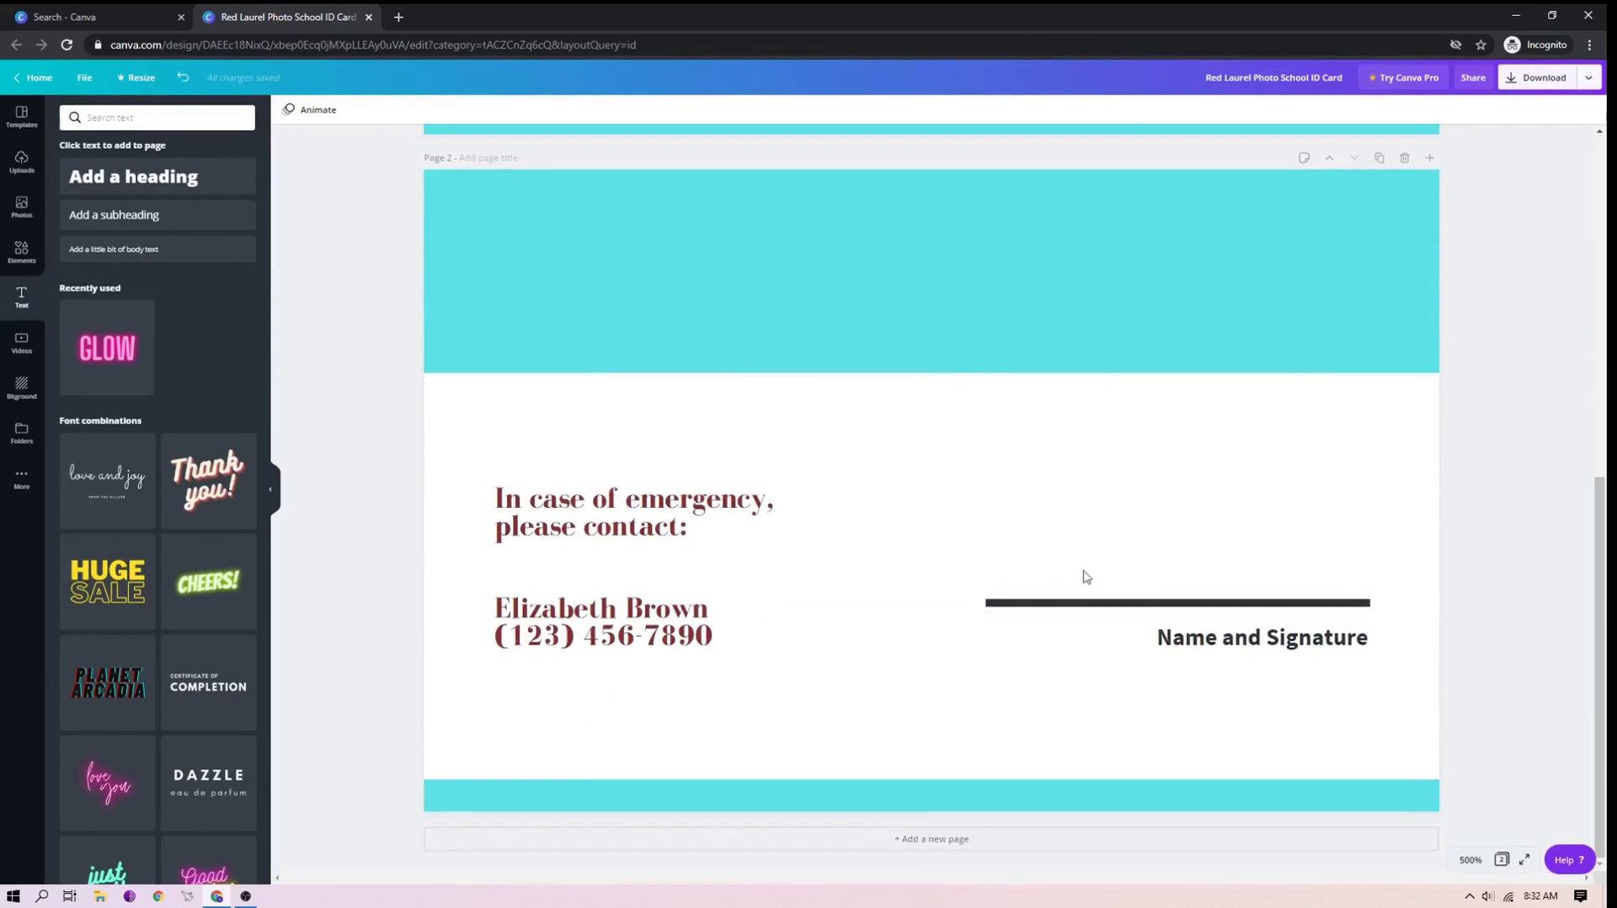
double_click(549, 556)
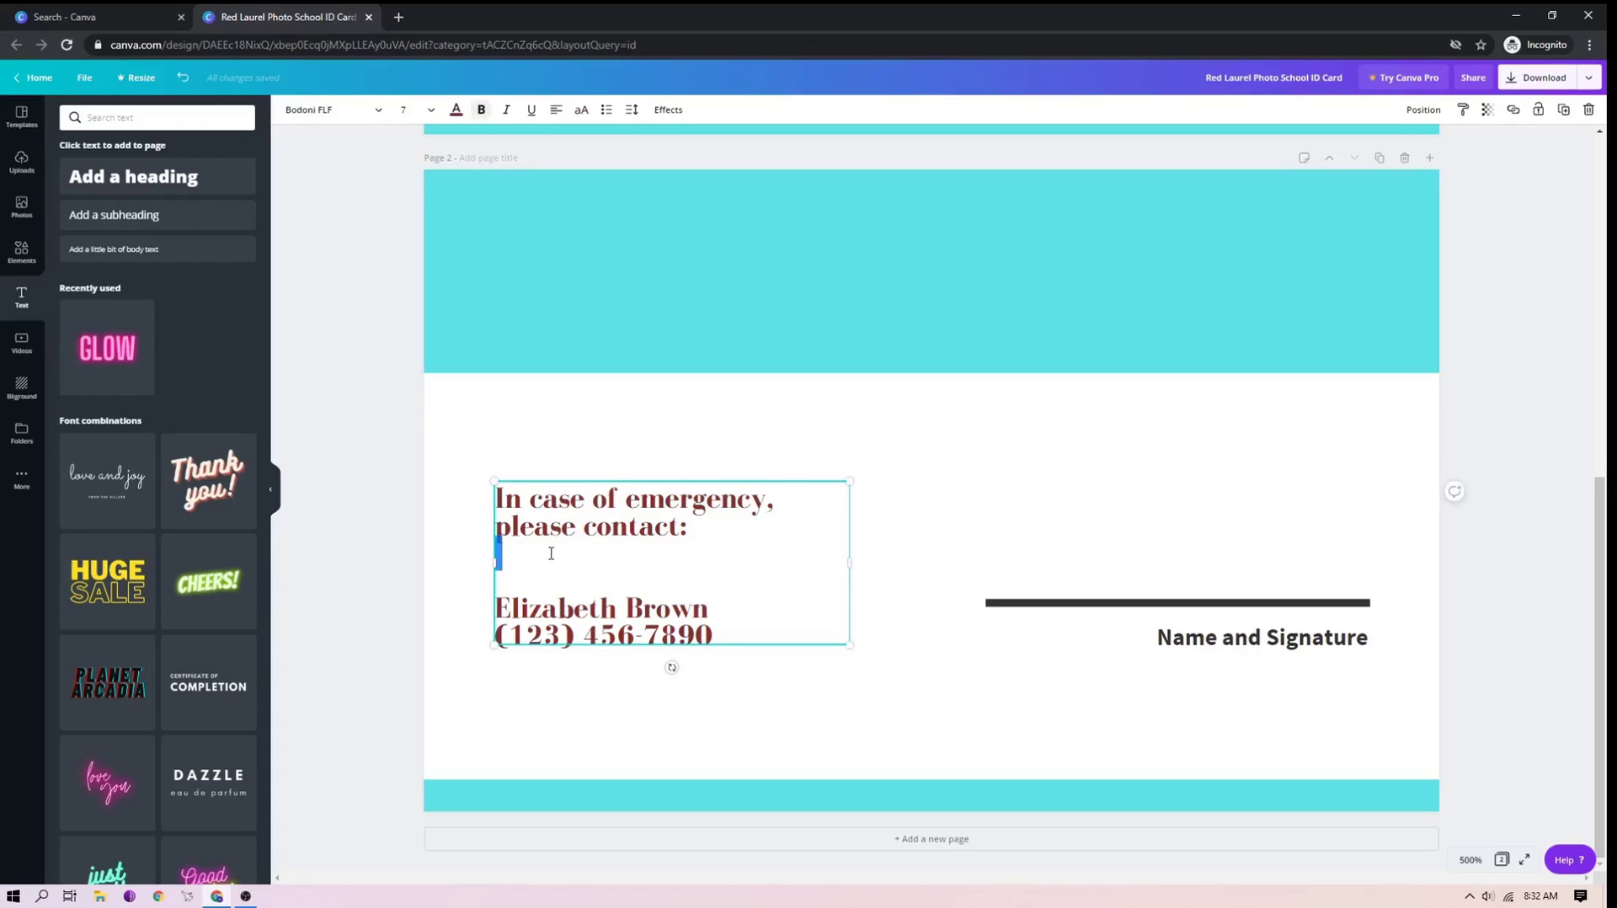
key("ctrl+a")
left_click(455, 109)
left_click(162, 362)
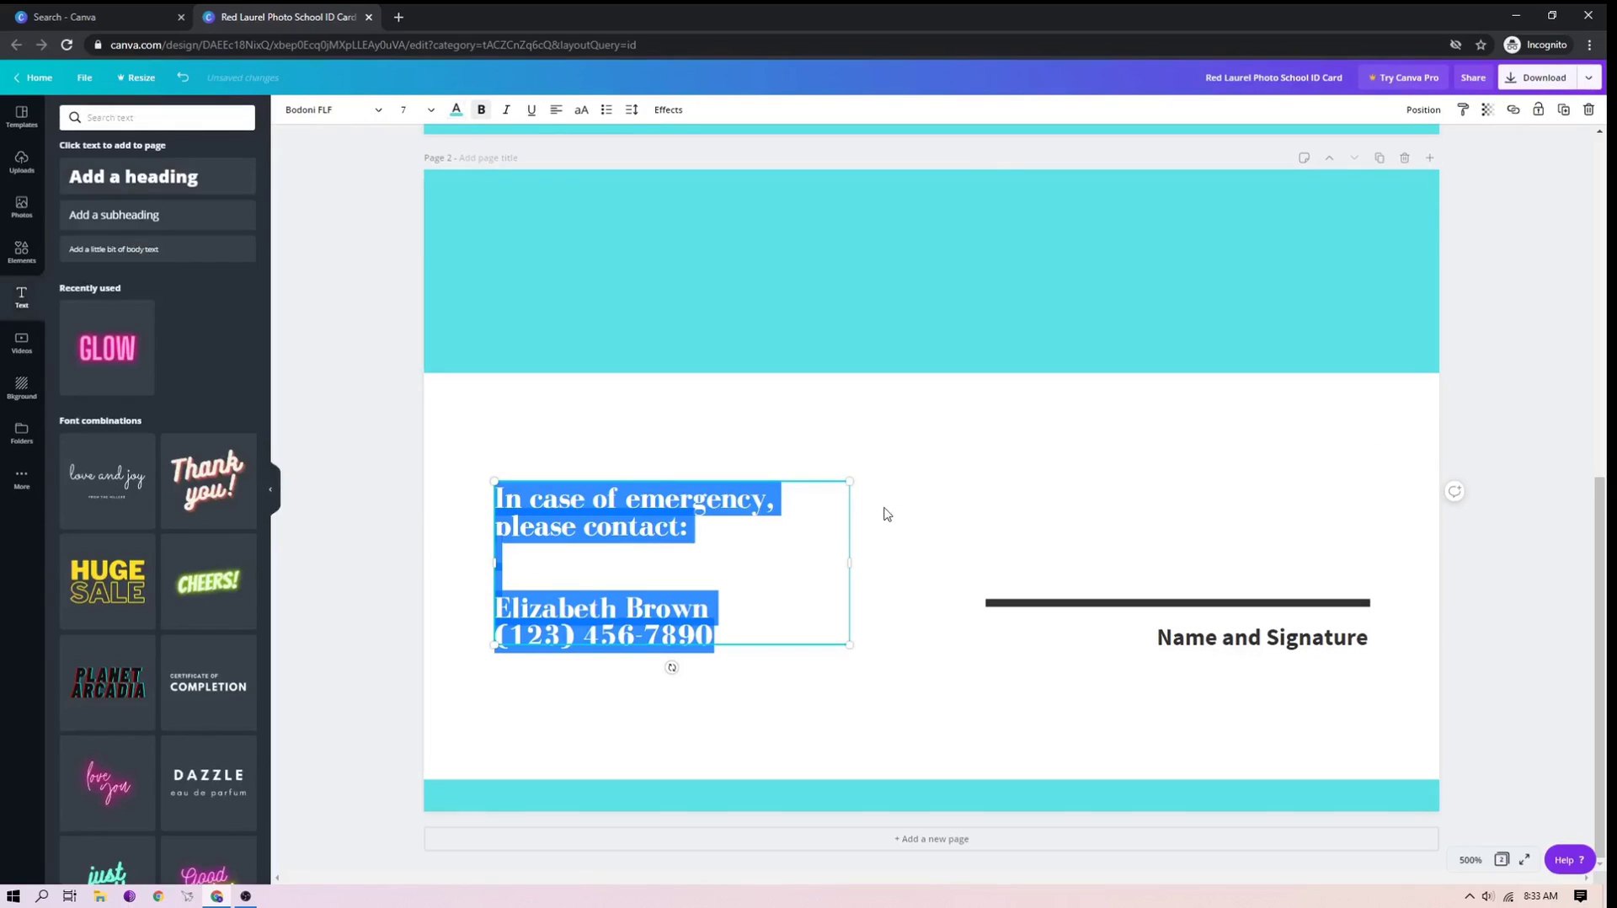
left_click(885, 581)
left_click_drag(1604, 645, 1604, 303)
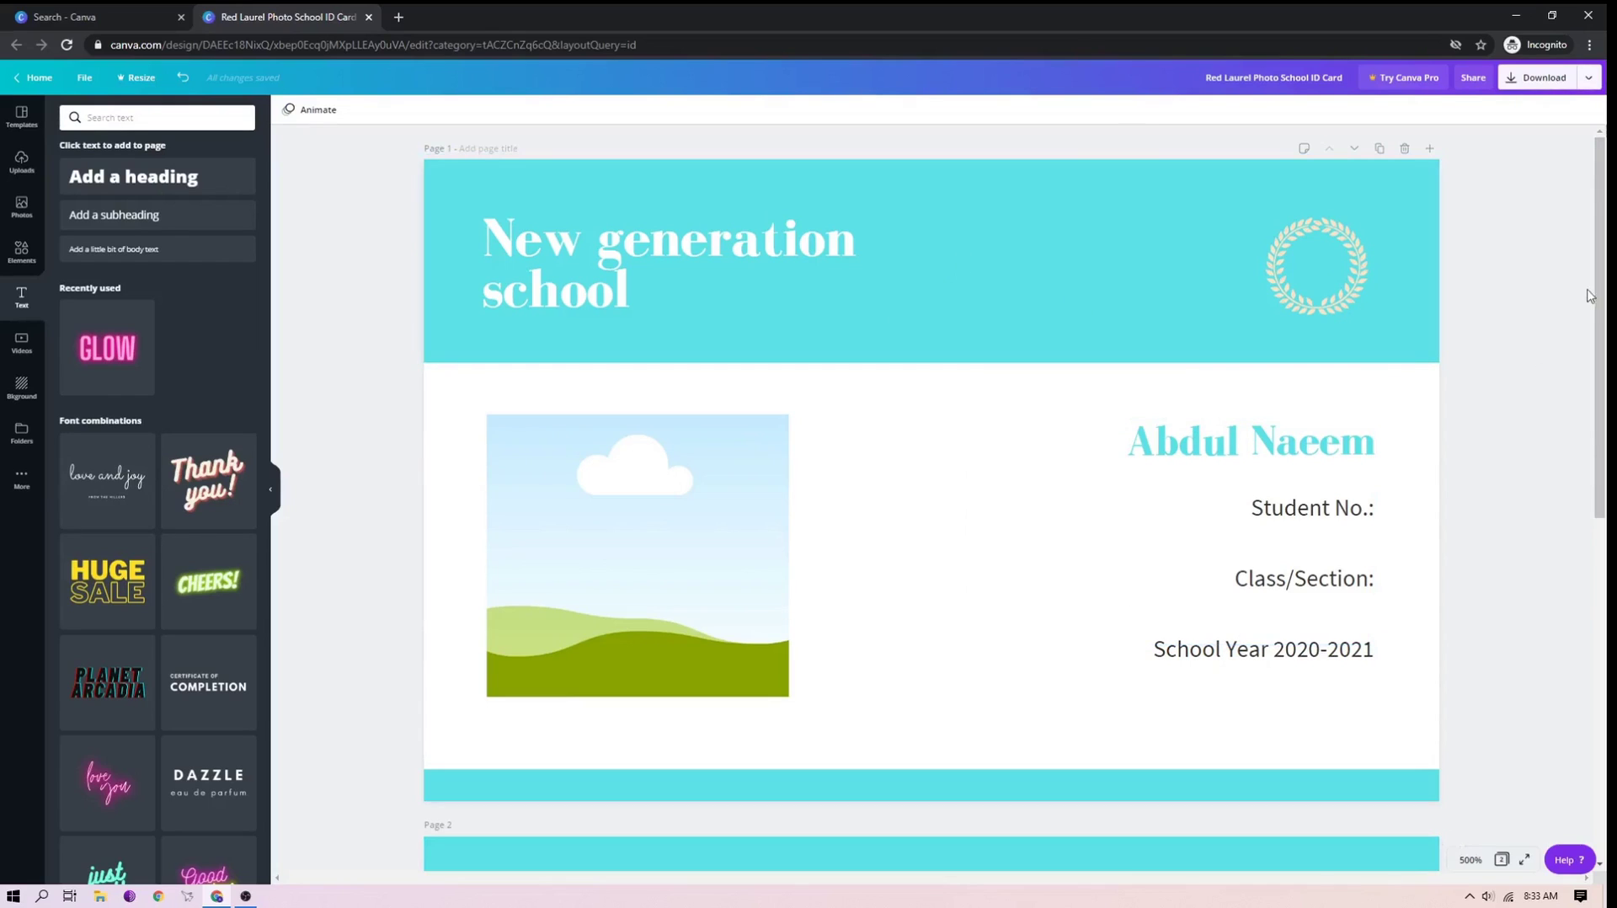
mouse_move(1591, 296)
left_mouse_down()
mouse_move(1604, 372)
mouse_move(1604, 317)
left_mouse_up()
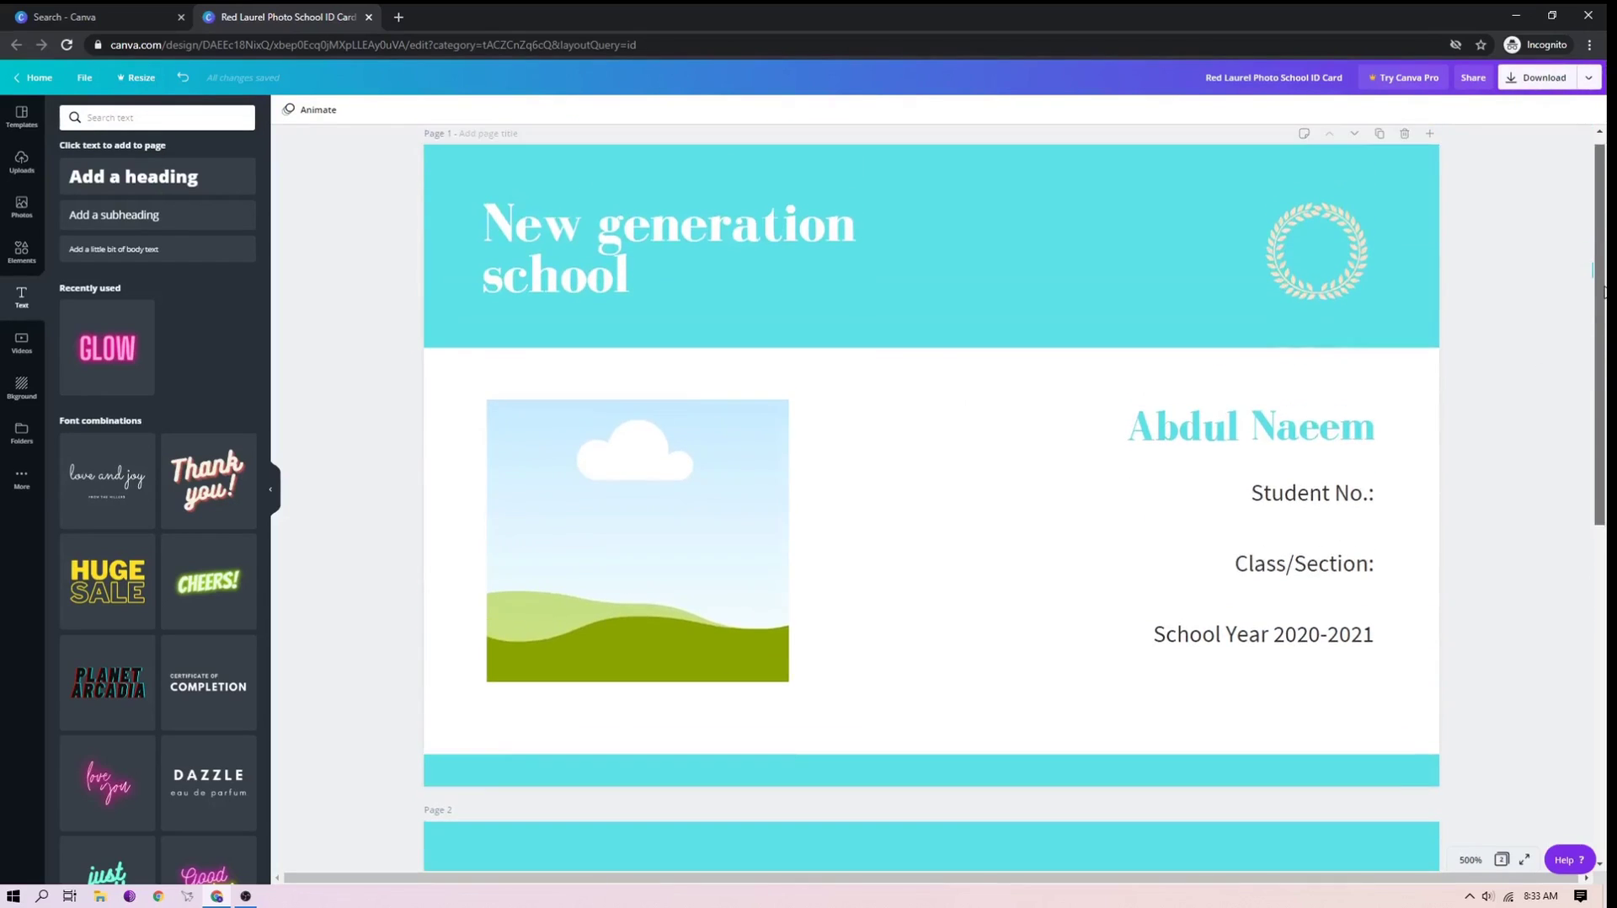
Insert a 'Father name:' line between Class/Section and School Year 2020-2021 in the details text
double_click(1315, 500)
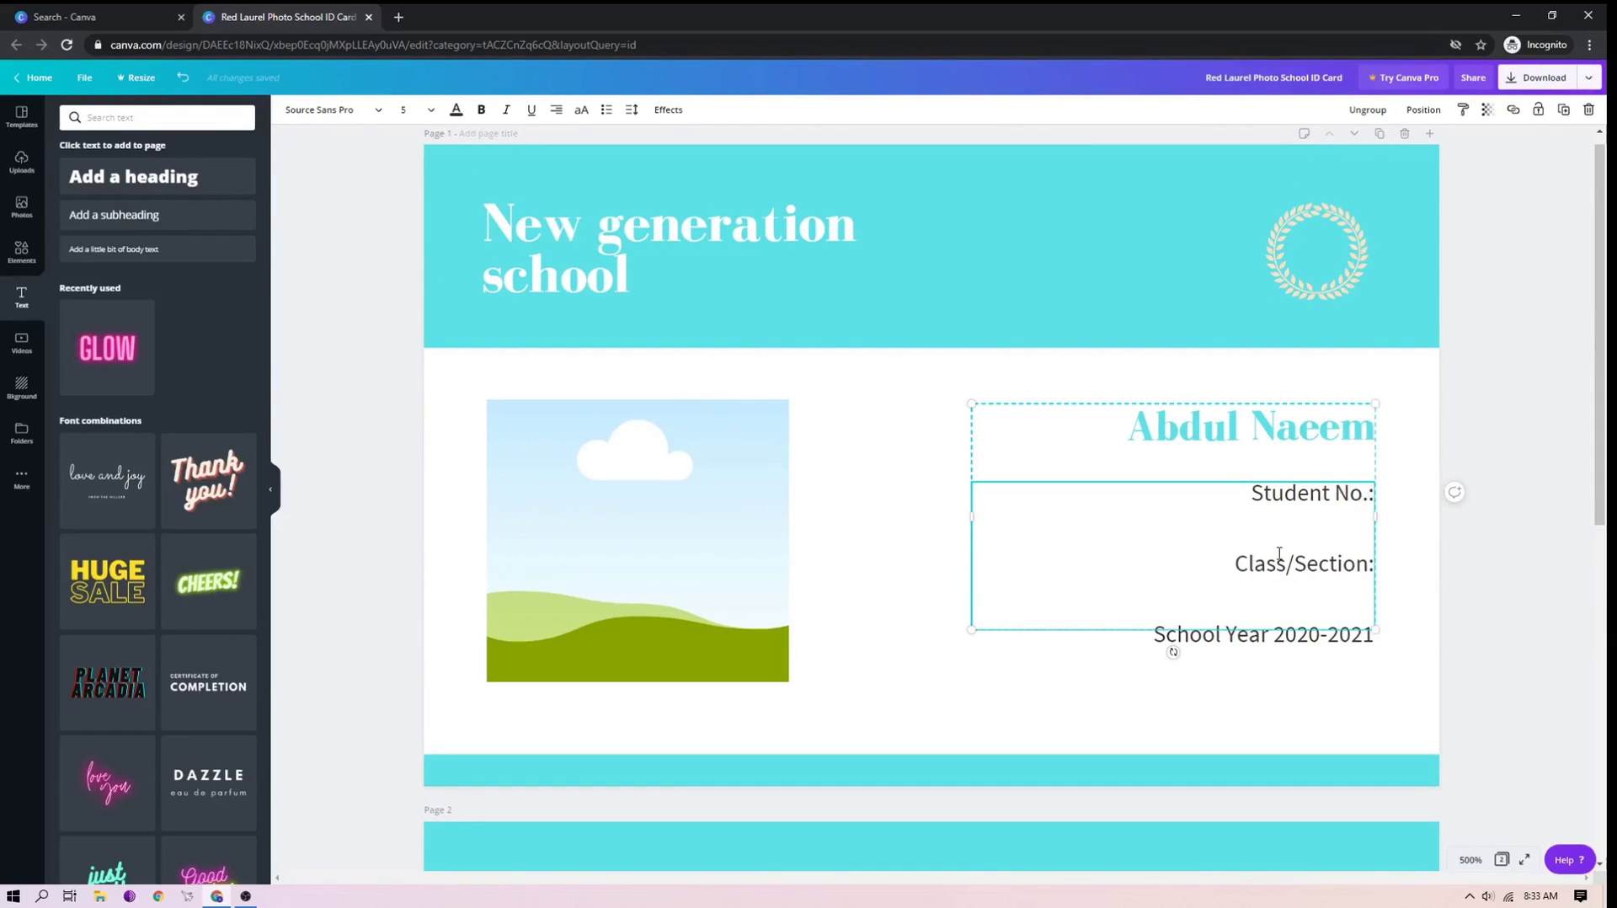
double_click(1260, 633)
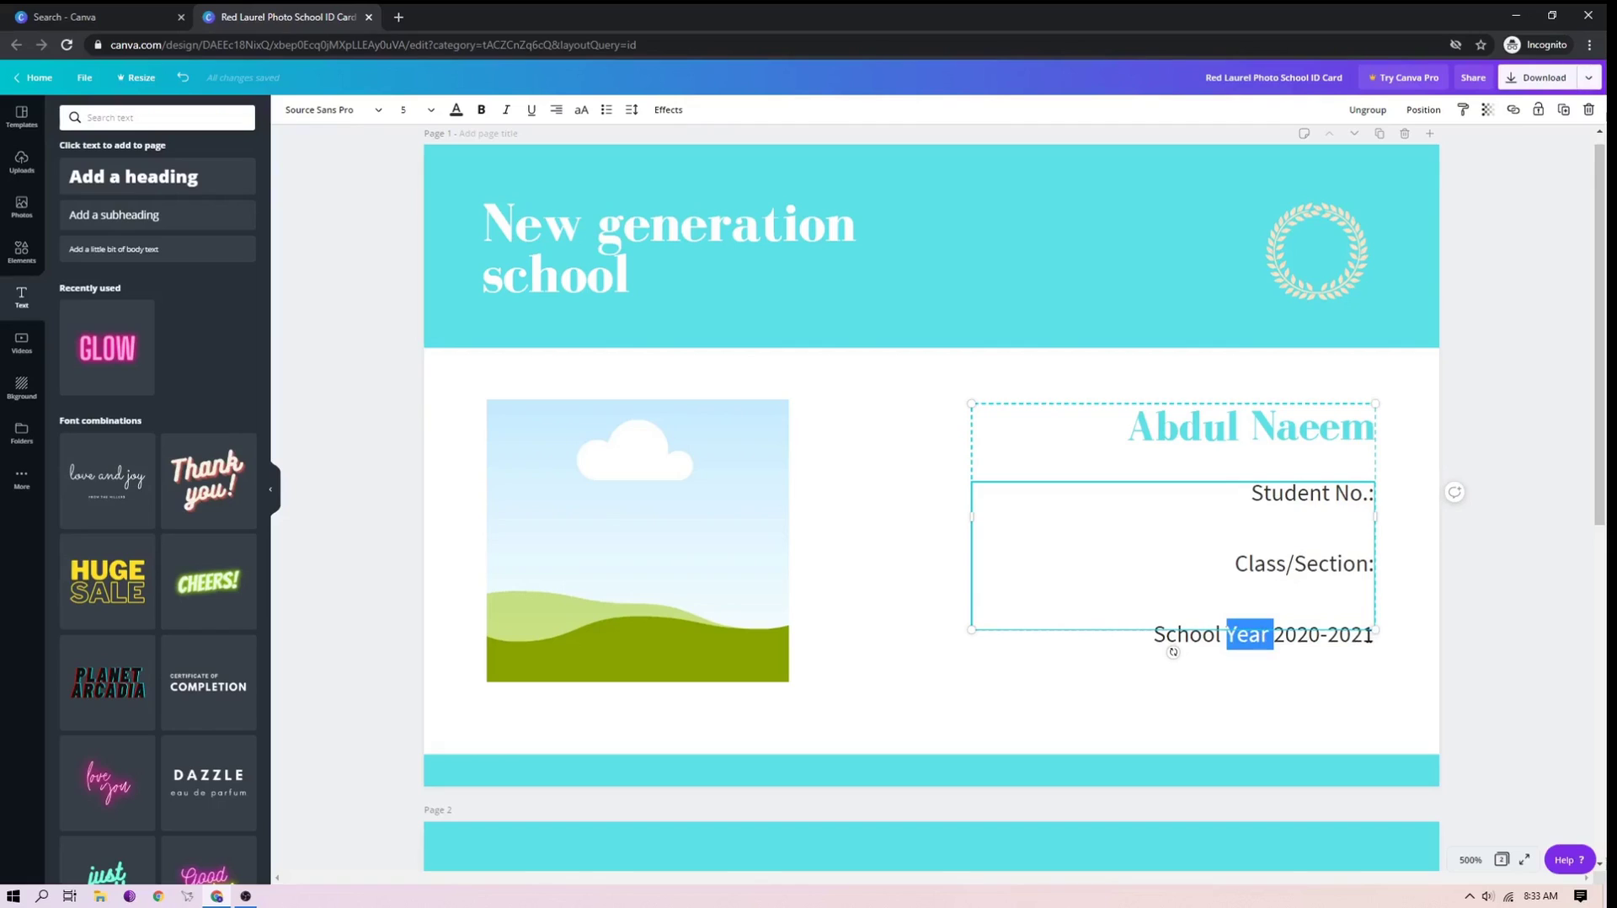
left_click(1498, 610)
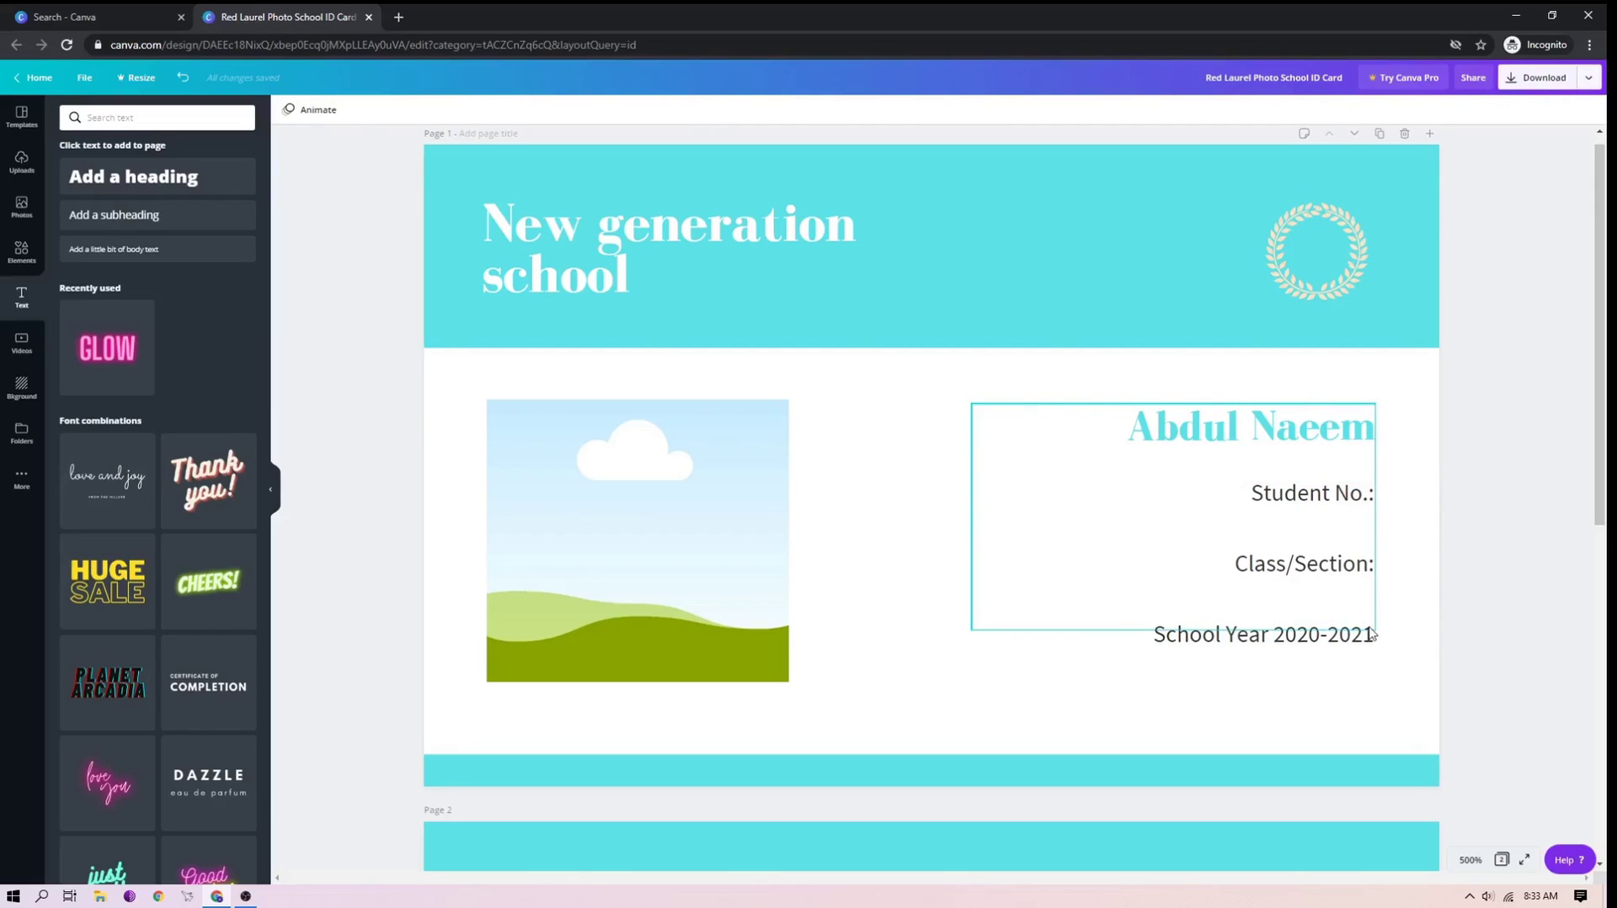
left_click(1372, 634)
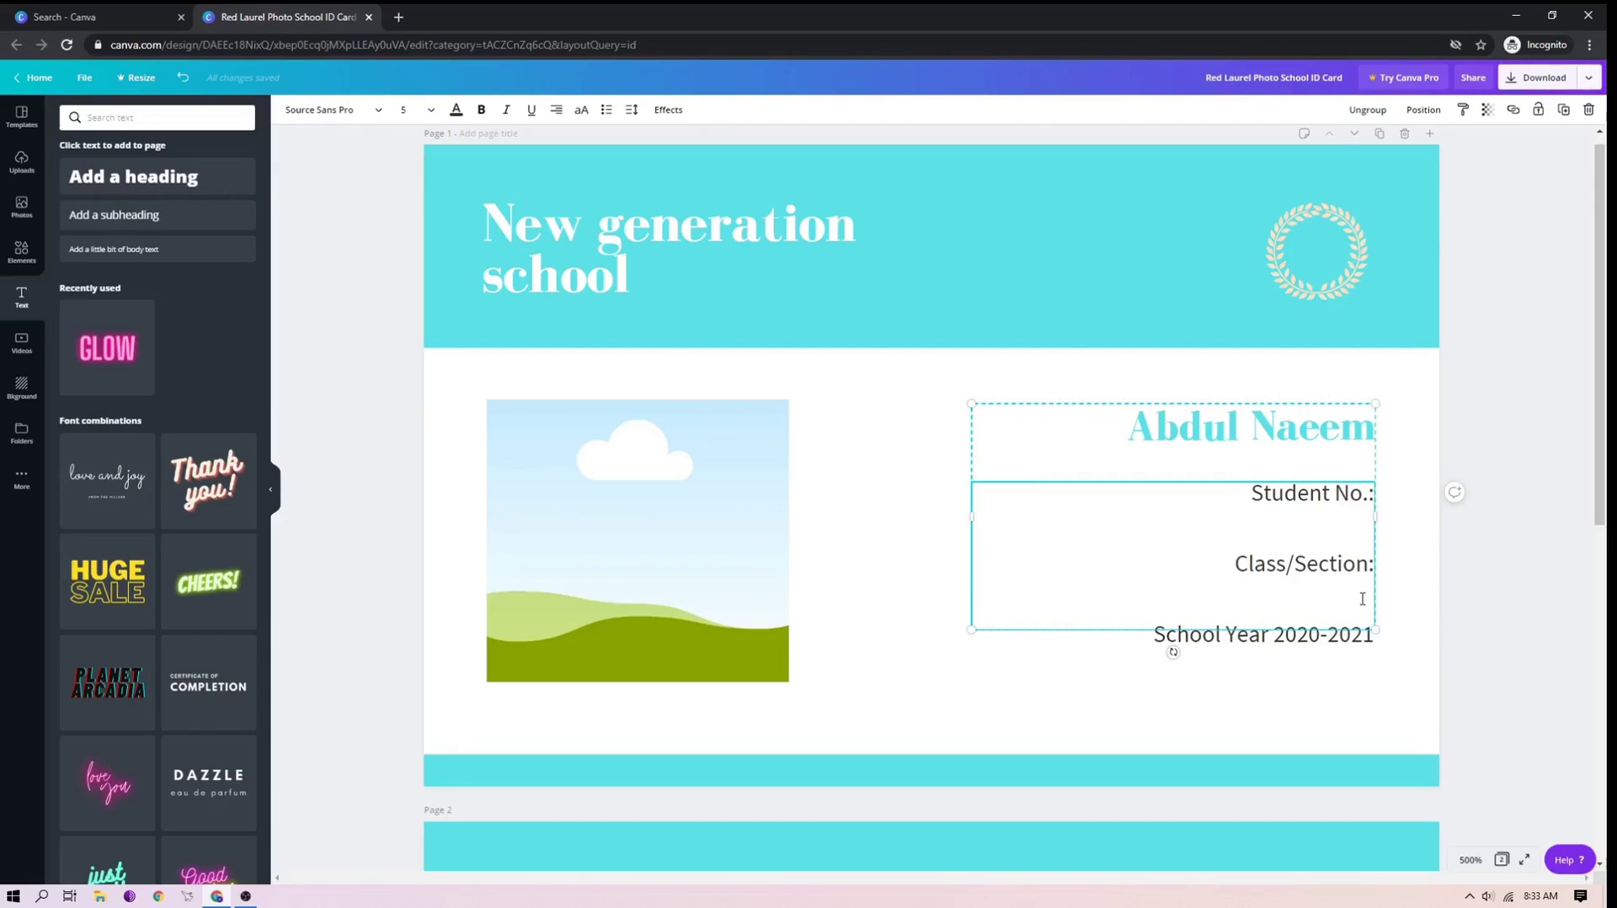
key("Return")
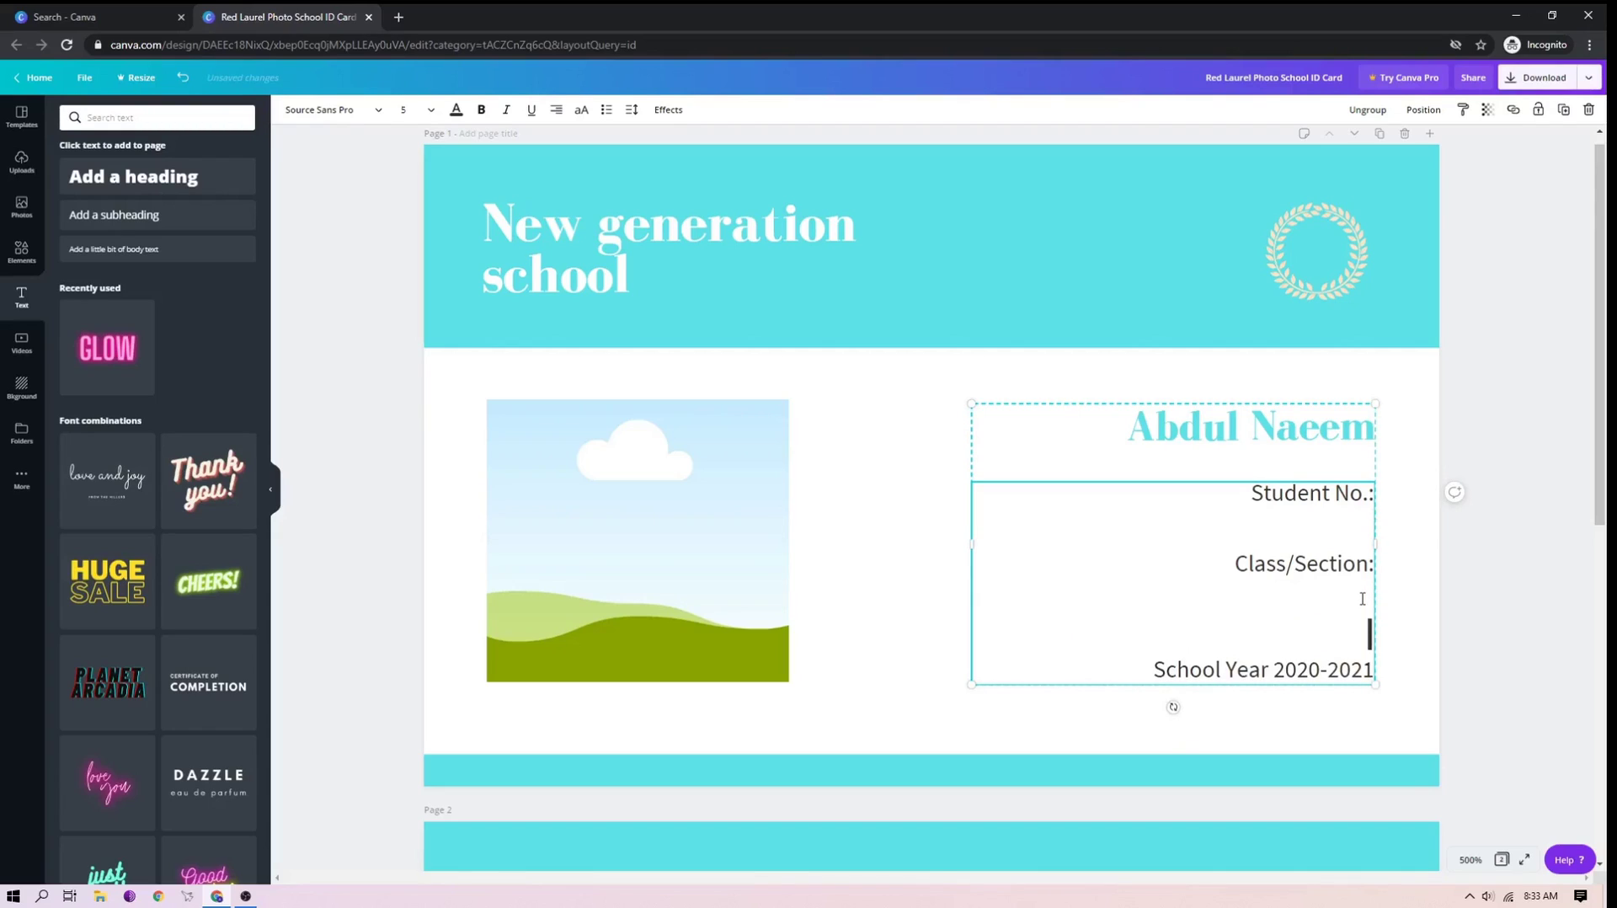
key("Return")
type("Fath")
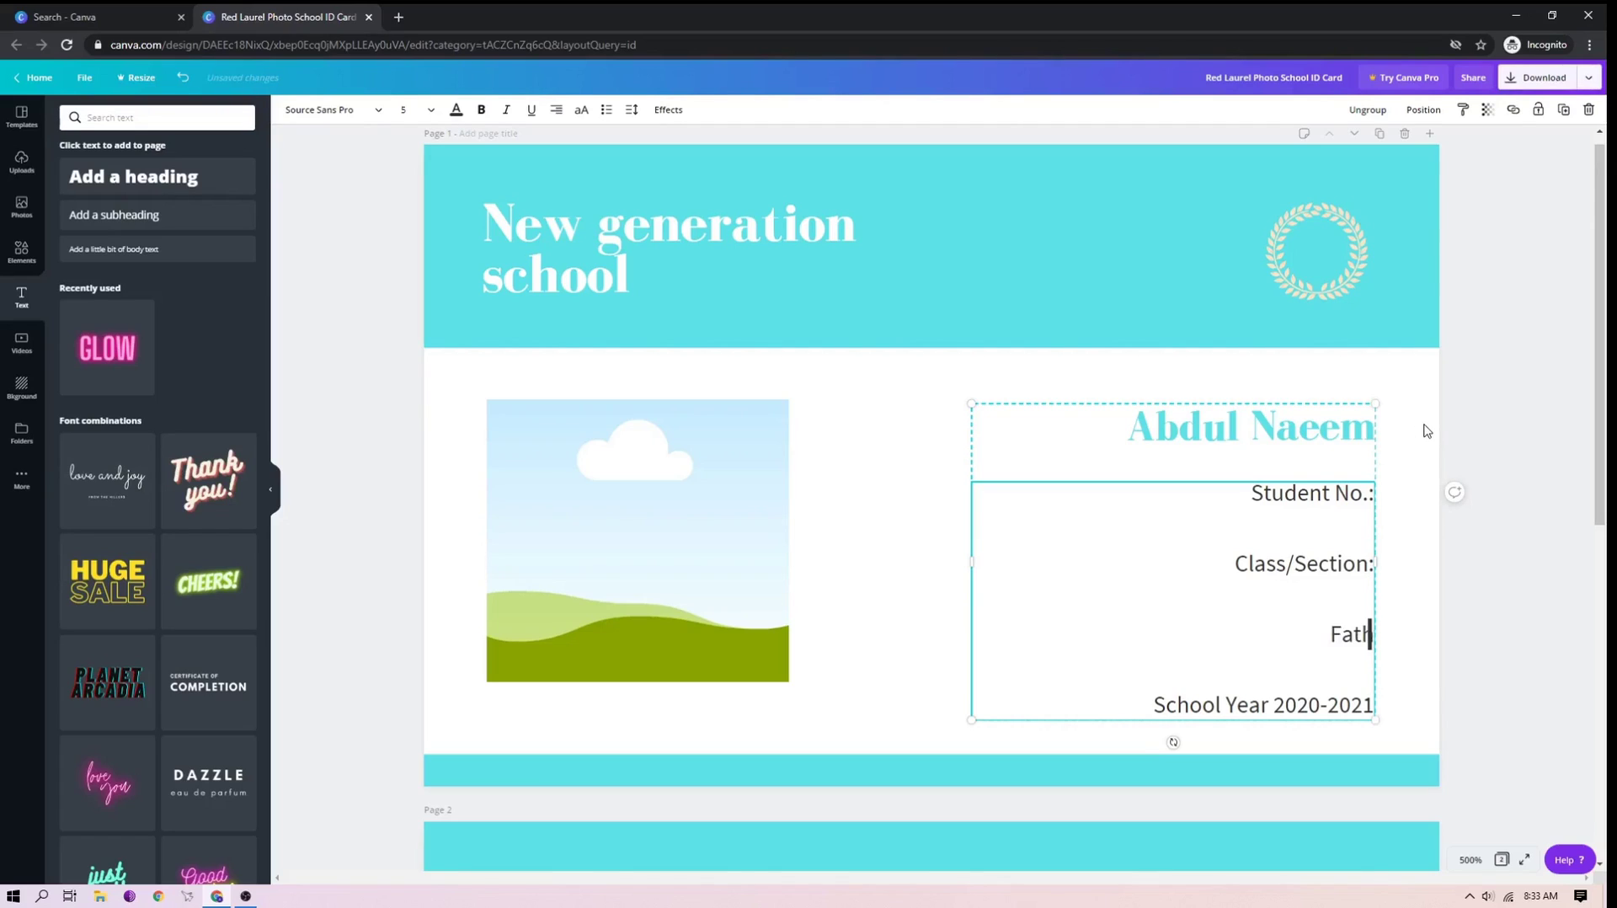
type("er nan")
key("BackSpace")
type("me")
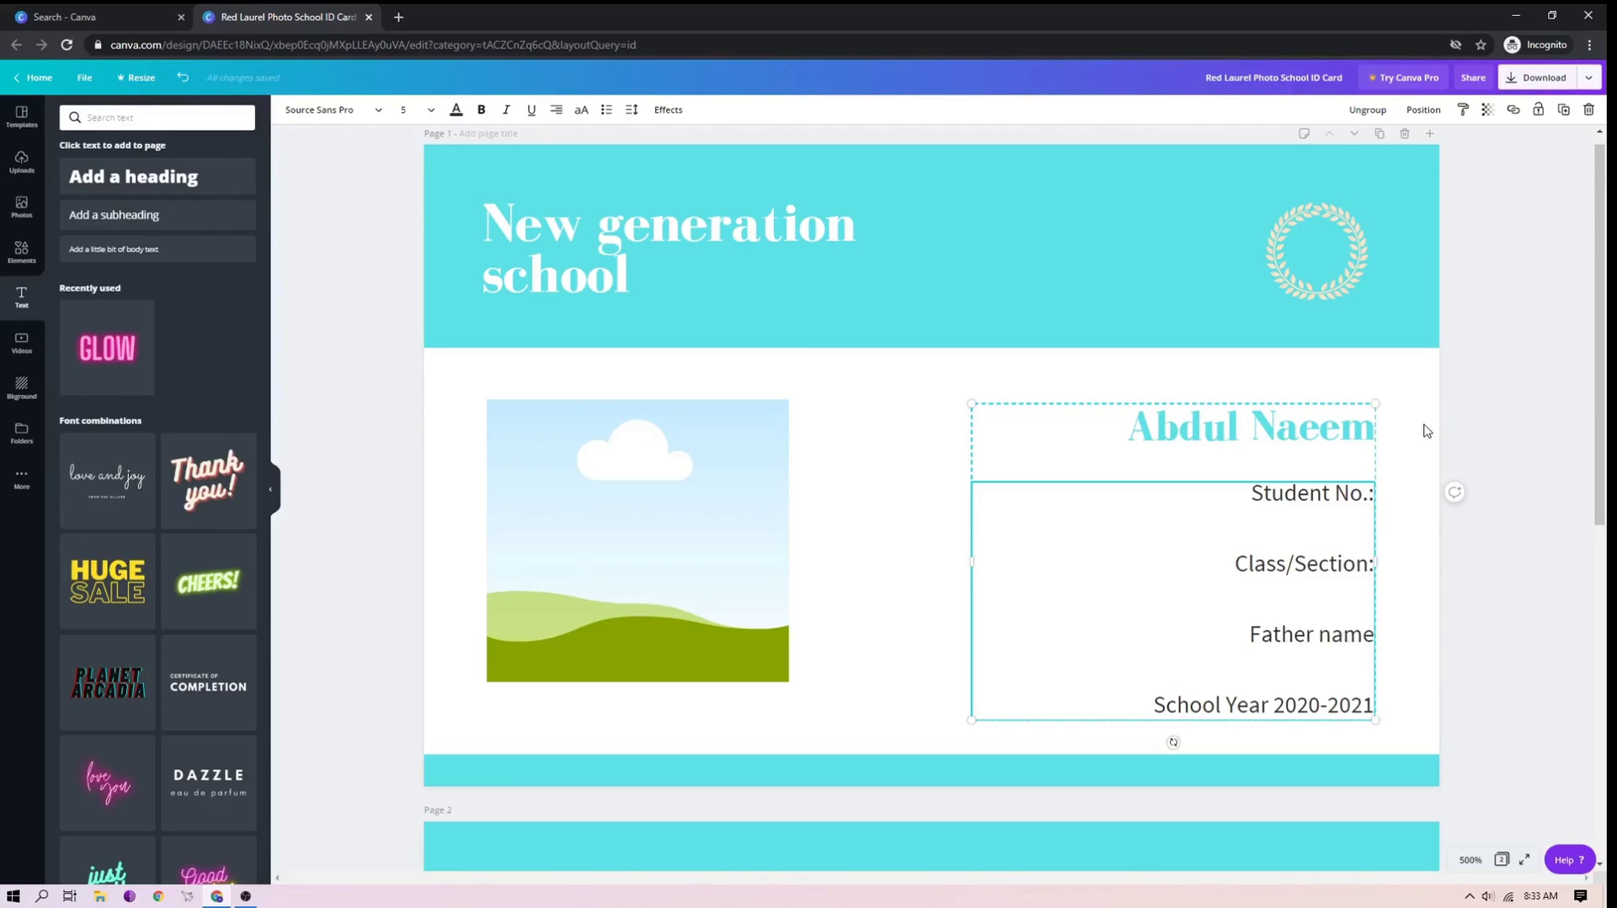
type(" :")
left_click(1543, 321)
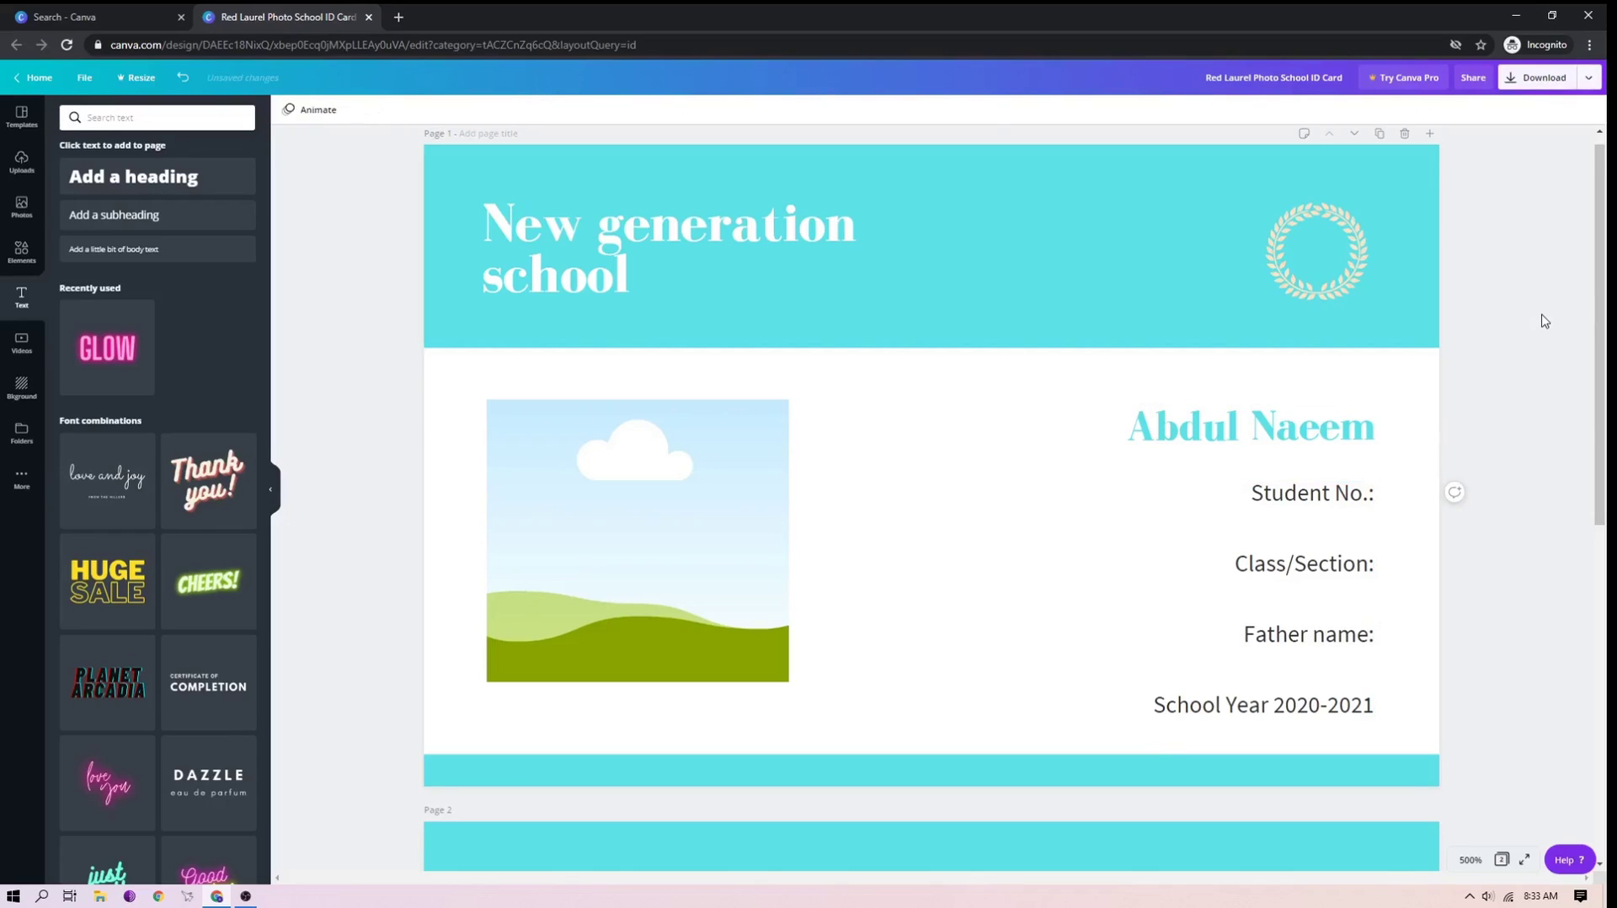
left_click(1277, 541)
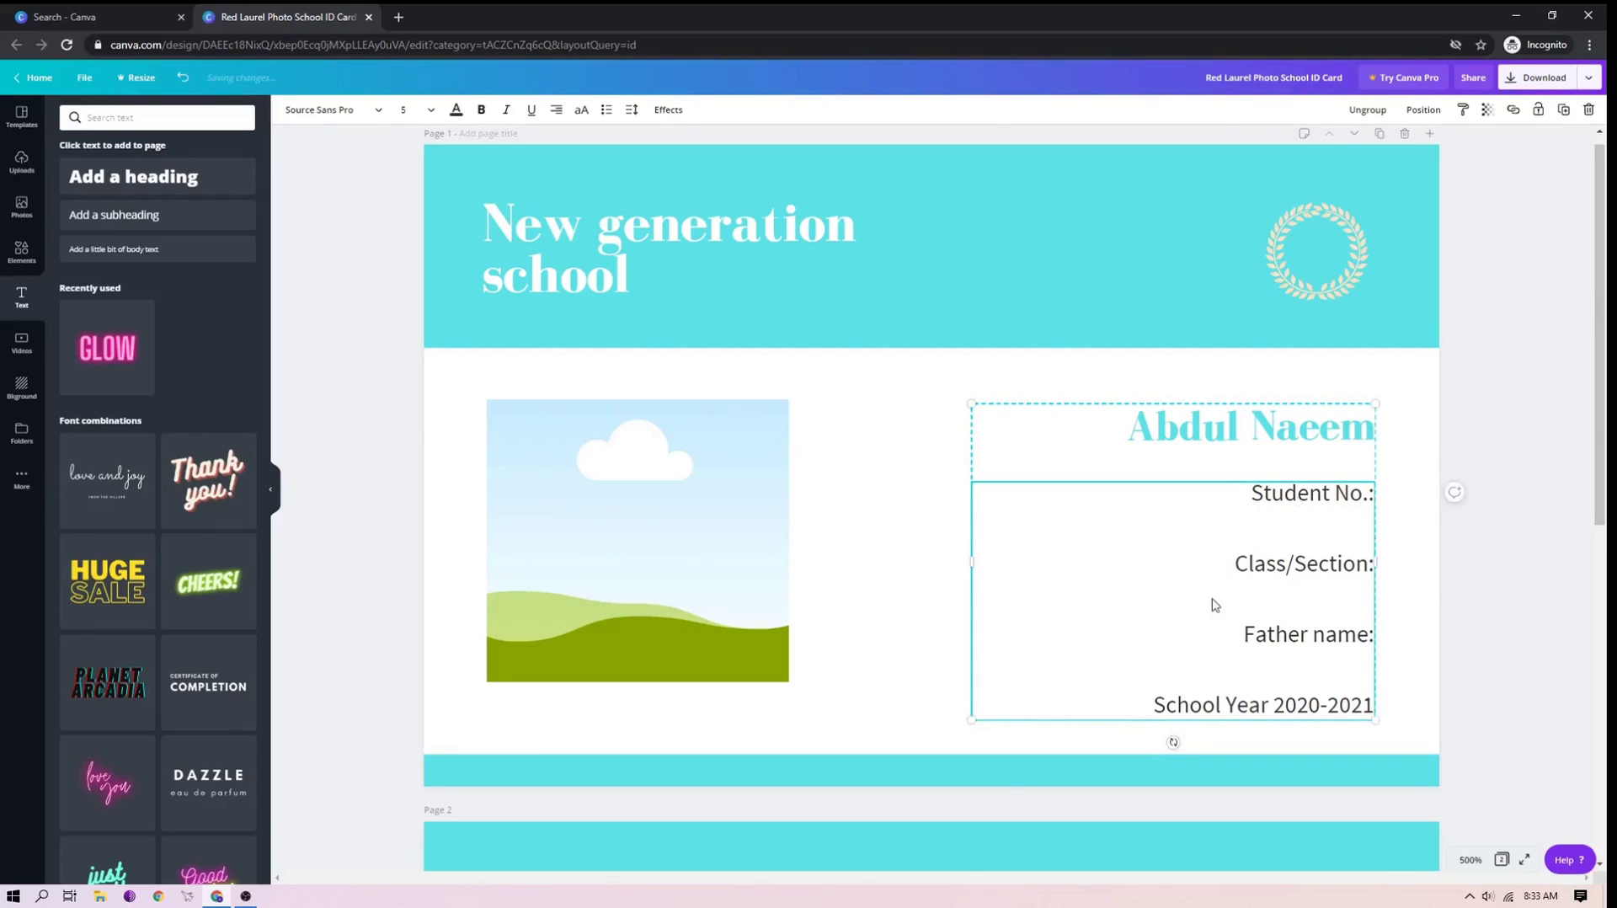
left_click_drag(1597, 362, 1582, 270)
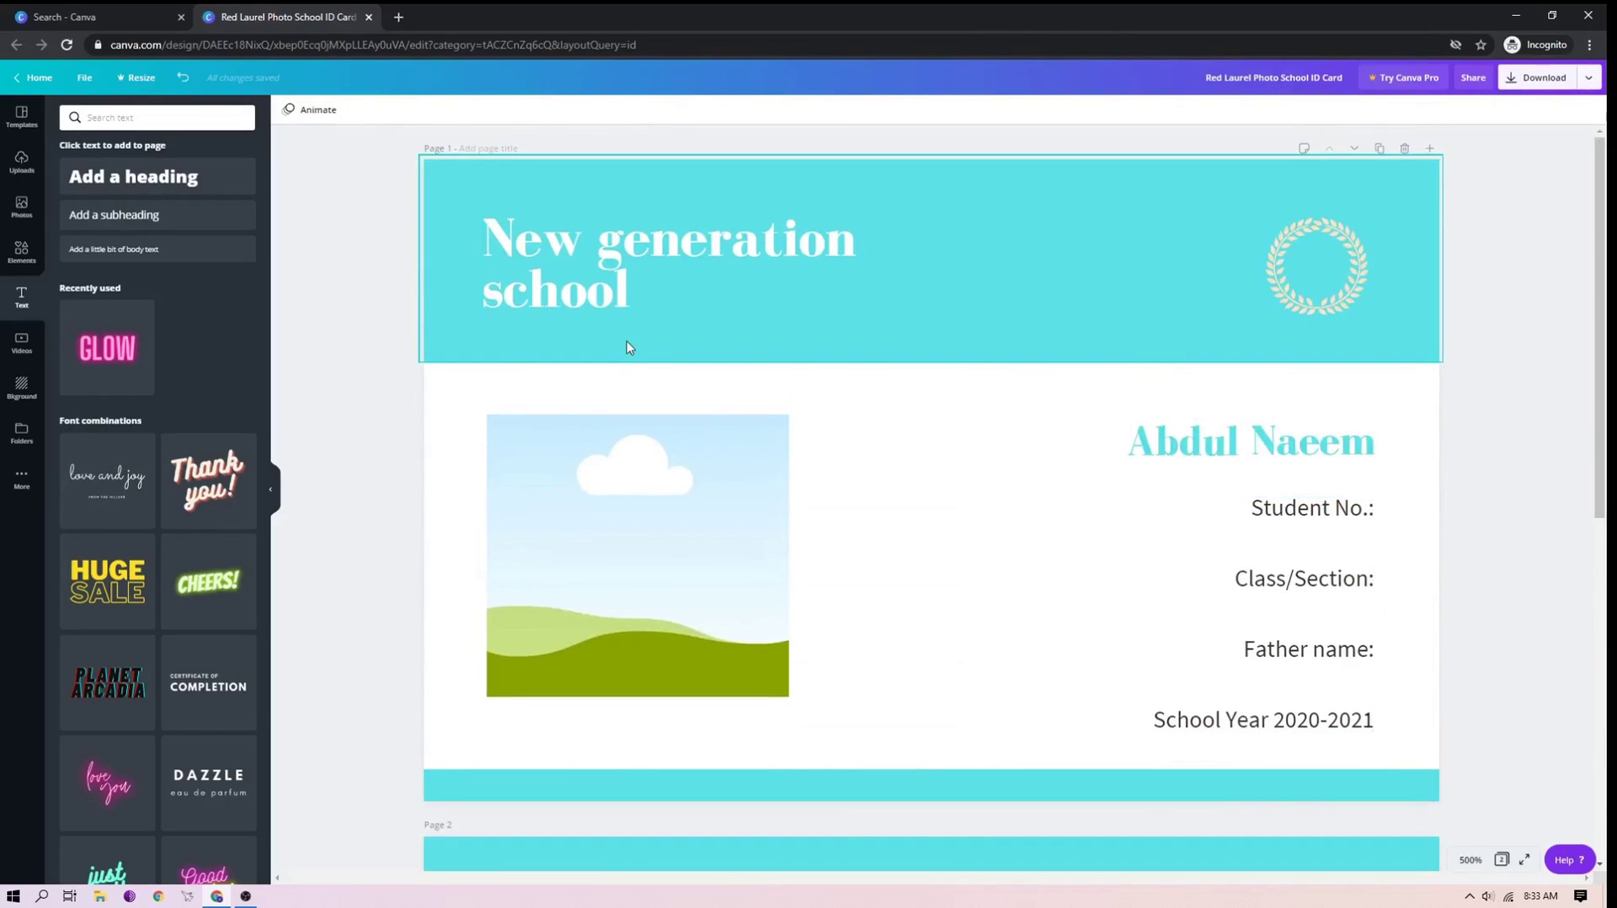
Search stock photos for 'man' and drop a young man's portrait into the card's picture frame
left_click(11, 250)
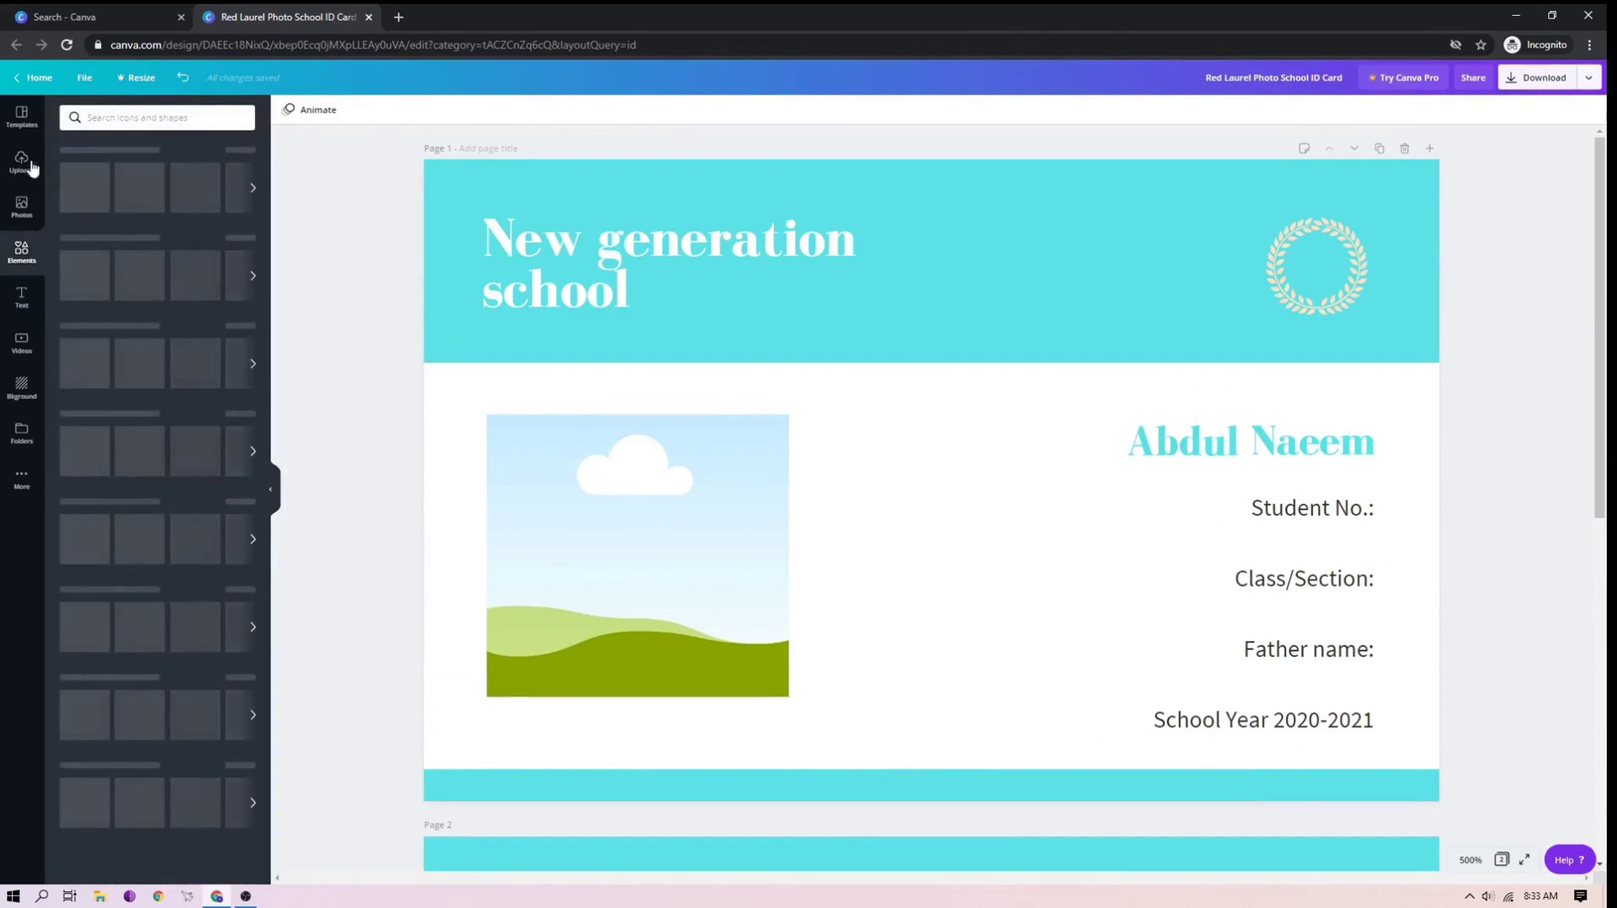
left_click(21, 206)
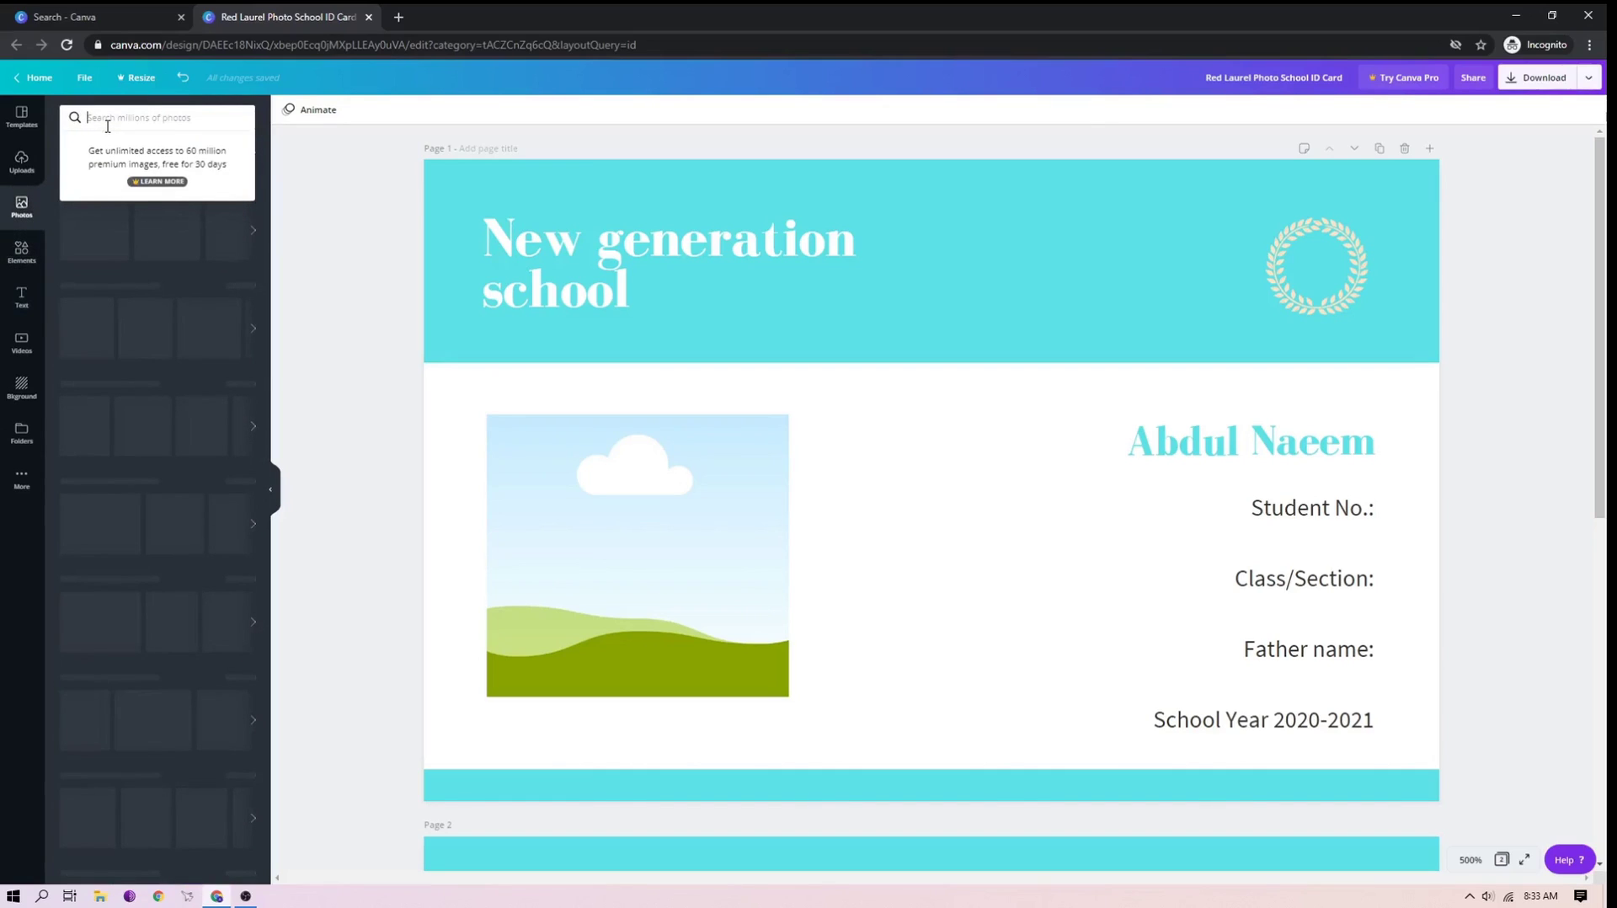
type("man")
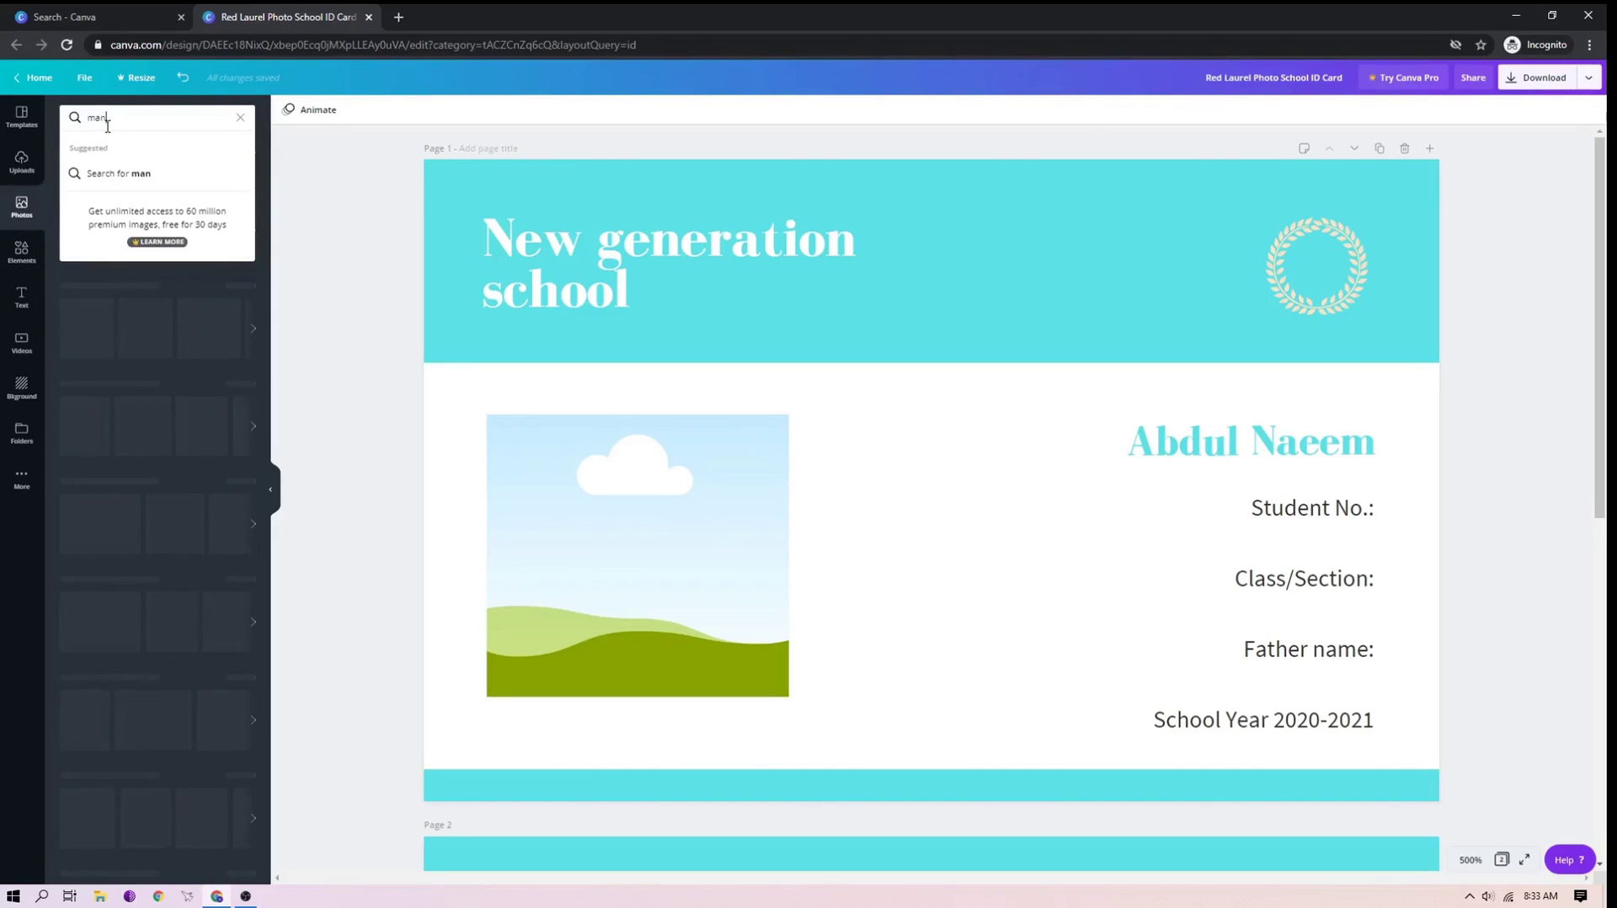
key("Return")
left_click_drag(207, 762, 628, 566)
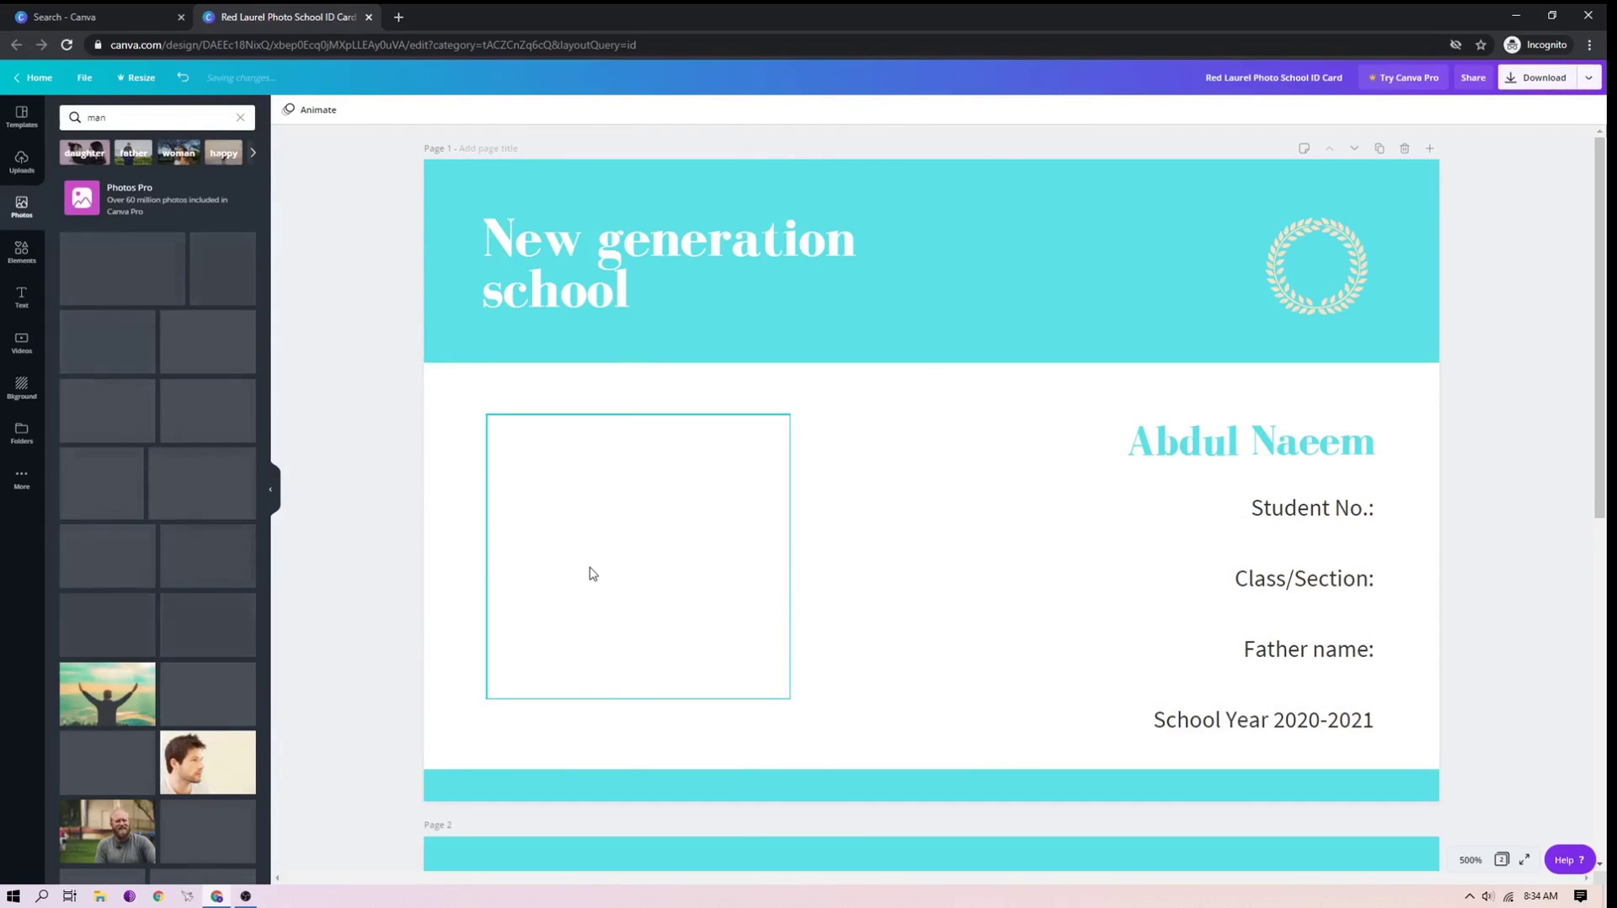
left_click(592, 566)
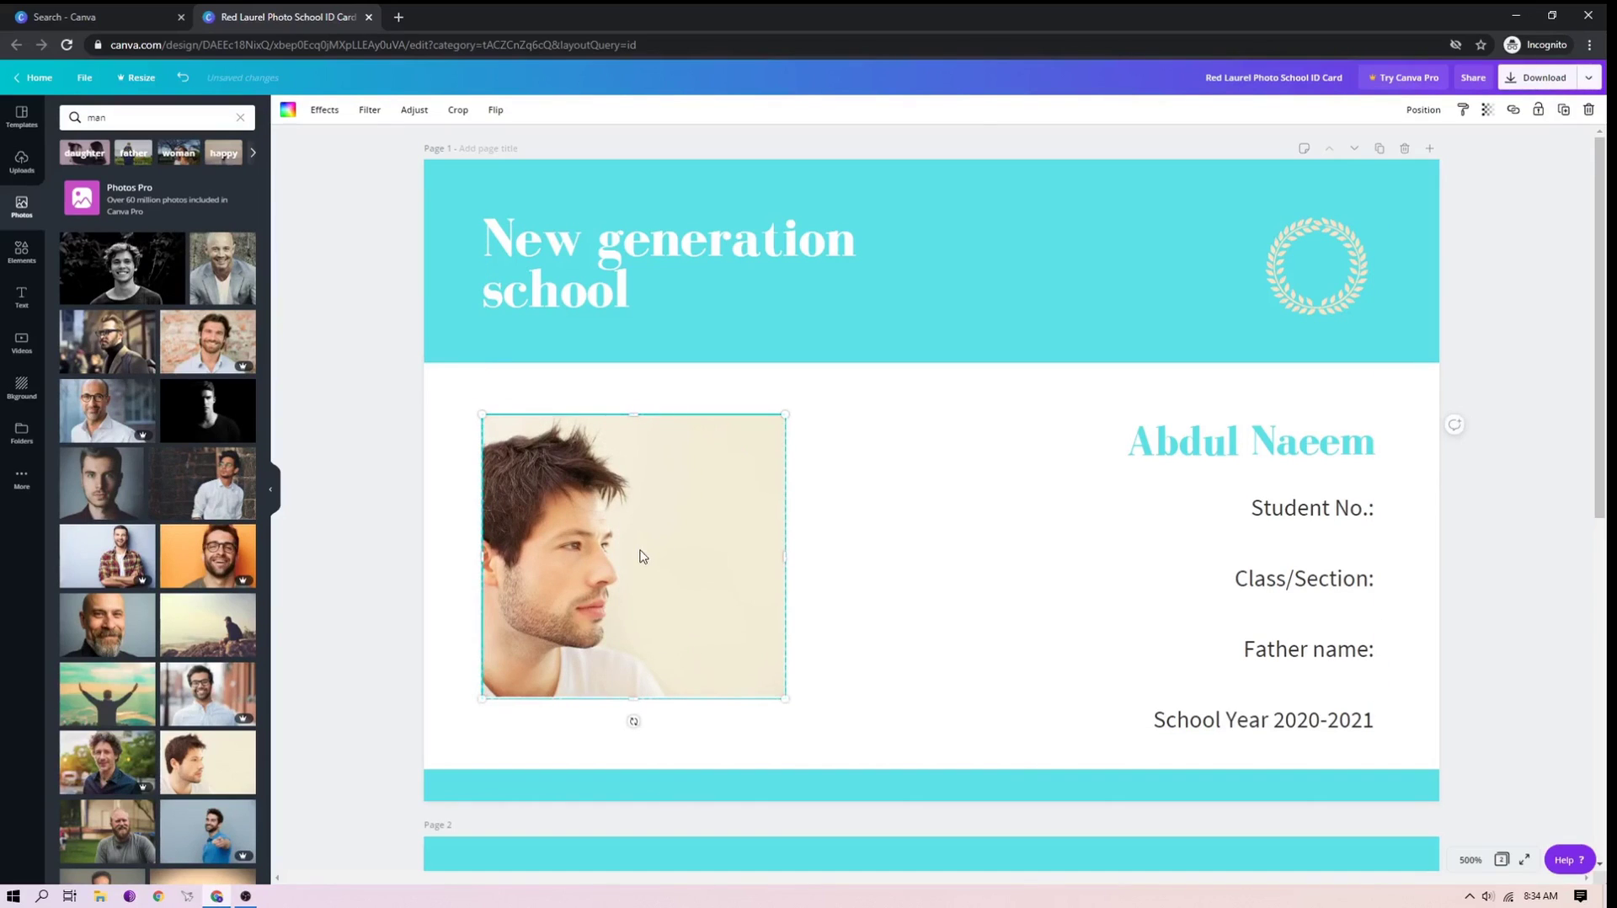
left_click(1511, 309)
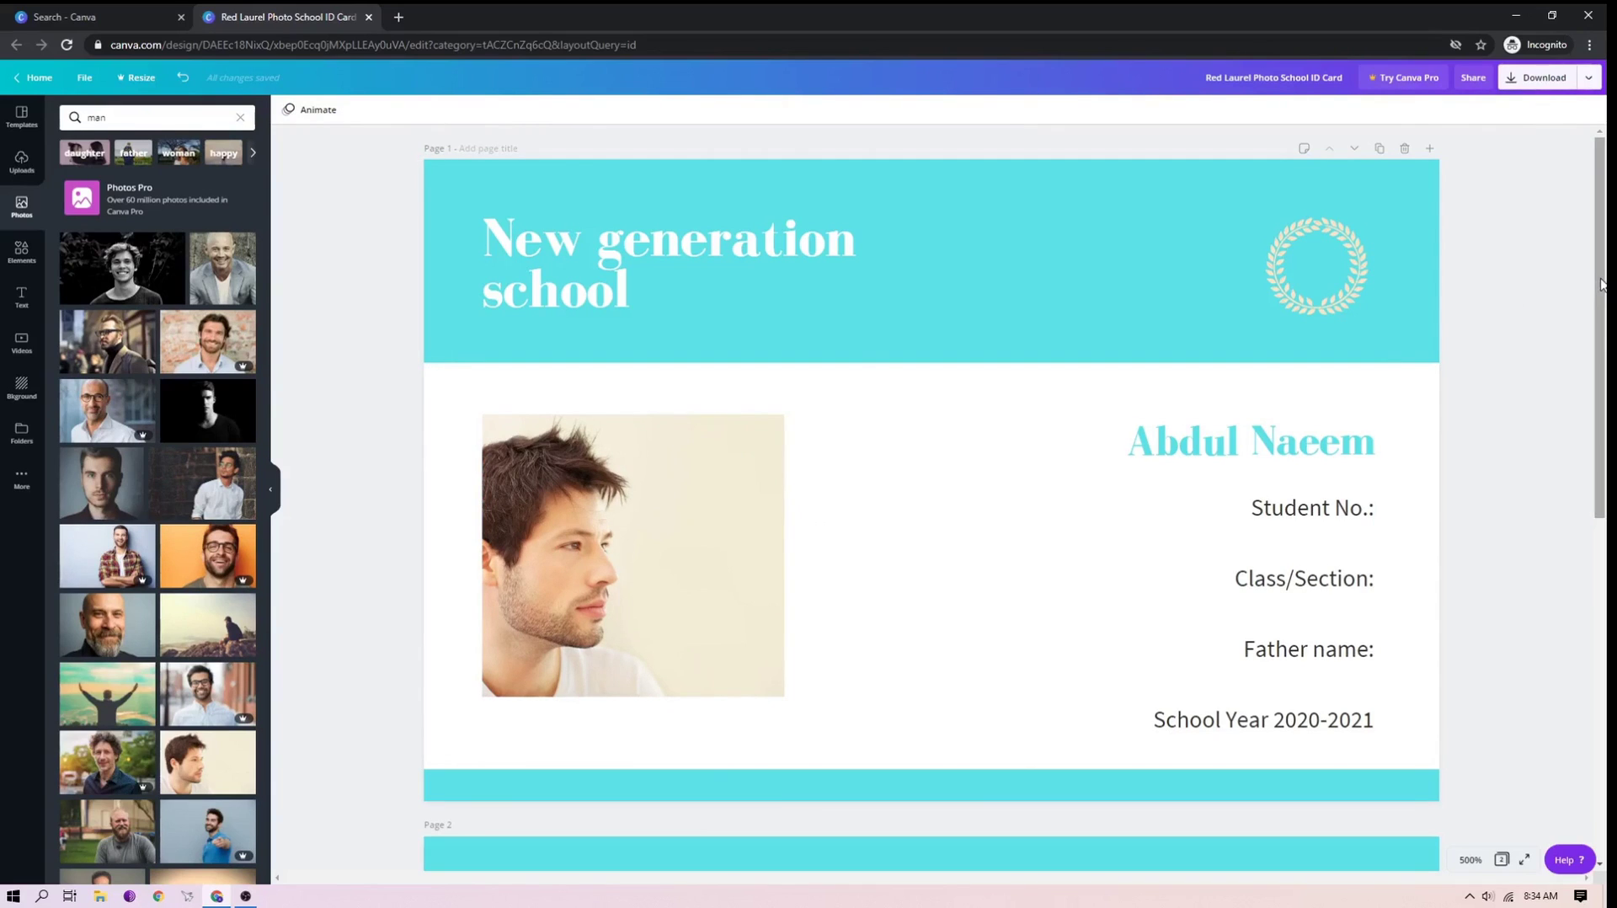
mouse_move(1601, 286)
left_mouse_down()
mouse_move(1603, 630)
mouse_move(1602, 287)
left_mouse_up()
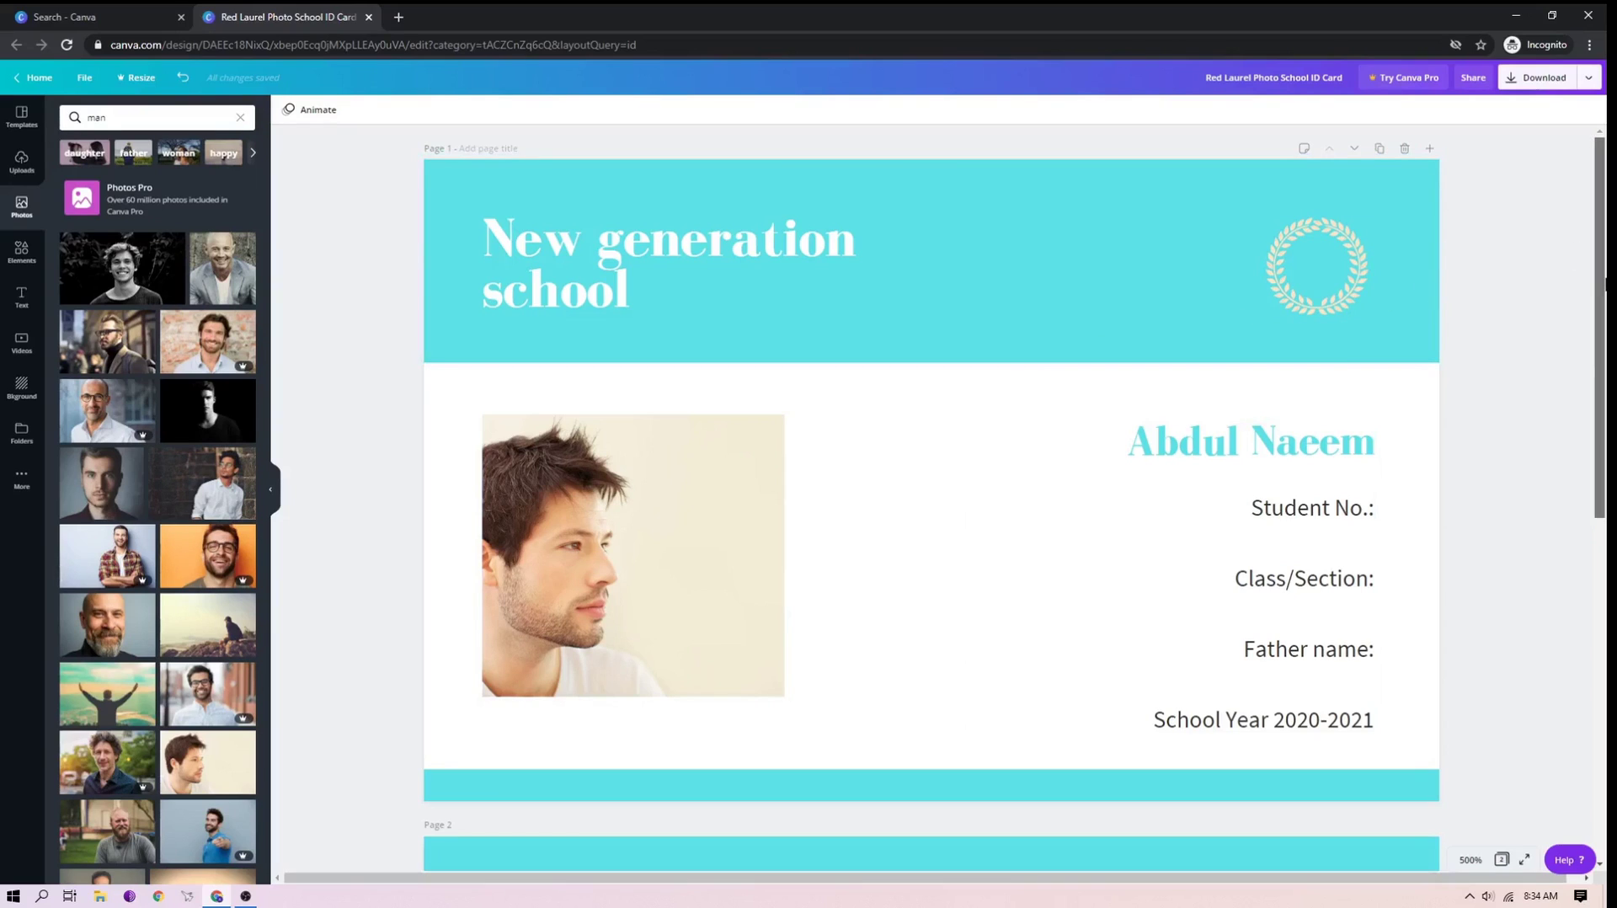
scroll(1583, 271, "down", 3)
scroll(1566, 265, "up", 3)
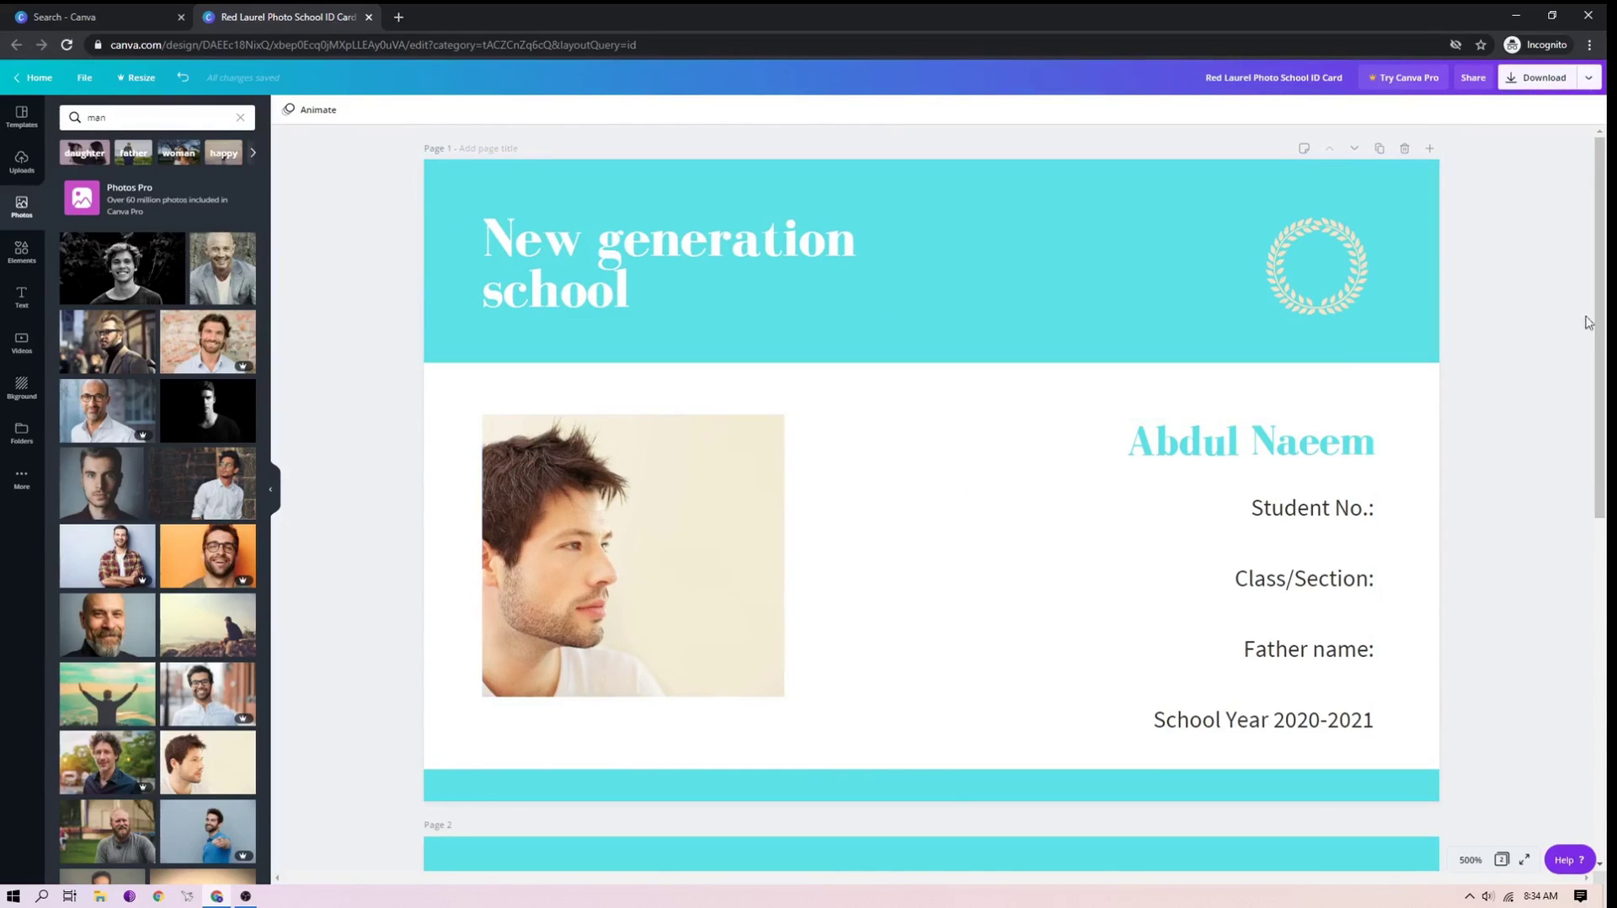
scroll(1591, 379, "down", 3)
scroll(1604, 447, "up", 3)
left_click(101, 10)
left_click(374, 178)
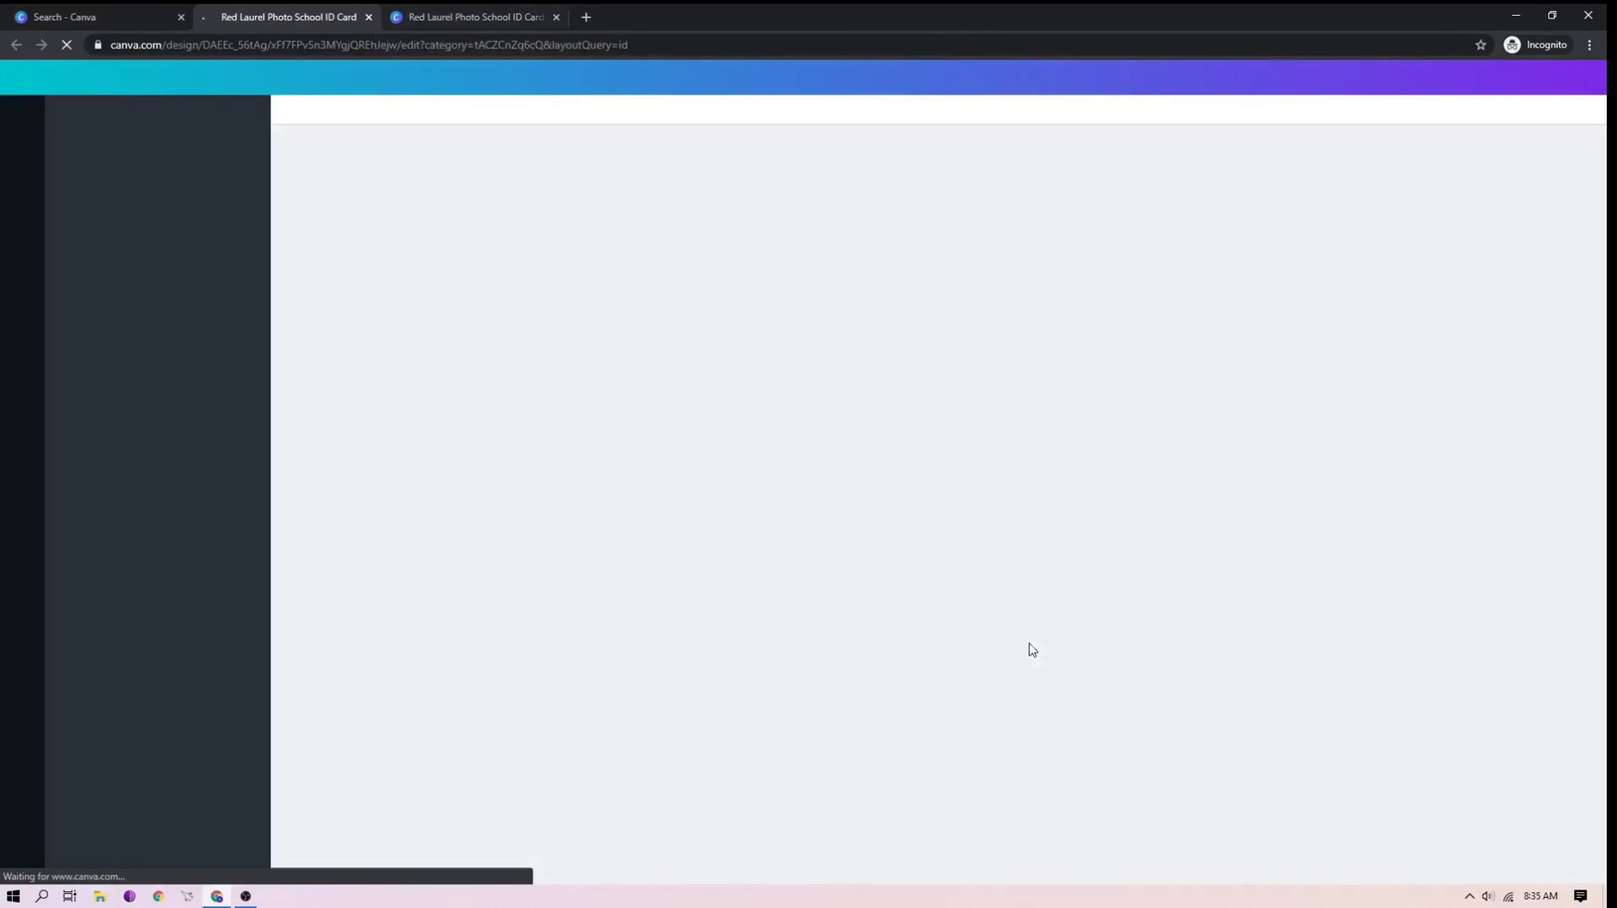
scroll(1060, 472, "down", 4)
scroll(1061, 472, "down", 5)
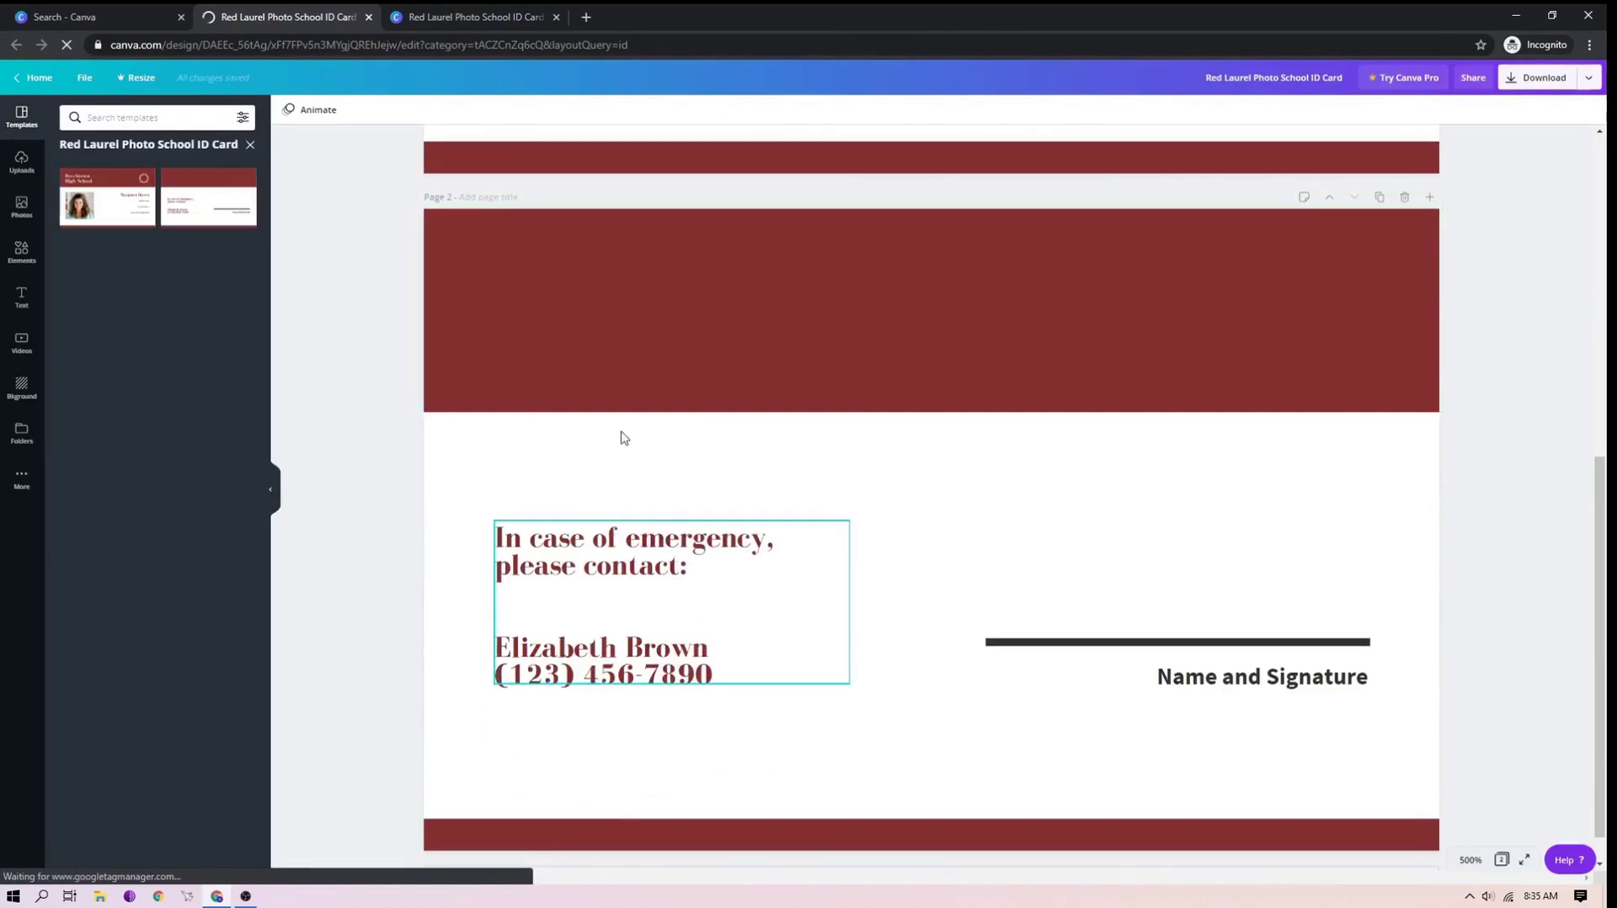
left_click(453, 15)
left_click(369, 17)
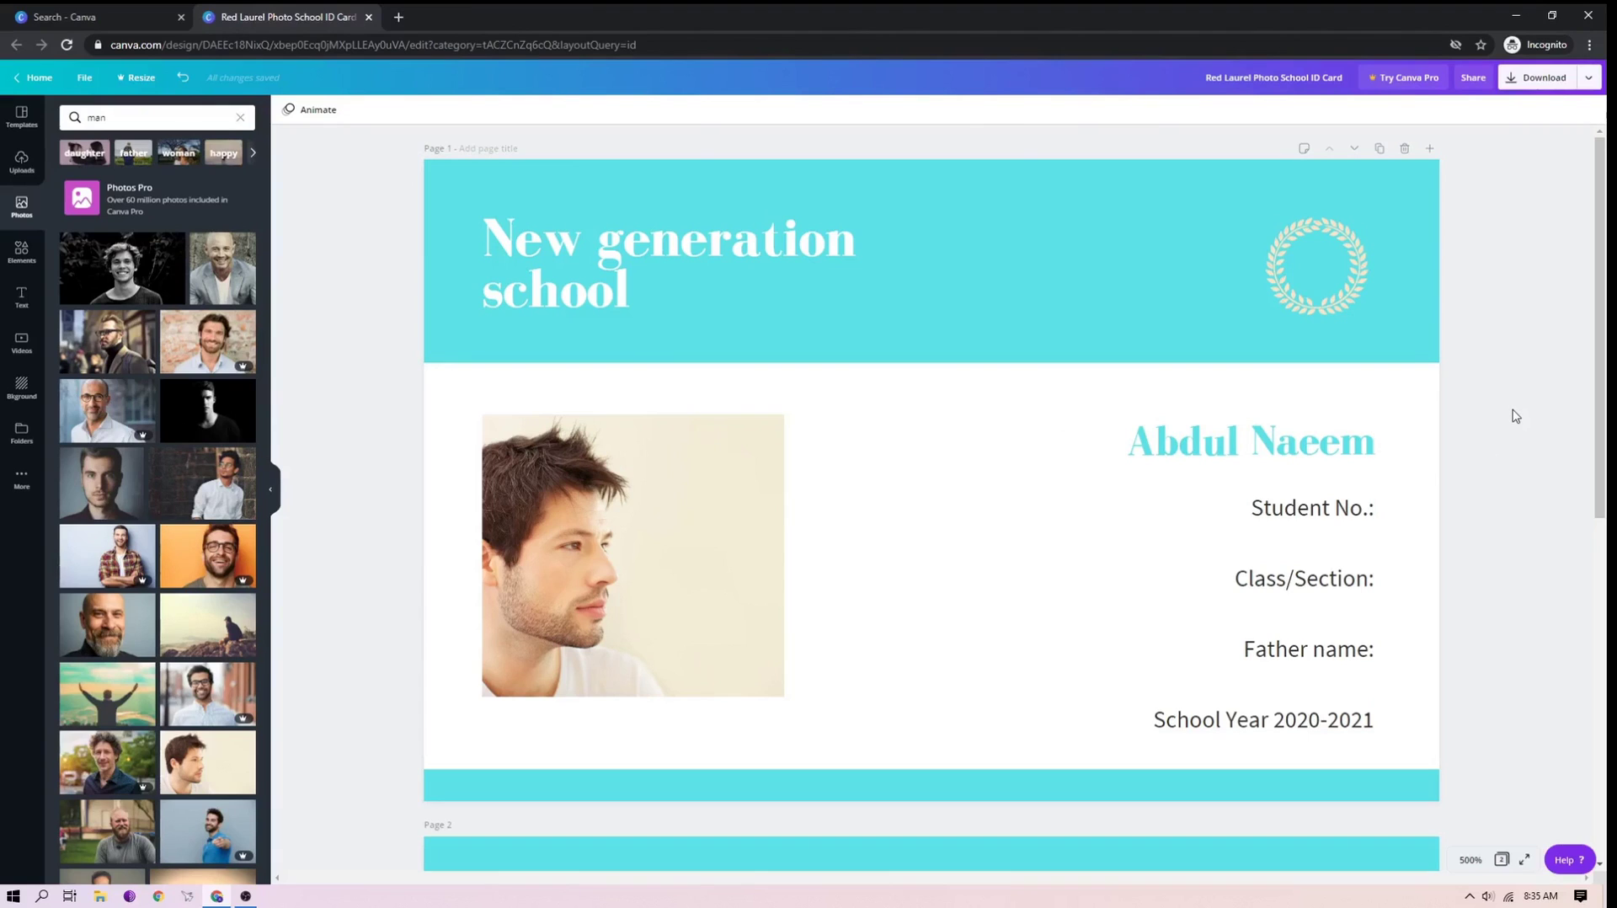
scroll(1528, 371, "down", 2)
scroll(1528, 371, "down", 6)
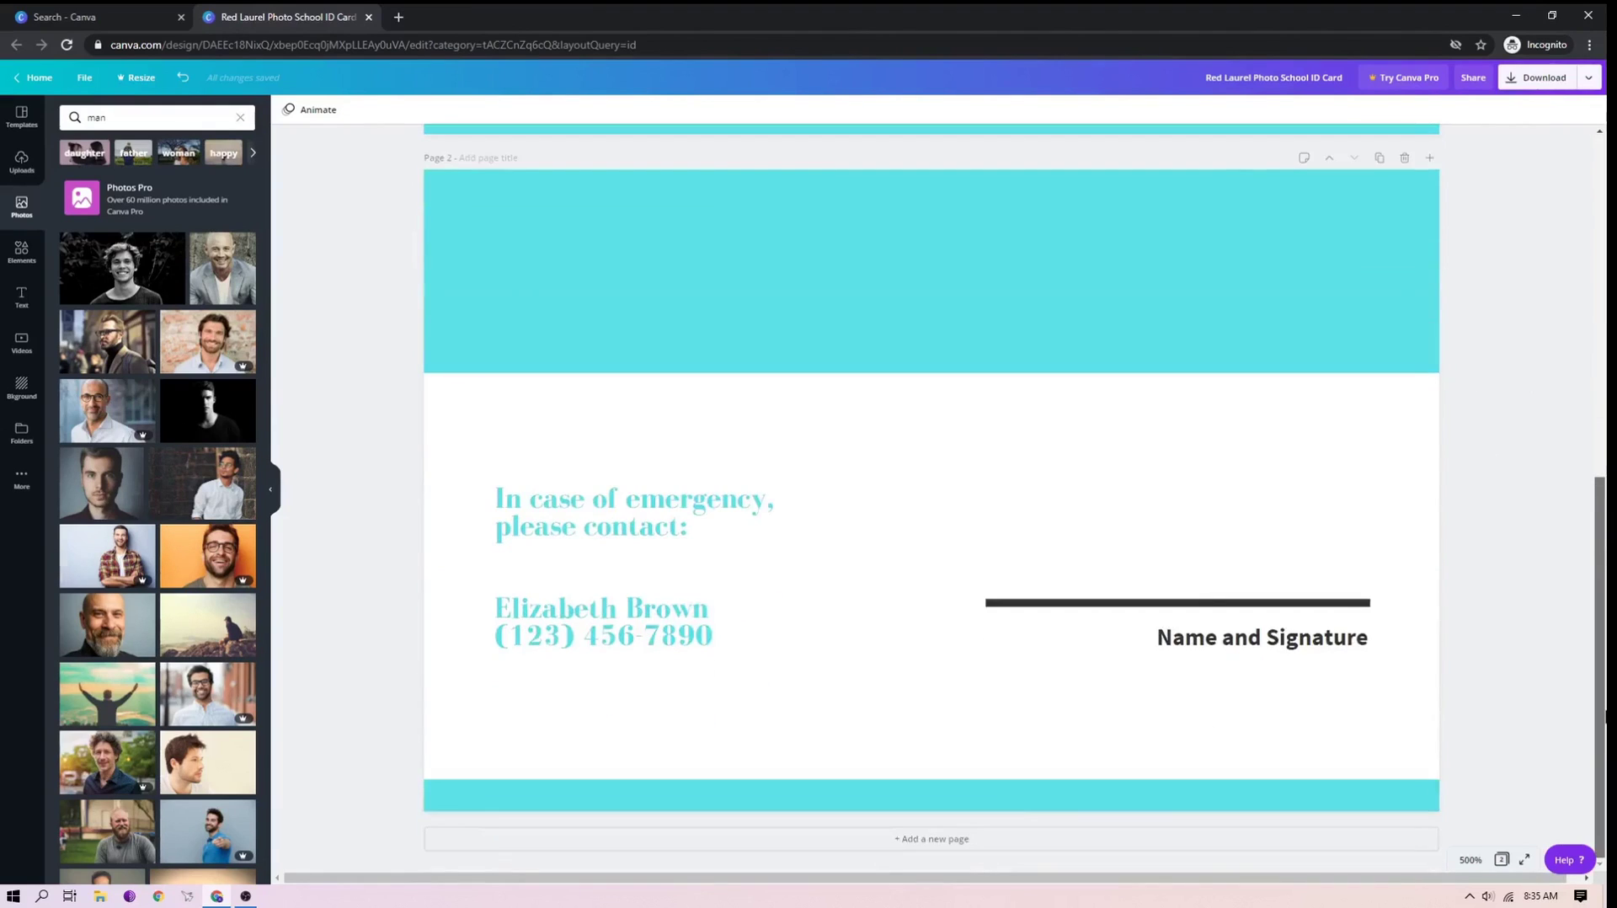
scroll(1549, 345, "up", 2)
scroll(1568, 316, "up", 6)
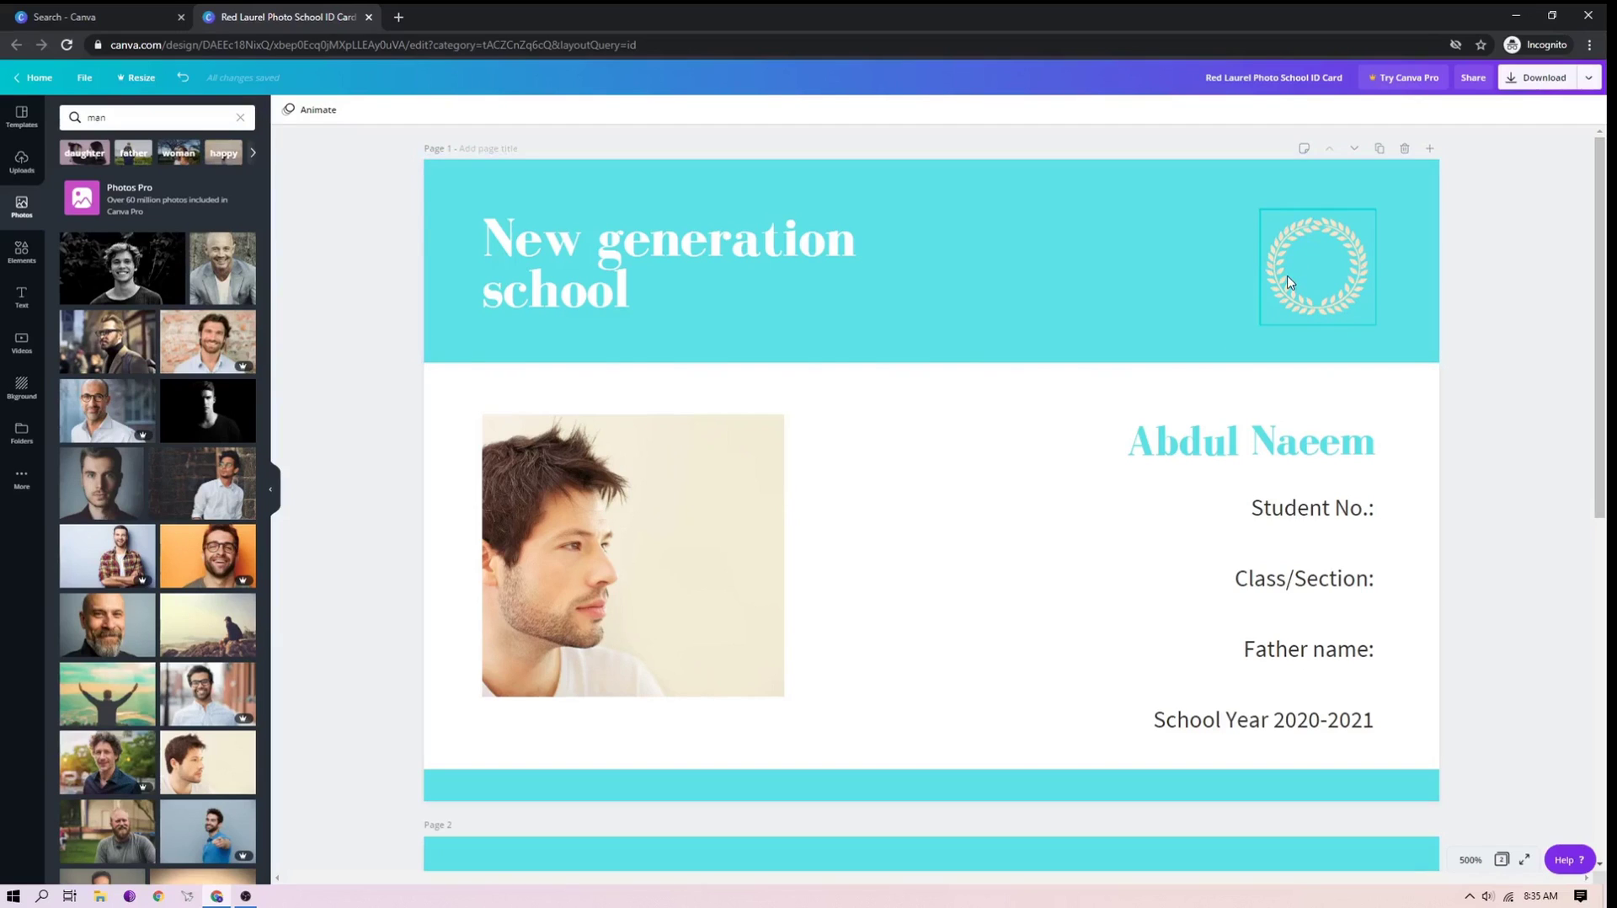
Bring up the Text panel and inspect the name and details text boxes
left_click(21, 296)
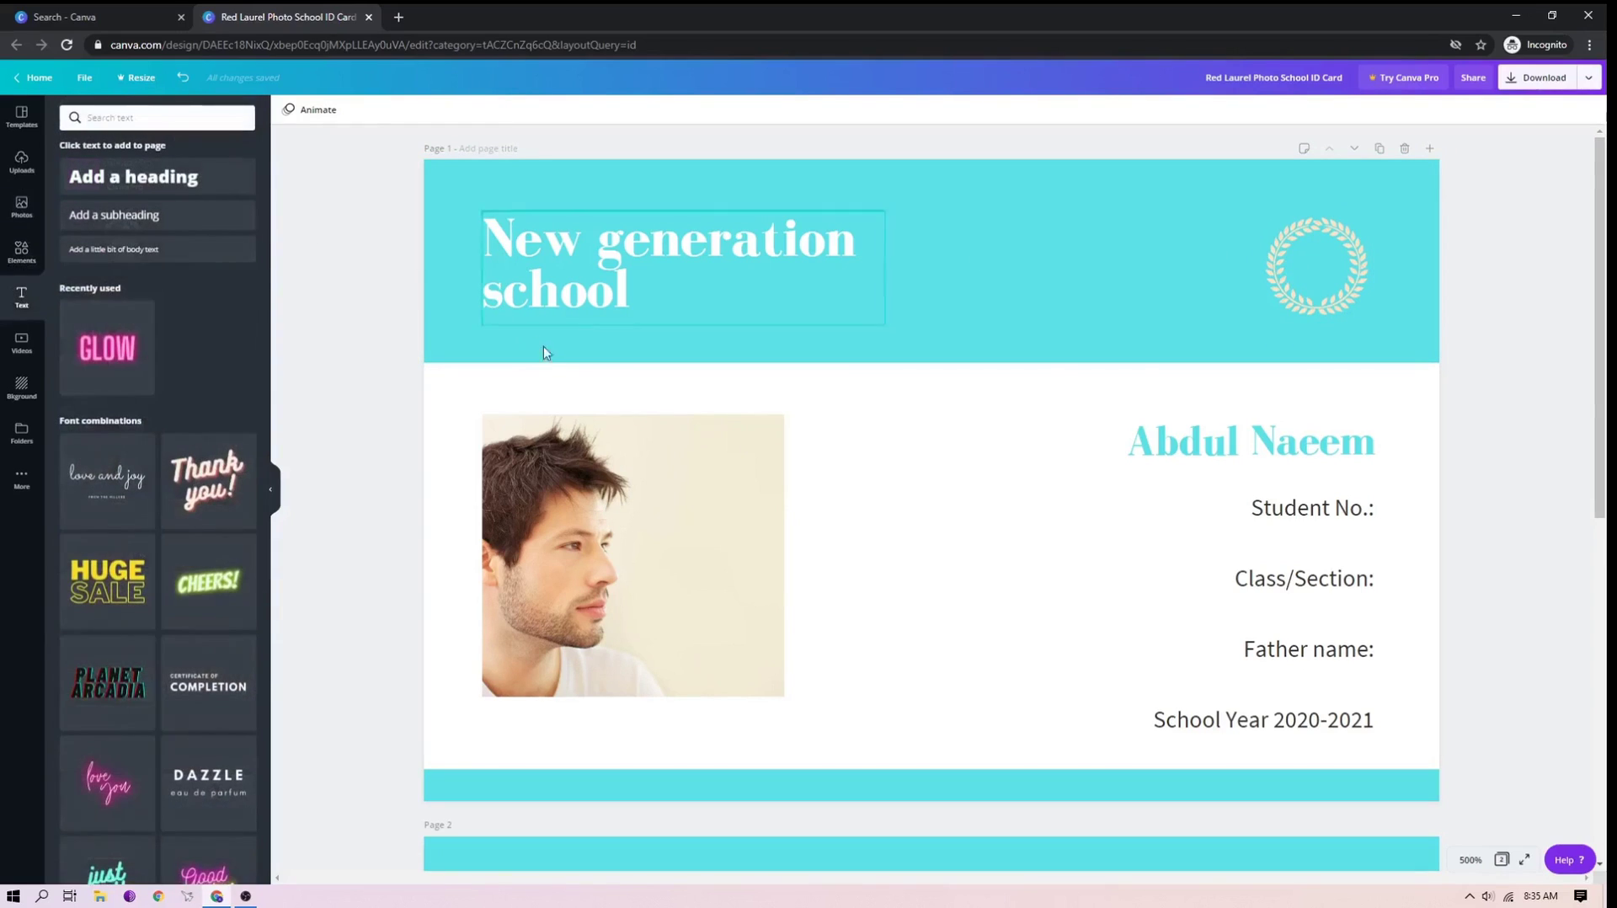
left_click(1258, 447)
left_click(1317, 532)
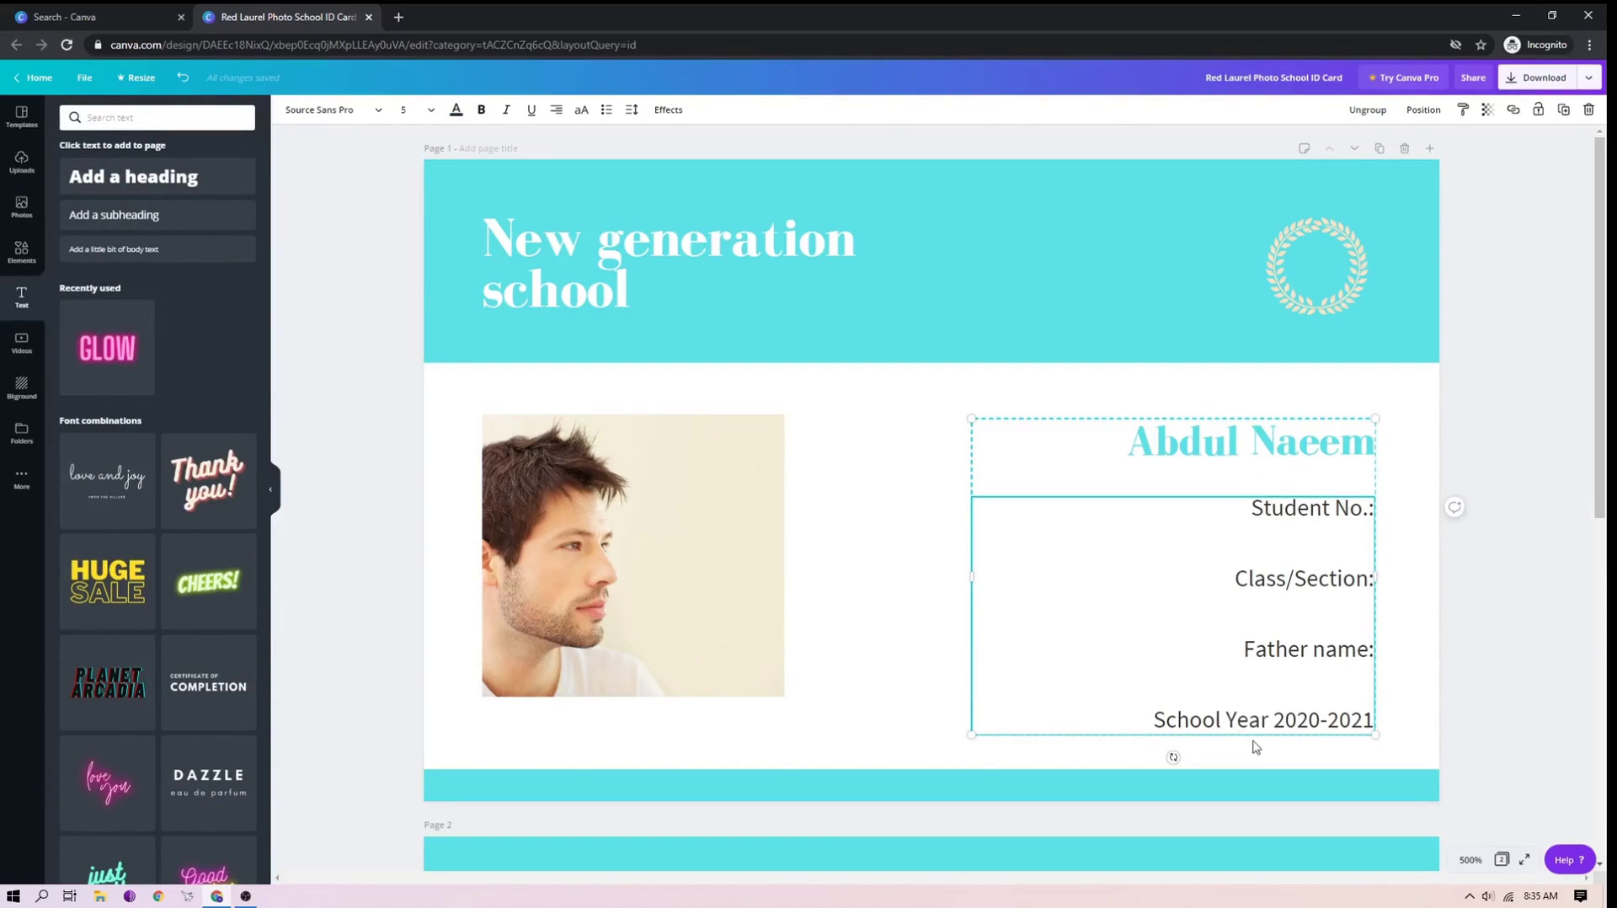
scroll(1550, 421, "down", 5)
scroll(1562, 318, "up", 5)
left_click(1518, 346)
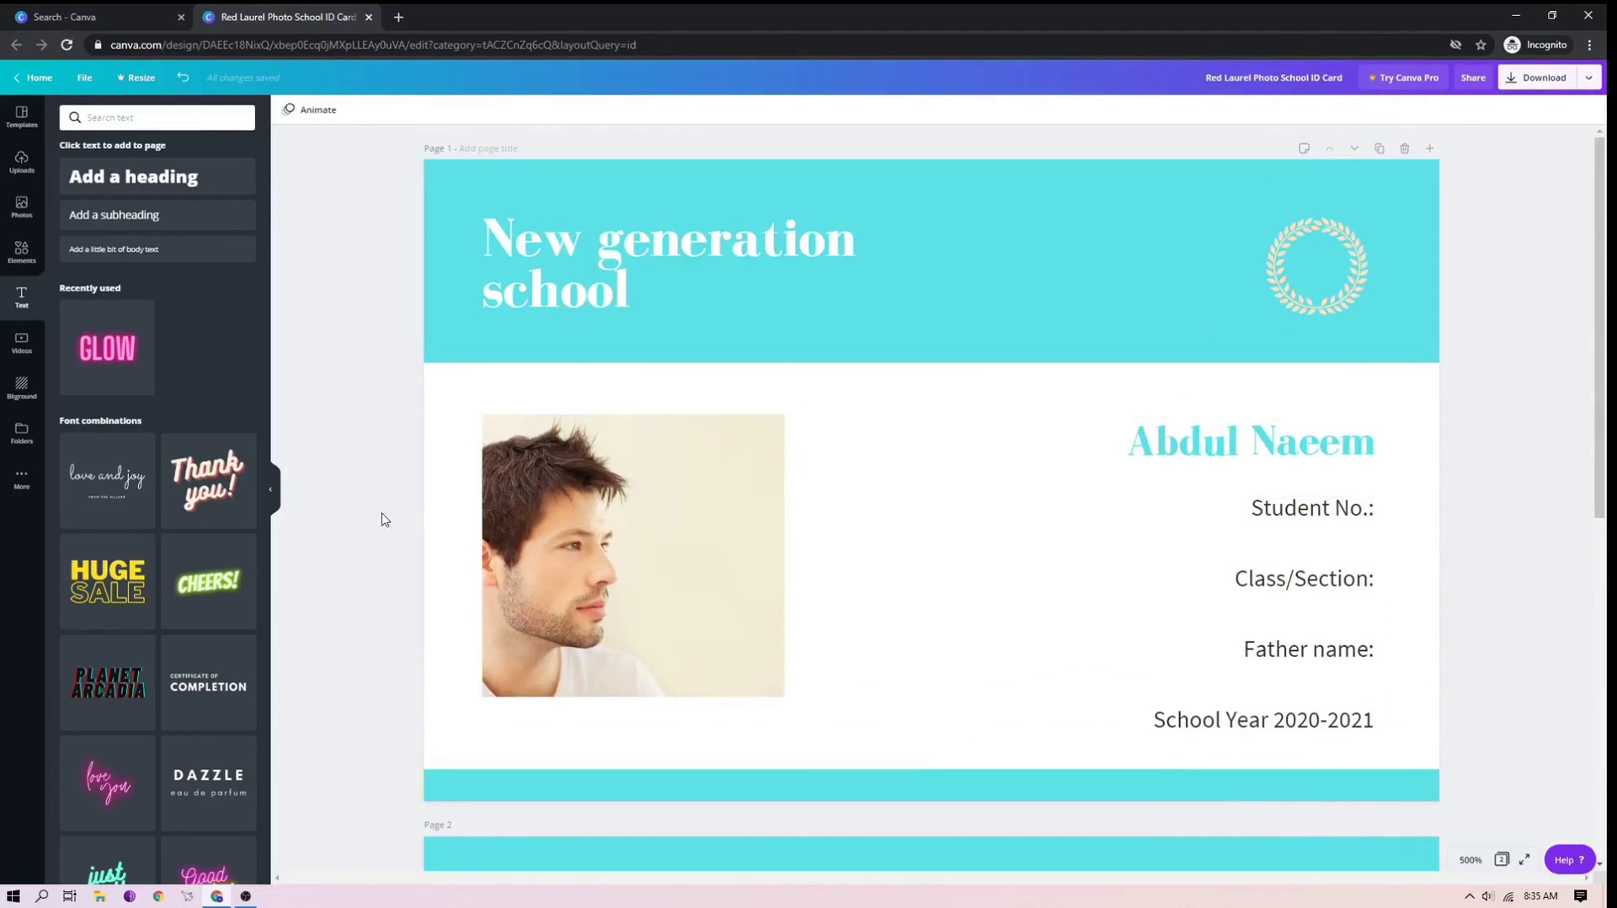
Select the student photo, 'New generation school' heading and laurel wreath in turn, then scroll the pages
left_click(656, 487)
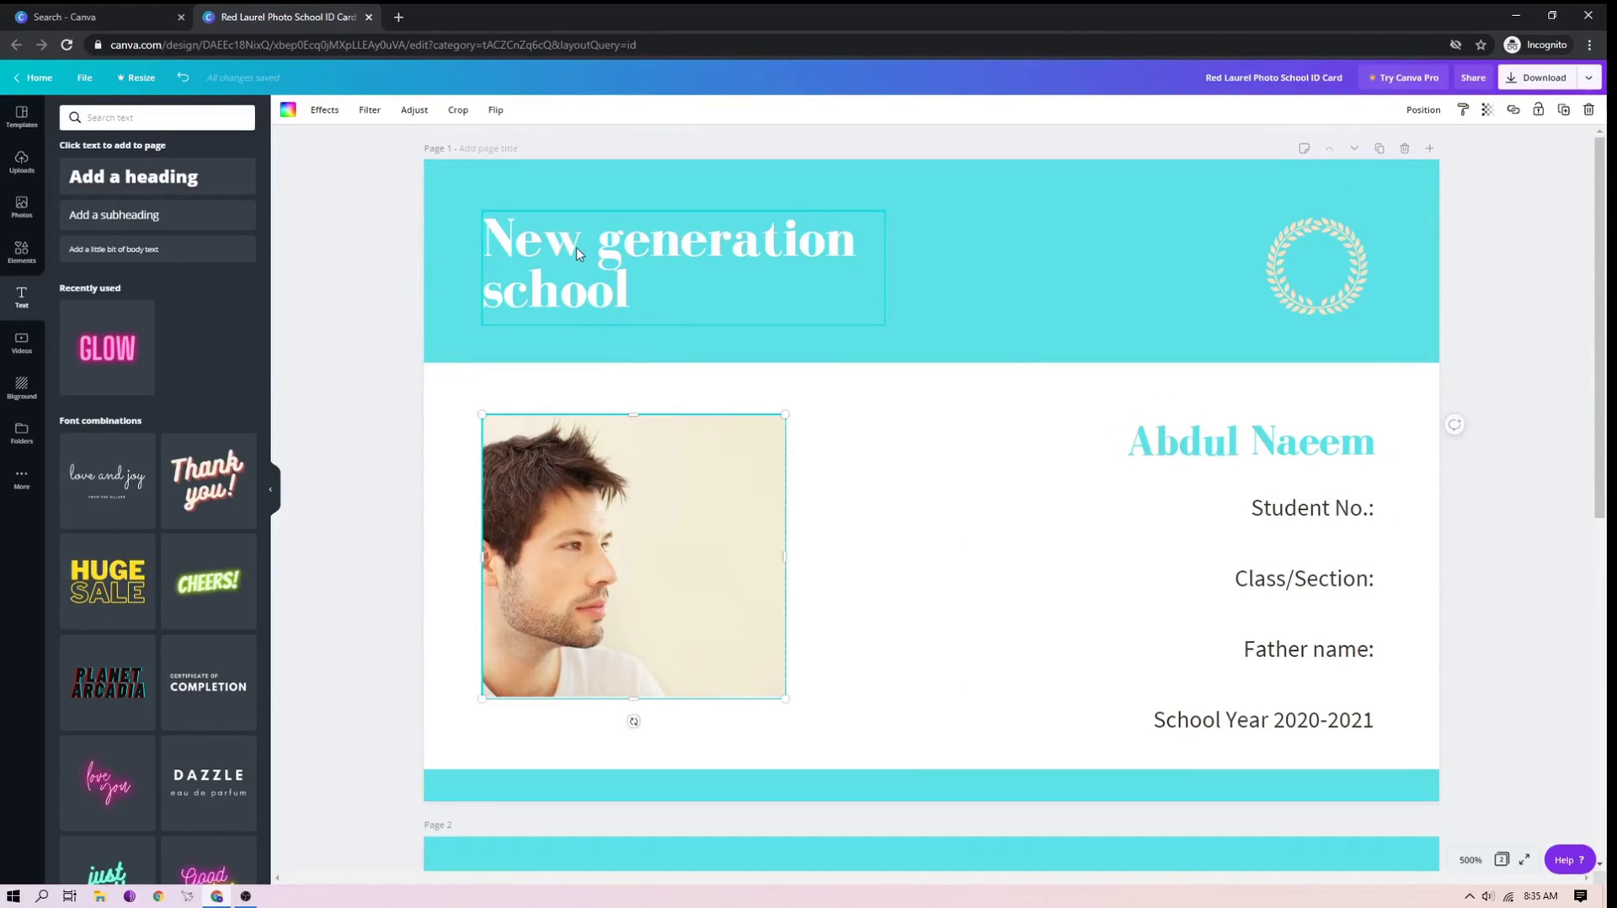
left_click(589, 249)
left_click(1313, 269)
left_click(1546, 270)
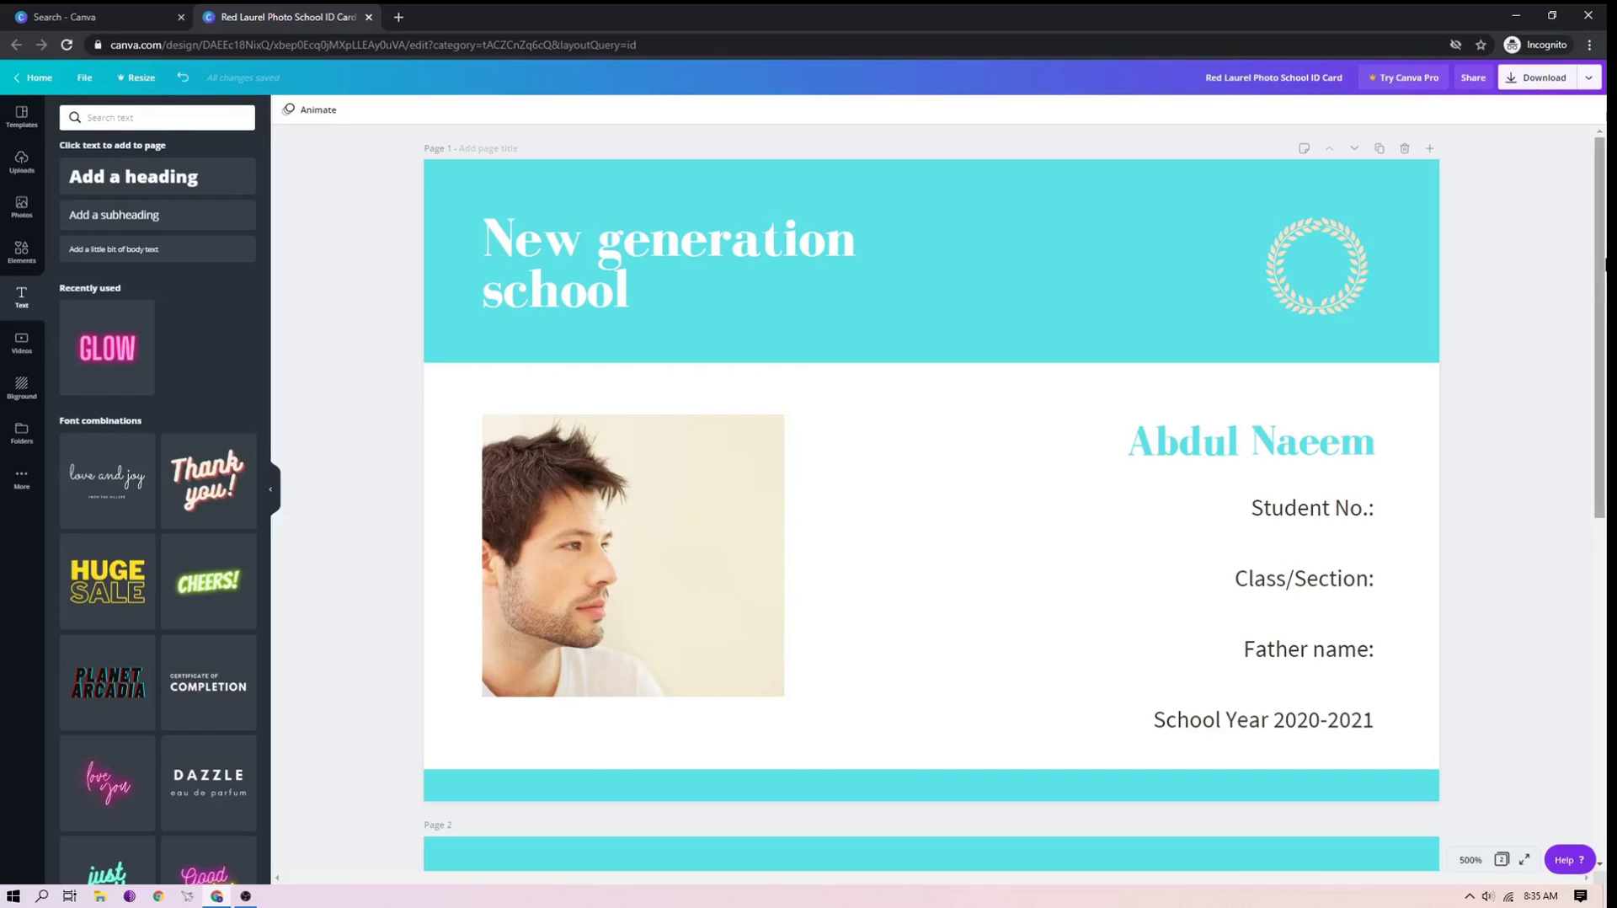
left_click_drag(1600, 267, 1602, 373)
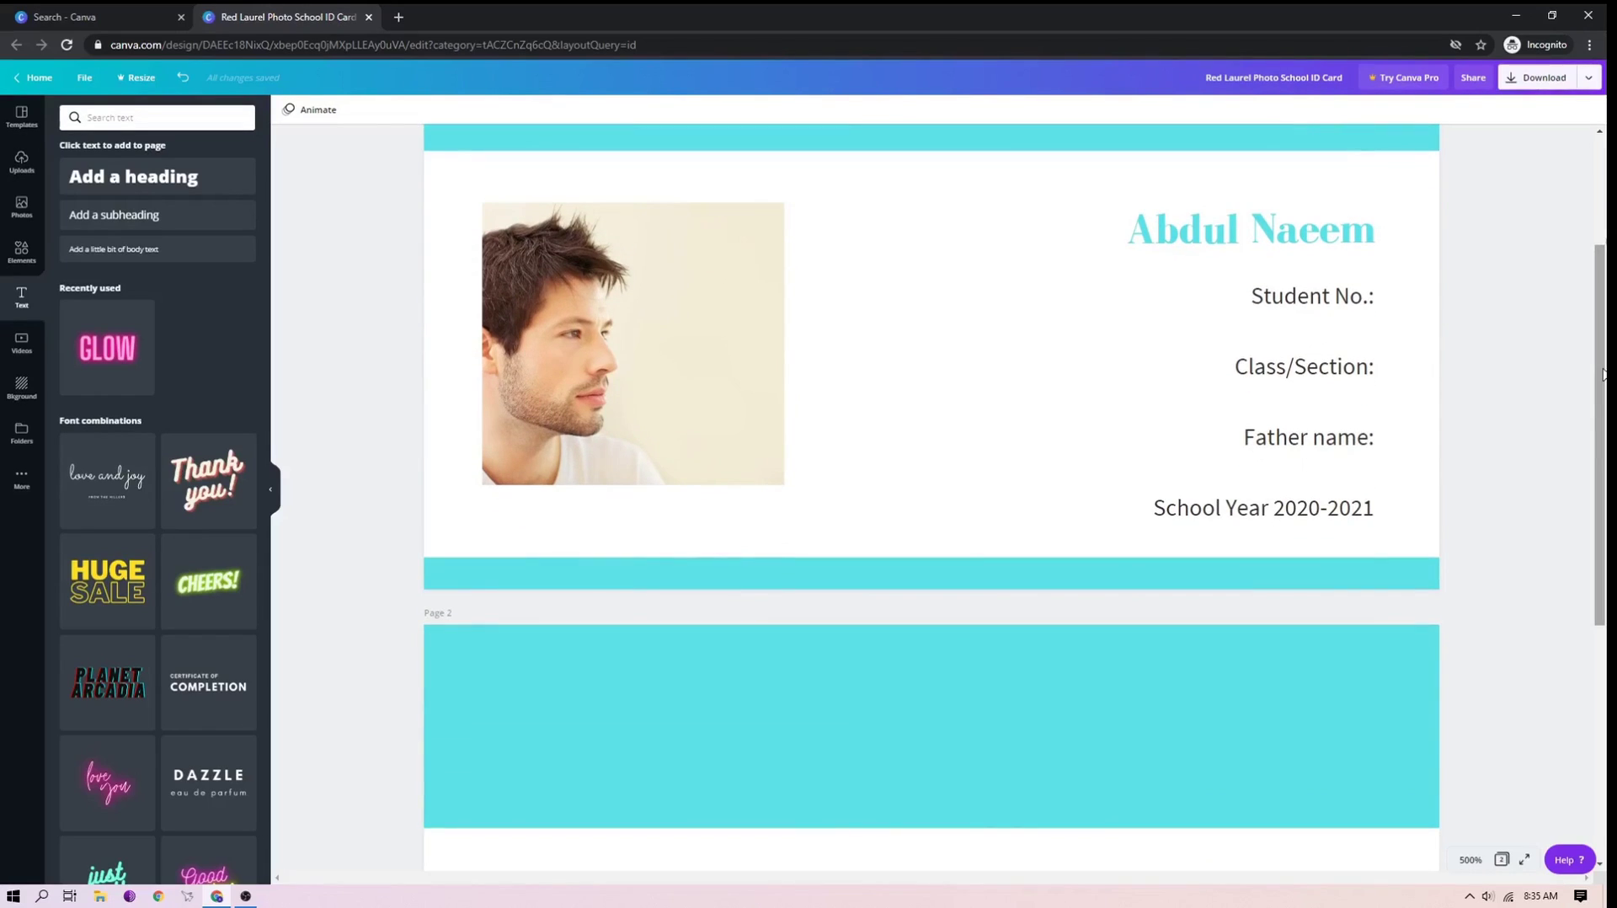
mouse_move(1602, 373)
left_mouse_down()
mouse_move(1604, 707)
mouse_move(1602, 252)
left_mouse_up()
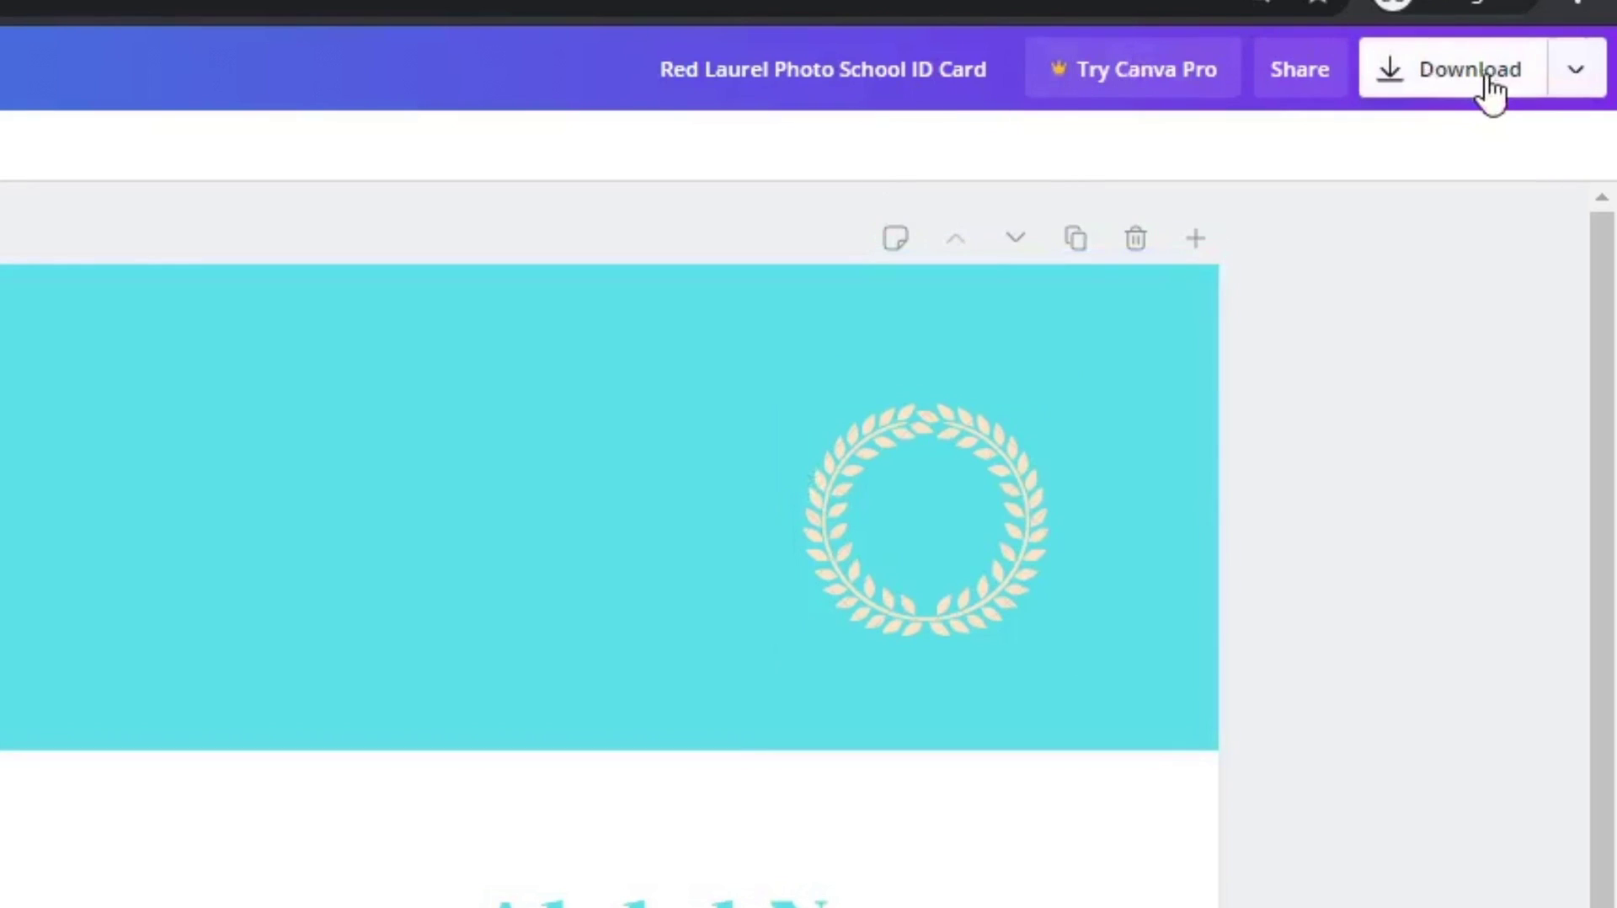
Remove the laurel wreath from the card's header
left_click(1472, 74)
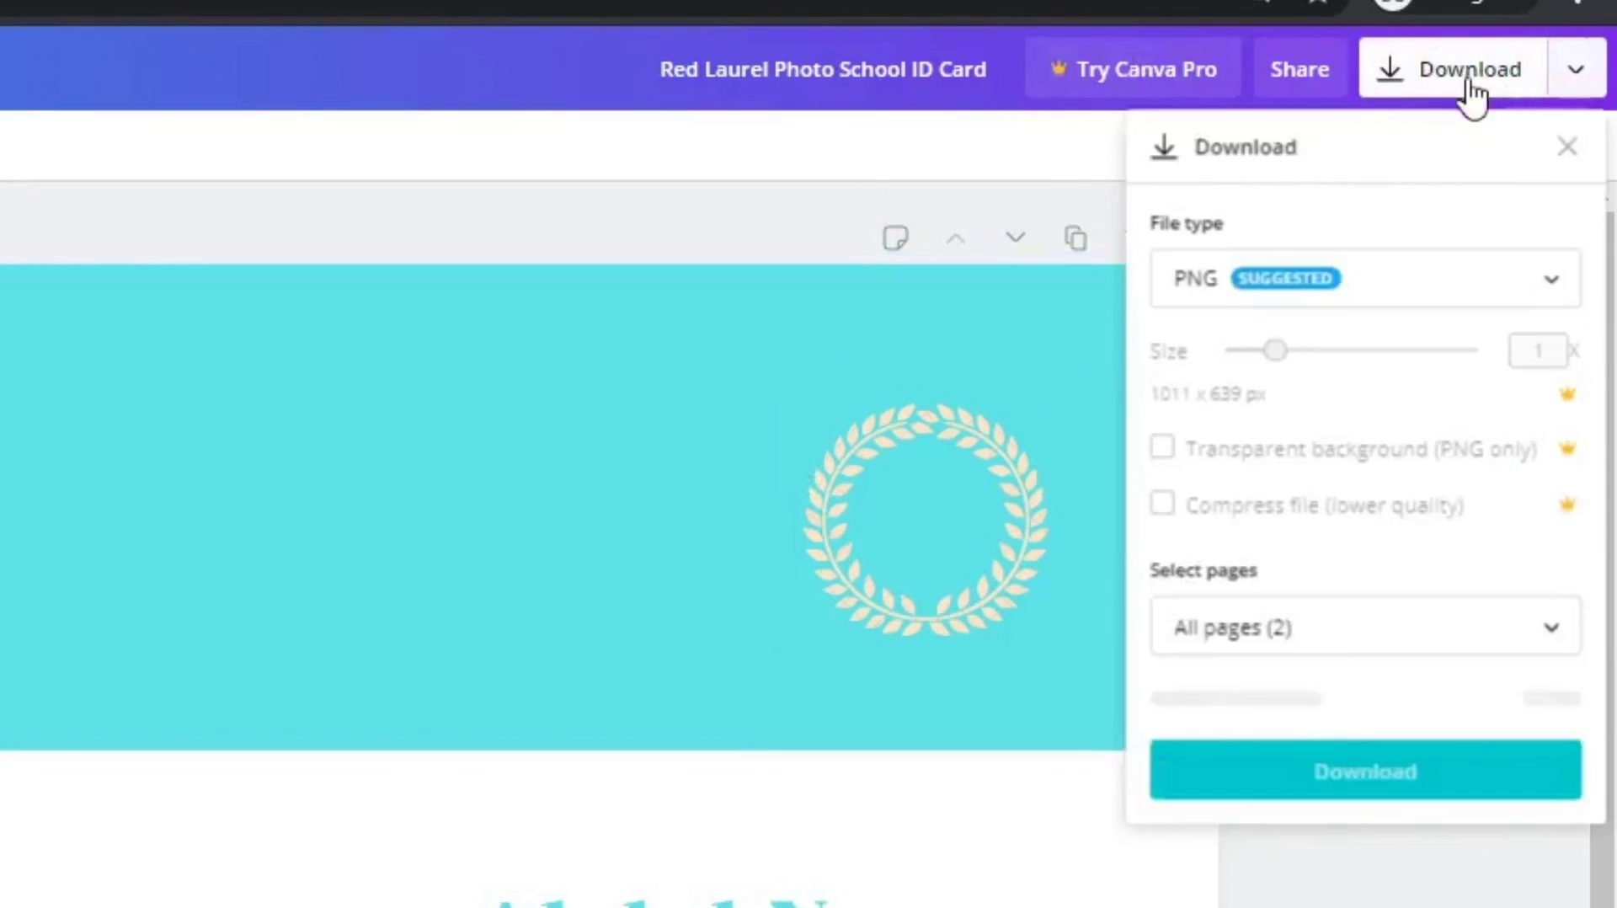
left_click(1368, 286)
left_click(1361, 391)
left_click(975, 590)
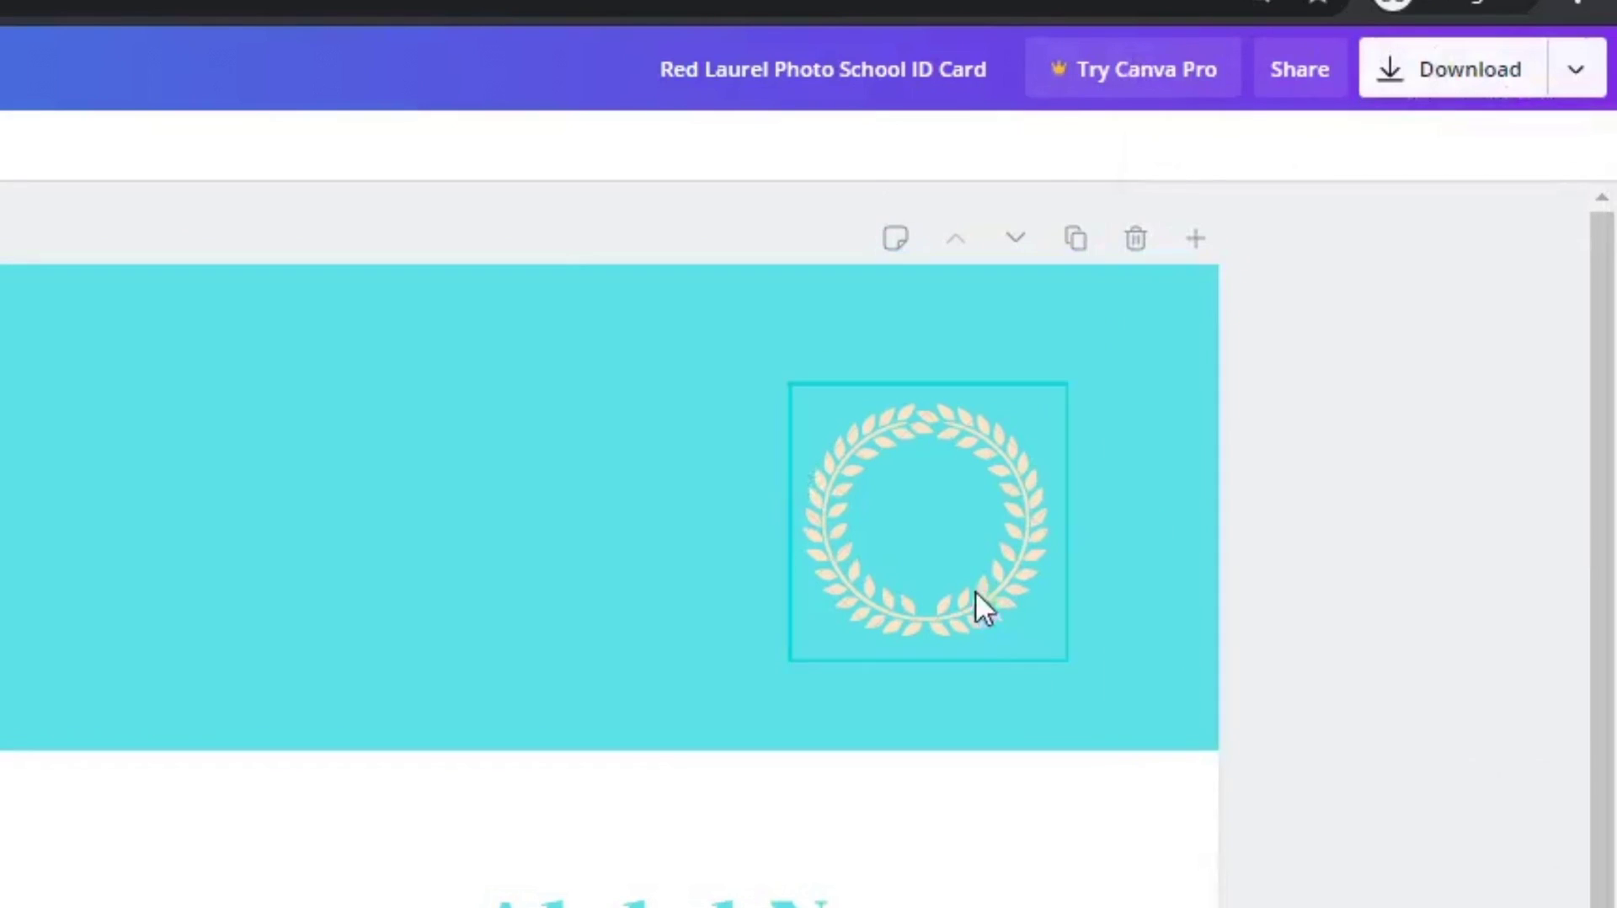
key("Delete")
Download both card pages as an image file and dismiss the Canva Pro offer
left_click(1444, 72)
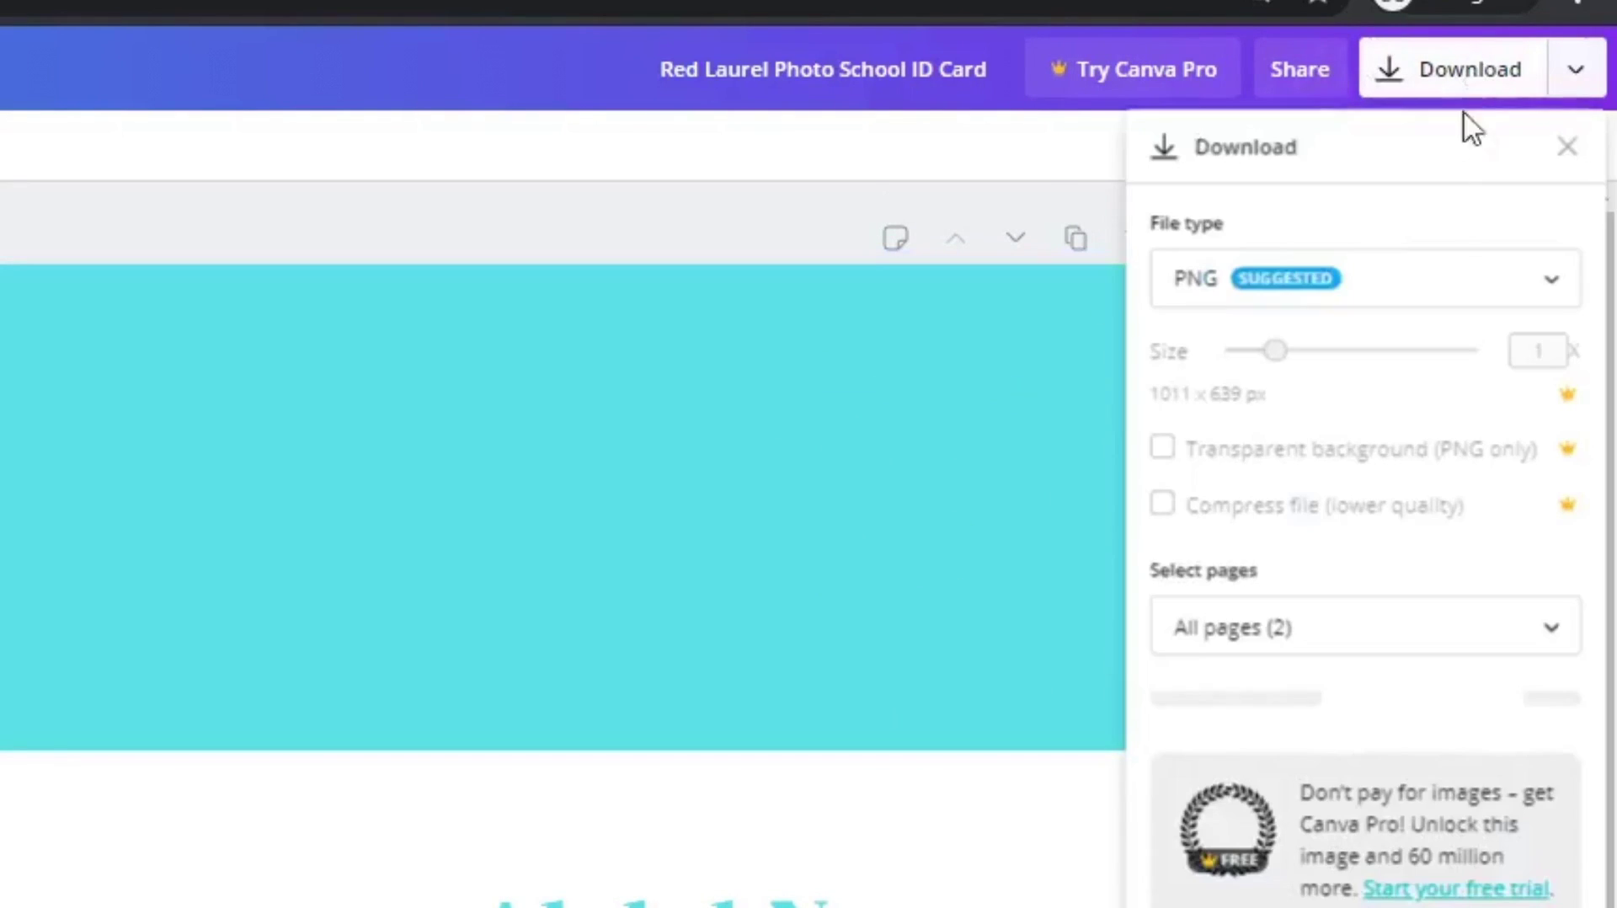
left_click(1425, 314)
left_click(1332, 408)
left_click(1381, 687)
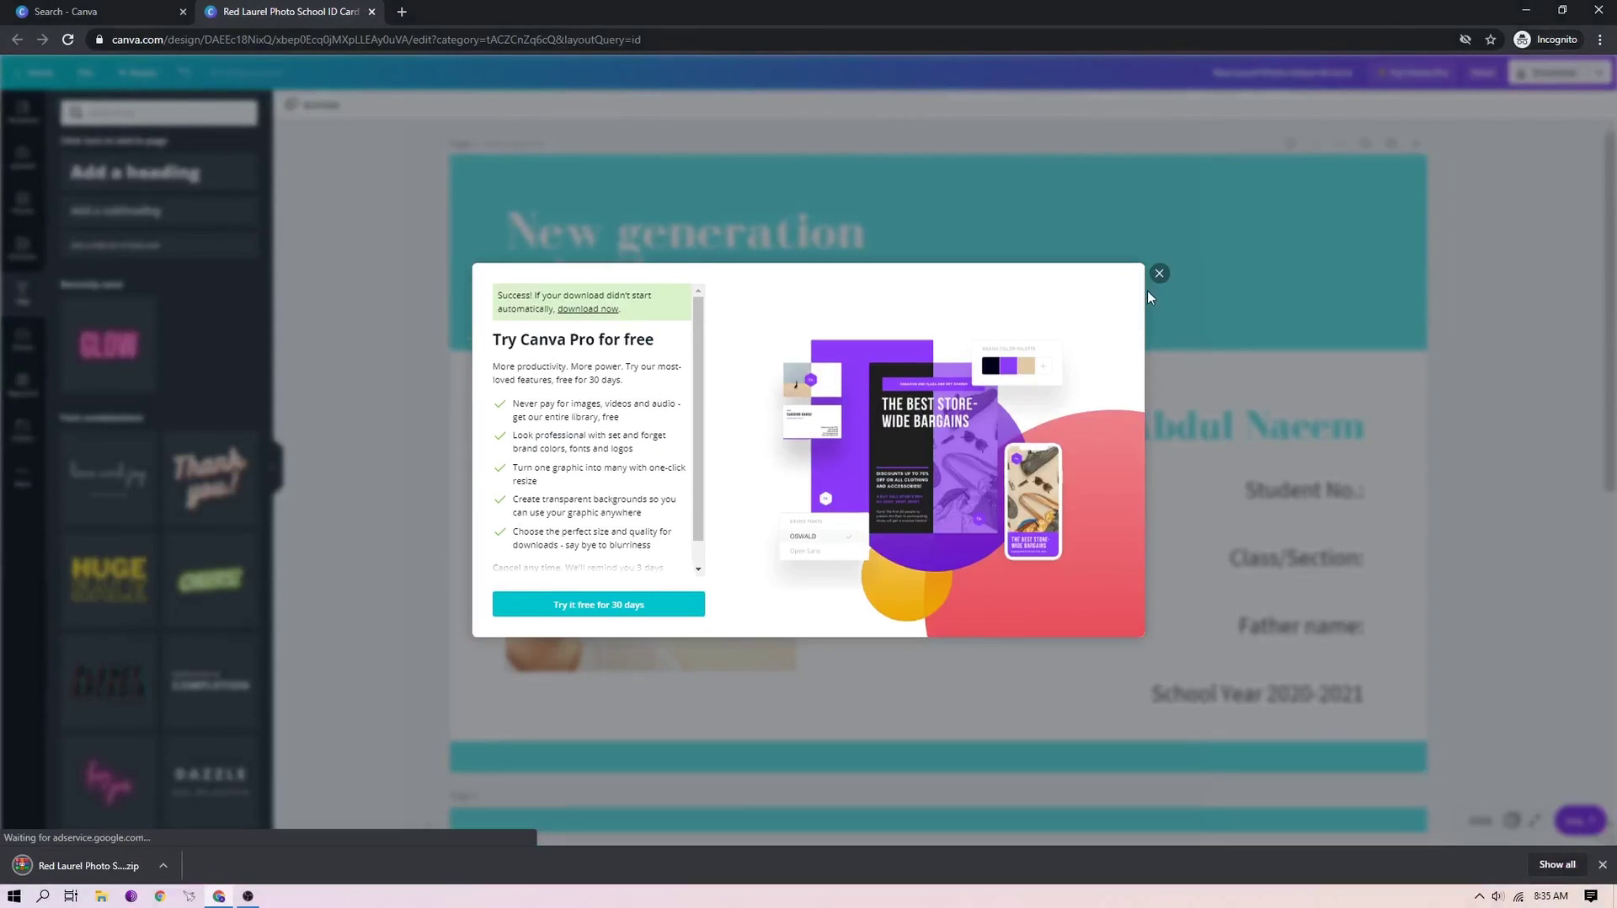
left_click(1159, 273)
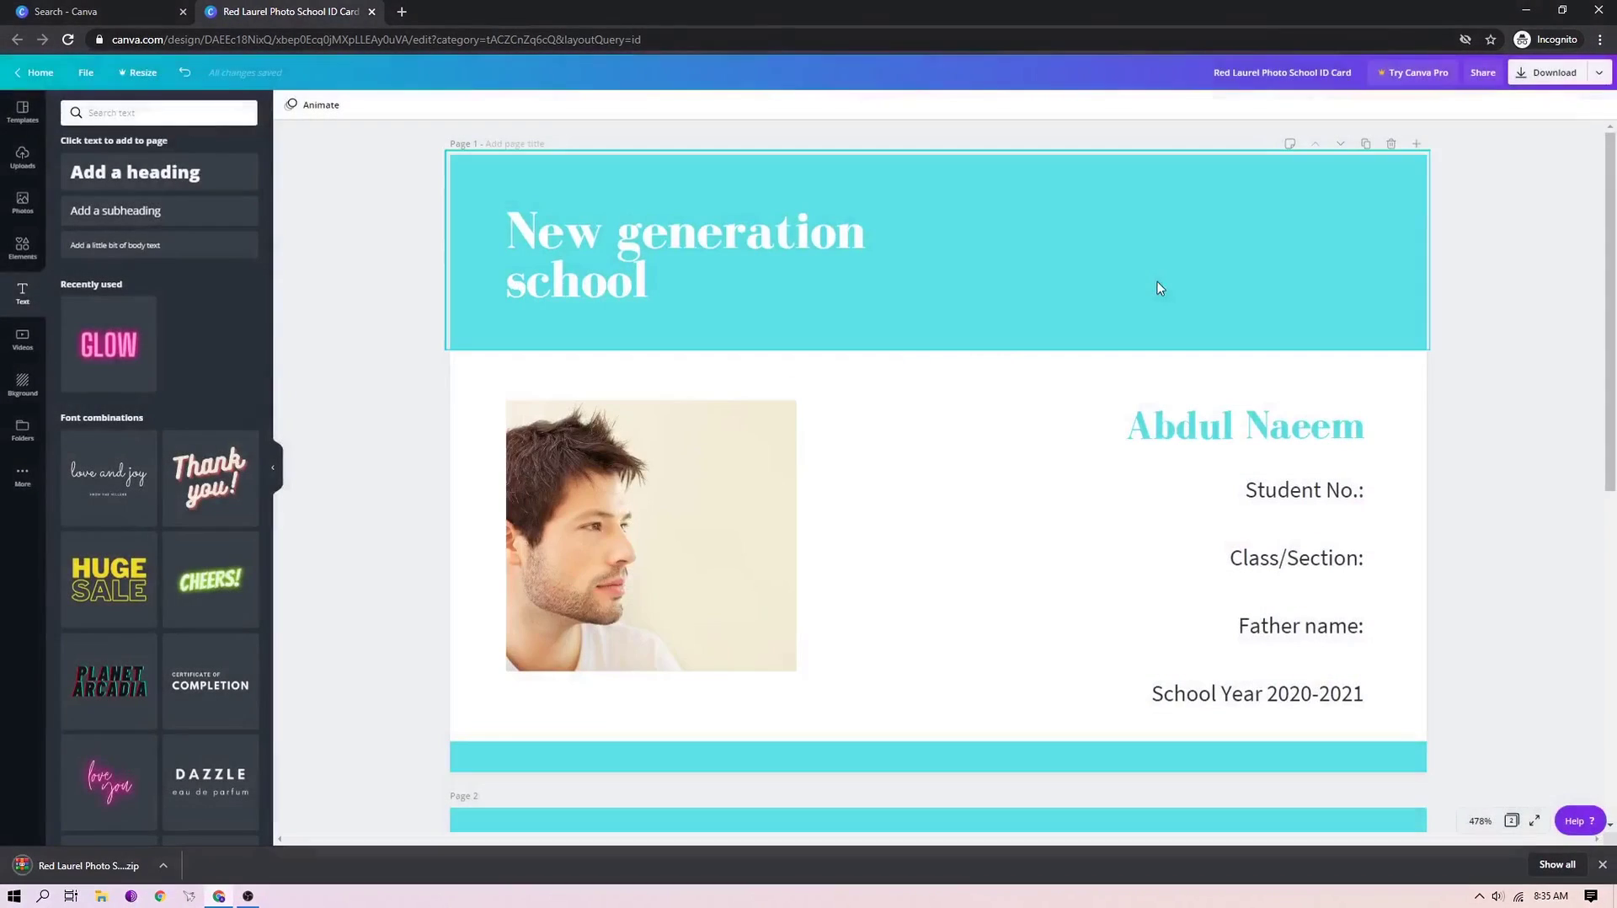
Close the download bar, visit Canva Home, then go back to the ID card editor tab
left_click(1601, 864)
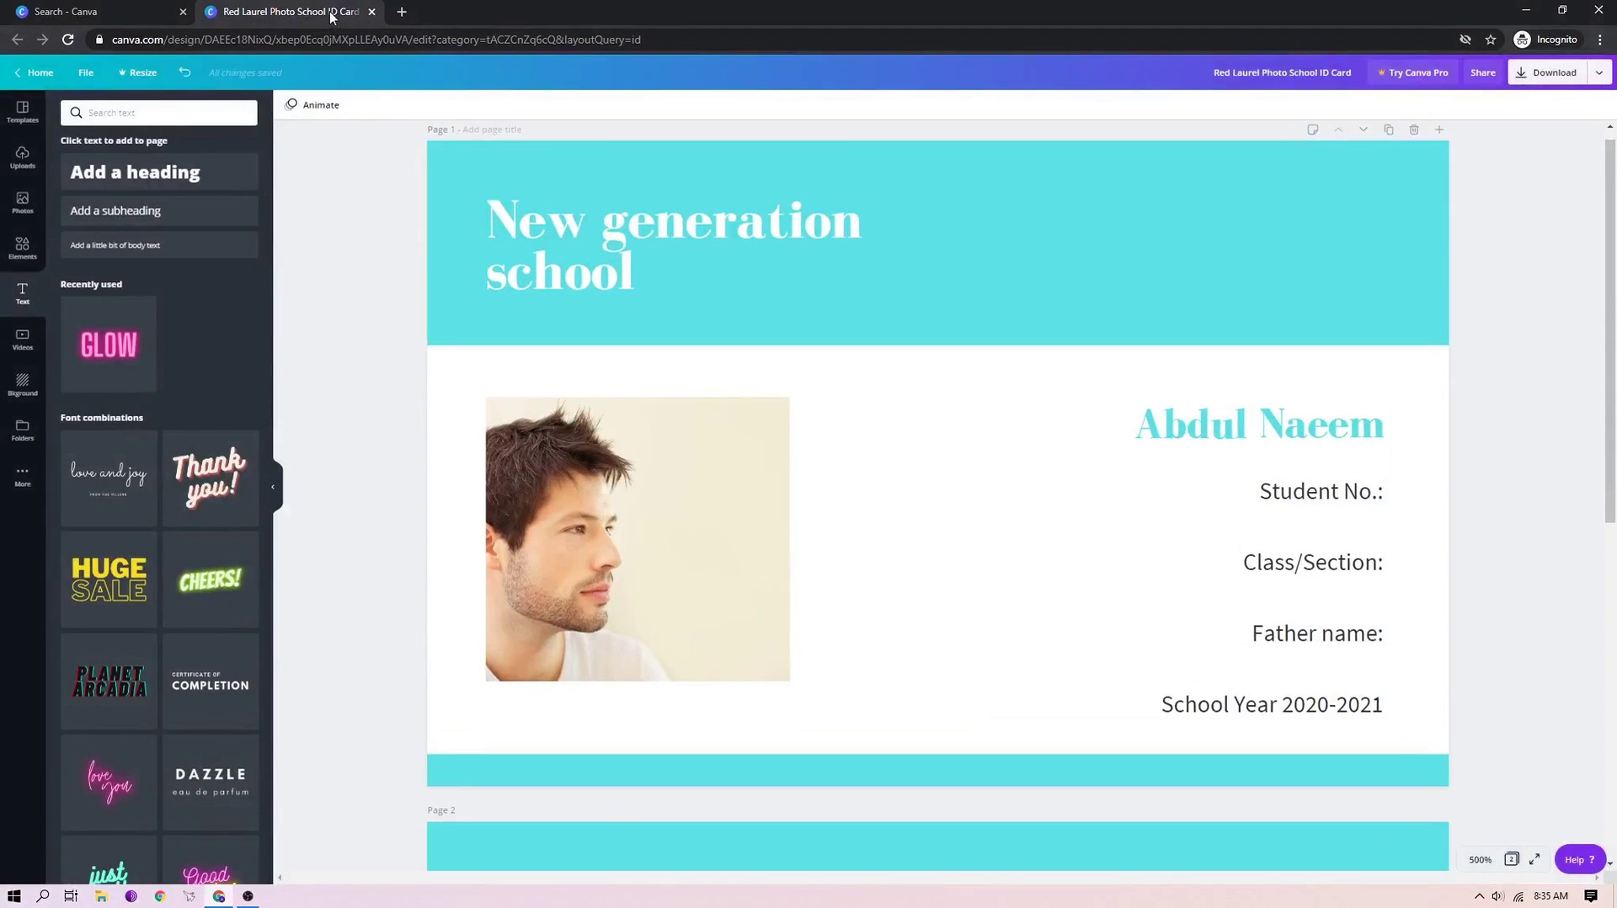
left_click(76, 12)
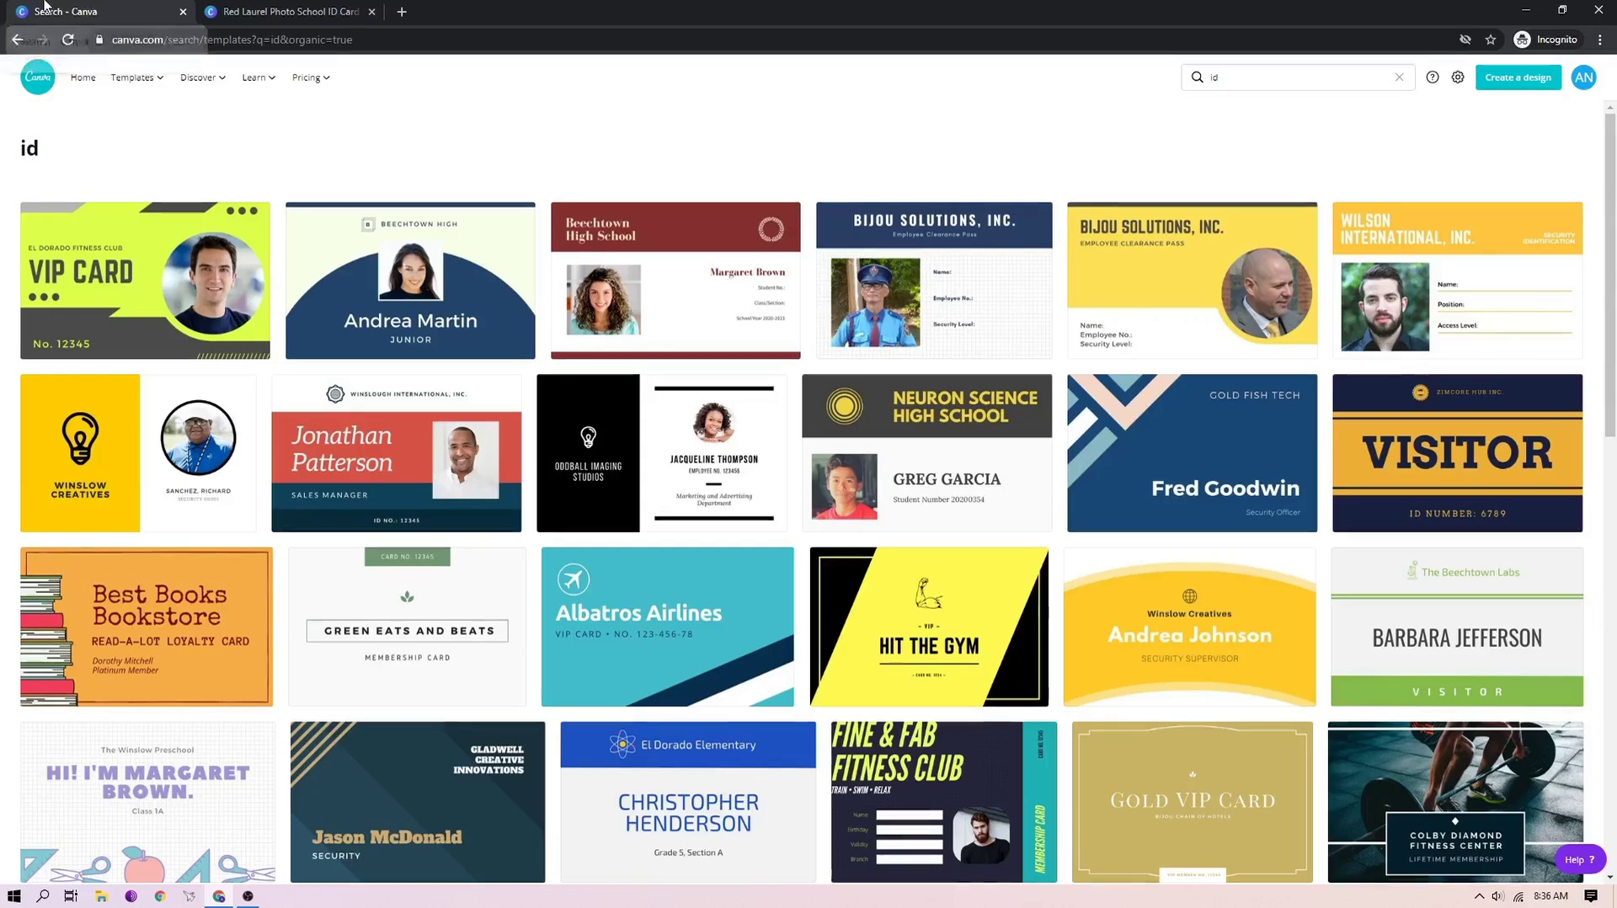
left_click(88, 79)
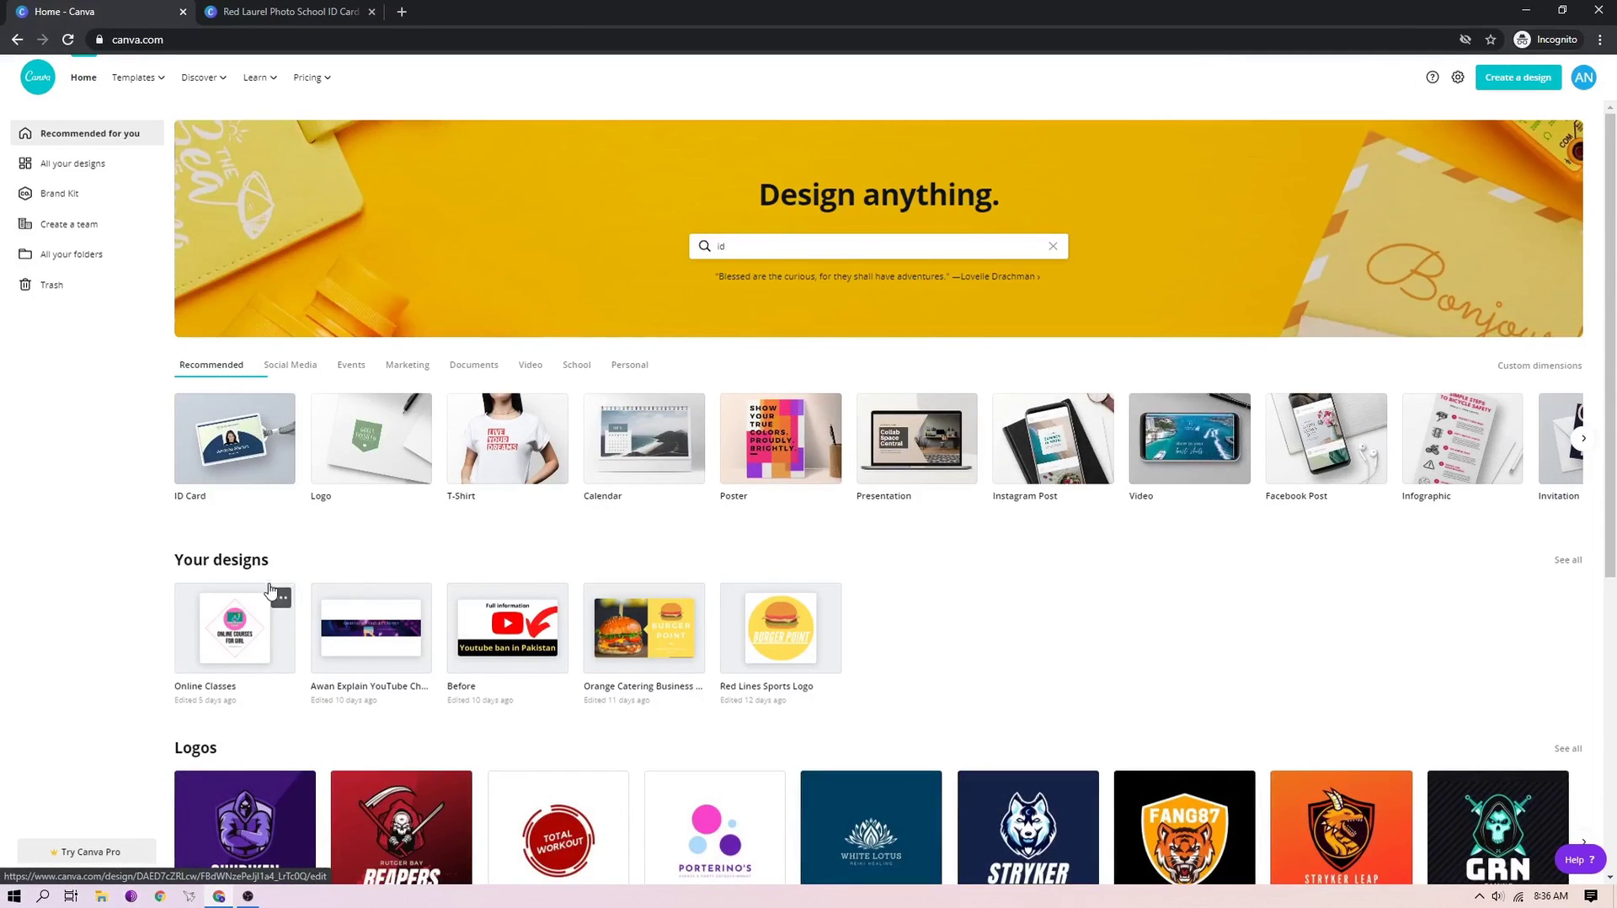
left_click(278, 12)
left_click(126, 11)
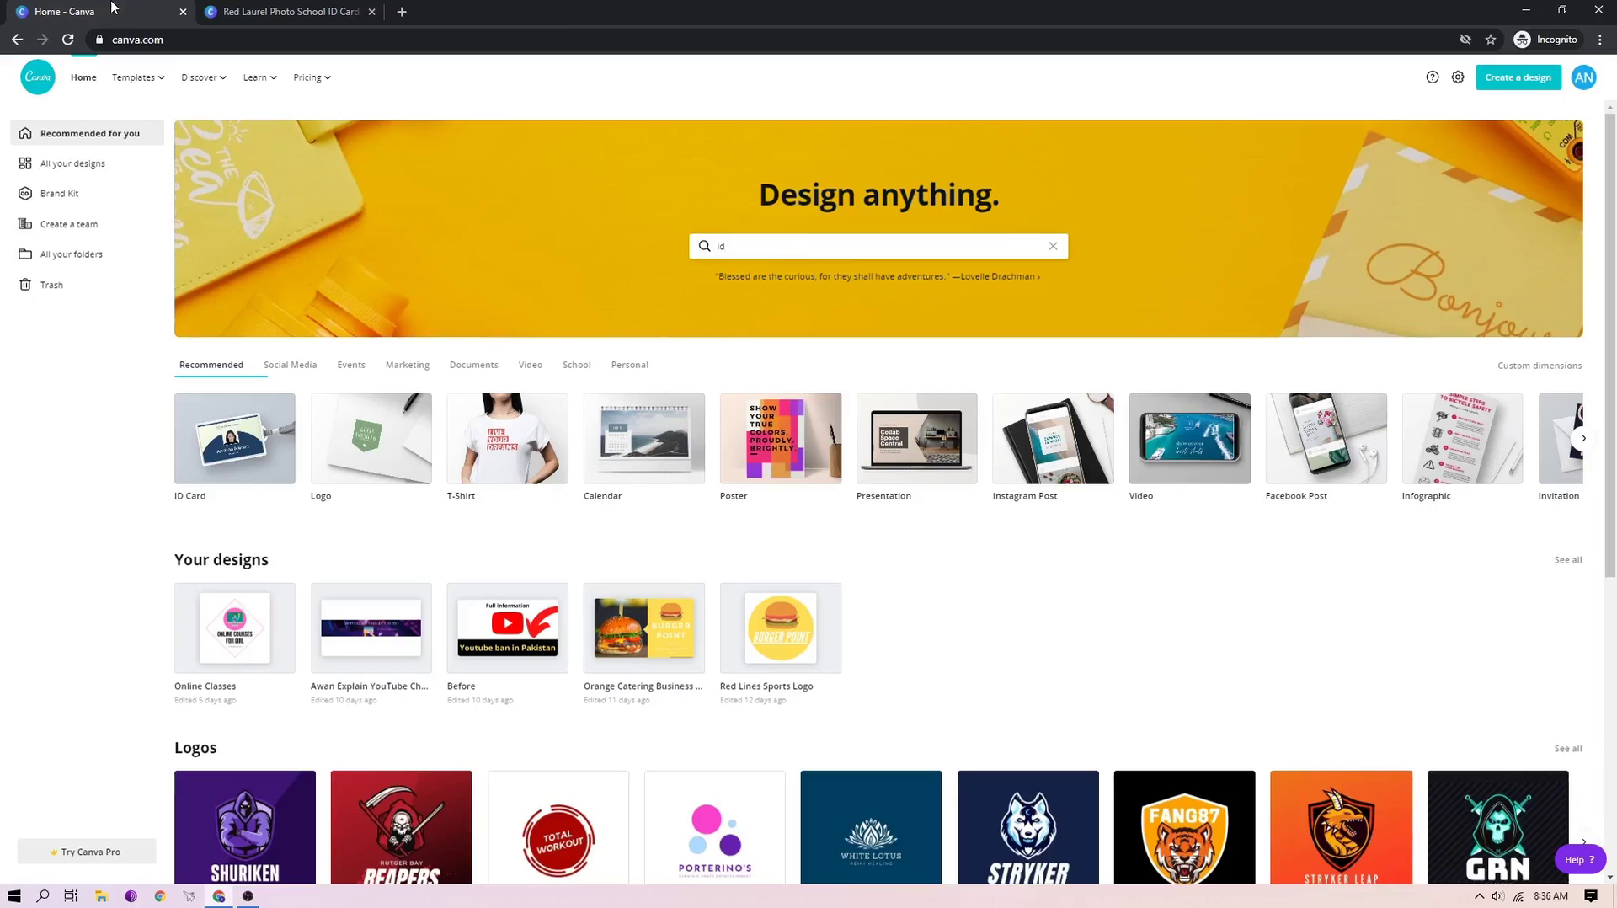
left_click(300, 11)
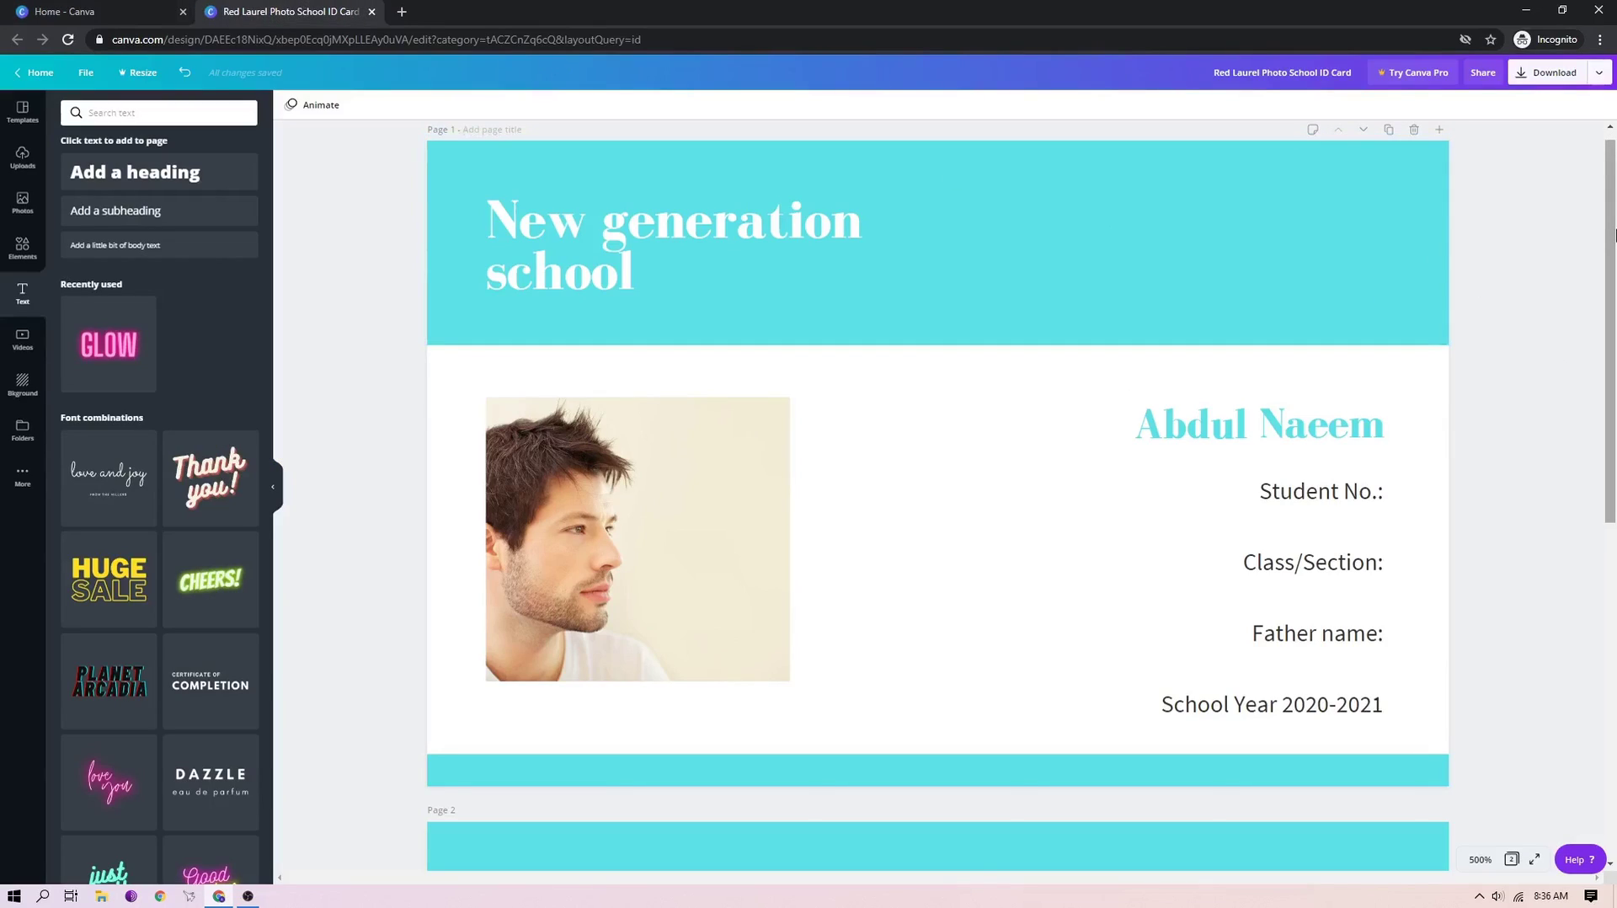
Delete the student's name from the card's name line
double_click(1373, 429)
key("BackSpace")
key("BackSpace")
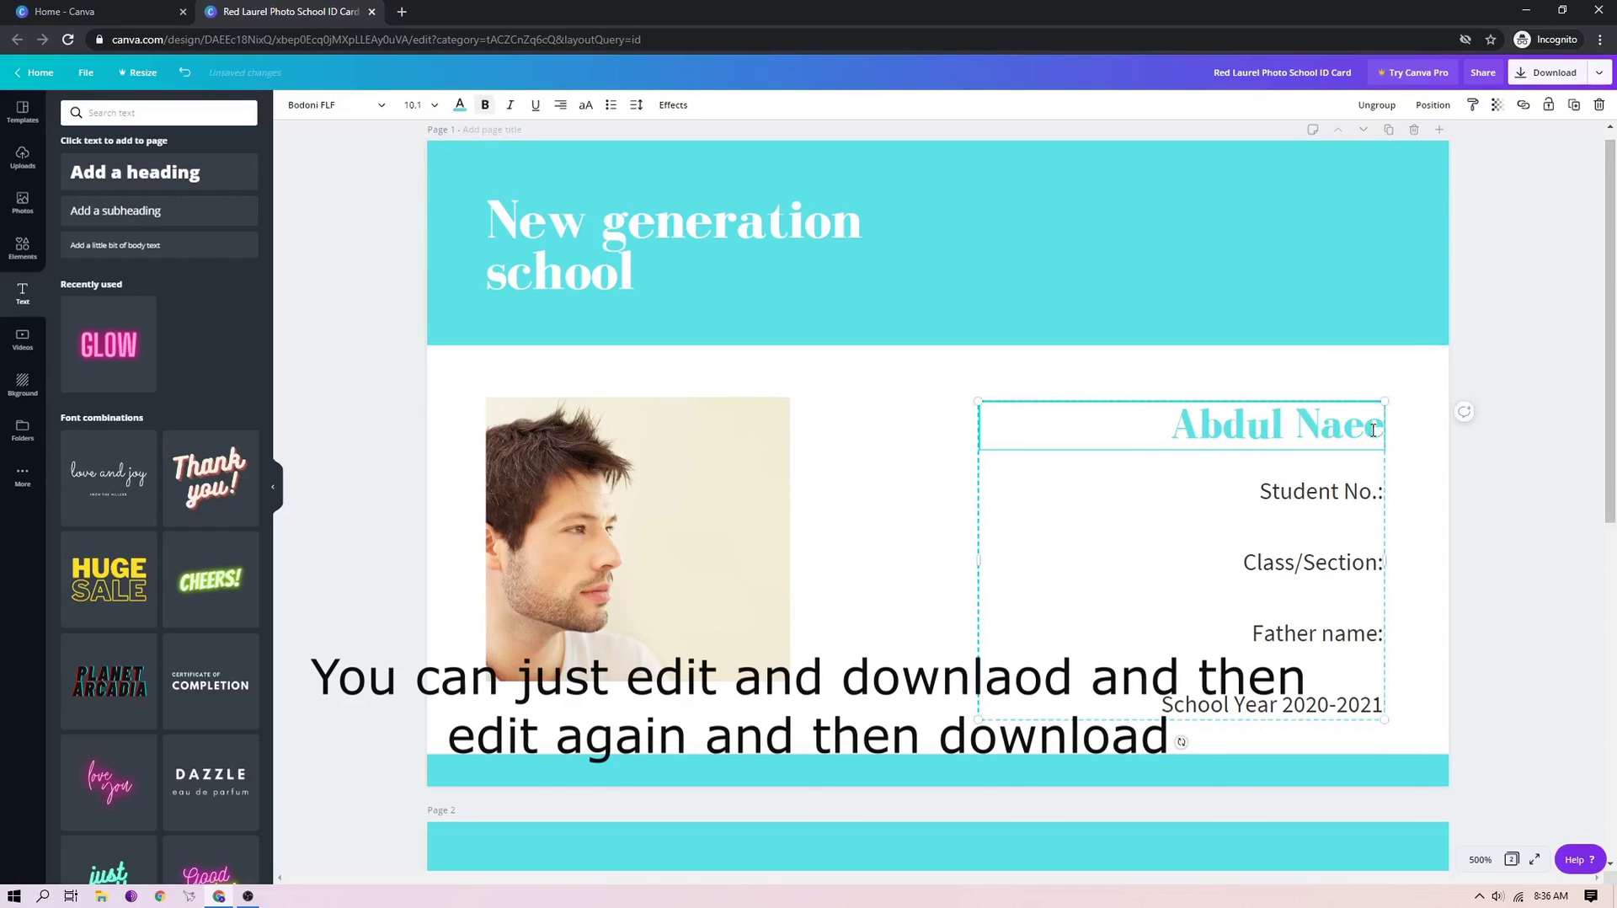
key("BackSpace")
key("BackSpace")
key("BackSpace")
key("BackSpace")
key("BackSpace")
left_click(1318, 560)
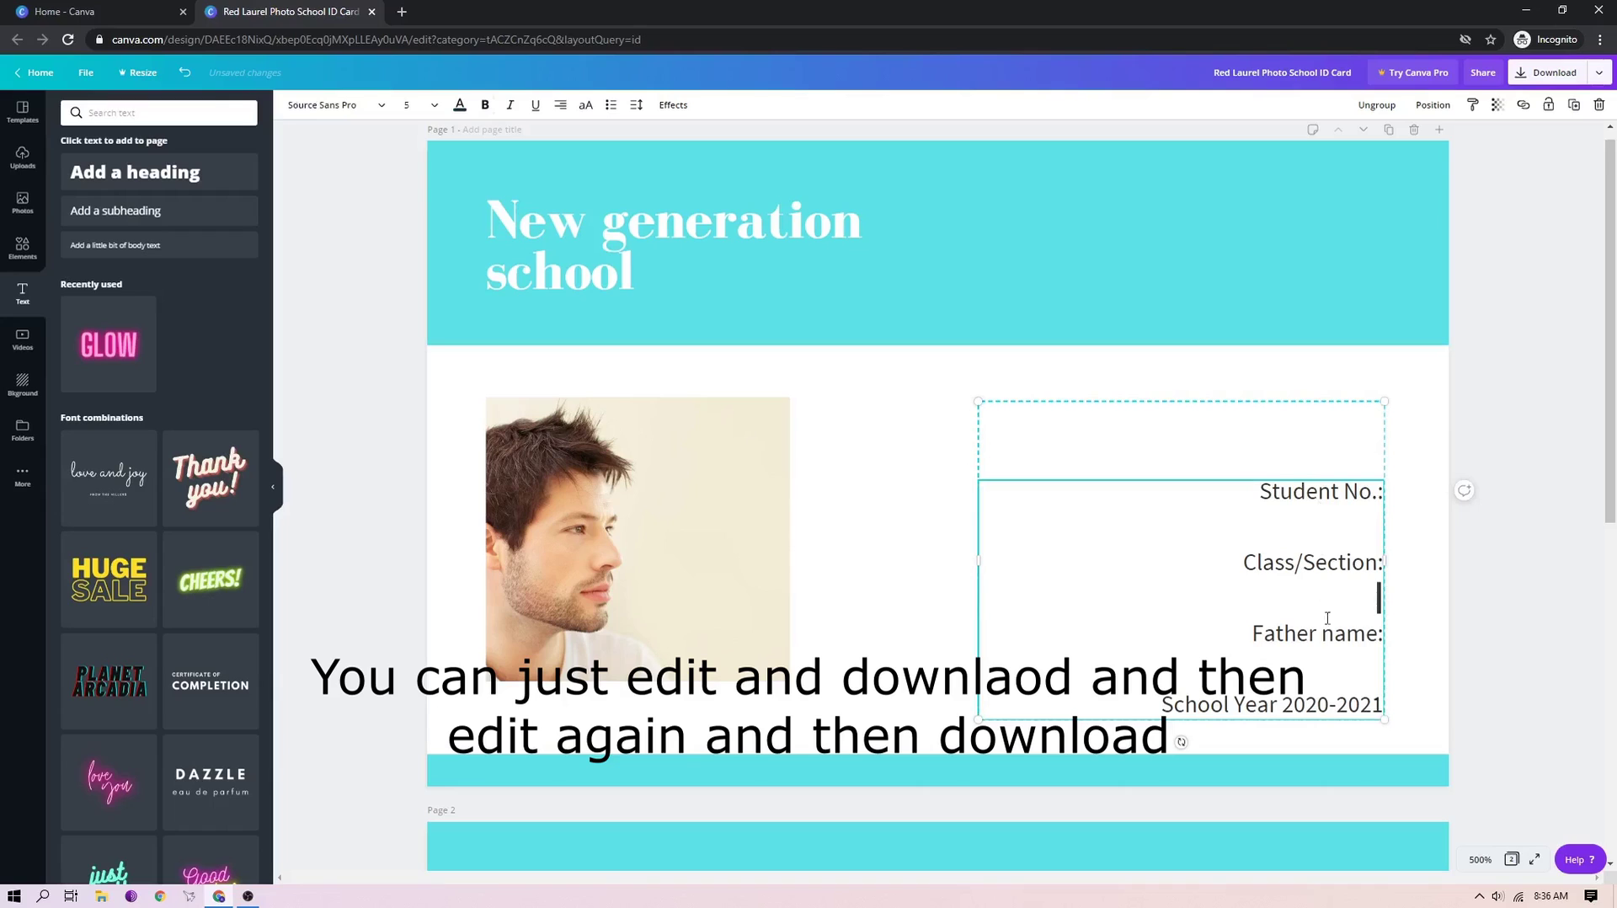
scroll(1539, 360, "down", 7)
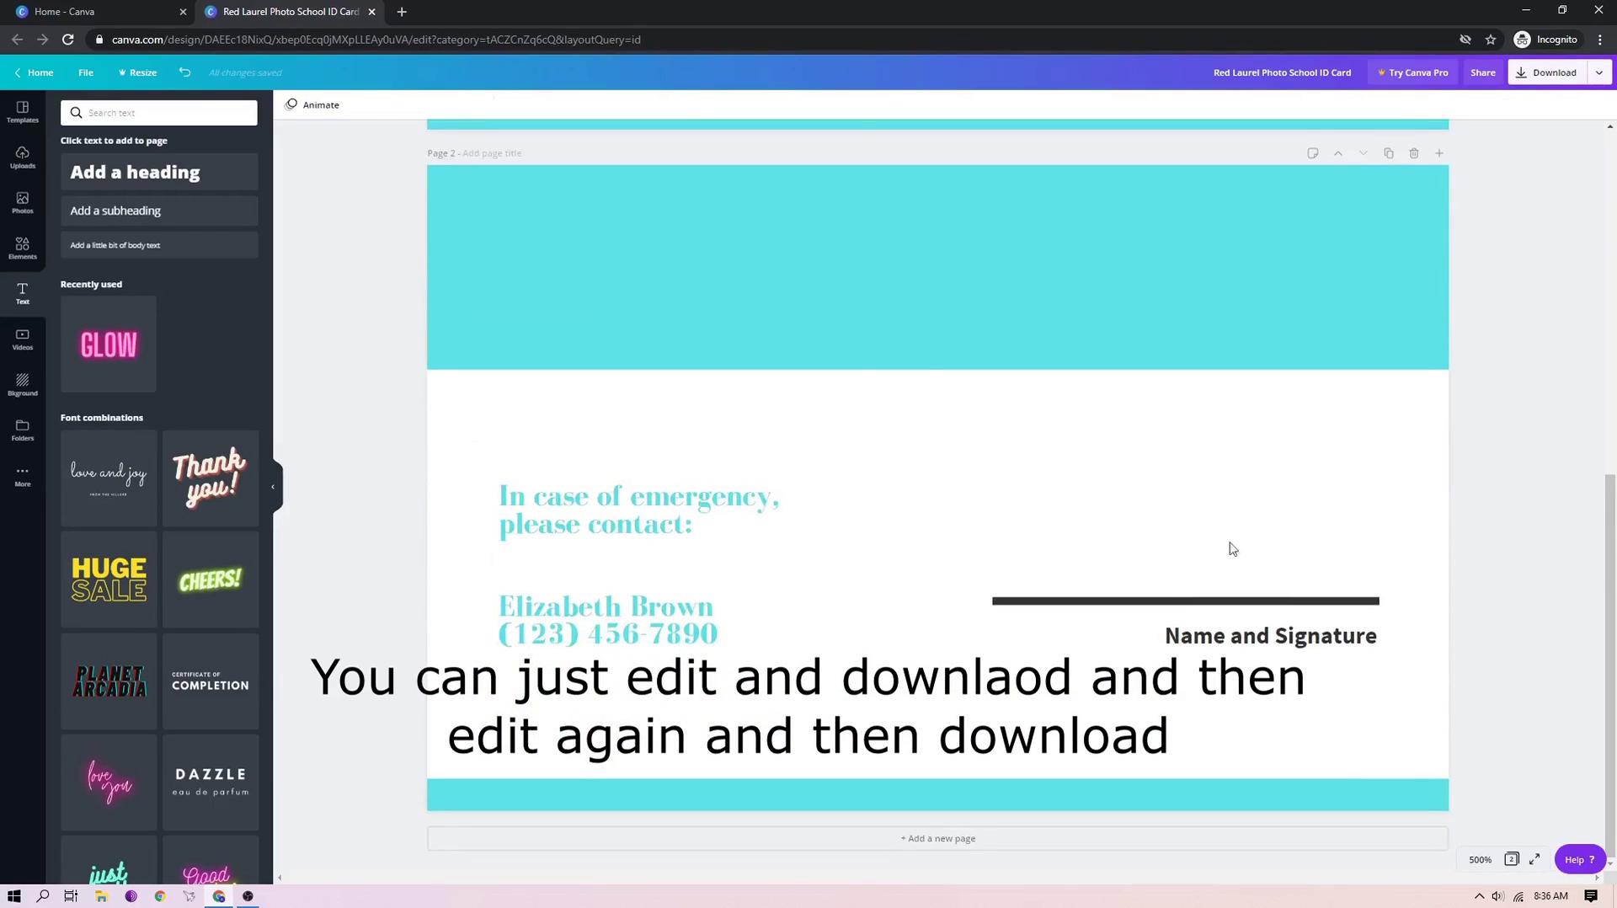
scroll(938, 314, "up", 7)
Delete the man's photo, leaving the empty sky-and-hills image placeholder
left_click(663, 510)
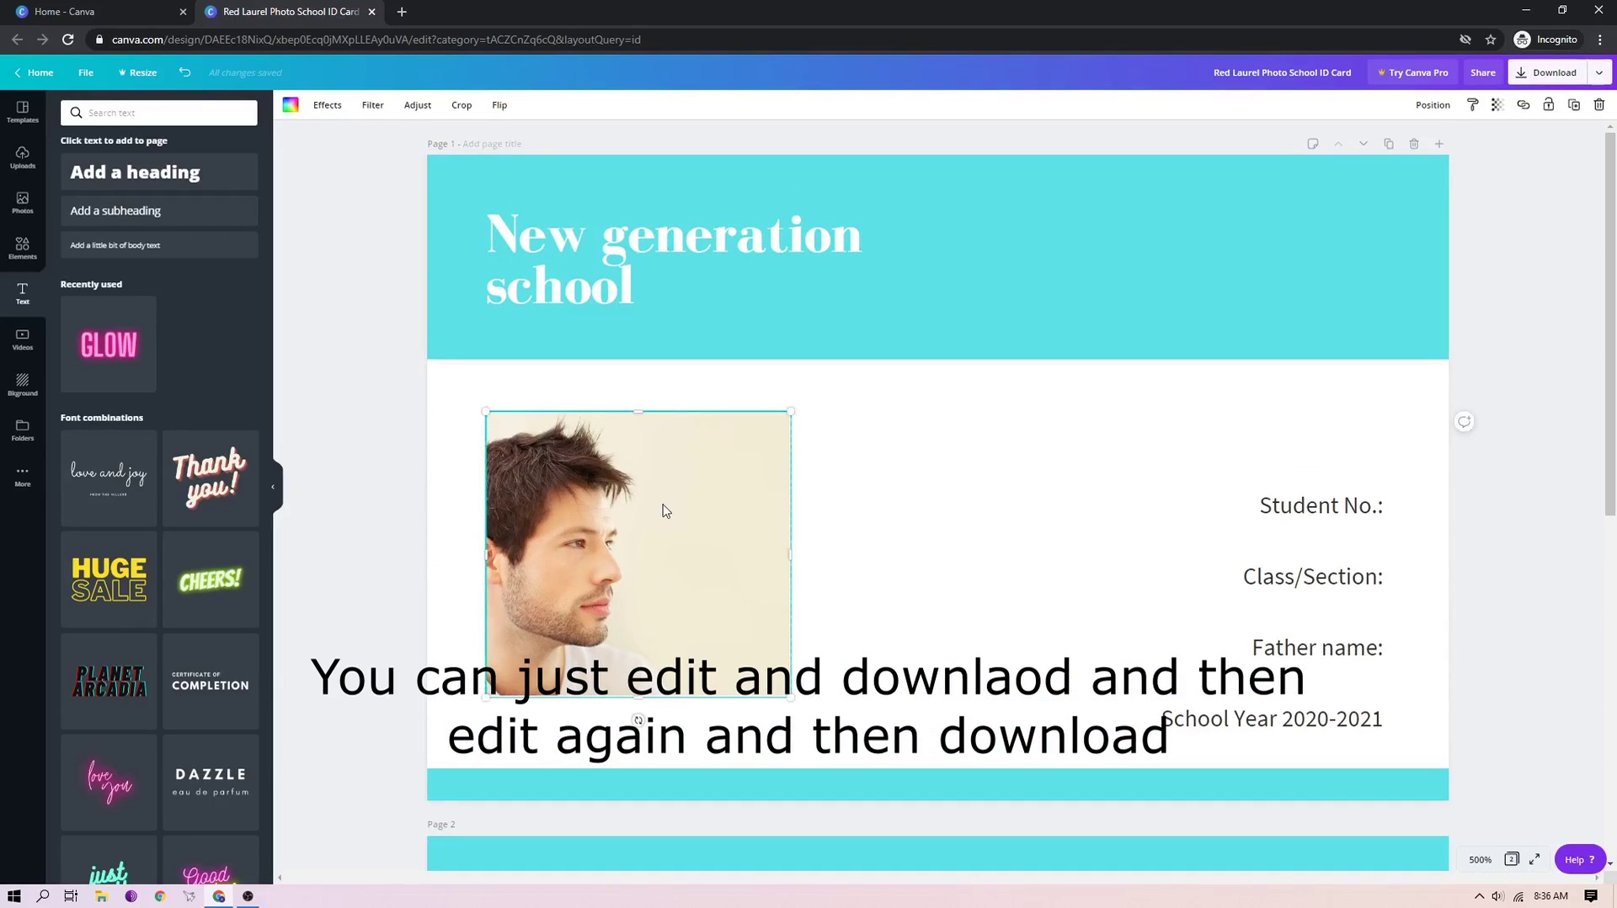
key("Delete")
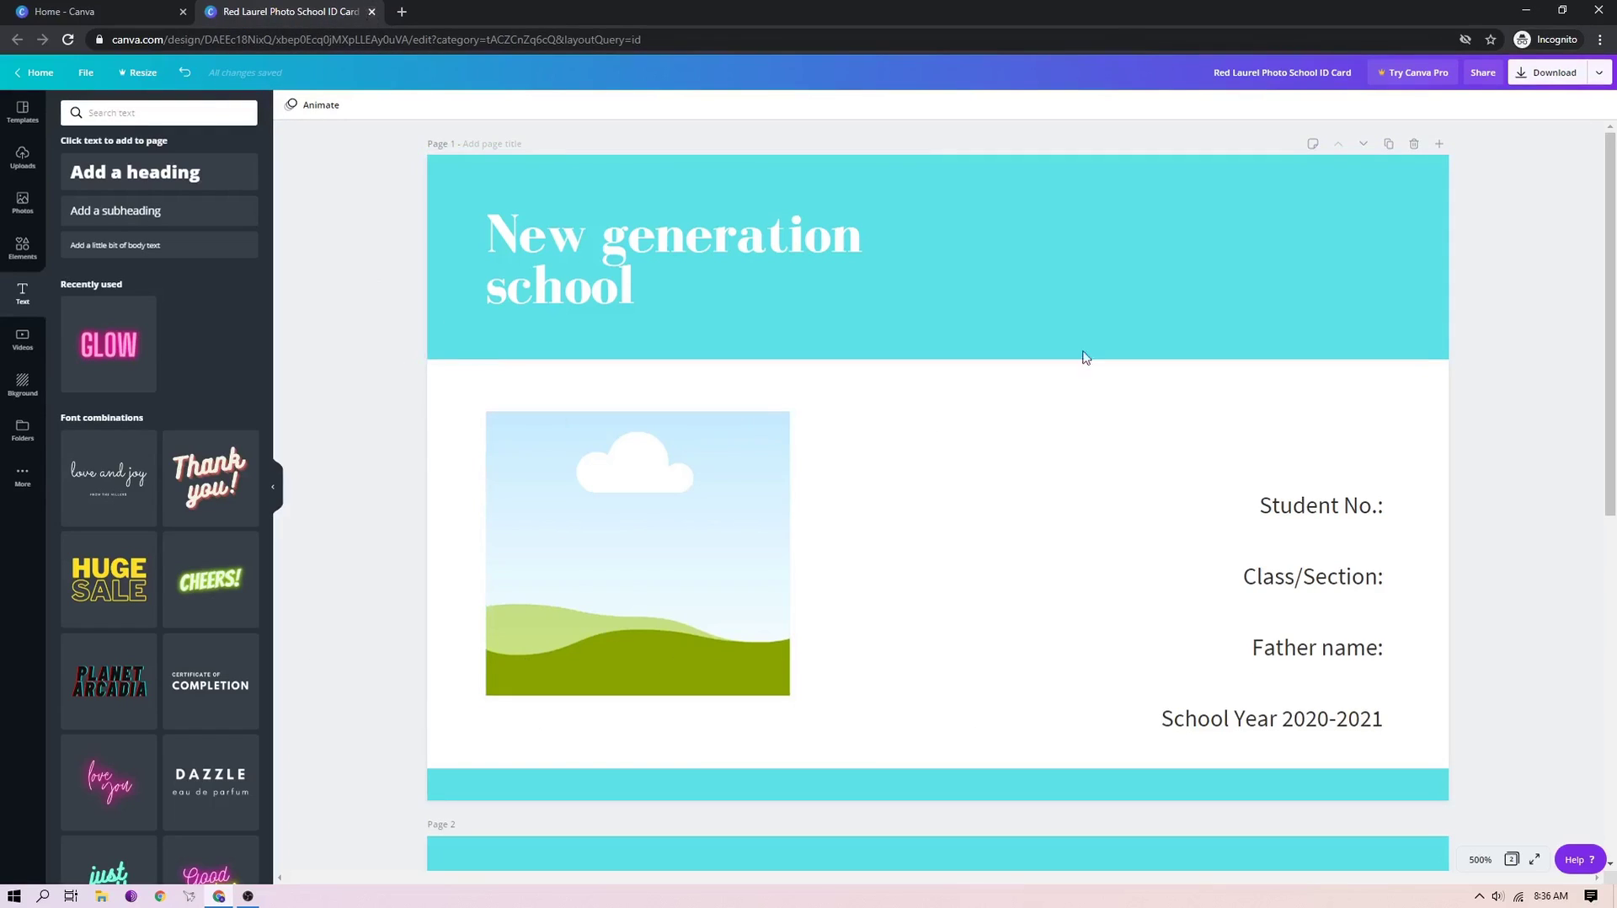
scroll(1346, 442, "down", 5)
scroll(1328, 351, "up", 2)
scroll(1504, 486, "up", 3)
scroll(1504, 487, "down", 1)
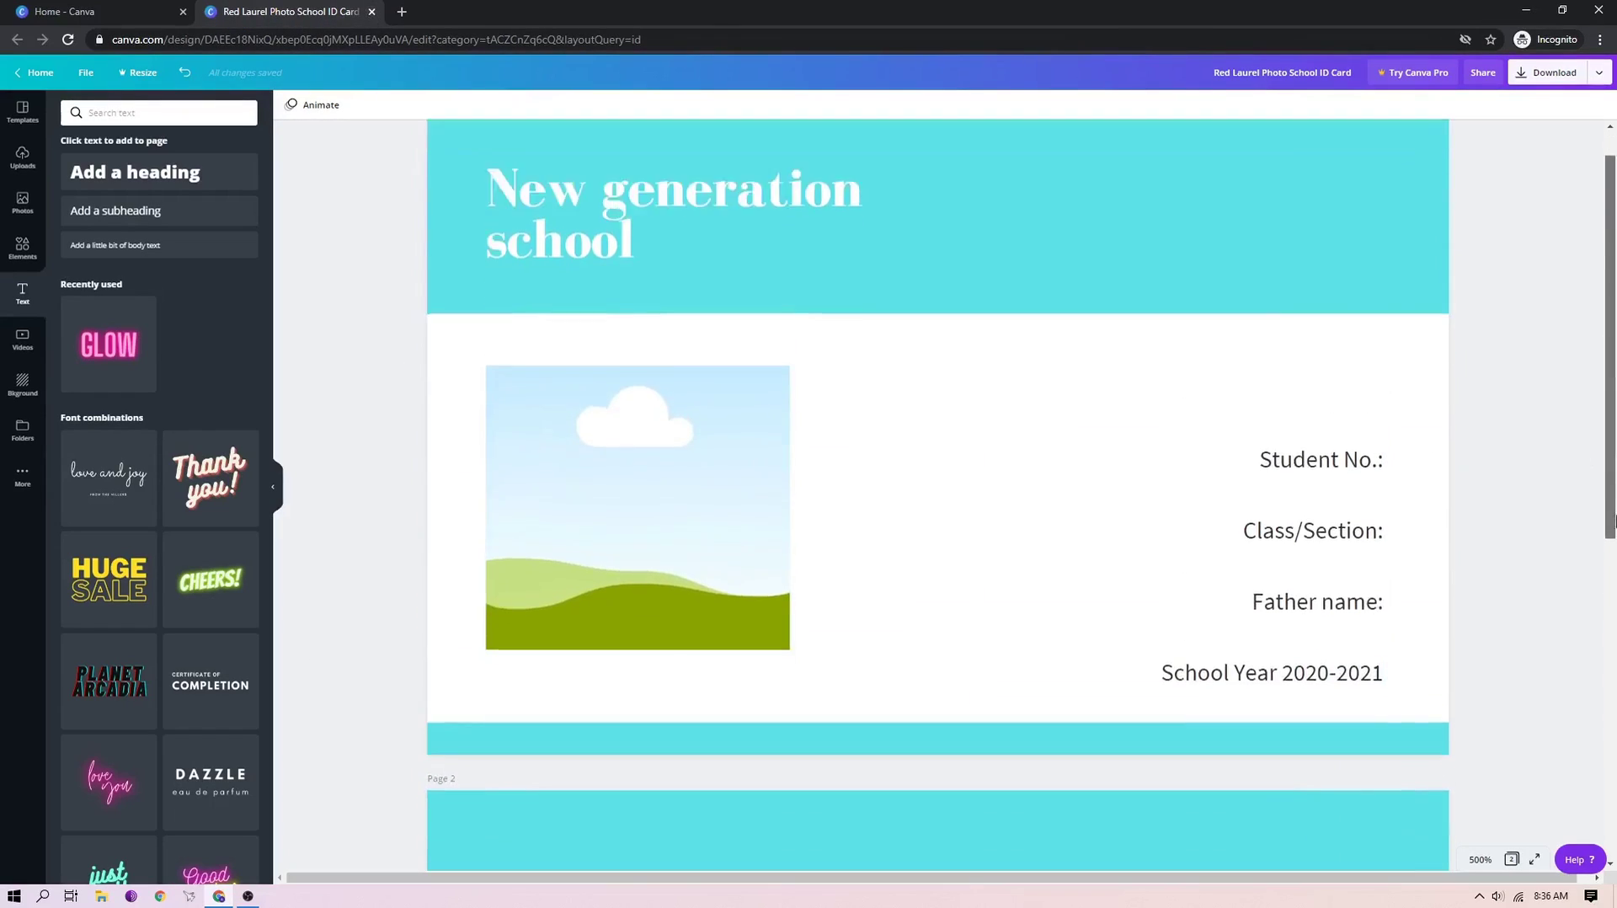
scroll(1516, 446, "down", 5)
scroll(1539, 392, "up", 5)
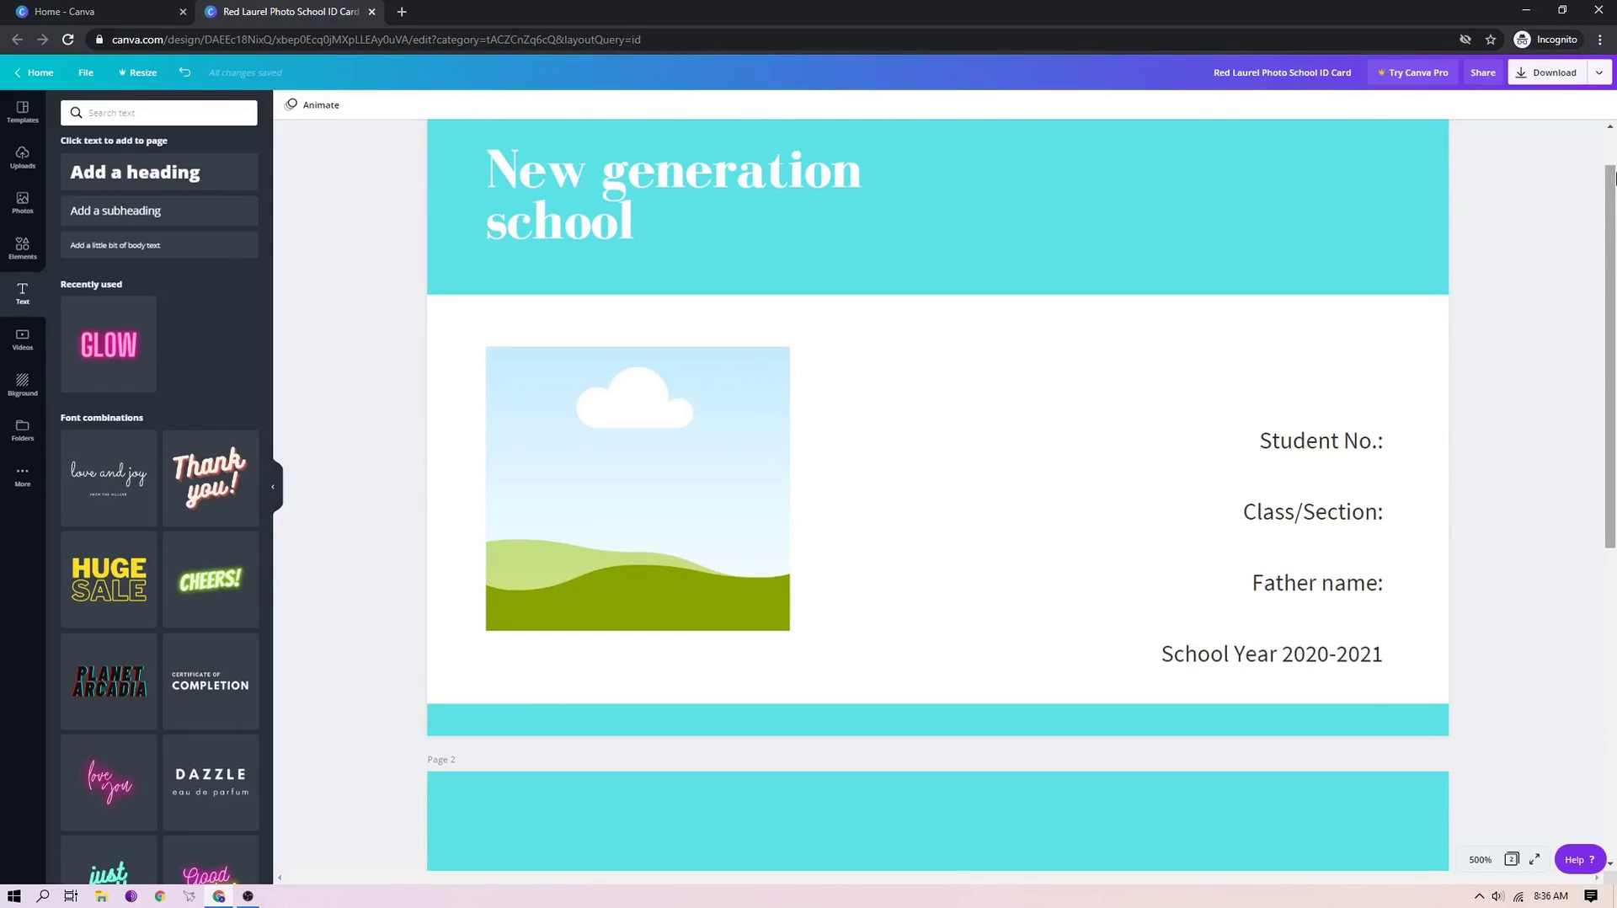
scroll(1056, 319, "down", 5)
scroll(800, 169, "up", 6)
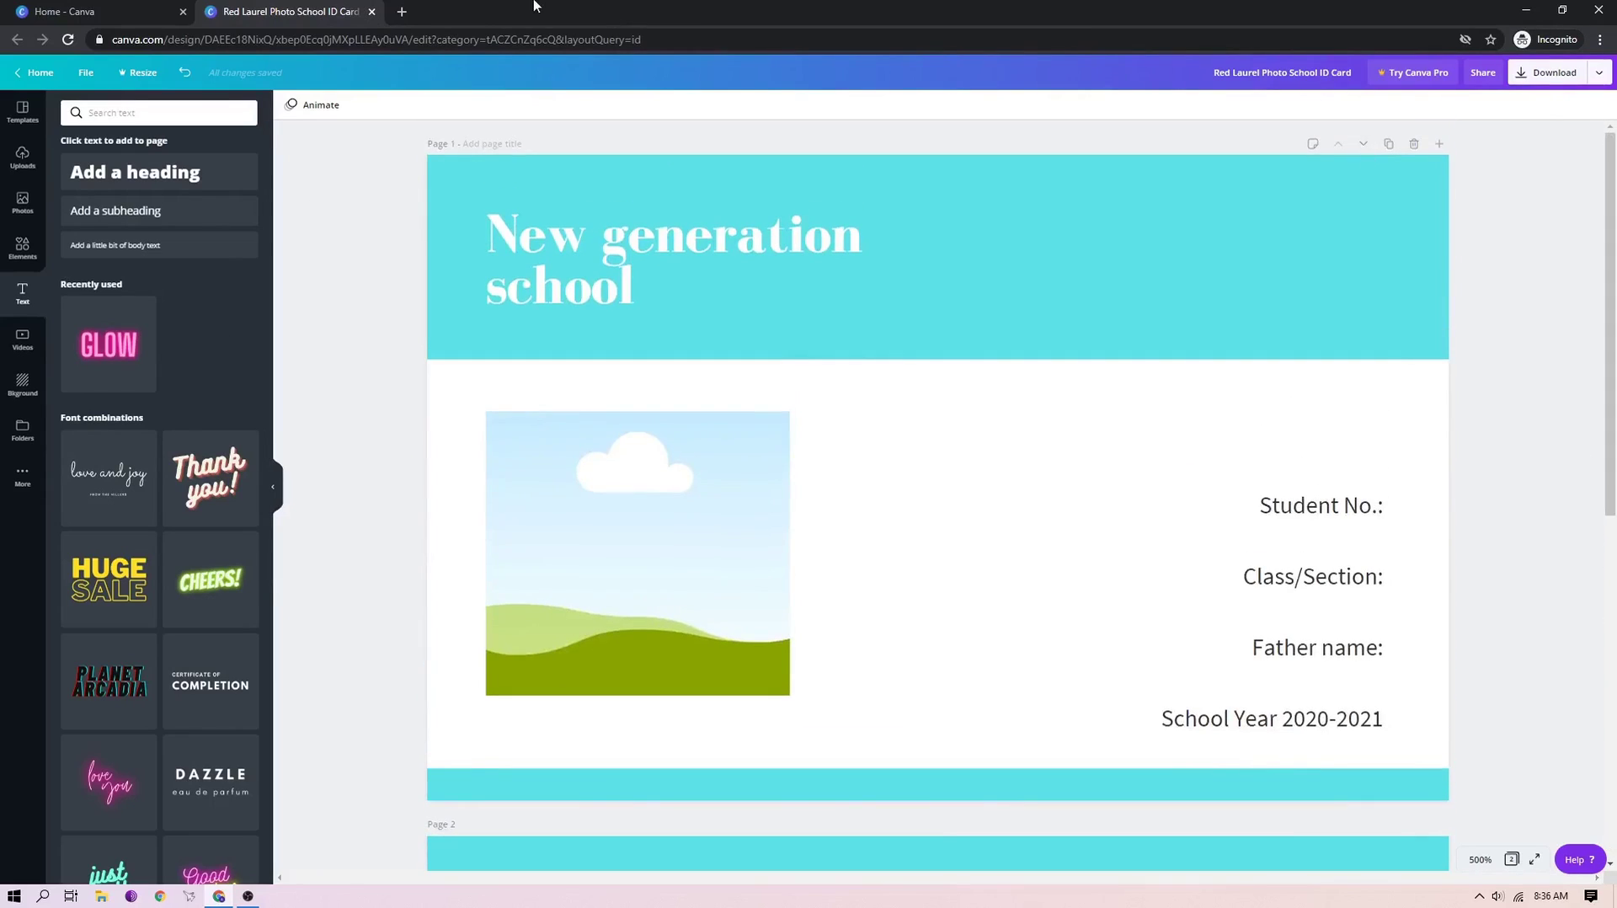
Close the design, reload Canva Home, reopen the ID card from recent designs, and check Download
left_click(371, 11)
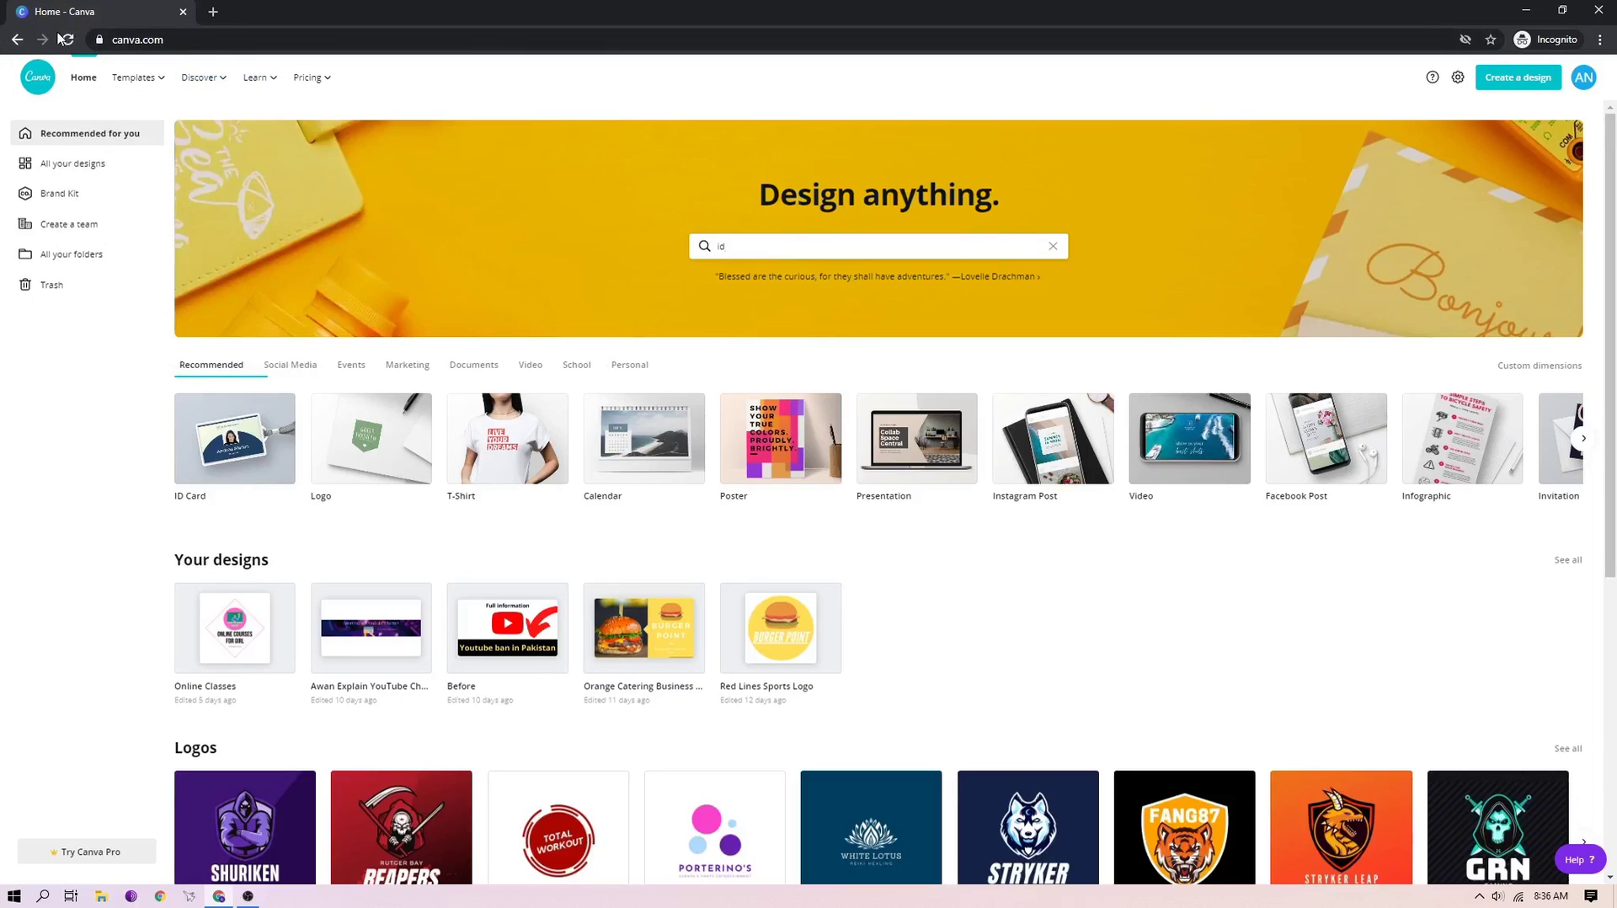
left_click(67, 39)
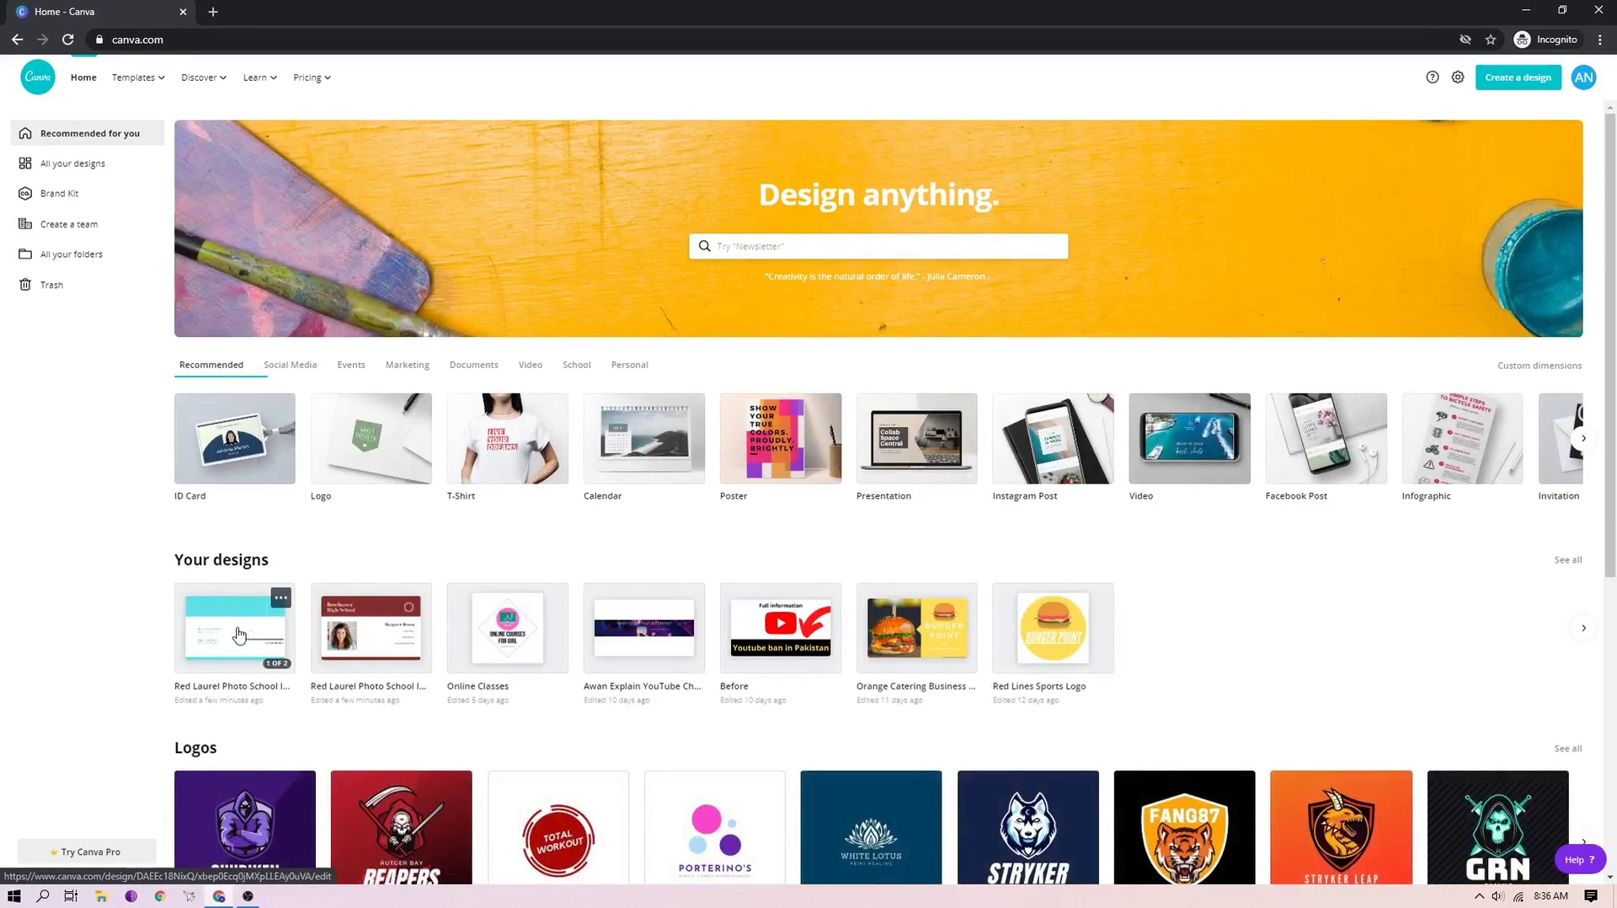
left_click(239, 634)
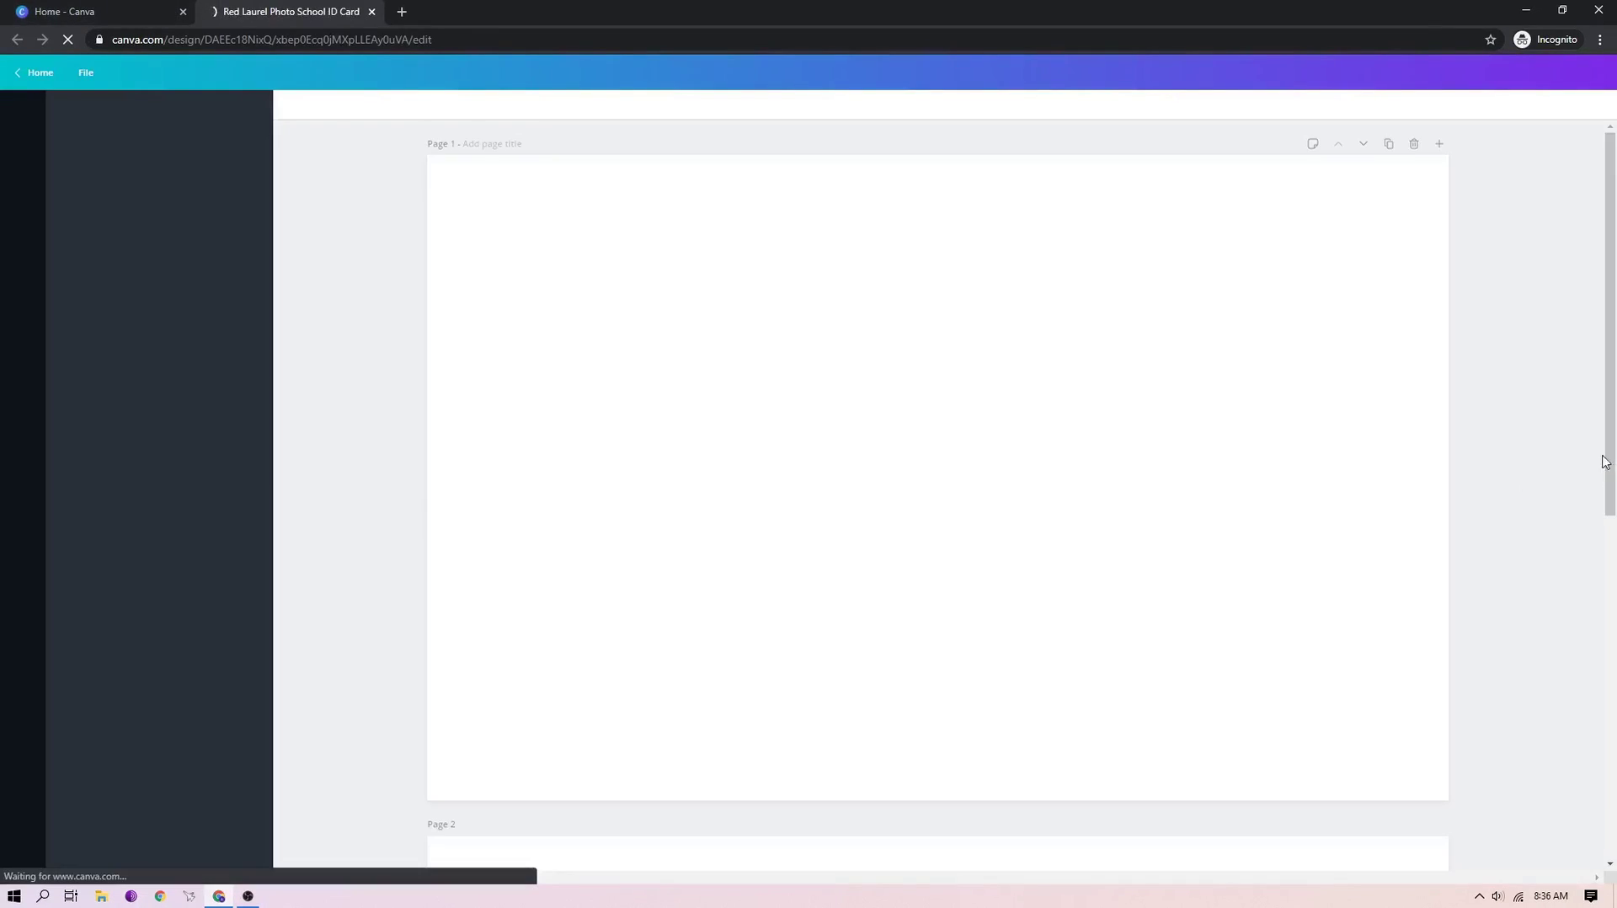
scroll(1600, 446, "down", 5)
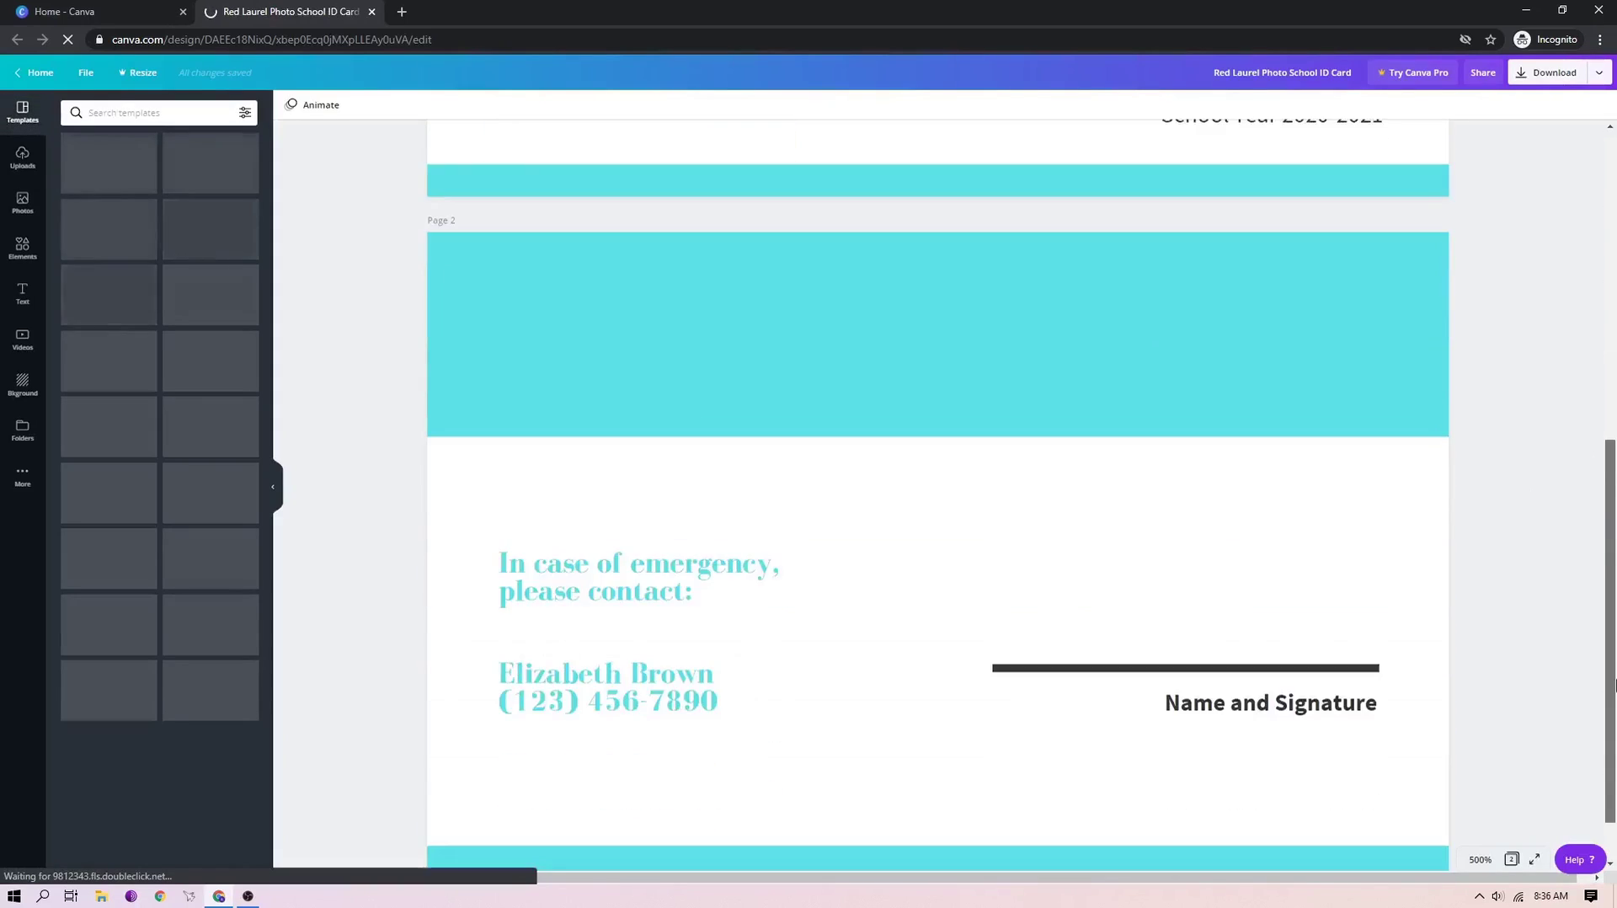
scroll(1577, 354, "up", 5)
scroll(1573, 282, "up", 3)
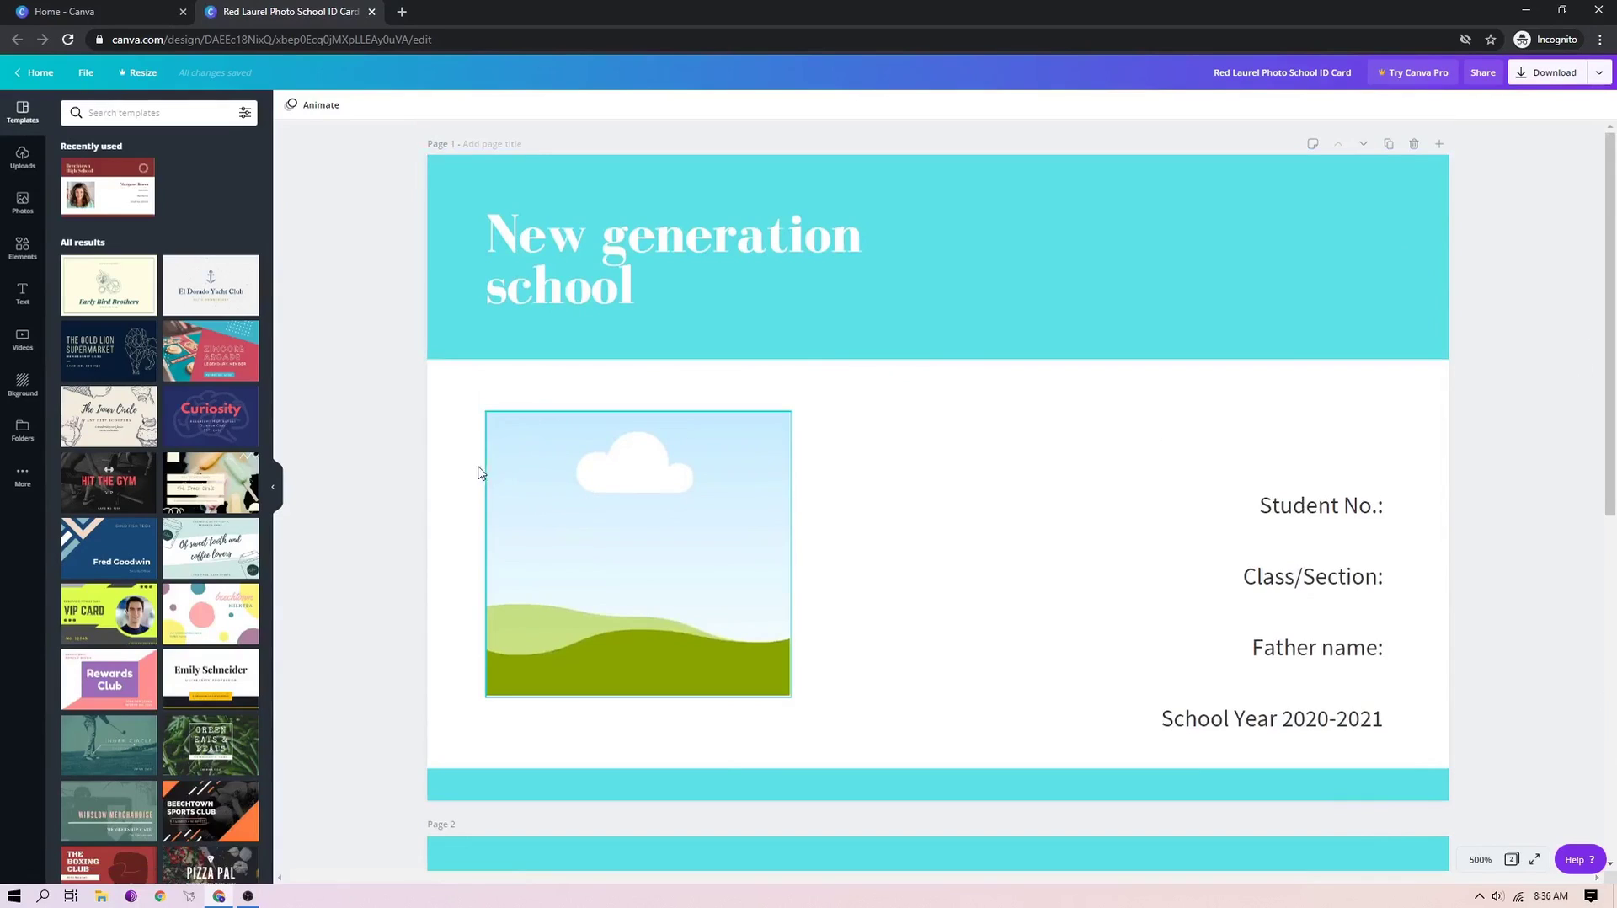
left_click(1549, 76)
left_click(1486, 487)
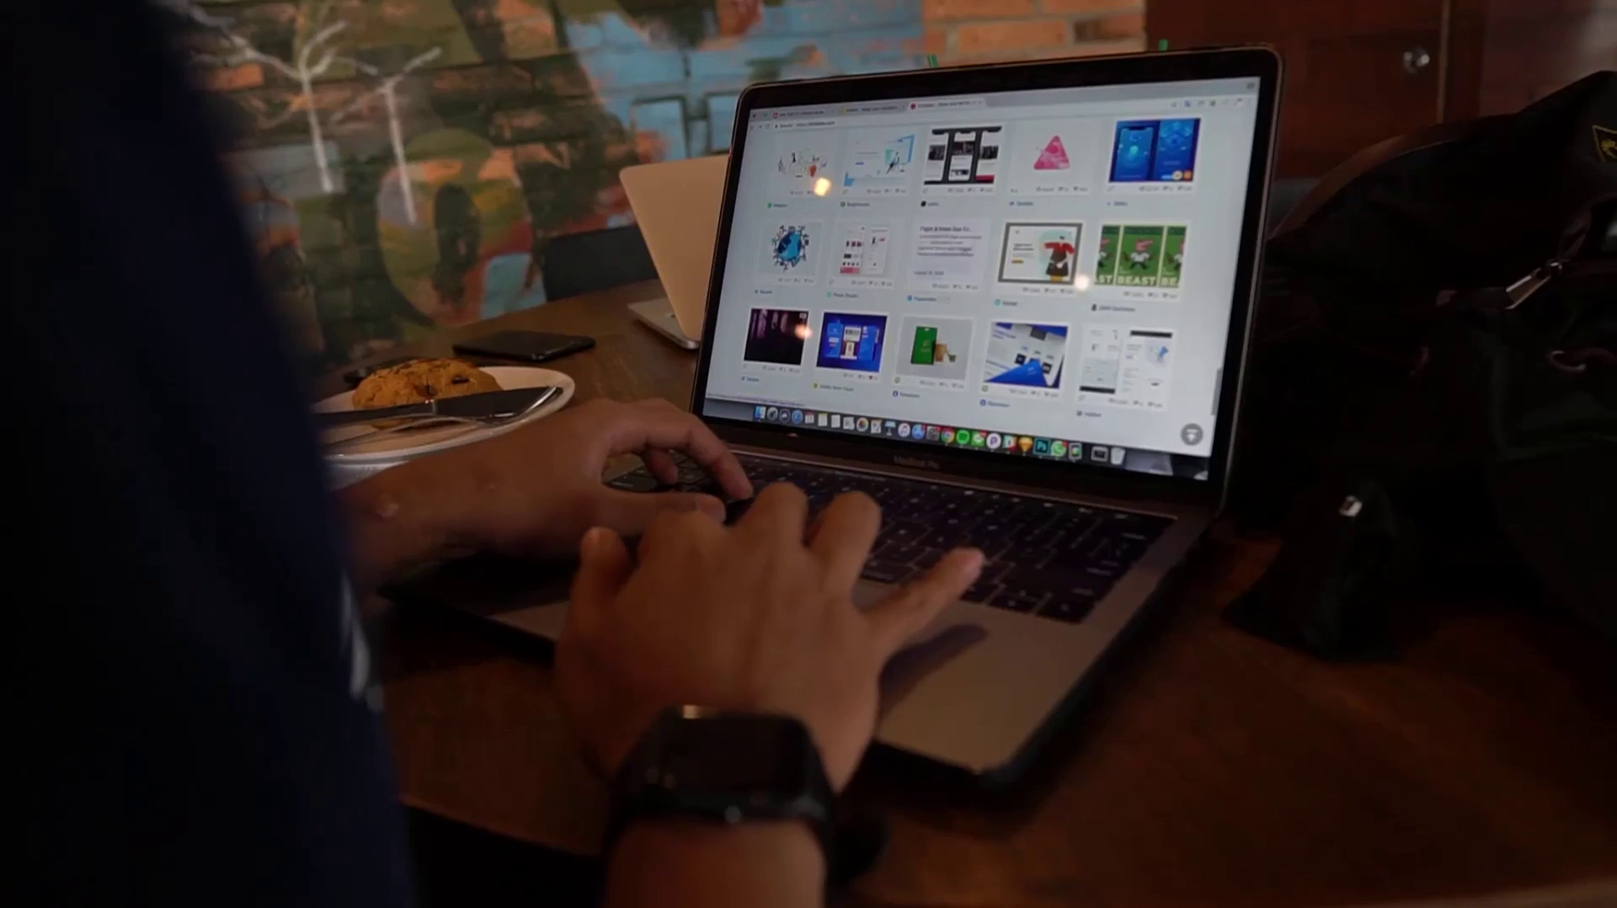
scroll(977, 253, "down", 5)
scroll(976, 253, "down", 5)
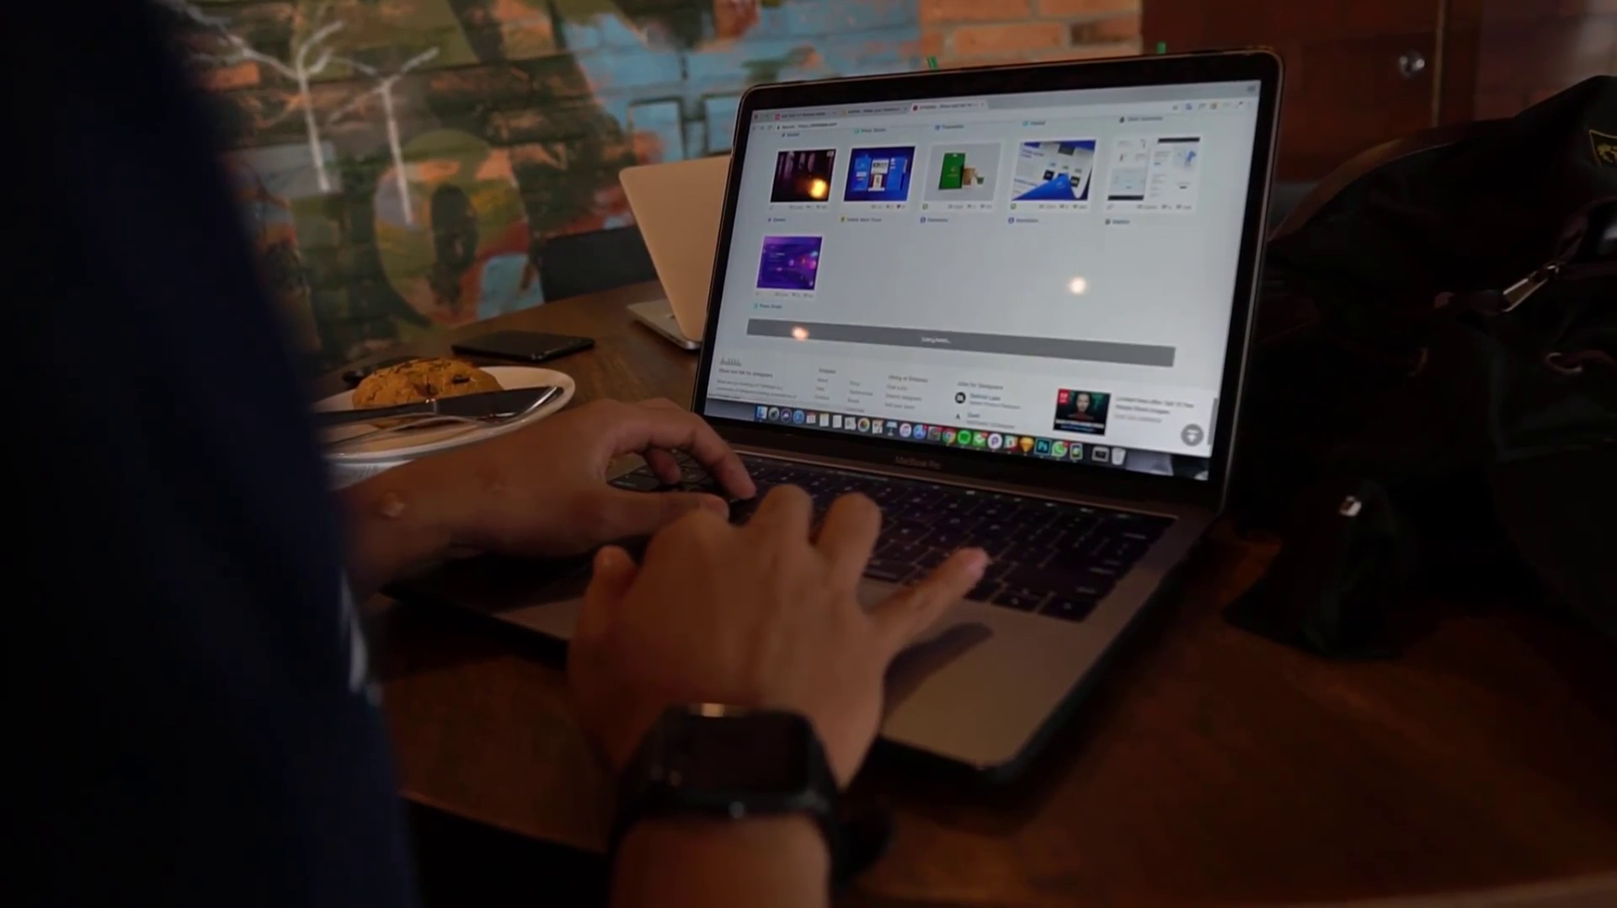
scroll(976, 252, "up", 3)
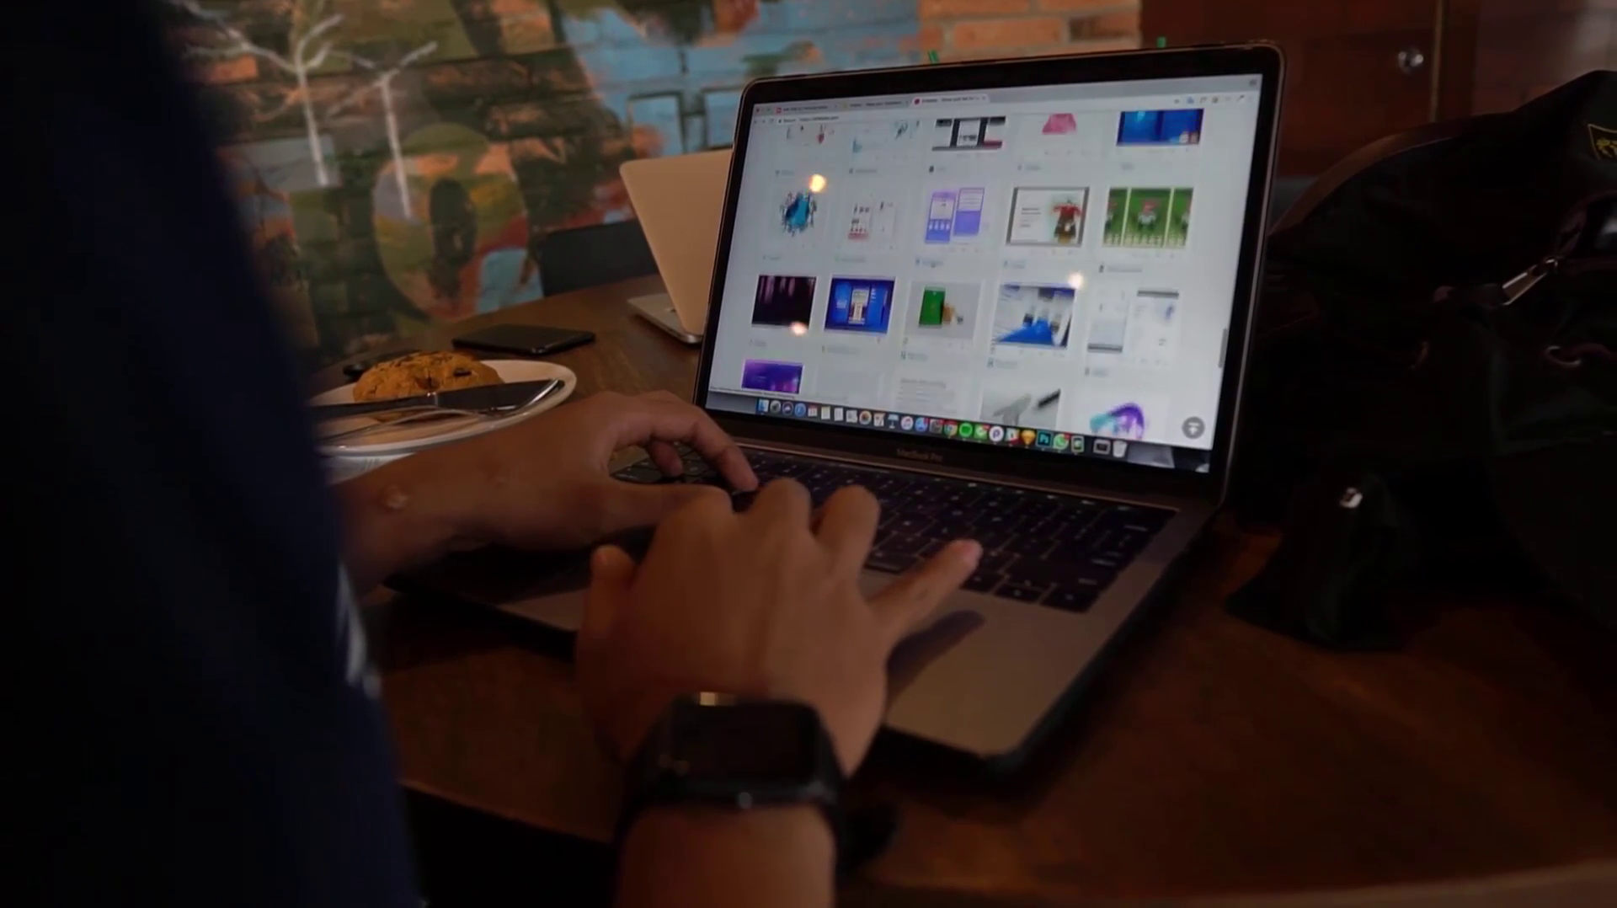
scroll(977, 252, "up", 1)
left_click(947, 236)
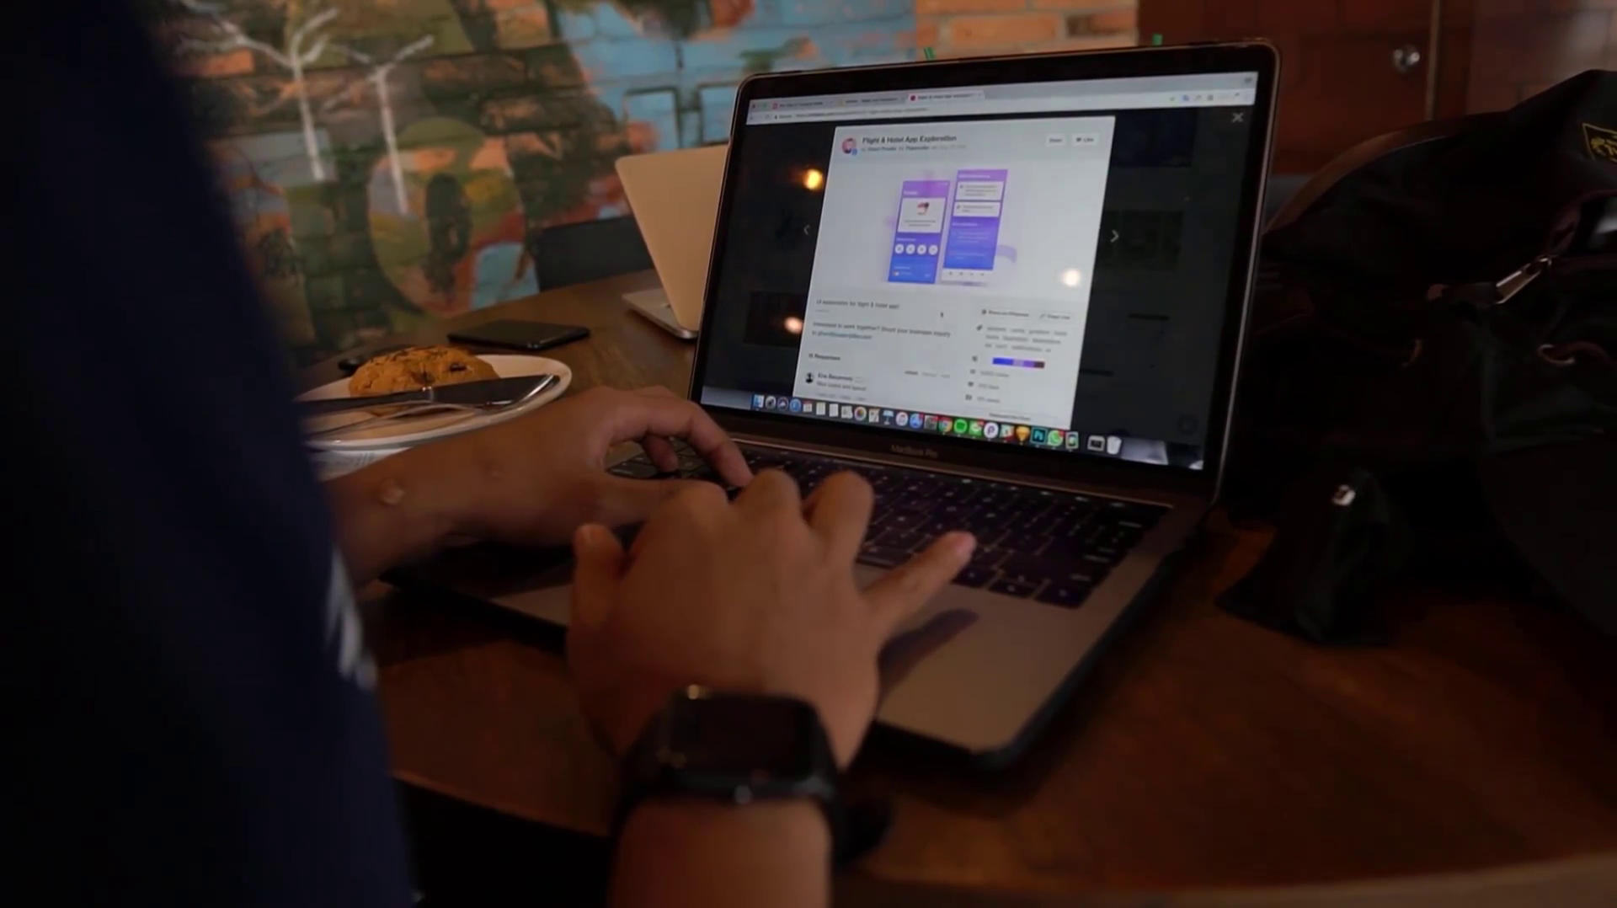
left_click(934, 230)
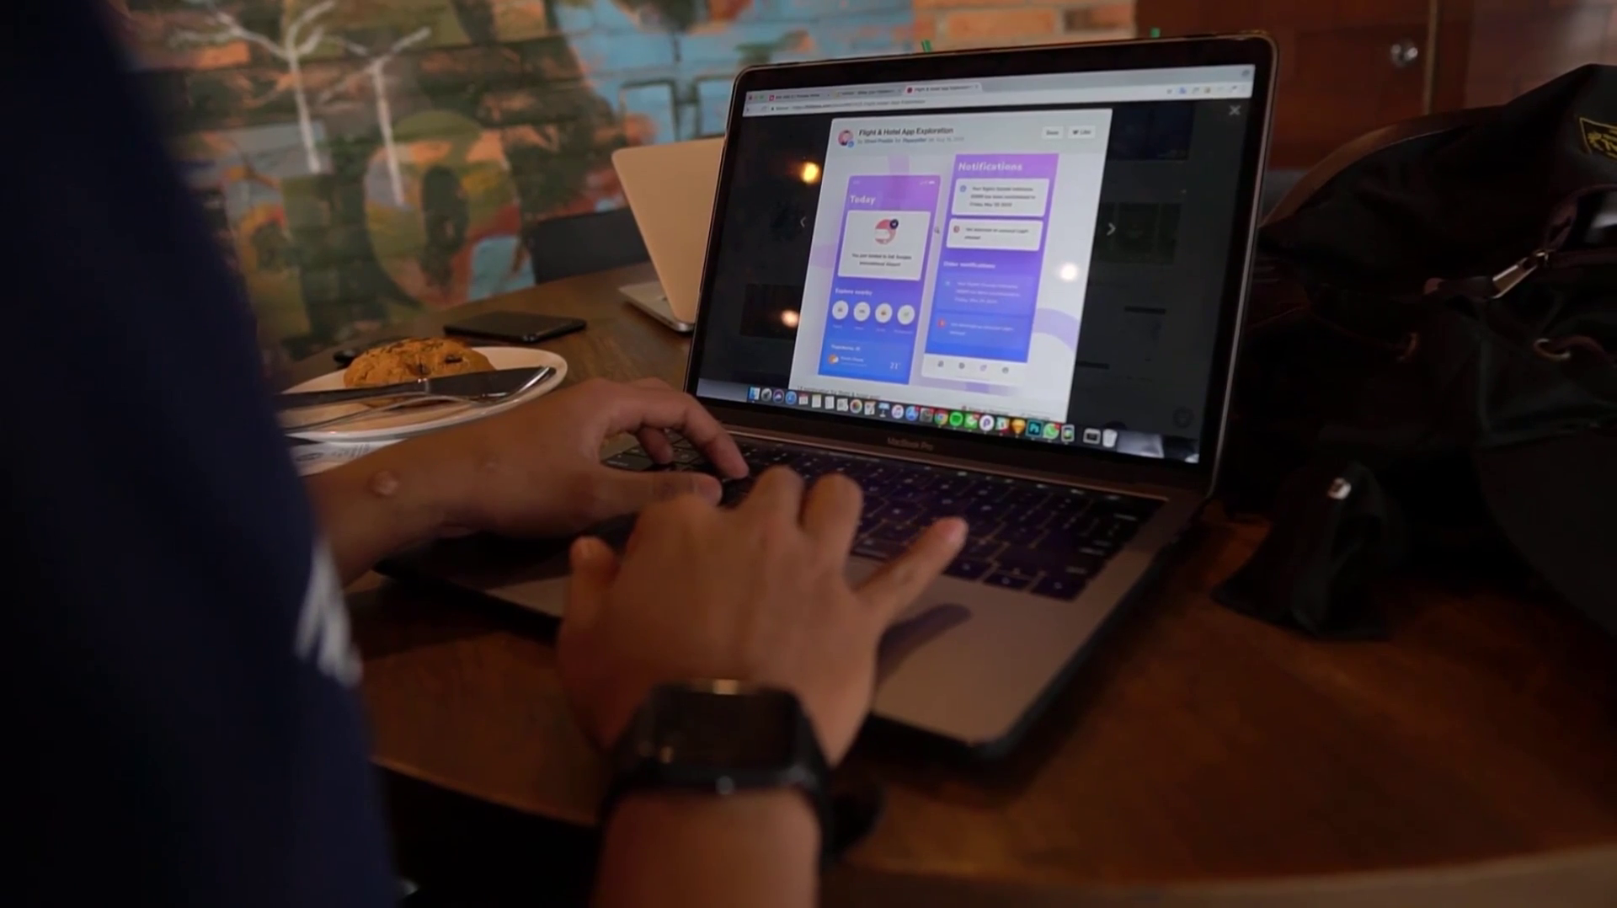
left_click(935, 230)
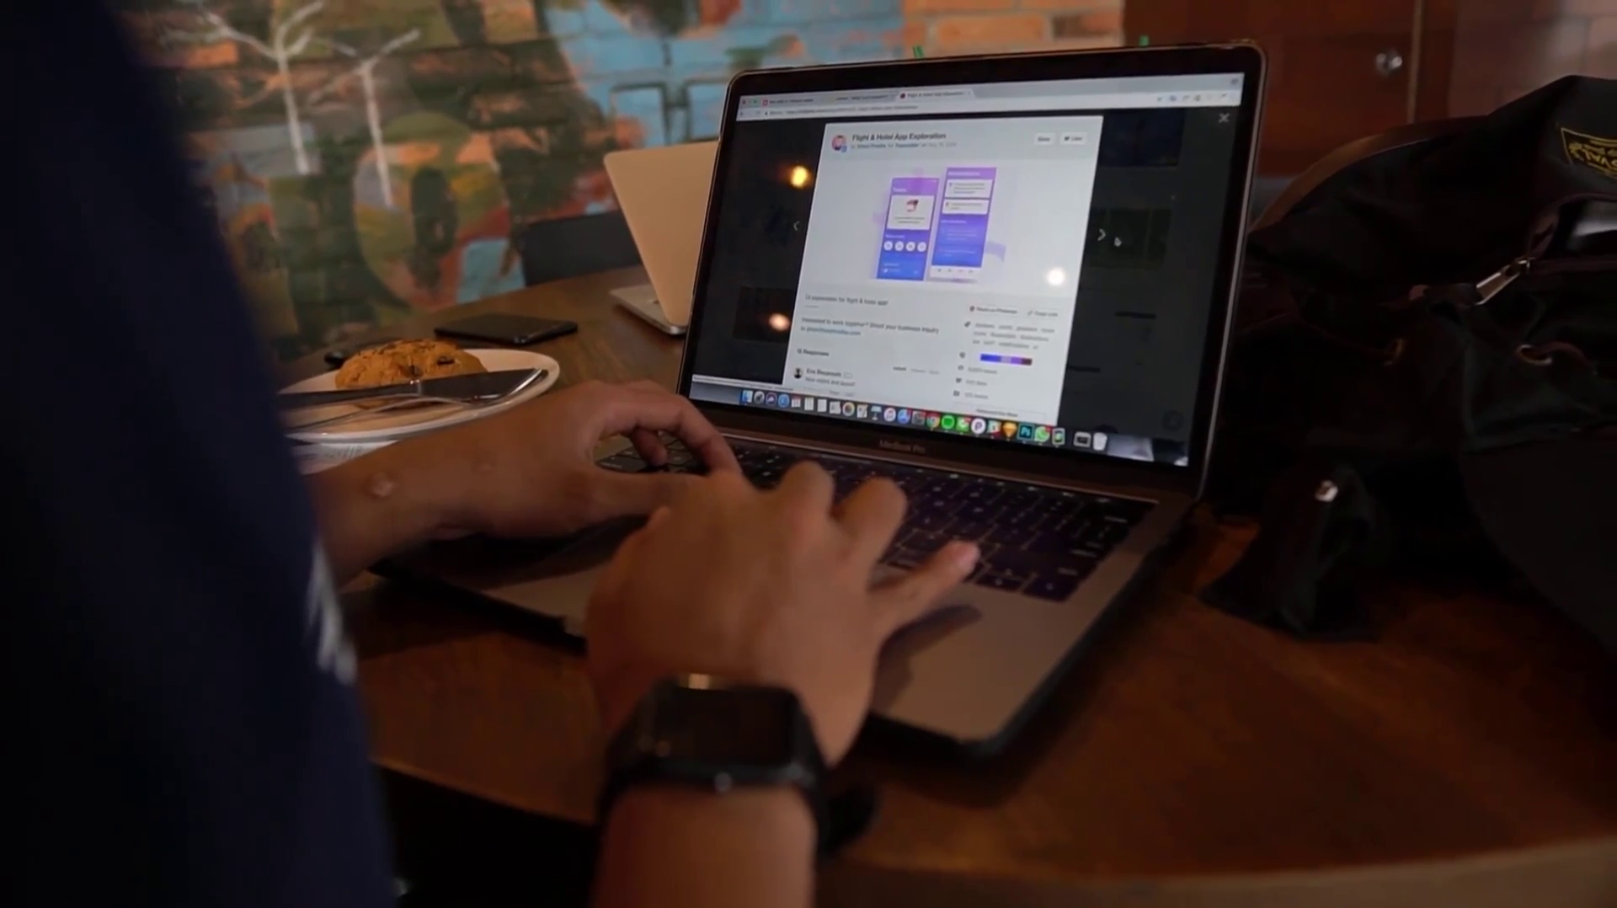
key("Escape")
scroll(960, 253, "down", 5)
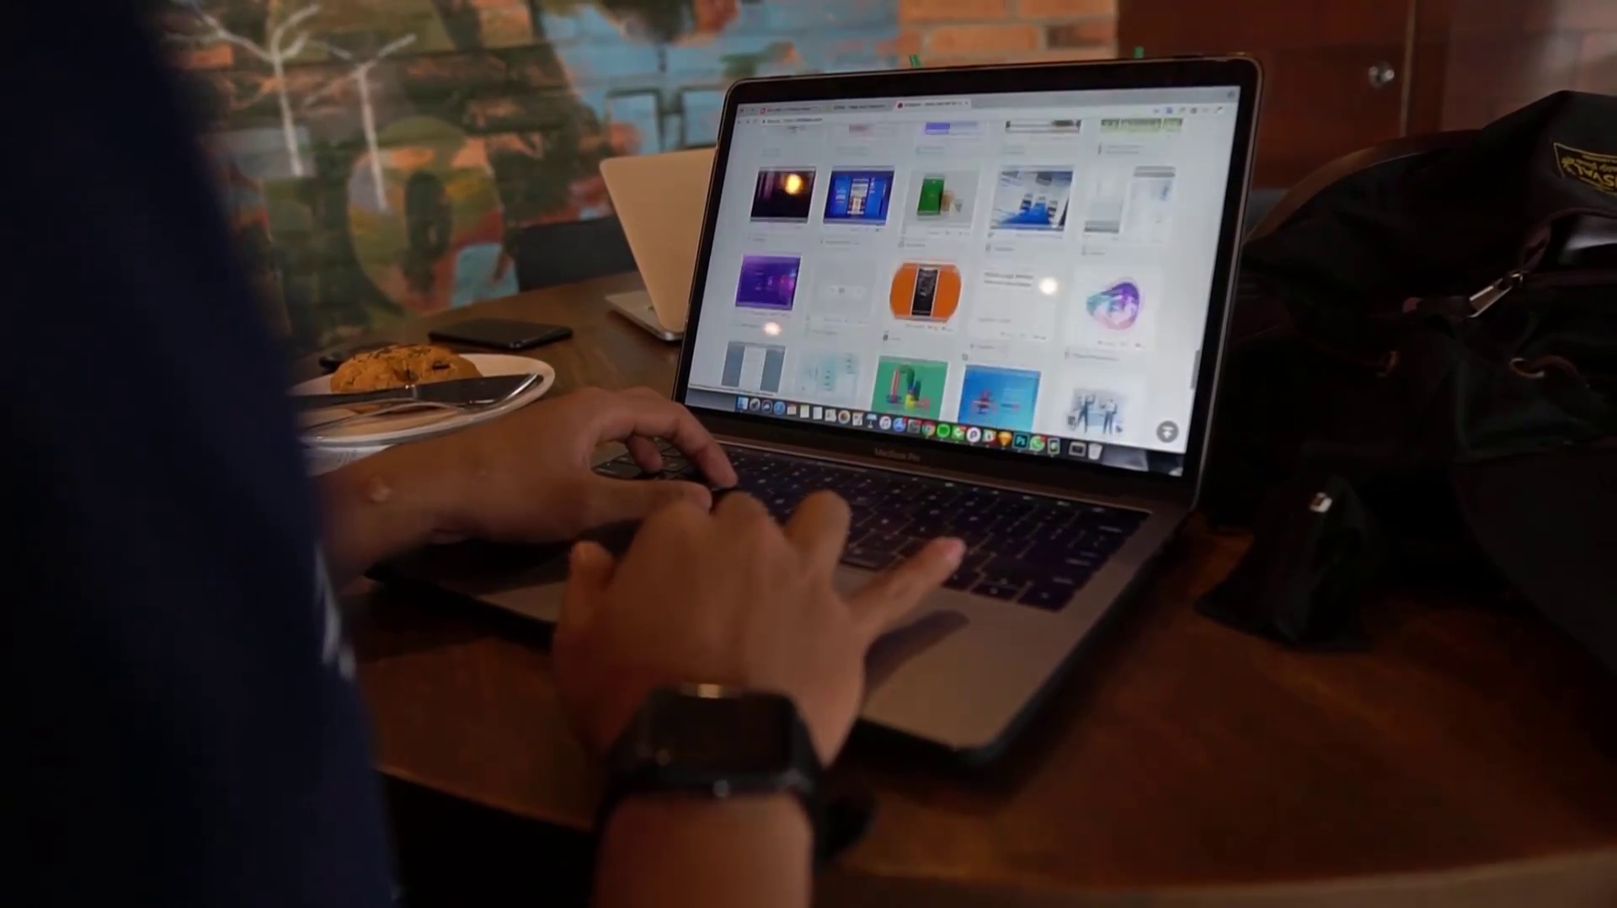